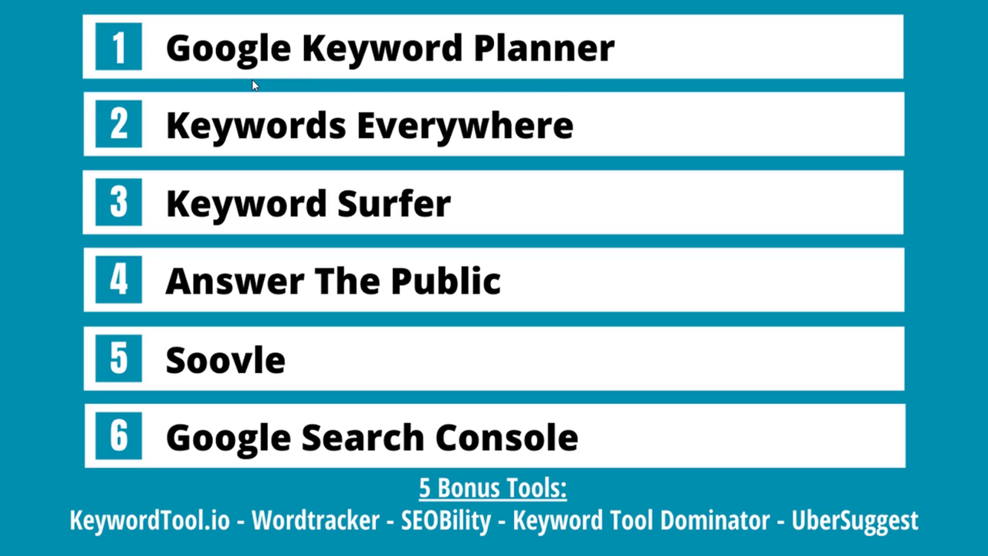
key("Right")
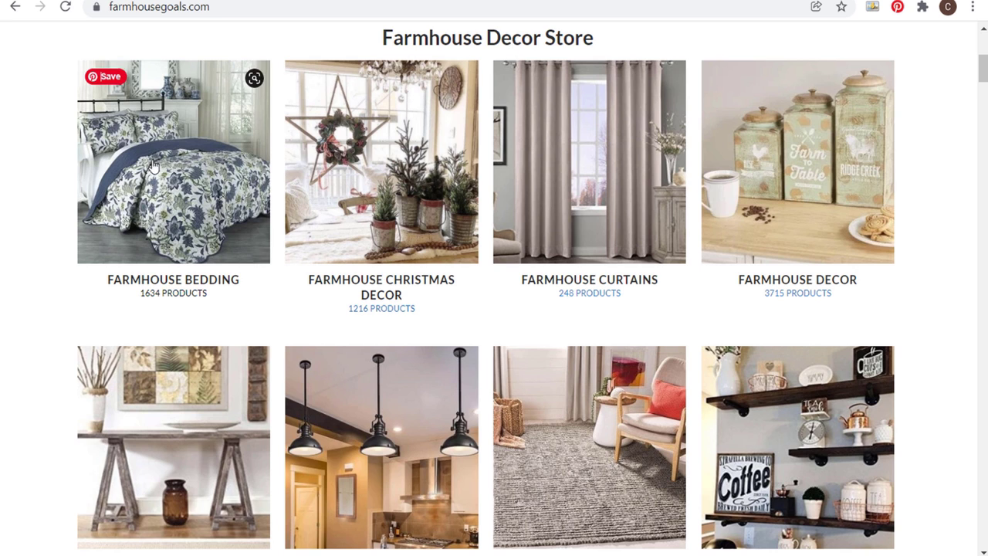
scroll(171, 166, "down", 3)
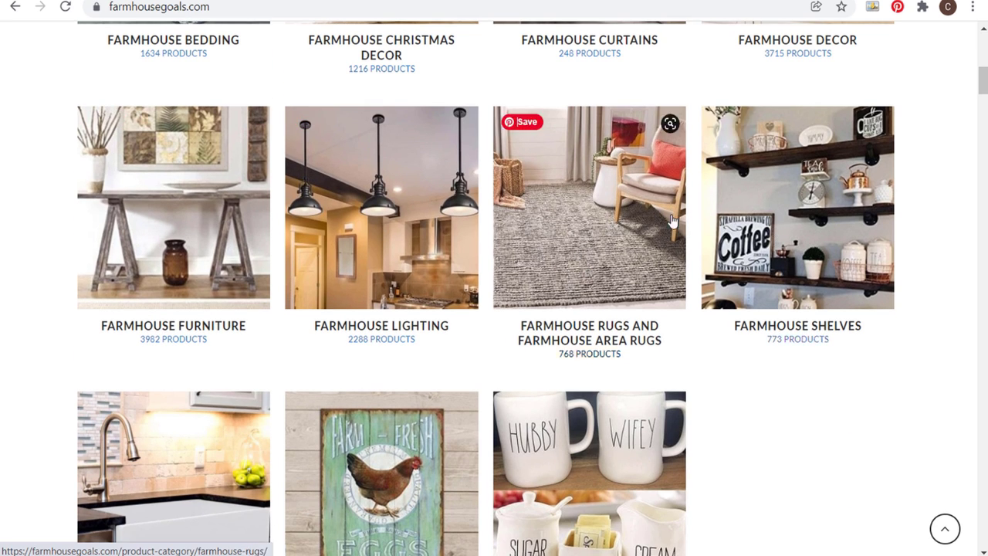
scroll(917, 188, "up", 1)
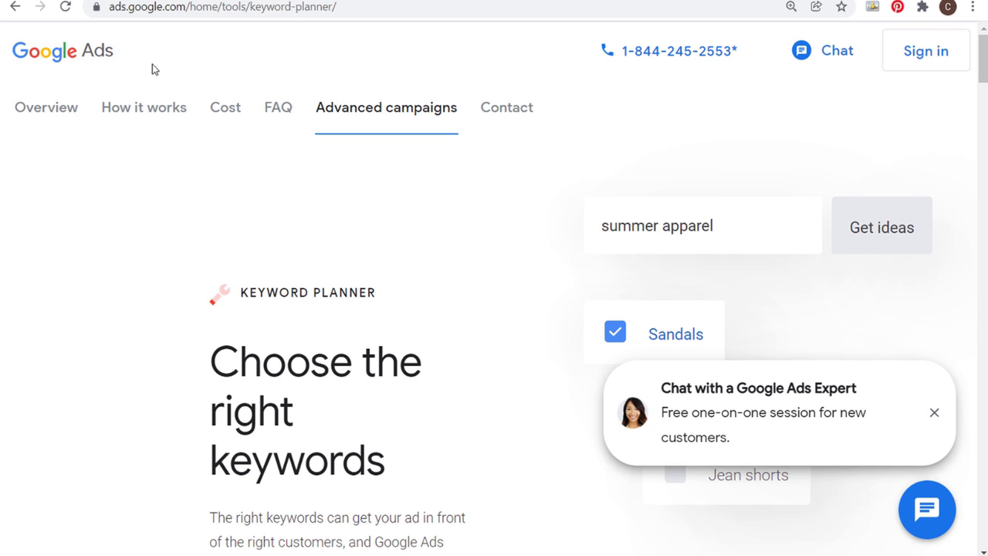
scroll(346, 289, "down", 2)
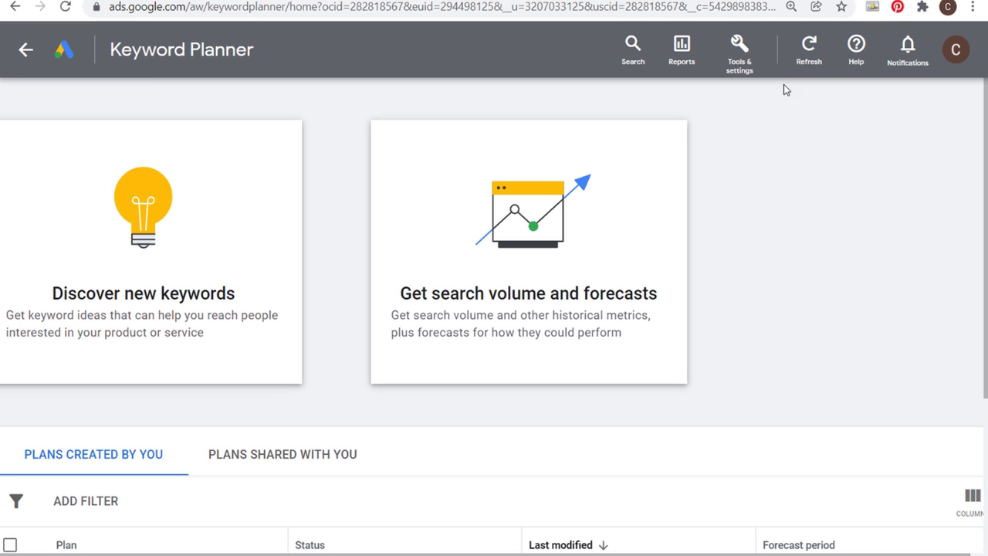
left_click(743, 56)
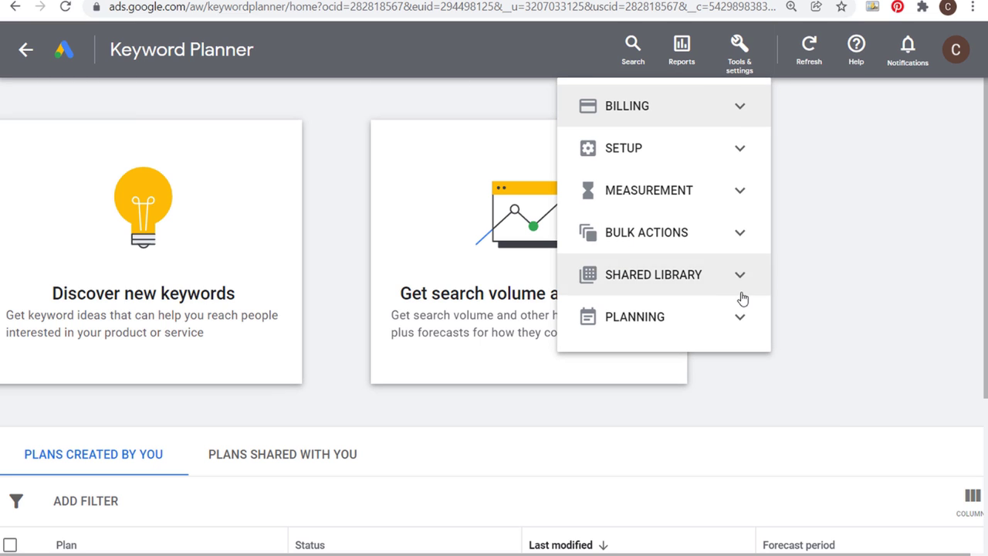
left_click(741, 316)
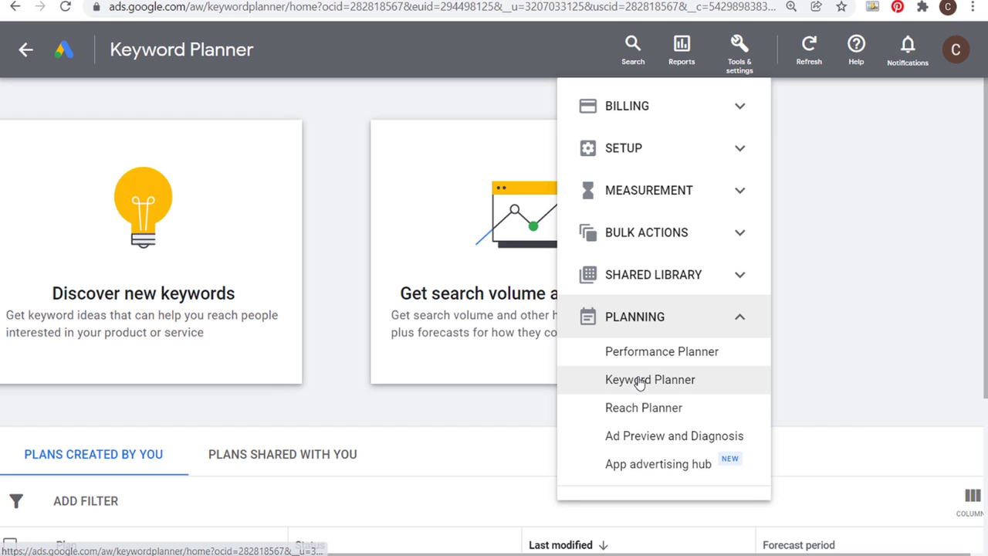
left_click(811, 278)
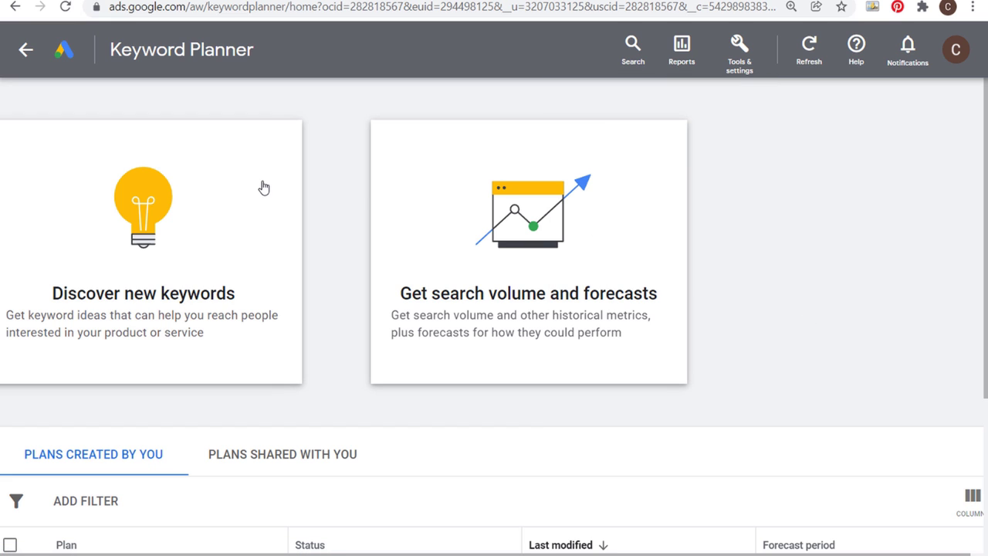
Start discovering new keywords and add "farmhouse decor" and "farmhouse furniture" as seed keywords.
left_click(116, 213)
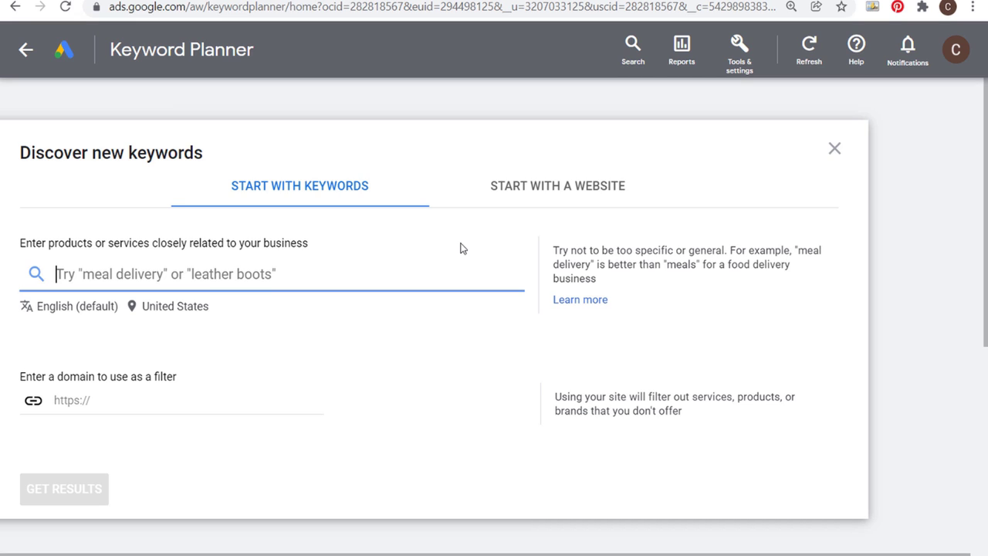
type("farmhouse decor")
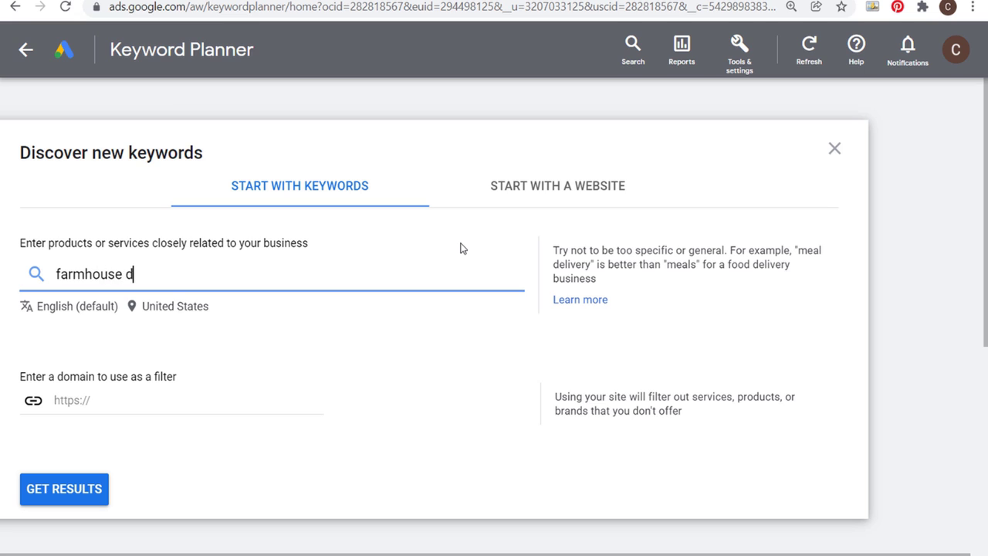
key("Return")
type("farmhouse fur")
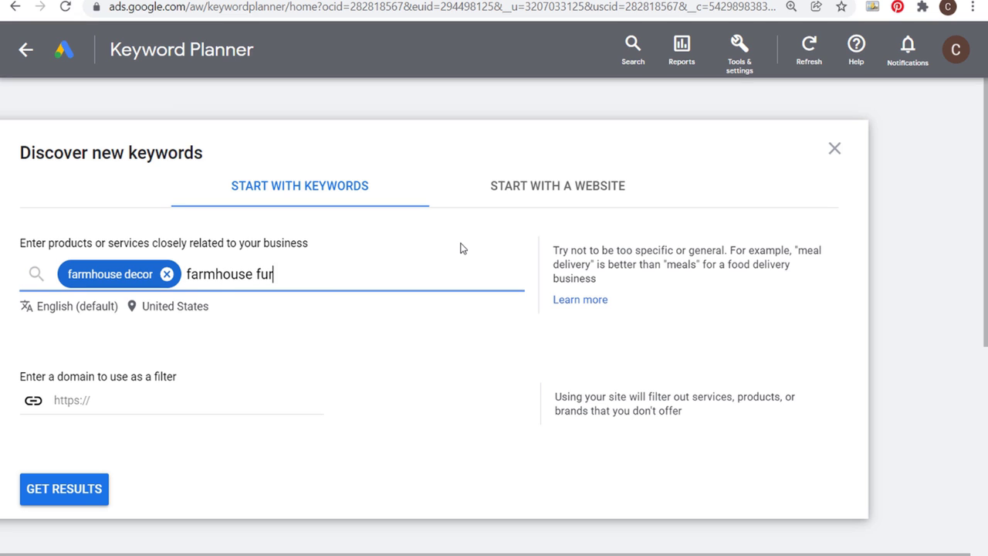
type("niture")
key("Return")
Add "farmhouse bedding", "farmhouse rugs" and "farmhouse lighting" to the seed keywords.
type("farmhouse b")
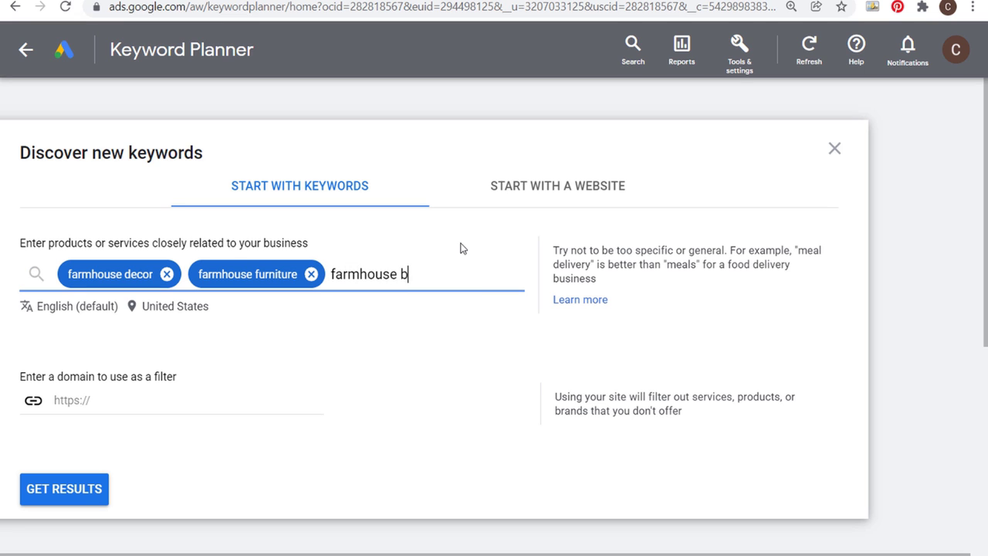
type("edding")
key("Return")
type("farmhouse rugs")
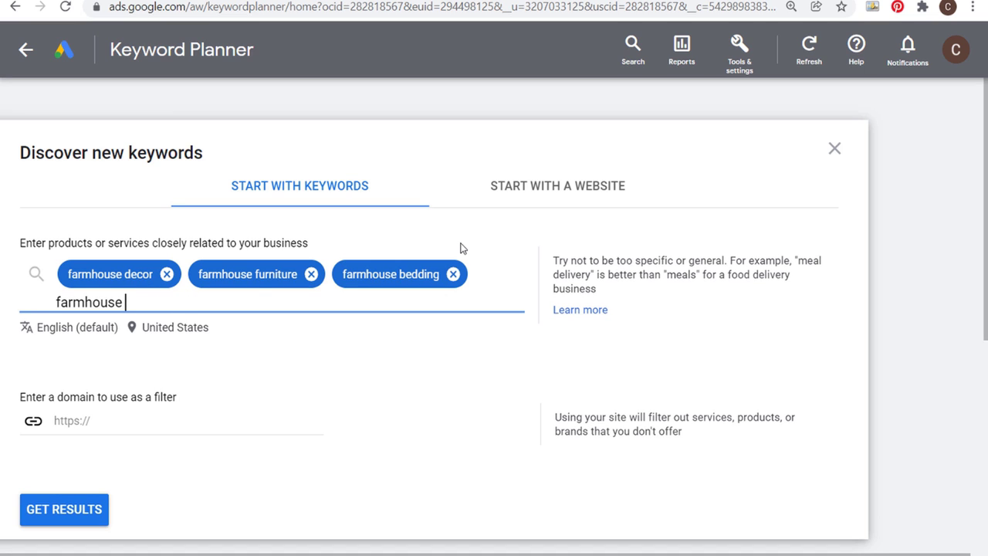
key("Return")
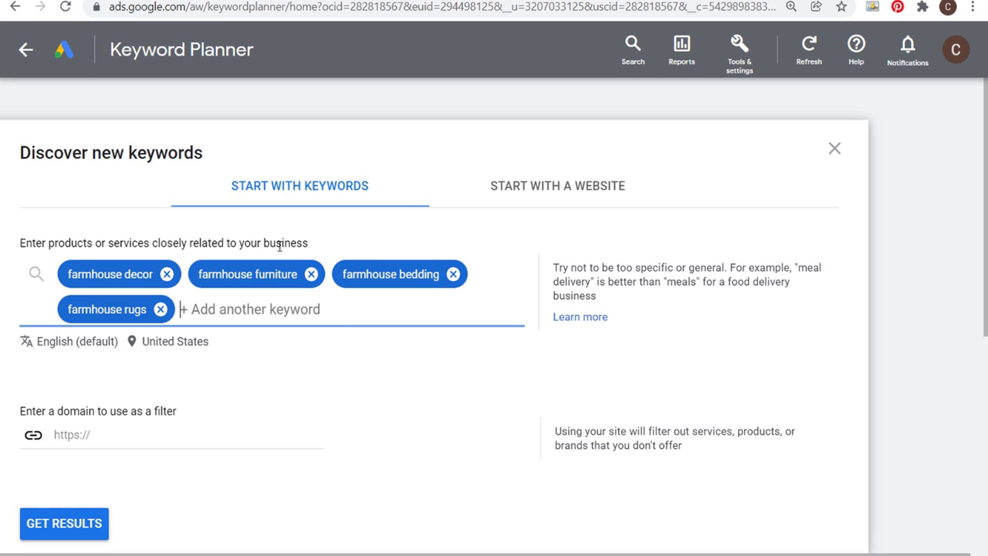
type("fa")
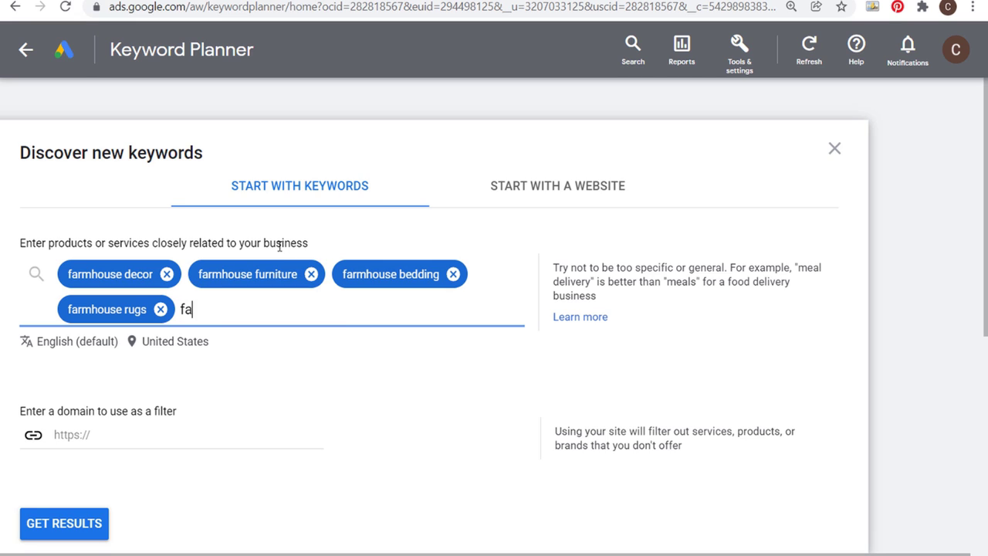
type("rmhouse lighting")
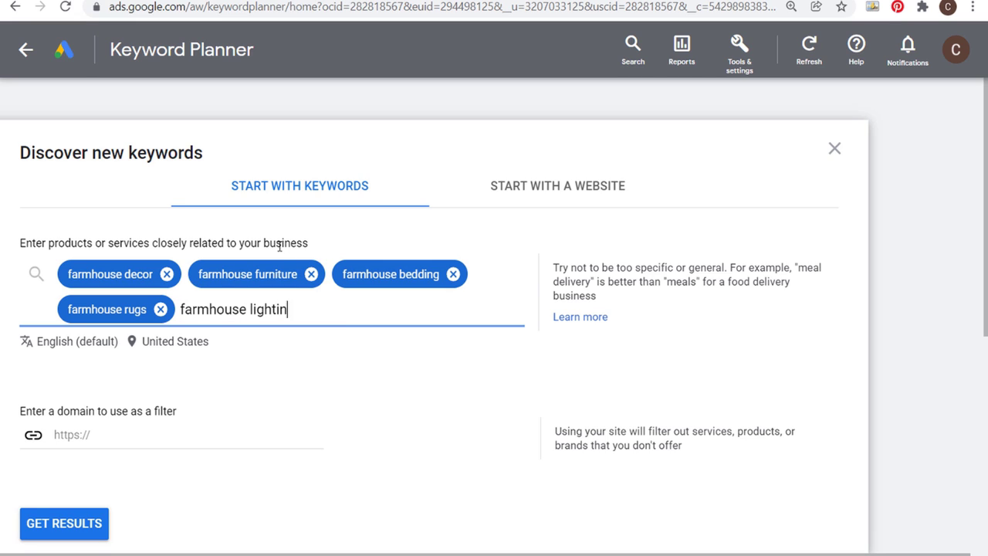
key("Return")
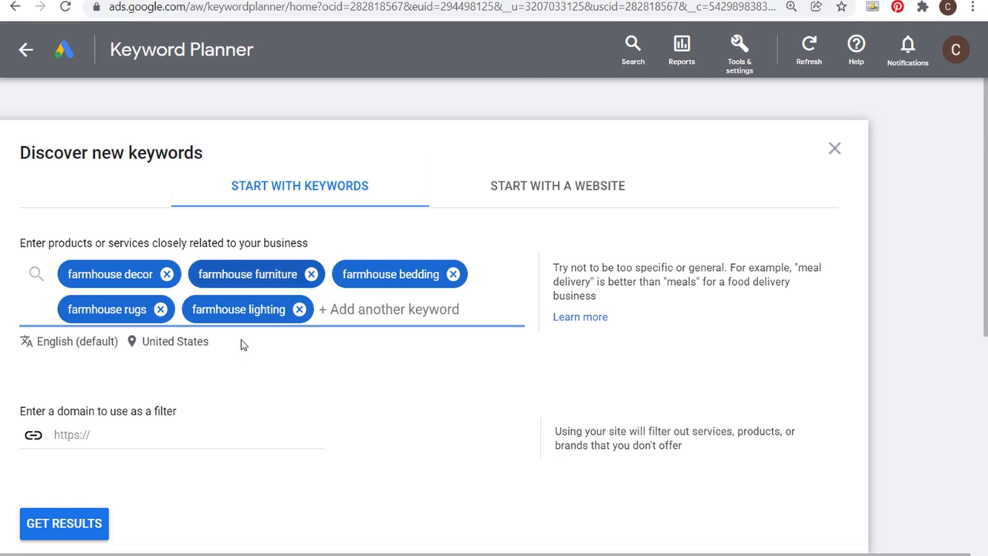
Get keyword ideas for the five farmhouse seed keywords without entering a domain filter.
scroll(252, 347, "down", 2)
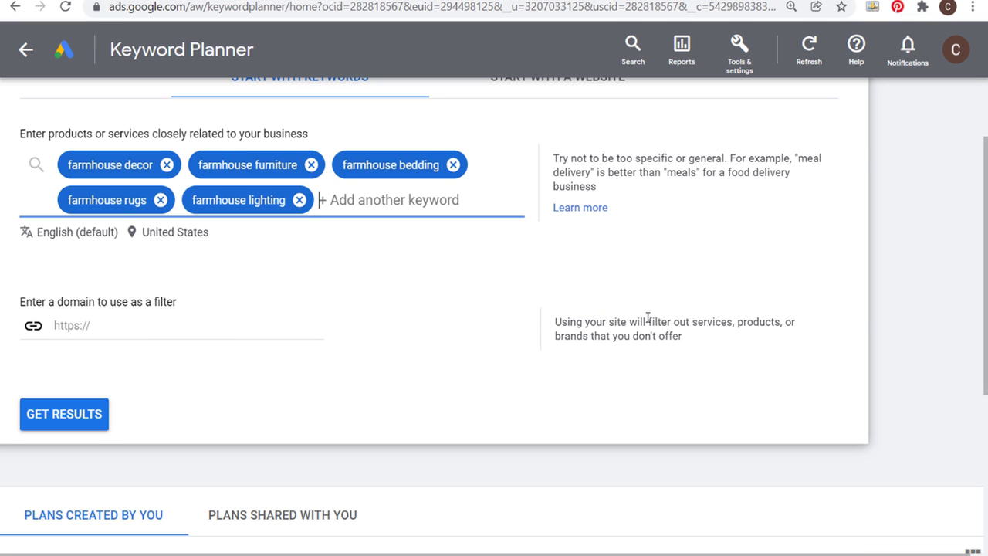
left_click_drag(597, 321, 727, 321)
left_click(765, 322)
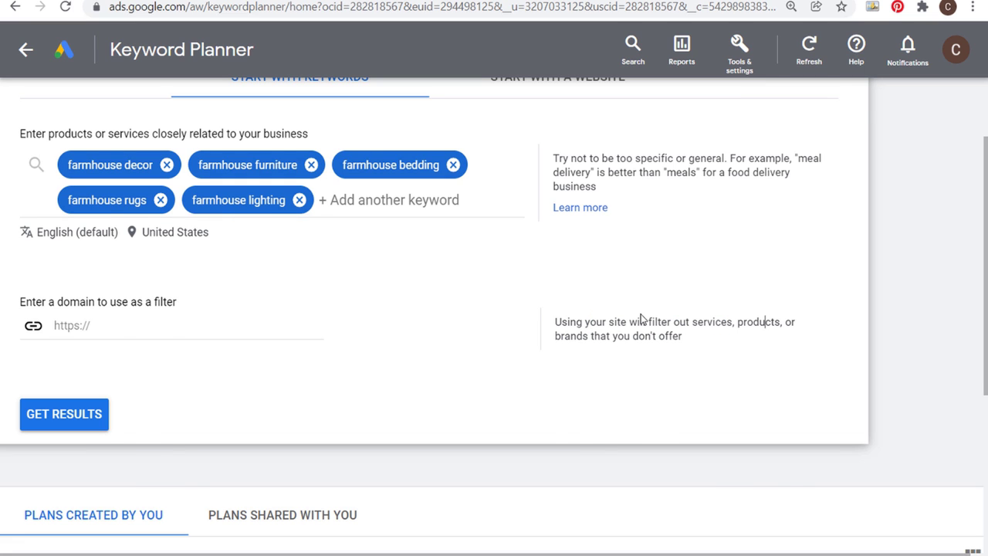
scroll(641, 317, "up", 2)
left_click(73, 524)
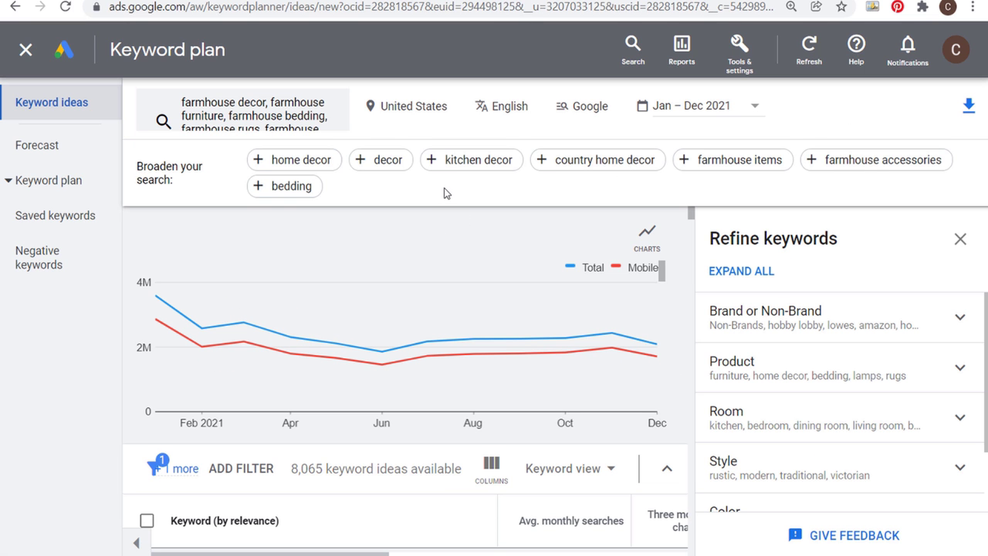
Refine the keyword ideas by excluding all Retailer and Other Brands keywords under Brand or Non-Brand, keeping Non-Brands.
scroll(386, 469, "down", 3)
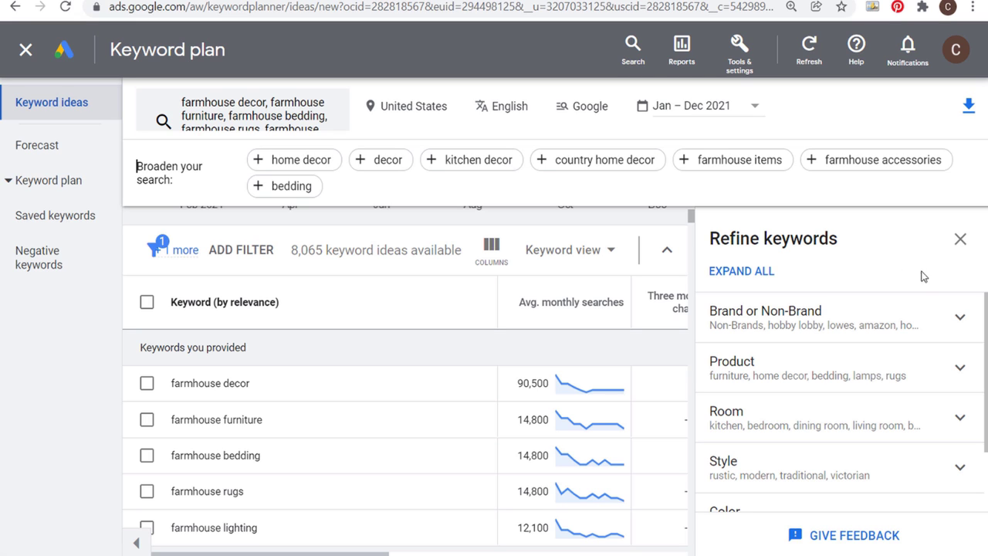
left_click(959, 320)
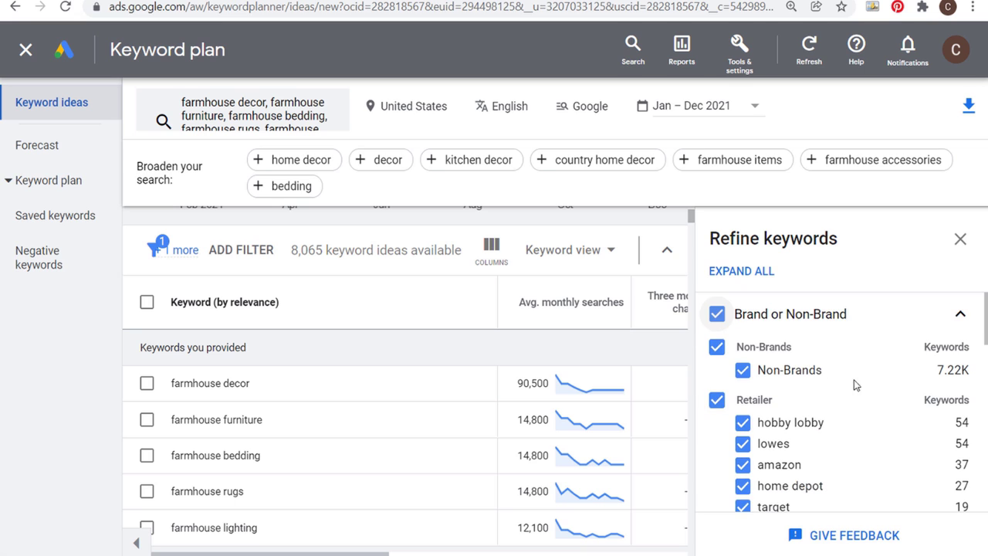
left_click(717, 400)
scroll(886, 411, "down", 2)
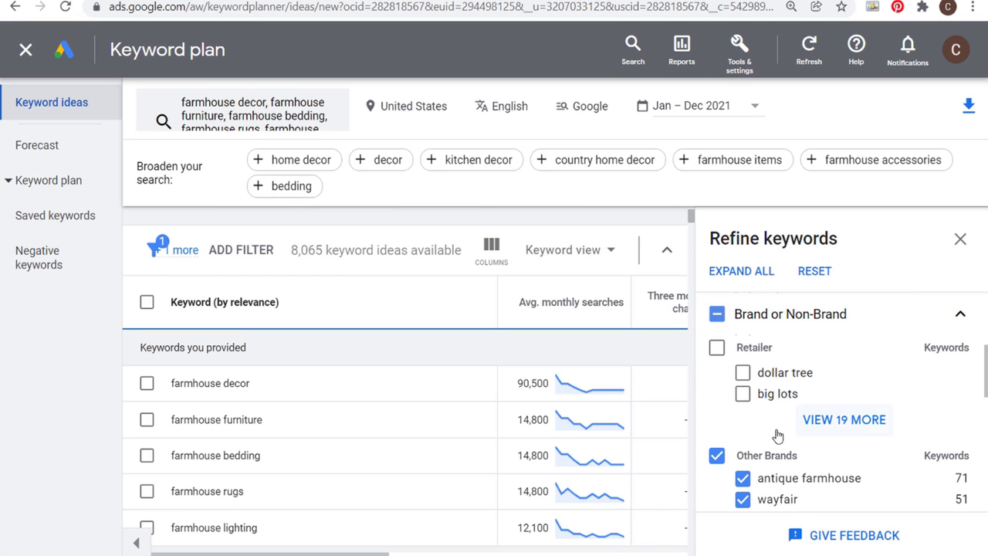
left_click(720, 454)
scroll(849, 433, "down", 2)
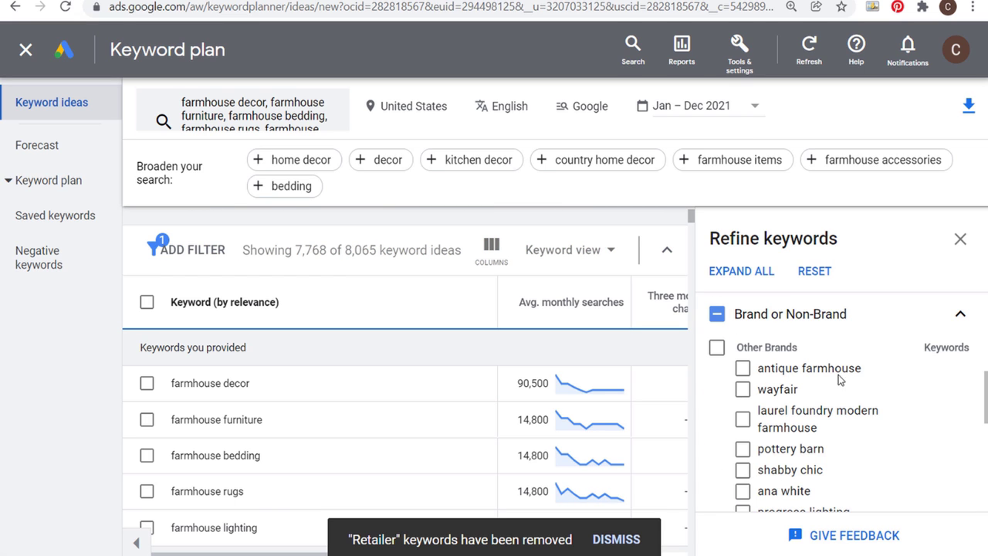
scroll(880, 392, "down", 2)
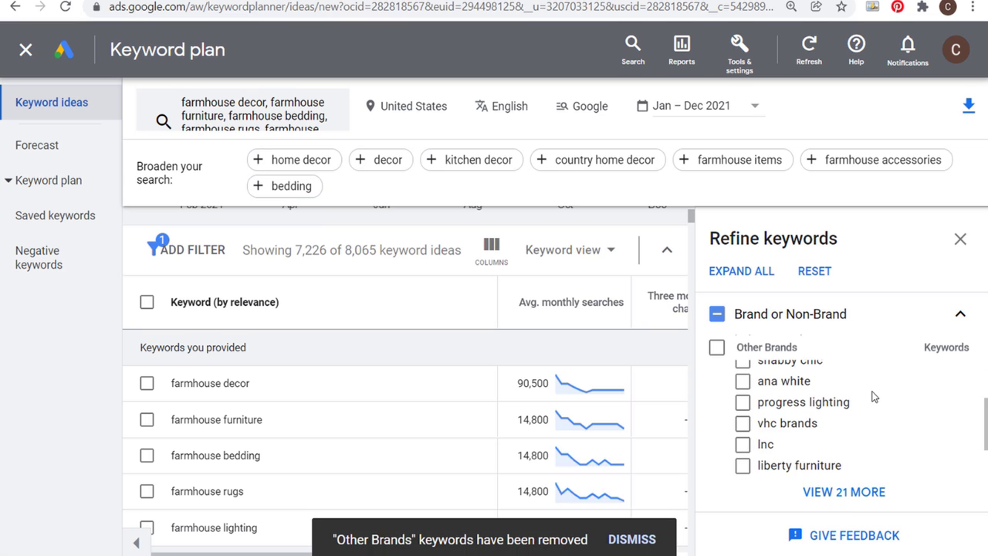
scroll(872, 395, "down", 1)
scroll(875, 398, "up", 5)
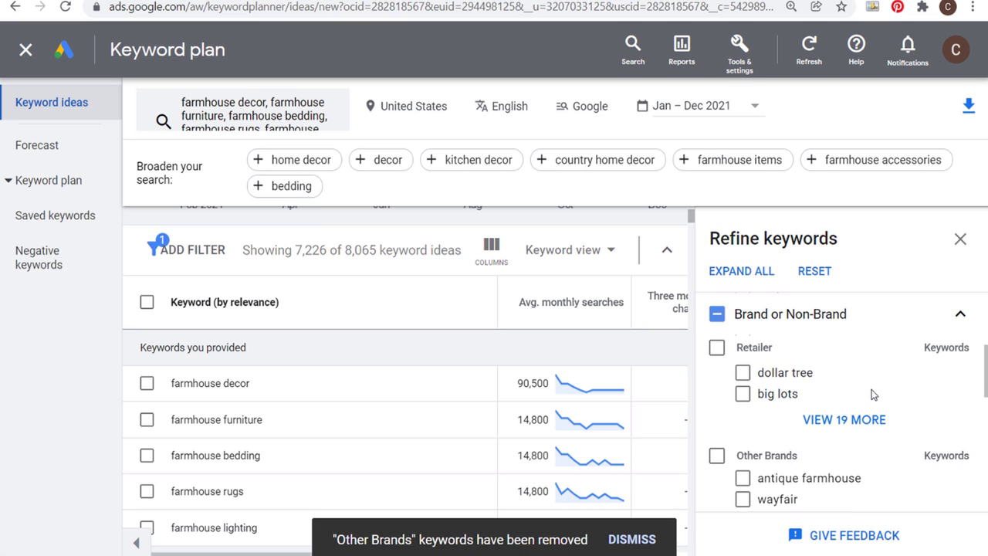
scroll(872, 400, "up", 2)
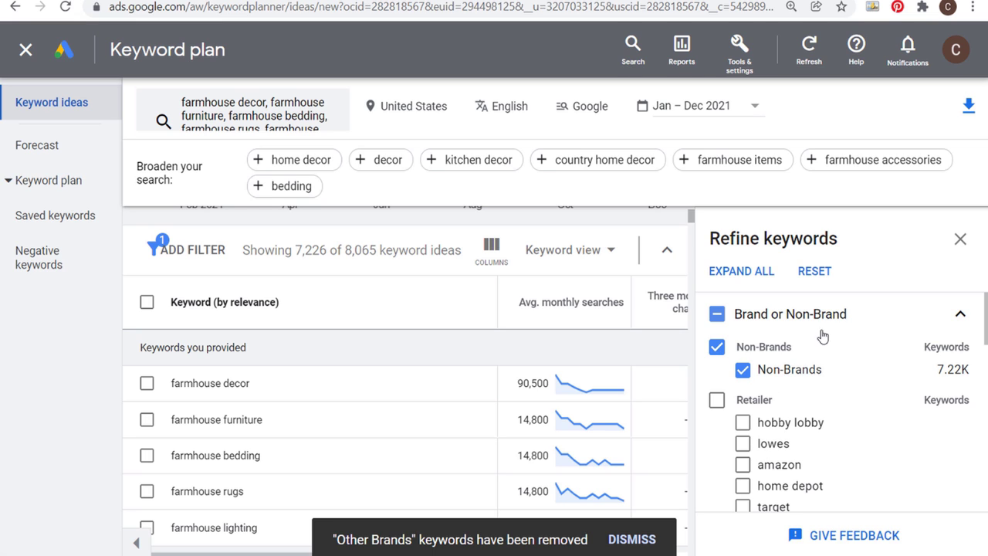
left_click(961, 315)
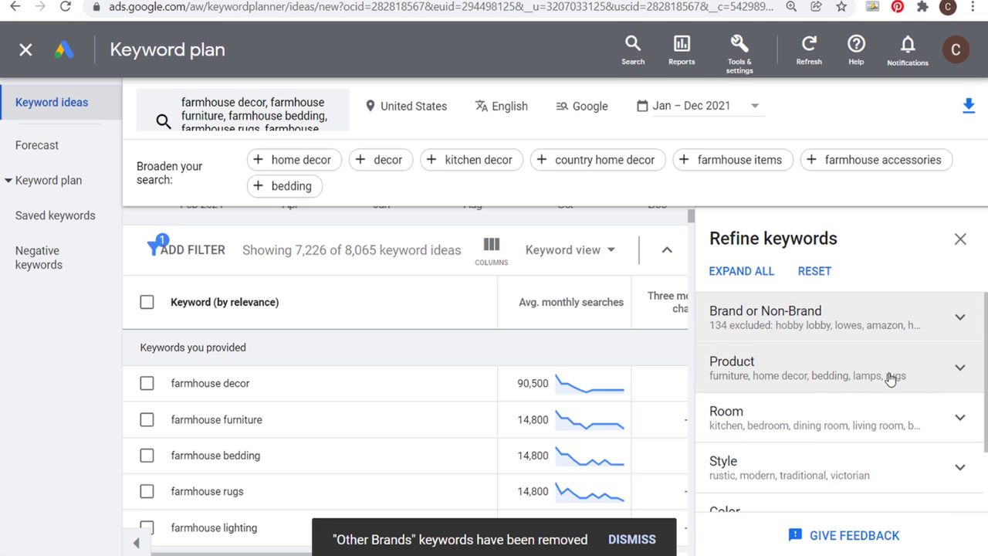
Look over the remaining refinement categories and close Refine keywords to widen the results table.
scroll(811, 405, "down", 2)
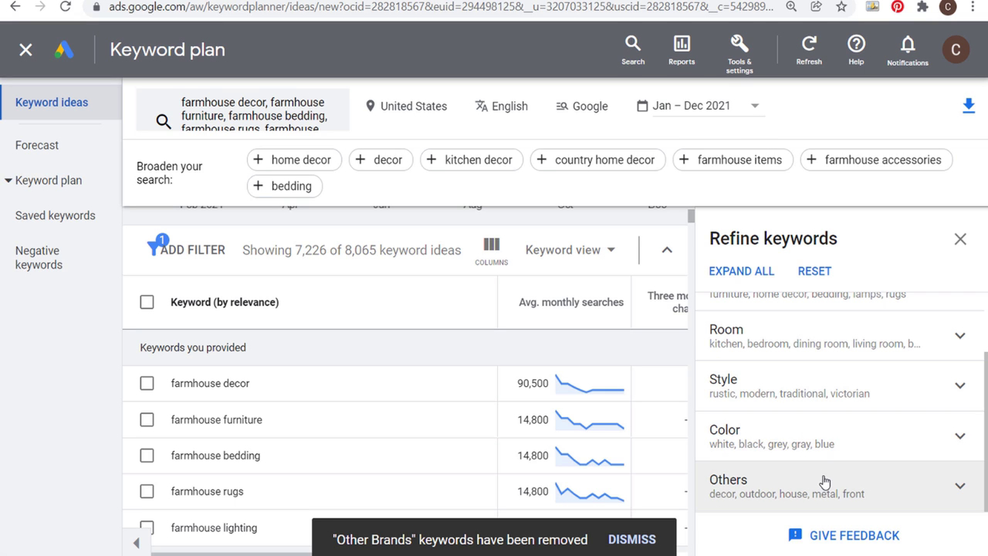
scroll(899, 322, "up", 2)
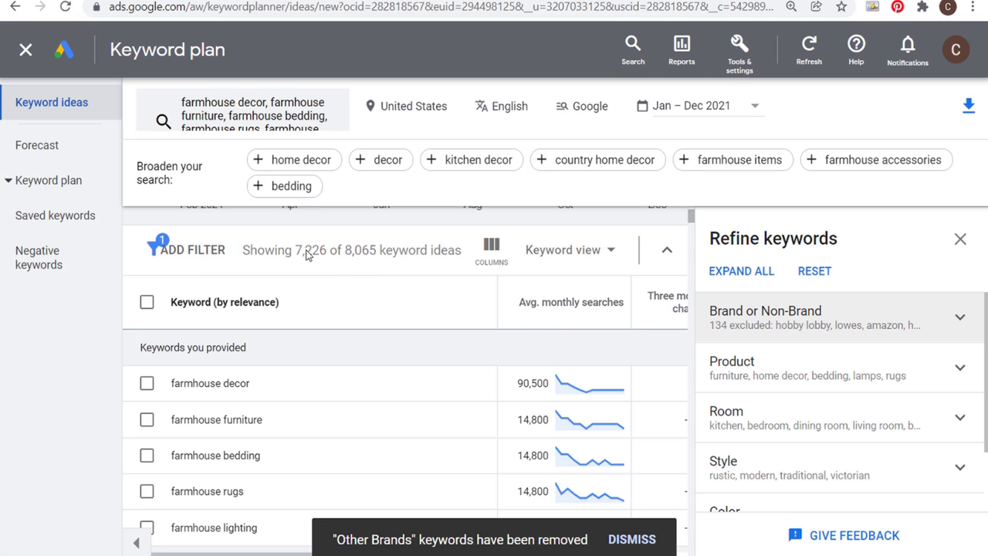
left_click(960, 240)
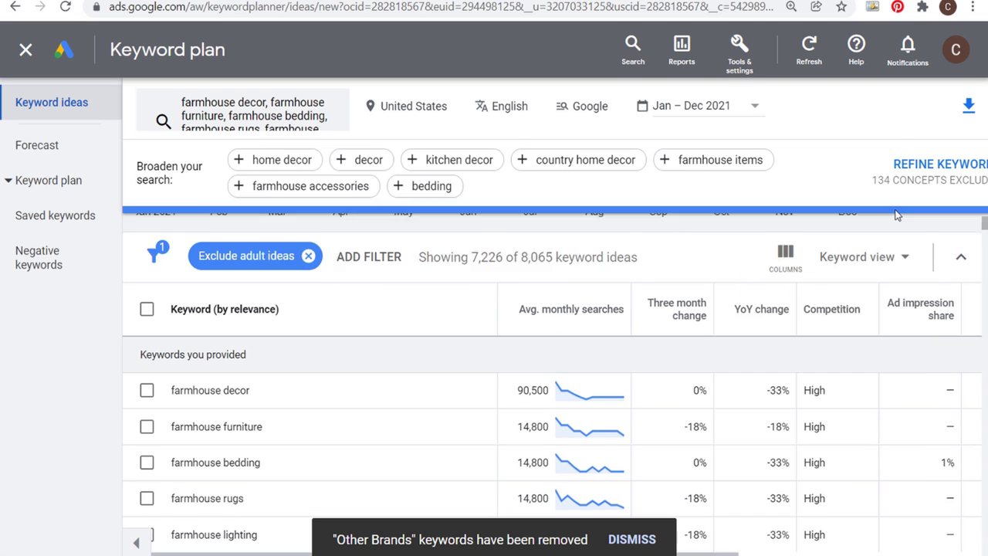
Sort the keyword ideas by average monthly searches in descending order and look through the list.
scroll(610, 266, "up", 3)
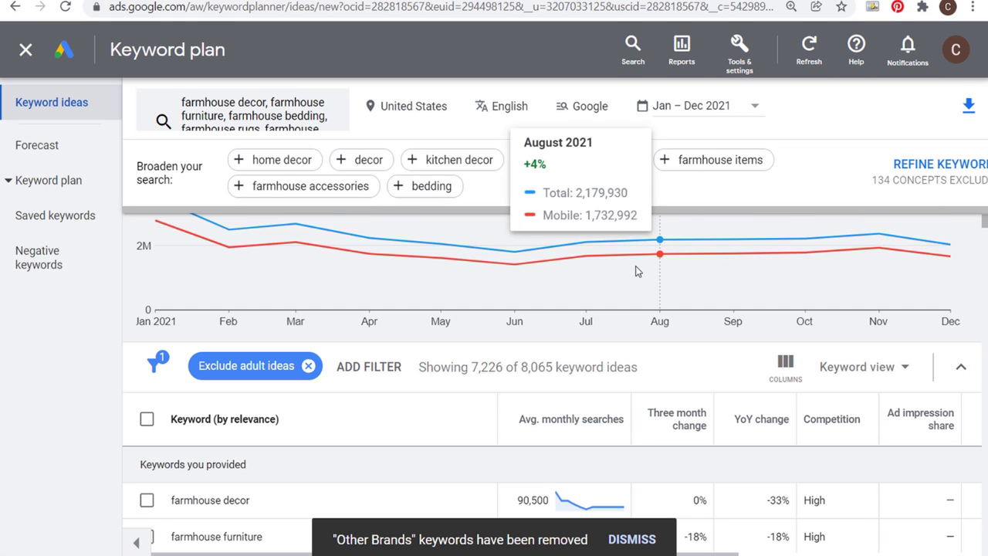
scroll(557, 355, "down", 2)
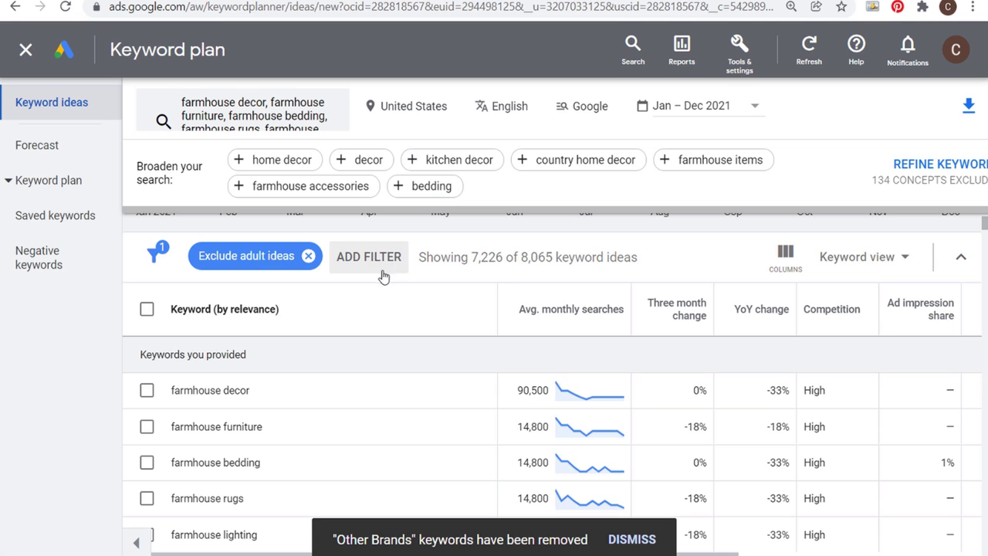
left_click(567, 314)
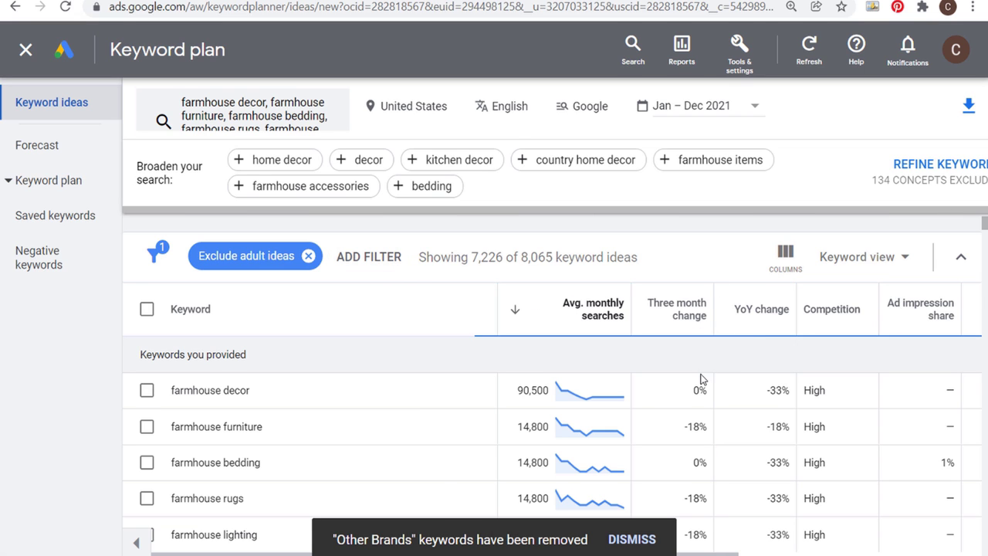
scroll(666, 392, "down", 4)
scroll(534, 387, "down", 5)
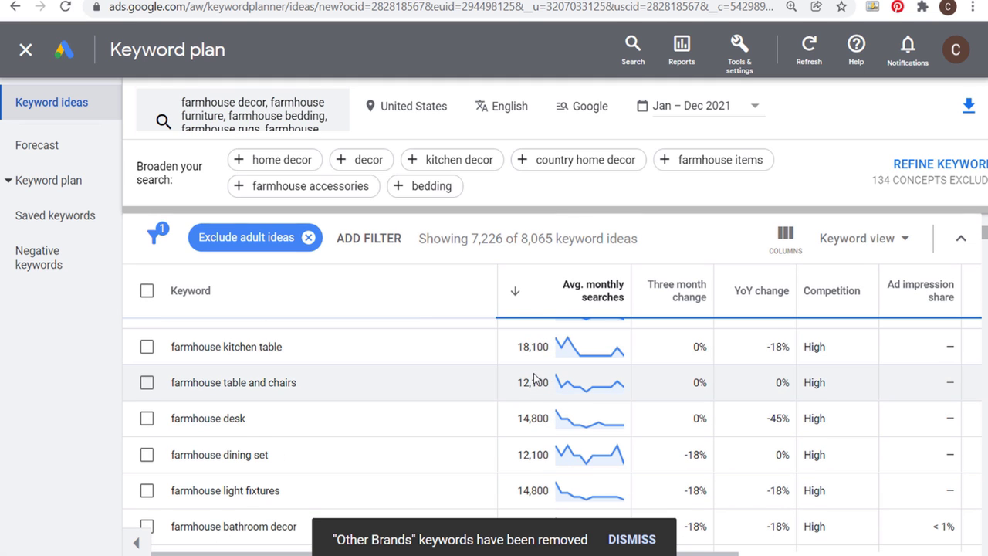
scroll(533, 386, "up", 5)
scroll(474, 300, "up", 5)
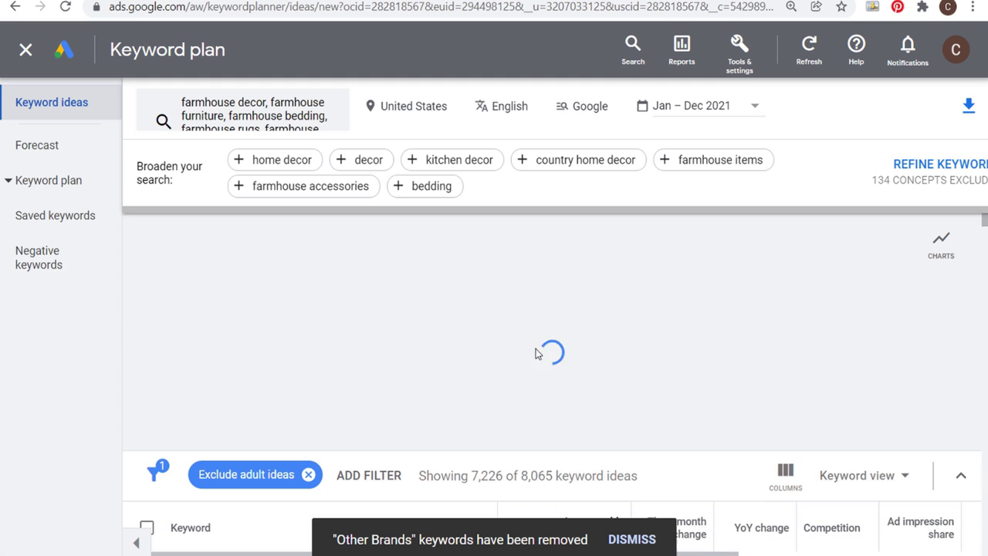
Filter the keyword ideas to average monthly searches of at least 200.
scroll(712, 378, "down", 2)
scroll(405, 390, "up", 1)
left_click(393, 371)
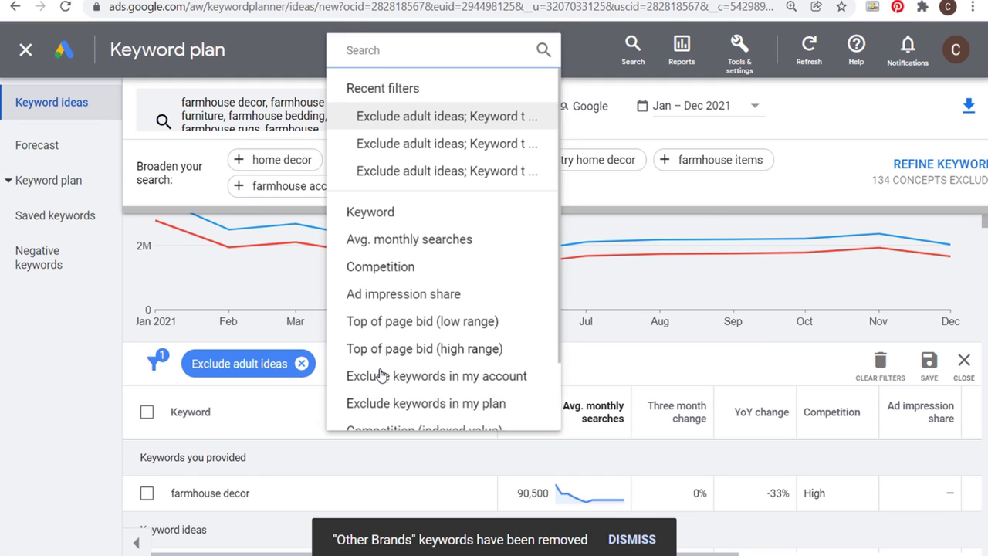
left_click(436, 234)
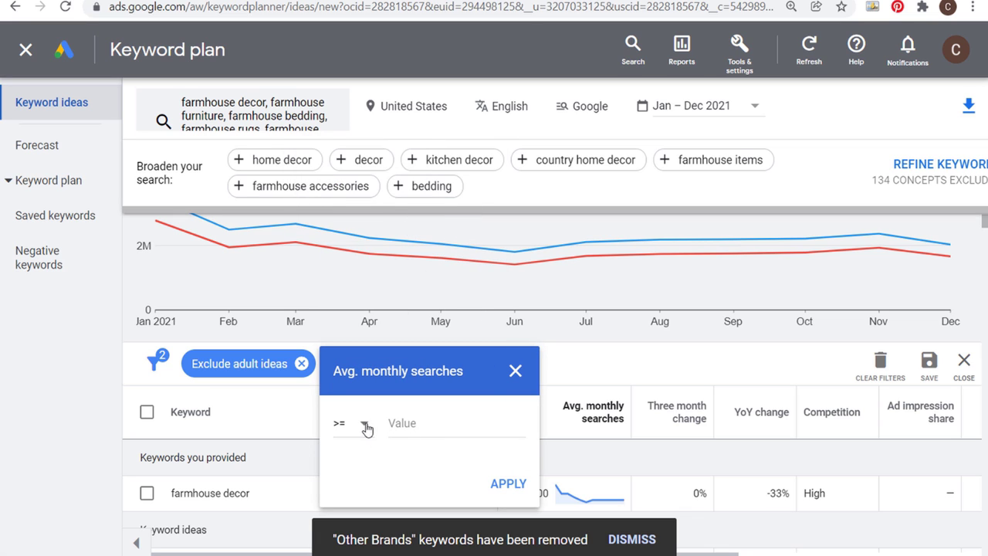
left_click(407, 423)
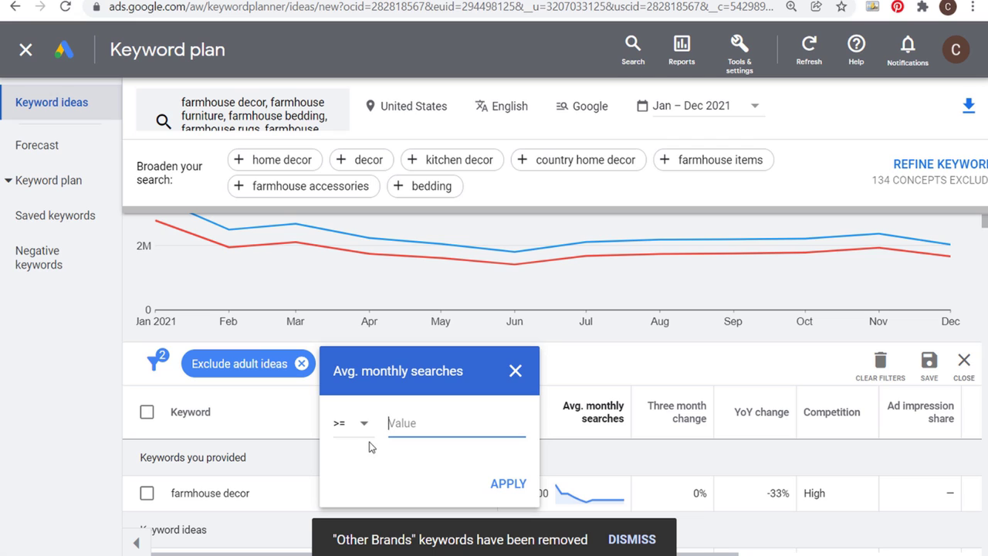
type("200")
left_click(415, 478)
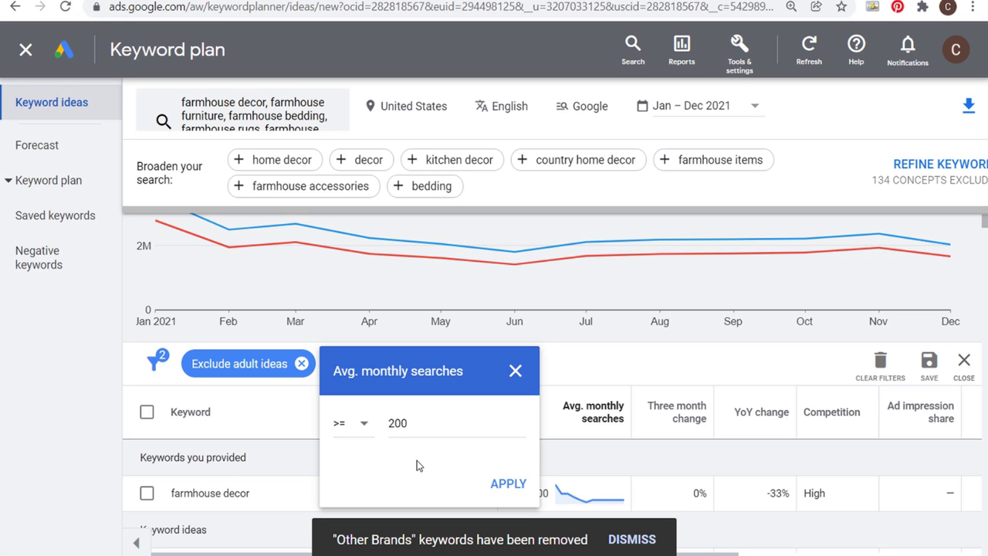
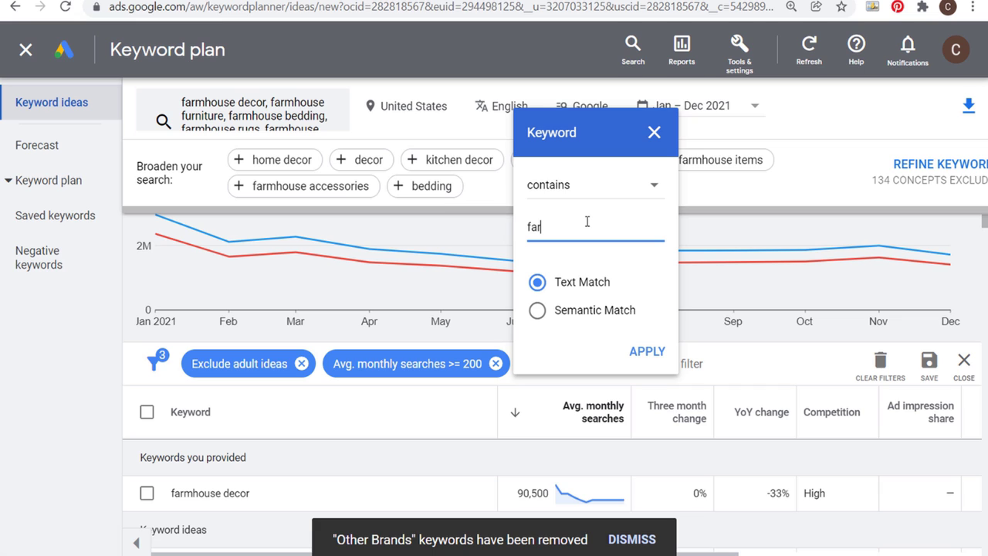
Apply a Text Match filter so that only keywords containing "farmhouse" remain, and look at the filtered ideas.
type("mhouse")
left_click(647, 351)
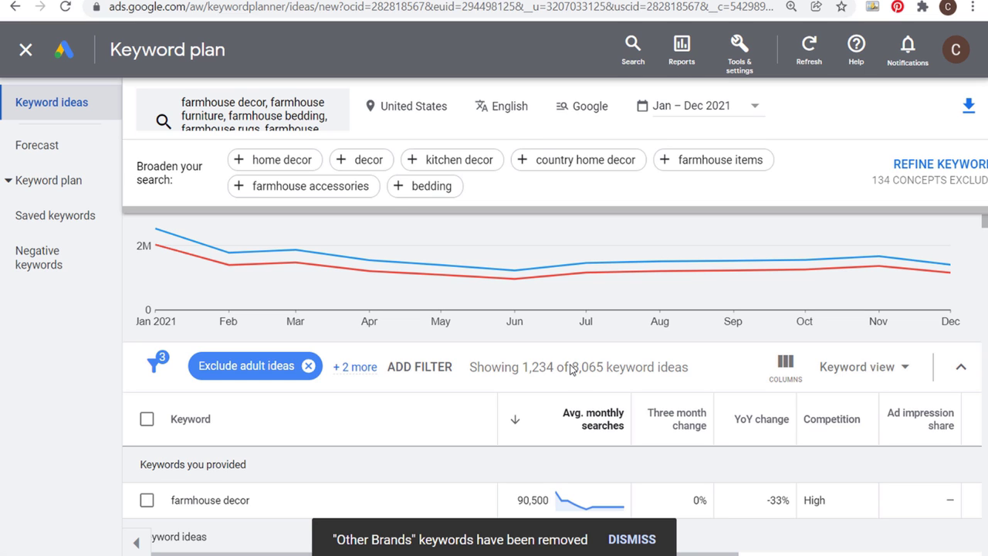
scroll(571, 373, "down", 2)
scroll(441, 386, "up", 1)
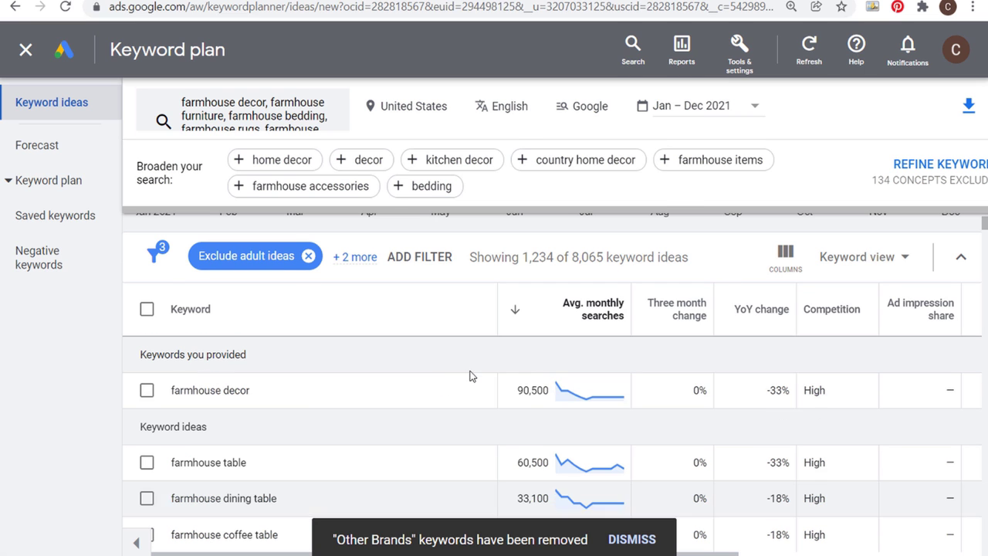
Download the filtered keyword ideas as a .csv file and widen its Keyword column in Excel to fit the phrases.
left_click(969, 102)
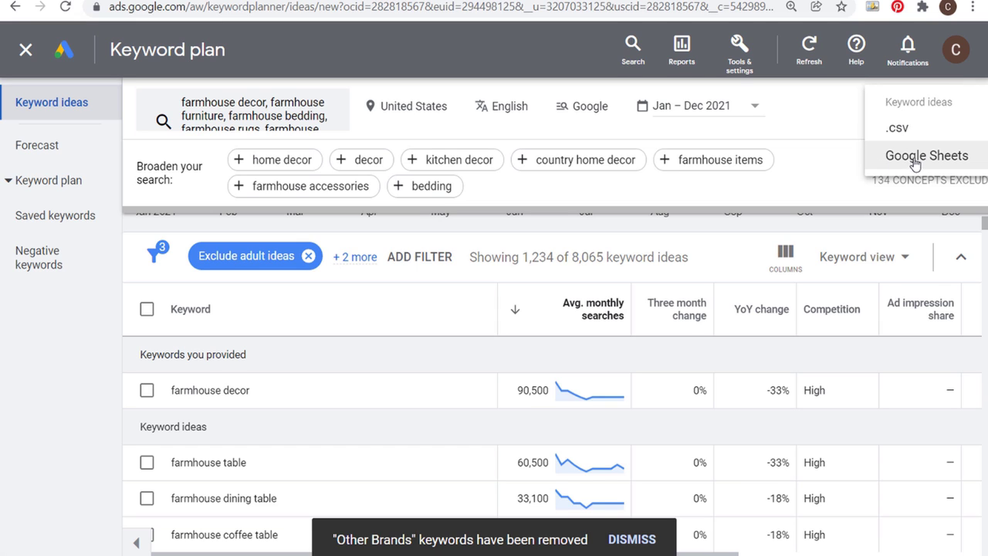
left_click(917, 131)
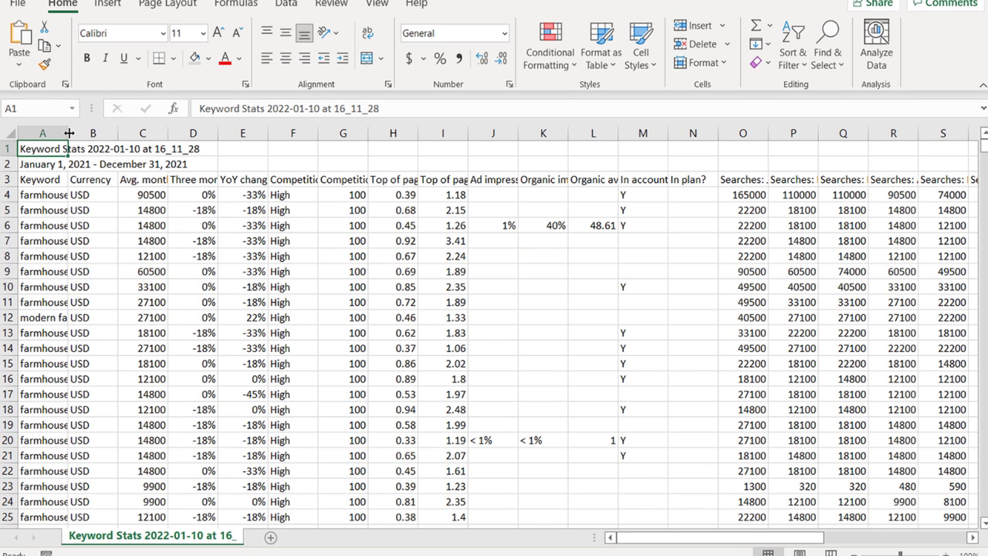
left_click_drag(68, 133, 195, 133)
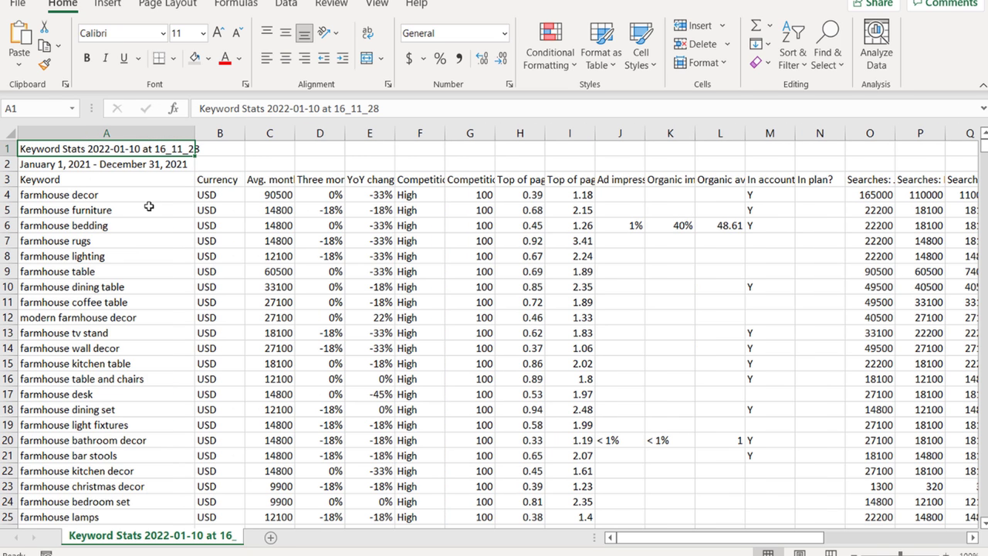
Delete the Currency column from the keyword sheet.
left_click(206, 134)
right_click(217, 136)
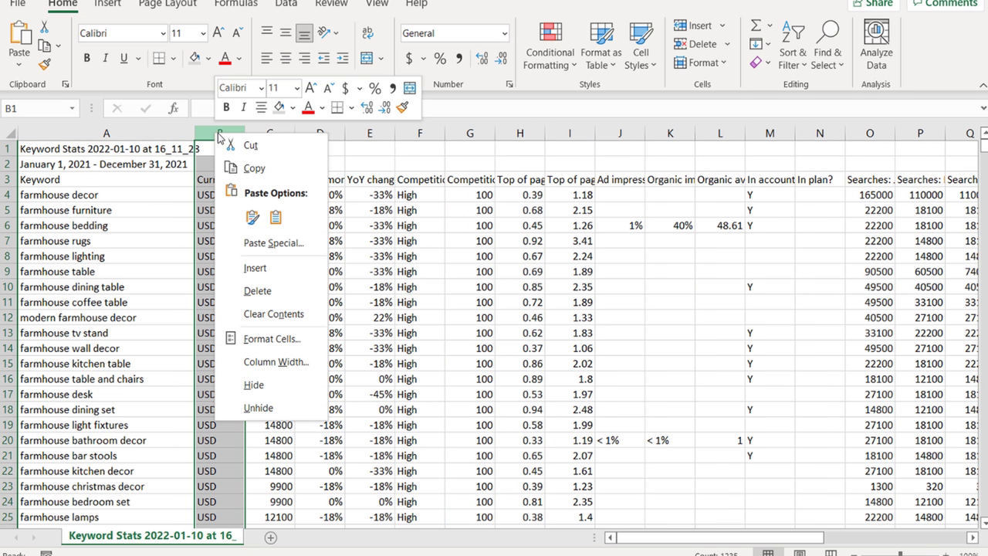
left_click(257, 290)
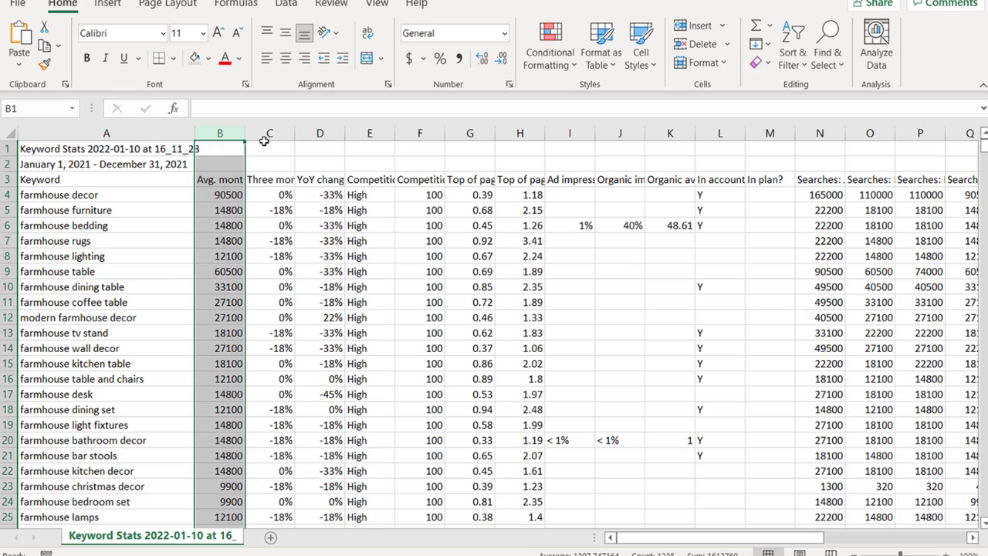
Delete all columns after Avg. monthly searches and widen that column to fit its heading.
left_click_drag(262, 136, 979, 134)
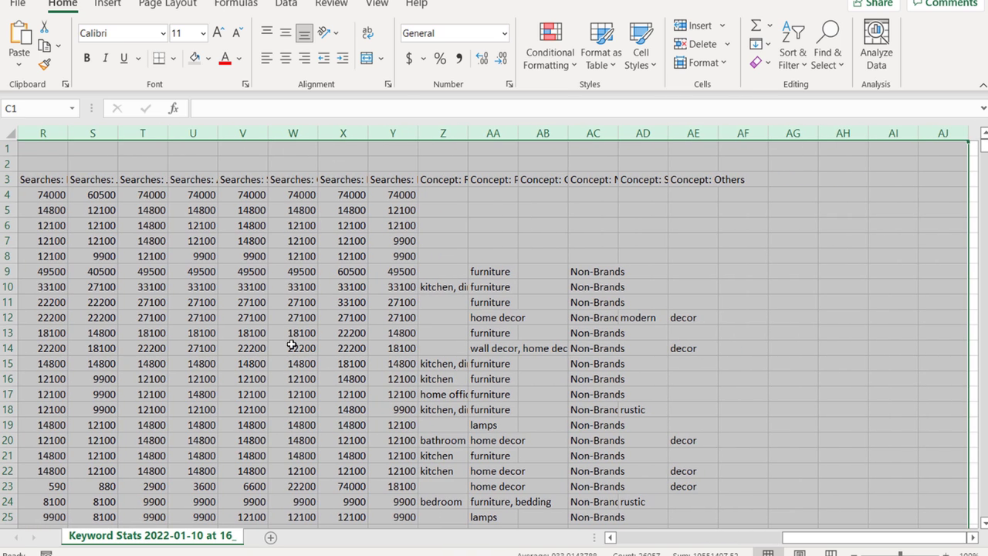
right_click(702, 133)
left_click(780, 293)
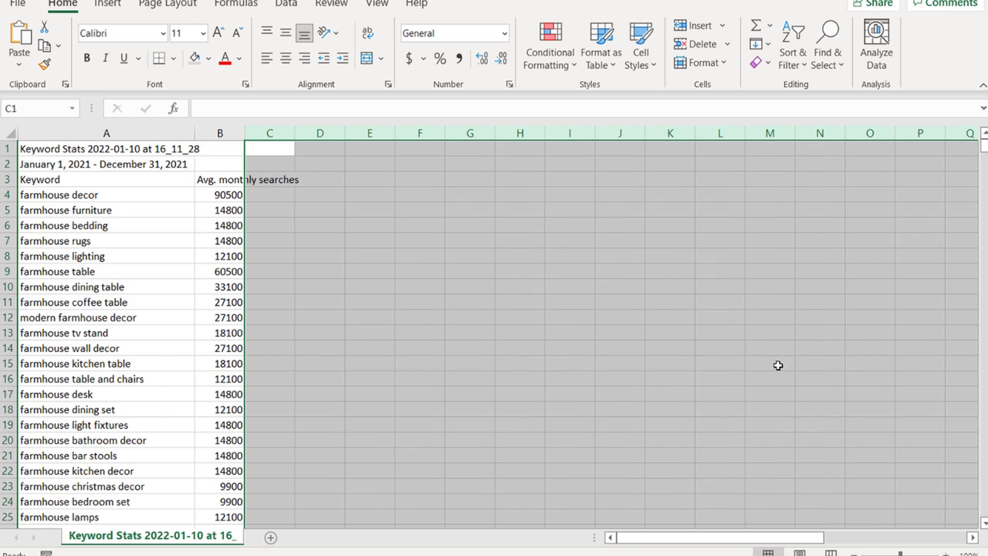
left_click(531, 353)
left_click_drag(243, 126, 330, 127)
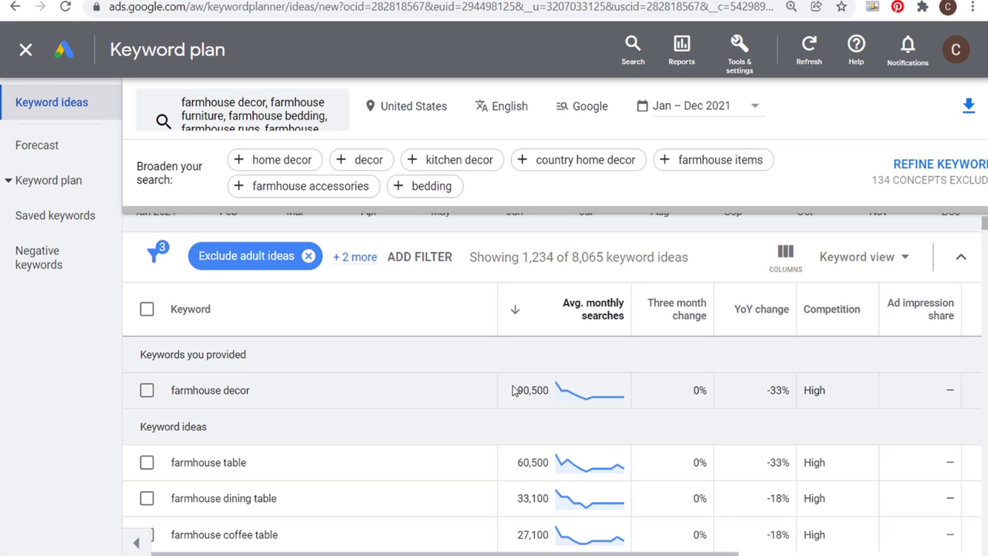
Check the filters applied in Keyword Planner, then switch back to Excel and look over the keywords and their search volumes.
left_click(351, 260)
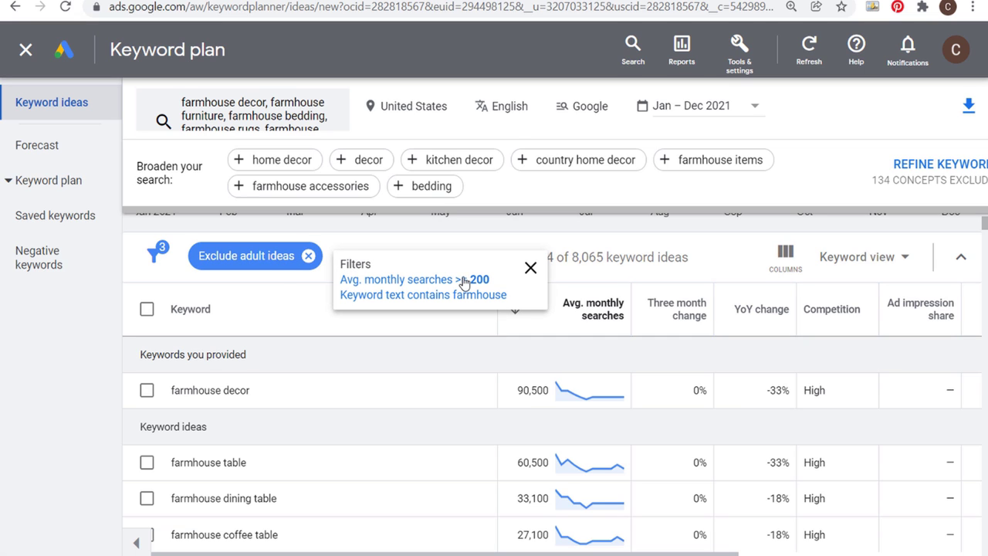
left_click(529, 268)
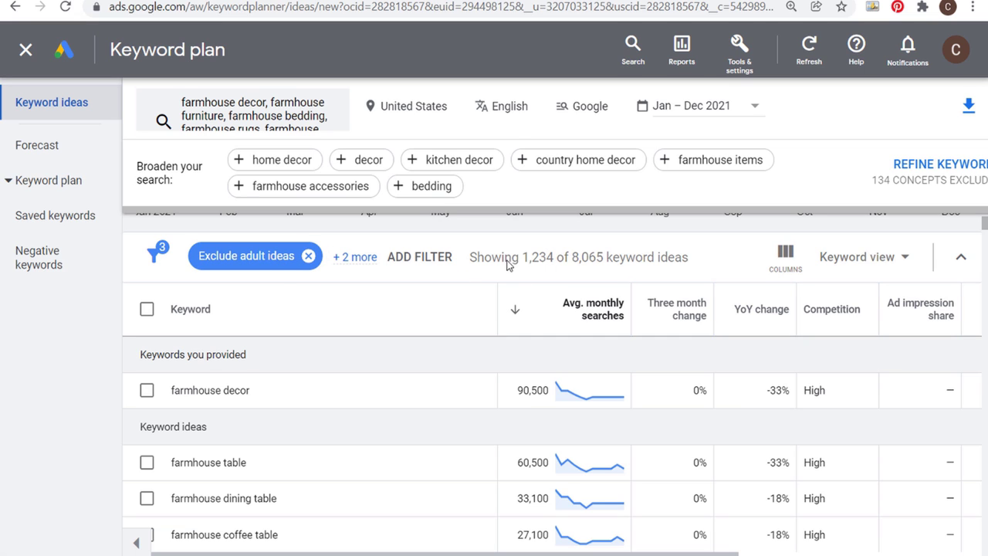
mouse_move(578, 316)
mouse_move(530, 555)
left_click(608, 514)
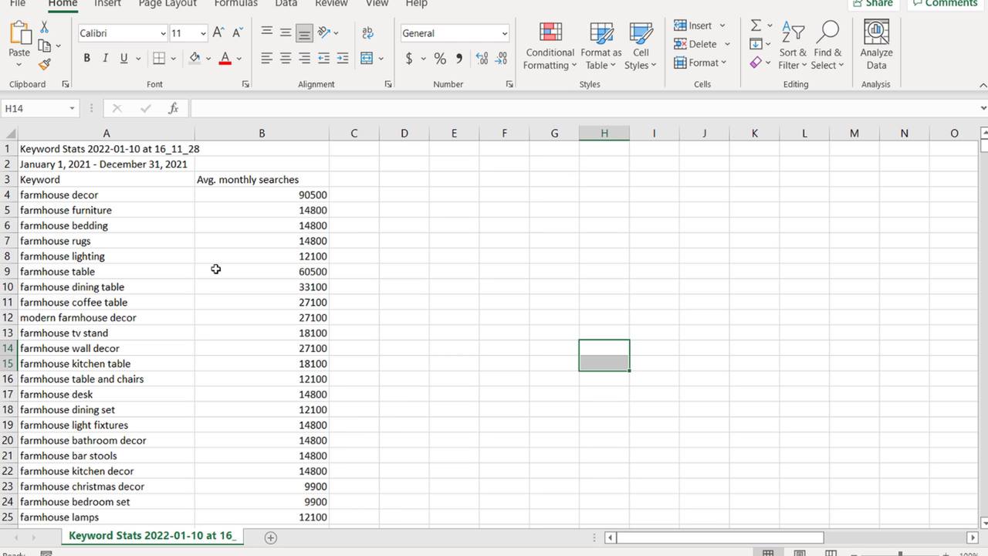
left_click_drag(110, 200, 132, 379)
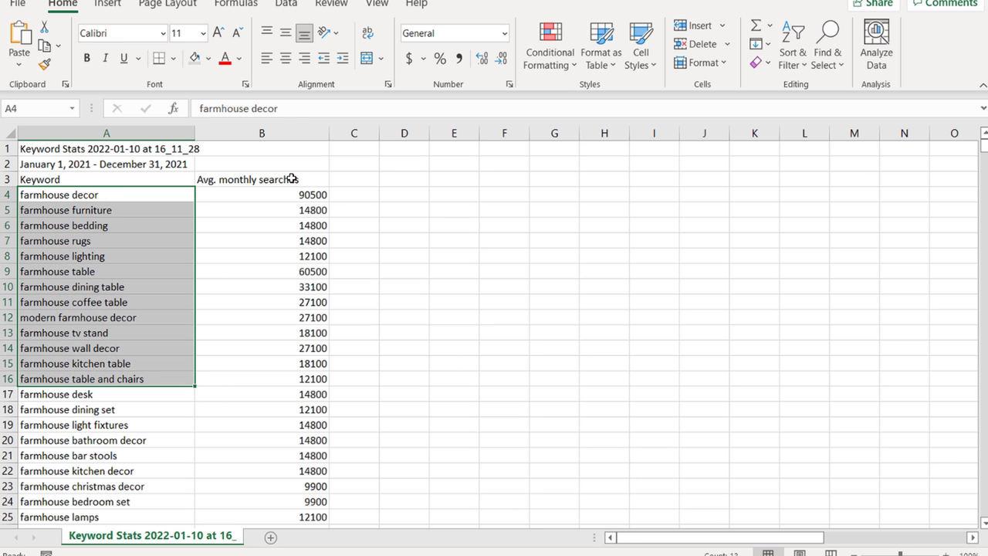
left_click_drag(289, 179, 262, 272)
left_click(446, 238)
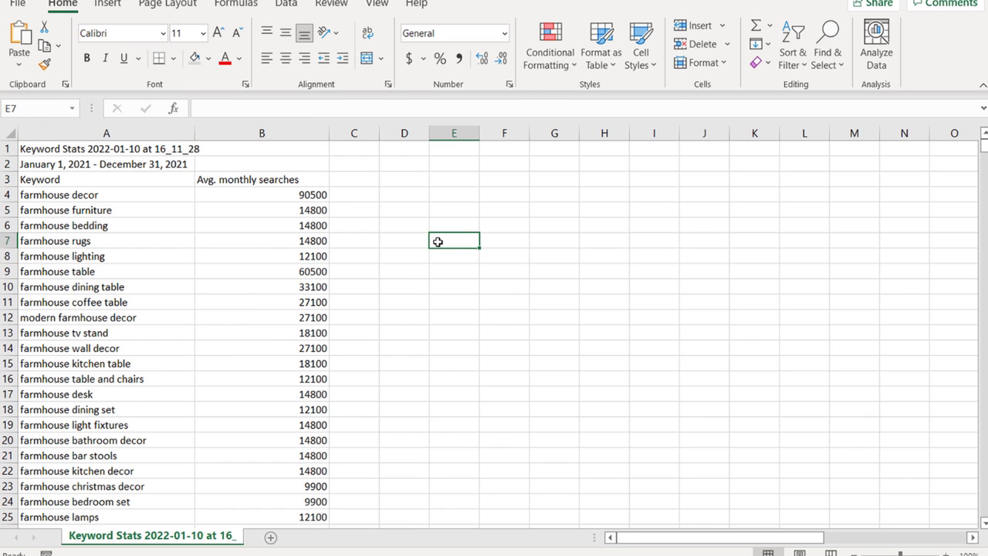
Delete the title and date-range rows above the column headings.
left_click(6, 163)
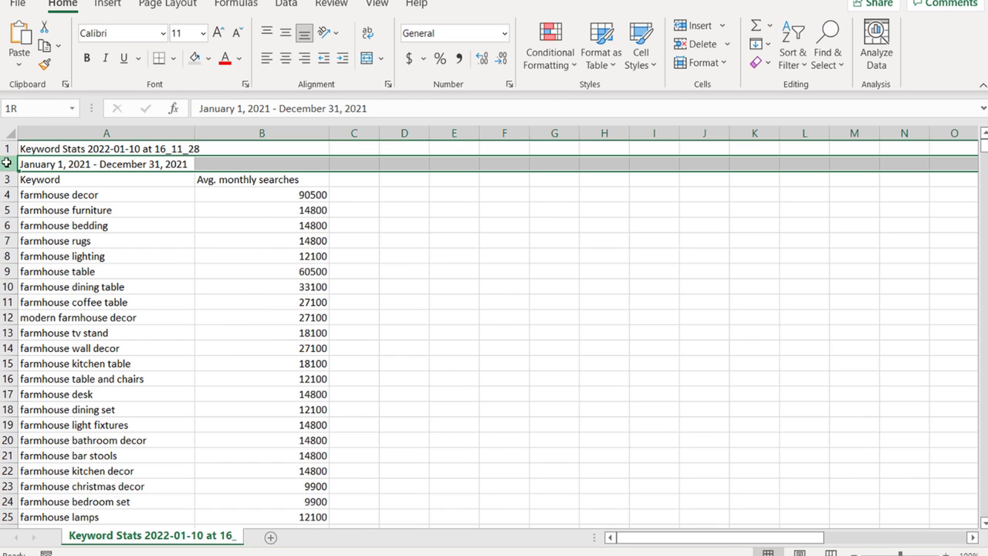
left_click_drag(6, 163, 6, 149)
right_click(7, 148)
key("Escape")
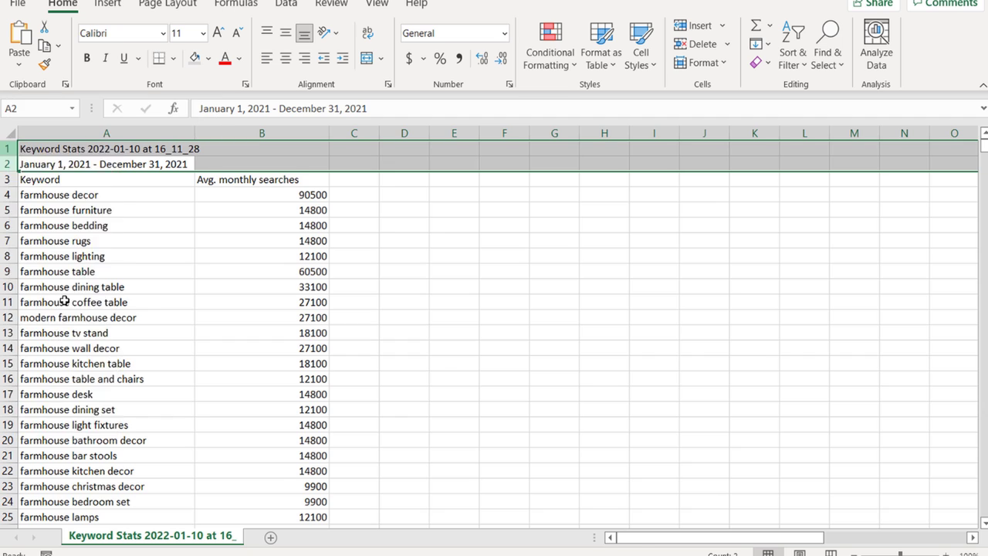
left_click(450, 214)
Center the contents of the Avg. monthly searches column.
left_click(260, 133)
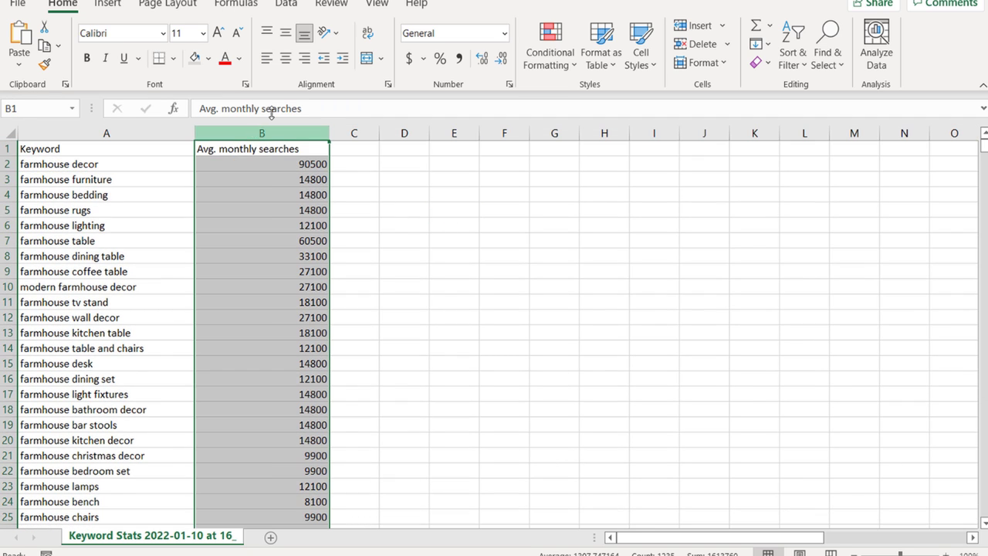
left_click(285, 58)
left_click(432, 203)
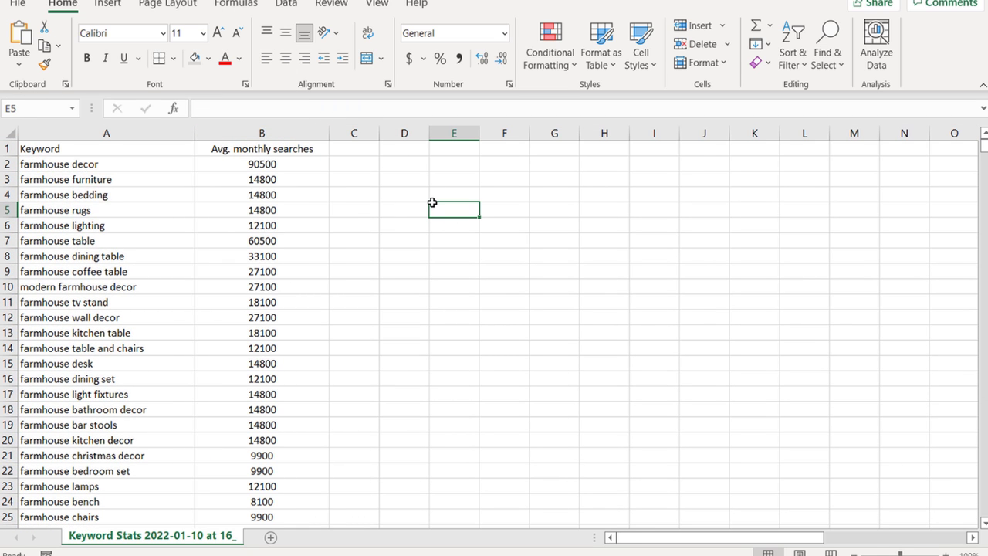
Look through the exported keyword list and compare the search volumes of high-volume terms with those of more specific phrases further down.
scroll(103, 247, "down", 3)
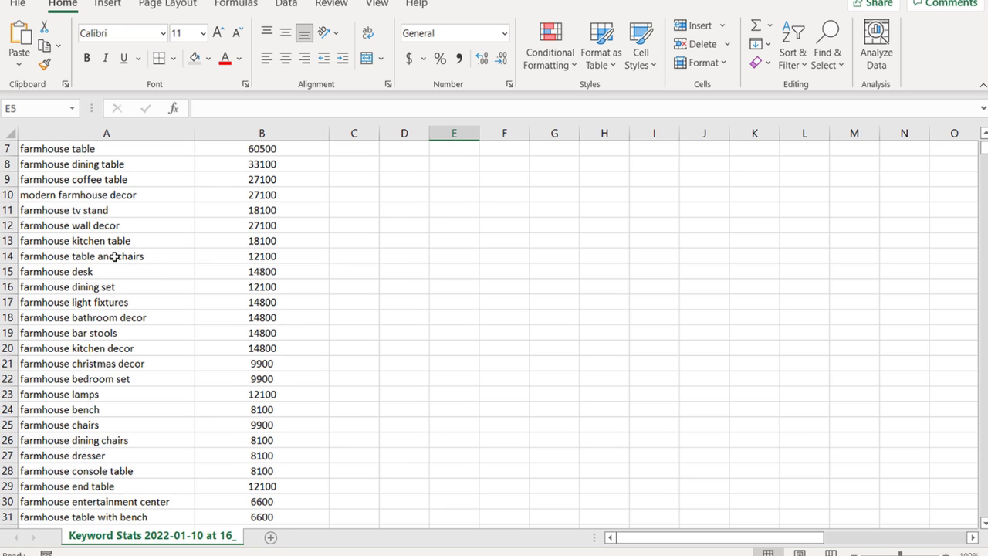
scroll(98, 216, "down", 13)
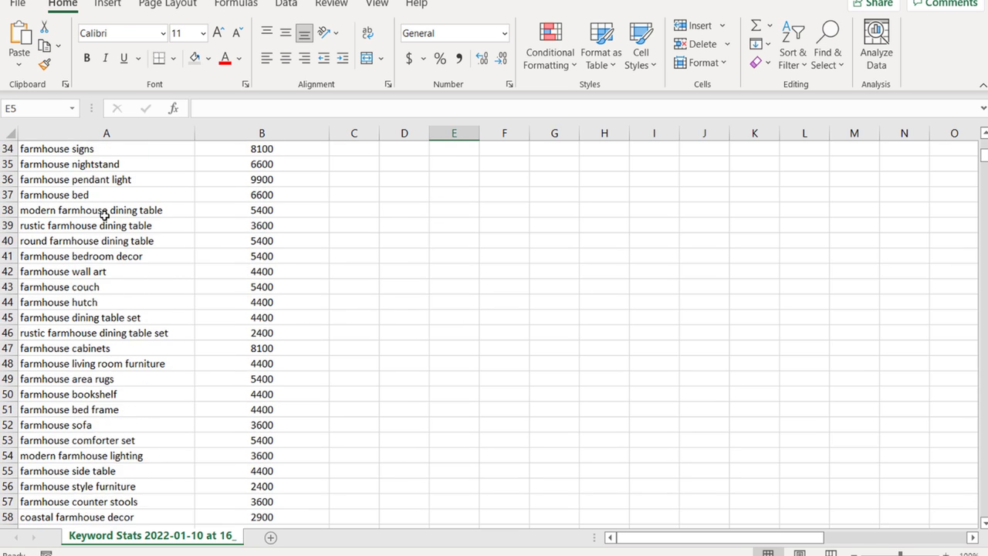
scroll(122, 227, "down", 20)
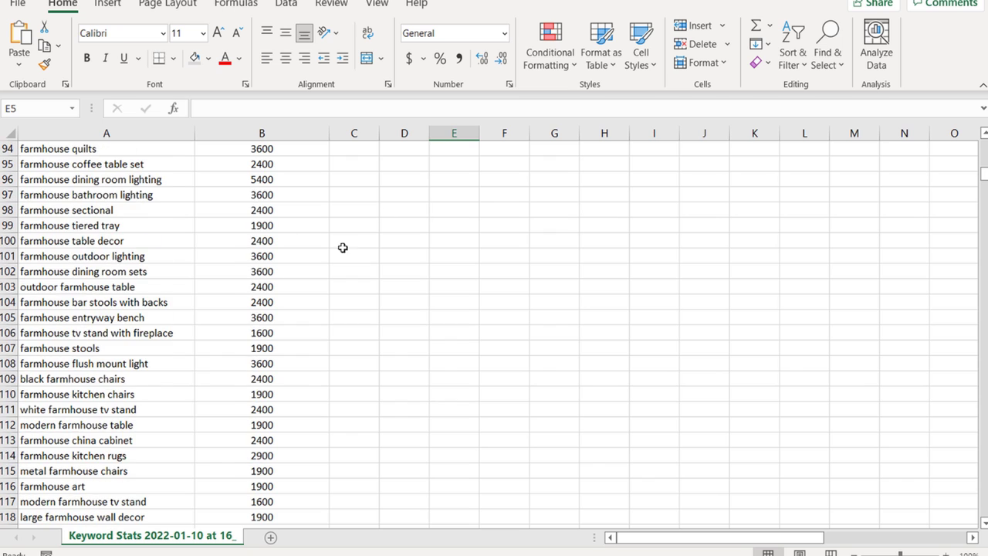
scroll(234, 296, "down", 8)
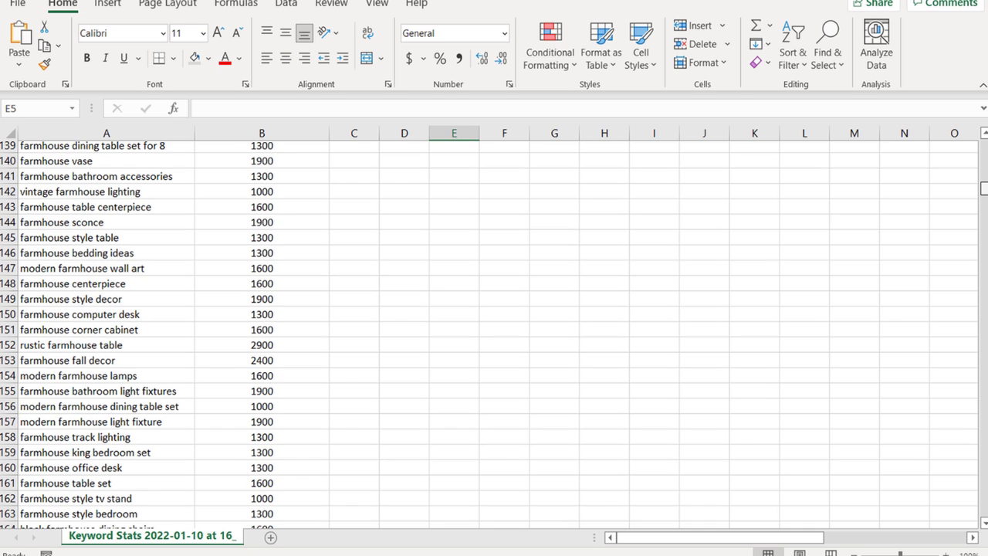
left_click_drag(983, 189, 983, 279)
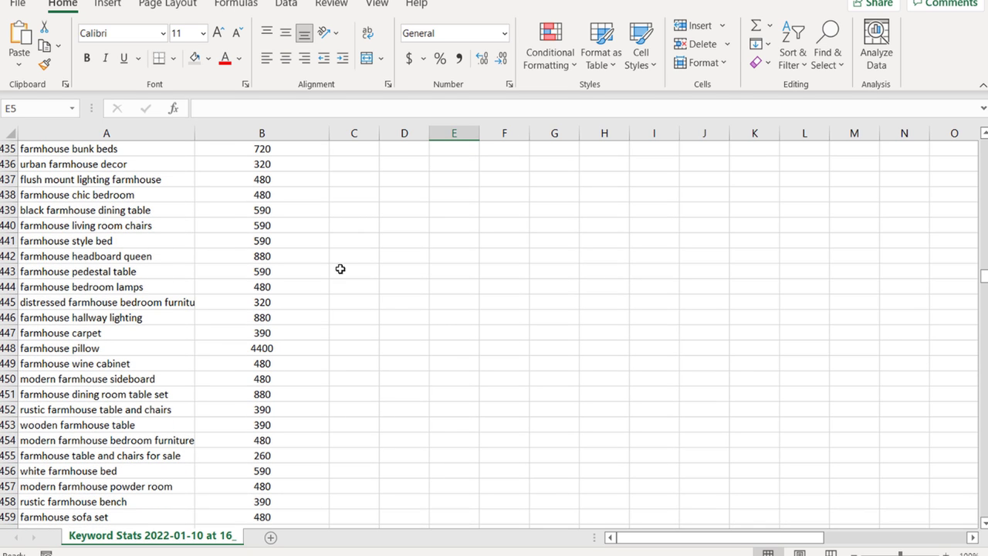
left_click_drag(47, 180, 263, 471)
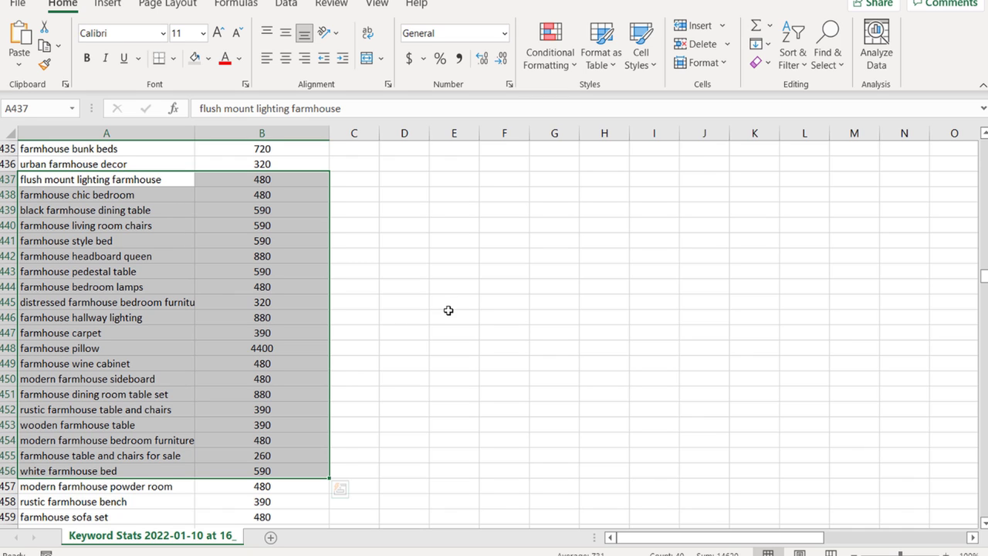
left_click_drag(447, 311, 450, 305)
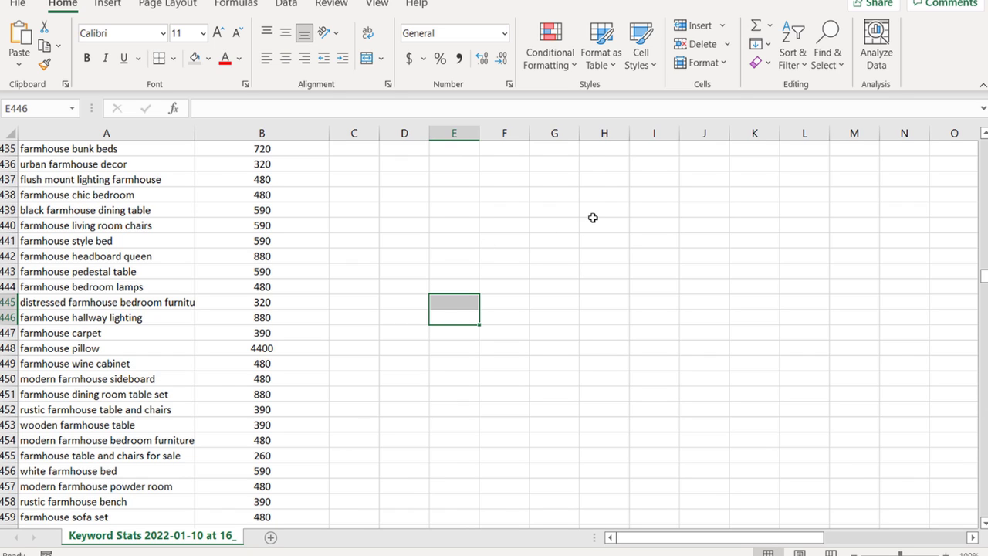
left_click(45, 364)
left_click_drag(175, 364, 225, 366)
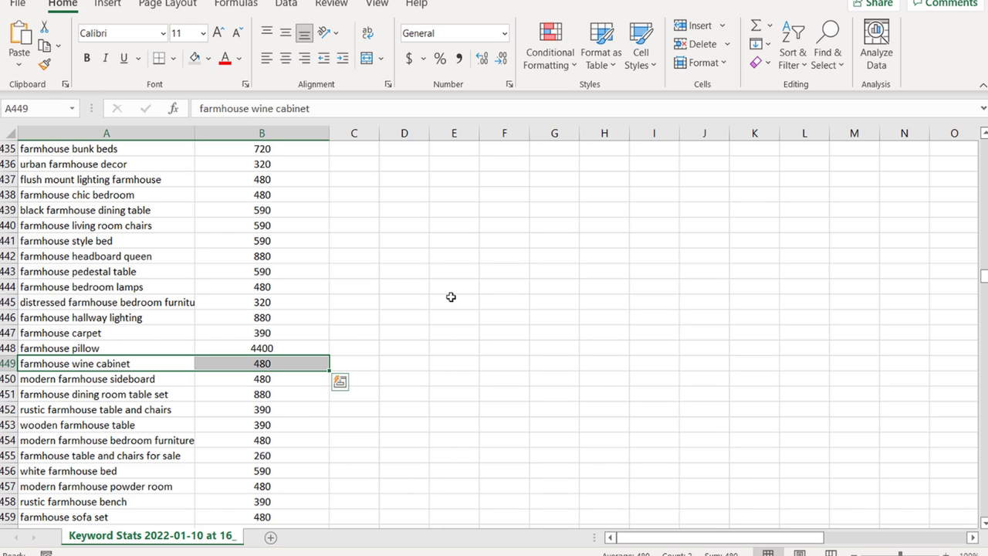
left_click(112, 380)
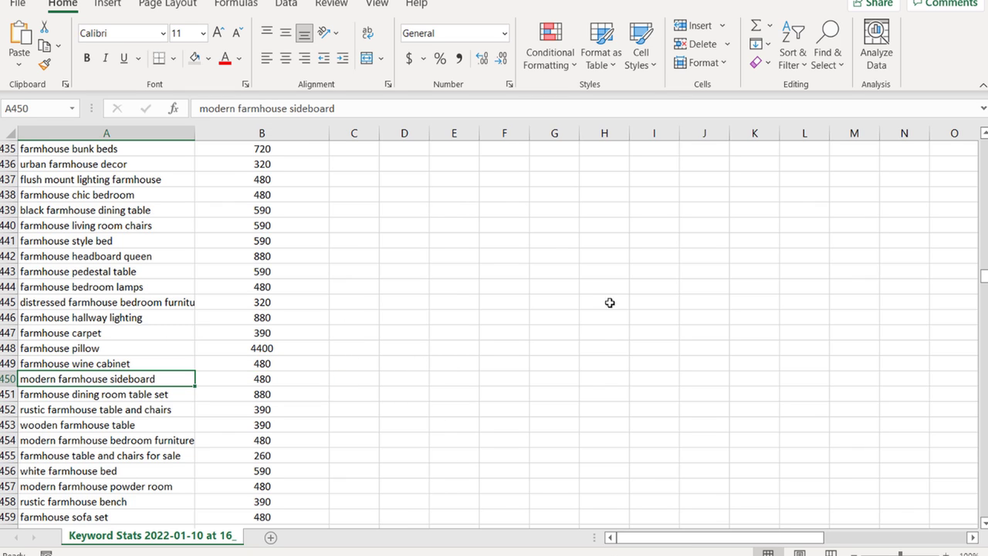
scroll(982, 230, "up", 2)
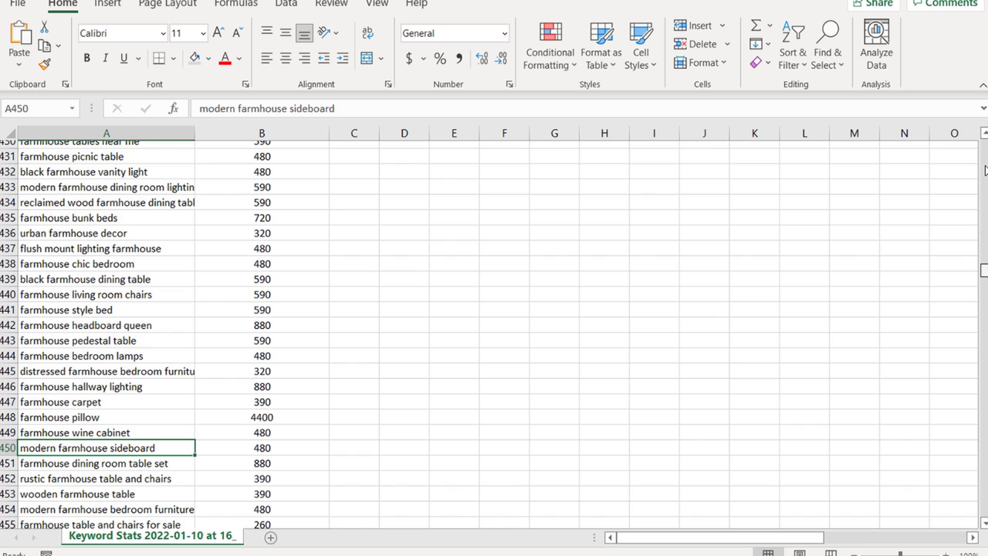
left_click_drag(984, 169, 984, 143)
left_click_drag(86, 224, 311, 227)
left_click(568, 277)
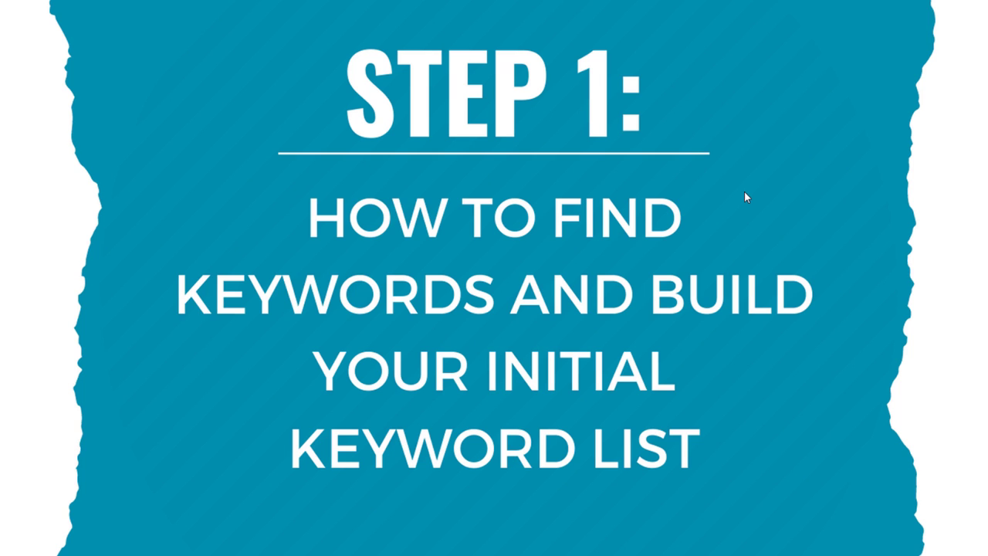
key("Right")
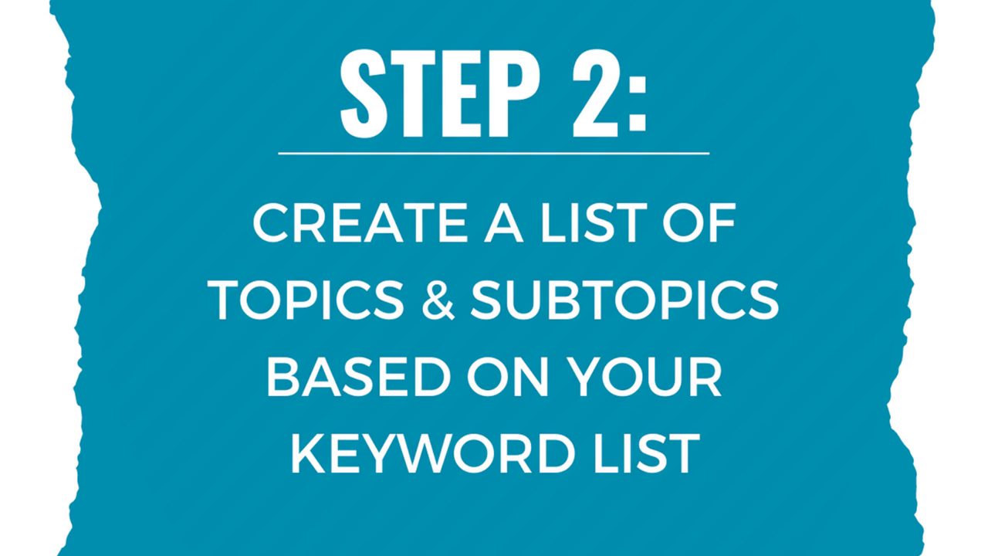
Close the exported Keyword Stats CSV without saving its changes and continue in the KeywordResearch workbook.
mouse_move(530, 555)
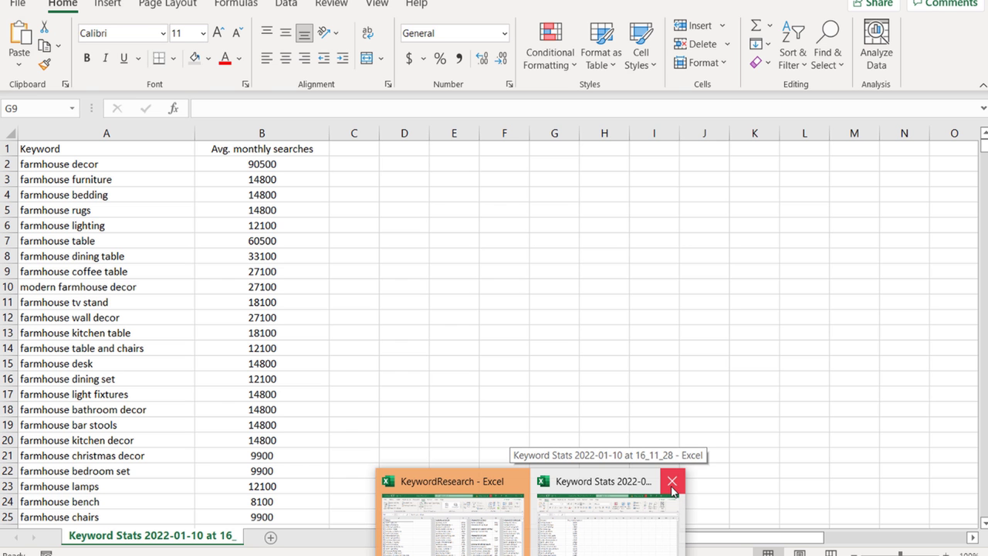
left_click(671, 482)
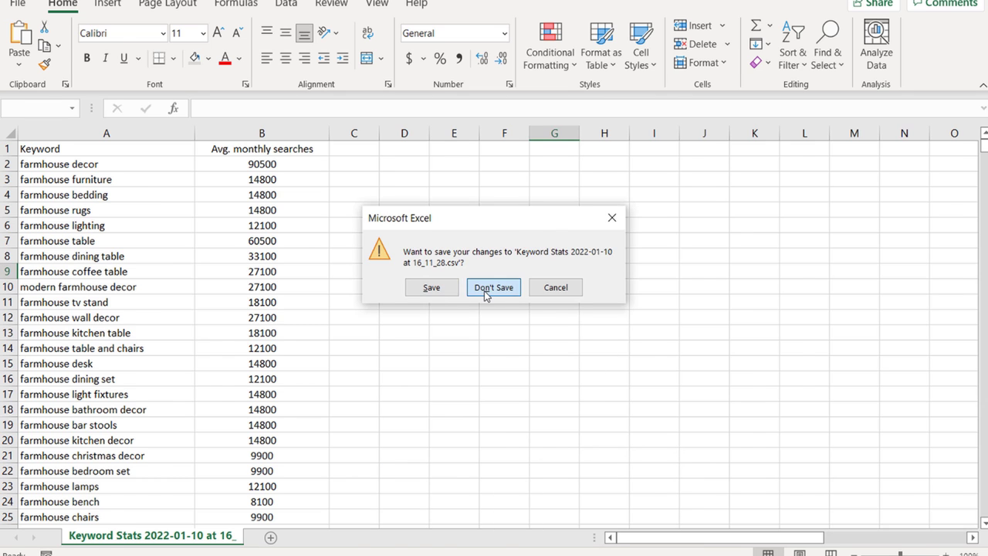
left_click(492, 287)
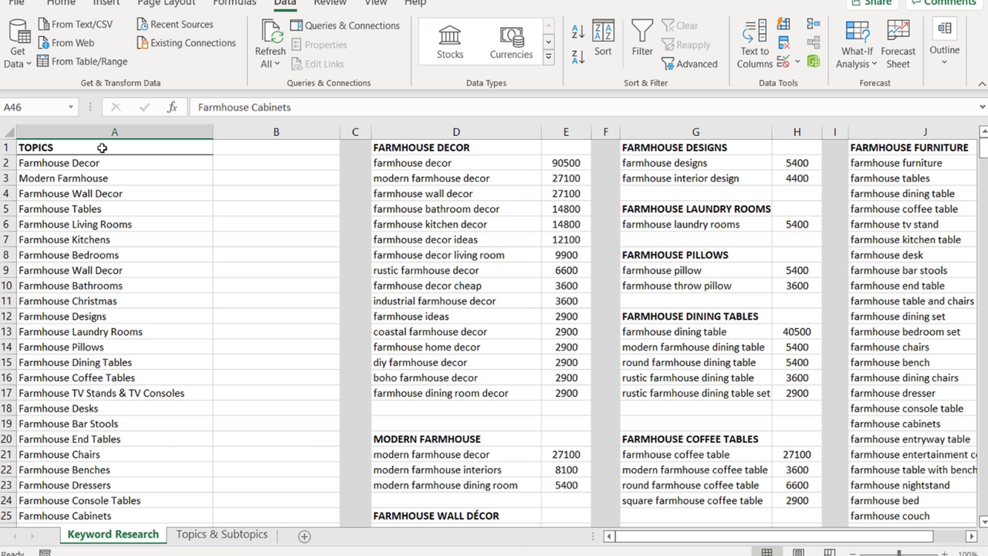
Look over the TOPICS list, the ungrouped keywords from row 66 onward and the keyword groups in column D.
left_click_drag(102, 148, 100, 411)
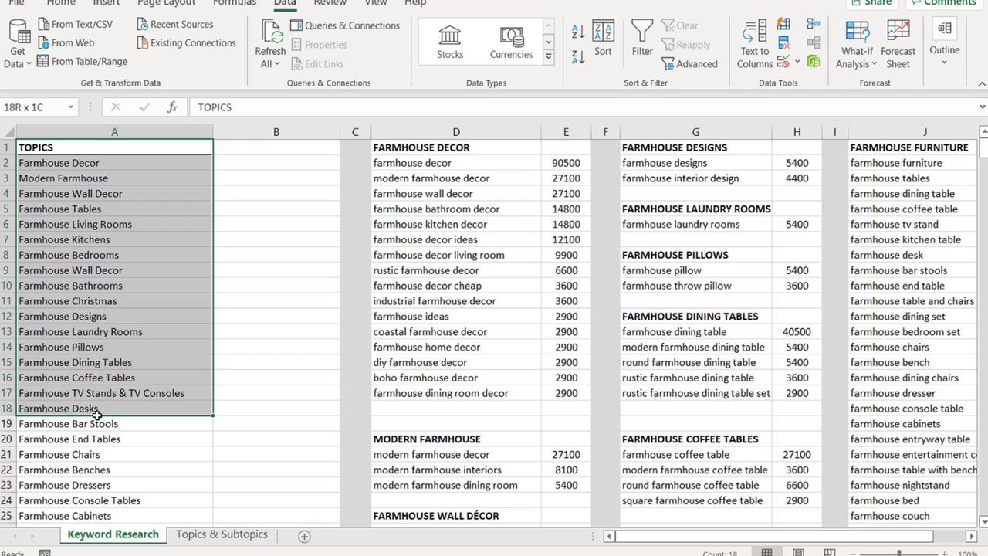
left_click(114, 284)
scroll(116, 278, "down", 5)
scroll(116, 270, "down", 16)
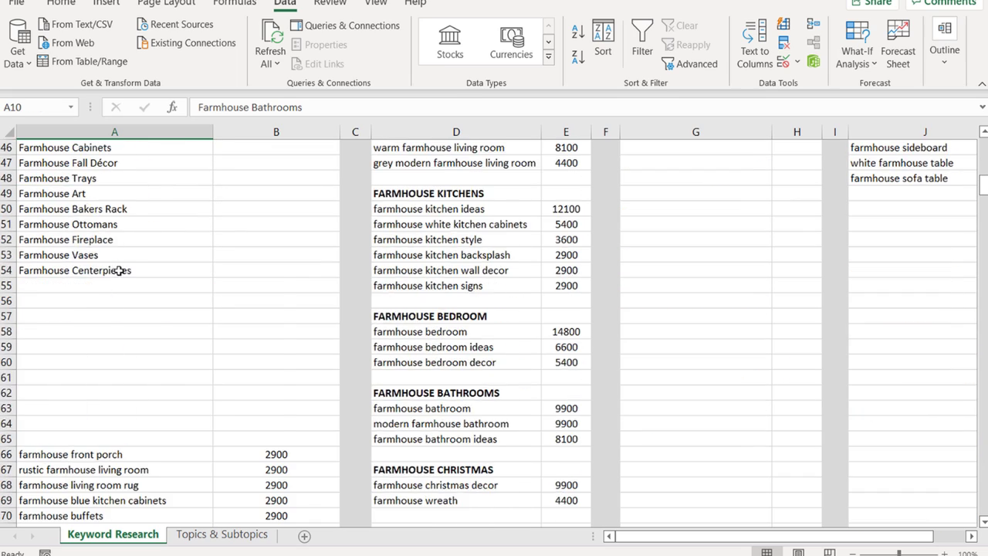
left_click_drag(82, 177, 287, 440)
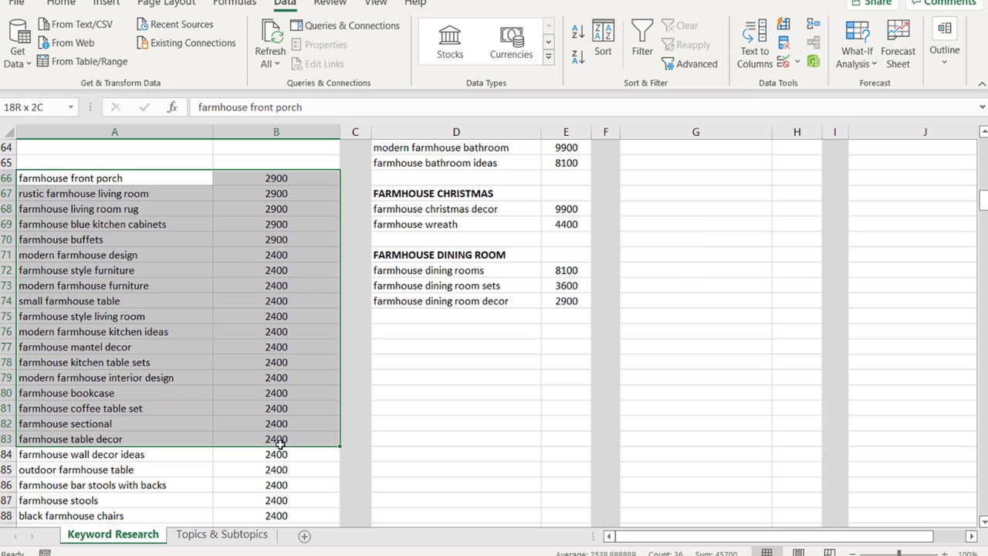
left_click(463, 375)
scroll(472, 354, "up", 15)
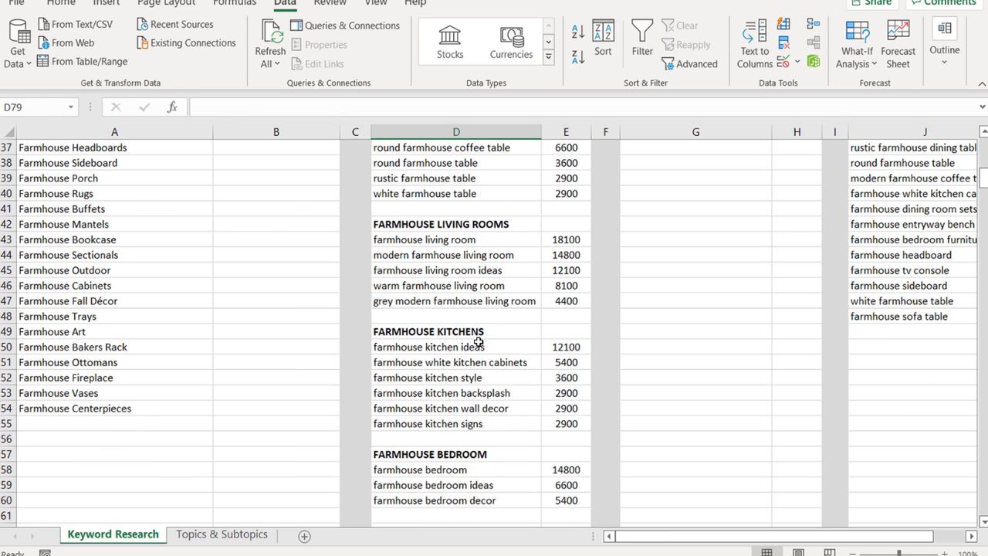
scroll(480, 337, "down", 12)
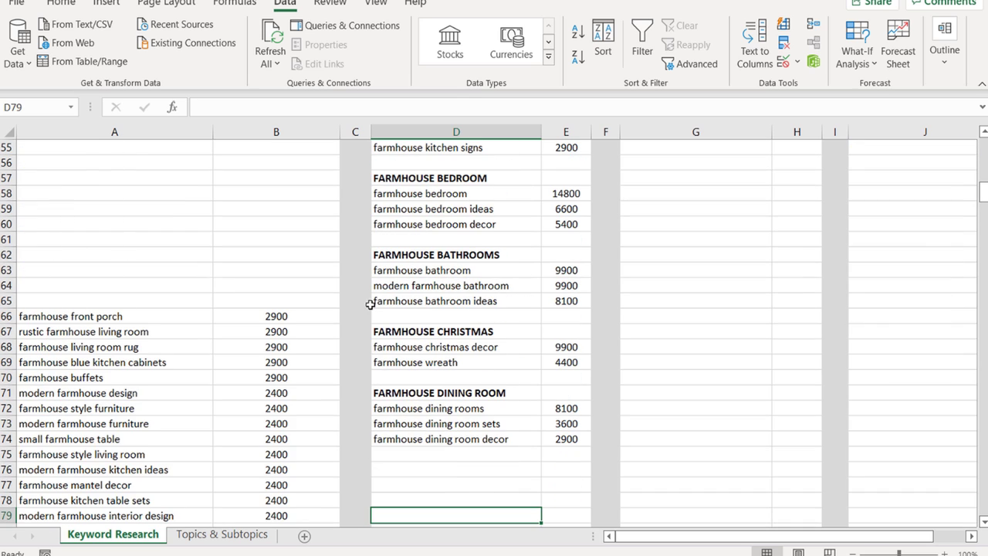
Compare the ungrouped keyword "farmhouse front porch" and its search volume with the Farmhouse Porch entry in the TOPICS list.
left_click(61, 316)
left_click_drag(201, 320, 276, 310)
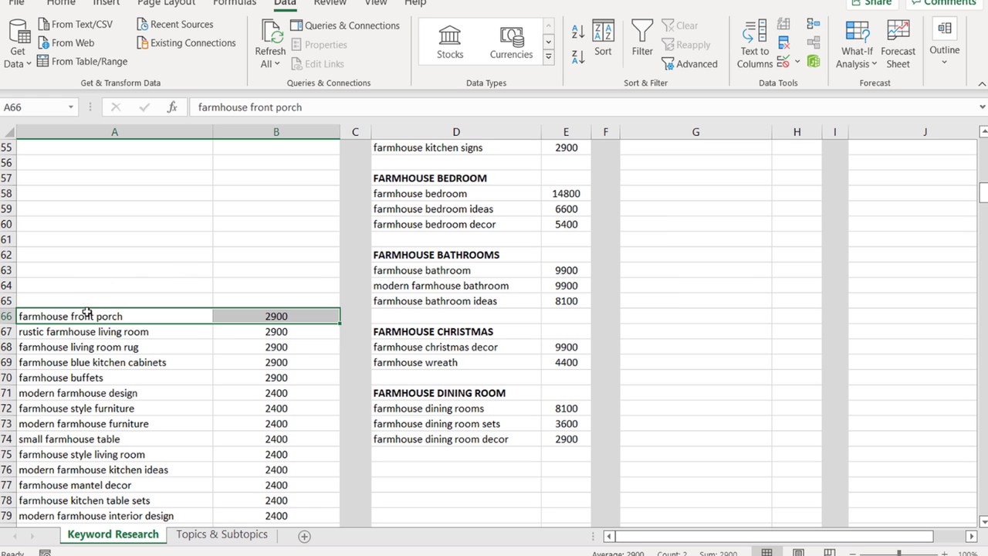
scroll(122, 258, "up", 7)
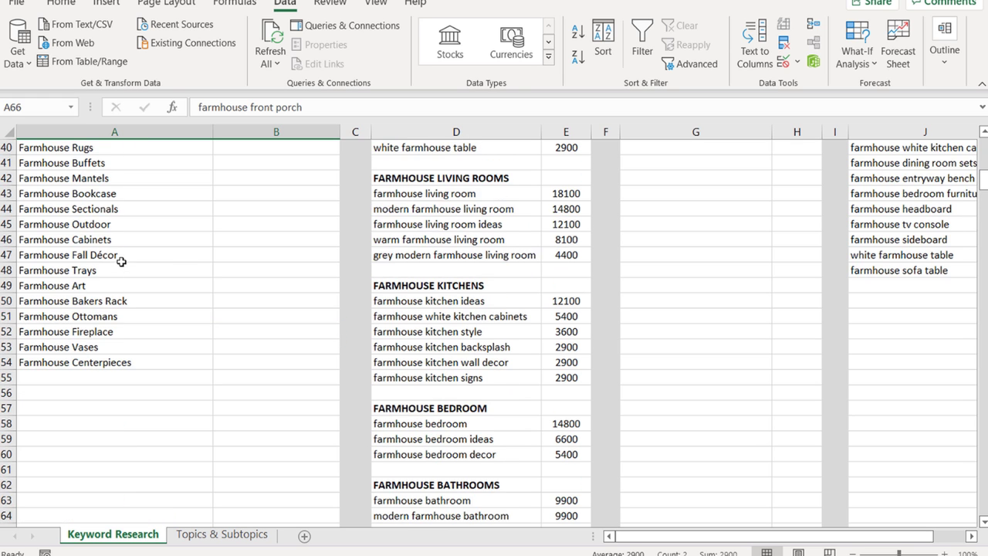
left_click(114, 271)
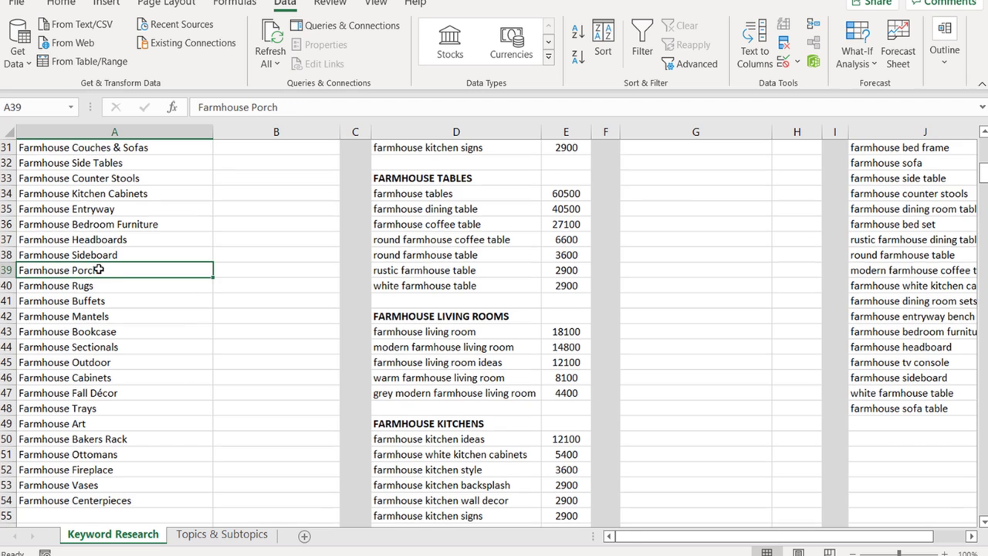
scroll(309, 311, "up", 10)
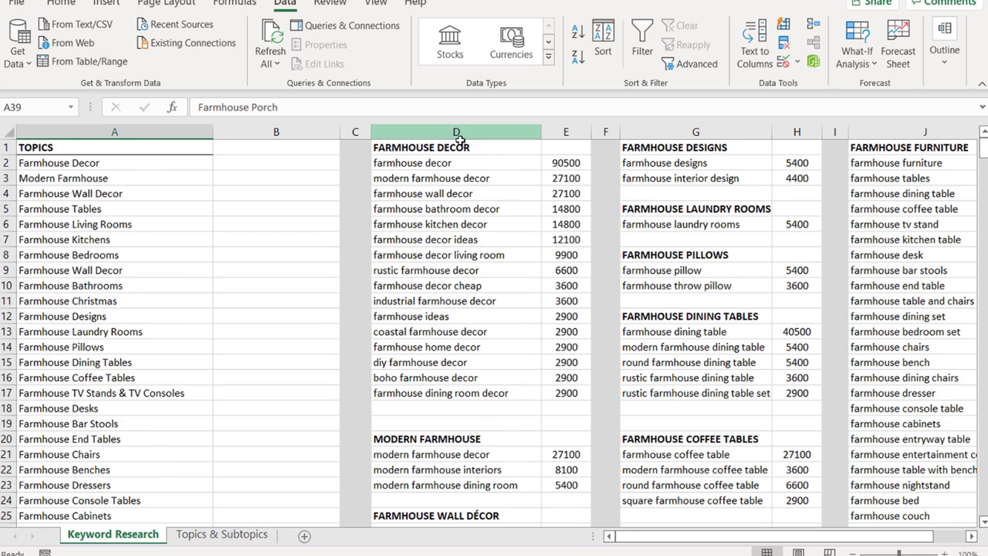
Examine the FARMHOUSE DECOR heading with the keywords grouped under it, and review the TOPICS list down to Farmhouse Porch.
left_click(461, 147)
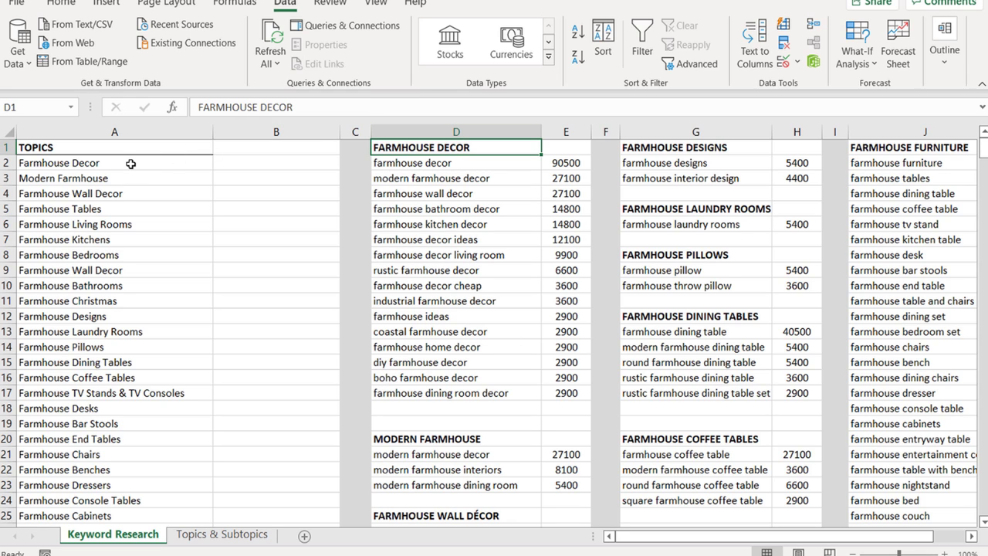
left_click_drag(442, 164, 429, 409)
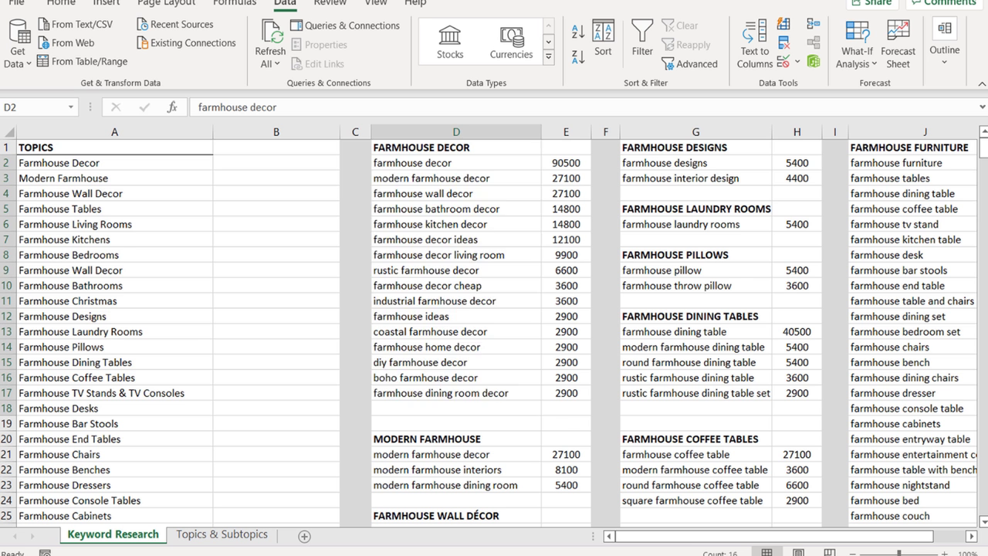
left_click(96, 168)
left_click_drag(96, 168, 98, 534)
left_click(106, 448)
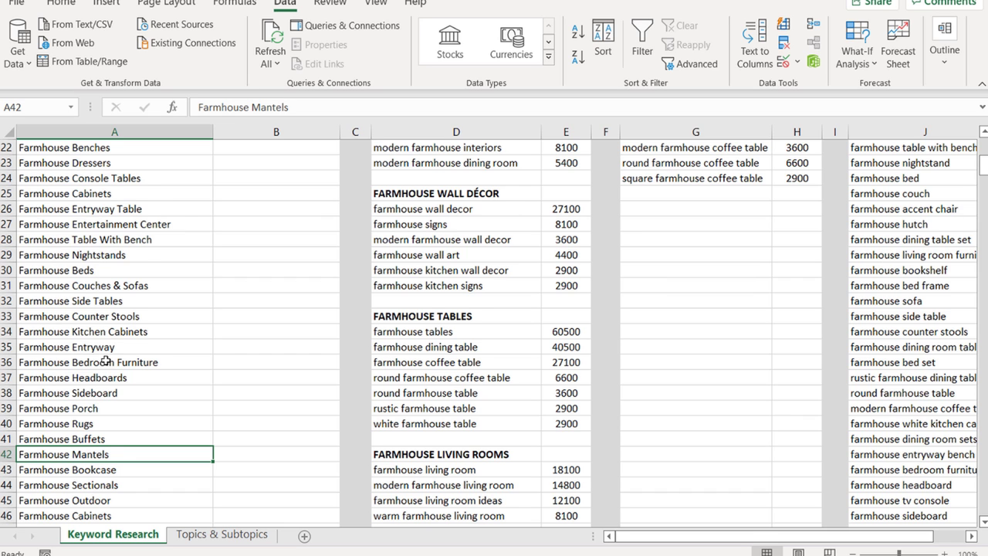
scroll(121, 346, "down", 3)
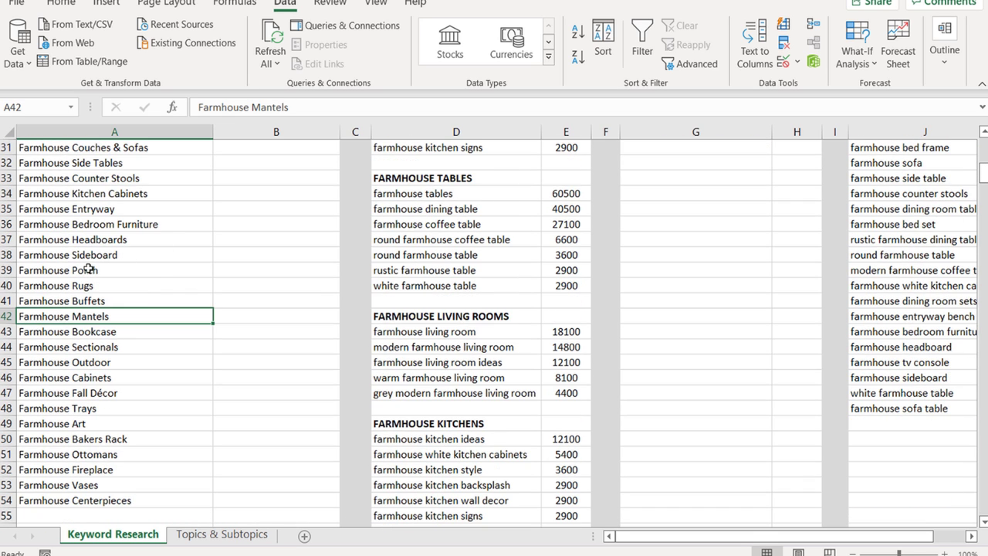
left_click_drag(72, 270, 156, 270)
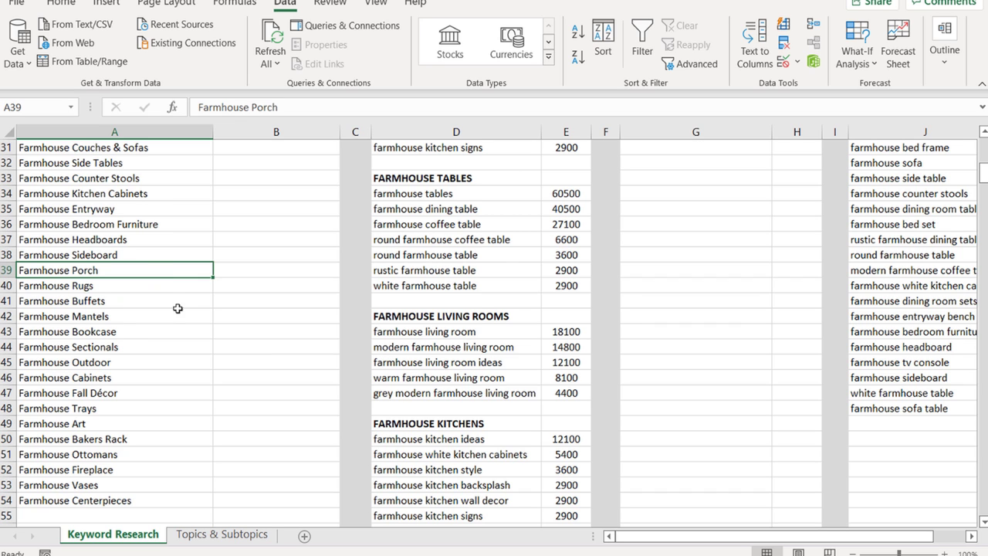
Review the ungrouped keywords around rows 100 to 121, such as farmhouse tables for sale, fireplace decor, ottoman and bakers rack, for possible topics.
scroll(177, 307, "down", 7)
scroll(166, 305, "down", 12)
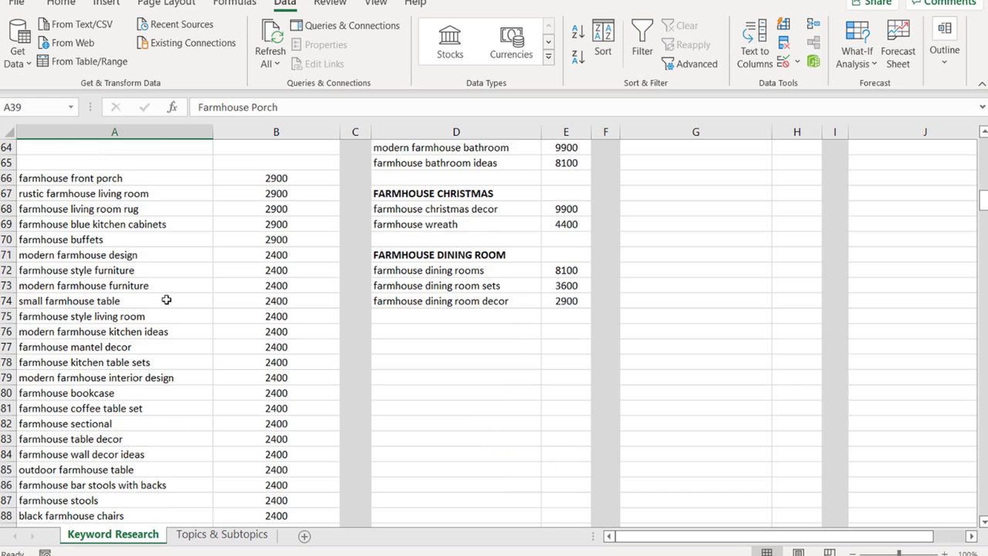
scroll(156, 282, "down", 4)
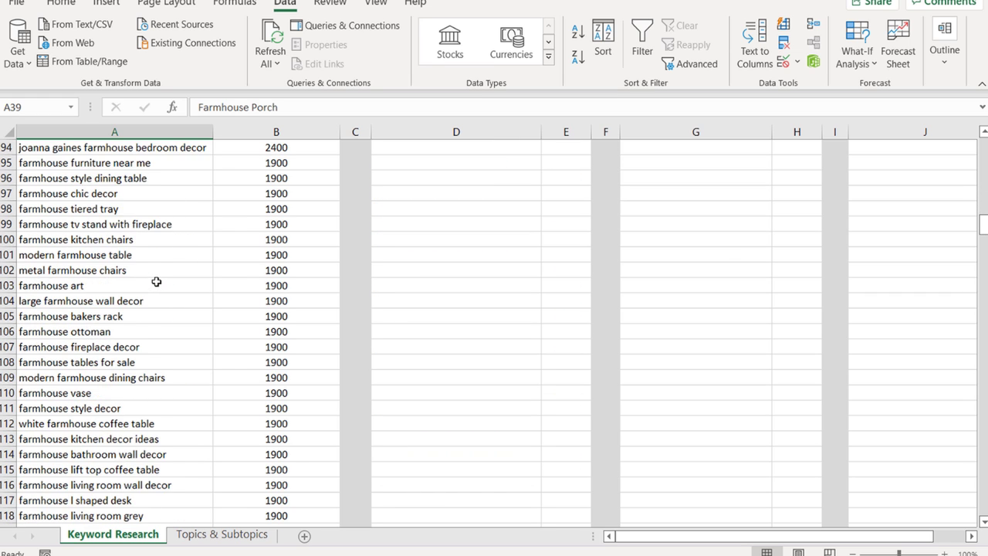
left_click(137, 206)
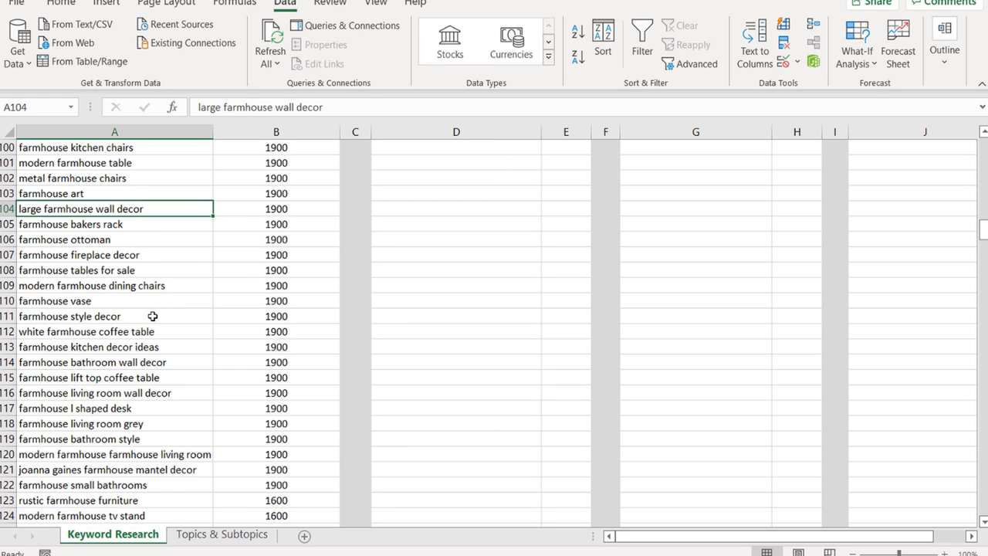
left_click(62, 270)
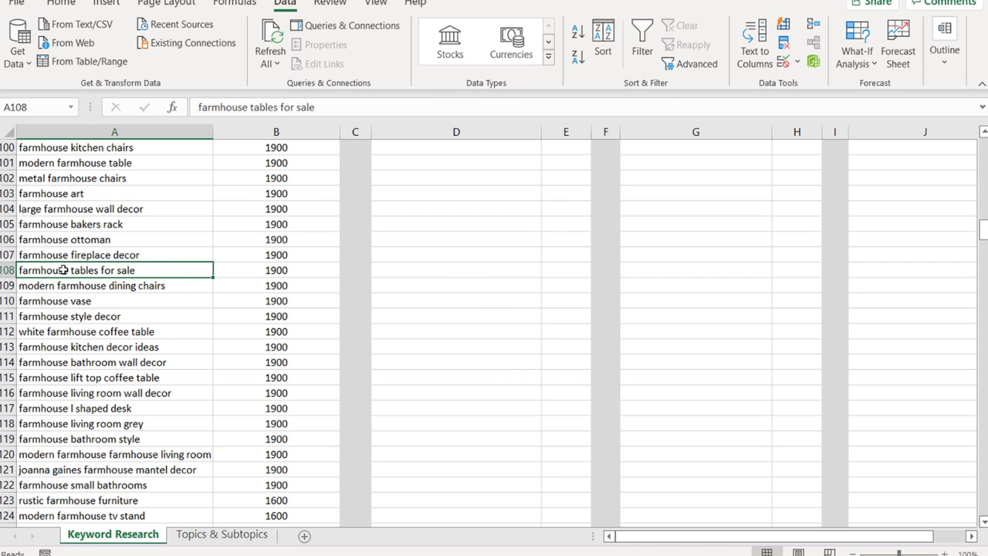
left_click_drag(62, 269, 282, 267)
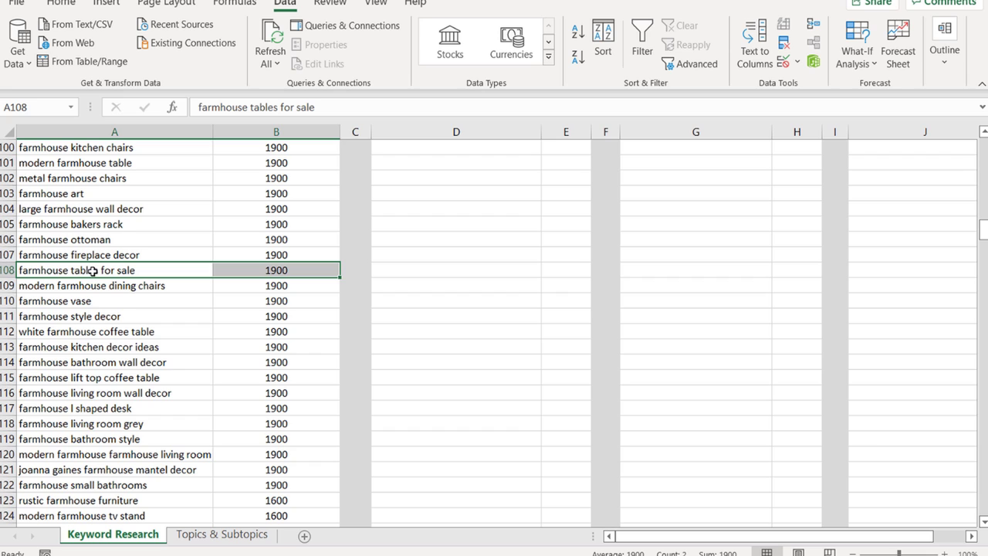
left_click(87, 286)
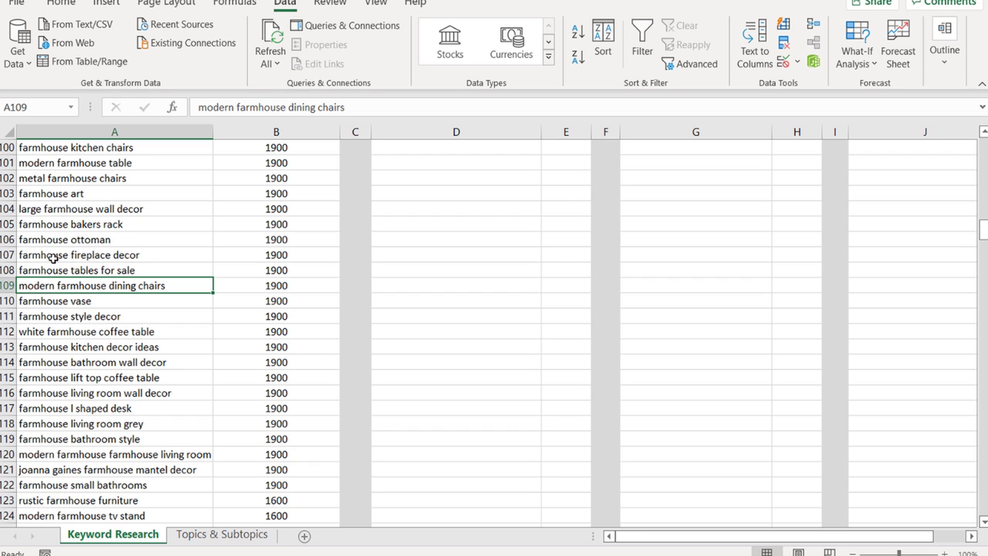
left_click(45, 255)
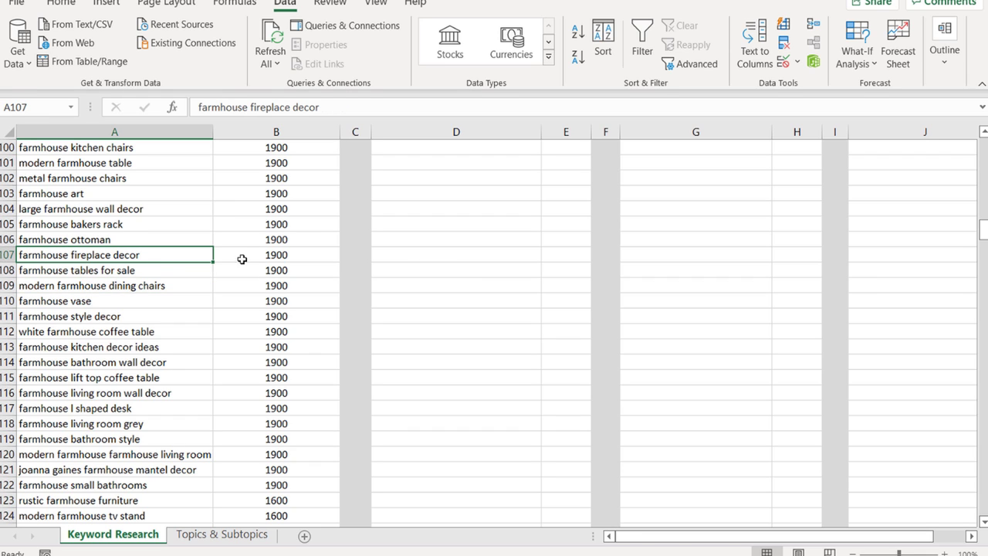
left_click(270, 255, "shift")
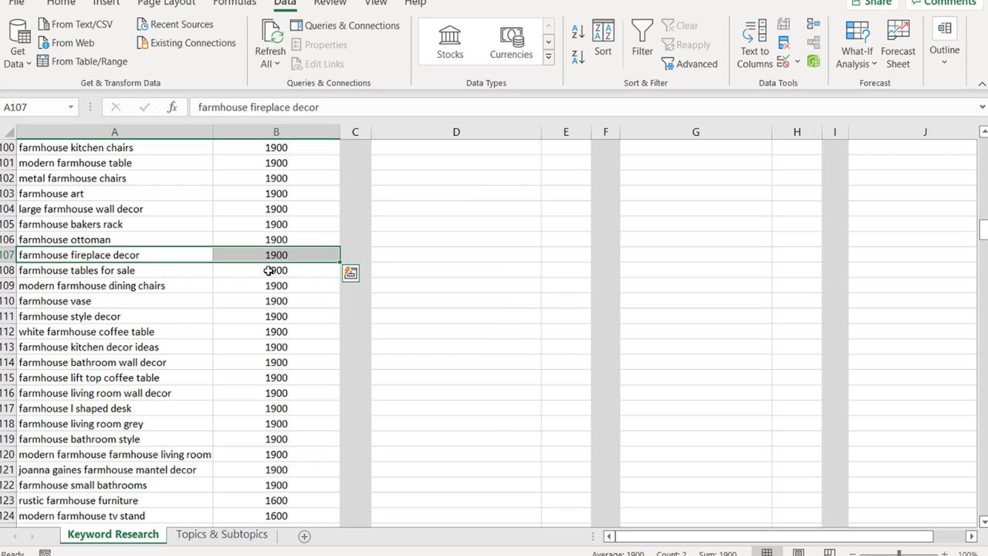
left_click(104, 270)
left_click(90, 255)
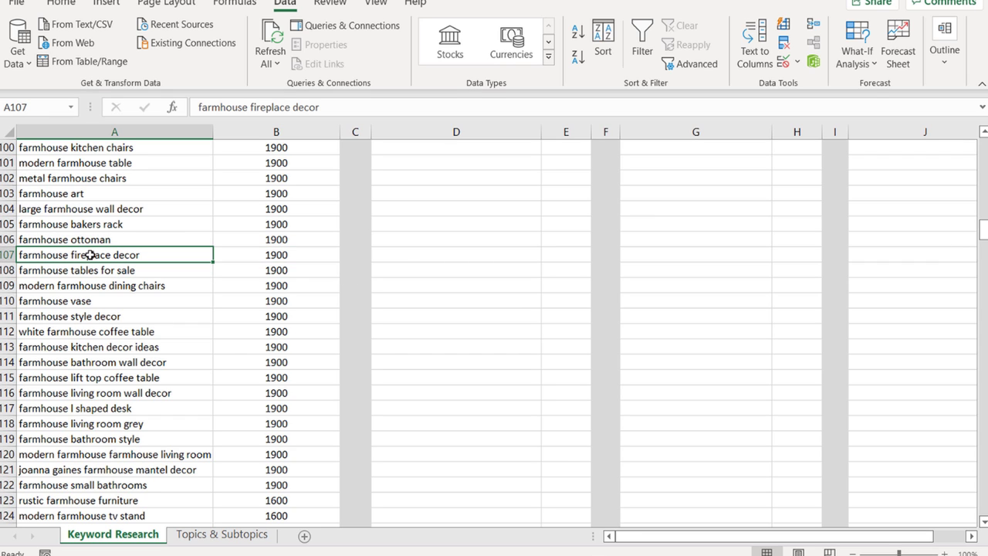
left_click_drag(89, 239, 255, 235)
left_click(90, 344)
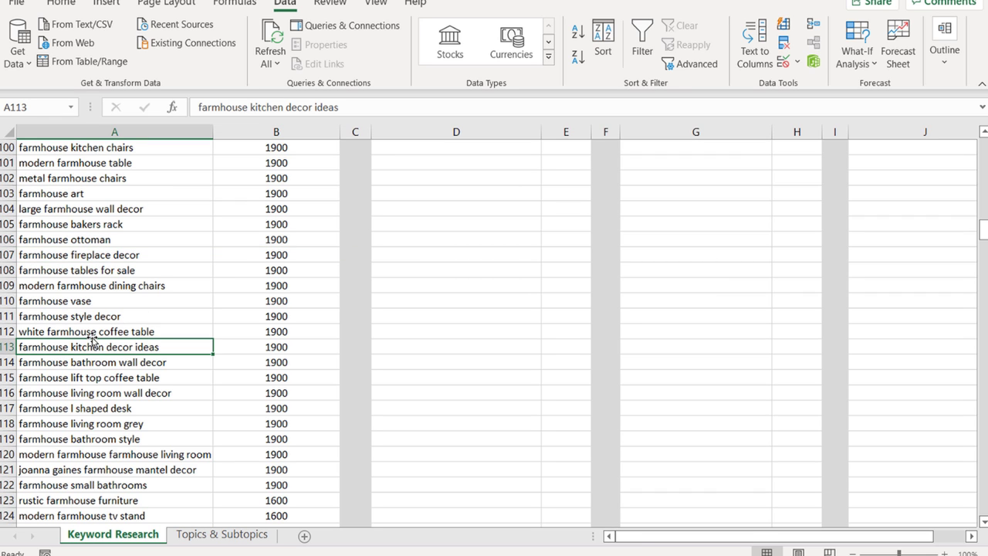
scroll(87, 394, "down", 1)
left_click(32, 424)
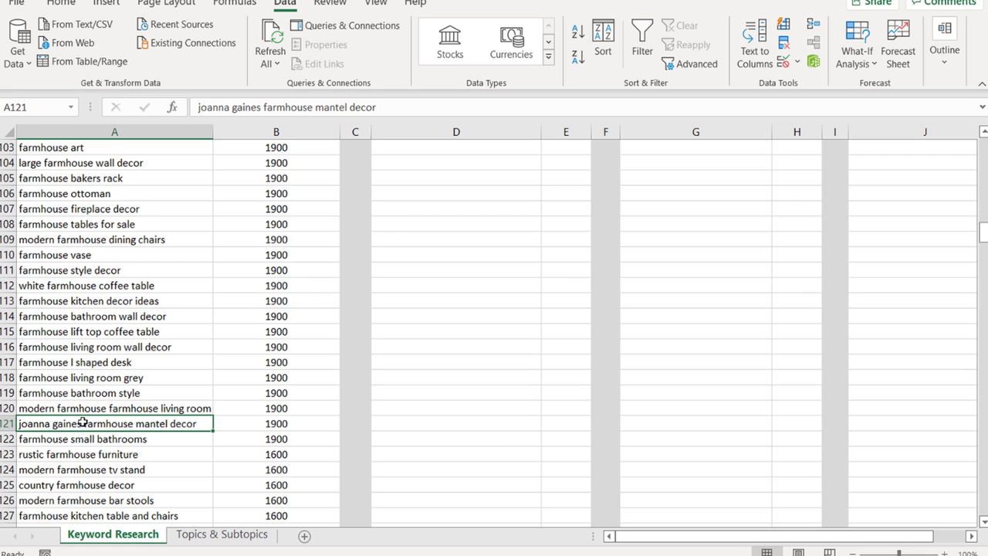
left_click_drag(98, 179, 231, 178)
left_click(240, 256)
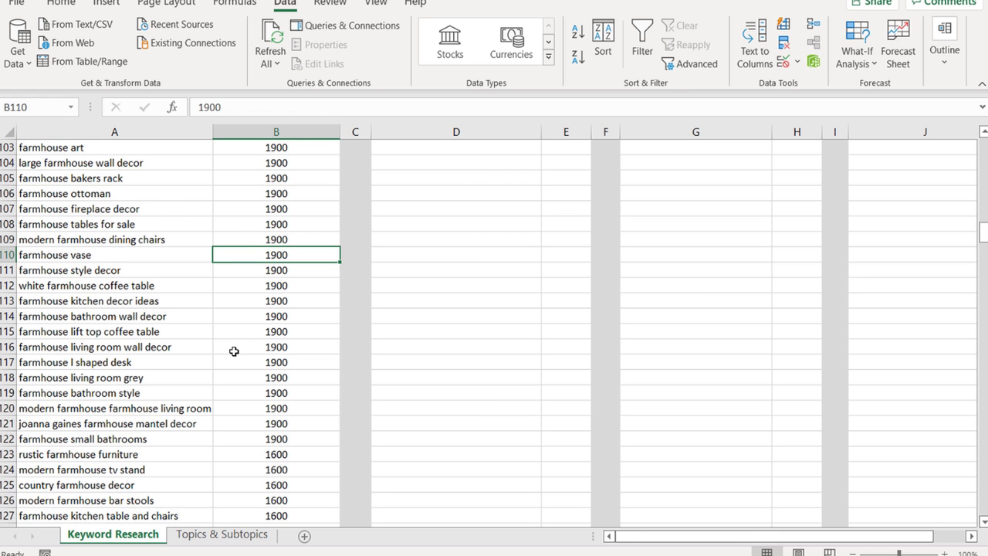
Find the first keyword below the divider line under row 139 and enter "Farmhouse Lanterns" as its topic in cell D140.
scroll(160, 289, "down", 4)
scroll(160, 289, "down", 6)
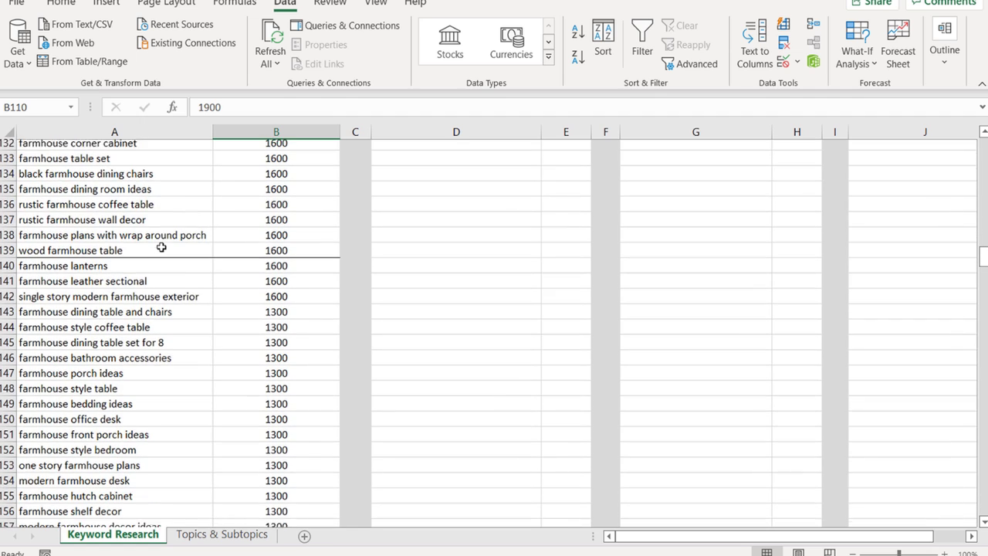
left_click_drag(74, 240, 255, 162)
left_click(247, 304)
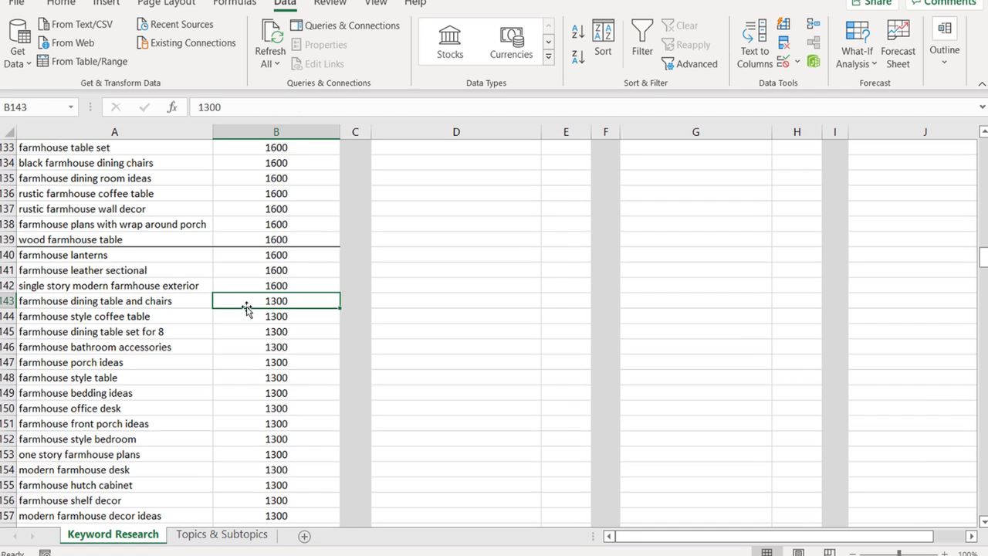
left_click(100, 255)
left_click(498, 253)
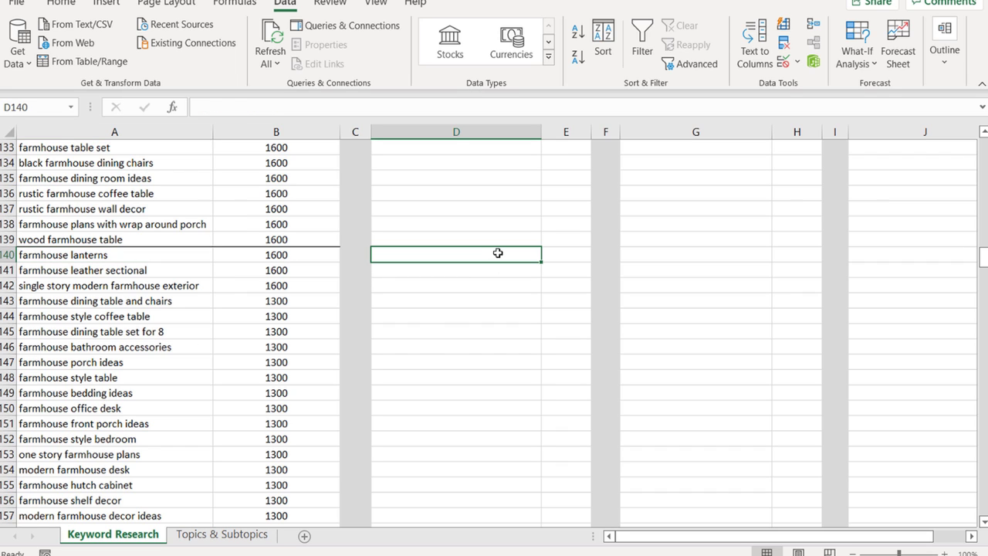
type("Farmhous")
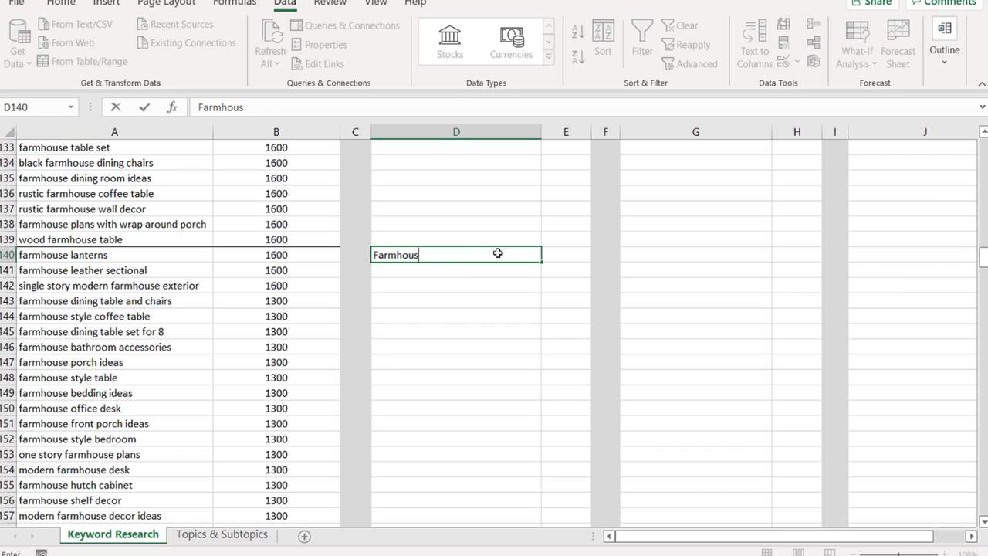
type("e Lanterns")
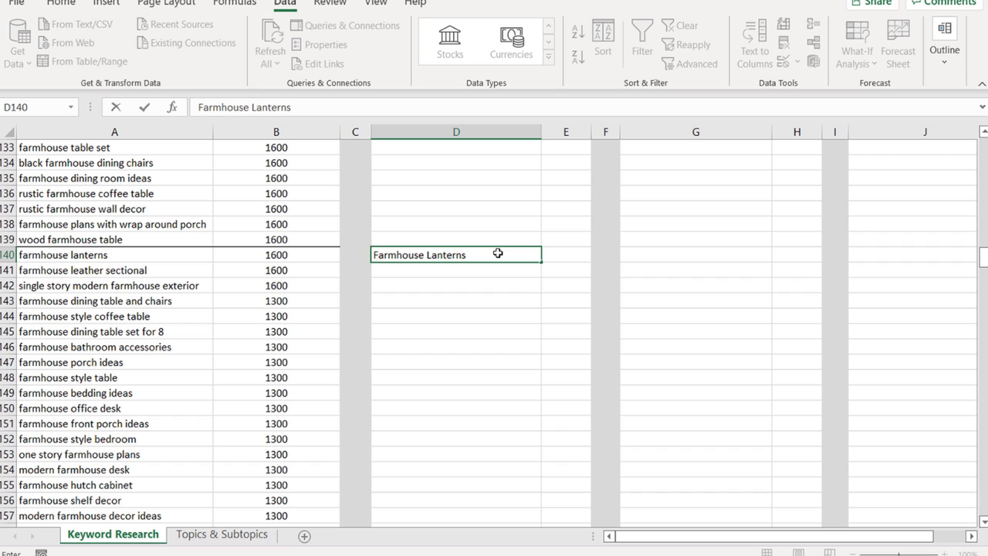
Check the keywords in rows 141 to 146 for new topics and enter "Farmhouse Bathroom Accessories" in cell D141.
key("Return")
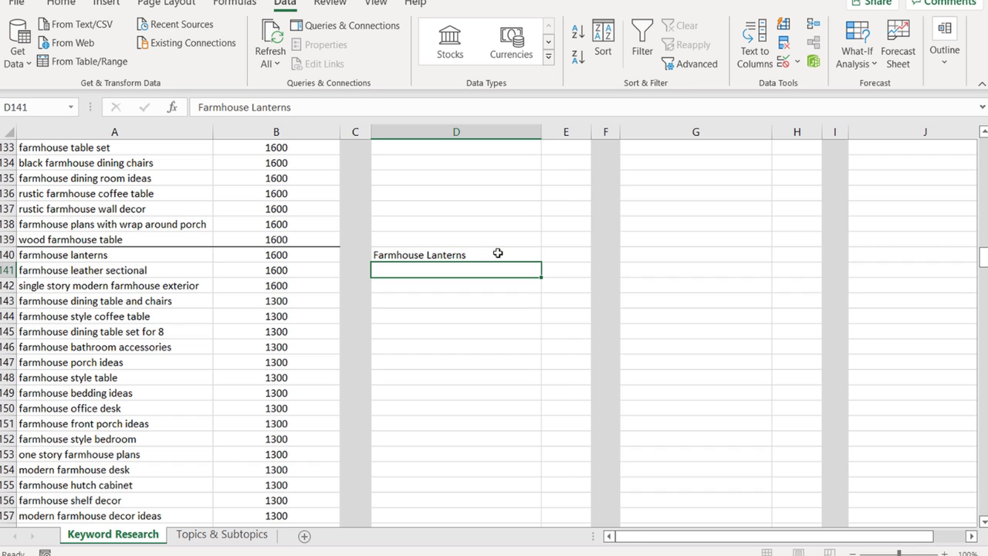
left_click(90, 271)
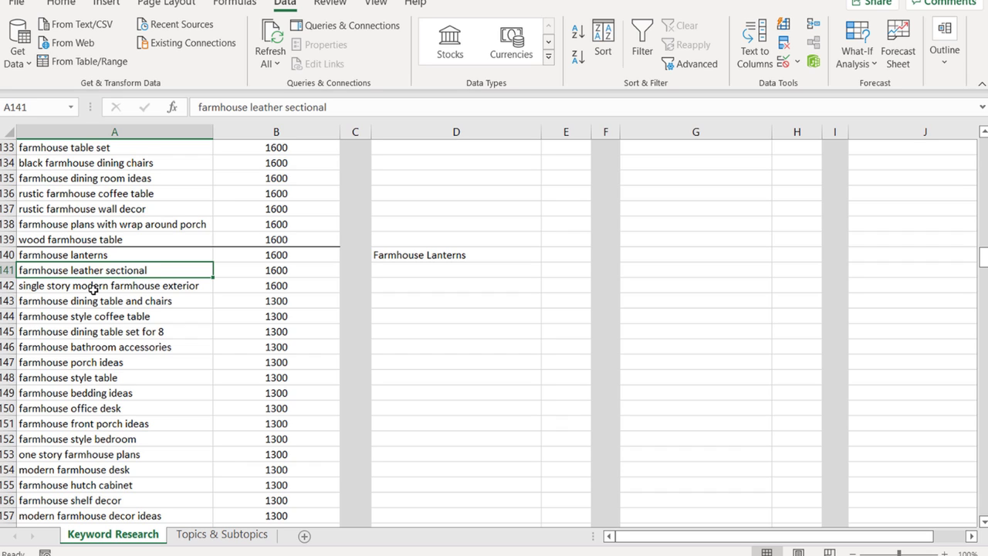
left_click(75, 303)
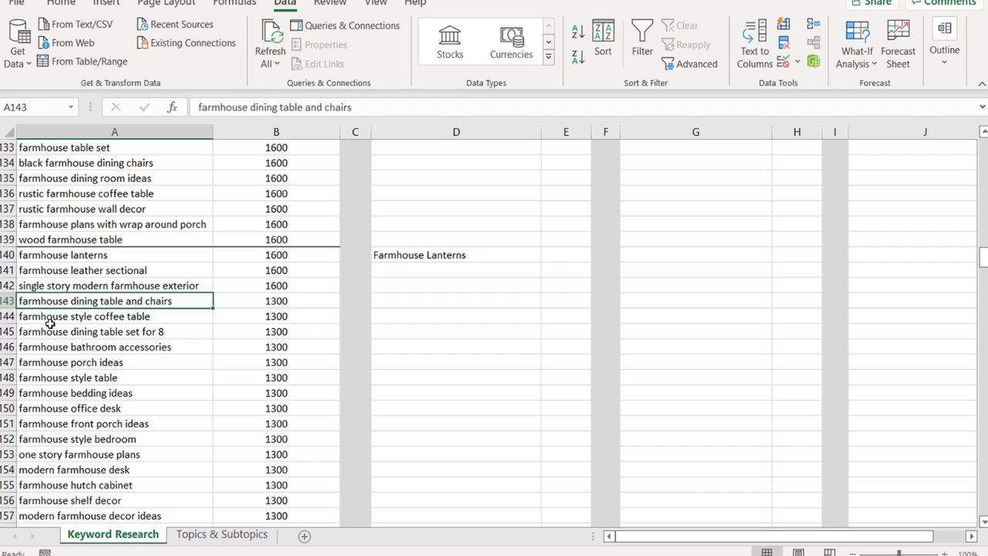
left_click(94, 337)
left_click(60, 317)
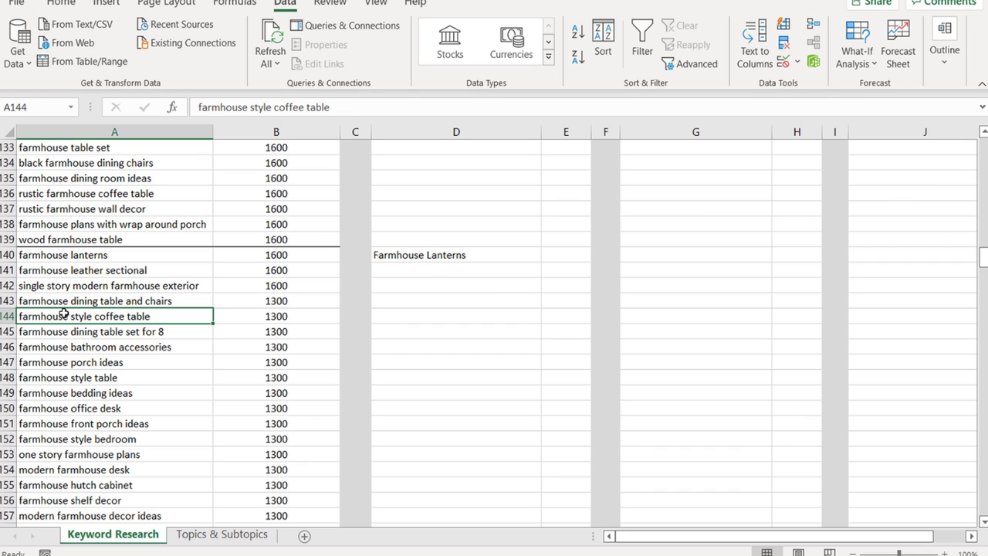
left_click(92, 351)
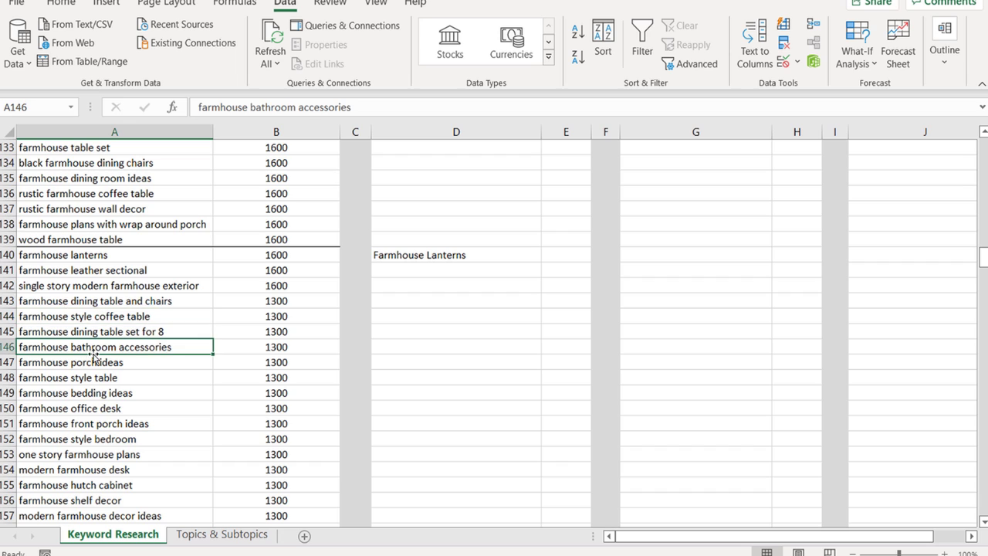
left_click(423, 269)
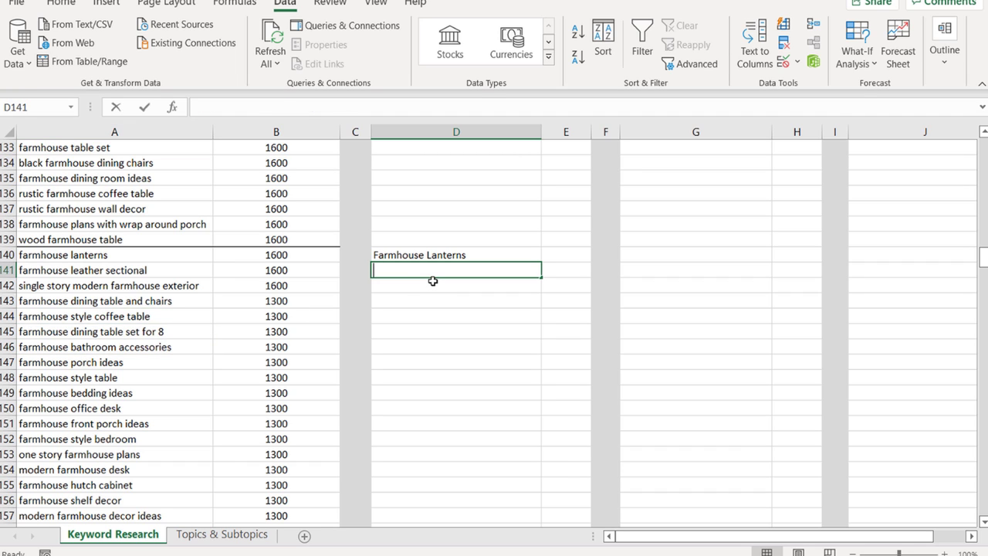
type("Farmhouse Bathro")
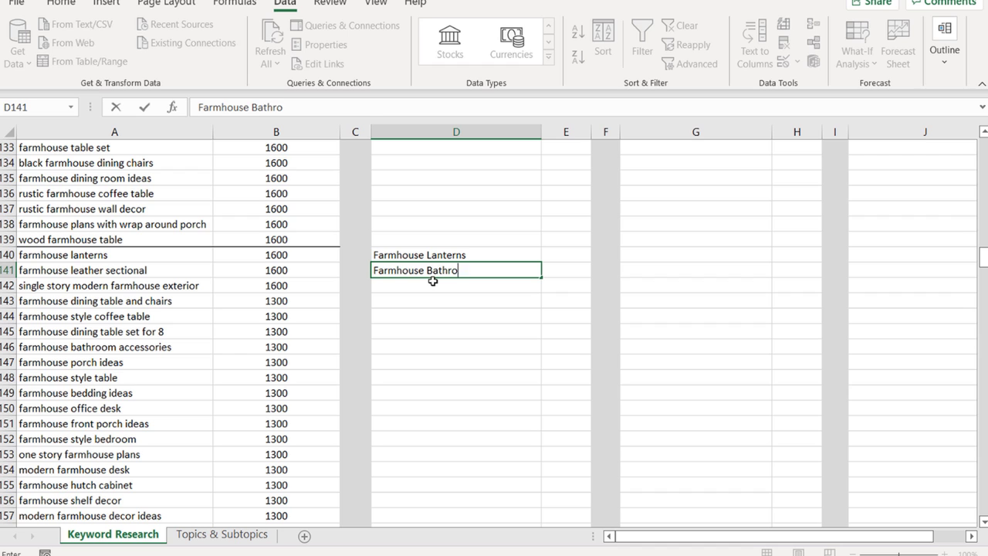
type("om Accessories")
key("Return")
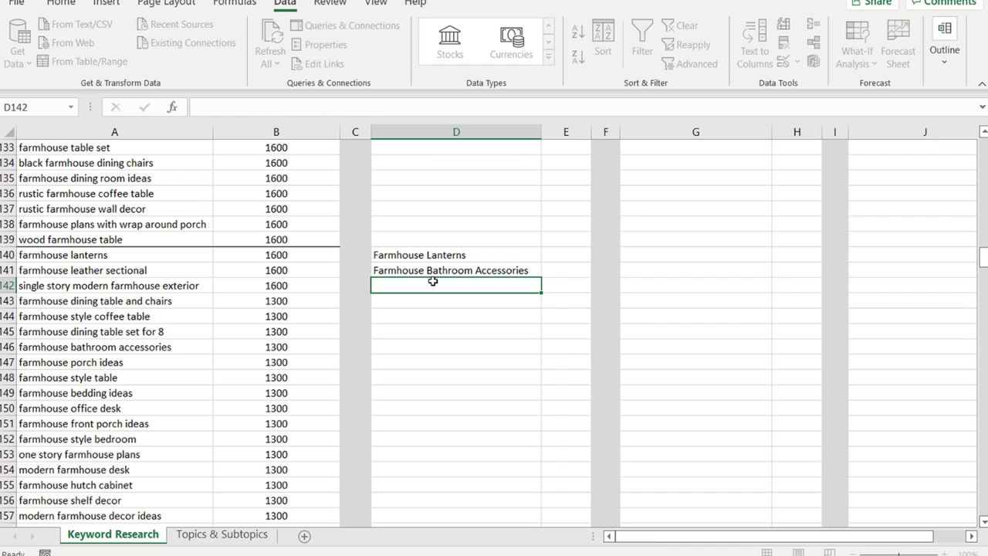
Enter "Farmhouse Office Desks" as the next topic in cell D142.
scroll(143, 377, "down", 1)
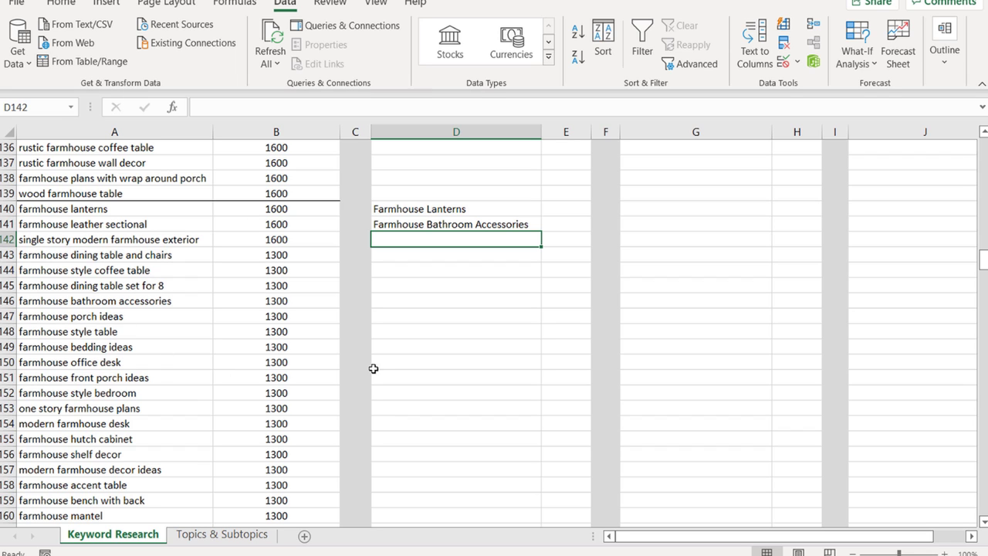
type("Farmhouse Office Desks")
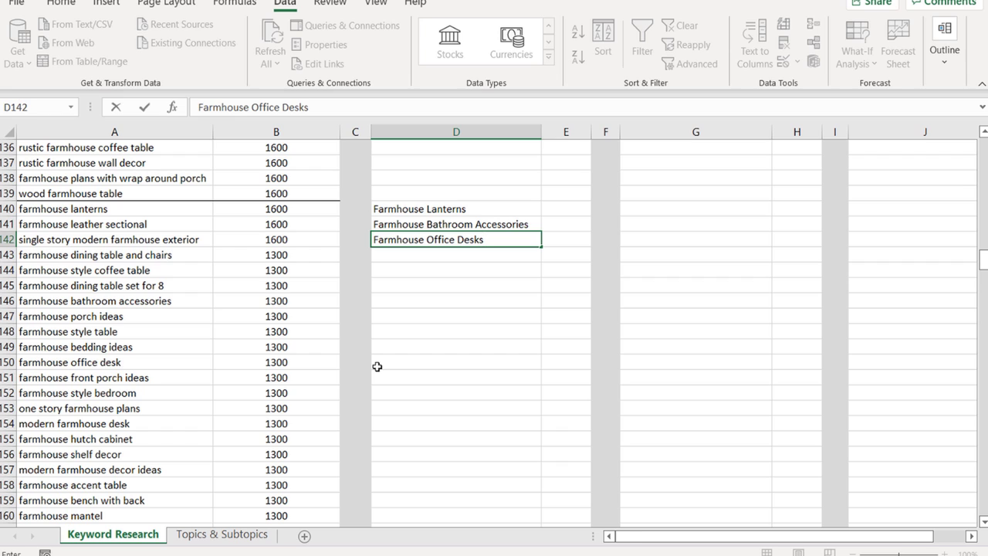
key("Return")
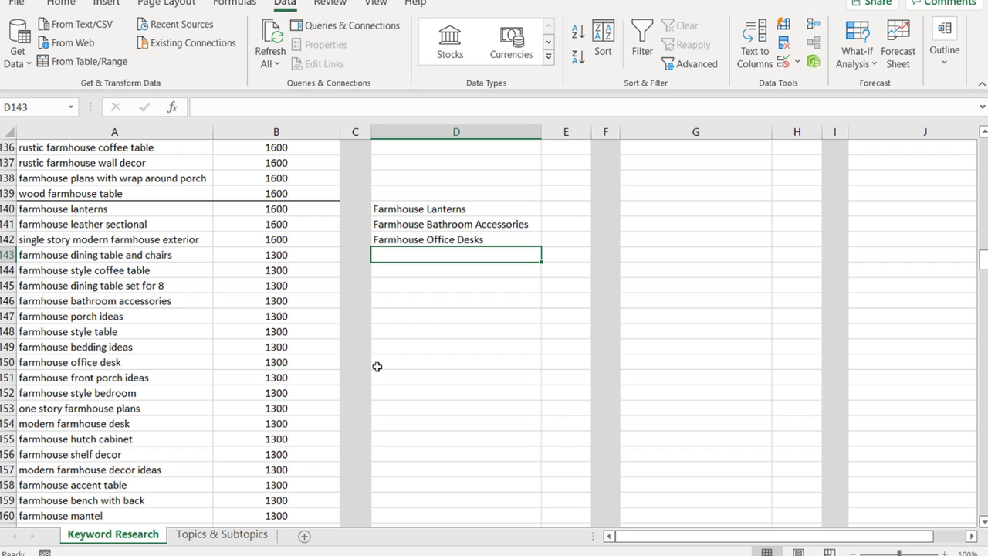
Check the keywords modern farmhouse desk and farmhouse shelf decor, and enter "Farmhouse Accent Table" as a topic in cell D143.
left_click(54, 423)
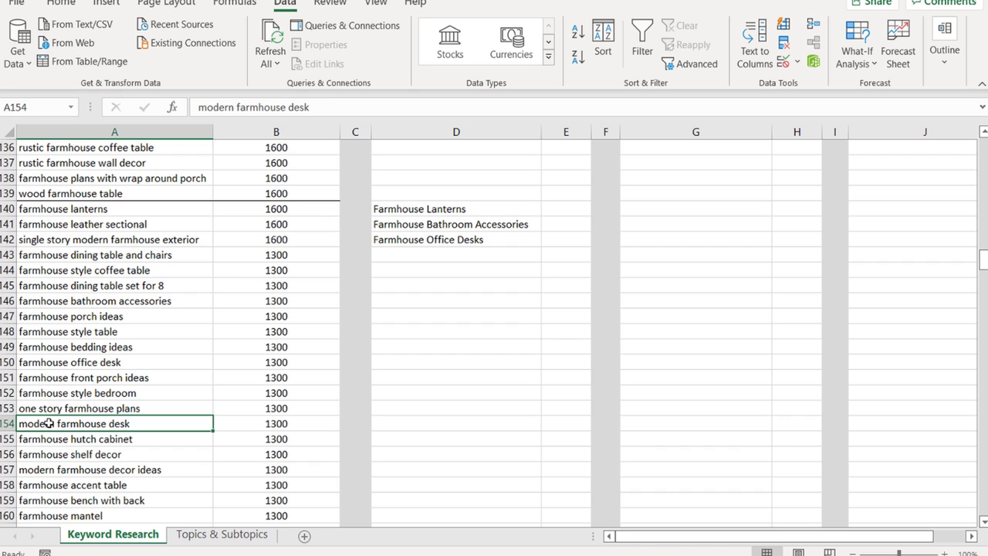
left_click_drag(48, 423, 221, 424)
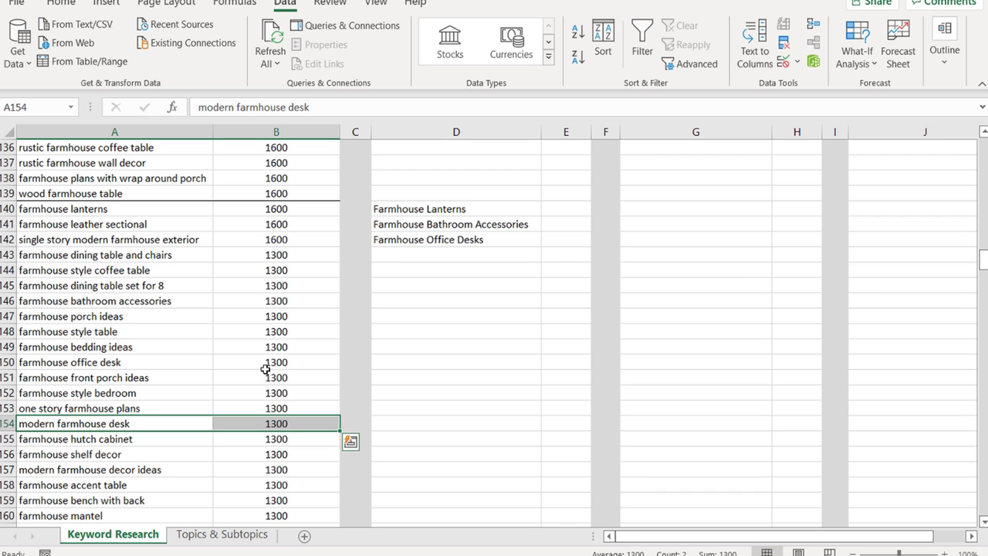
left_click(226, 347)
scroll(201, 324, "down", 1)
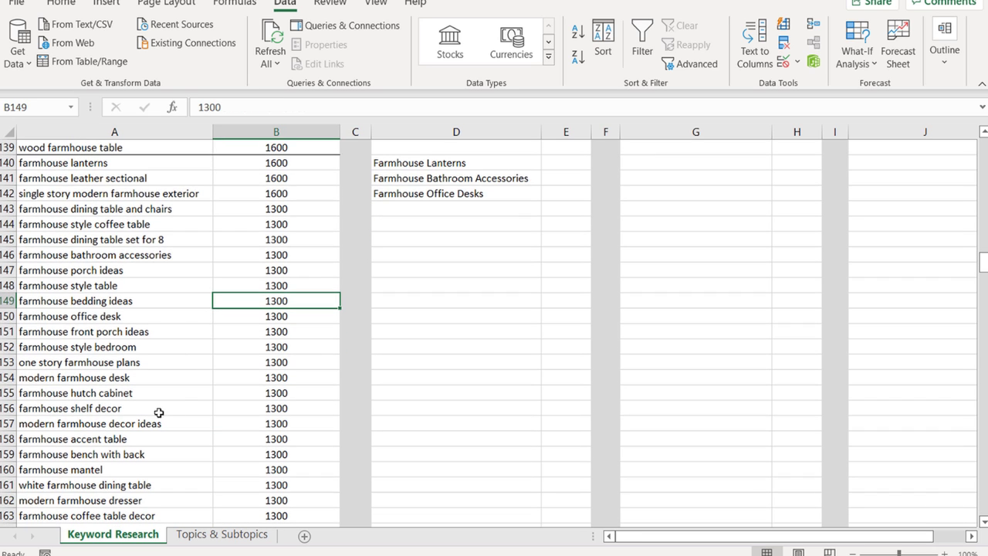
left_click(108, 407)
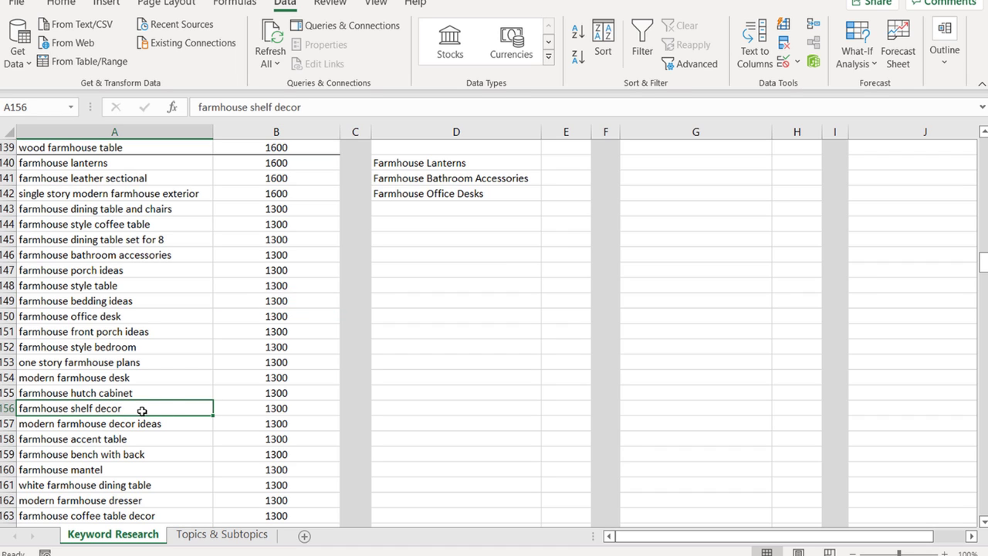
left_click(458, 210)
type("Farmho")
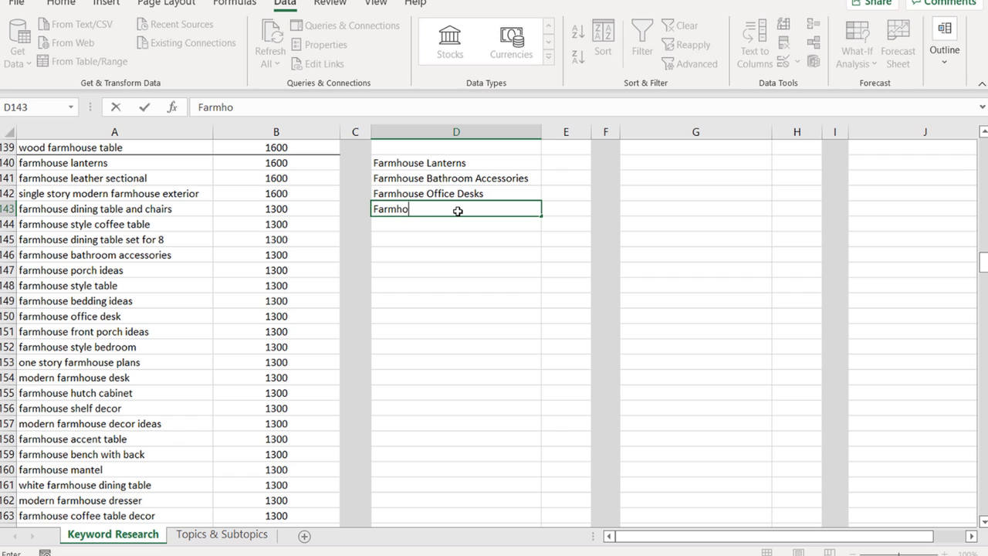
type("use Accent Table")
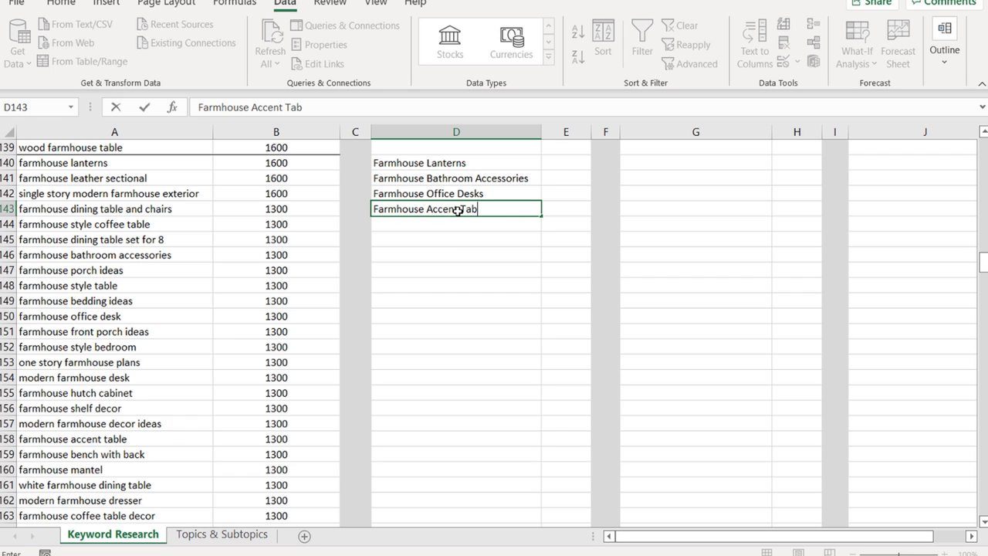
key("Return")
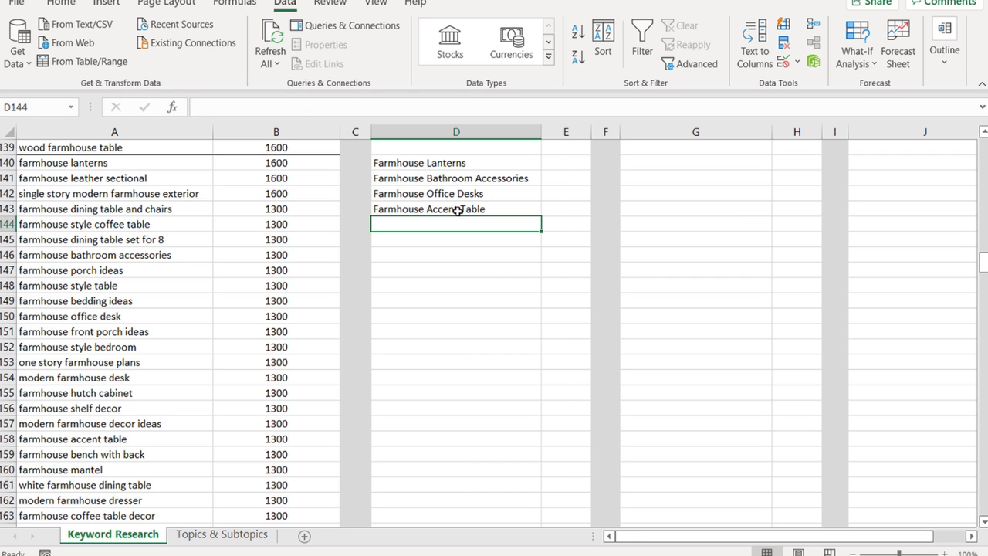
Enter "Farmhouse Mantel" in cell D144 and "Farmhouse Recliner" in cell D145 as further topics.
type("Farmhous")
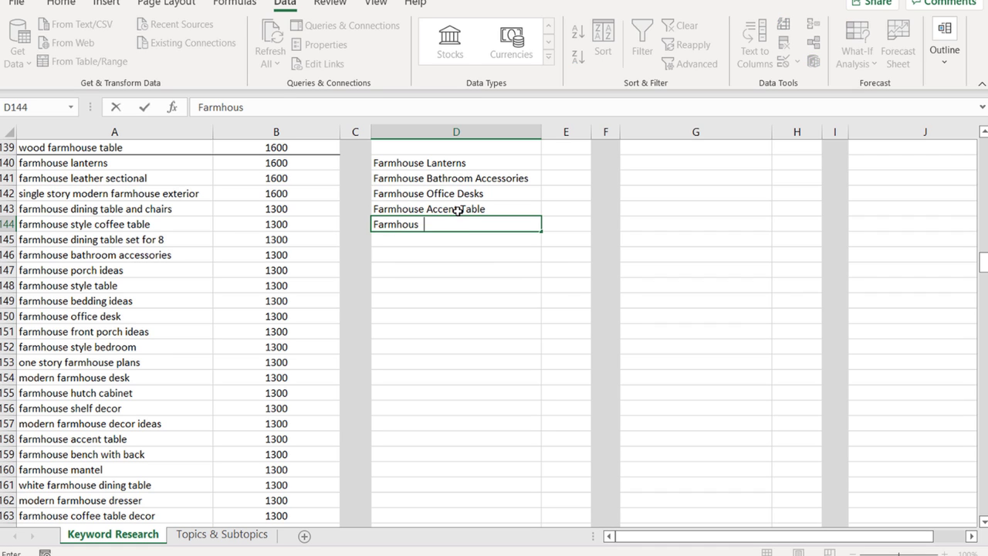
type("e Mantel")
key("Return")
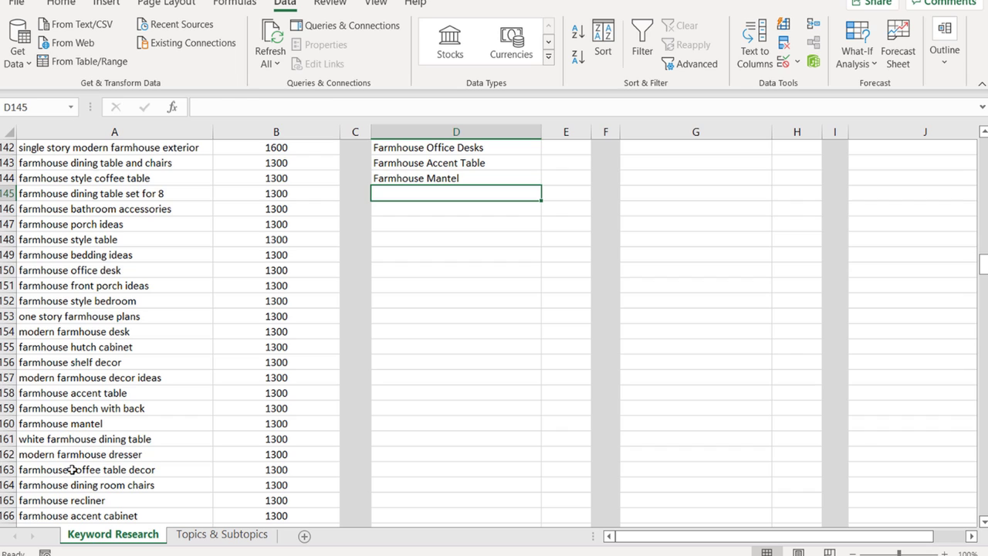
left_click_drag(70, 470, 280, 468)
left_click(193, 480)
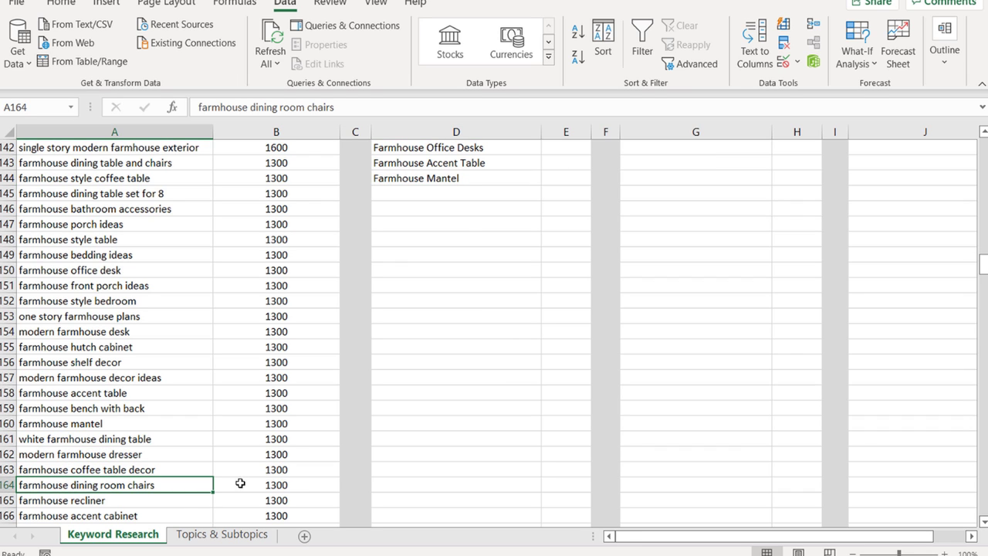
left_click(464, 191)
type("Farmhouse Recliner")
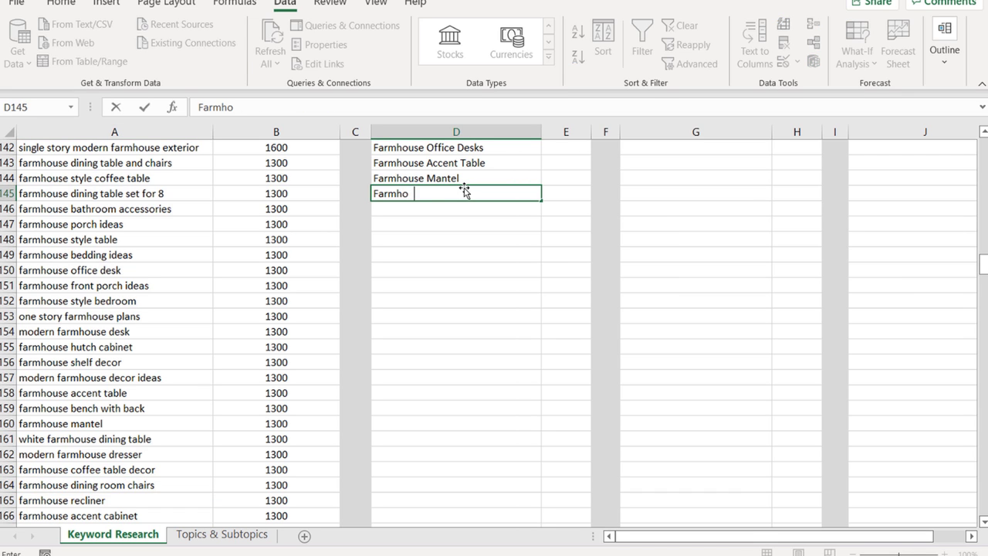
left_click(458, 248)
Copy the six new topics in D140:D145 to the end of the TOPICS list, starting at cell A55.
scroll(459, 245, "up", 2)
left_click(467, 209)
left_click_drag(467, 208, 458, 282)
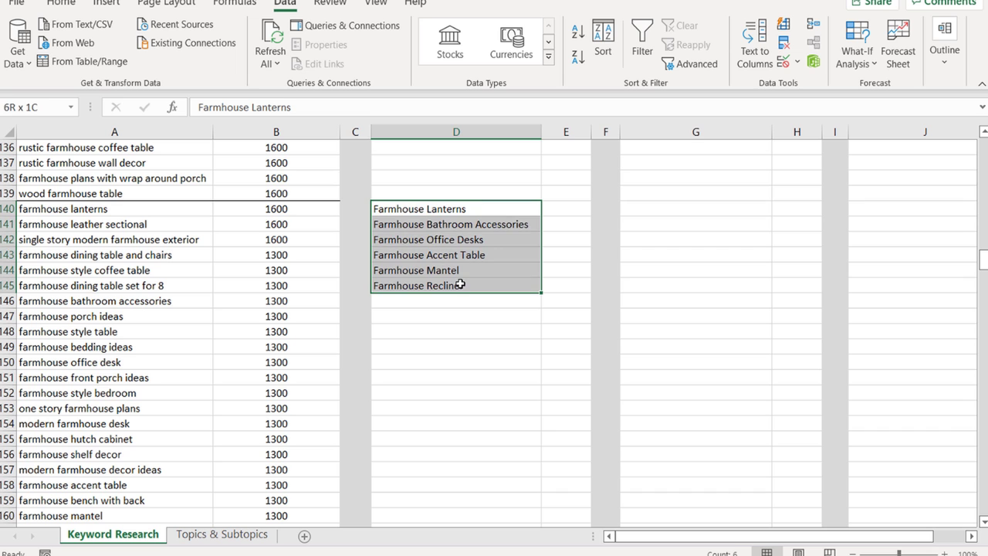
key("ctrl+c")
scroll(358, 297, "up", 20)
scroll(358, 297, "up", 16)
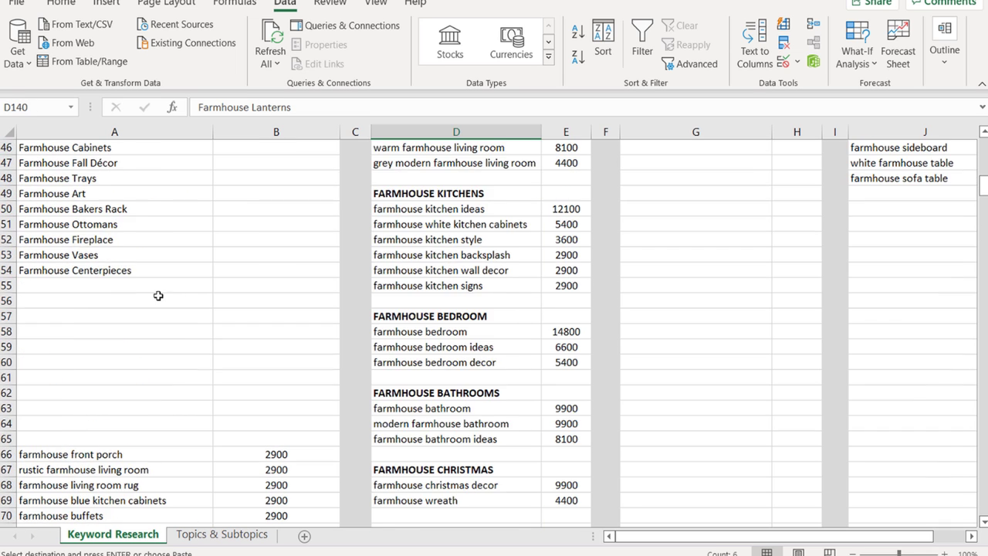
scroll(139, 311, "down", 5)
left_click(94, 328)
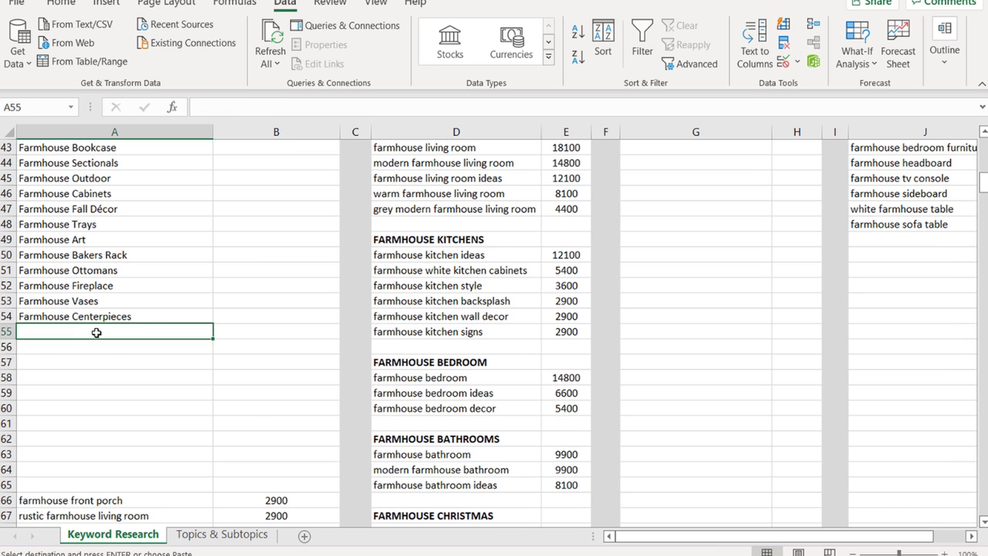
key("ctrl+v")
Review the whole TOPICS list in column A, from Farmhouse Decor down to Farmhouse Recliner, and the keywords below it.
left_click(93, 408)
mouse_move(108, 408)
left_mouse_down()
mouse_move(142, 386)
mouse_move(170, 179)
left_mouse_up()
left_click(167, 223)
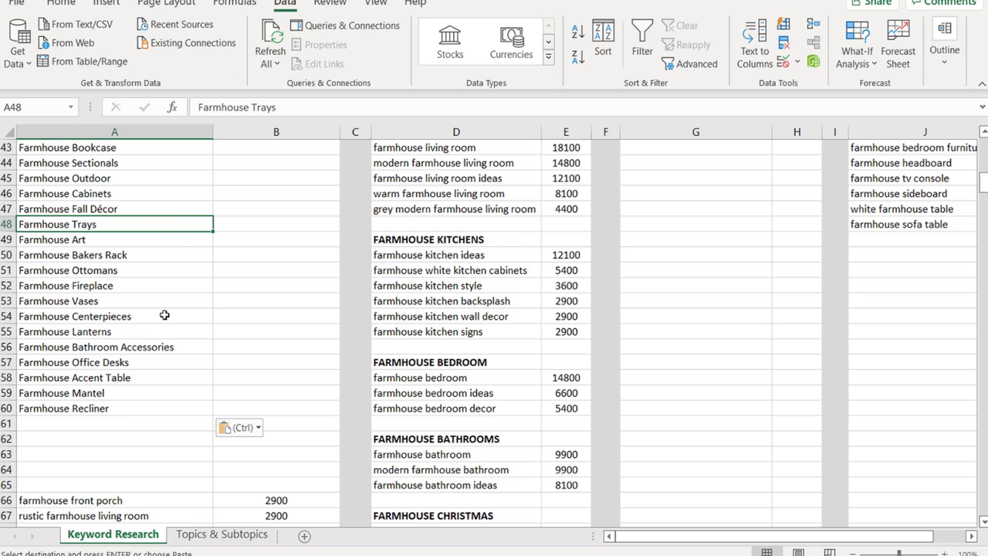
scroll(158, 332, "up", 2)
scroll(147, 371, "up", 1)
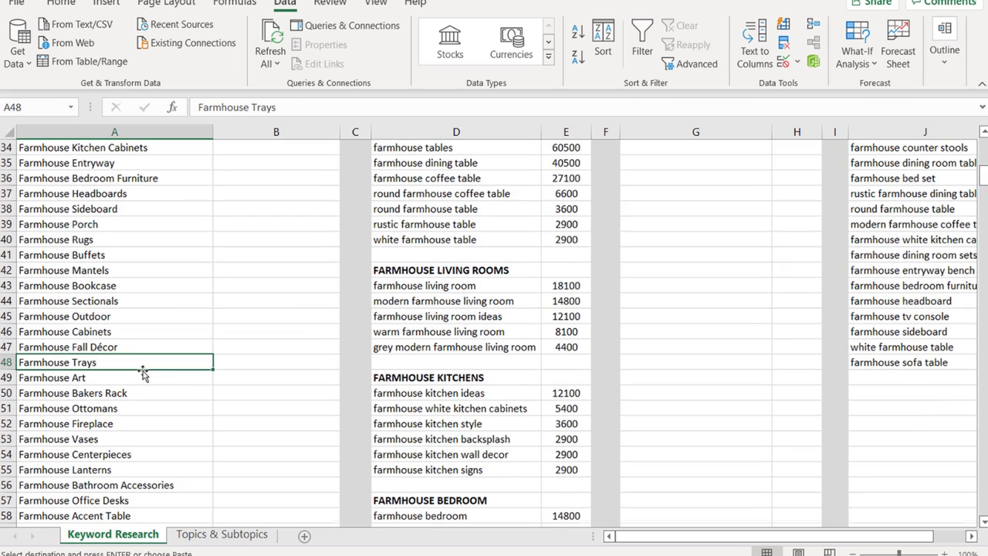
left_click(132, 347)
scroll(316, 308, "up", 5)
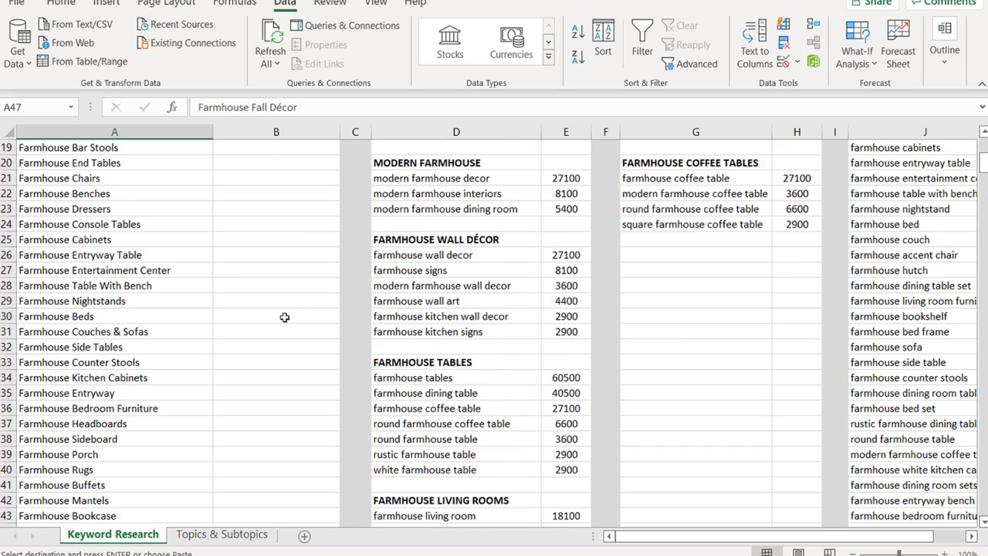
scroll(284, 315, "up", 6)
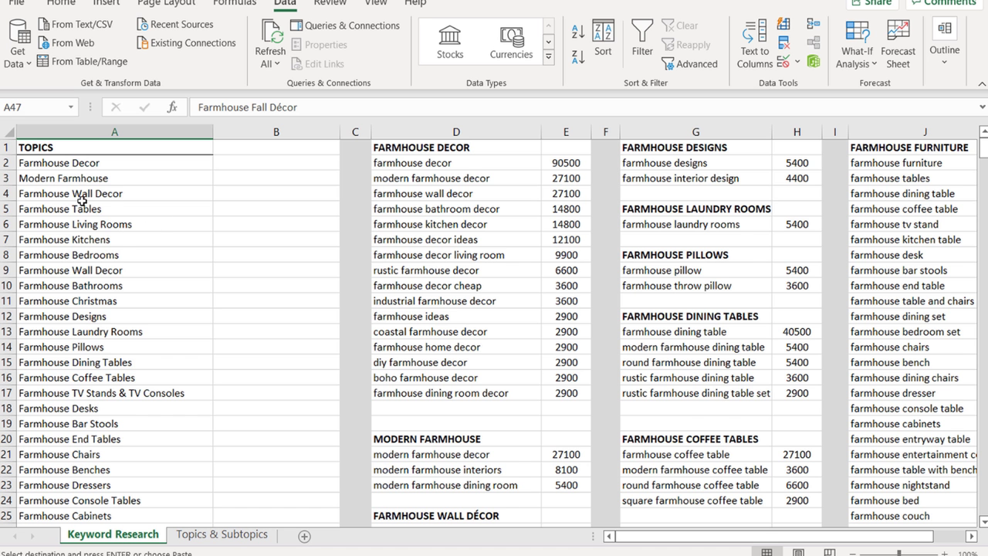
scroll(82, 194, "down", 12)
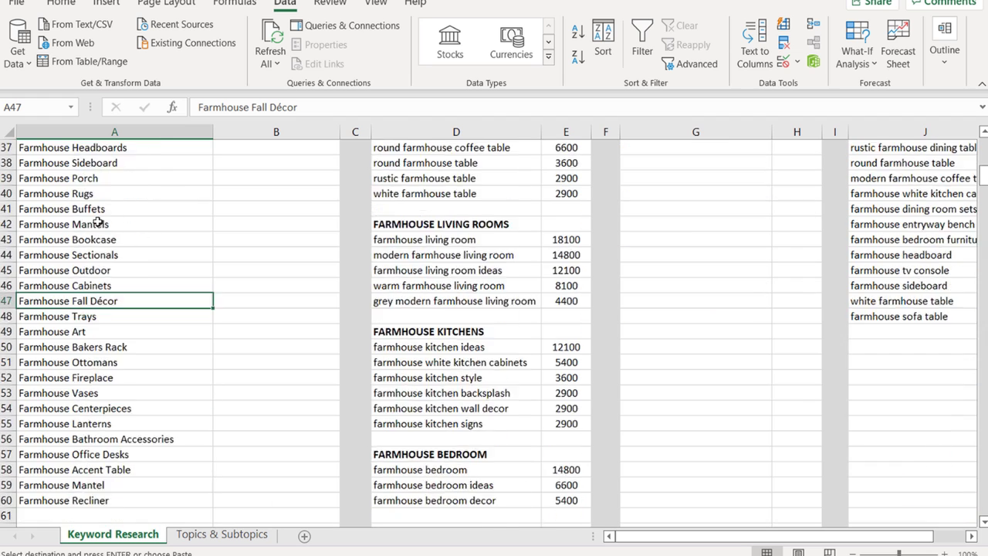
scroll(99, 222, "down", 11)
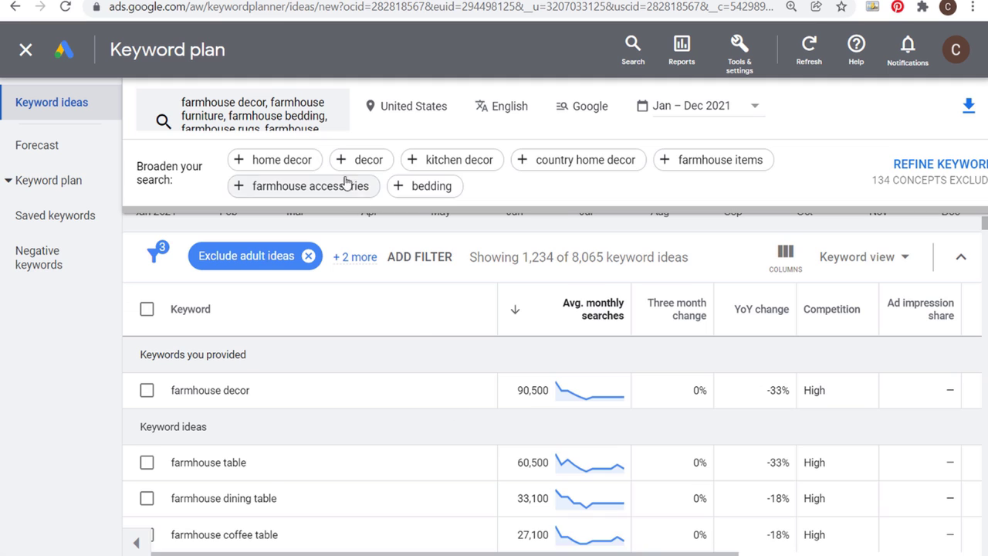
Switch to Google Keyword Planner and remove all seed keywords from the search: farmhouse decor, furniture, bedding, rugs and lighting.
left_click(291, 108)
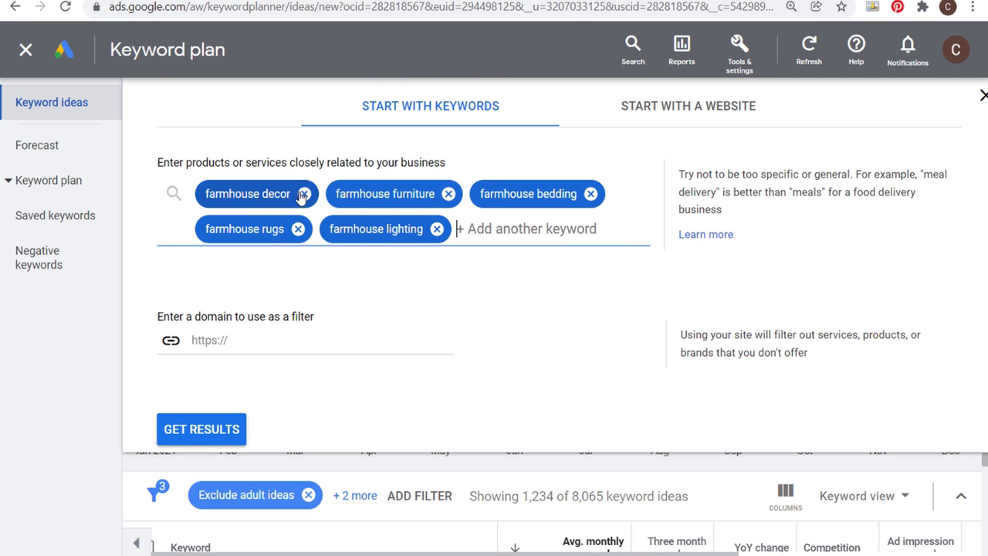
left_click(302, 192)
left_click(318, 193)
left_click(316, 193)
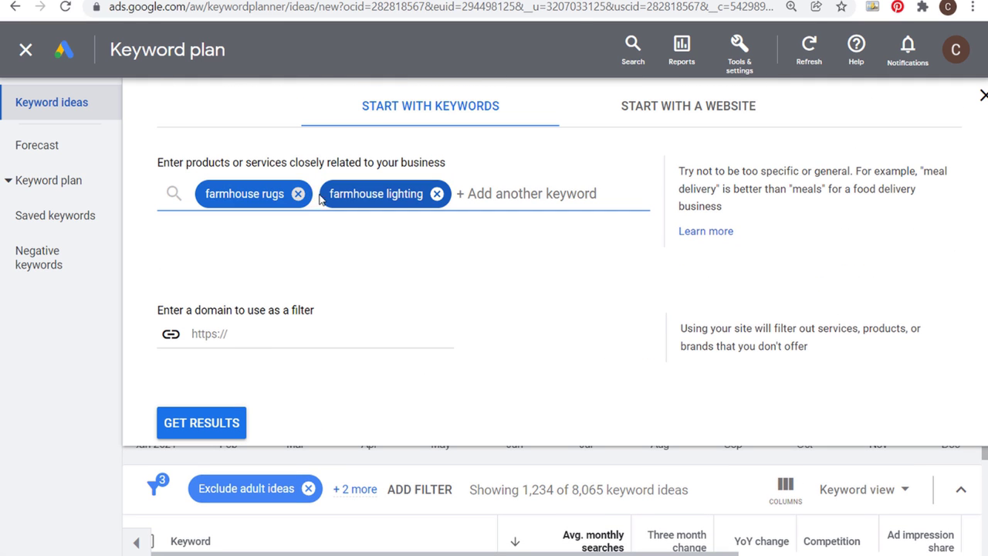
left_click(302, 195)
left_click(312, 194)
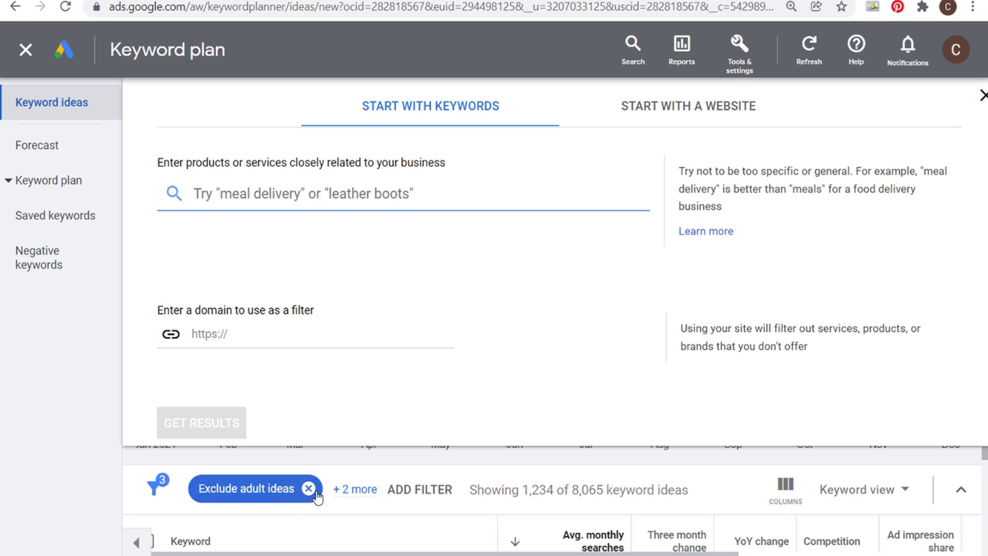
left_click(361, 490)
left_click(530, 500)
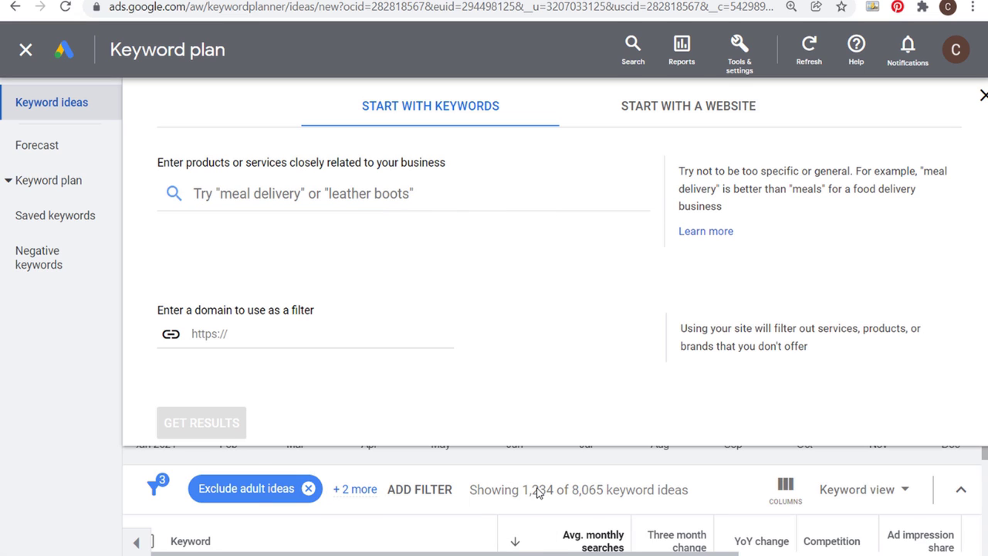
Get keyword ideas for the seed keyword "keyword research".
left_click(250, 196)
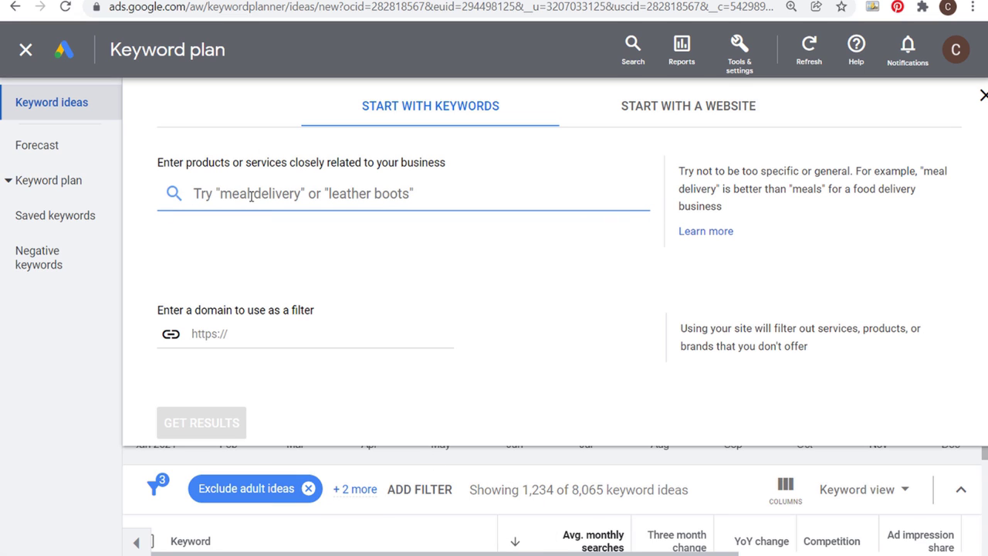
type("keyword research")
key("Return")
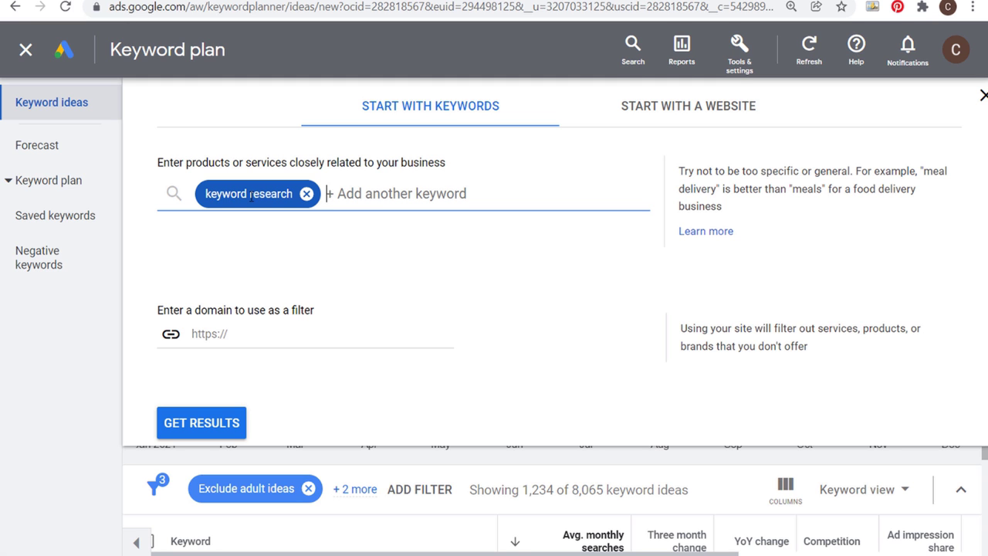
left_click(208, 422)
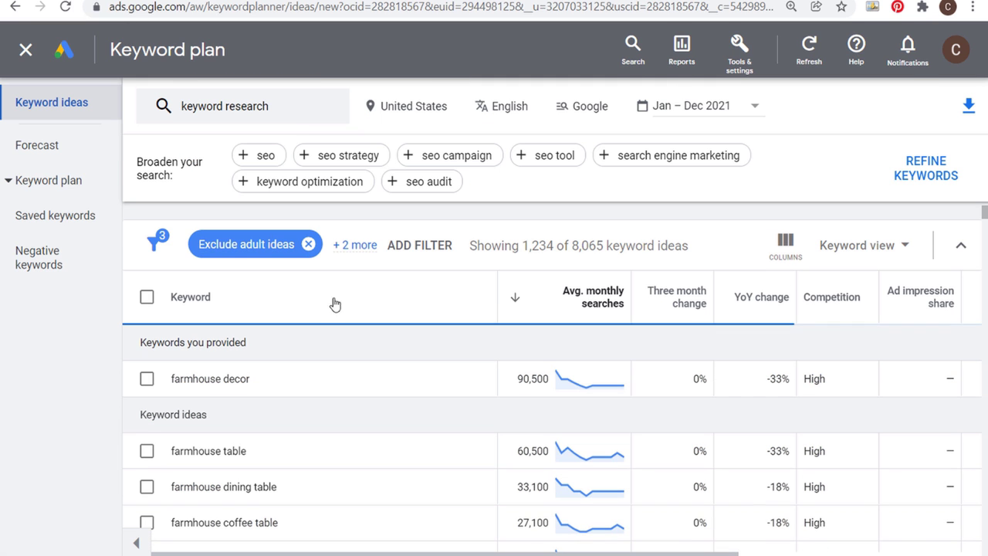
Remove the average monthly searches filter and the "Keyword text contains farmhouse" filter from the keyword ideas.
mouse_move(337, 247)
left_click(386, 354)
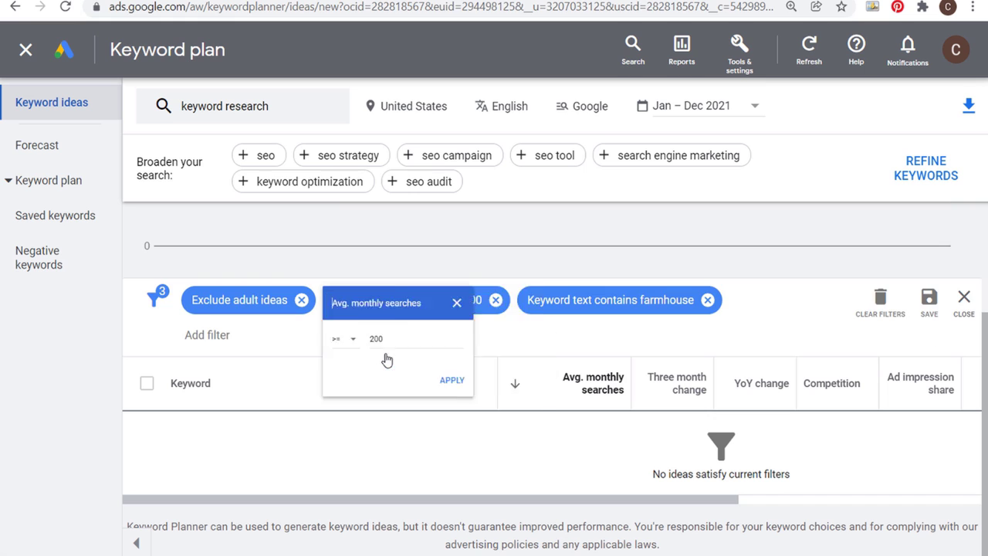
left_click(515, 310)
left_click(497, 300)
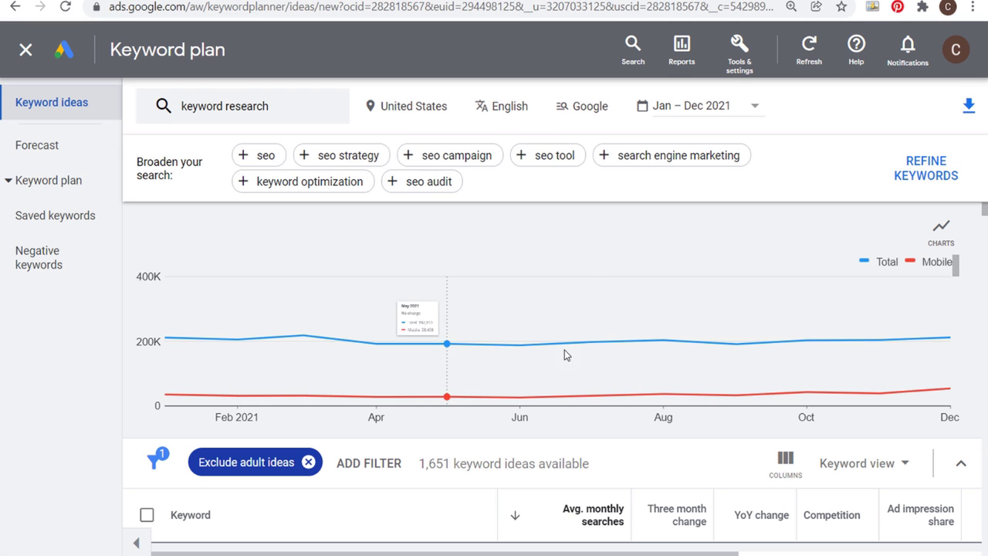
Examine the keyword ideas for "keyword research" in order of average monthly searches, from google keywordplanner downward.
scroll(506, 463, "down", 2)
scroll(507, 464, "down", 2)
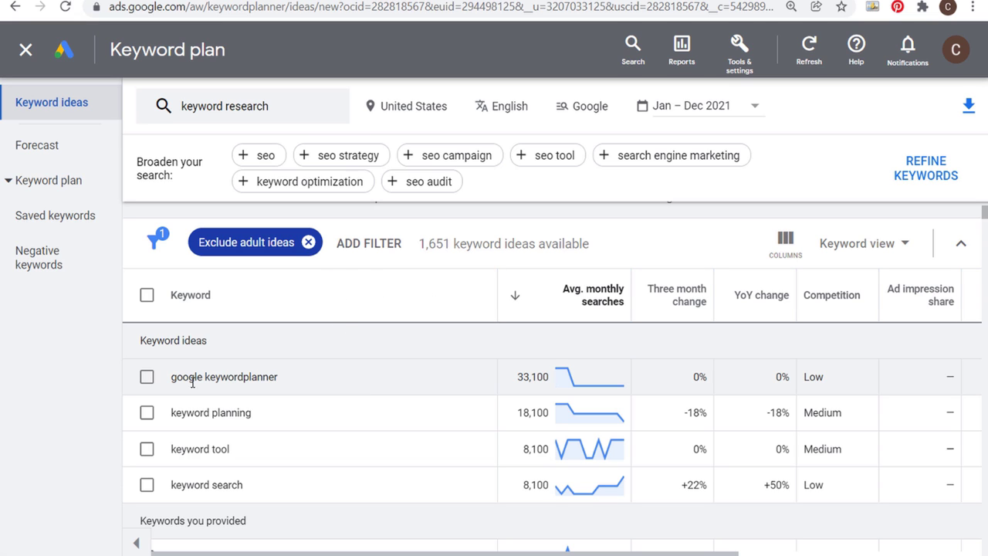
left_click_drag(171, 377, 333, 375)
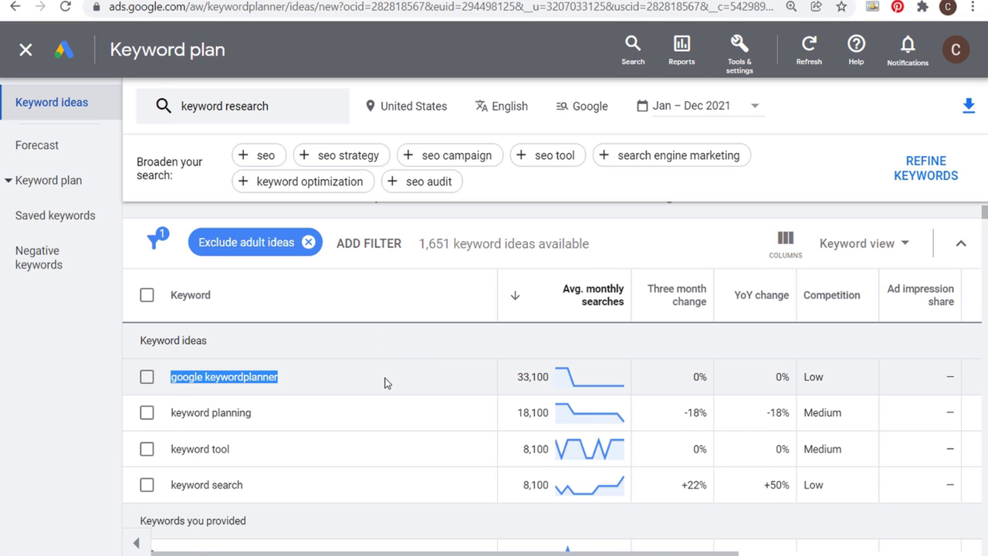
scroll(385, 376, "down", 2)
scroll(384, 376, "down", 2)
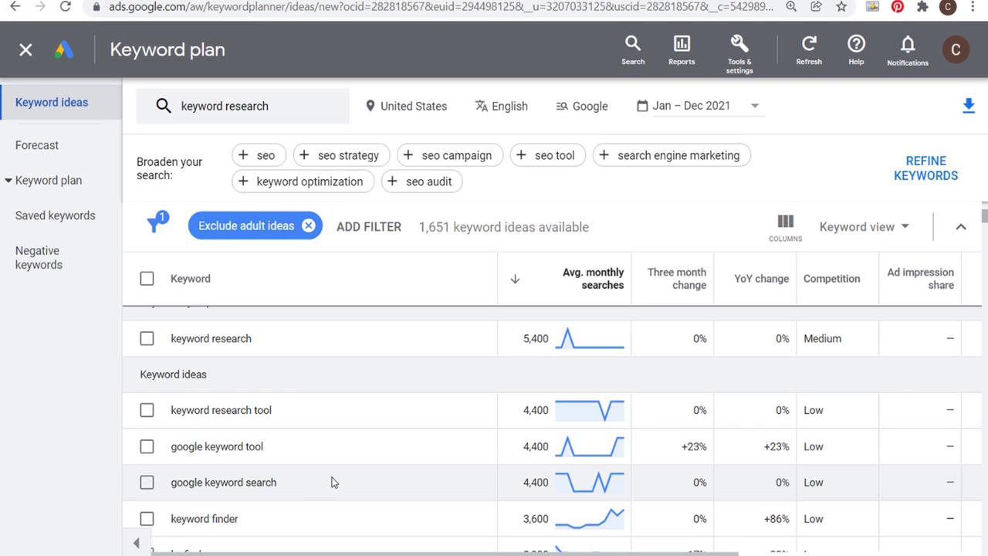
scroll(334, 485, "down", 2)
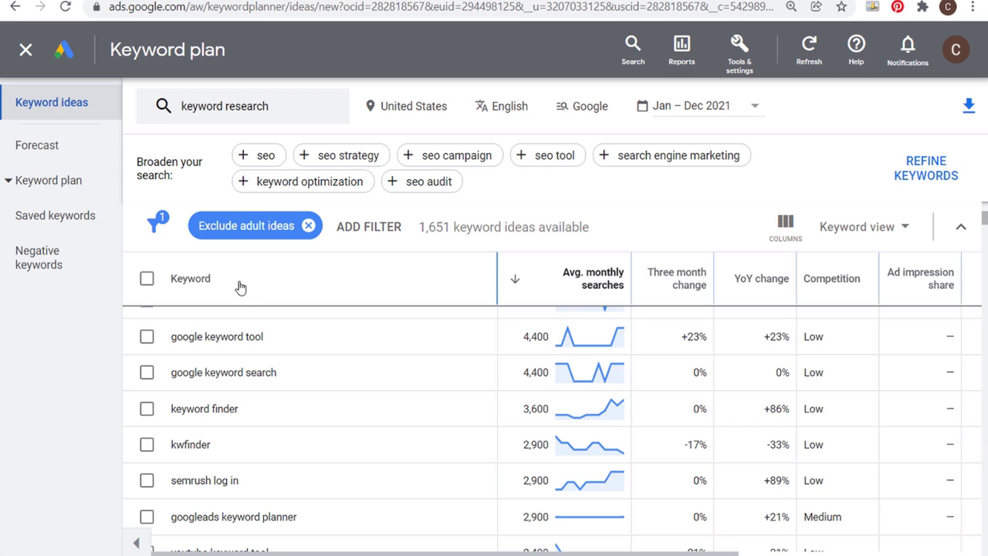
Sort the keyword ideas by relevance and look through the list for possible topics and subtopics.
left_click(241, 279)
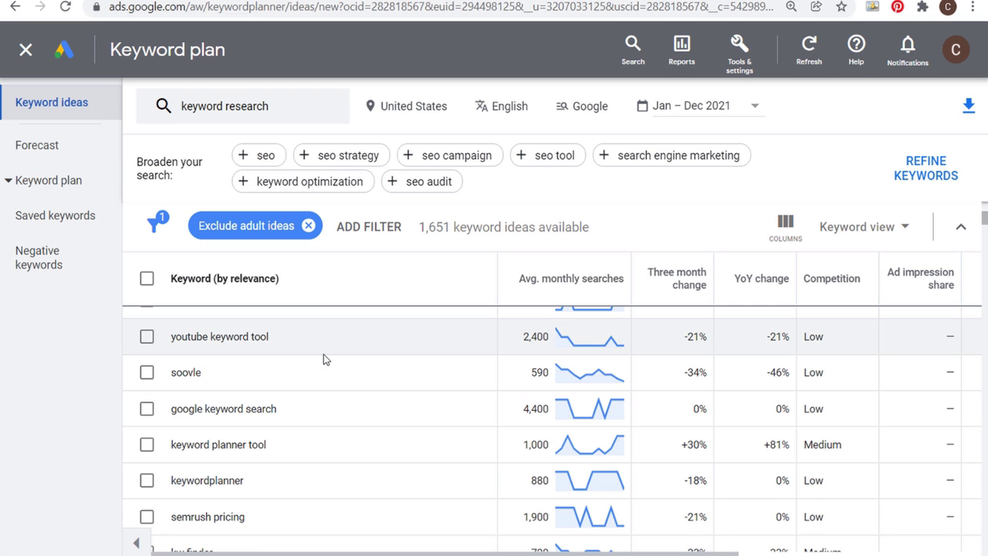
scroll(278, 339, "up", 2)
scroll(301, 432, "down", 1)
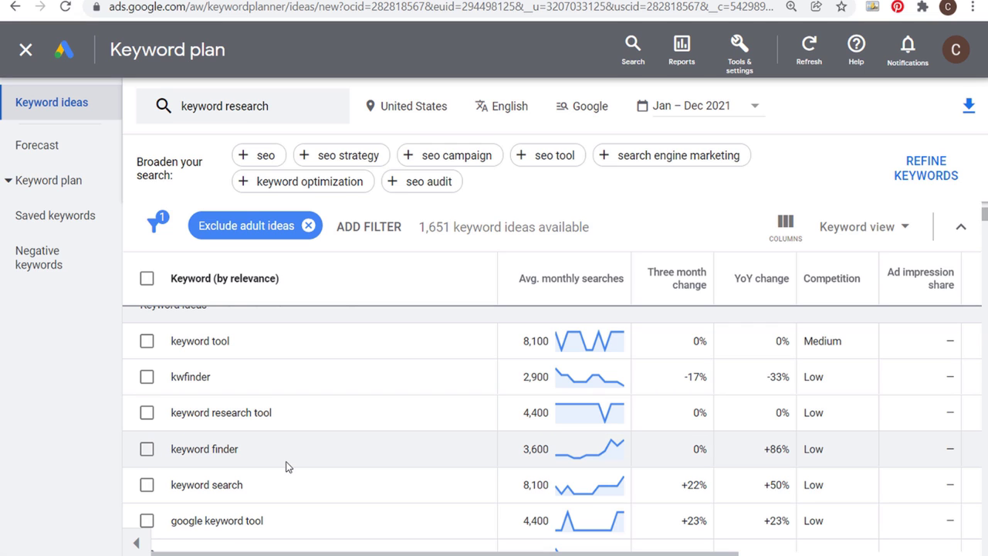
scroll(285, 466, "down", 3)
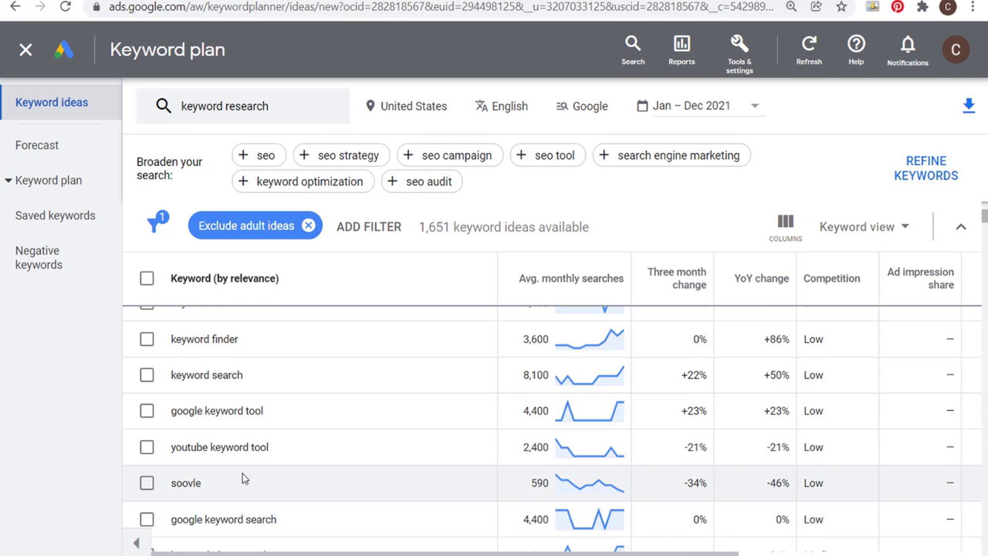
scroll(213, 407, "down", 3)
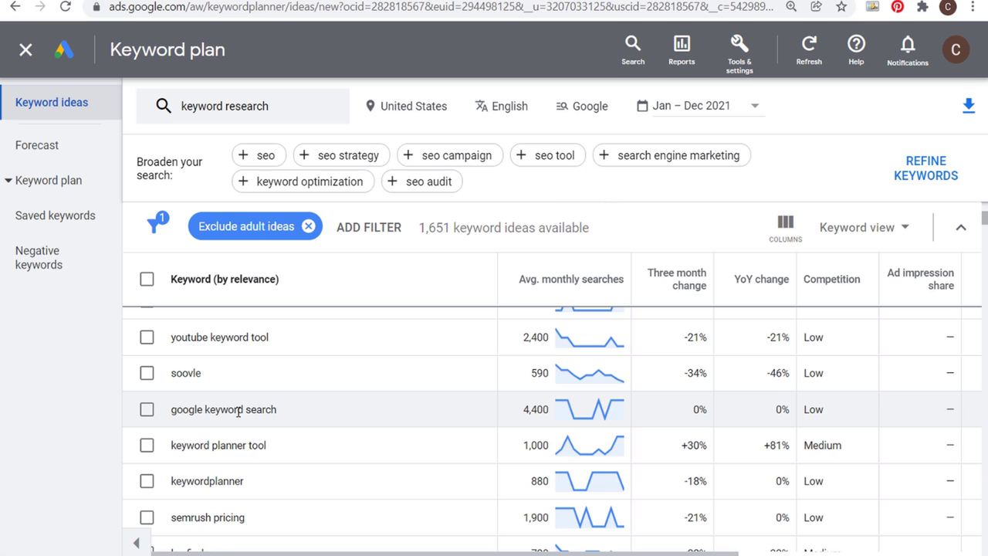
scroll(270, 433, "down", 3)
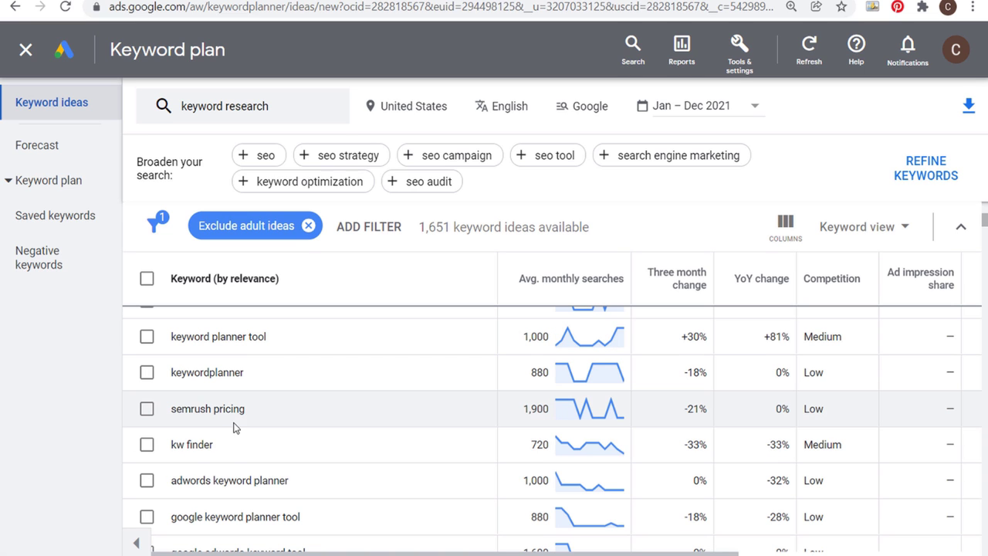
scroll(366, 430, "down", 3)
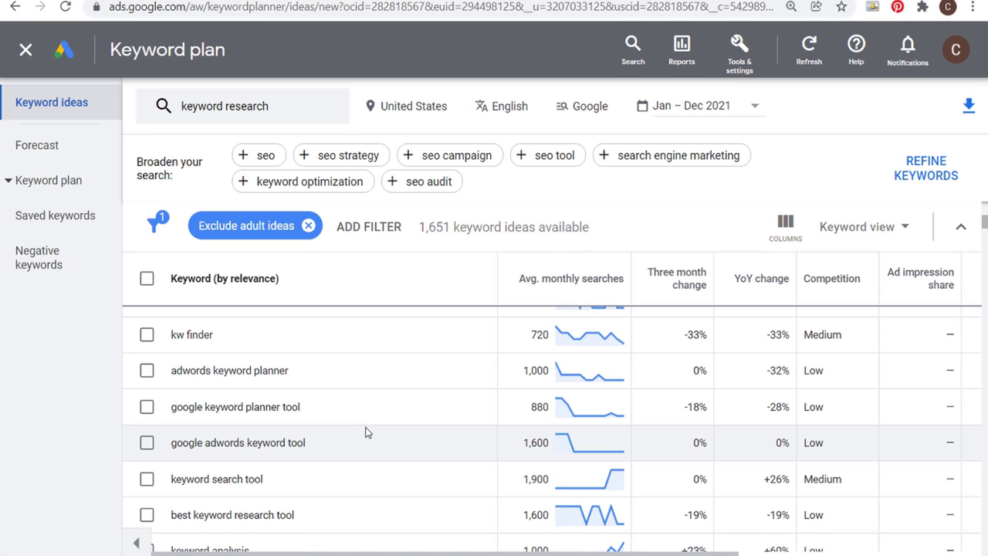
scroll(367, 431, "down", 3)
scroll(374, 432, "down", 3)
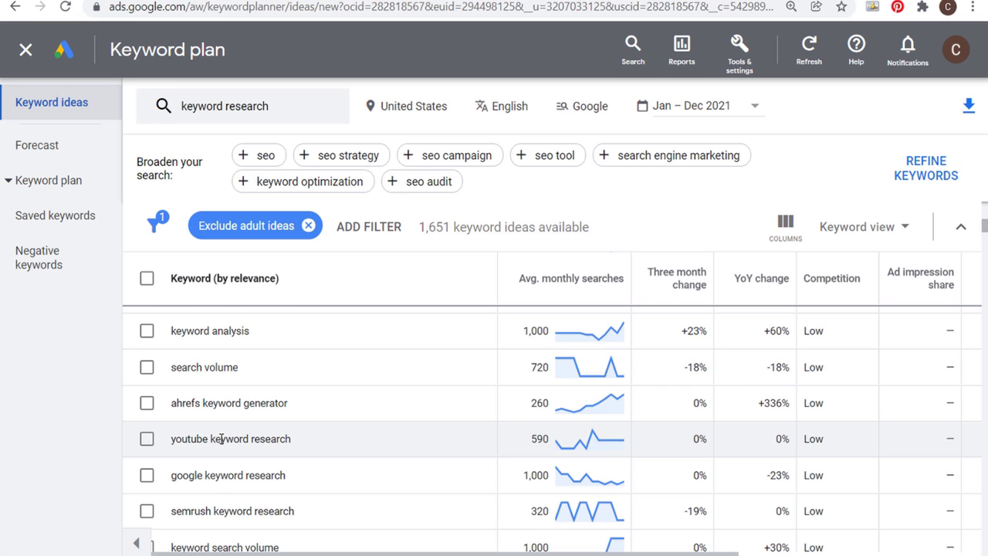
scroll(255, 456, "down", 3)
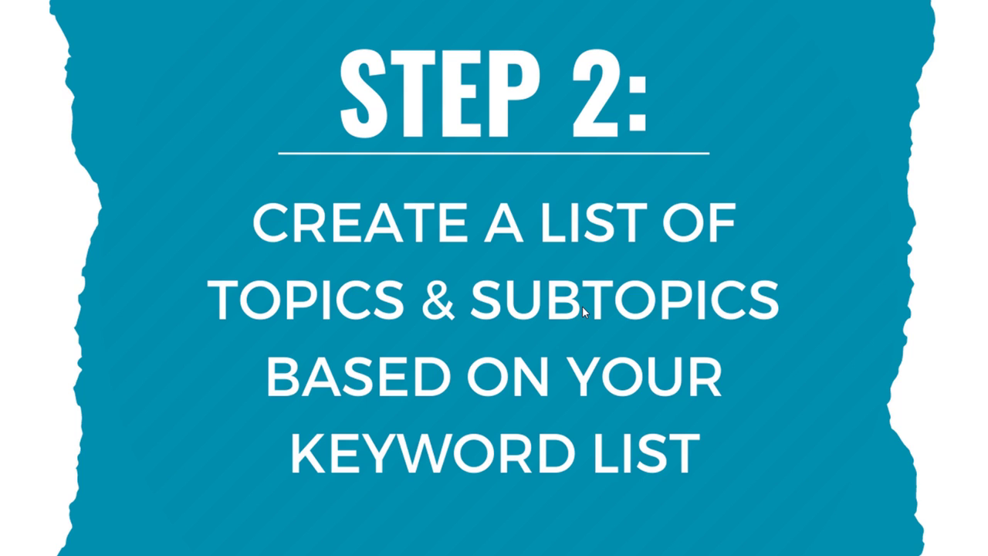
key("Right")
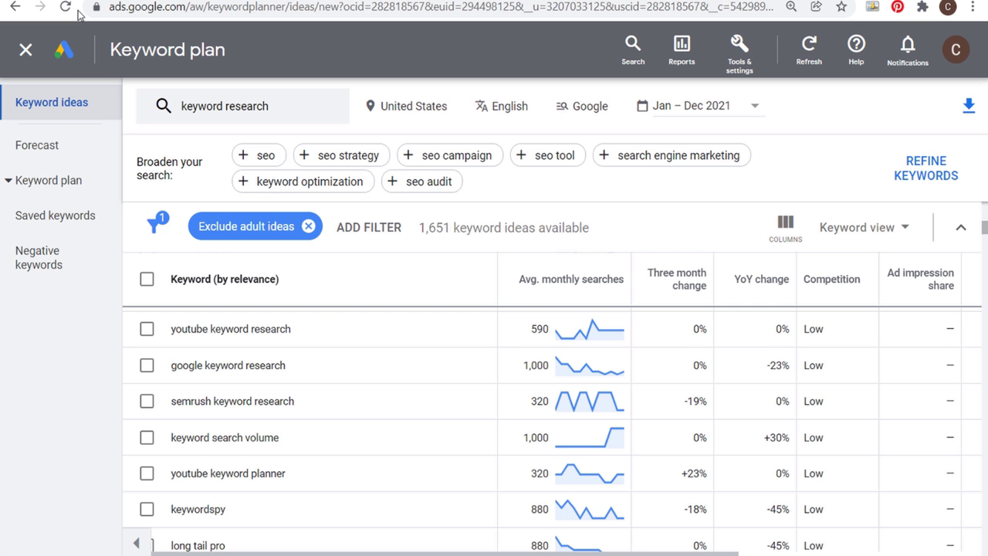
Switch to the Home Depot website and examine its department categories and subcategories, such as Appliances and Flooring & Area Rugs.
key("ctrl+Tab")
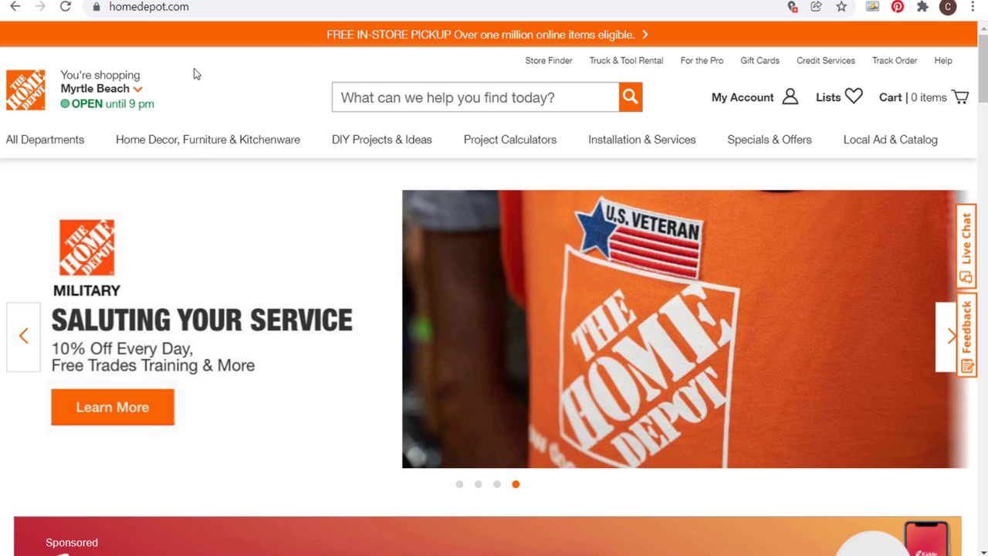
mouse_move(68, 139)
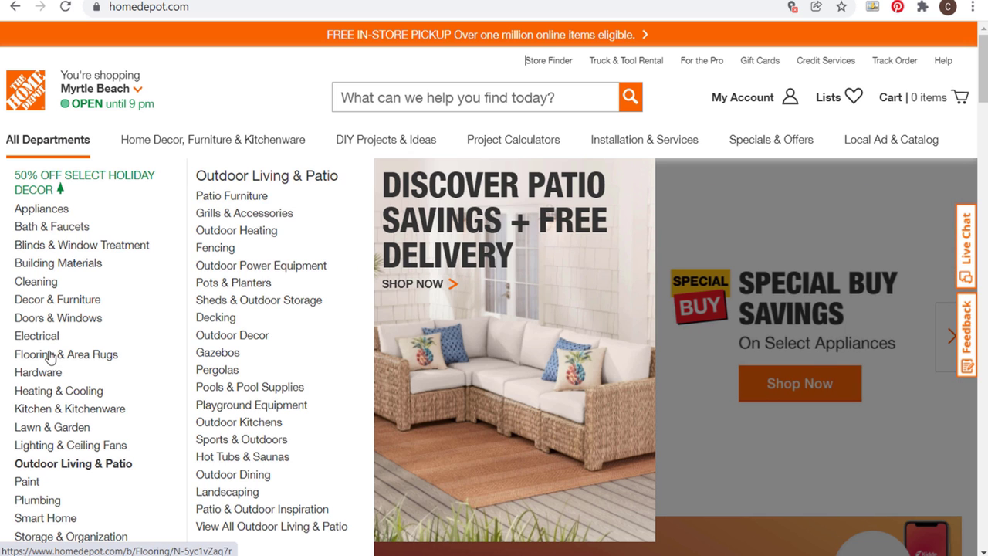
mouse_move(38, 213)
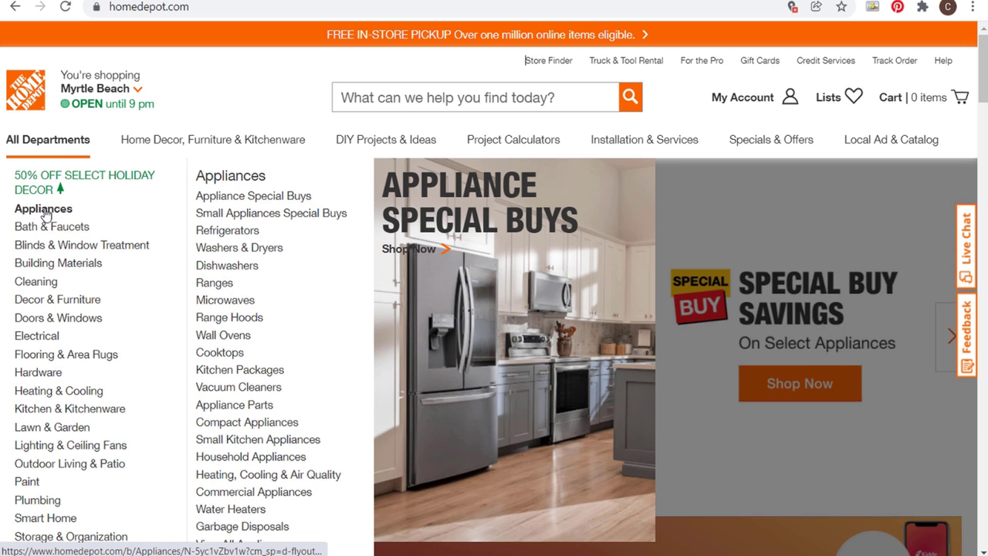
mouse_move(31, 356)
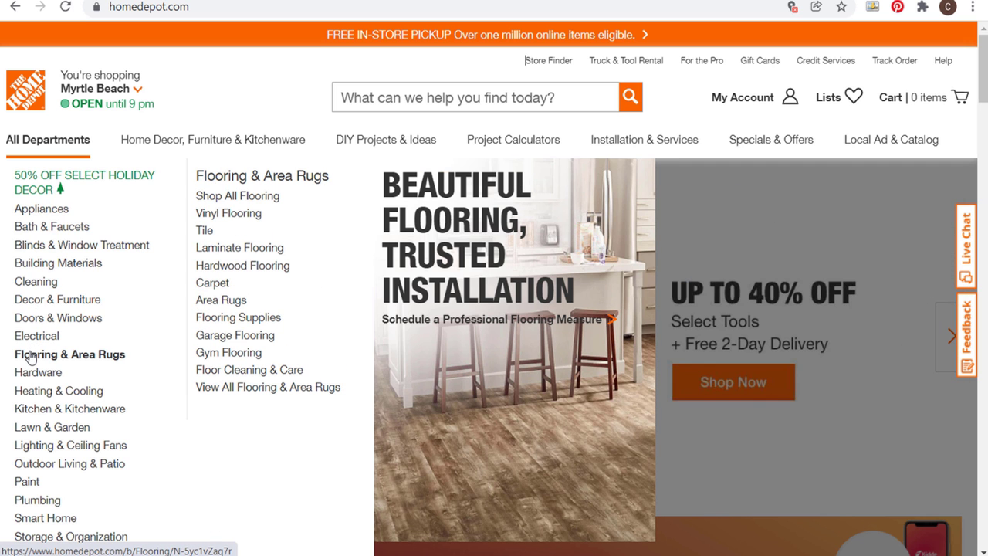
mouse_move(27, 505)
mouse_move(28, 378)
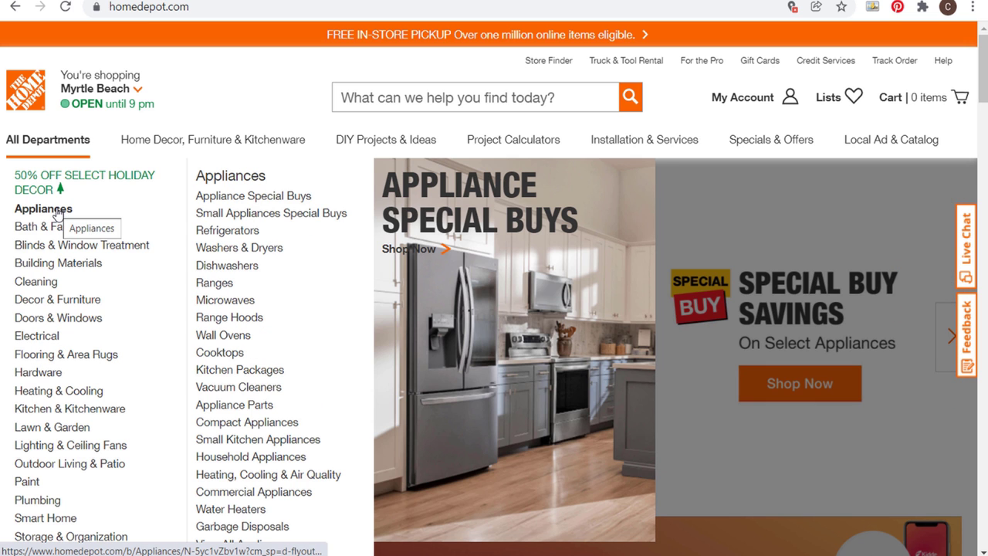
mouse_move(247, 266)
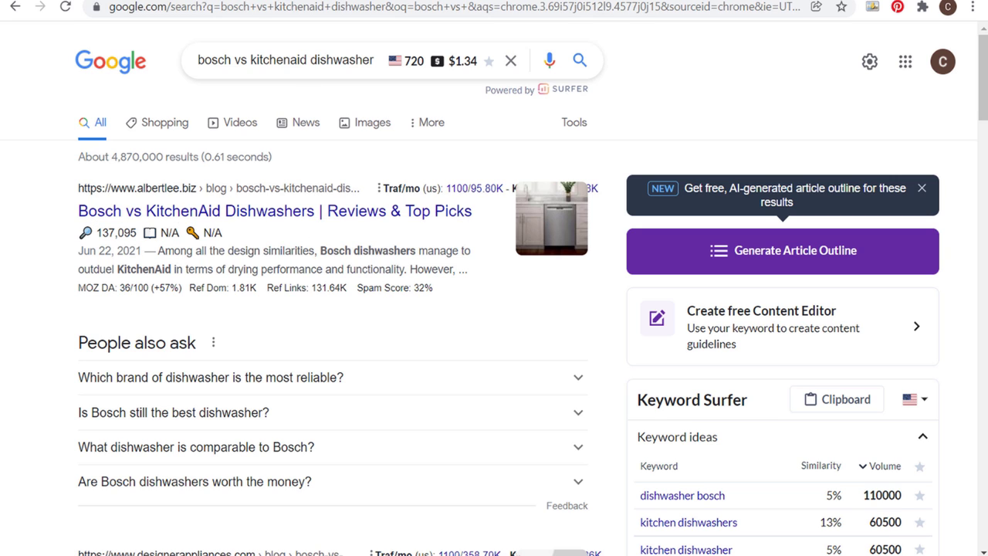
Switch to the Google results for "bosch 300 dishwasher reviews" and examine the listings and related questions.
left_click(235, 1)
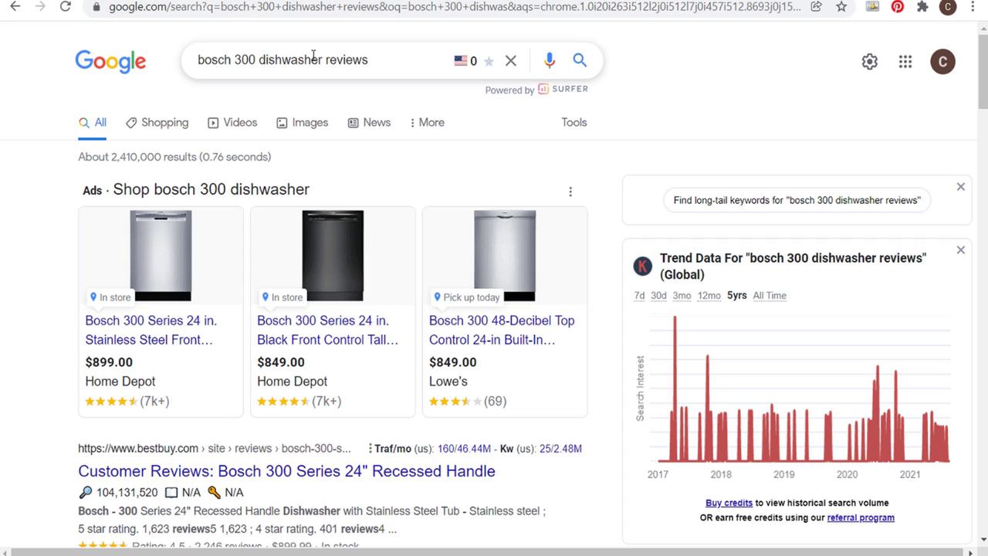
scroll(66, 236, "down", 3)
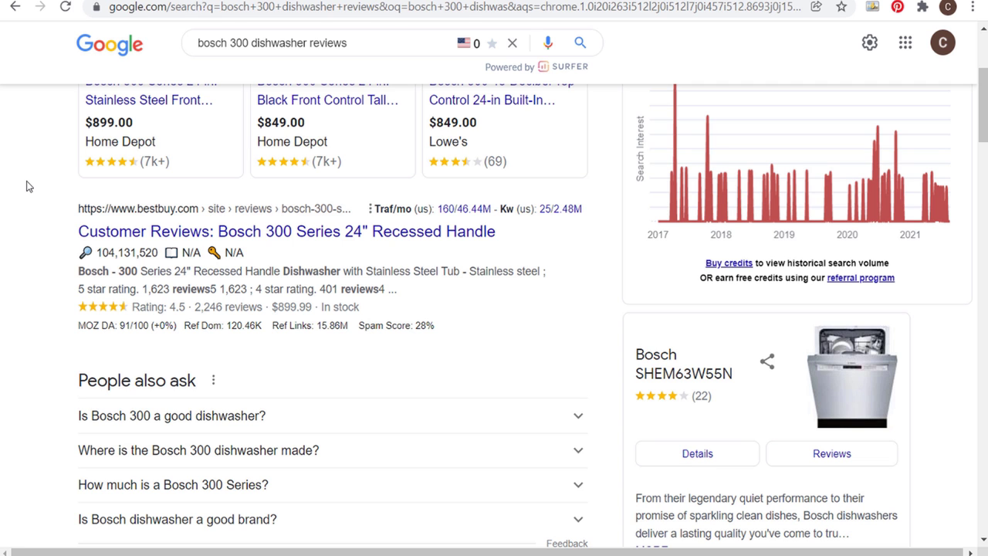
scroll(27, 186, "up", 3)
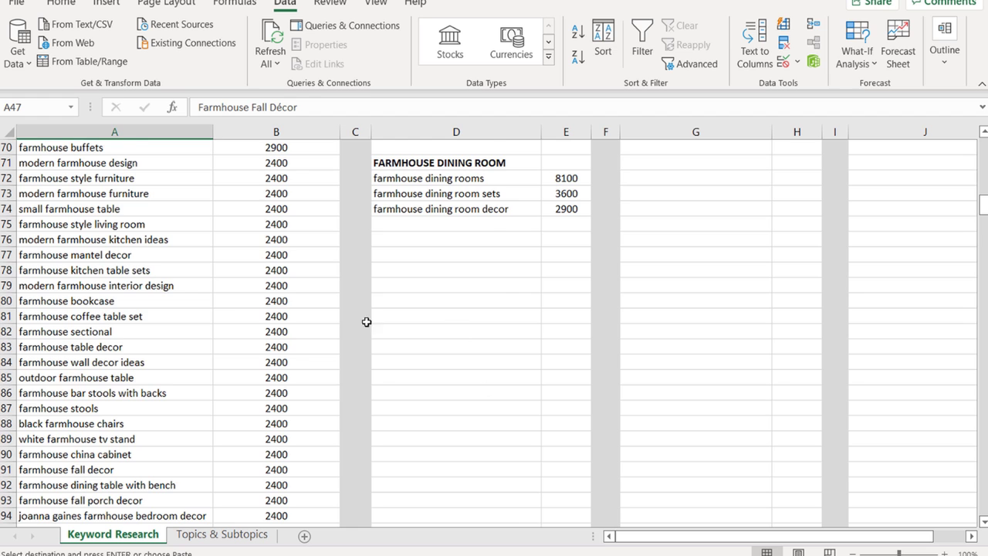
Switch to the Keyword Research sheet in Excel and highlight the Farmhouse Porch topic in cell A39 with an orange fill.
scroll(185, 318, "up", 17)
scroll(175, 310, "down", 2)
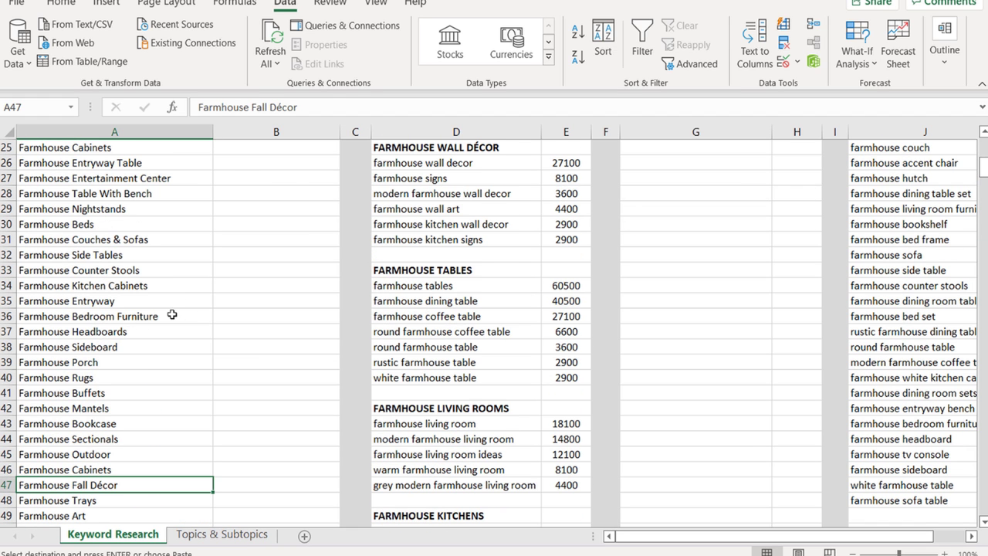
left_click(85, 365)
left_click(61, 3)
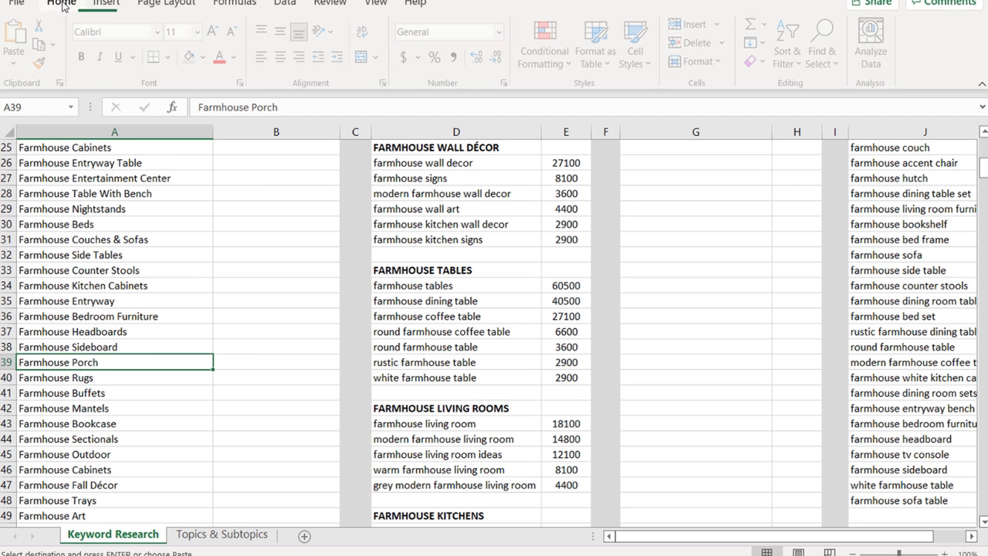
left_click(208, 57)
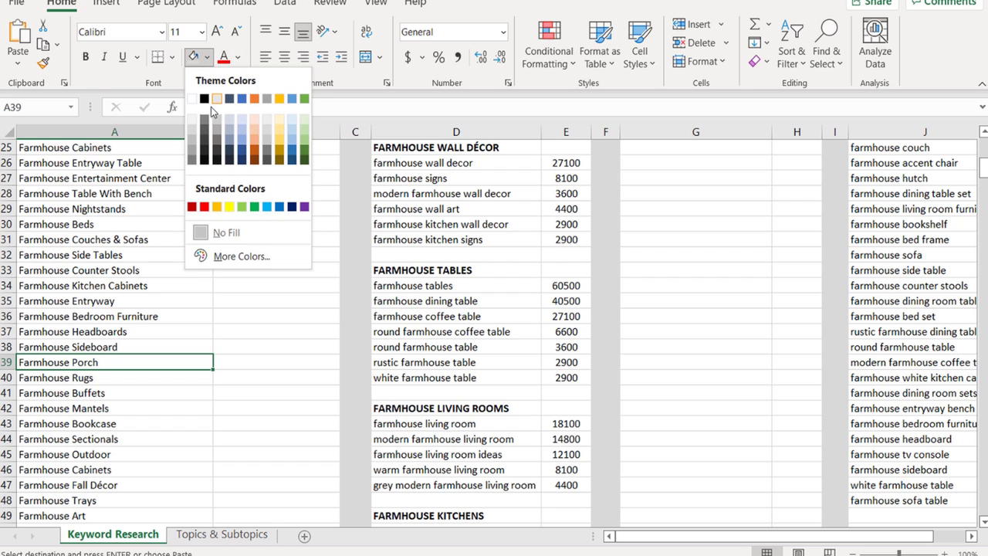
left_click(255, 137)
left_click(220, 393)
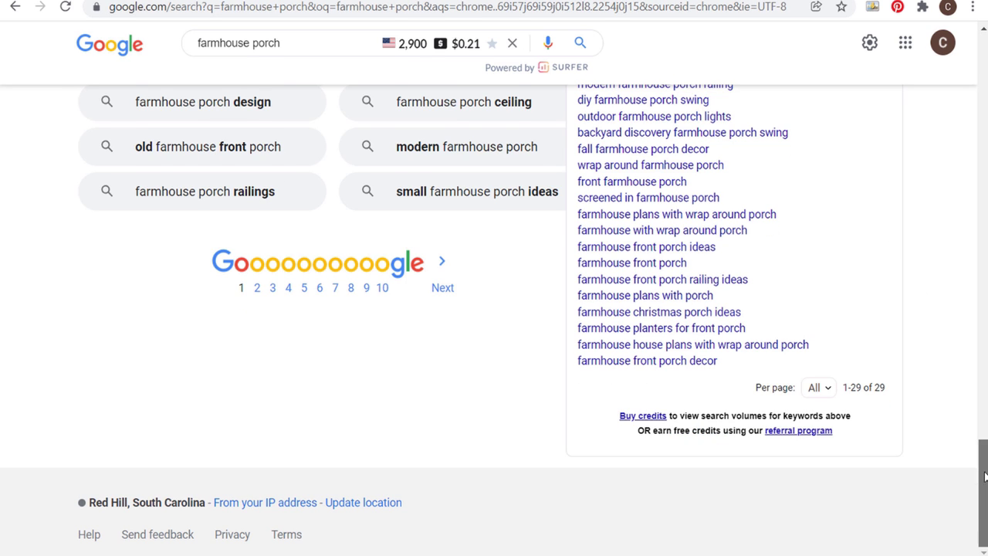
Examine the long-tail and related keywords from Keywords Everywhere in the Google results for "farmhouse porch".
scroll(982, 463, "up", 3)
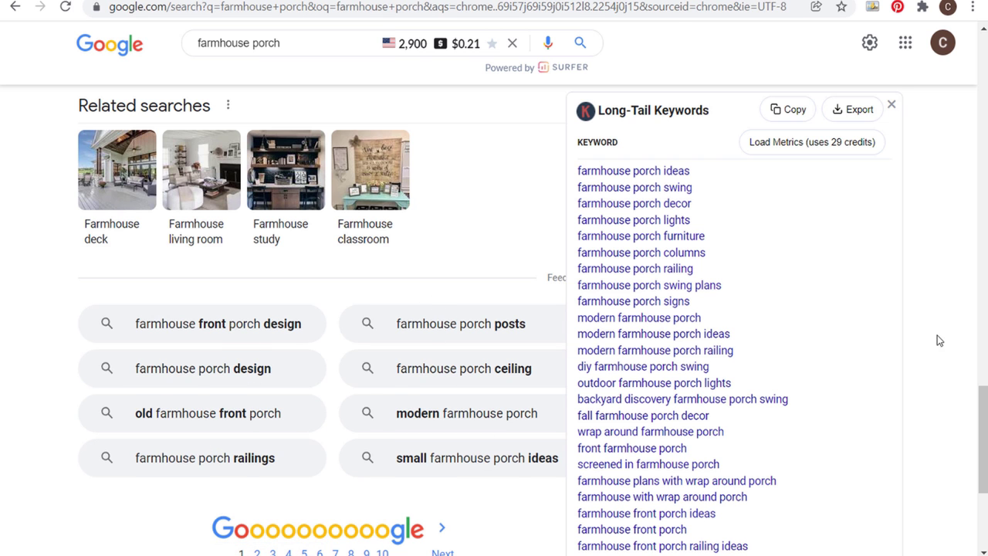
left_click_drag(977, 438, 976, 265)
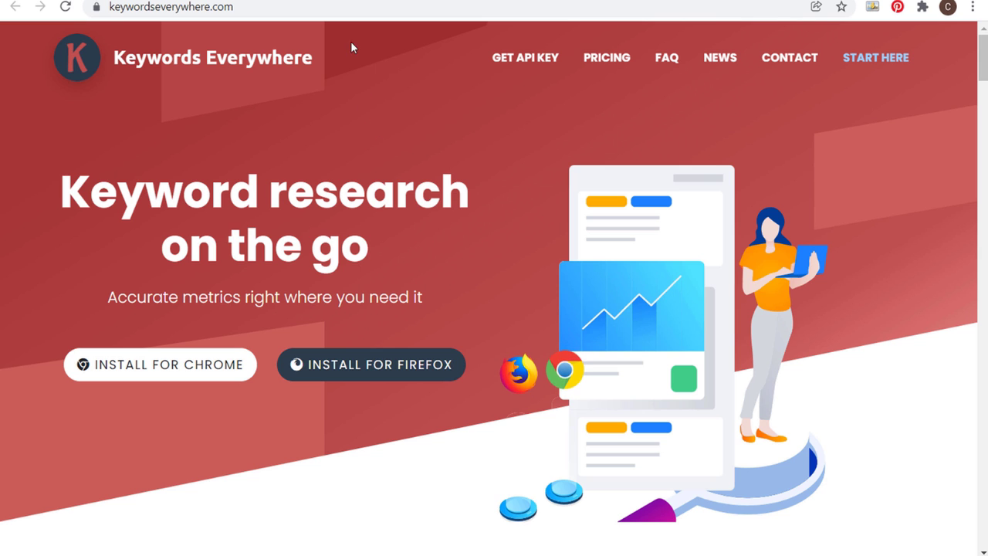
key("ctrl+Tab")
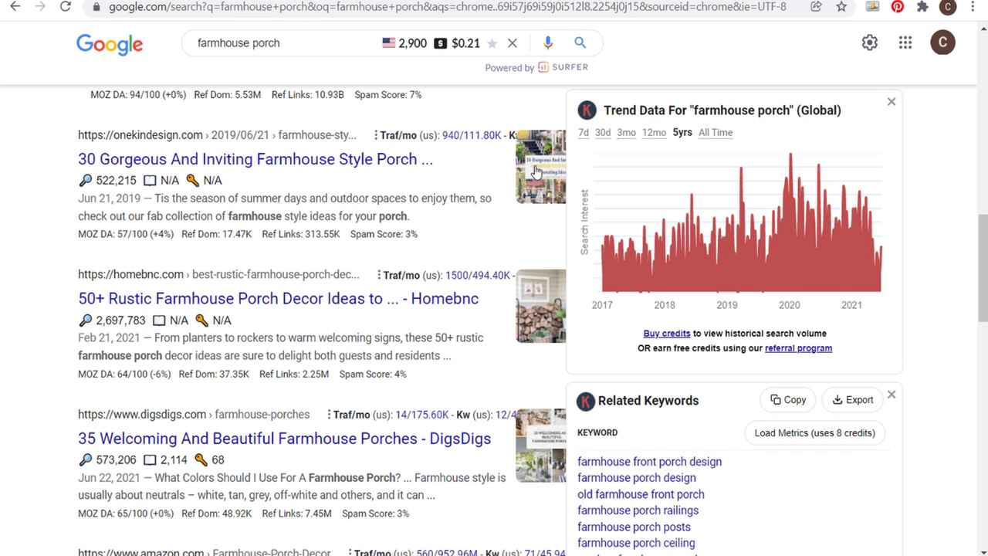
left_click_drag(982, 231, 979, 286)
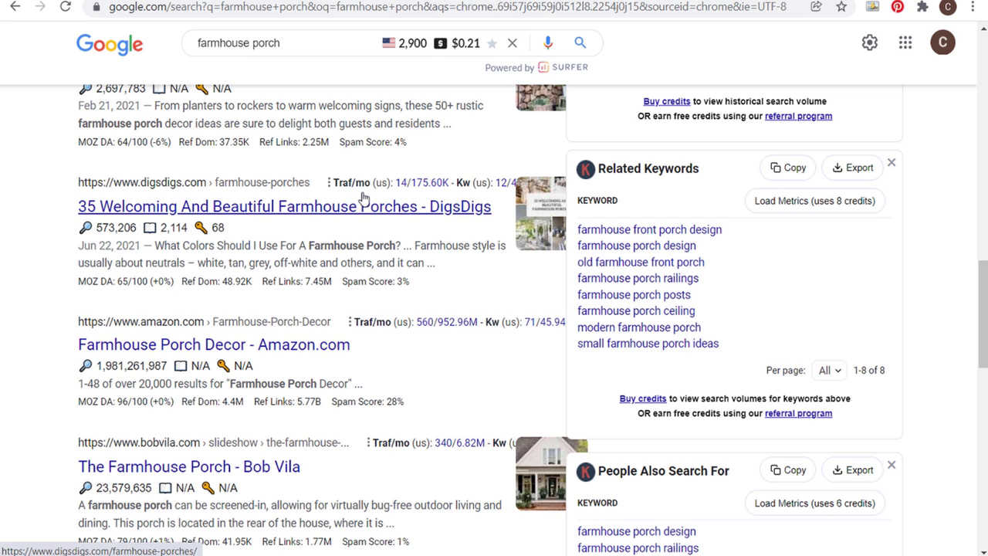
Copy the Long-Tail Keywords list for "farmhouse porch" from the Google results and switch to the Topics & Subtopics sheet in Excel.
scroll(643, 203, "down", 3)
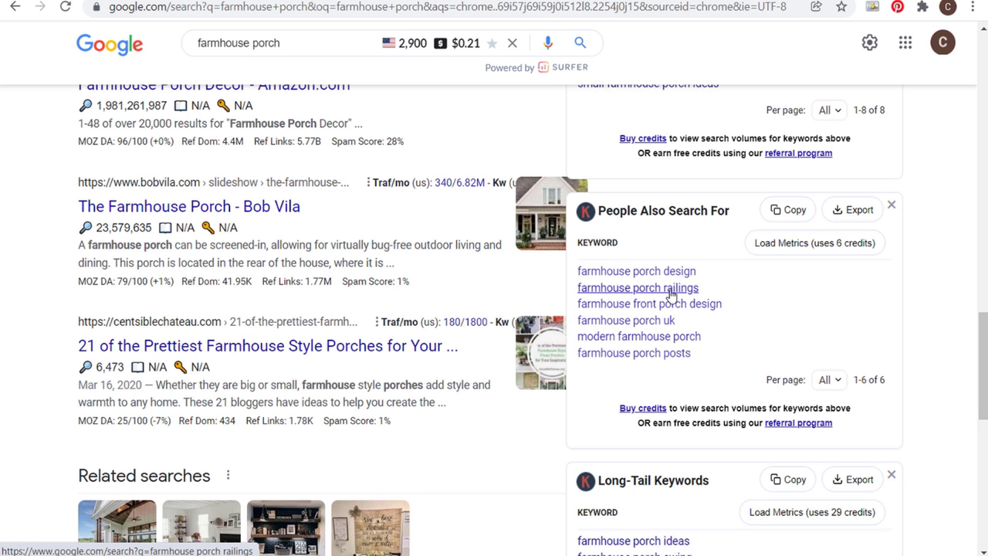
scroll(884, 296, "down", 5)
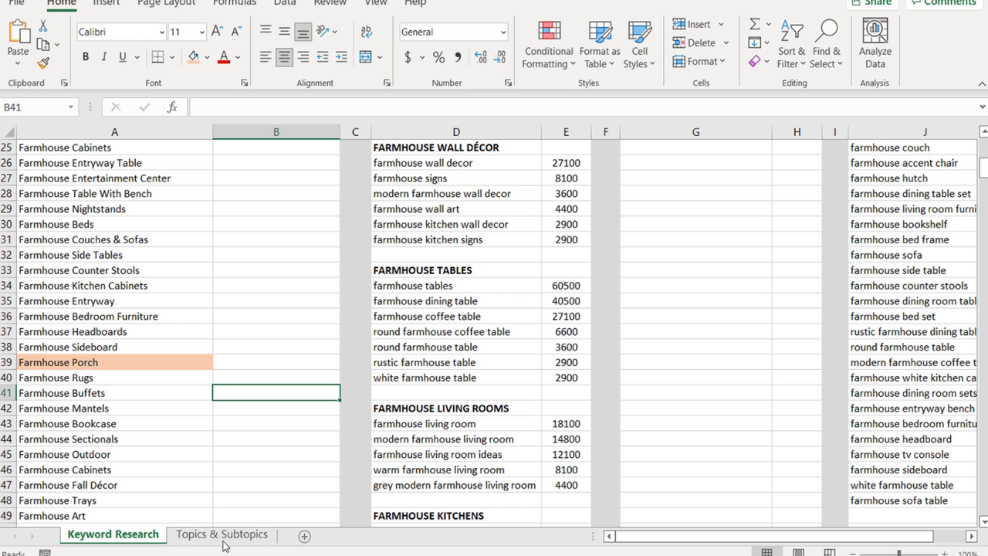
left_click(214, 539)
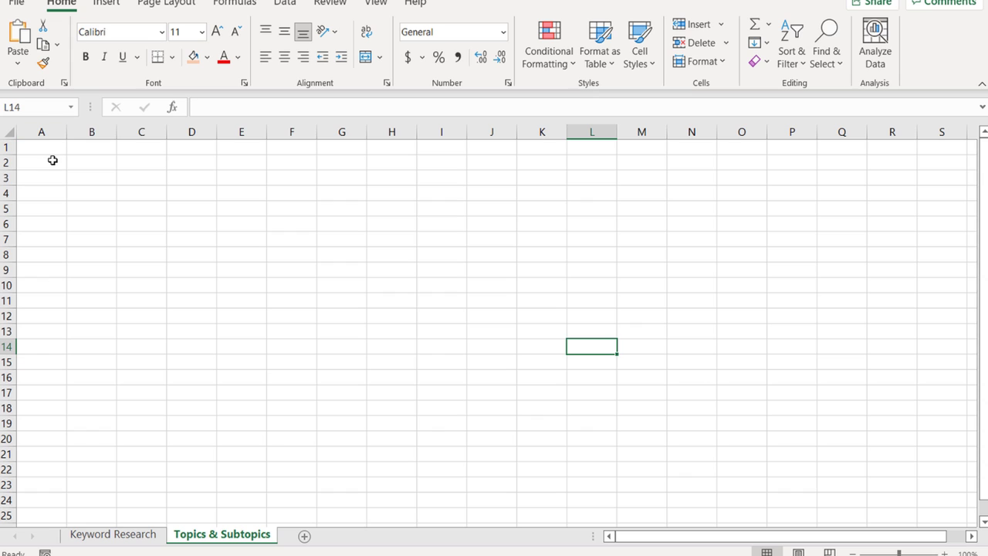
Widen column A and enter the heading Farmhouse Porch in cell A2.
left_click_drag(67, 127, 108, 130)
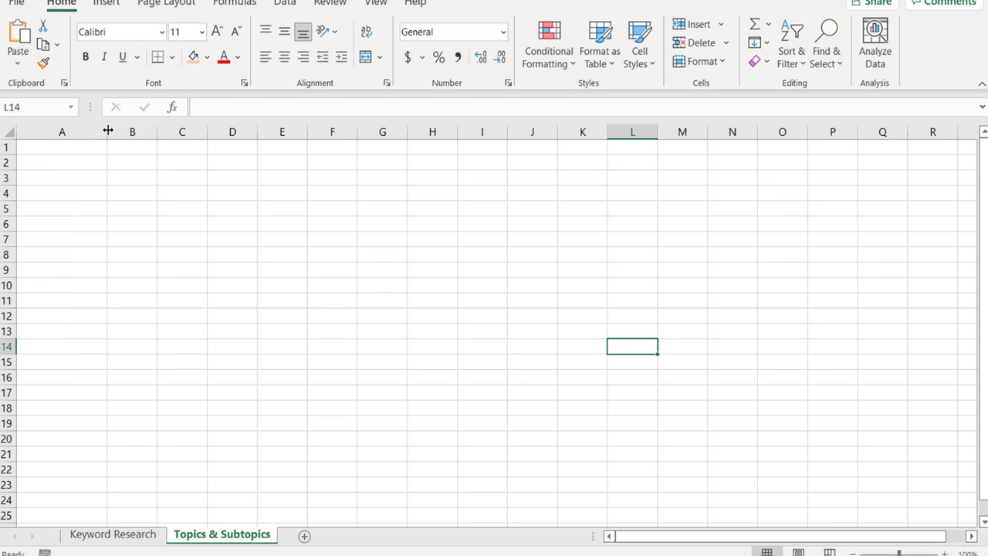
left_click(75, 161)
type("Far")
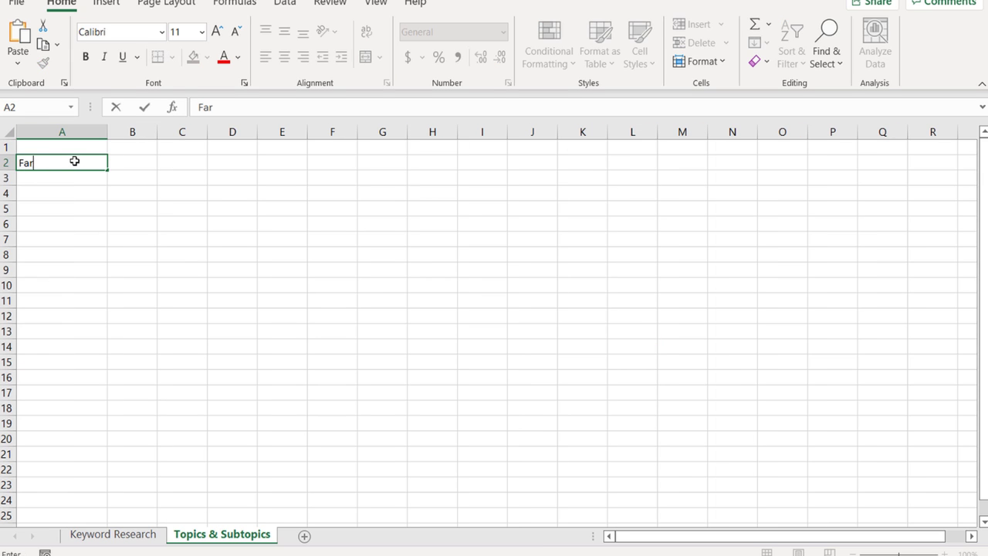
type("mhouse Porch")
key("Return")
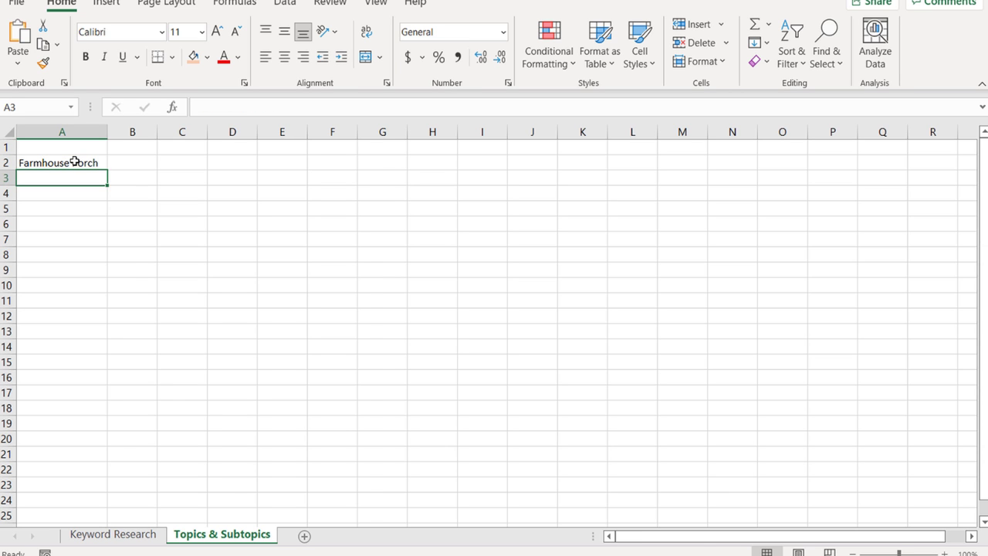
Paste the copied keywords from cell A3 down without their Keyword header row, and widen column A to fit them.
key("ctrl+v")
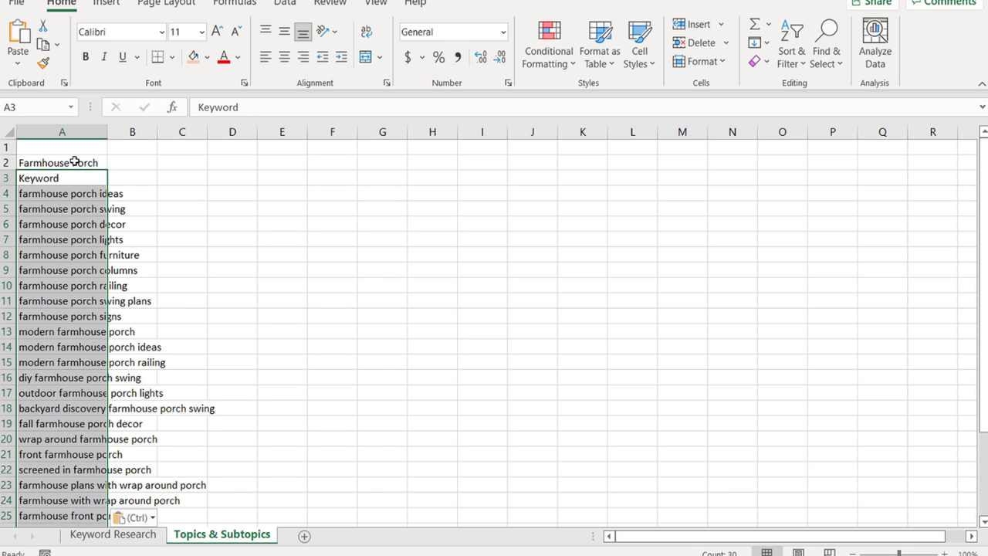
left_click(9, 177)
right_click(9, 177)
left_click(50, 333)
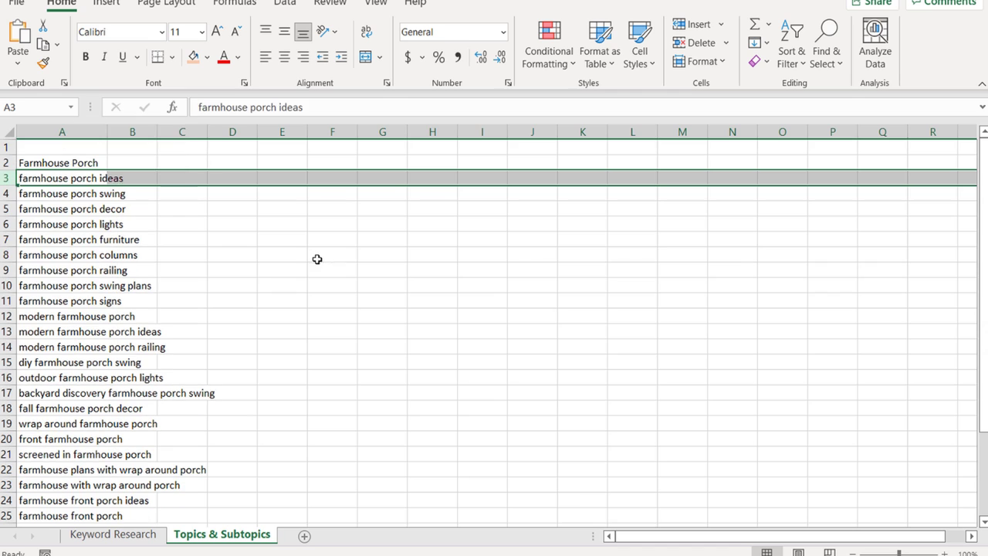
left_click(324, 256)
left_click_drag(129, 131, 204, 131)
Review the Farmhouse Porch subtopics from porch ideas through porch furniture against their heading.
left_click(132, 178)
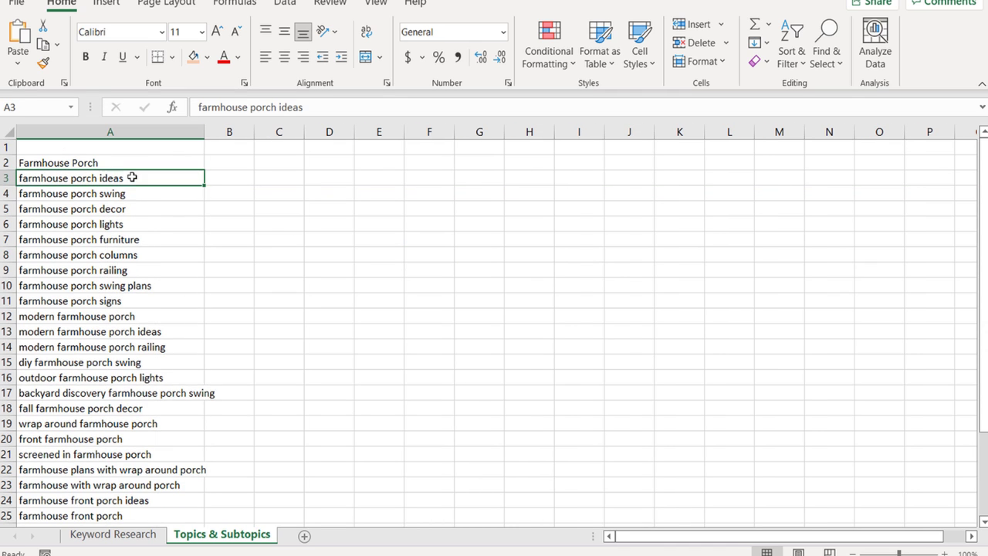
left_click(132, 194)
left_click(145, 209)
left_click(143, 225)
left_click(154, 240)
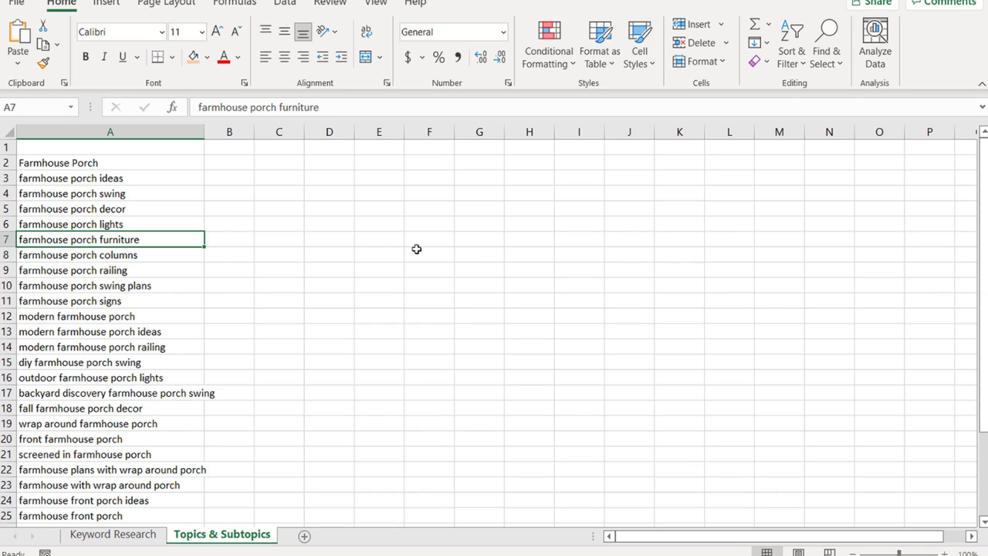
left_click(182, 161)
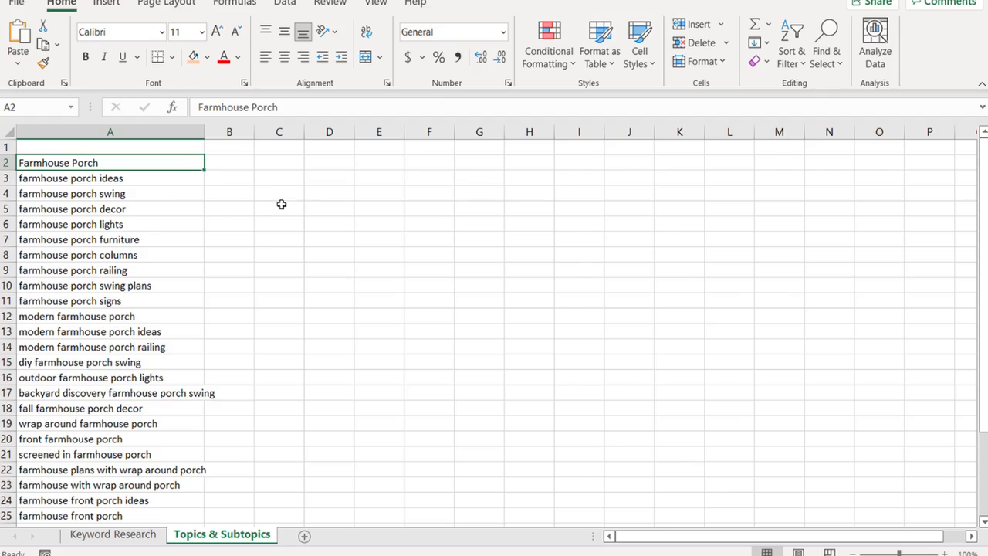
Switch to the Google results for "farmhouse porch" in Chrome and generate a Surfer article outline for them.
key("alt+Tab")
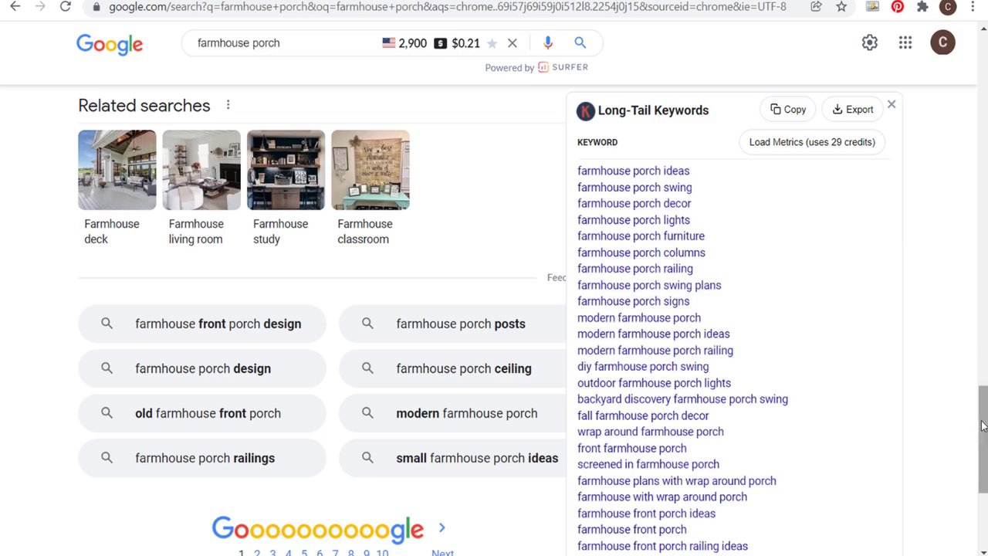
left_click_drag(981, 436, 982, 62)
scroll(772, 201, "down", 2)
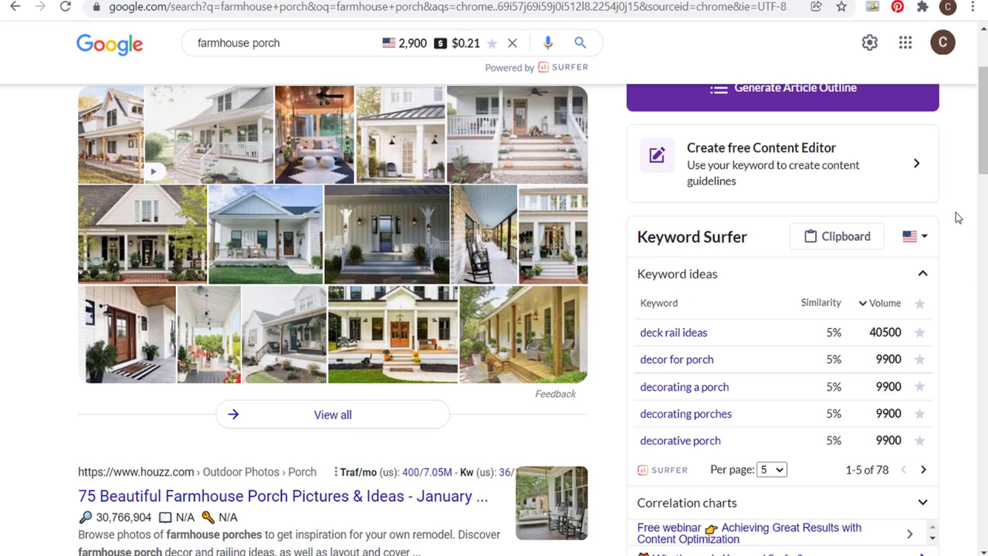
scroll(969, 158, "up", 1)
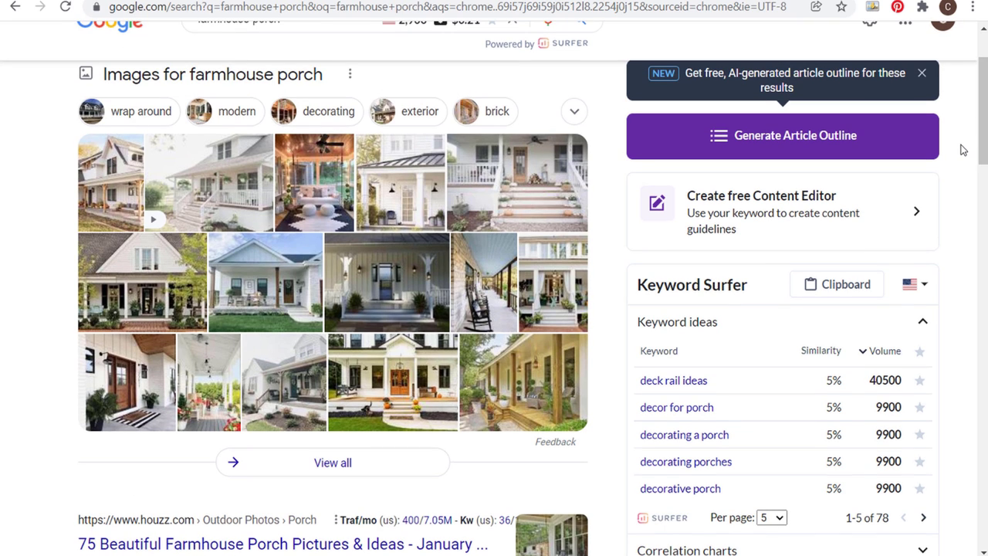
scroll(834, 139, "up", 2)
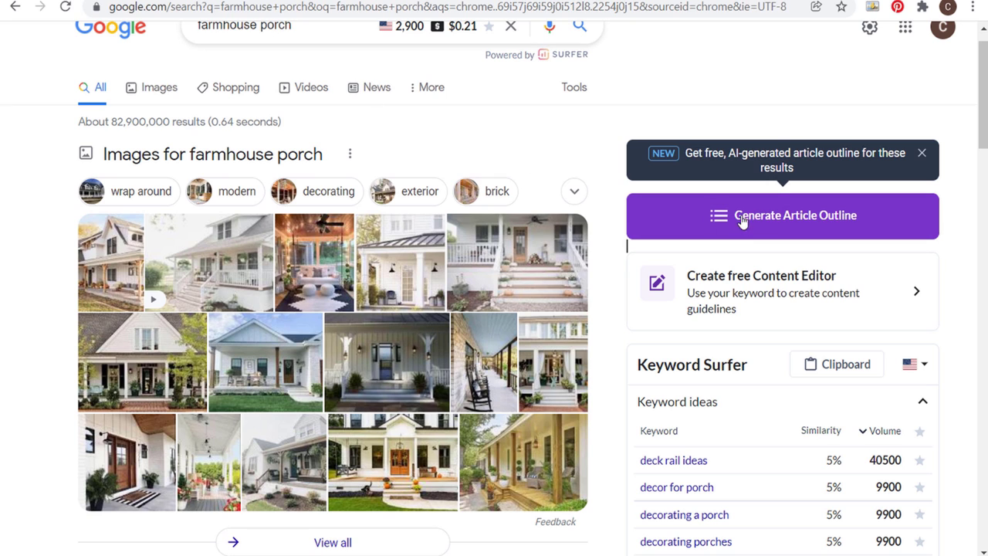
left_click(783, 220)
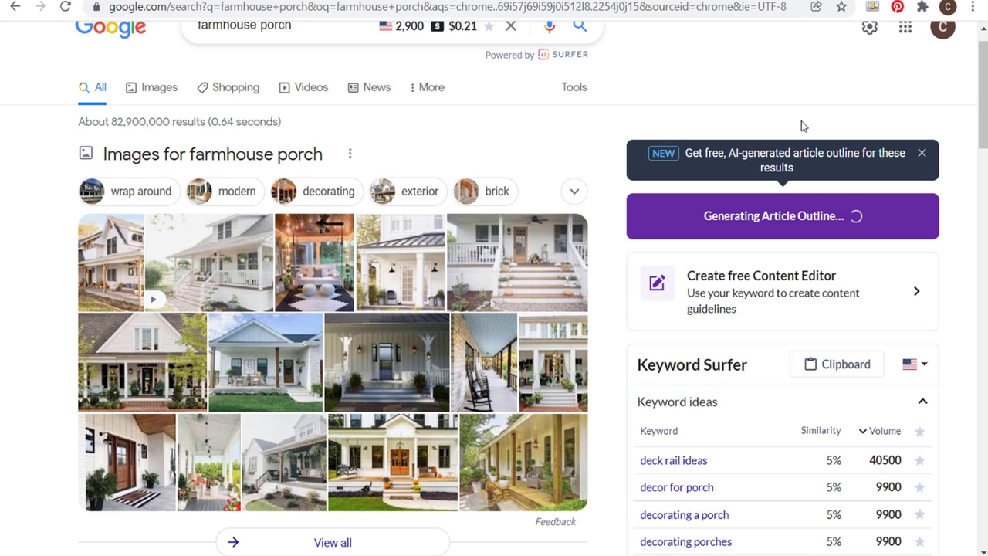
Examine the headings and introduction of the generated farmhouse porch article outline.
scroll(98, 282, "down", 3)
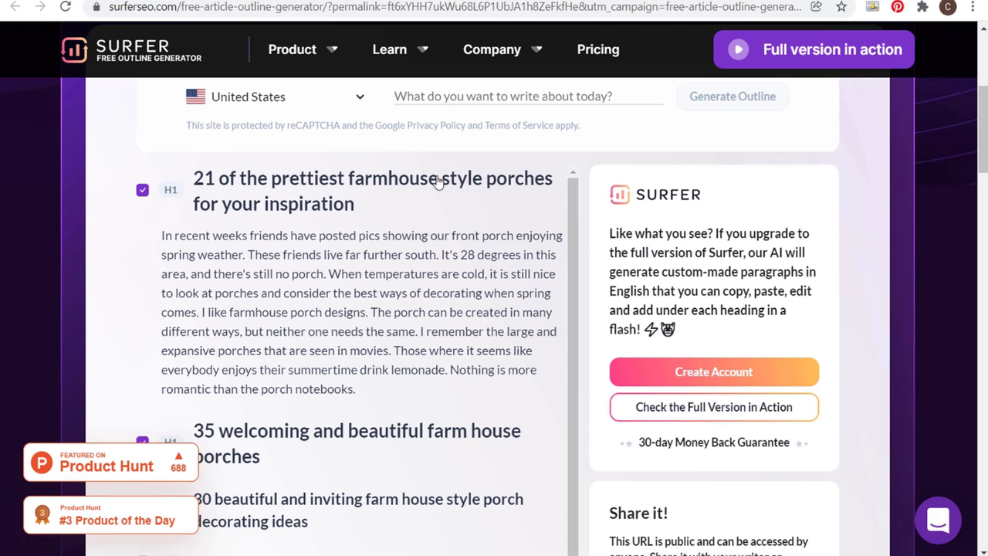
scroll(332, 230, "down", 1)
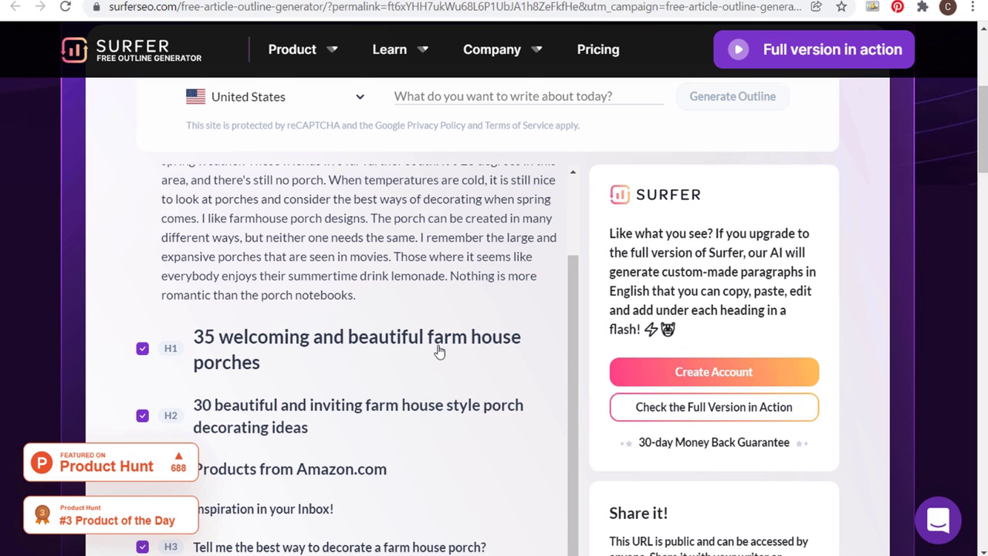
scroll(433, 355, "down", 1)
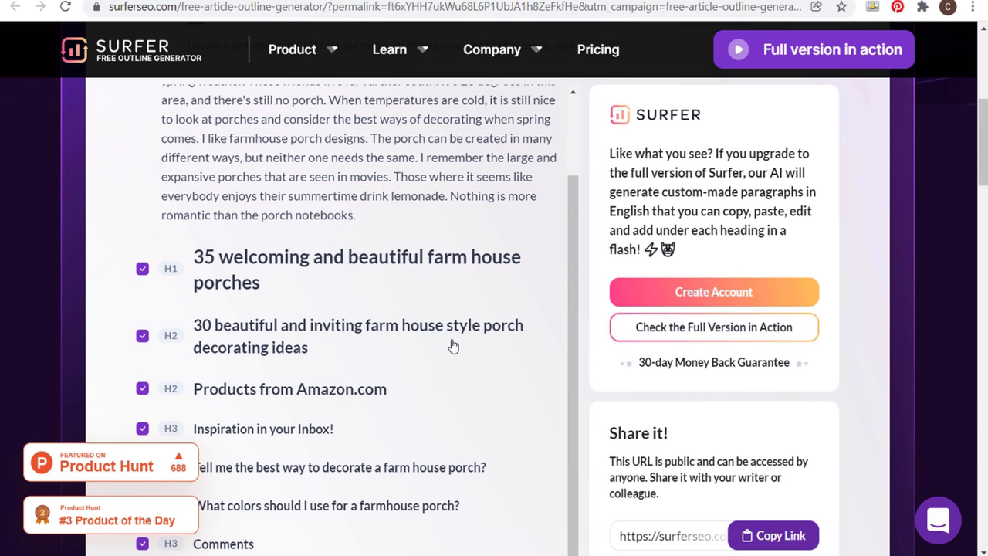
scroll(470, 193, "up", 1)
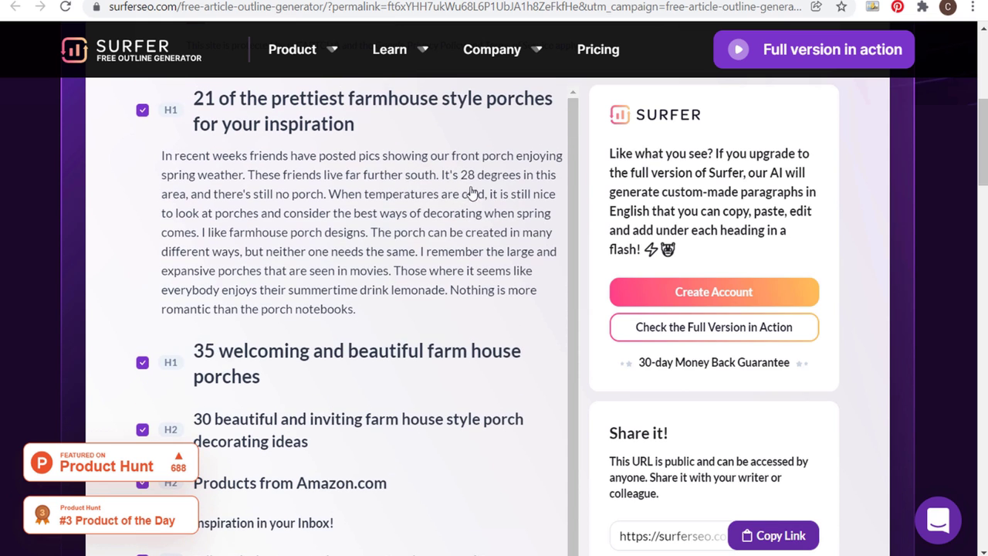
scroll(309, 197, "up", 1)
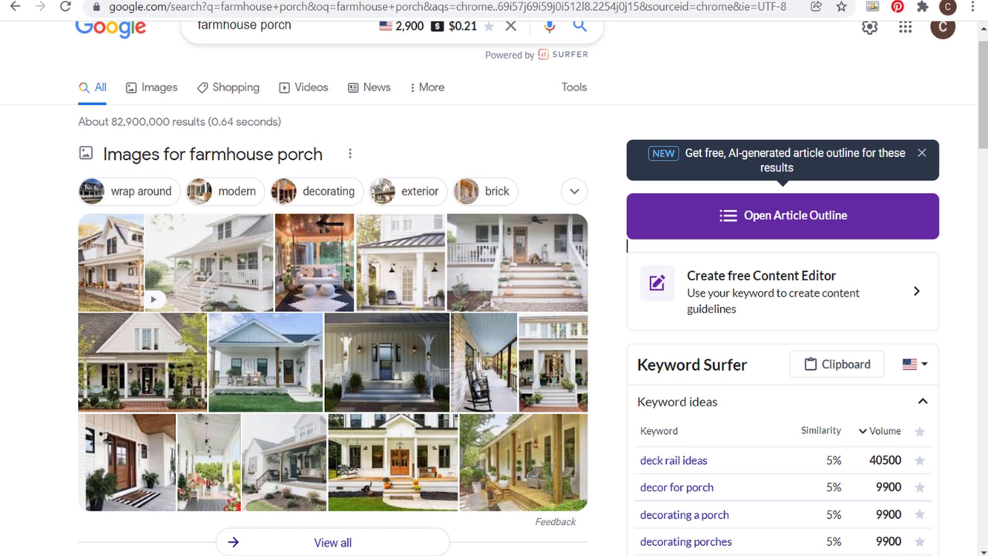
Close the article outline and examine the ranking page titles in the Google results for "farmhouse porch".
key("ctrl+w")
scroll(44, 98, "up", 1)
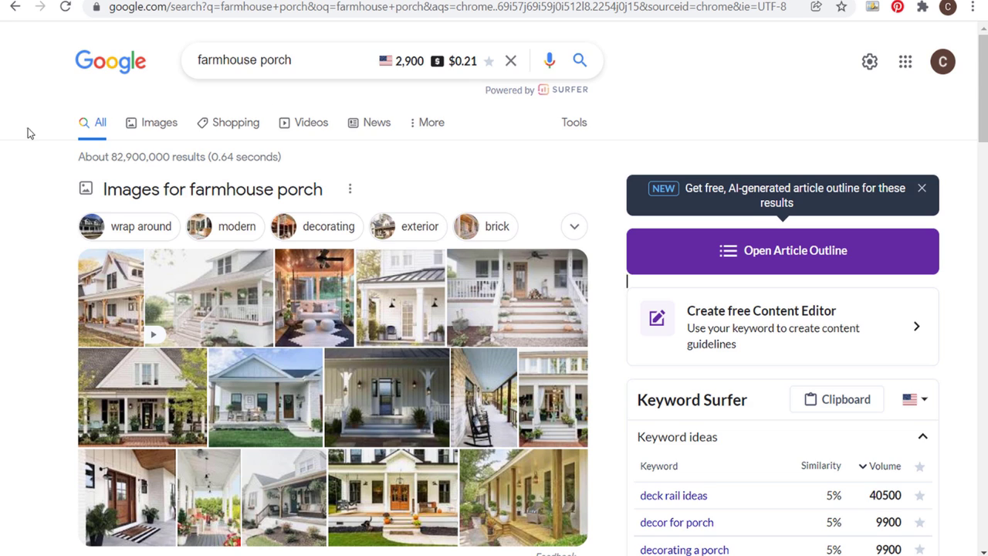
scroll(34, 130, "down", 3)
scroll(42, 126, "down", 3)
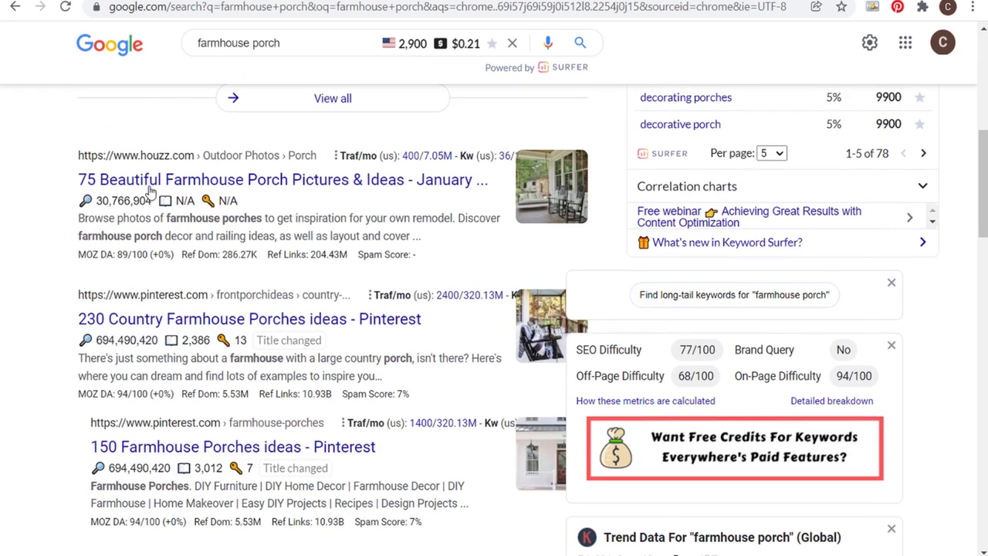
scroll(179, 249, "down", 1)
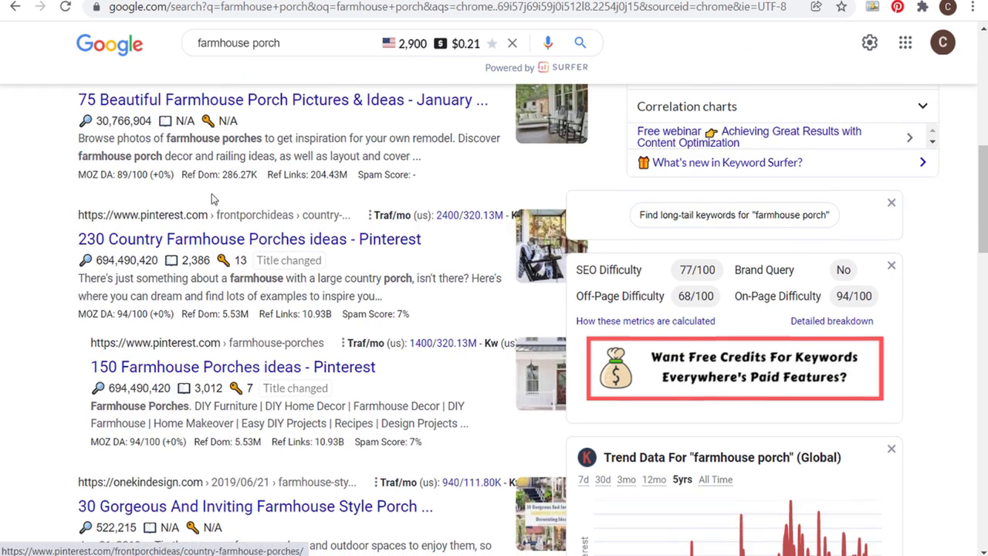
scroll(79, 238, "down", 4)
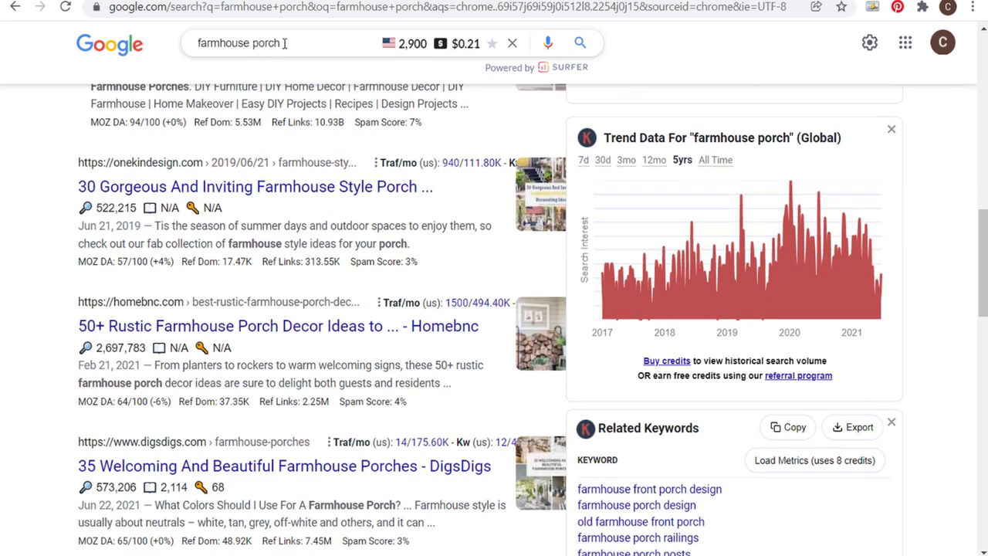
Search Google for "farmhouse porch signs" and examine the images, listings and related keywords.
scroll(476, 293, "up", 10)
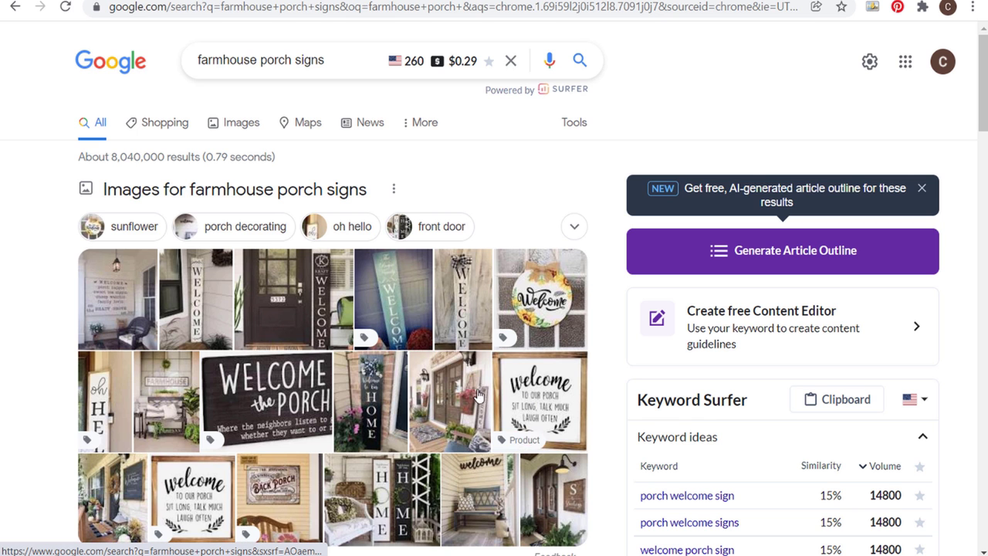
scroll(64, 289, "down", 5)
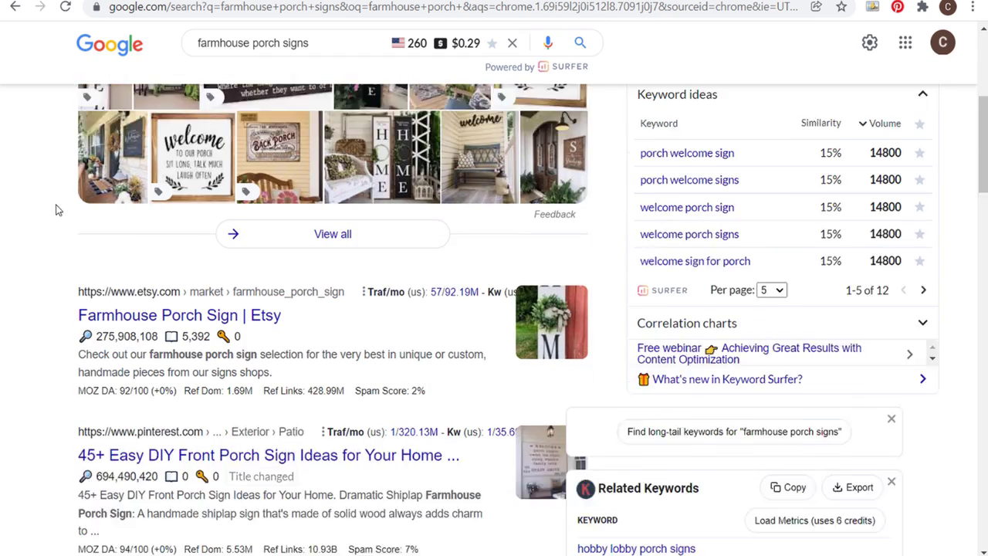
scroll(41, 189, "down", 1)
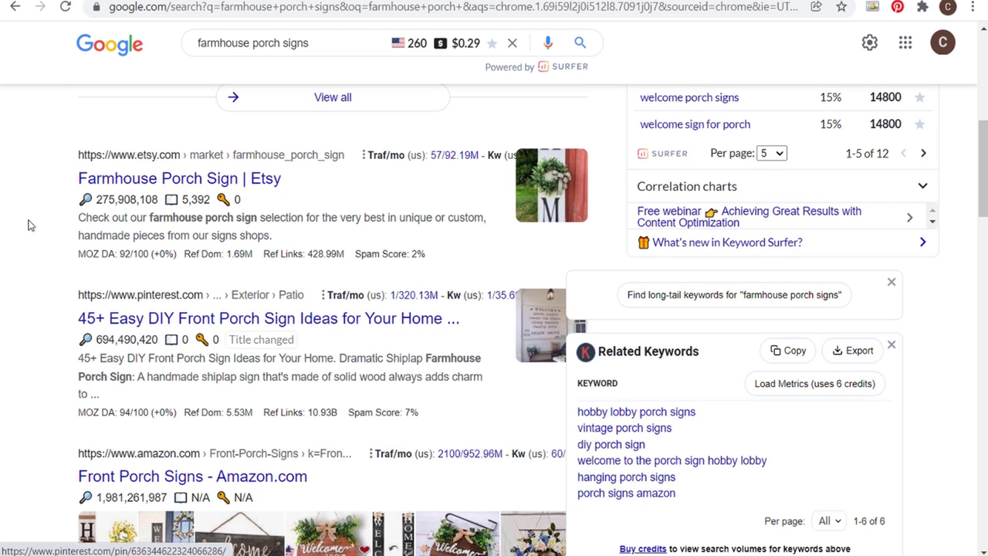
scroll(26, 203, "down", 1)
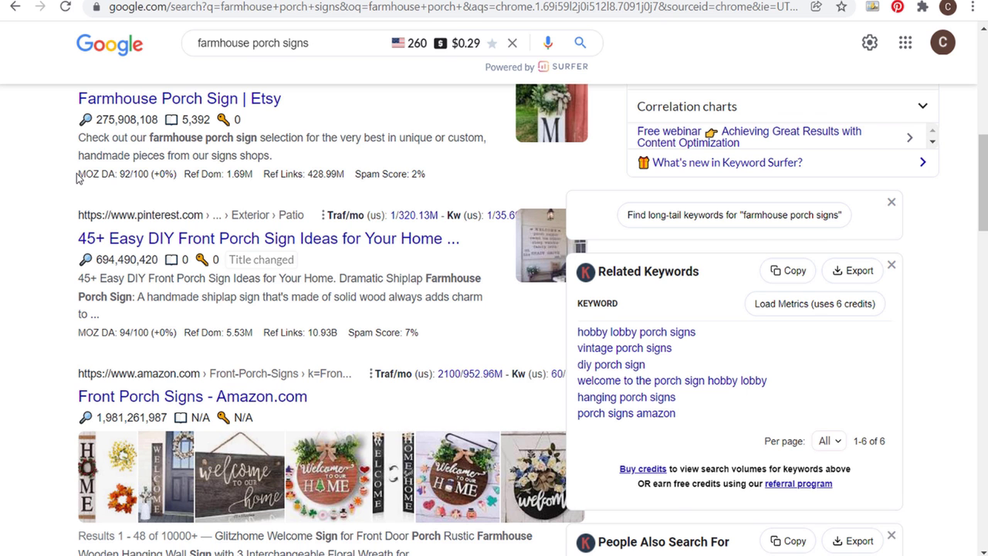
scroll(68, 193, "up", 8)
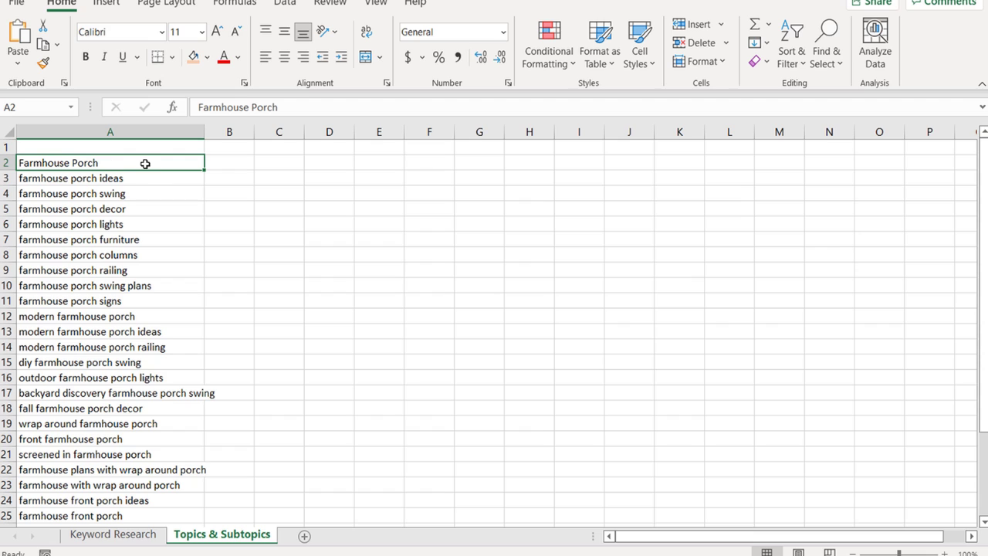
Switch to the Topics & Subtopics sheet in Excel and review the Farmhouse Porch topic with its subtopics in A2:A7.
left_click_drag(168, 163, 142, 175)
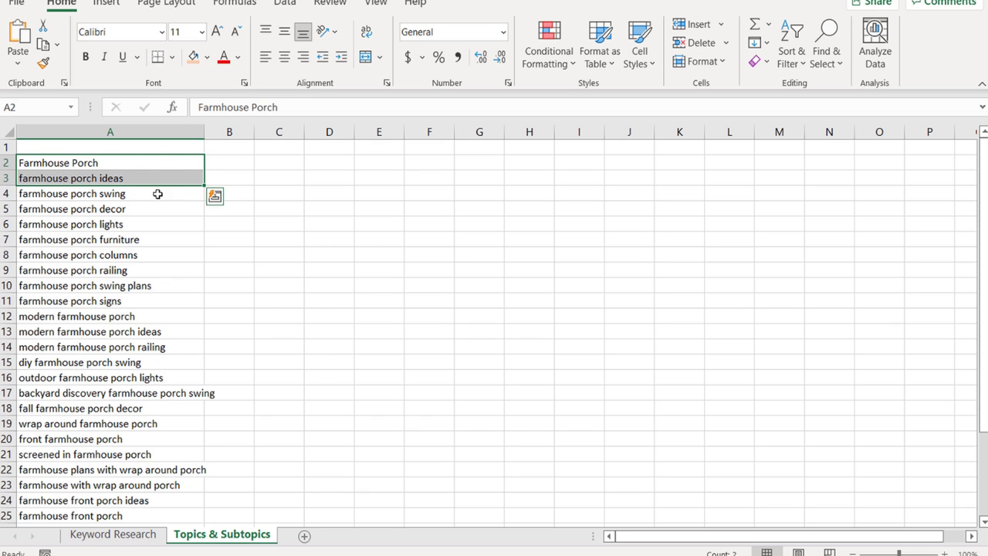
left_click(158, 195)
left_click(154, 211)
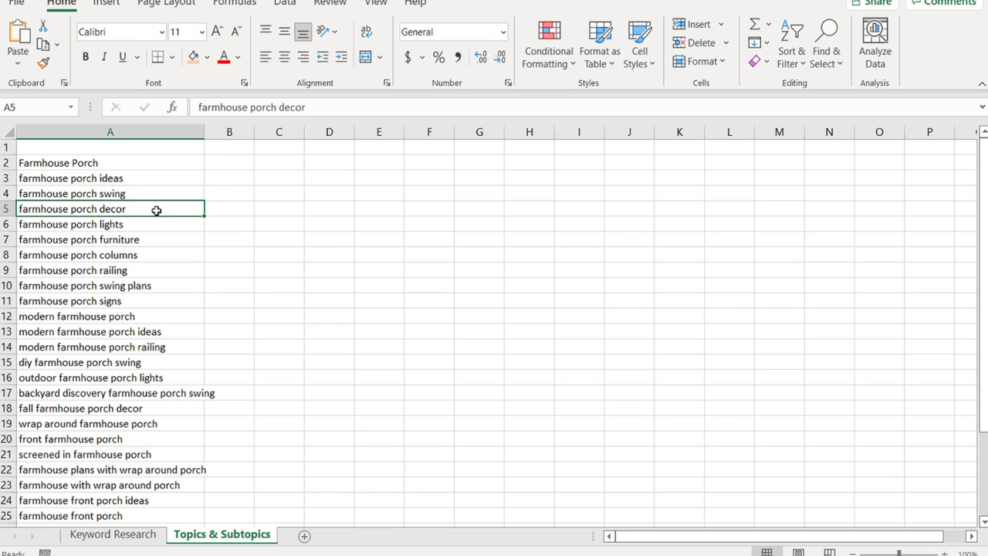
left_click(150, 224)
left_click(157, 241)
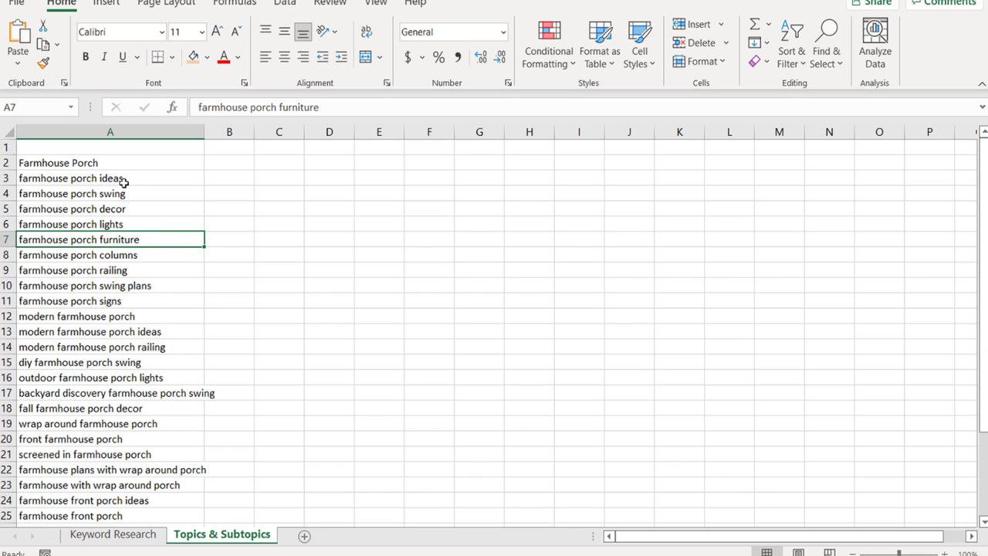
left_click_drag(137, 162, 139, 177)
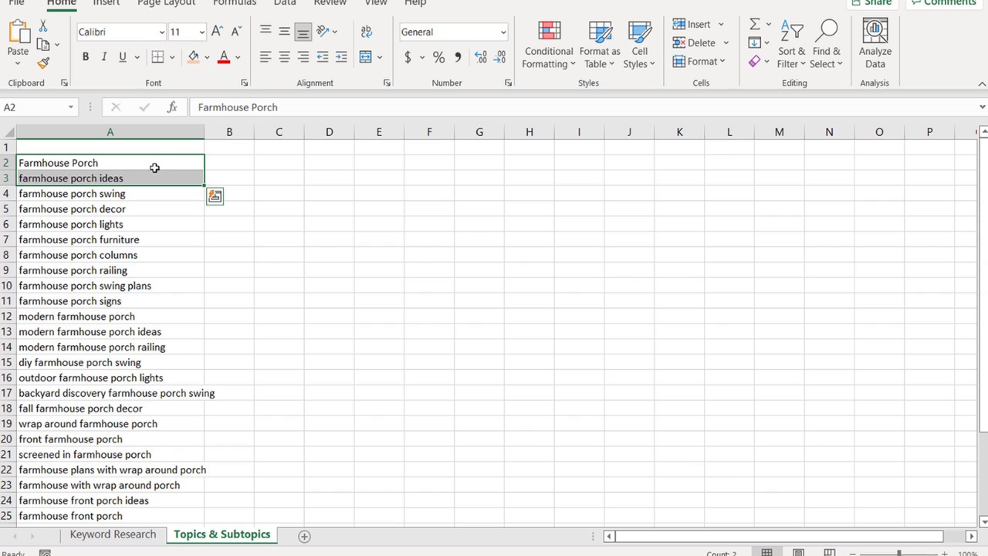
left_click(157, 162)
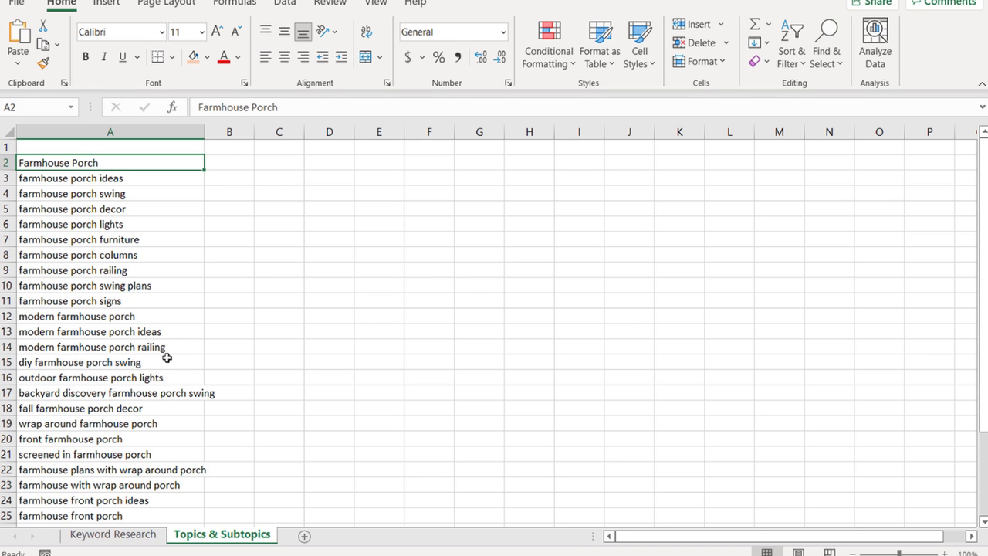
Review the full list of farmhouse porch subtopics down to row 31, and return to the Keyword Research sheet.
scroll(486, 293, "down", 3)
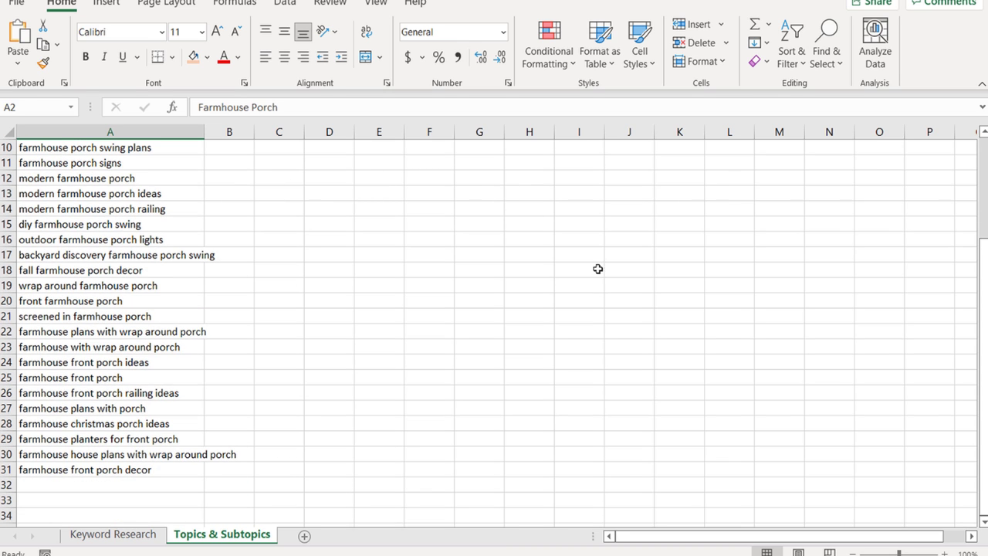
scroll(386, 290, "down", 2)
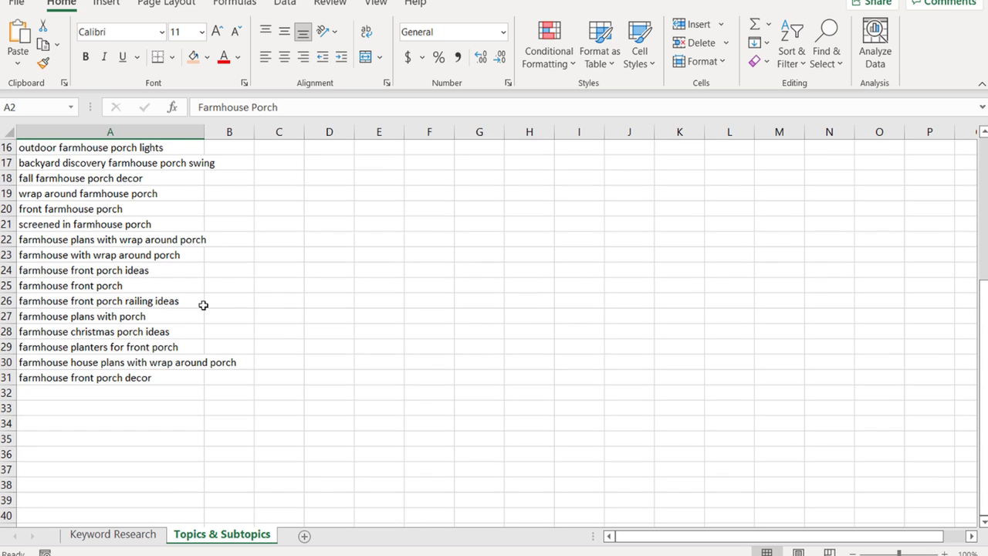
scroll(542, 315, "up", 5)
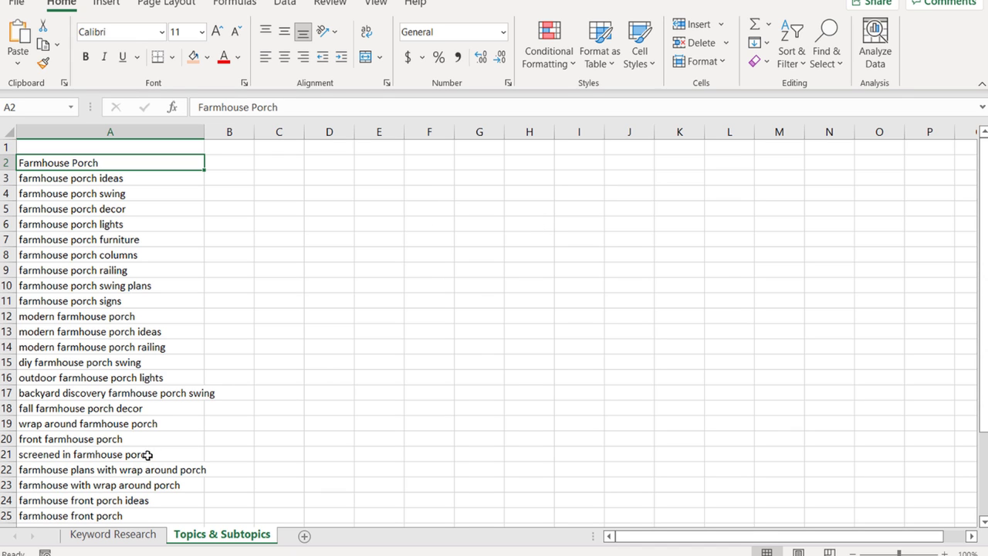
left_click(148, 535)
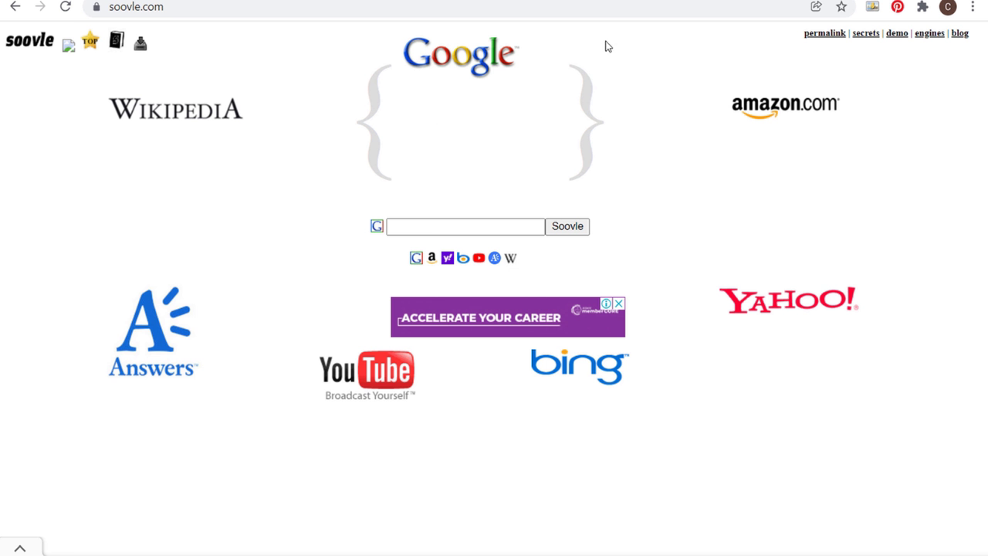
Look up "farmhouse porch" suggestions on soovle.com, and switch to the Topics & Subtopics sheet in Excel.
left_click(423, 228)
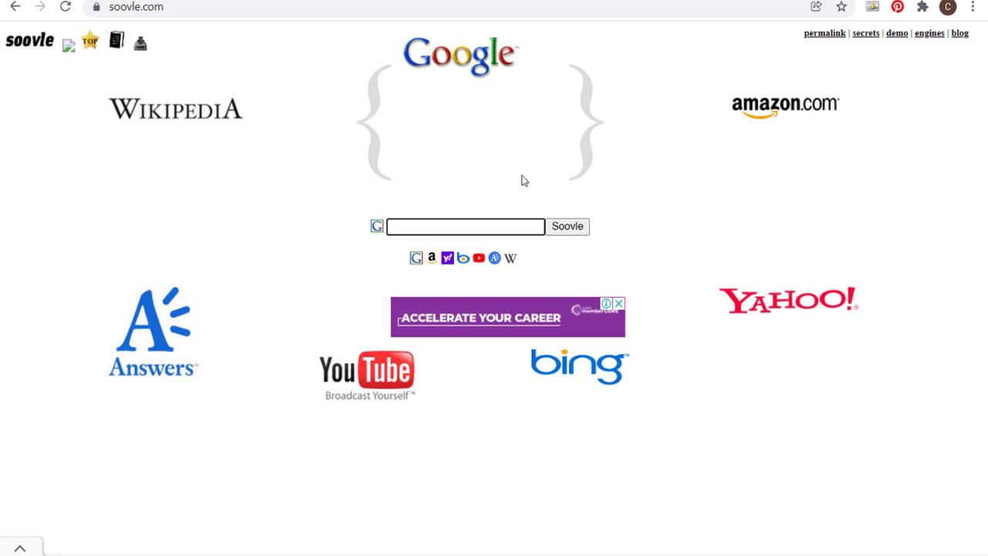
type("farmhouse porch")
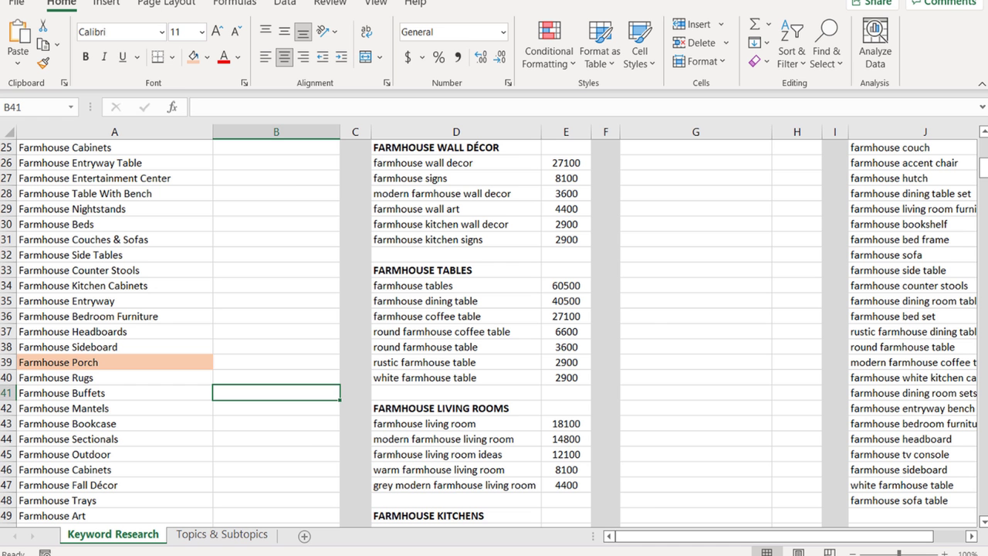
left_click(224, 534)
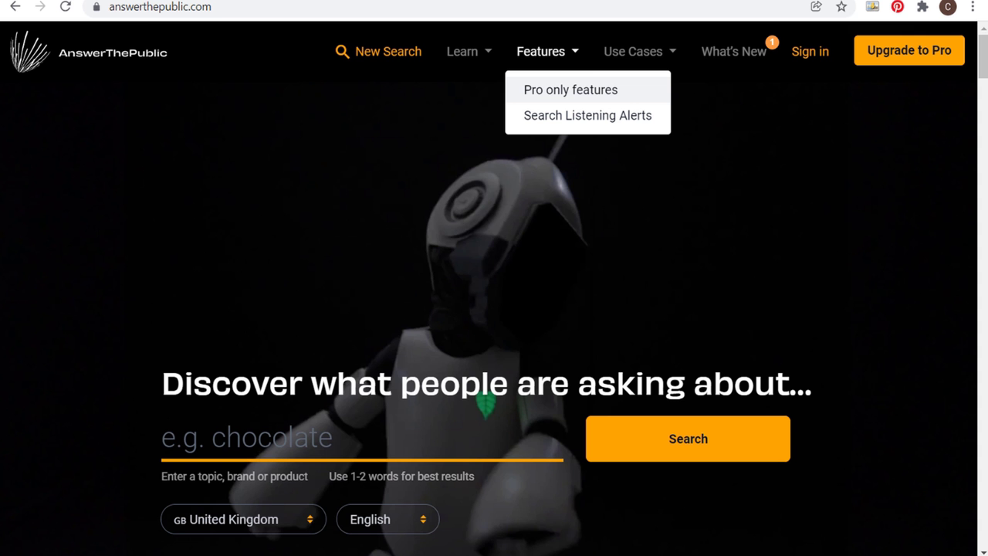
Search AnswerThePublic for "farmhouse porch" with United Kingdom and English as the region and language.
left_click(131, 259)
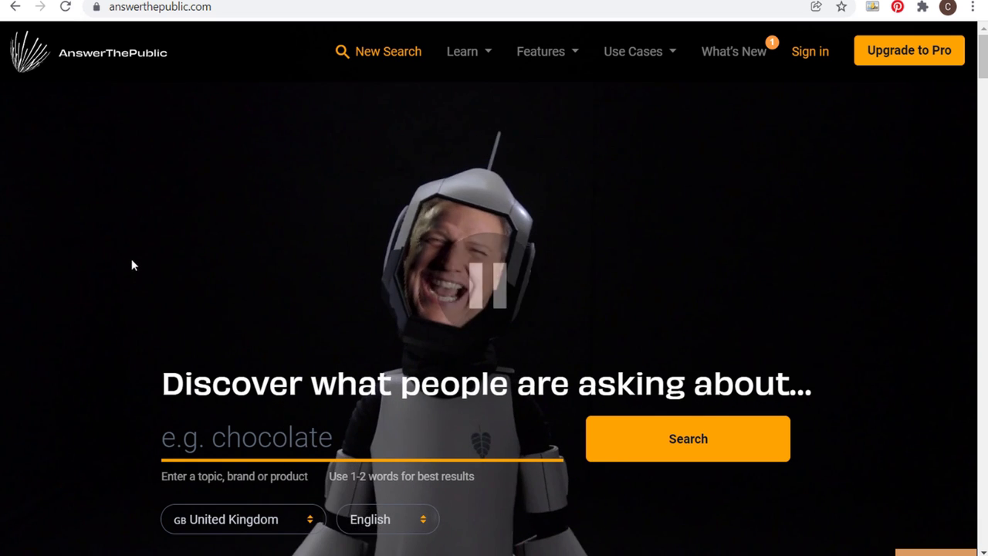
scroll(124, 293, "down", 2)
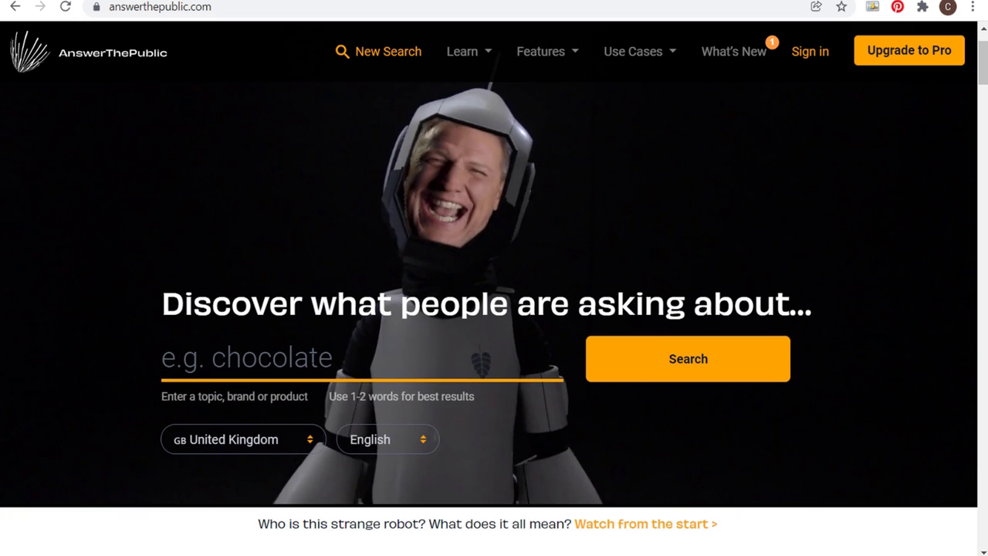
type("farmho")
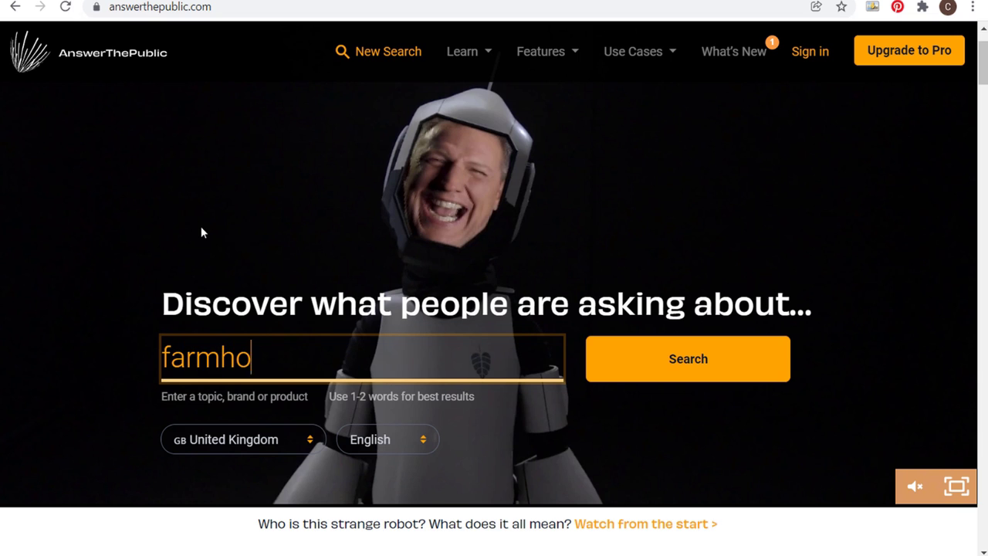
type("use porch")
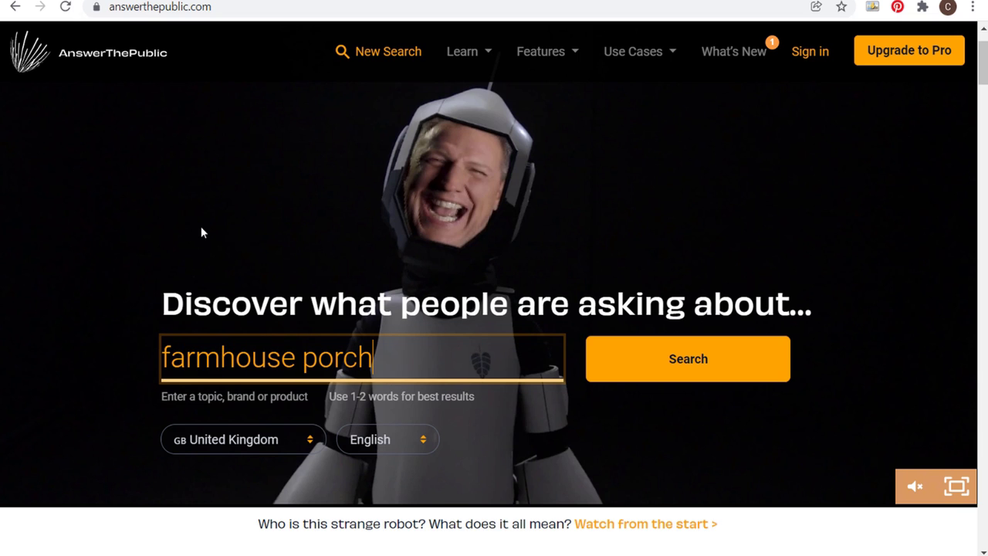
key("Return")
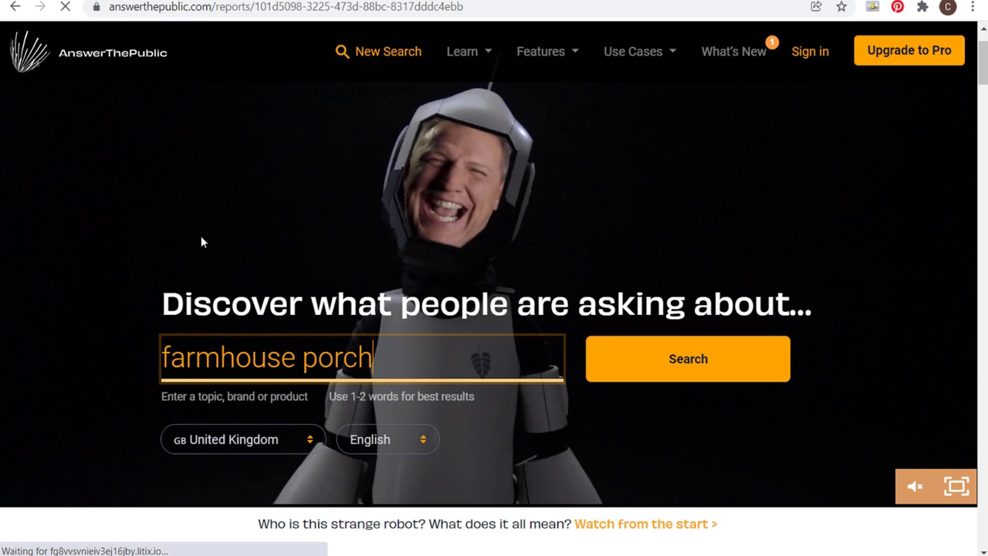
Examine the farmhouse porch questions in the AnswerThePublic report, first as a visualisation and as a data list.
scroll(116, 370, "down", 1)
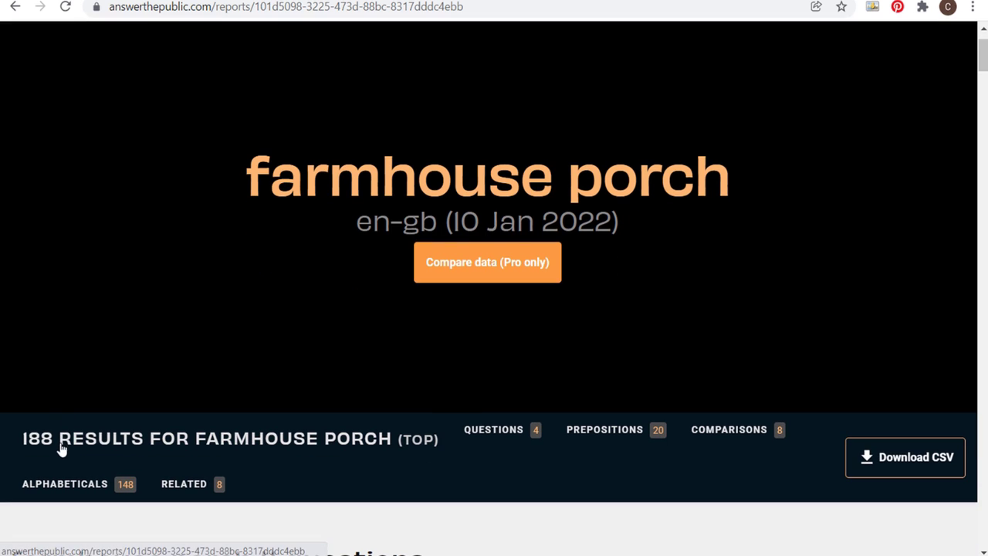
scroll(267, 158, "down", 2)
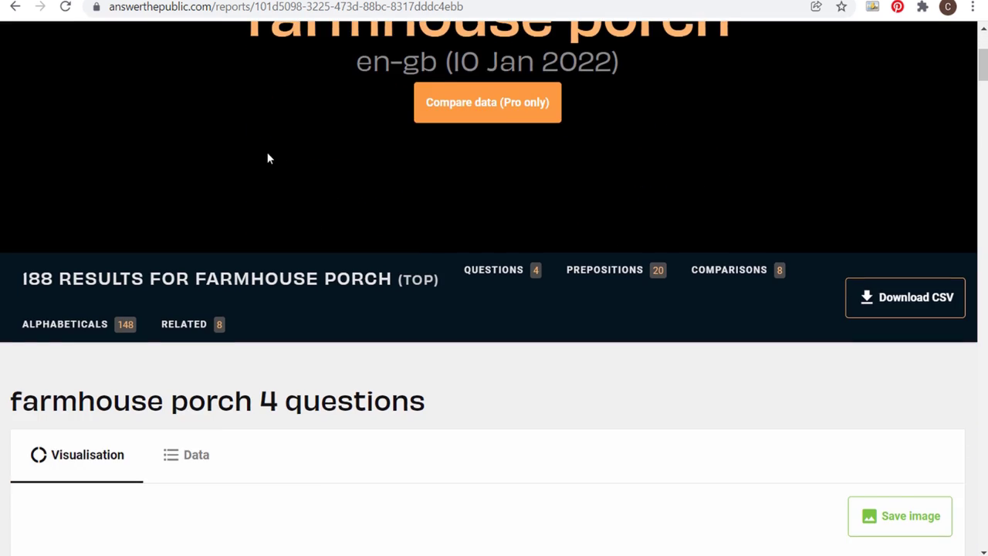
scroll(263, 160, "down", 2)
scroll(245, 150, "down", 2)
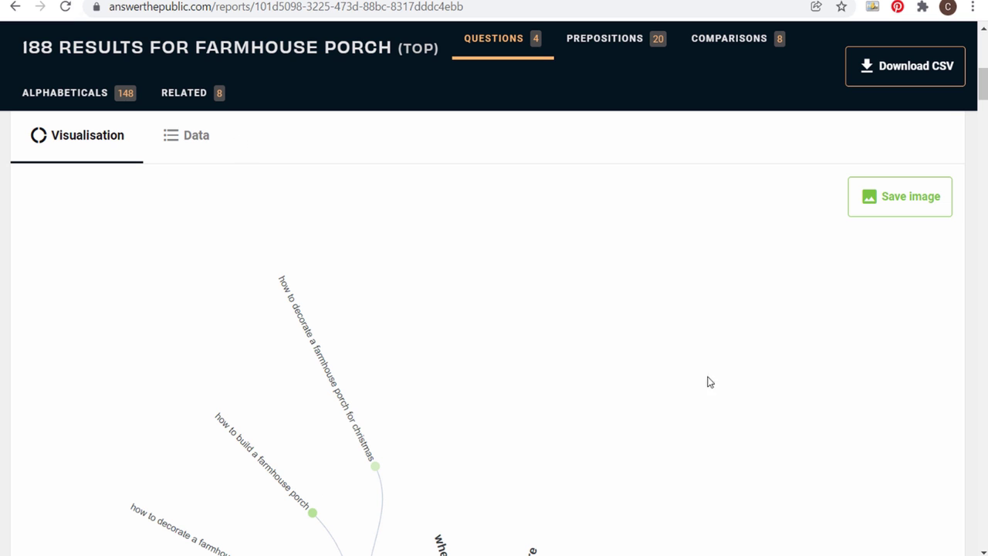
scroll(591, 295, "down", 5)
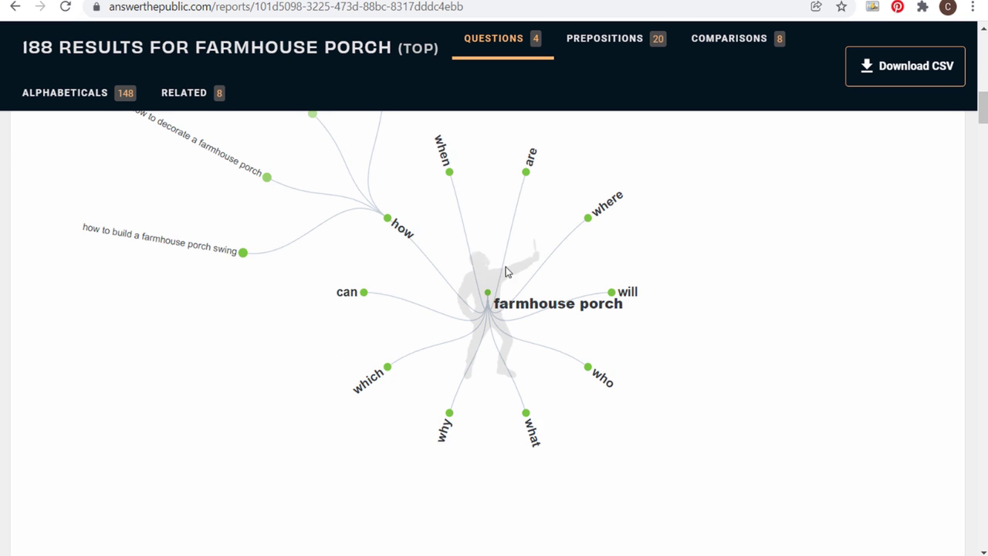
scroll(772, 309, "up", 5)
left_click(190, 218)
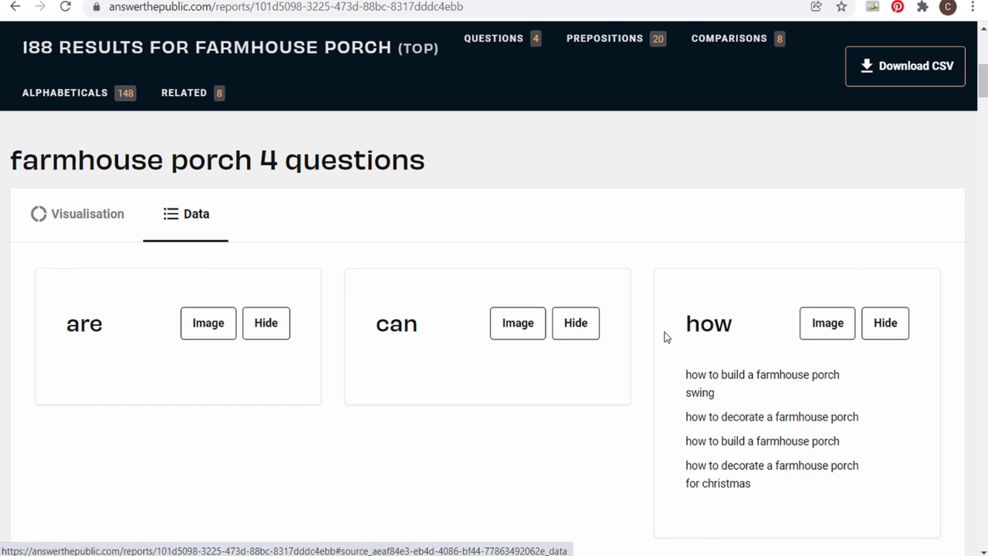
scroll(666, 335, "down", 1)
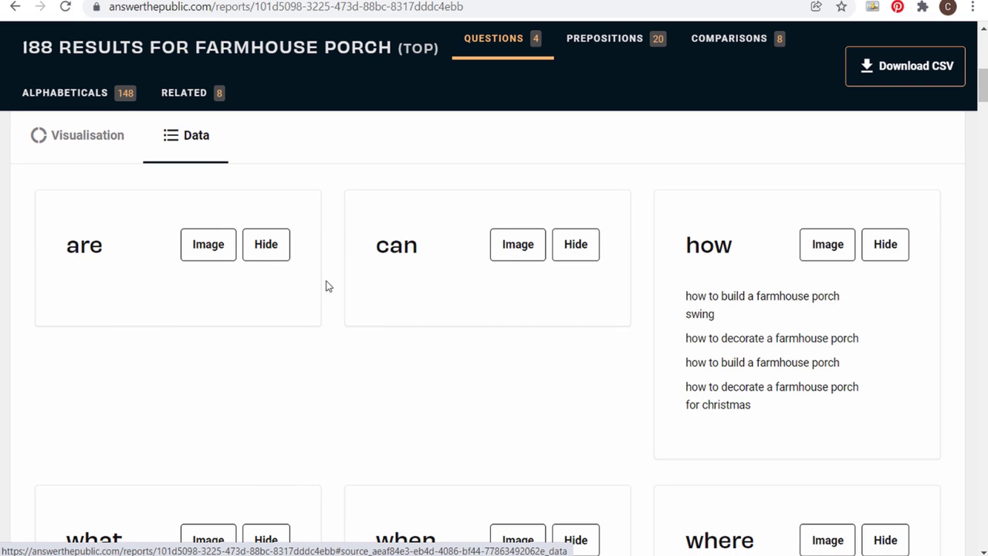
scroll(522, 273, "down", 5)
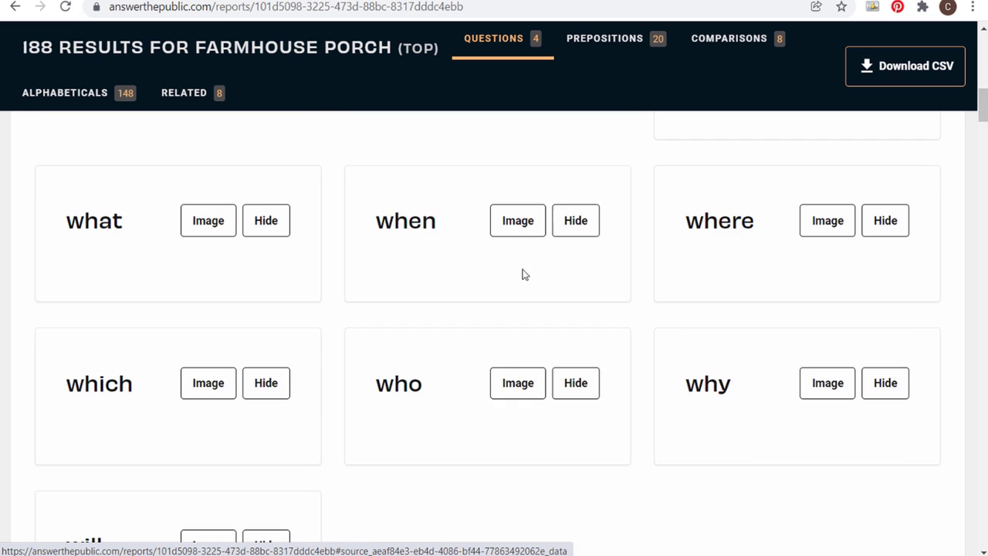
Show the report's prepositions section as a data list and examine its farmhouse porch phrases.
scroll(528, 269, "down", 7)
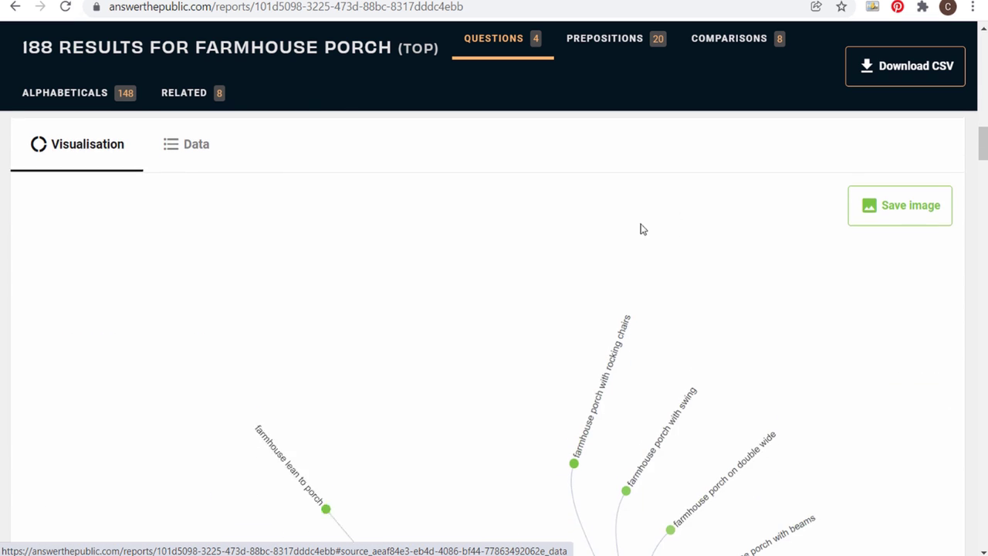
left_click(185, 128)
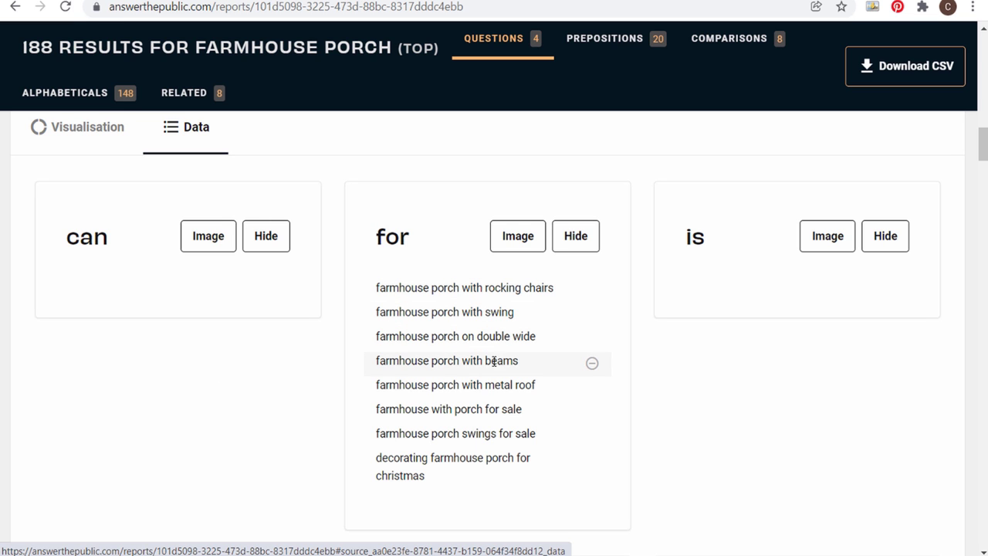
scroll(358, 362, "down", 7)
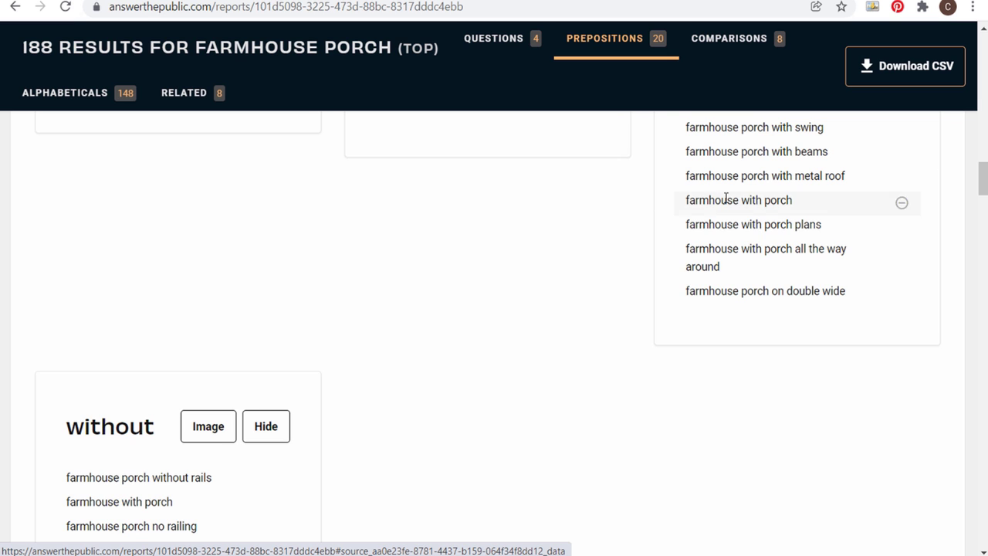
scroll(544, 241, "down", 4)
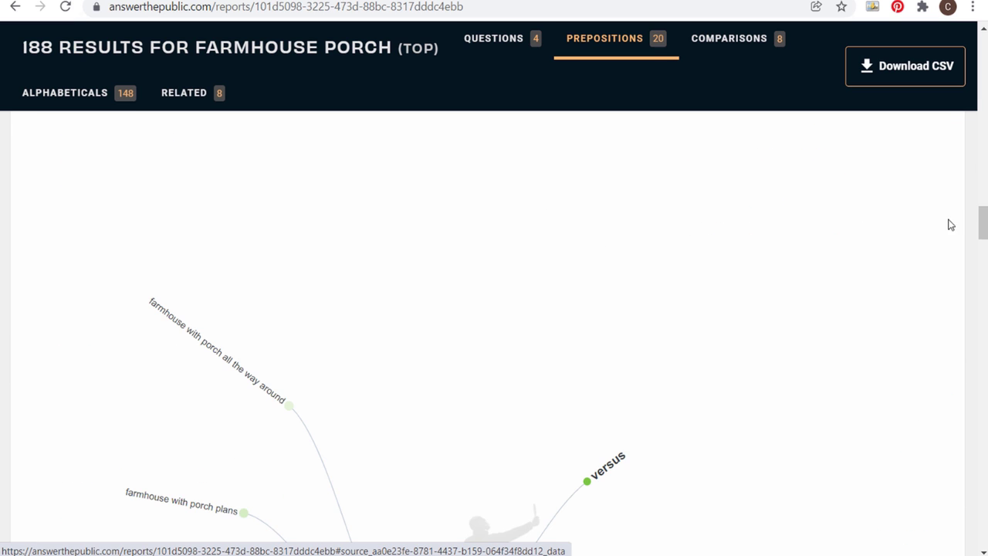
Examine the alphabetical farmhouse porch keyword lists, and show the related keywords as a data list.
left_click_drag(984, 228, 985, 285)
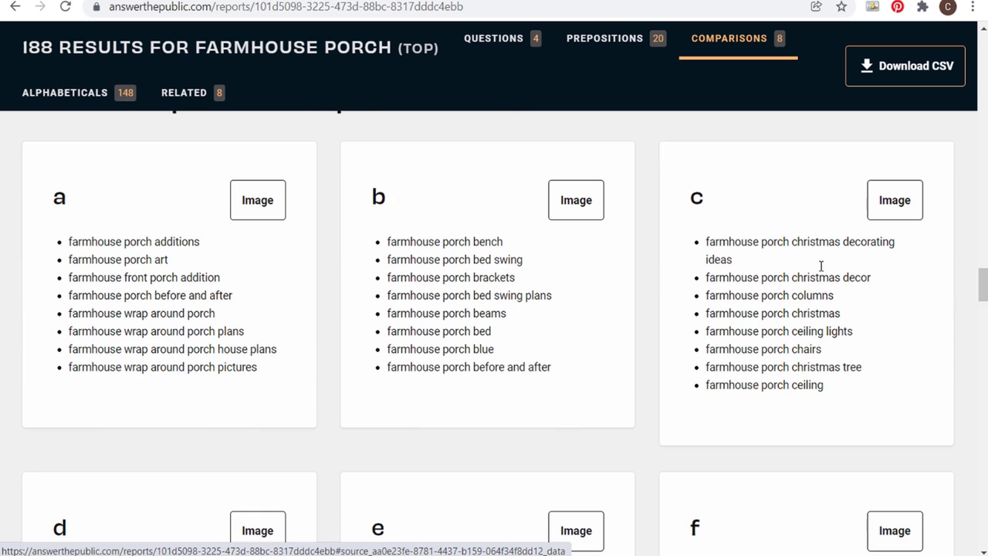
scroll(438, 243, "down", 10)
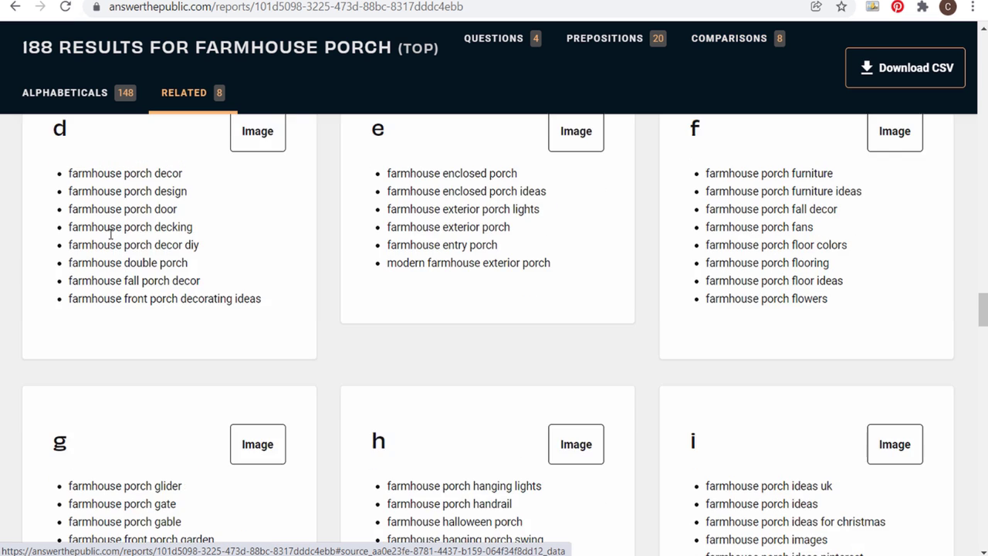
scroll(512, 231, "down", 15)
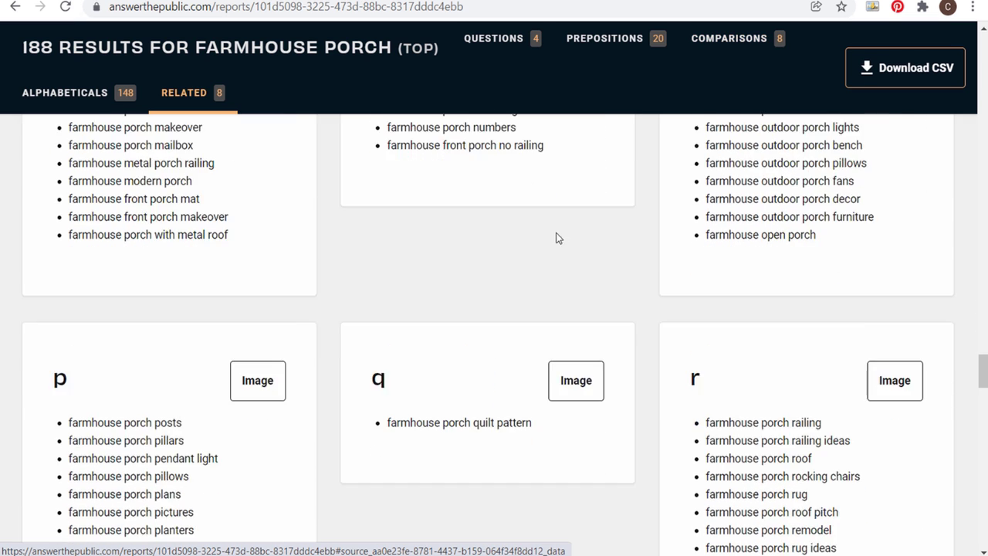
scroll(754, 308, "down", 5)
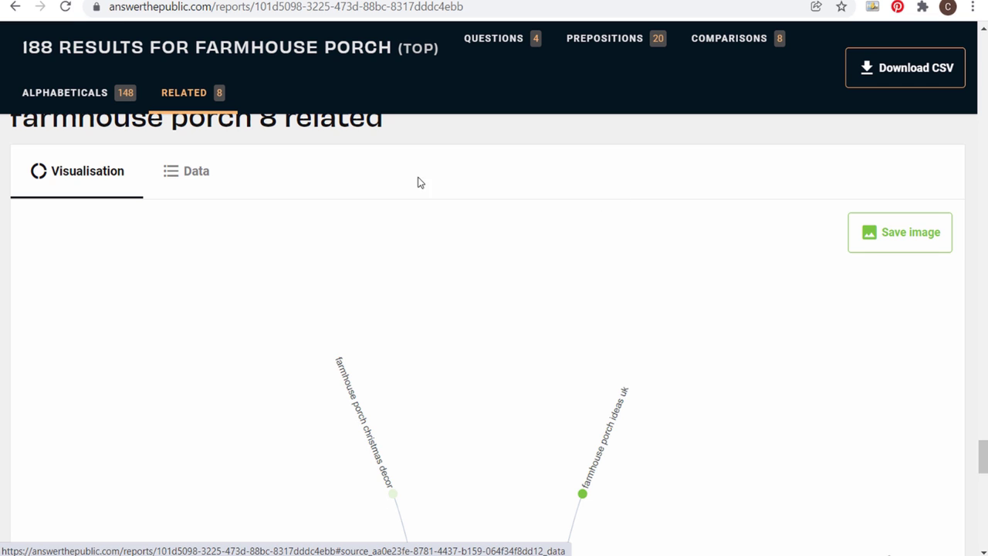
left_click(198, 176)
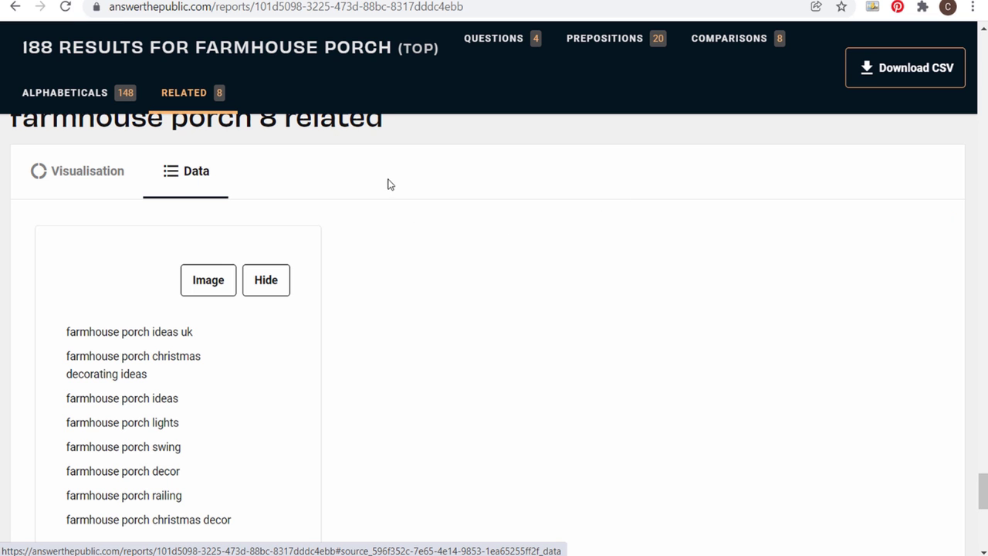
scroll(633, 276, "down", 2)
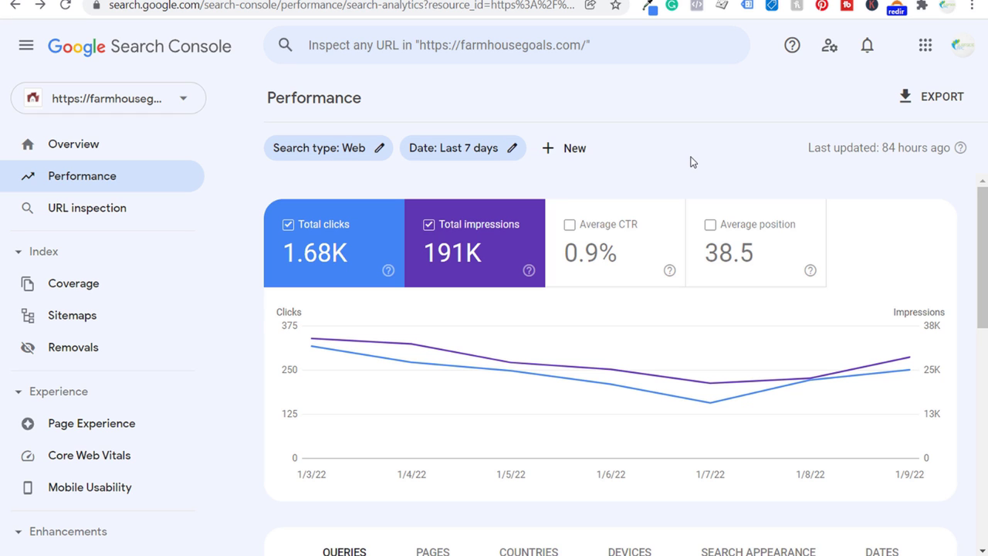
Examine the top queries by impressions in the Google Search Console performance report for the farmhouse site.
scroll(469, 414, "down", 3)
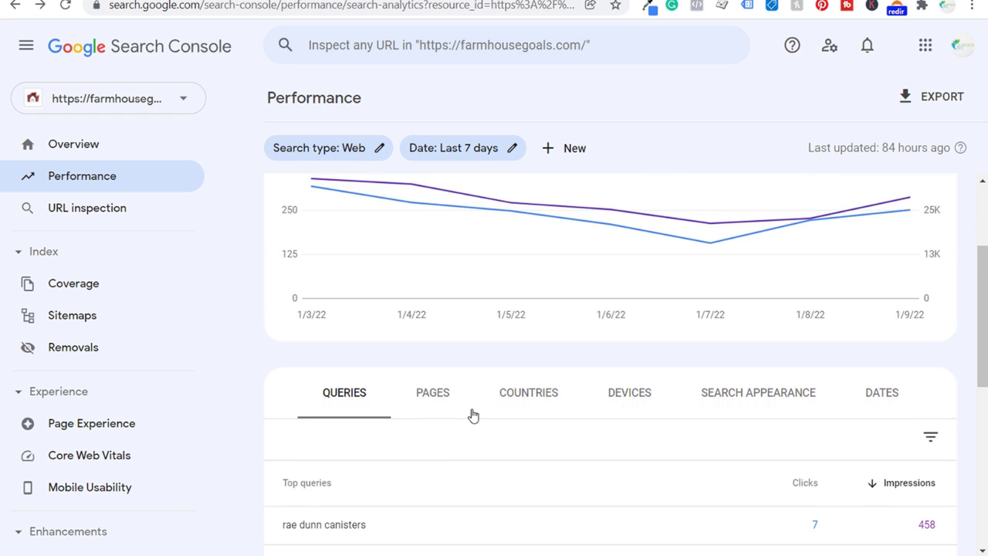
scroll(584, 417, "down", 1)
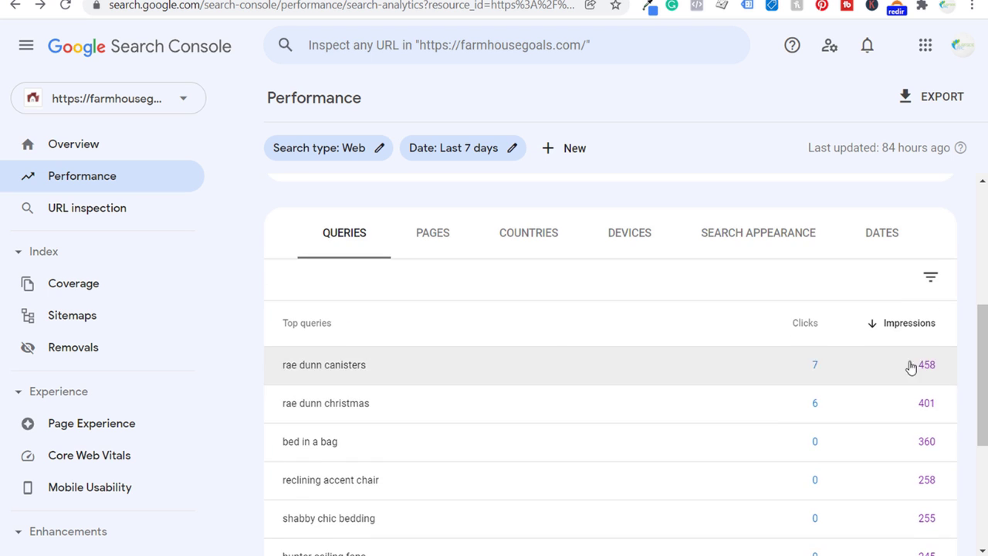
scroll(729, 388, "down", 2)
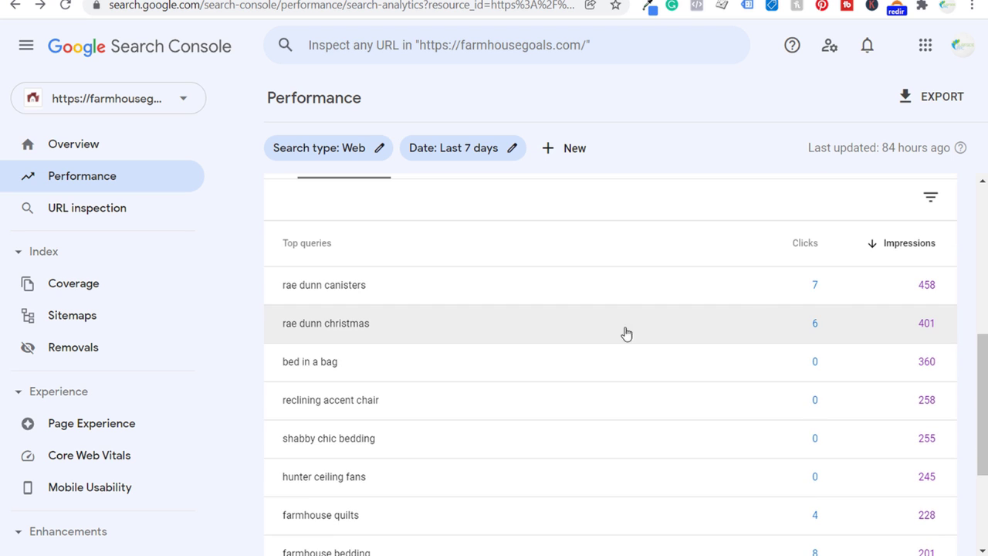
Set the top queries table to 500 rows per page and examine the longer query list.
scroll(526, 286, "down", 2)
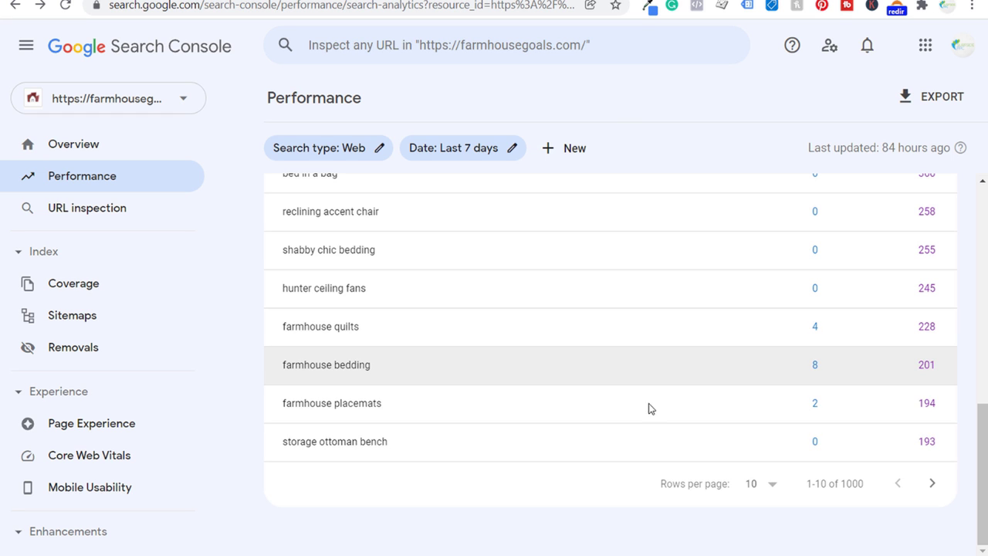
left_click(763, 485)
left_click(755, 533)
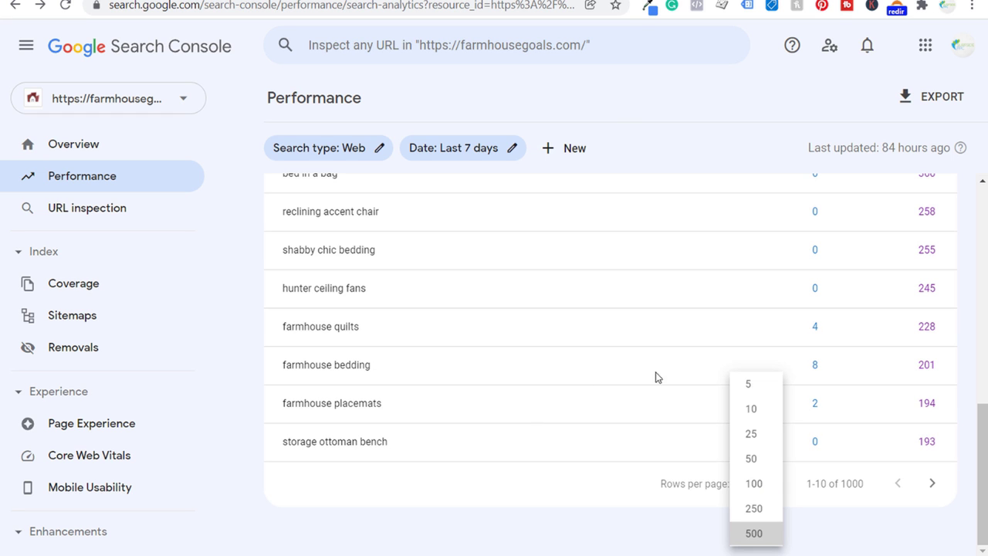
scroll(695, 363, "down", 3)
scroll(675, 353, "down", 9)
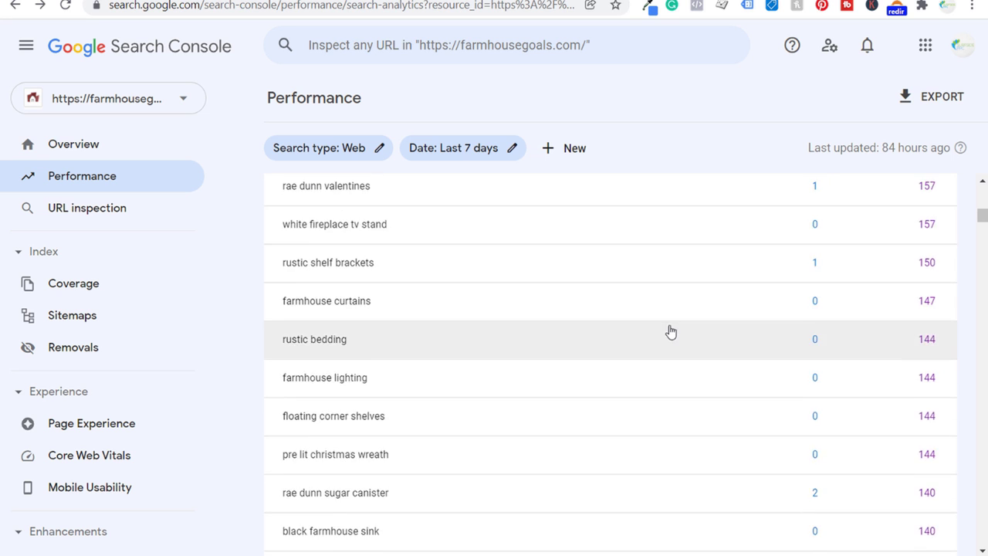
Sort the top queries table by clicks in descending order and examine the queries that bring the most clicks.
scroll(672, 329, "down", 6)
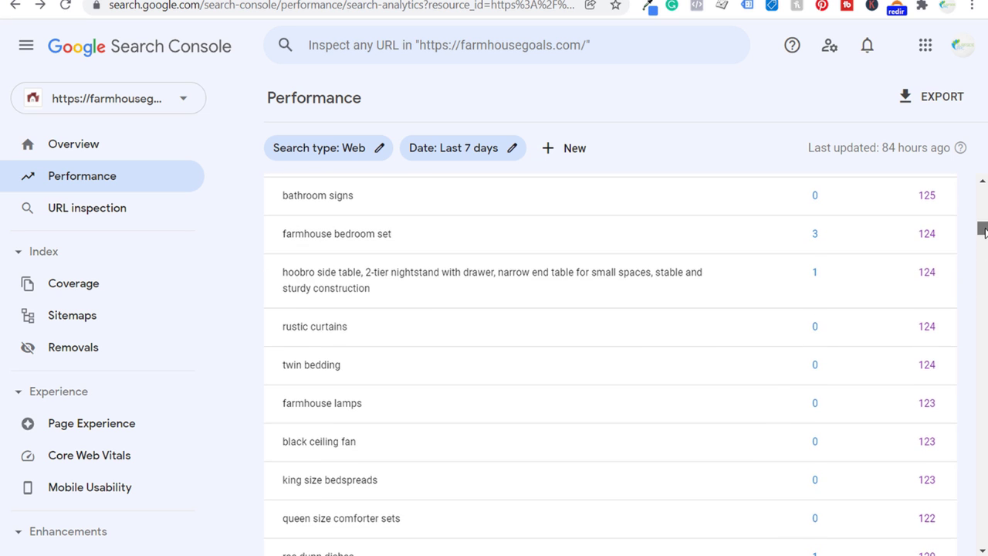
left_click_drag(981, 227, 982, 189)
scroll(957, 459, "down", 3)
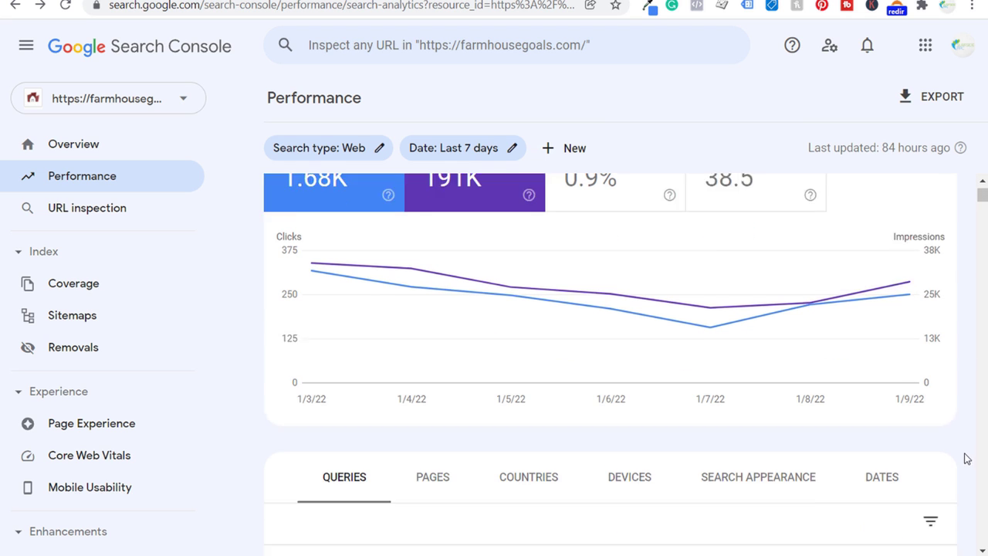
left_click(814, 403)
scroll(655, 360, "down", 2)
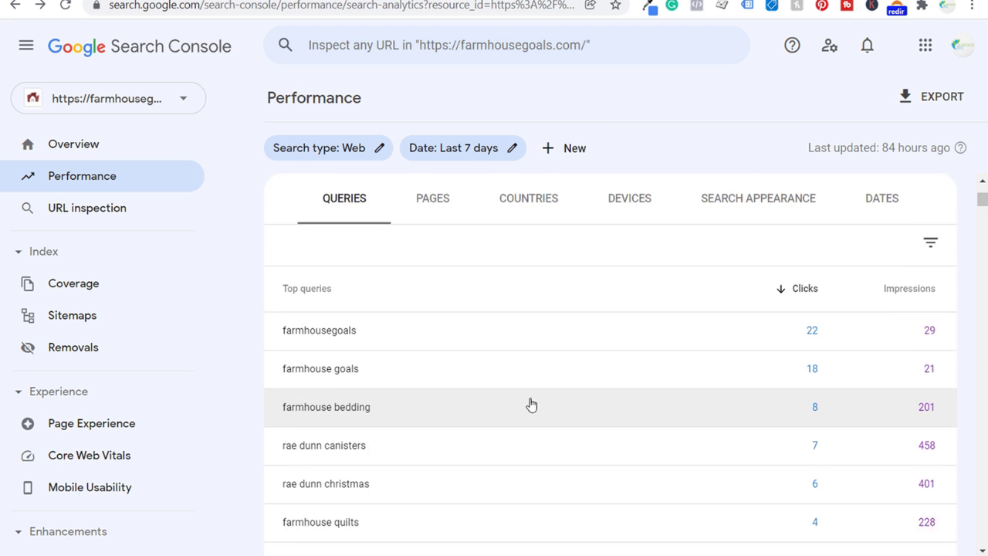
scroll(545, 320, "down", 5)
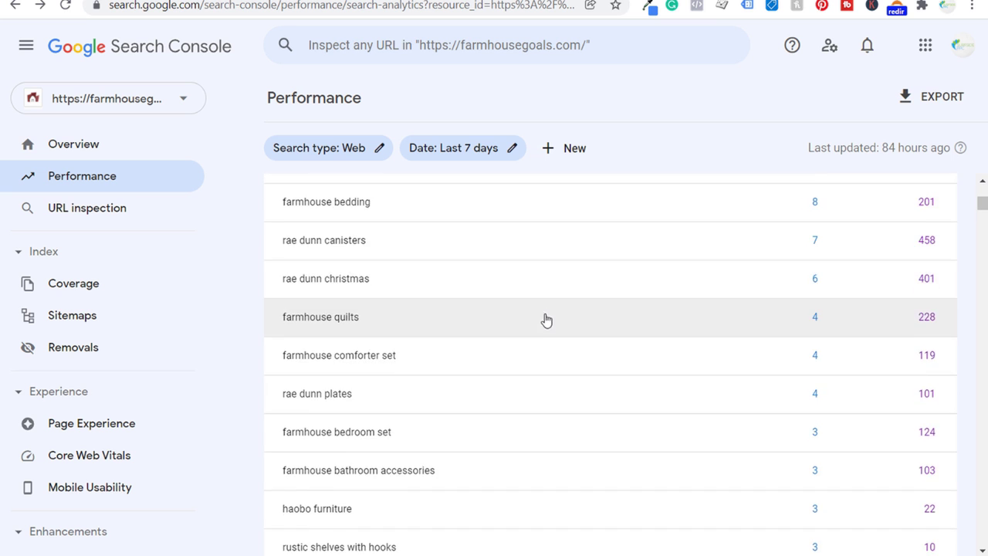
scroll(665, 301, "down", 20)
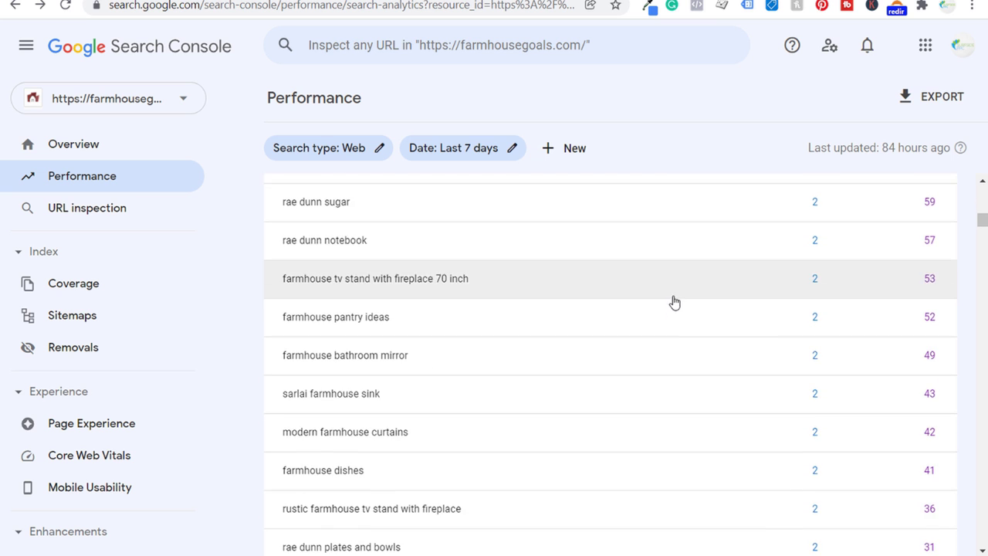
scroll(666, 300, "down", 1)
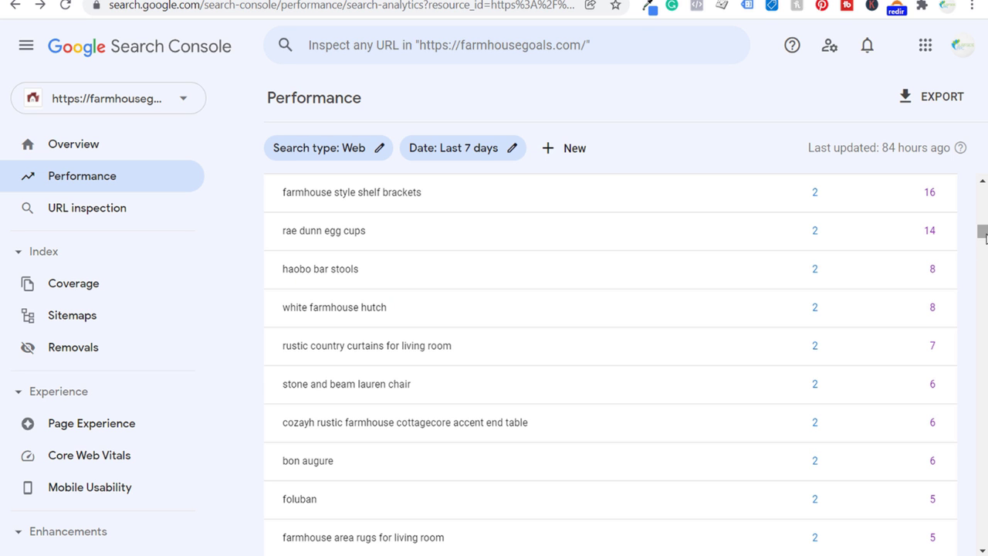
left_click_drag(983, 232, 984, 197)
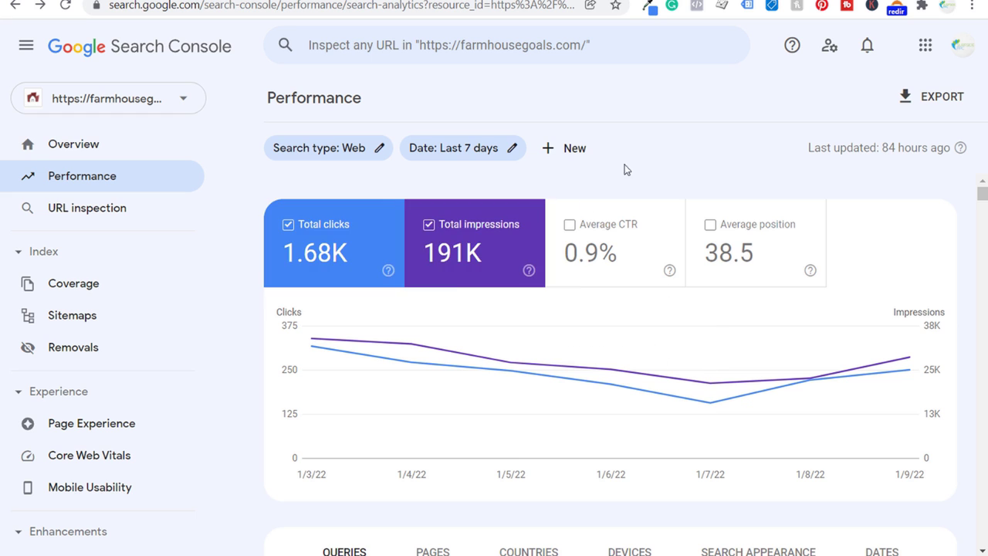
List the site's top pages and filter the performance report to the /product-category/farmhouse-bedding/ page.
scroll(542, 523, "down", 3)
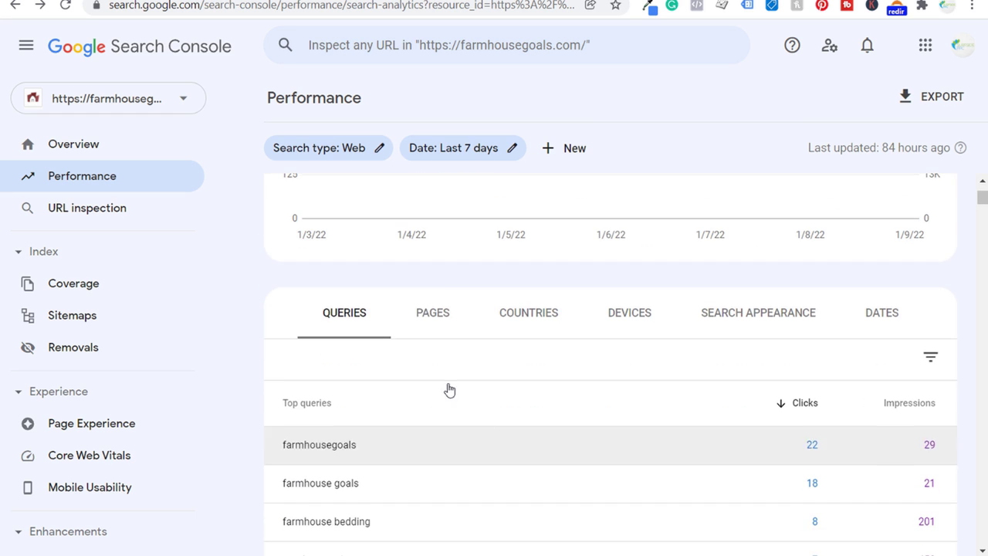
left_click(425, 314)
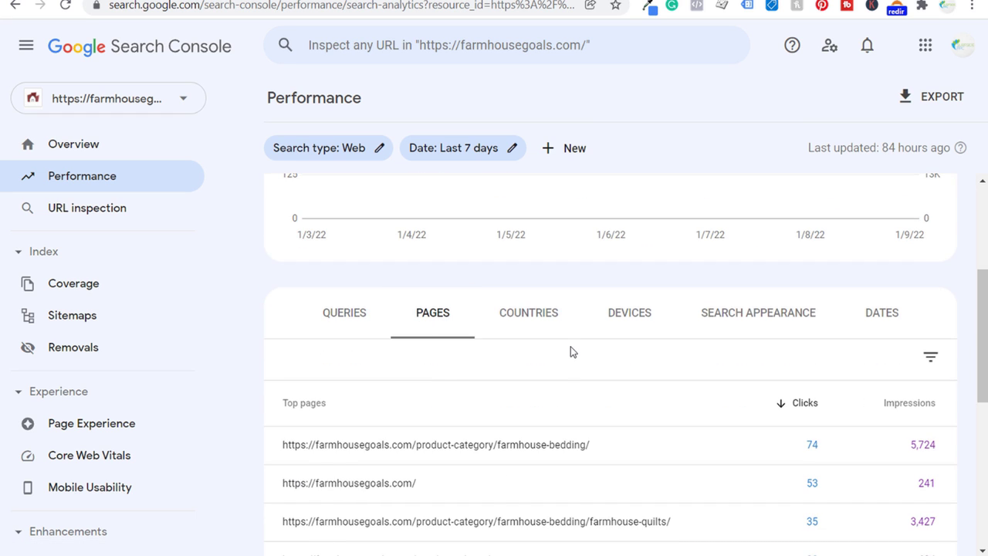
mouse_move(494, 451)
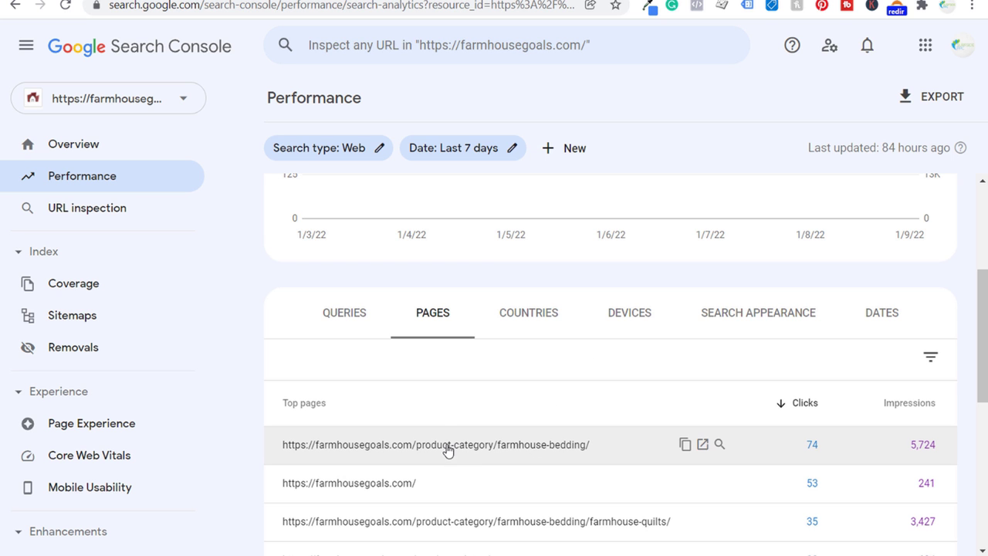
left_click(472, 447)
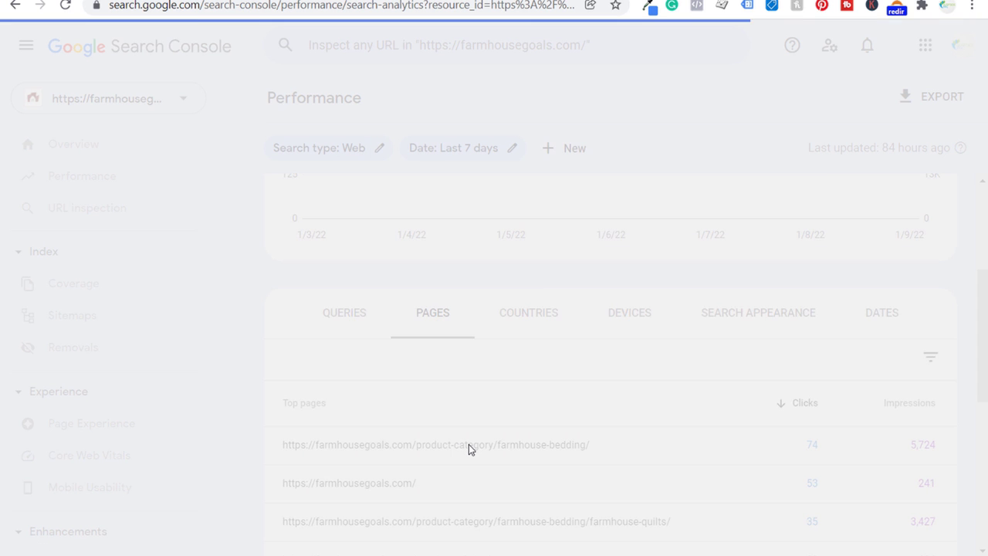
scroll(529, 526, "down", 3)
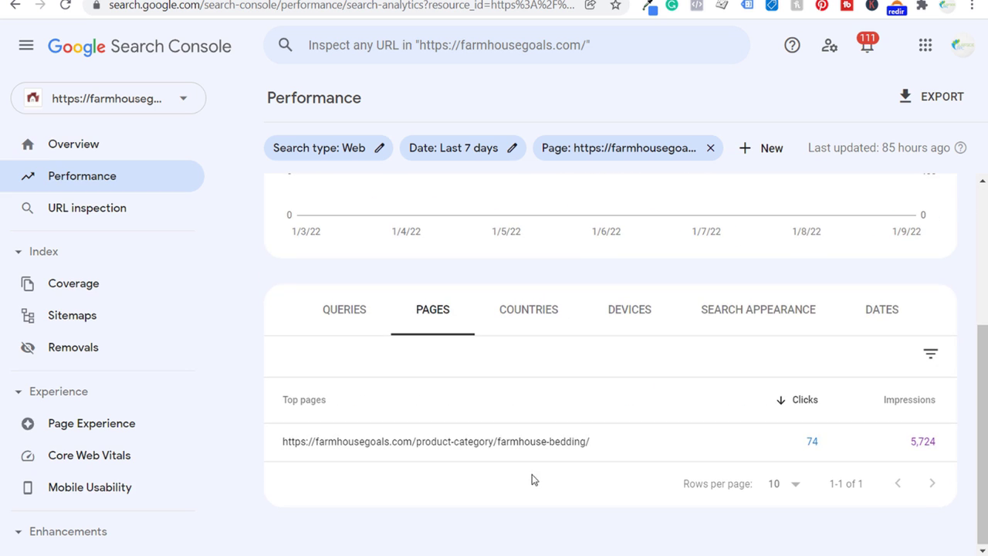
Show the queries for the farmhouse-bedding page and examine its top search terms.
left_click(336, 328)
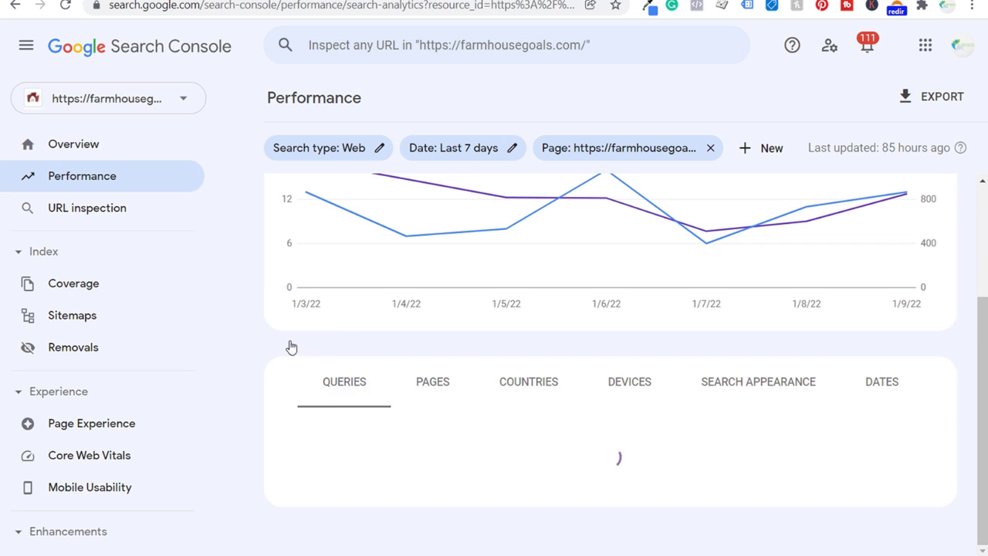
scroll(306, 367, "down", 2)
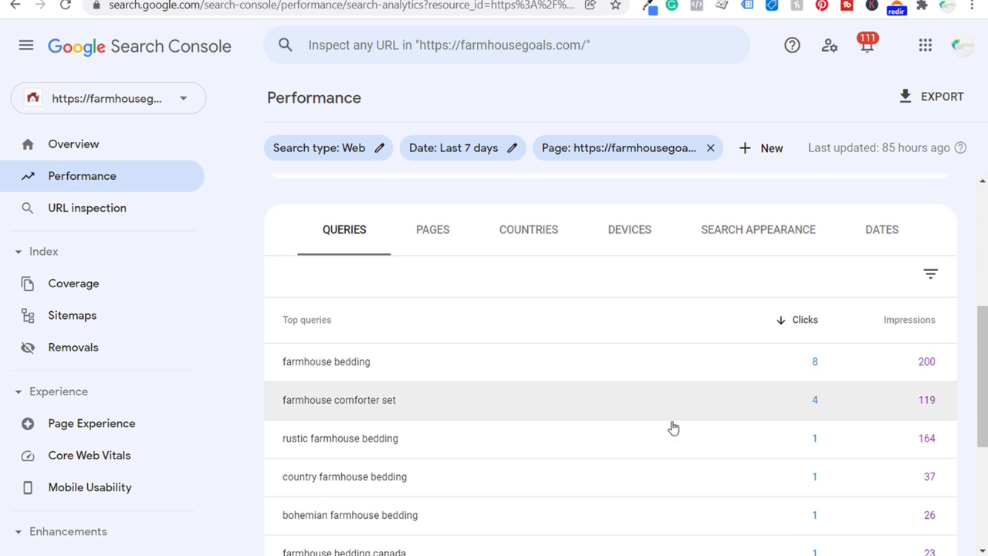
scroll(672, 428, "down", 2)
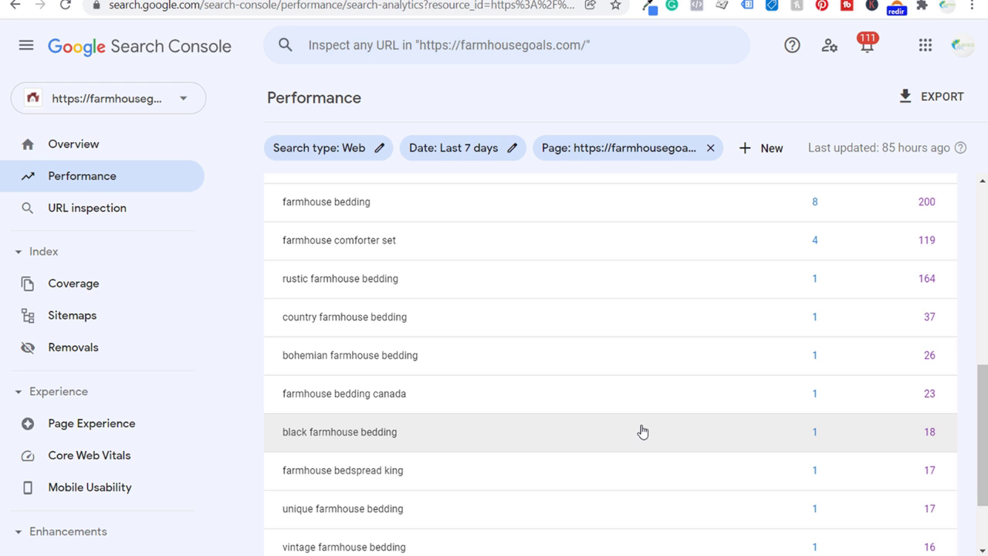
scroll(654, 404, "up", 1)
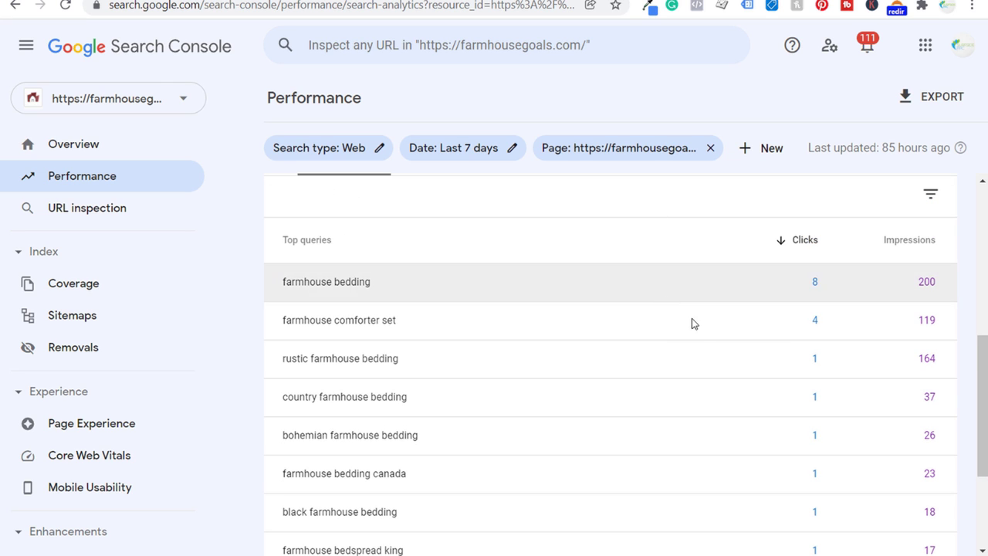
scroll(702, 340, "up", 1)
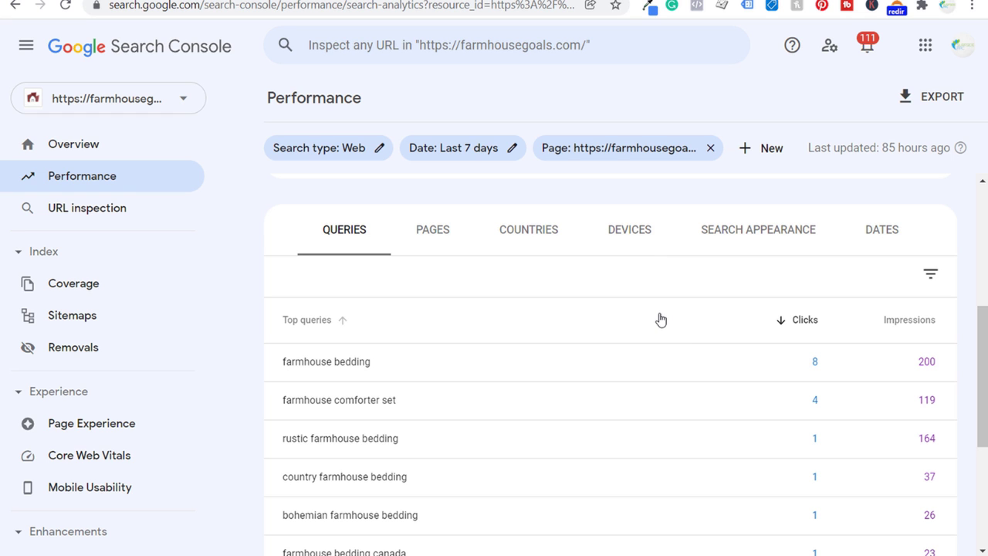
scroll(643, 282, "up", 4)
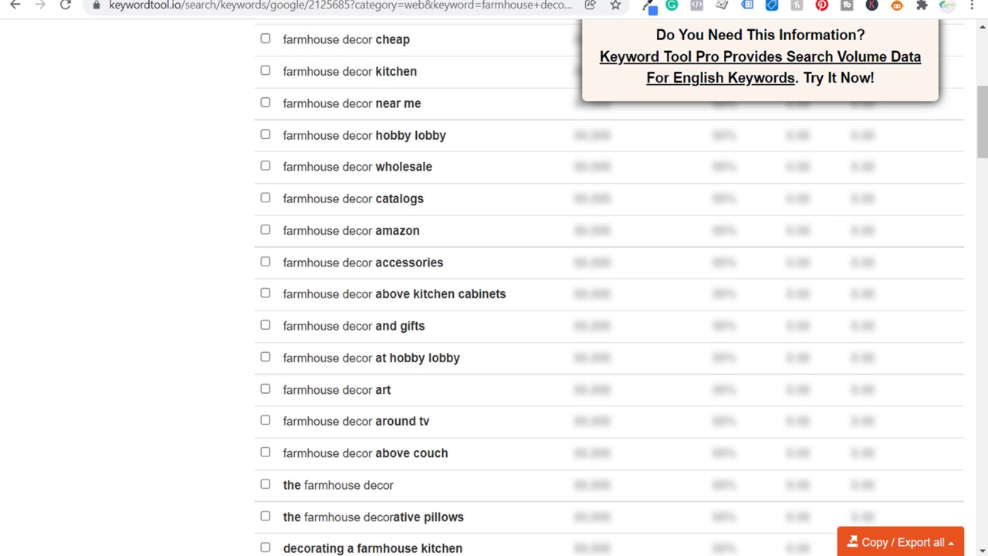
Examine the Google keyword suggestions for "farmhouse decor" in Keyword Tool.
scroll(154, 143, "up", 5)
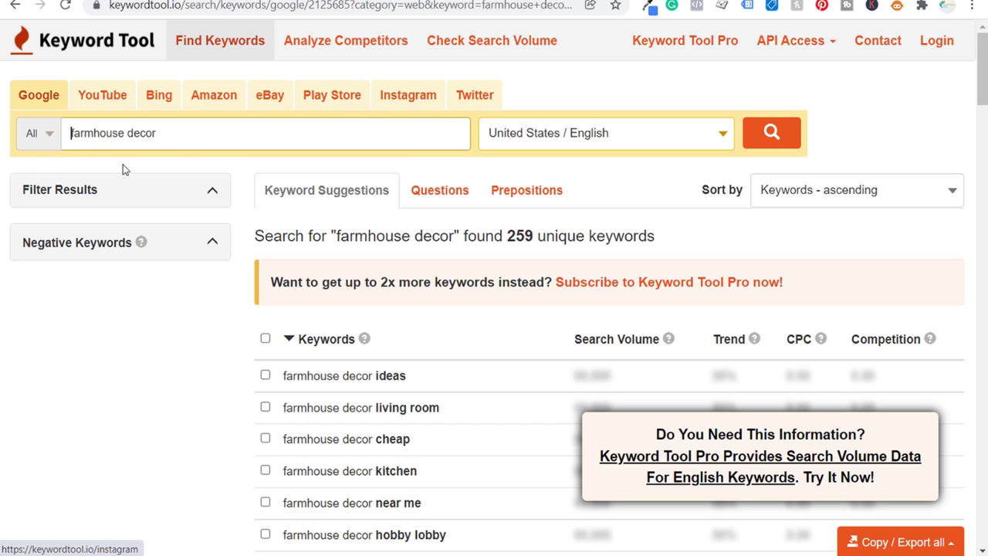
scroll(343, 407, "down", 1)
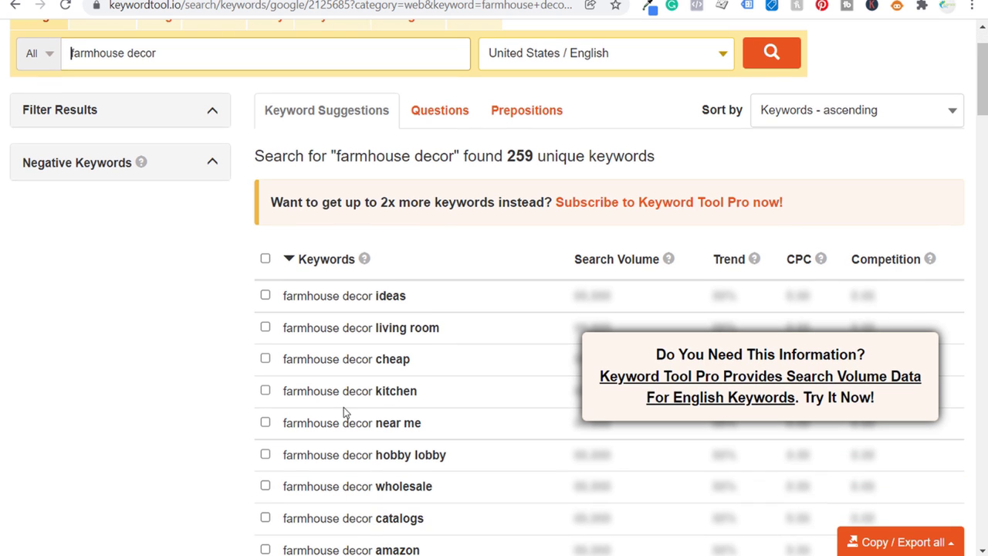
scroll(461, 363, "down", 1)
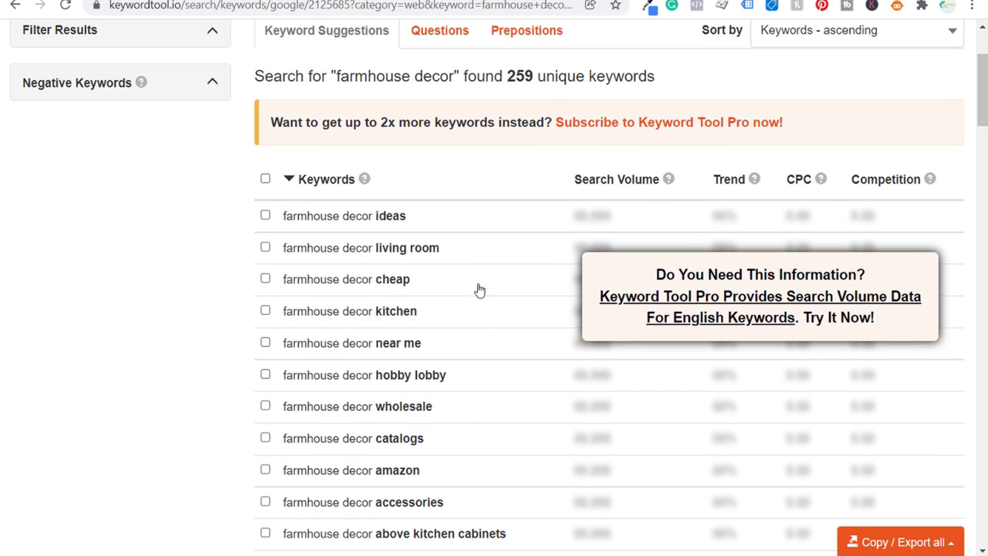
scroll(486, 340, "down", 2)
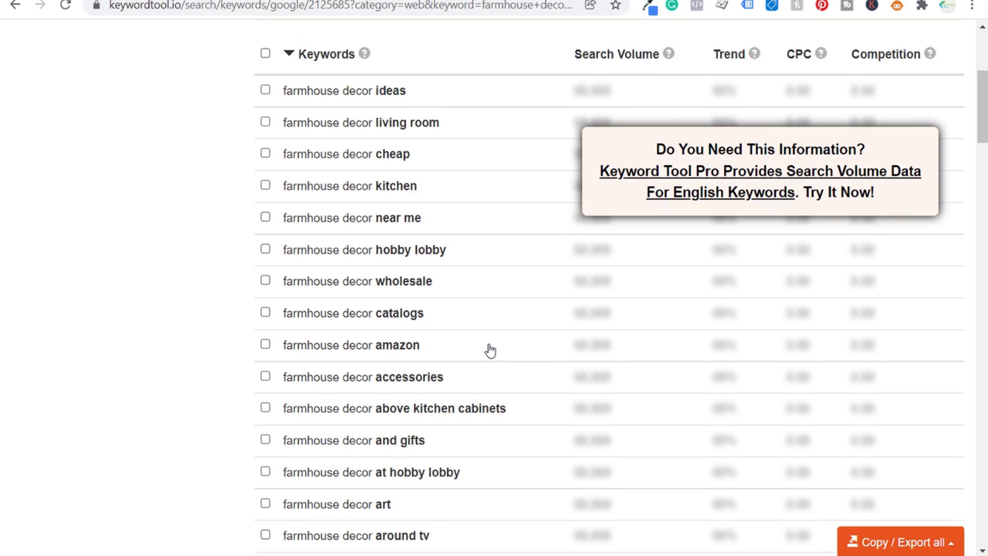
scroll(470, 316, "down", 1)
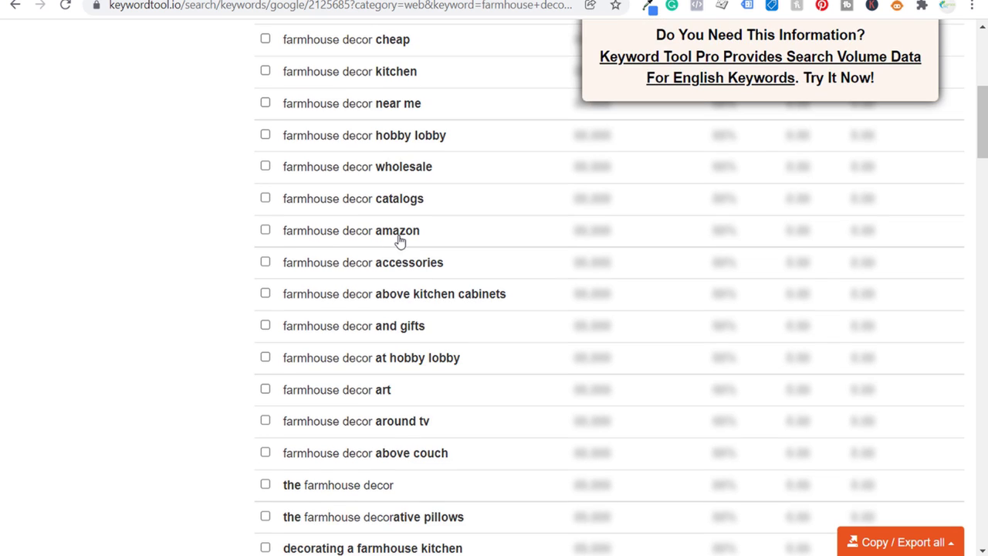
scroll(397, 238, "down", 2)
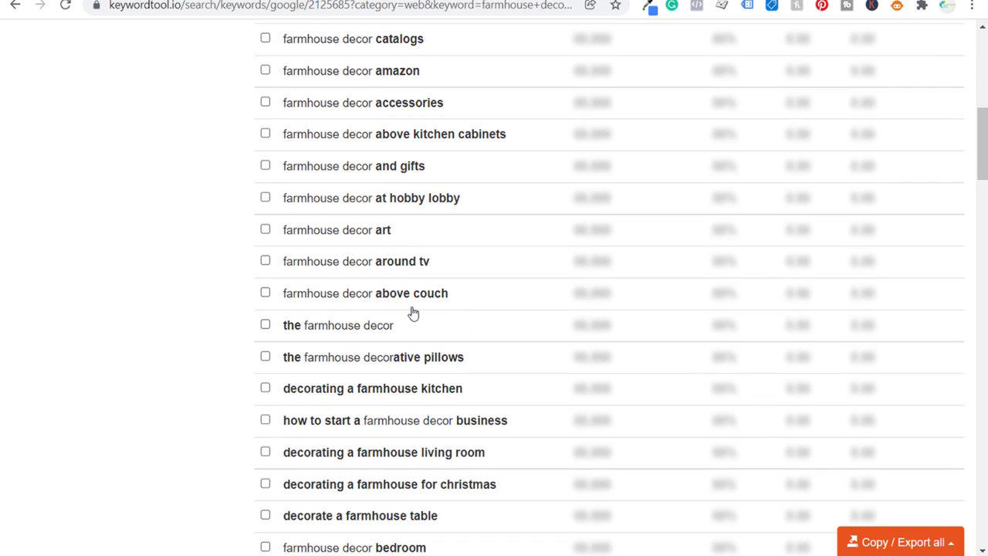
scroll(413, 313, "down", 6)
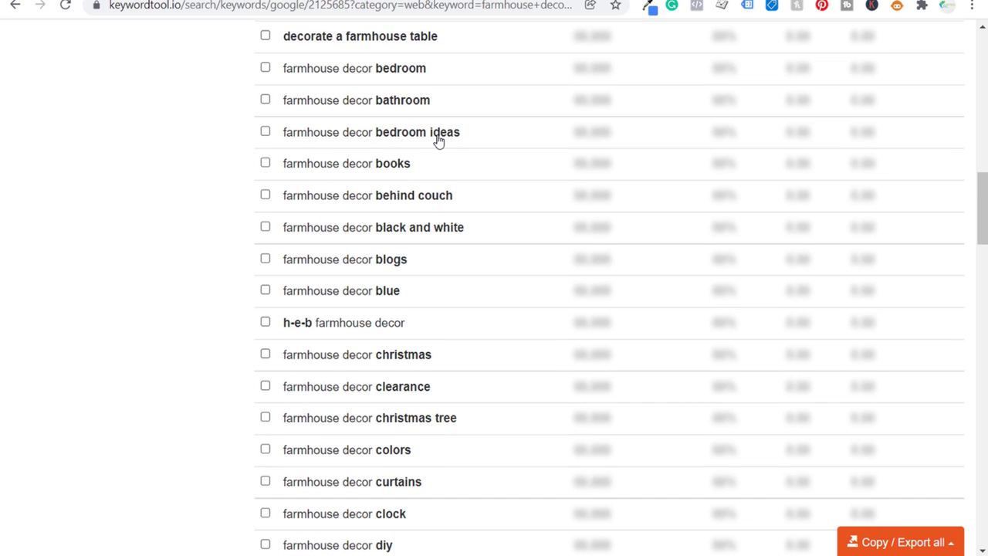
scroll(509, 294, "up", 11)
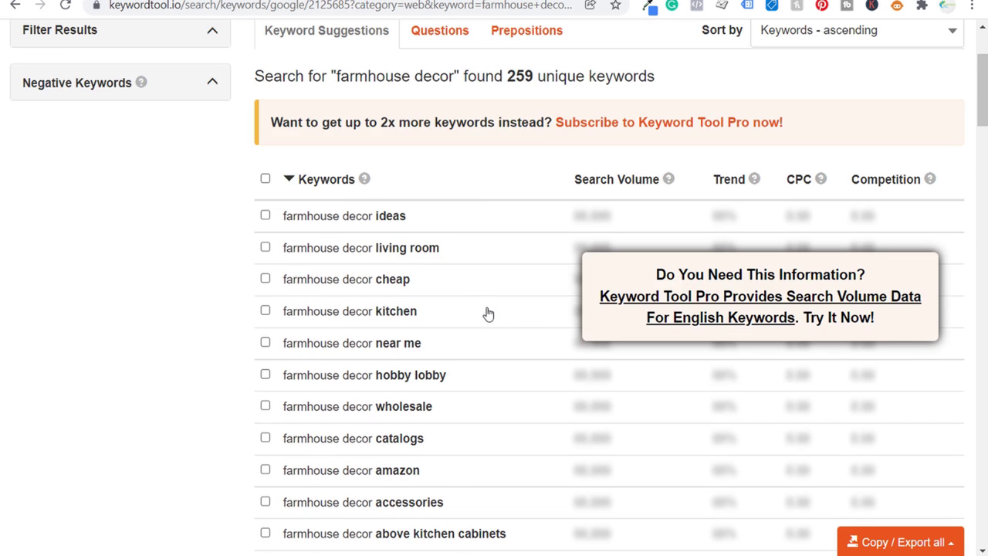
scroll(487, 313, "up", 2)
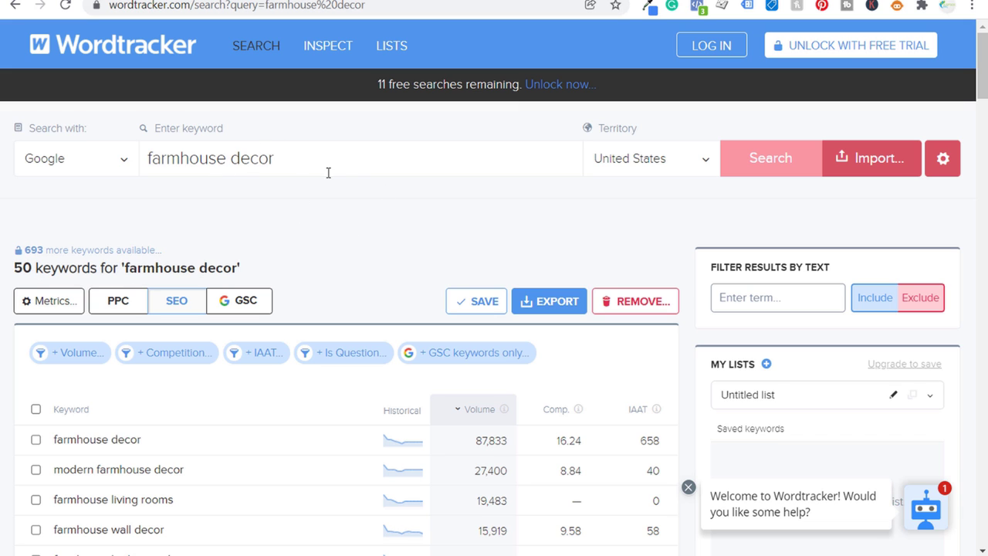
Examine the "farmhouse decor" keywords with their volume and competition figures in Wordtracker.
scroll(337, 393, "down", 3)
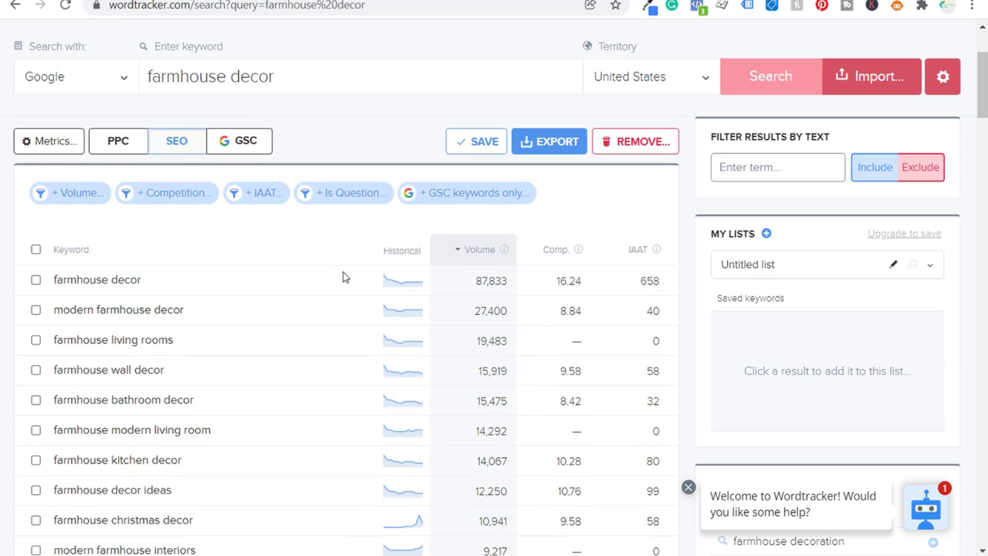
scroll(295, 78, "up", 1)
scroll(267, 394, "down", 2)
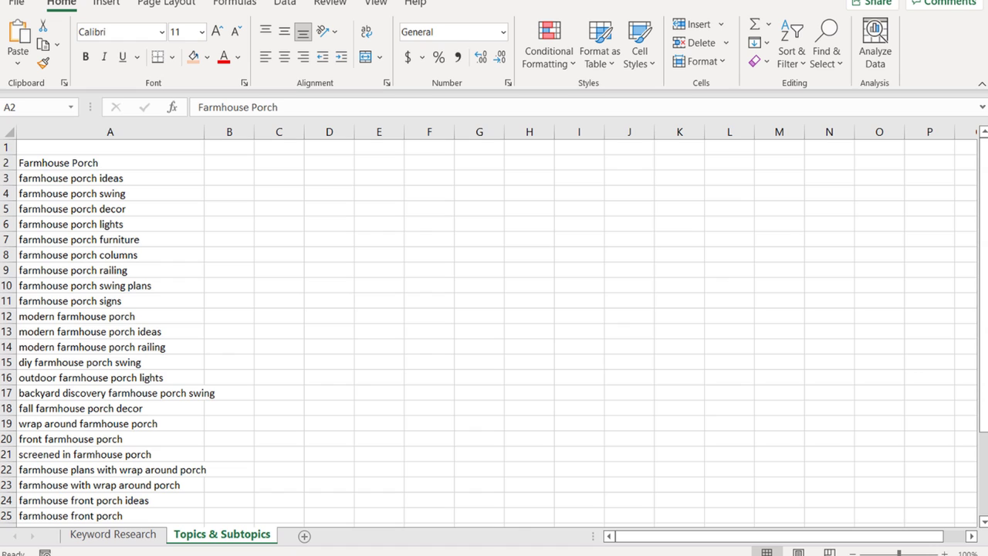
Examine the keywords and search volumes in the Excel workbook's Keyword Research sheet, and return to the Wordtracker results.
left_click(112, 534)
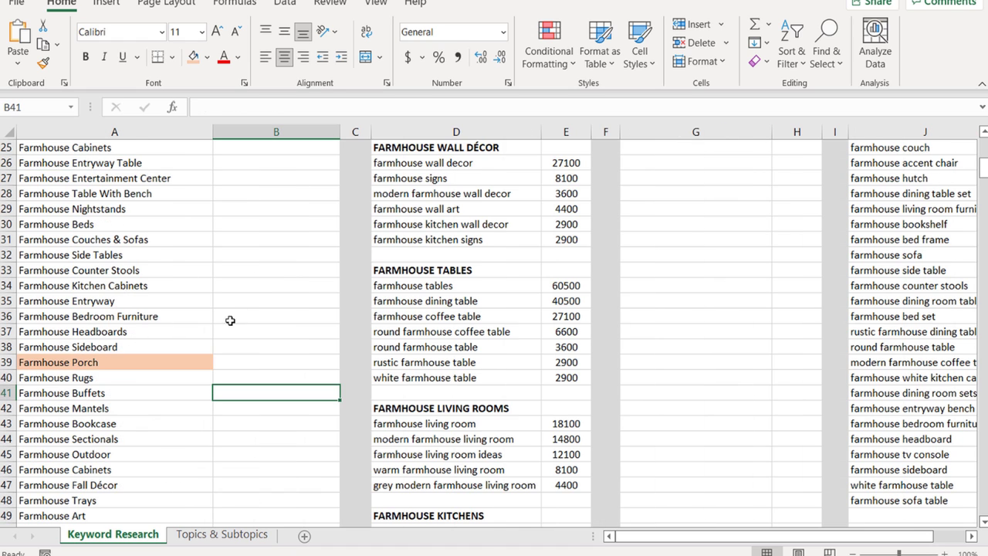
scroll(229, 319, "down", 20)
scroll(112, 286, "down", 10)
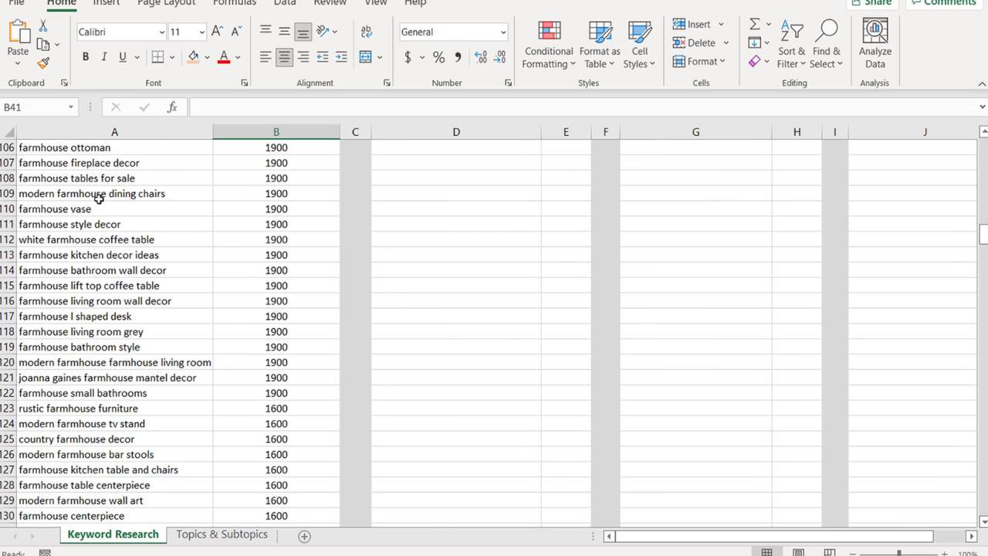
scroll(100, 224, "up", 12)
scroll(266, 213, "up", 4)
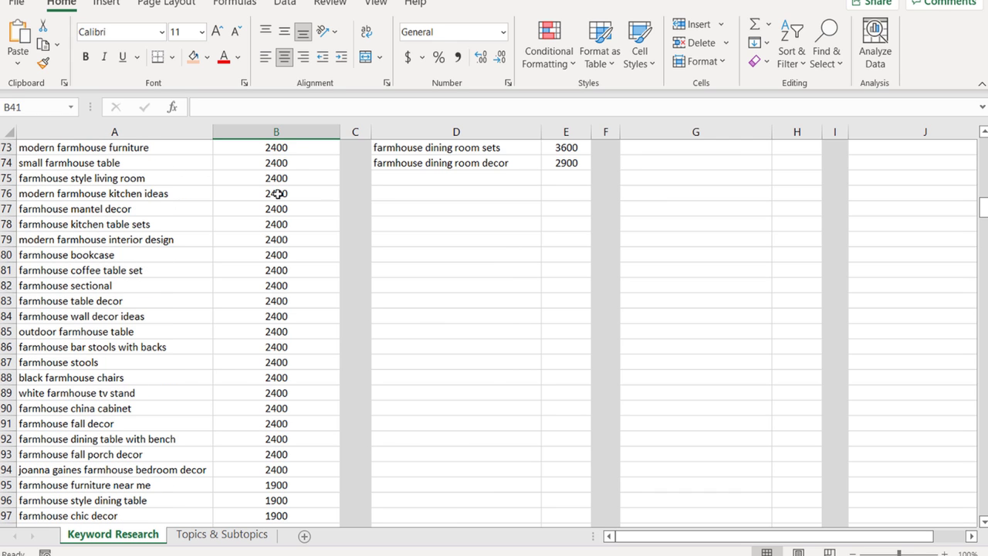
scroll(292, 235, "up", 1)
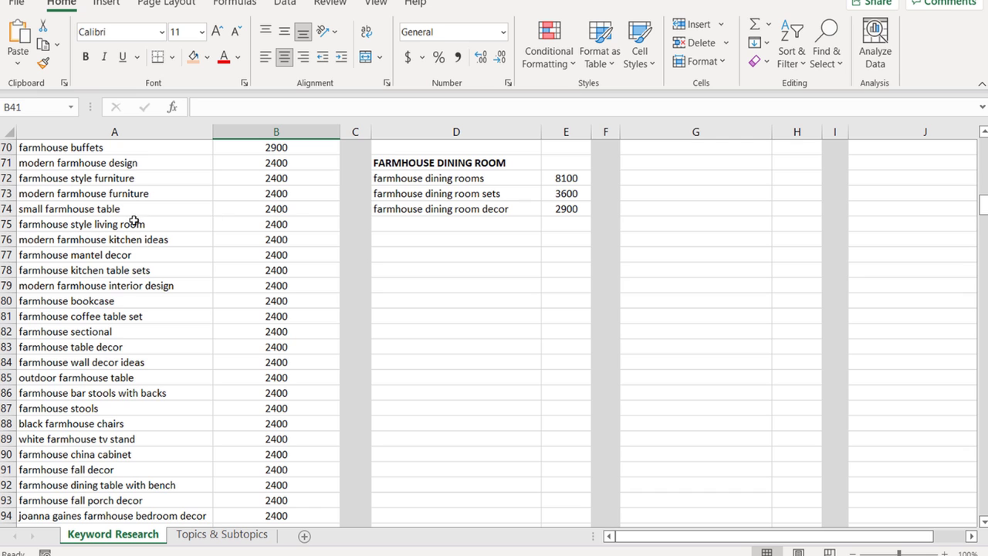
scroll(255, 278, "down", 10)
scroll(255, 278, "down", 20)
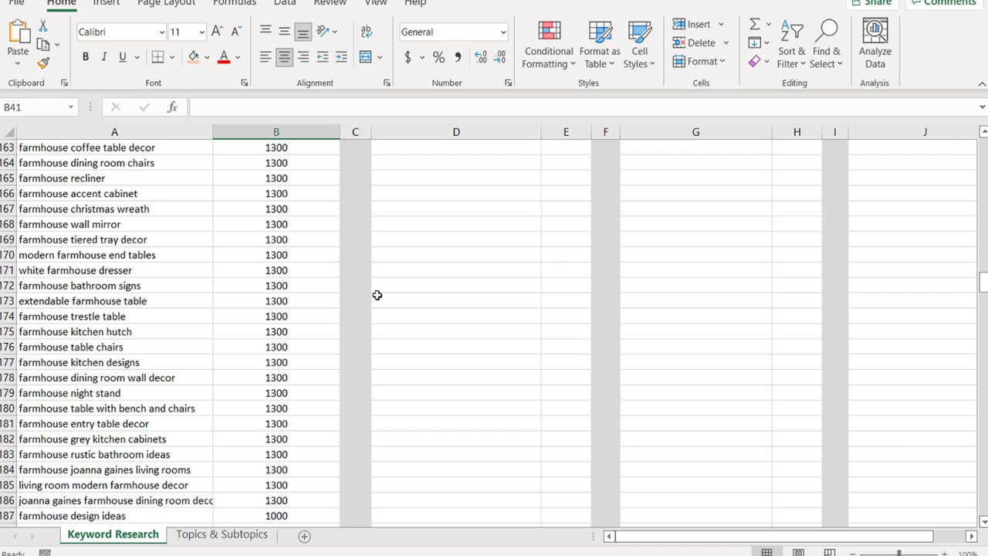
key("alt+Tab")
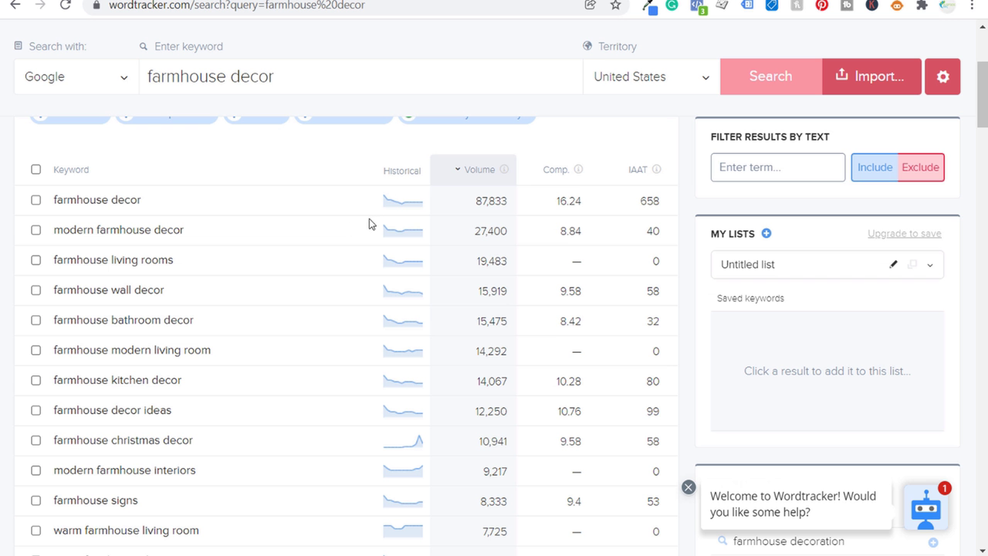
Switch to Seobility and examine the similar keywords for "farmhouse decor" with their search volume, competition and CPC.
scroll(266, 181, "up", 3)
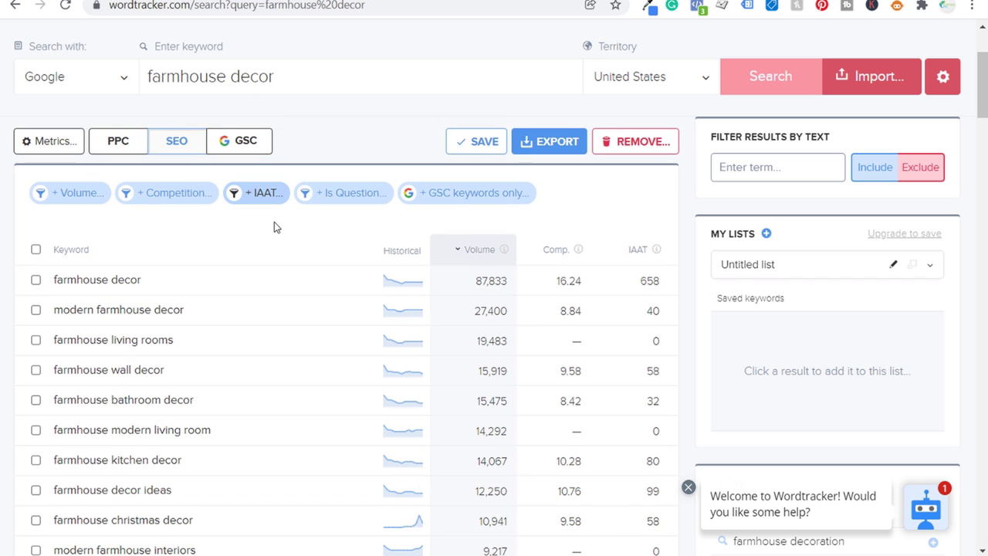
key("ctrl+Tab")
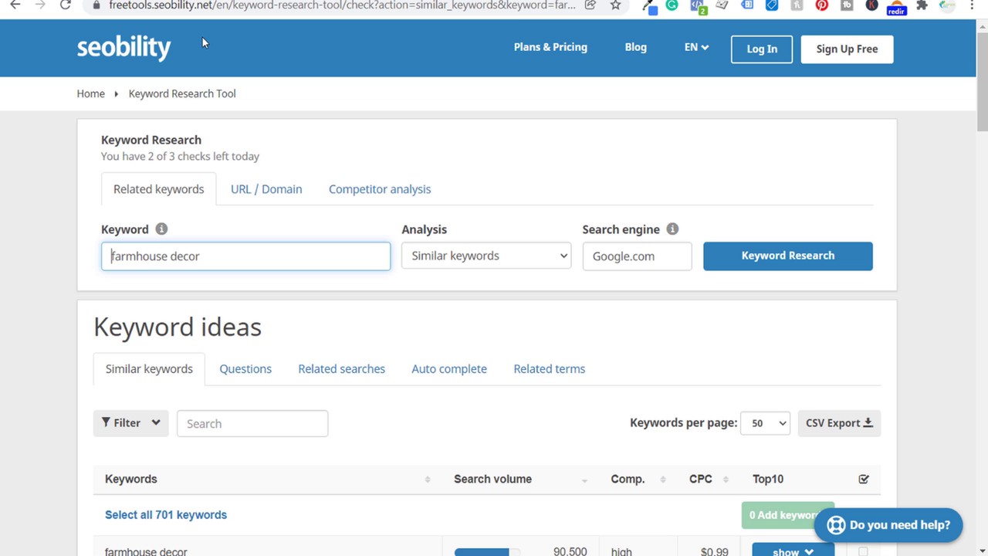
left_click_drag(121, 161, 311, 156)
left_click(22, 275)
scroll(36, 277, "down", 4)
scroll(401, 298, "down", 15)
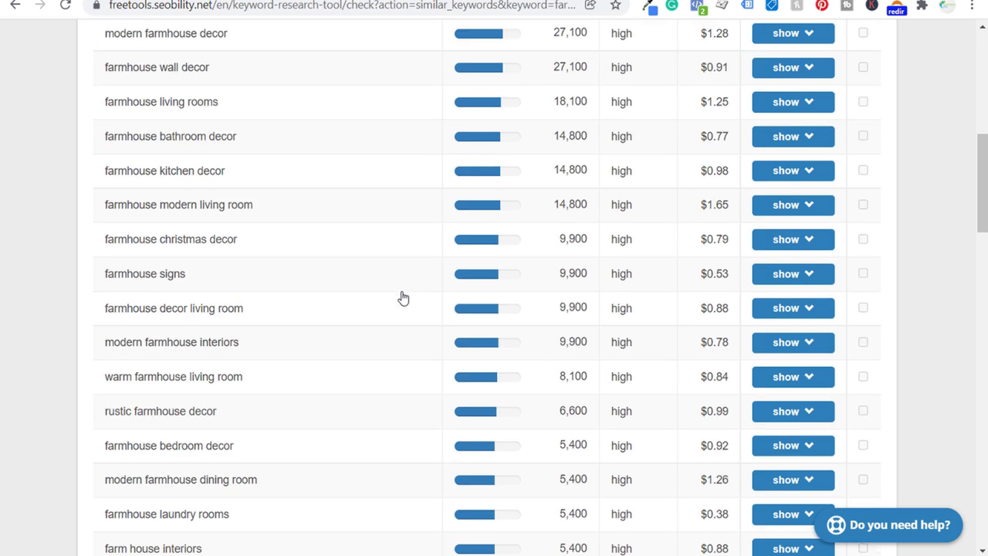
scroll(386, 160, "down", 7)
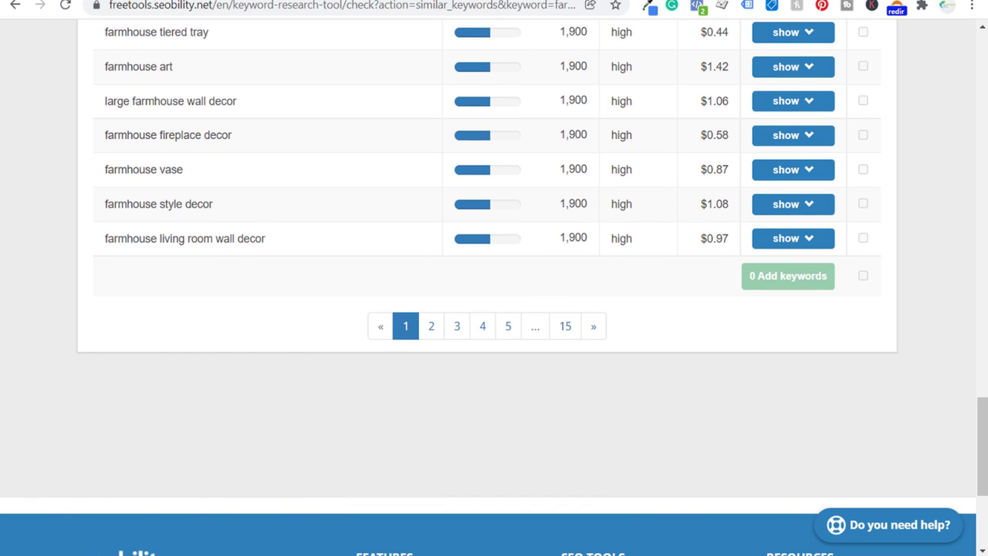
Switch to Keyword Tool Dominator and examine the scored Google autocomplete keywords for "farmhouse decor".
key("ctrl+Tab")
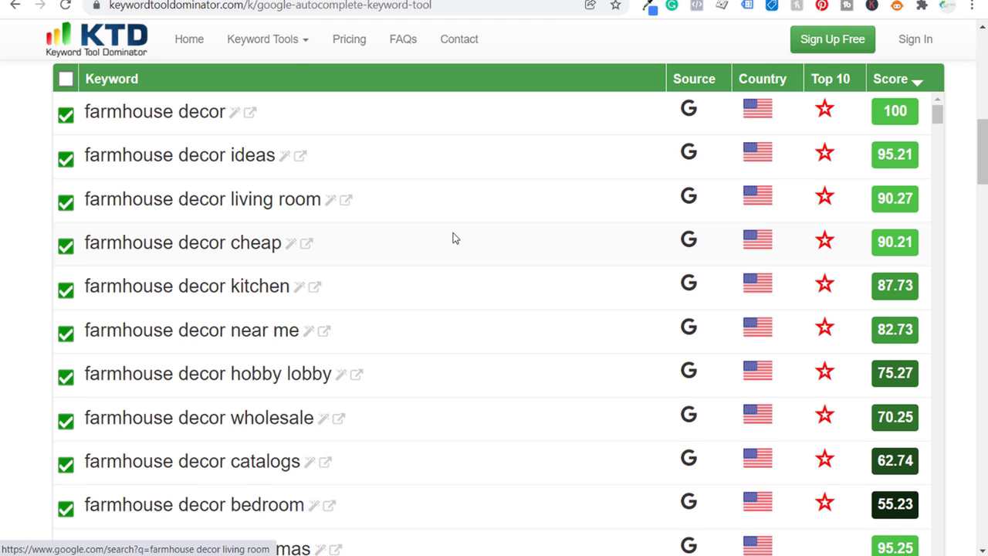
scroll(471, 232, "down", 2)
scroll(497, 237, "down", 13)
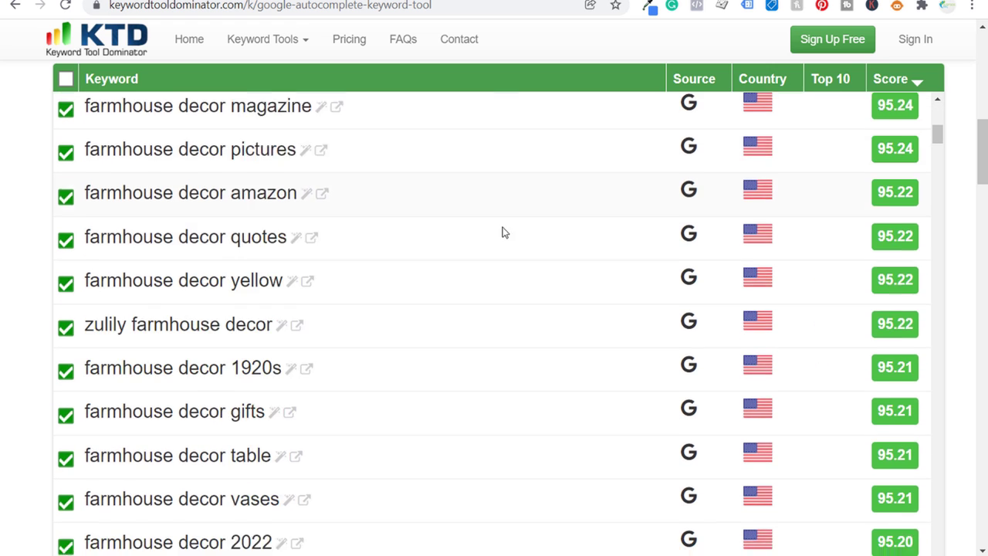
scroll(517, 225, "down", 10)
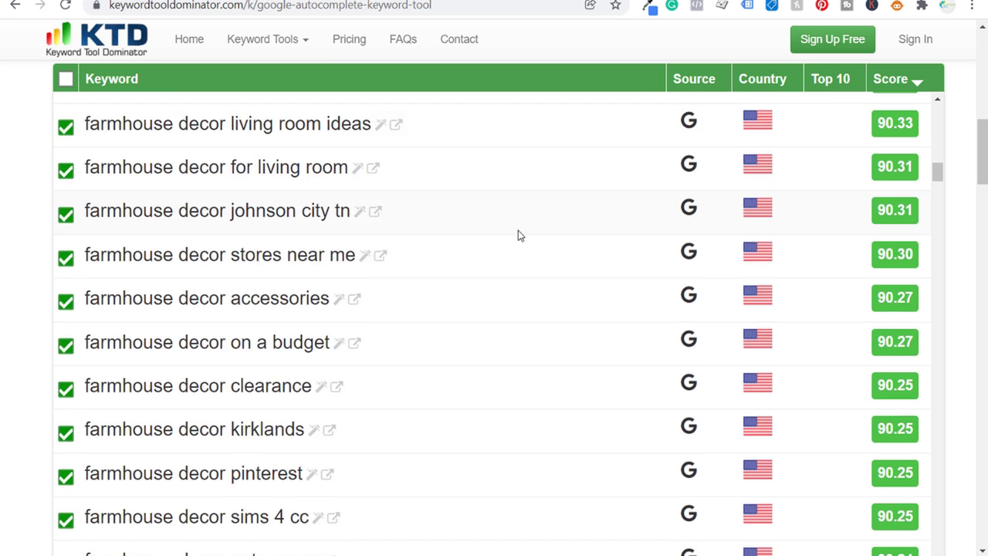
scroll(529, 216, "down", 3)
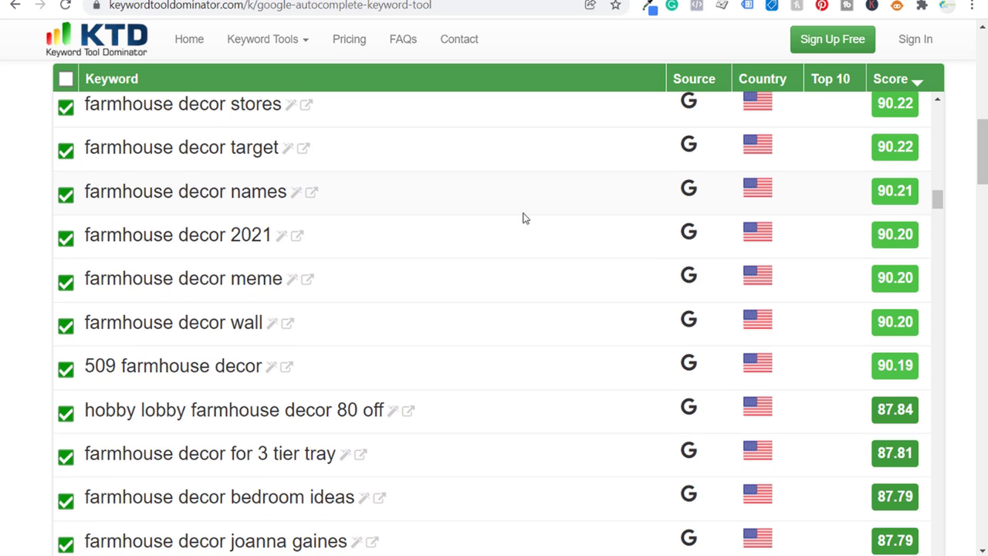
scroll(517, 224, "down", 2)
scroll(518, 226, "down", 1)
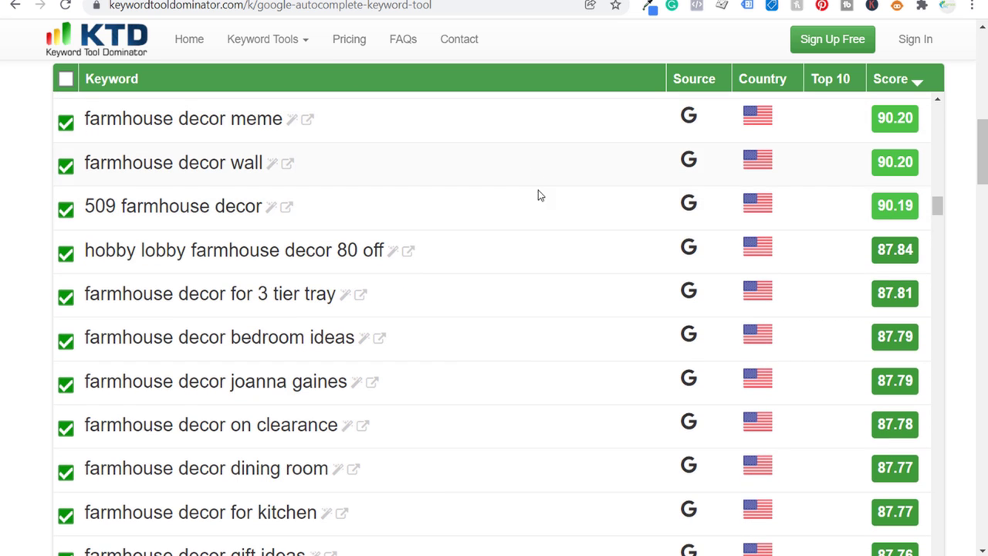
scroll(552, 248, "down", 1)
scroll(552, 311, "down", 1)
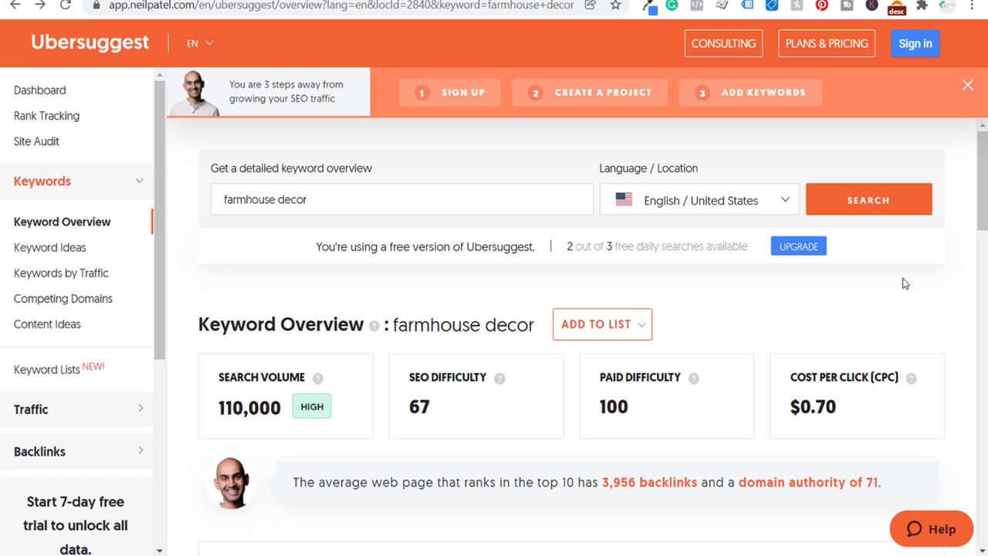
Examine the Ubersuggest keyword overview for "farmhouse decor", including search volume, difficulty and the suggested keywords.
scroll(937, 329, "down", 4)
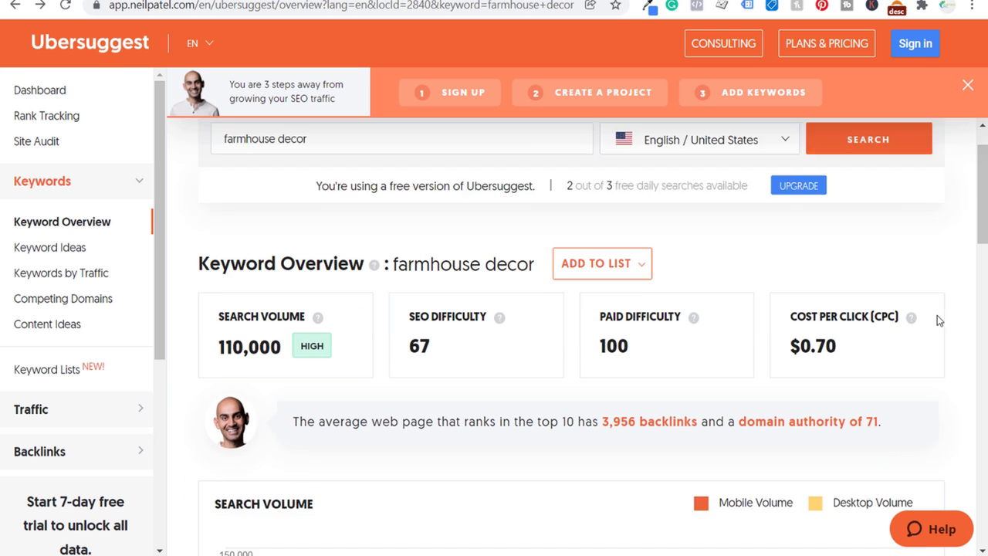
scroll(494, 212, "up", 3)
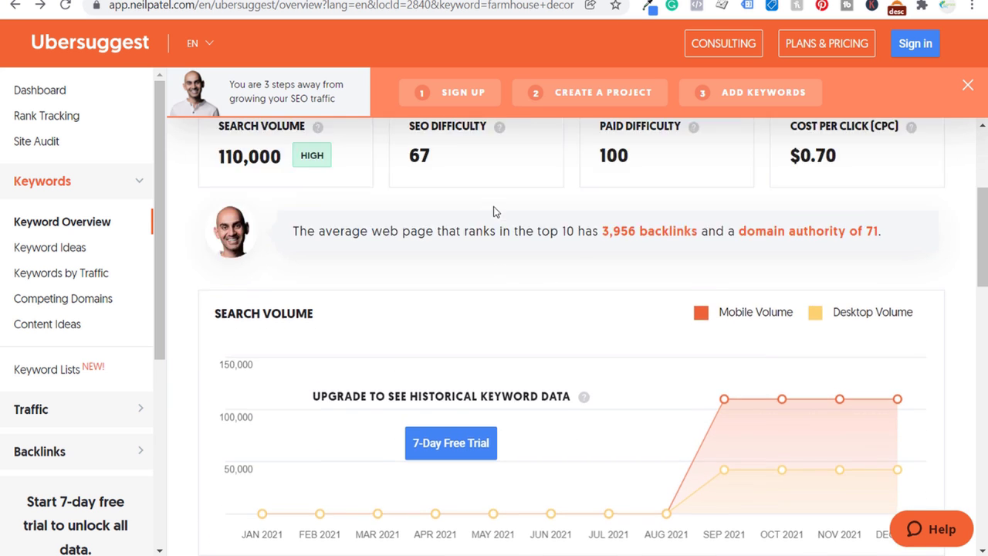
scroll(477, 255, "down", 4)
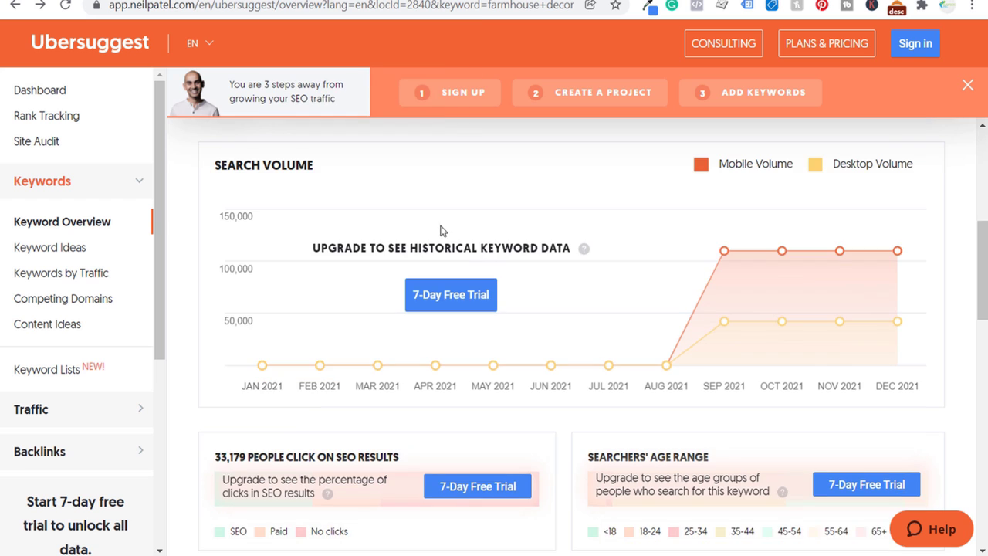
scroll(448, 231, "up", 3)
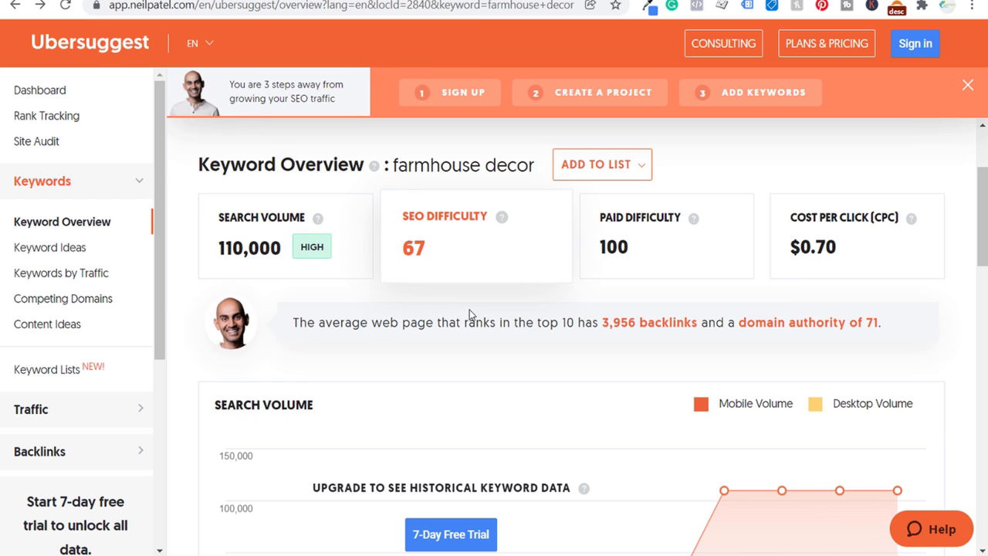
scroll(183, 294, "down", 3)
scroll(185, 289, "down", 3)
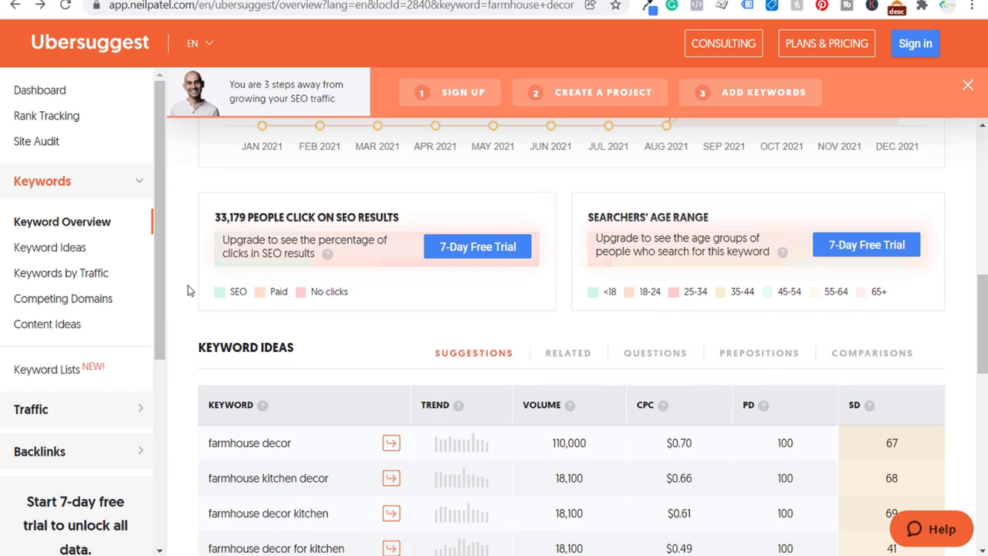
scroll(188, 284, "down", 3)
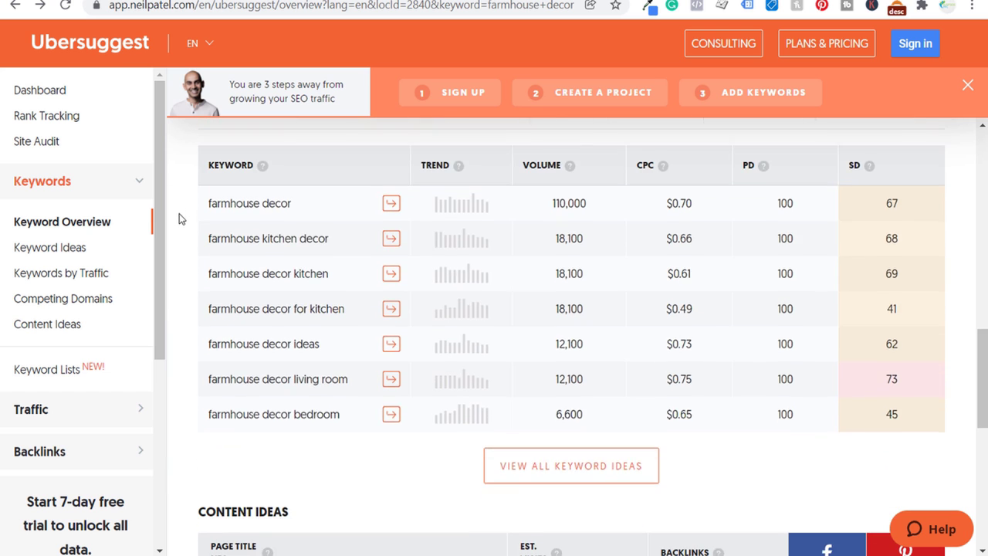
Show all Ubersuggest keyword ideas for "farmhouse decor" and examine the suggestions with their volume and SEO difficulty.
left_click(544, 473)
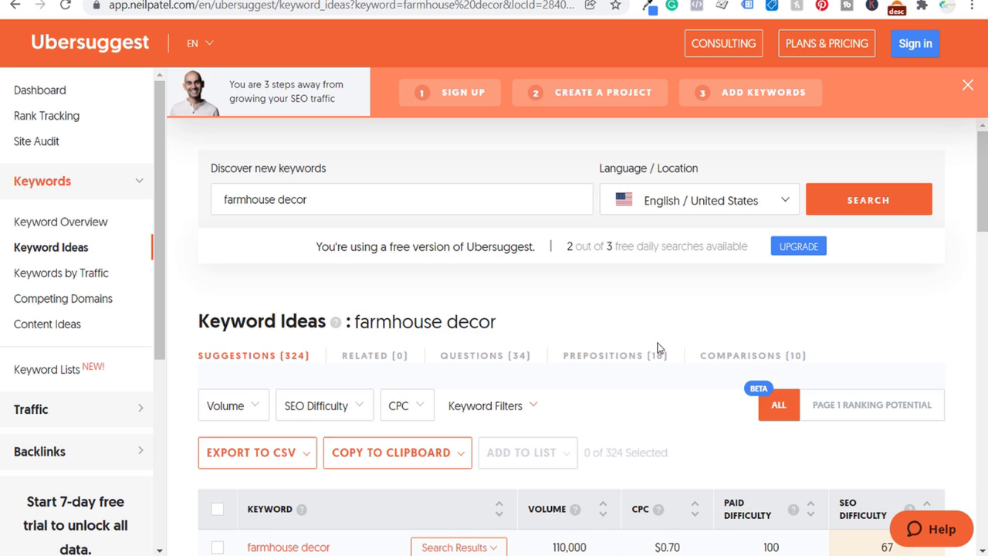
scroll(656, 347, "down", 10)
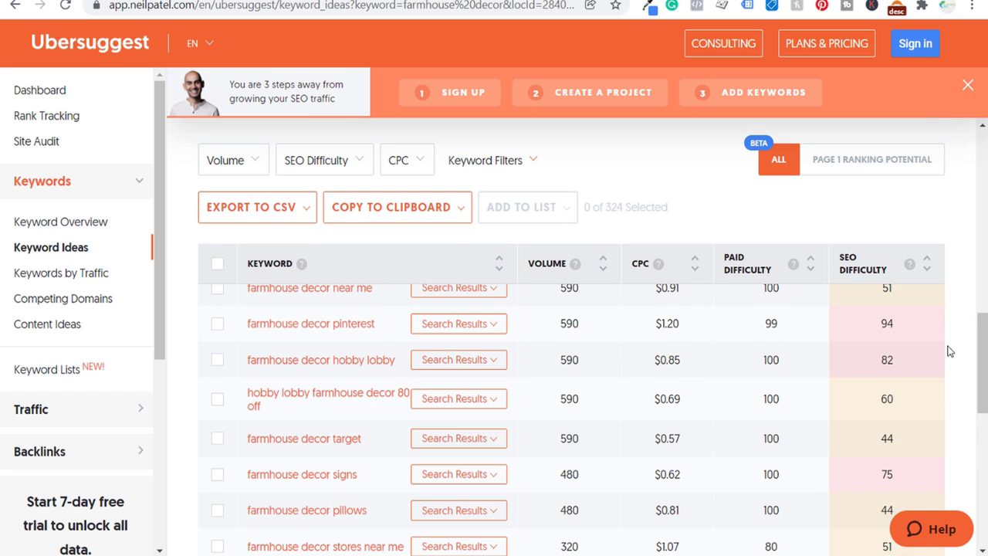
scroll(966, 309, "down", 4)
scroll(969, 311, "down", 3)
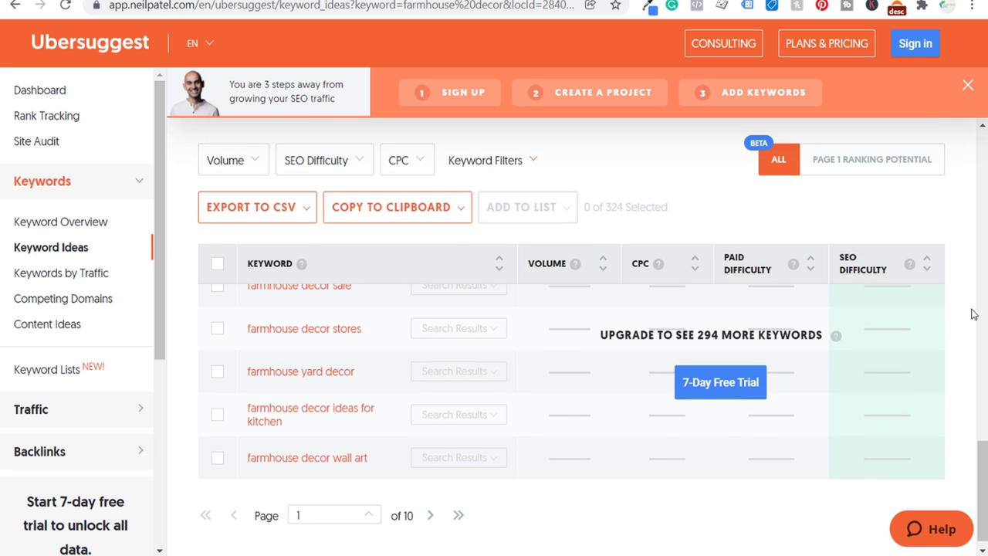
scroll(986, 385, "up", 15)
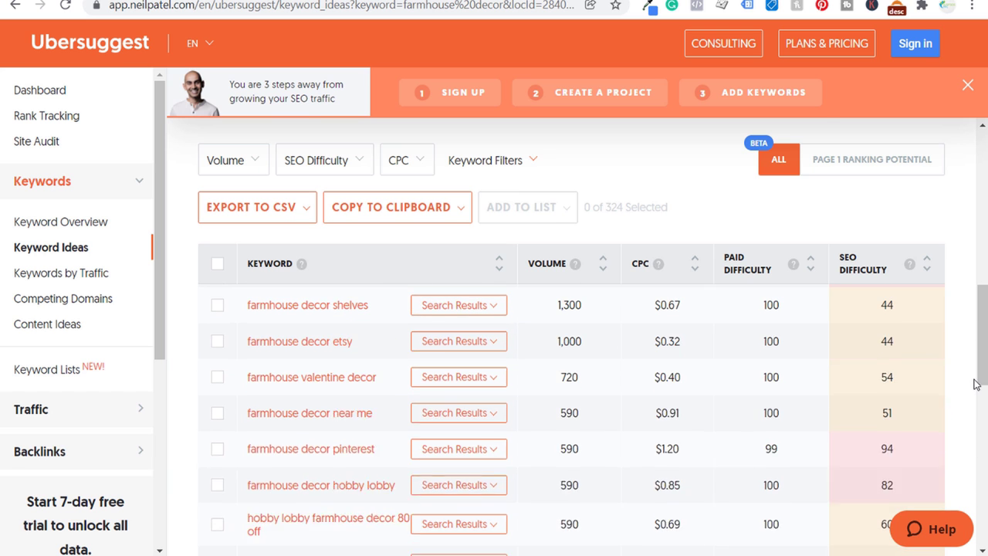
scroll(954, 255, "up", 3)
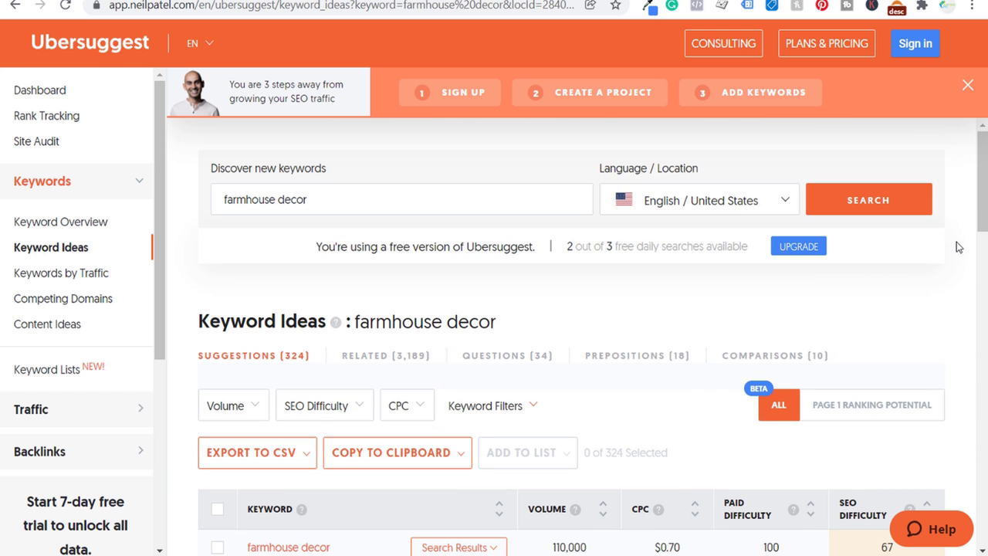
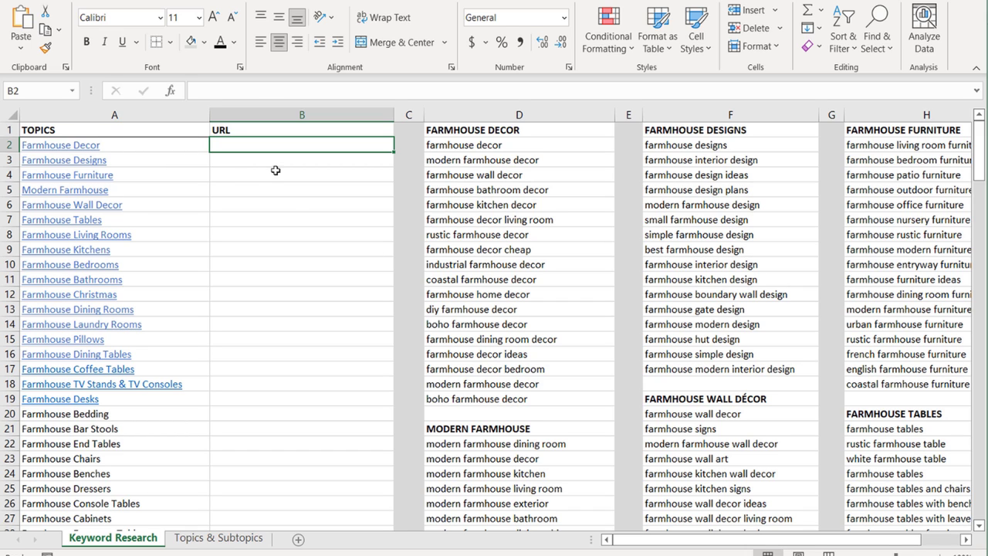
Review the topics in the Excel Keyword Research sheet and the product categories on the Farmhouse Goals shop page.
left_click_drag(155, 144, 216, 353)
left_click(264, 294)
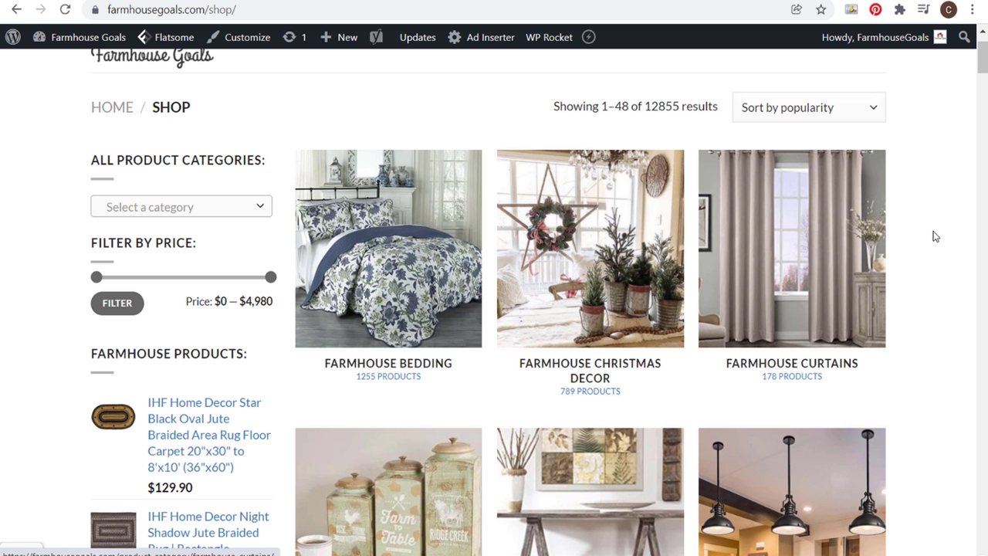
scroll(929, 228, "up", 1)
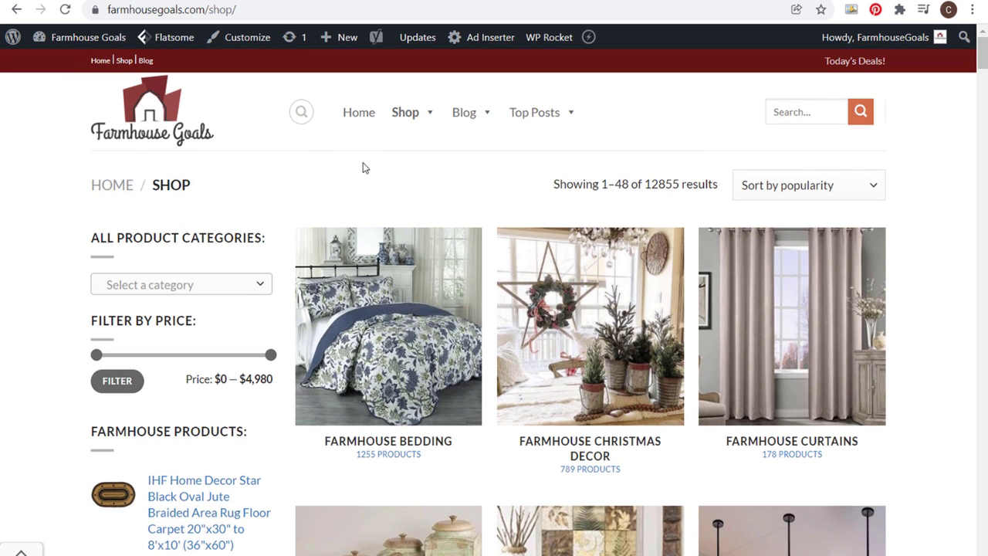
scroll(378, 297, "down", 1)
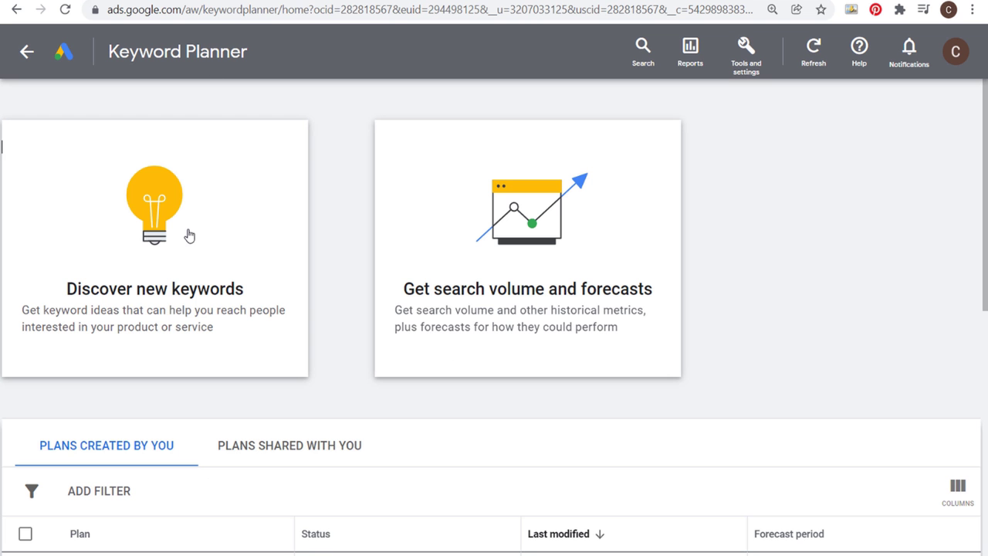
Start discovering new keywords in Google Keyword Planner with the seed keywords farmhouse bedding, farmhouse furniture and farmhouse rugs.
left_click(187, 236)
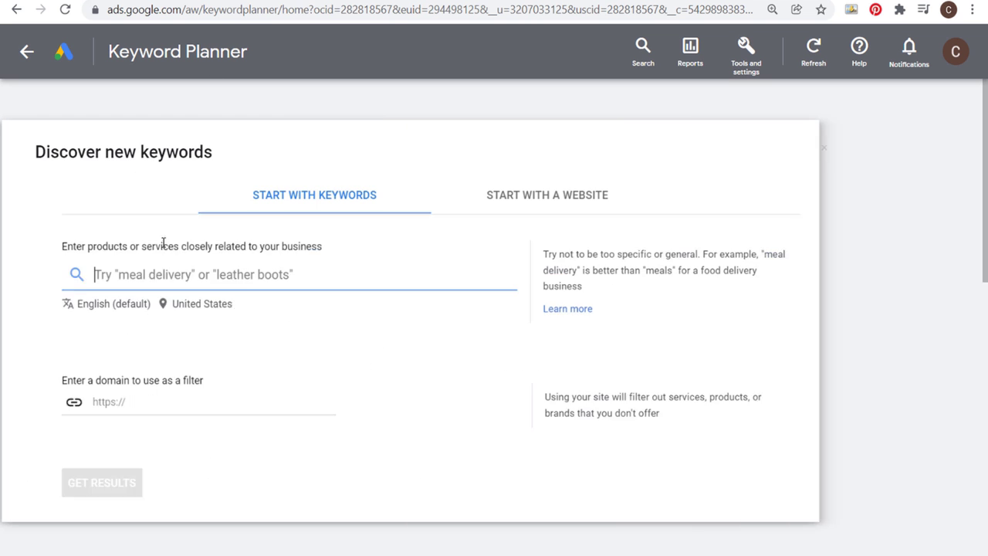
type("farmho")
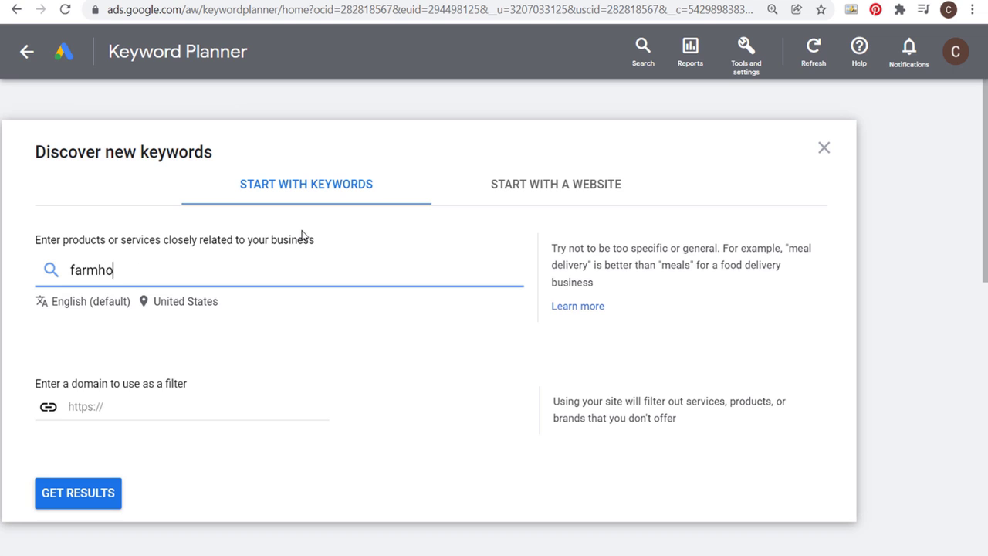
type("use bedding")
key("Return")
type("far")
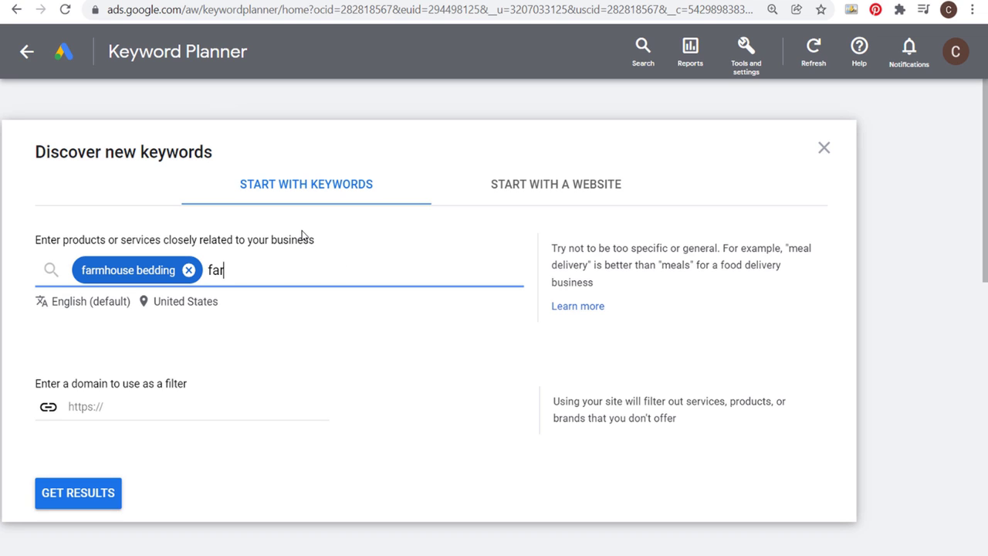
type("mhouse furniture")
key("Return")
type("f")
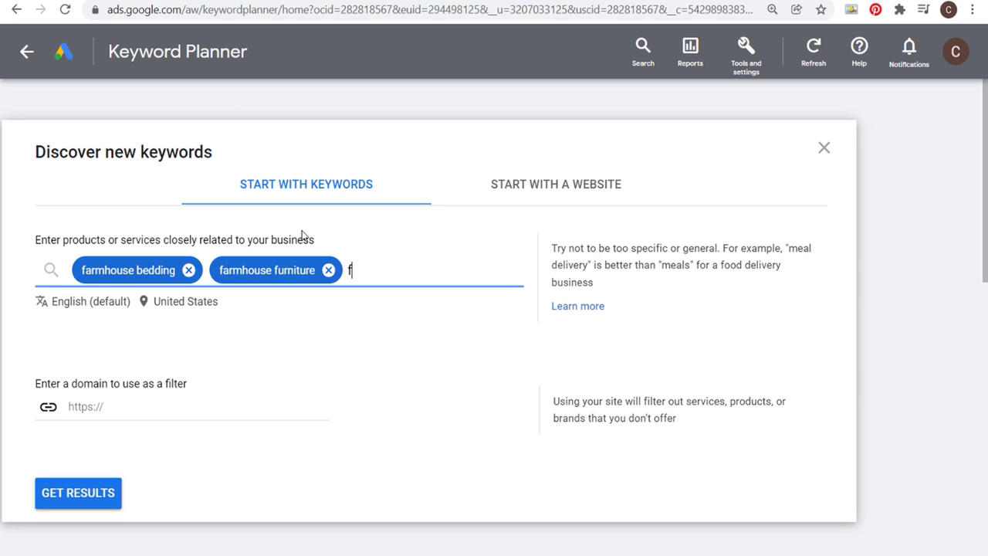
type("armhouse rugs")
key("Return")
Add farmhouse decor and farmhouse curtains as seed keywords and get the keyword ideas.
type("far")
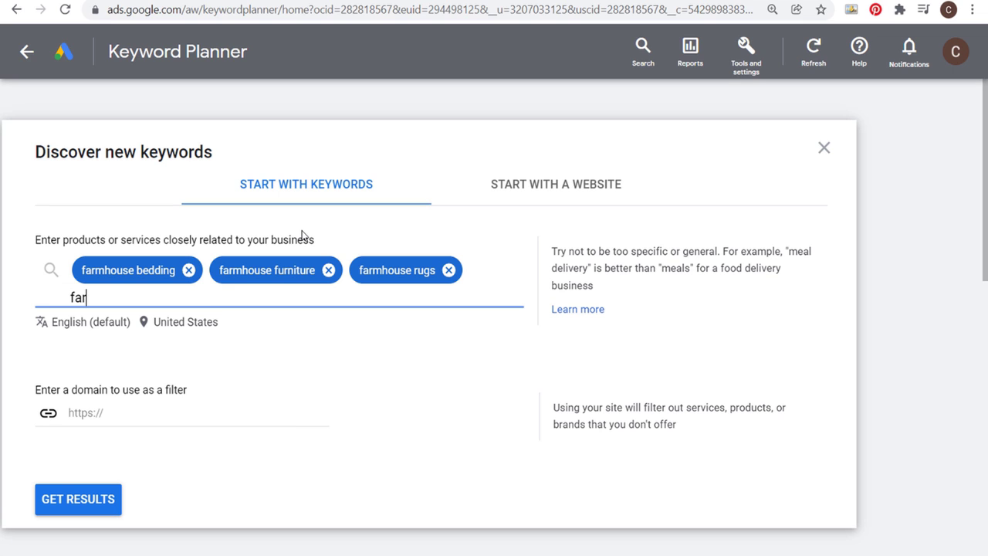
type("mhouse decor")
key("Return")
type("farm")
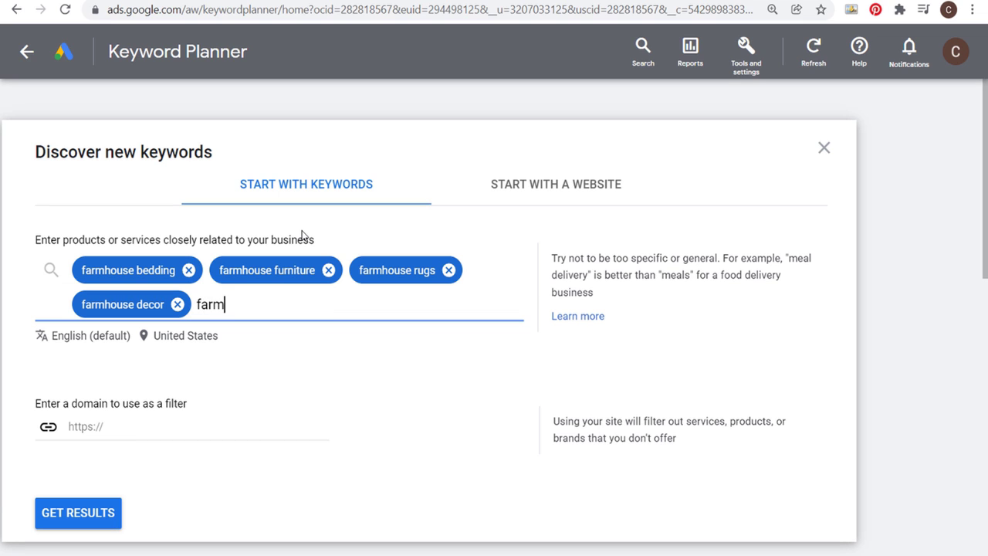
type("house curtains")
key("Return")
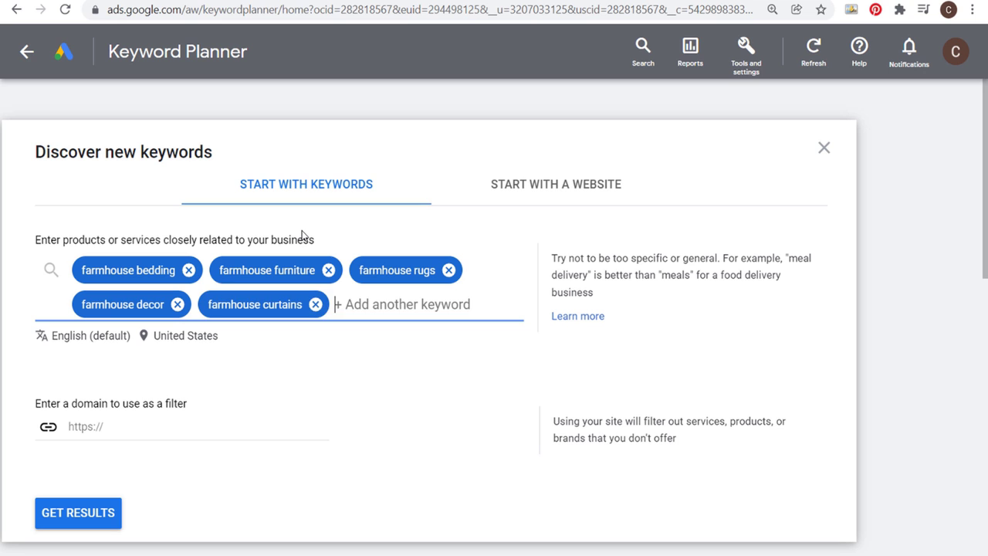
left_click(91, 522)
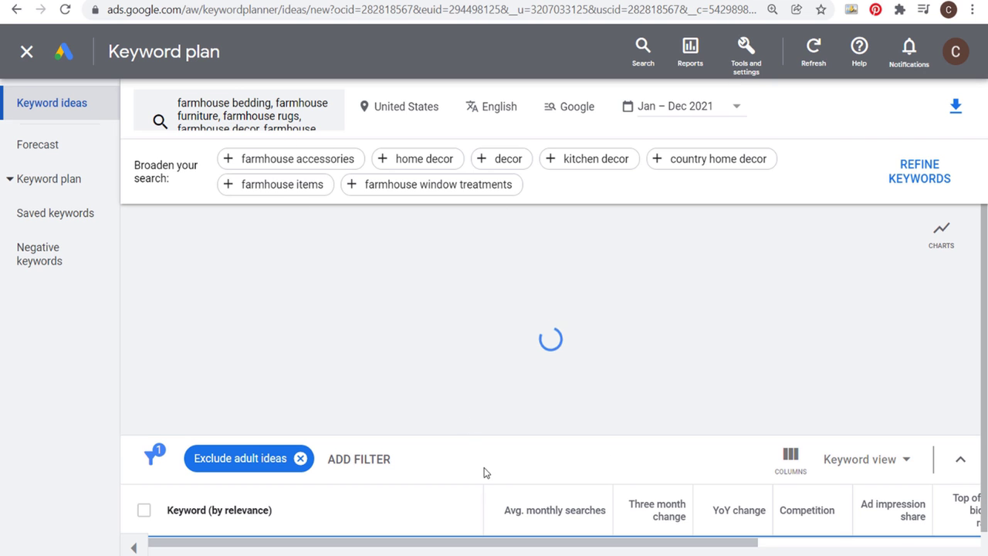
scroll(486, 456, "down", 3)
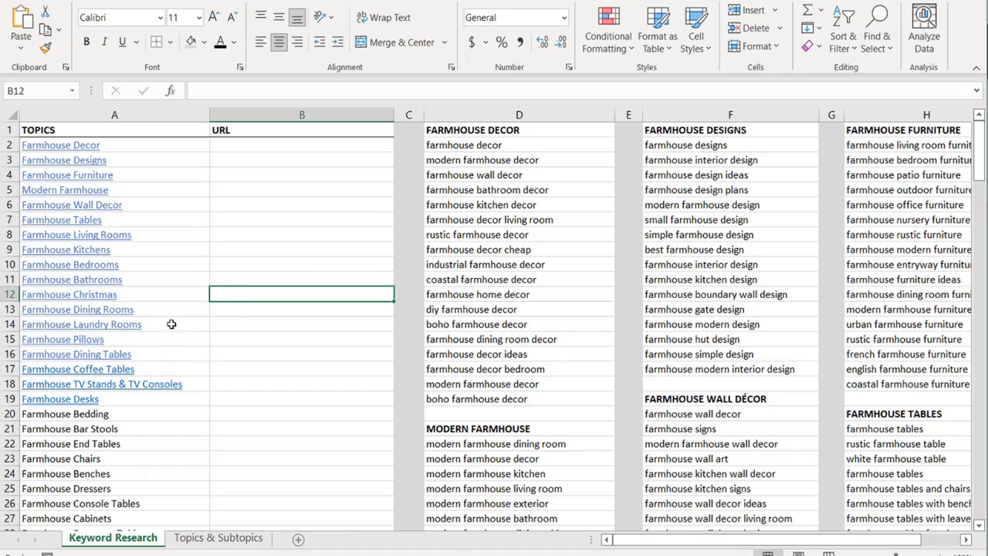
Review the farmhouse topics listed in the TOPICS column of the Excel Keyword Research sheet.
scroll(168, 342, "down", 3)
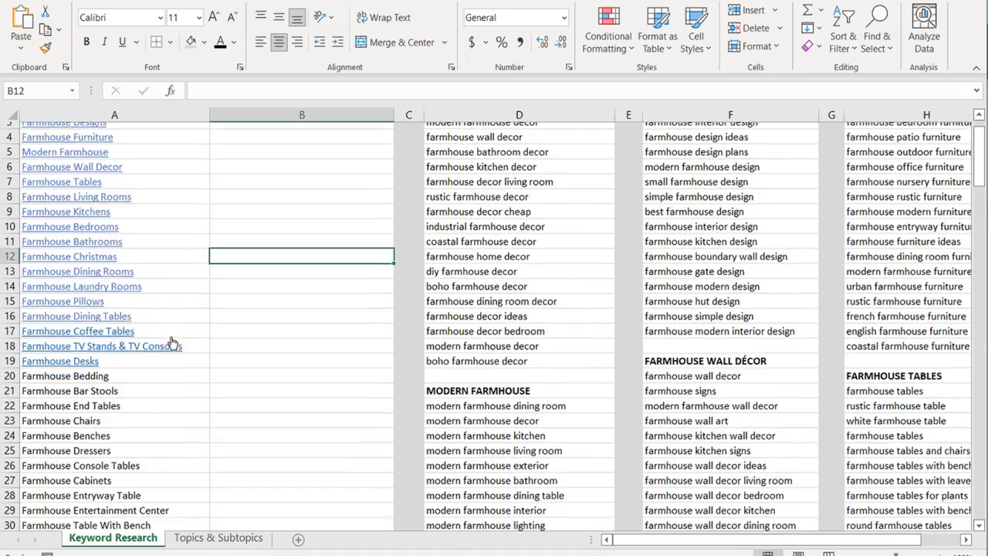
scroll(171, 365, "down", 1)
left_click_drag(150, 264, 154, 459)
left_click(260, 369)
scroll(254, 375, "down", 3)
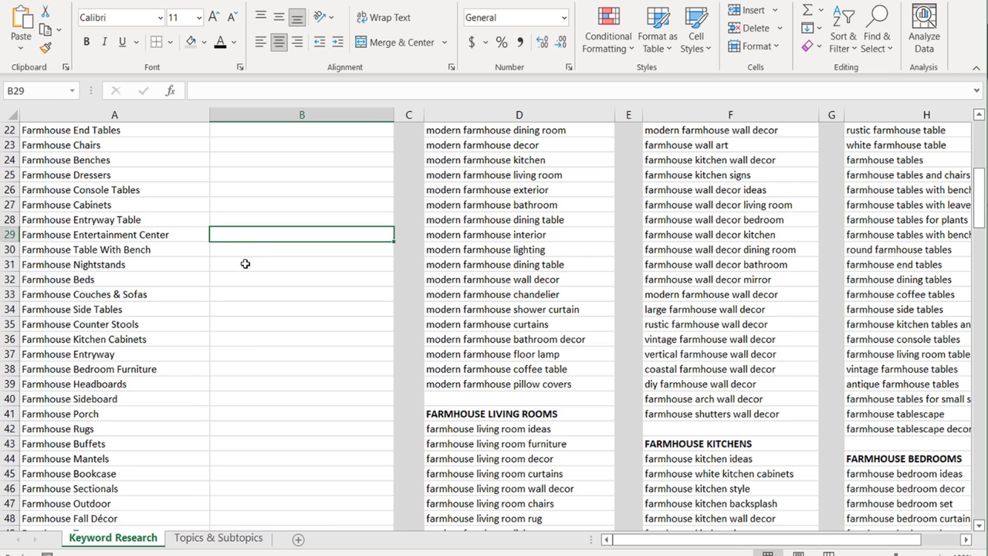
Switch to the browser and examine the store's product categories and the Google search results for "farmhouse bedding".
left_click(498, 552)
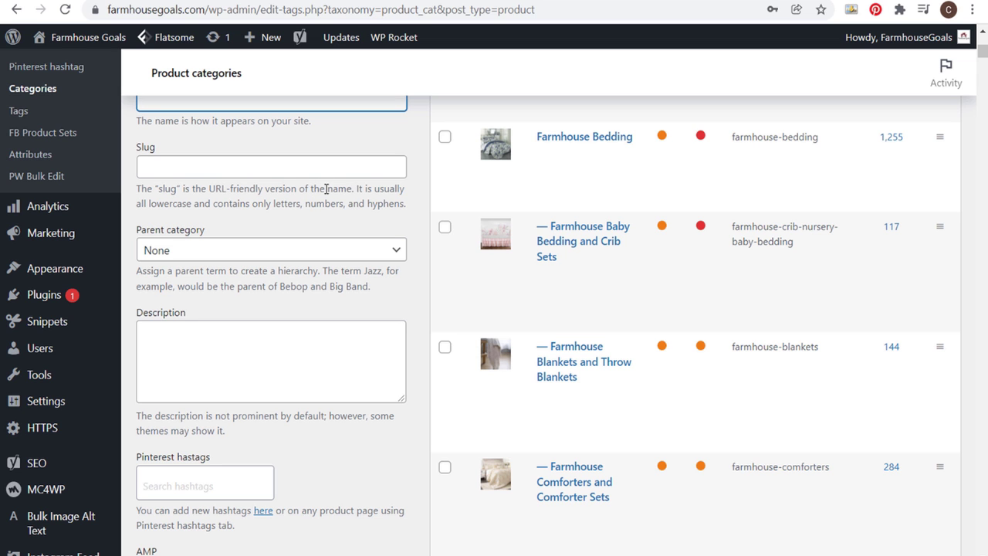
left_click(433, 2)
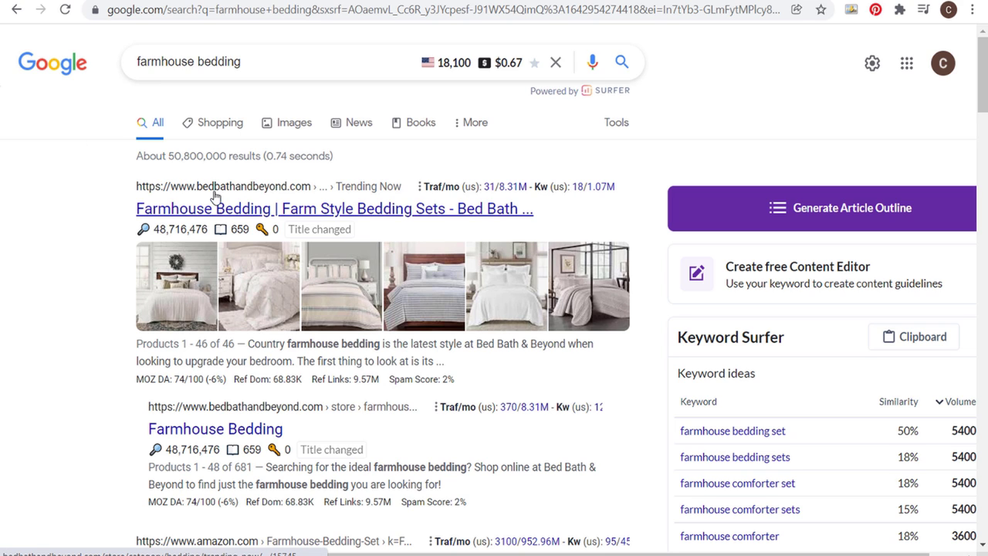
scroll(121, 239, "down", 3)
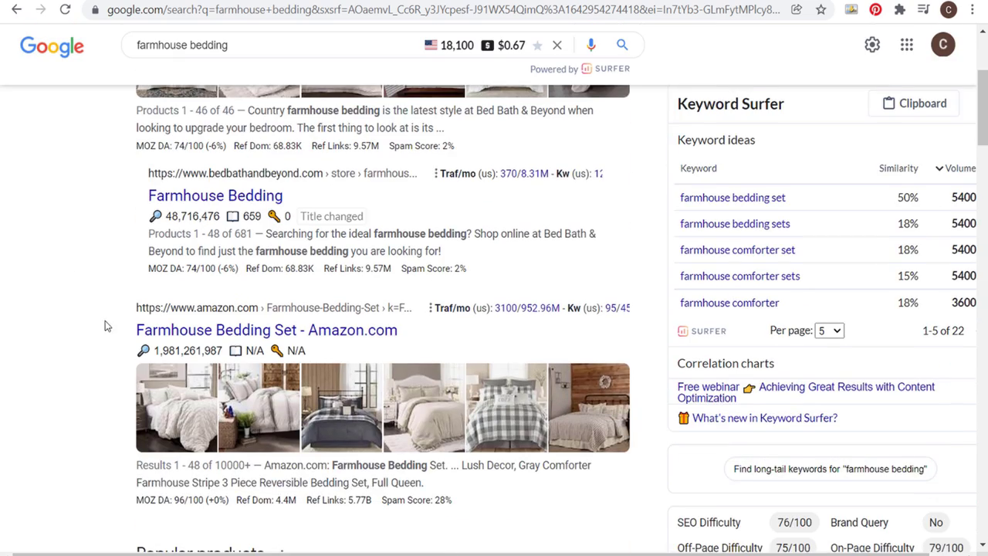
scroll(107, 326, "down", 8)
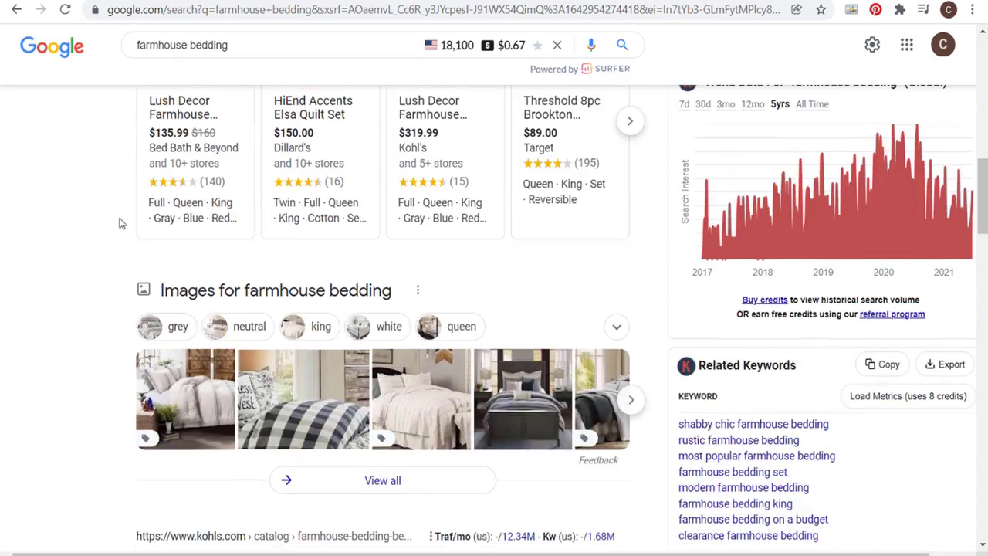
scroll(120, 223, "down", 3)
scroll(131, 224, "down", 5)
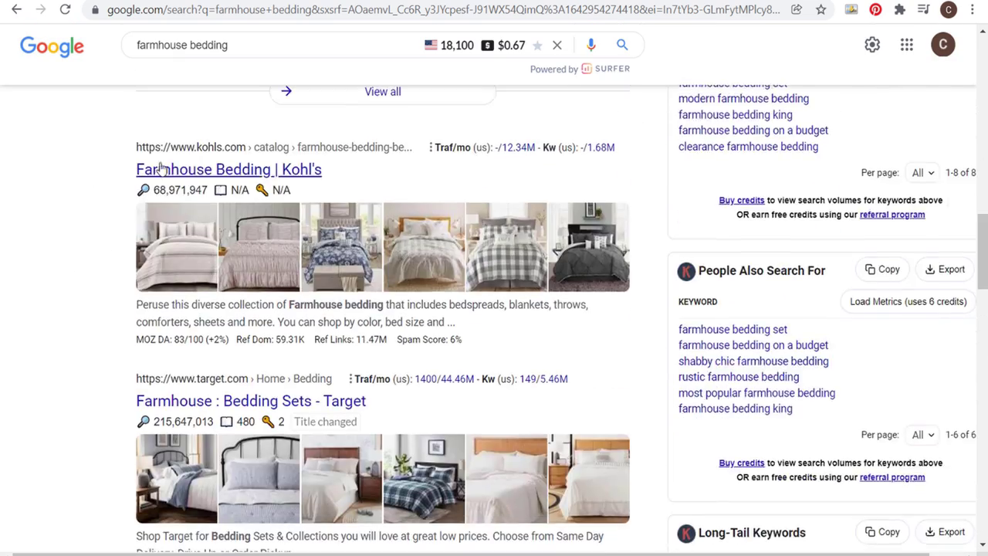
scroll(147, 232, "down", 2)
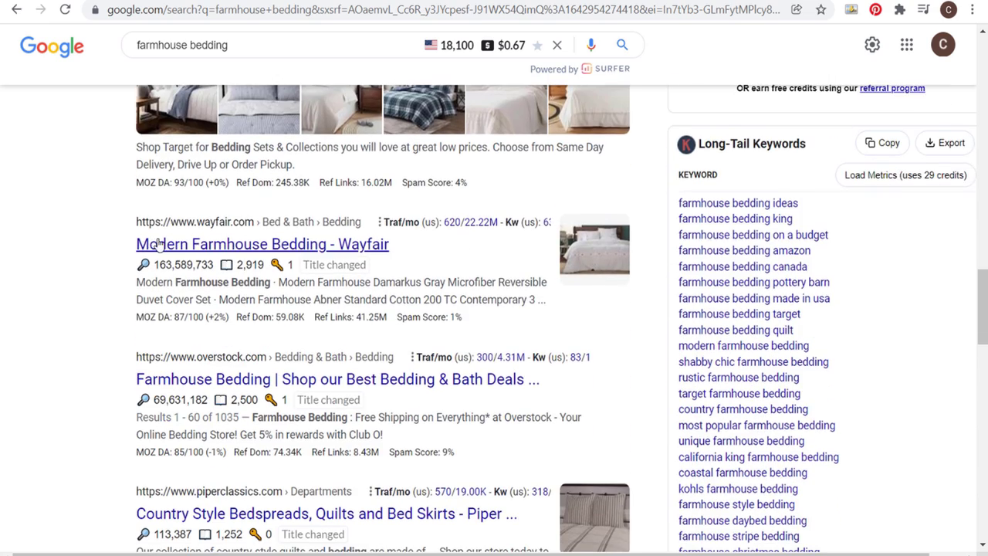
scroll(185, 235, "down", 3)
scroll(116, 220, "down", 2)
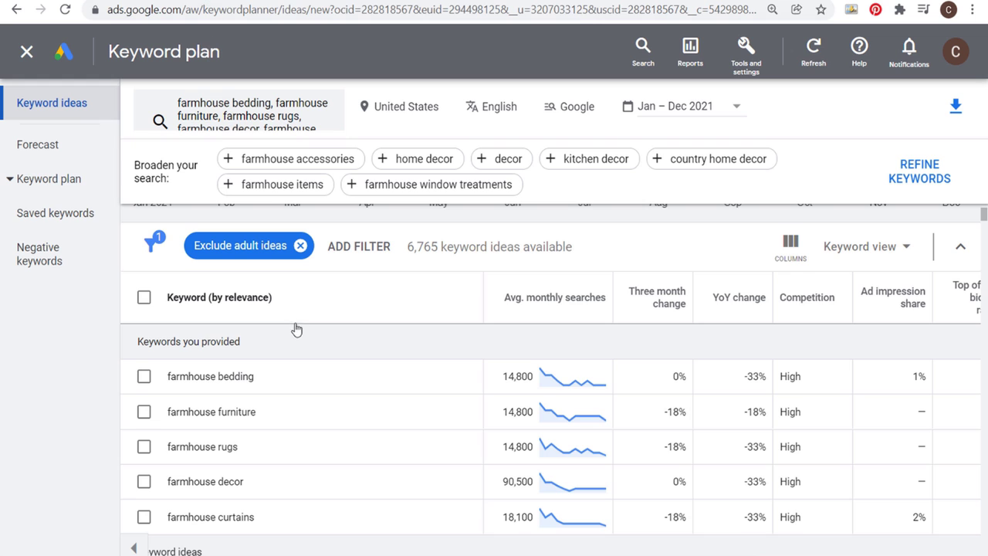
Examine the Google Keyword Planner ideas below the provided seed keywords, including farmhouse christmas decor.
scroll(296, 330, "down", 5)
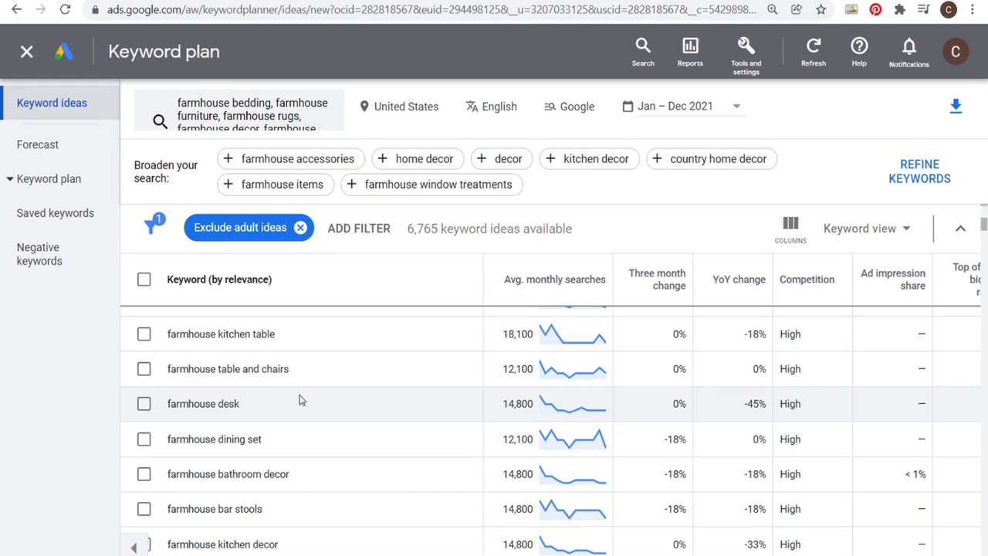
left_click_drag(179, 334, 272, 440)
left_click(323, 450)
scroll(321, 447, "down", 1)
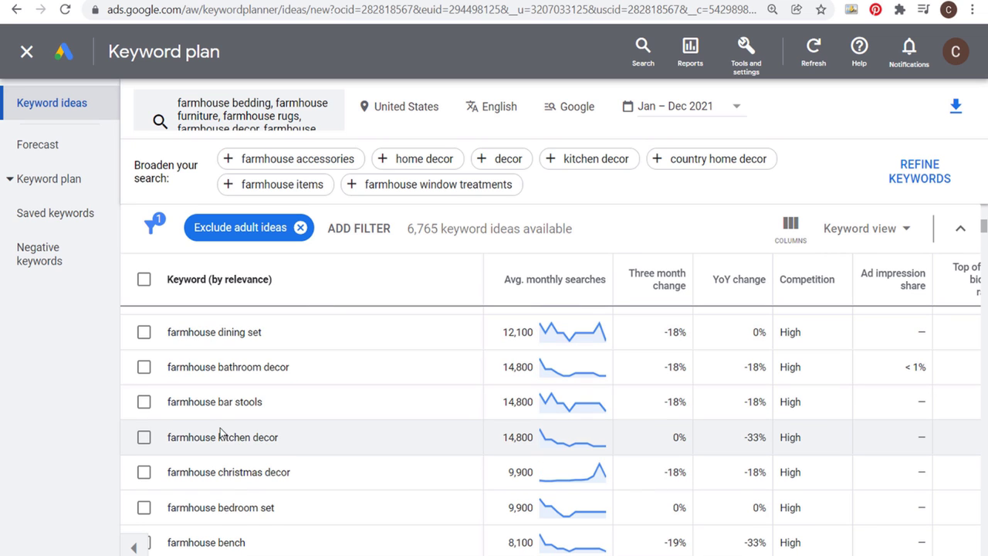
scroll(217, 435, "down", 1)
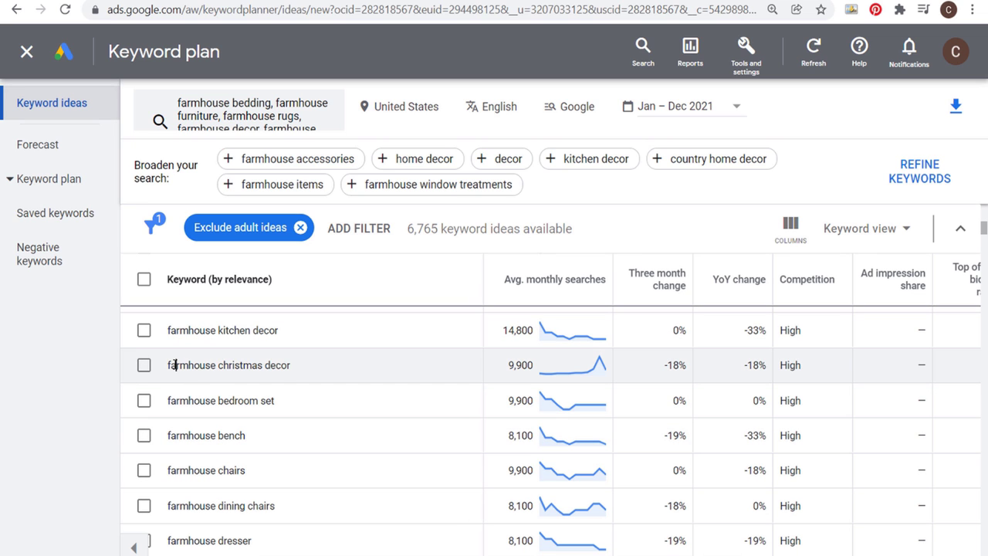
left_click_drag(175, 365, 318, 371)
left_click(286, 378)
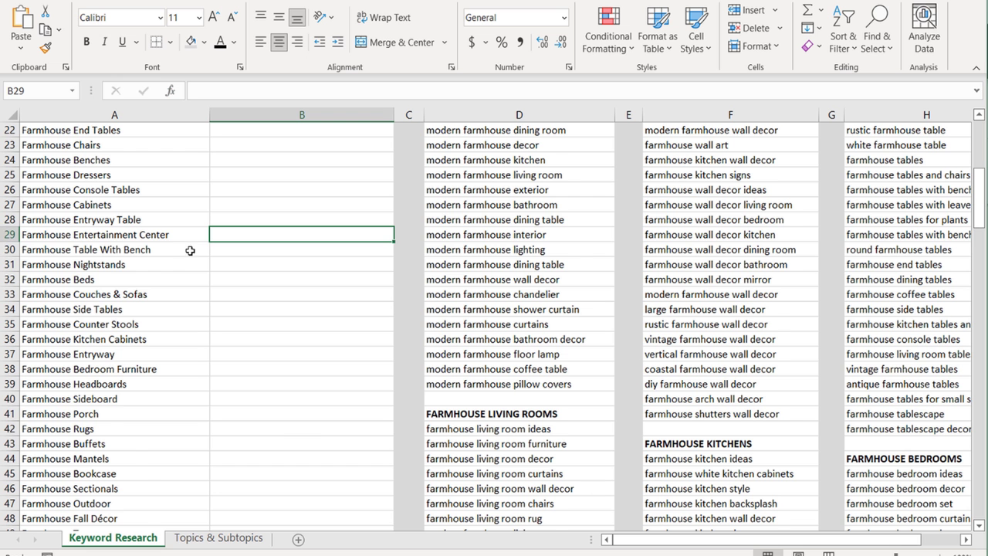
In Excel, compare the unlinked topics from Farmhouse Bedding onward with the subtopic lists in the neighbouring columns.
scroll(194, 247, "up", 7)
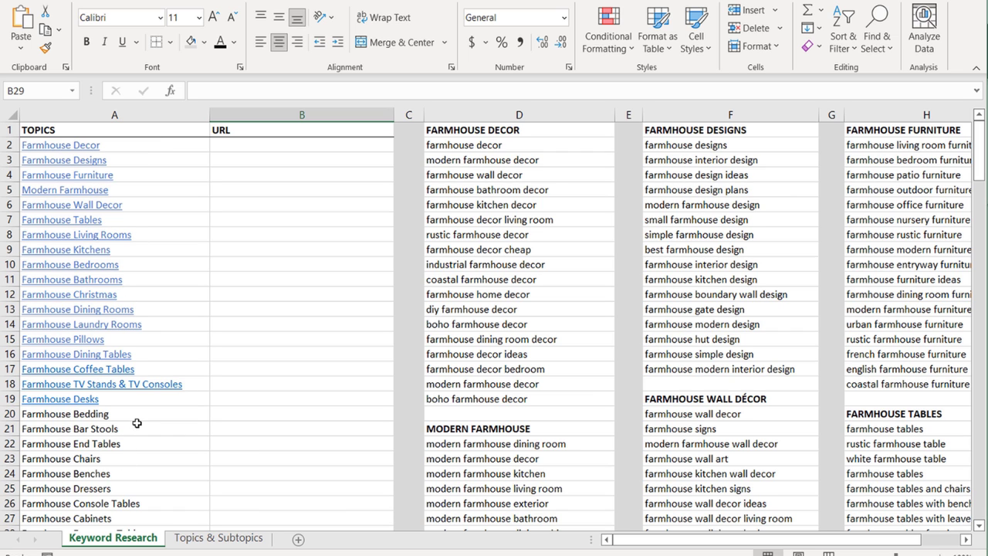
left_click(146, 416)
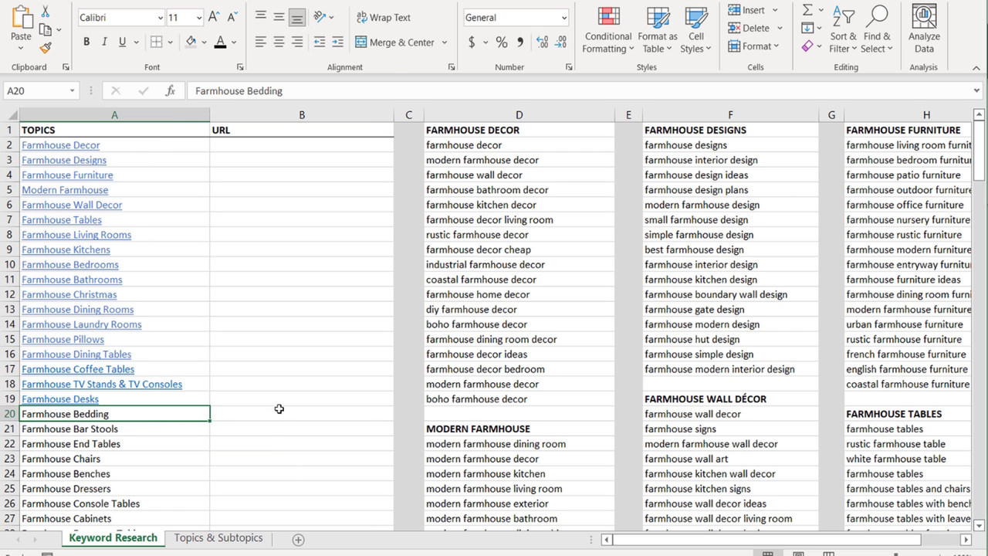
scroll(572, 352, "down", 3)
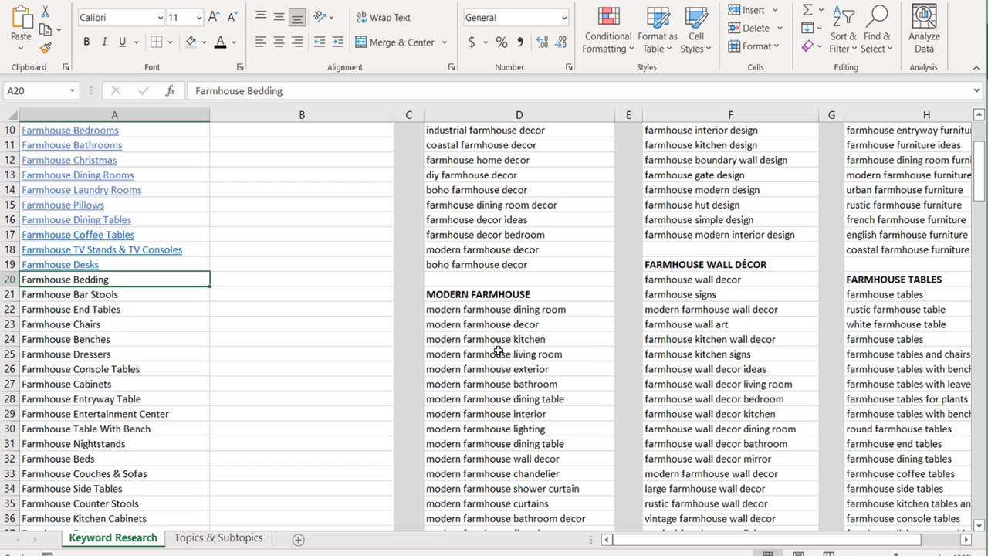
scroll(516, 326, "down", 1)
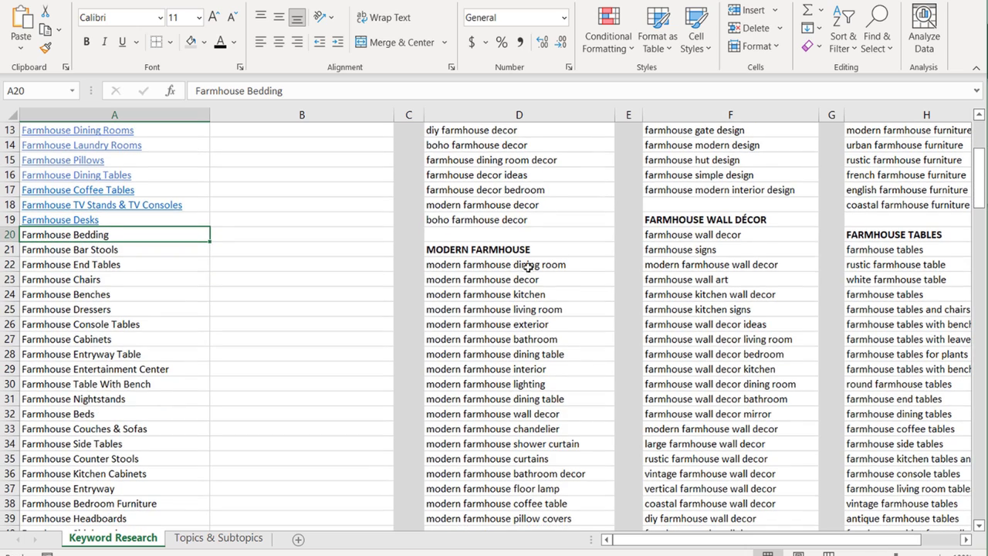
scroll(529, 268, "up", 4)
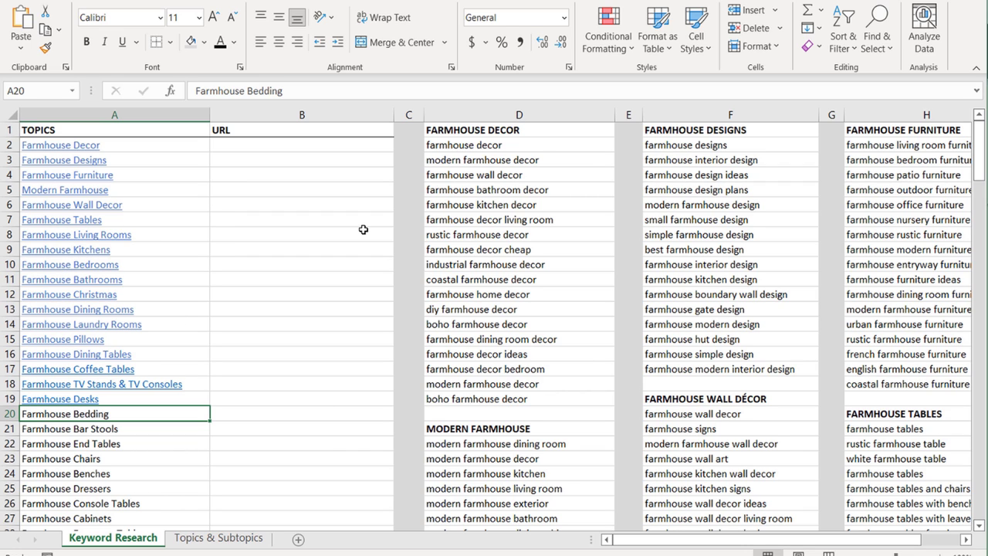
Follow the Farmhouse Pillows topic link and review the pillow cover and sham keywords in its subtopic list.
left_click(72, 342)
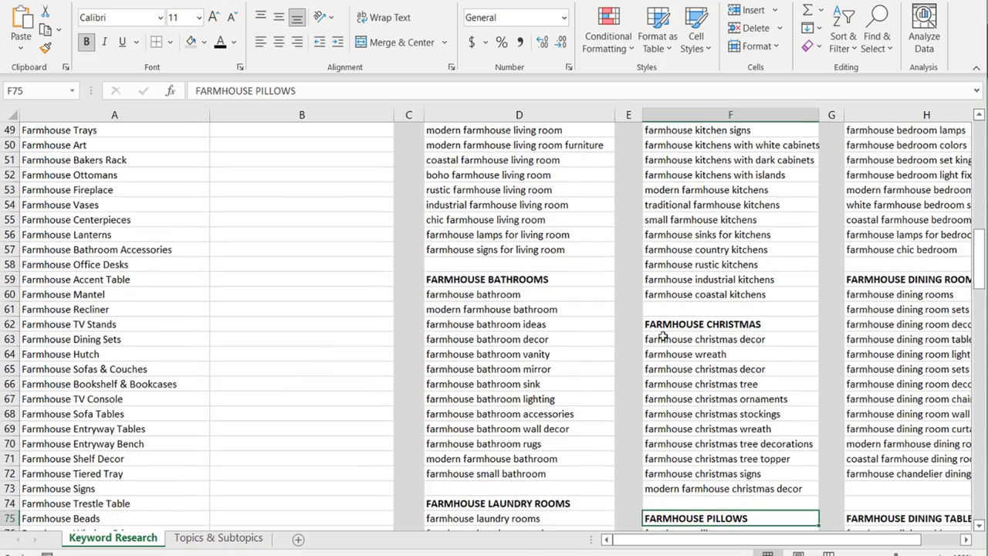
scroll(721, 320, "down", 7)
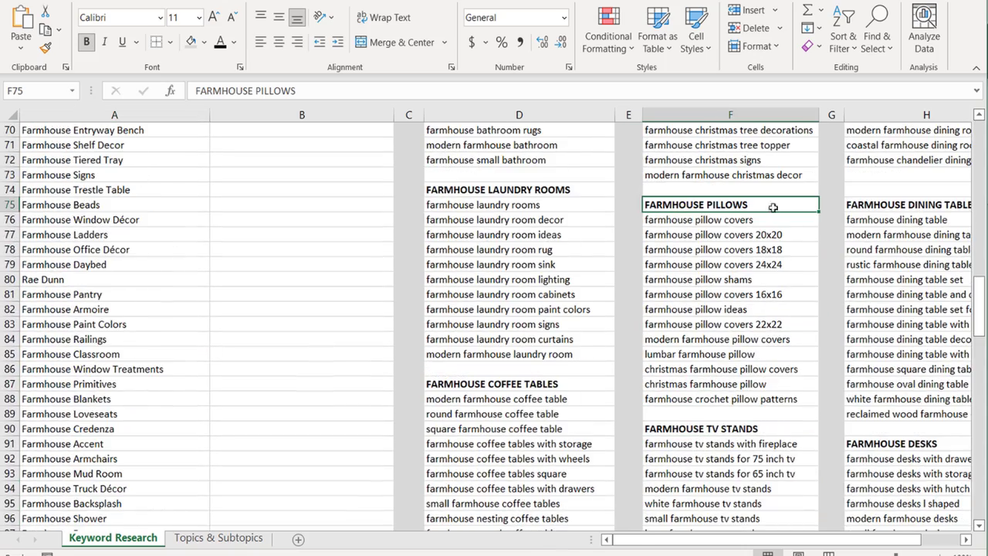
left_click_drag(772, 209, 768, 400)
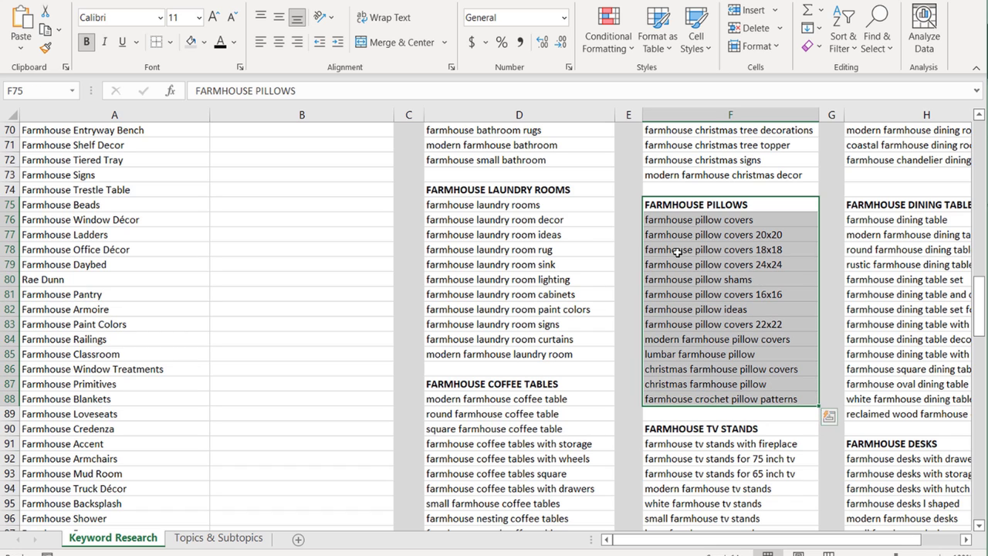
left_click(758, 207)
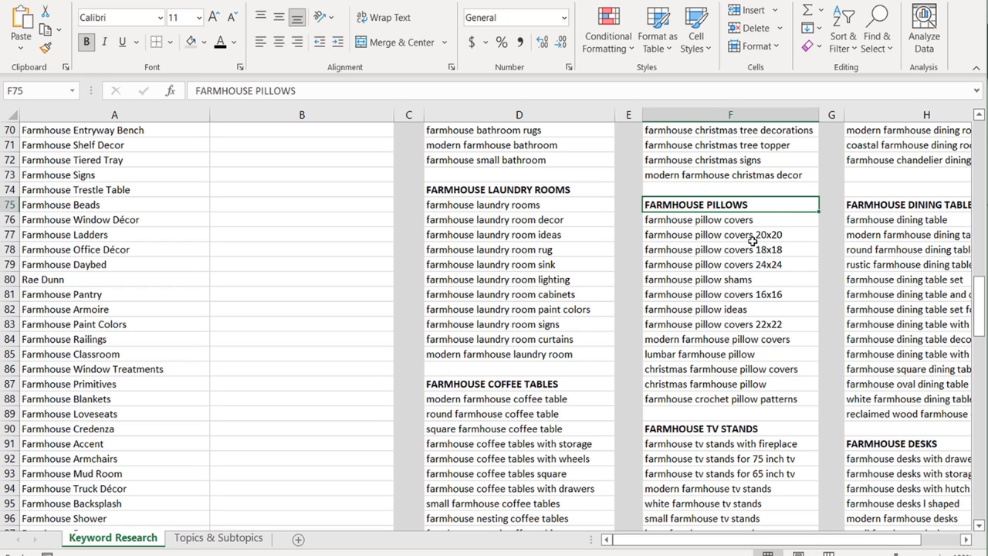
left_click(695, 236)
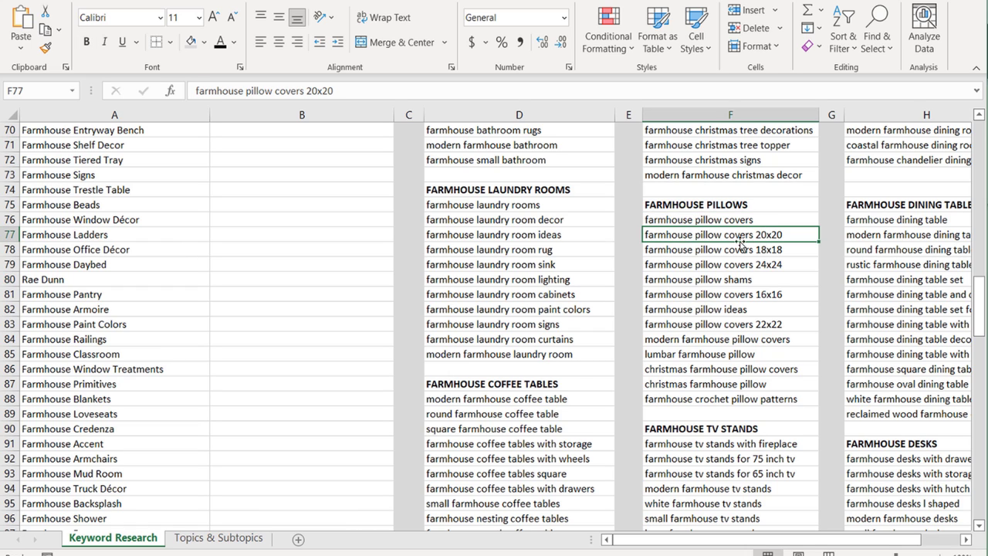
left_click(764, 280)
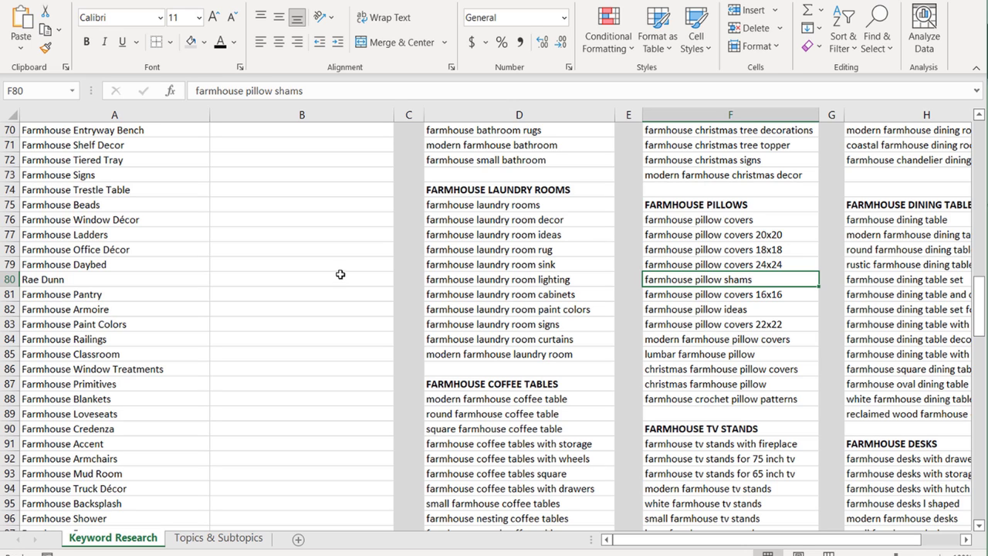
left_click(770, 203)
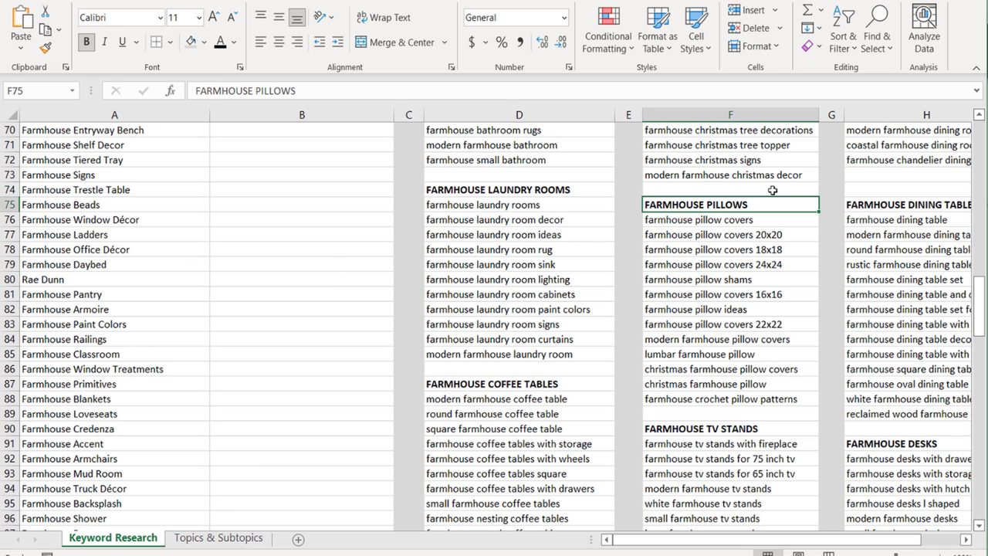
left_click(746, 264)
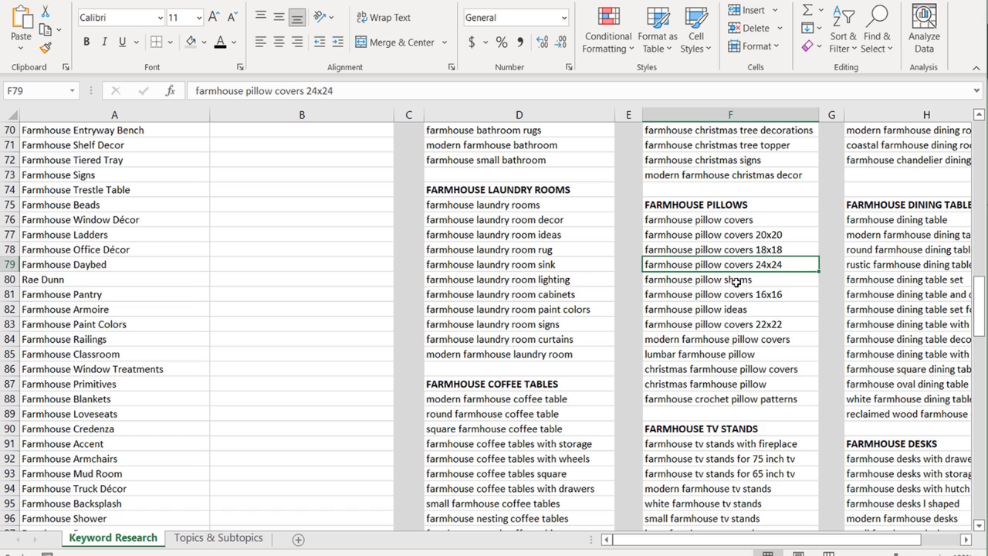
left_click(738, 282)
left_click(731, 297)
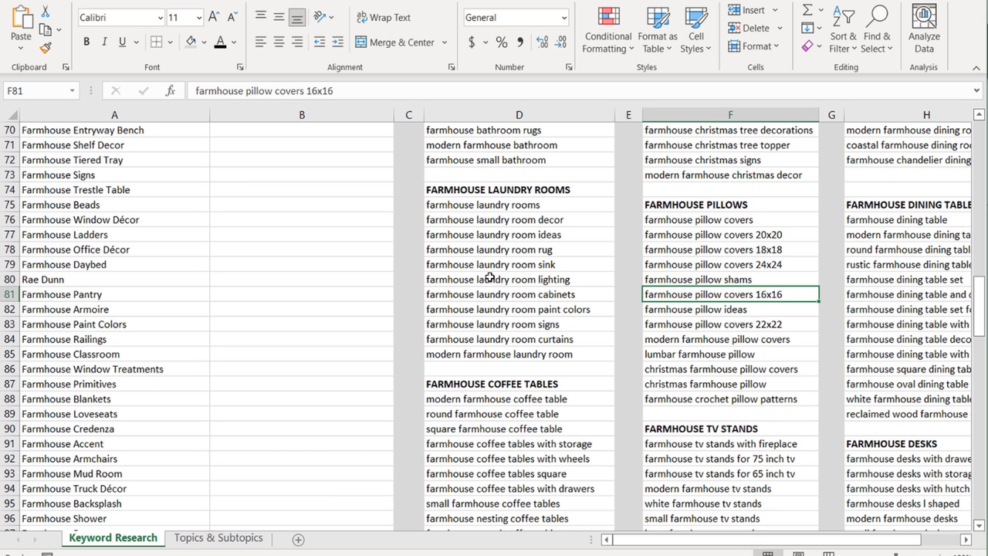
Add the bold heading FARMHOUSE BEDDING in cell D103, below the farmhouse coffee tables list.
scroll(490, 277, "down", 5)
left_click(502, 401)
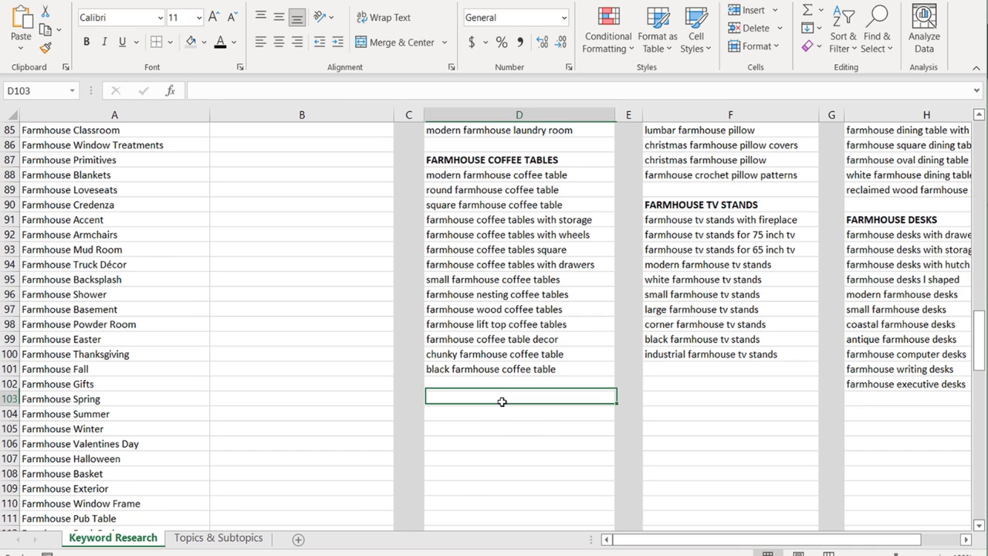
type("FARMHOUSE BE")
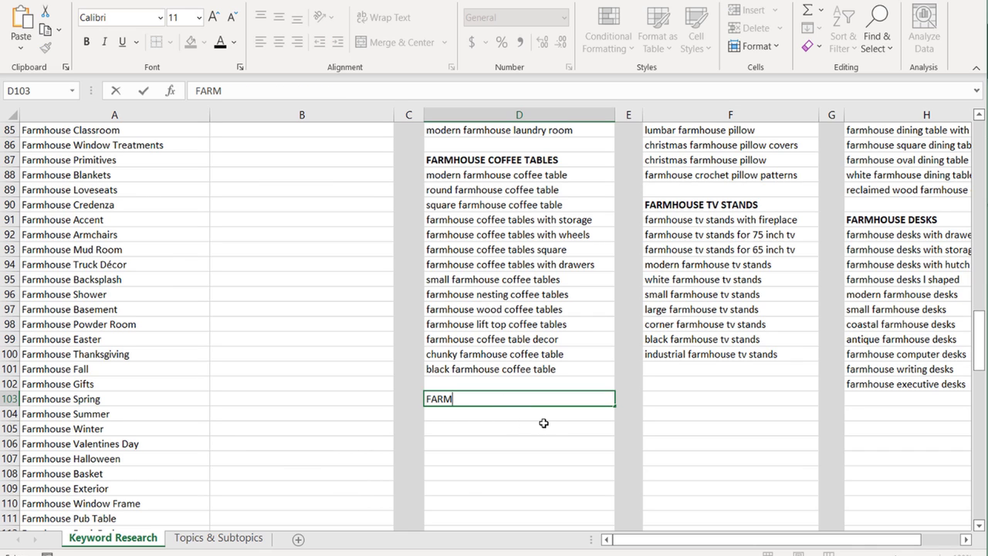
type("DDING")
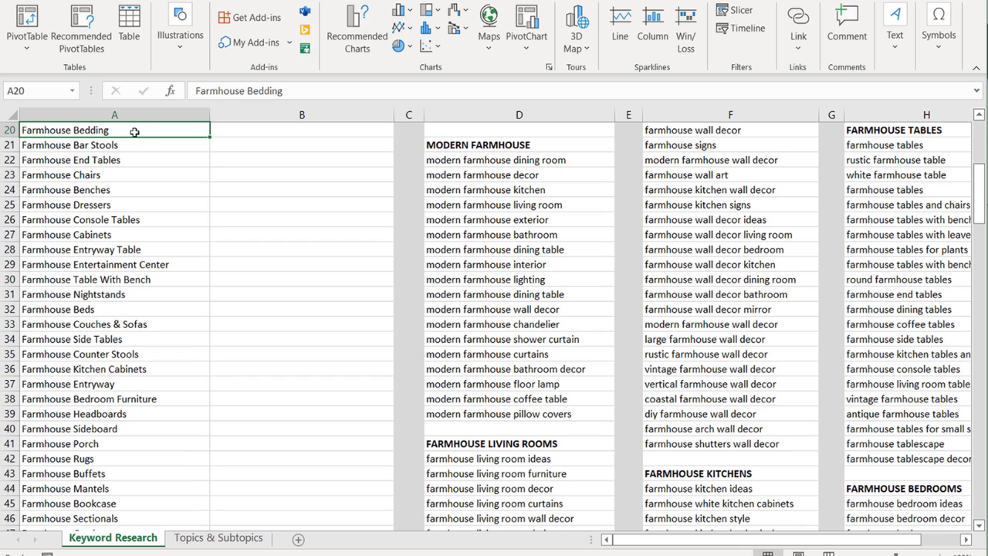
Hyperlink the Farmhouse Bedding topic in A20 to cell D104 of the Keyword Research sheet.
left_click(798, 39)
left_click(695, 134)
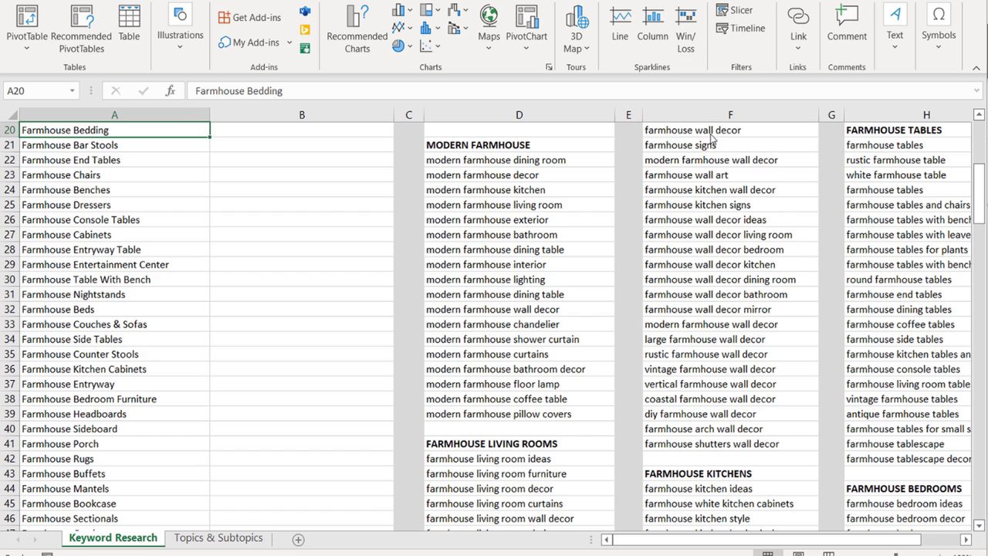
left_click_drag(228, 203, 207, 202)
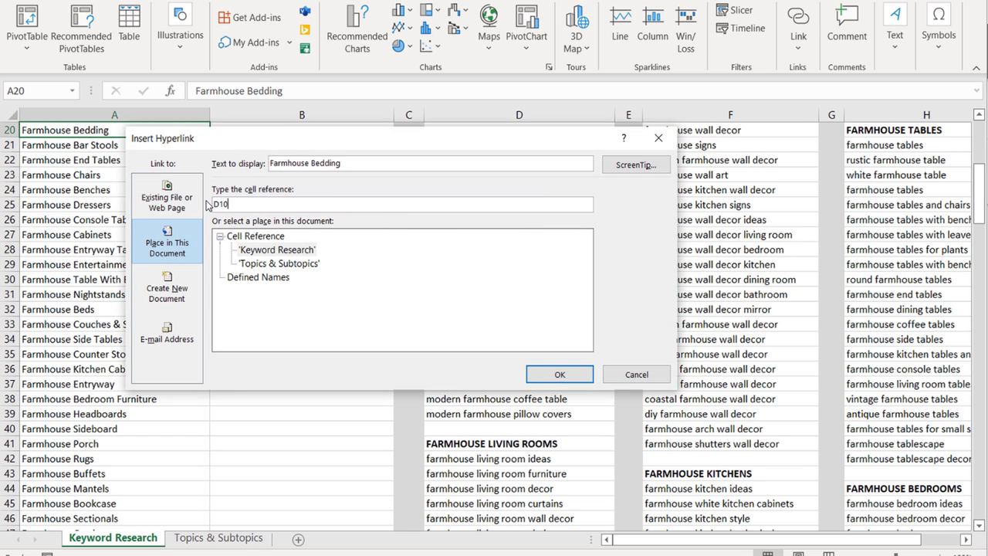
left_click(562, 375)
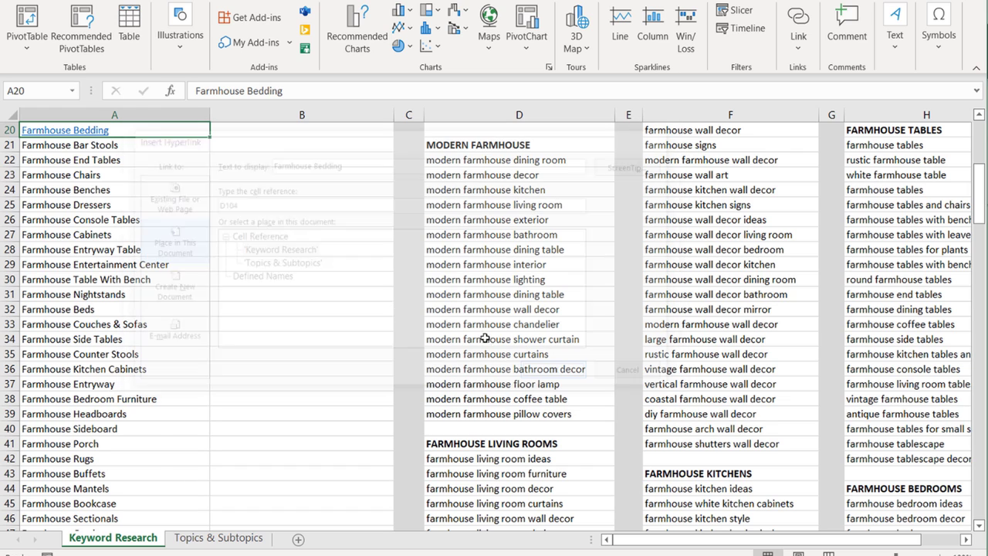
Test the new Farmhouse Bedding link and view the empty subtopic section it leads to.
left_click(315, 278)
left_click(103, 132)
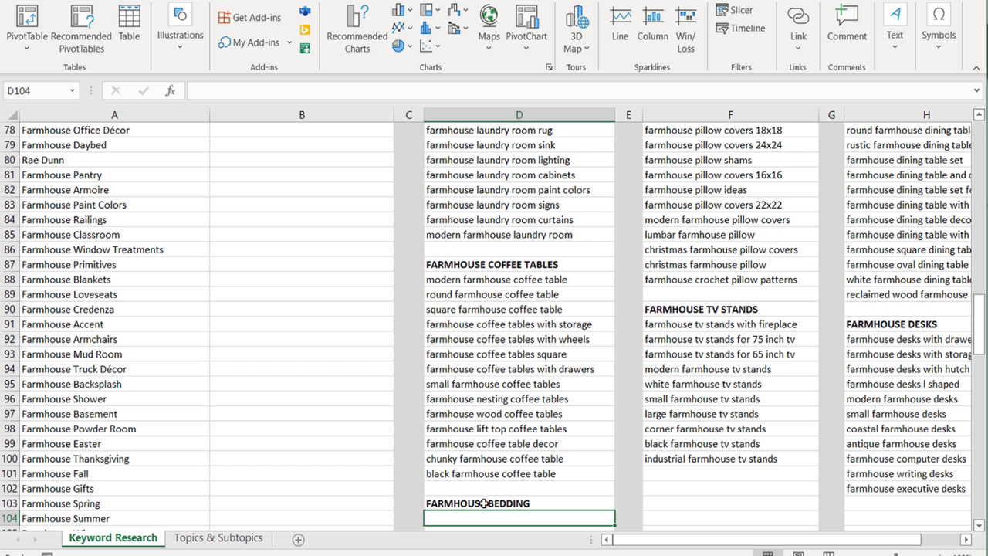
scroll(548, 410, "down", 6)
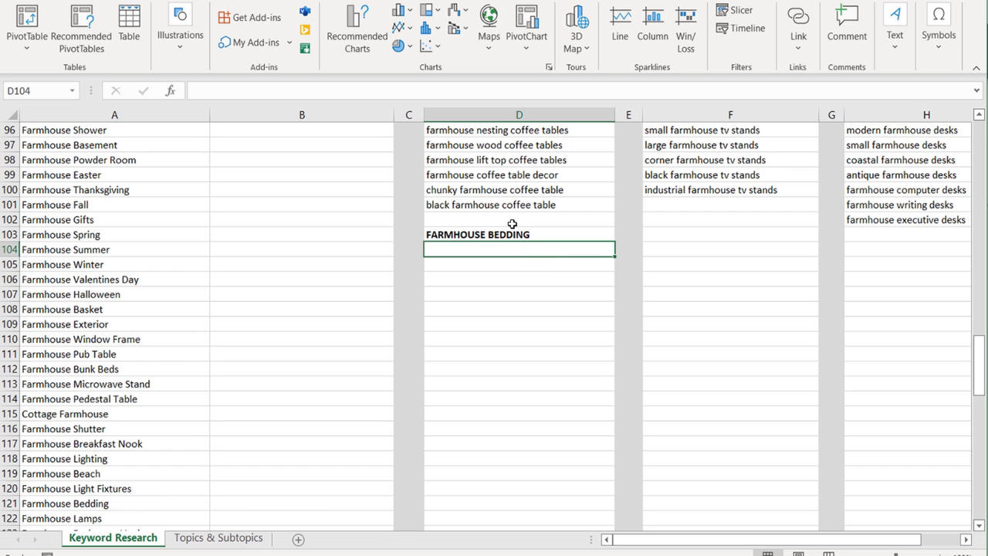
Follow the Farmhouse Coffee Tables topic link and review the subtopic keywords in D88:D101.
left_click_drag(498, 247, 512, 358)
left_click(512, 357)
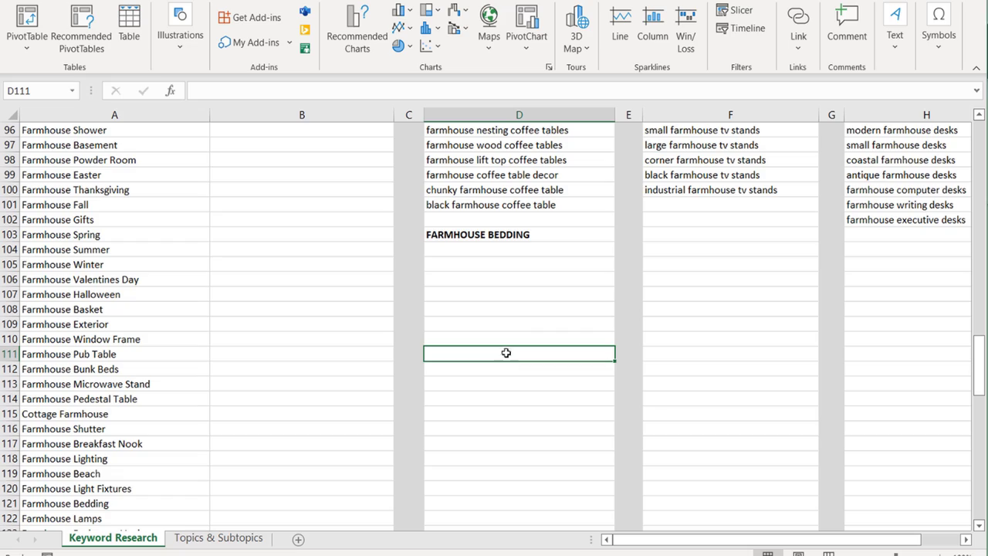
scroll(511, 337, "up", 7)
scroll(316, 308, "up", 20)
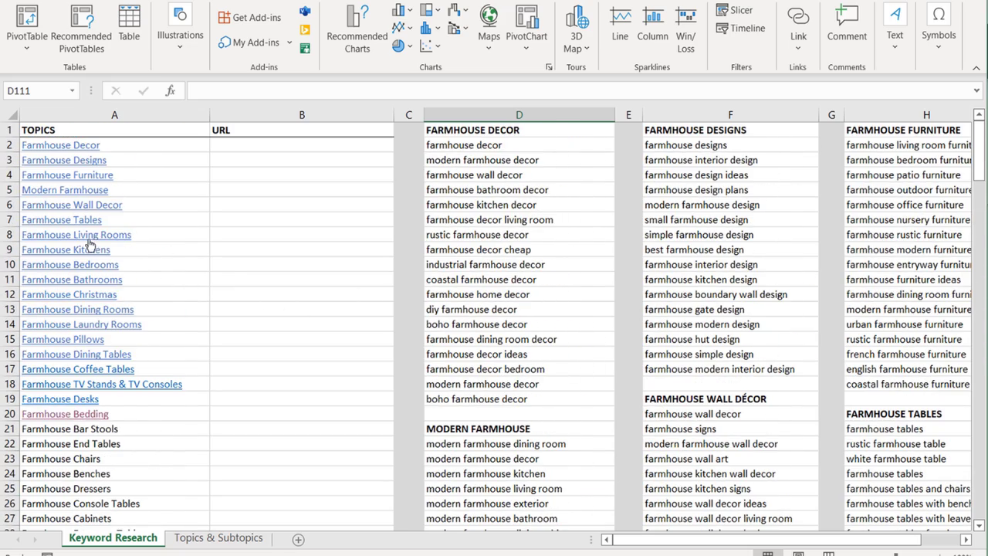
scroll(82, 253, "down", 1)
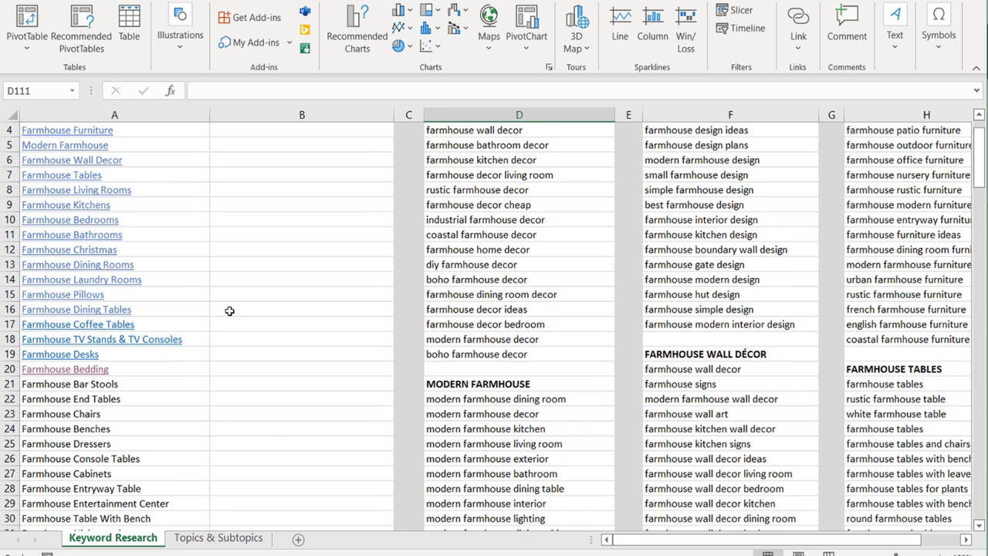
left_click(48, 325)
scroll(121, 326, "down", 10)
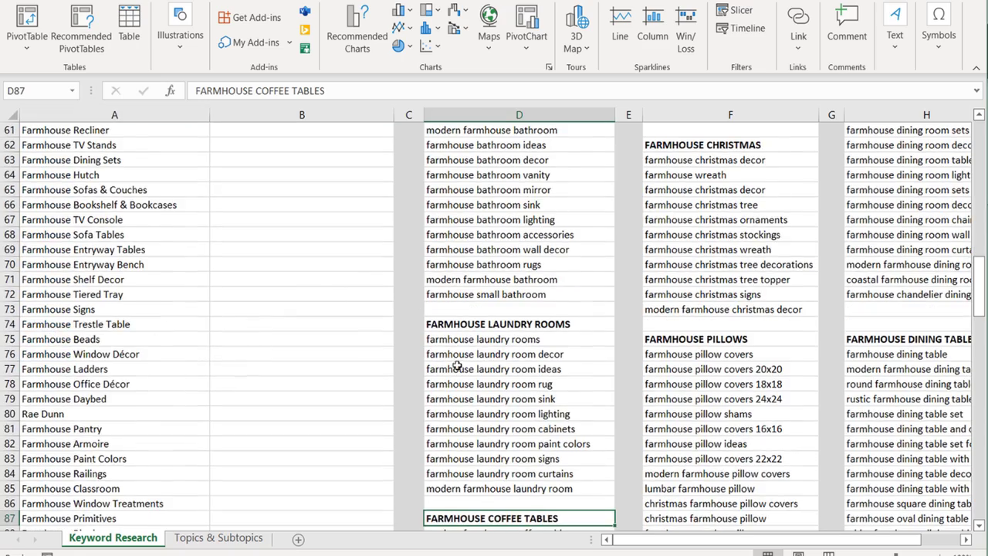
left_click_drag(531, 220, 527, 415)
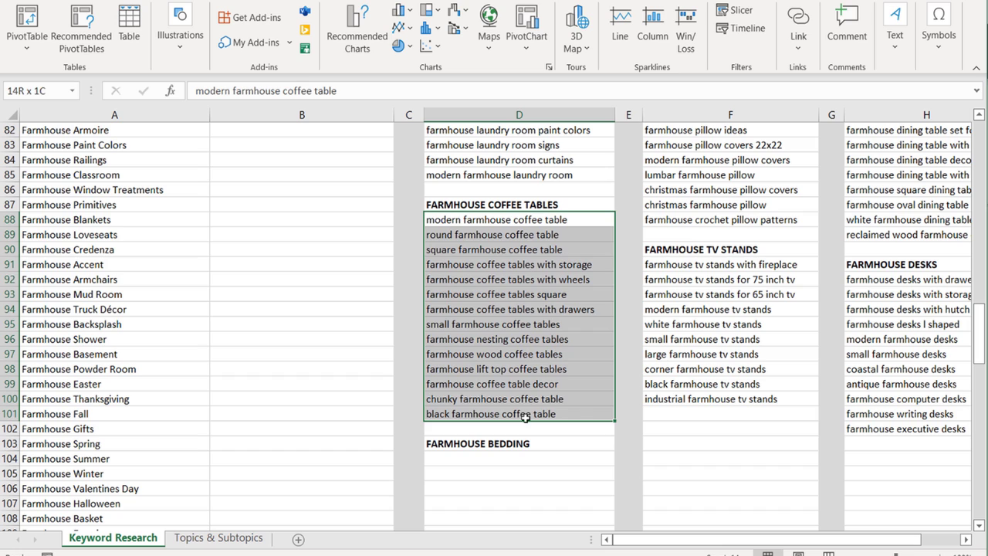
left_click(543, 354)
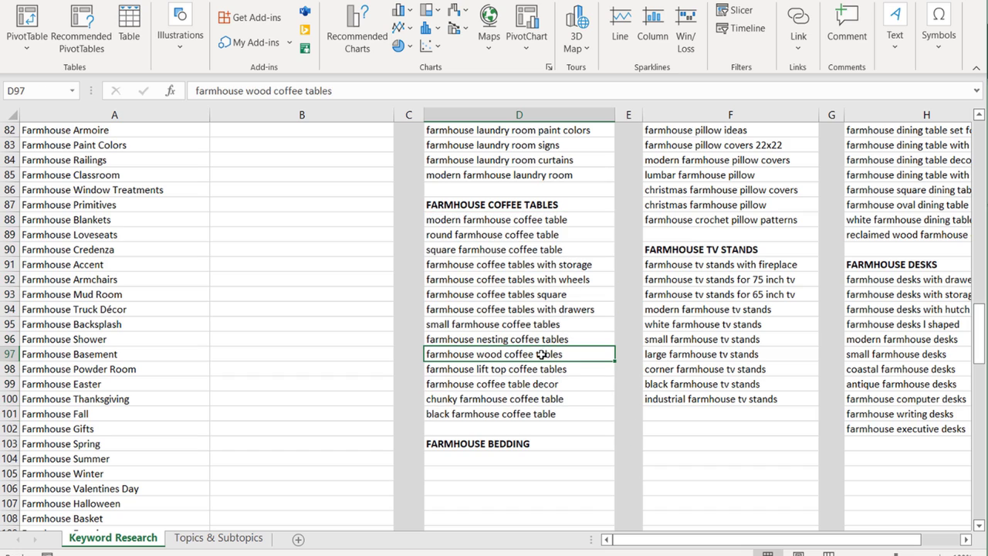
left_click(478, 280)
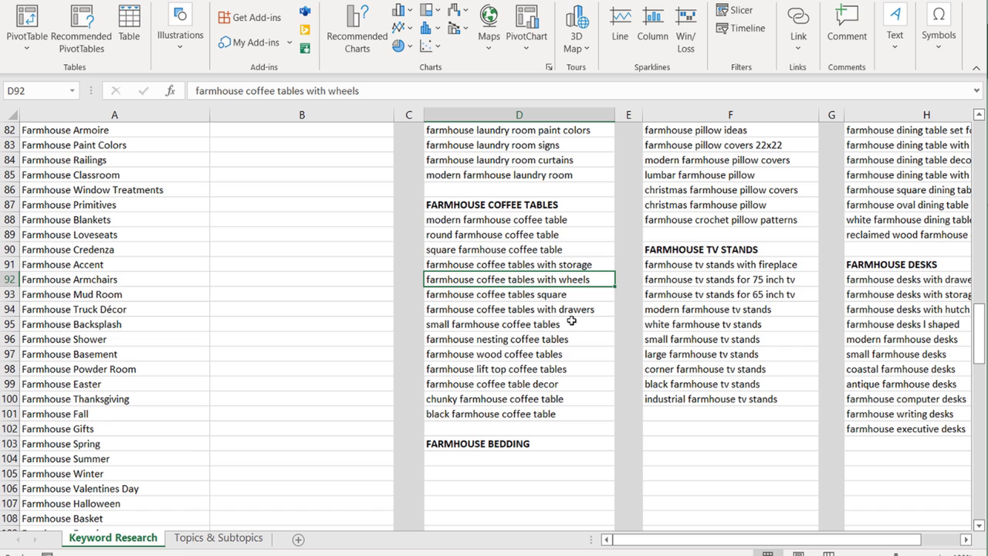
scroll(563, 334, "down", 4)
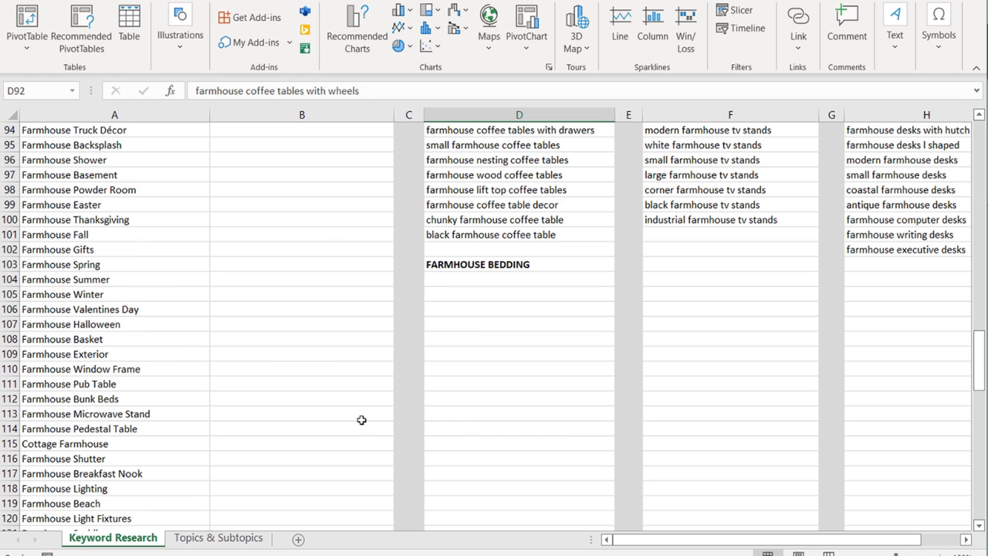
Switch to Google Keyword Planner, narrow the search to farmhouse bedding by removing the other four keywords, and review the keyword ideas.
left_click(513, 552)
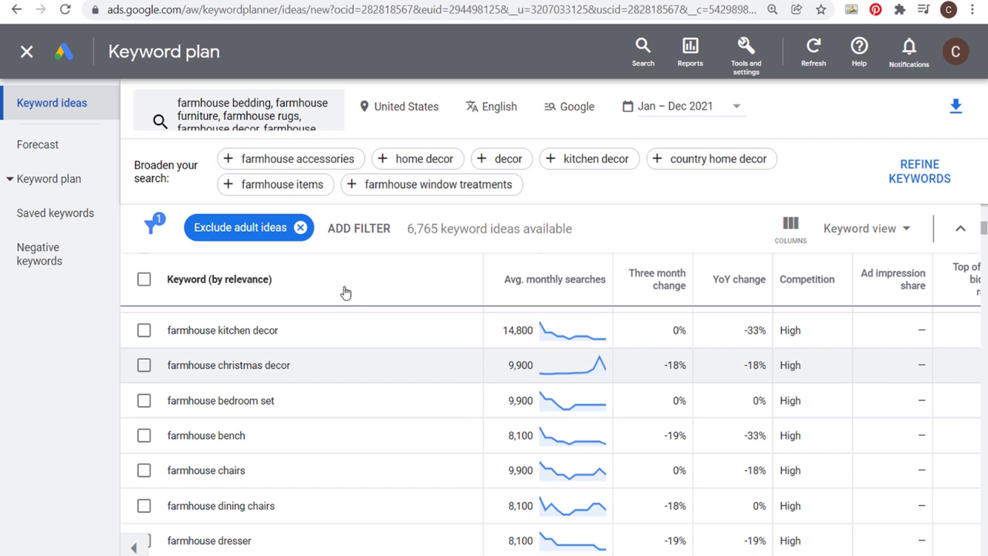
left_click(276, 131)
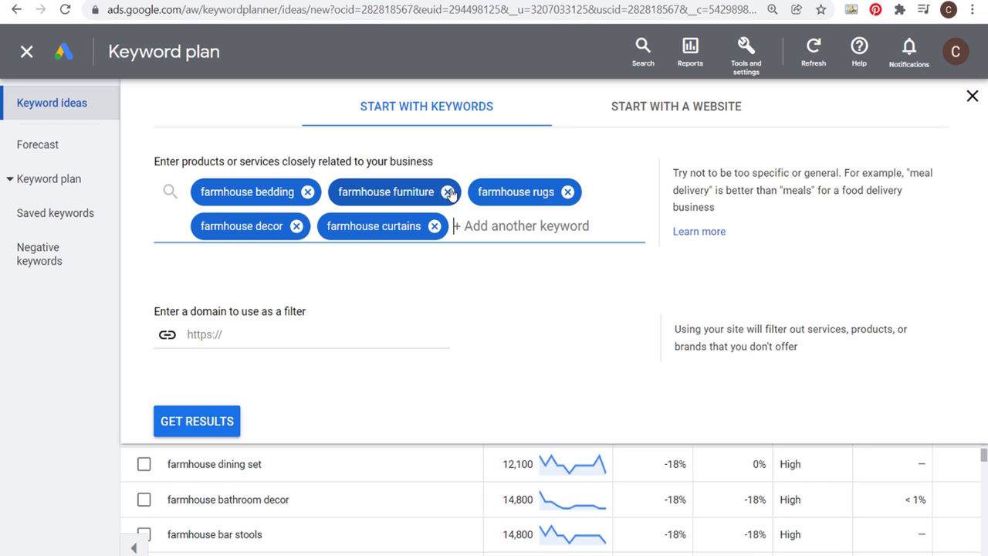
left_click(449, 192)
left_click(430, 192)
left_click(433, 193)
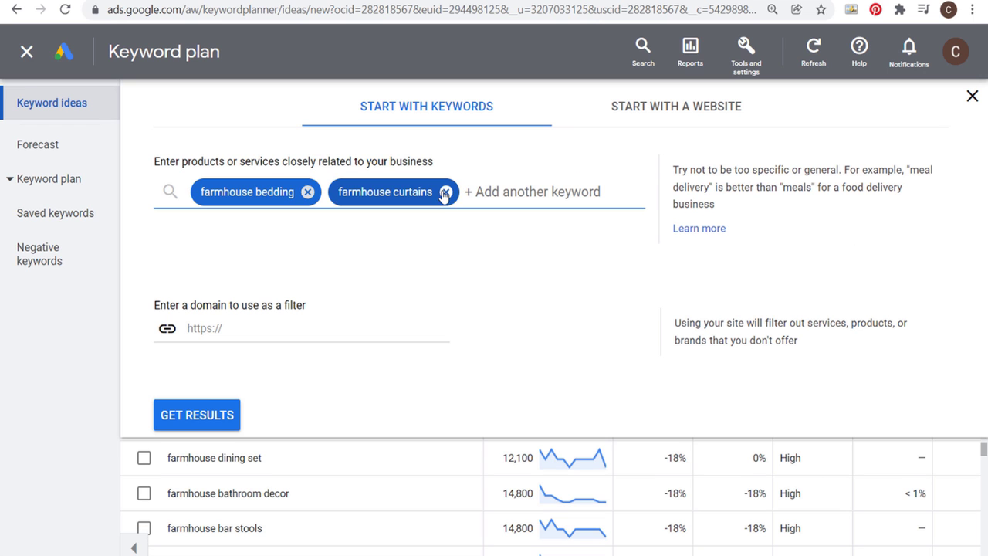
left_click(445, 193)
left_click(184, 403)
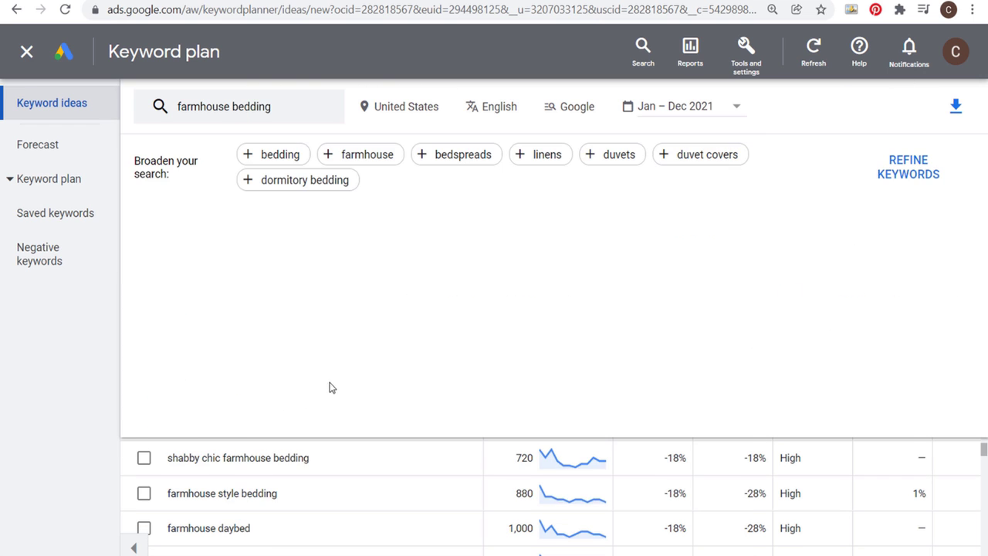
scroll(447, 356, "up", 8)
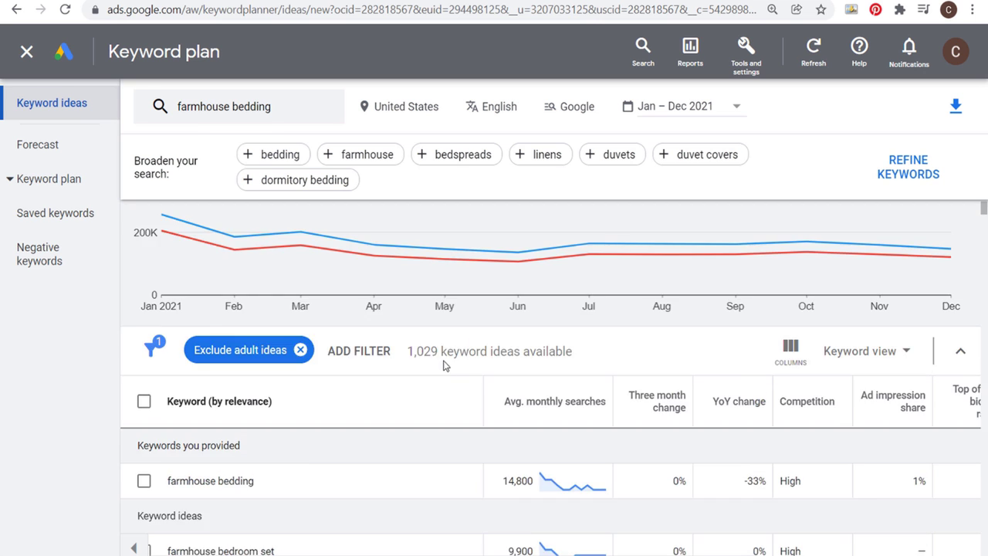
scroll(432, 363, "down", 5)
scroll(409, 356, "up", 2)
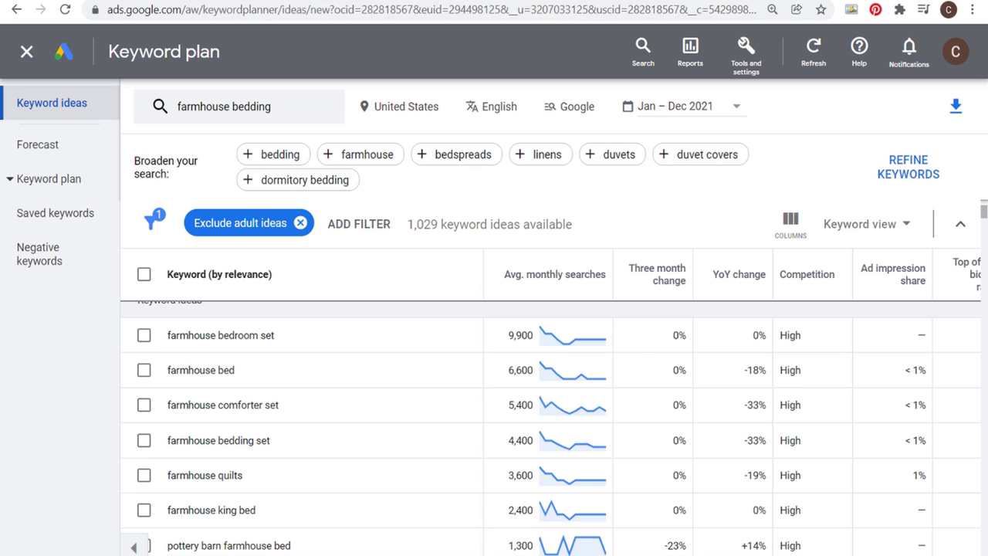
Copy the Long-Tail Keywords list from the farmhouse bedding Google results into Notepad below the FARMHOUSE BEDDING heading.
left_click(343, 2)
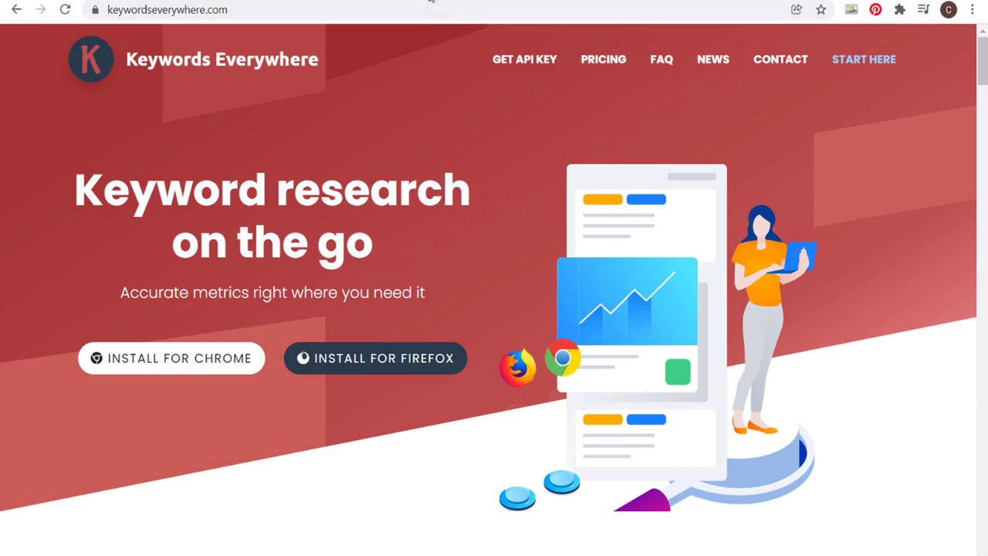
left_click(430, 2)
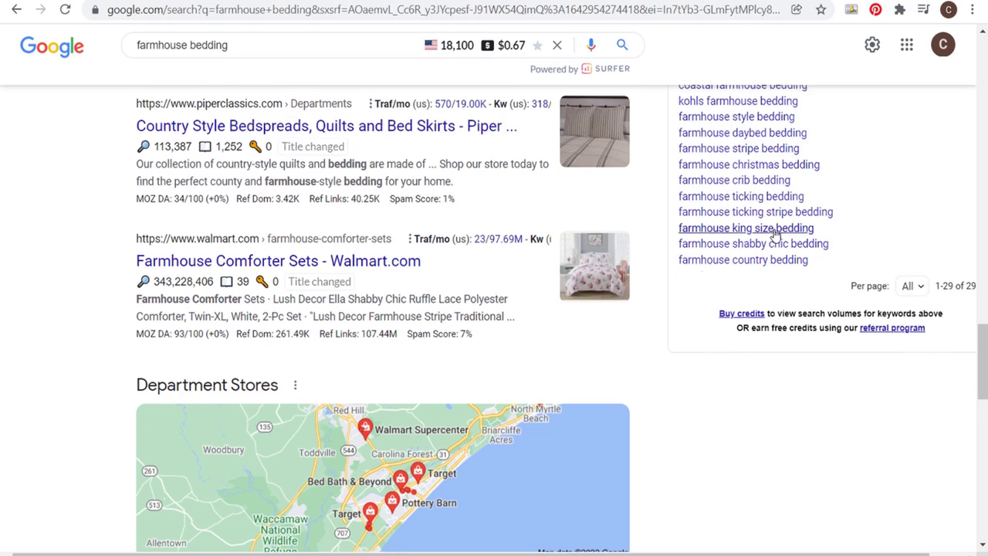
scroll(903, 211, "up", 4)
scroll(918, 201, "up", 4)
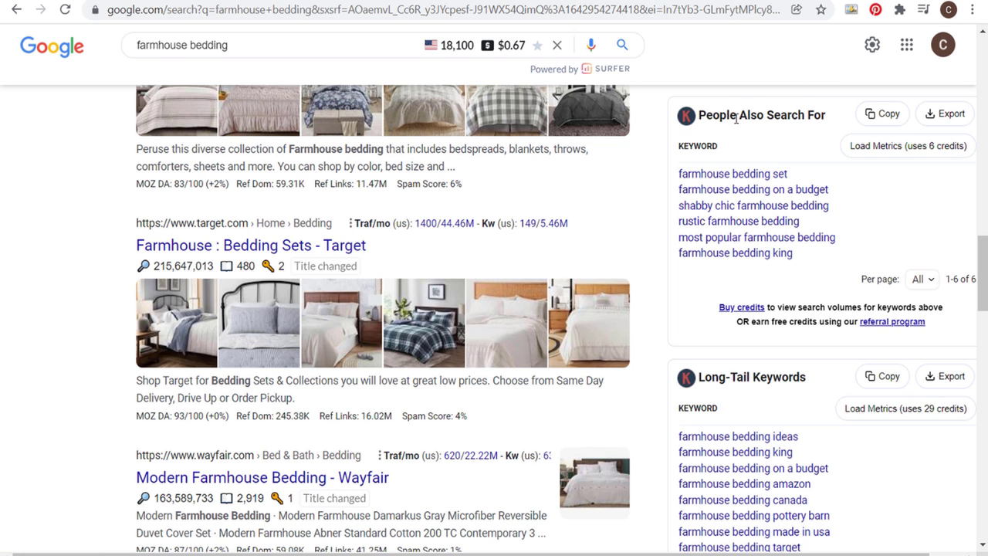
scroll(810, 149, "down", 2)
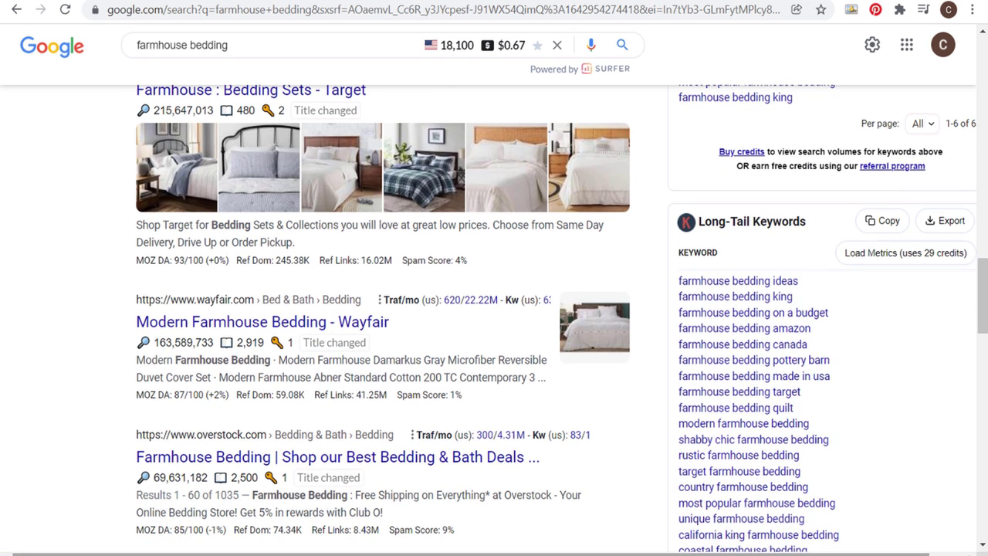
scroll(909, 329, "down", 2)
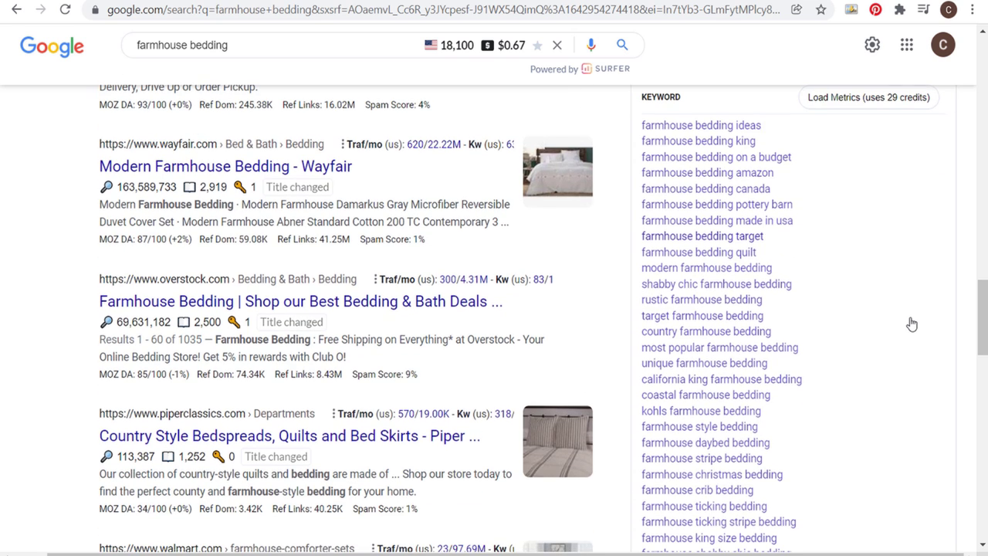
left_click_drag(630, 128, 413, 502)
scroll(874, 331, "down", 1)
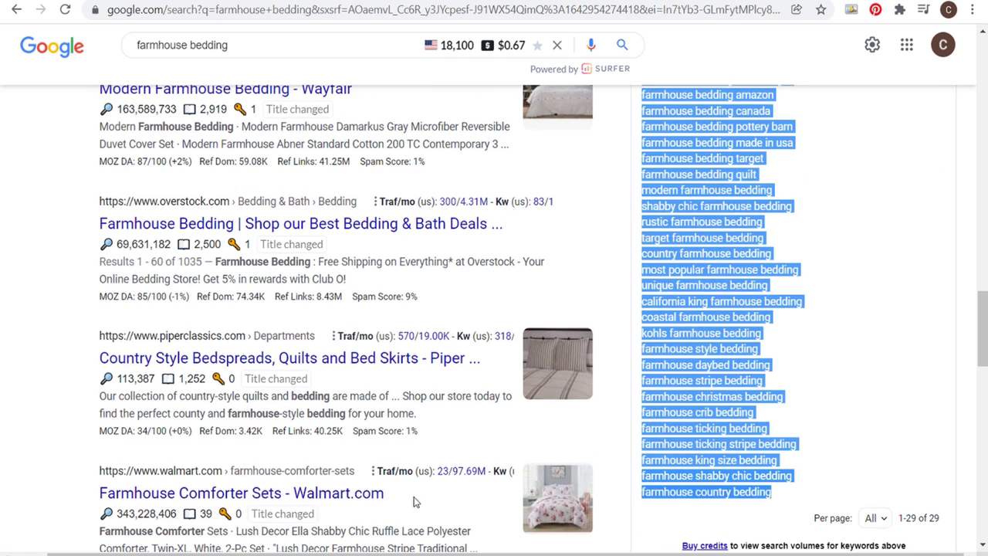
key("alt+Tab")
type("Load Metrics (uses 29 credits) KEYWORD farmhouse bedding ideas farmhouse bedding king farmhouse bedding on a budget farmhouse bedding amazon farmhouse bedding canada farmhouse bedding pottery barn farmhouse bedding made in usa farmhouse bedding target farmhouse bedding quilt modern farmhouse bedding shabby chic farmhouse bedding rustic farmhouse bedding target farmhouse bedding country farmhouse bedding most popular farmhouse bedding unique farmhouse bedding california king farmhouse bedding coastal farmhouse bedding kohls farmhouse bedding farmhouse style bedding farmhouse daybed bedding farmhouse stripe bedding farmhouse christmas bedding farmhouse crib bedding farmhouse ticking bedding farmhouse ticking stripe bedding farmhouse king size bedding farmhouse shabby chic bedding farmhouse country bedding")
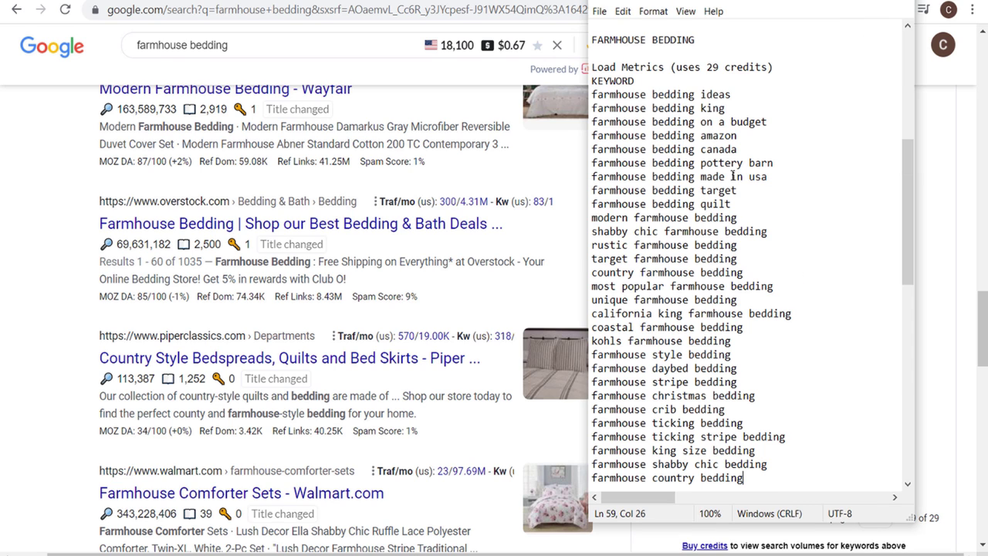
Delete the Load Metrics and KEYWORD lines and the blank lines above the pasted farmhouse bedding keywords.
left_click_drag(655, 81, 591, 54)
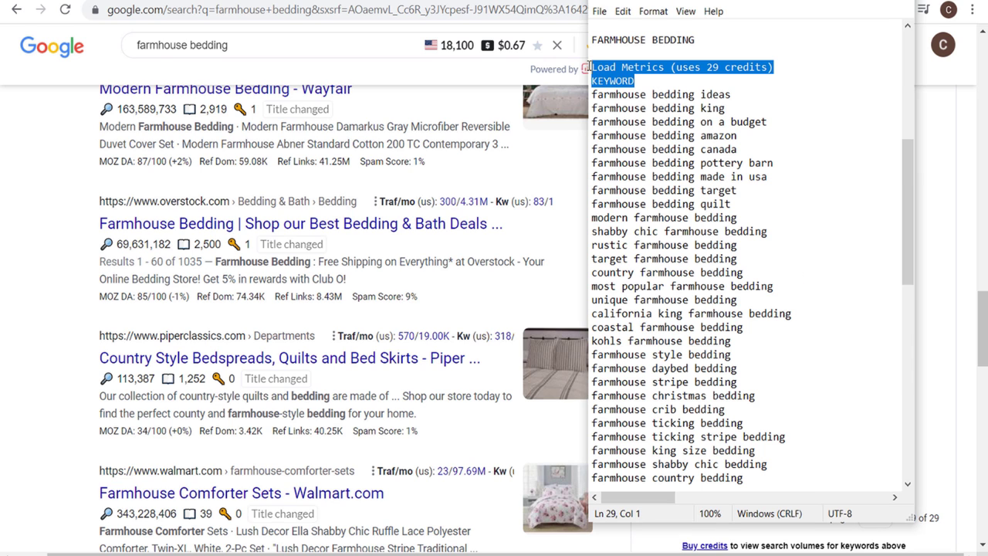
key("Delete")
key("BackSpace")
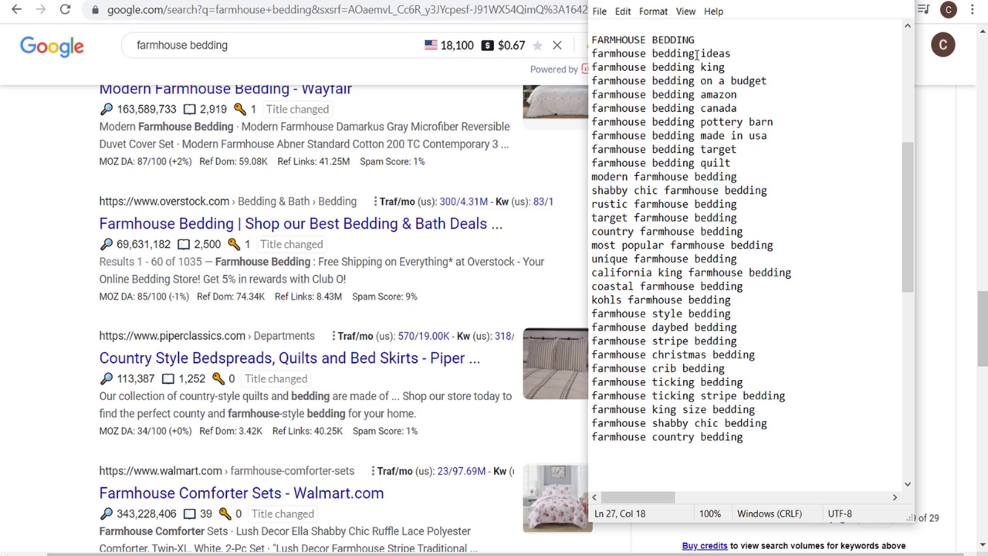
left_click(774, 55)
Delete the farmhouse bedding keywords for amazon, canada, pottery barn, made in usa and target from the list.
left_click_drag(754, 108, 588, 95)
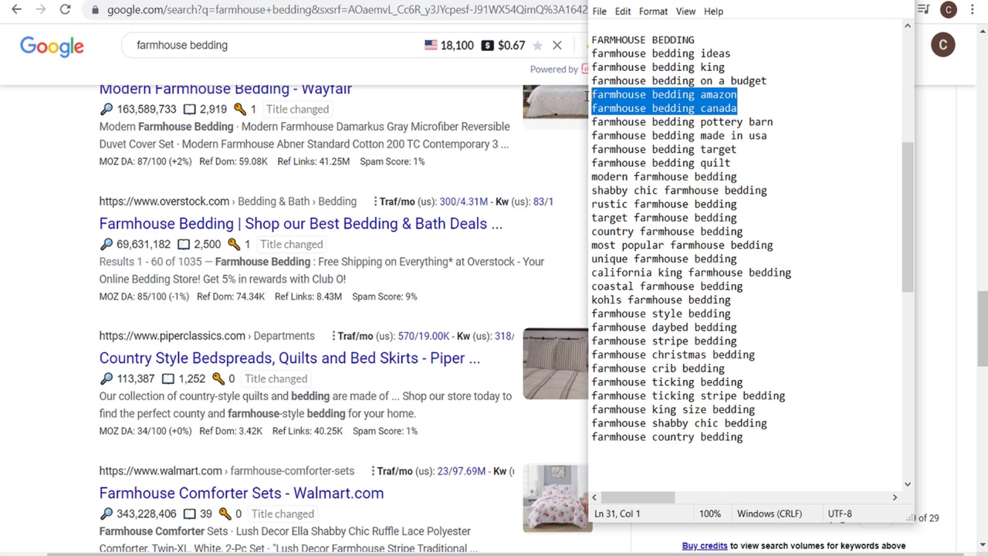
key("BackSpace")
key("BackSpace")
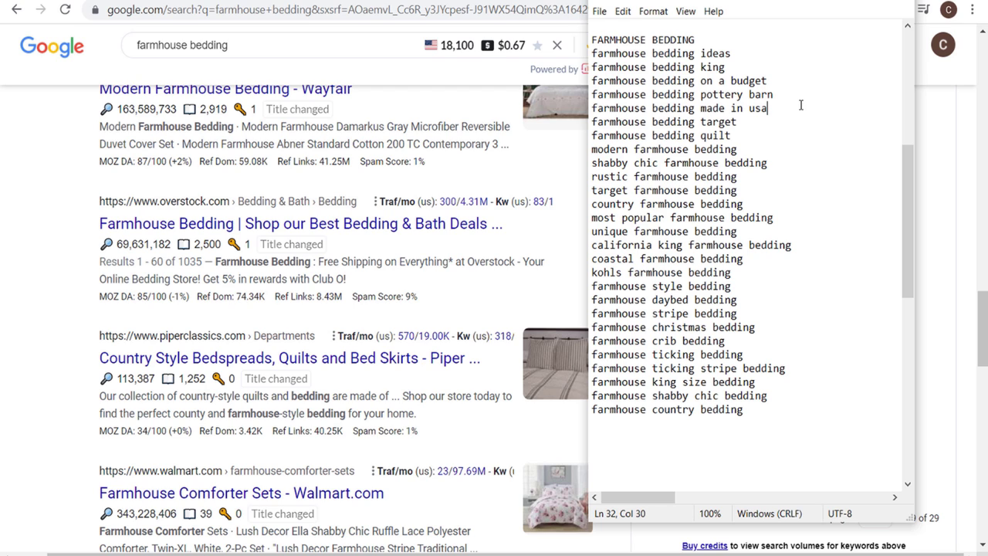
left_click_drag(755, 123, 578, 98)
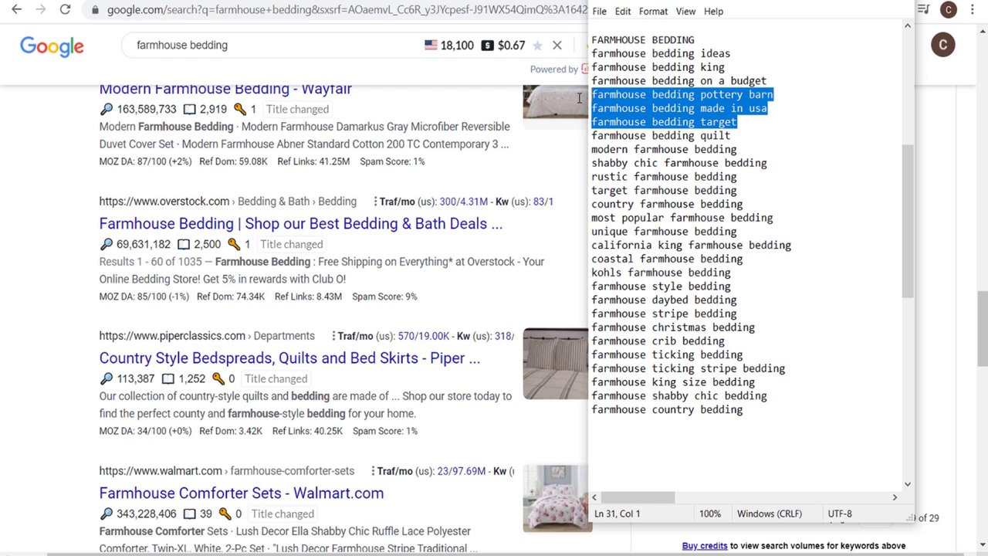
key("BackSpace")
key("BackSpace")
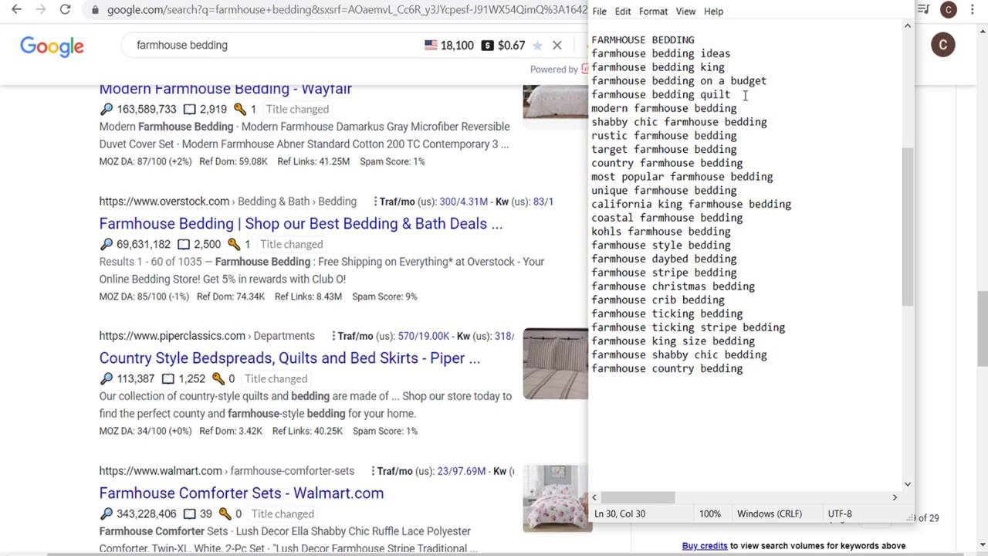
Remove the farmhouse bedding quilt keyword from the list.
left_click_drag(702, 94, 584, 94)
key("BackSpace")
key("BackSpace")
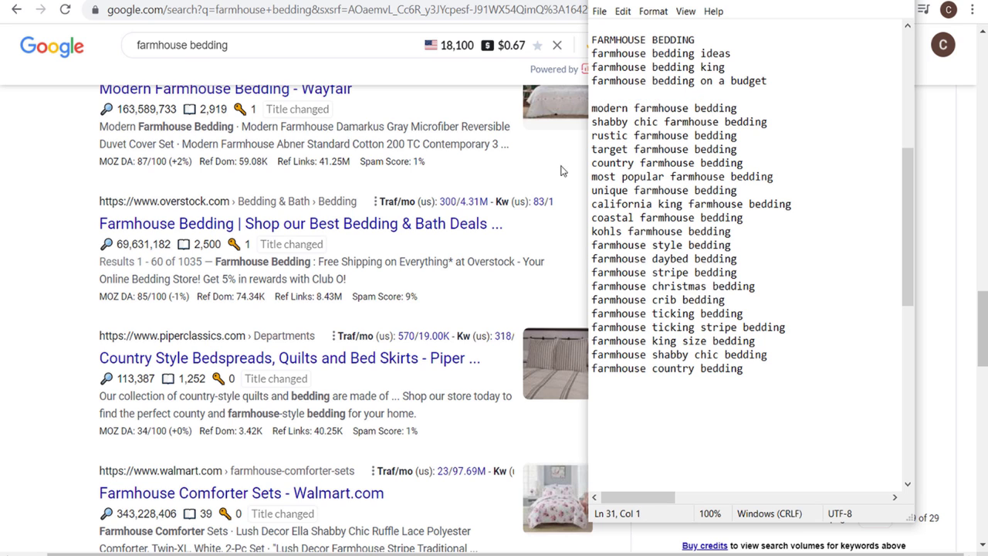
Switch to the Excel workbook, look over the topics from Farmhouse Basement to Farmhouse Lighting, and return to the Notepad list.
key("alt+Tab")
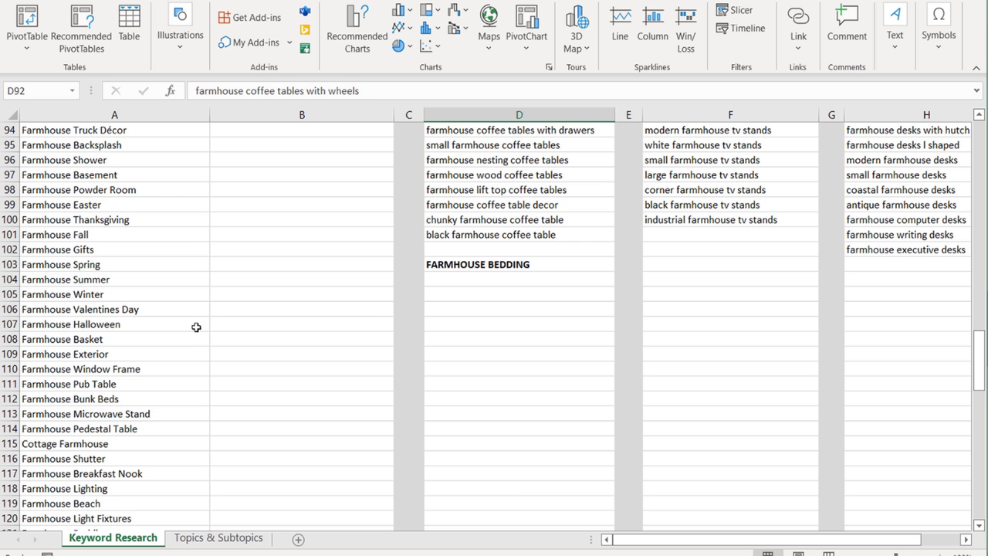
left_click_drag(137, 173, 91, 489)
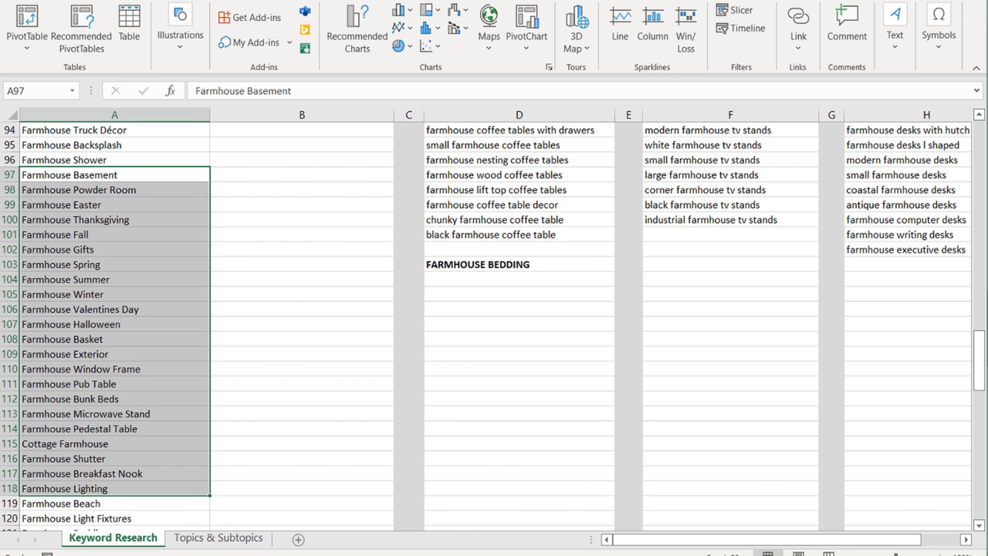
key("alt+Tab")
key("alt+Tab")
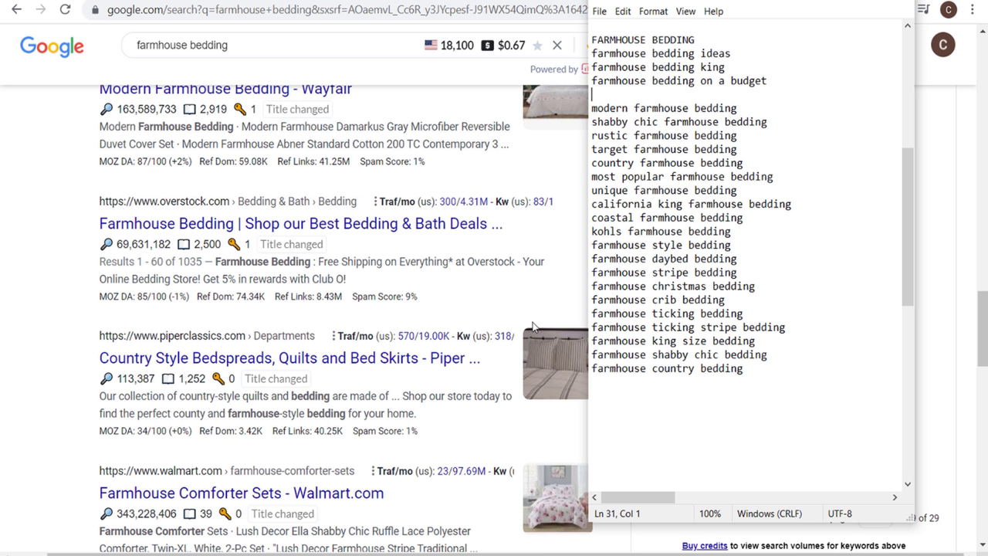
Delete the blank line and the rustic, target, most popular and kohls bedding keywords, and review the remaining keywords through farmhouse style bedding.
key("BackSpace")
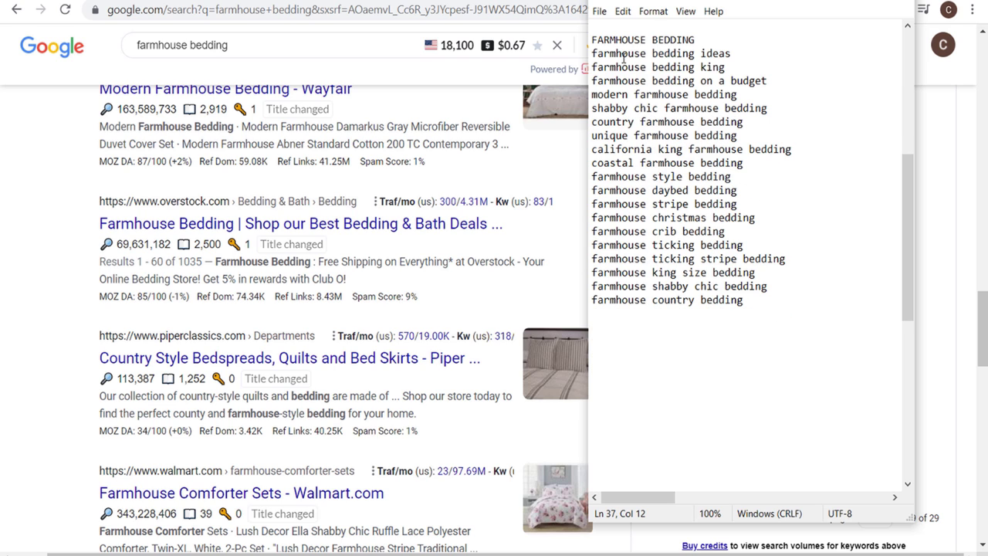
left_click_drag(624, 56, 756, 163)
left_click(789, 163)
left_click(609, 177)
left_click_drag(748, 179, 583, 179)
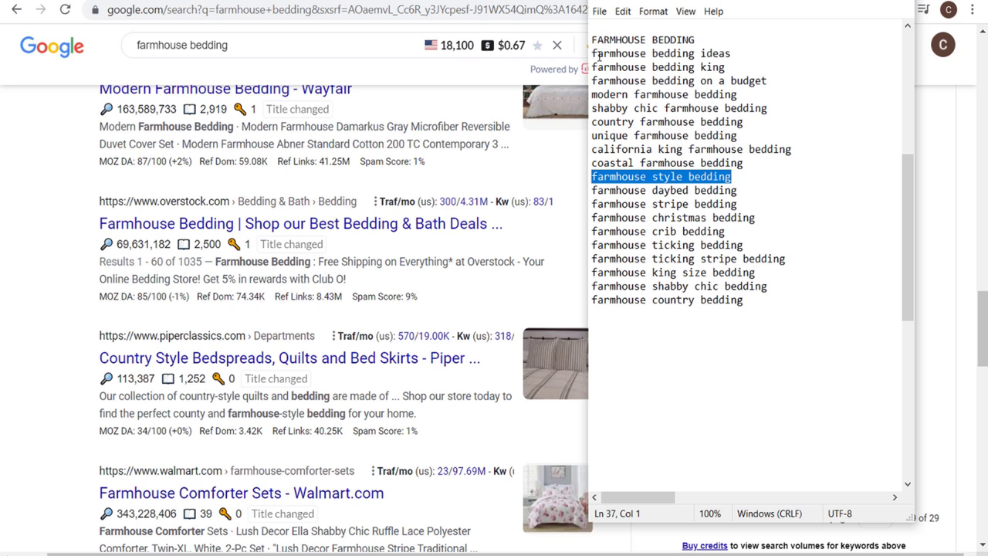
Delete the "farmhouse style bedding" line from the keyword notes and switch back to the browser.
key("BackSpace")
key("BackSpace")
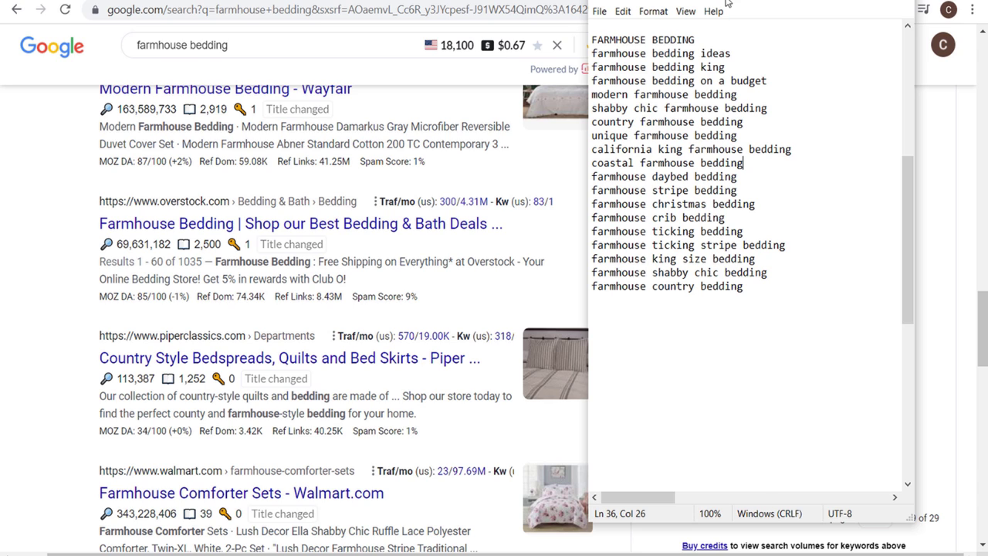
key("alt+Tab")
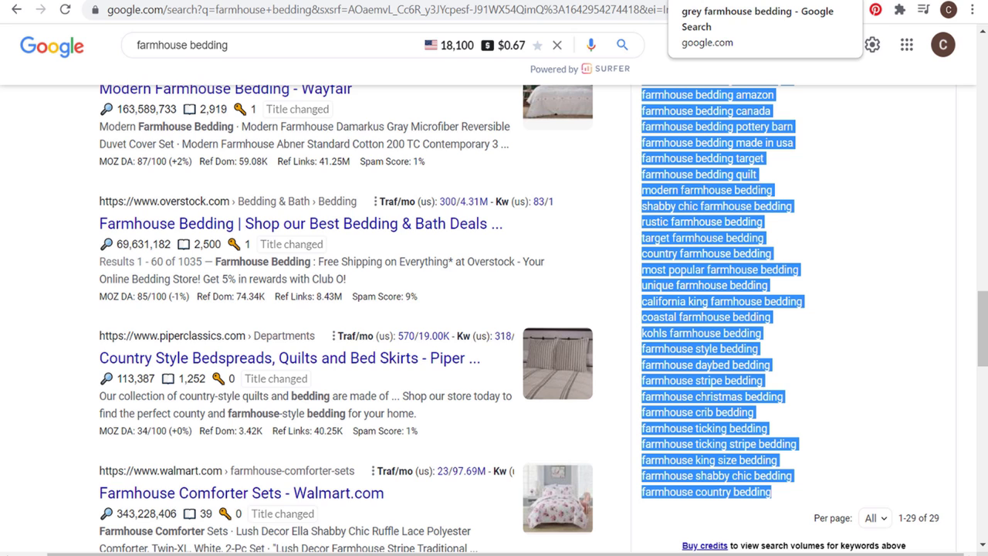
Find Pinterest topic ideas for "farmhouse bedding" with Keywords Everywhere and read through the suggested keywords.
left_click(491, 3)
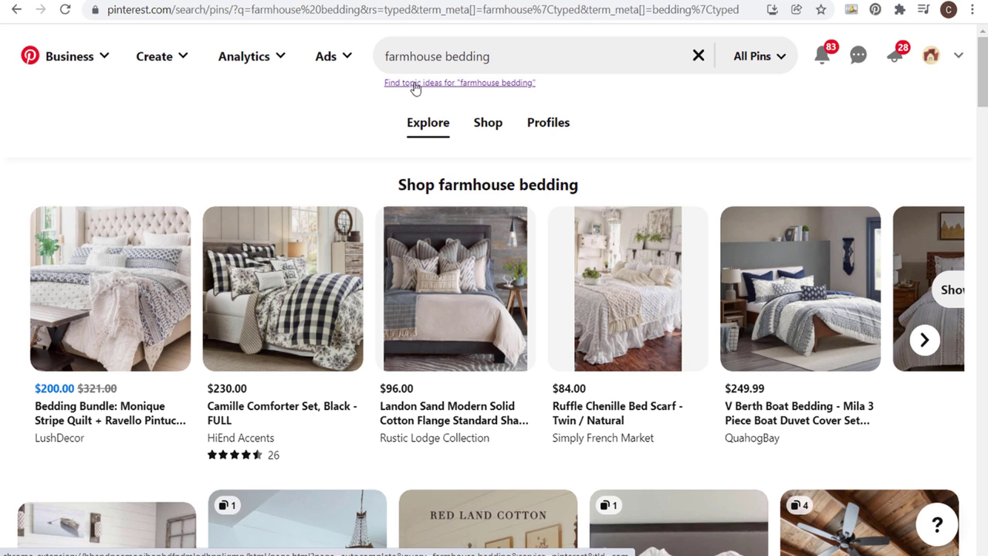
left_click(498, 85)
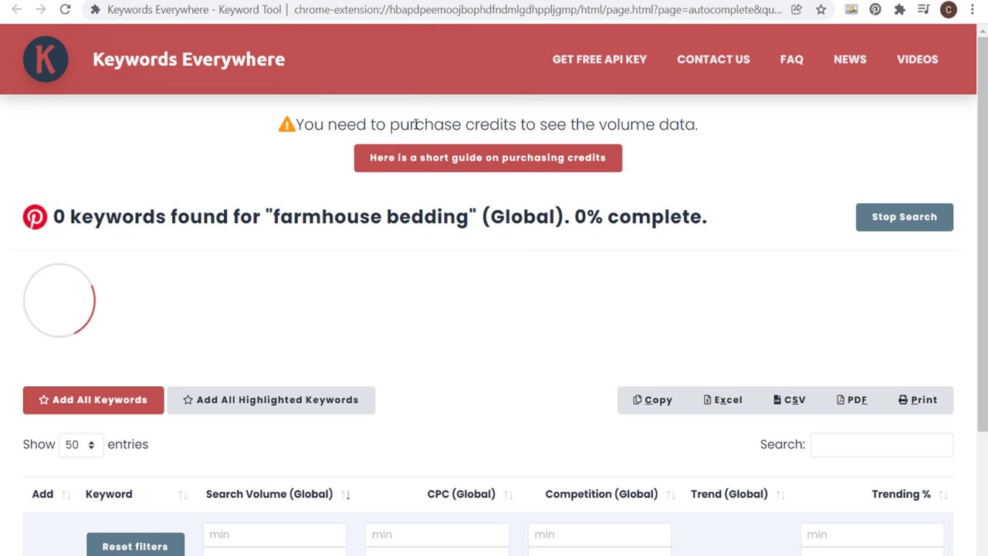
left_click_drag(53, 217, 351, 220)
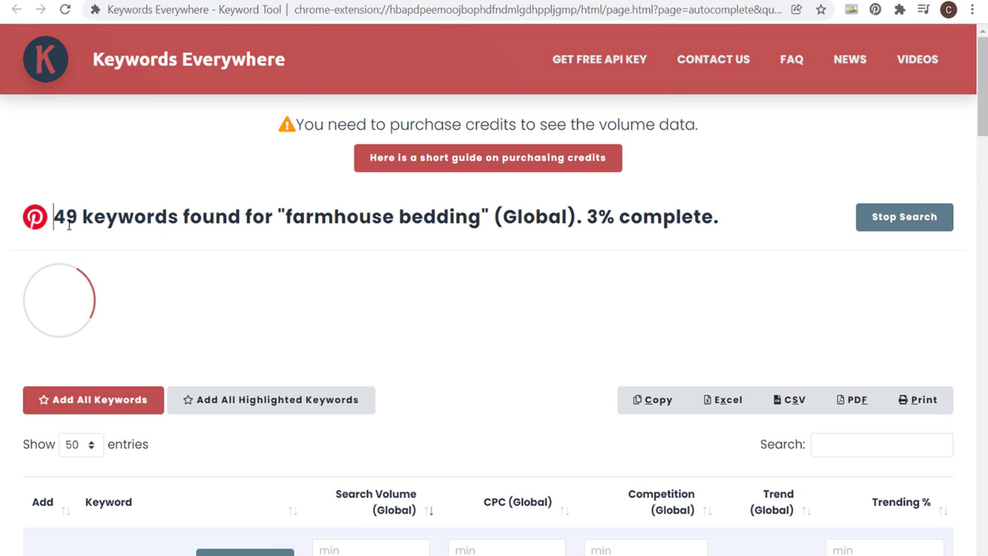
scroll(435, 263, "down", 5)
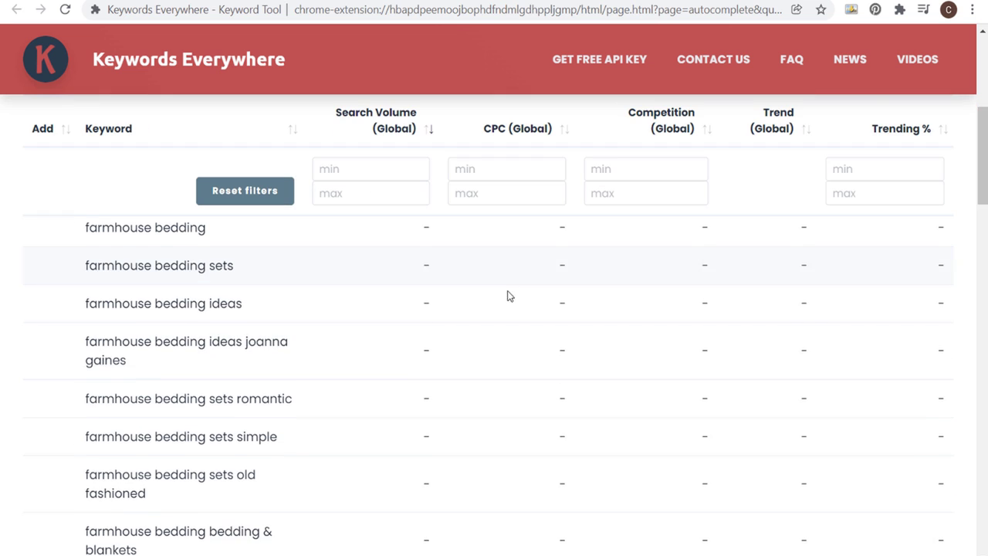
scroll(485, 317, "down", 1)
left_click_drag(110, 323, 338, 347)
left_click(342, 346)
scroll(328, 324, "down", 2)
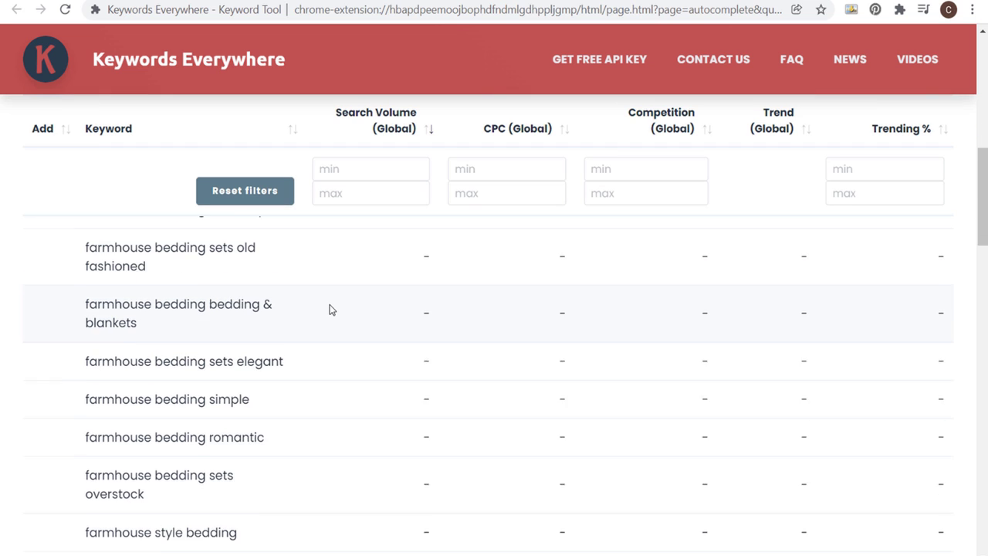
scroll(331, 309, "down", 2)
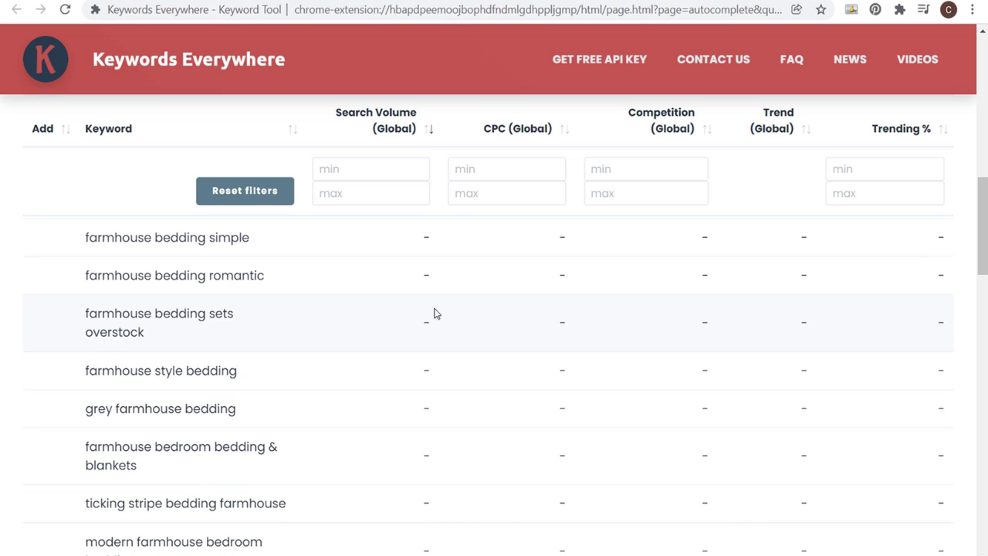
Examine the Google results for "grey farmhouse bedding", checking which sites rank and how their titles use the keyword.
left_click(695, 3)
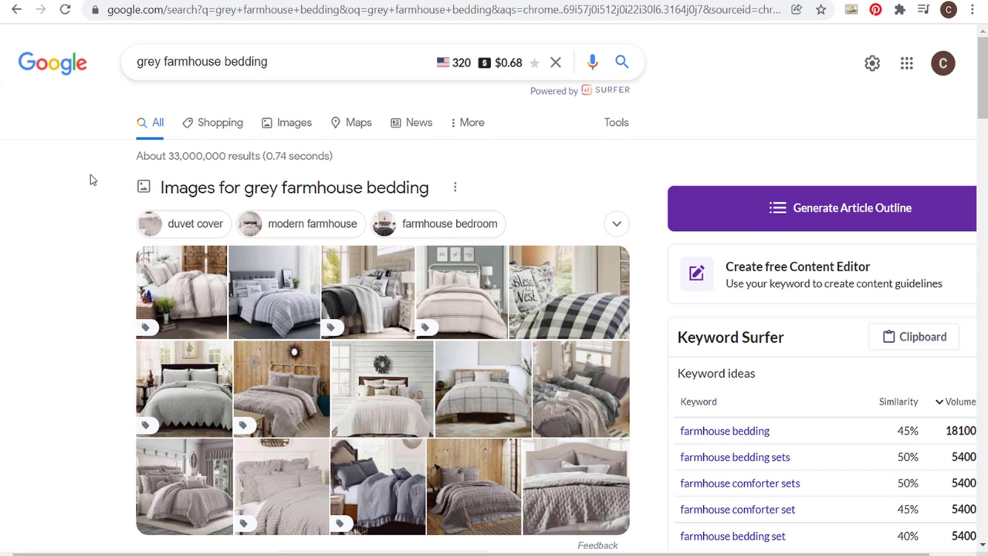
scroll(92, 174, "down", 1)
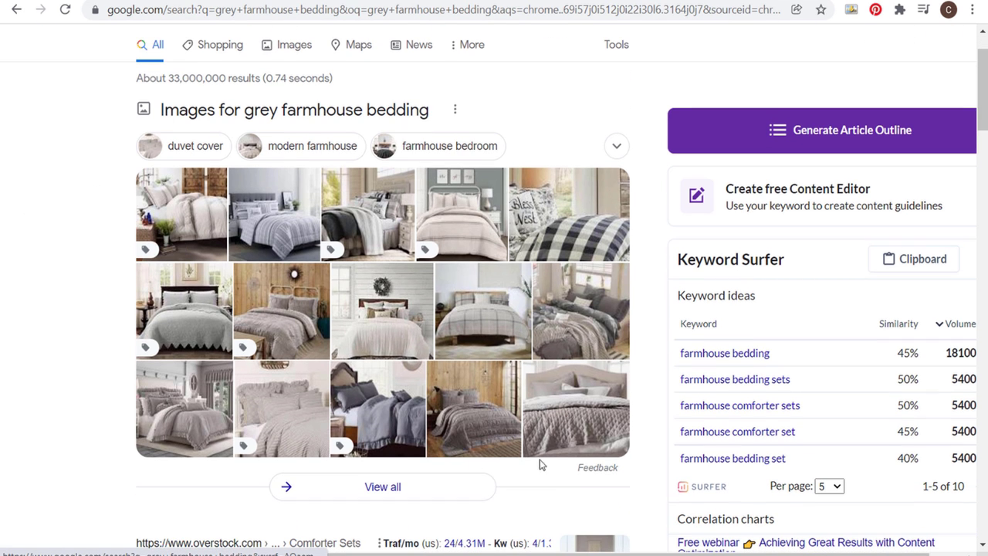
scroll(95, 88, "up", 1)
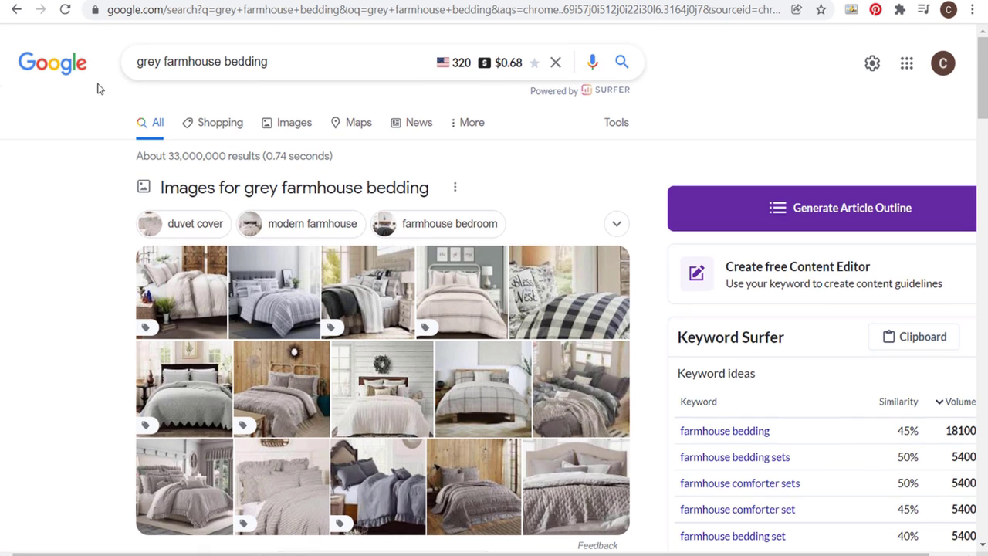
scroll(95, 221, "down", 5)
scroll(98, 204, "down", 1)
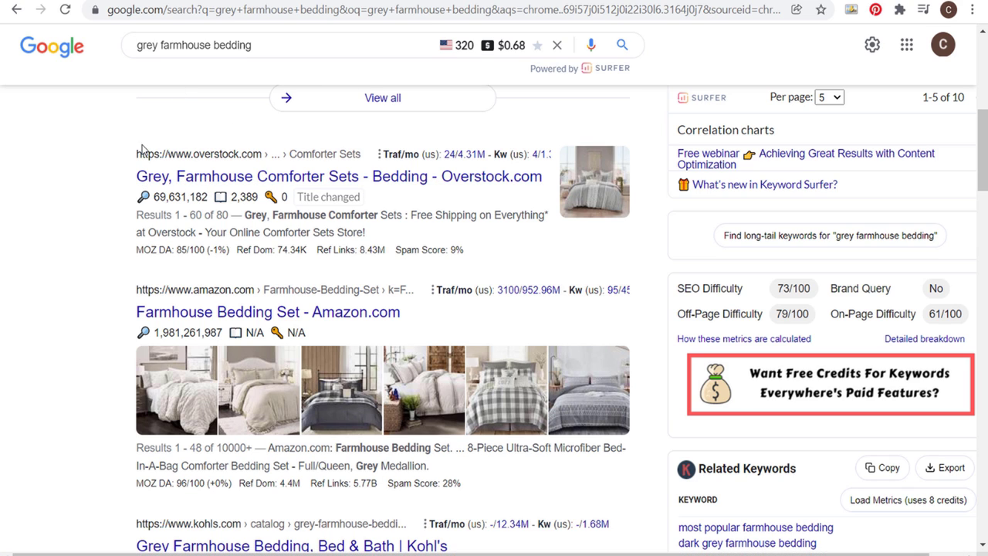
scroll(97, 208, "down", 1)
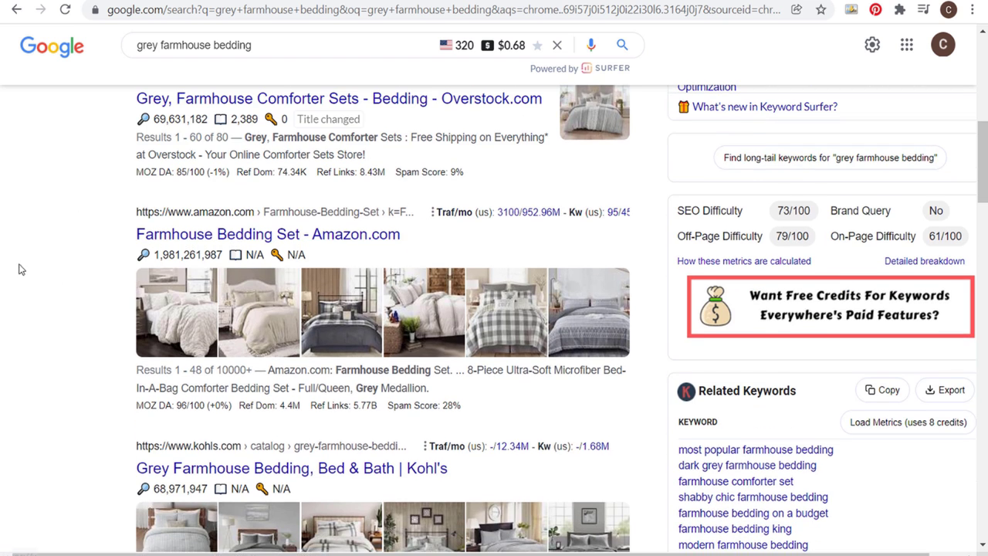
scroll(48, 264, "down", 3)
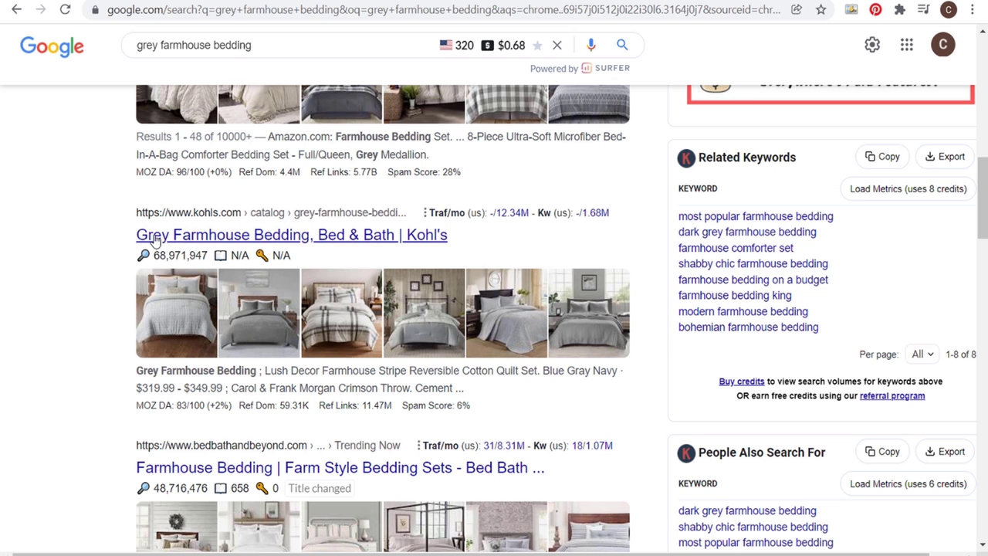
scroll(108, 250, "down", 5)
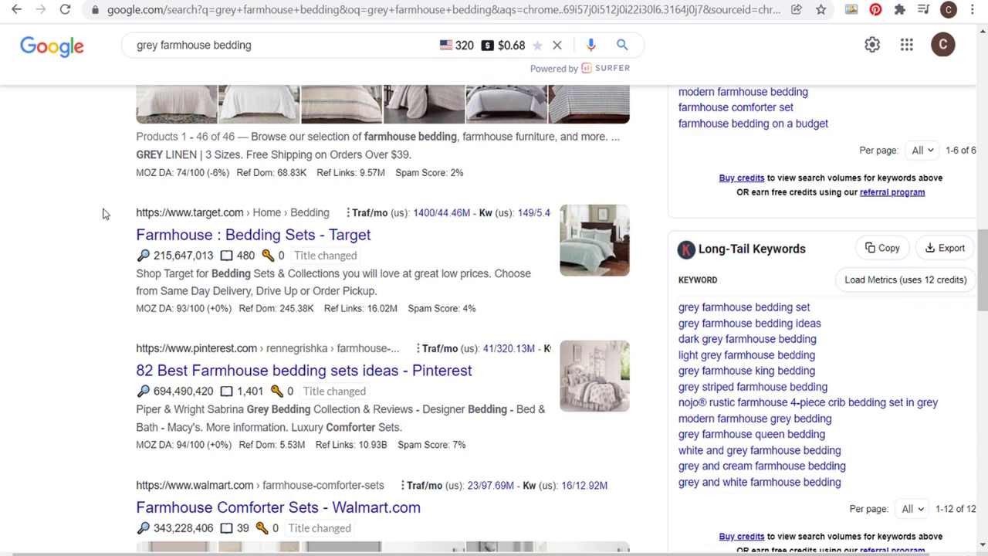
scroll(119, 231, "down", 3)
scroll(118, 226, "down", 3)
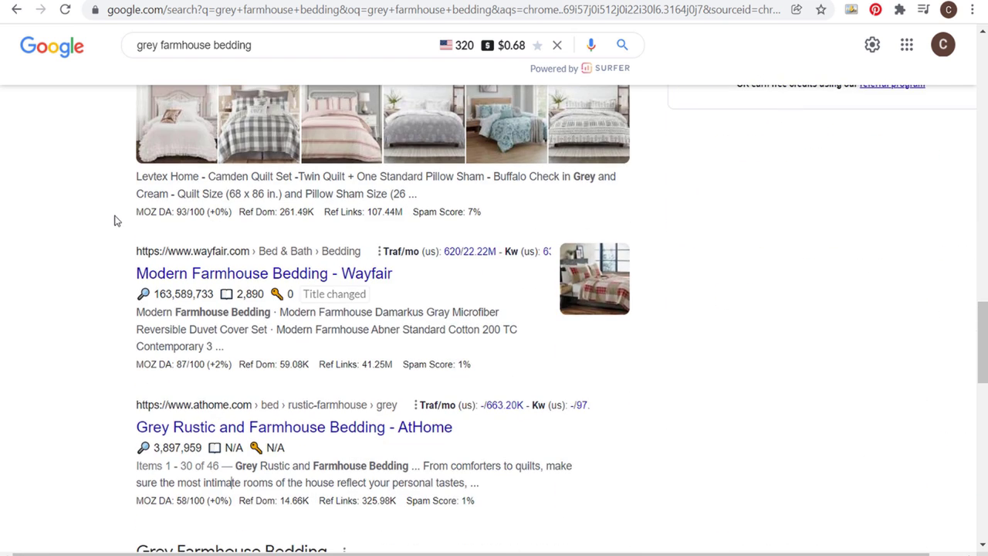
scroll(112, 224, "down", 2)
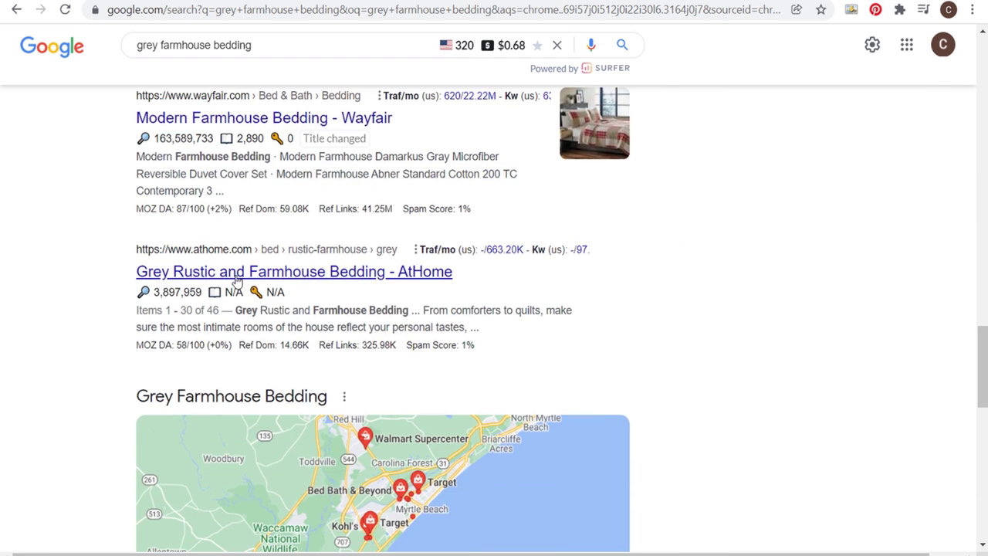
Recheck the search volume for "grey farmhouse bedding" and inspect the item count in the AtHome result's description.
scroll(117, 212, "up", 8)
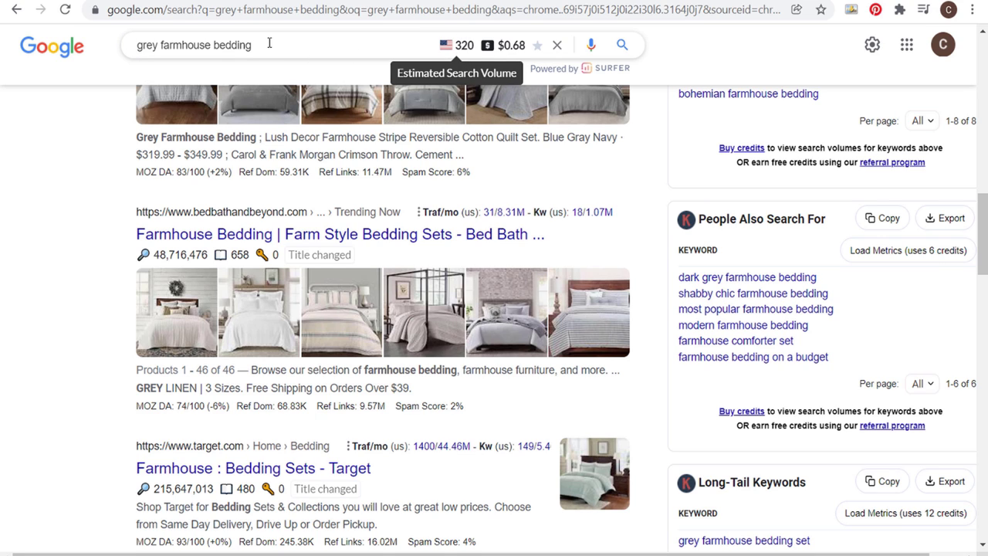
scroll(81, 216, "down", 8)
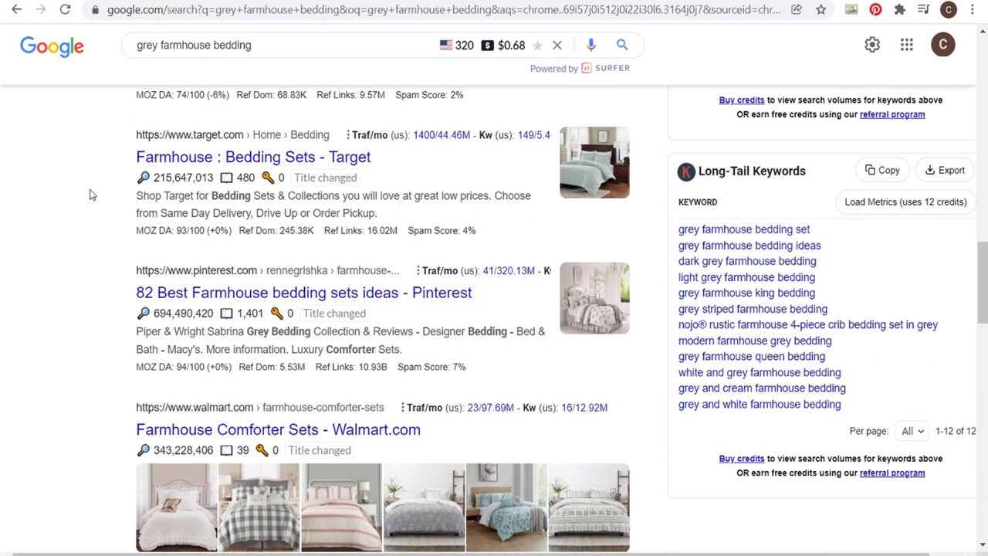
scroll(81, 186, "down", 4)
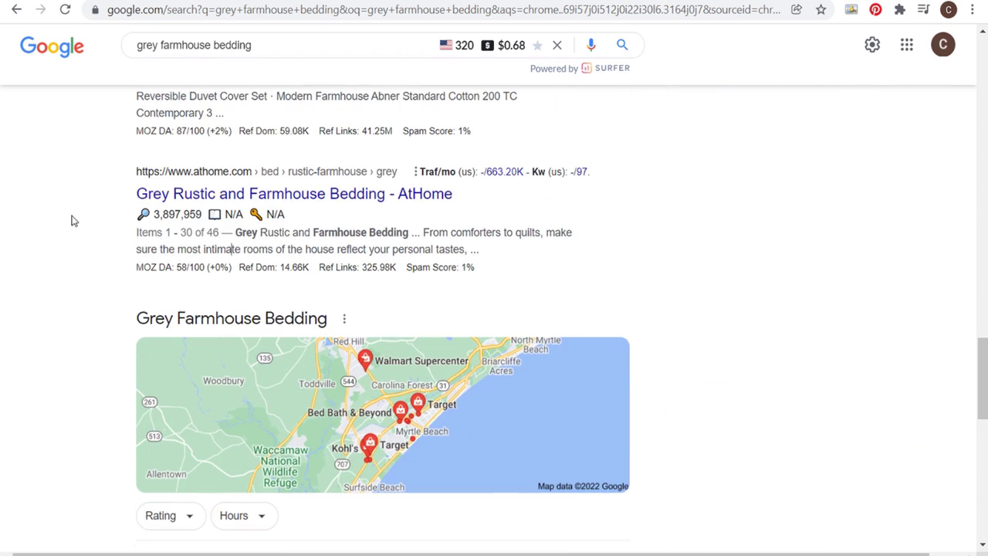
left_click_drag(136, 232, 221, 234)
left_click(247, 238)
double_click(211, 233)
left_click(215, 250)
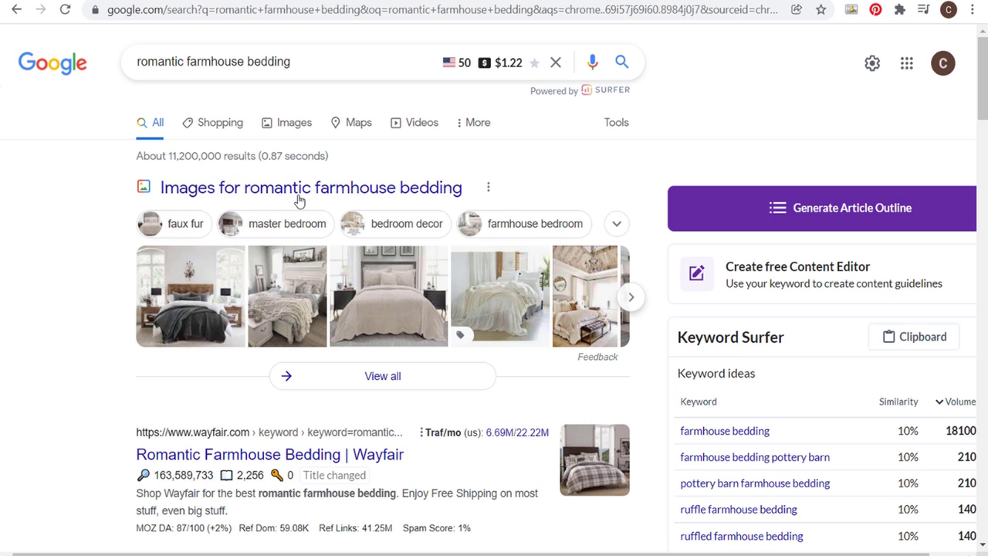
Review the Google results for "romantic farmhouse bedding", checking the ranking sites and their page titles.
scroll(99, 264, "down", 3)
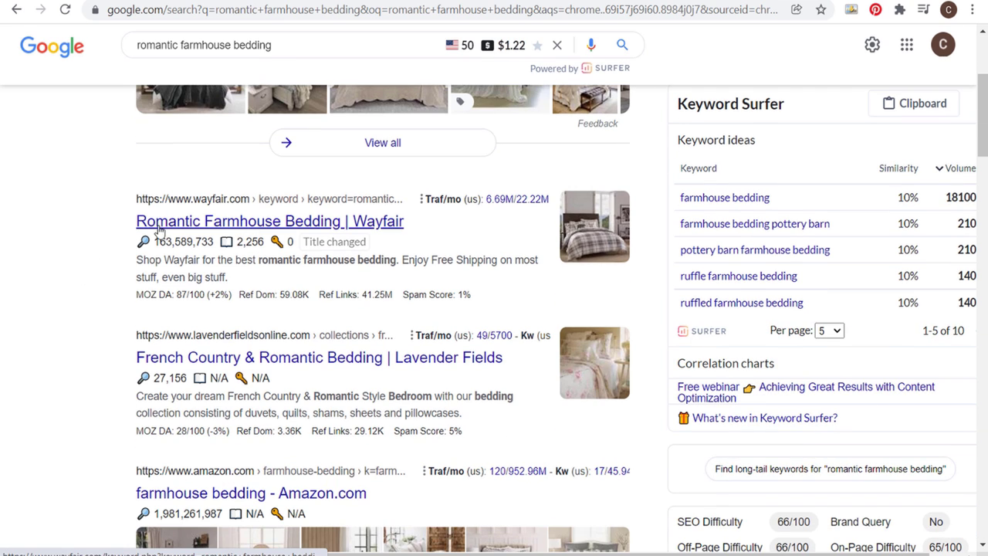
scroll(78, 283, "down", 1)
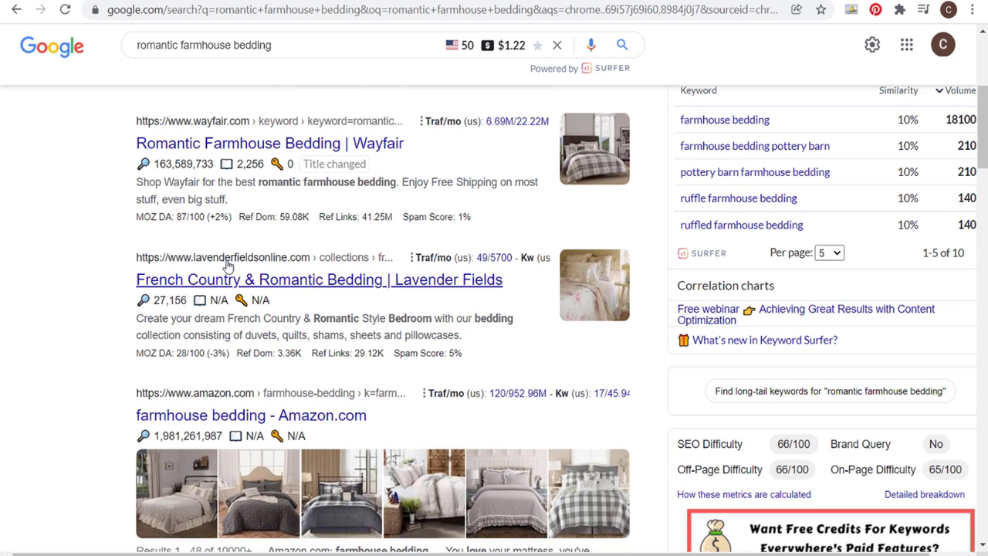
scroll(100, 278, "down", 4)
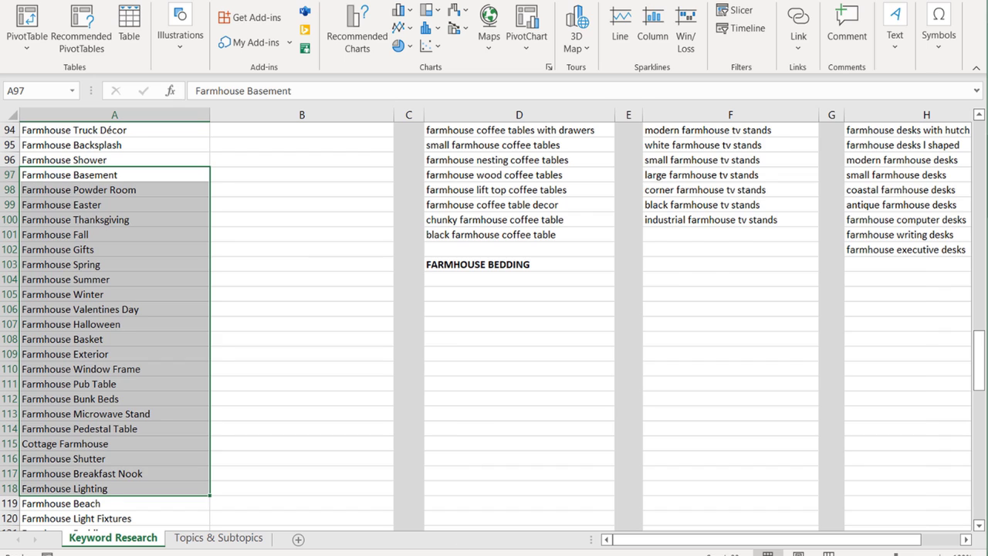
Switch to the keyword notes and delete "farmhouse shabby chic bedding" and "farmhouse country bedding" from the end of the list.
key("alt+Tab")
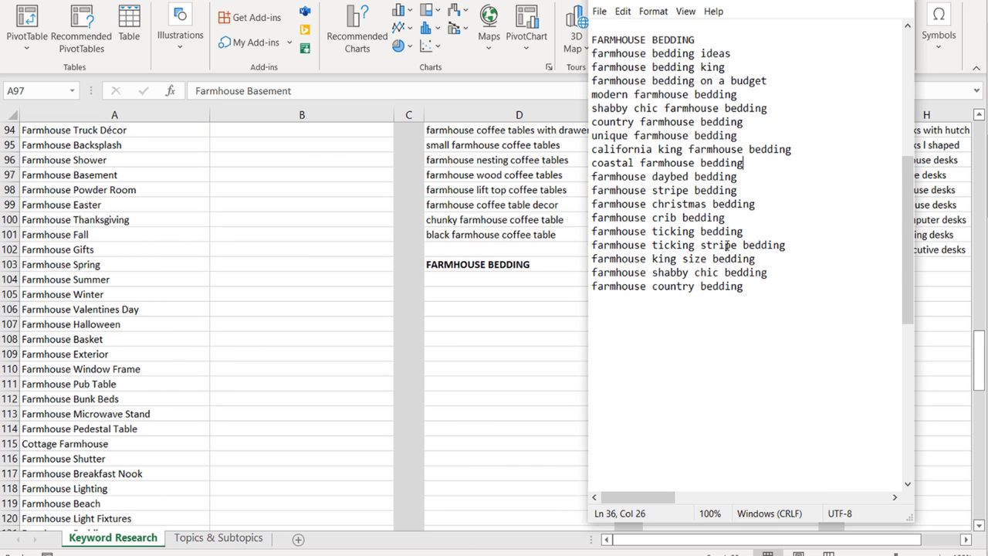
left_click_drag(770, 289, 575, 52)
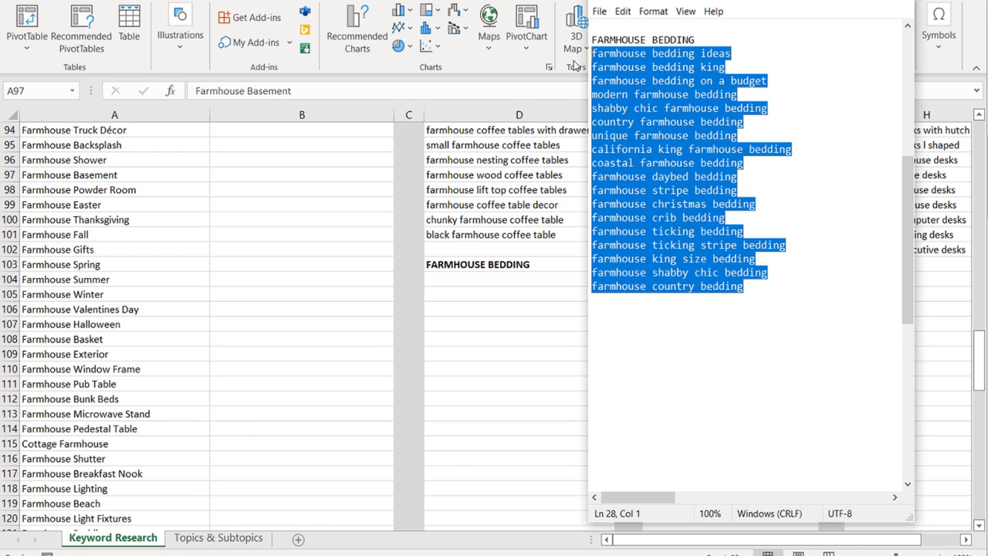
left_click(665, 110)
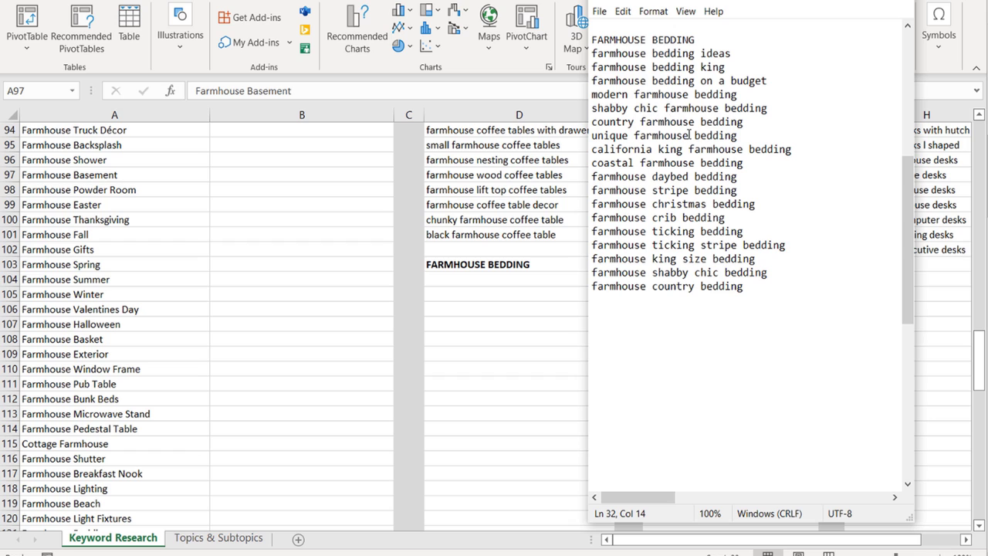
left_click_drag(753, 287, 587, 285)
left_click_drag(787, 286, 586, 270)
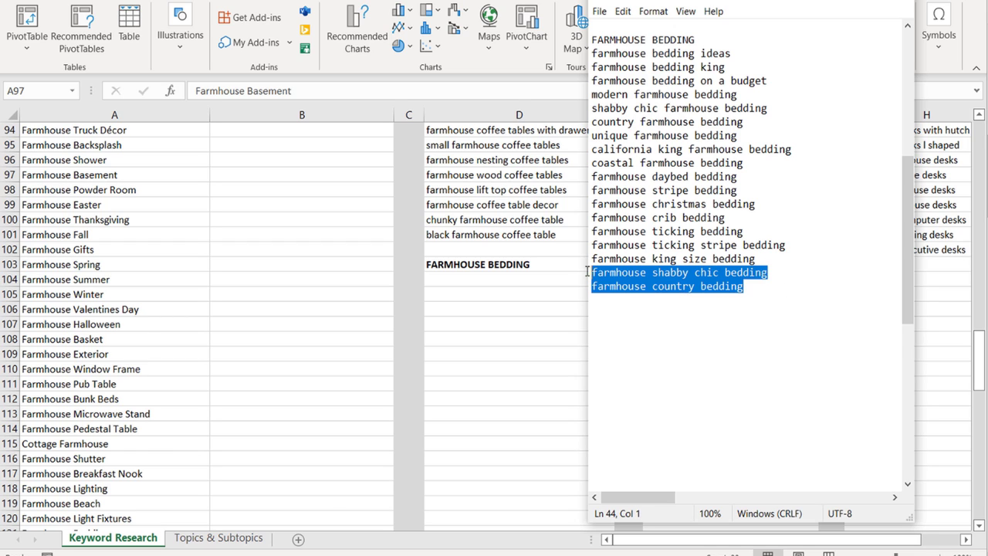
key("BackSpace")
Delete the "farmhouse king size bedding" entry from the FARMHOUSE BEDDING list.
left_click_drag(768, 259, 657, 218)
left_click(653, 163)
left_click_drag(753, 266, 575, 259)
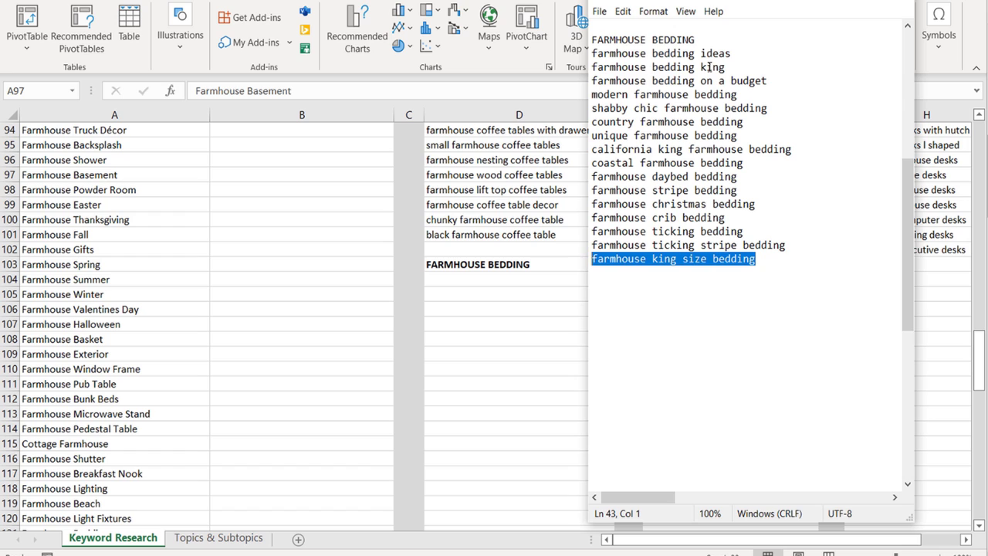
key("BackSpace")
key("BackSpace")
Shorten "farmhouse ticking stripe bedding" to "farmhouse stripe bedding" and delete the earlier duplicate "farmhouse stripe bedding" line.
left_click_drag(787, 245, 573, 250)
double_click(674, 246)
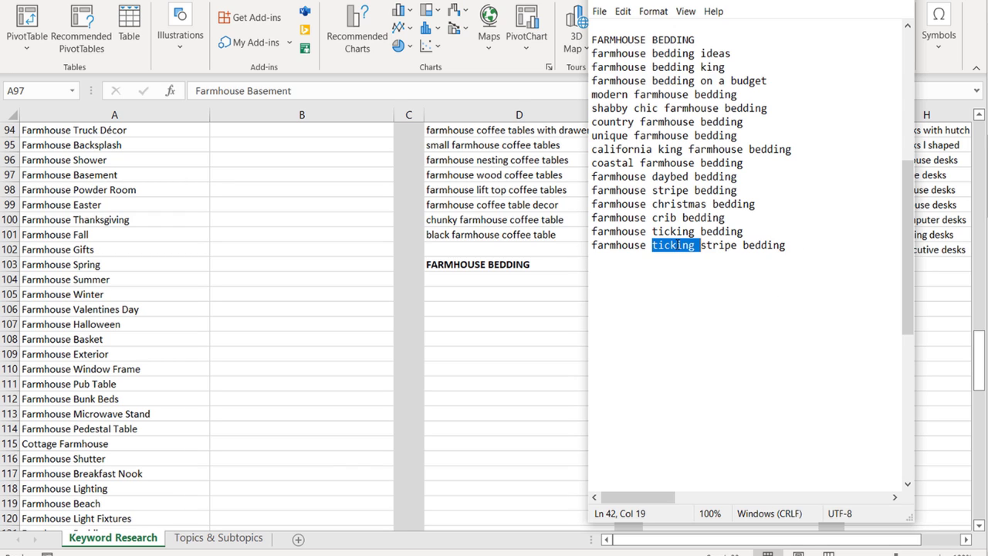
key("BackSpace")
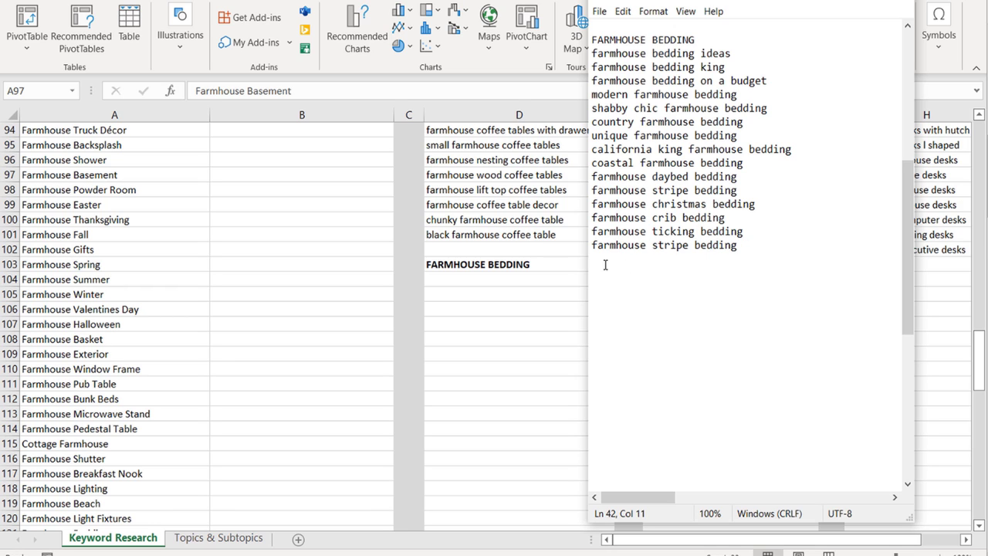
double_click(726, 190)
left_click_drag(740, 192, 545, 187)
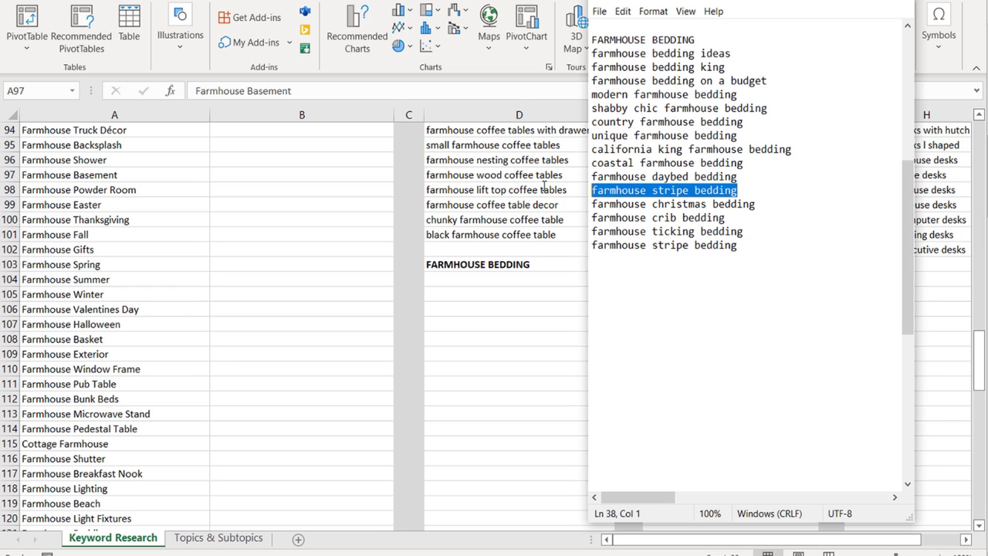
key("BackSpace")
key("BackSpace")
Copy the cleaned bedding keywords from the notes into the Excel sheet under the FARMHOUSE BEDDING heading, starting at D104.
left_click_drag(755, 235, 530, 49)
key("ctrl+c")
left_click(458, 281)
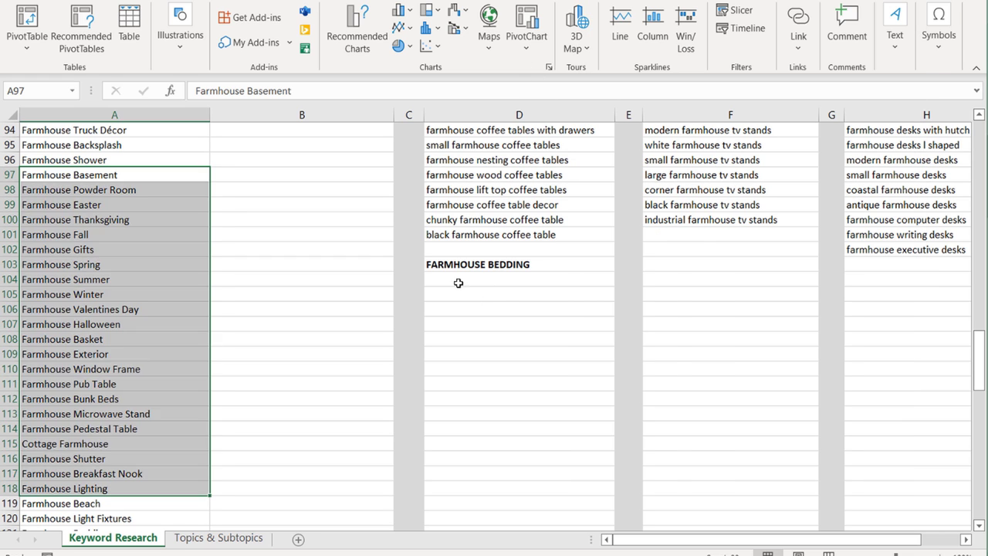
key("ctrl+v")
left_click(551, 337)
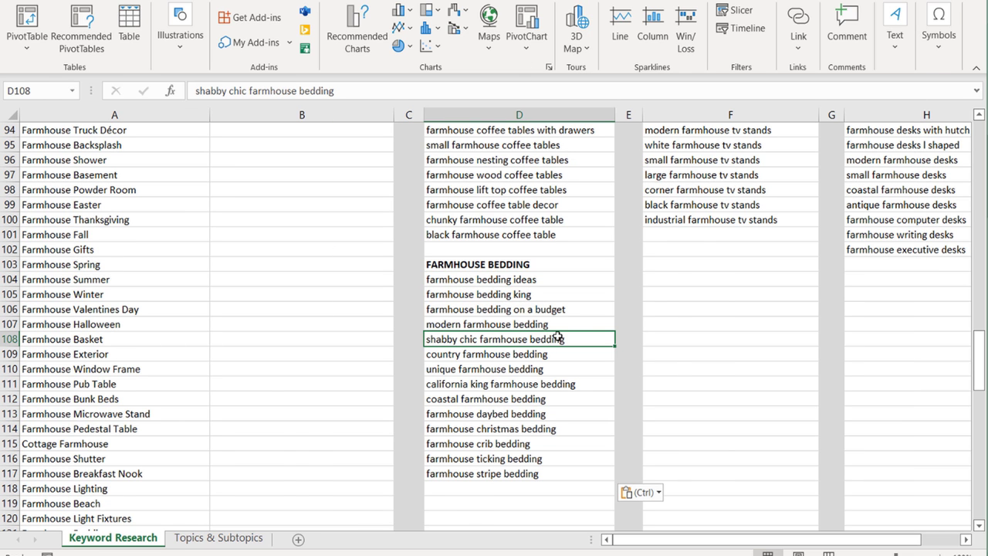
left_click_drag(547, 281, 557, 472)
left_click(563, 430)
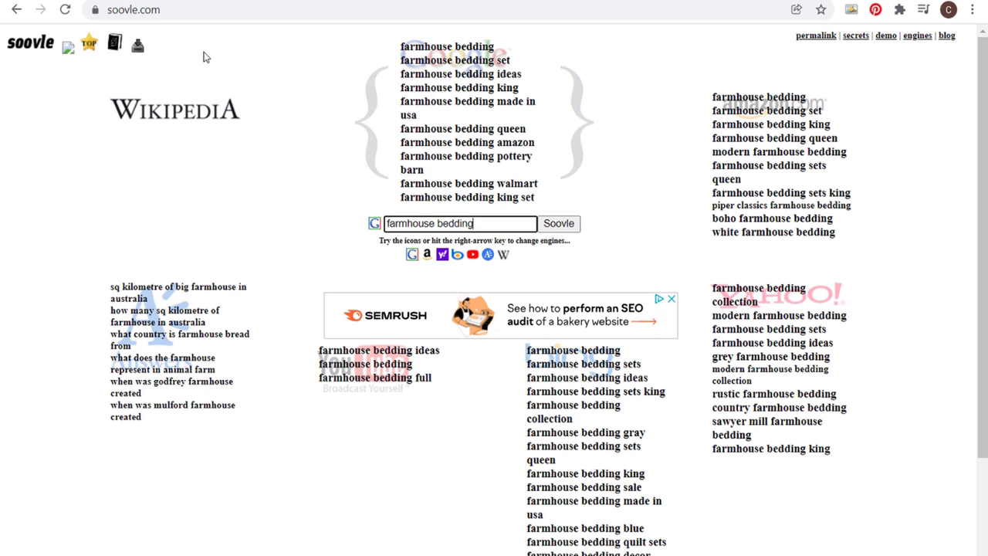
Copy all the Soovle suggestions for "farmhouse bedding" into the keyword notes below the FARMHOUSE BEDDING list.
left_click_drag(392, 51, 657, 553)
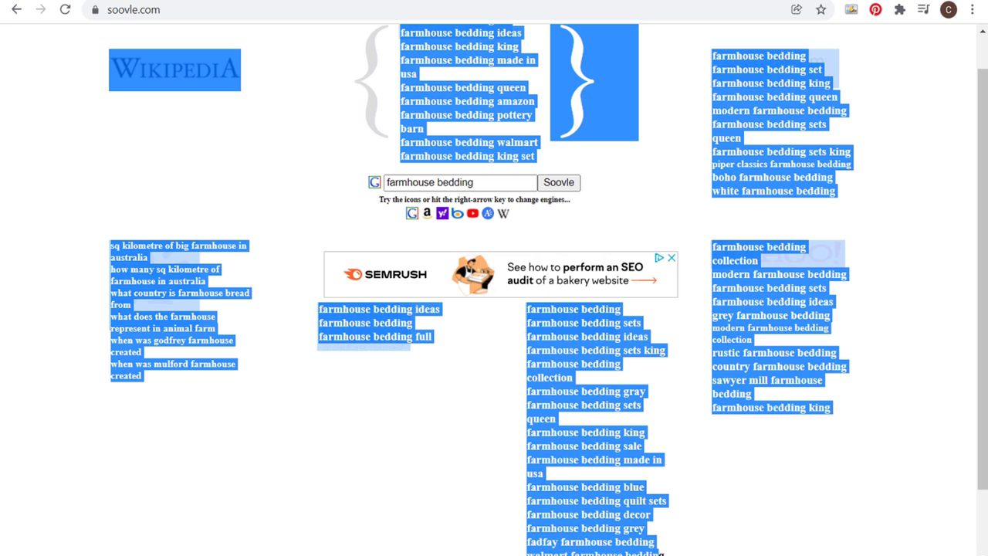
key("alt+Tab")
left_click(798, 246)
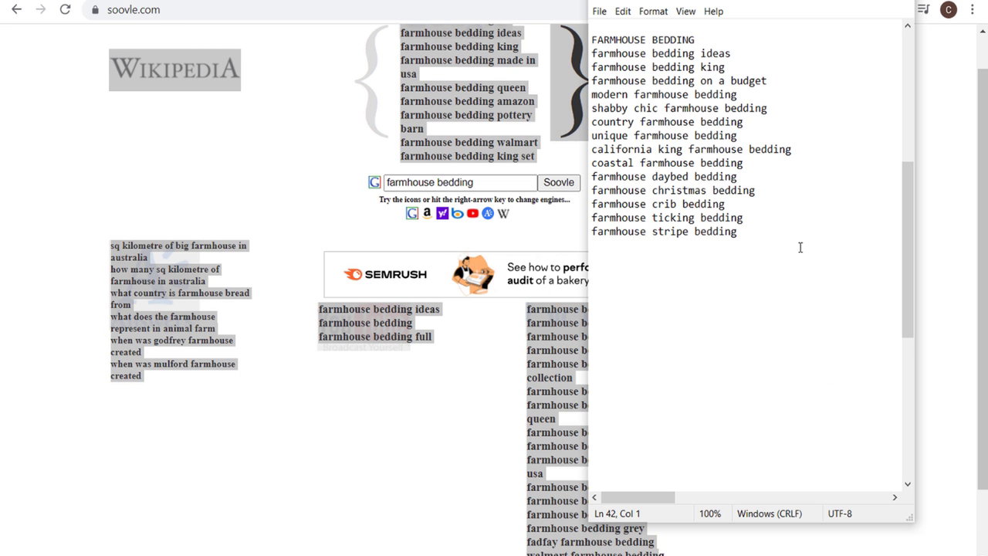
key("ctrl+v")
Look through the pasted suggestions and copy "grey farmhouse bedding" from the notes into cell D118 of the Excel keyword sheet.
scroll(809, 255, "up", 10)
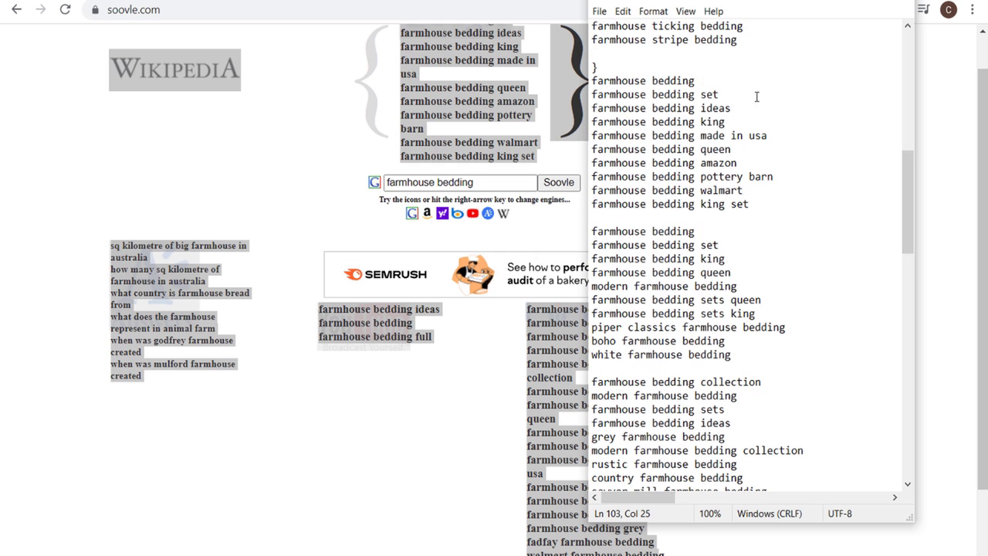
scroll(840, 307, "down", 1)
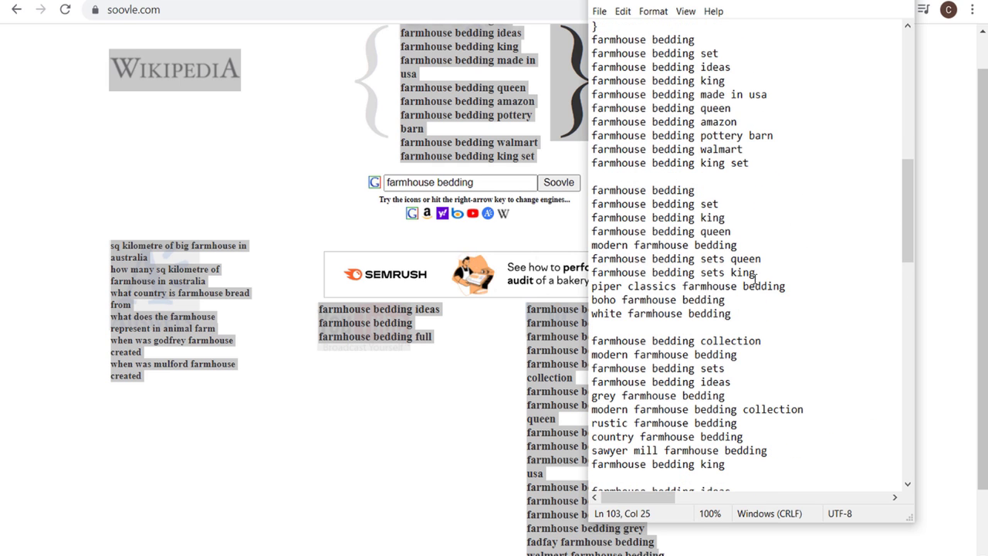
left_click_drag(603, 301, 712, 312)
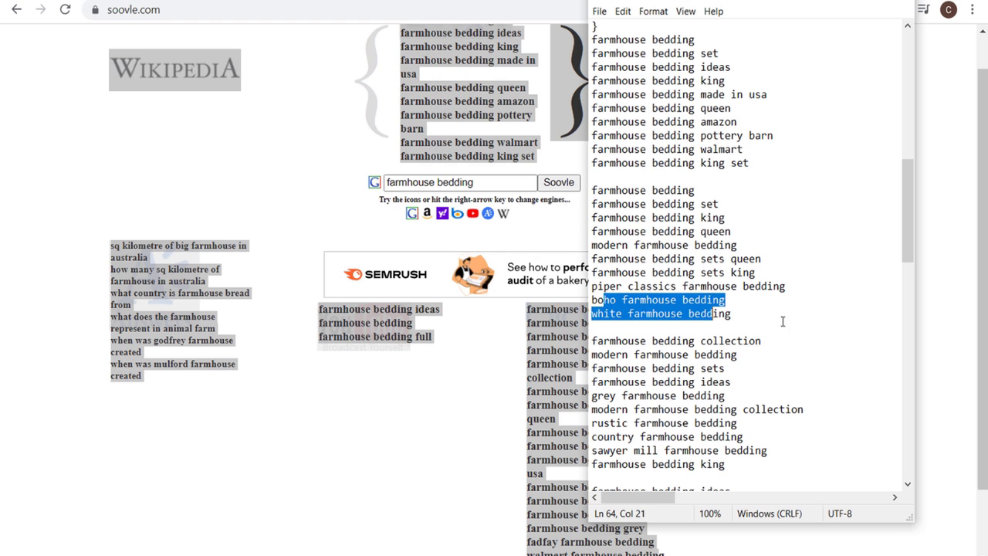
left_click(792, 311)
scroll(809, 347, "down", 1)
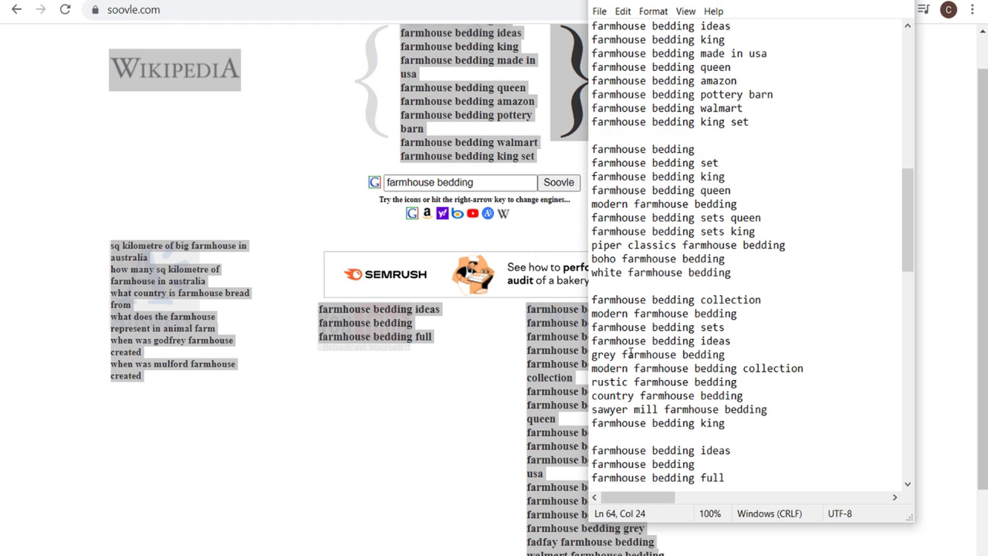
left_click_drag(726, 354, 588, 355)
key("ctrl+c")
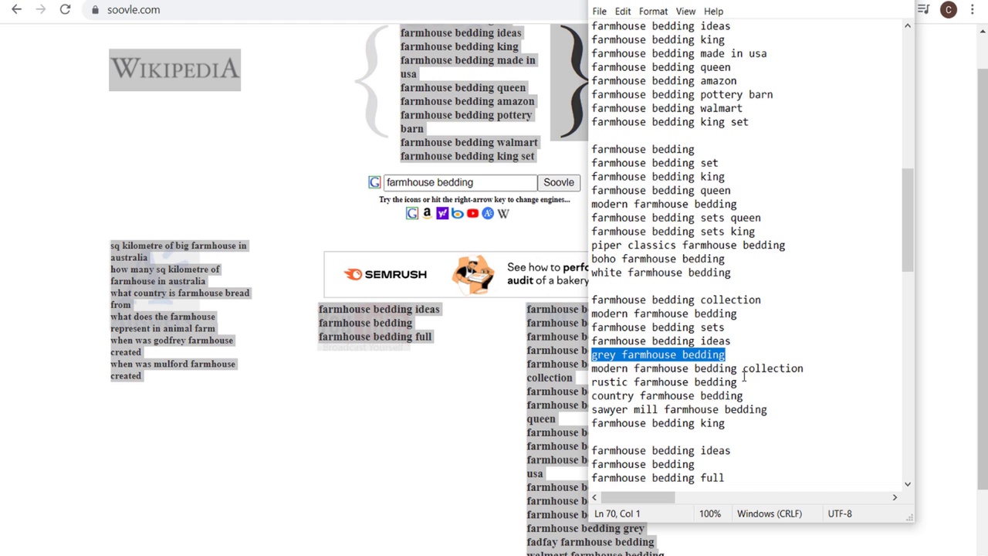
scroll(709, 344, "down", 1)
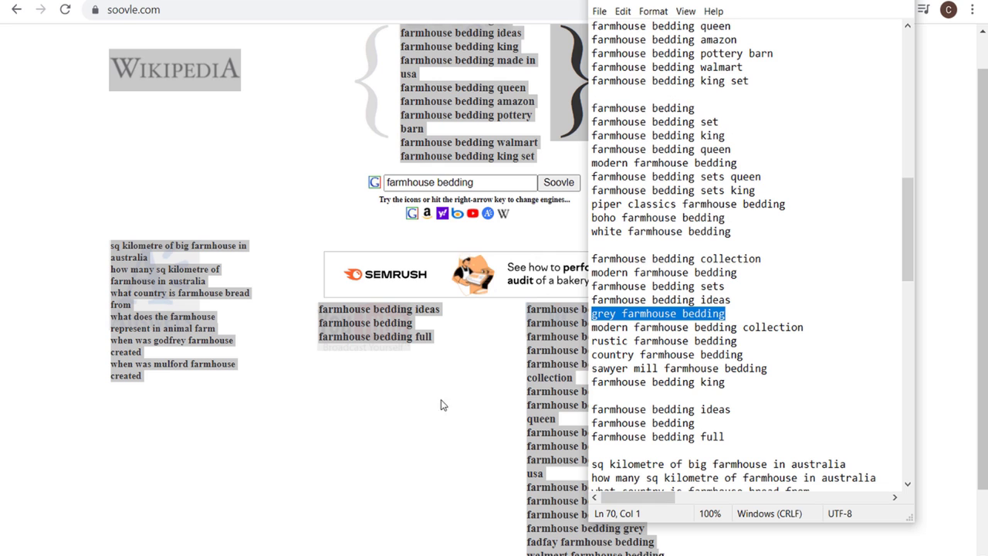
key("alt+Tab")
left_click(481, 489)
key("ctrl+v")
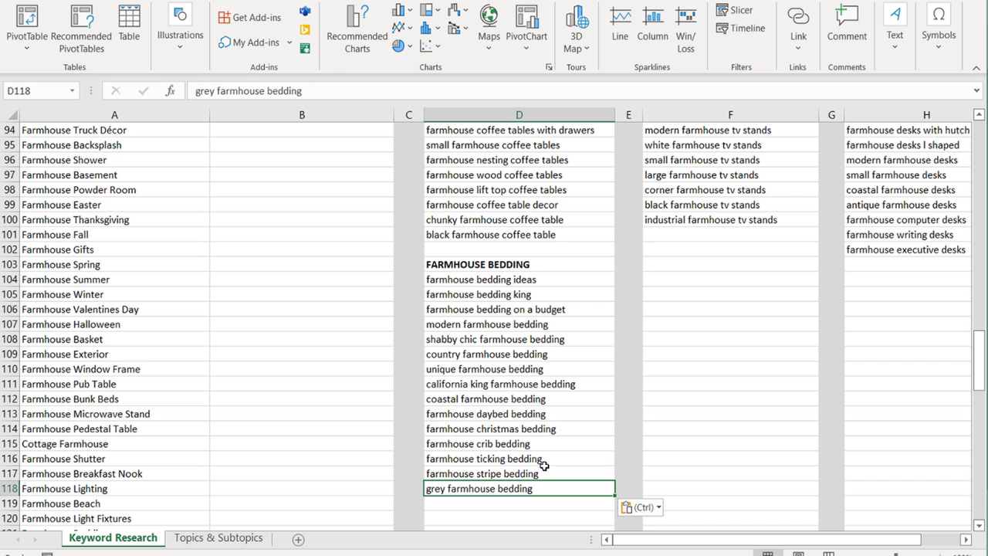
Add "romantic farmhouse bedding" as a new keyword in cell D119.
left_click(500, 503)
type("rom")
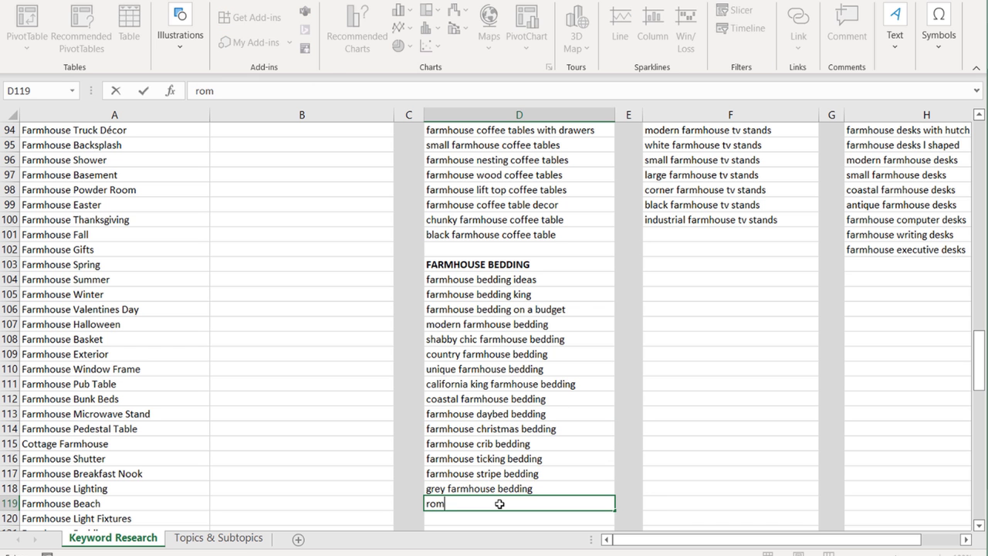
type("antic farmh")
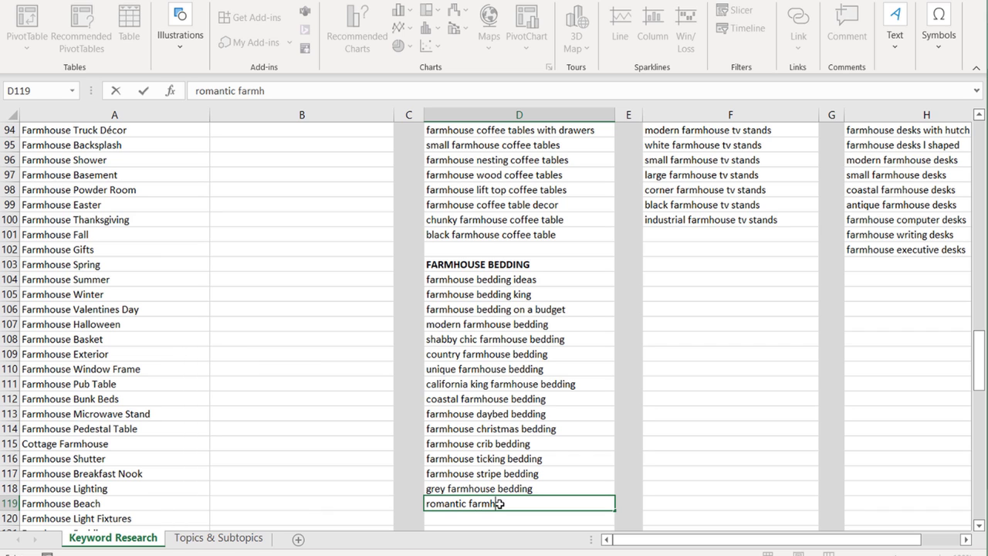
type("ouse bedding")
key("Return")
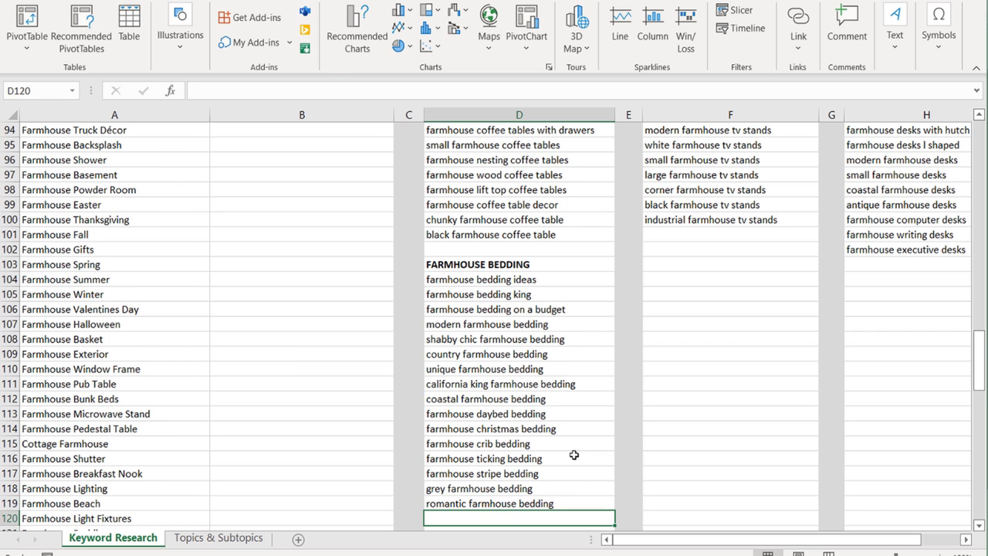
Review the unlinked topics from Farmhouse Bar Stools to Farmhouse Chairs, and the keywords under FARMHOUSE WALL DÉCOR and FARMHOUSE TABLES.
scroll(575, 451, "down", 2)
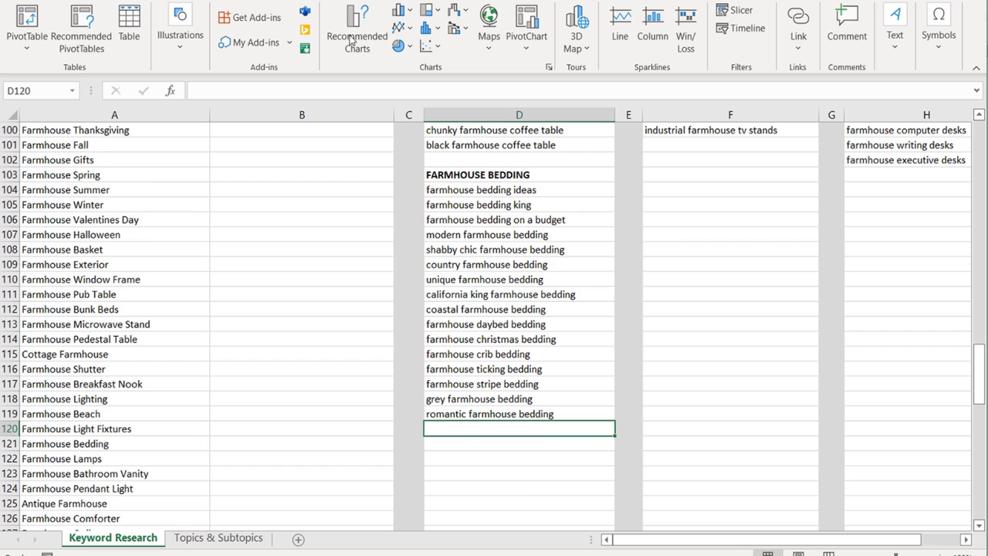
scroll(340, 214, "up", 20)
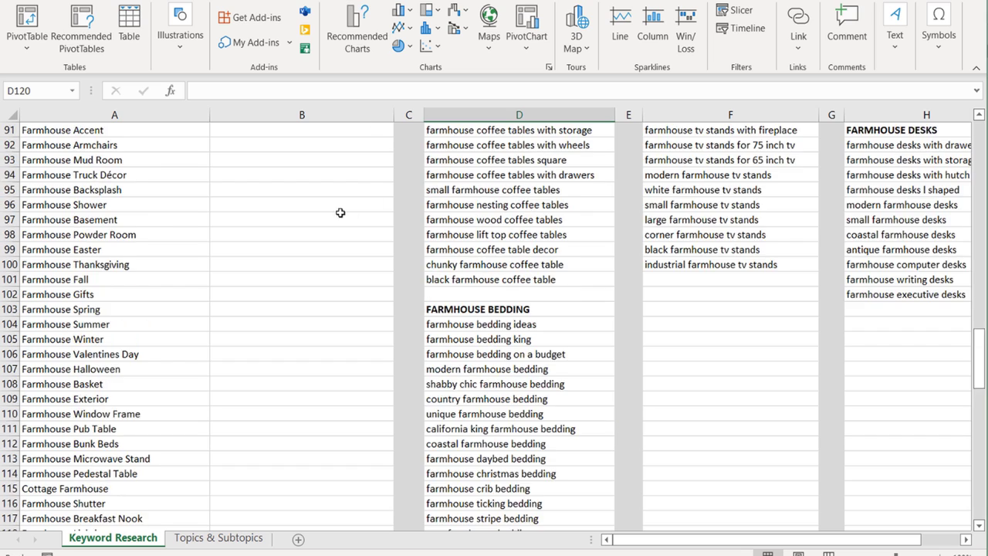
scroll(162, 239, "up", 11)
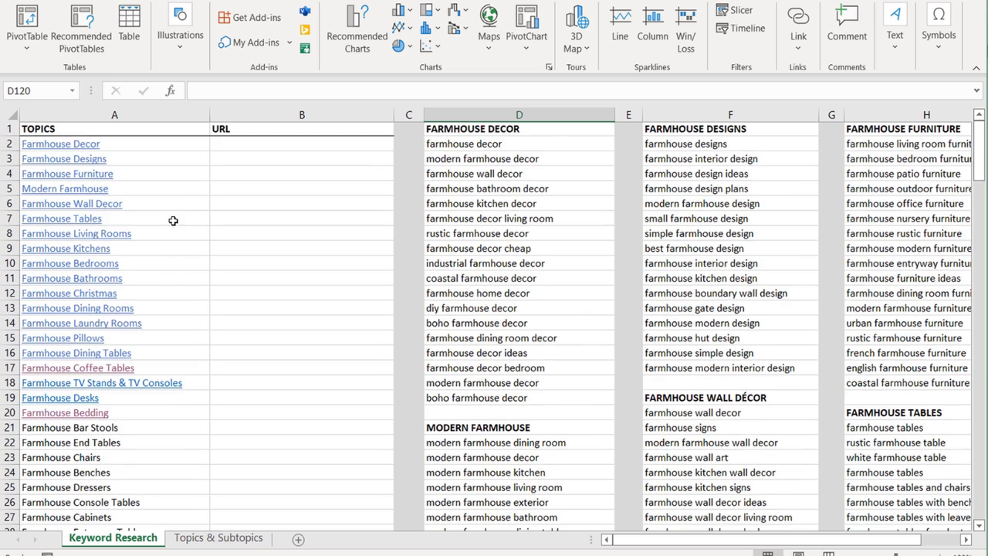
scroll(154, 332, "down", 2)
left_click(144, 344)
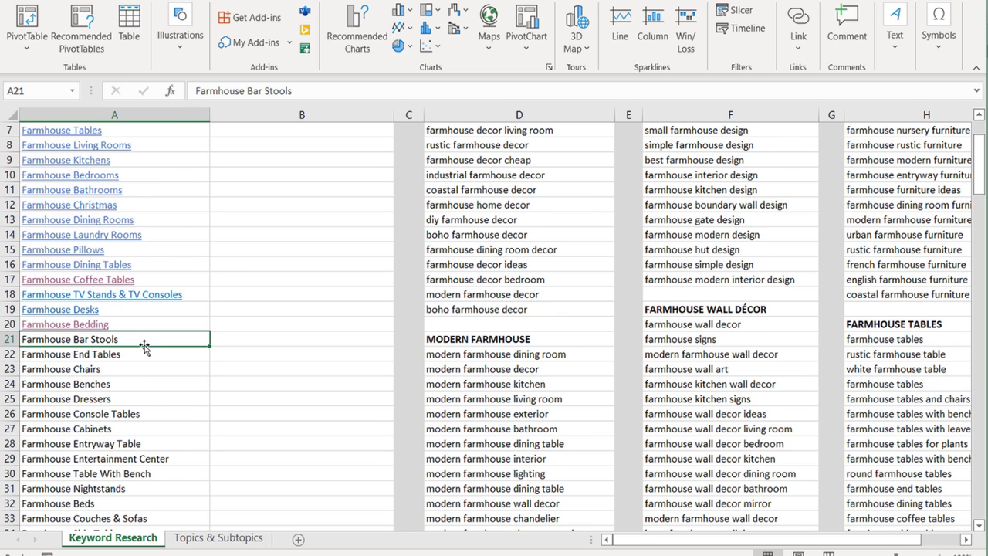
left_click(145, 356)
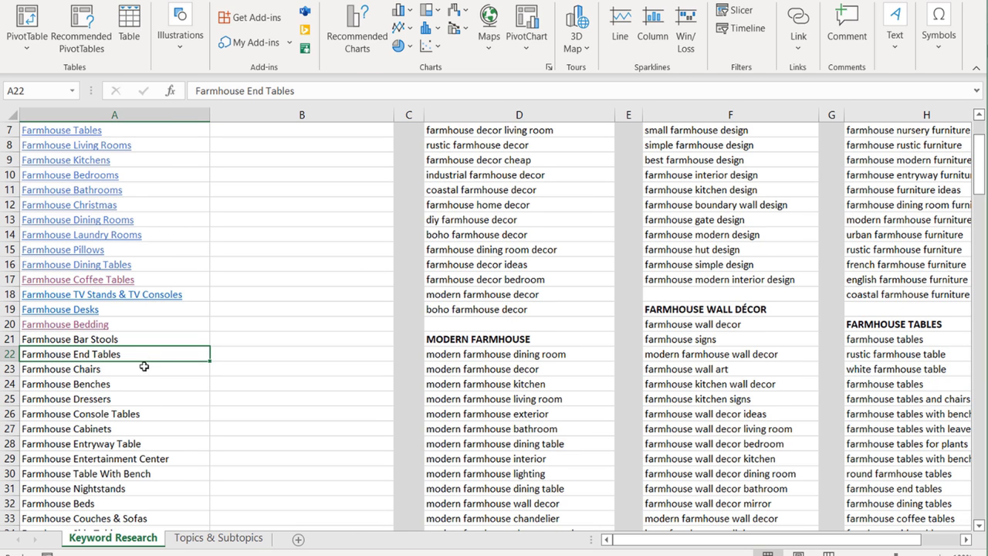
left_click(143, 369)
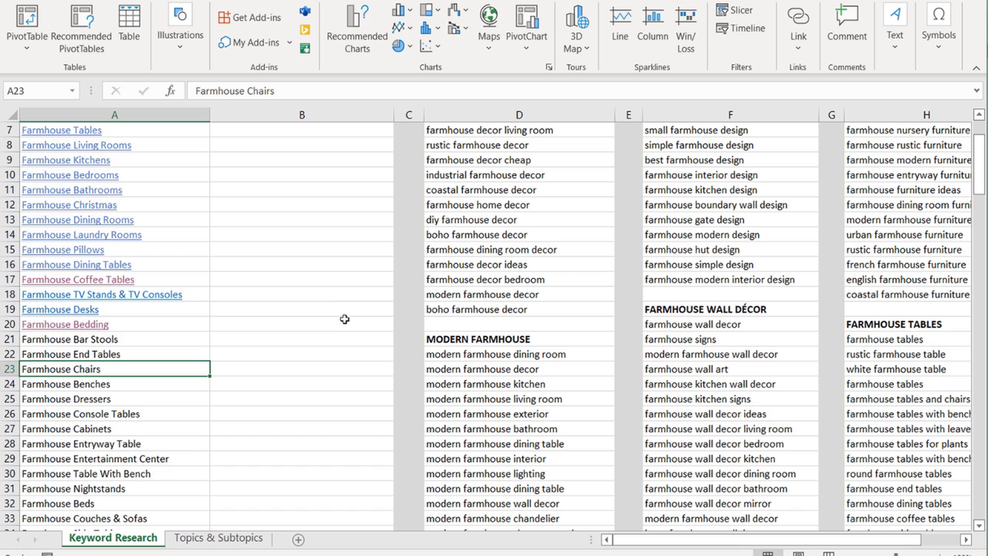
left_click(784, 311)
left_click(769, 340)
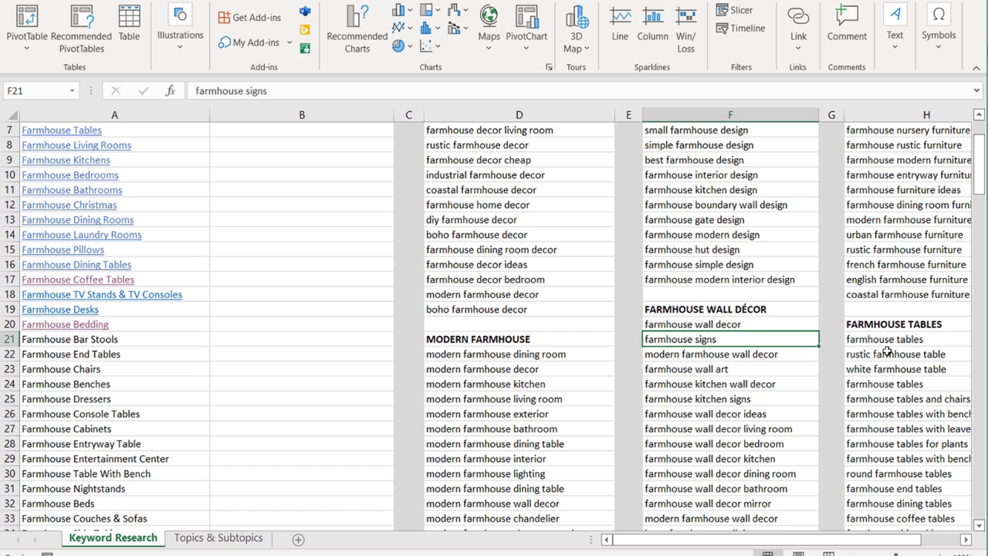
scroll(880, 326, "down", 2)
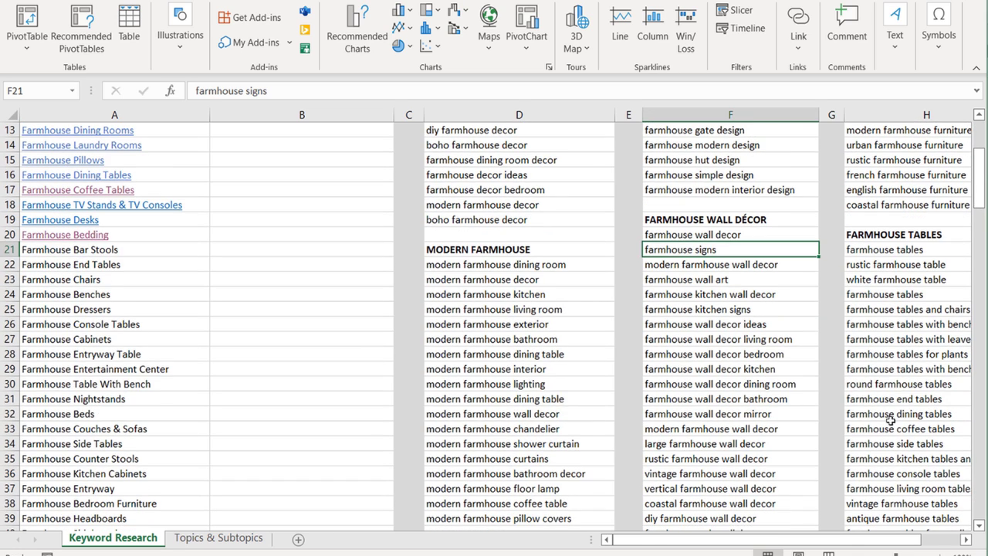
left_click(857, 397)
left_click(881, 413)
left_click(896, 428)
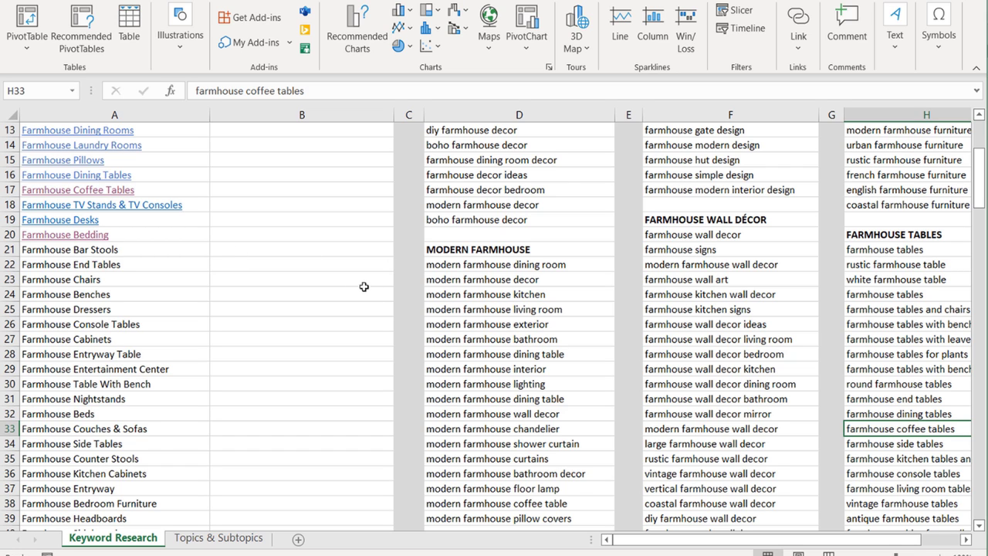
Examine the MODERN FARMHOUSE heading in D21 and the subtopic keywords listed beneath it.
scroll(511, 291, "up", 2)
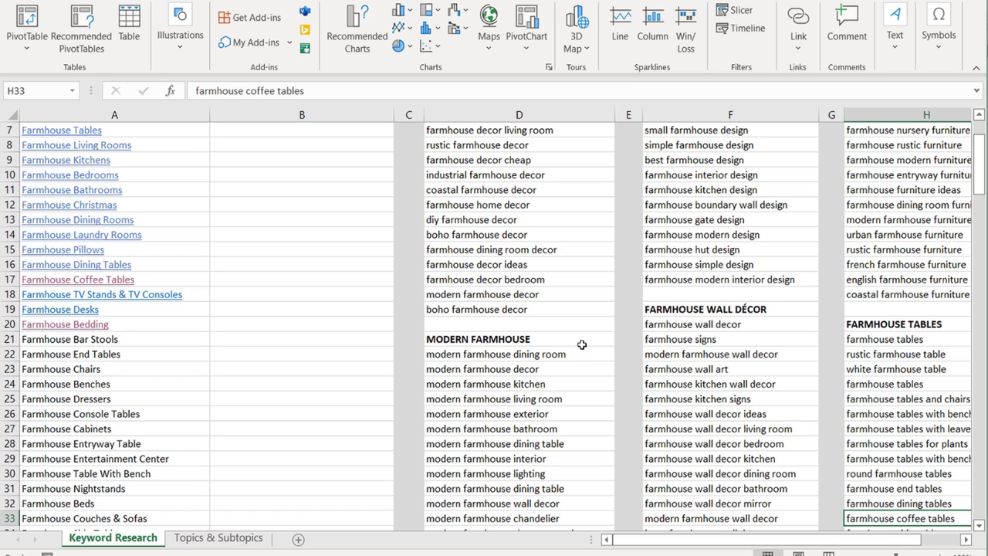
left_click(552, 339)
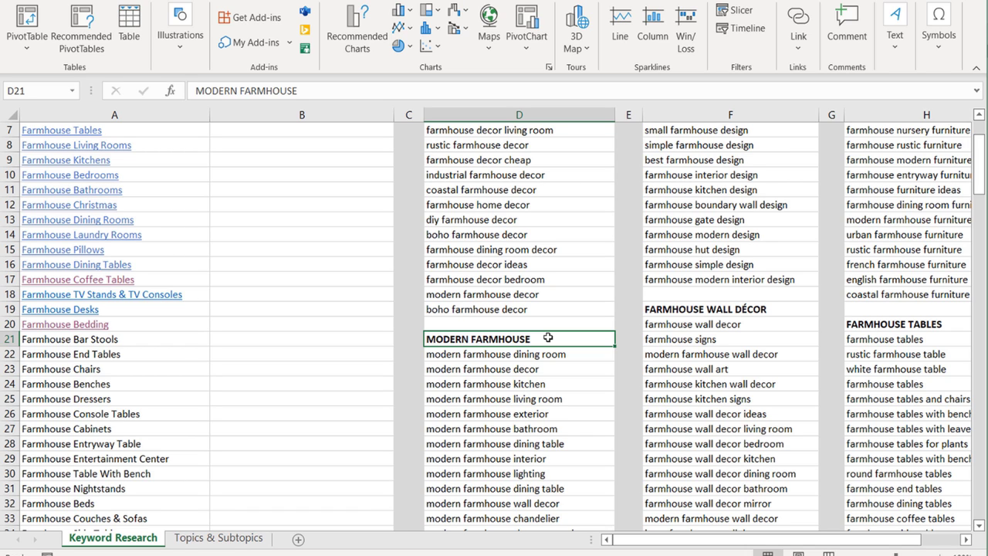
scroll(548, 340, "down", 1)
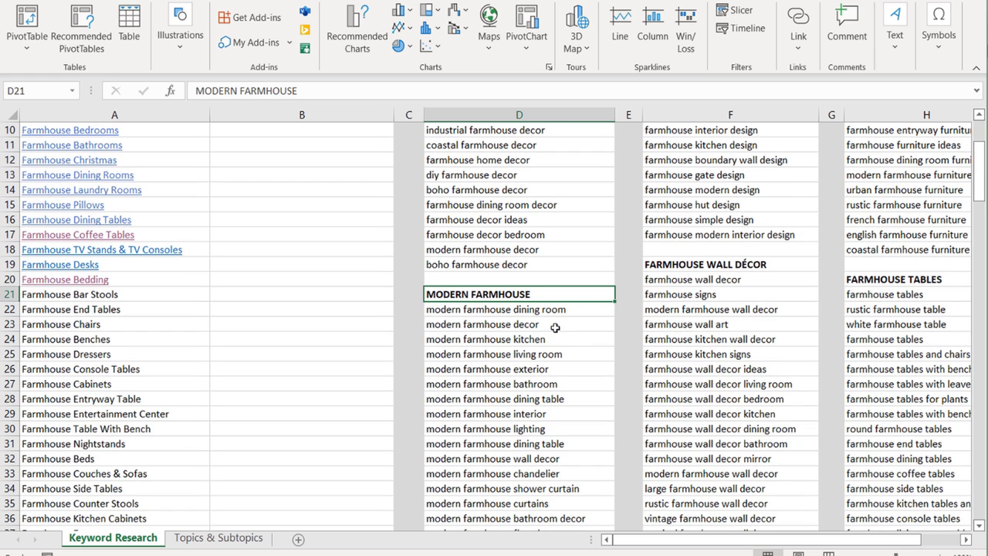
left_click_drag(559, 294, 554, 502)
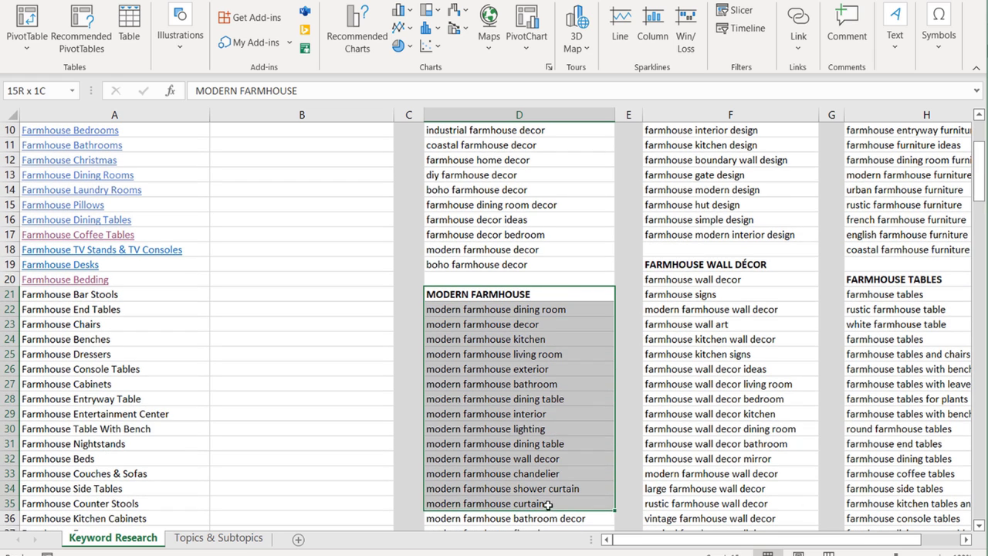
left_click(552, 459)
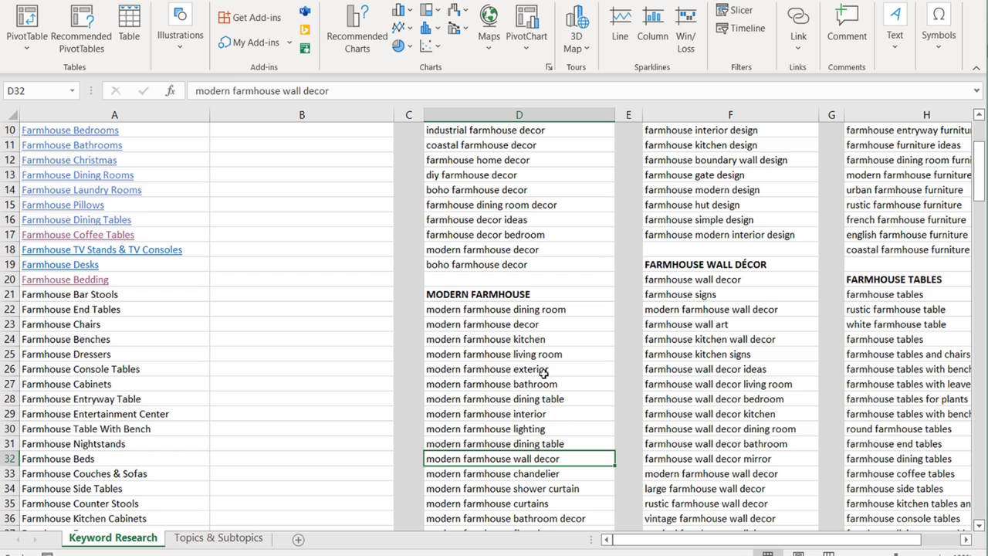
left_click(546, 294)
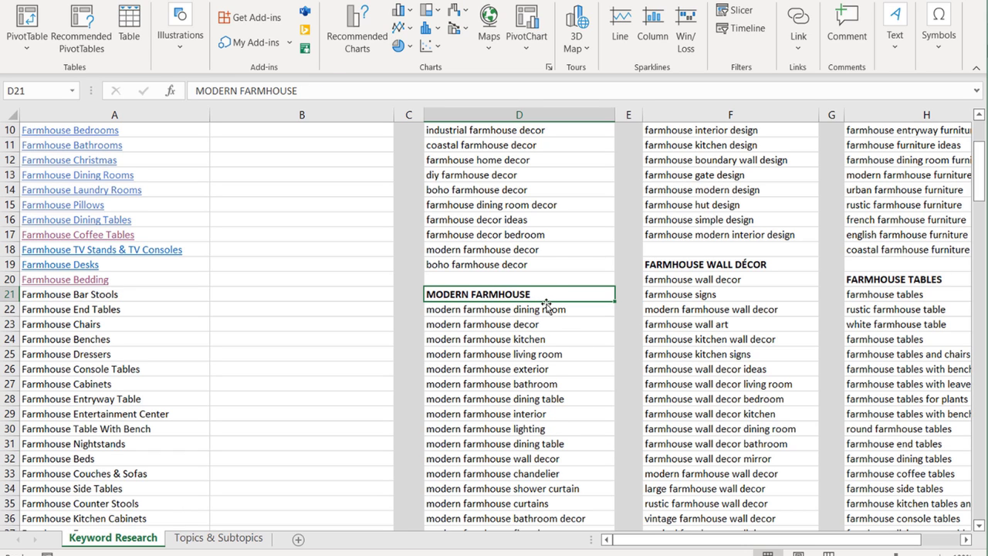
left_click(530, 360)
scroll(529, 363, "down", 2)
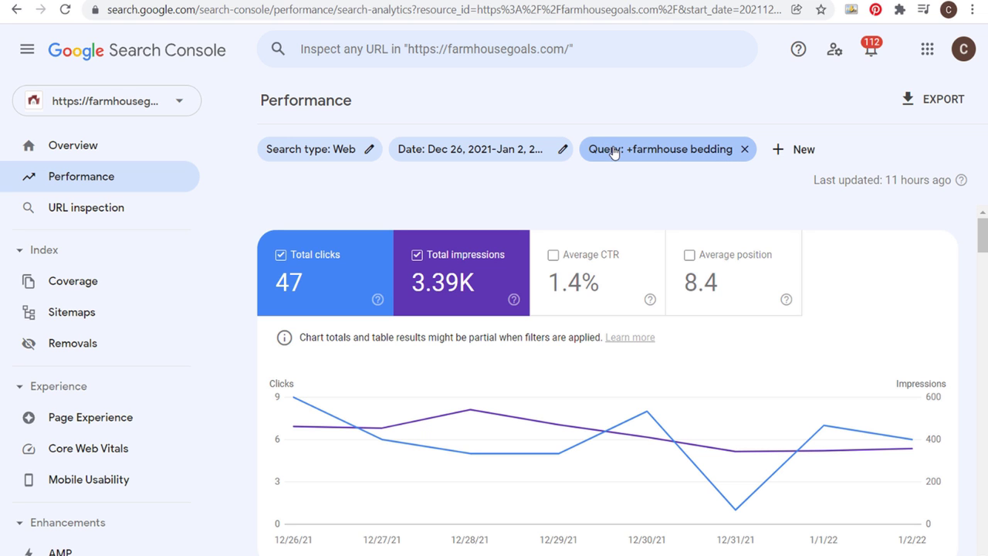
In Google Search Console, apply the "Queries containing" filter with "farmhouse bedding" and examine the top queries and their total number.
left_click(681, 159)
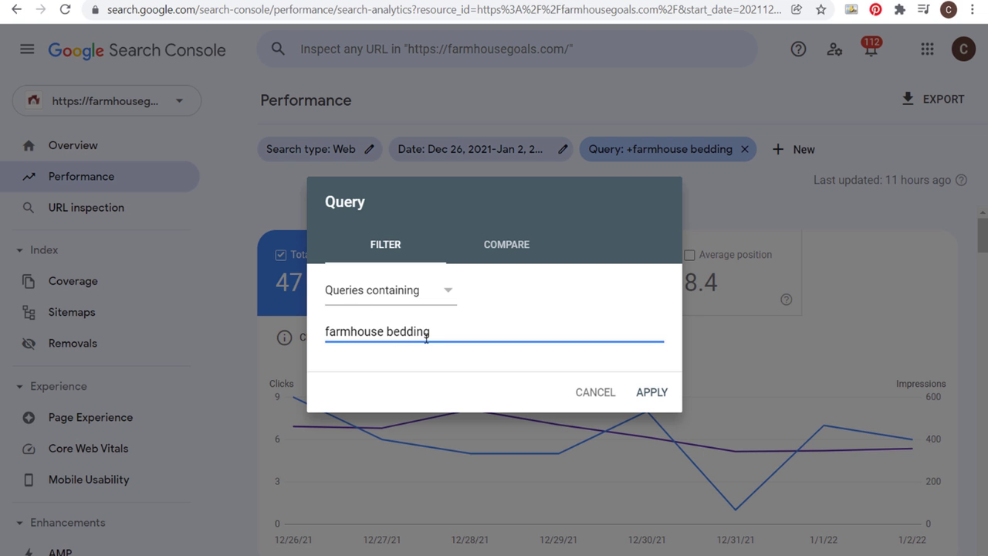
left_click(661, 395)
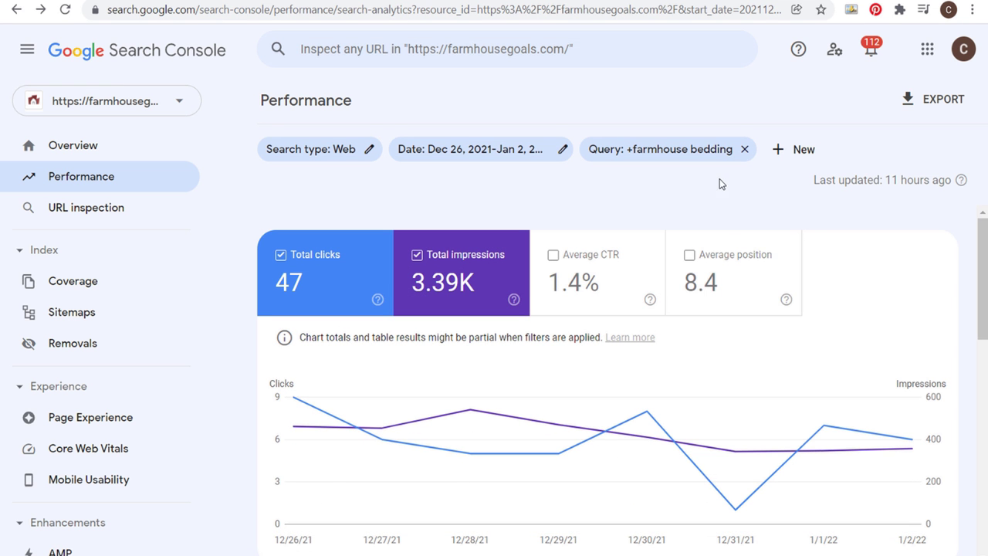
scroll(803, 394, "down", 3)
scroll(774, 419, "down", 3)
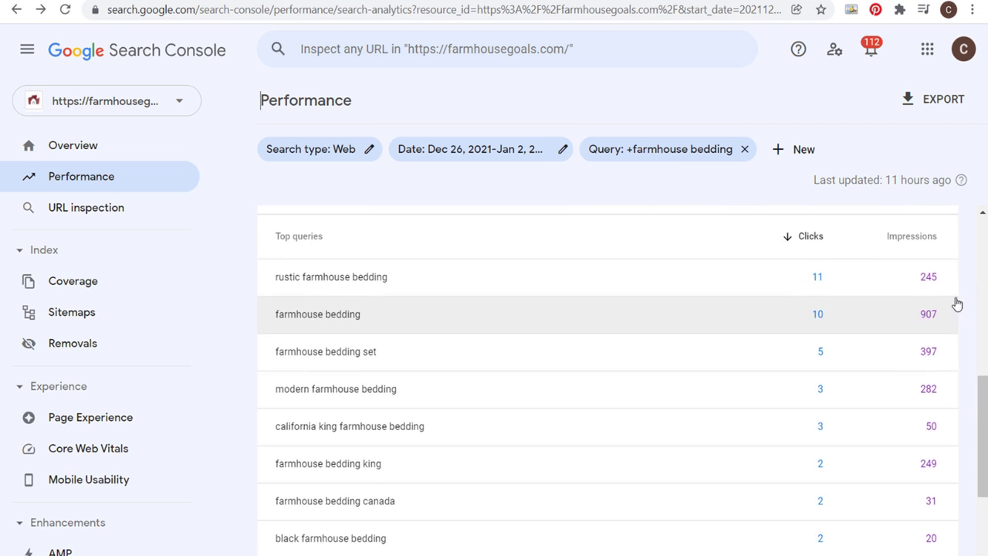
scroll(849, 464, "down", 3)
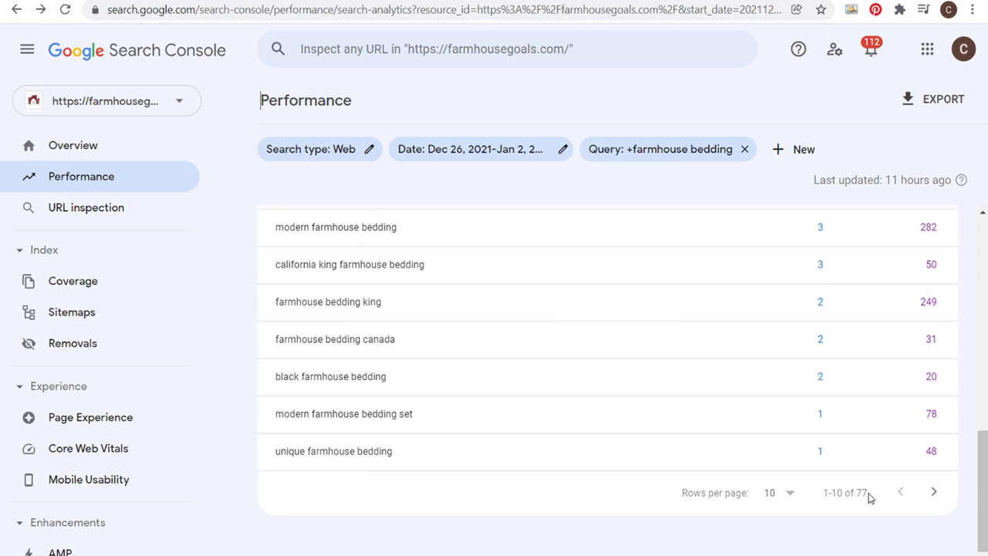
left_click_drag(869, 498, 821, 496)
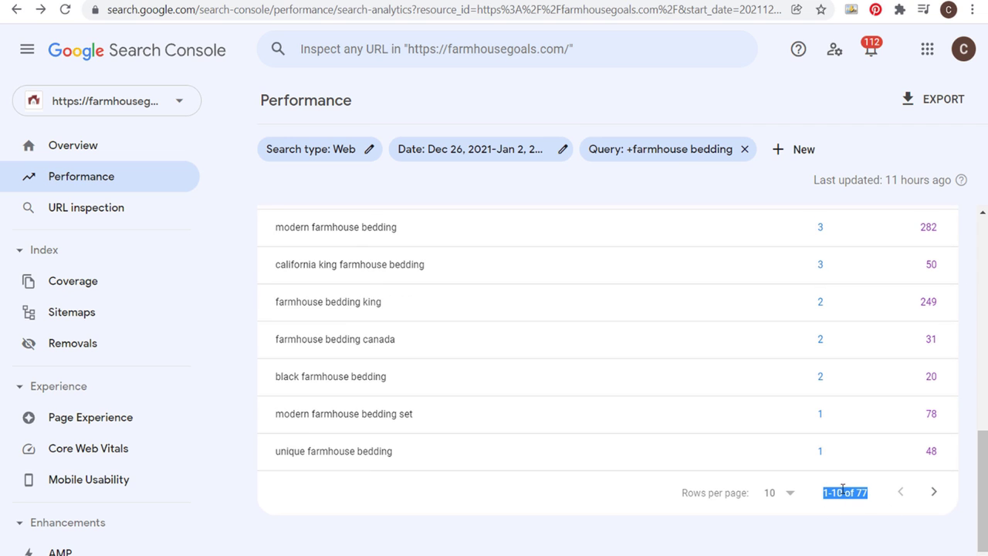
Show more rows per page in the top queries table and read through the additional farmhouse bedding queries.
left_click(782, 494)
left_click(781, 494)
scroll(595, 329, "down", 3)
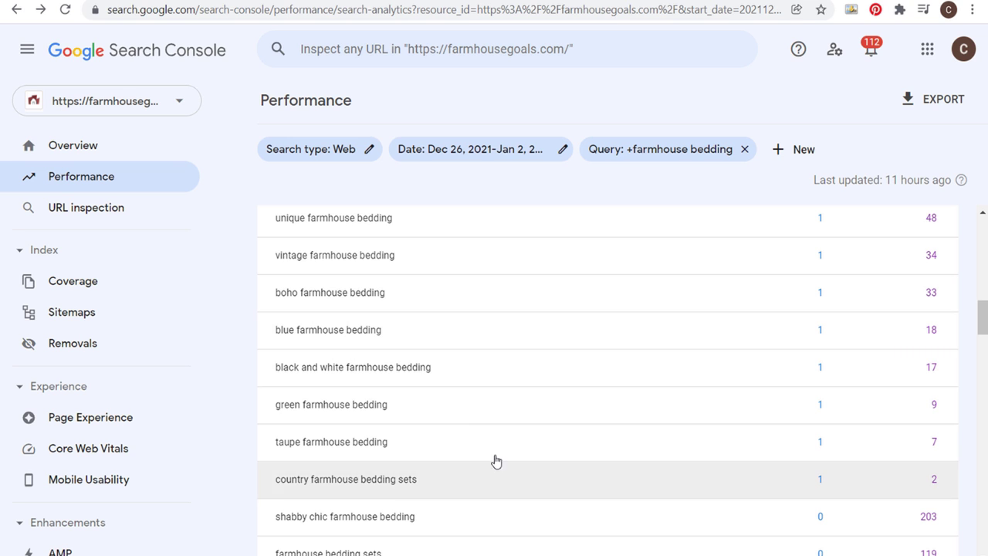
scroll(494, 461, "down", 2)
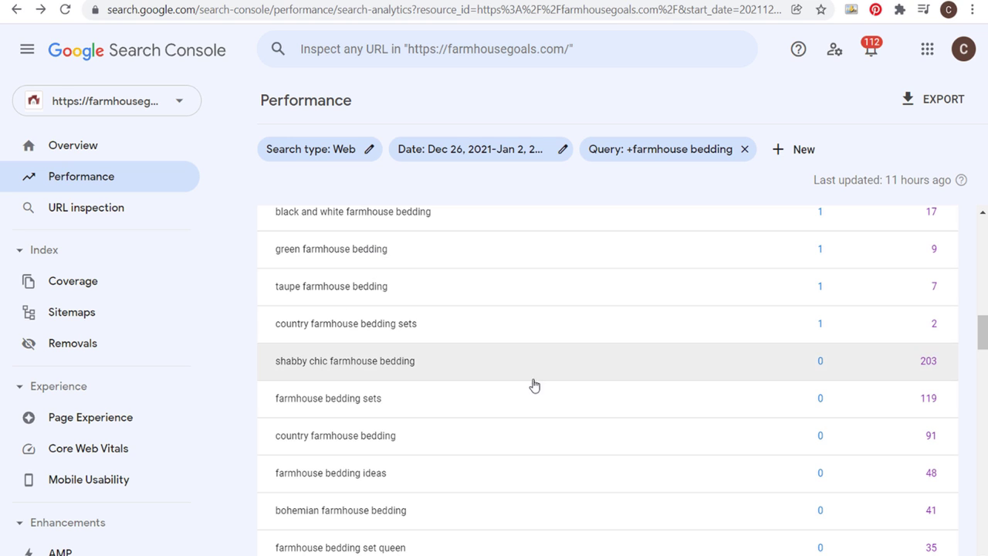
scroll(514, 505, "up", 1)
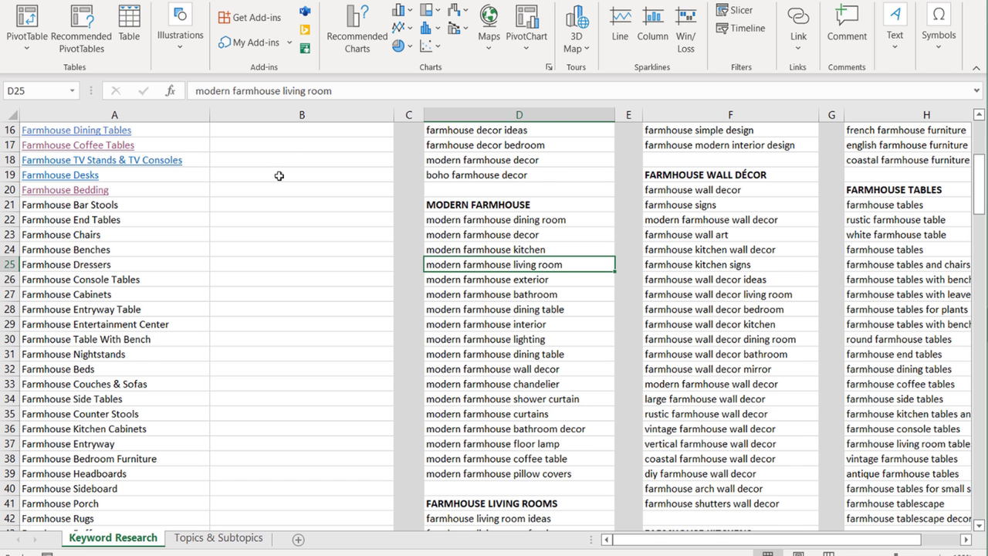
scroll(278, 174, "up", 5)
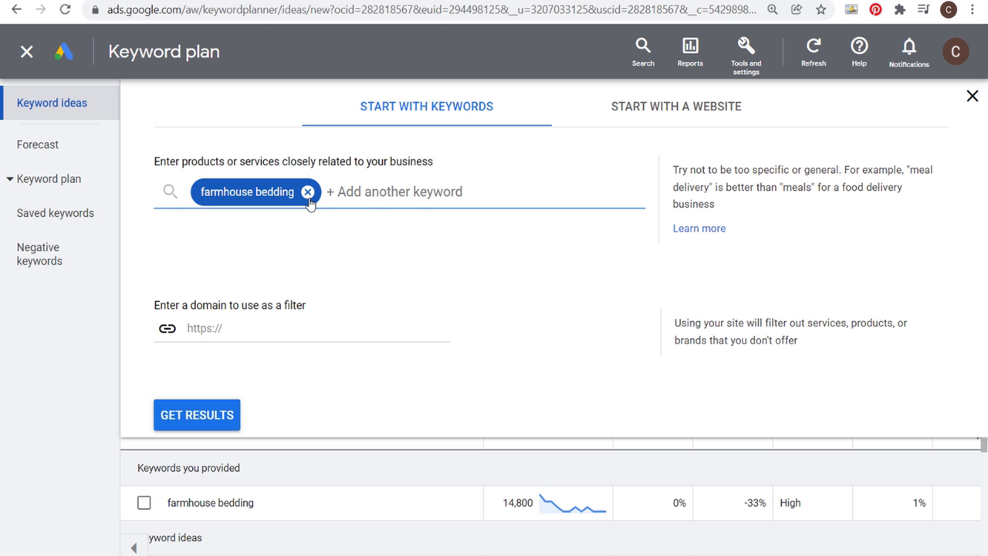
In Google Keyword Planner, replace the seed keyword with "wordpress" and get the keyword ideas.
left_click(310, 192)
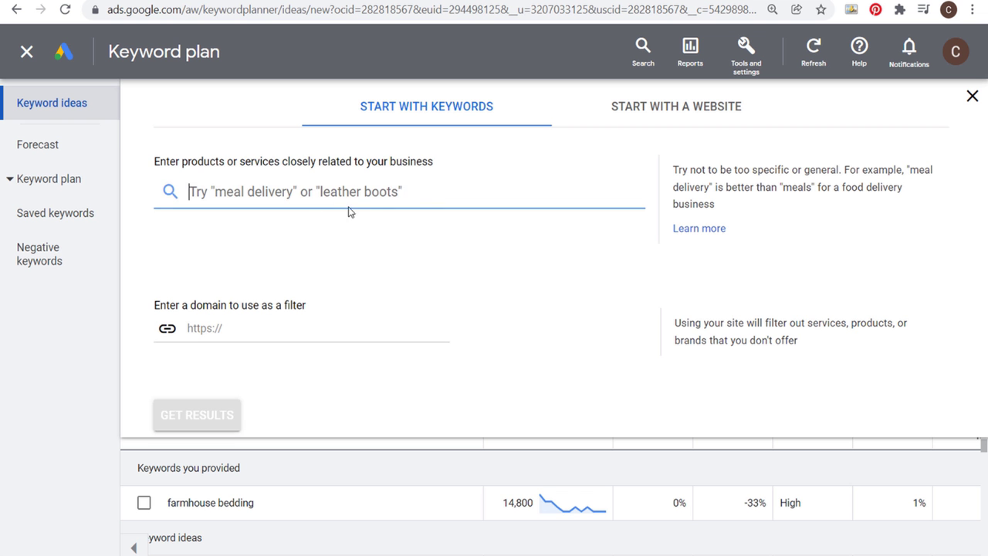
type("wordpress")
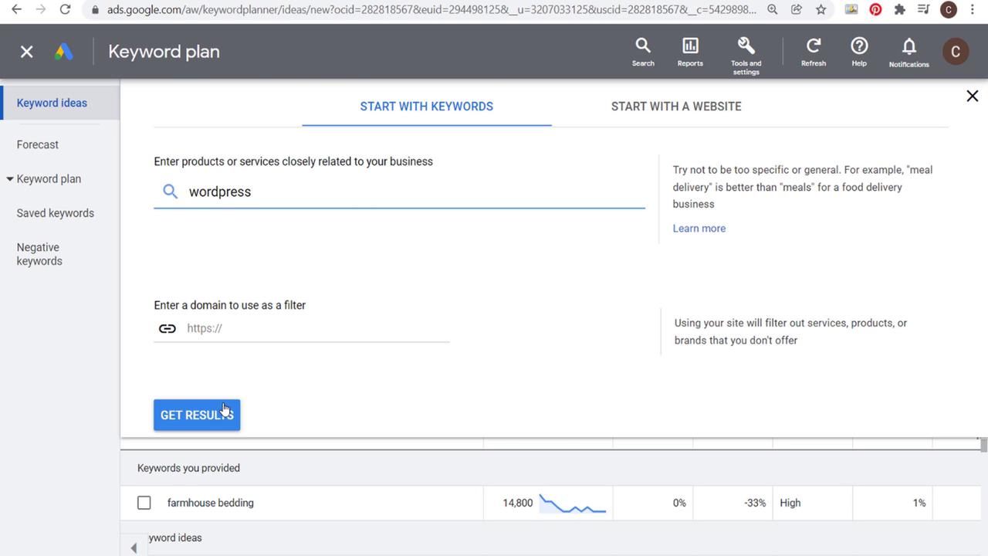
left_click(222, 412)
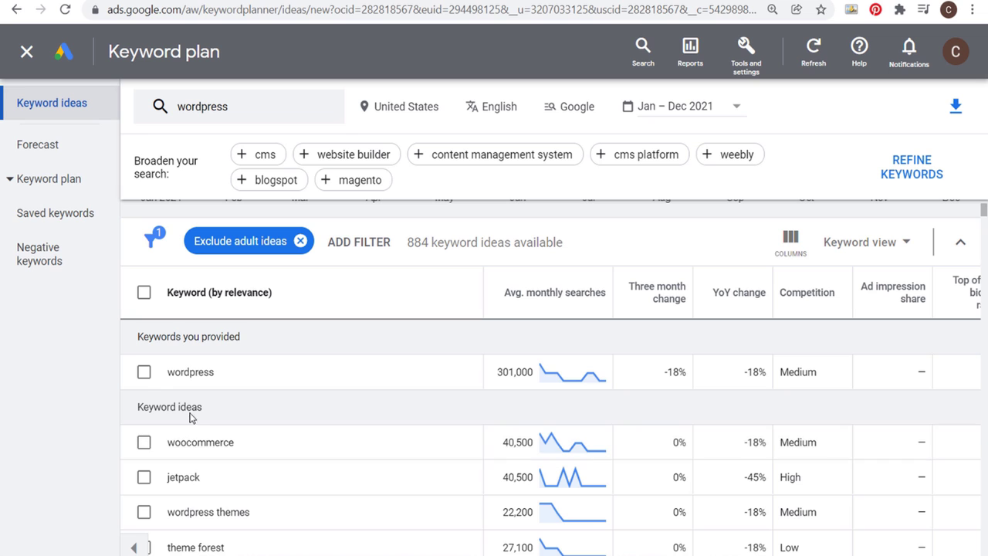
Examine the first keyword ideas for wordpress, including woocommerce, jetpack and wordpress themes.
scroll(232, 386, "down", 2)
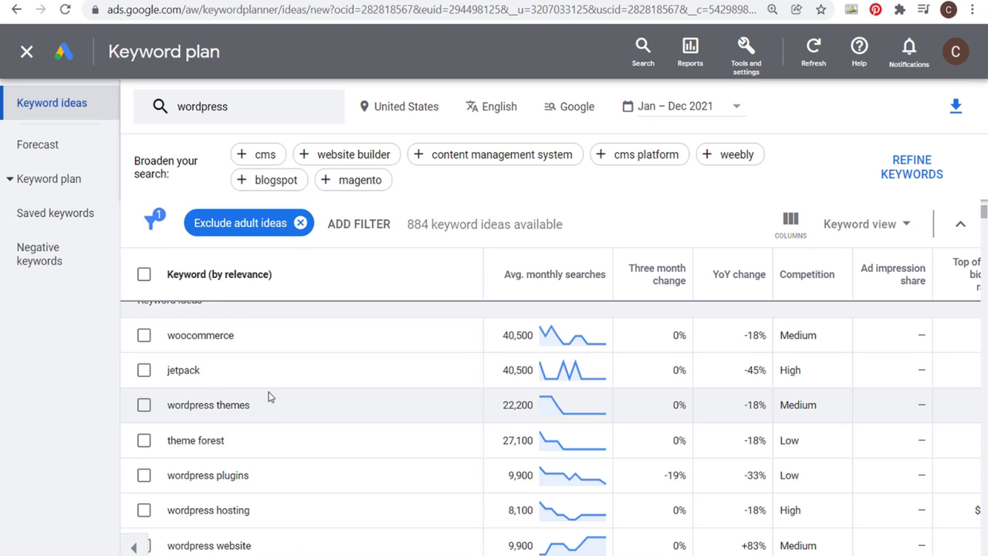
left_click_drag(168, 336, 247, 344)
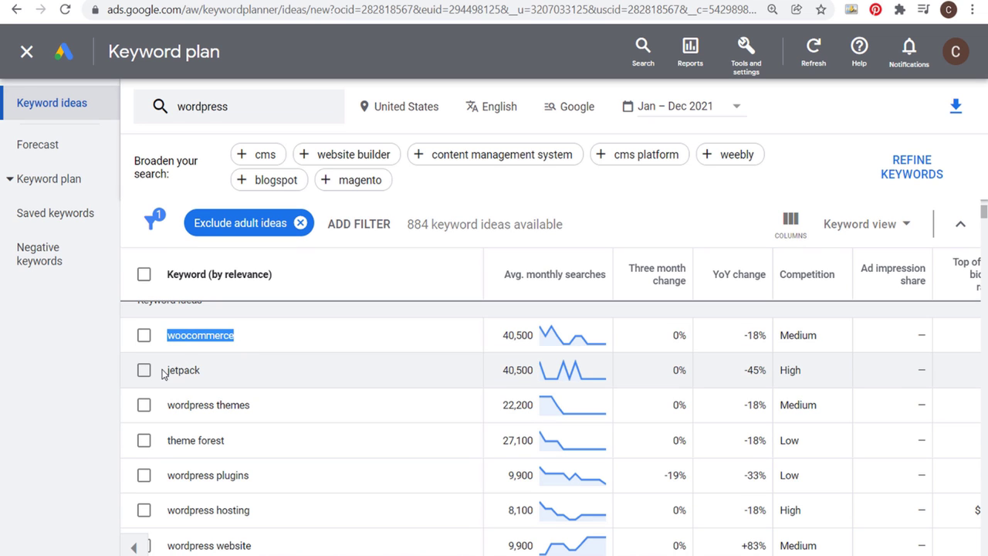
left_click_drag(168, 371, 225, 373)
left_click_drag(168, 406, 284, 406)
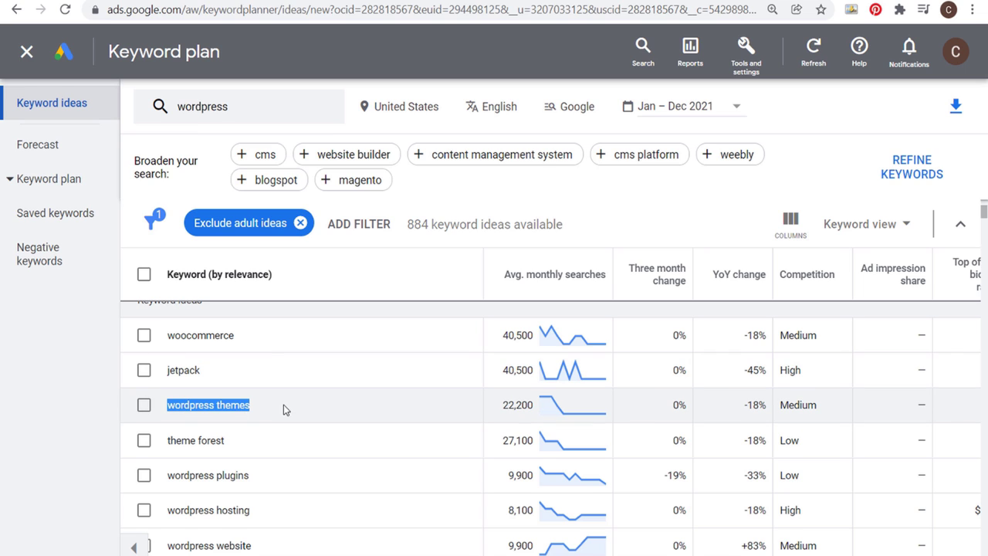
left_click(305, 407)
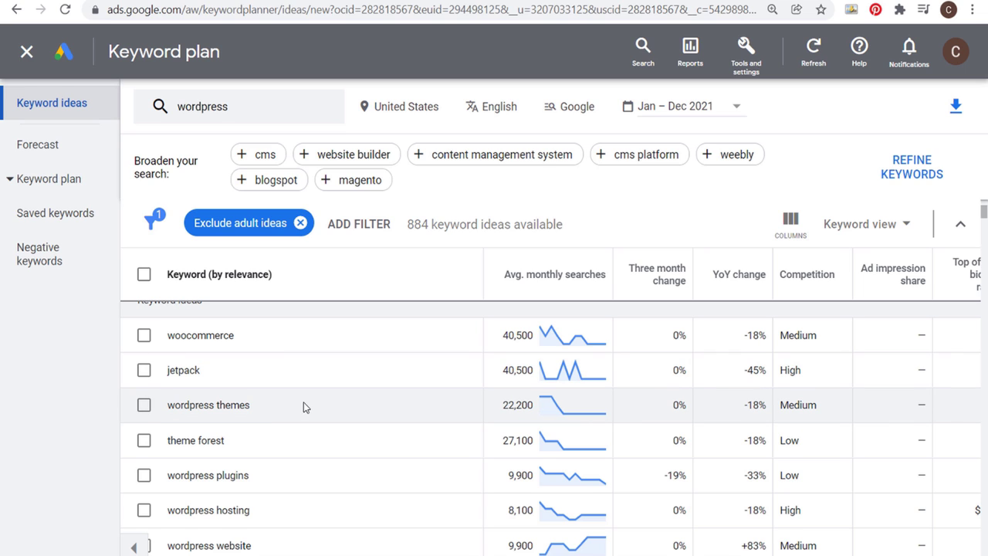
left_click_drag(167, 406, 282, 407)
left_click(304, 404)
Read further through the wordpress ideas, checking wordpress plugins, hosting, website and templates and the less related terms below them.
scroll(304, 404, "down", 2)
mouse_move(168, 369)
left_mouse_down()
mouse_move(254, 369)
mouse_move(167, 374)
left_mouse_up()
left_click(287, 375)
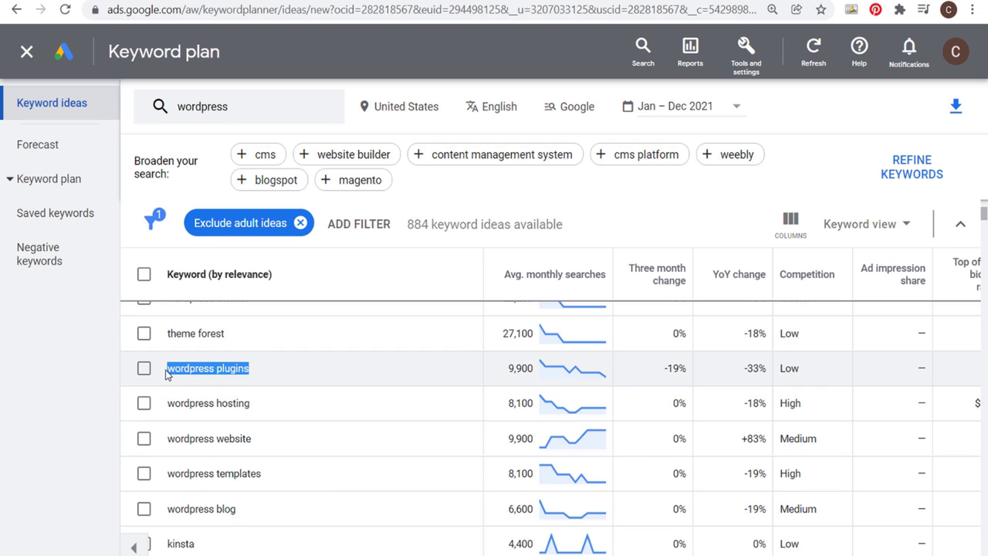
left_click(262, 375)
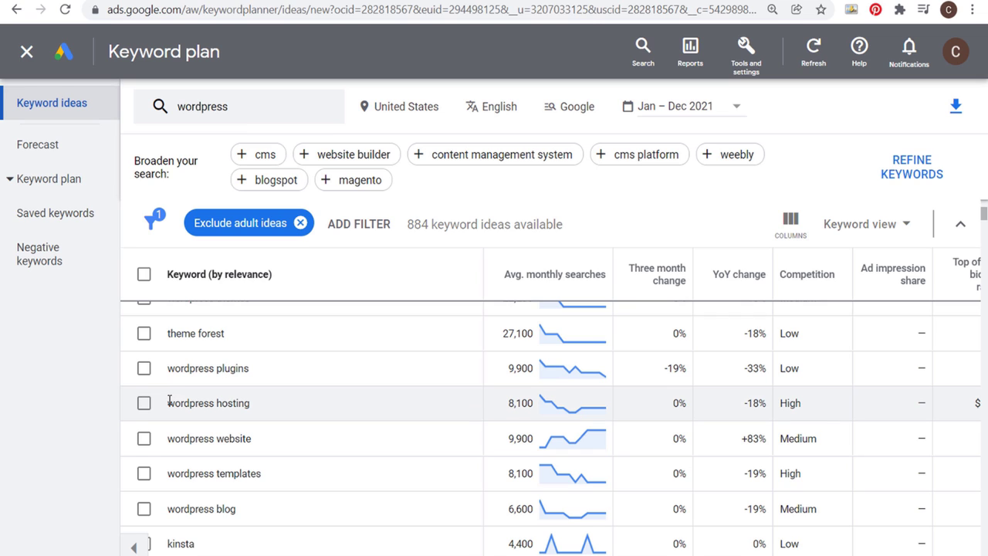
left_click_drag(167, 402, 263, 405)
left_click(298, 407)
left_click_drag(169, 438, 271, 444)
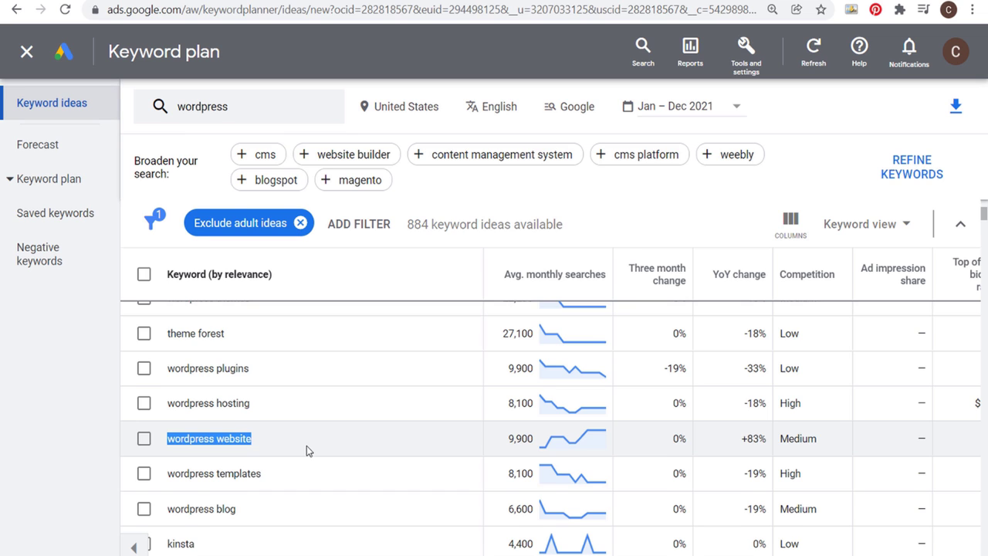
scroll(305, 451, "down", 1)
left_click_drag(167, 367, 289, 374)
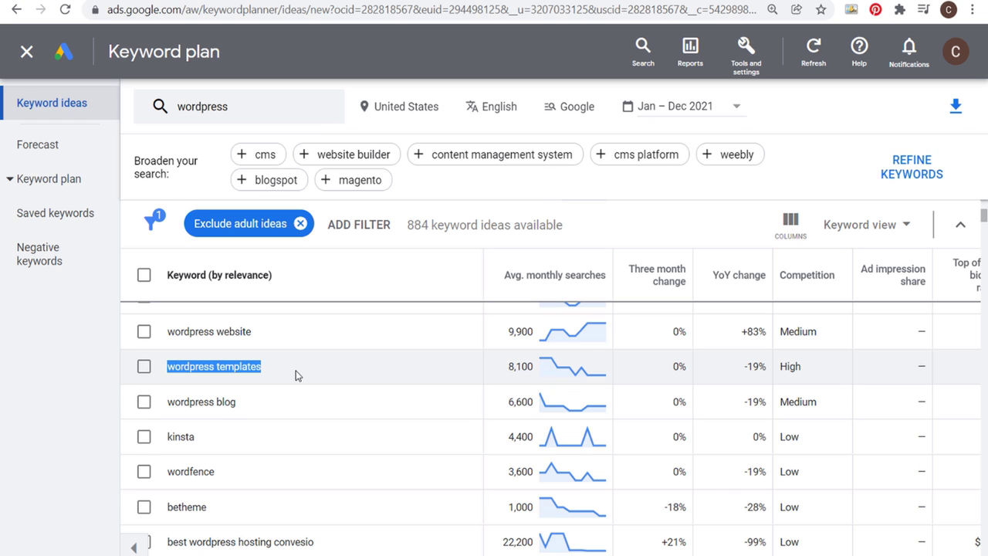
scroll(296, 375, "down", 1)
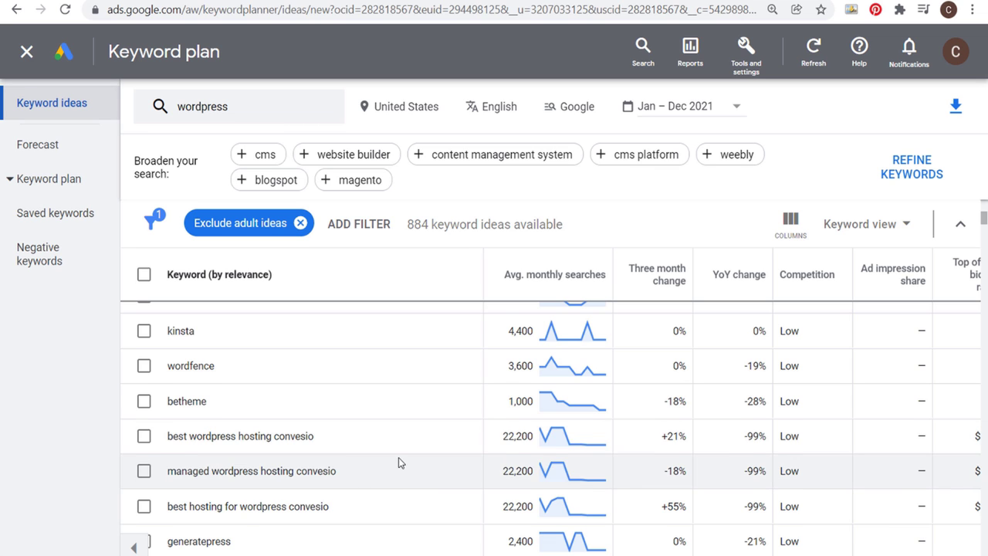
scroll(399, 459, "down", 1)
scroll(395, 456, "down", 1)
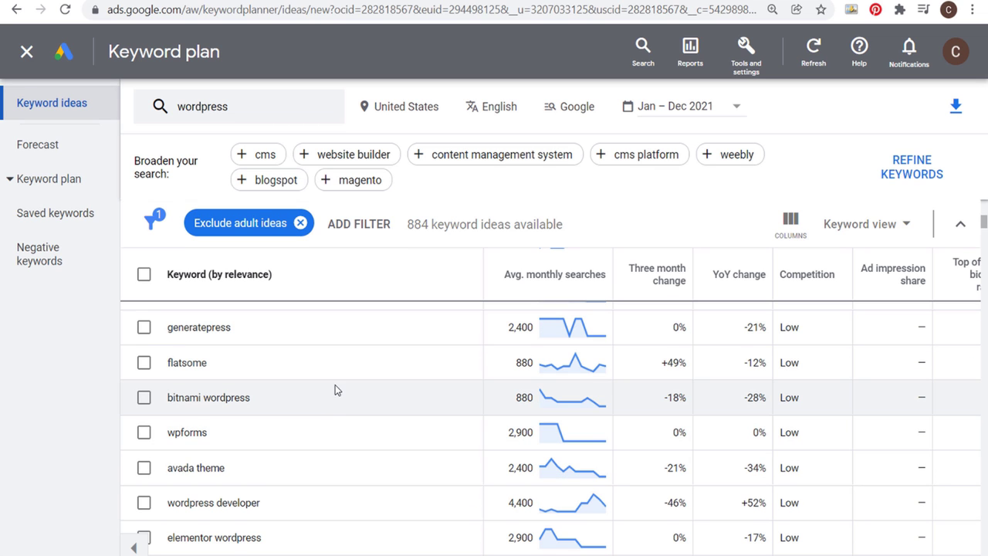
Add a Keyword filter that keeps only ideas containing "wordpress", using Text Match.
left_click(359, 223)
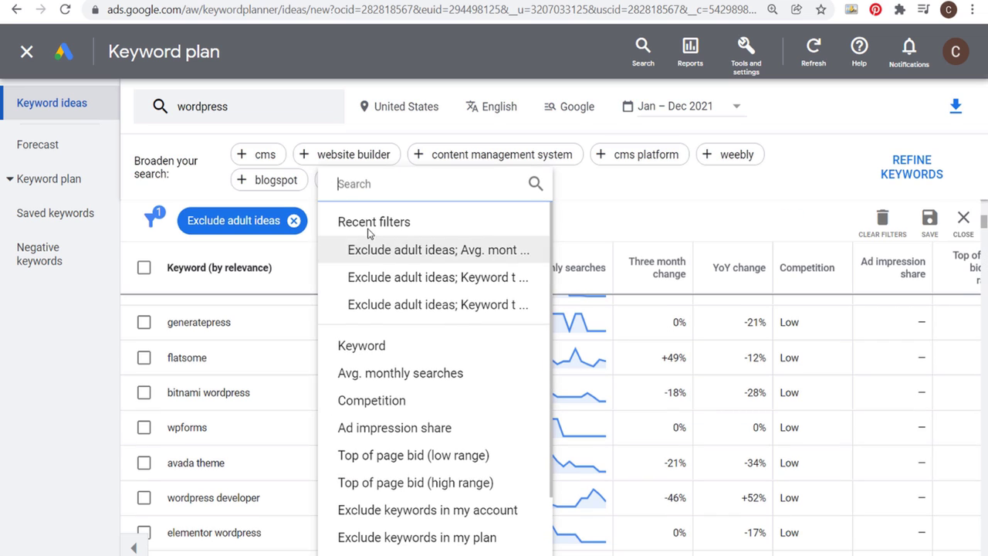
left_click(363, 346)
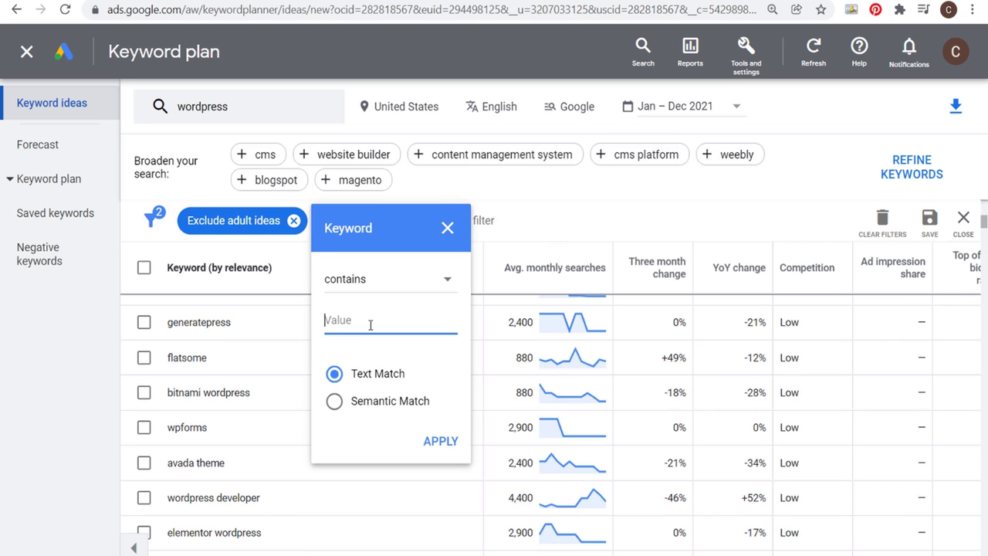
type("wordpress")
left_click(449, 441)
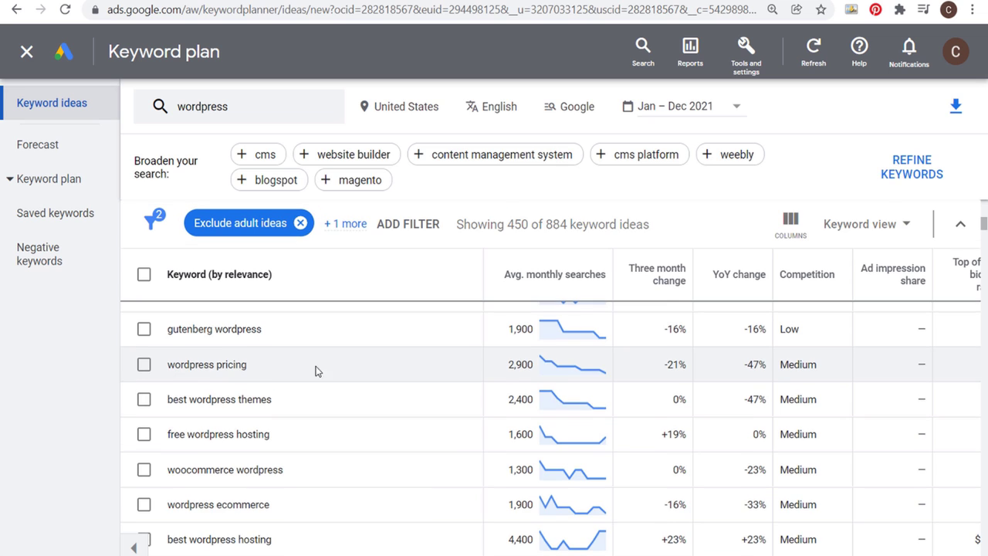
Review the filtered keyword ideas from "free wordpress hosting" down to "wordpress templates free".
left_click_drag(166, 434, 297, 439)
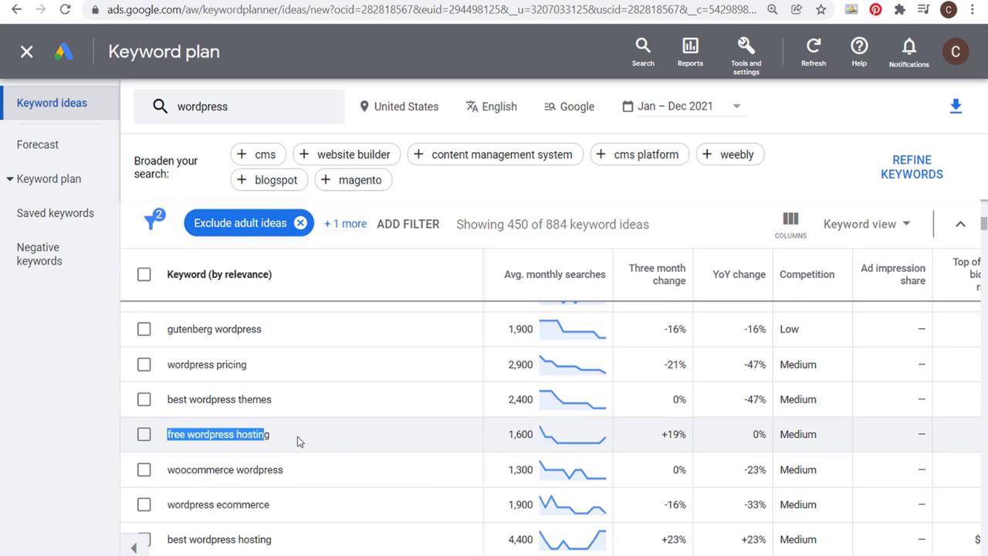
left_click(369, 438)
scroll(401, 435, "down", 1)
scroll(434, 409, "down", 1)
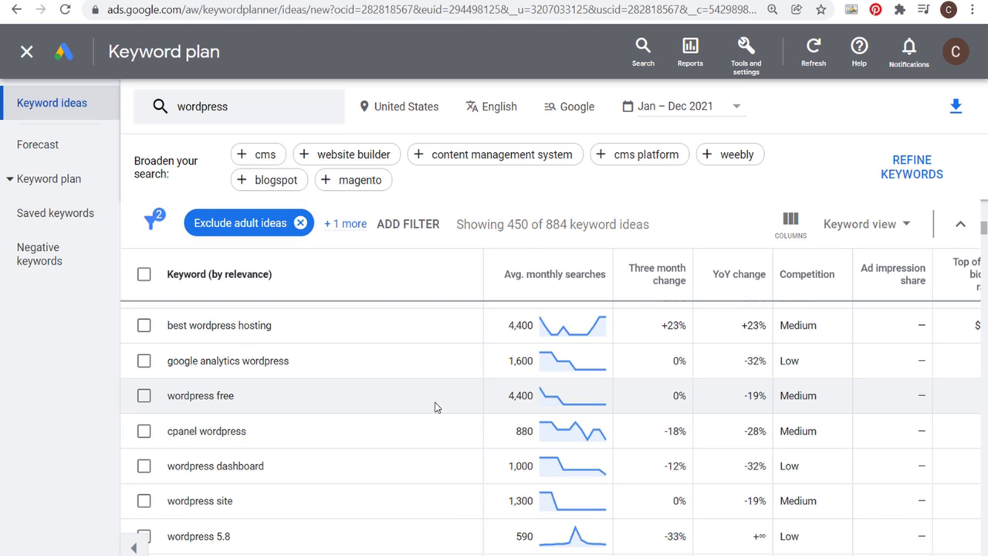
scroll(430, 403, "down", 1)
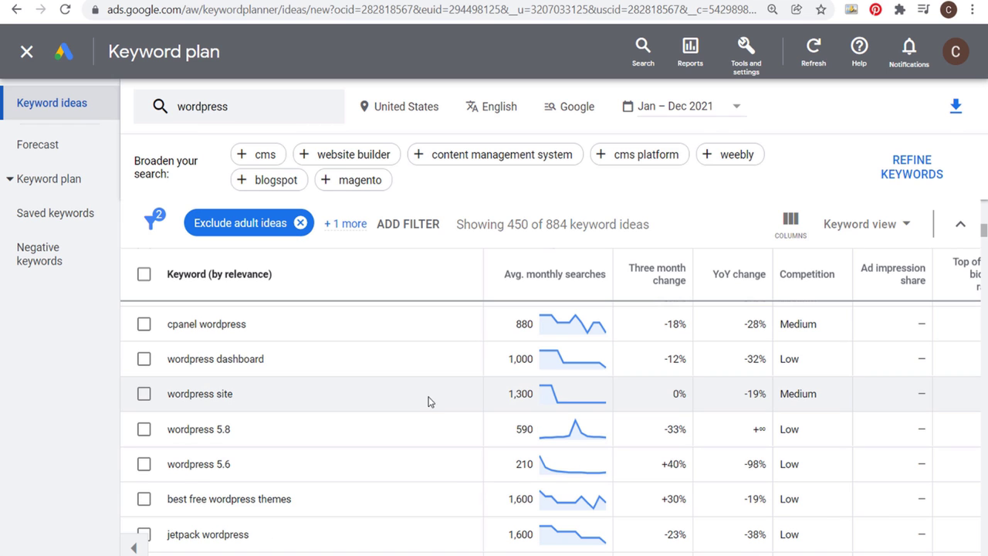
scroll(428, 401, "down", 1)
scroll(427, 400, "down", 3)
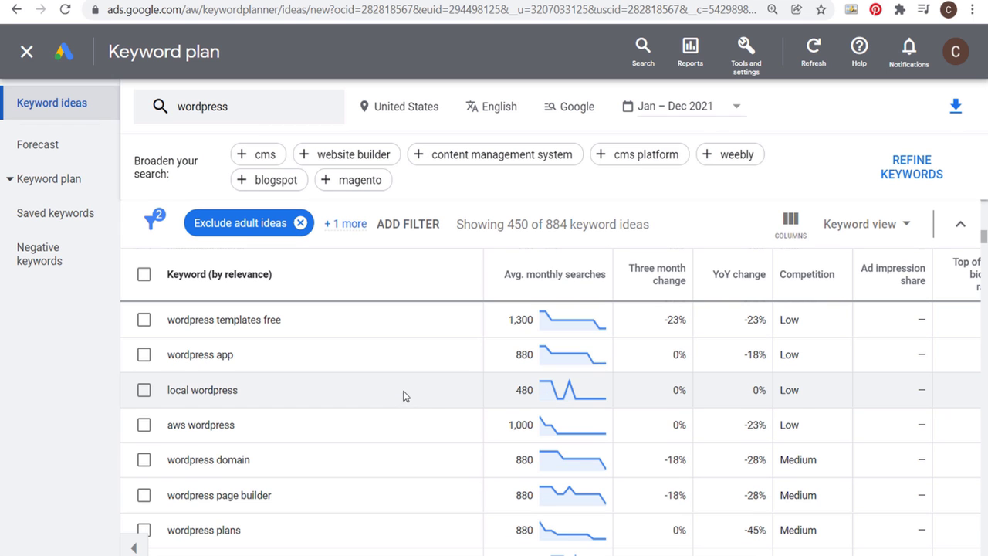
Examine "wordpress page builder" and "wordpress plans" as possible topics, and read through the filtered ideas listed below them.
left_click_drag(167, 395, 300, 392)
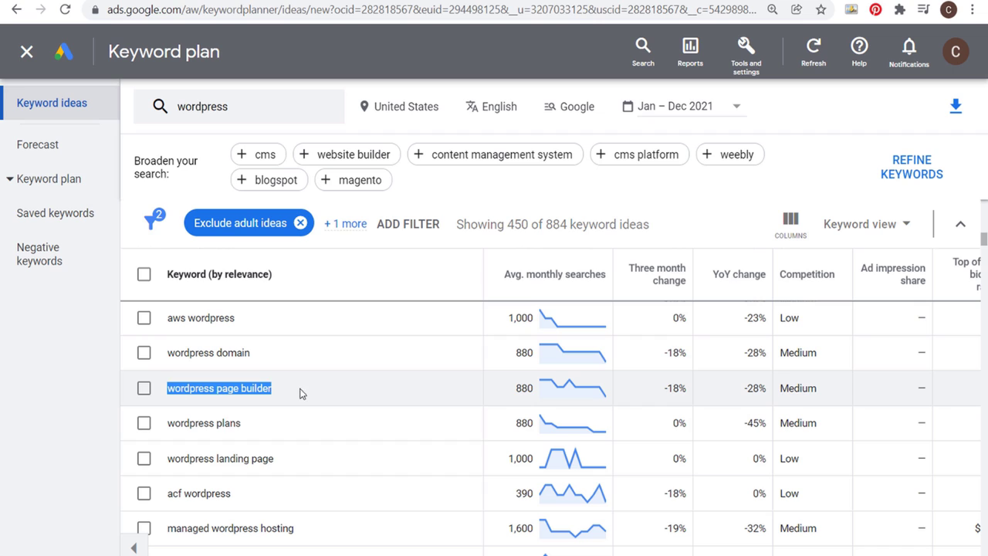
left_click(353, 368)
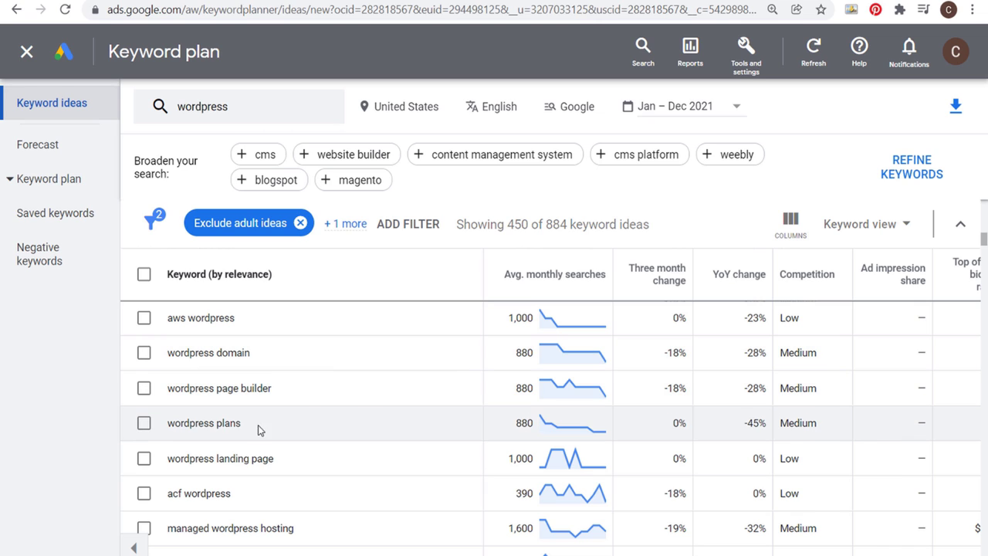
left_click_drag(165, 426, 329, 422)
left_click(330, 422)
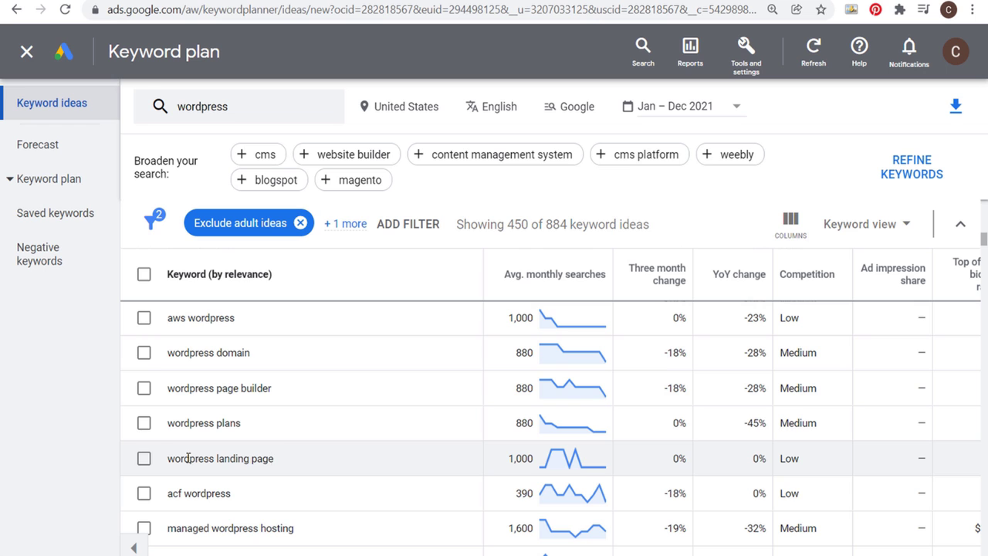
scroll(378, 431, "down", 5)
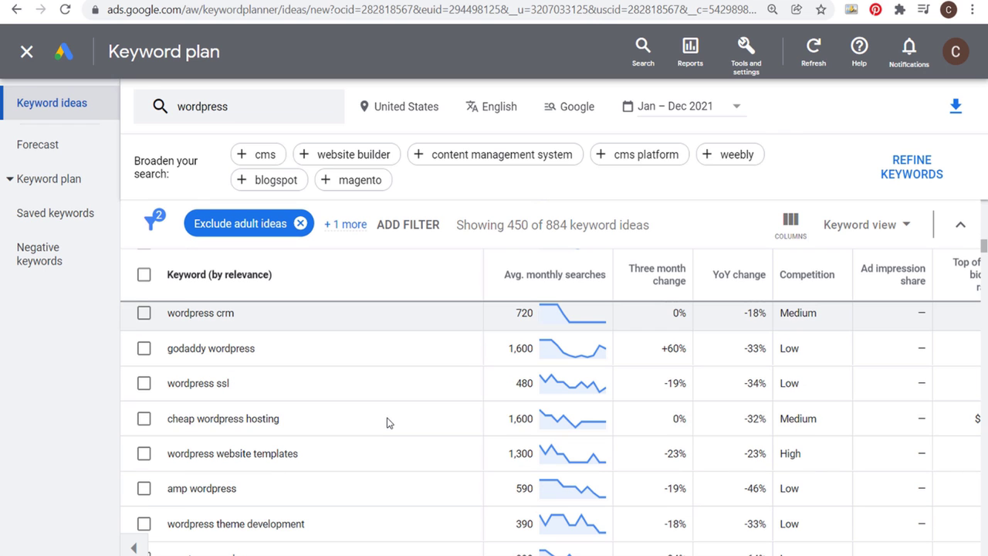
scroll(390, 371, "down", 2)
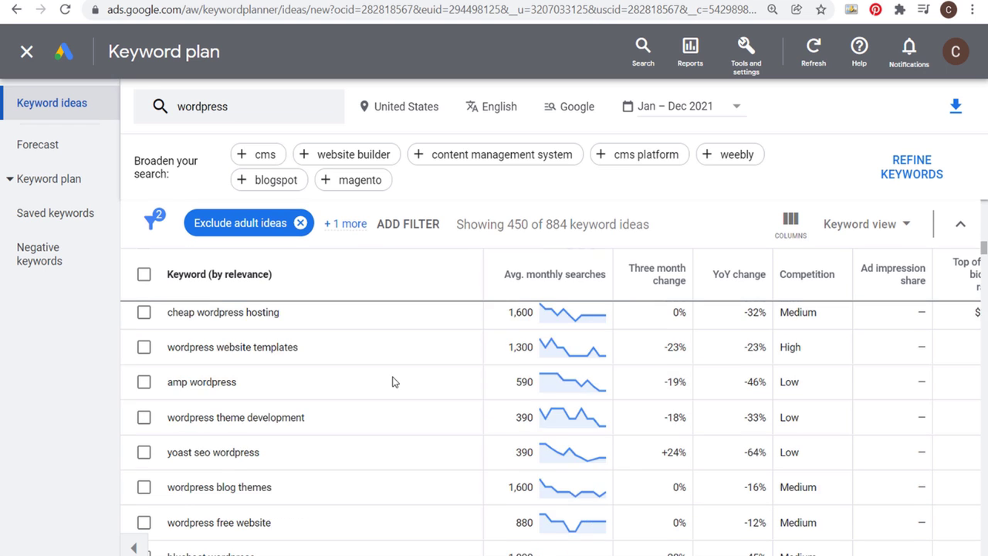
scroll(392, 382, "down", 2)
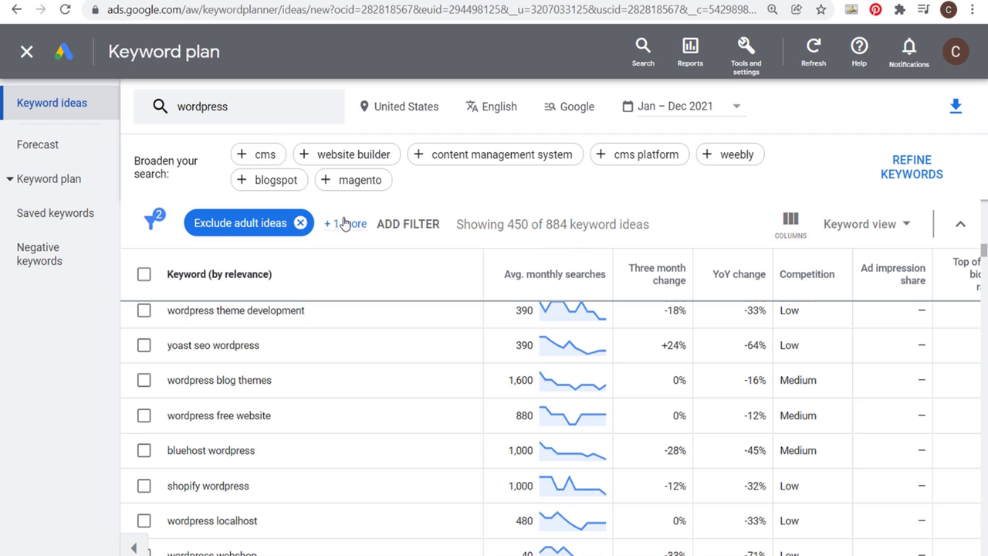
scroll(373, 366, "down", 8)
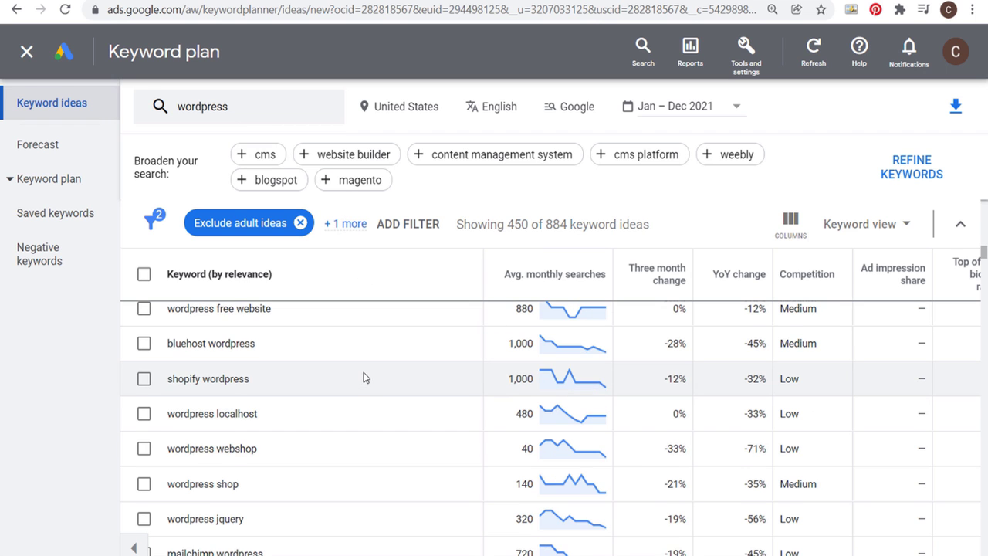
Replace the keyword search with ideas from the entire site wpbeginner.com, sorted by average monthly searches from highest to lowest.
left_click(254, 105)
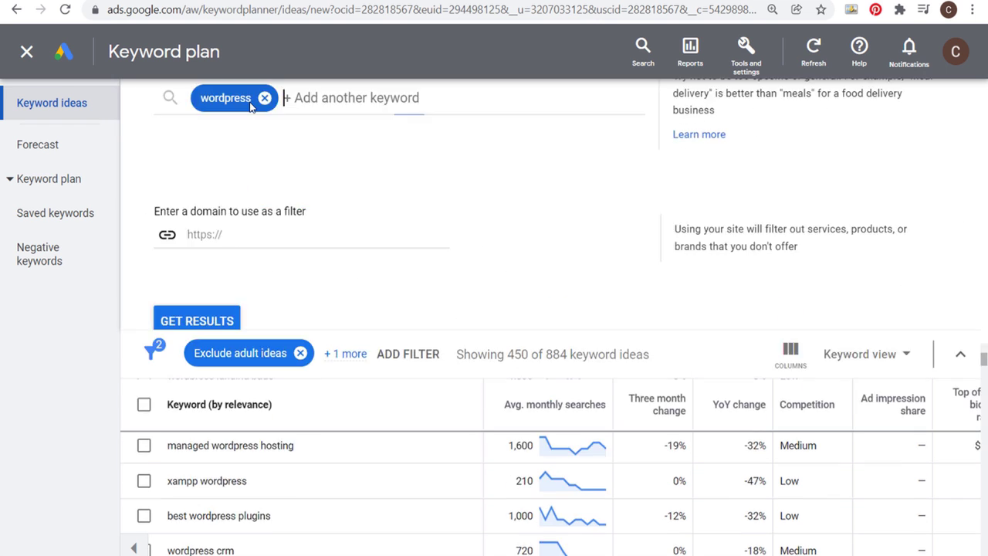
left_click(265, 192)
left_click(617, 114)
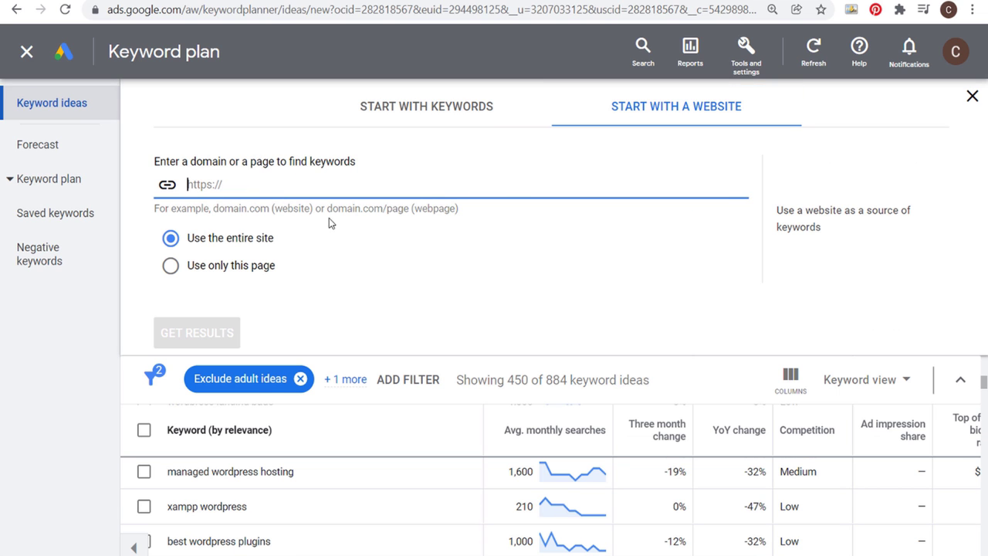
type("wpbeginner.com")
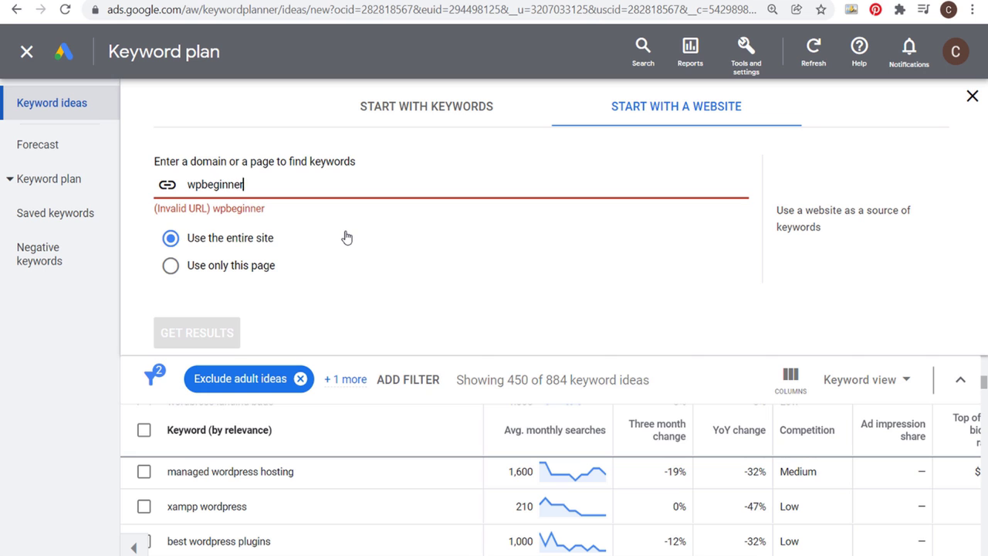
left_click(224, 332)
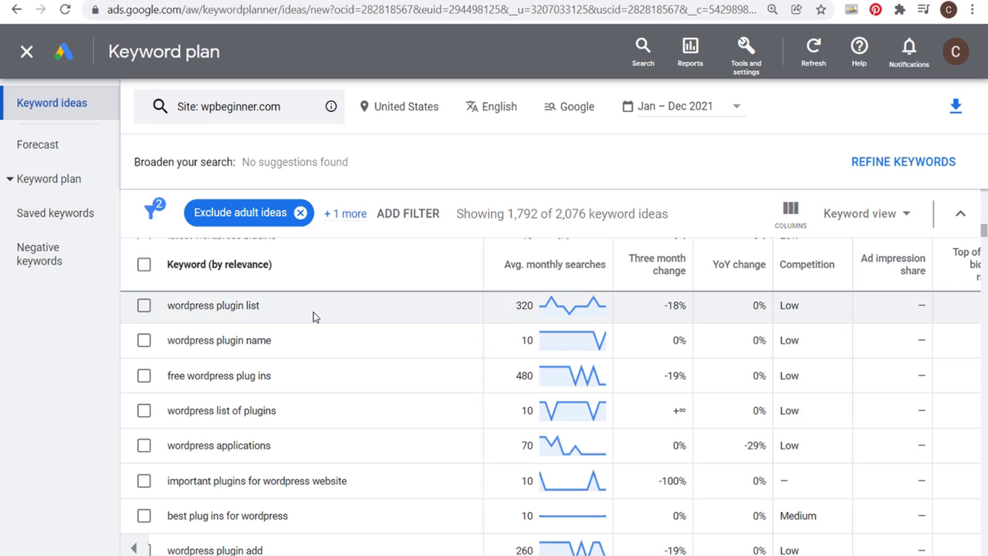
scroll(293, 331, "down", 15)
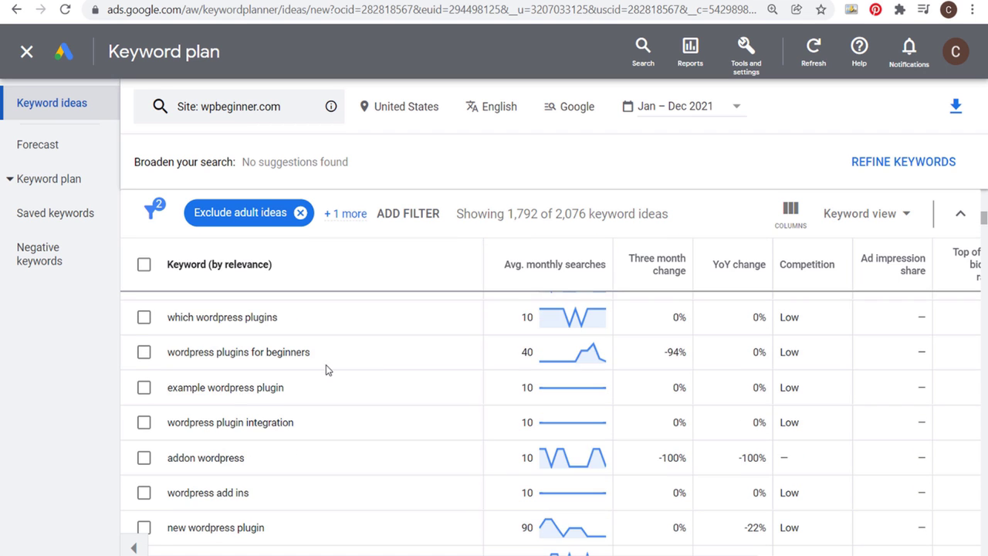
left_click(498, 266)
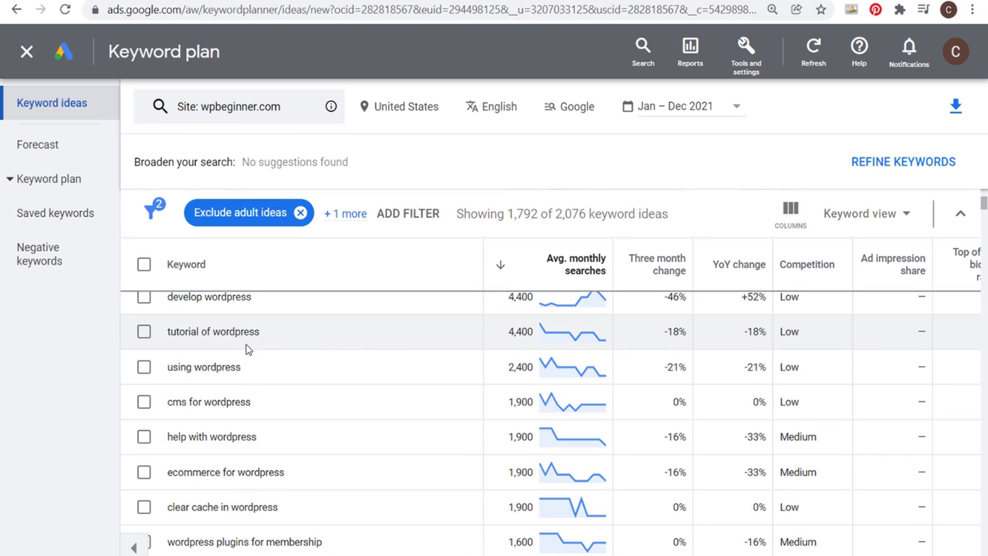
Examine the wpbeginner.com ideas "tutorial of wordpress", "help with wordpress", "ecommerce for wordpress", "clear cache in wordpress" and "wordpress plugins for membership" as possible topics.
left_click_drag(259, 333, 185, 332)
left_click(313, 339)
scroll(275, 348, "down", 3)
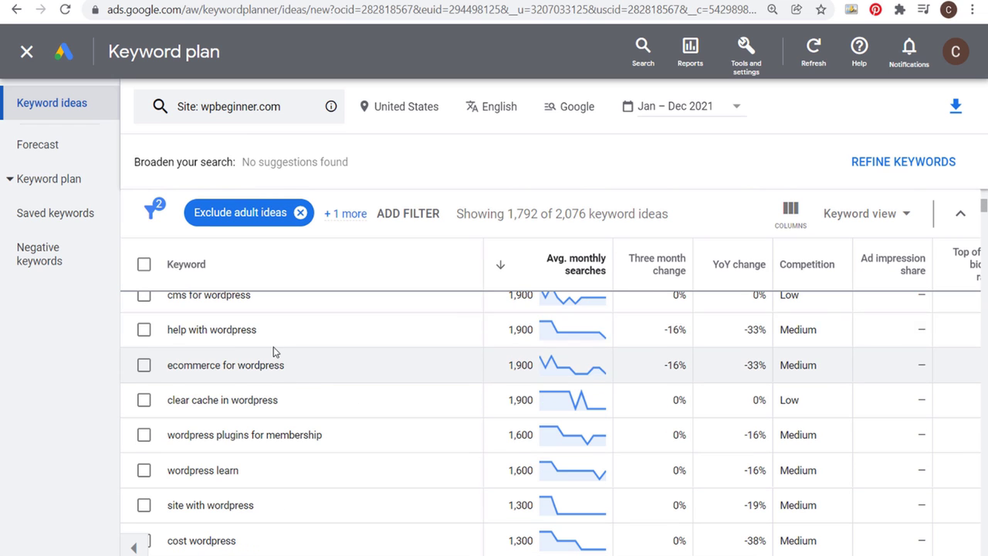
left_click_drag(293, 331, 168, 330)
left_click_drag(285, 365, 183, 365)
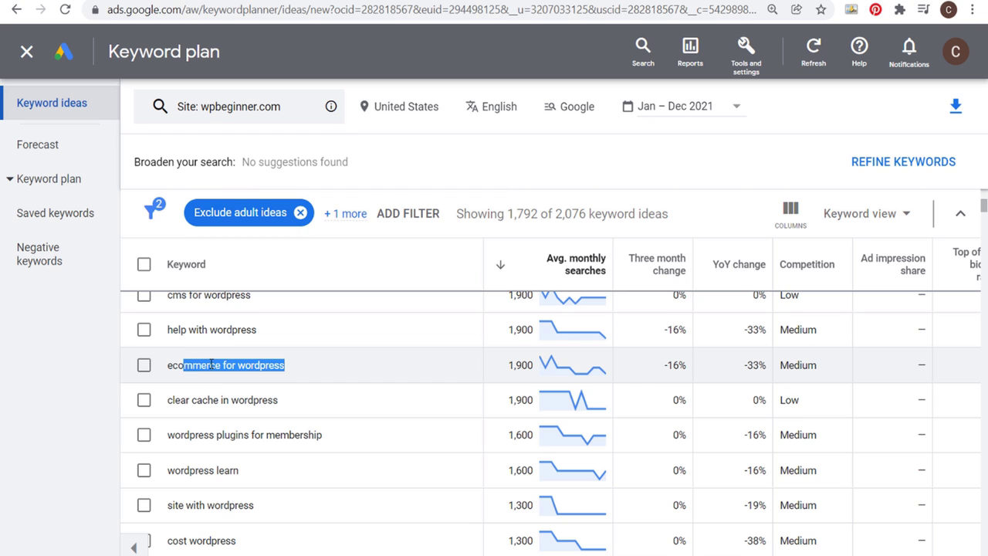
left_click(301, 399)
left_click_drag(337, 402, 168, 399)
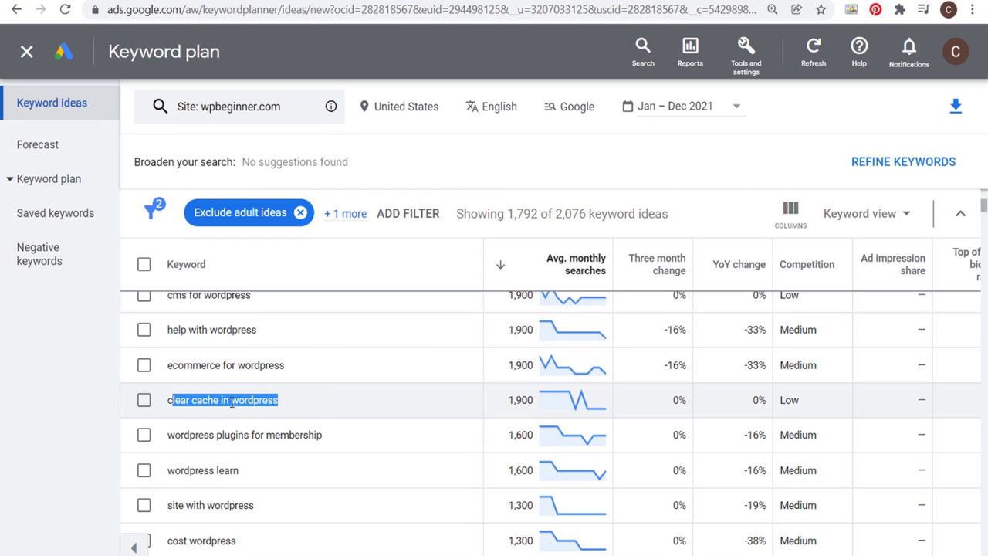
left_click(170, 399)
left_click_drag(171, 435, 348, 438)
left_click(366, 439)
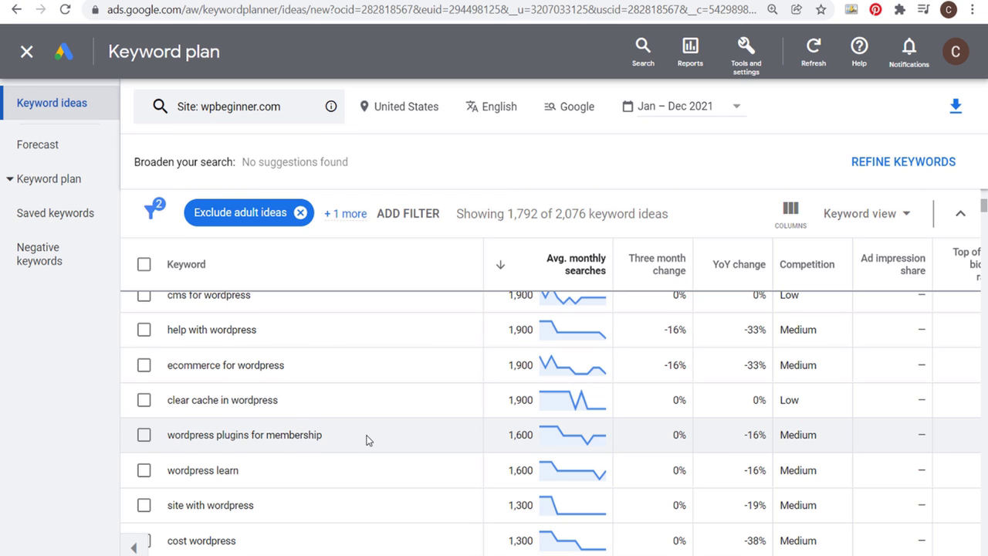
scroll(365, 426, "up", 3)
scroll(366, 420, "up", 3)
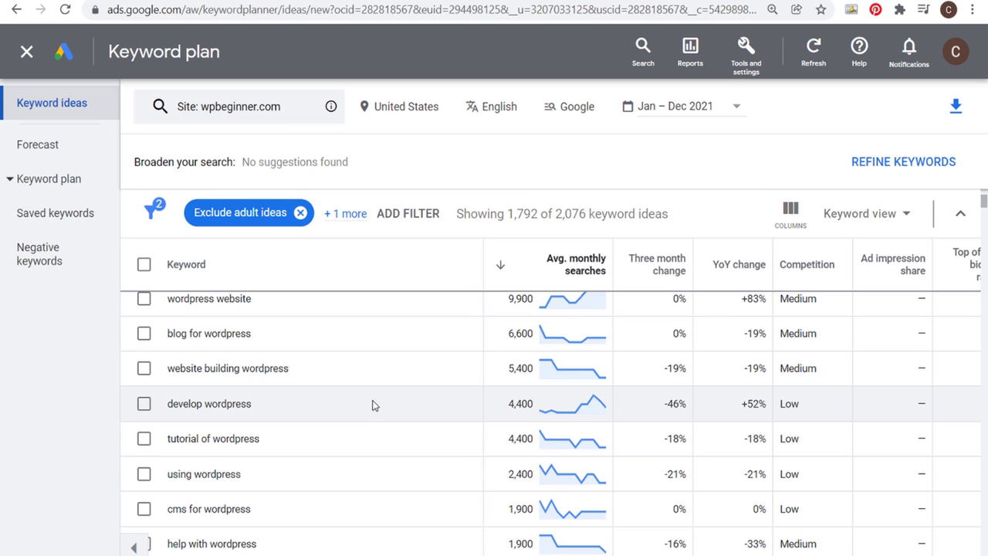
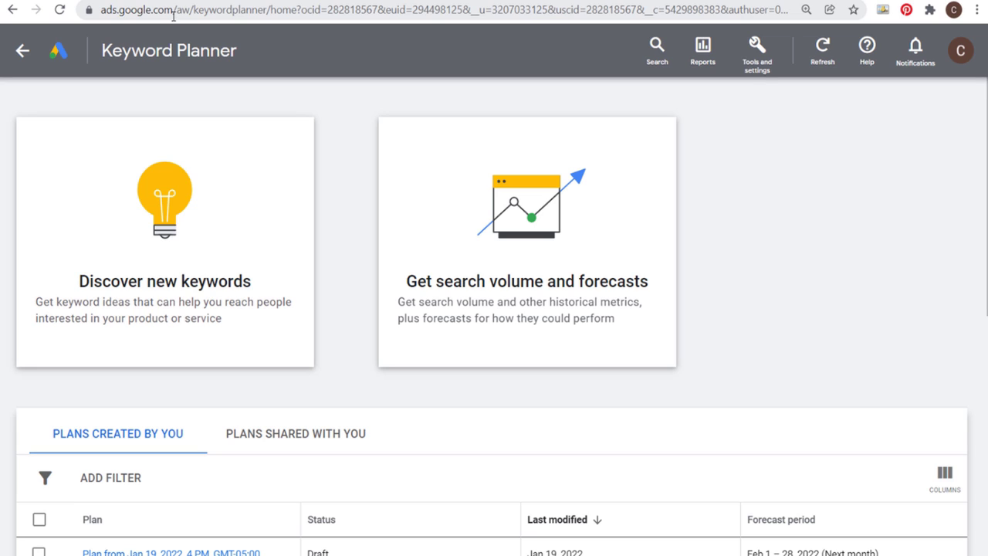
Open Keyword Planner from the planning tools.
left_click(766, 55)
left_click(756, 301)
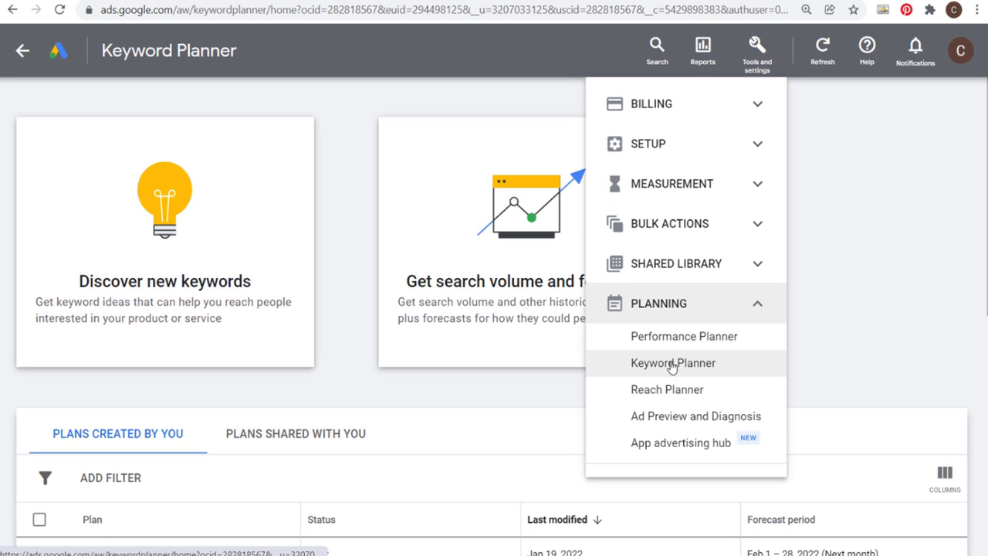
left_click(642, 364)
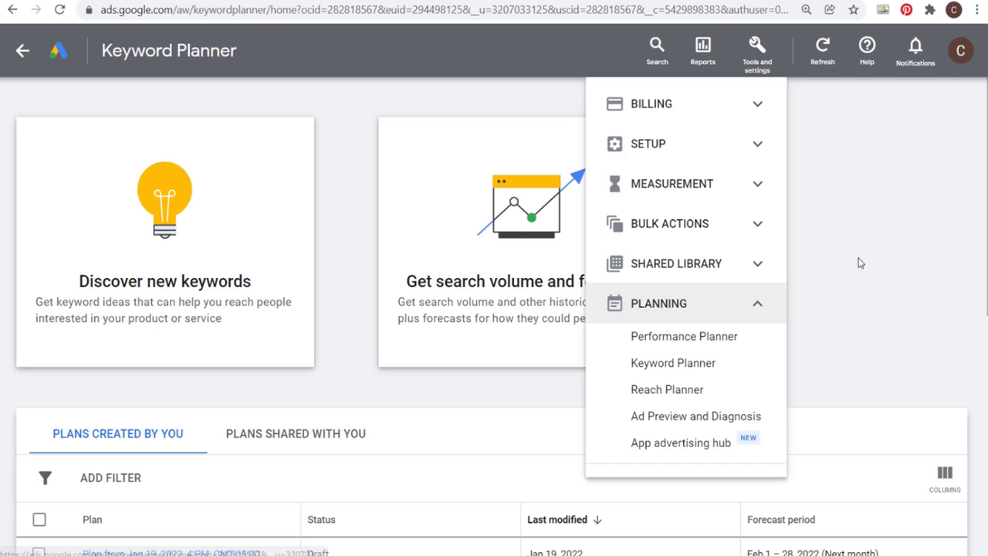
Discover new keywords starting from the keyword "wordpress" and get the results, leaving the domain filter empty.
left_click(181, 231)
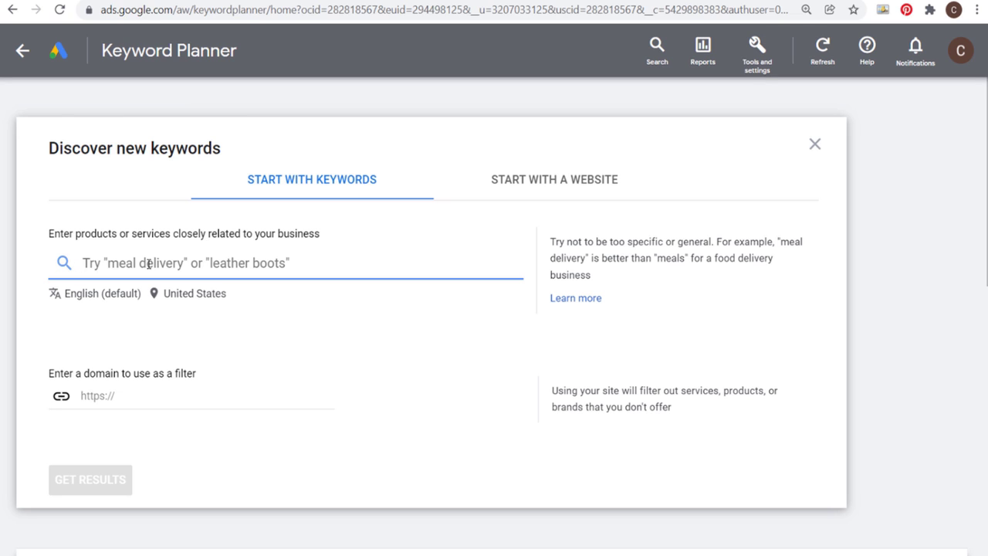
left_click(490, 184)
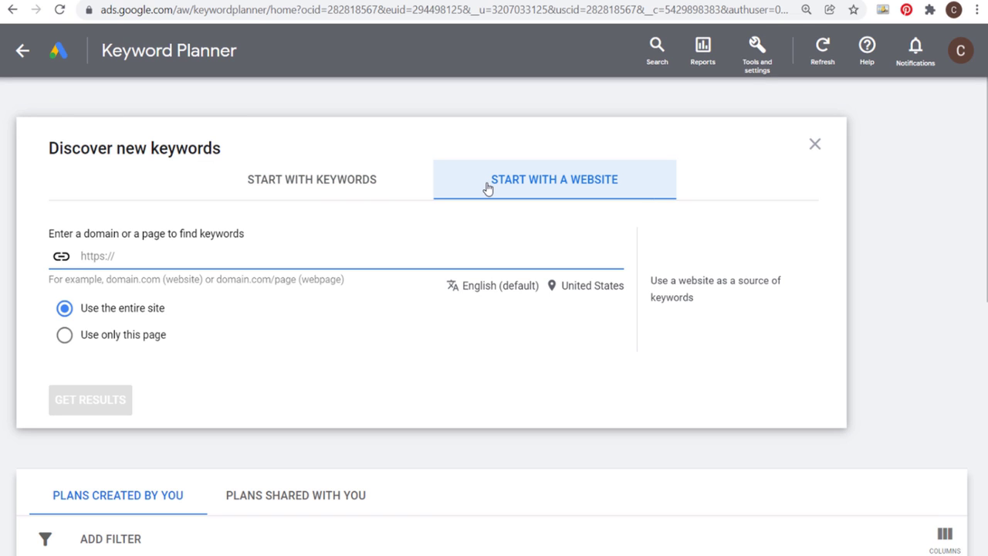
left_click(376, 189)
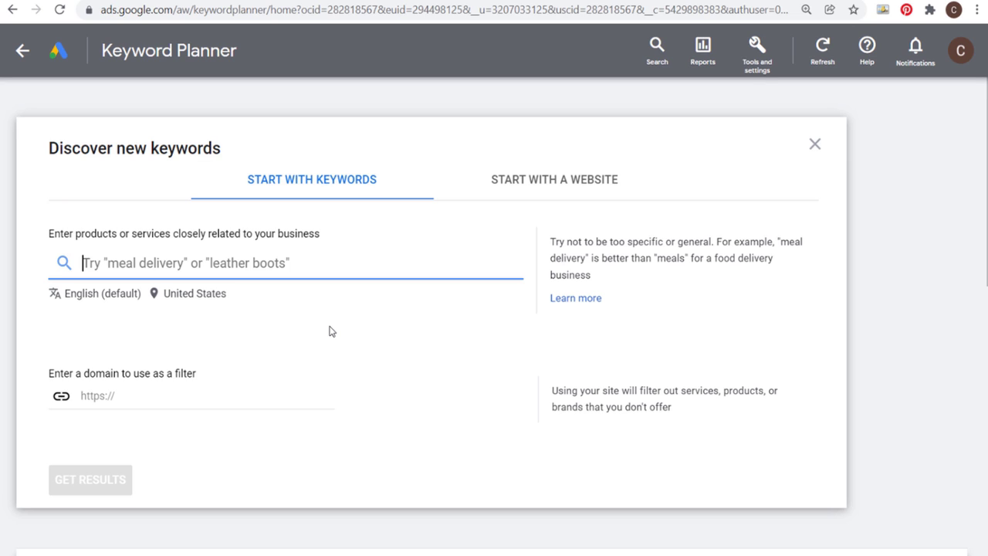
type("wordpress")
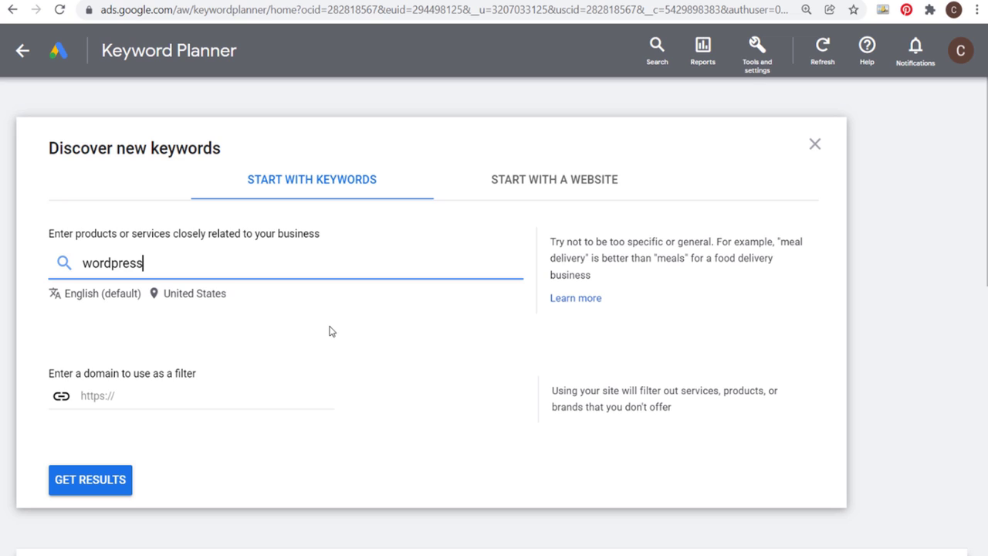
key("Return")
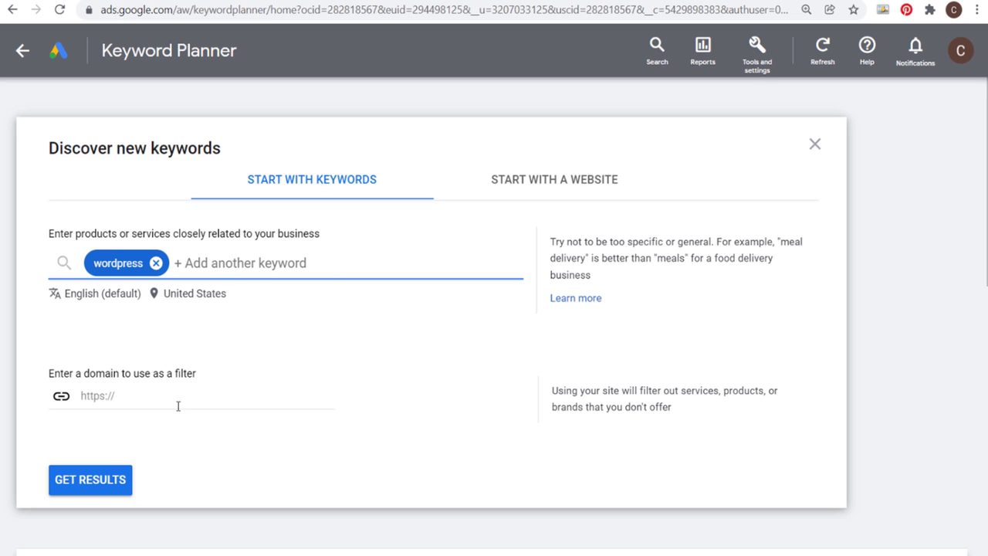
left_click(98, 478)
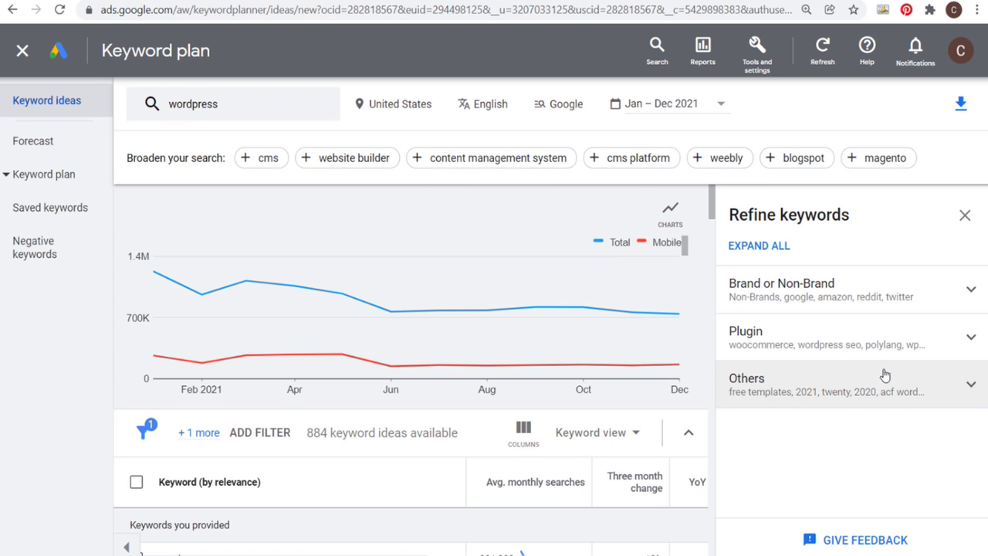
Inspect the Plugin group of the keyword refinements and close the refinements.
left_click(970, 345)
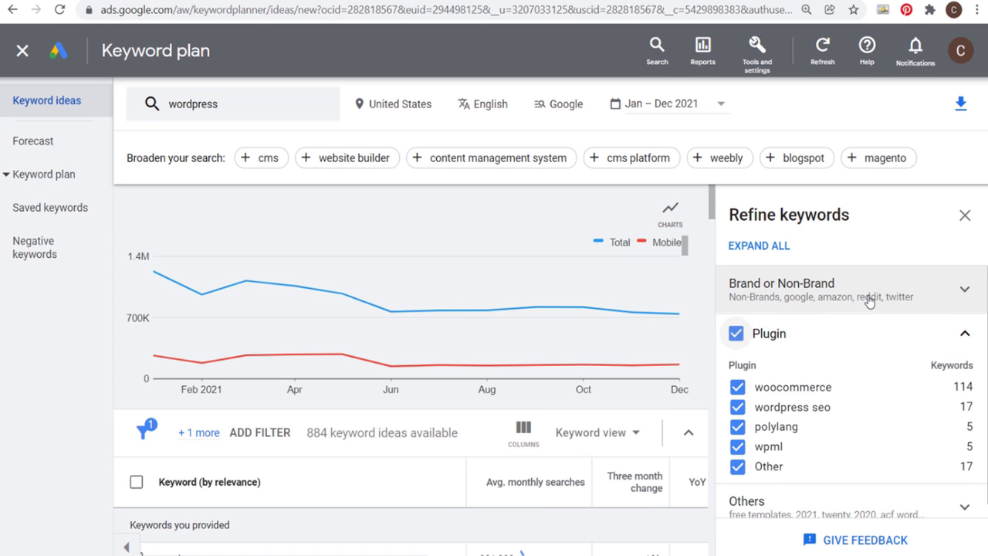
left_click(964, 336)
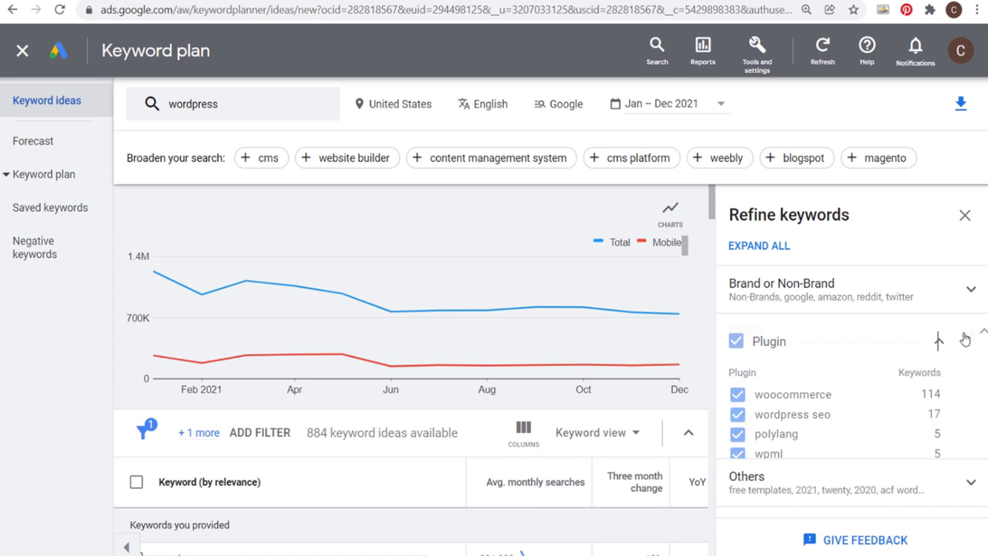
left_click(965, 215)
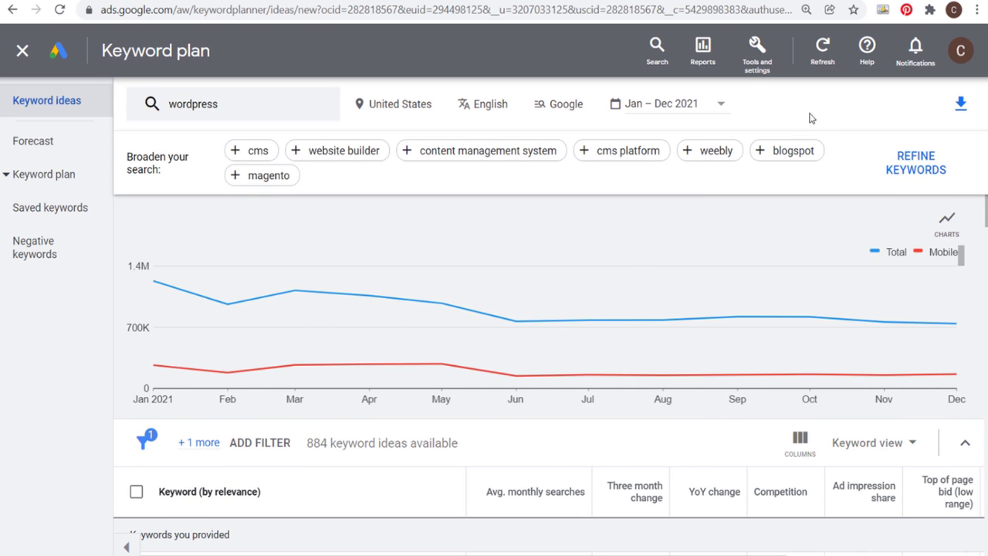
Look over the "wordpress" keyword ideas and available filters, and sort the ideas by average monthly searches from highest to lowest.
scroll(409, 324, "down", 4)
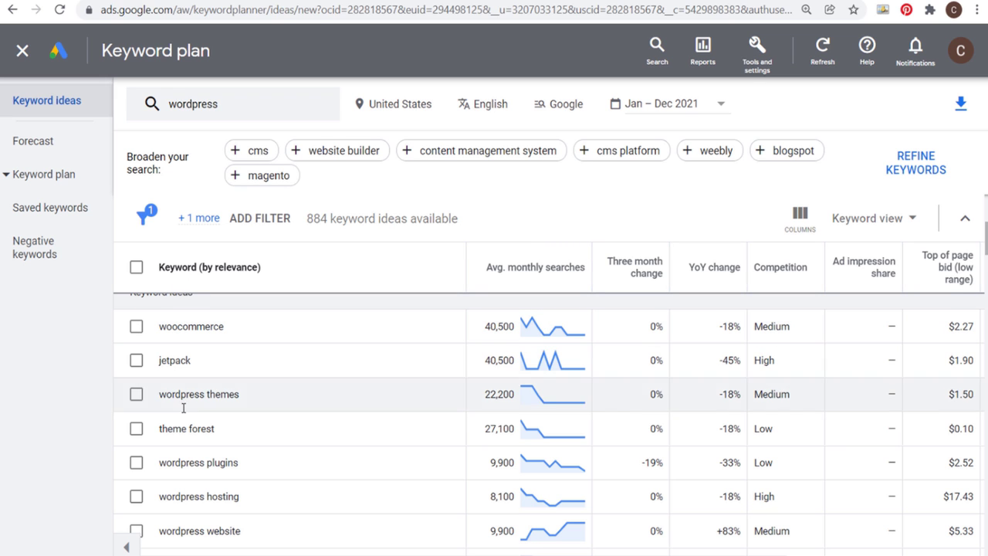
scroll(259, 393, "down", 2)
scroll(205, 379, "down", 4)
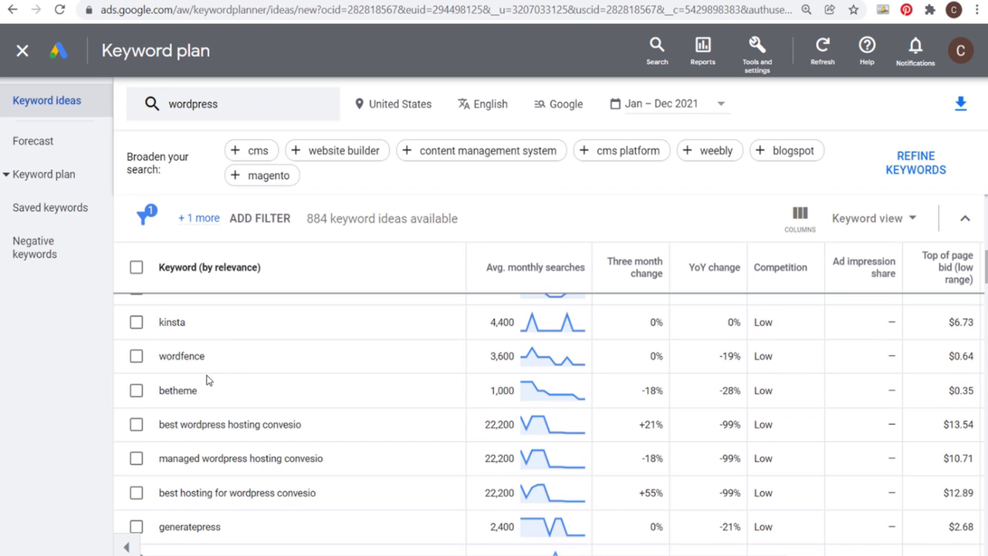
scroll(206, 403, "down", 3)
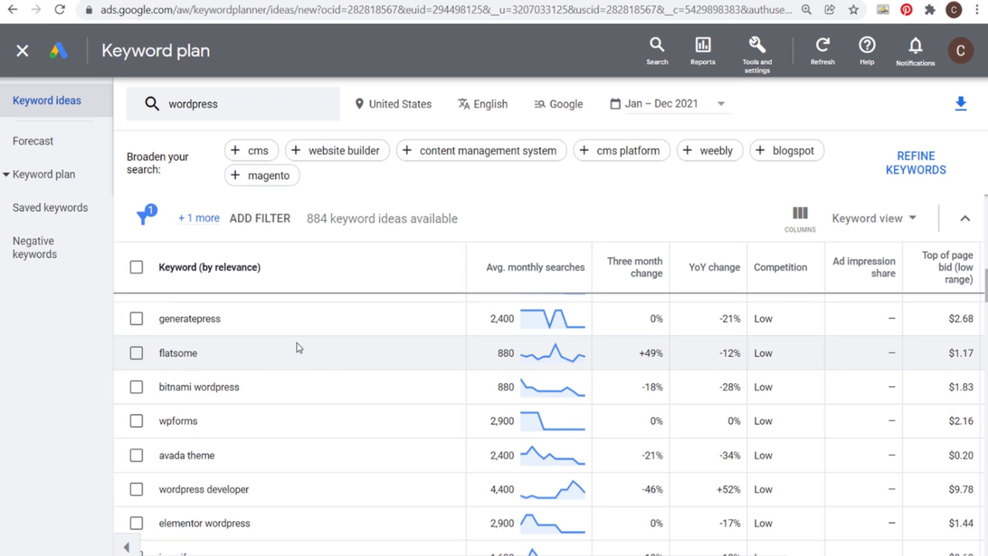
scroll(330, 362, "up", 6)
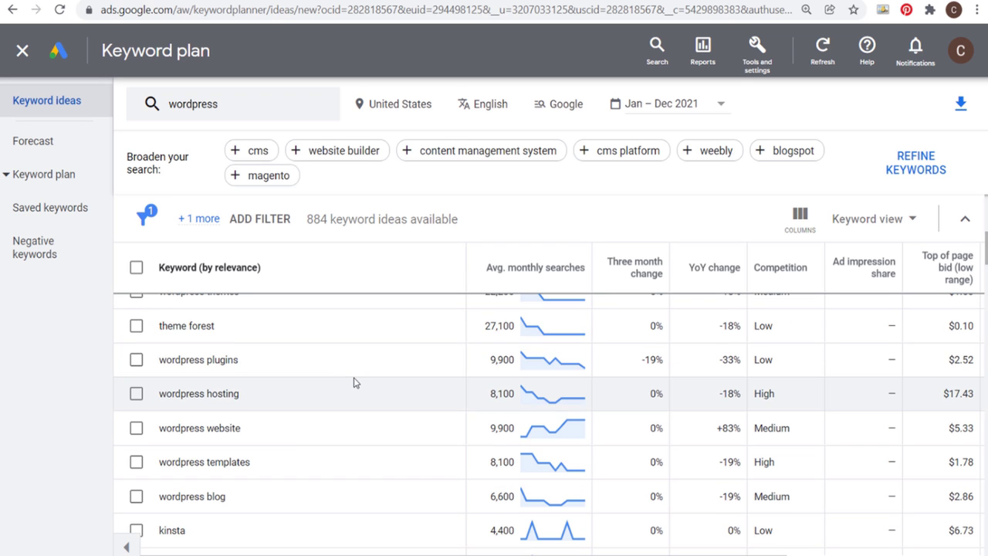
left_click(260, 219)
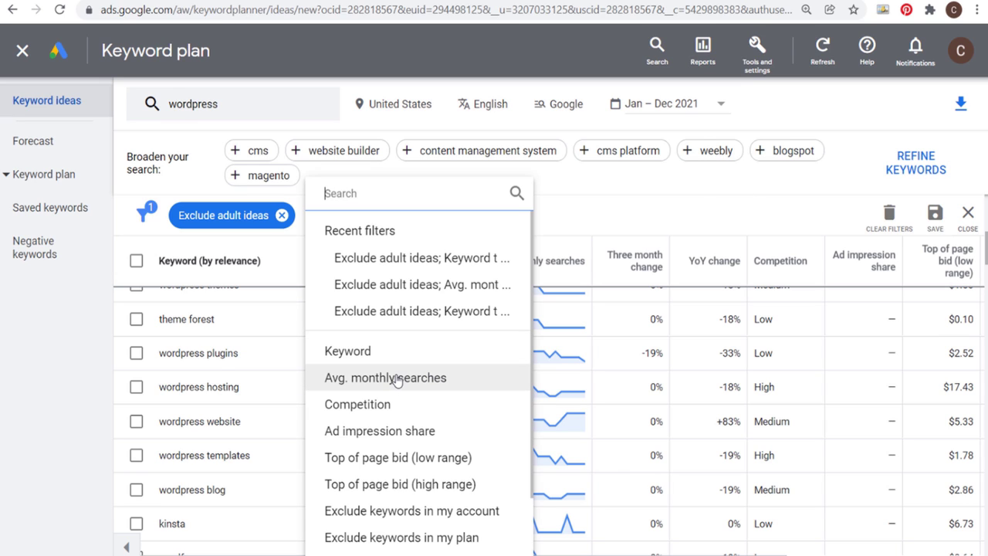
left_click(757, 195)
left_click(537, 275)
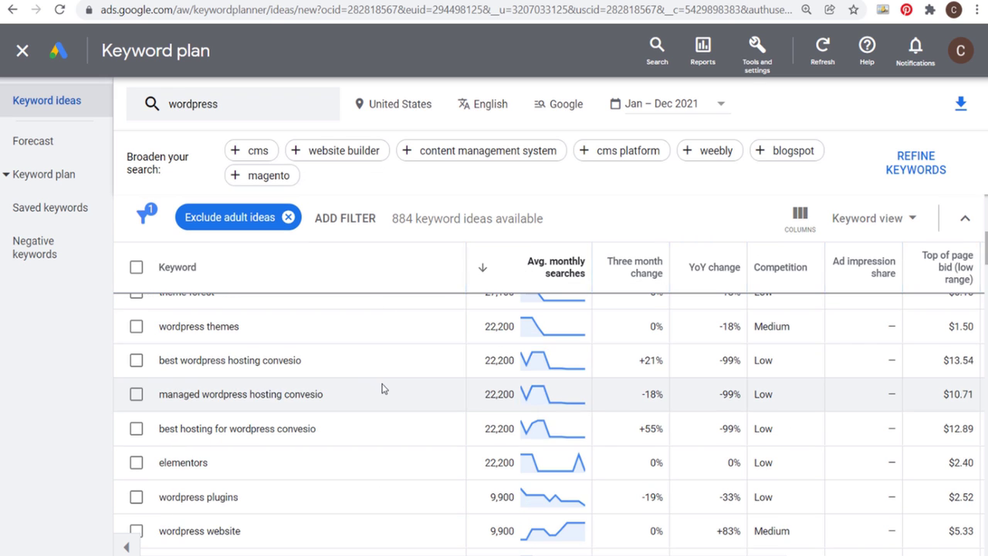
Review the sorted "wordpress" keyword ideas from "woocommerce" down to "yoastseo" for possible topics.
scroll(388, 404, "up", 5)
scroll(501, 368, "down", 3)
scroll(361, 379, "down", 3)
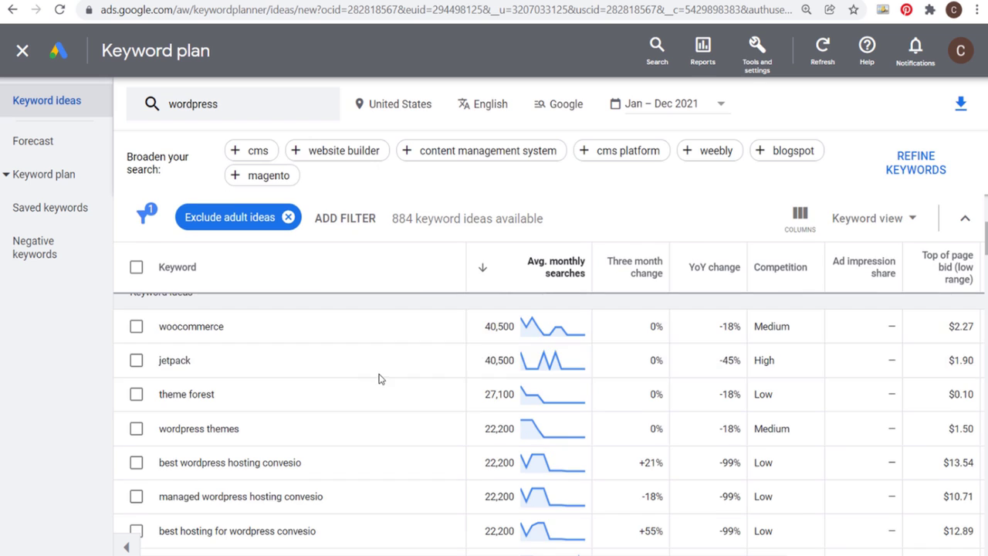
scroll(361, 364, "down", 1)
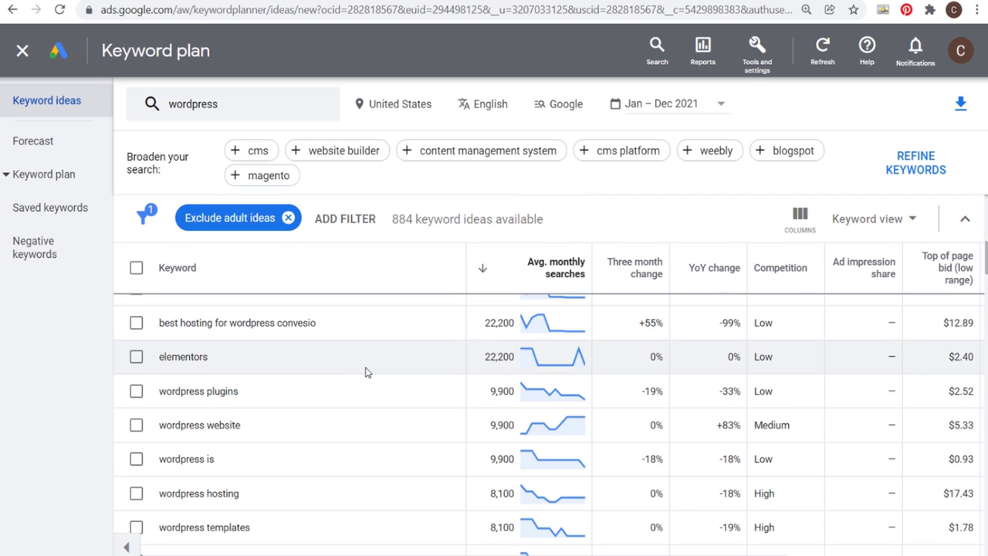
scroll(353, 369, "down", 1)
scroll(363, 369, "down", 1)
scroll(353, 366, "down", 1)
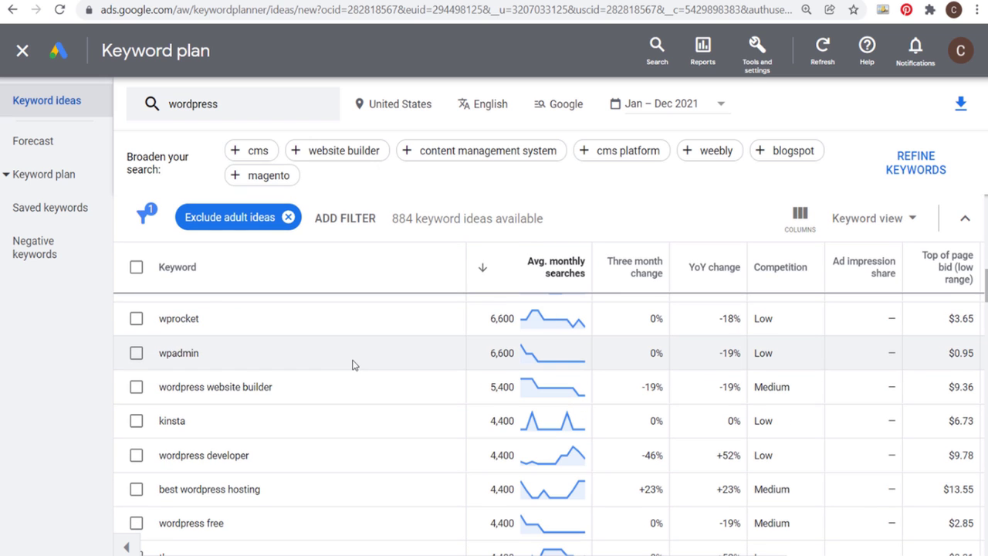
scroll(362, 378, "down", 1)
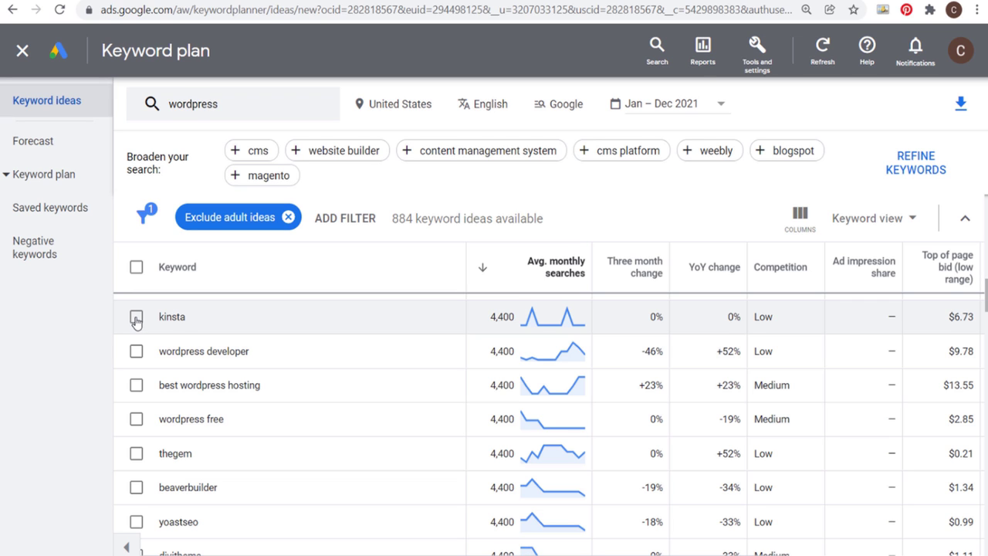
scroll(341, 368, "up", 5)
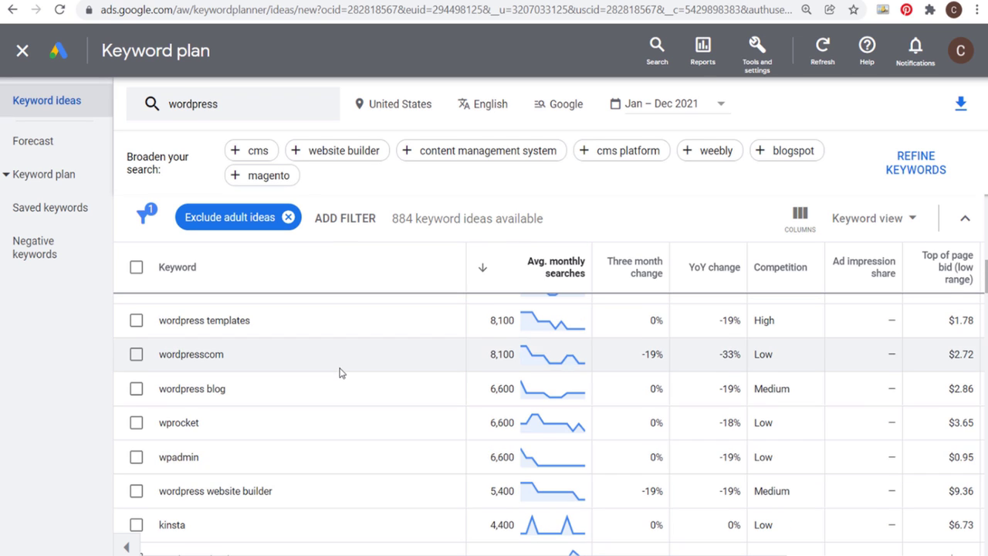
scroll(342, 372, "up", 2)
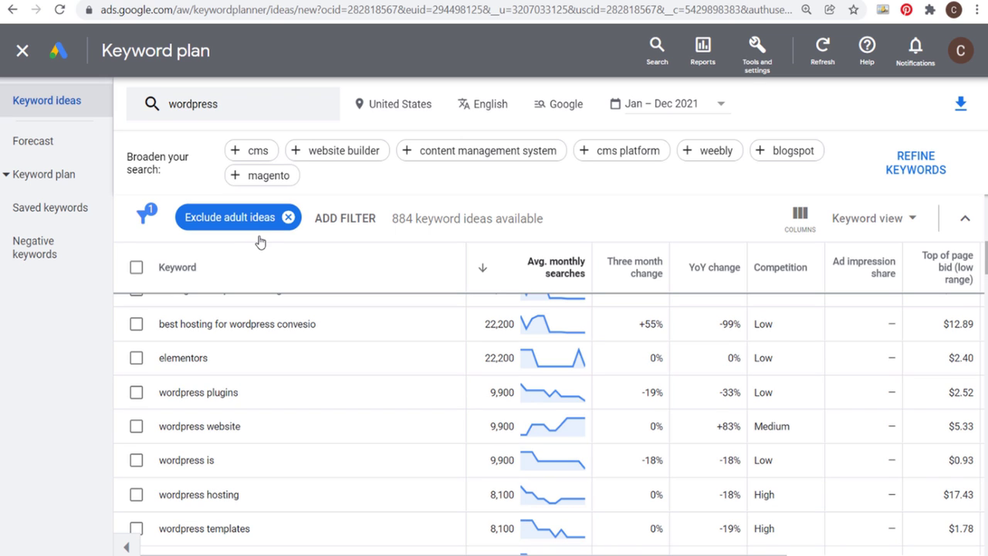
Replace the "wordpress" keyword search with a website search that uses the entire site wpbeginner.com.
left_click(243, 104)
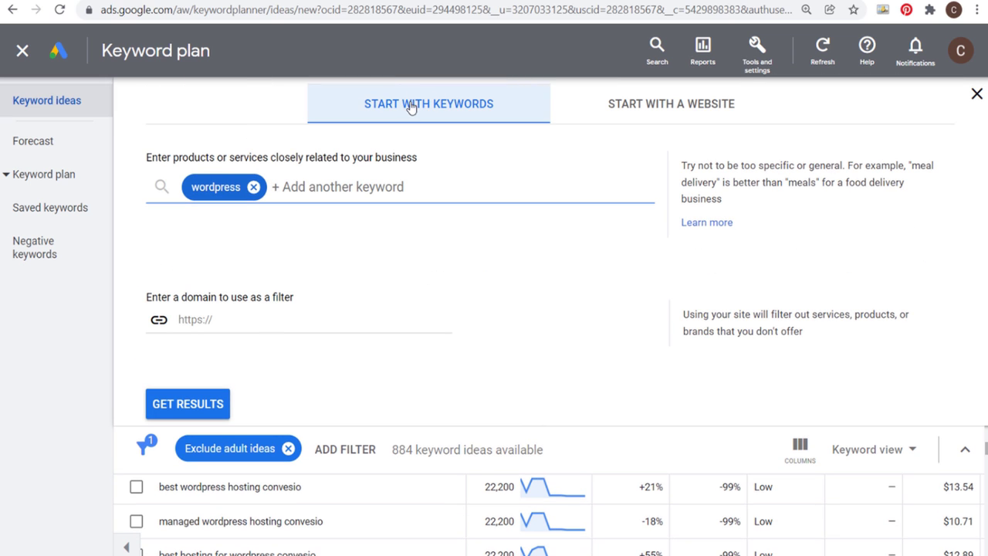
left_click(254, 187)
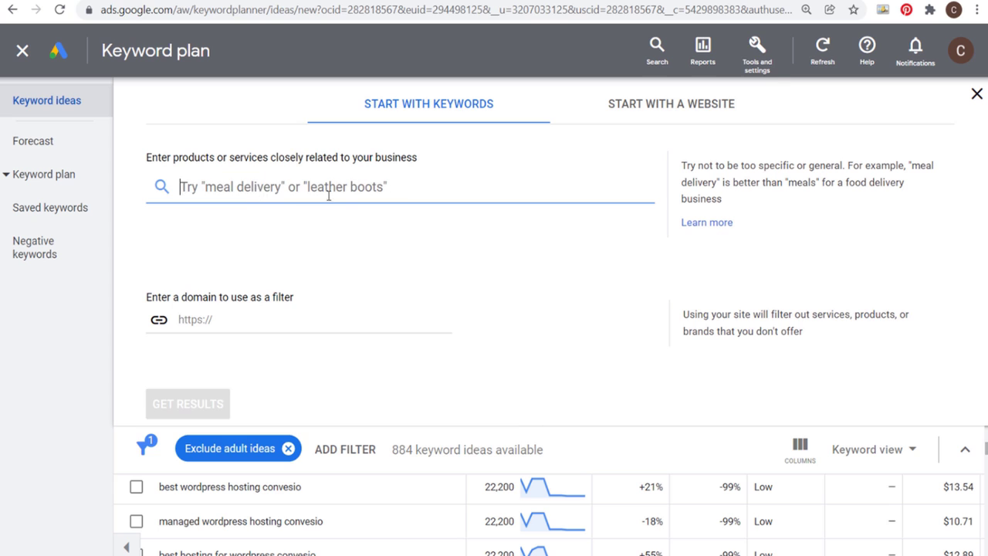
left_click(710, 113)
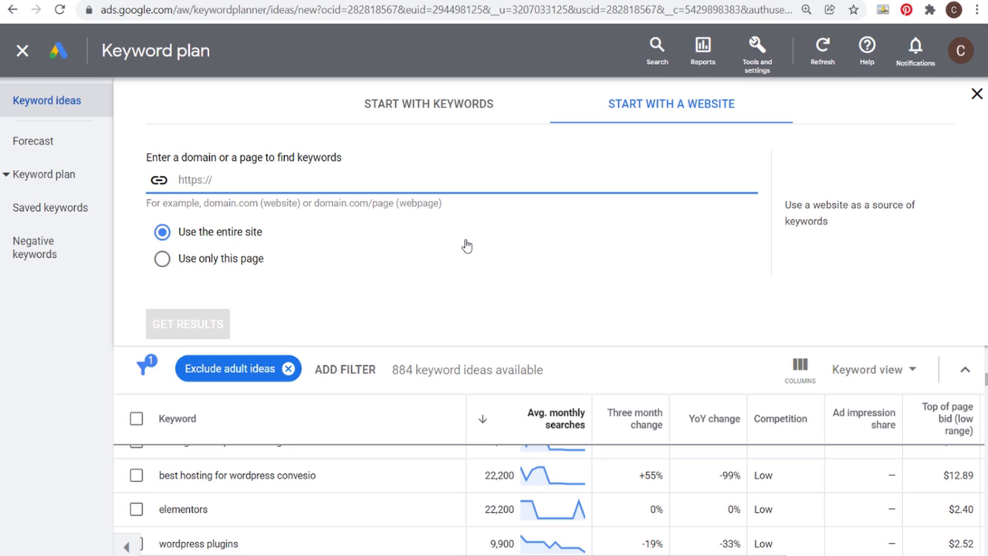
type("wpbeginner.")
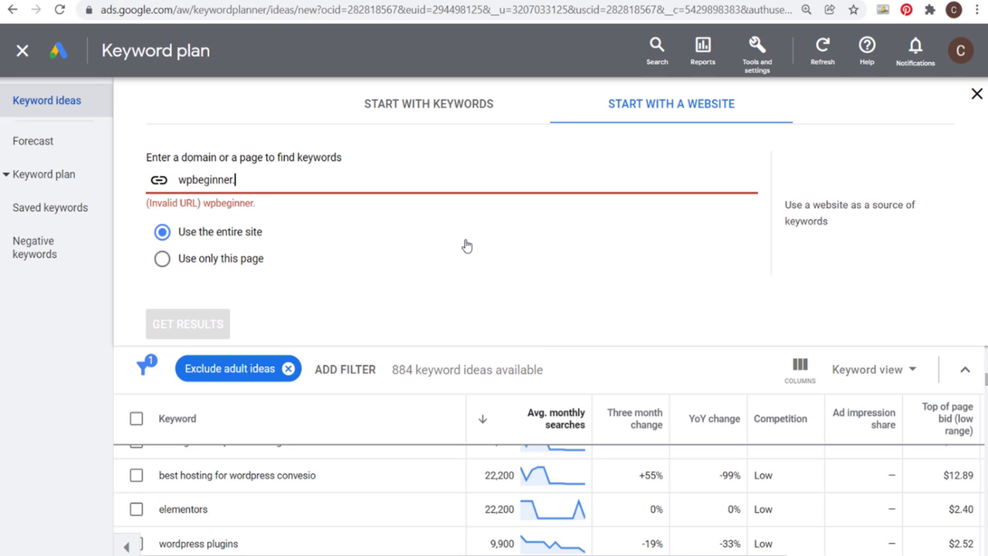
type("com")
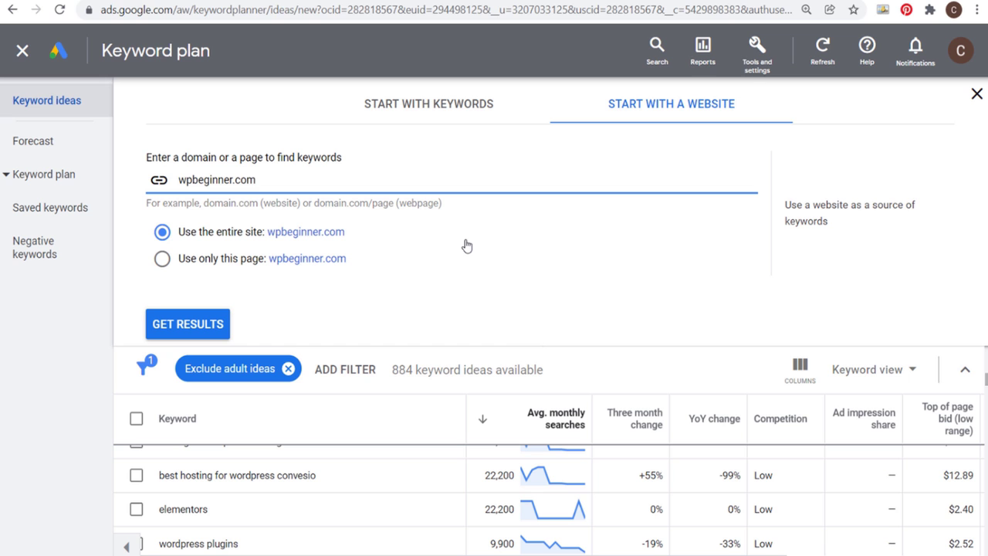
left_click(188, 325)
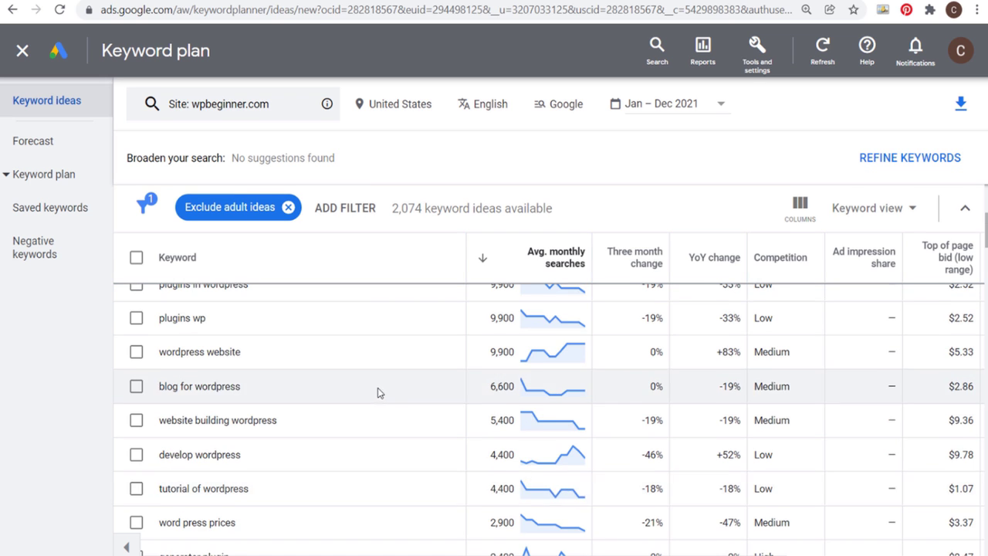
Sort the wpbeginner.com keyword ideas by relevance and look through the reordered list.
scroll(377, 393, "up", 2)
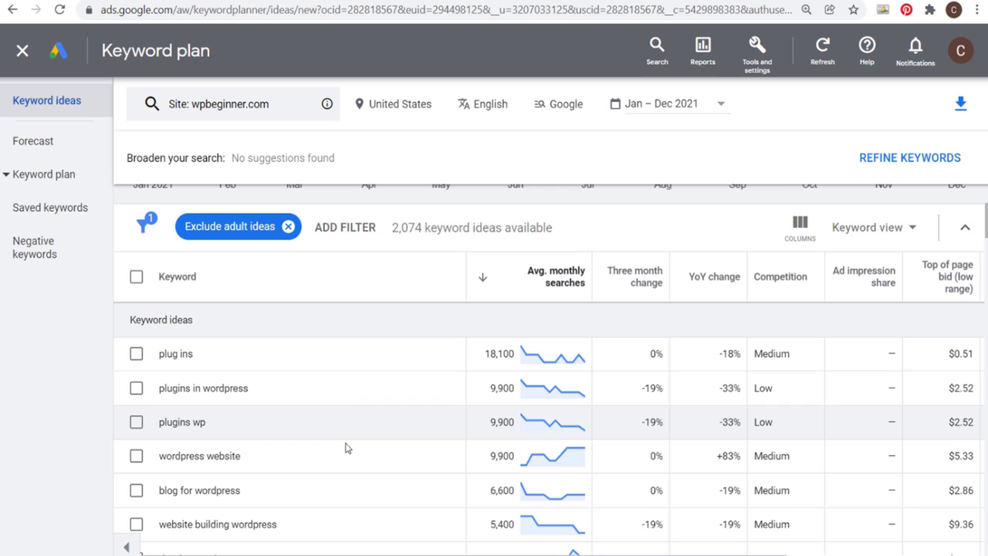
left_click(272, 279)
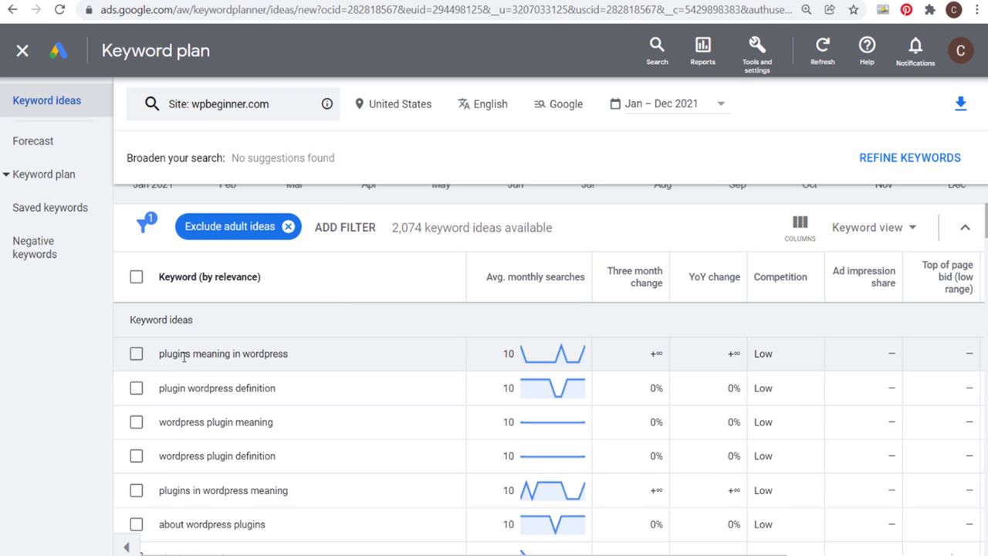
scroll(231, 390, "down", 3)
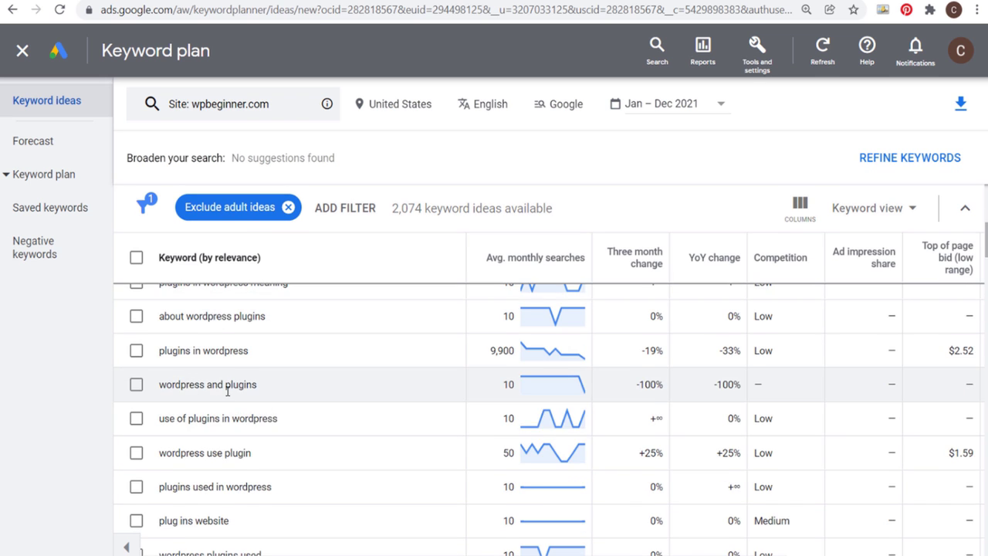
scroll(228, 386, "down", 5)
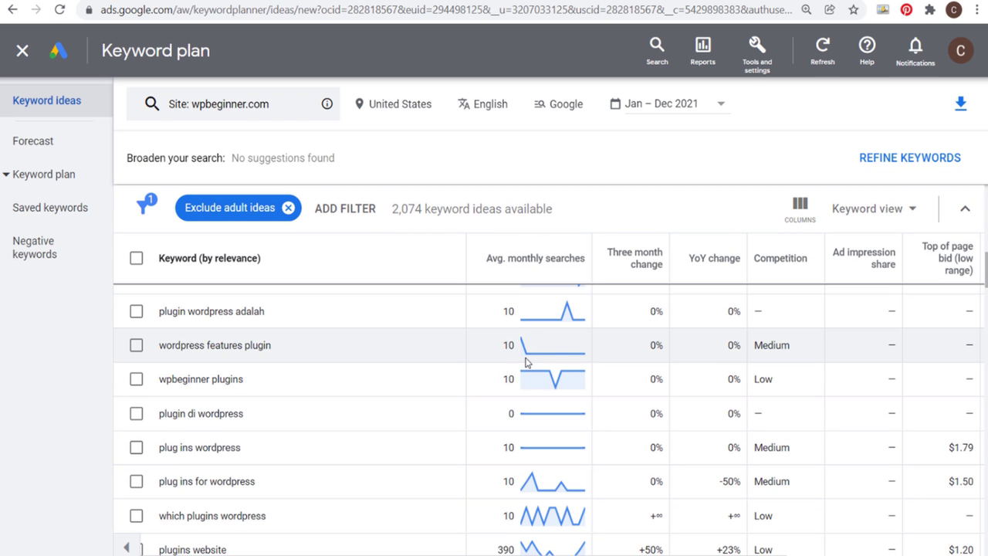
Filter the keyword ideas to those with average monthly searches of at least 100 (>= 100).
left_click(344, 209)
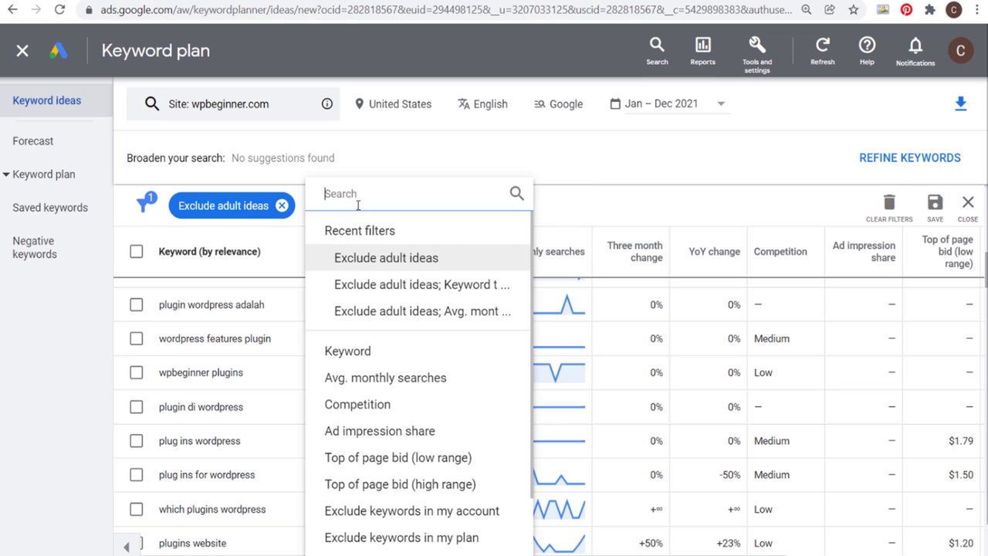
left_click(386, 378)
type("100")
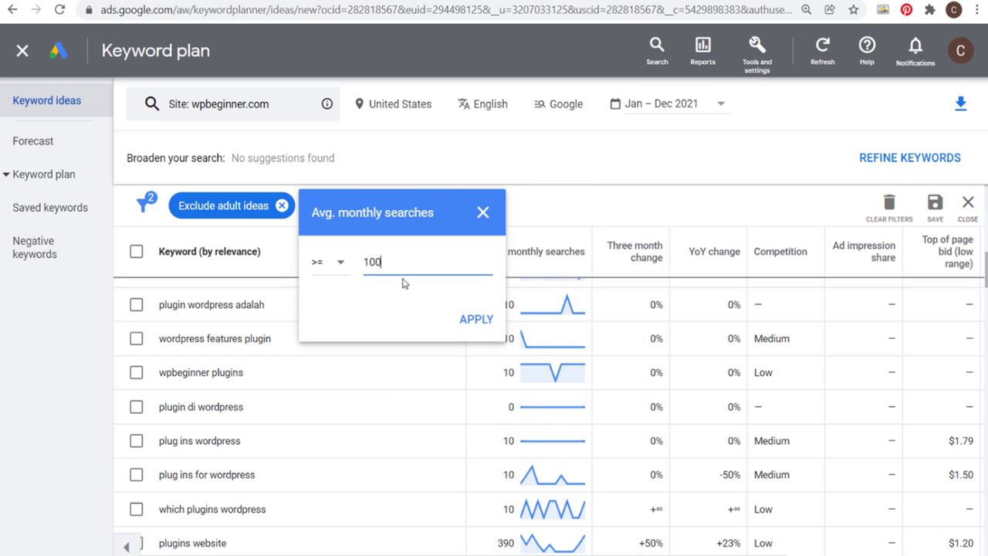
left_click(479, 320)
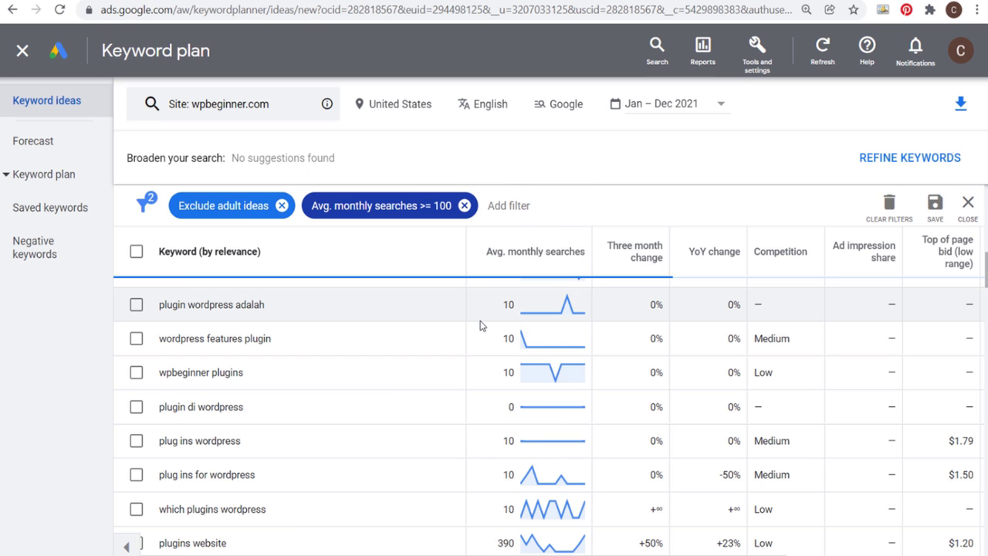
Review the filtered wpbeginner.com keyword ideas for possible WordPress plugin topics.
scroll(326, 353, "up", 3)
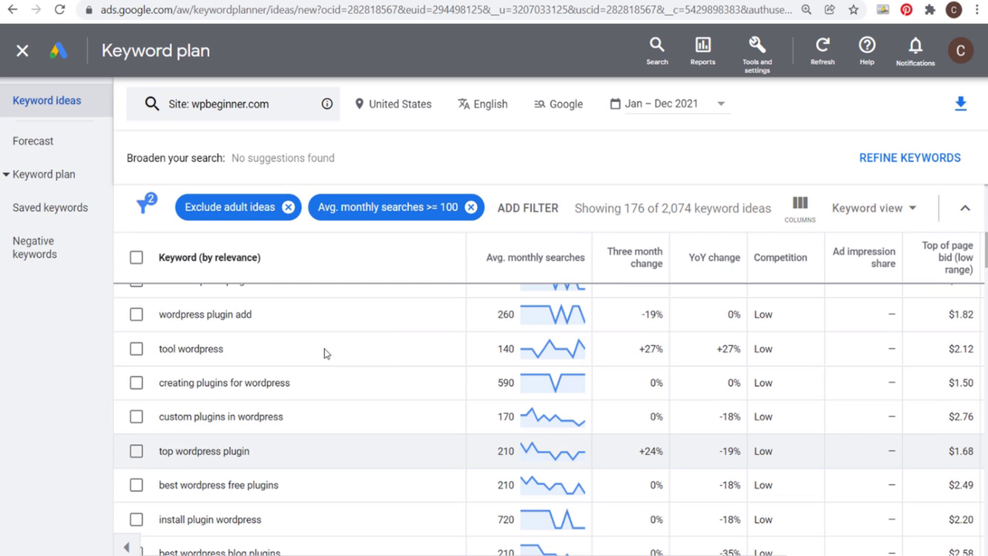
scroll(320, 313, "up", 2)
scroll(329, 324, "down", 3)
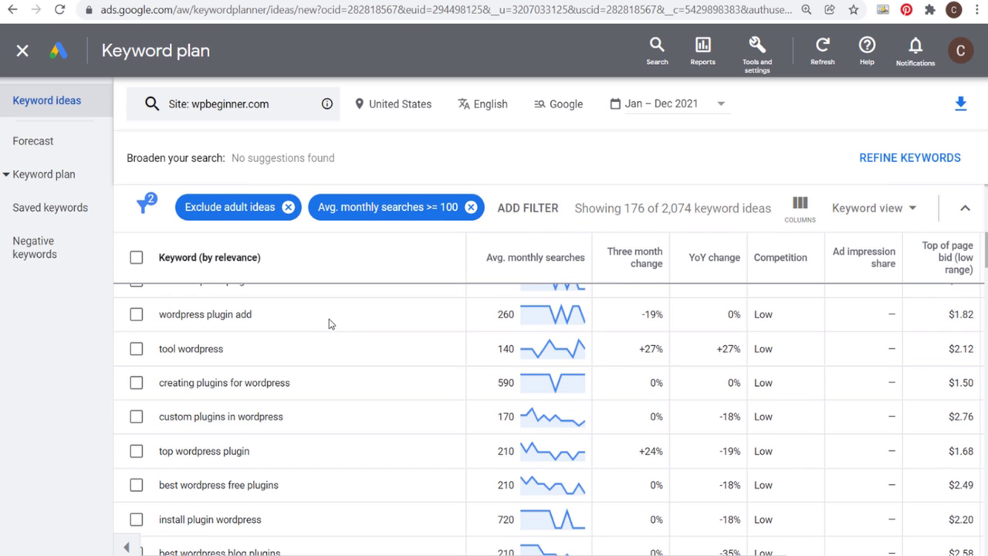
scroll(328, 330, "down", 5)
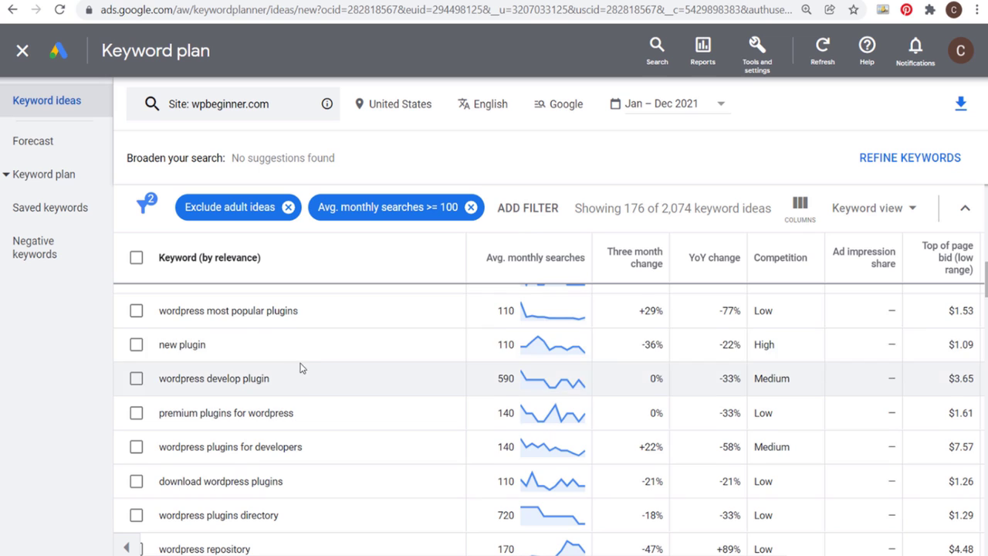
scroll(301, 359, "down", 2)
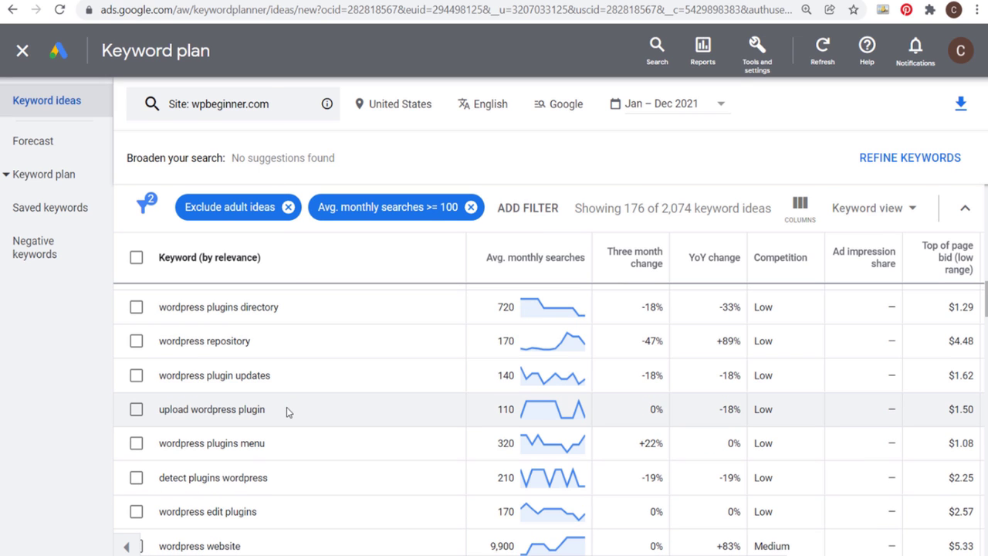
Reopen the search settings and compare the options for starting with keywords and starting with a website.
left_click(280, 106)
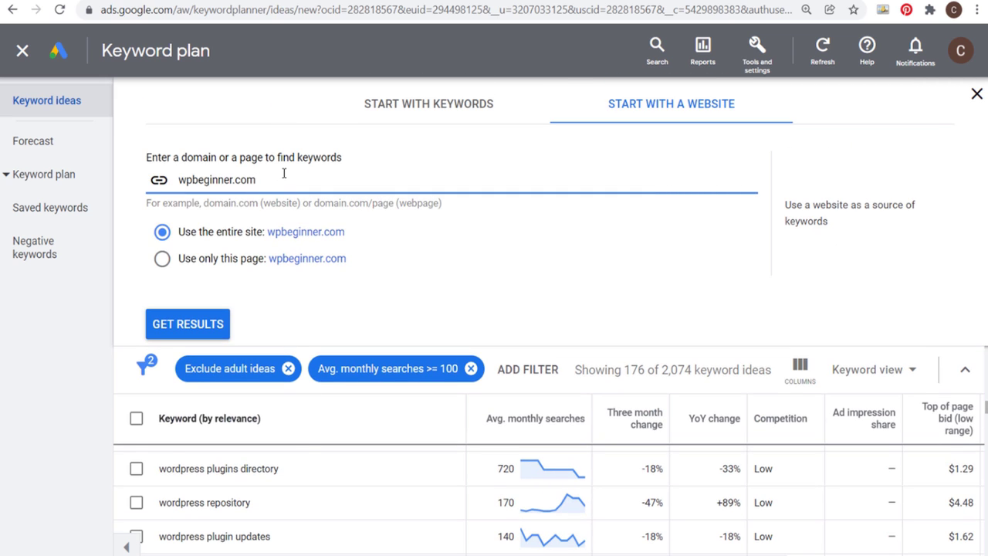
left_click(376, 115)
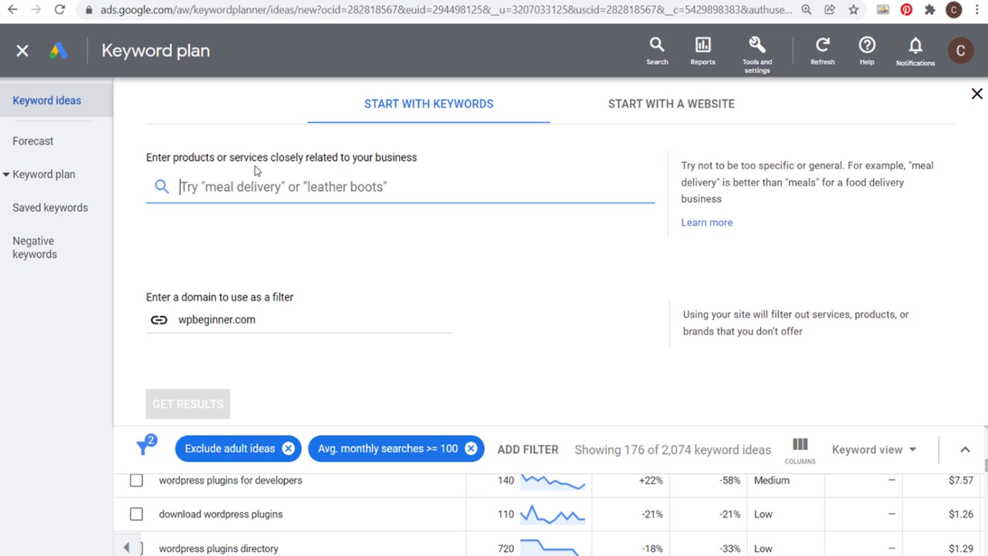
left_click(652, 112)
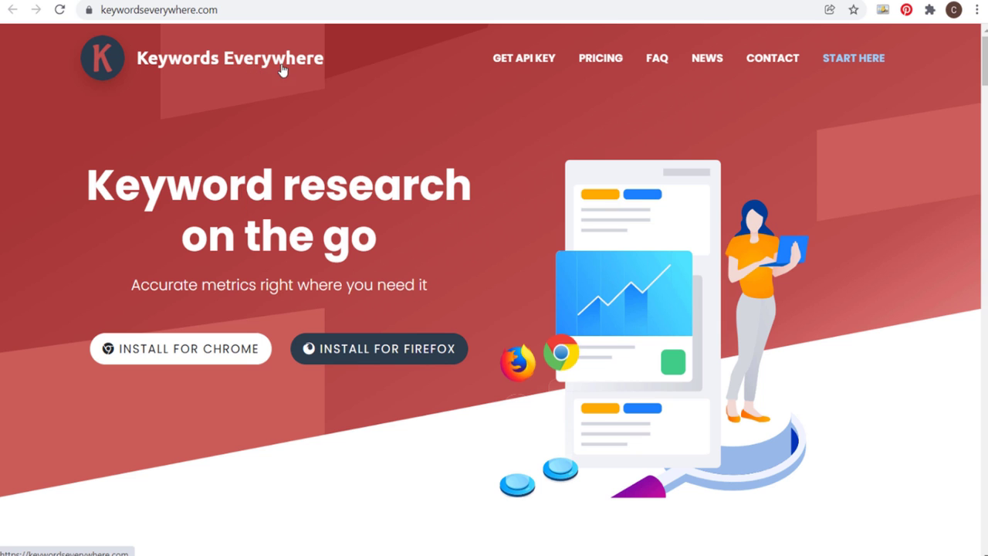
Switch to the Google results for "wordpress" and check the keyword's estimated search volume and cost per click.
left_click(157, 2)
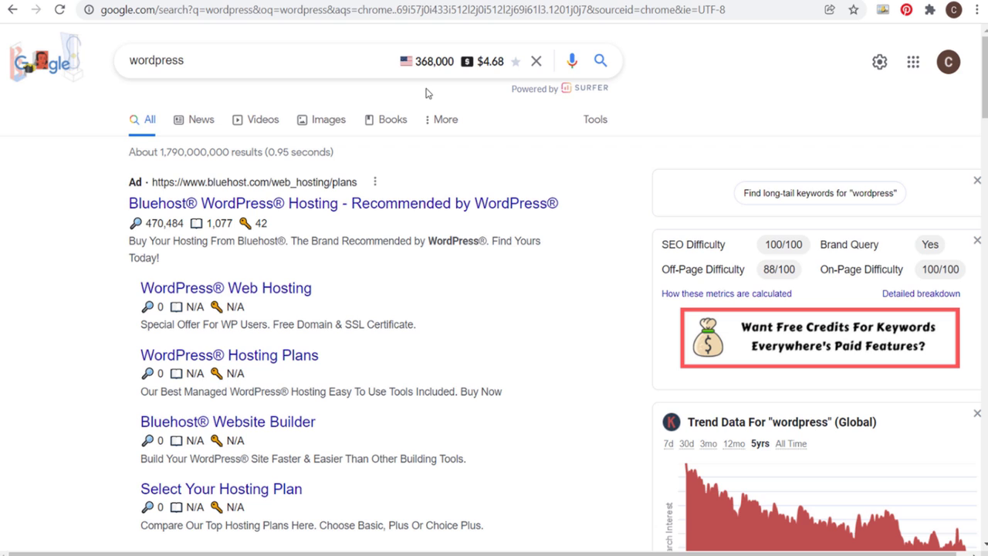
mouse_move(430, 62)
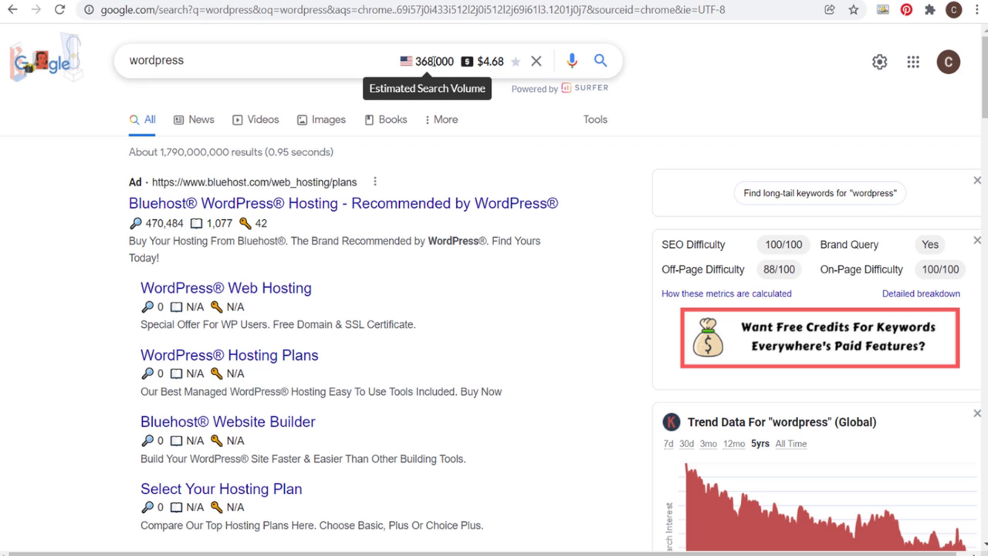
mouse_move(495, 62)
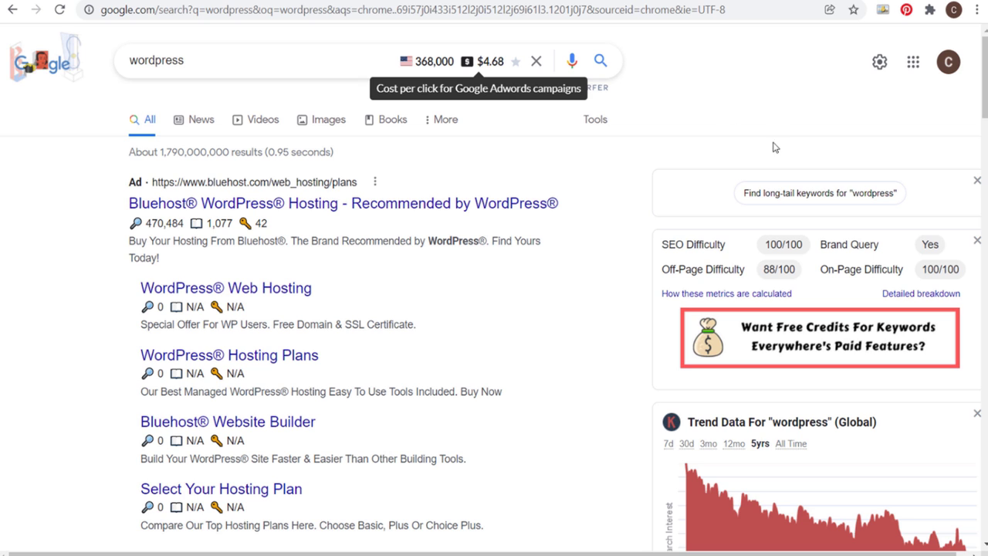
scroll(818, 353, "right", 1)
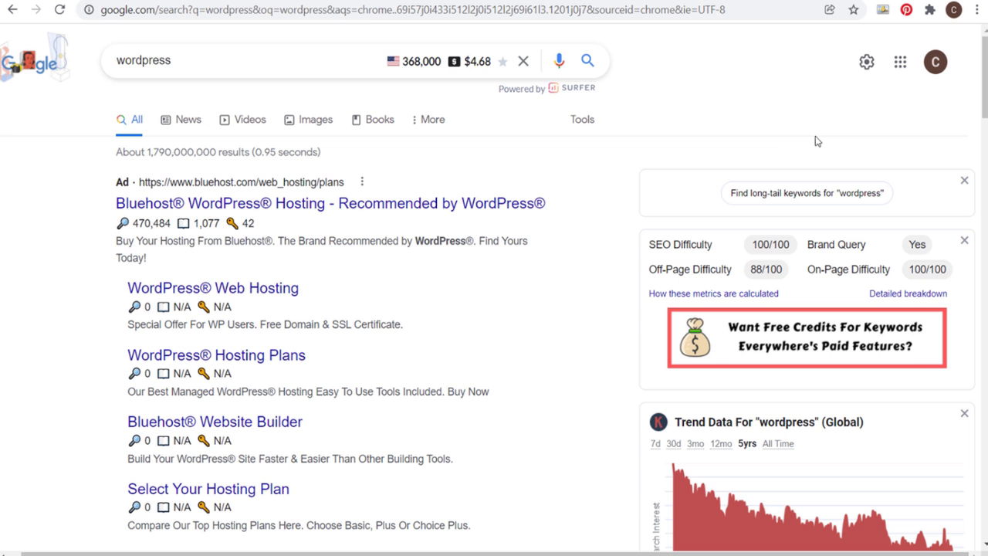
Examine the "wordpress" trend chart and the keyword ideas, trending, related and long-tail keyword lists beside the search results.
scroll(817, 141, "down", 3)
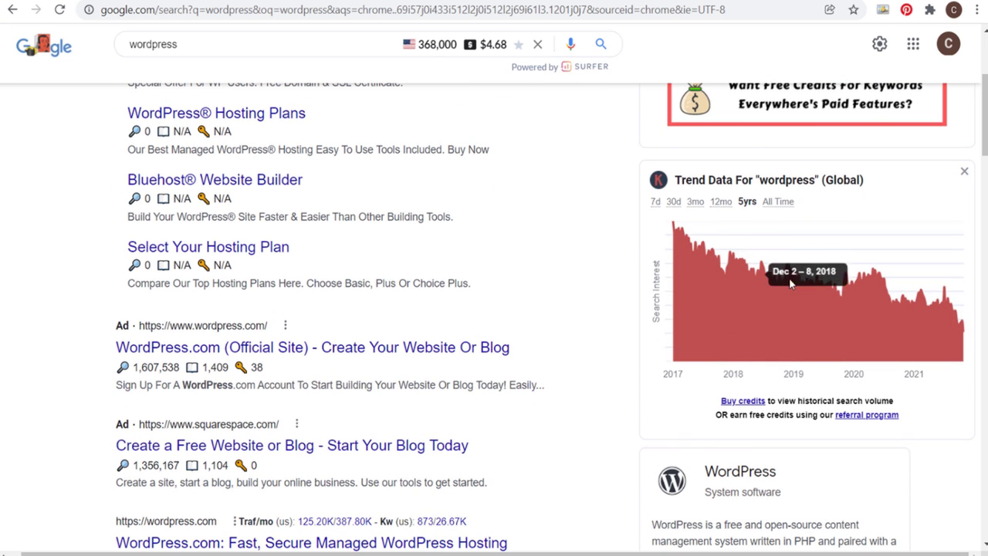
scroll(985, 131, "down", 1)
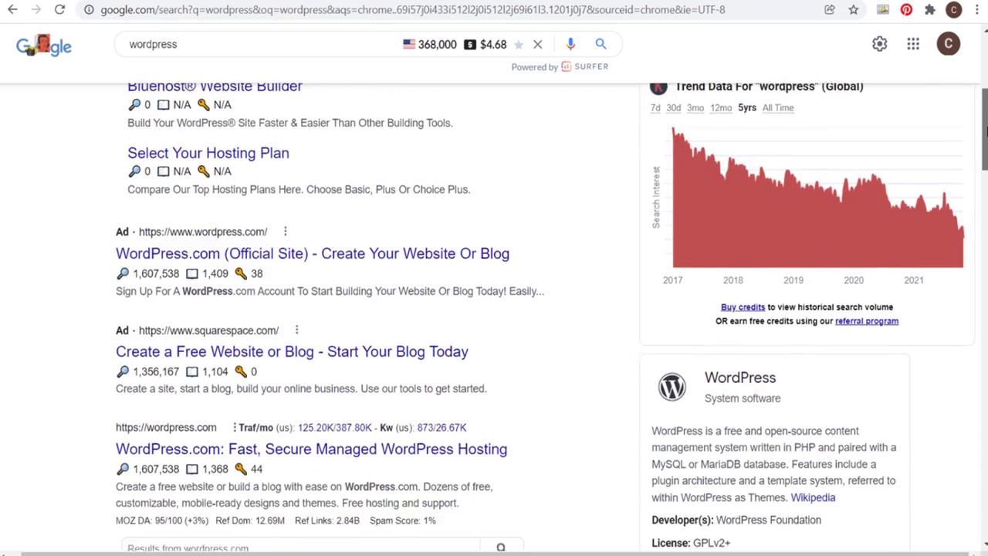
left_click_drag(985, 131, 985, 293)
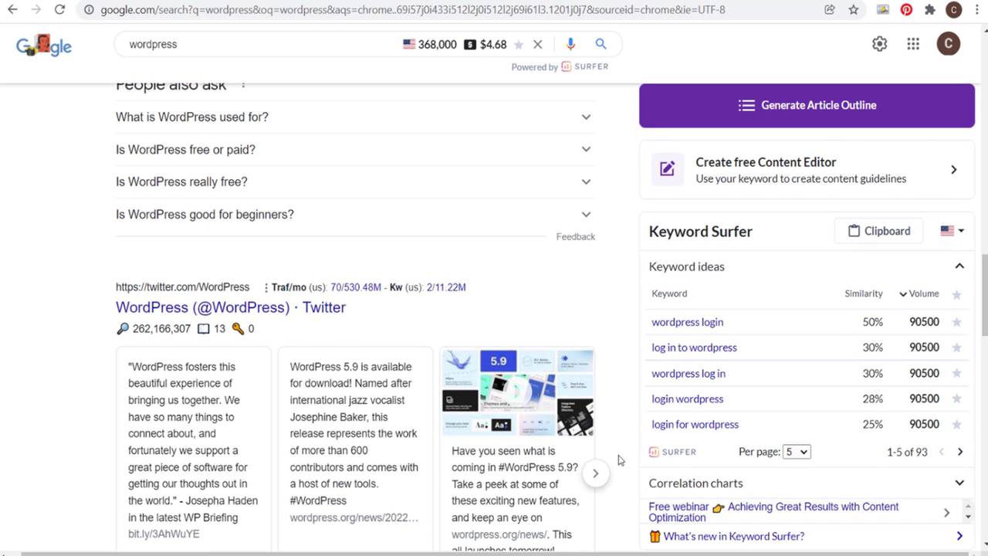
left_click_drag(985, 285, 985, 351)
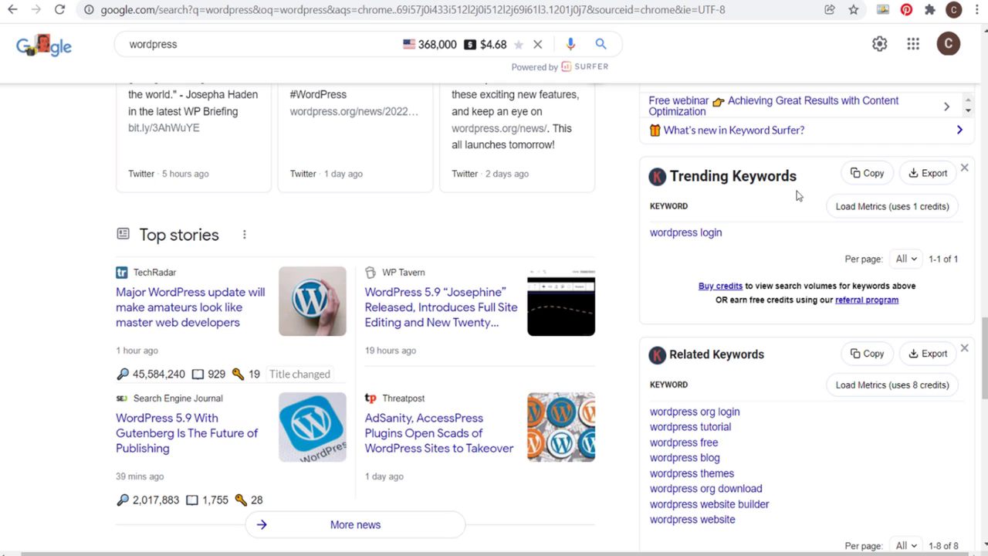
left_click_drag(979, 337, 979, 368)
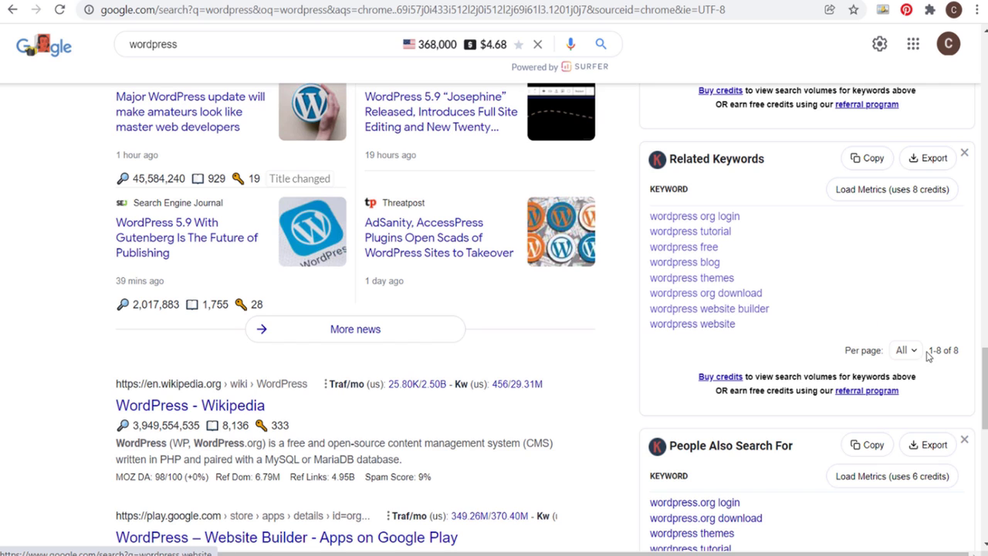
left_click_drag(985, 386, 976, 474)
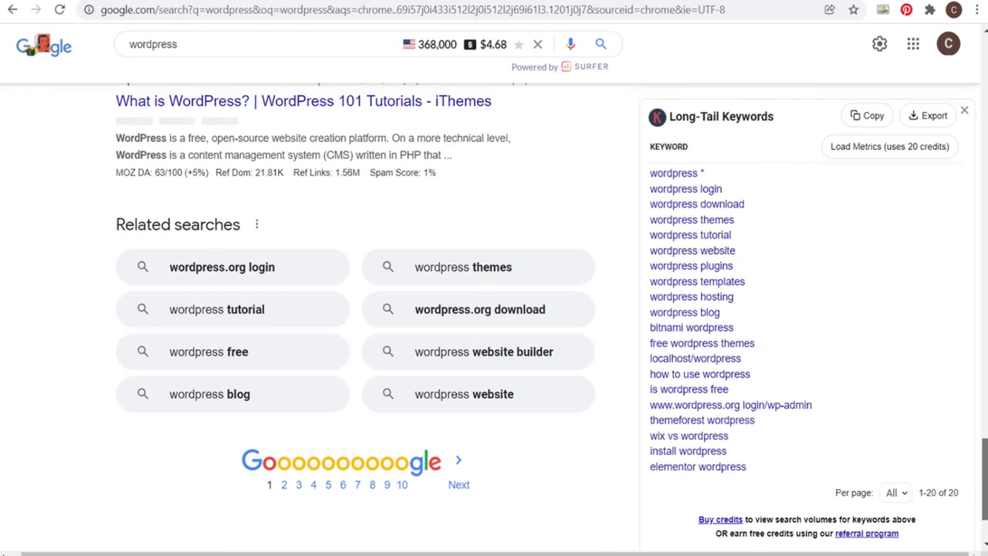
left_click_drag(986, 502, 986, 98)
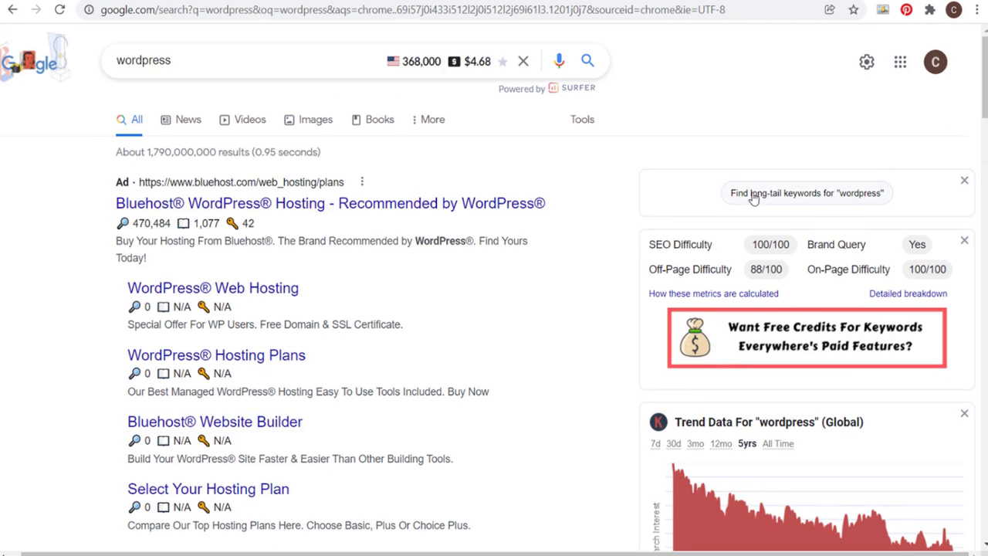
Find long-tail keywords for "wordpress" with Keywords Everywhere and look through the generated list.
left_click(794, 194)
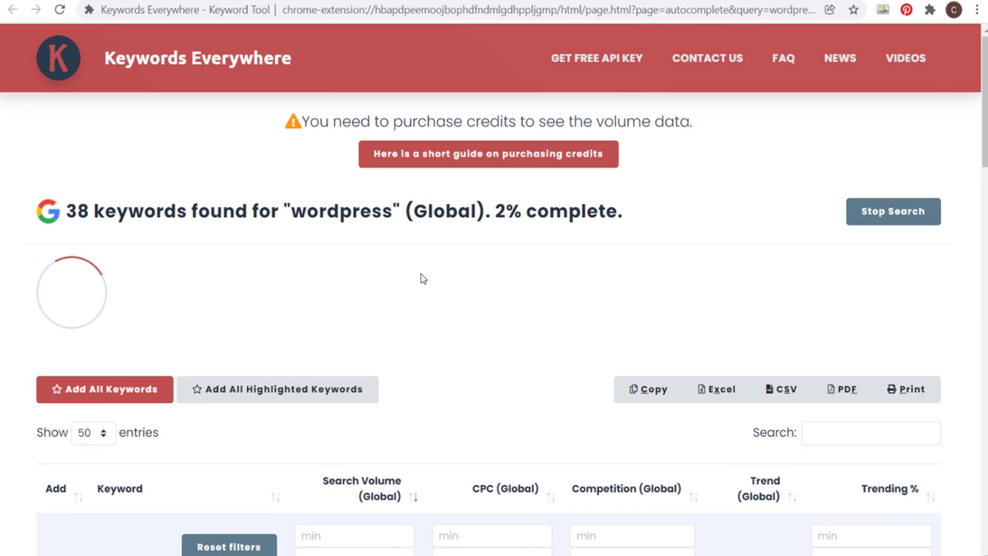
scroll(445, 235, "down", 3)
scroll(287, 379, "down", 12)
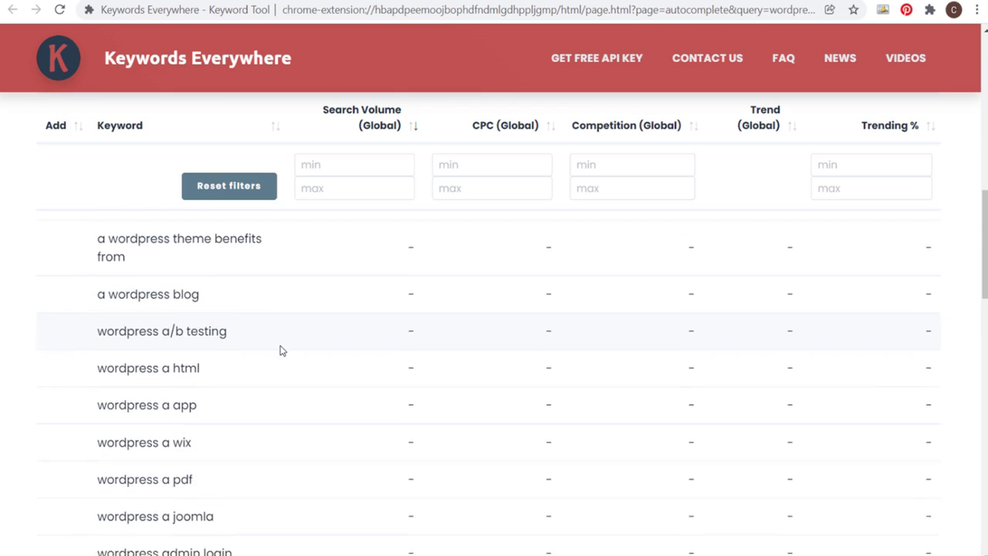
scroll(282, 330, "down", 4)
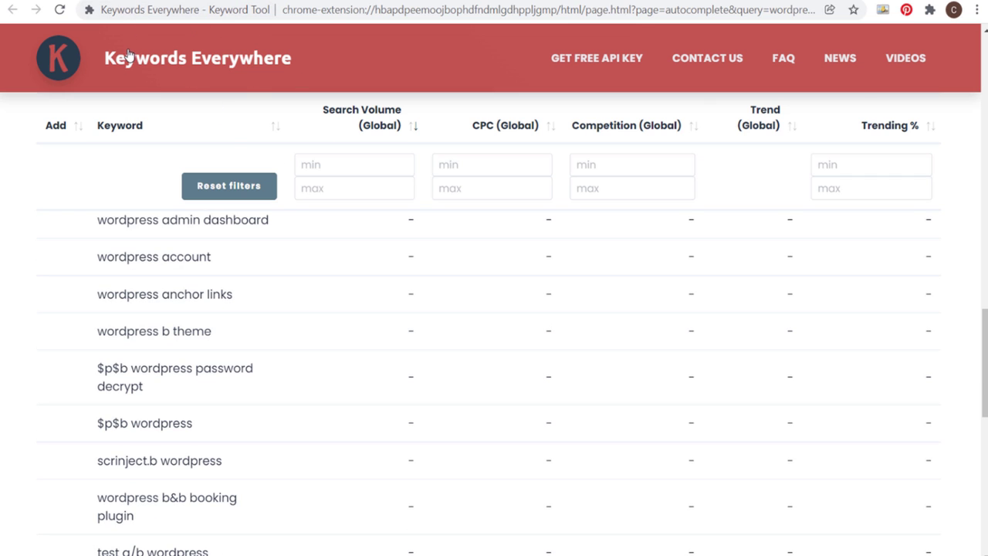
Switch to the YouTube results for "wordpress", find YouTube keywords for that query and look through the generated list.
key("ctrl+Tab")
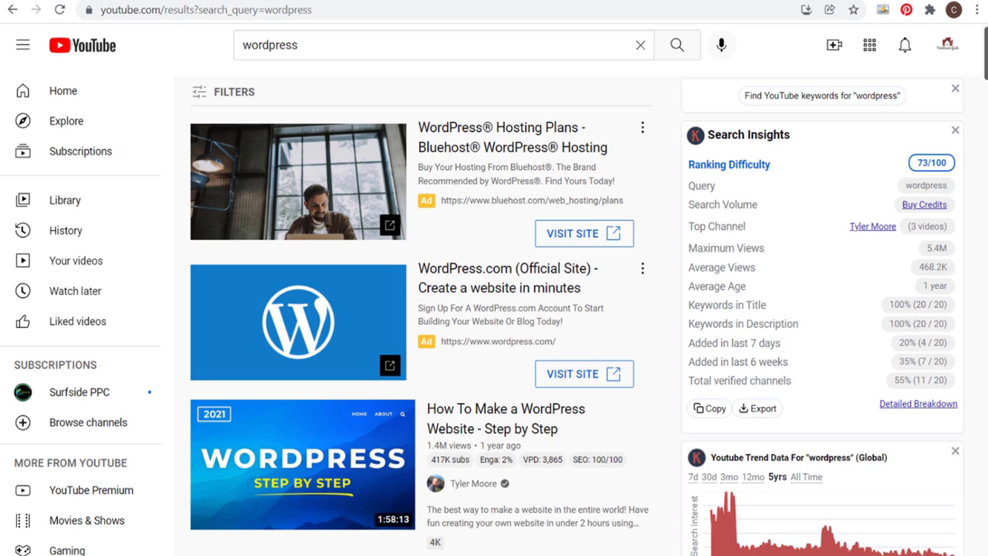
left_click(290, 44)
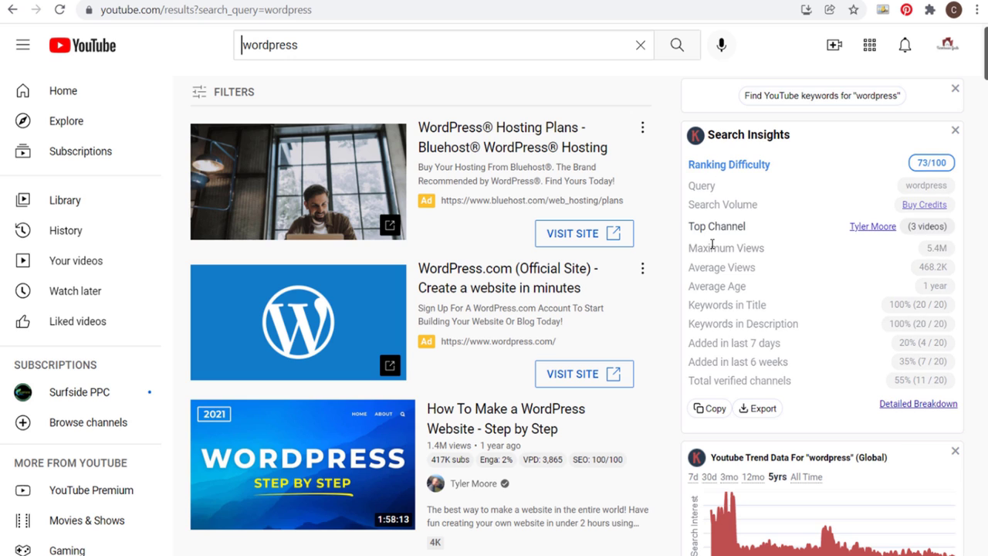
left_click(812, 102)
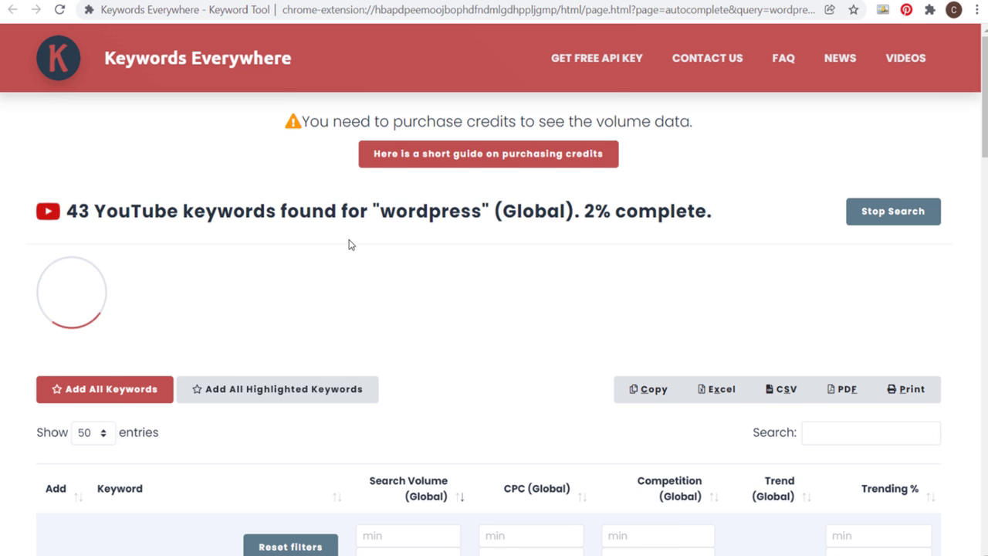
scroll(348, 242, "down", 2)
scroll(476, 303, "down", 8)
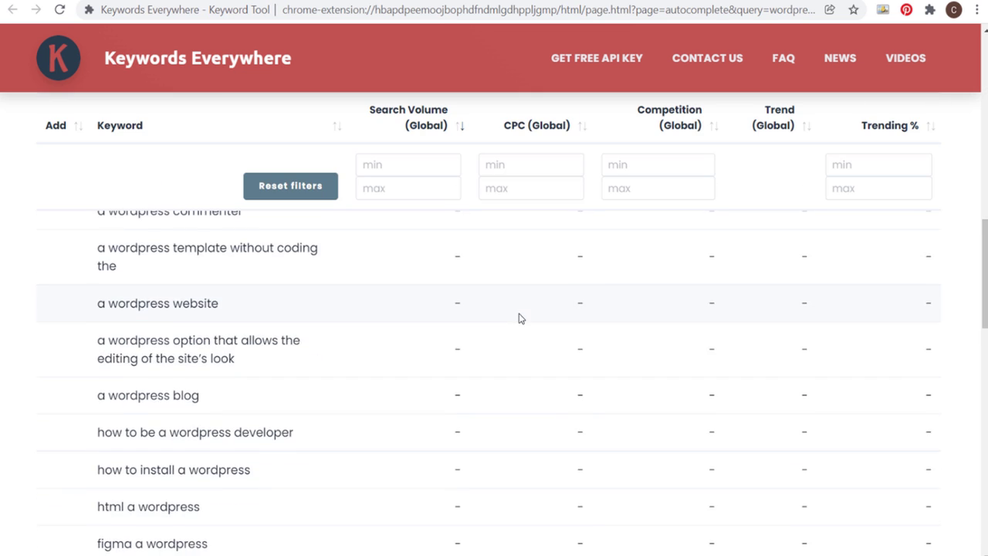
scroll(519, 320, "up", 6)
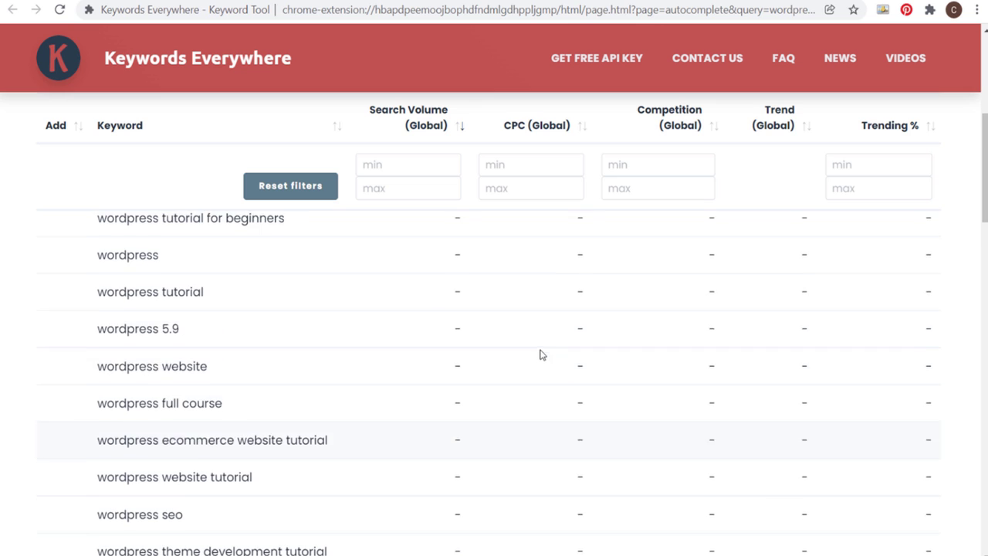
scroll(410, 199, "up", 2)
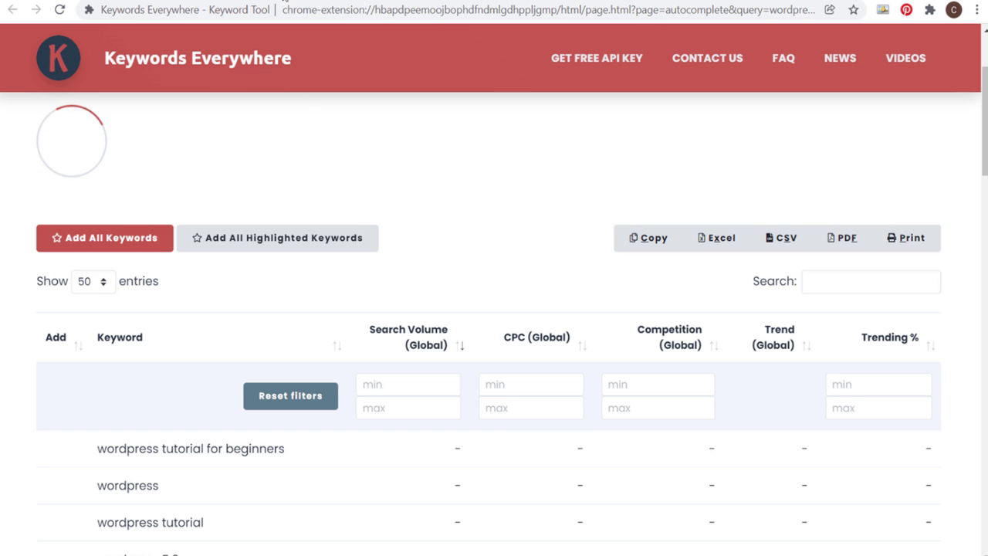
Switch to the Amazon results for "camping", find Amazon keywords for that query and look through the generated list.
left_click(284, 2)
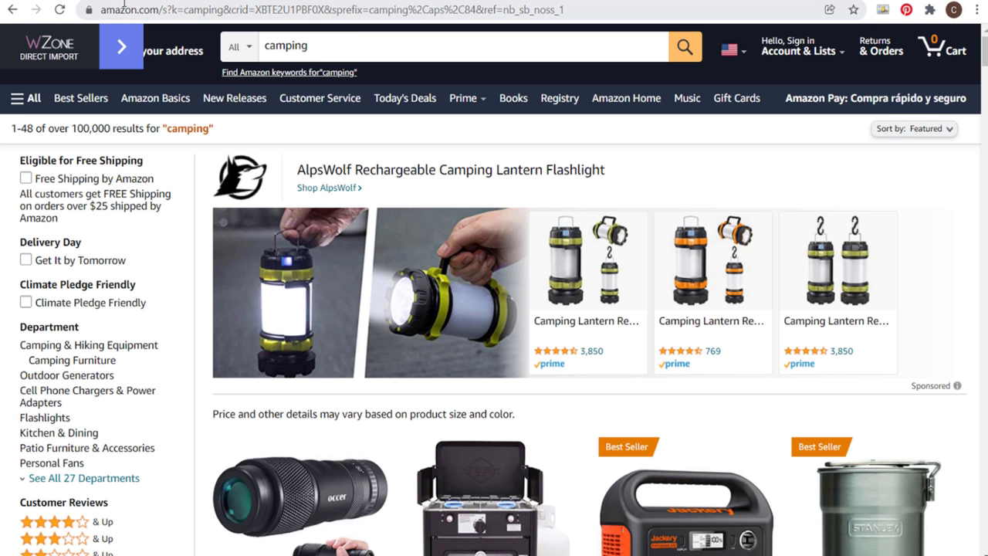
left_click(246, 73)
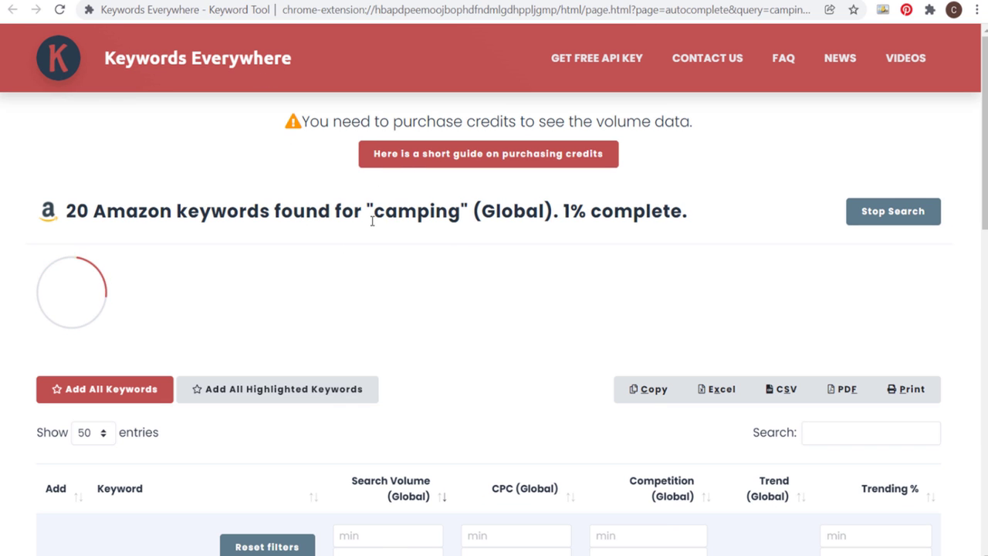
left_click_drag(109, 211, 353, 273)
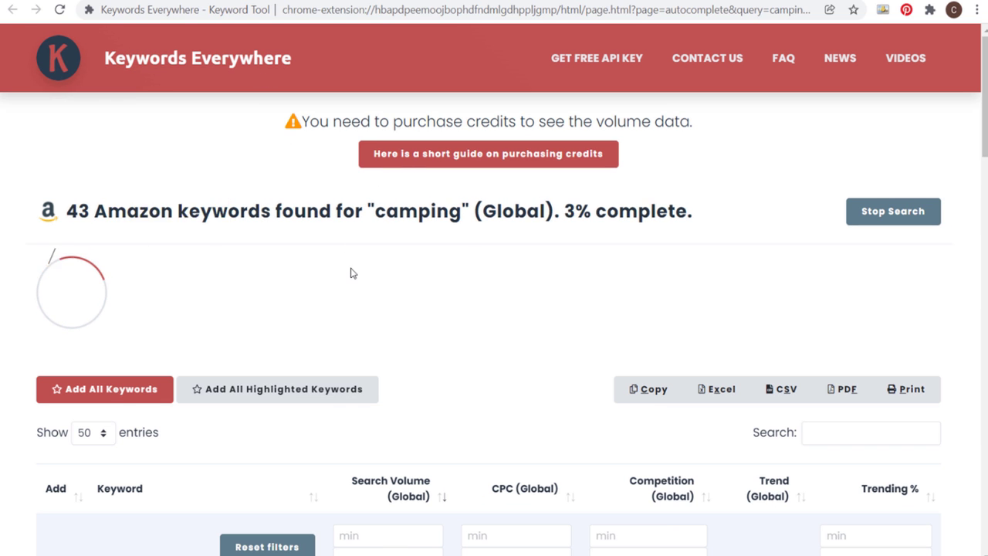
scroll(444, 304, "down", 3)
scroll(444, 305, "down", 4)
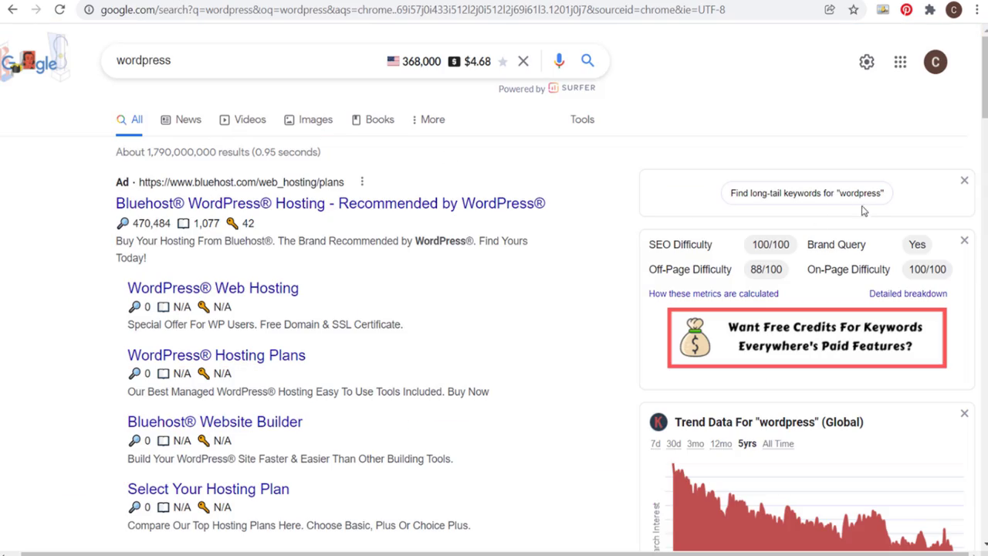
Return to the Google results for "wordpress", check the related and long-tail keywords, and view the Keyword Surfer extension's website.
left_click_drag(984, 77, 977, 485)
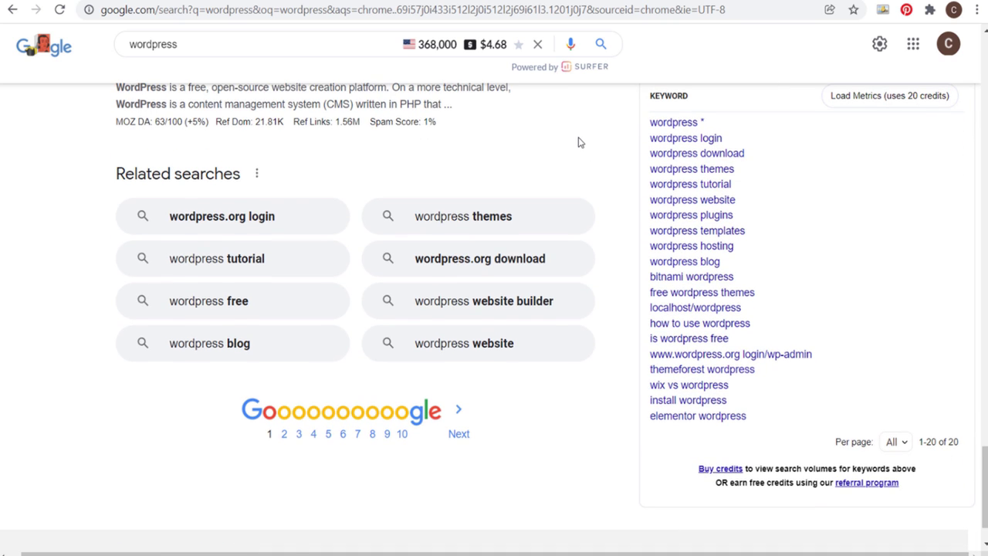
middle_click(692, 168)
scroll(985, 472, "up", 10)
left_click(571, 66)
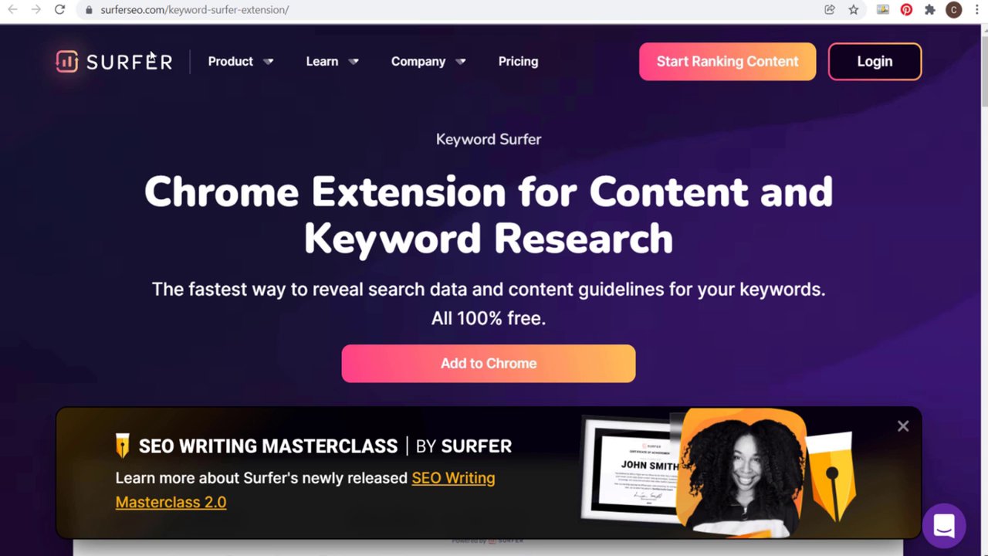
key("ctrl+w")
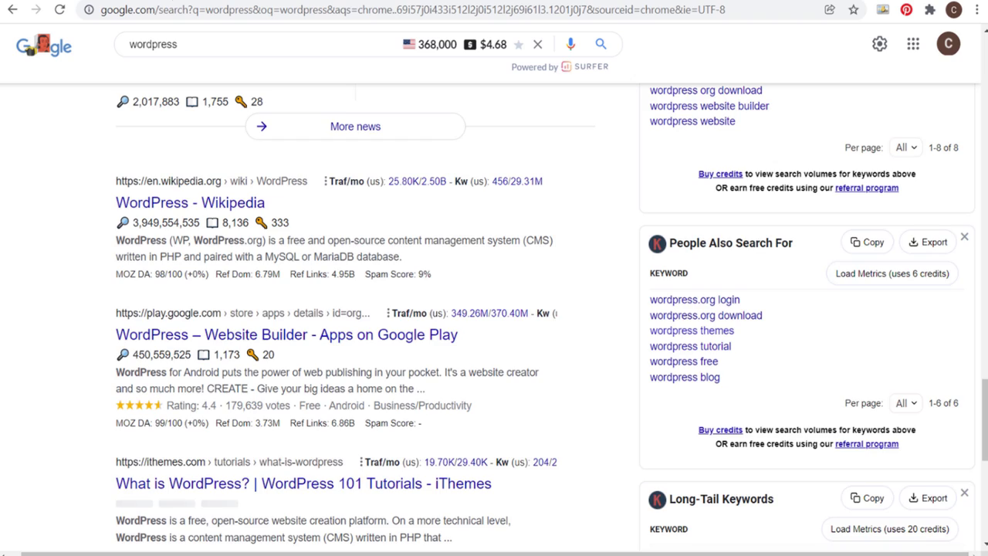
Page through the Keyword Surfer keyword ideas for "wordpress", checking each idea's similarity and search volume.
scroll(767, 232, "up", 10)
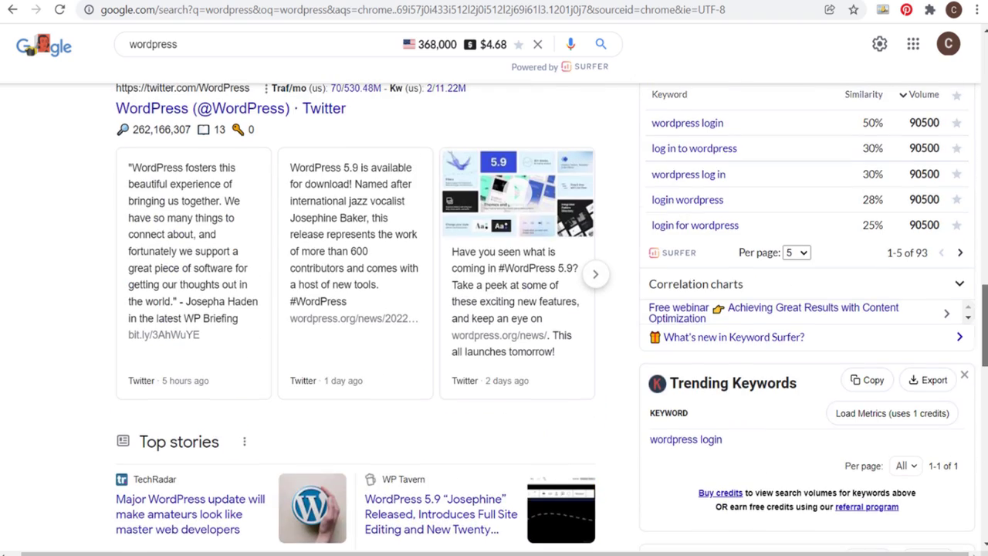
scroll(748, 145, "down", 2)
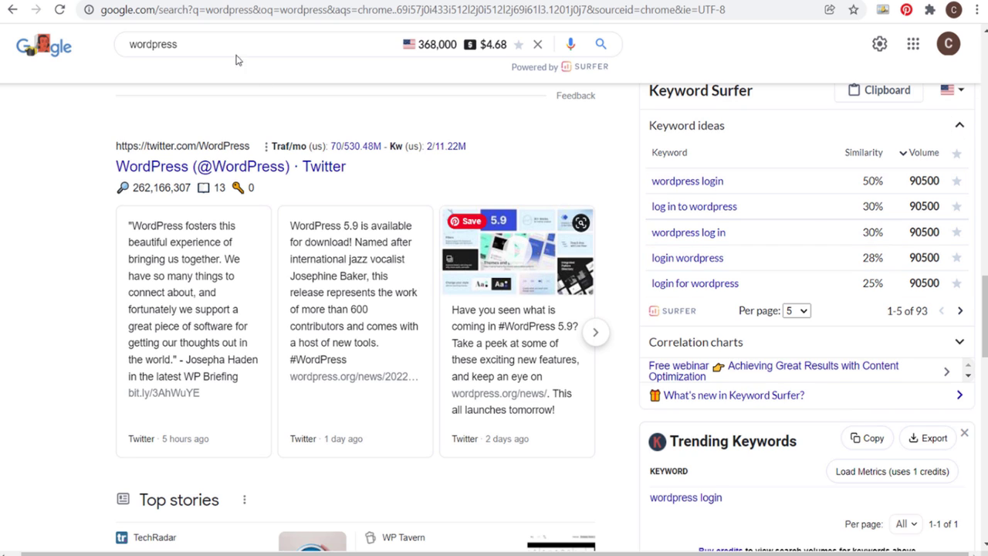
left_click(961, 311)
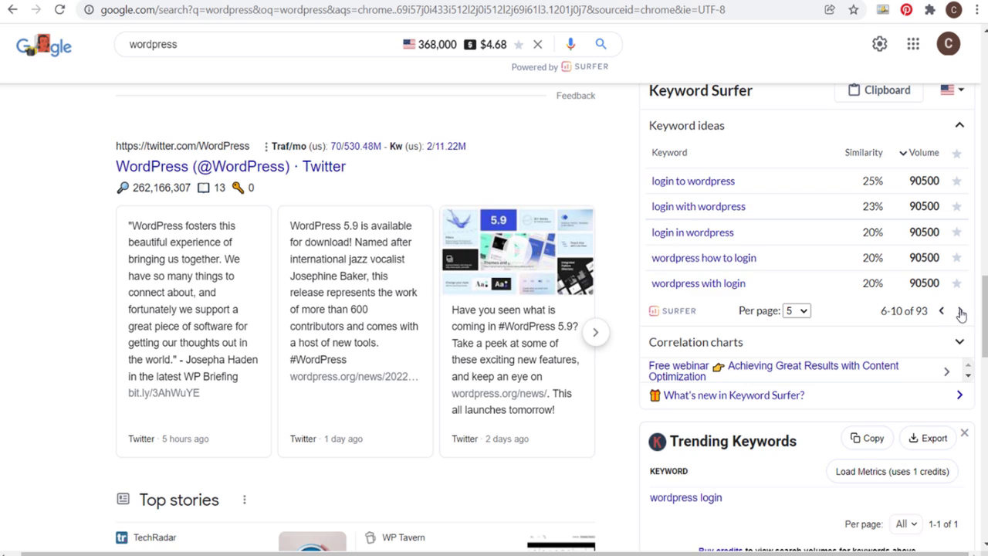
left_click(960, 311)
left_click(960, 311)
left_click(960, 311)
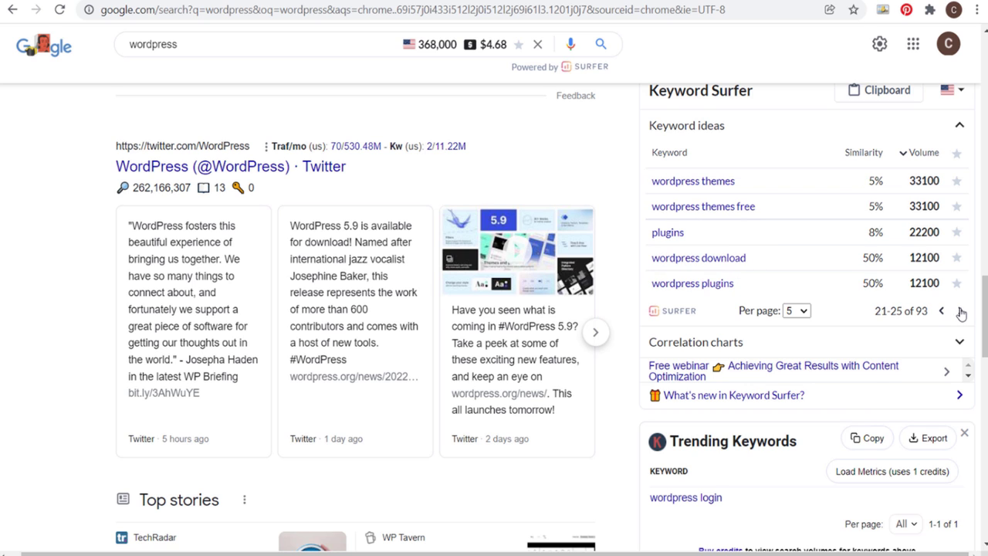
left_click(959, 312)
left_click(960, 312)
left_click(960, 311)
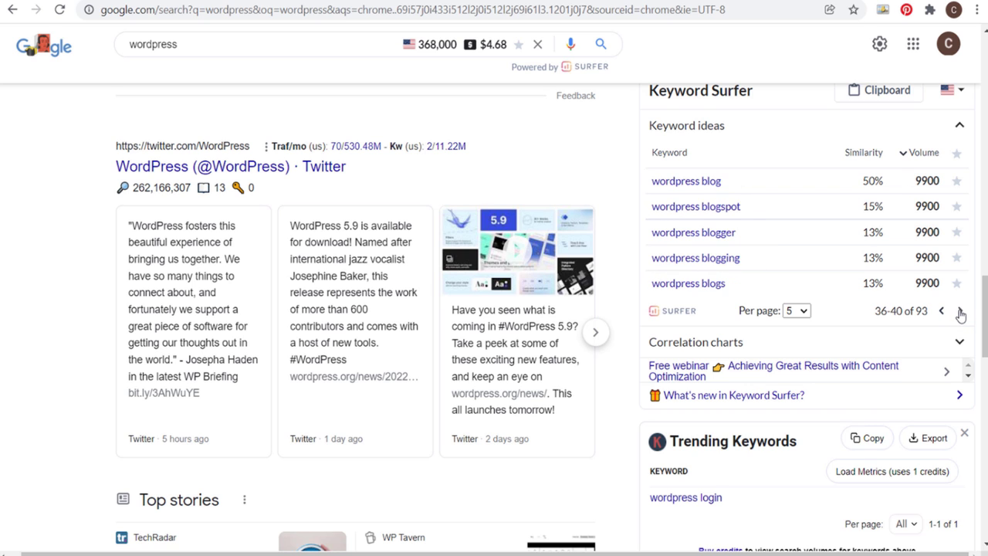
left_click(960, 312)
left_click(961, 312)
left_click(961, 312)
left_click(960, 313)
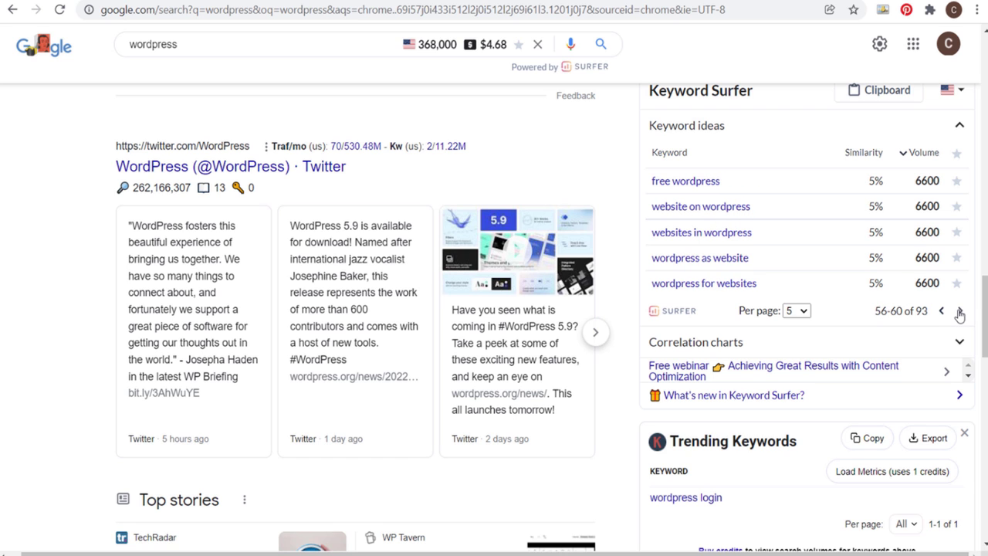
left_click(961, 312)
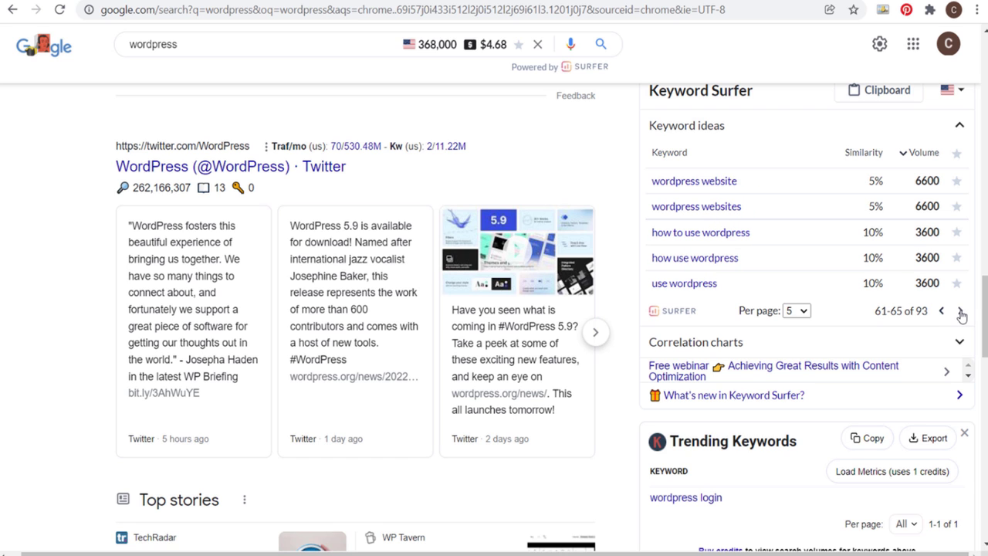
Generate an article outline for "wordpress" with Keyword Surfer.
scroll(772, 189, "up", 1)
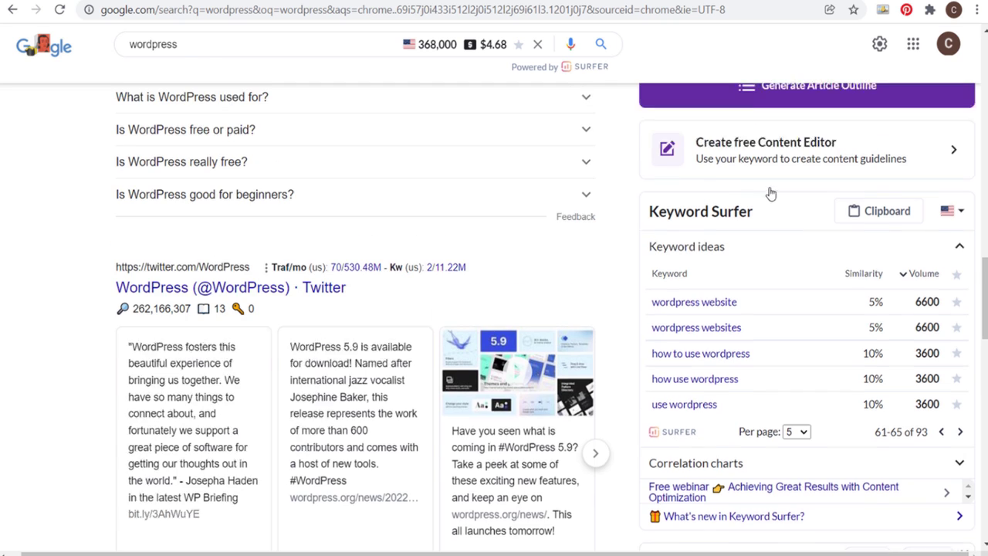
scroll(753, 212, "up", 1)
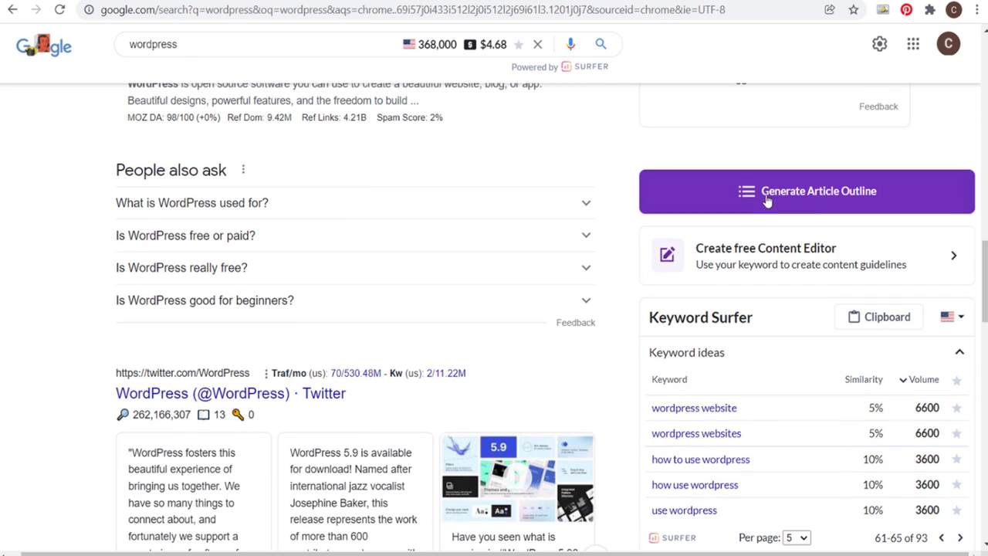
left_click(834, 205)
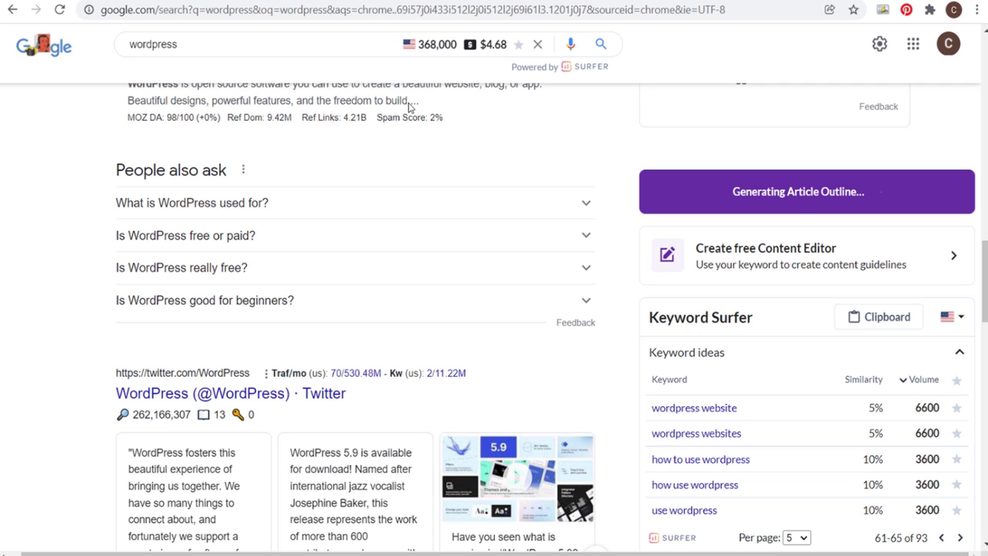
scroll(141, 116, "up", 1)
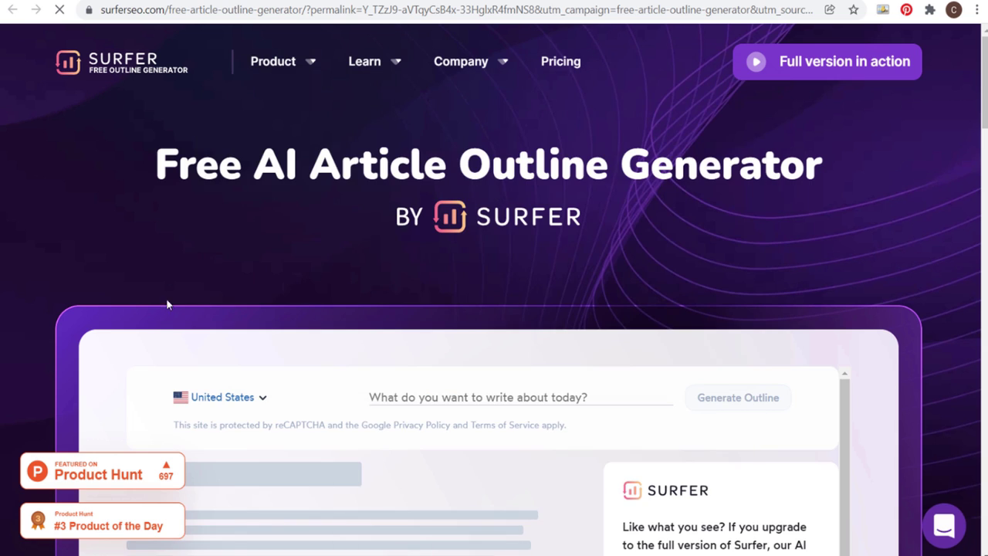
Examine the suggested title, introduction and H1 to H3 headings in the generated "wordpress" article outline.
scroll(120, 275, "down", 2)
scroll(120, 275, "down", 2)
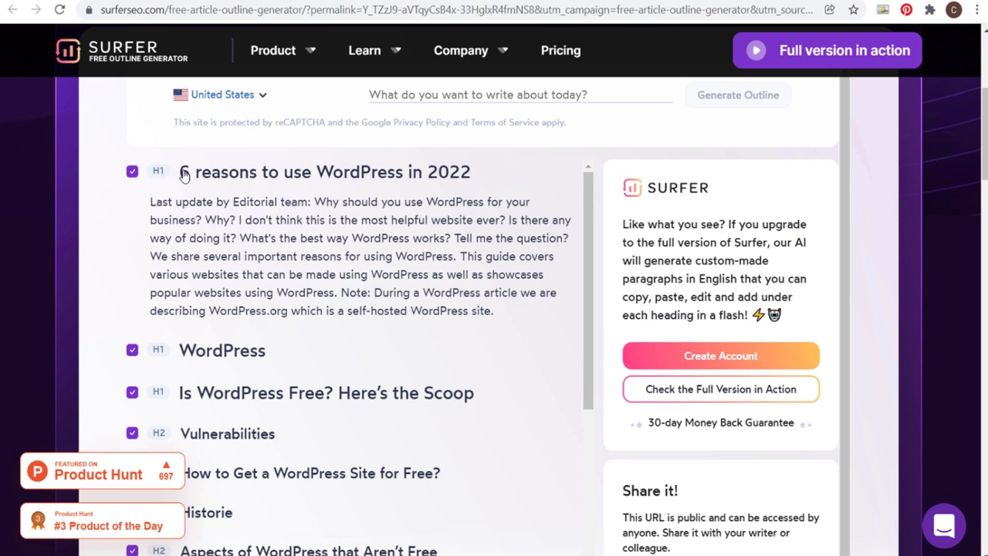
scroll(434, 233, "down", 1)
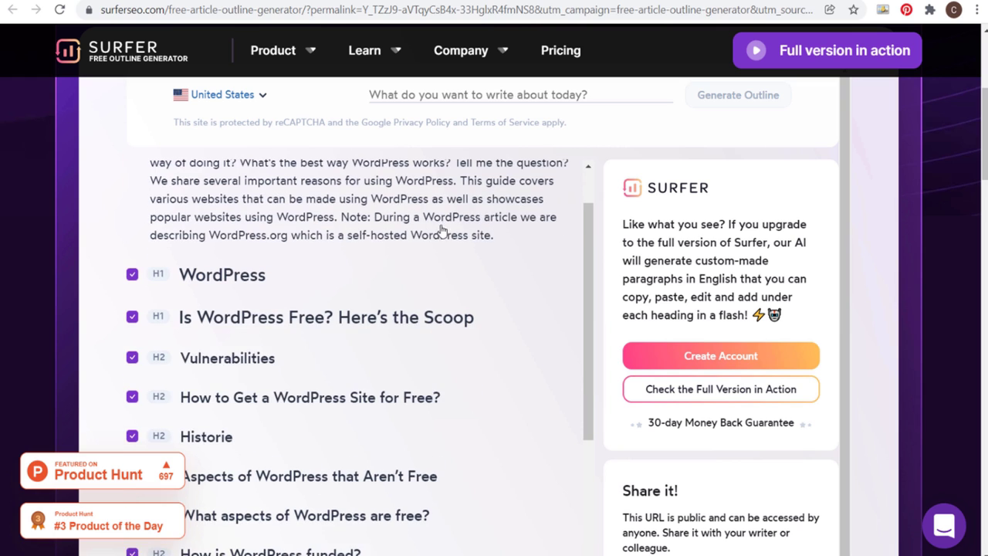
scroll(523, 270, "down", 1)
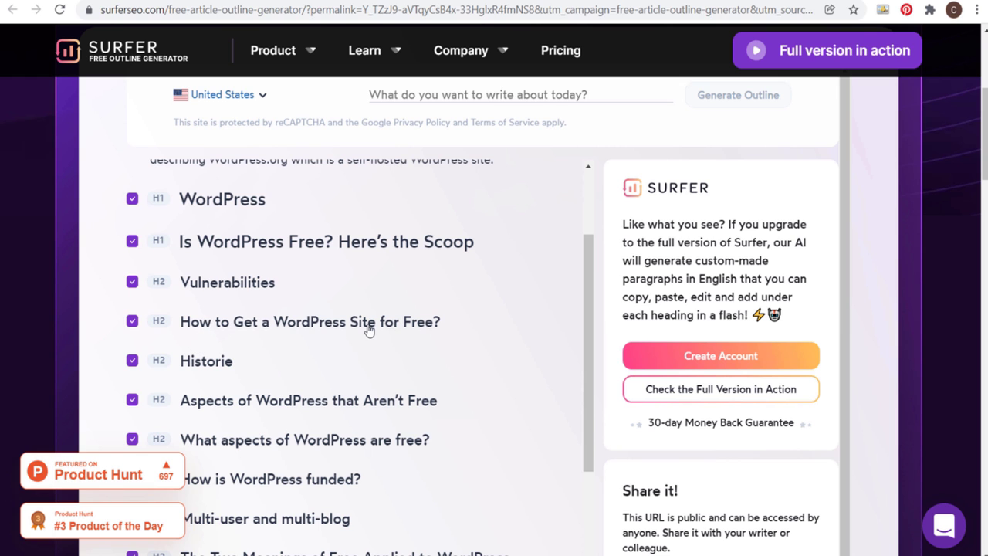
scroll(523, 333, "down", 1)
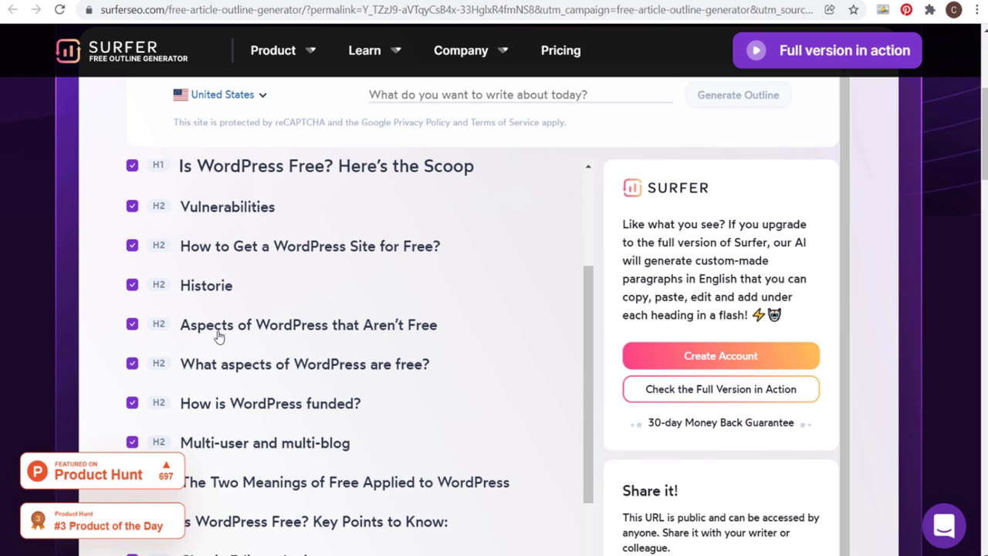
scroll(478, 336, "down", 3)
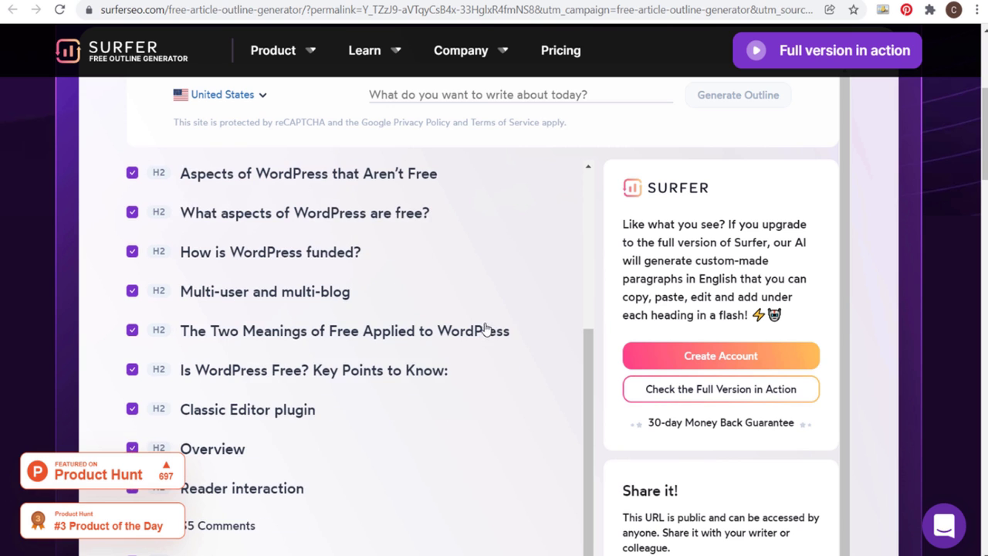
scroll(353, 316, "down", 1)
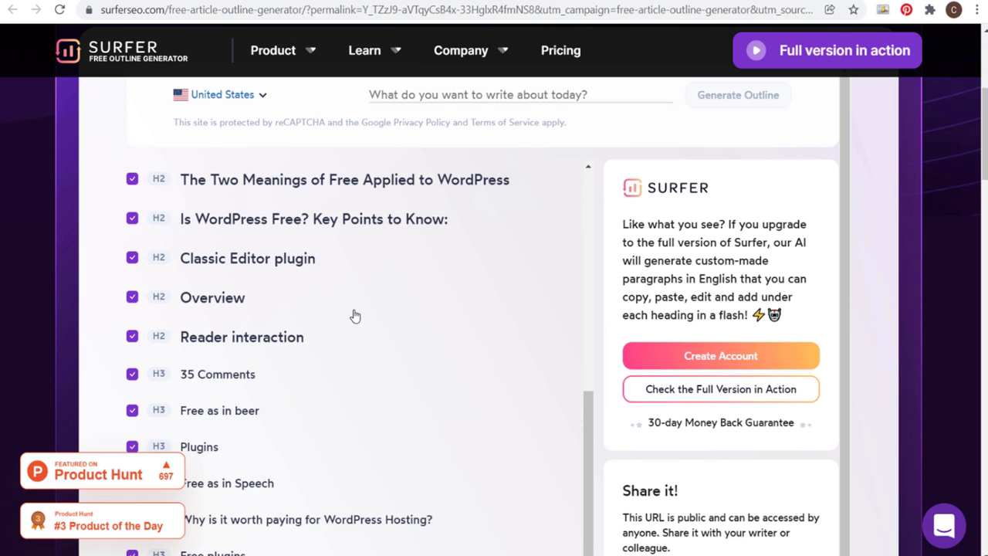
scroll(333, 305, "down", 2)
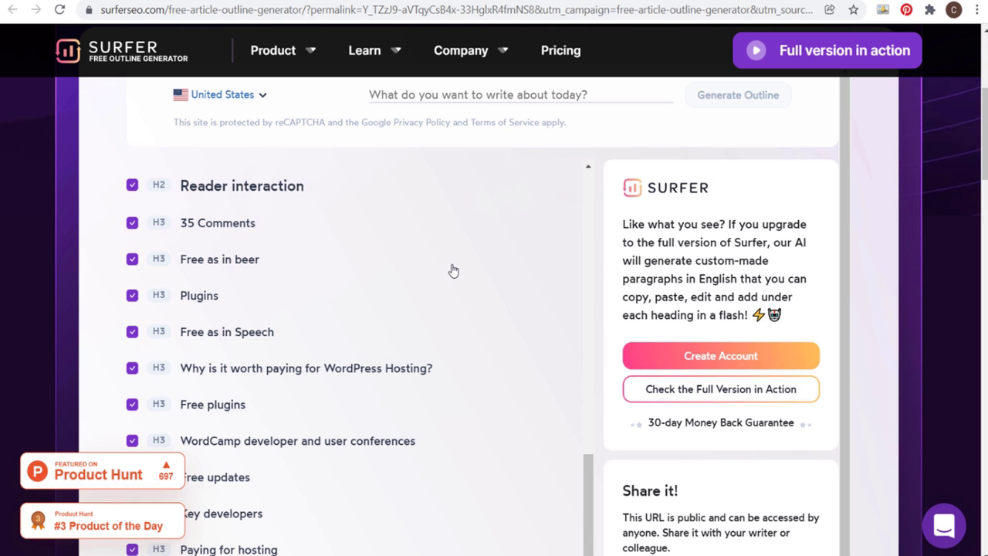
scroll(452, 270, "up", 10)
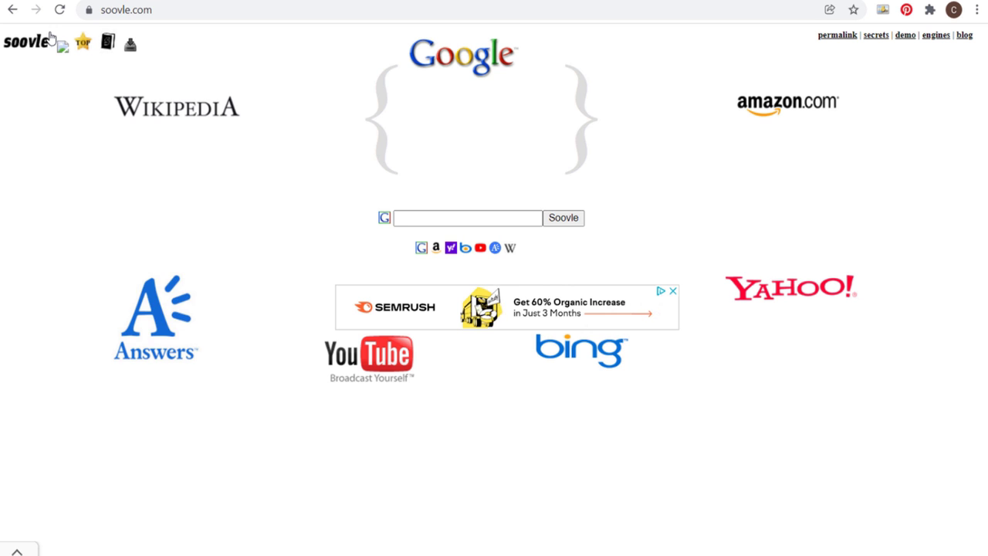
Switch to Soovle and look up suggestions for "wordpress" across its search engines.
left_click(404, 216)
left_click(425, 218)
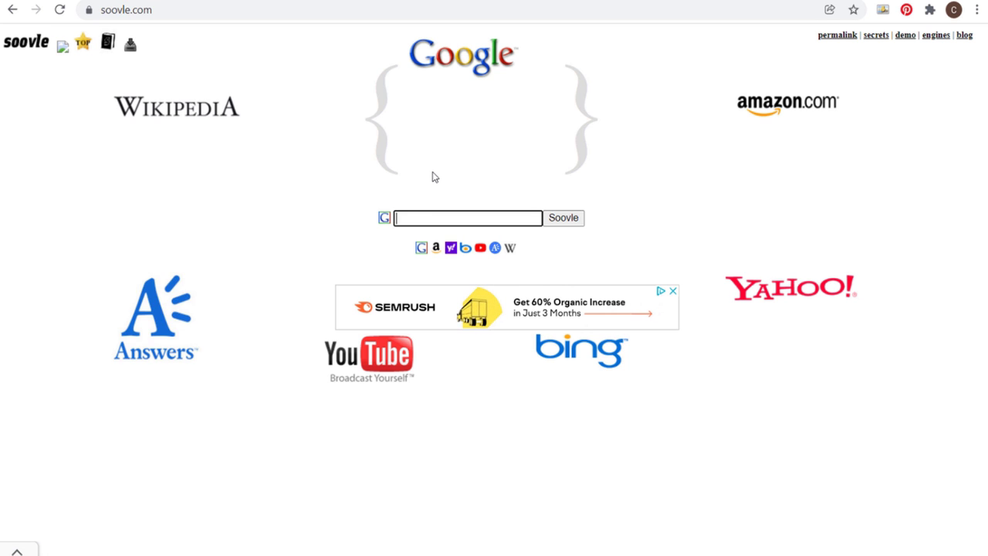
type("wordpress")
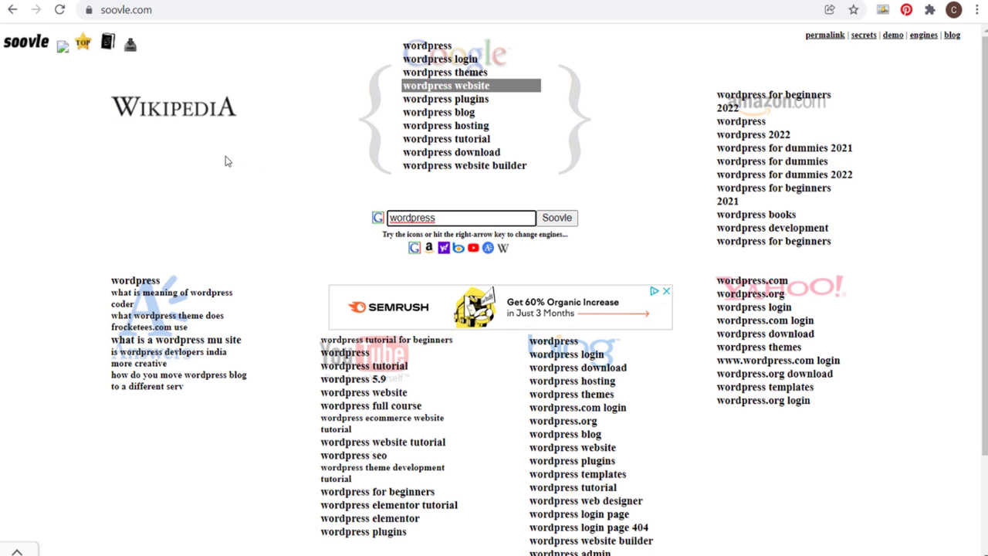
Extend the Soovle query to "wordpress hosting" and look through the suggestions from each search engine.
type("hosting")
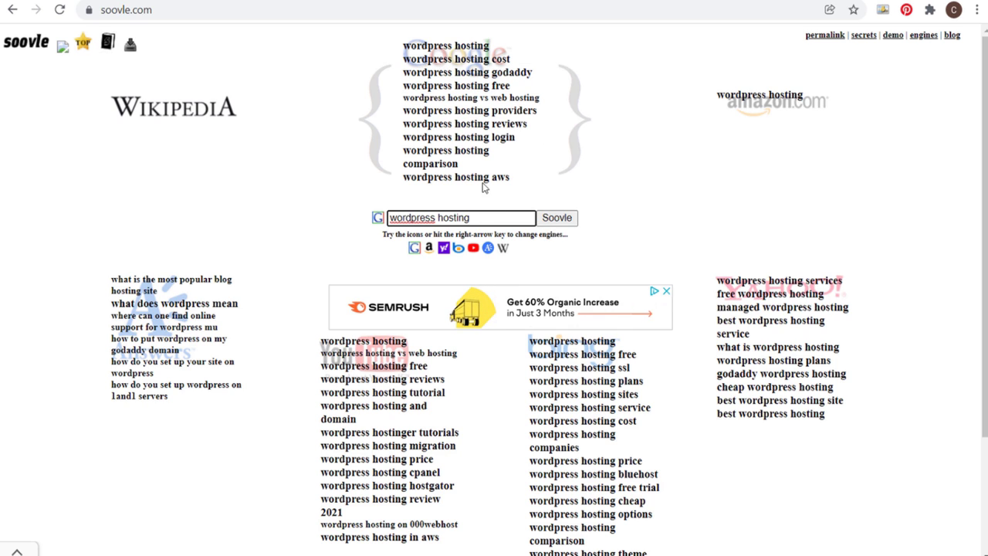
scroll(667, 390, "down", 1)
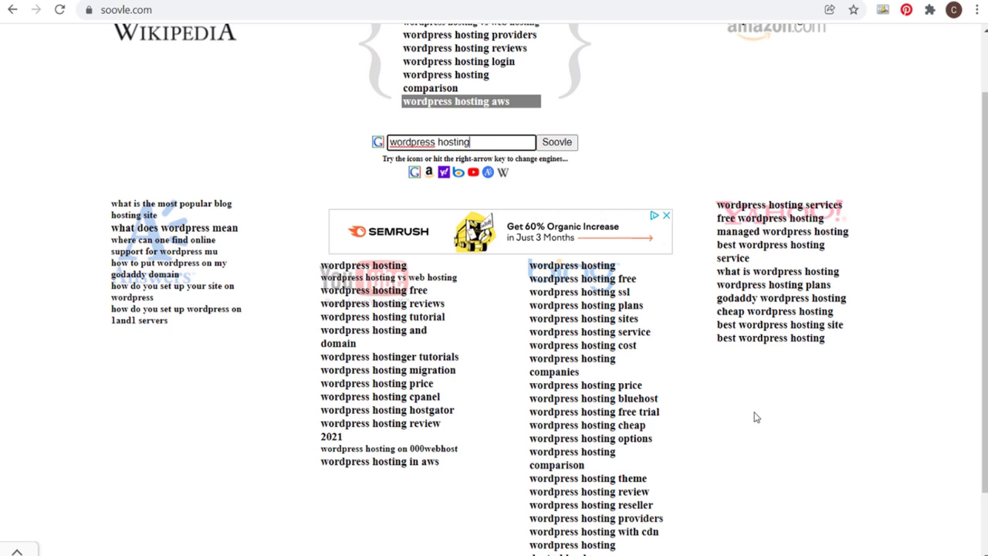
scroll(828, 424, "up", 1)
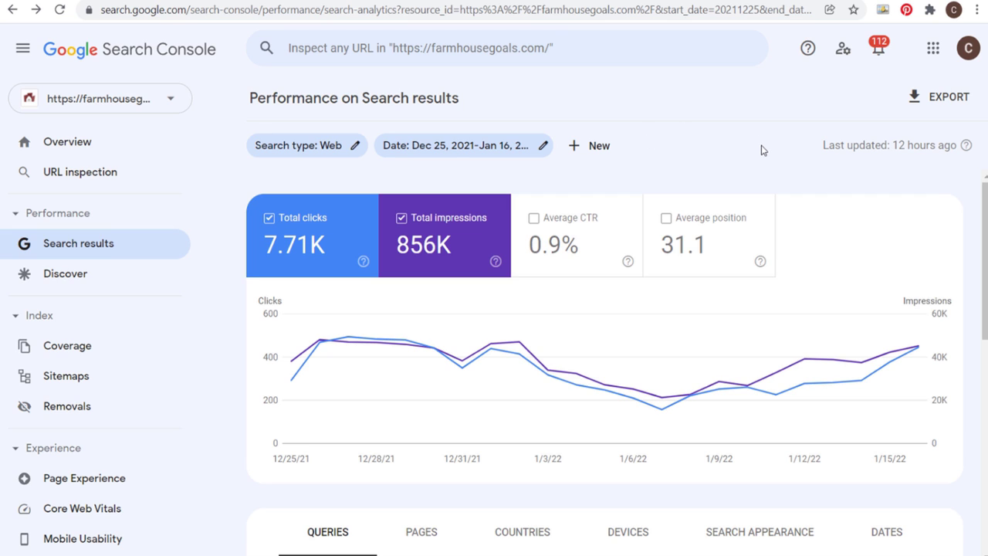
Switch to Search Console, sort the farmhousegoals.com top queries by impressions, and view the site's top pages.
left_click_drag(984, 203, 984, 336)
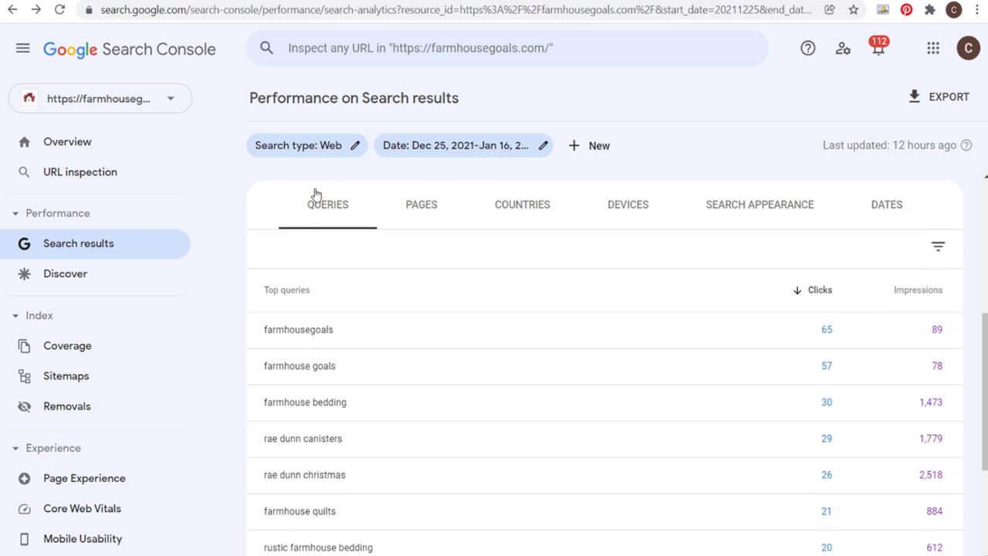
left_click(934, 290)
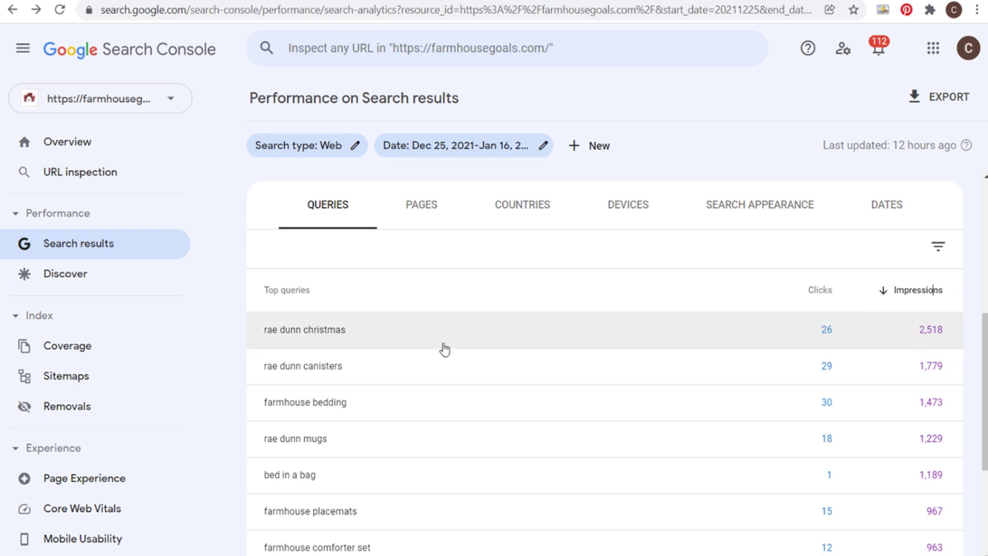
left_click(440, 216)
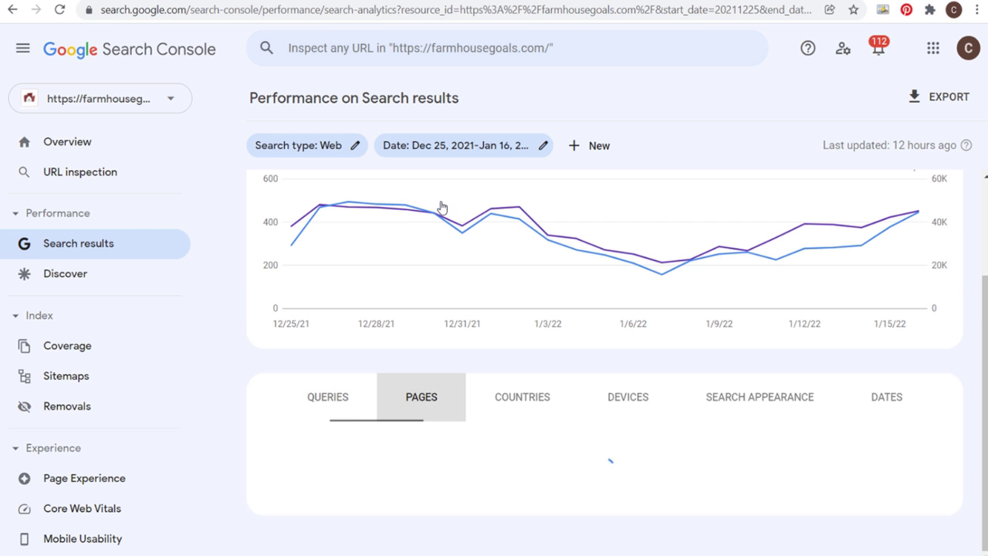
scroll(795, 372, "down", 3)
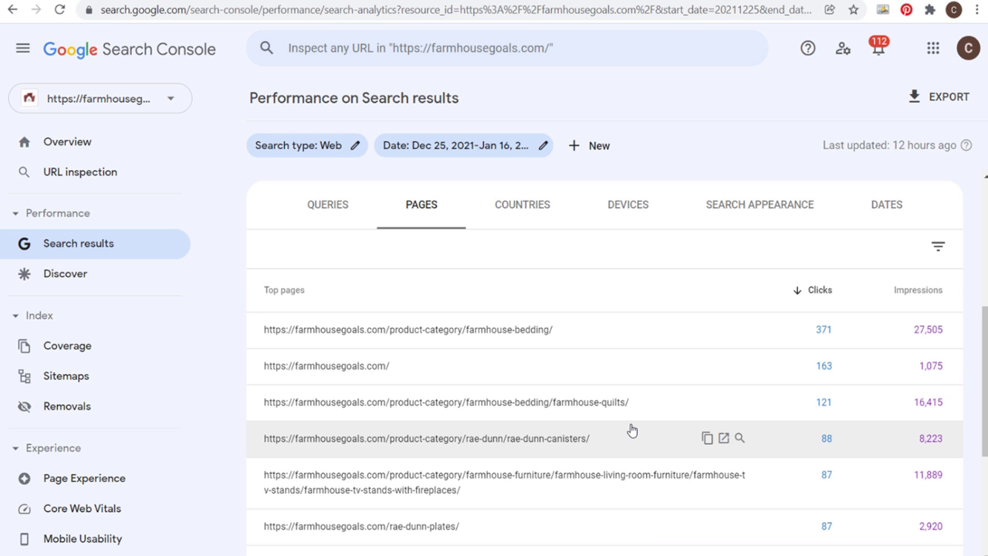
Return to the site's top queries, show 500 rows per page, and look through the list by impressions.
left_click(352, 223)
scroll(696, 316, "down", 3)
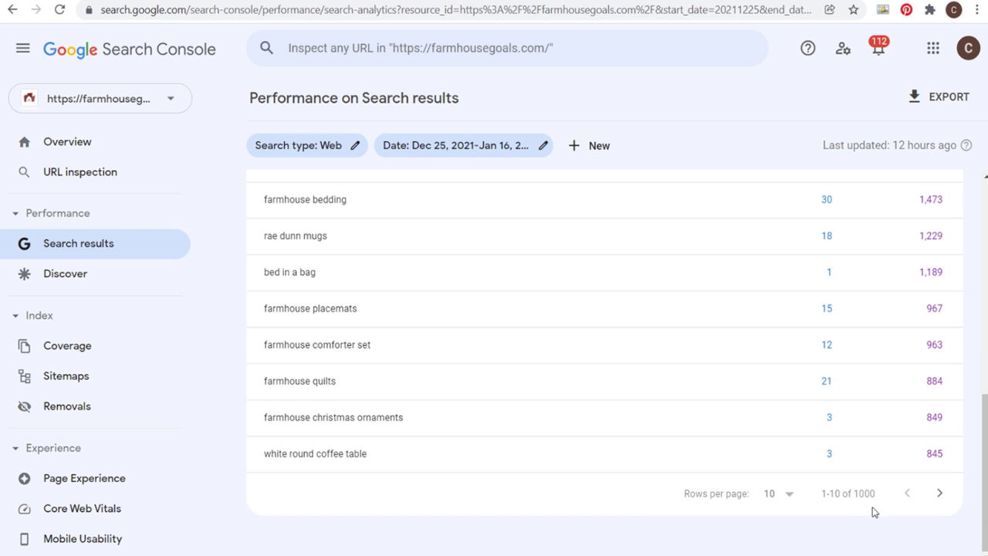
left_click(786, 503)
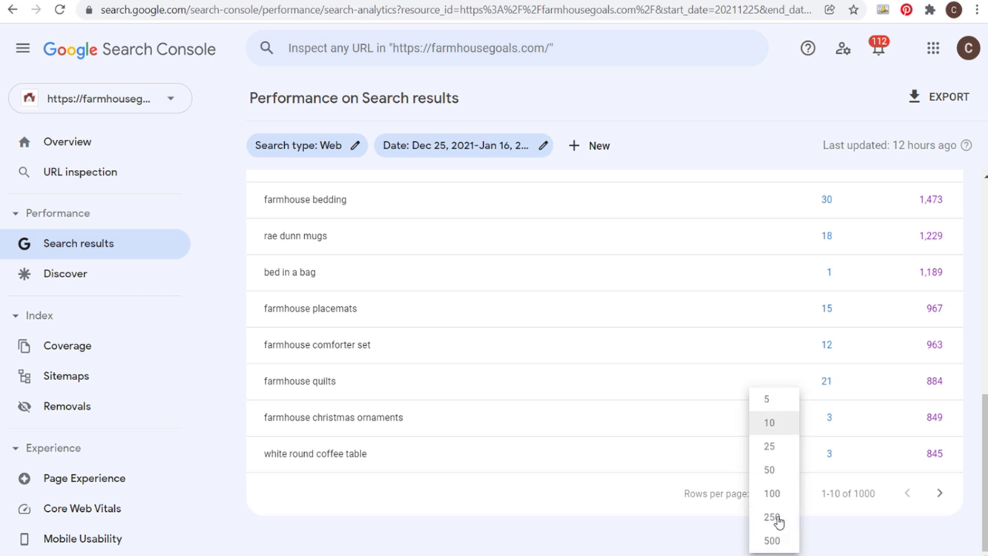
left_click(772, 538)
scroll(656, 316, "down", 4)
scroll(655, 316, "down", 20)
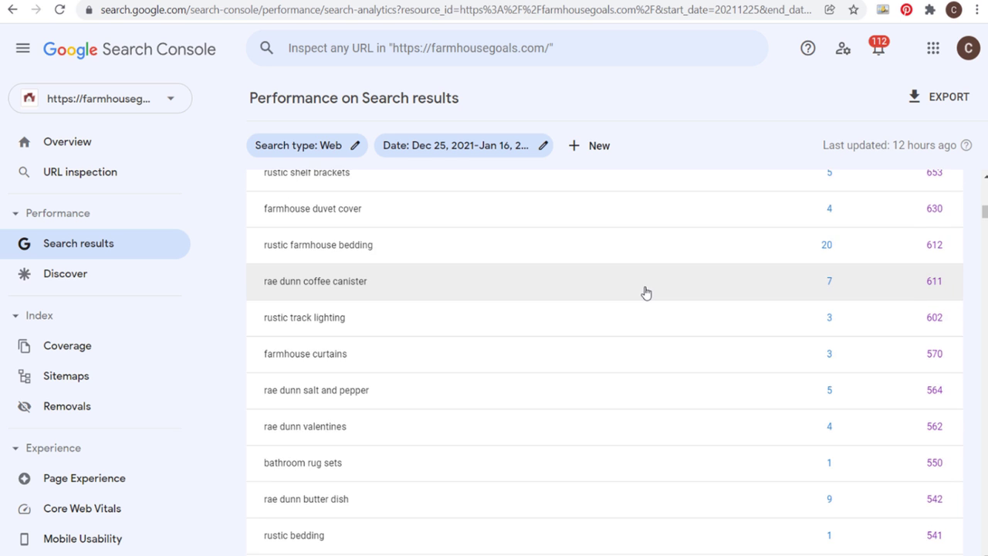
scroll(646, 292, "down", 9)
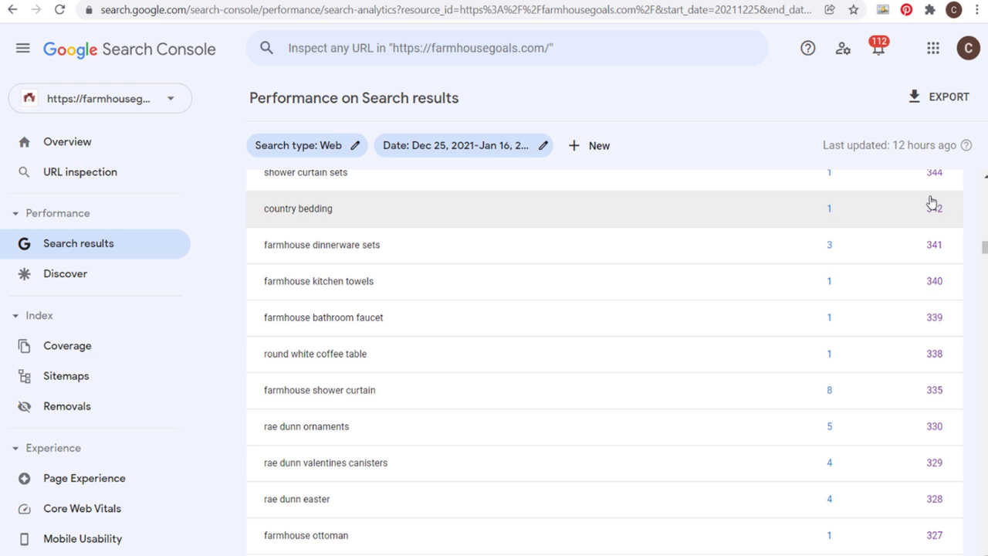
scroll(935, 202, "up", 20)
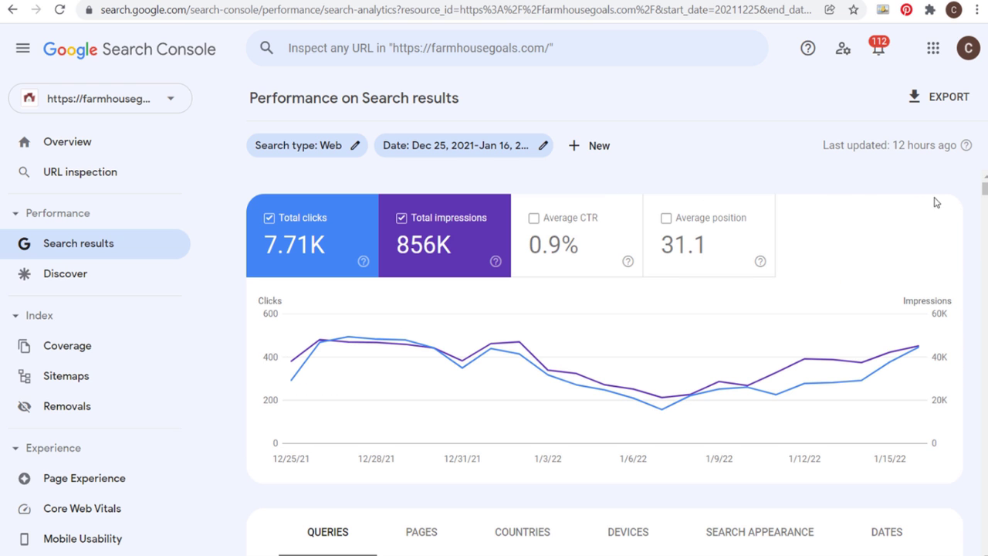
Filter the performance report to the /product-category/farmhouse-bedding/ page and show the queries for that page.
scroll(844, 203, "down", 3)
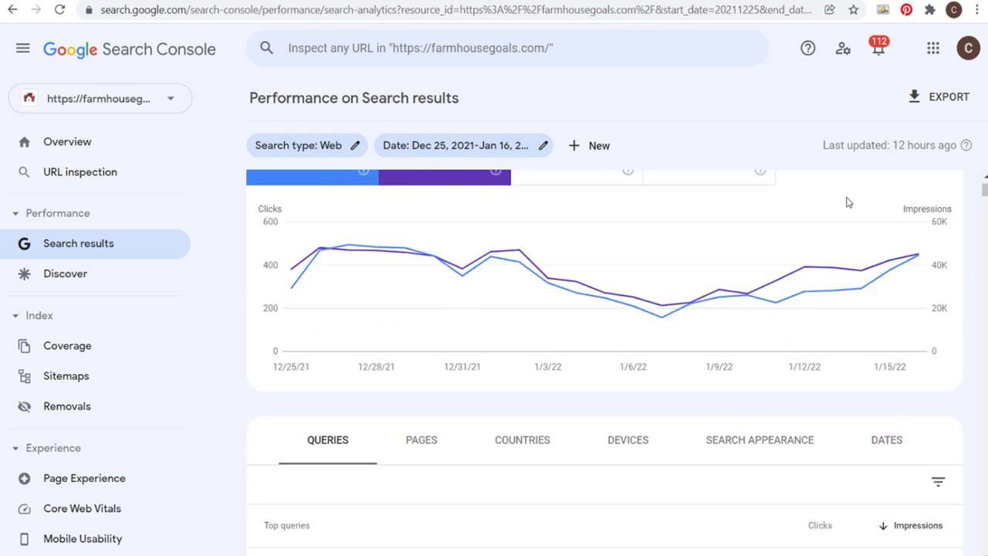
left_click(432, 311)
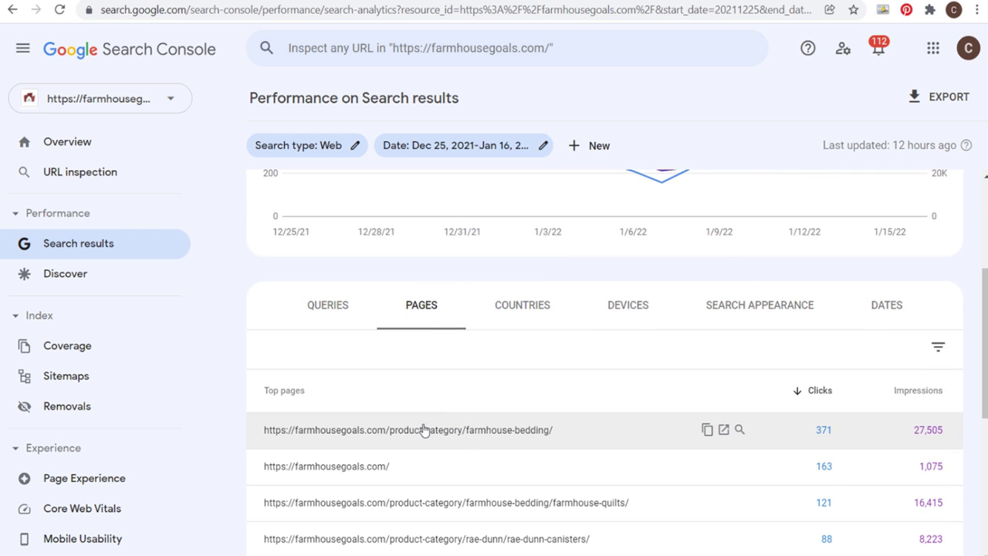
left_click(463, 432)
scroll(513, 373, "down", 3)
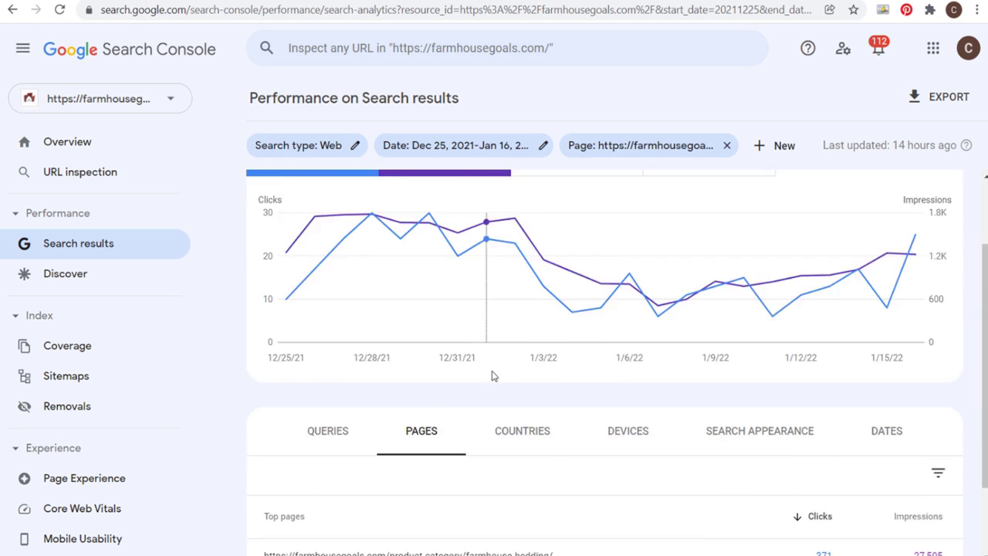
left_click(331, 331)
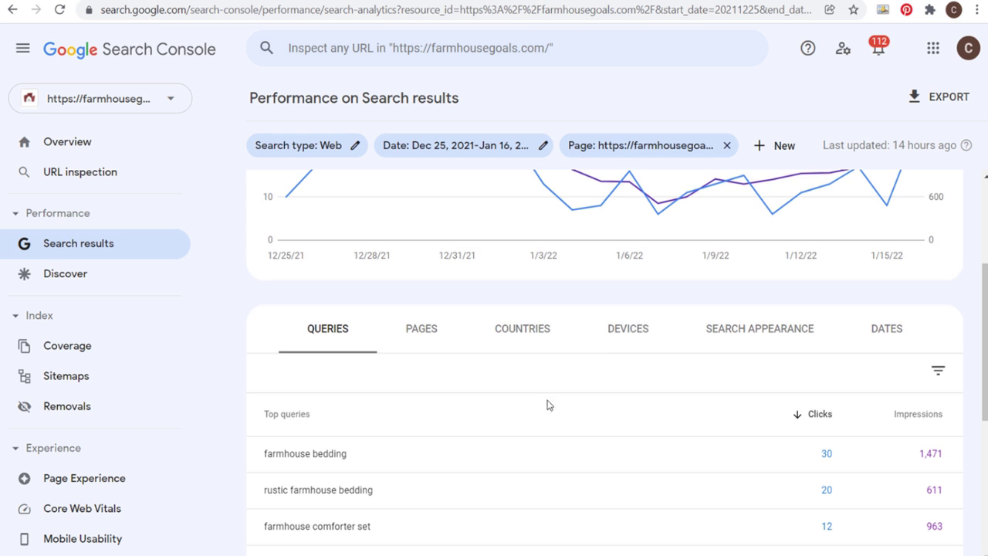
Examine the farmhouse-bedding page's top queries with their clicks and impressions.
scroll(547, 404, "down", 3)
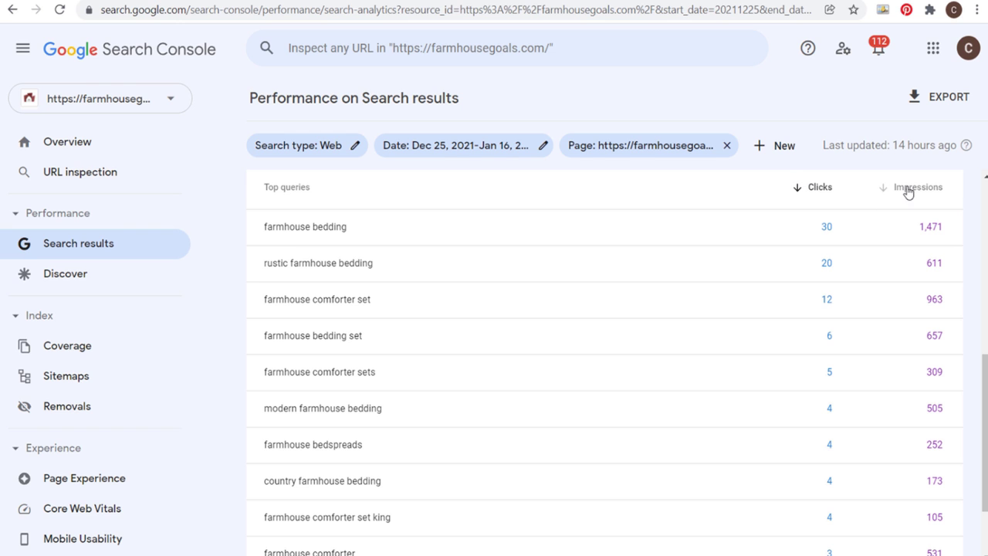
scroll(680, 263, "down", 1)
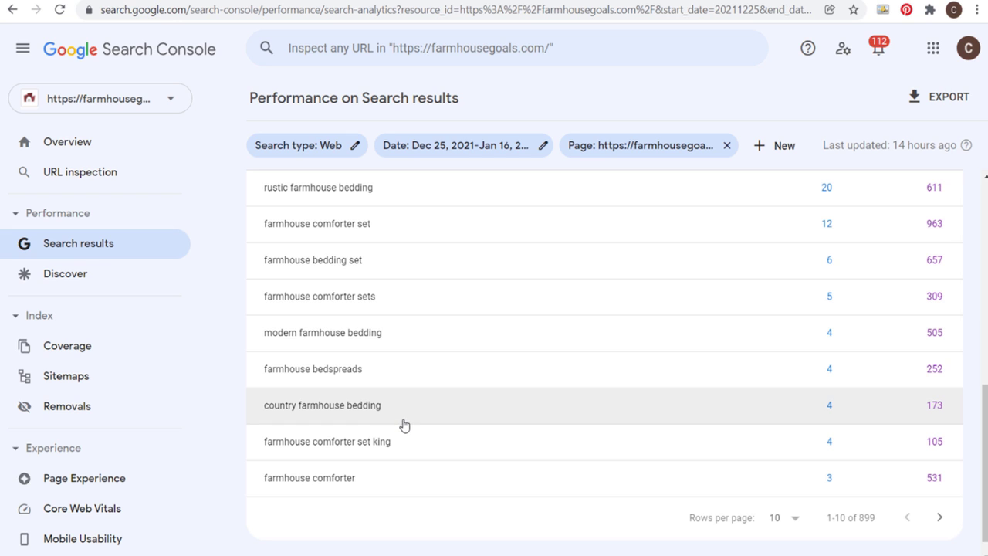
scroll(463, 308, "up", 3)
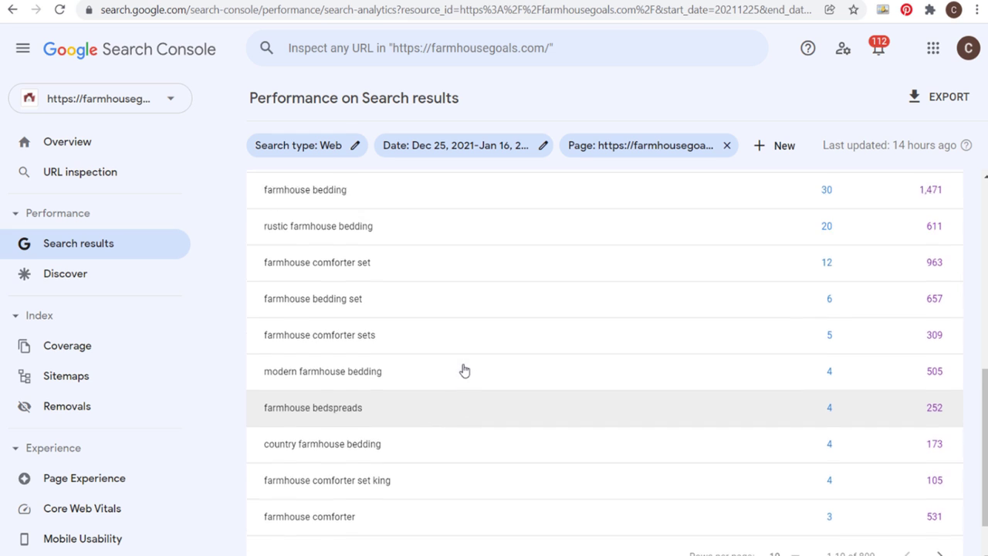
scroll(473, 360, "down", 3)
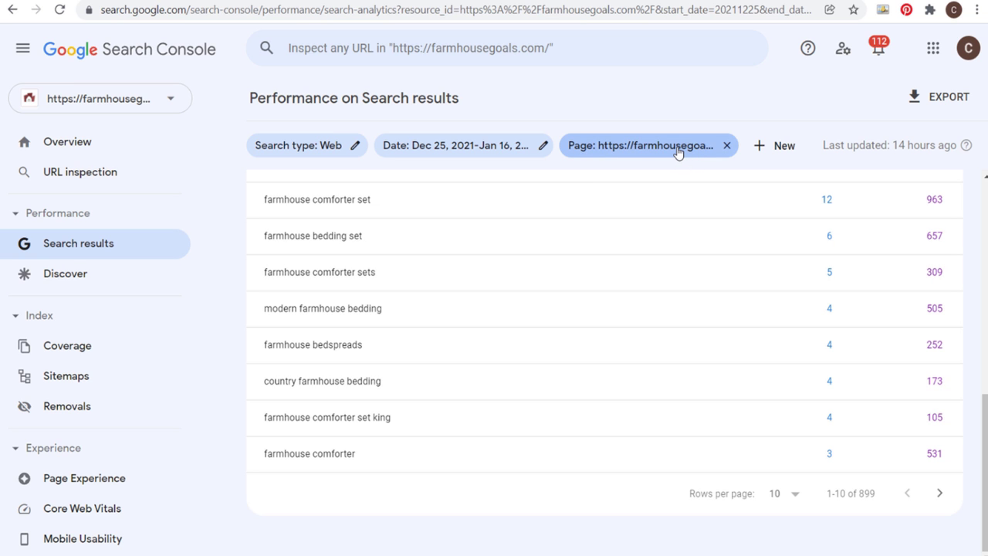
scroll(711, 185, "up", 4)
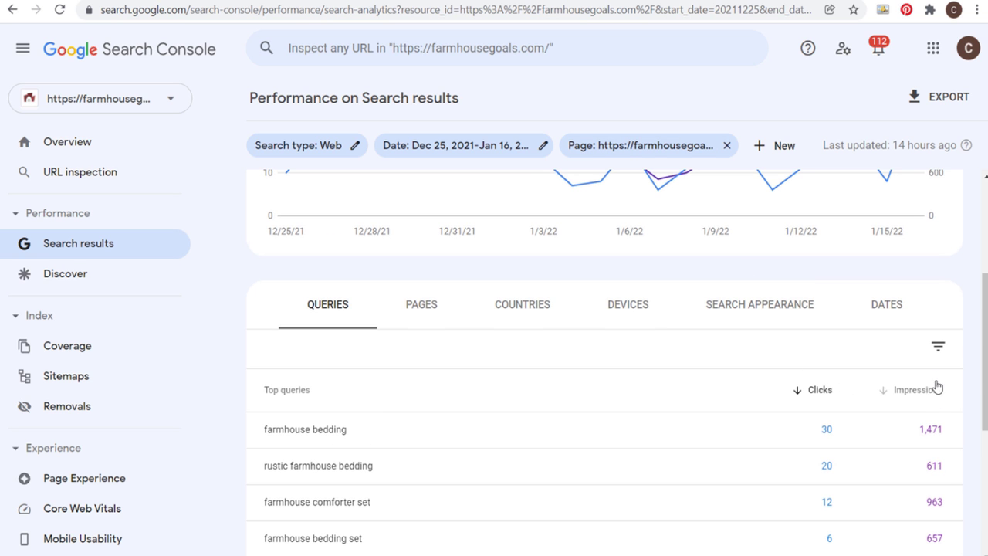
scroll(957, 307, "up", 1)
scroll(957, 307, "down", 1)
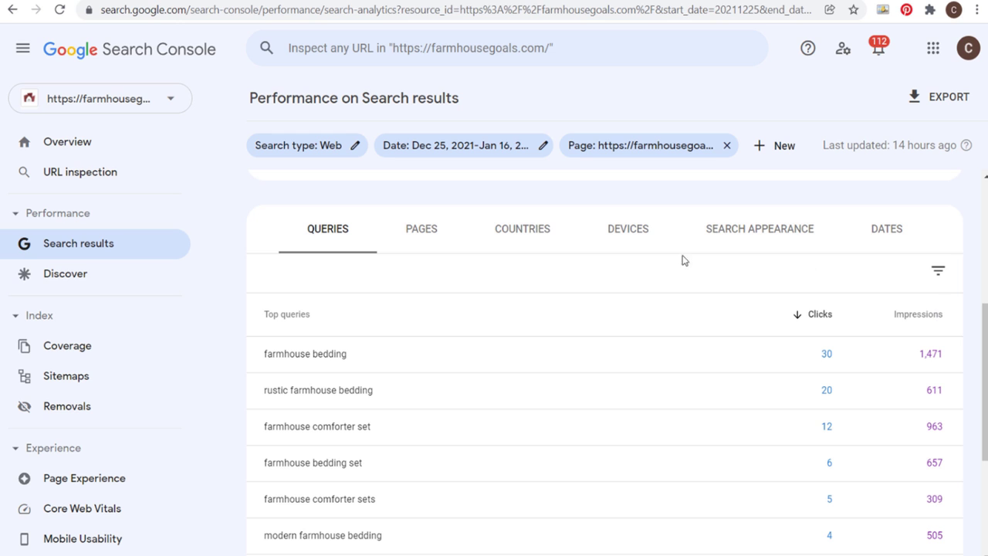
scroll(500, 218, "up", 2)
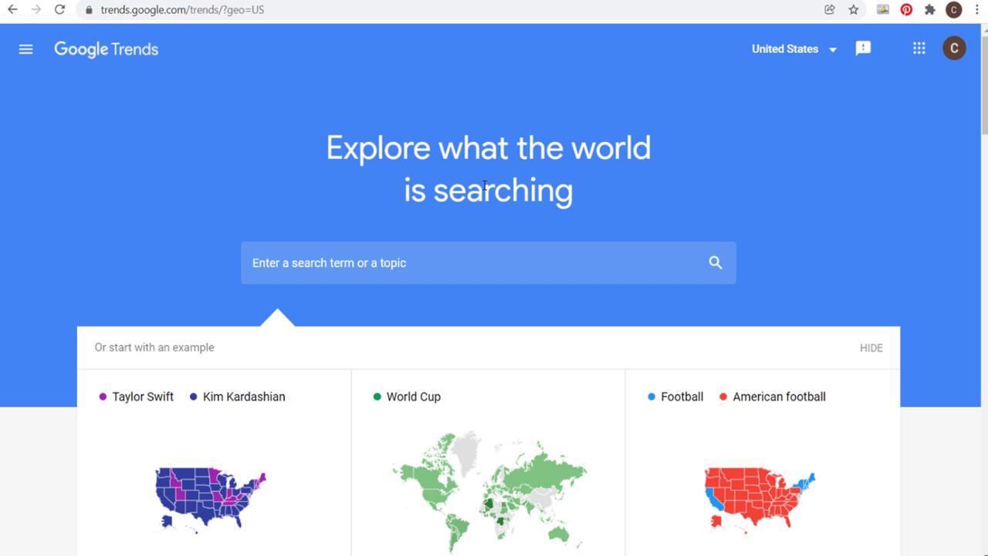
Switch to Google Trends and look through the home page's examples, latest stories and recently trending searches.
scroll(83, 227, "down", 3)
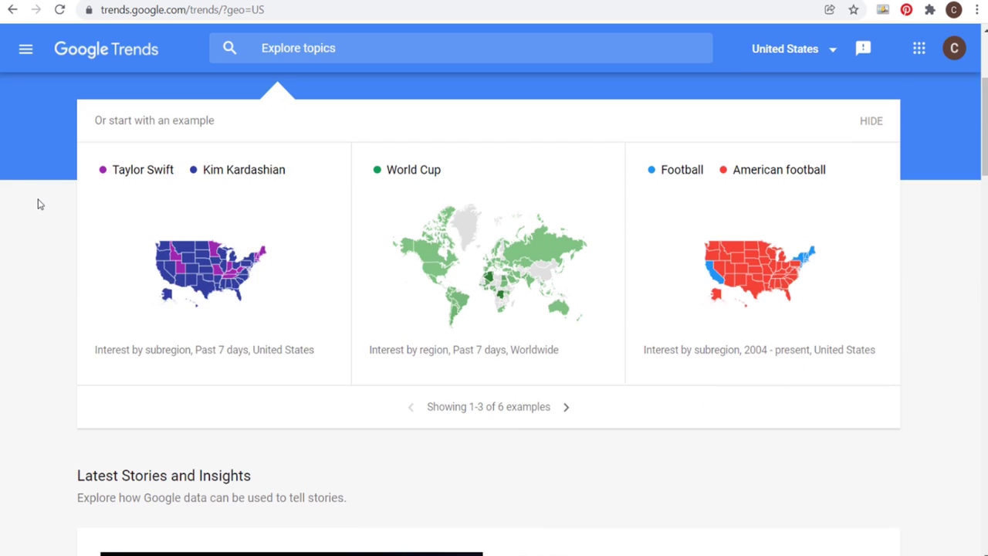
scroll(38, 193, "down", 4)
scroll(185, 201, "up", 4)
scroll(66, 260, "down", 4)
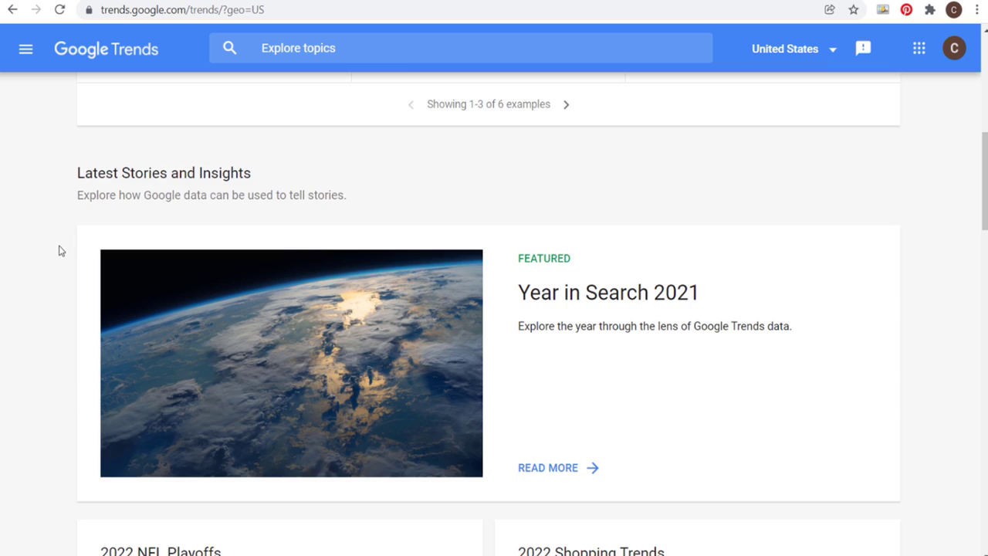
scroll(61, 245, "down", 1)
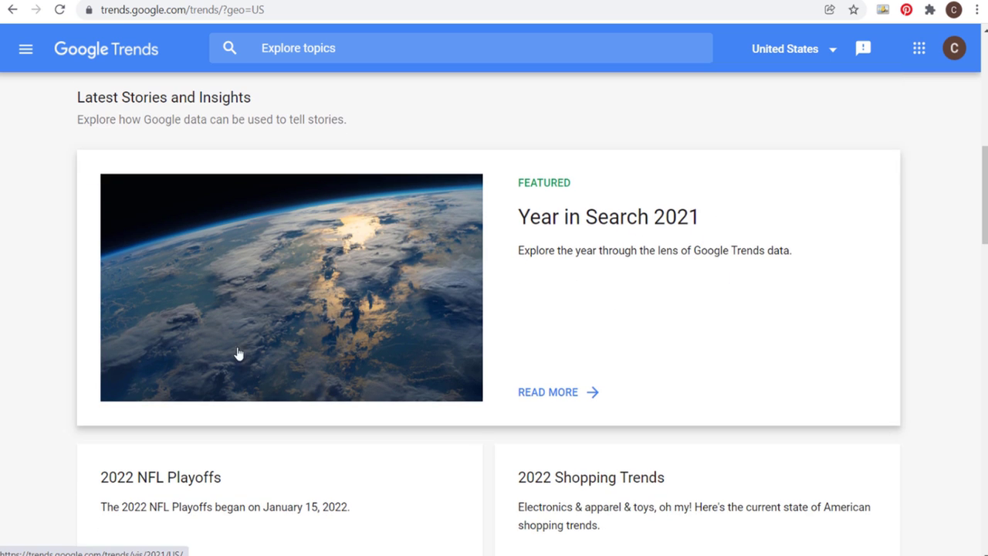
scroll(35, 273, "down", 7)
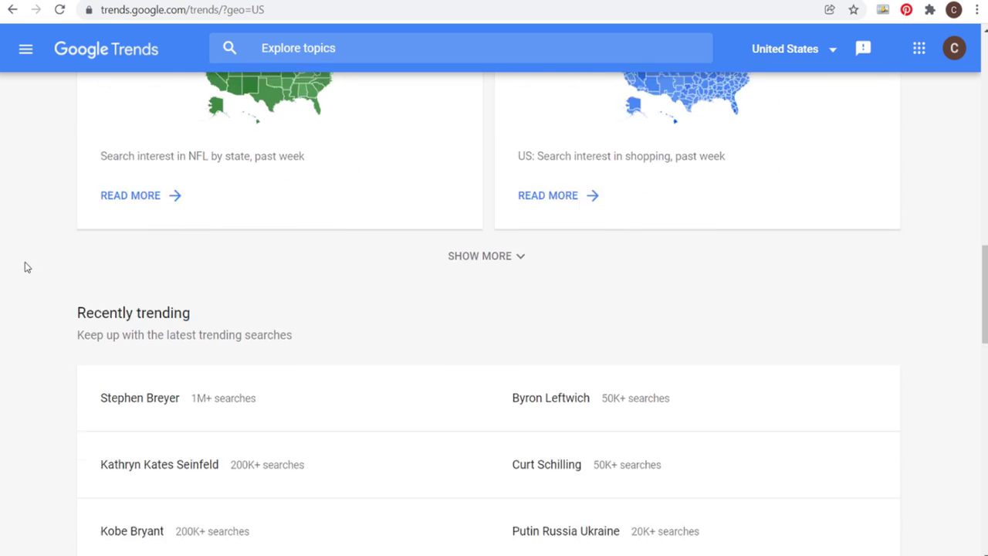
scroll(27, 267, "down", 3)
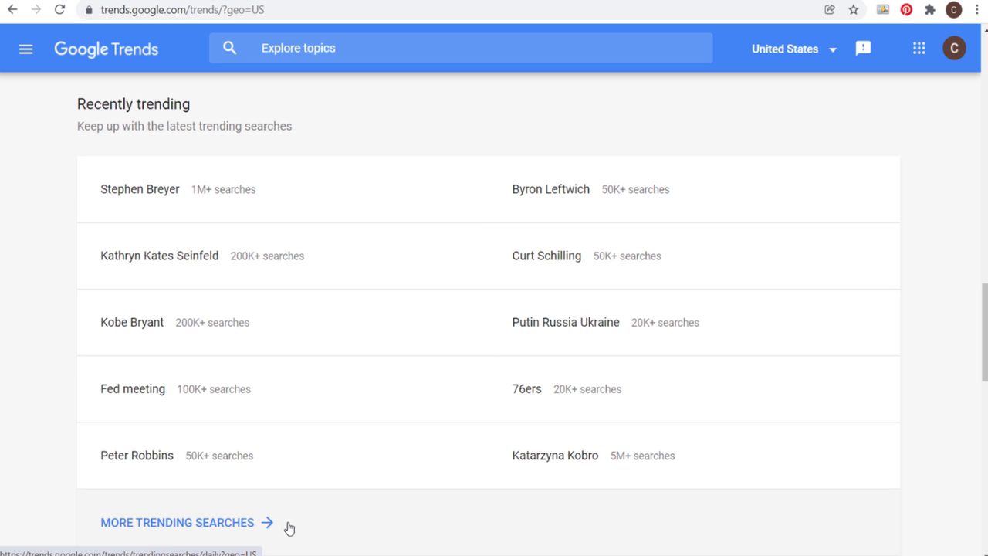
Explore the search term "wordpress" in Google Trends for the United States.
scroll(970, 335, "up", 10)
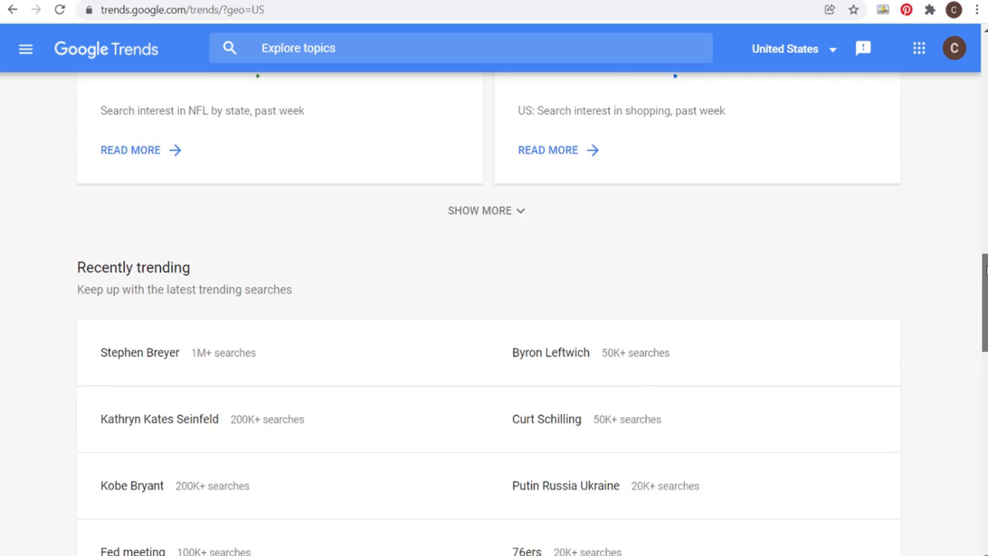
scroll(970, 335, "up", 2)
left_click(340, 244)
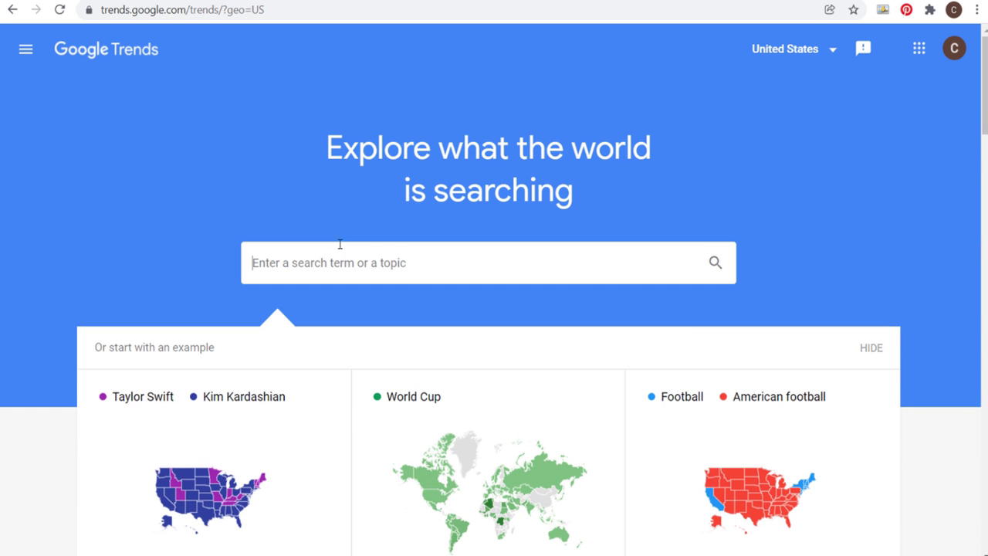
type("wordpress")
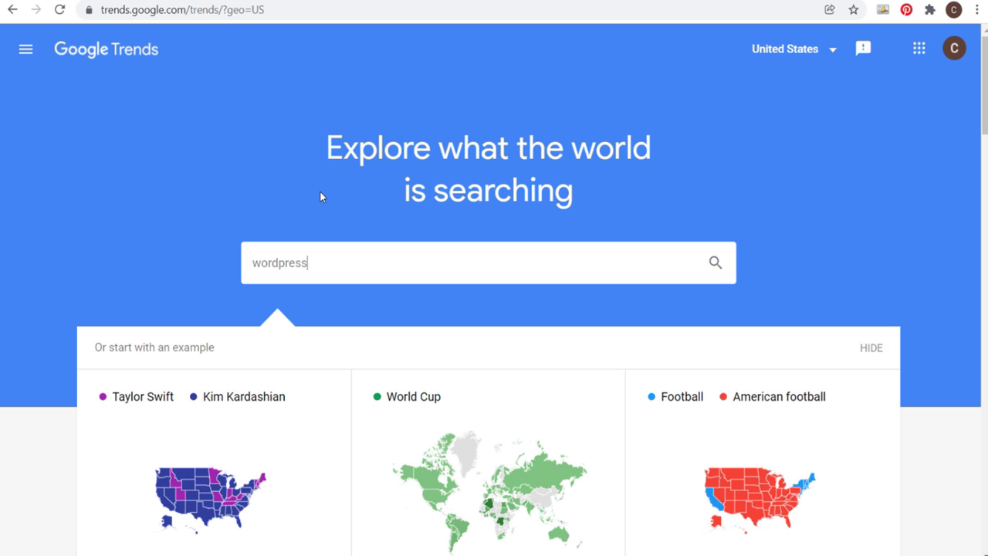
key("Return")
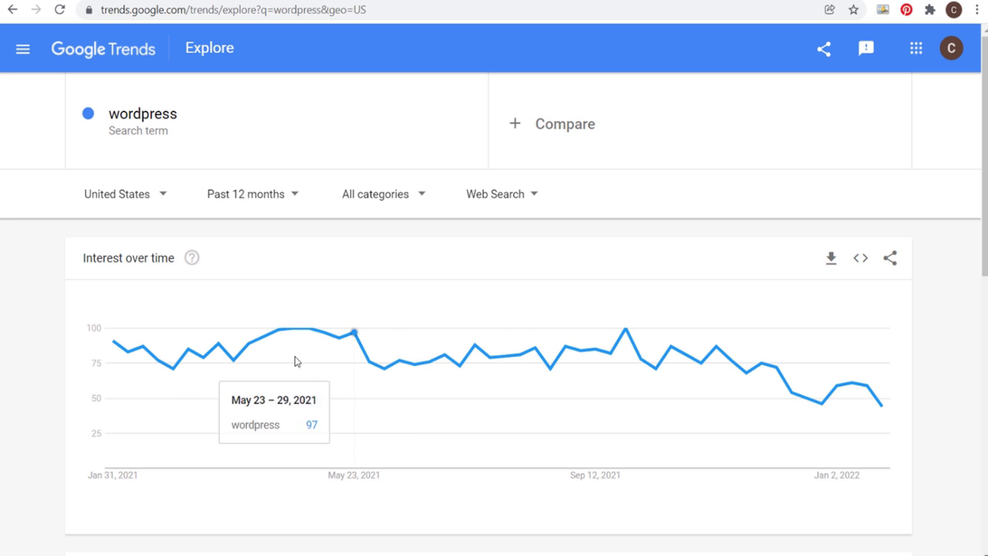
Set both the related topics and the related queries for "wordpress" to show Top instead of Rising.
scroll(24, 302, "down", 5)
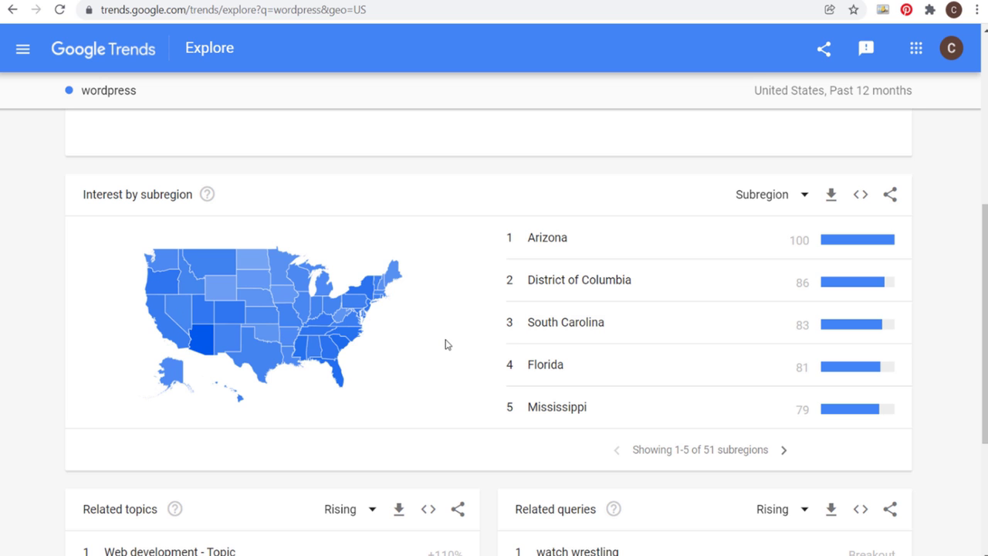
scroll(31, 333, "down", 3)
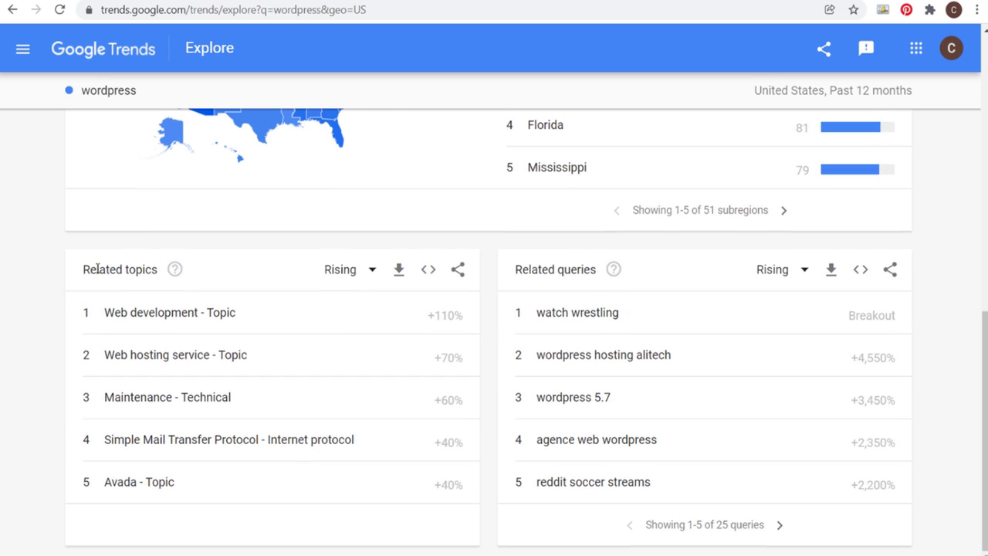
left_click(348, 269)
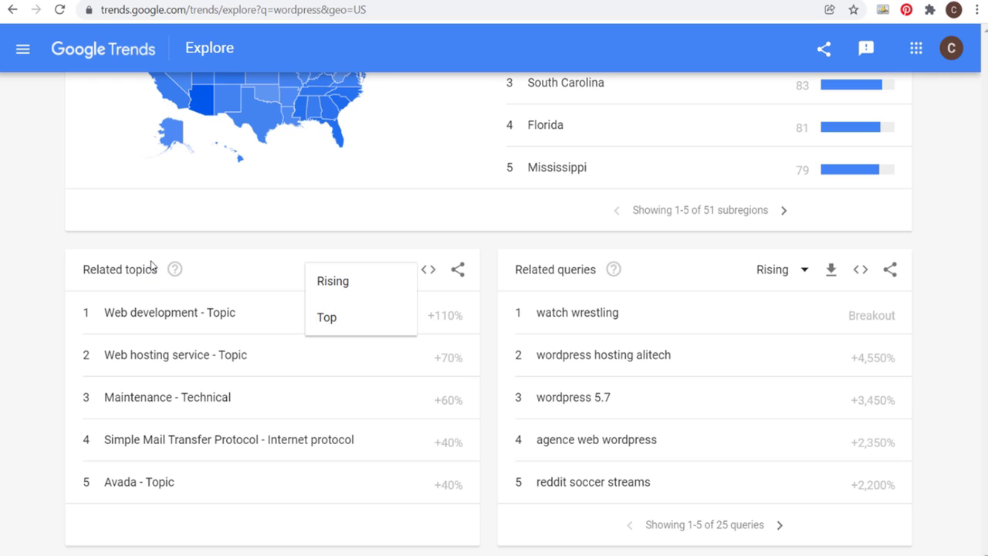
left_click(325, 321)
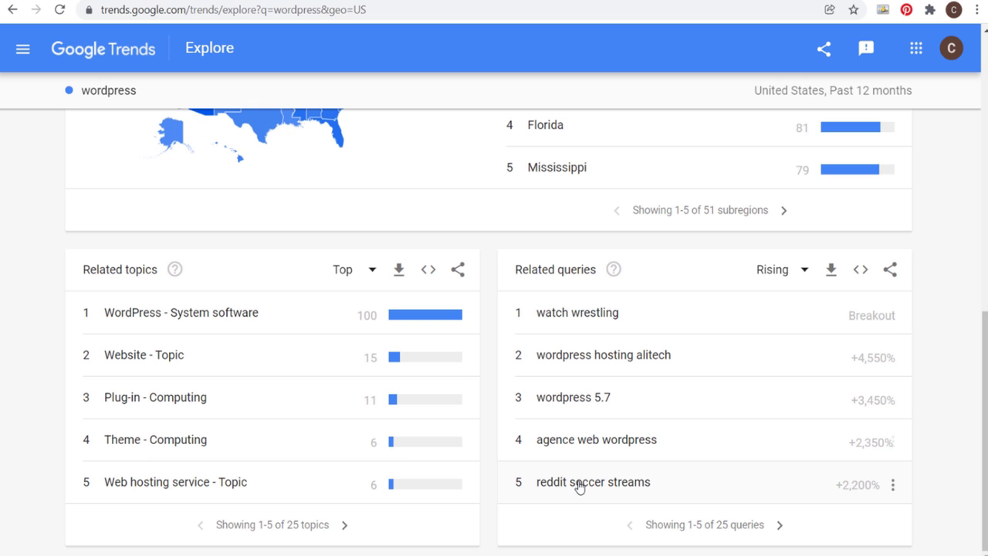
left_click(763, 270)
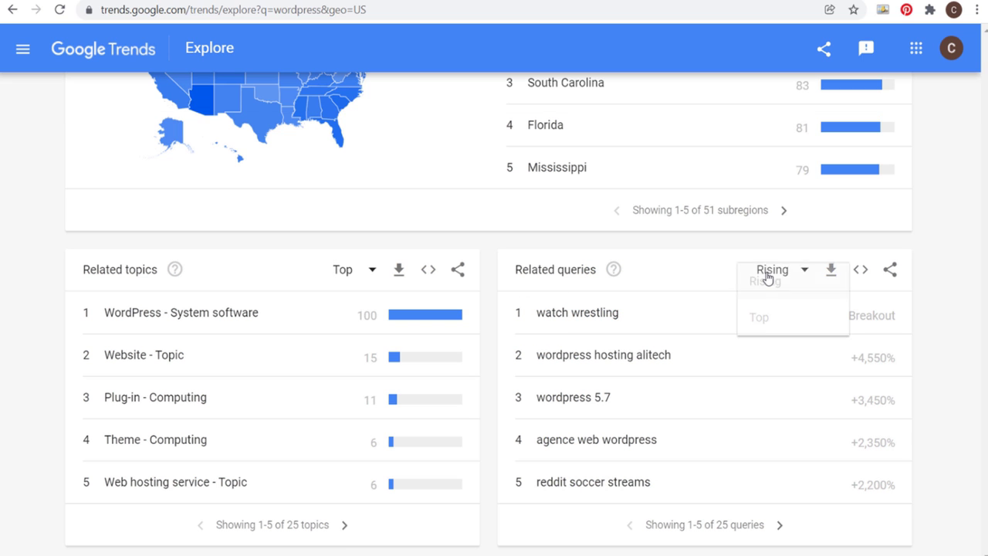
left_click(765, 327)
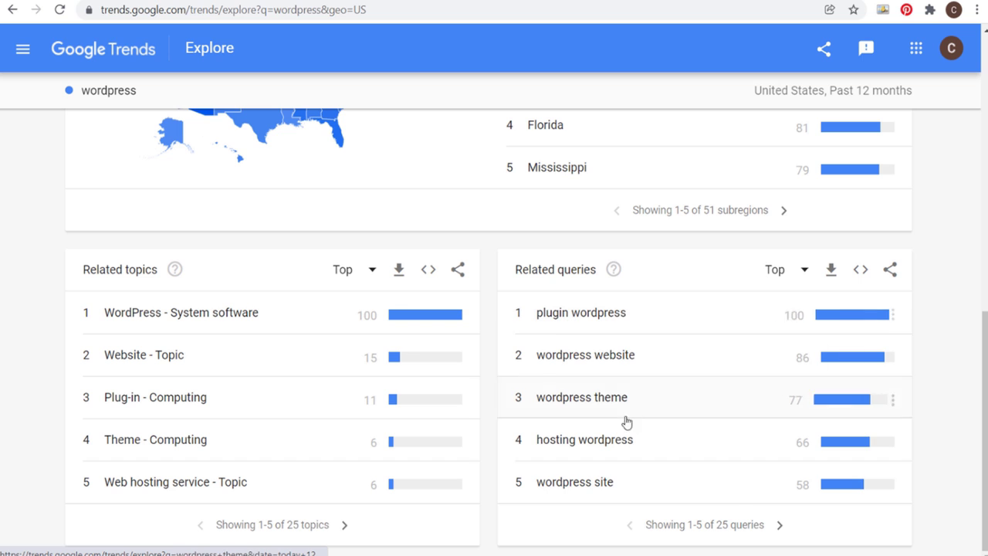
Page through the top related queries for "wordpress" to the end of the list.
left_click(784, 526)
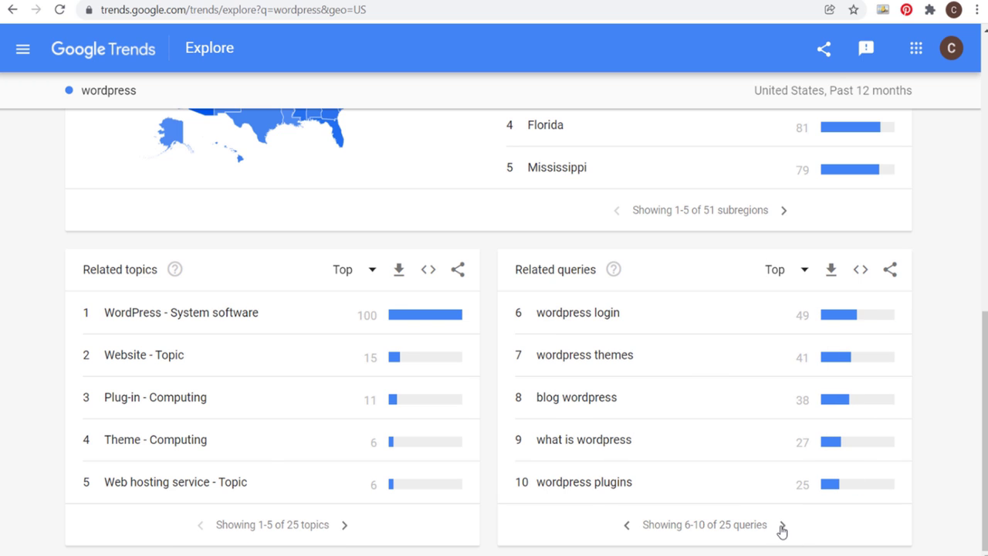
left_click(783, 527)
left_click(784, 526)
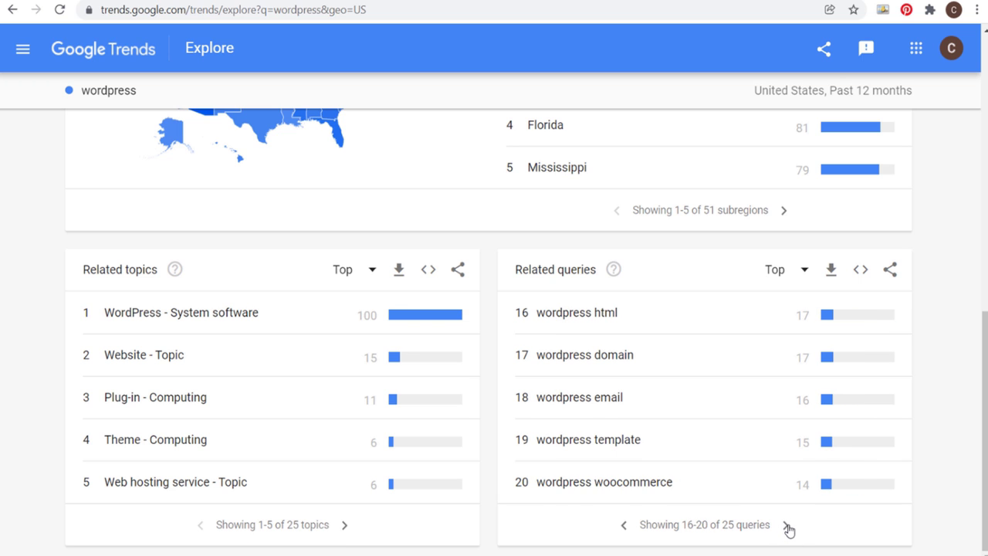
left_click(788, 526)
Add the search terms "shopify" and "wix" to the comparison with "wordpress".
scroll(677, 444, "up", 8)
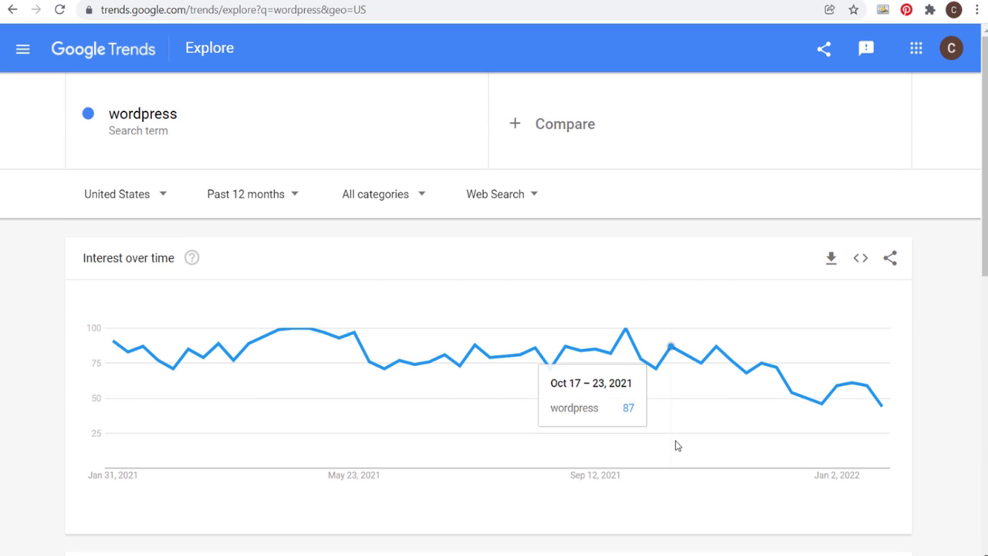
left_click(593, 127)
type("shopif")
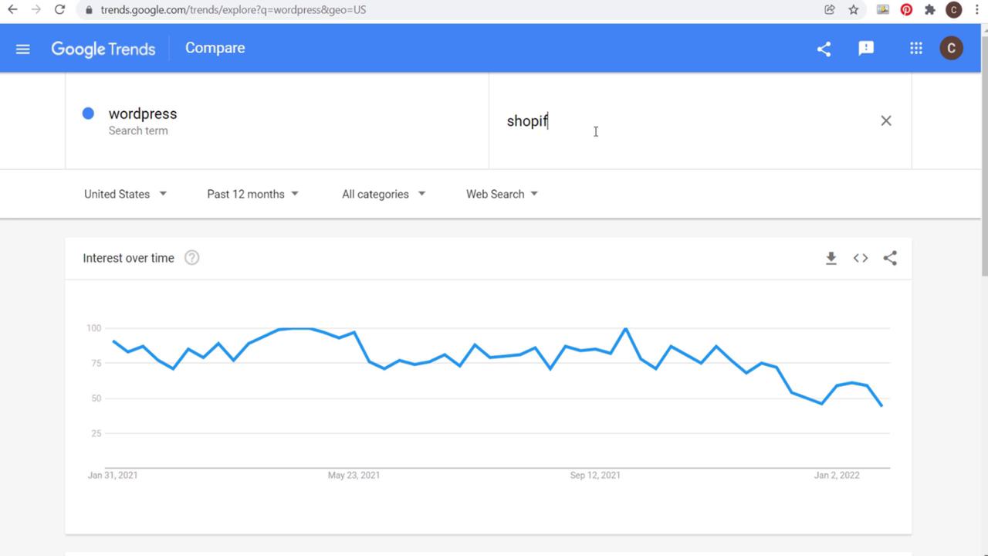
type("y")
key("Return")
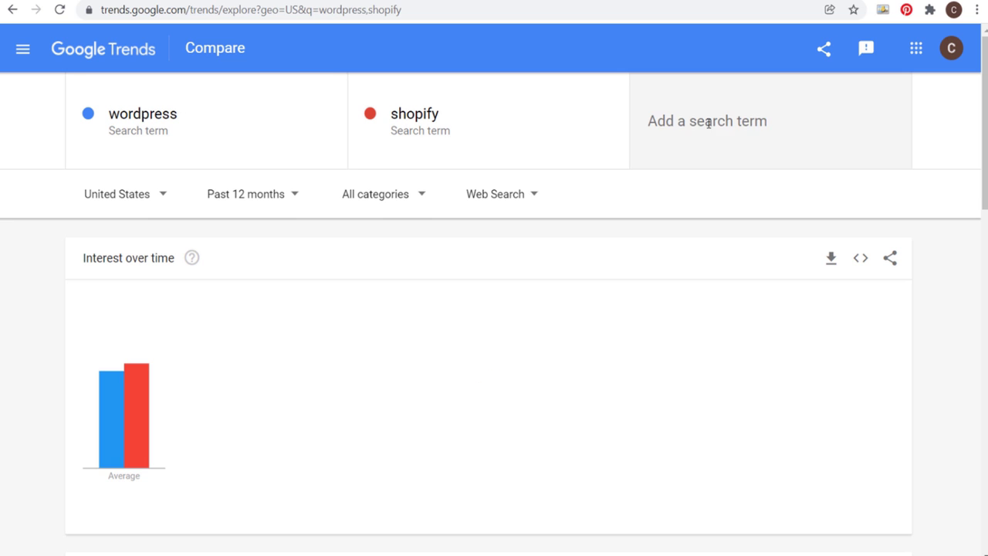
left_click(709, 124)
type("wix")
key("Return")
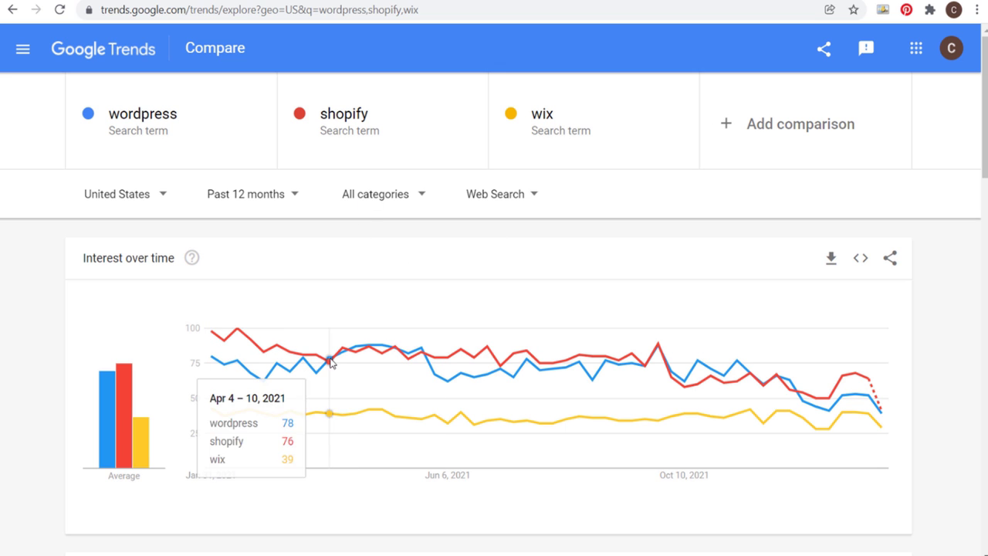
Review the compared breakdown by subregion, its sort options, and the subregion interest and related queries for wordpress, shopify and wix.
scroll(24, 304, "down", 4)
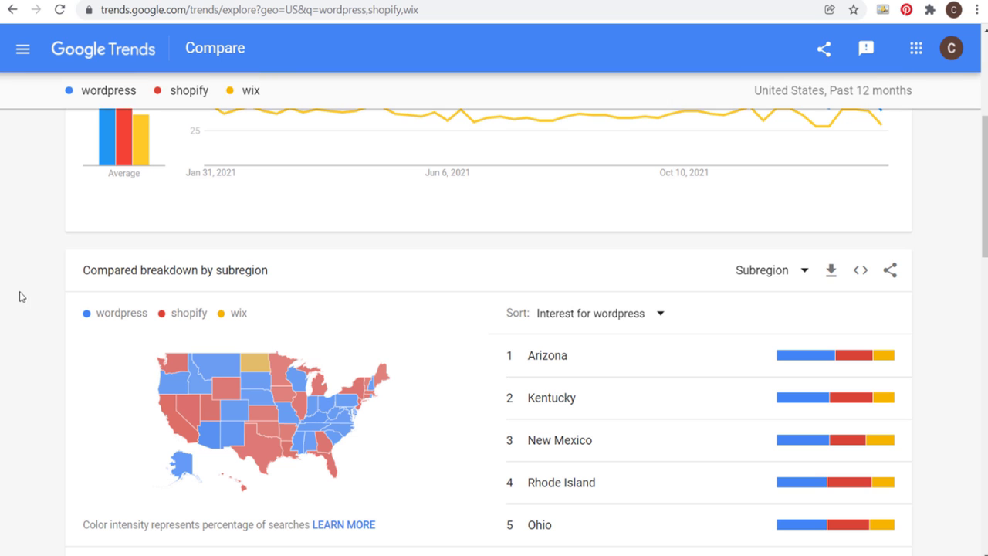
scroll(27, 245, "down", 2)
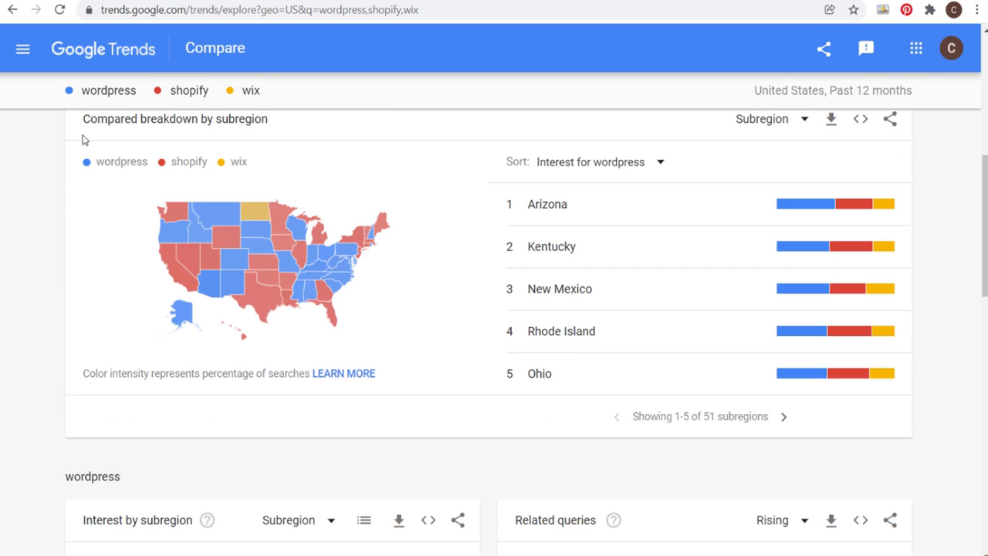
scroll(85, 140, "up", 1)
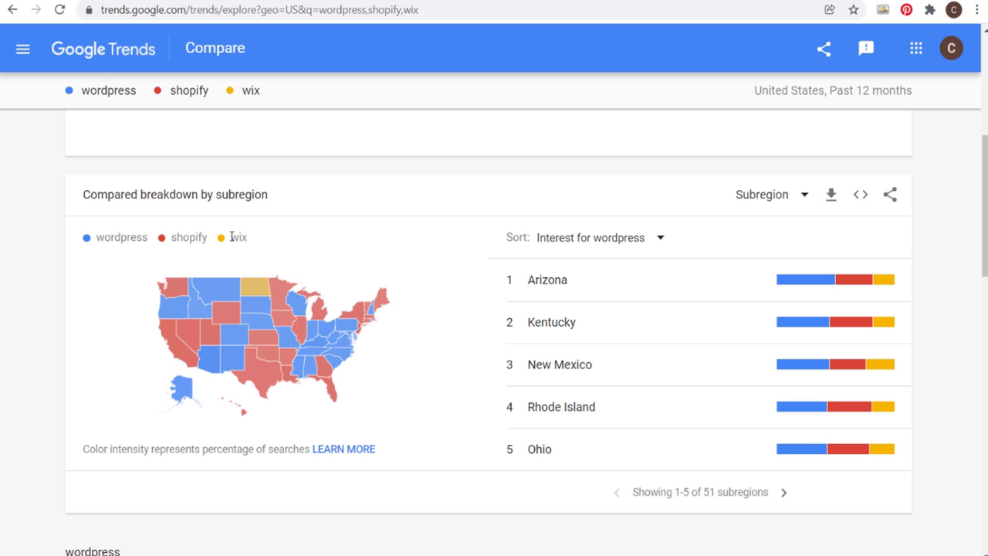
left_click(658, 237)
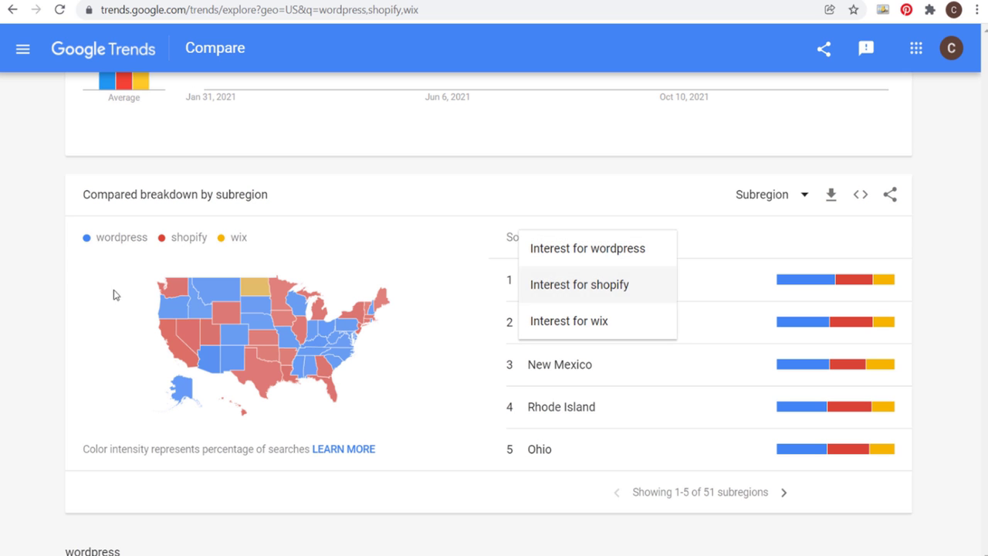
scroll(53, 256, "down", 3)
scroll(62, 233, "down", 11)
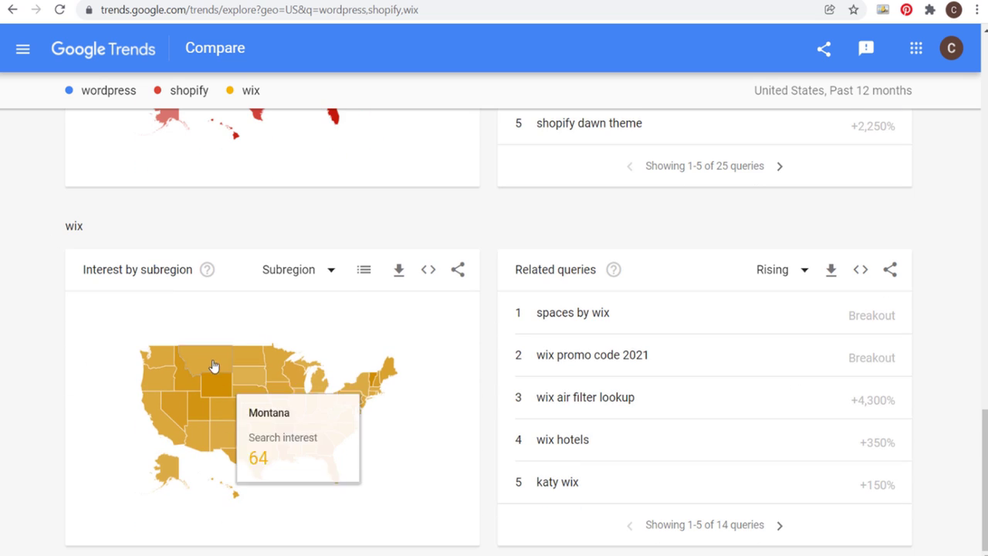
scroll(46, 312, "up", 5)
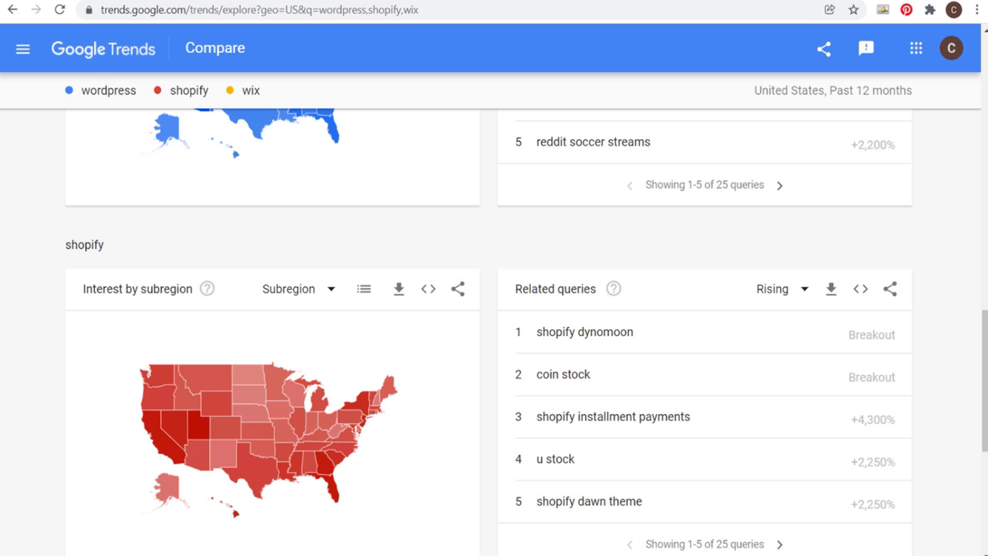
scroll(70, 254, "up", 4)
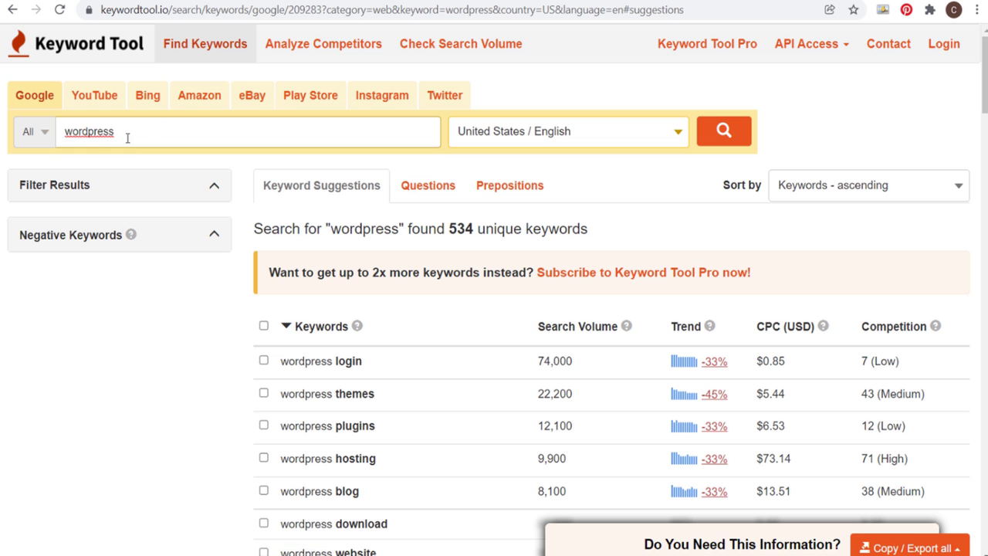
Switch to Keyword Tool and look through the Google keyword suggestions for "wordpress", including their search volume, trend, CPC and competition.
scroll(232, 339, "down", 10)
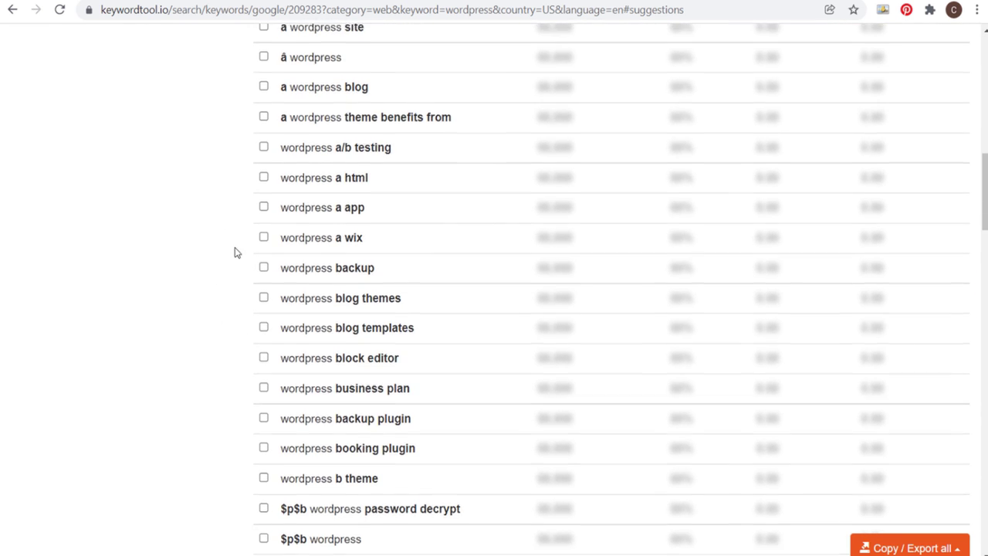
scroll(236, 239, "up", 5)
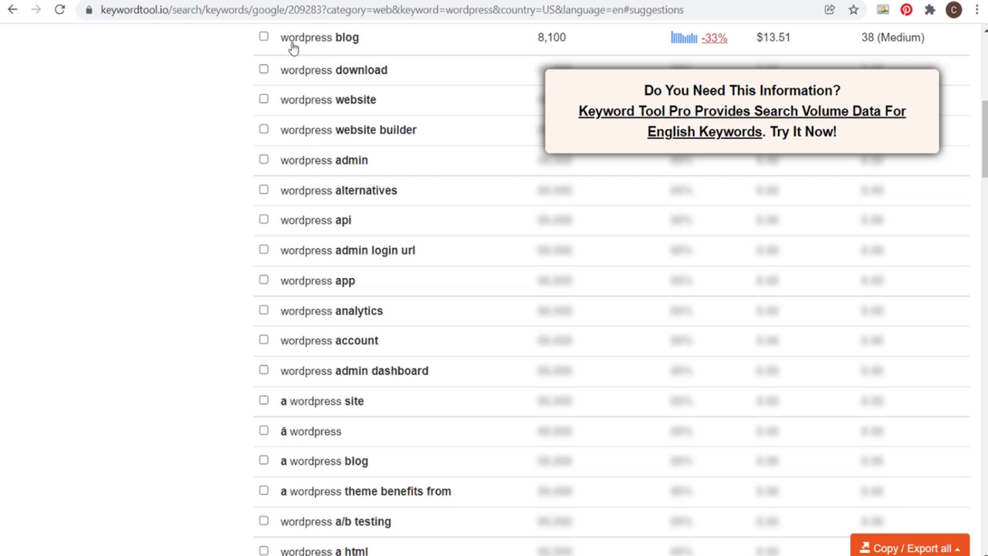
scroll(217, 81, "up", 2)
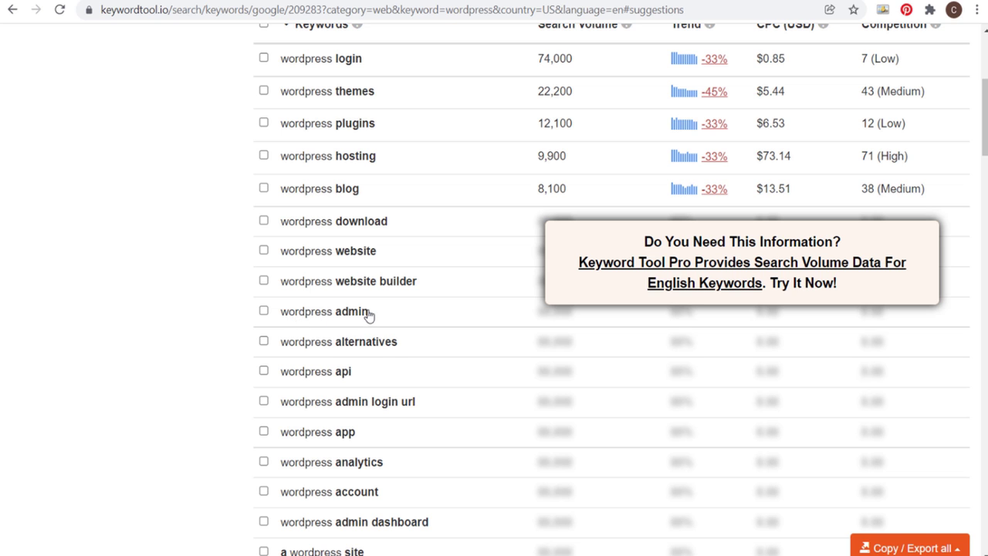
scroll(326, 311, "down", 1)
scroll(332, 293, "down", 1)
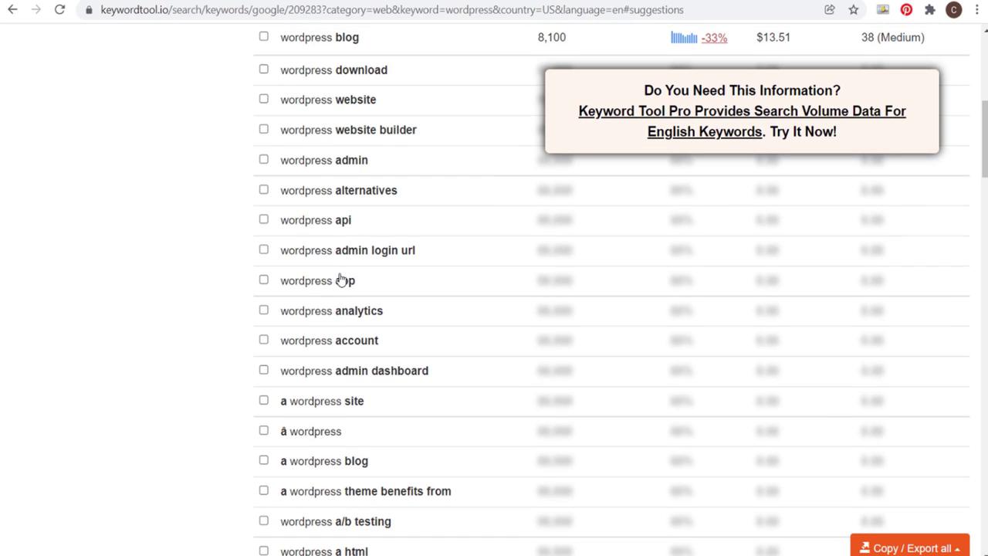
scroll(364, 182, "down", 1)
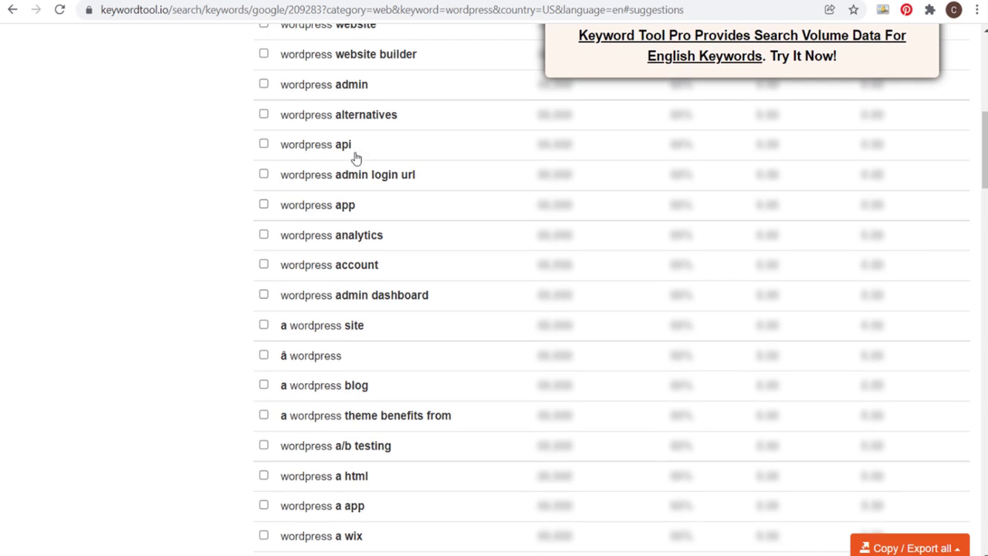
scroll(355, 157, "up", 1)
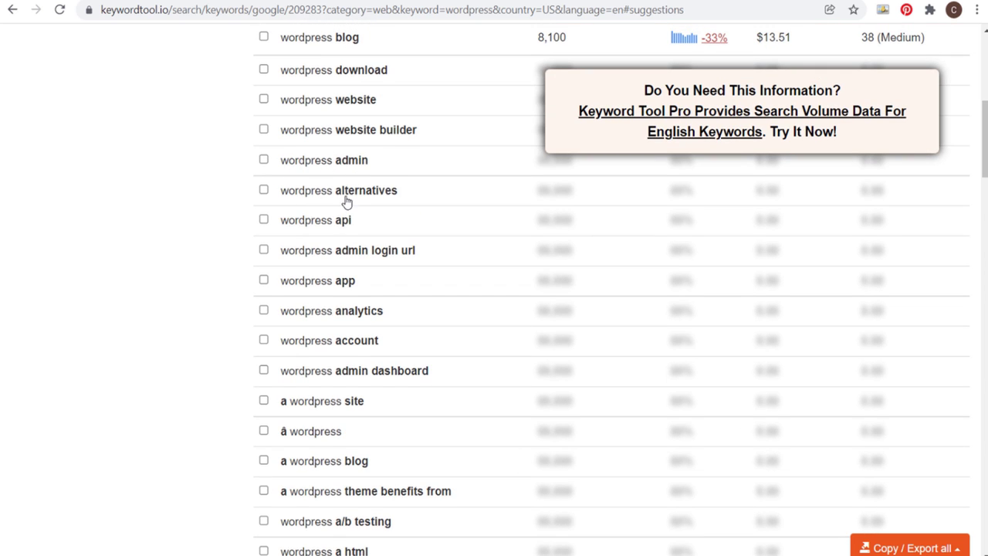
scroll(185, 206, "down", 5)
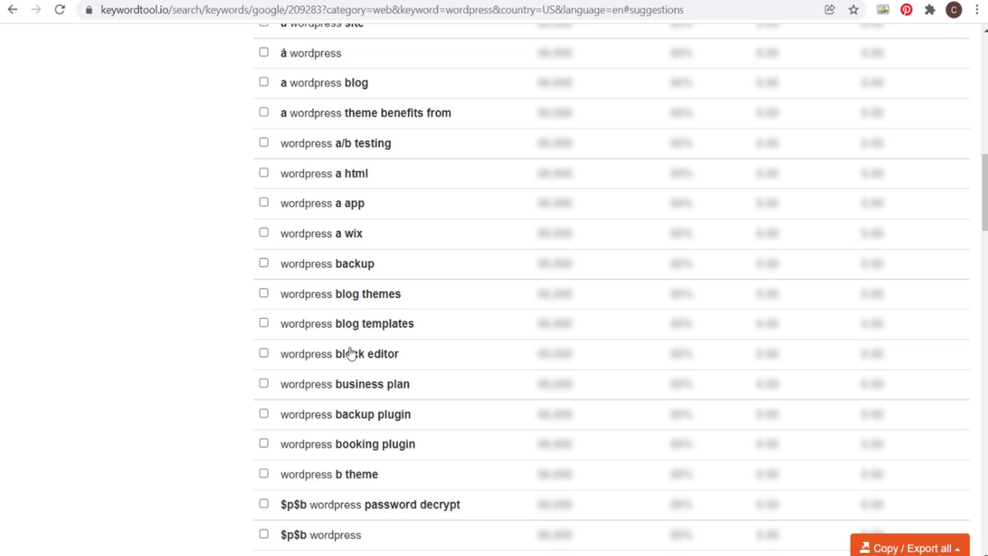
scroll(176, 243, "up", 10)
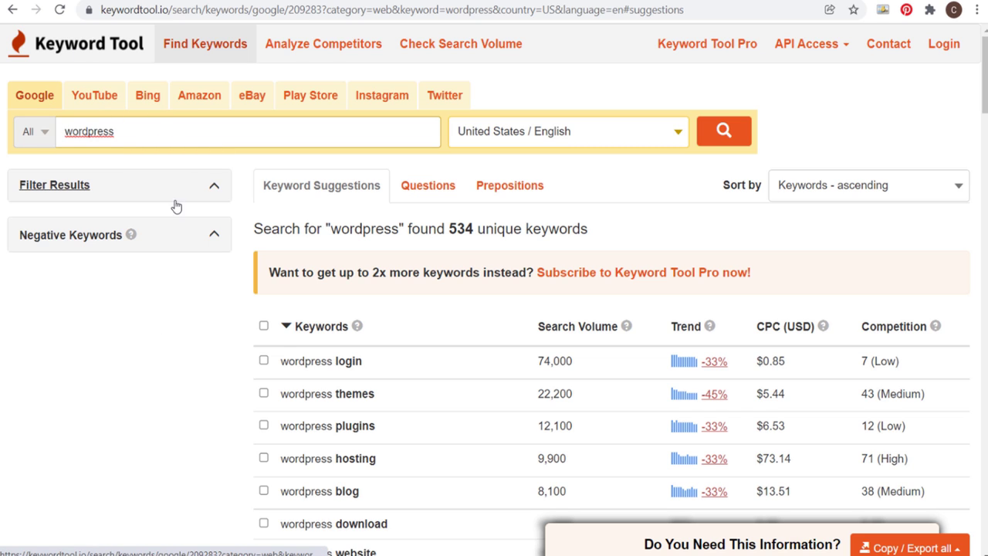
Change the keyword source to Play Store and search for suggestions for "puzzle" in the United States.
left_click(320, 100)
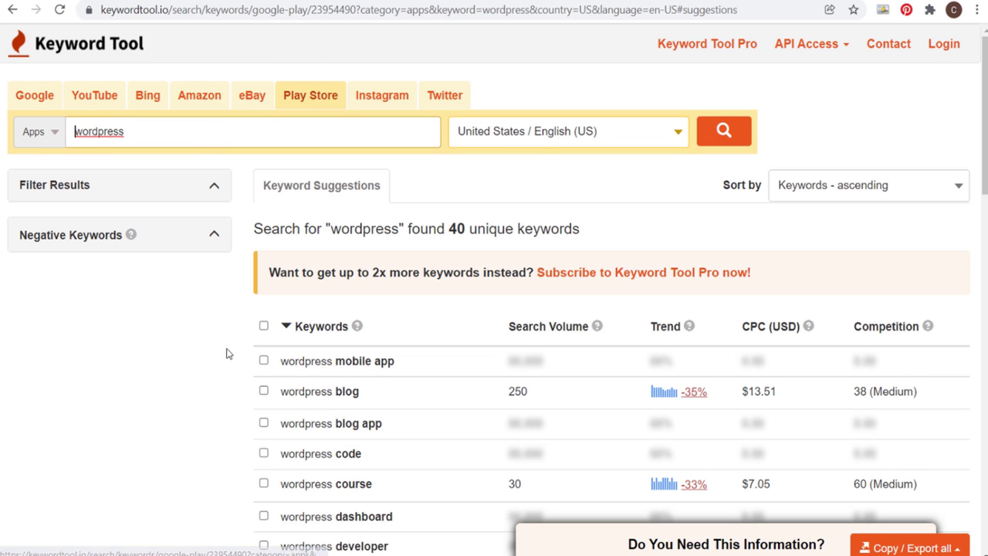
scroll(214, 346, "down", 1)
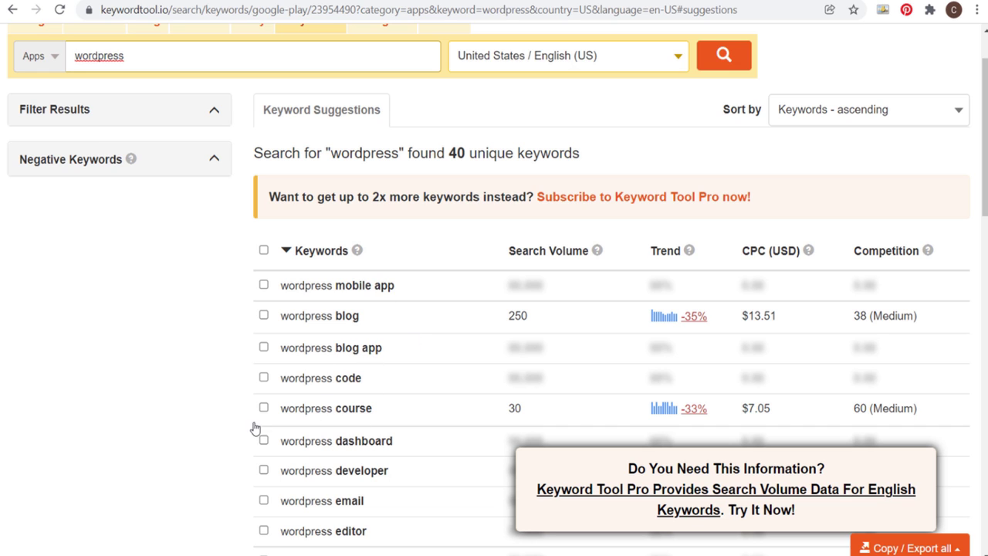
key("ctrl+a")
type("p")
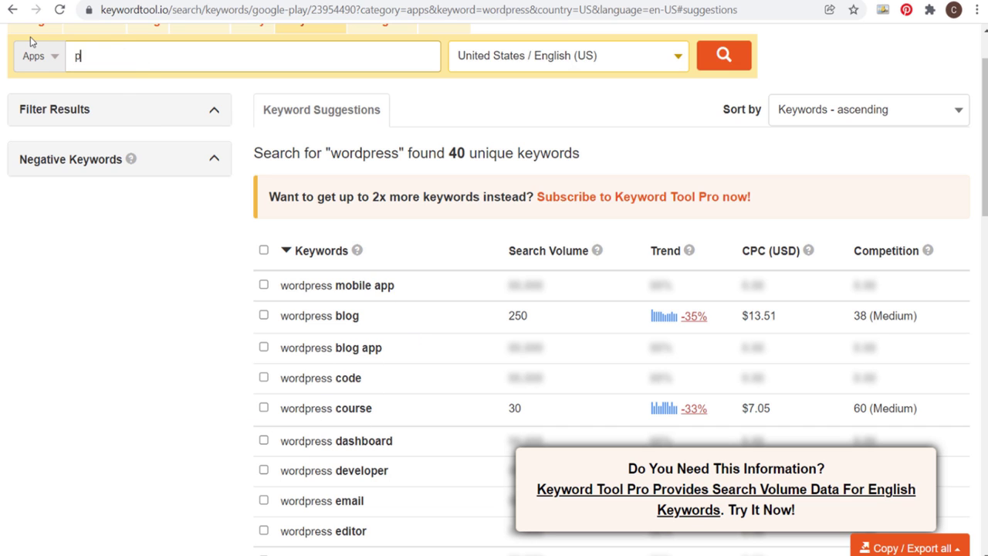
type("uzzle")
key("Return")
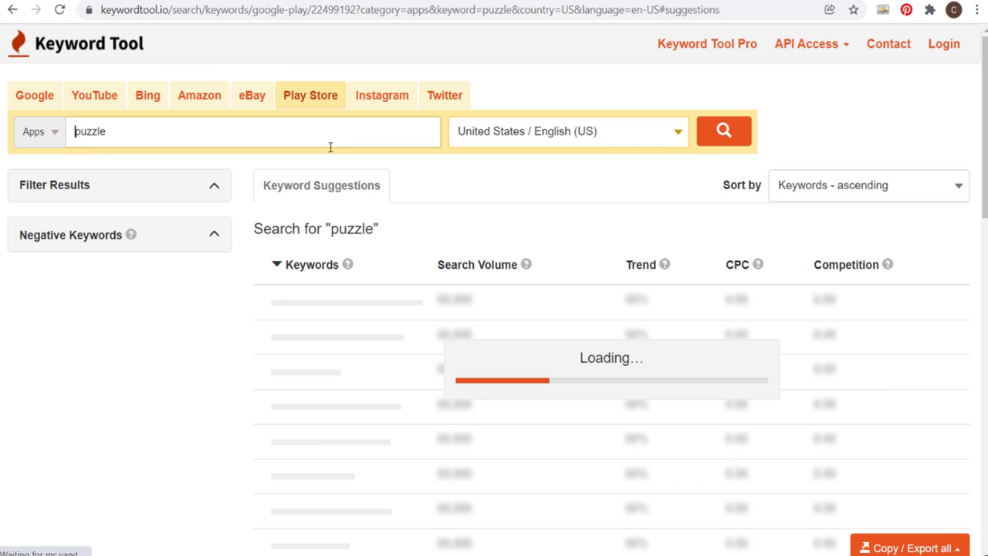
Look through the number of unique keywords and the list of Play Store suggestions for "puzzle".
left_click_drag(425, 229, 502, 228)
left_click(503, 228)
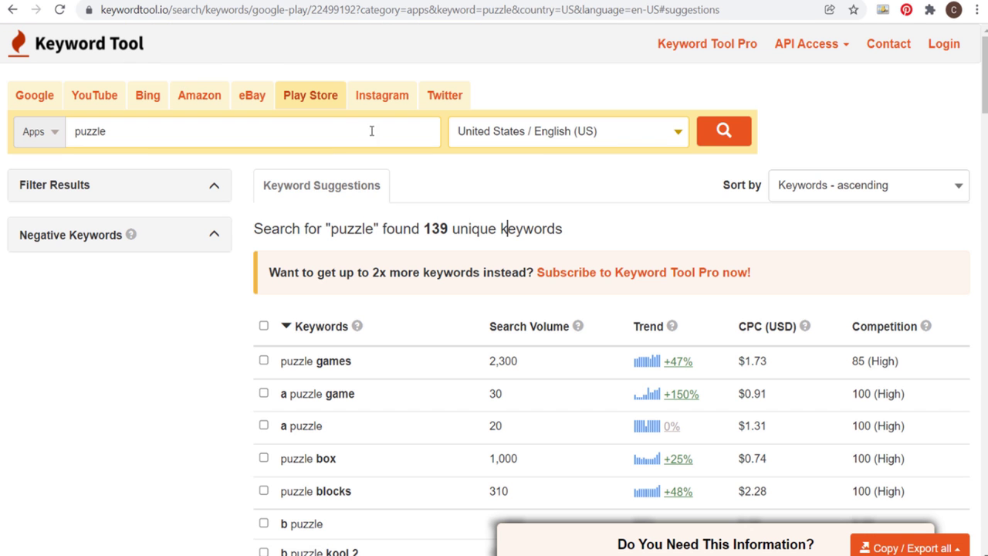
scroll(216, 331, "down", 6)
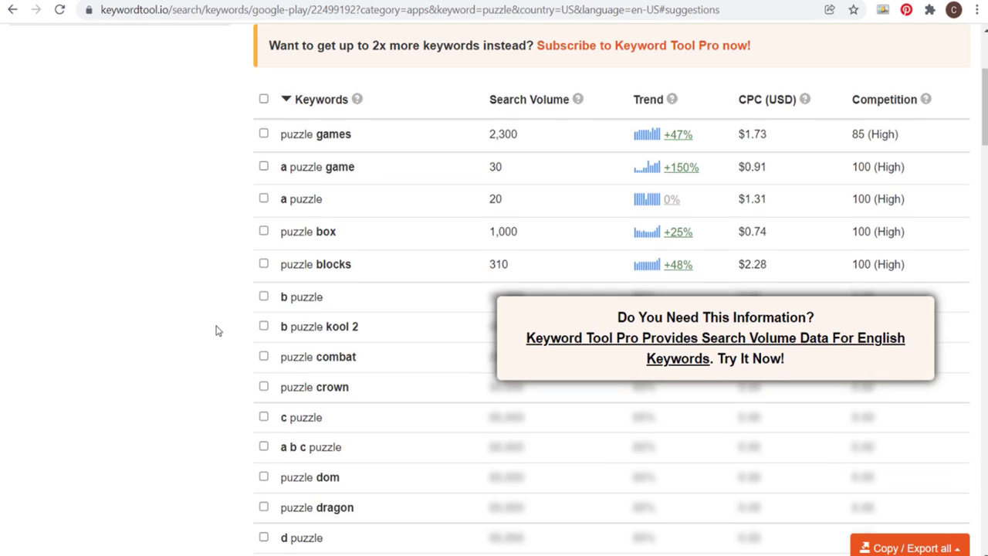
scroll(177, 203, "down", 6)
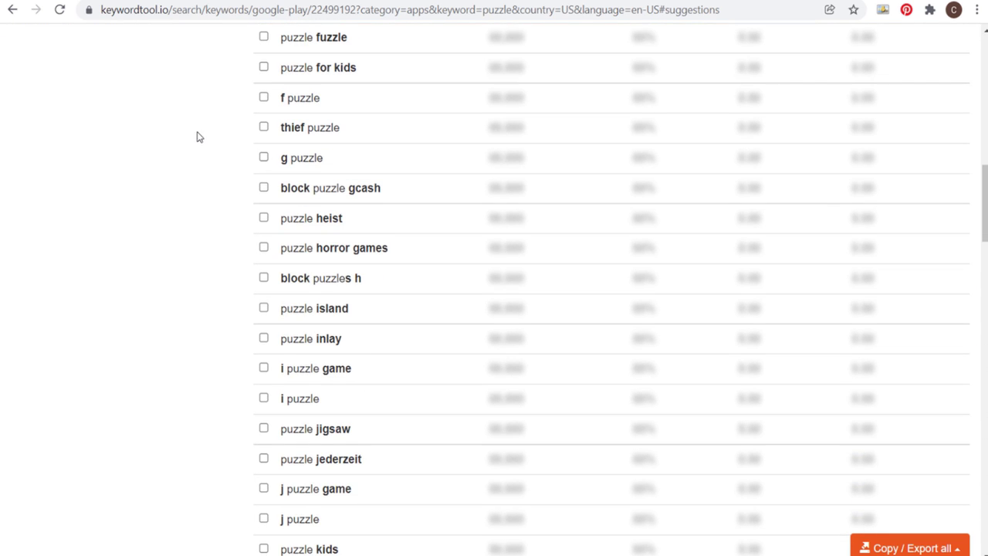
scroll(217, 177, "up", 15)
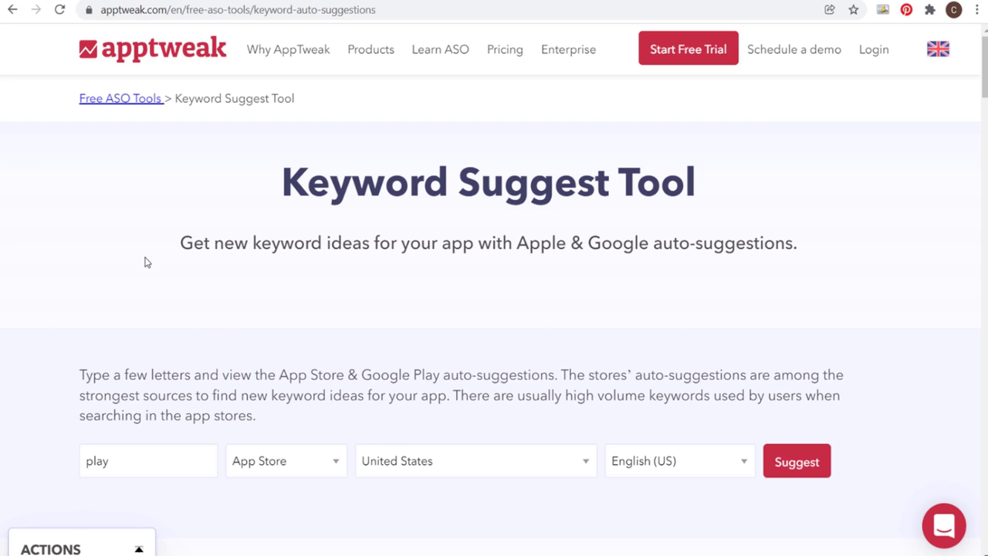
Switch to AppTweak's Keyword Suggest Tool and check its store and country options, keeping App Store and United States.
scroll(217, 191, "down", 3)
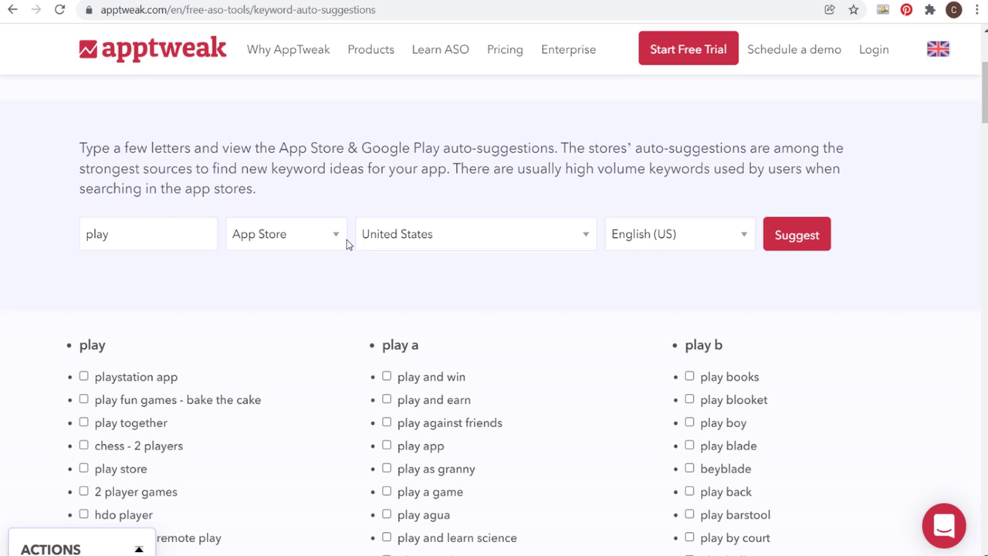
left_click(311, 246)
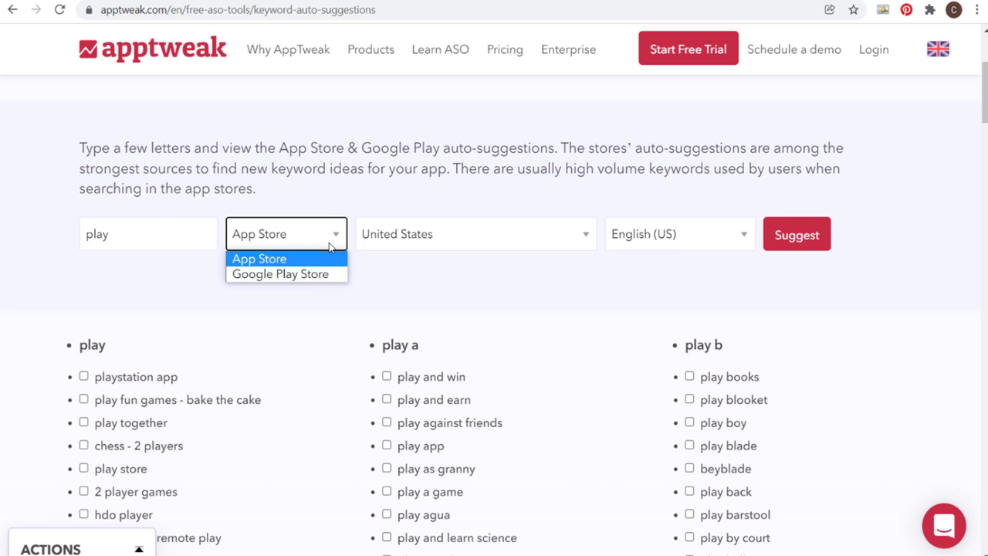
left_click(285, 261)
left_click(567, 238)
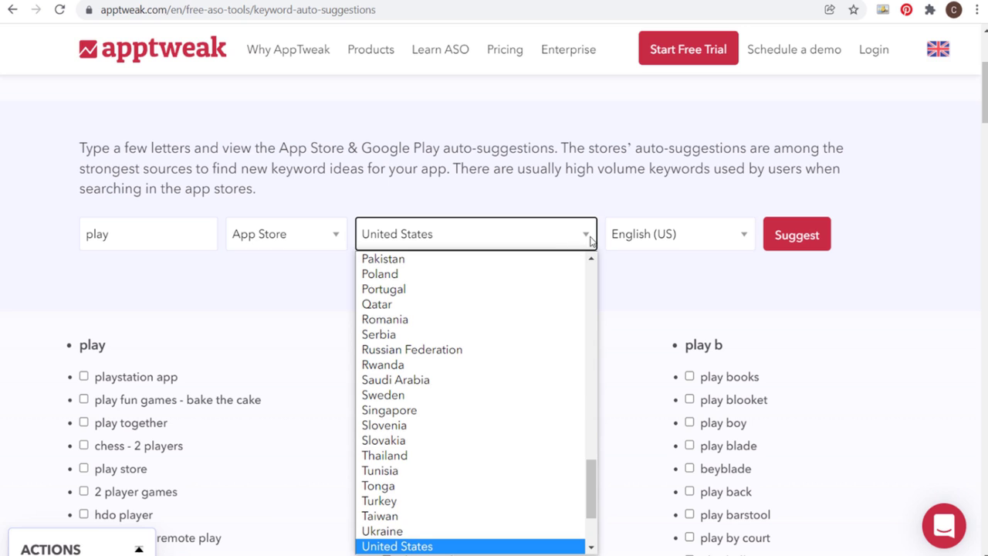
left_click(590, 240)
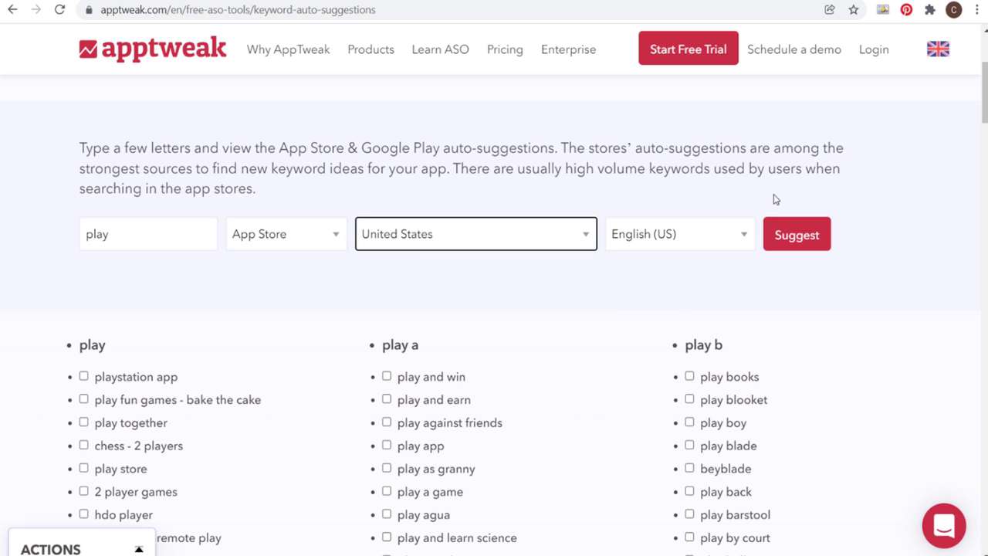
Look through the alphabetically grouped App Store auto-suggestions for "play" and return to the search form.
scroll(108, 258, "down", 3)
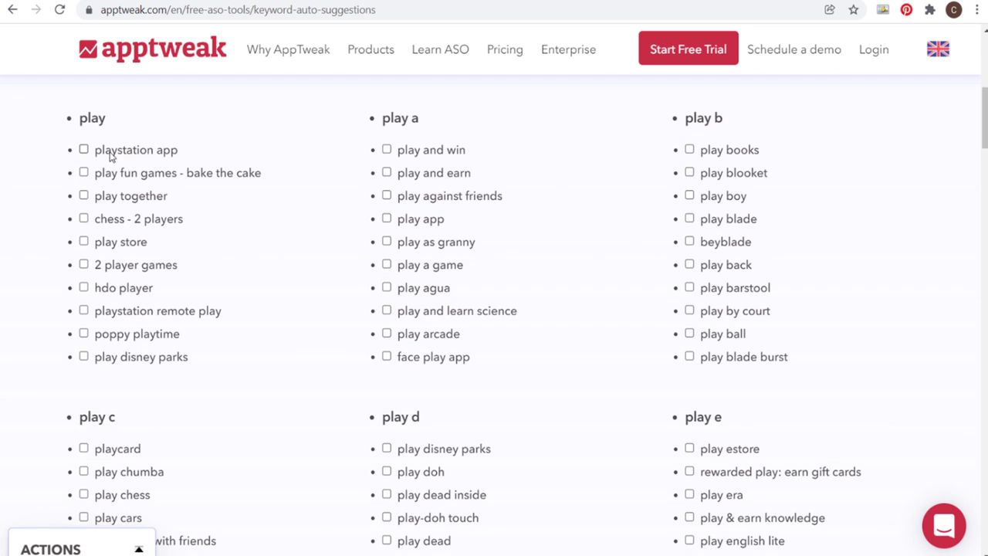
scroll(281, 353, "down", 2)
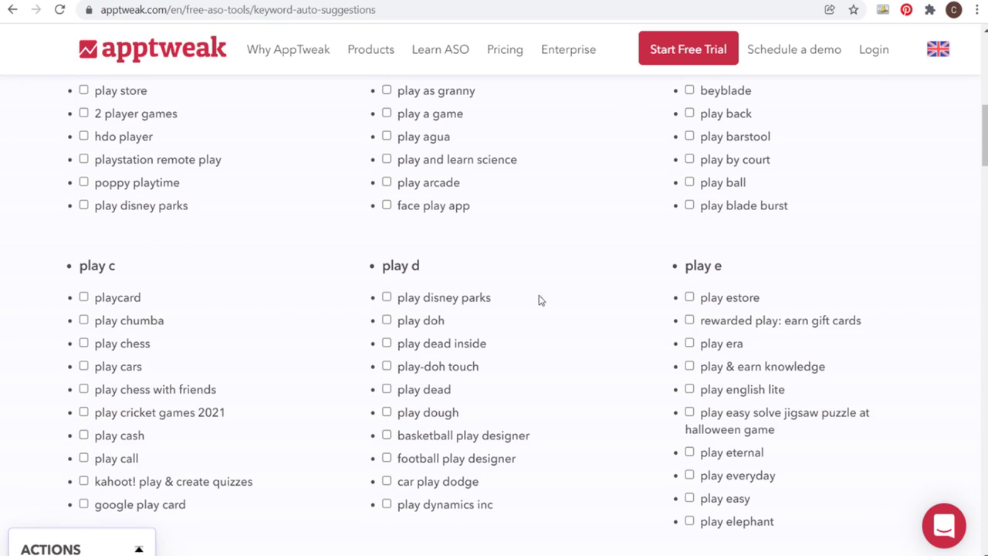
scroll(539, 300, "down", 9)
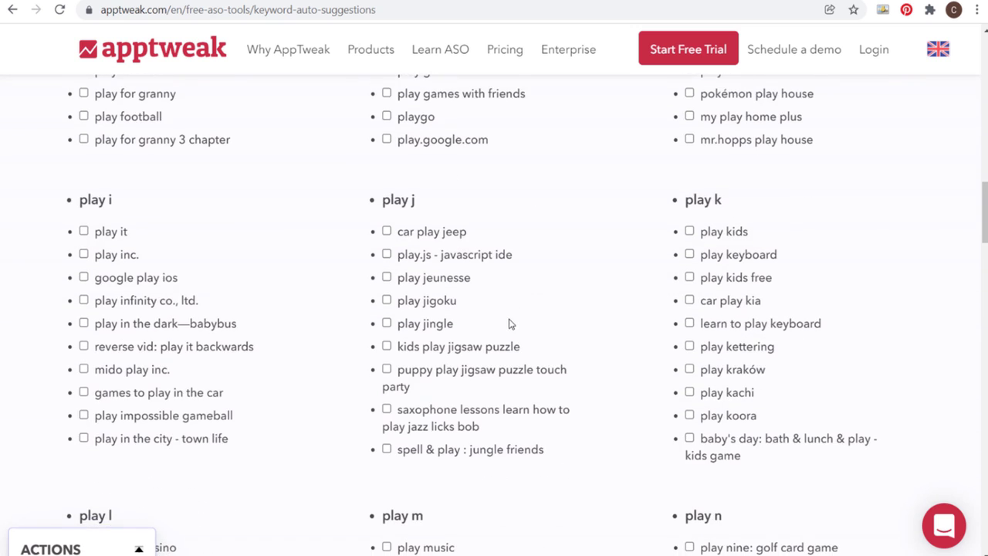
scroll(510, 324, "up", 13)
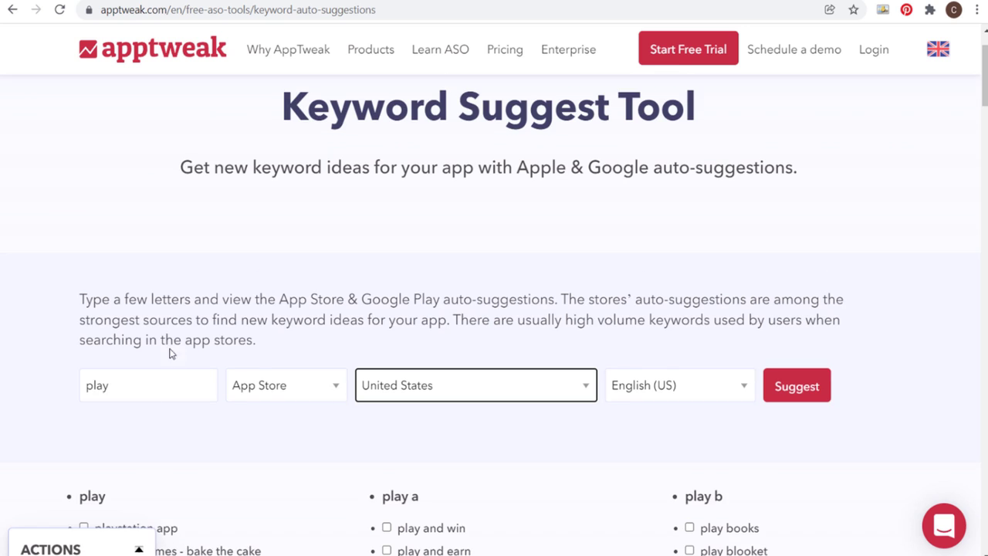
Replace the search term with "puzzle" and request App Store suggestions for the United States in English (US).
scroll(171, 352, "down", 2)
left_click(145, 234)
key("ctrl+a")
type("puzzle")
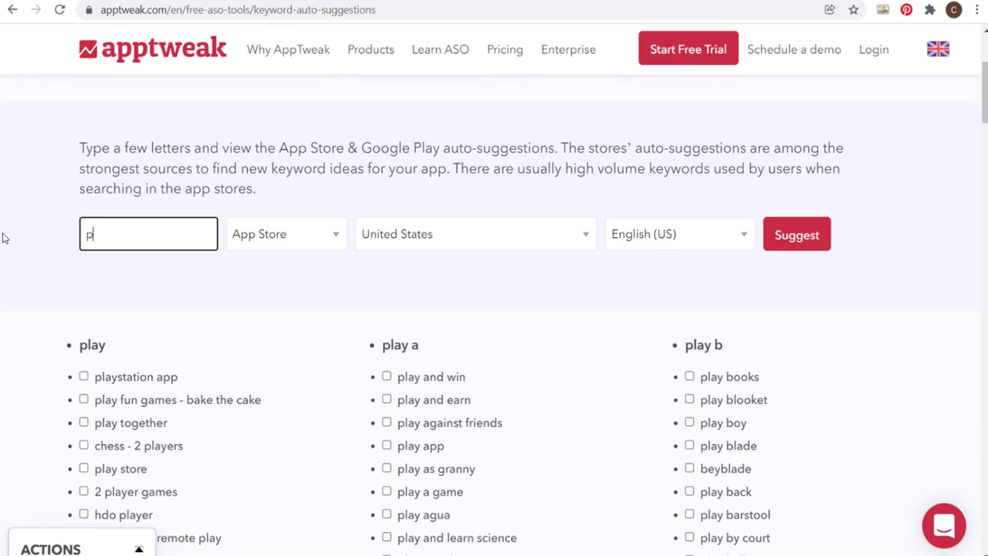
left_click(775, 240)
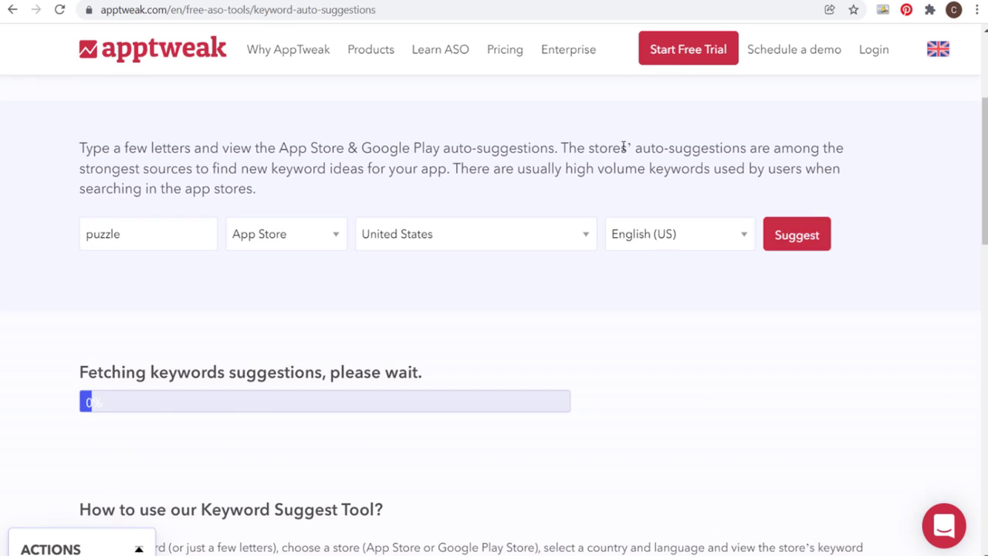
Look through the alphabetically grouped App Store suggestions for "puzzle" and return to the search form.
scroll(33, 196, "down", 3)
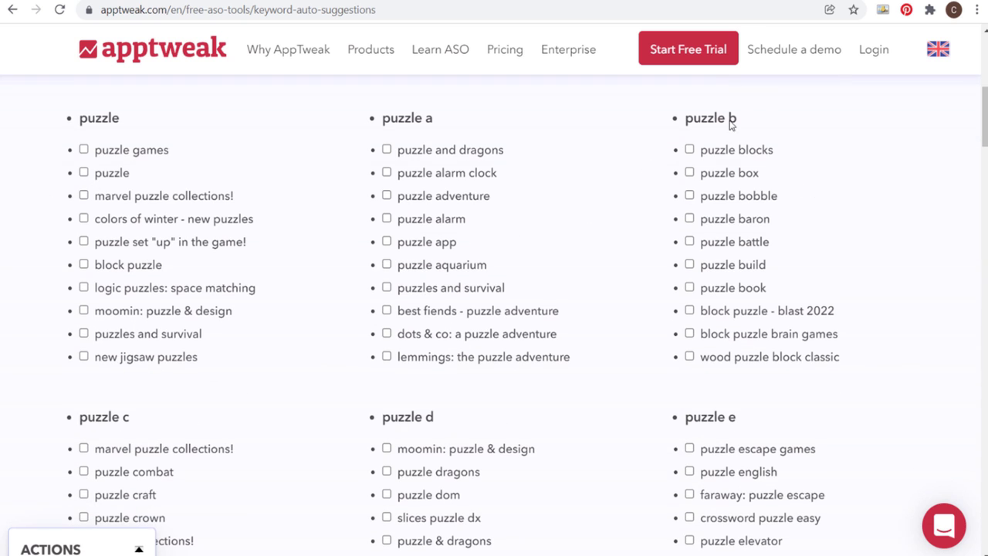
left_click_drag(95, 150, 283, 338)
scroll(293, 322, "down", 5)
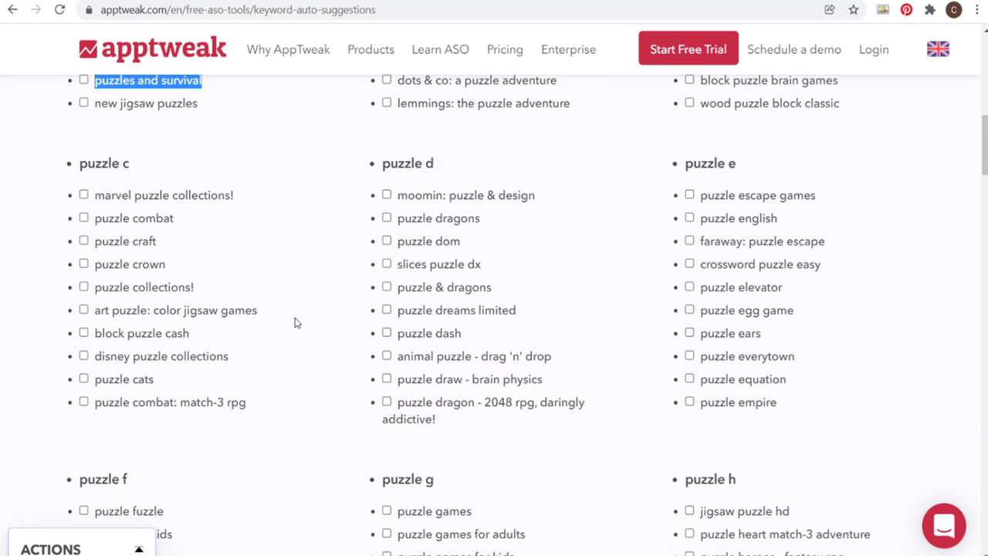
left_click(301, 305)
scroll(527, 347, "down", 3)
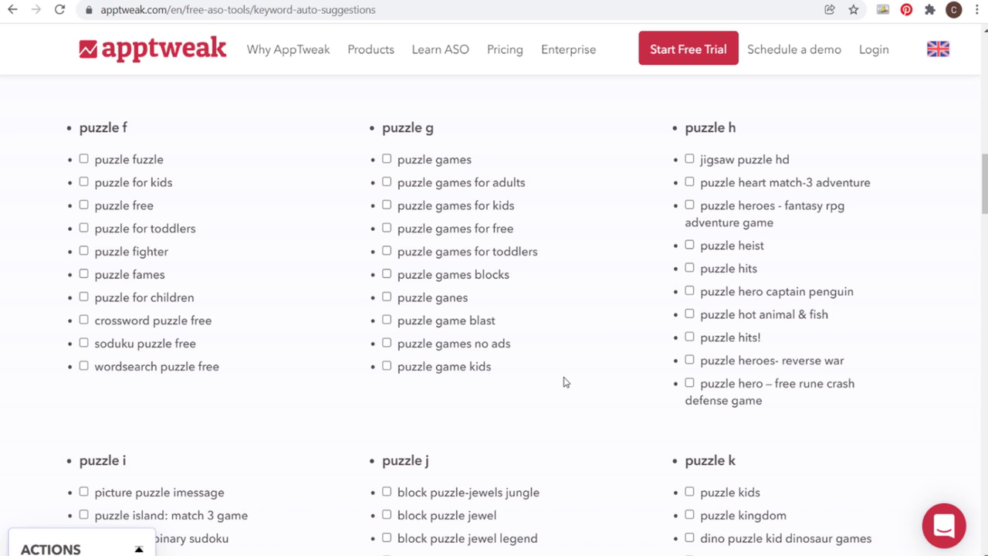
scroll(575, 348, "up", 3)
scroll(285, 147, "up", 5)
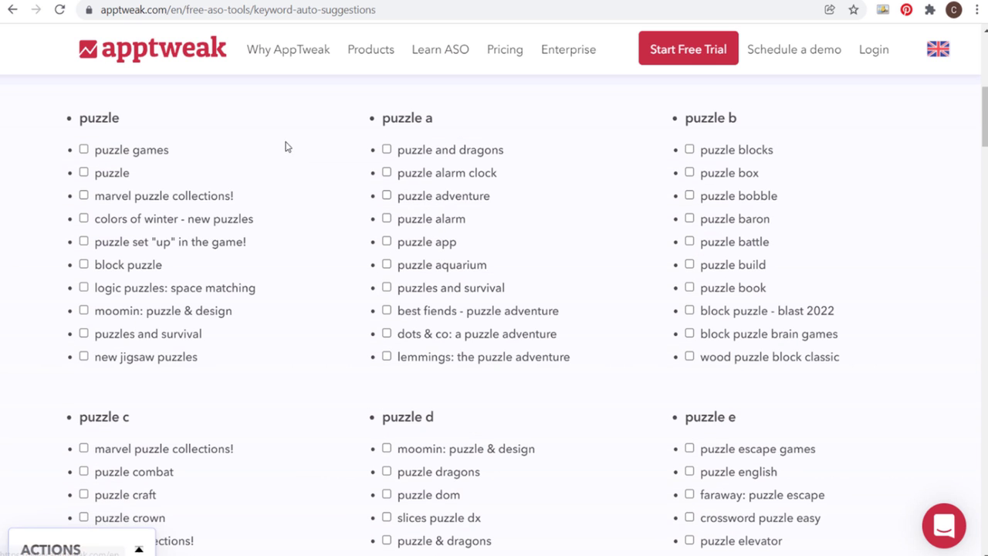
scroll(285, 147, "up", 6)
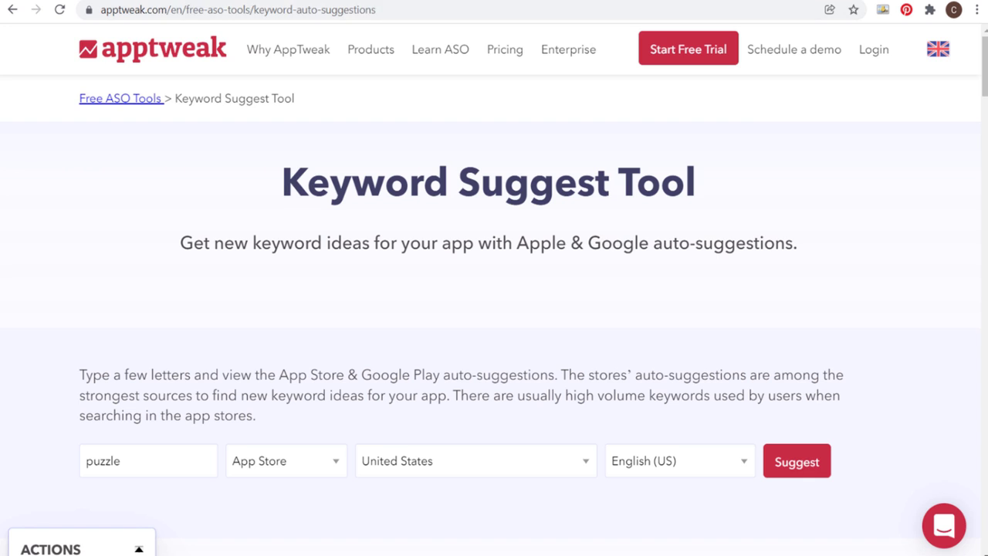
Switch to AnswerThePublic and search for "wordpress" with United Kingdom and English as the region and language.
left_click(637, 1)
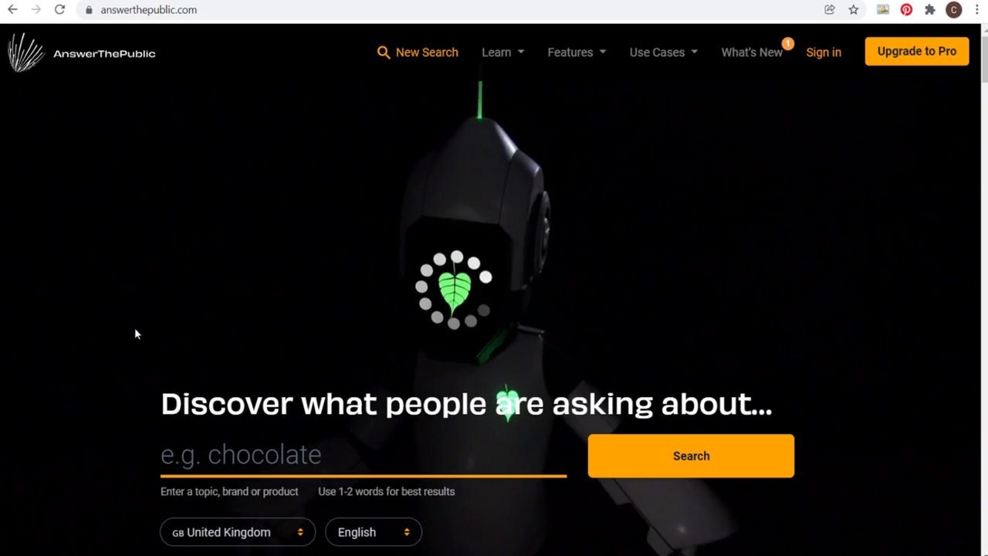
scroll(135, 333, "down", 2)
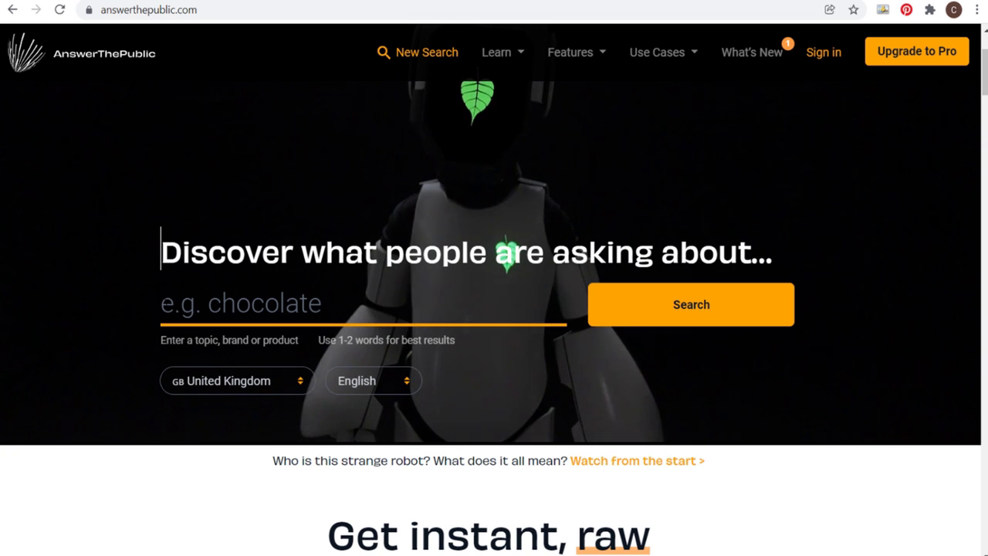
left_click(164, 303)
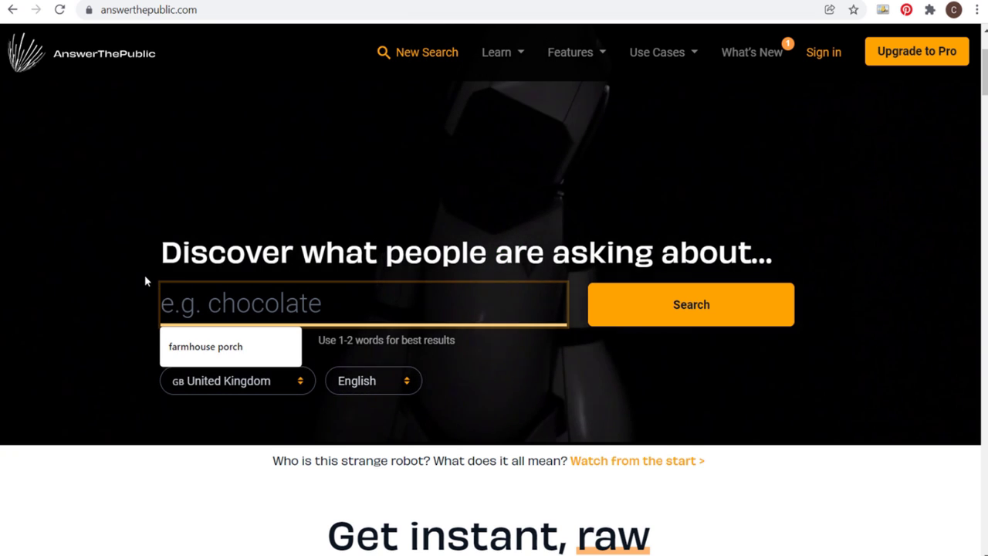
type("wordpress")
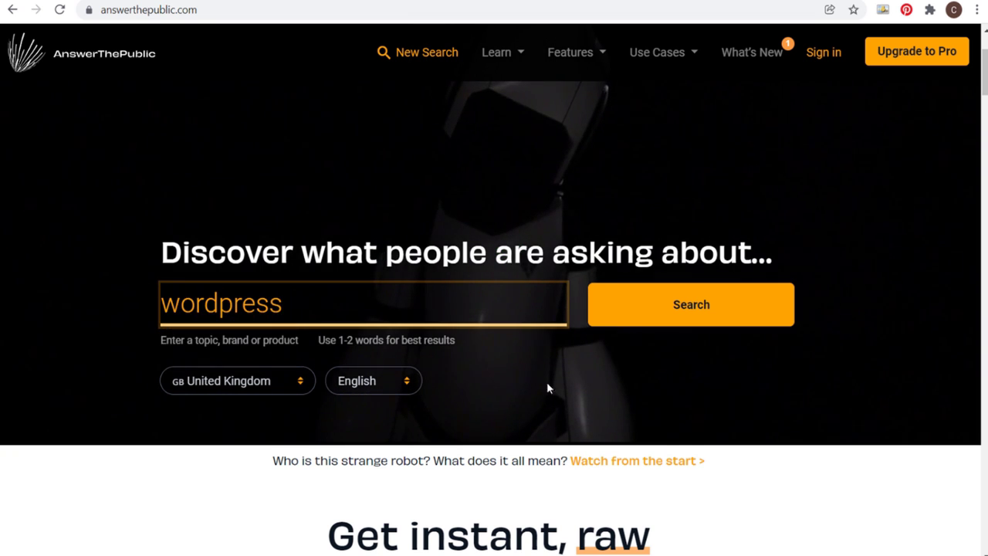
left_click(676, 306)
Examine the result categories and the question wheel for "wordpress".
scroll(247, 220, "down", 4)
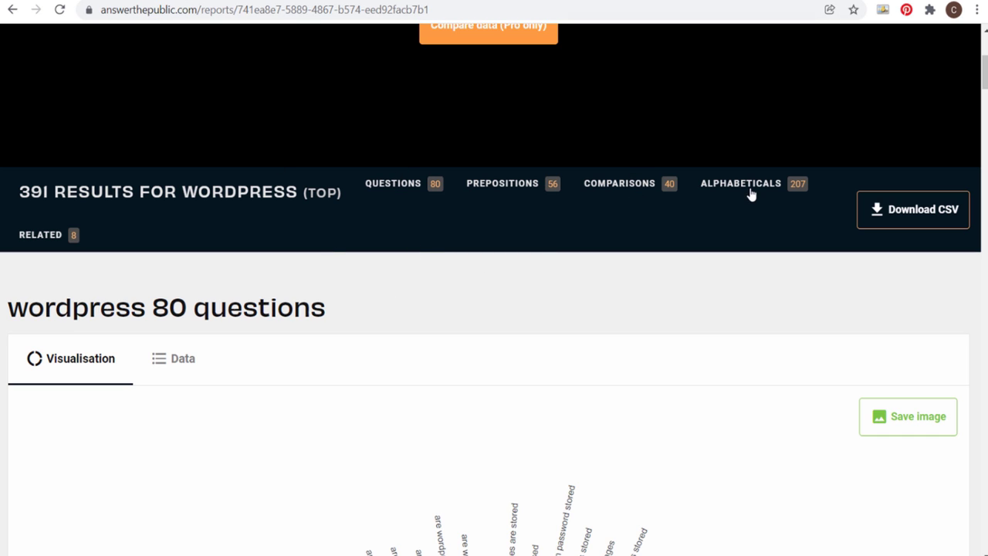
scroll(317, 339, "down", 5)
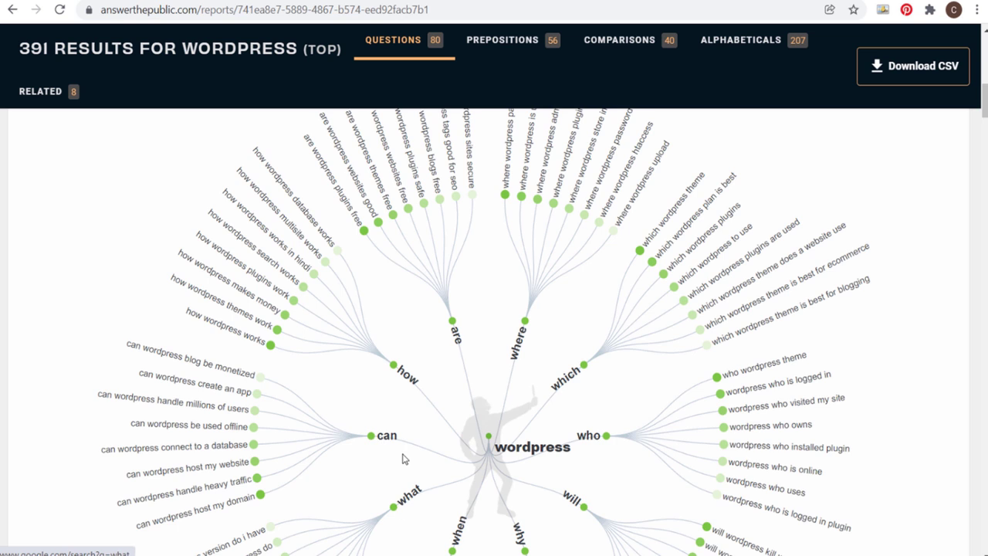
scroll(402, 459, "down", 3)
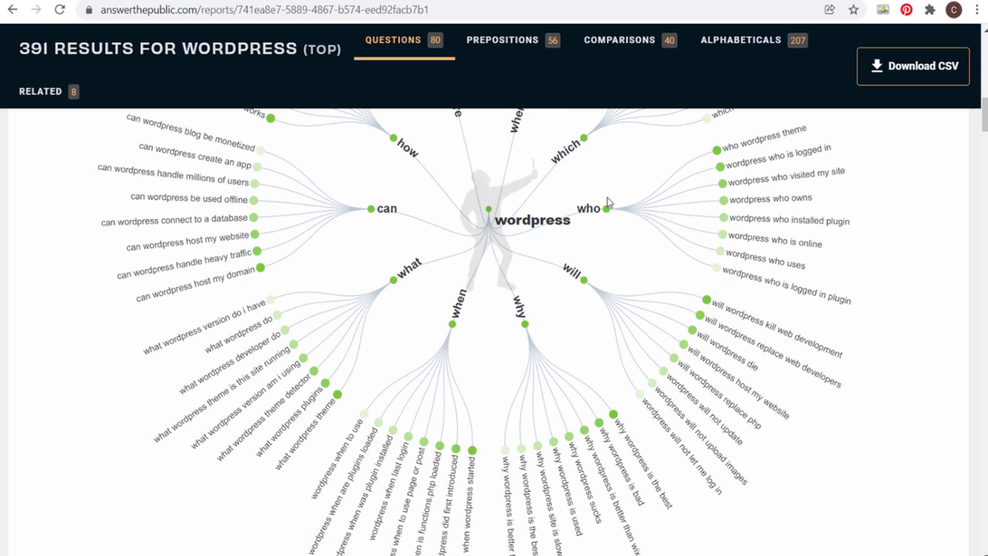
scroll(607, 203, "up", 7)
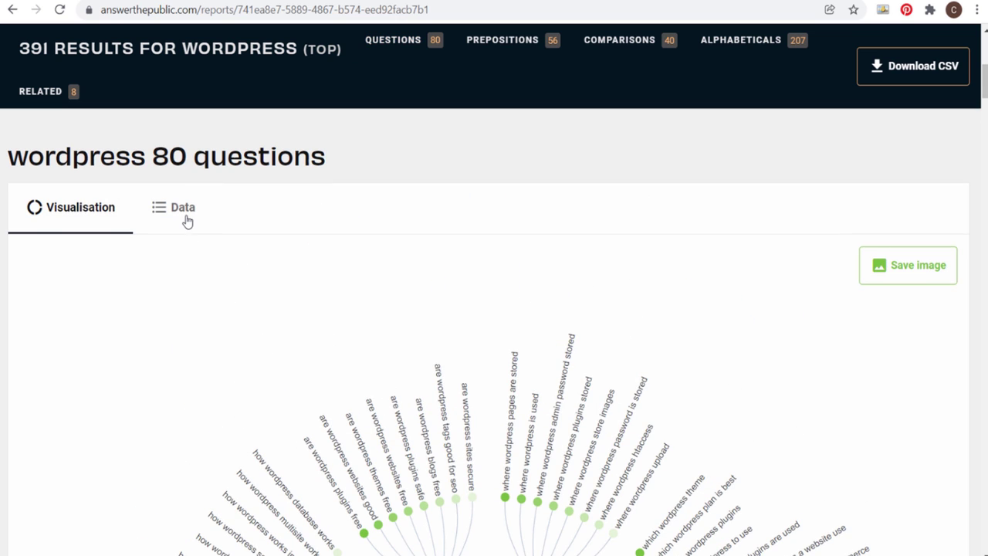
Show the "wordpress" questions as data lists and read through them by question word.
left_click(185, 217)
scroll(369, 286, "down", 1)
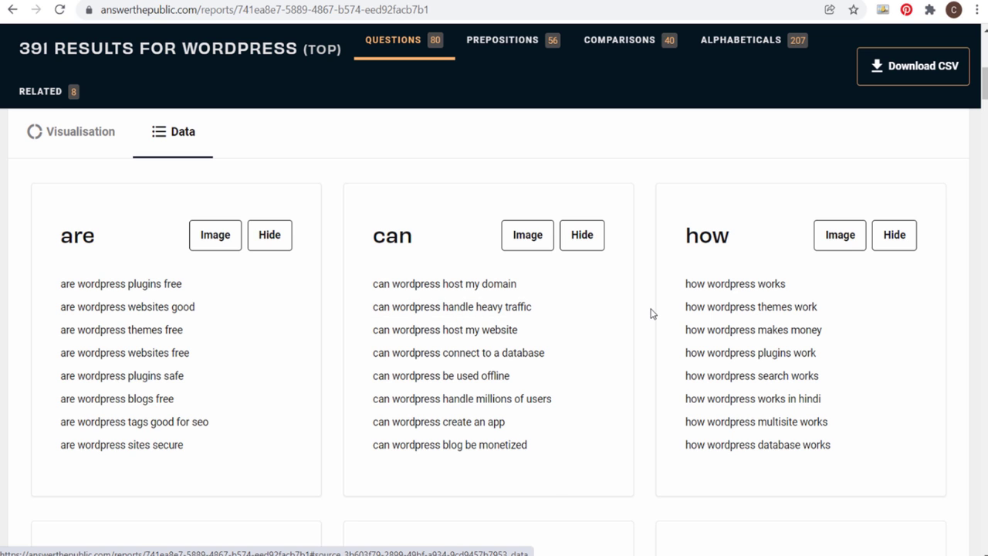
scroll(650, 312, "down", 15)
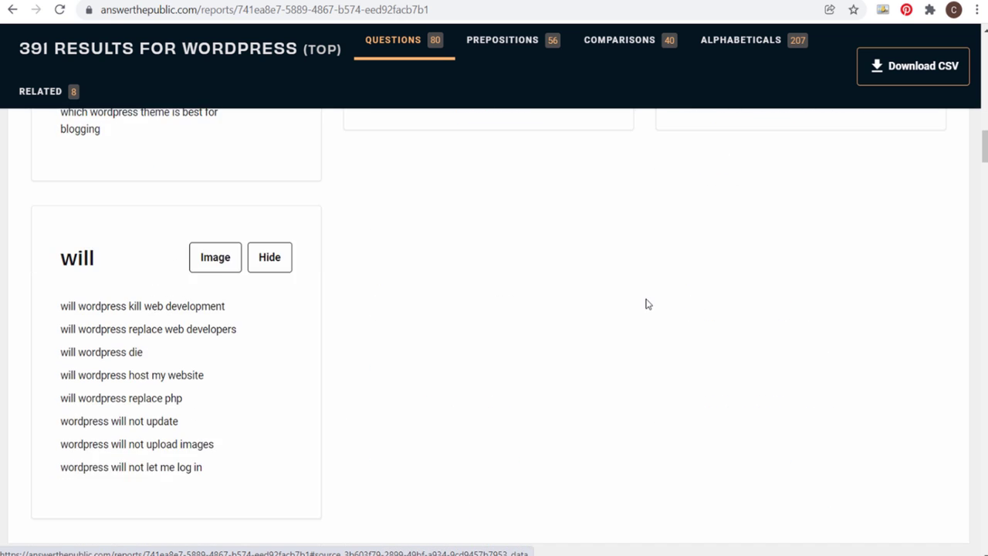
Show the "wordpress" prepositions as data lists and read the phrases grouped under each preposition.
scroll(645, 291, "down", 3)
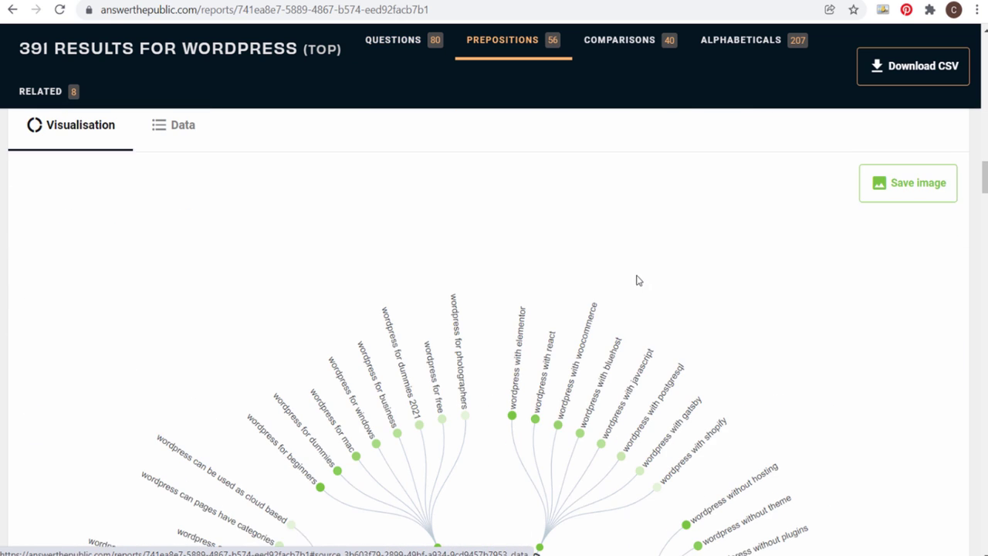
left_click(157, 126)
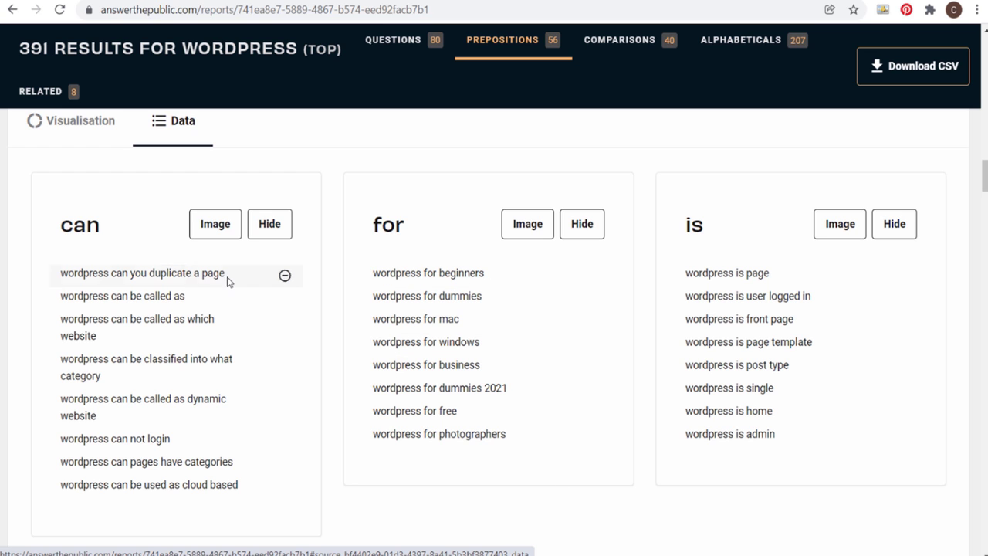
scroll(96, 314, "down", 4)
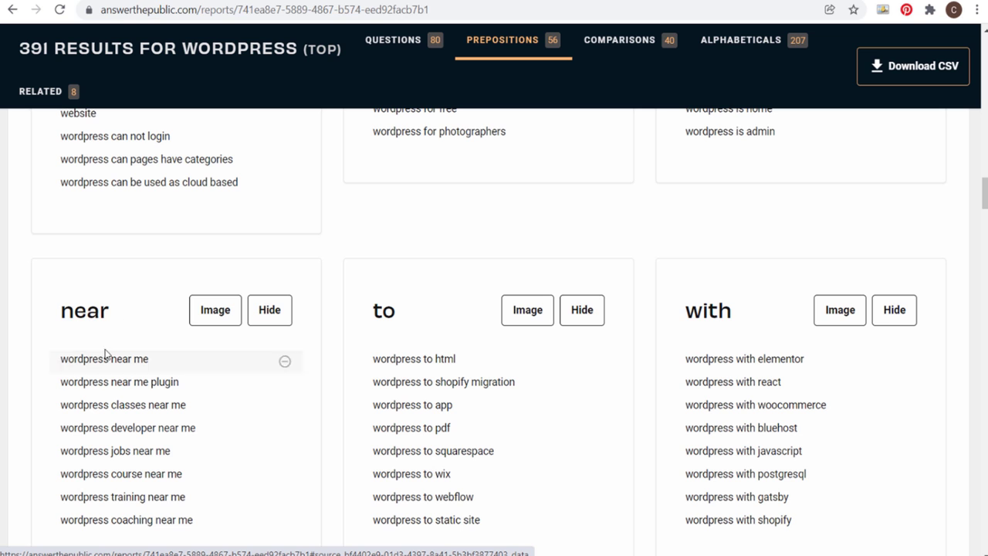
Show the "wordpress" comparisons as data lists and review the phrases under each comparison word.
scroll(108, 356, "down", 11)
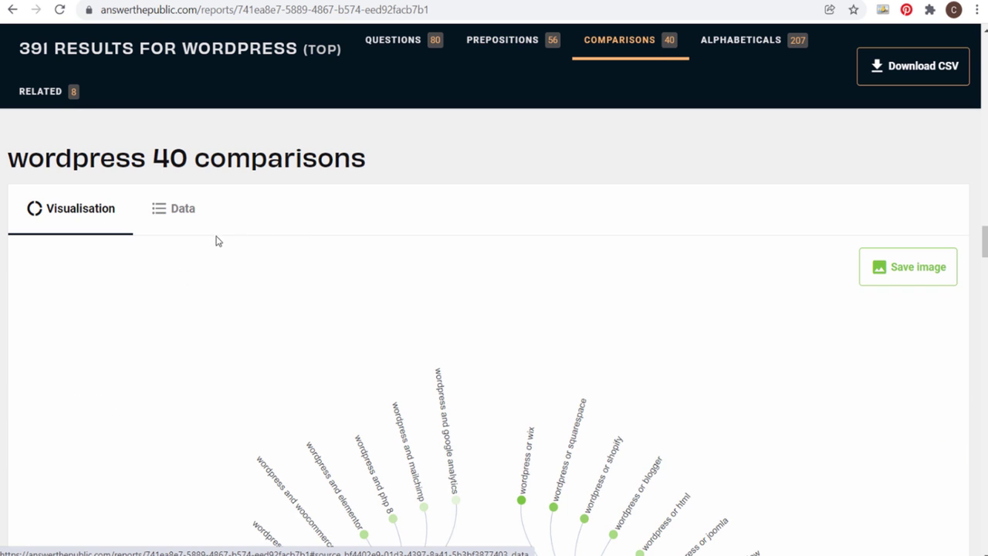
left_click(172, 215)
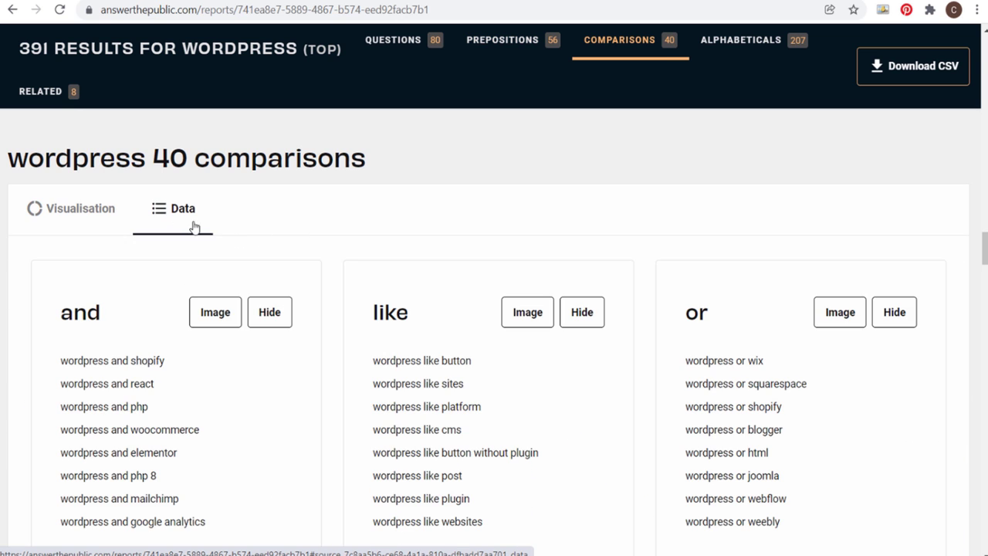
scroll(112, 267, "down", 1)
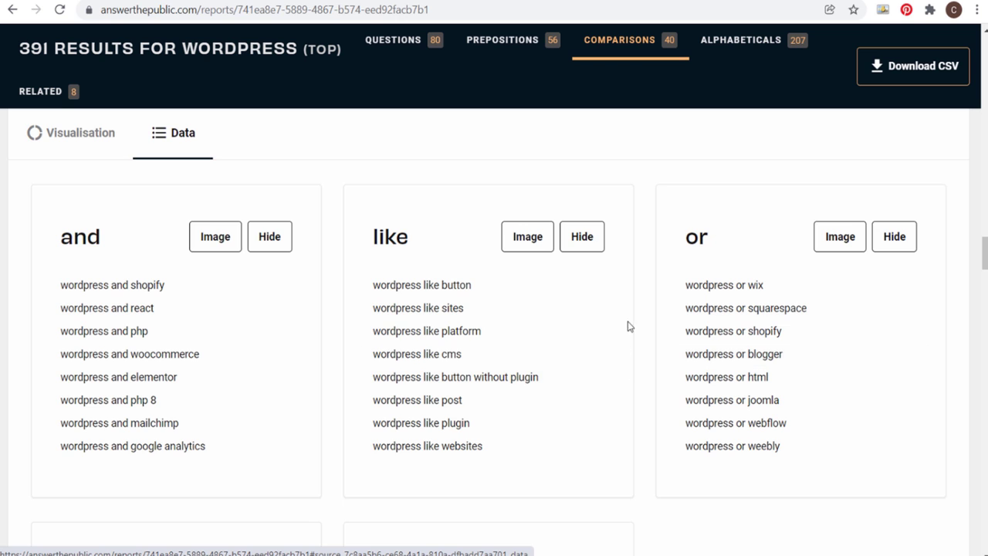
scroll(630, 322, "down", 2)
Look through the alphabetical "wordpress" keyword groups.
scroll(631, 318, "down", 9)
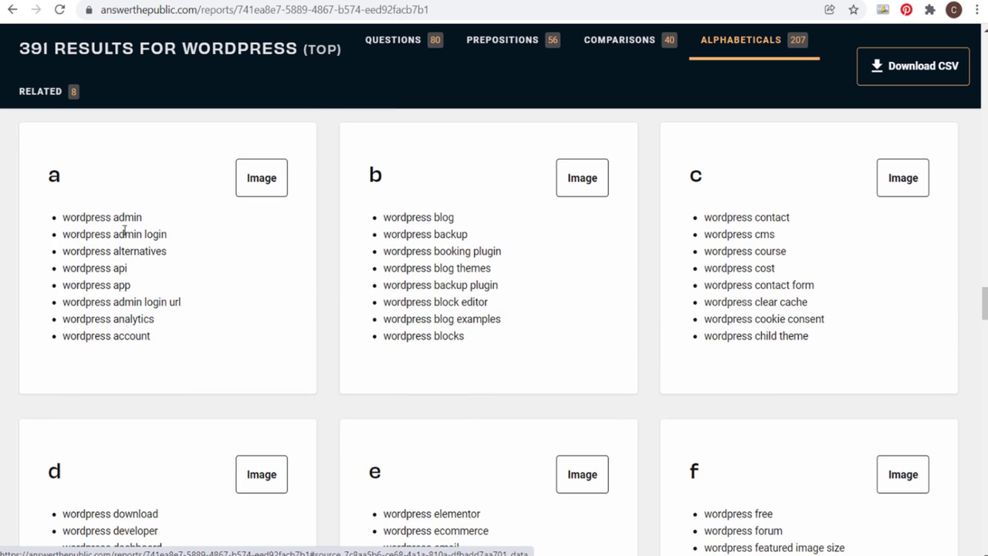
scroll(148, 281, "down", 4)
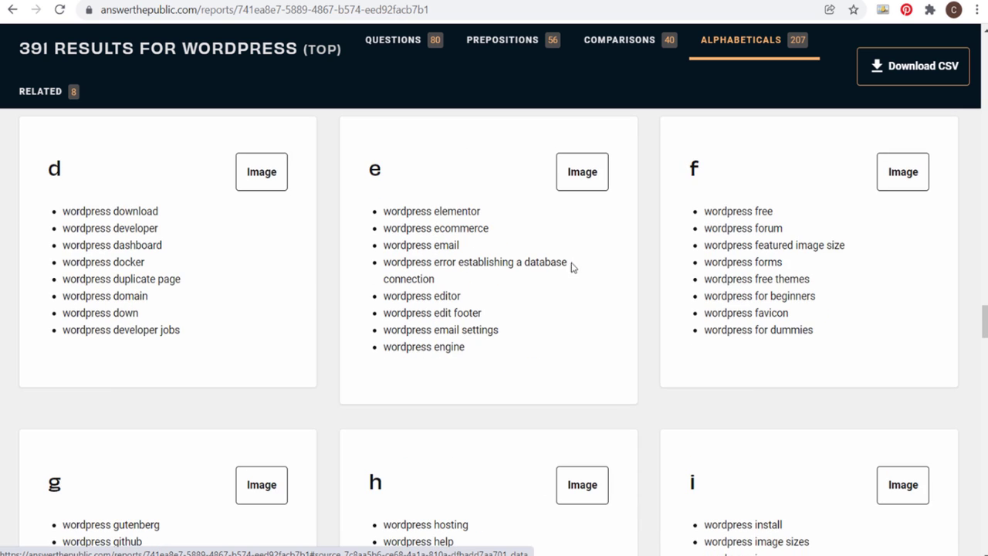
scroll(573, 266, "down", 3)
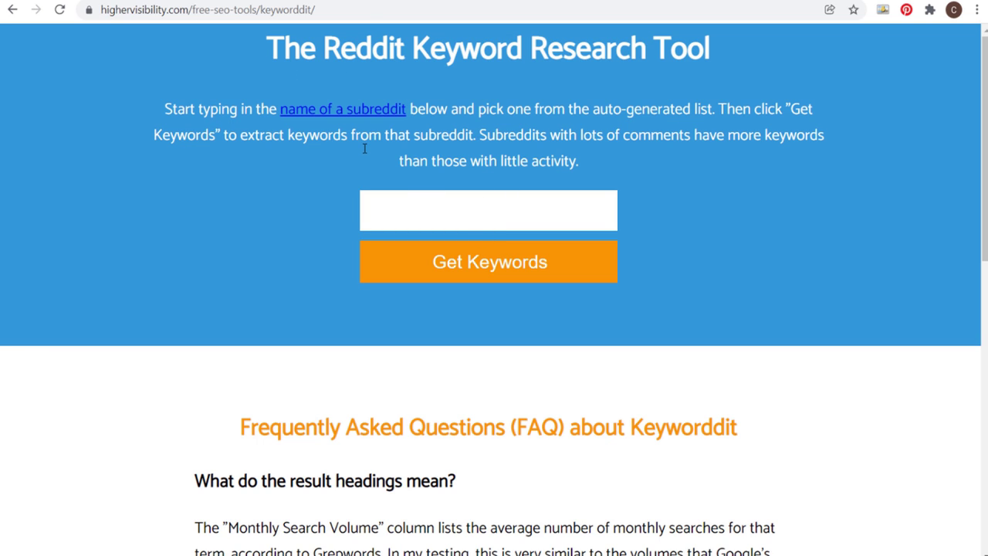
In Keyworddit, the Reddit keyword research tool, get keywords from the "wordpress" subreddit.
left_click(468, 208)
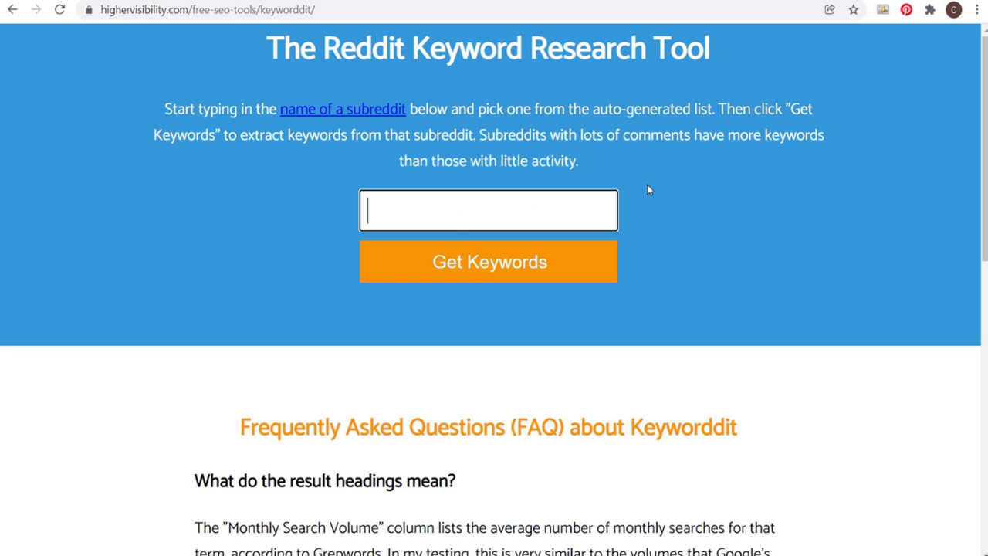
type("wordpress")
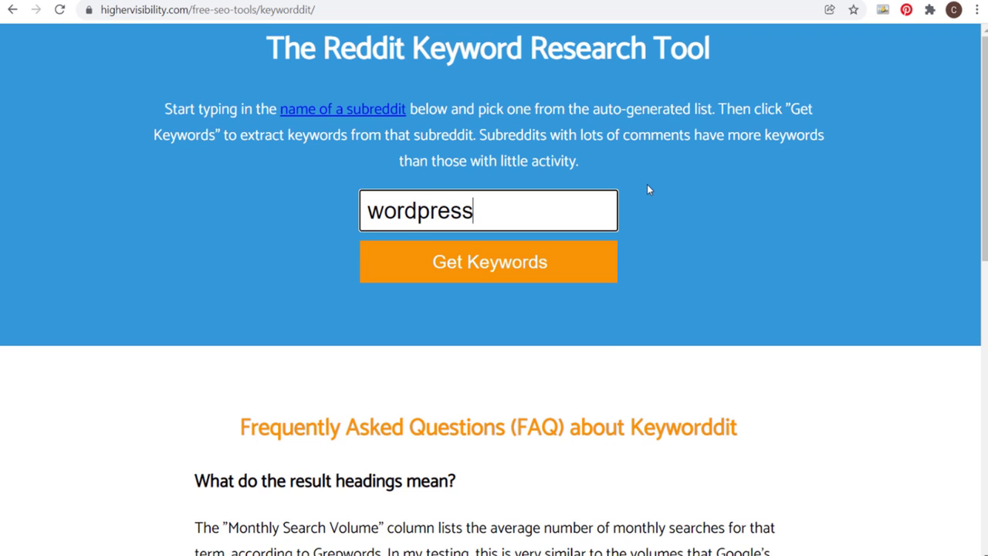
left_click(456, 266)
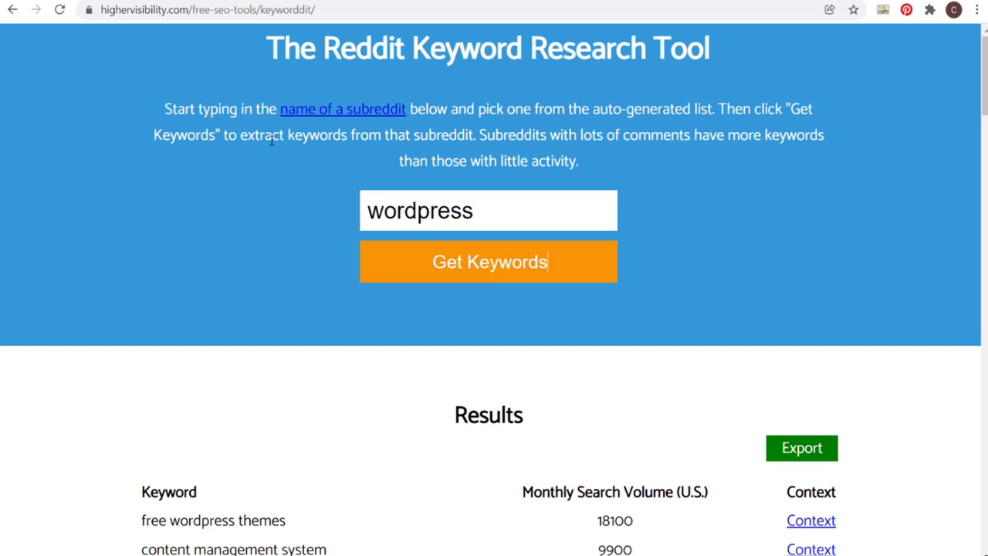
Look through the Reddit keywords for "wordpress" and their monthly search volumes, and return to the search form.
scroll(29, 275, "down", 5)
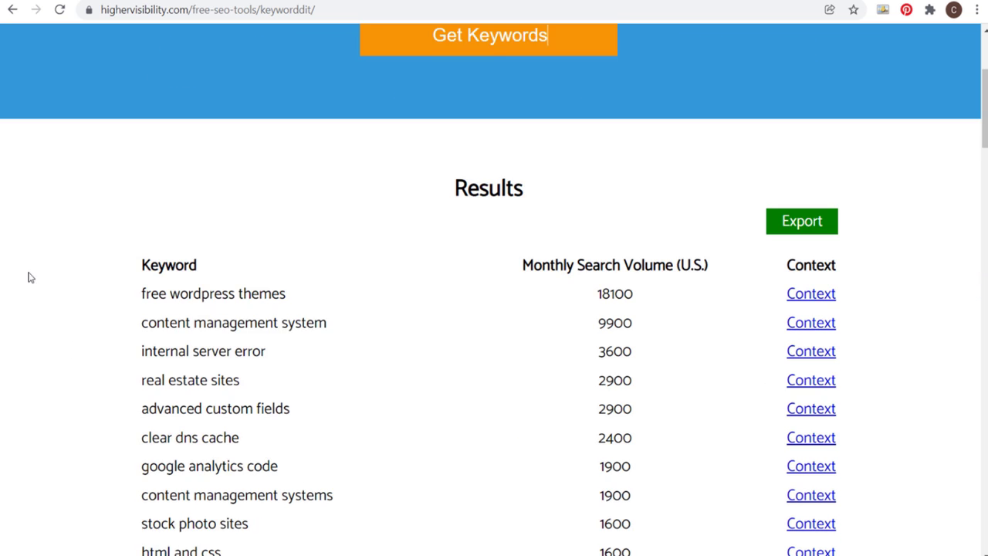
left_click_drag(141, 139, 498, 390)
left_click(497, 388)
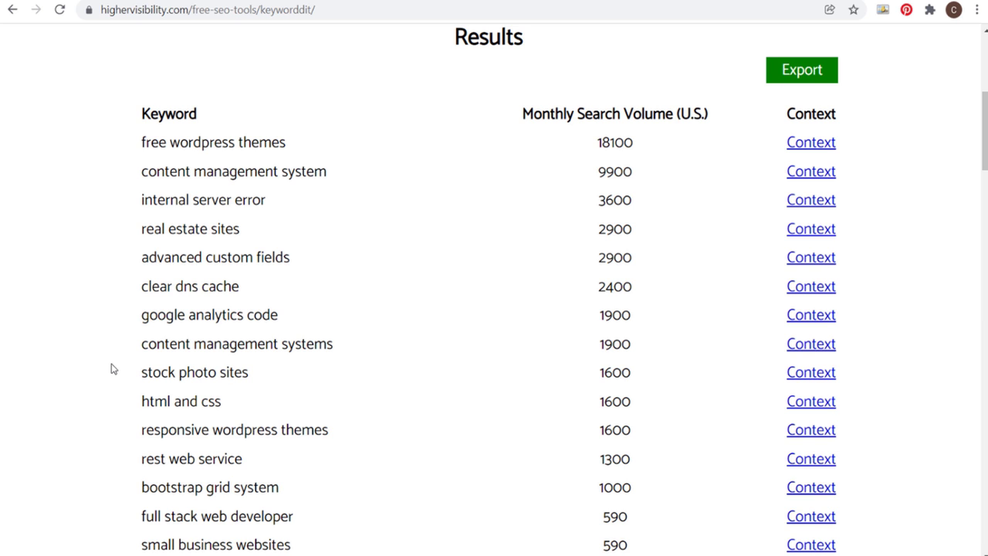
scroll(77, 343, "down", 2)
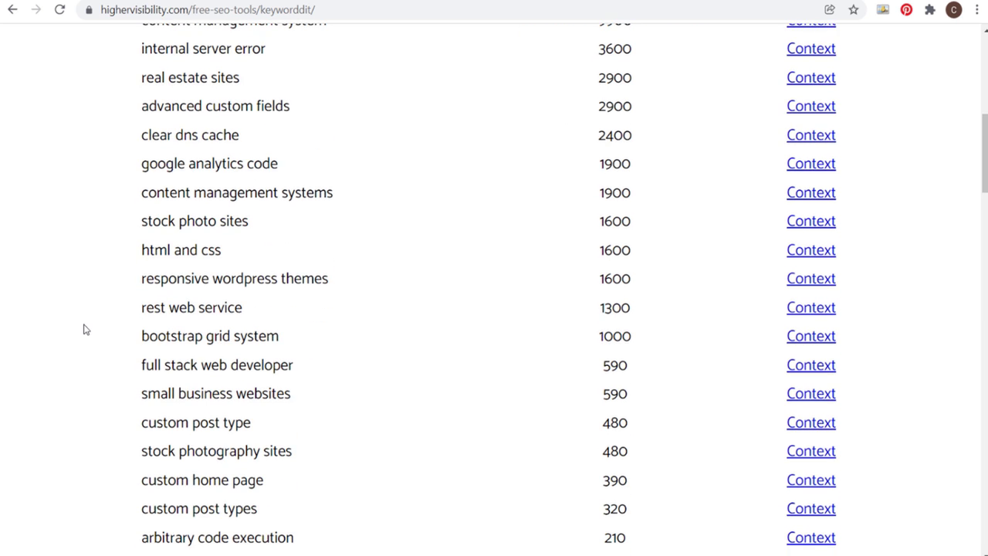
scroll(93, 336, "down", 3)
scroll(57, 314, "down", 1)
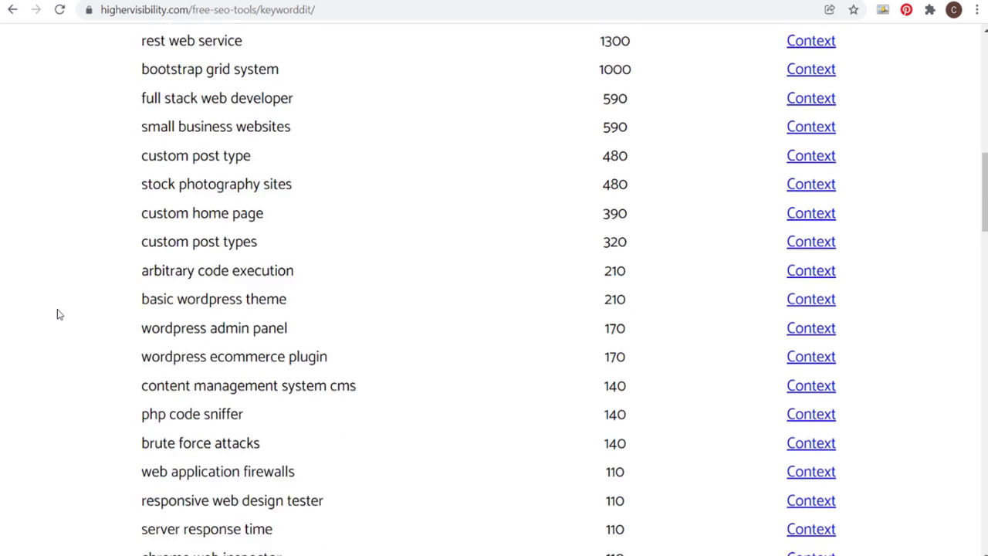
scroll(57, 315, "down", 2)
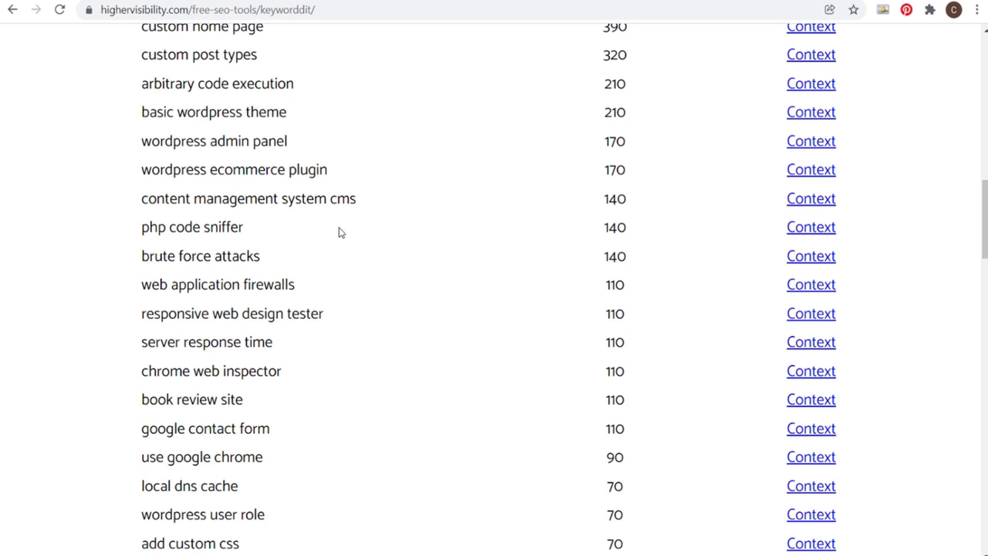
scroll(421, 301, "up", 10)
scroll(488, 351, "up", 1)
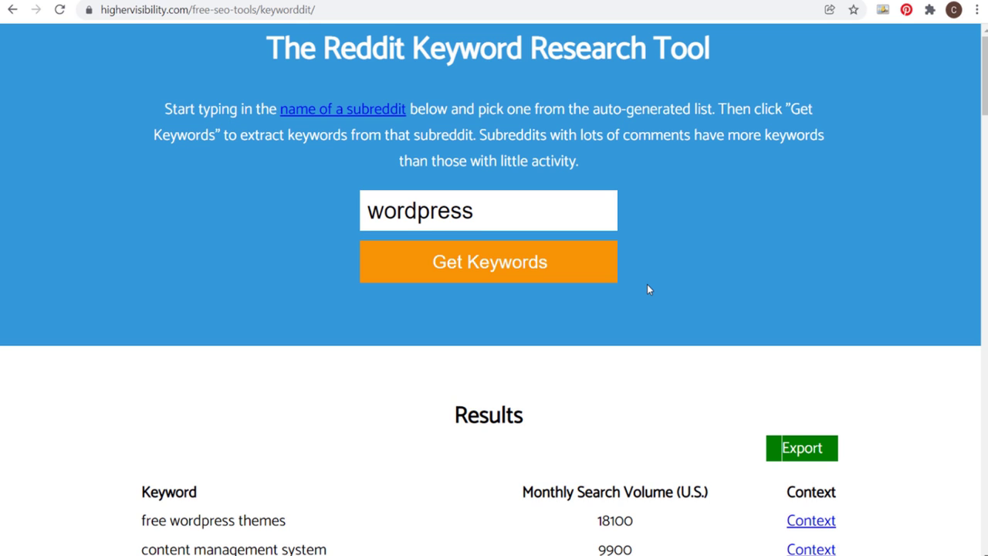
Open the Reddit context results for the keyword "free wordpress themes", and return to the Keyworddit search form.
scroll(646, 289, "down", 2)
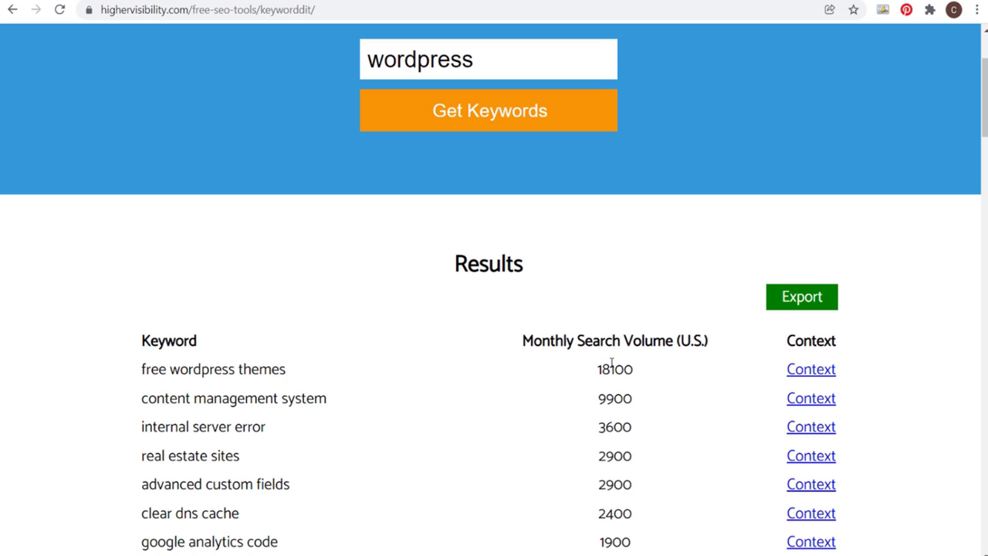
left_click(822, 372)
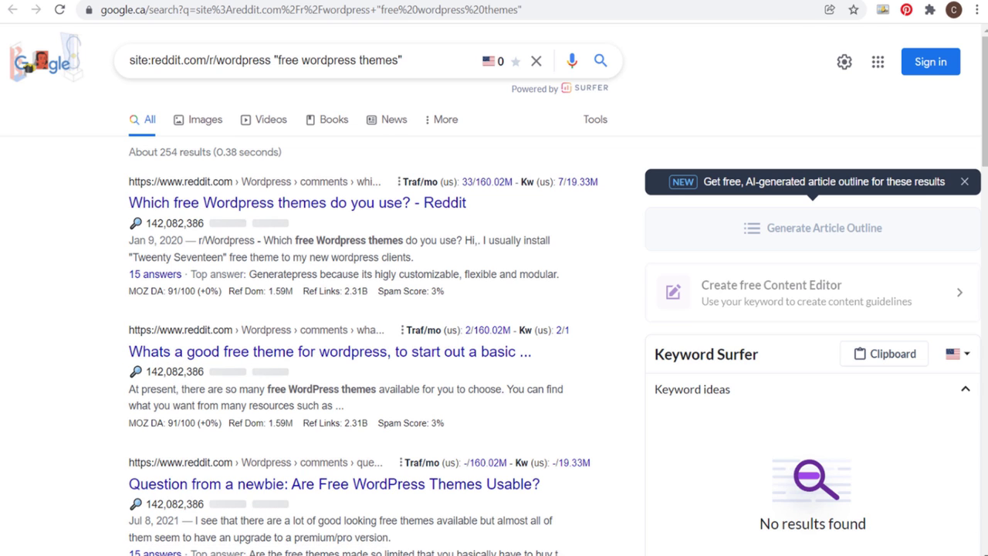
left_click(733, 0)
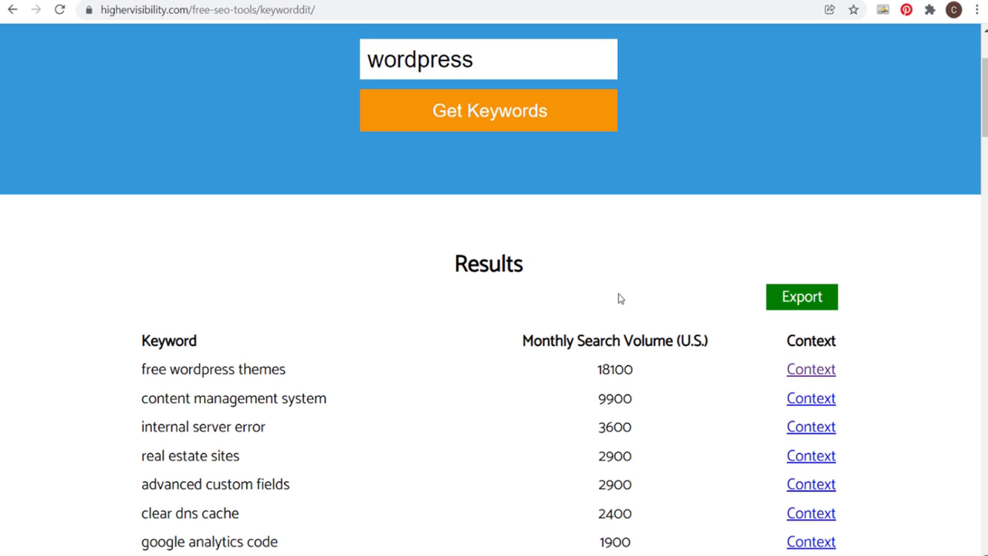
scroll(633, 292, "up", 2)
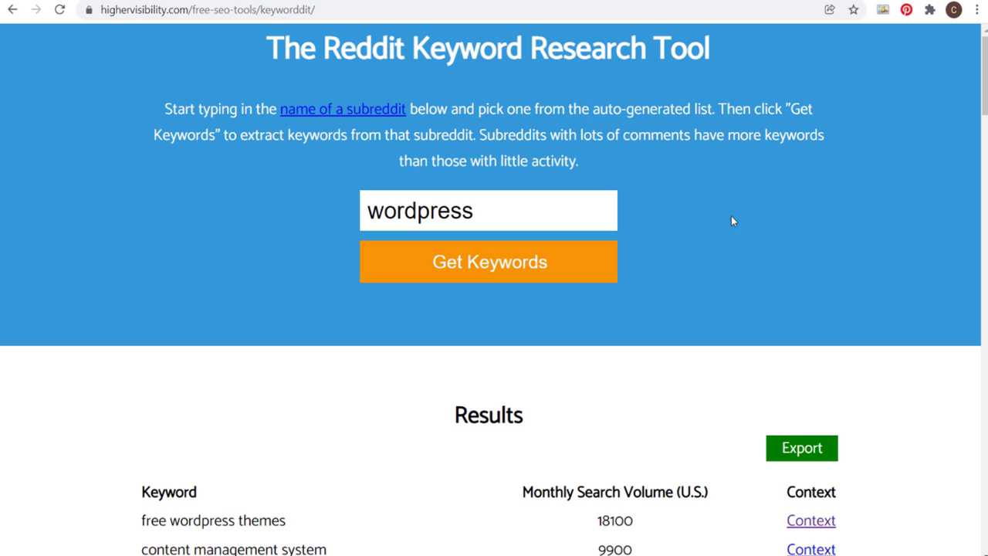
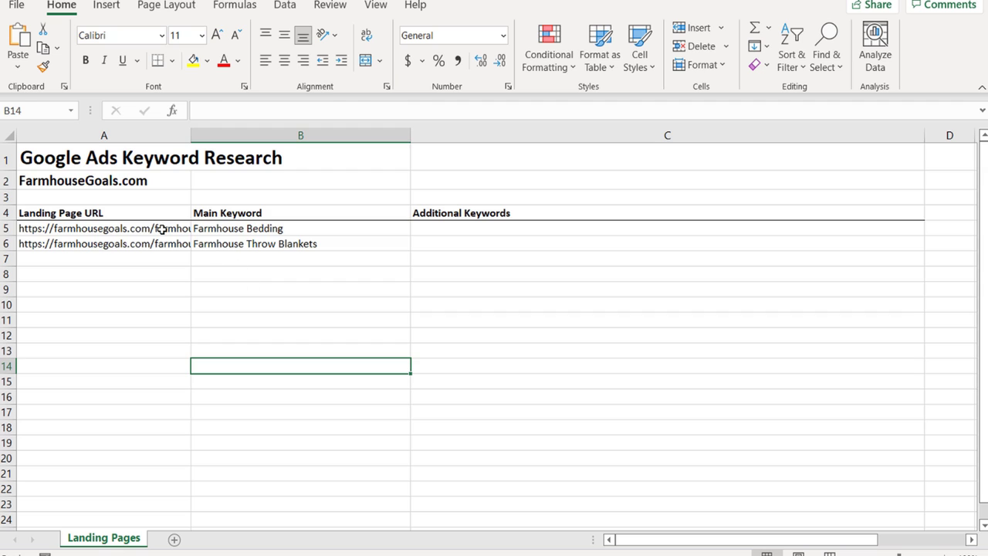
In the Google Ads Keyword Research workbook in Excel, check the landing page URLs and main keyword in rows 5 and 6.
left_click(162, 229)
left_click(160, 244)
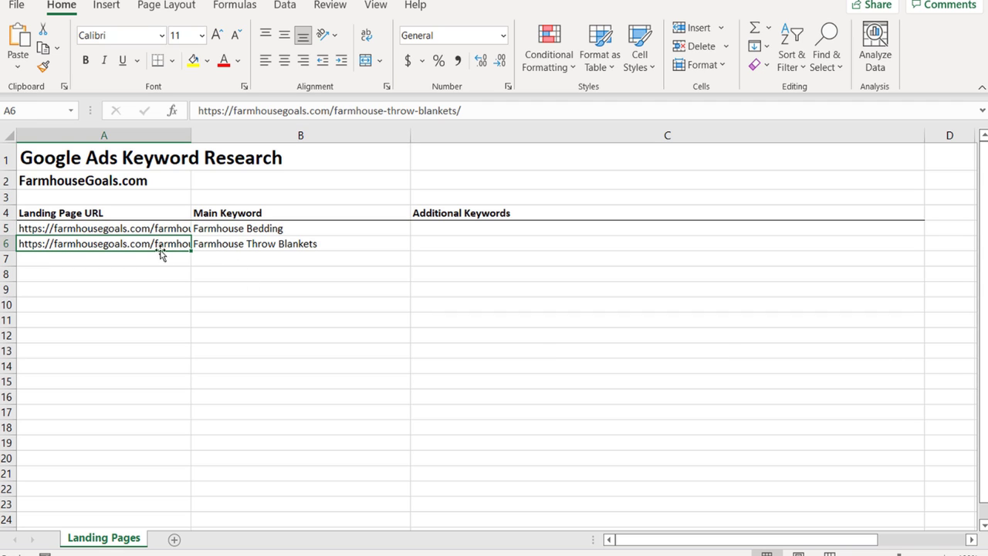
left_click(343, 248)
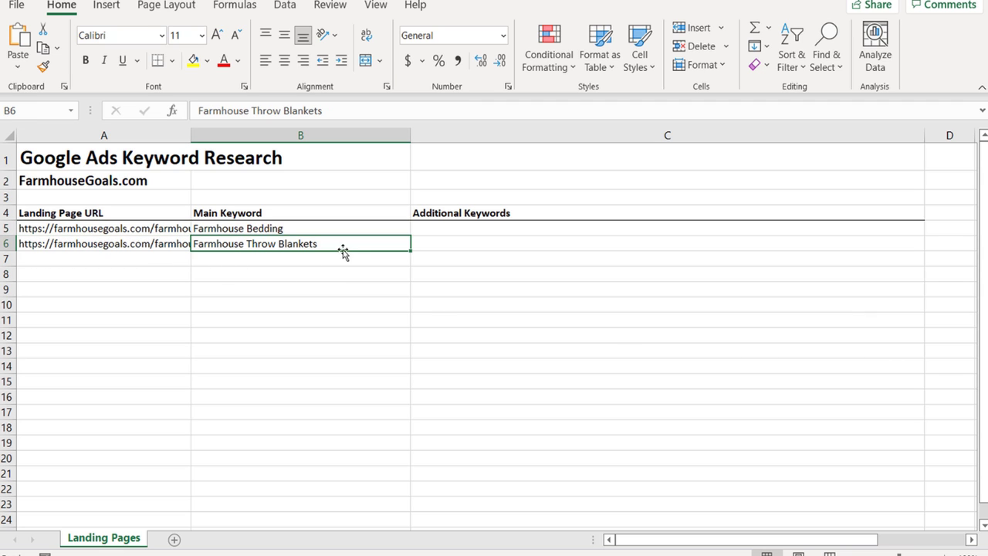
left_click(136, 227)
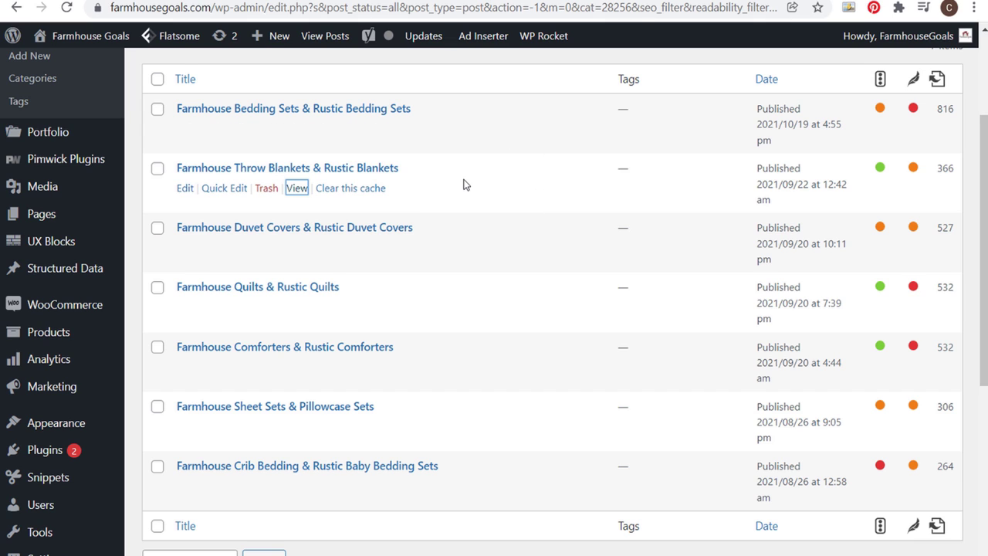
Copy the Farmhouse Quilts & Rustic Quilts post's link from the WordPress post list into cell A7 of the Excel sheet.
right_click(298, 308)
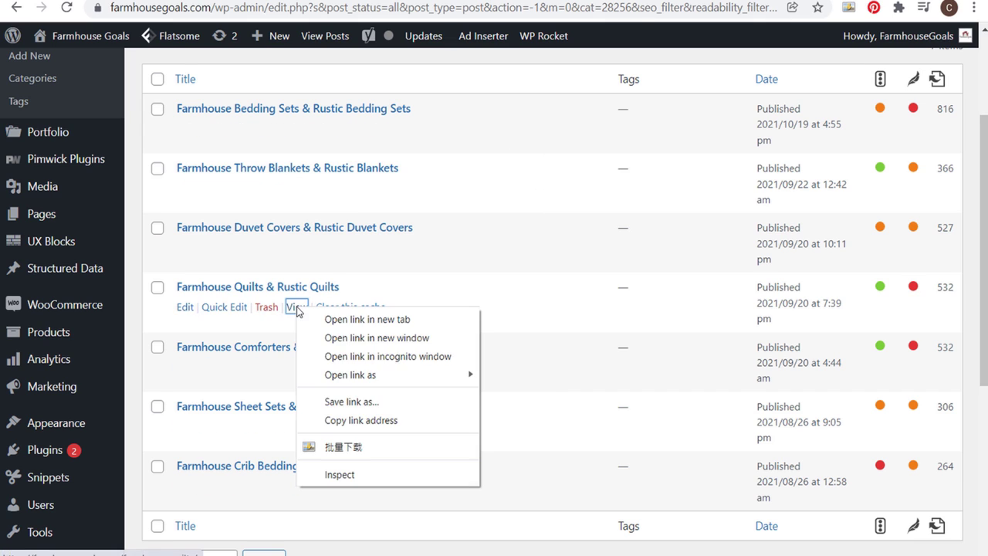
left_click(360, 420)
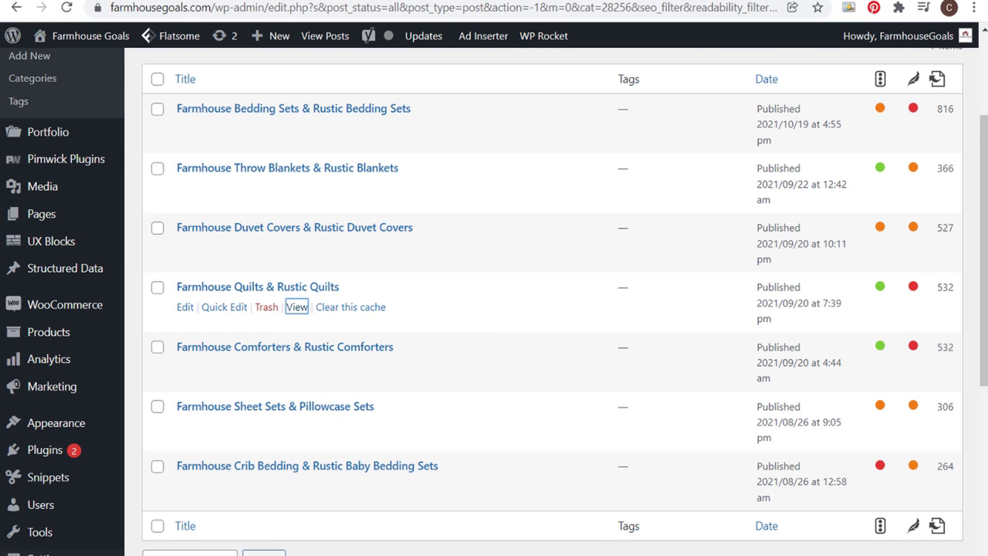
key("alt+Tab")
left_click(89, 259)
key("ctrl+v")
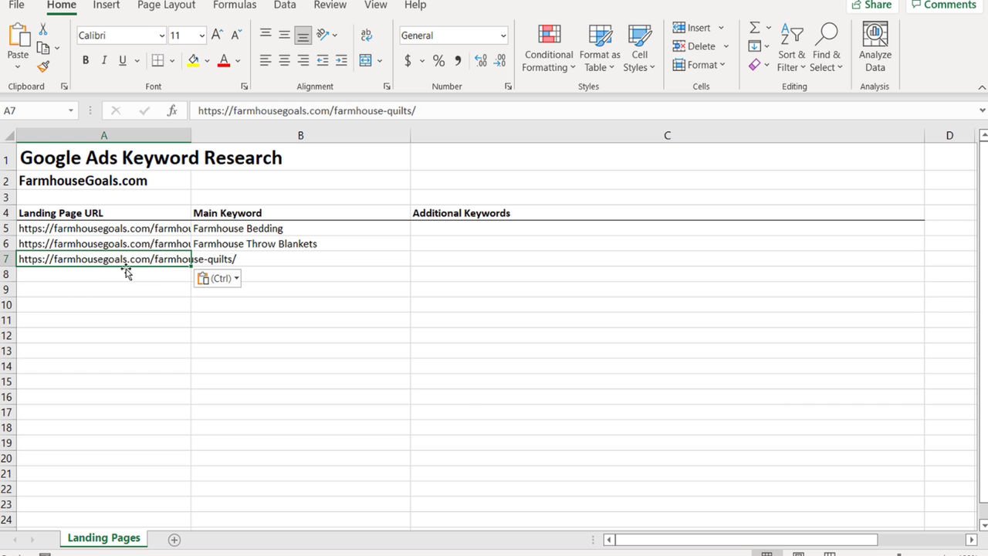
Enter "Farmhouse Quilts" as the main keyword in cell B7.
left_click(297, 262)
type("Farmhouse")
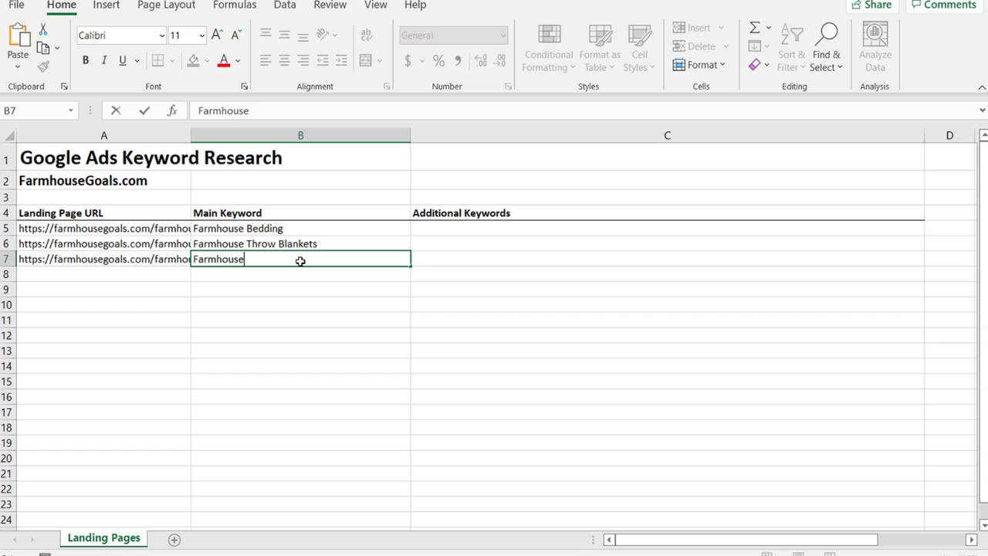
type(" Quilts")
key("Return")
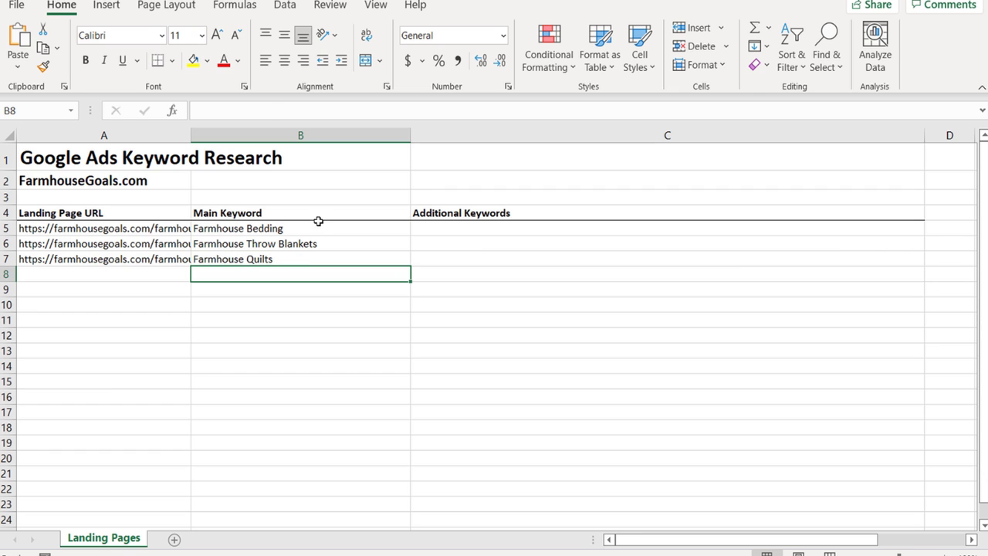
Go through the landing page URLs in A5:A7, their whole rows, and the matching main keywords in B5:B7.
left_click_drag(91, 228, 94, 263)
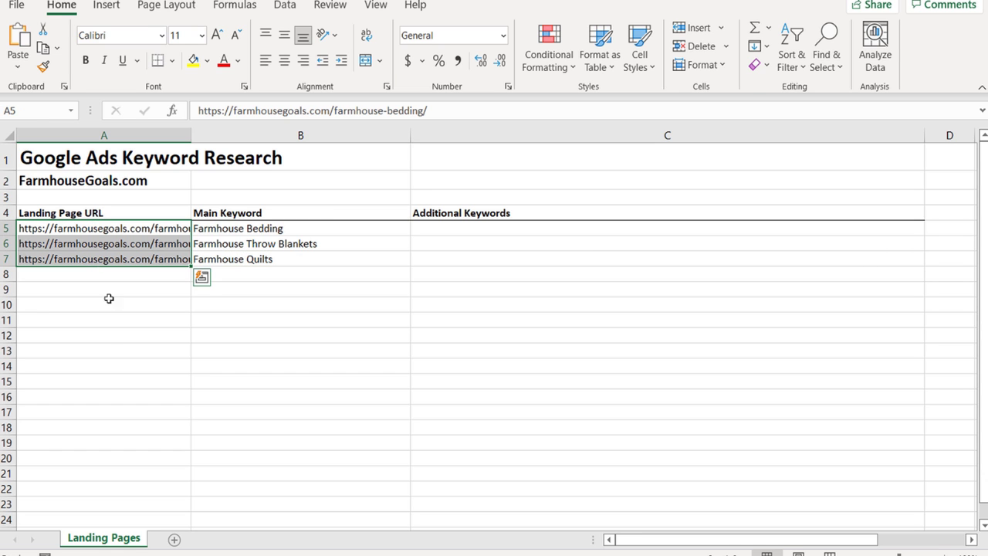
left_click(108, 298)
left_click(4, 227)
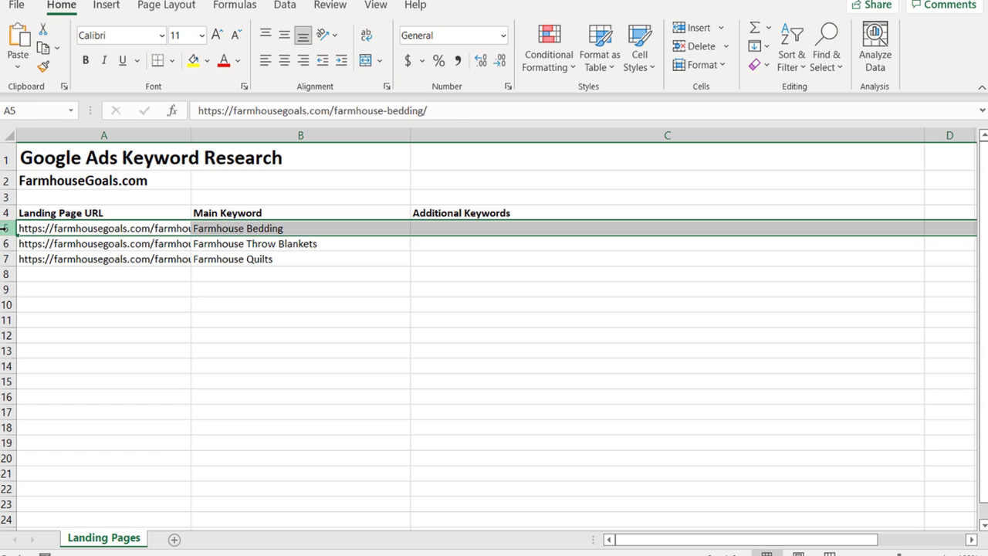
left_click(4, 244)
left_click(4, 259)
left_click(90, 303)
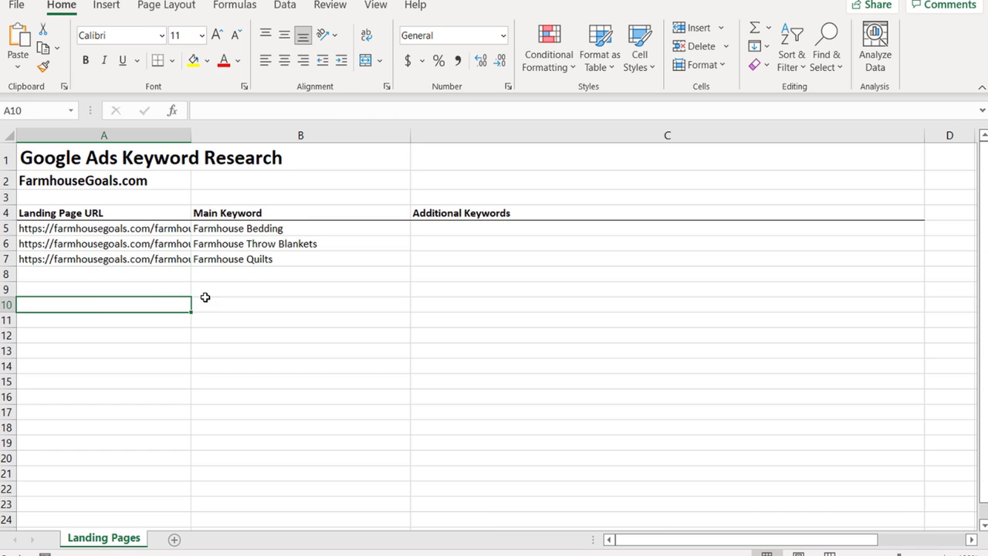
left_click(242, 229)
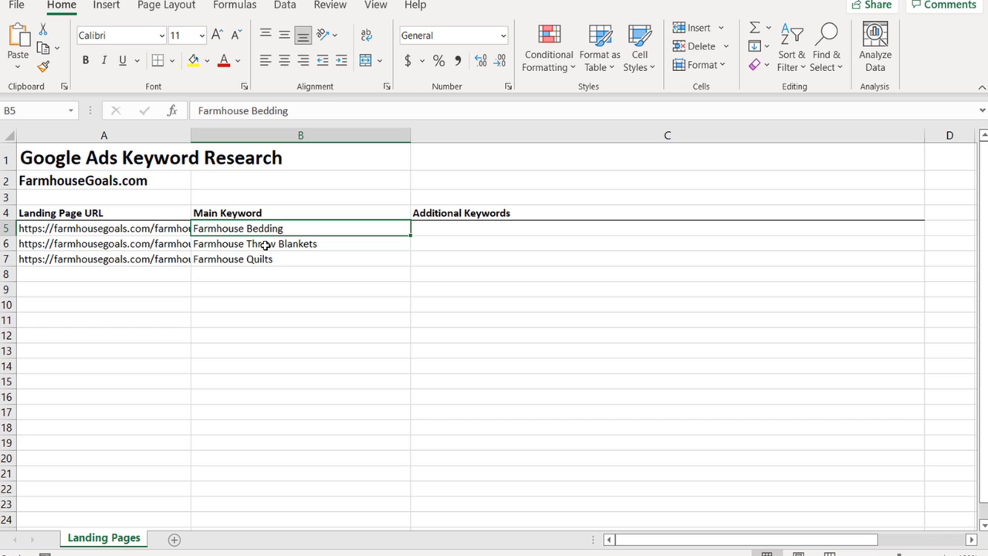
left_click(266, 245)
left_click(219, 260)
left_click(316, 310)
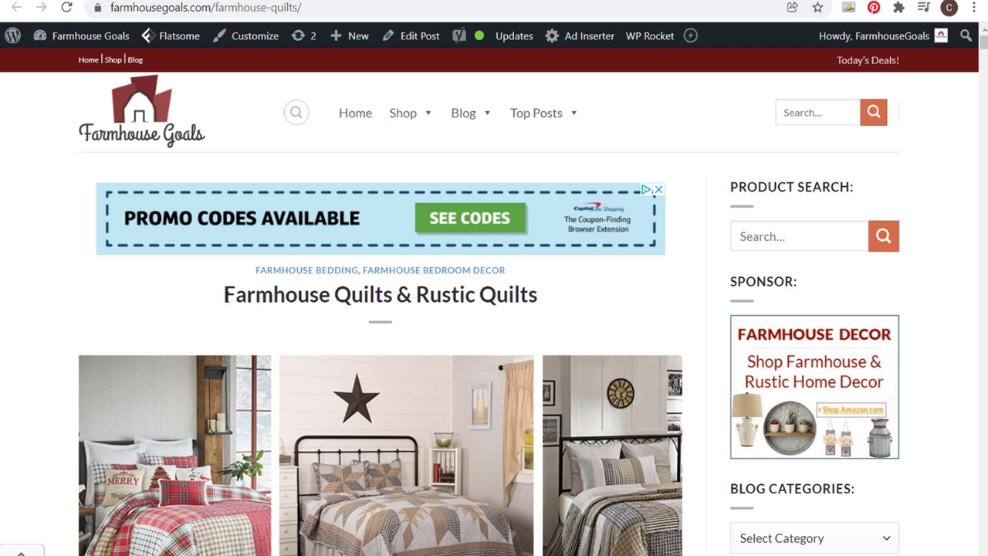
In the browser, examine the title of the Farmhouse Quilts landing page and the Google search results for "farmhouse quilts".
left_click_drag(224, 295, 401, 300)
left_click(449, 301)
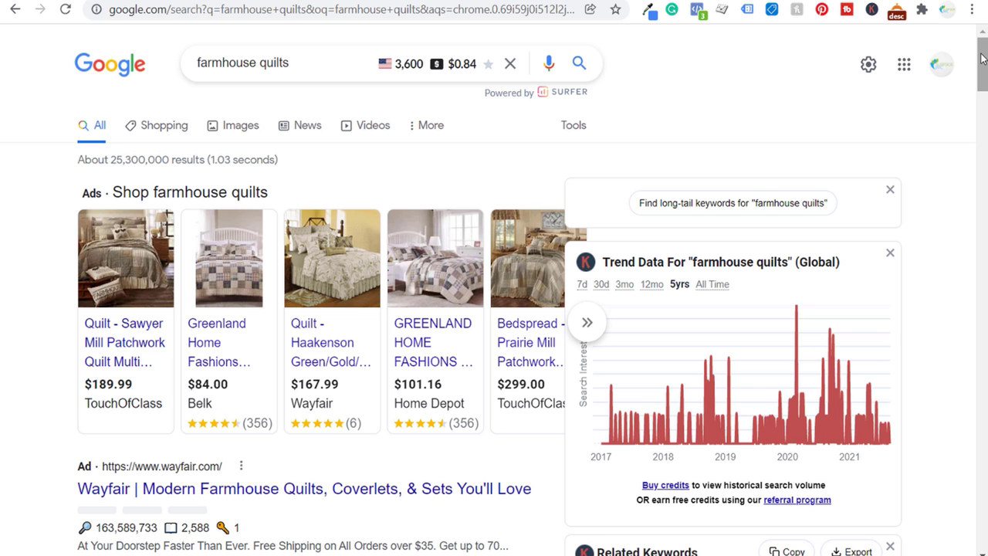
left_click_drag(981, 59, 983, 164)
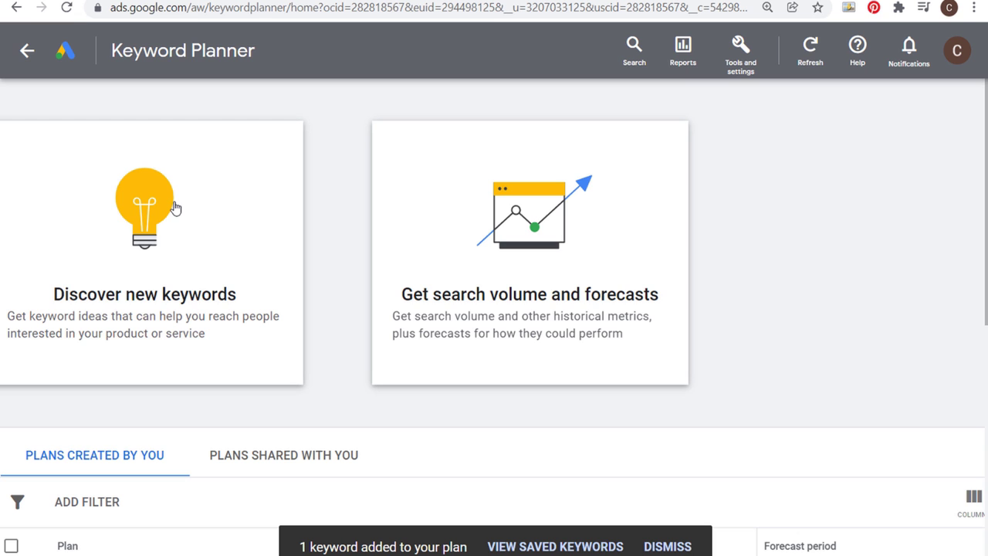
In Google Ads Keyword Planner, discover new keywords for "farmhouse quilts".
left_click(175, 207)
type("fa")
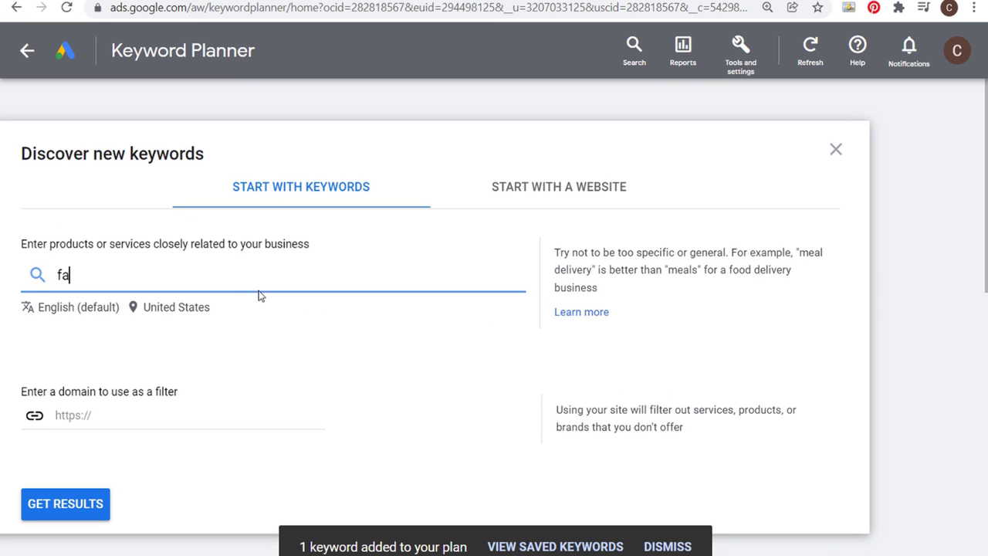
type("rmhouse quilts")
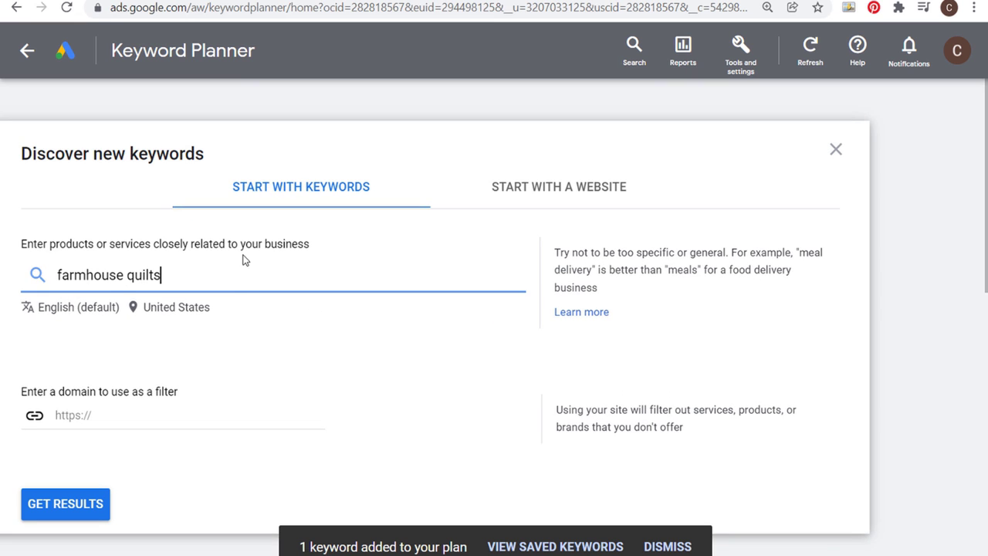
left_click(95, 505)
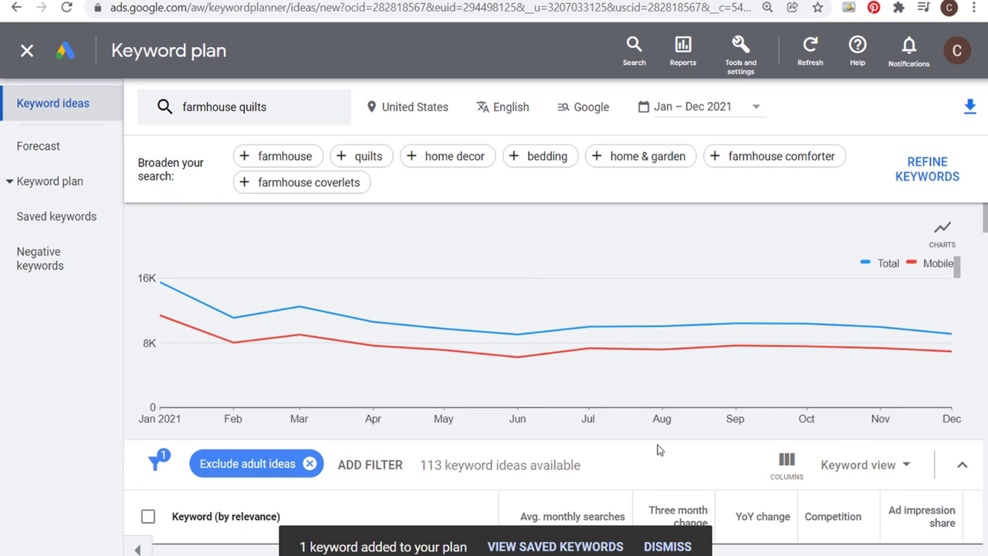
Look through the keyword ideas for "farmhouse quilts" and copy the keyword "sawyer mill bedding".
scroll(657, 447, "down", 3)
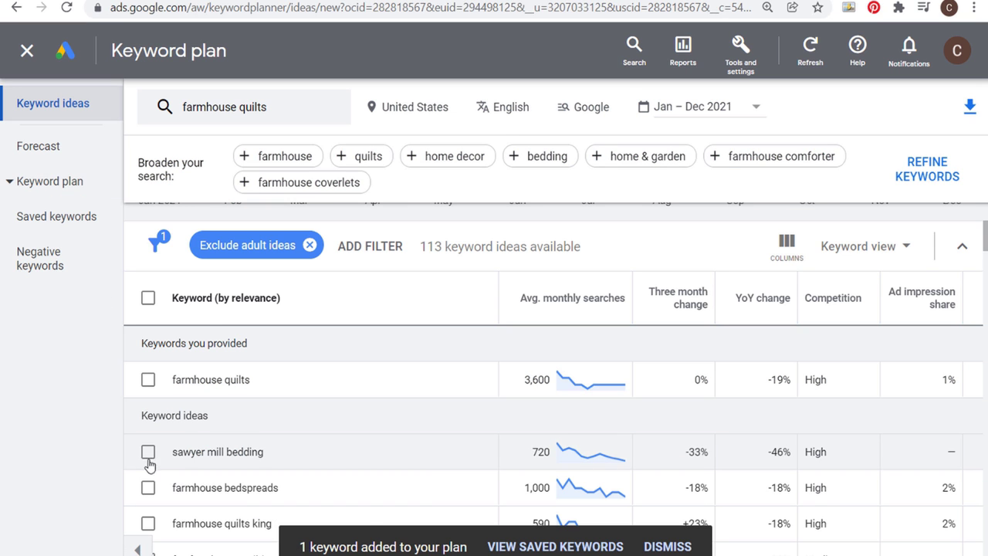
scroll(148, 451, "down", 2)
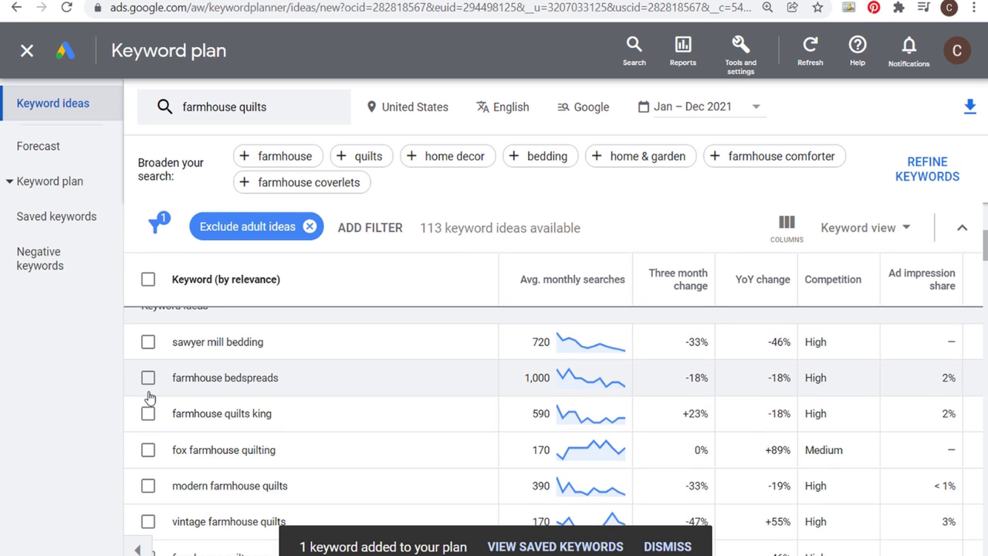
scroll(287, 390, "up", 2)
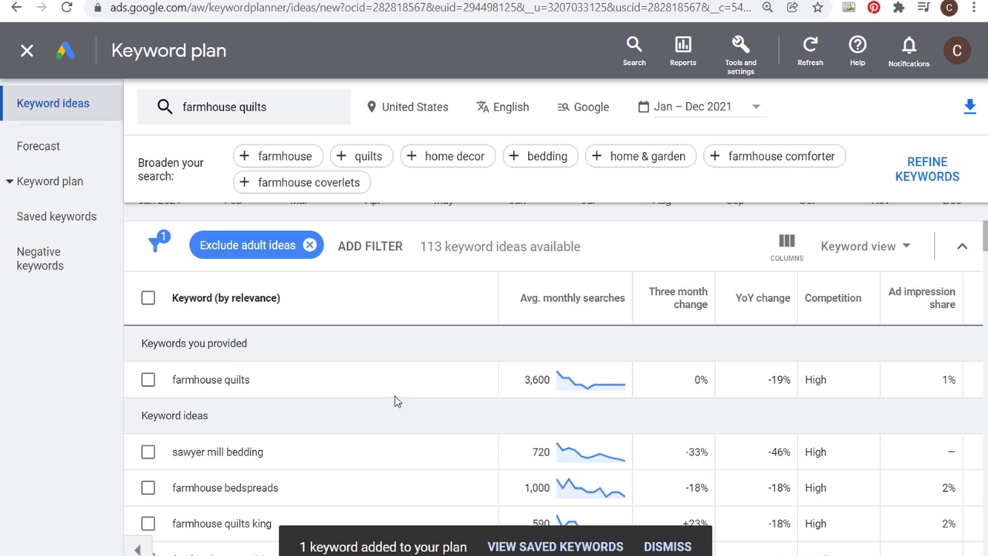
scroll(403, 417, "down", 2)
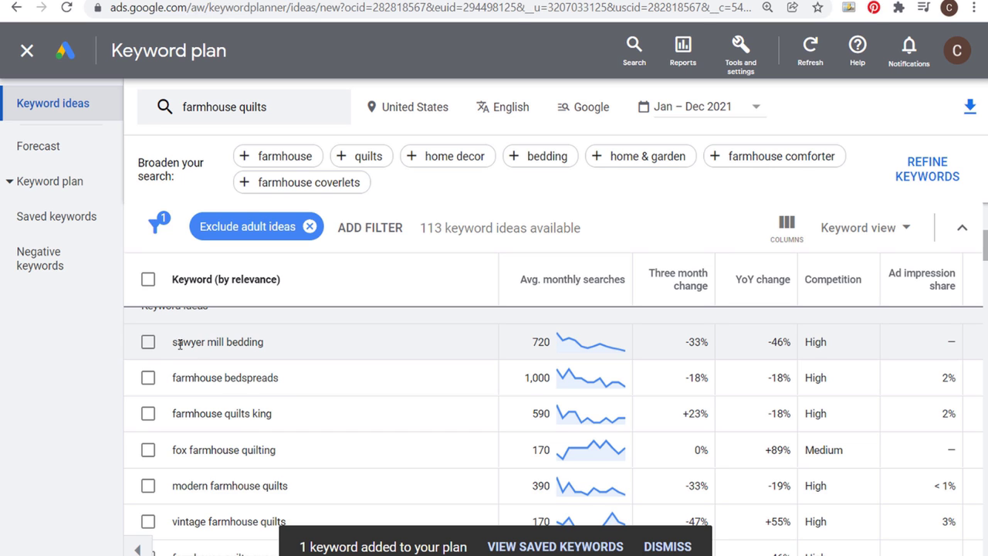
left_click_drag(173, 343, 268, 348)
key("ctrl+c")
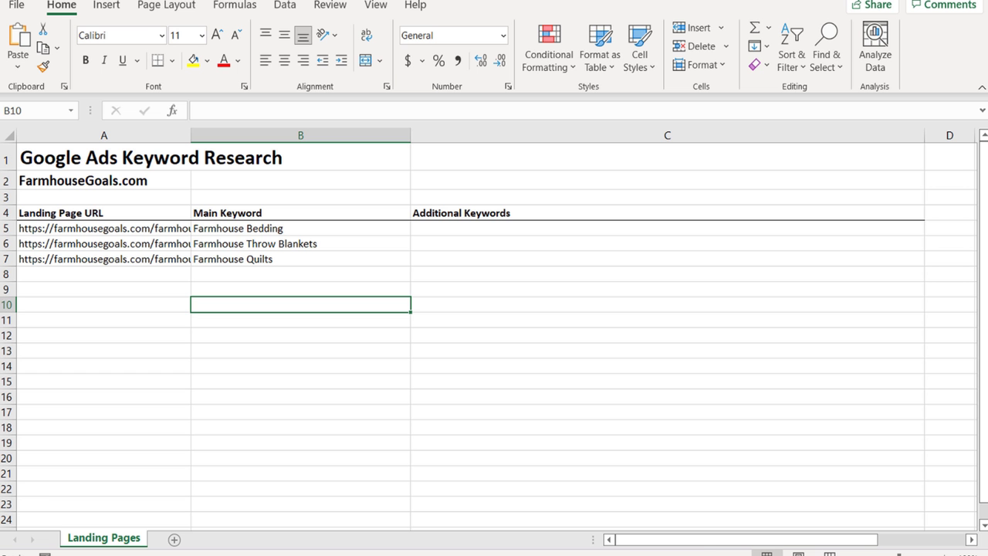
Back in the Excel sheet, widen column E and enter the heading "Additional Keywords" in cell E4.
left_click_drag(718, 540, 780, 542)
left_click(601, 213)
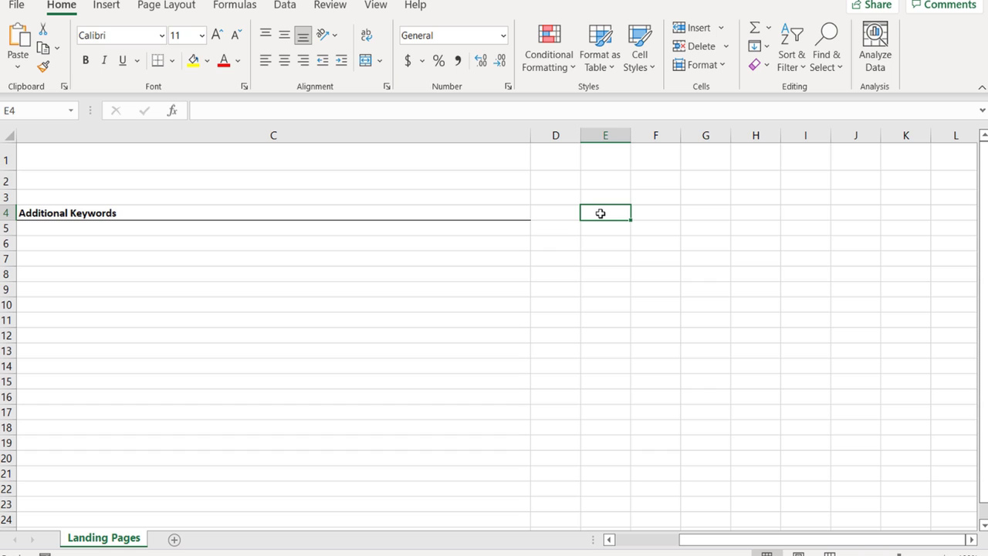
left_click_drag(630, 136, 770, 136)
type("Additi")
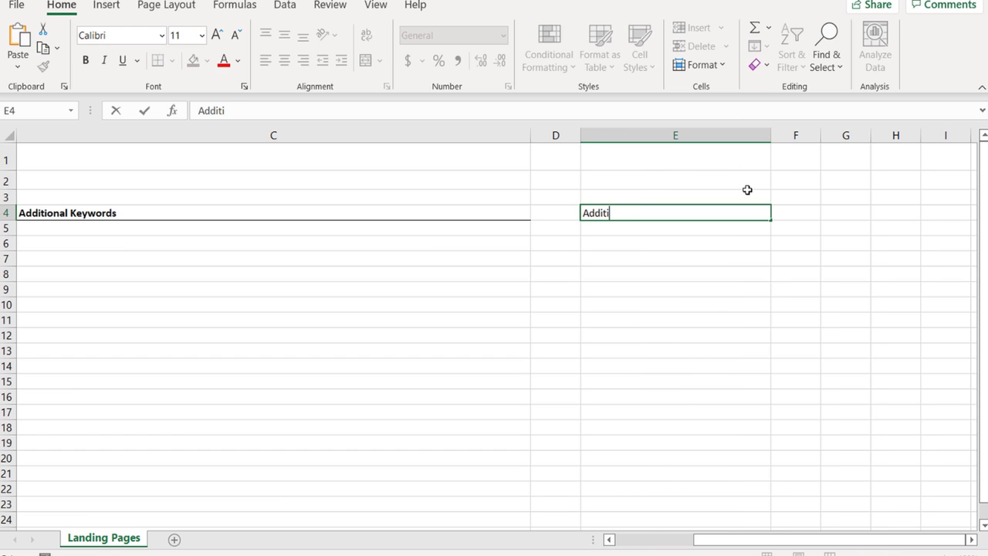
type("onal Keywords")
key("Return")
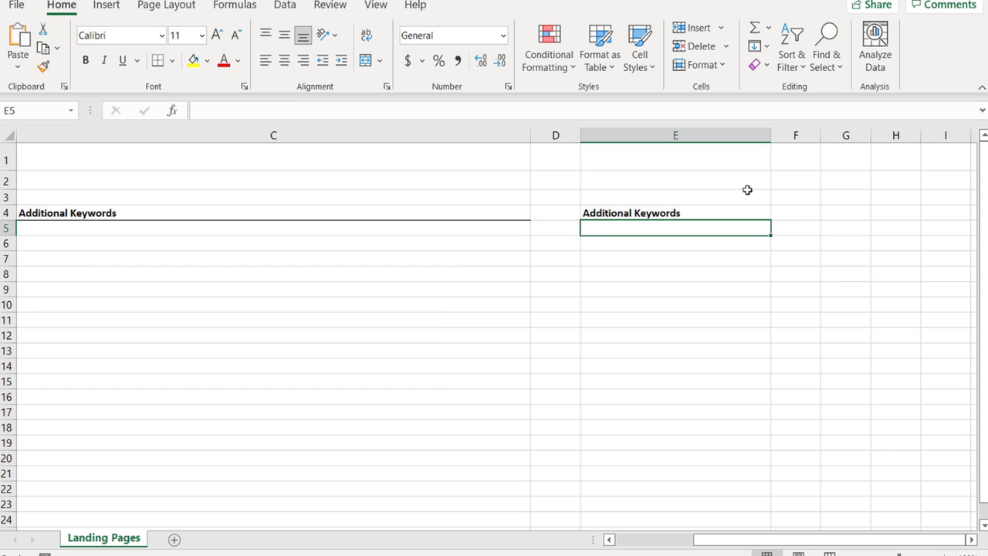
Paste the keyword "sawyer mill bedding" into cell E5 with the destination's formatting.
key("ctrl+v")
left_click(798, 247)
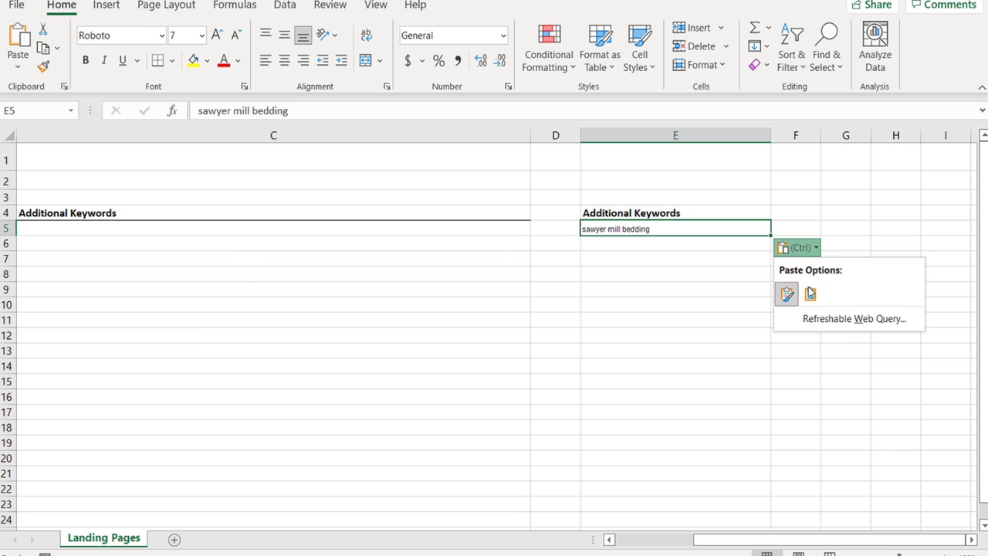
key("Escape")
left_click(690, 317)
Add a bottom border to the "Additional Keywords" heading in cell E4, and return to the Keyword Planner results.
left_click(693, 215)
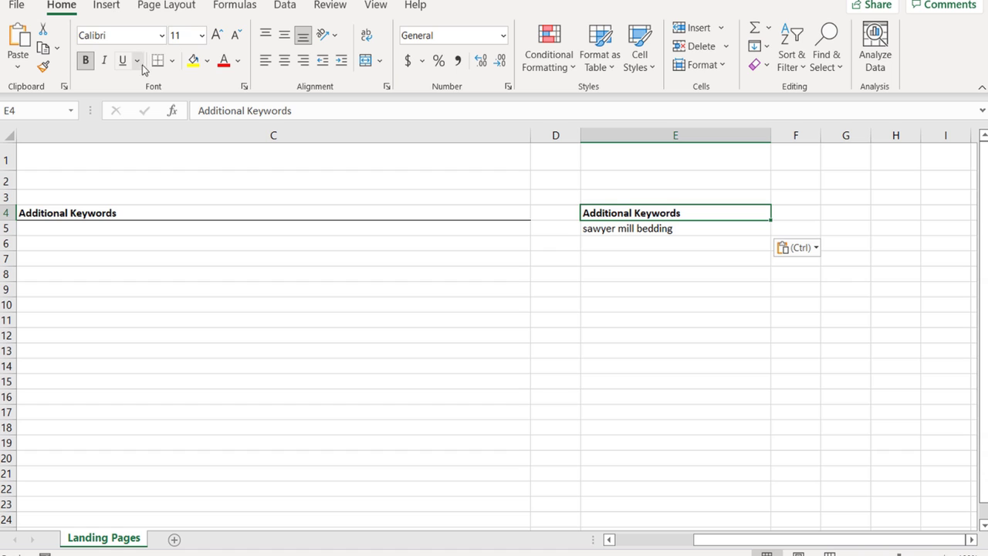
left_click(591, 225)
left_click(683, 289)
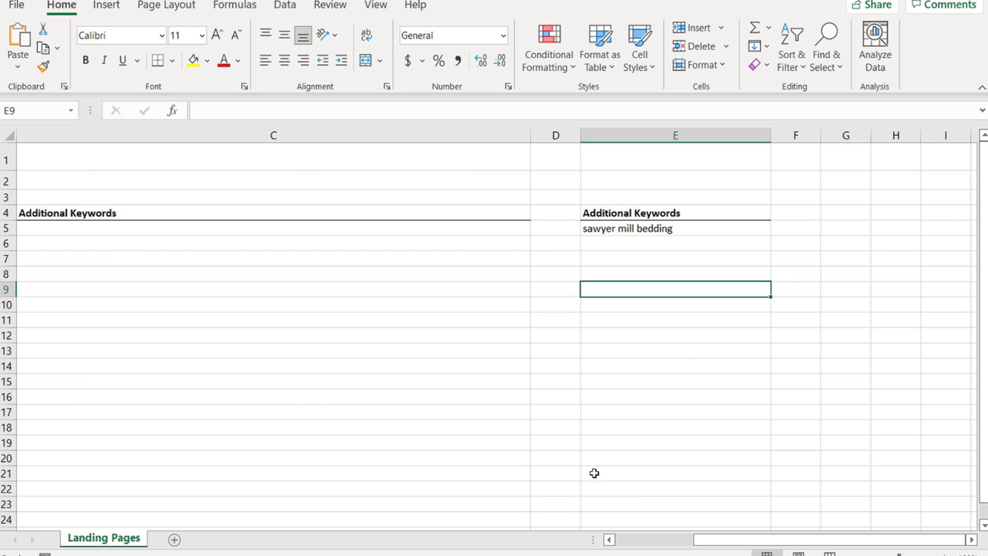
key("alt+Tab")
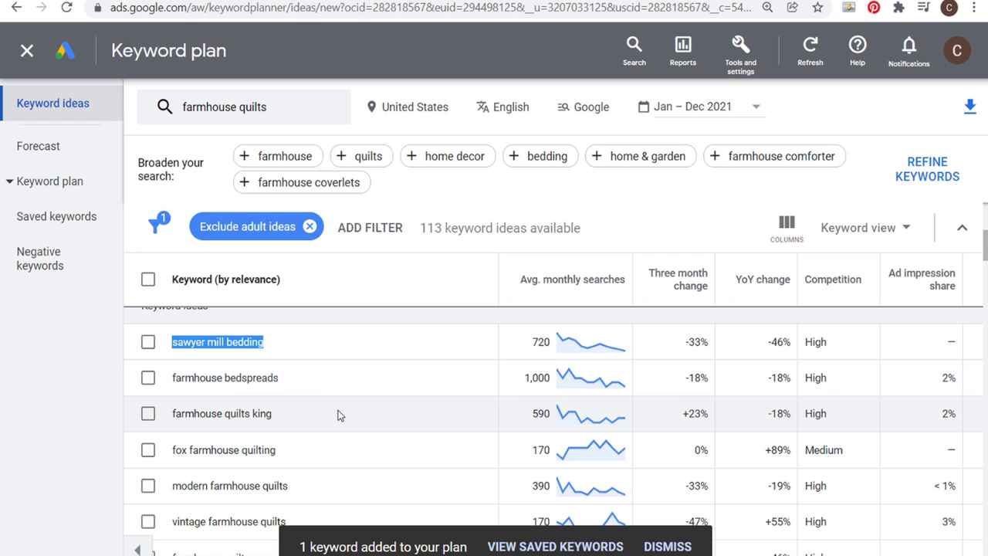
Copy the keyword "farmhouse quilts king" from the keyword ideas and paste it into cell C5 of the Excel sheet.
left_click(327, 422)
left_click_drag(302, 414, 176, 415)
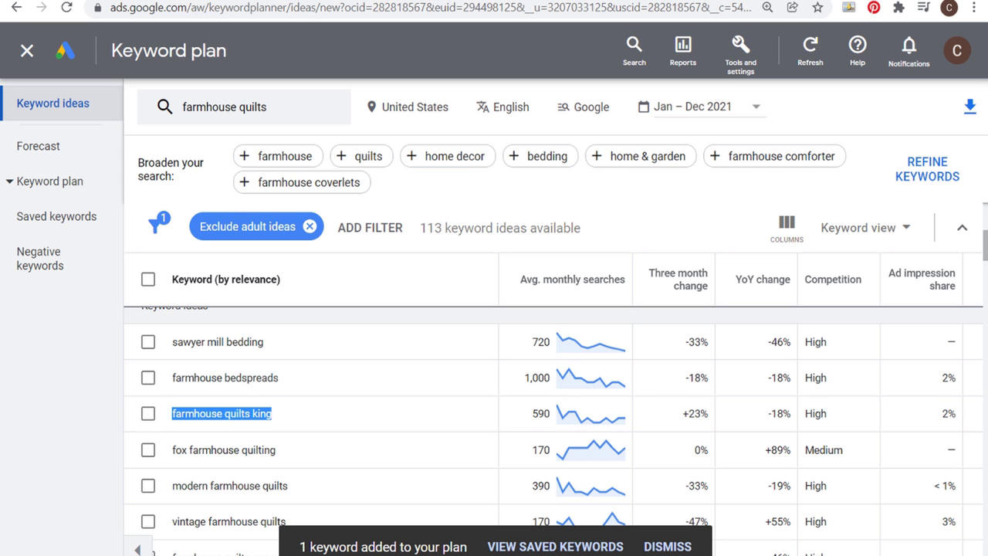
key("alt+Tab")
left_click_drag(721, 545, 636, 545)
left_click(491, 229)
type("farmhouse quilts king")
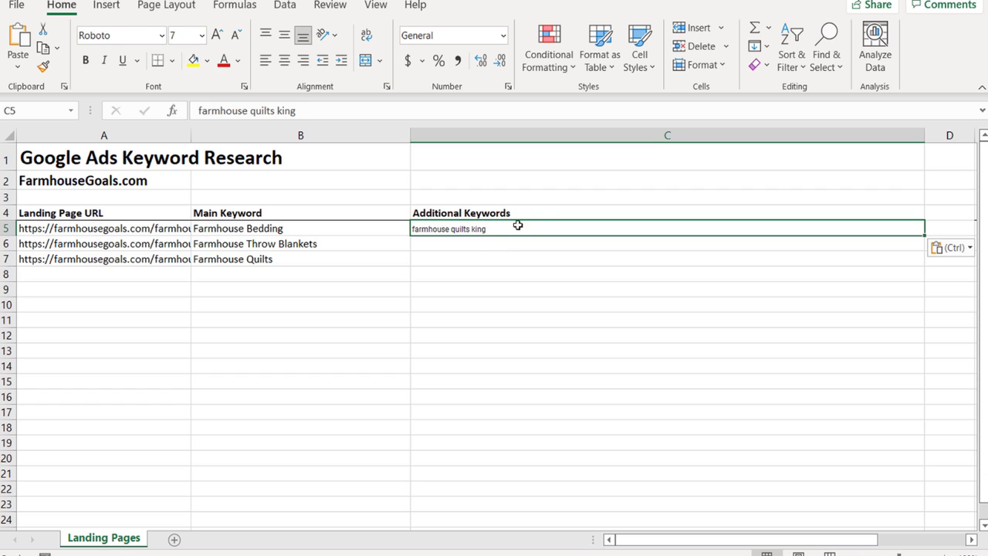
Match the pasted keyword to the destination formatting and move it from C5 to C7, beside the main keyword Farmhouse Quilts.
left_click(956, 248)
left_click(962, 291)
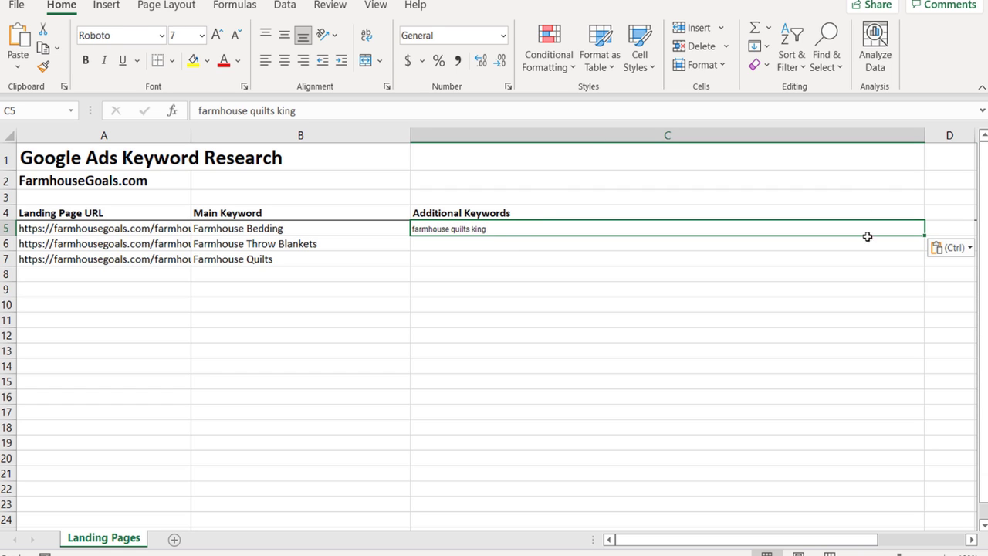
left_click(351, 112)
left_click(517, 271)
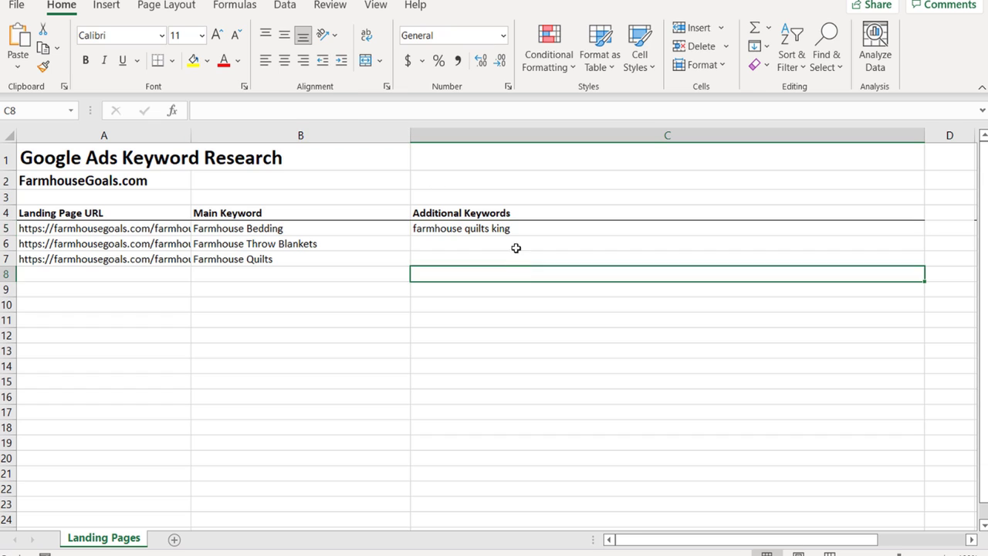
left_click(518, 231)
left_click_drag(518, 236, 511, 275)
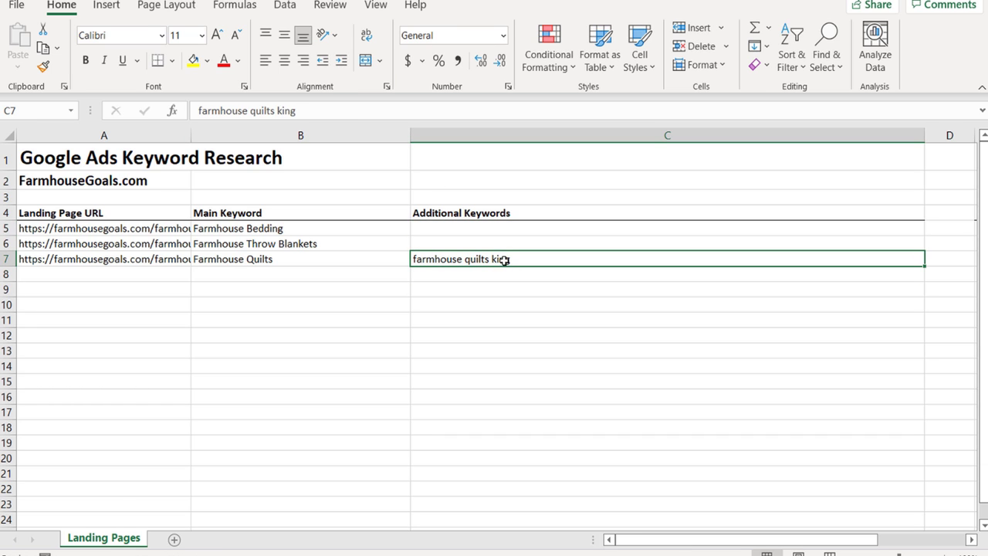
Append ", modern farmhouse quilts, farmhouse quilt sets, vintage farmhouse quilts" to the additional keywords in cell C7.
left_click(316, 114)
type(", mode")
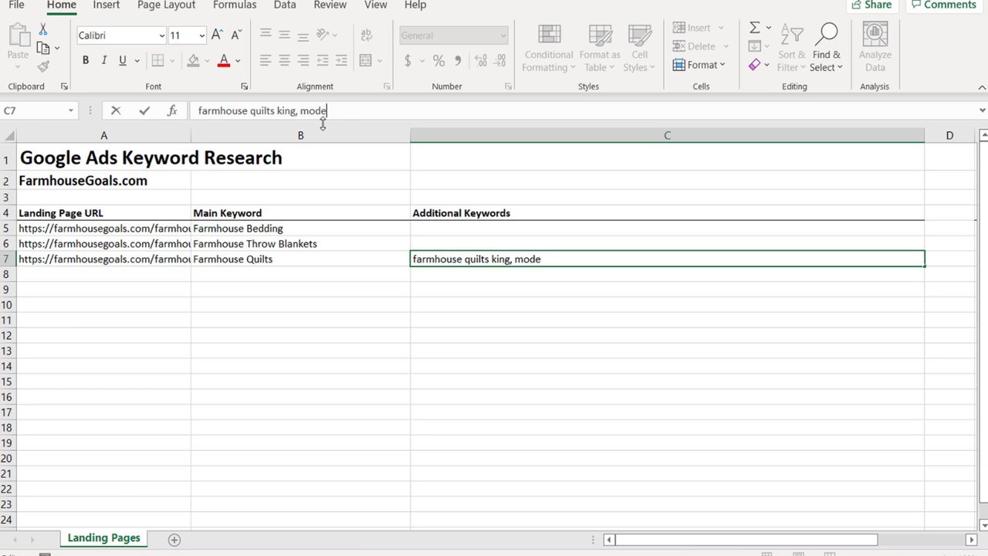
type("rn farmhouse qui")
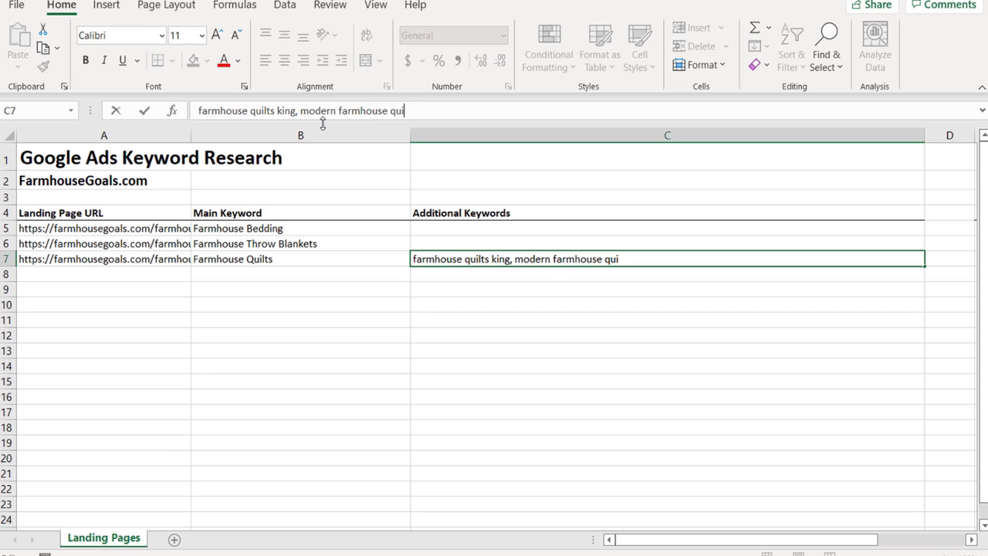
type("lts, farmhouse")
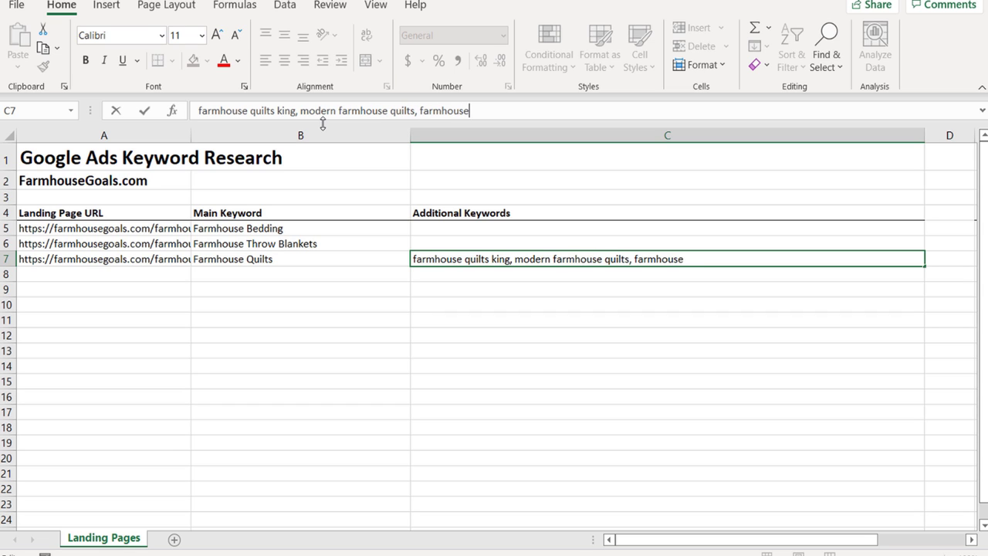
type(" quilt sets, ")
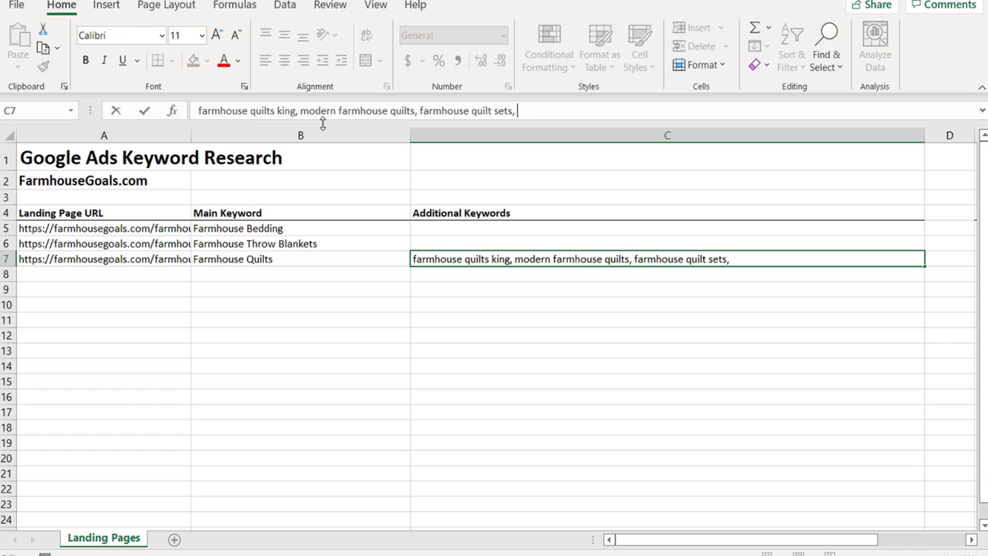
type("vintage farmhouse")
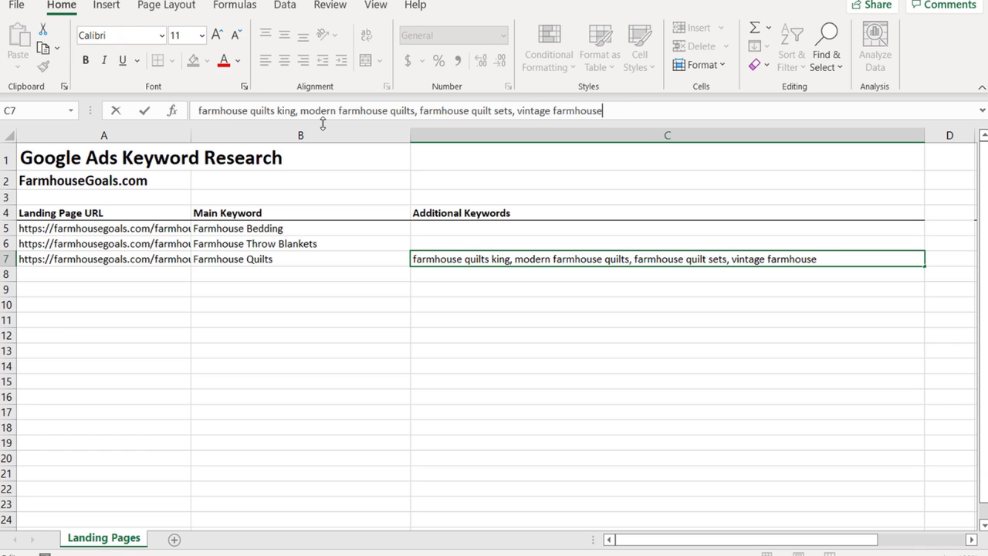
type(" quilts")
left_click(585, 360)
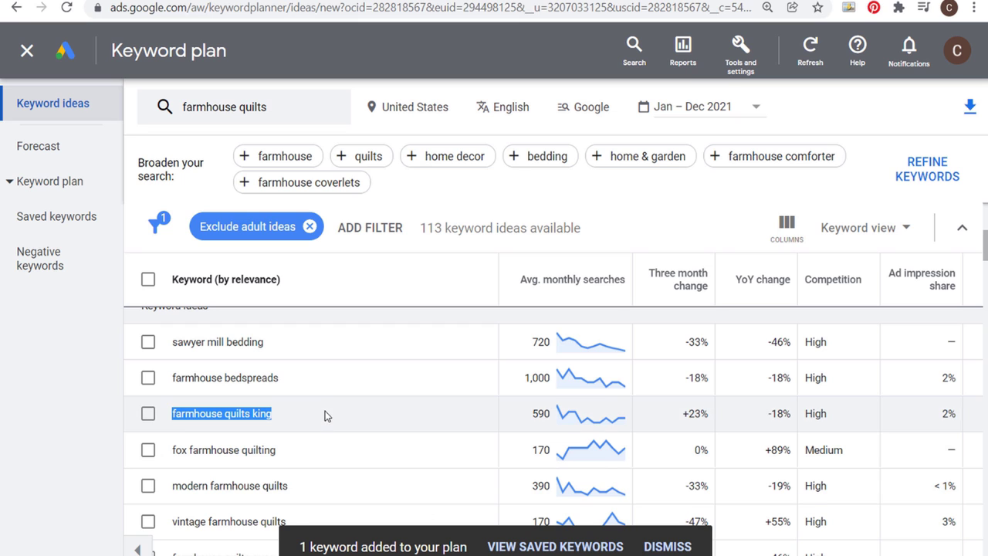
Back in Keyword Planner, examine the ideas for "farmhouse quilts" and their monthly searches for further relevant keywords.
scroll(329, 413, "down", 1)
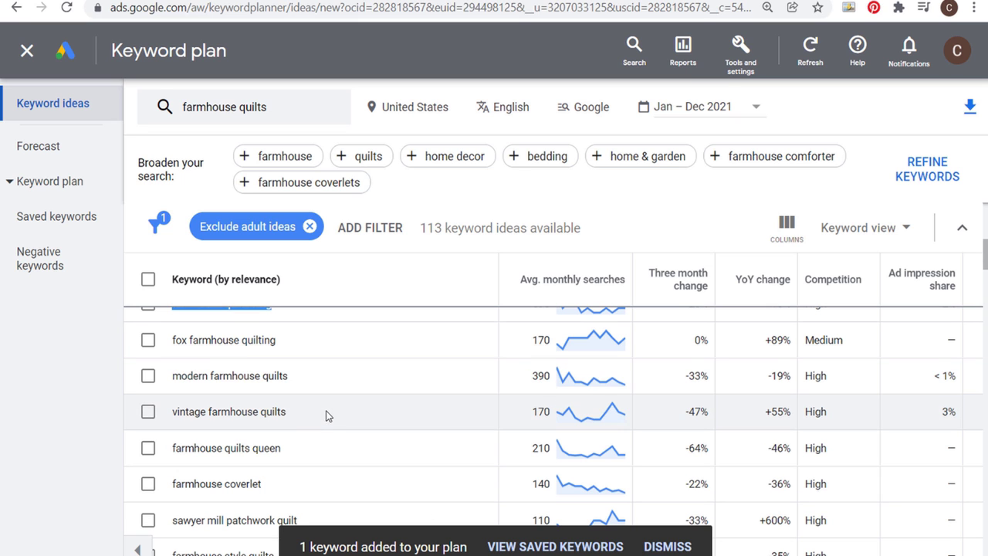
left_click_drag(182, 376, 241, 376)
left_click_drag(179, 411, 255, 412)
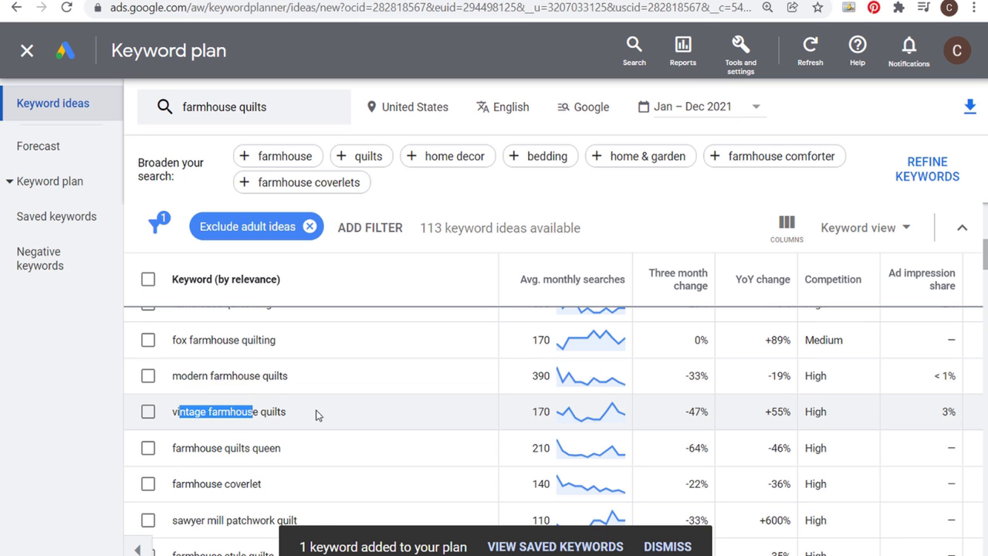
left_click(324, 417)
scroll(311, 365, "down", 2)
scroll(287, 360, "up", 2)
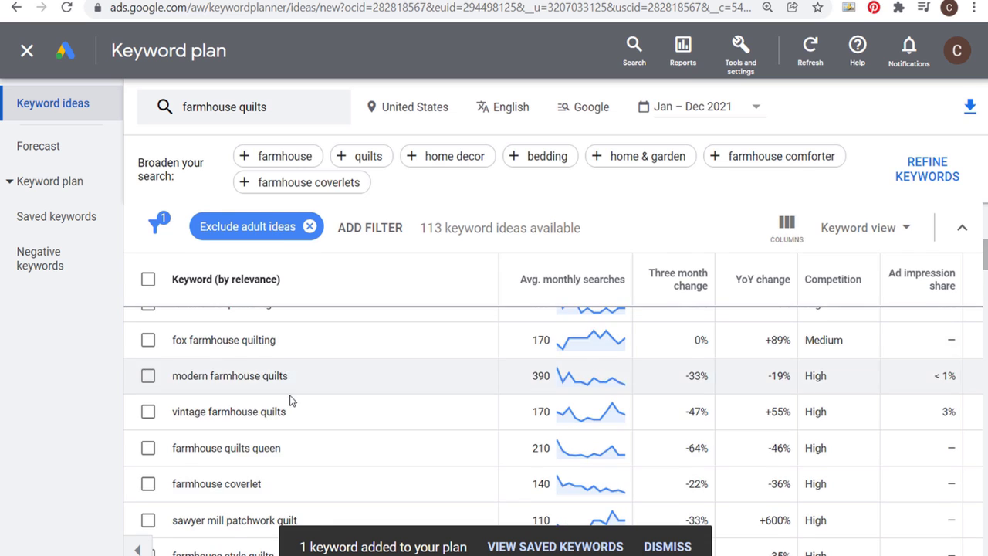
scroll(292, 400, "down", 2)
left_click_drag(285, 338, 174, 338)
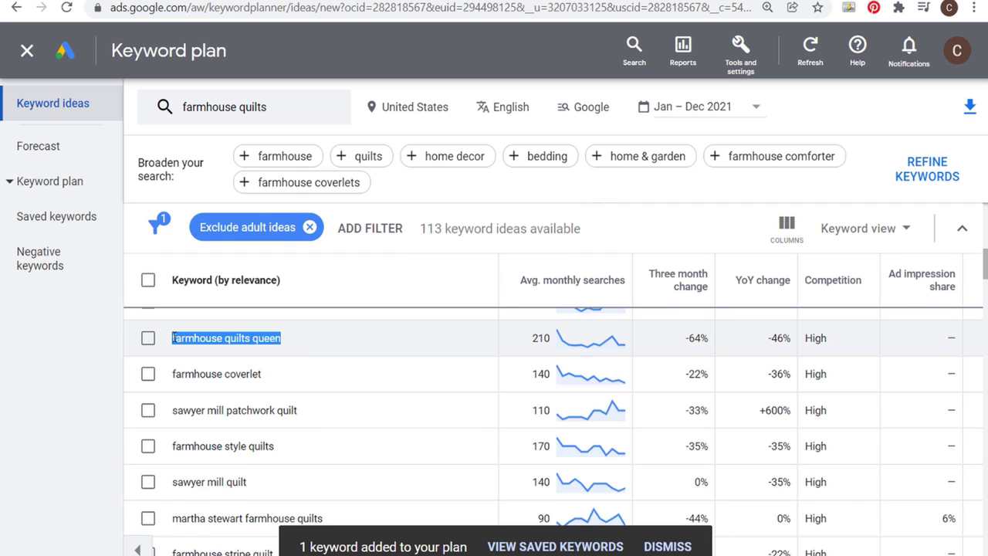
left_click_drag(174, 412, 305, 417)
left_click(356, 418)
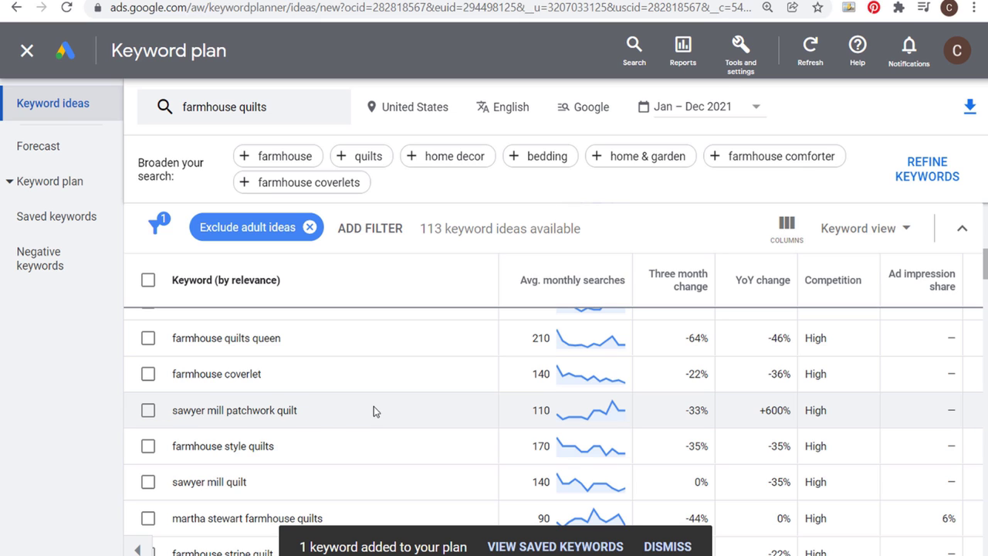
scroll(351, 452, "down", 2)
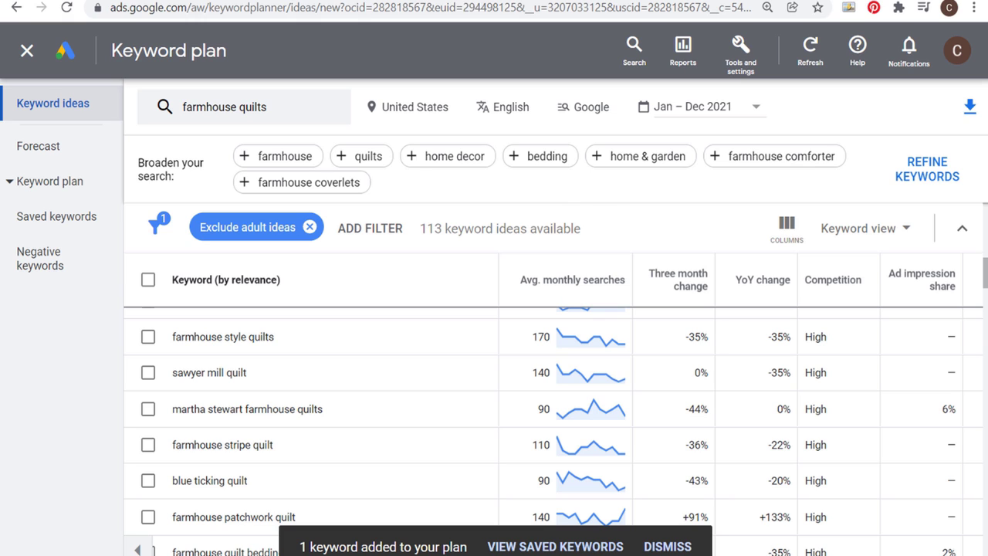
scroll(521, 456, "up", 5)
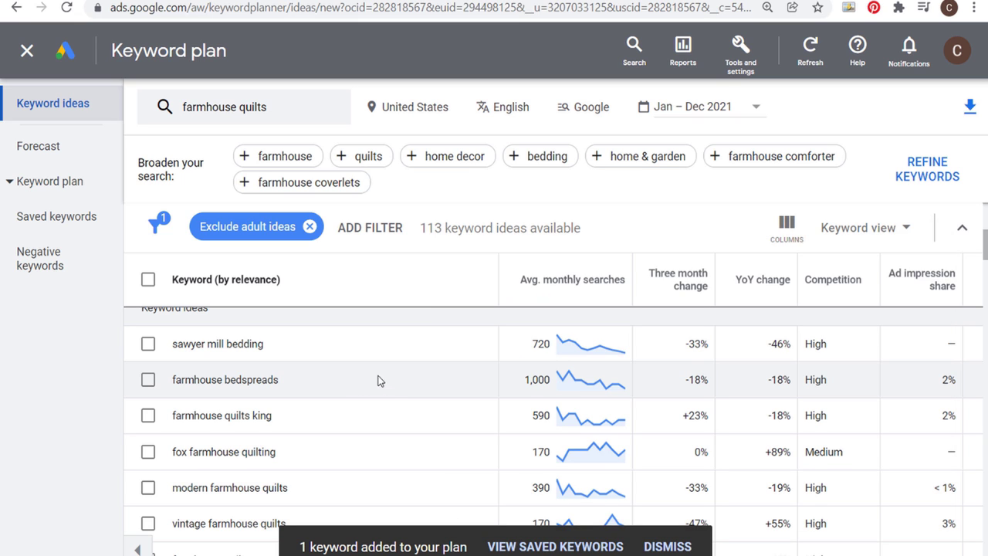
scroll(409, 380, "up", 1)
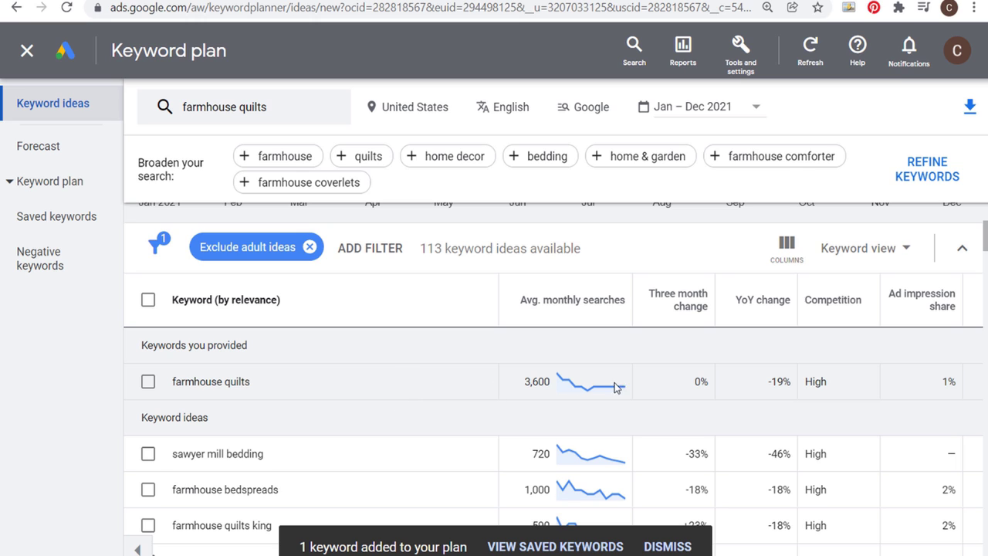
scroll(429, 376, "down", 1)
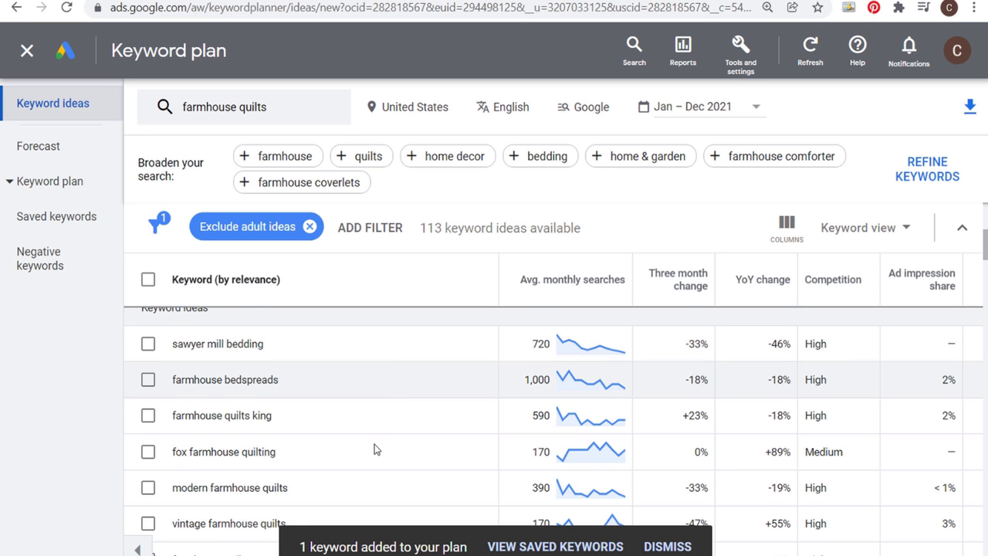
scroll(376, 450, "down", 2)
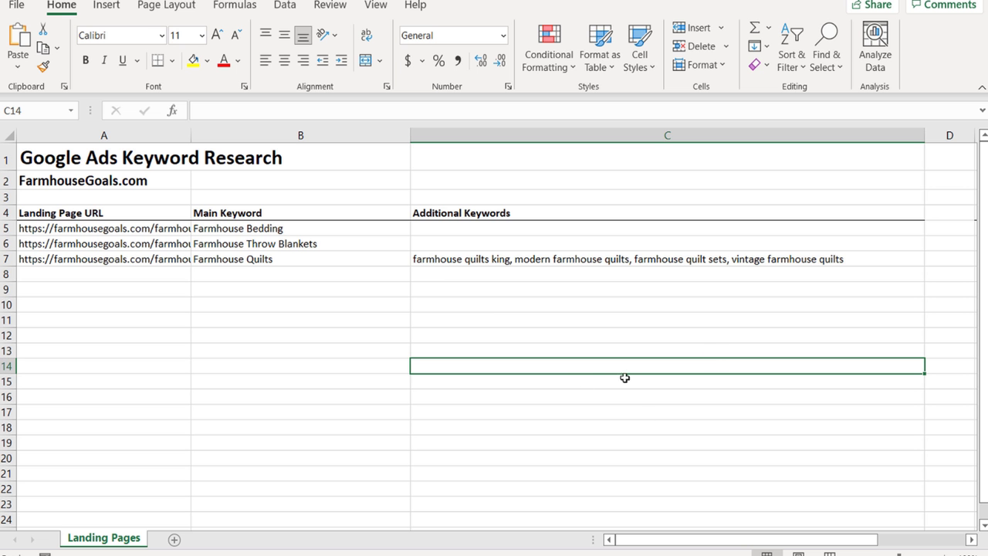
In the Excel sheet, append ", farmhouse quilts queen" to the additional keywords in cell C7.
left_click(892, 258)
left_click(687, 111)
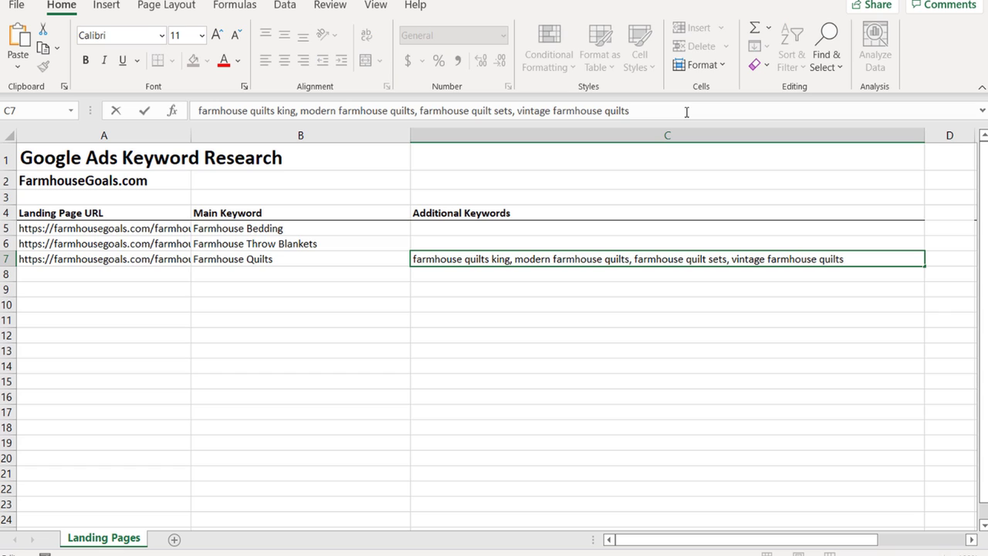
type("farmhouse quilts, farmhouse qu")
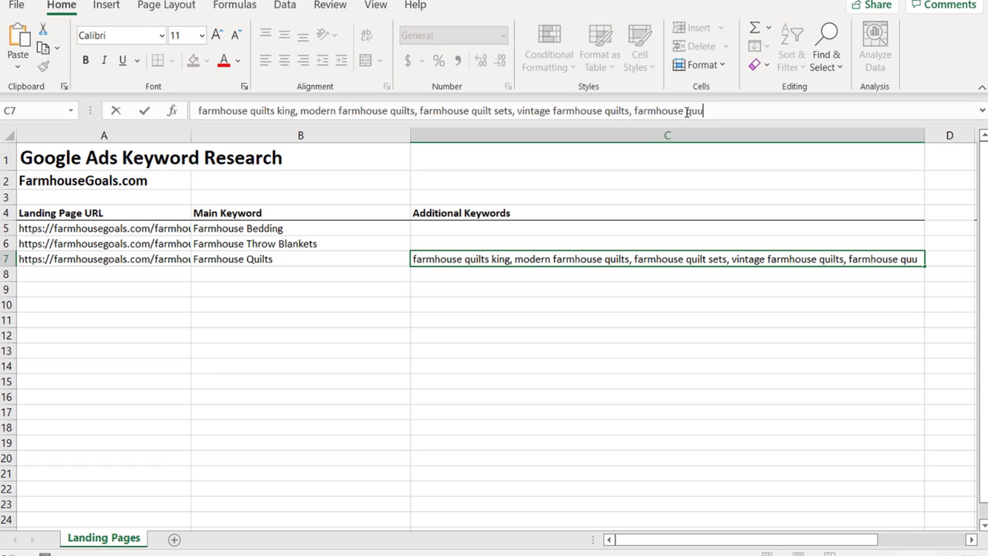
type("ilts queen")
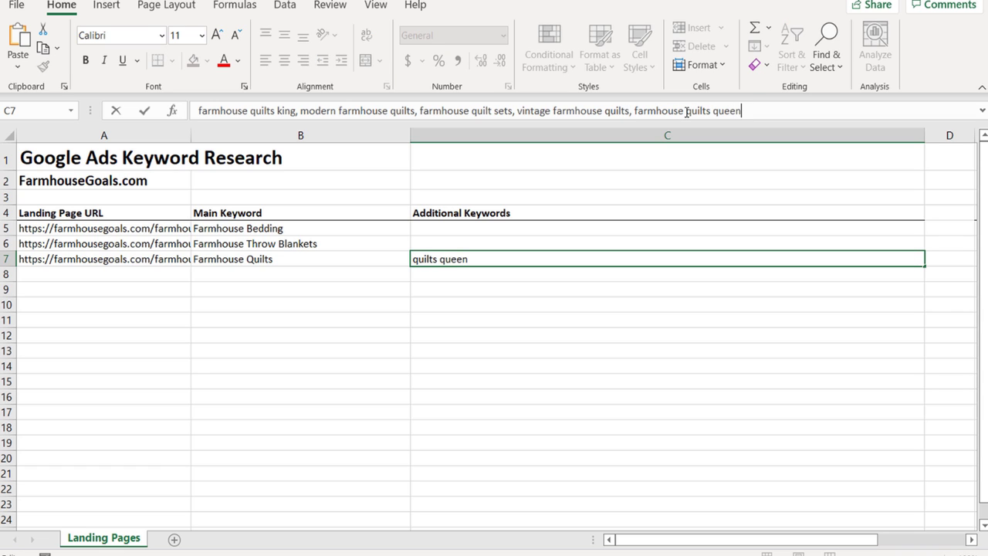
key("Return")
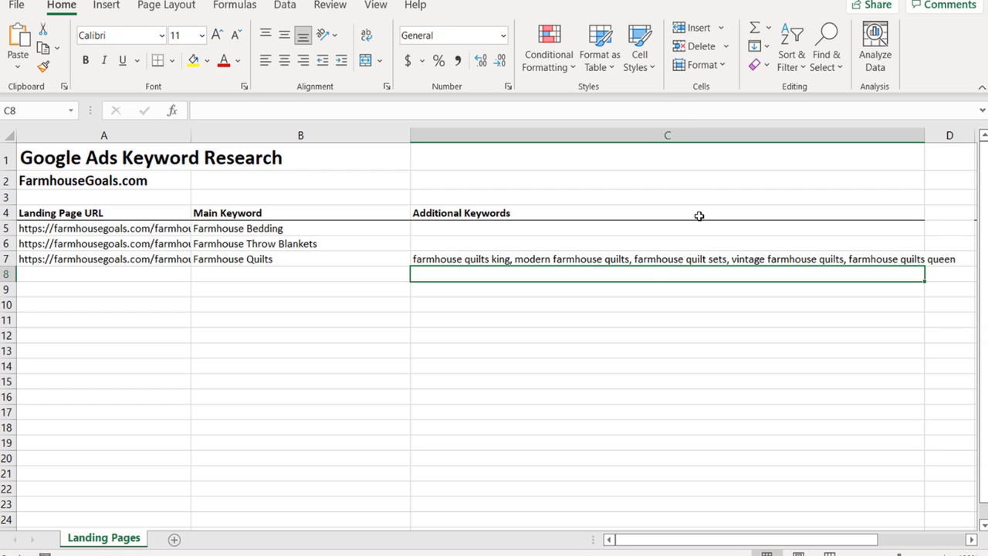
left_click(284, 257)
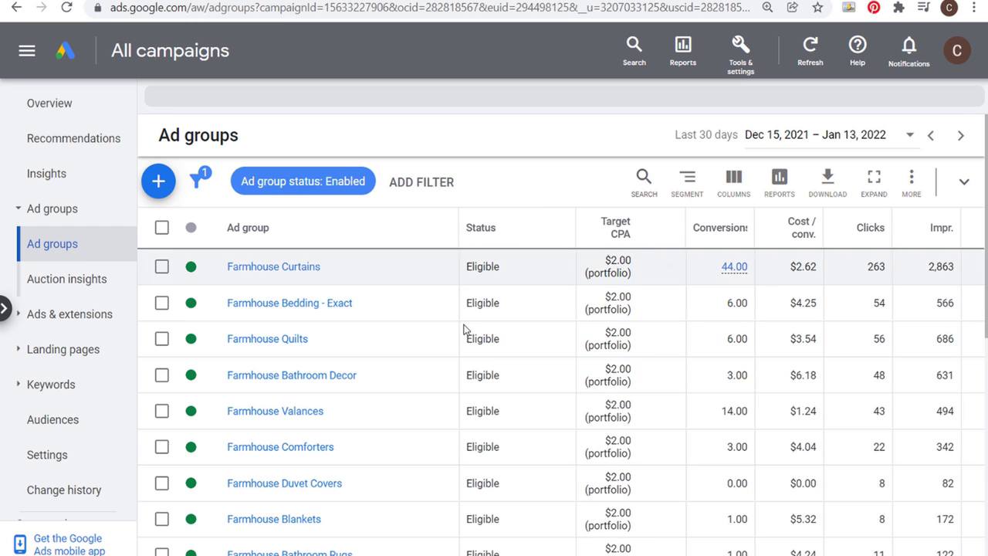
In the Google Ads ad group Farmhouse Quilts, start adding search keywords and enter farmhouse quilts and "farmhouse quilts" on separate lines.
left_click(258, 340)
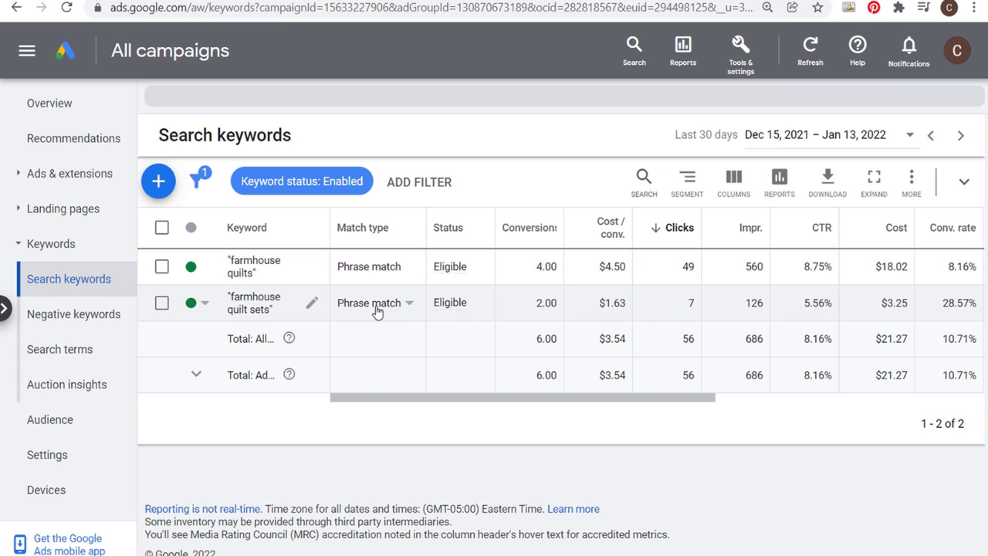
left_click(159, 190)
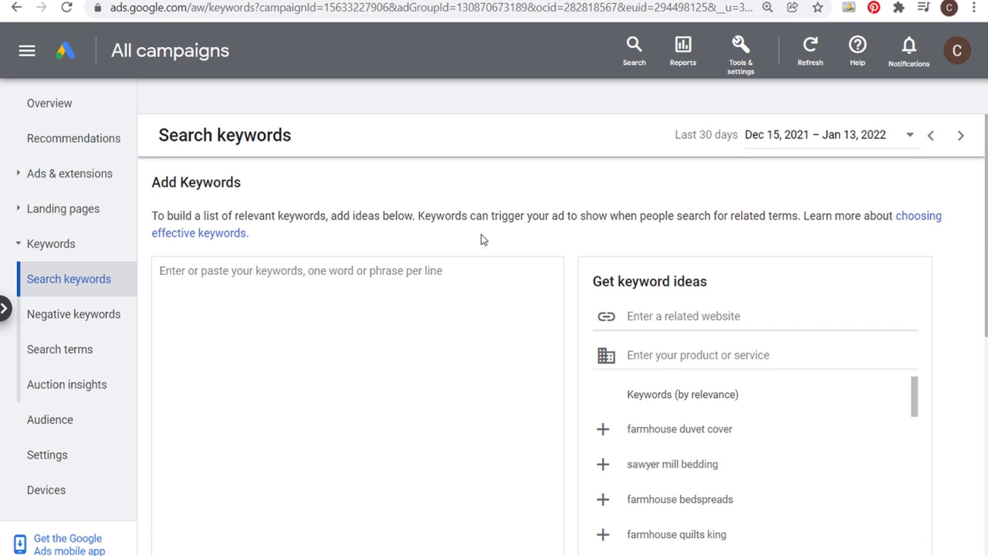
type("farmhouse quilts")
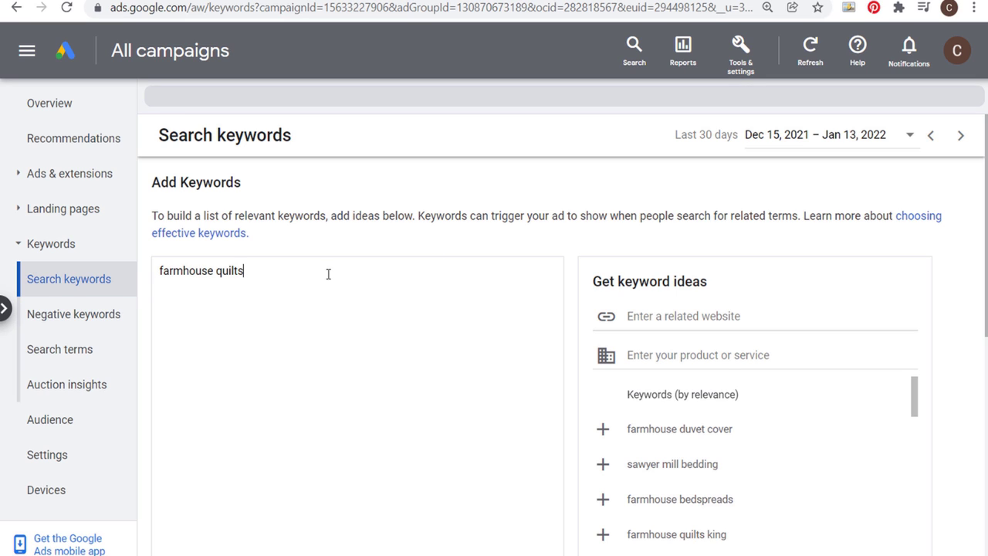
type("\"farmhouse quilts\"")
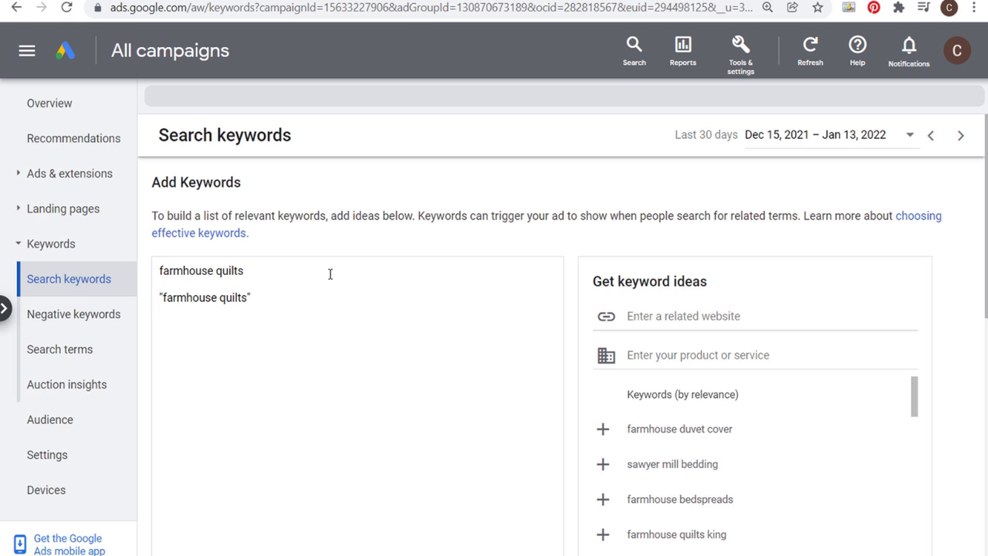
Add the exact match keyword [farmhouse quilts] on a third line of the new keywords list.
key("Return")
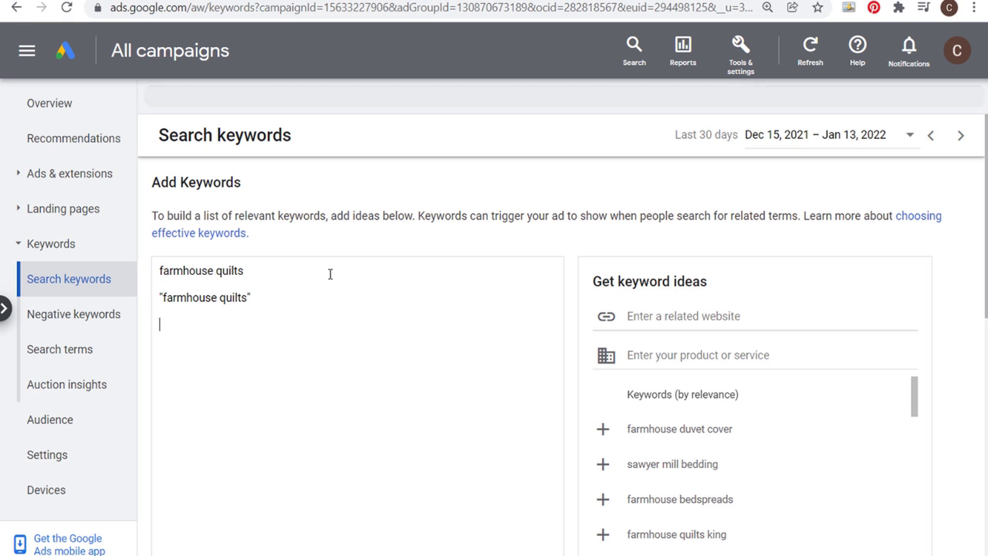
type("\"fa")
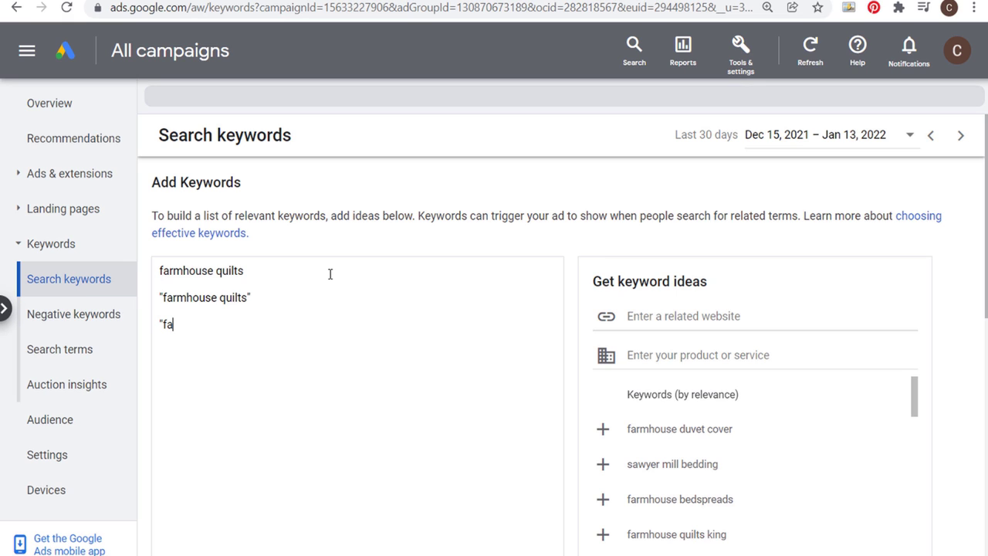
key("BackSpace")
key("BackSpace")
key("BackSpace")
type("[farmhouse quilts")
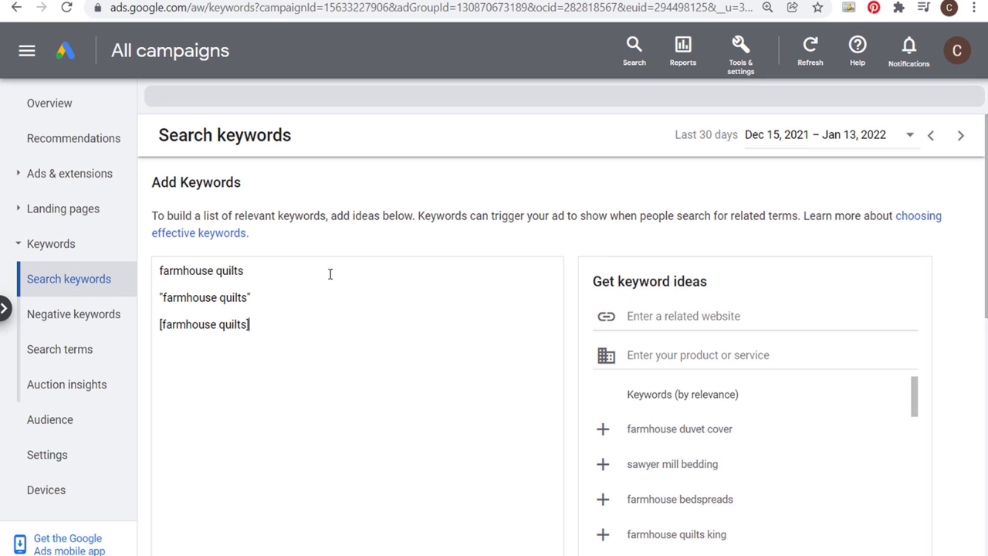
left_click_drag(278, 324, 155, 327)
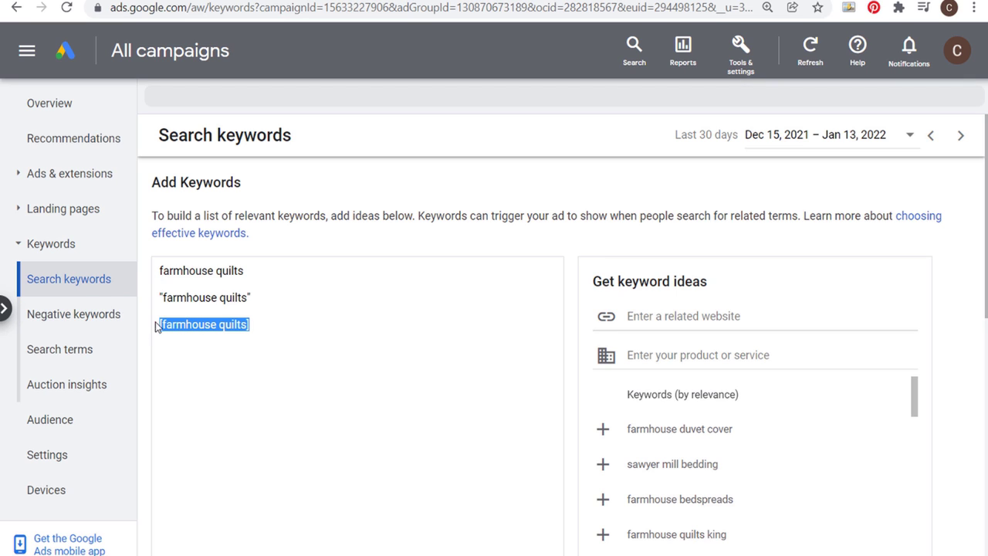
left_click(262, 284)
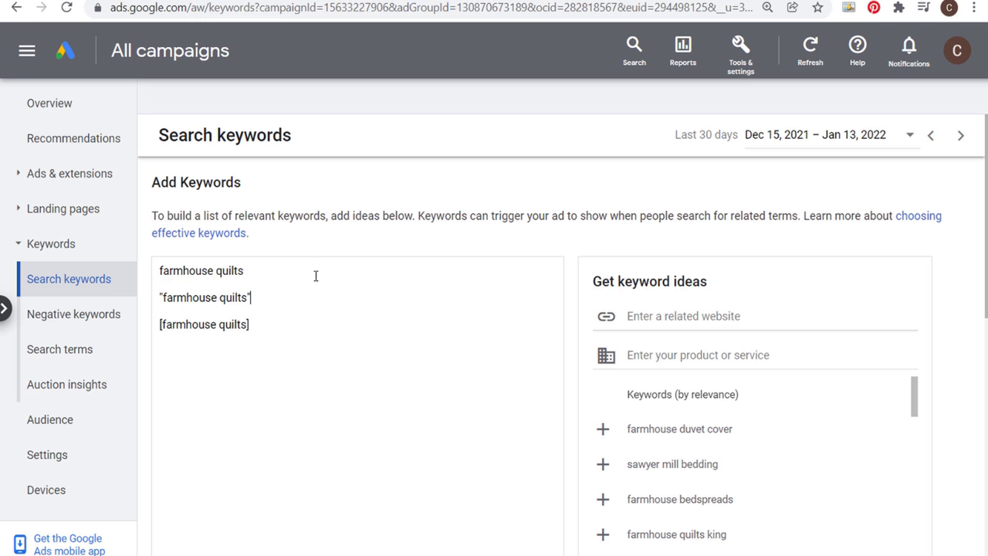
Clear all the "farmhouse quilts" match-type variants from the Add Keywords list.
left_click_drag(272, 327, 152, 328)
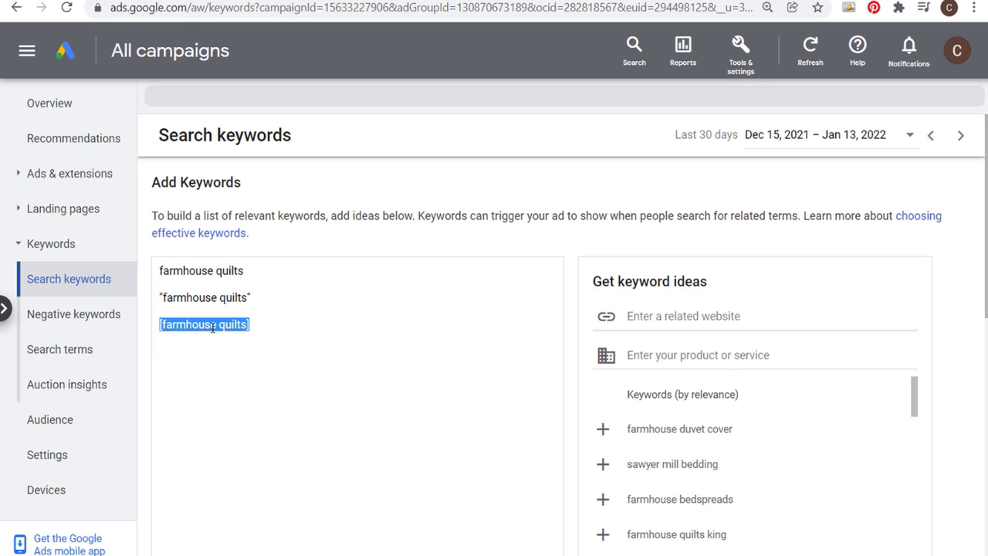
key("BackSpace")
key("BackSpace")
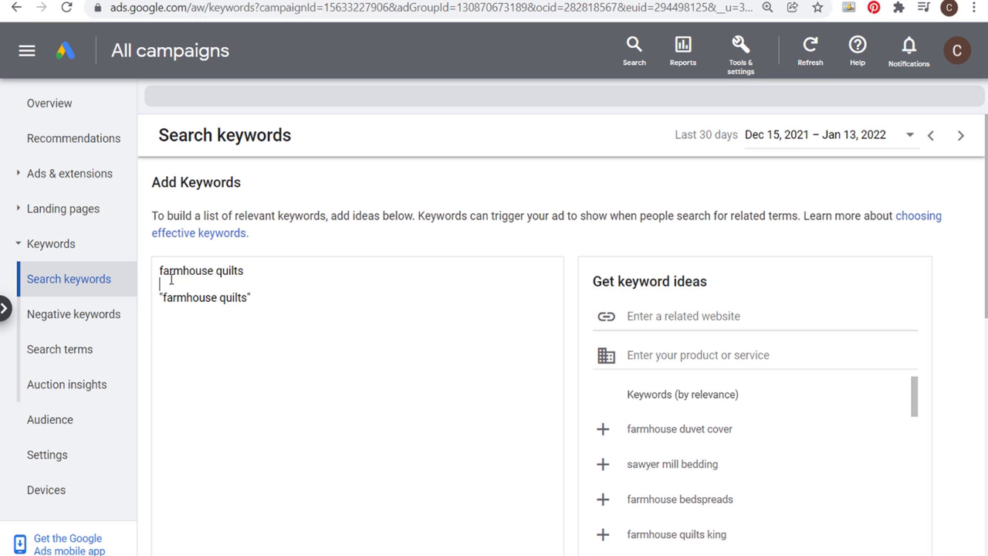
left_click_drag(171, 280, 155, 270)
key("BackSpace")
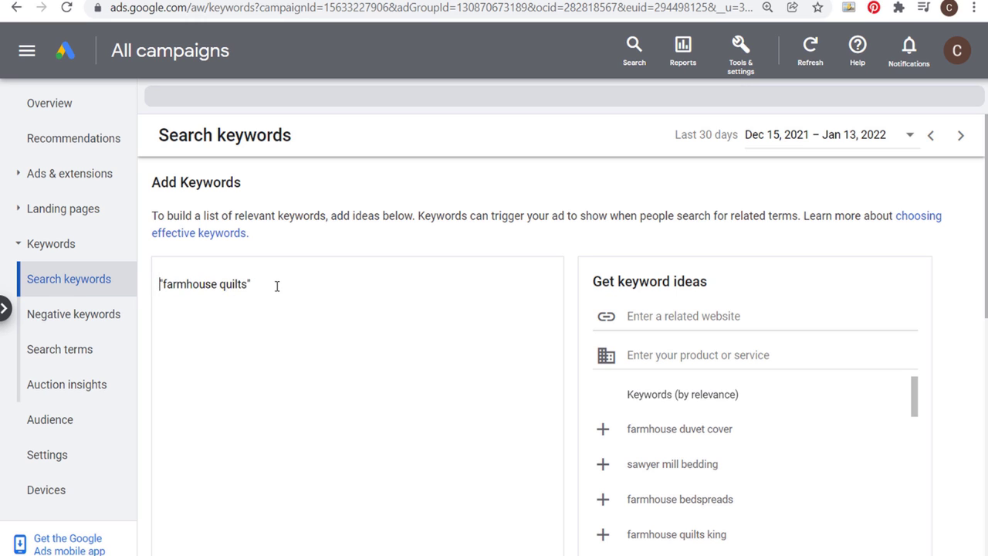
left_click_drag(276, 285, 160, 284)
key("BackSpace")
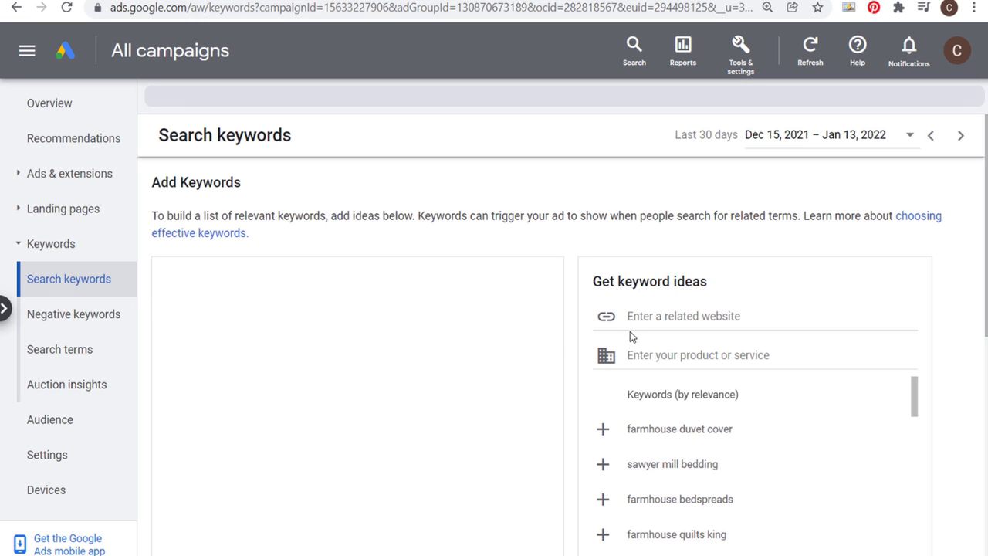
Get keyword ideas for the product or service "farmhouse quilts".
left_click(742, 316)
left_click(685, 355)
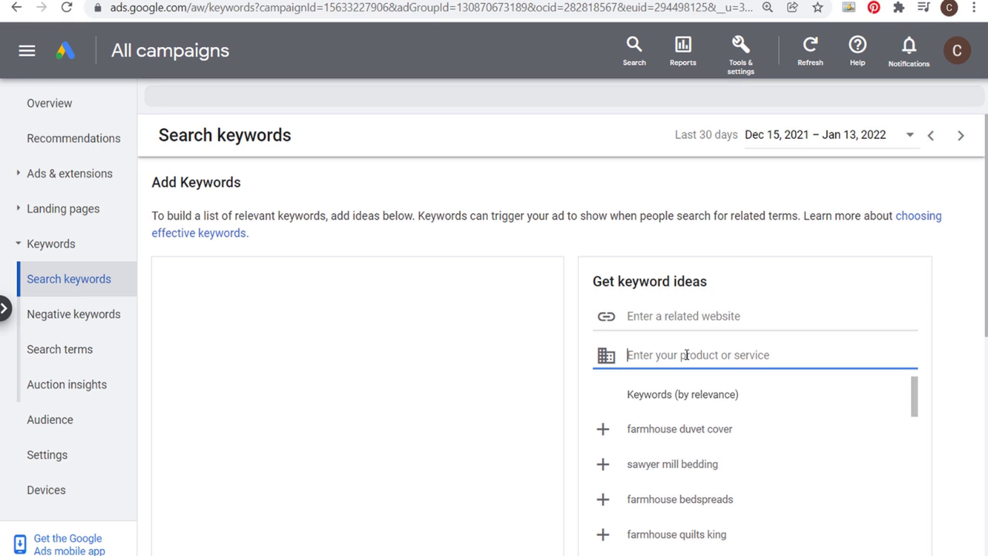
type("farmhous")
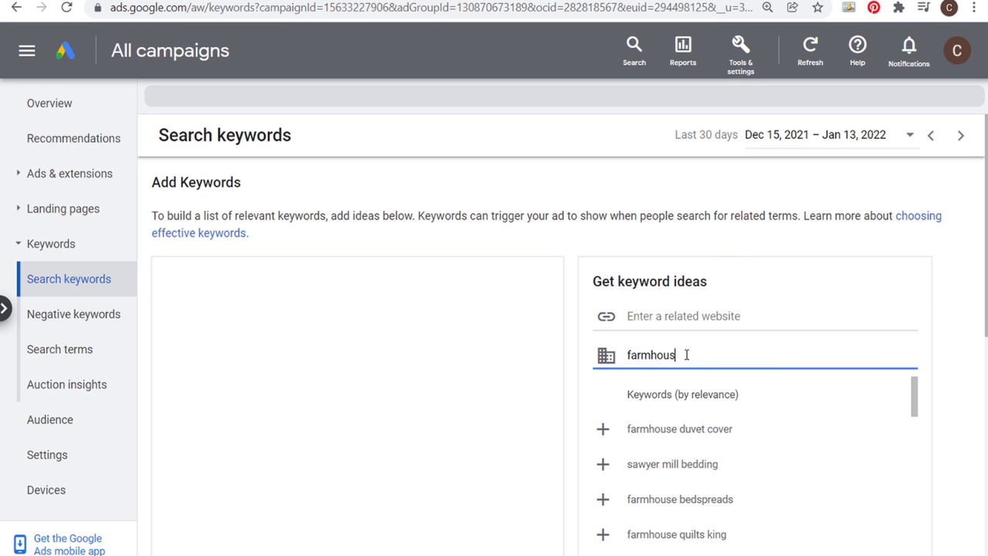
type("e quilts")
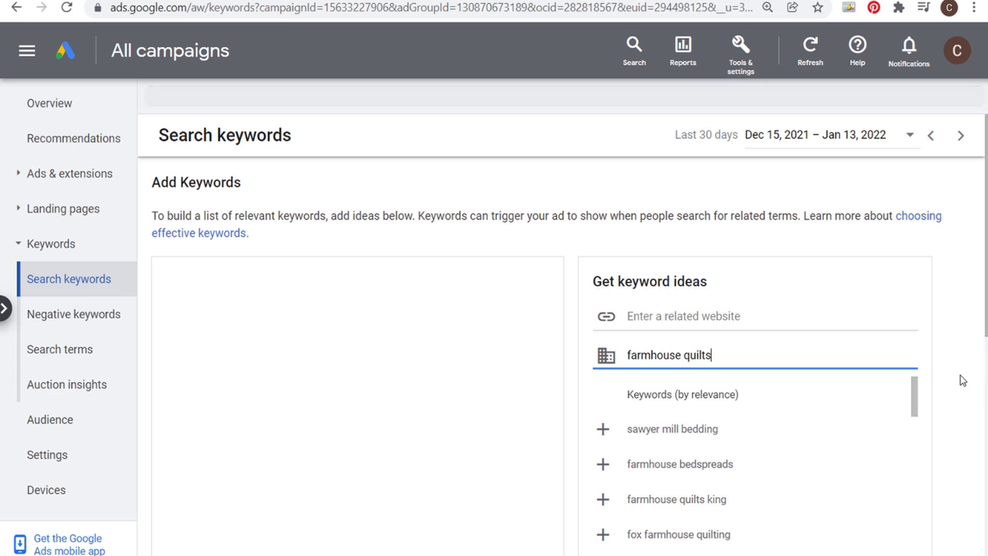
Add the suggested keyword "farmhouse quilts king" to the keyword list.
scroll(962, 382, "down", 2)
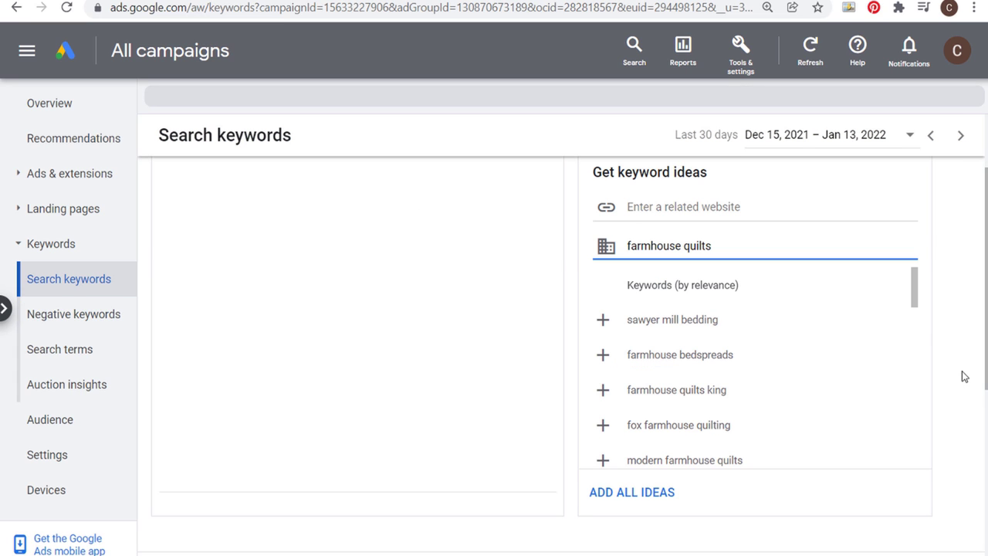
left_click(915, 290)
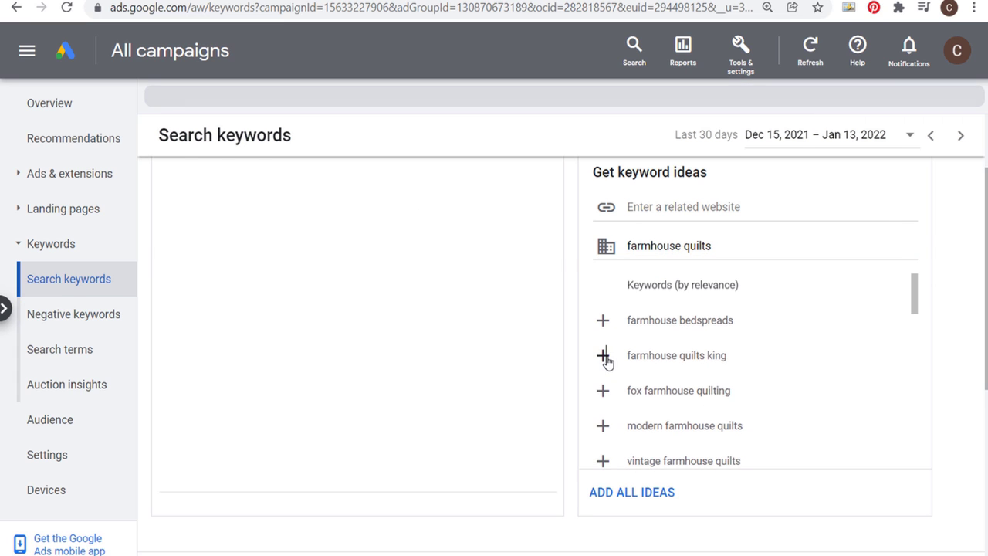
left_click(606, 358)
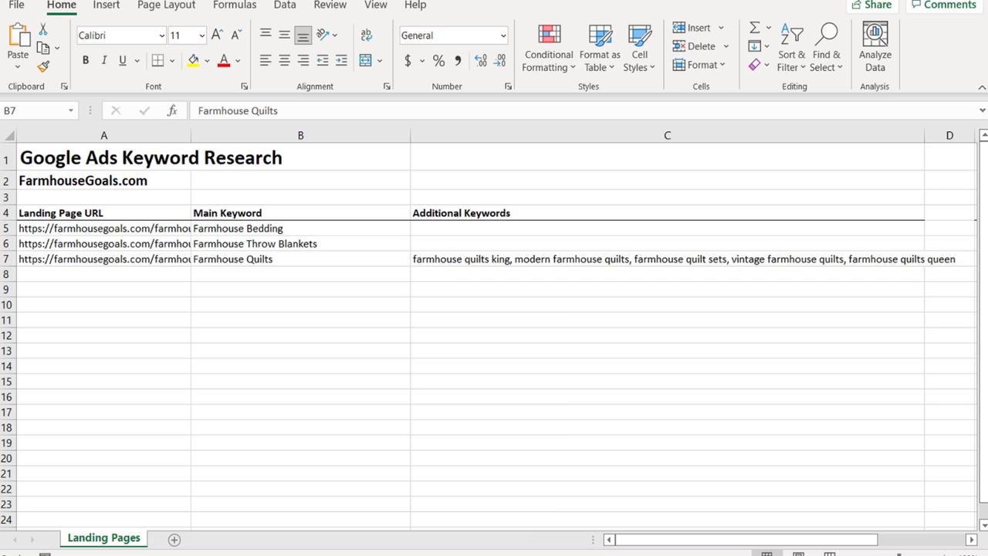
Switch to the Excel keyword research sheet and enter "farmhouse bedspreads" in cell E6 under Additional Keywords.
left_click_drag(618, 539, 697, 538)
left_click(651, 243)
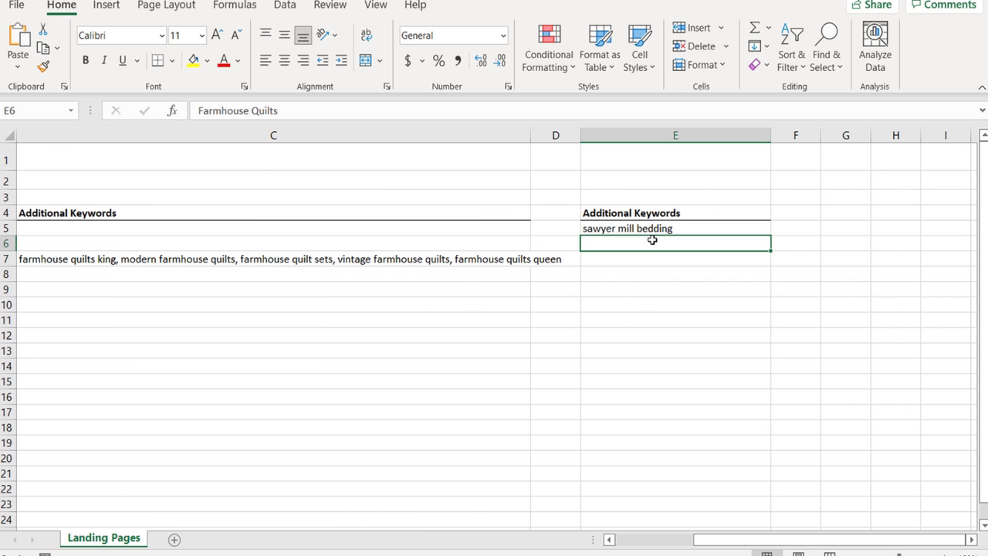
type("farmhouse b")
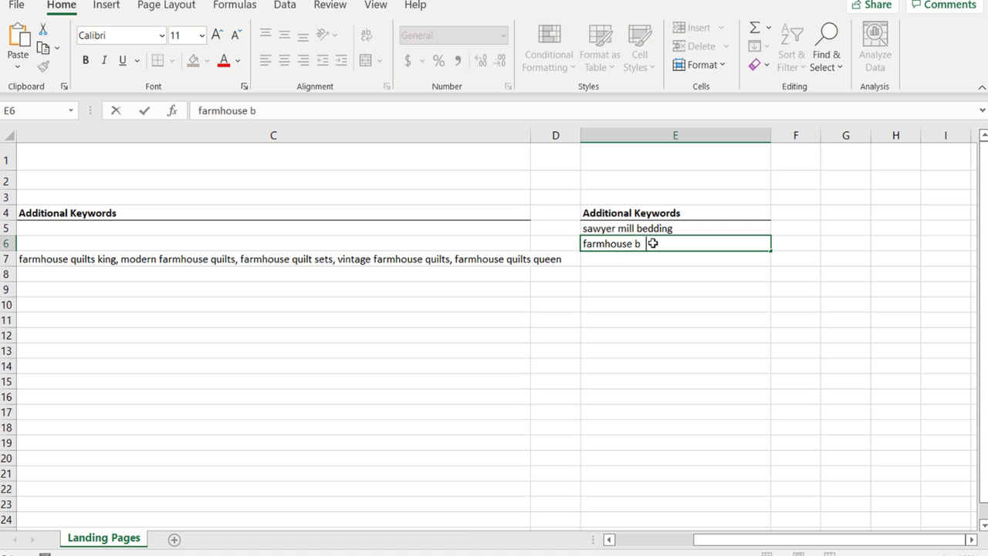
type("edspreads")
key("Return")
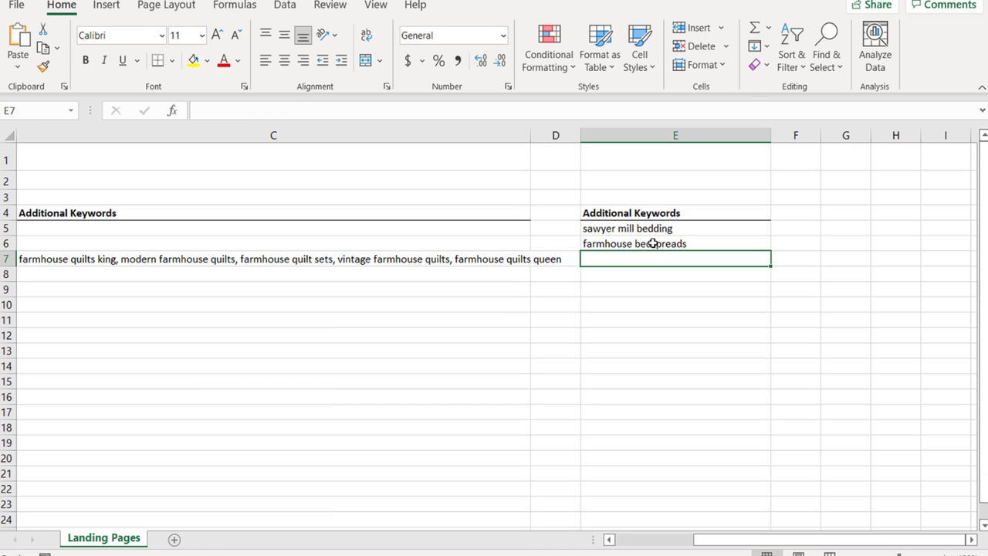
Return to Google Ads and add the suggestions "modern farmhouse quilts", "vintage farmhouse quilts" and "farmhouse quilts queen".
key("alt+Tab")
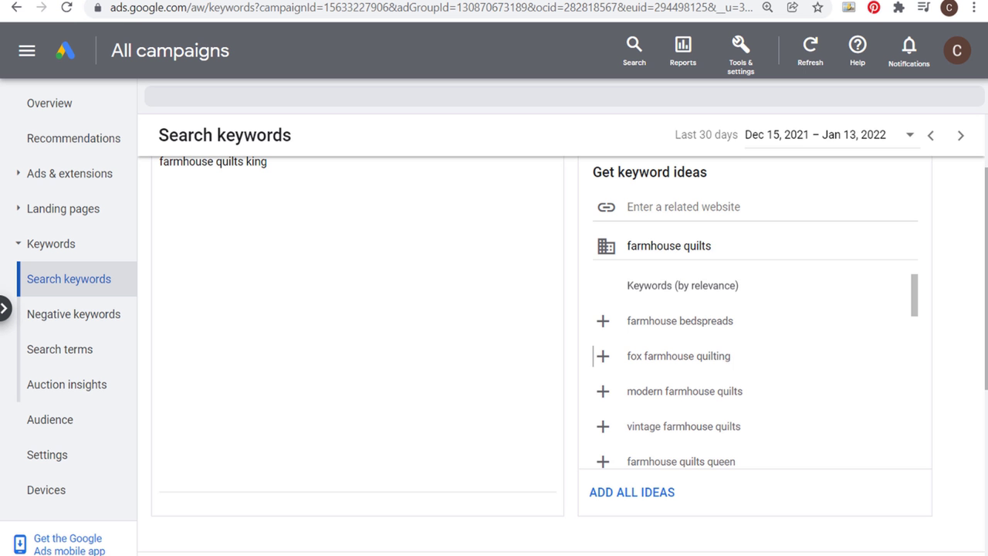
left_click(603, 391)
left_click(602, 391)
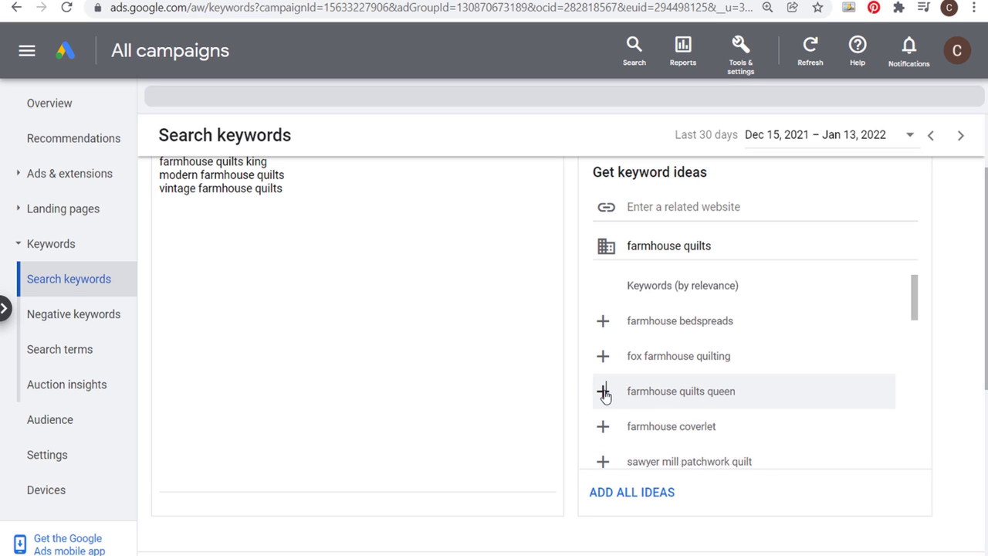
left_click(603, 389)
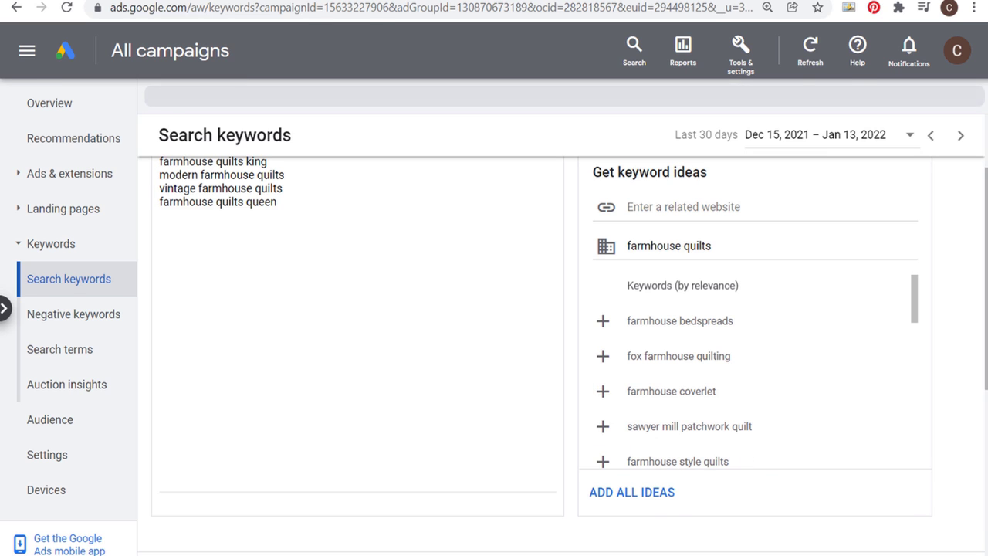
Switch to the Excel sheet and review the additional keywords recorded for Farmhouse Quilts in row 7.
key("alt+Tab")
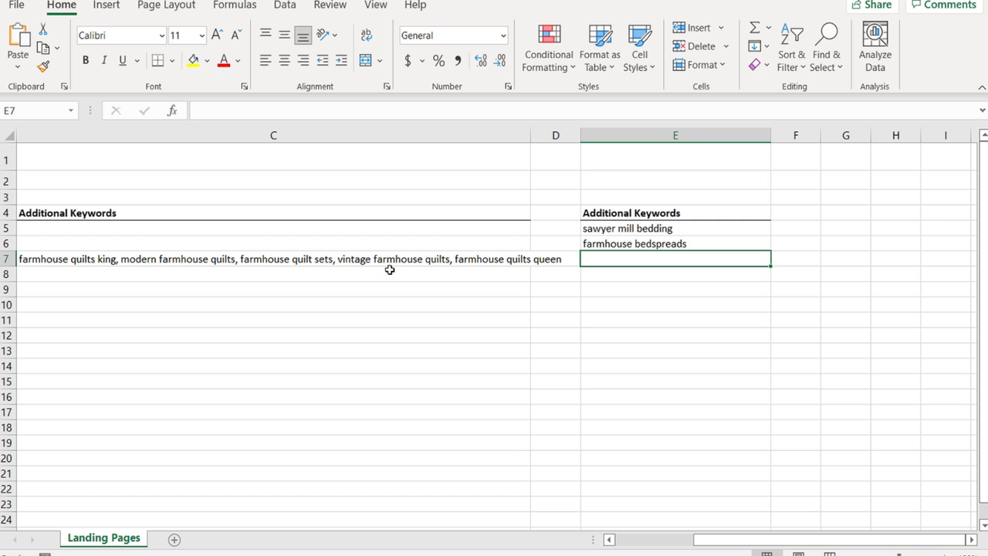
left_click(48, 258)
left_click_drag(728, 539, 641, 539)
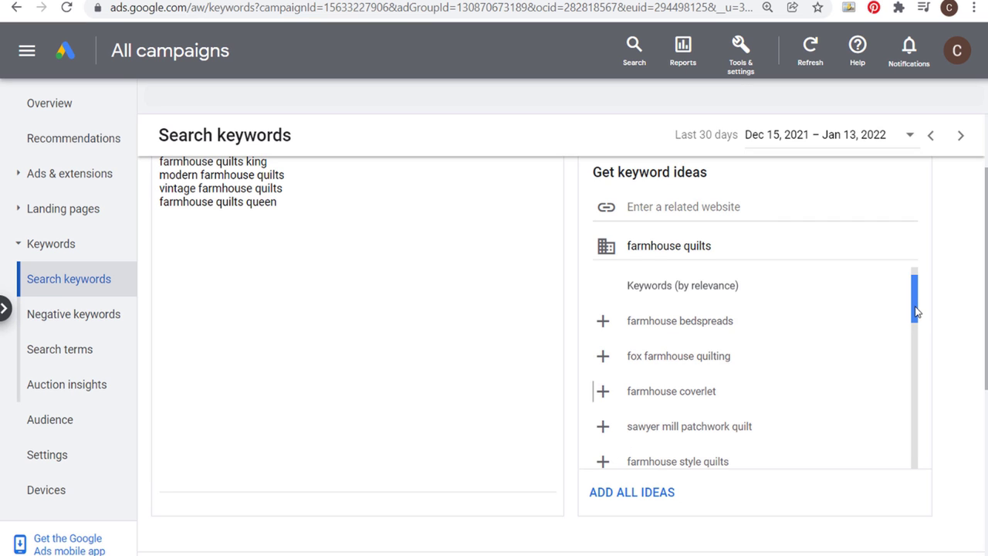
Back in Google Ads, add the suggested keyword "farmhouse style quilts" to the list.
left_click_drag(916, 309, 917, 324)
left_click(603, 399)
scroll(764, 383, "down", 2)
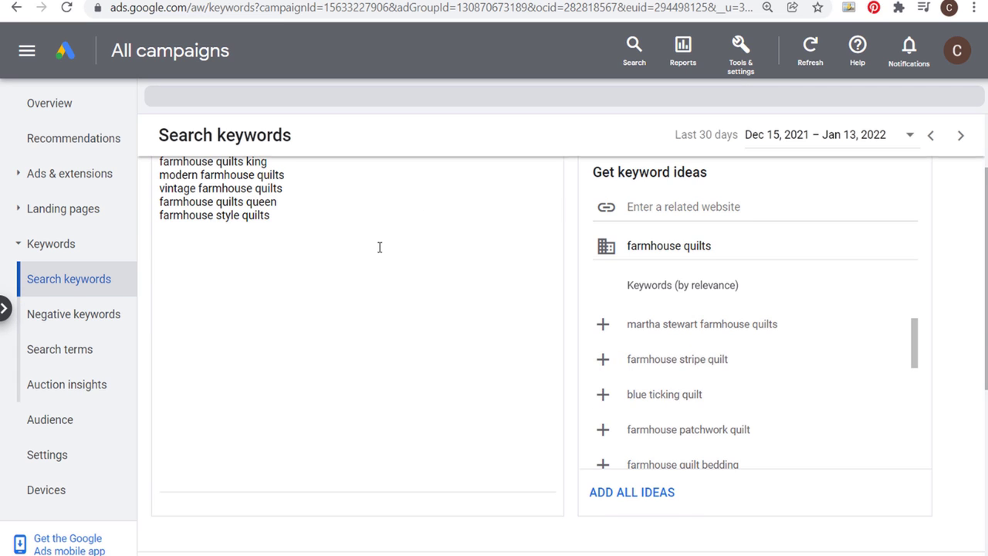
scroll(379, 247, "up", 2)
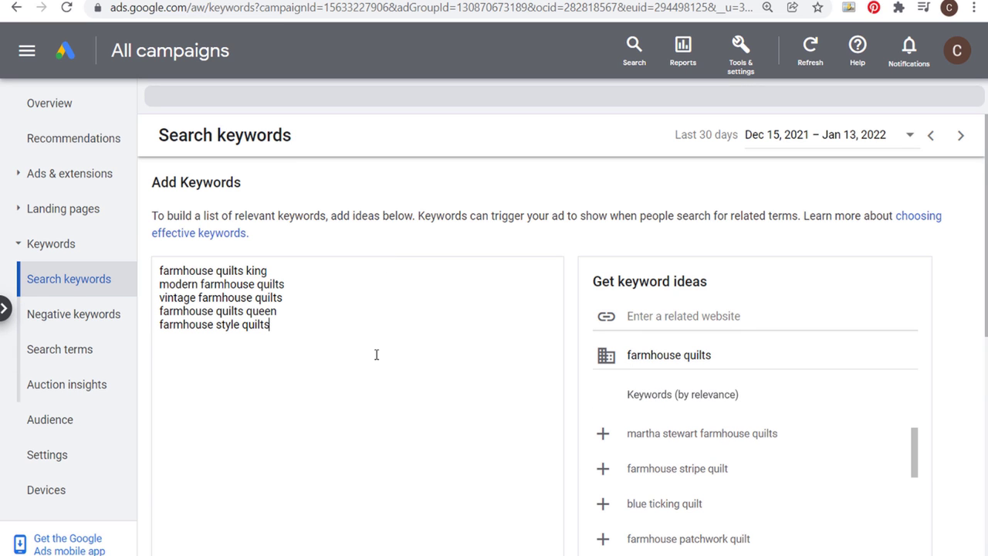
type("armhouse quilts\"")
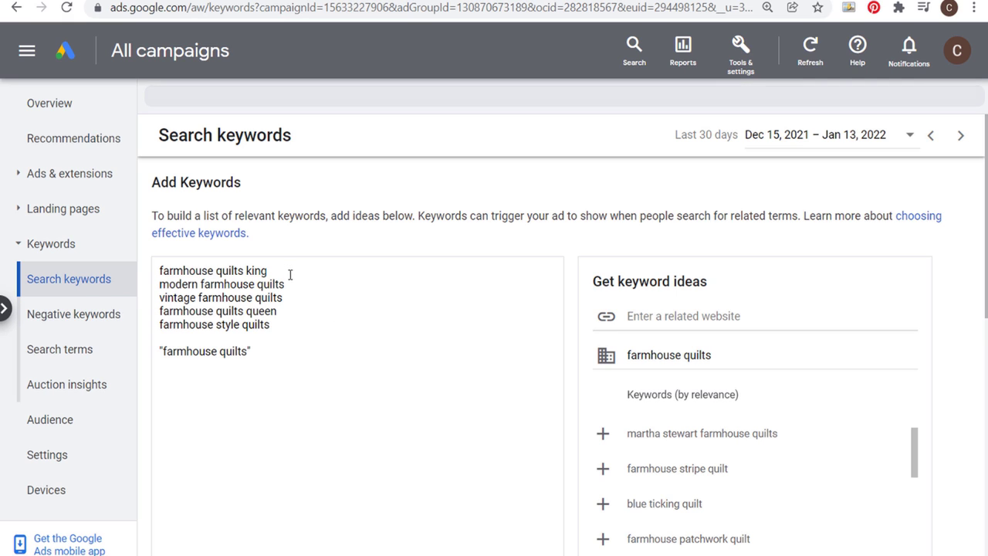
left_click_drag(286, 349, 154, 361)
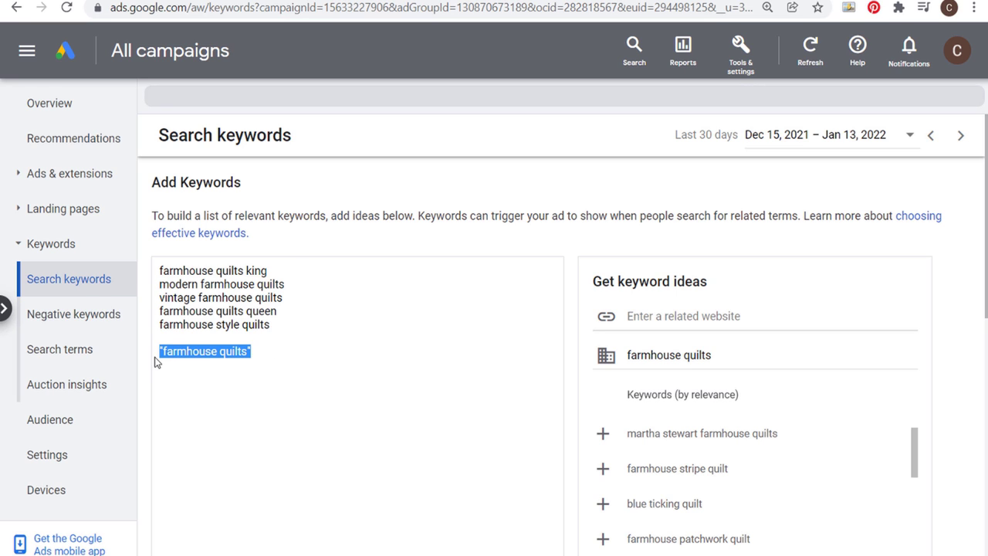
key("BackSpace")
key("BackSpace")
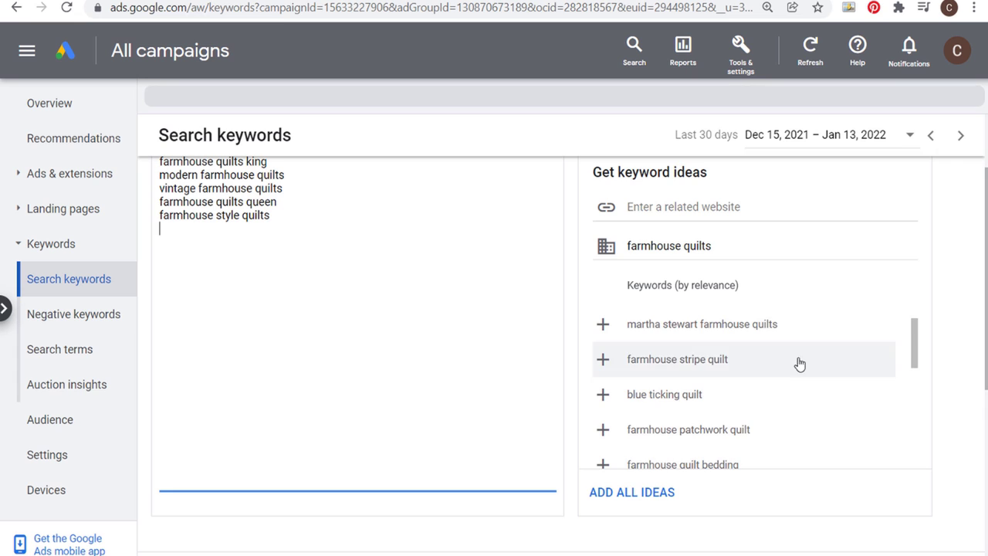
Add the suggestions "farmhouse patchwork quilt", "farmhouse quilt bedding", "farmhouse star quilt" and "farmhouse king quilt" to the list.
scroll(690, 332, "down", 2)
left_click(602, 324)
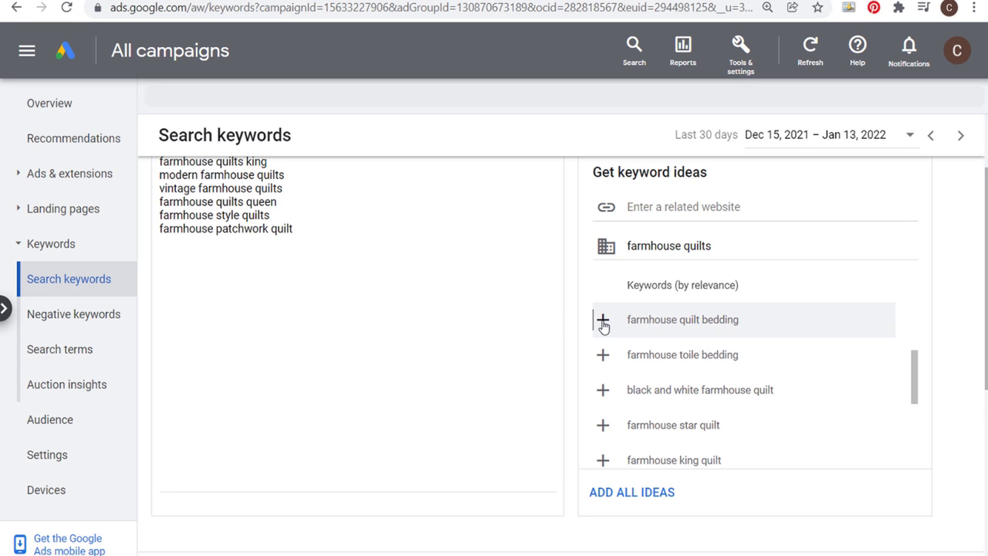
left_click(602, 324)
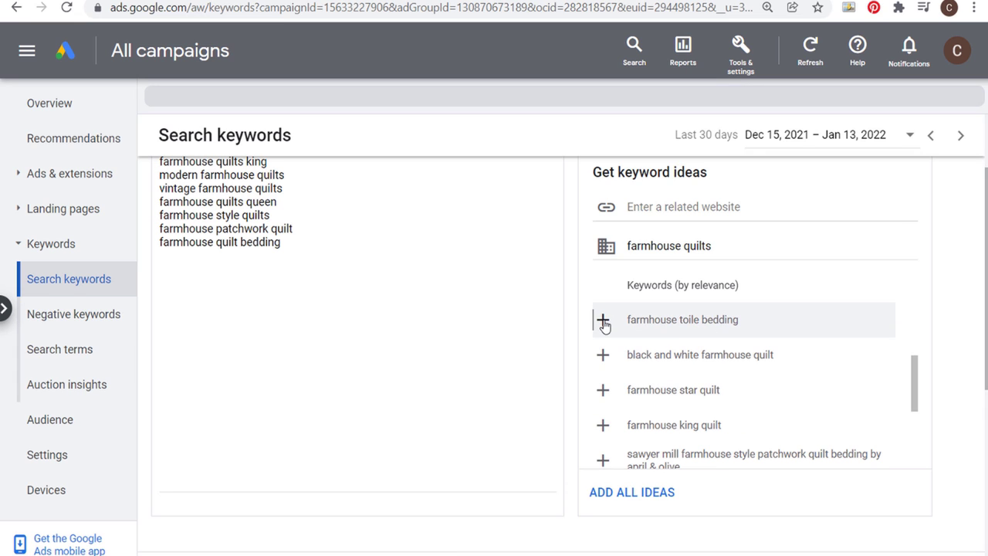
left_click(603, 391)
left_click(603, 391)
Enclose each of the nine listed keywords in quotation marks to make them phrase match.
scroll(438, 319, "up", 2)
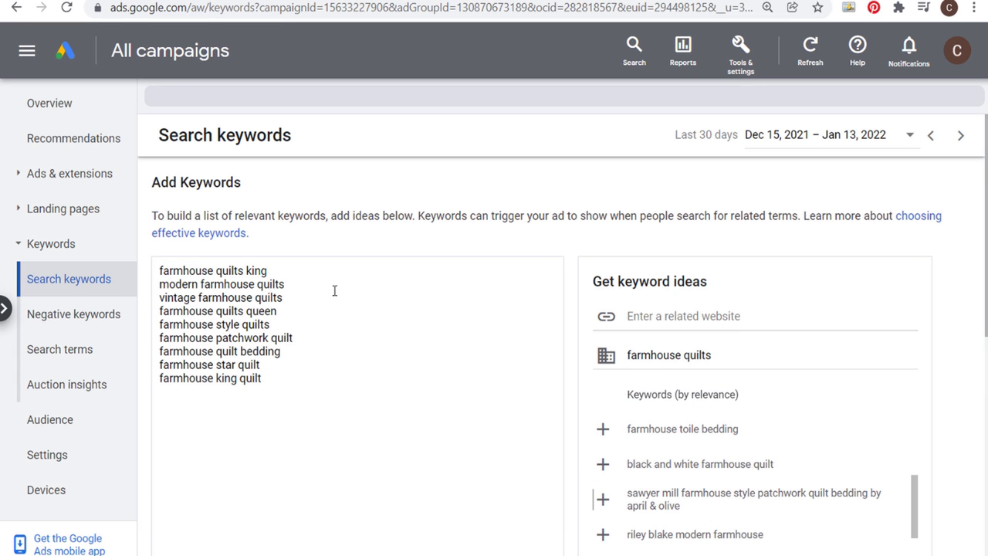
left_click(336, 269)
left_click(302, 284)
type("\"")
left_click(310, 301)
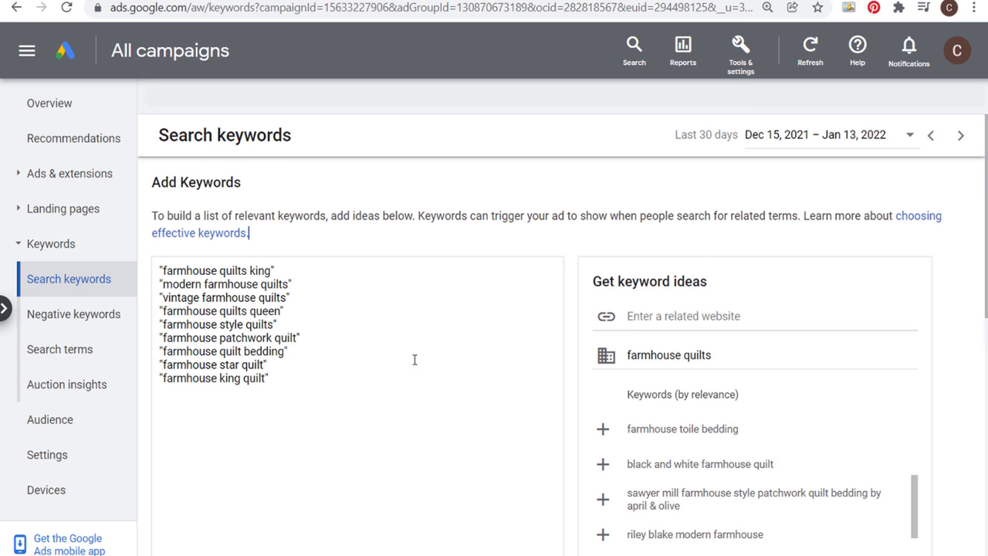
Save the new phrase match keywords to the ad group.
scroll(432, 363, "down", 2)
scroll(600, 379, "down", 2)
scroll(571, 431, "down", 4)
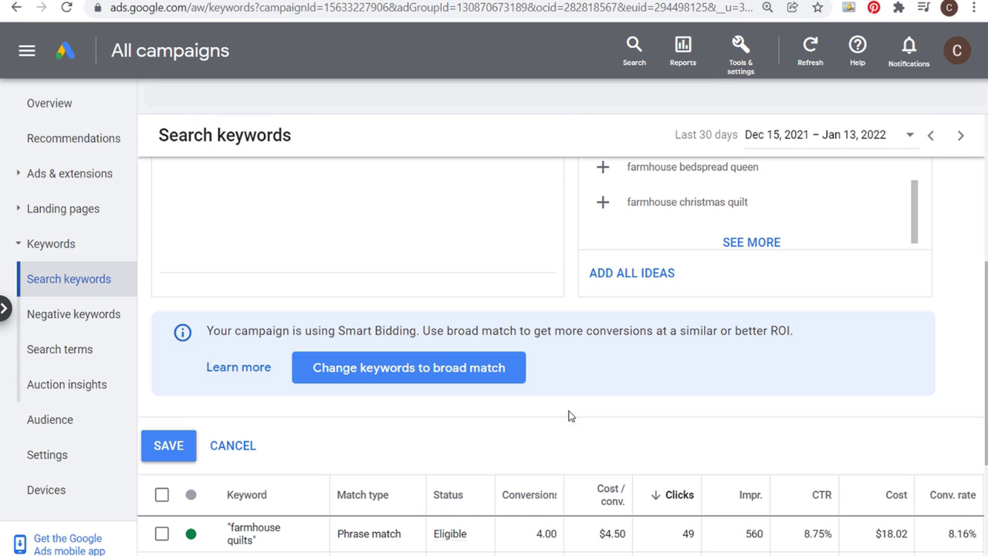
left_click(169, 445)
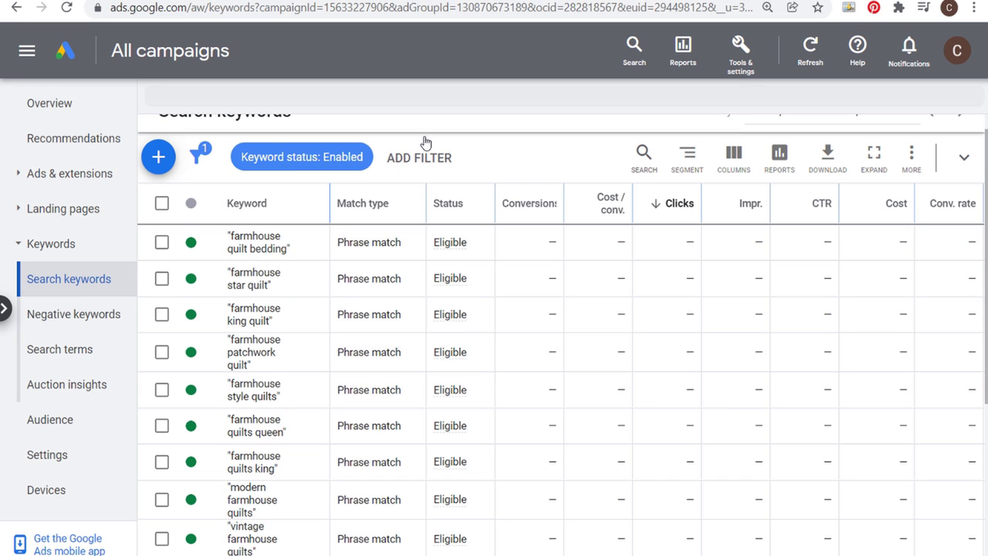
scroll(587, 172, "up", 1)
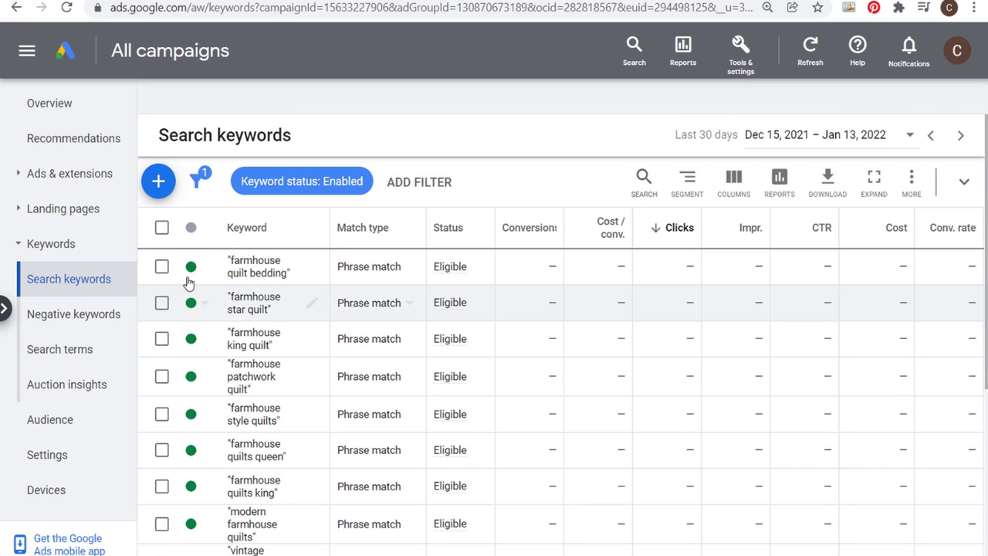
Open the search terms report and check the entry for "farmhouse quilts king".
left_click(68, 352)
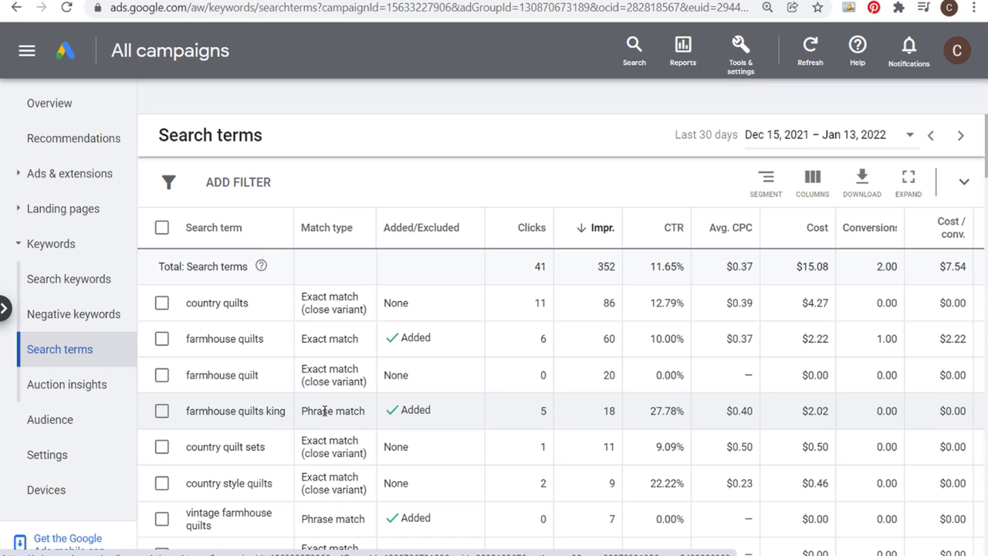
left_click_drag(195, 409, 274, 410)
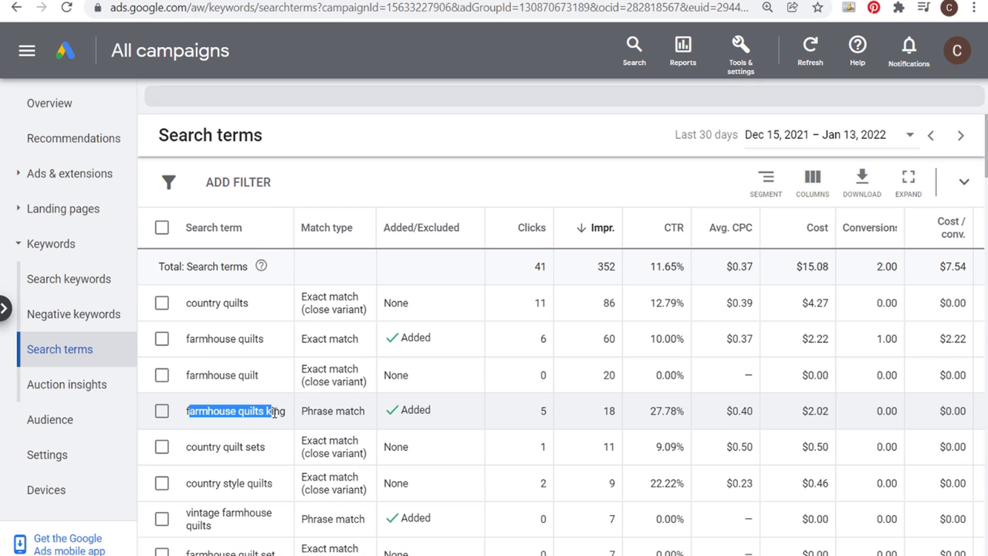
left_click(279, 410)
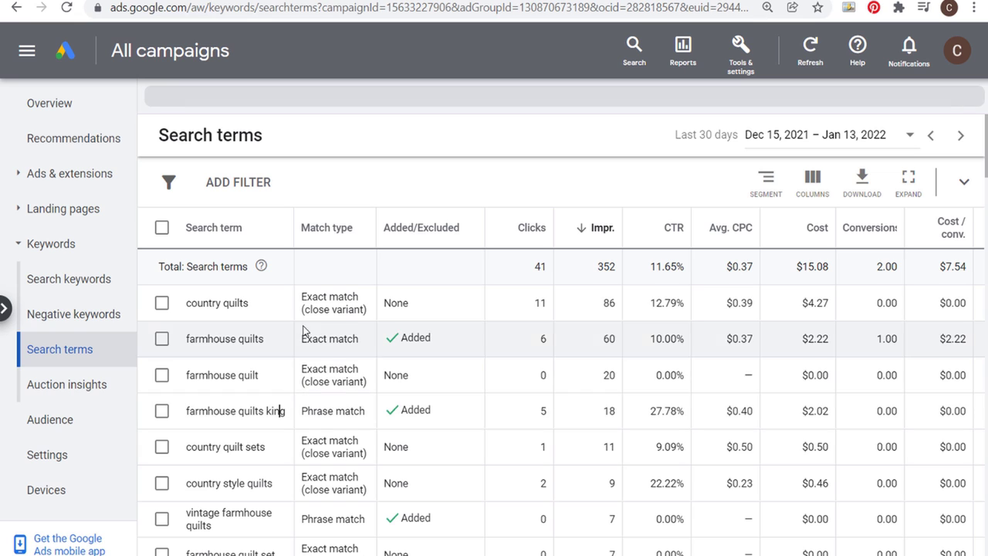
Mark the search terms "country quilts" and "martha stewart farmhouse quilts" for review, and clear the selection.
left_click_drag(191, 303, 264, 311)
left_click(162, 304)
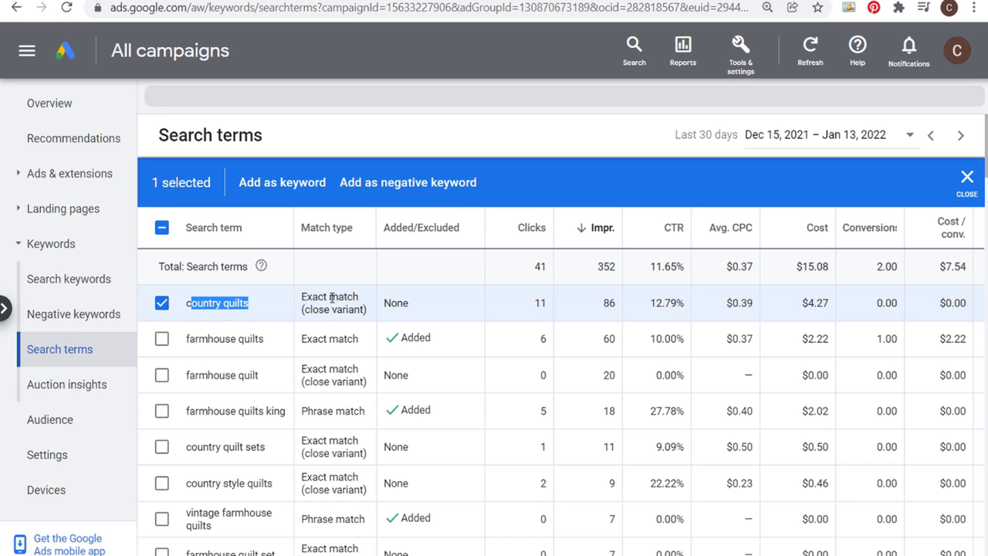
scroll(494, 325, "down", 3)
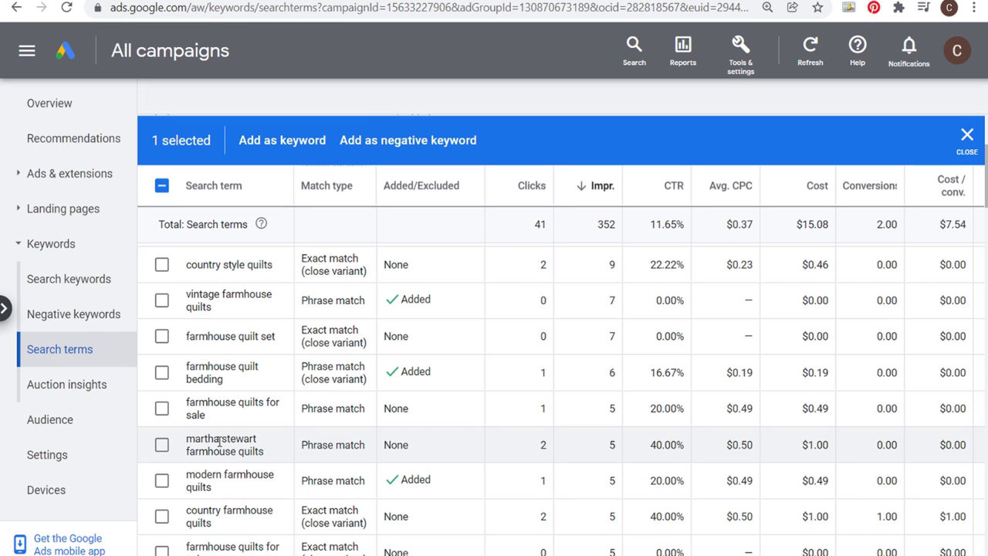
left_click_drag(186, 438, 286, 454)
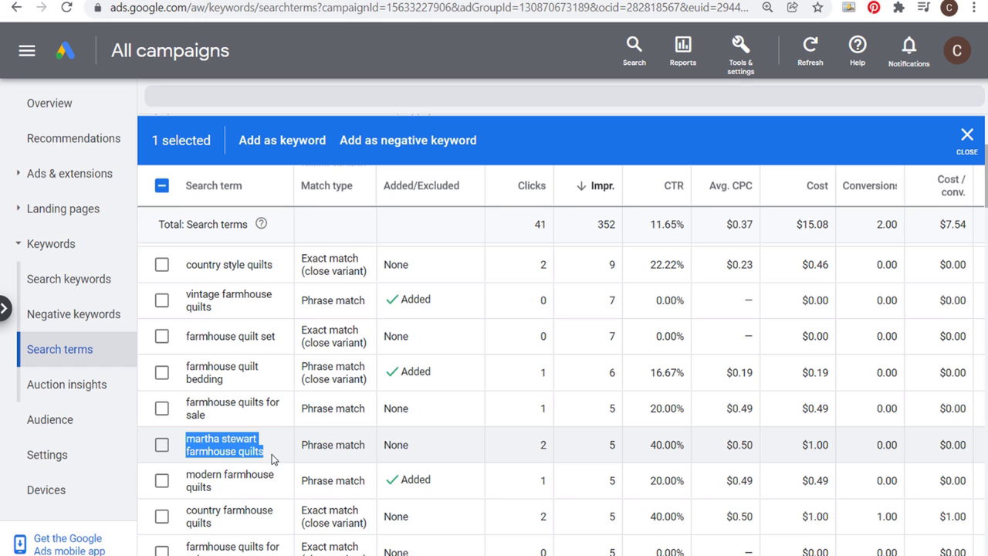
left_click(161, 445)
left_click(950, 150)
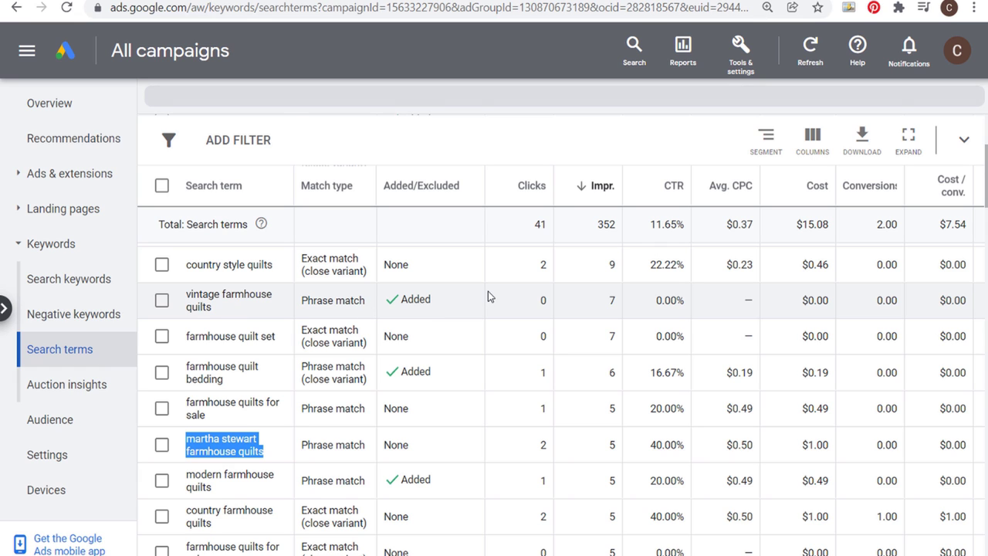
Return to the campaign's ad groups and review the keywords of the Farmhouse Quilts ad group.
left_click(34, 244)
scroll(355, 243, "up", 3)
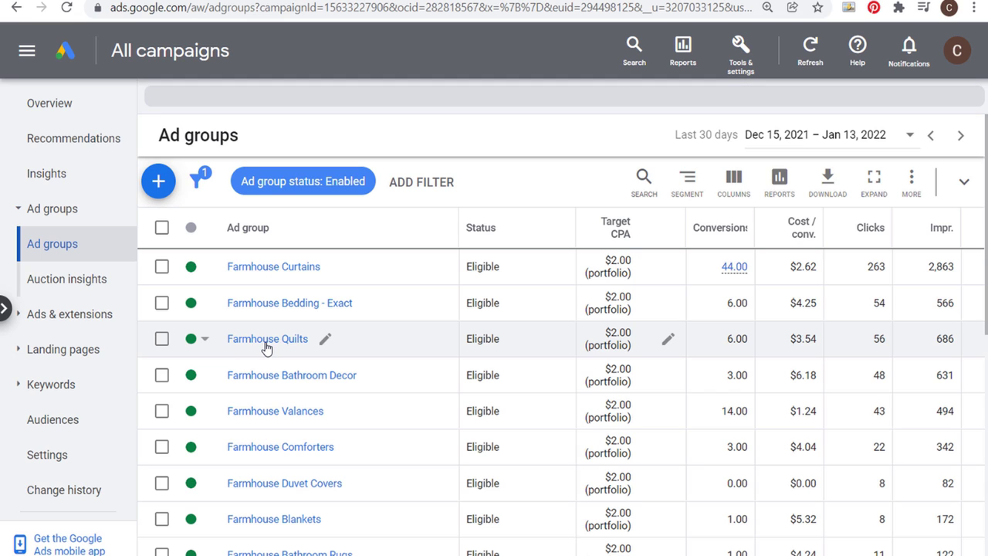
left_click(266, 344)
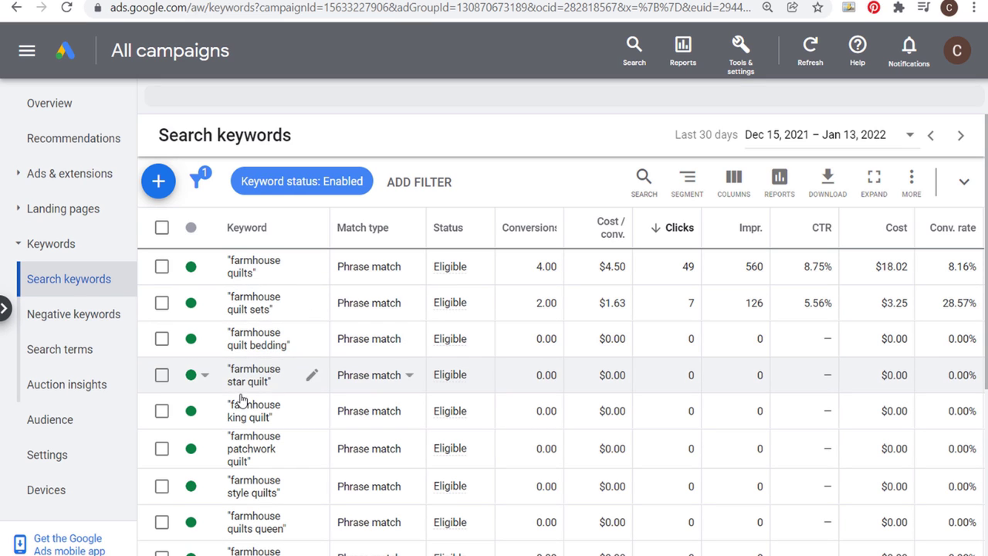
Go back to the ad group list and review the keywords of the Farmhouse Comforters ad group.
left_click(62, 174)
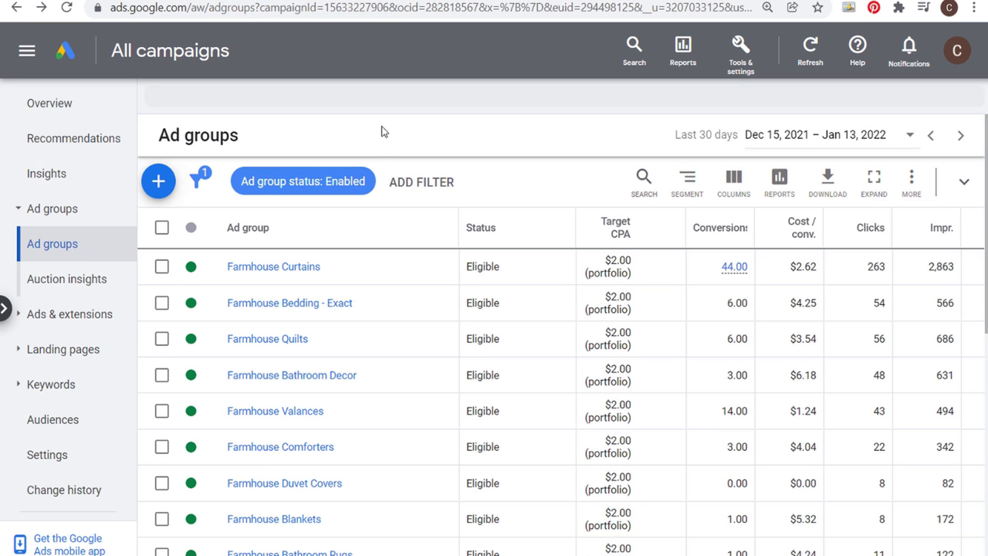
scroll(388, 265, "down", 1)
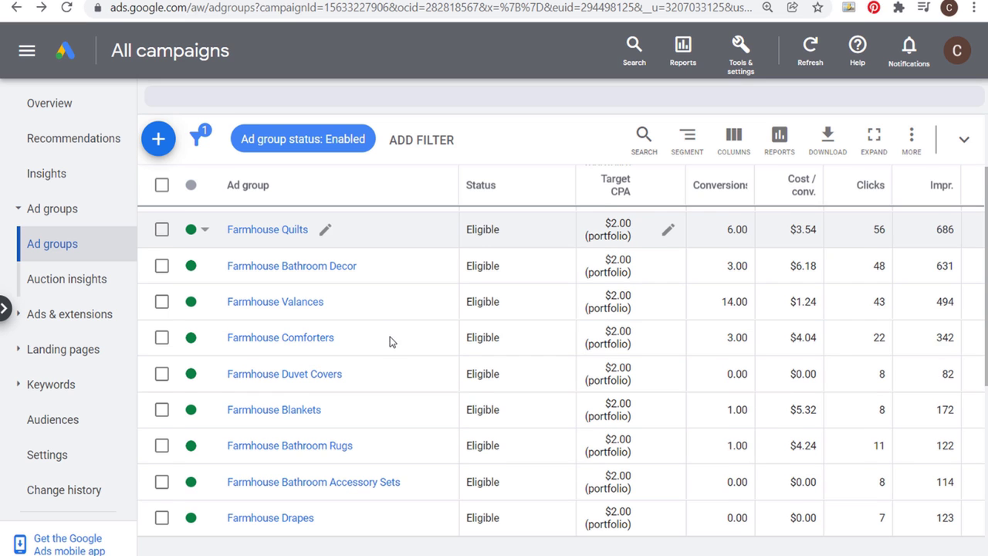
left_click(266, 341)
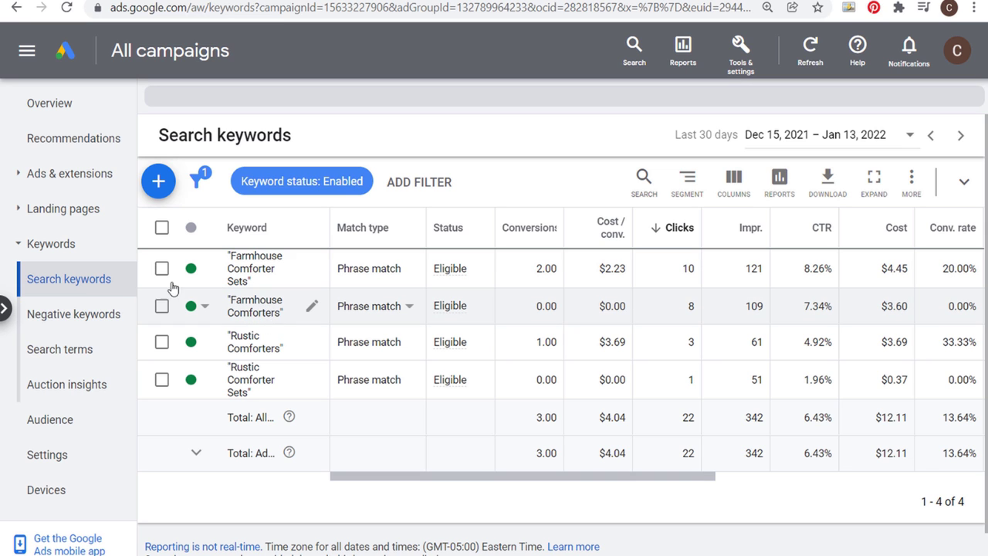
left_click(69, 175)
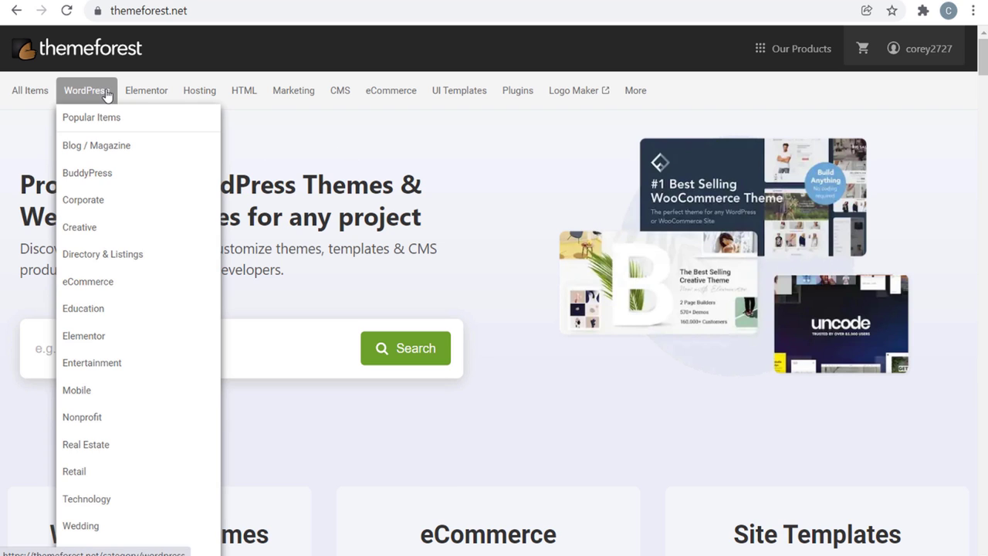
On ThemeForest, look through the theme categories and open the Shopify category under eCommerce.
mouse_move(97, 95)
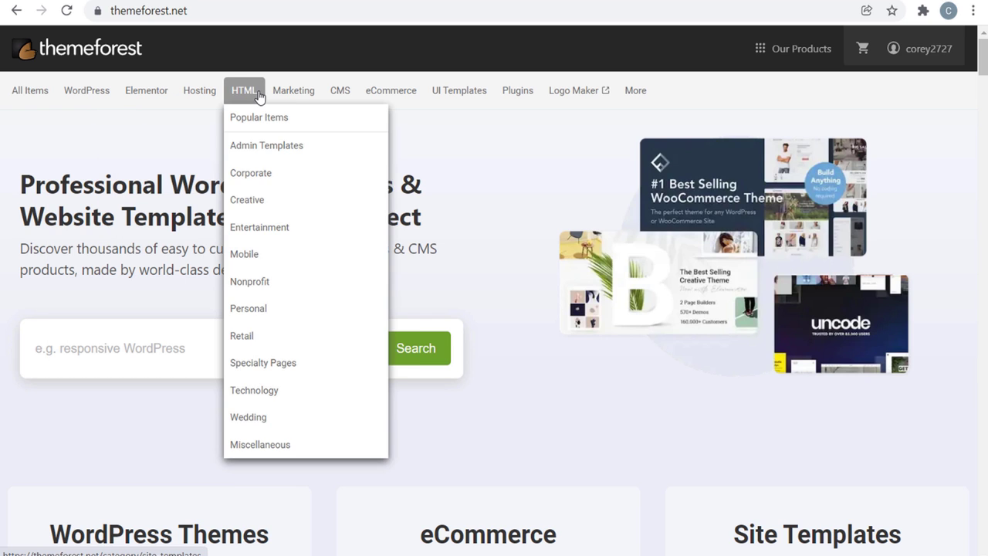
mouse_move(293, 94)
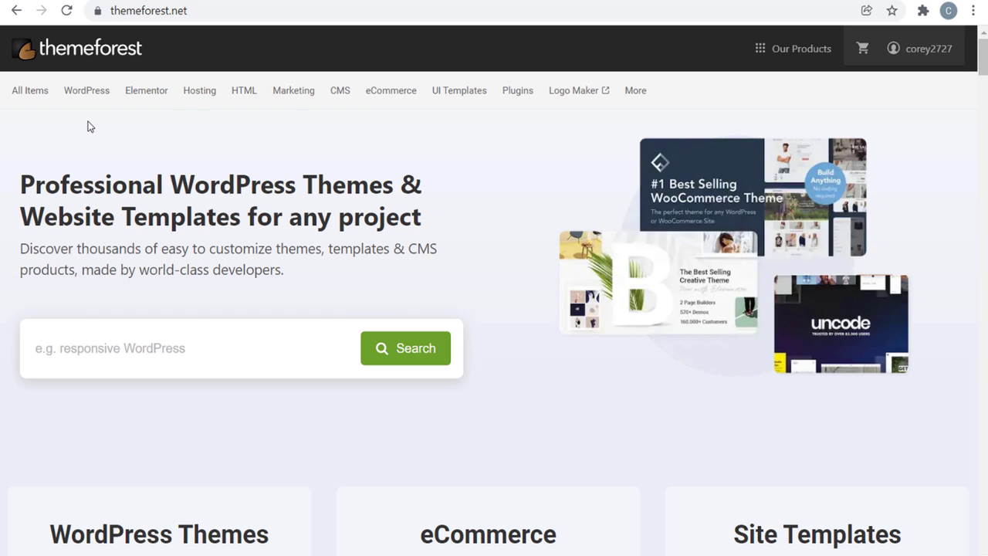
mouse_move(375, 95)
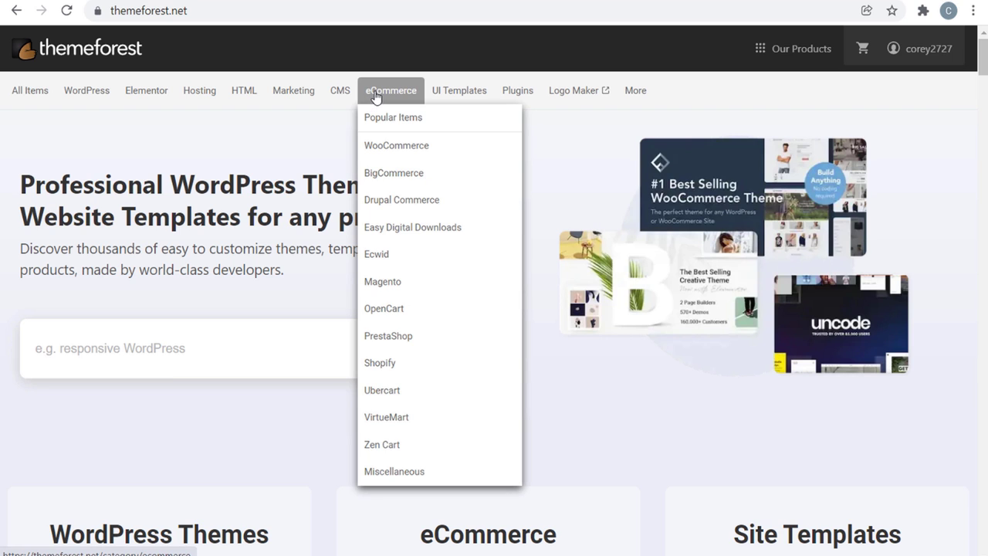
left_click(390, 363)
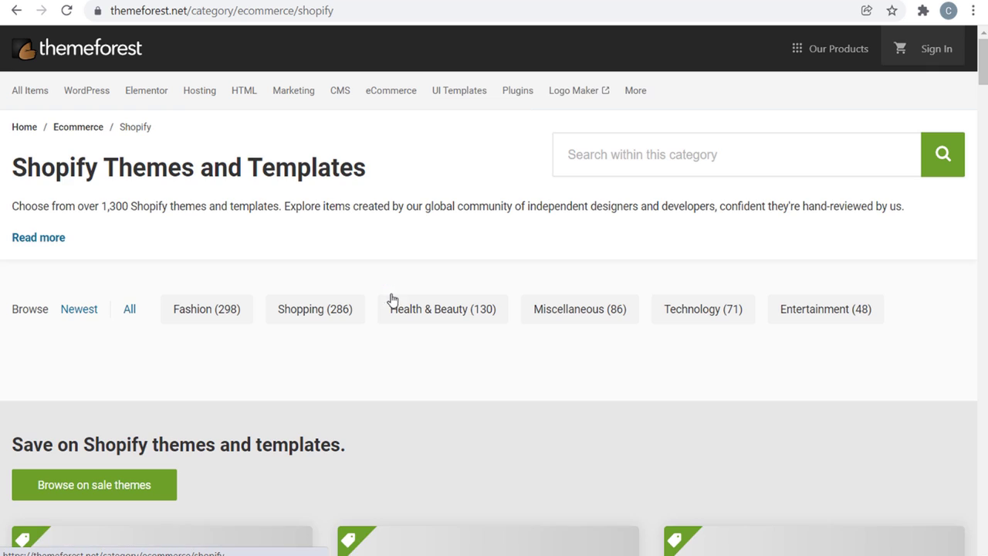
left_click_drag(16, 170, 388, 187)
left_click(413, 179)
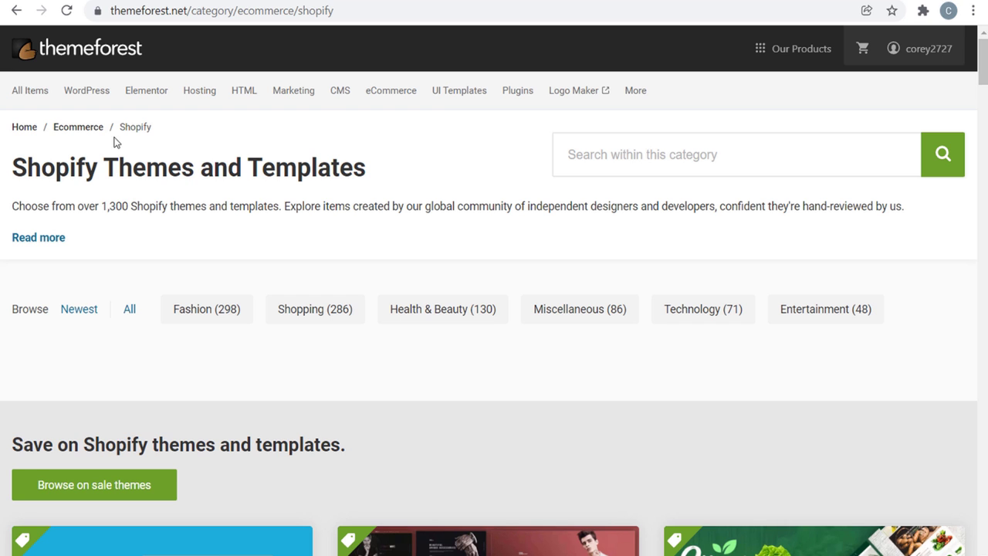
Examine the ads in the Google search results for "shopify themes".
left_click(231, 0)
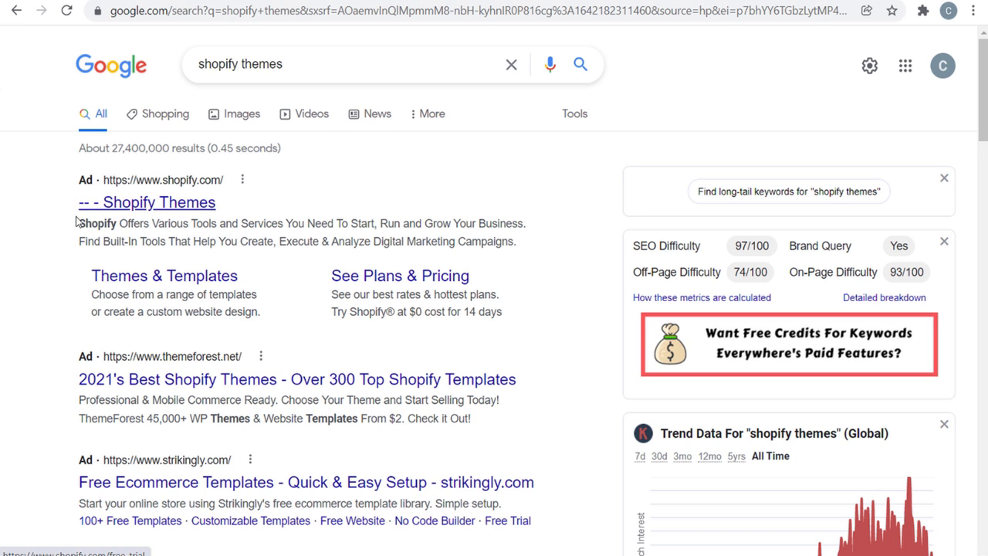
scroll(46, 239, "down", 1)
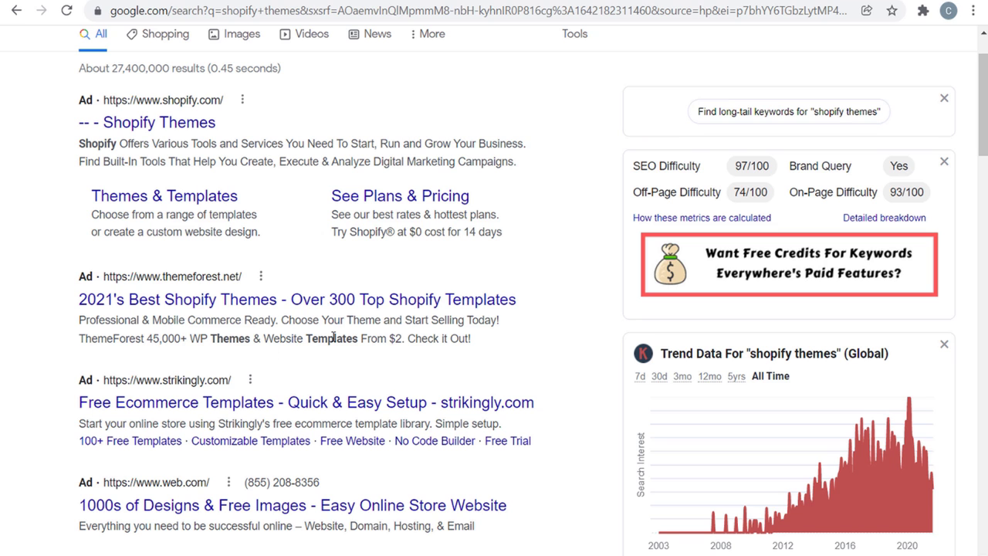
scroll(106, 305, "down", 1)
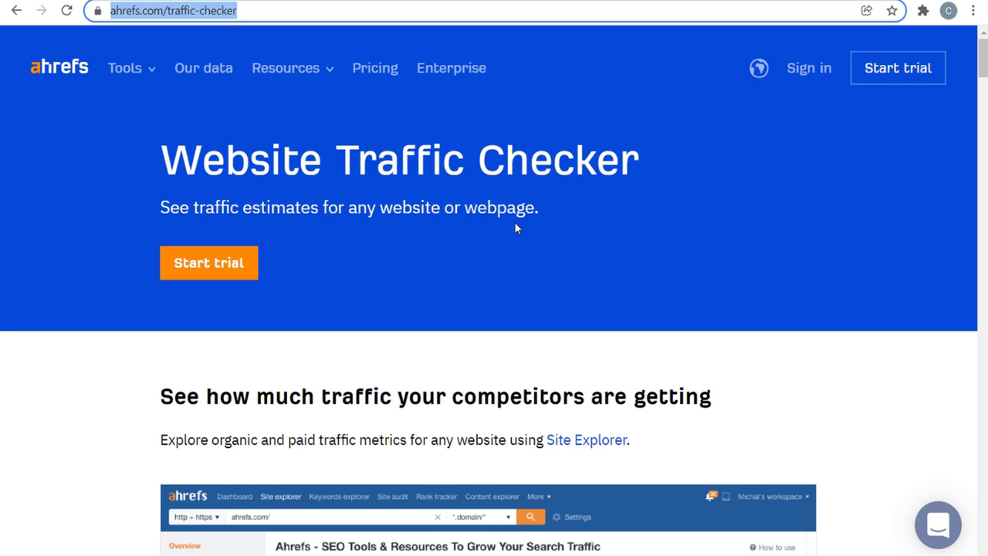
Copy the web address of the Ahrefs Website Traffic Checker page.
left_click(413, 187)
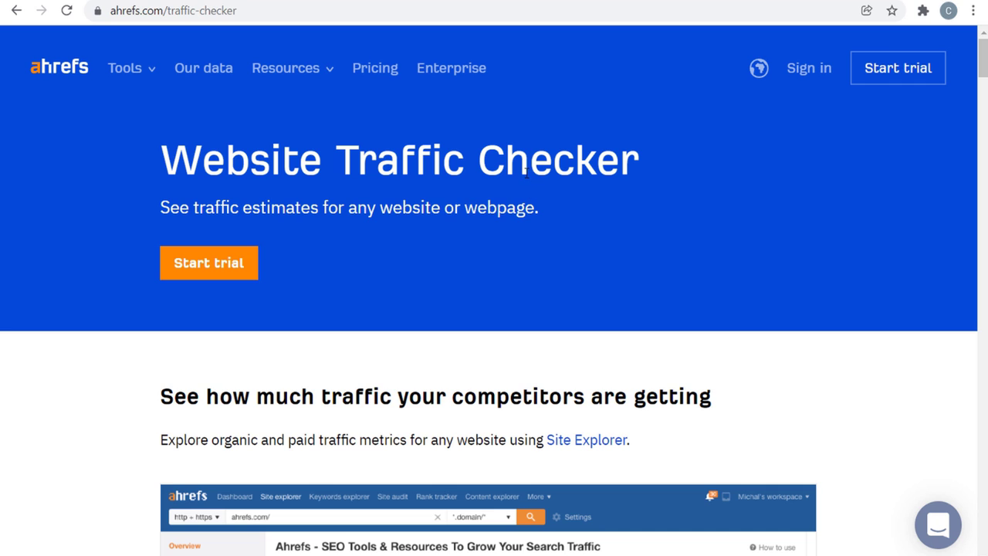
left_click(272, 14)
key("ctrl+c")
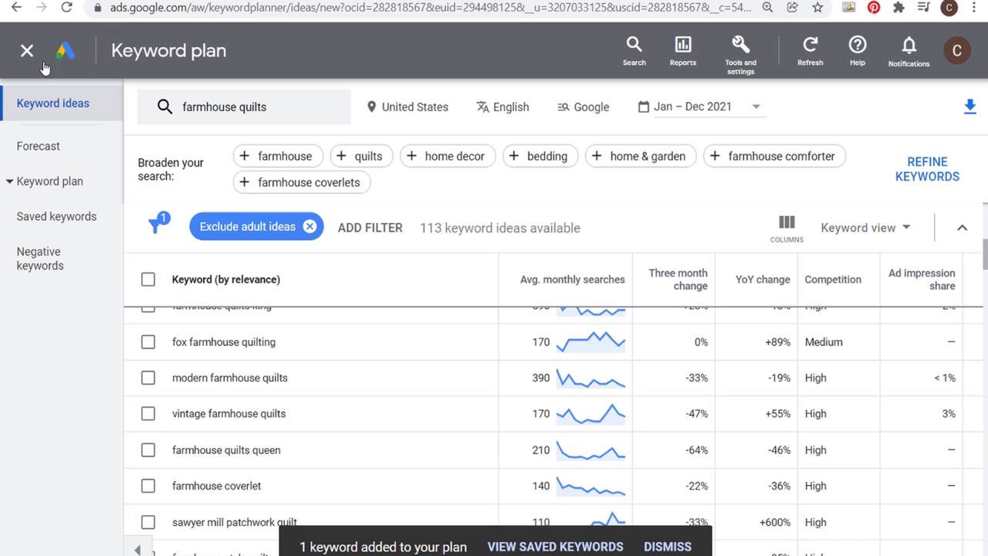
left_click(37, 51)
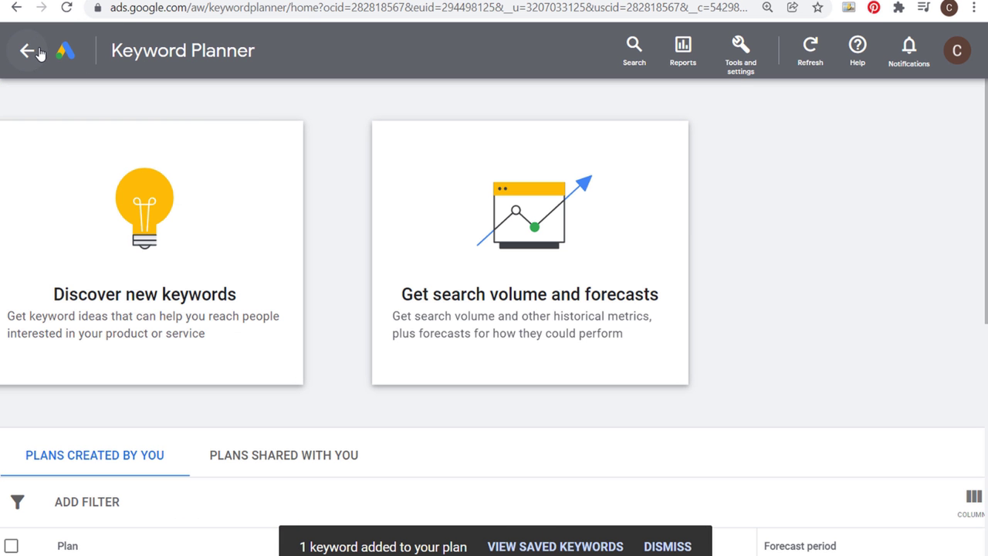
left_click(179, 203)
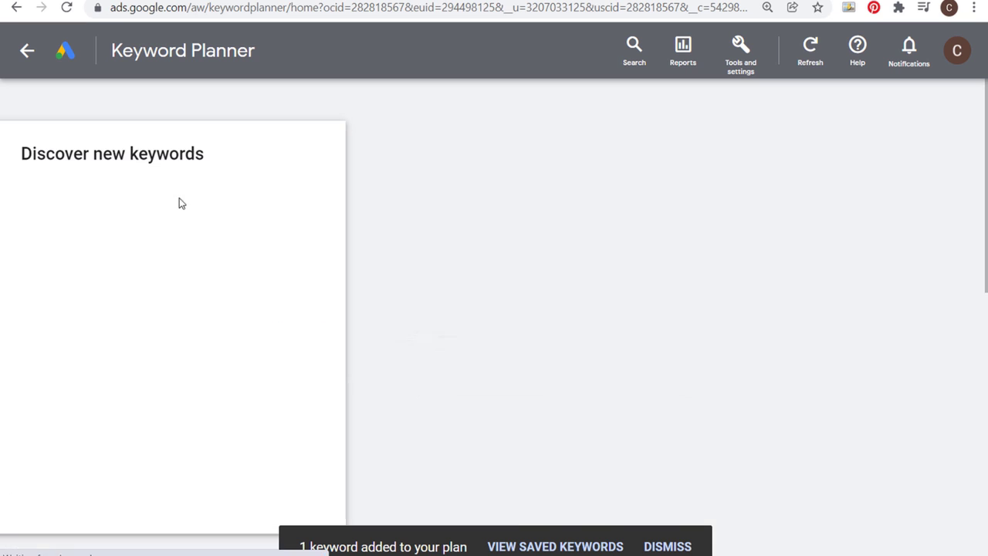
left_click(526, 189)
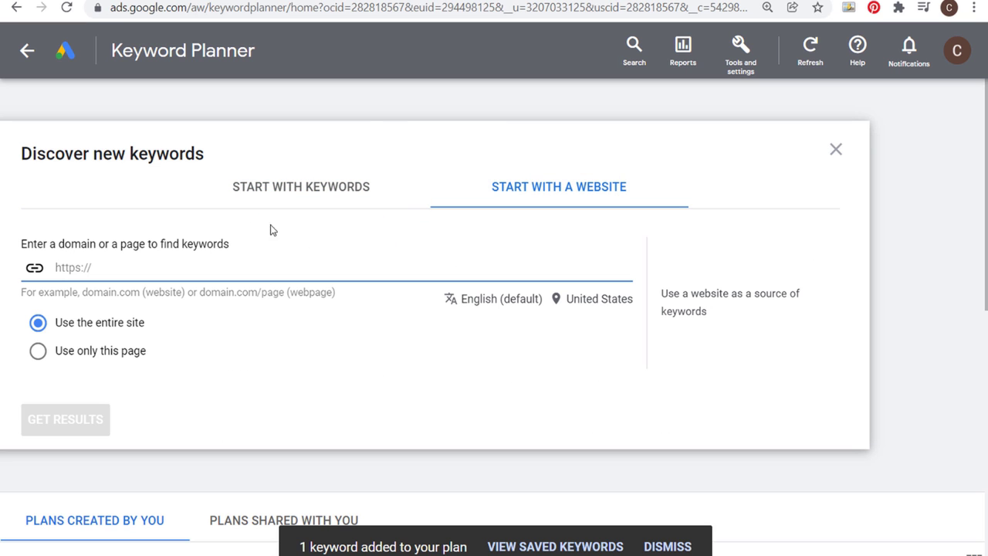
key("ctrl+v")
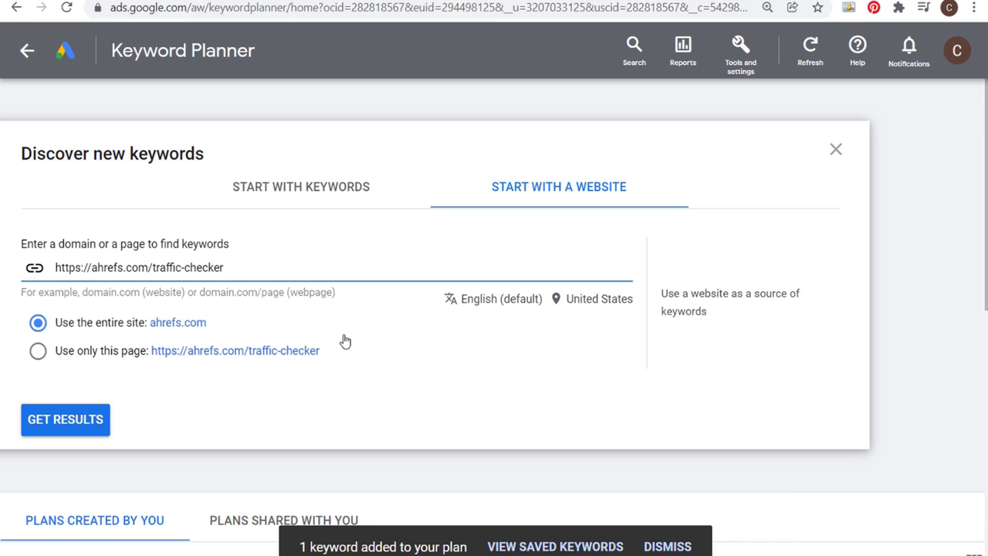
left_click(39, 353)
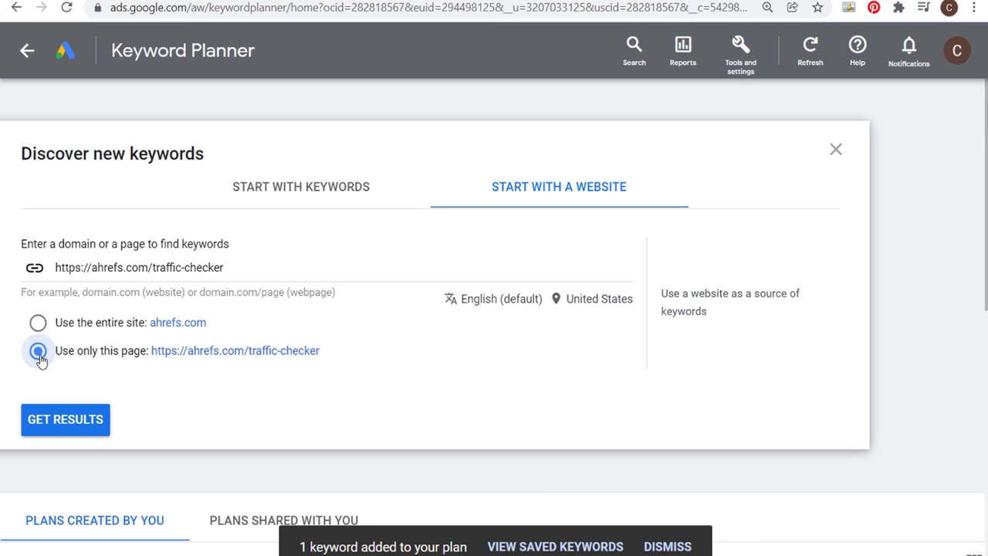
left_click(49, 420)
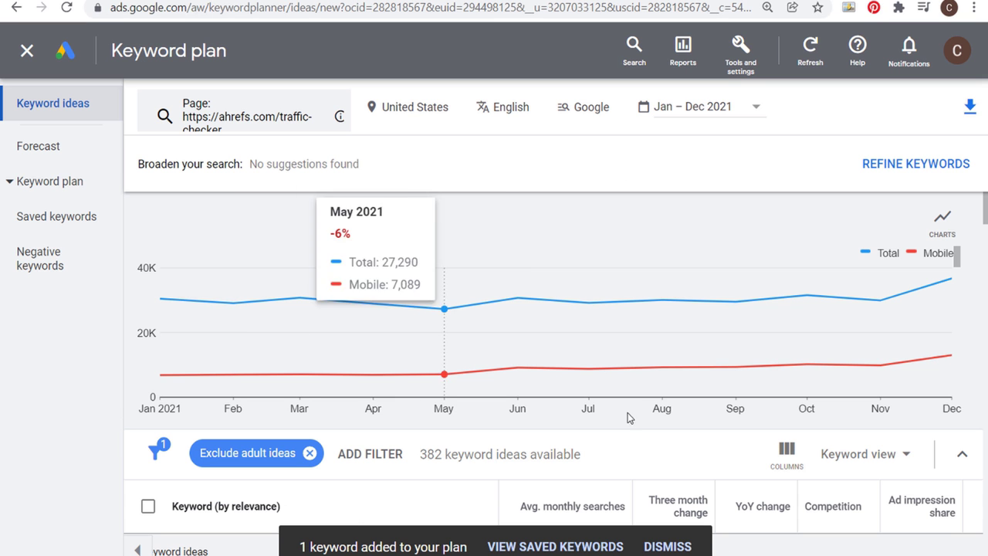
Examine the keyword ideas for the Ahrefs traffic checker page, including "site traffic checker" and "best free website traffic checker".
scroll(434, 363, "down", 1)
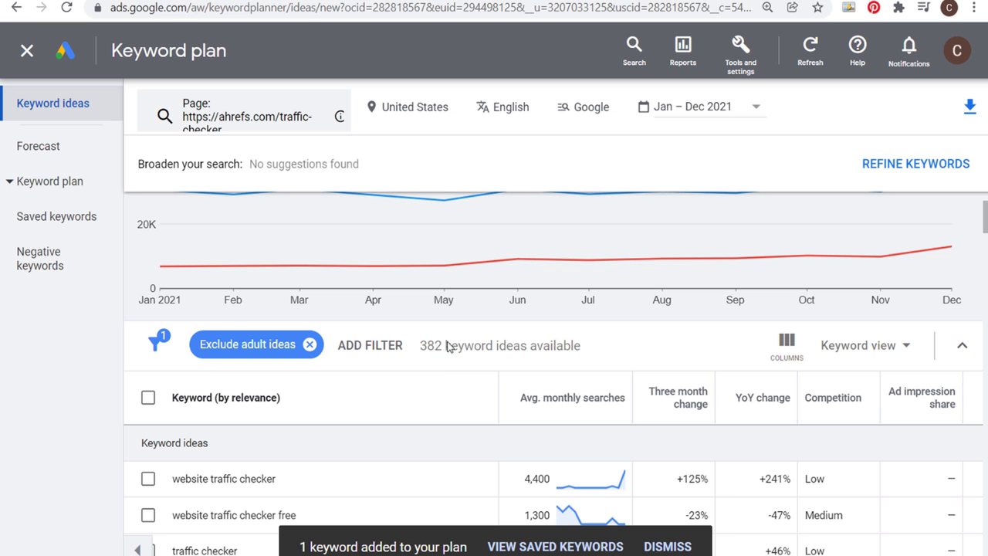
scroll(469, 372, "down", 1)
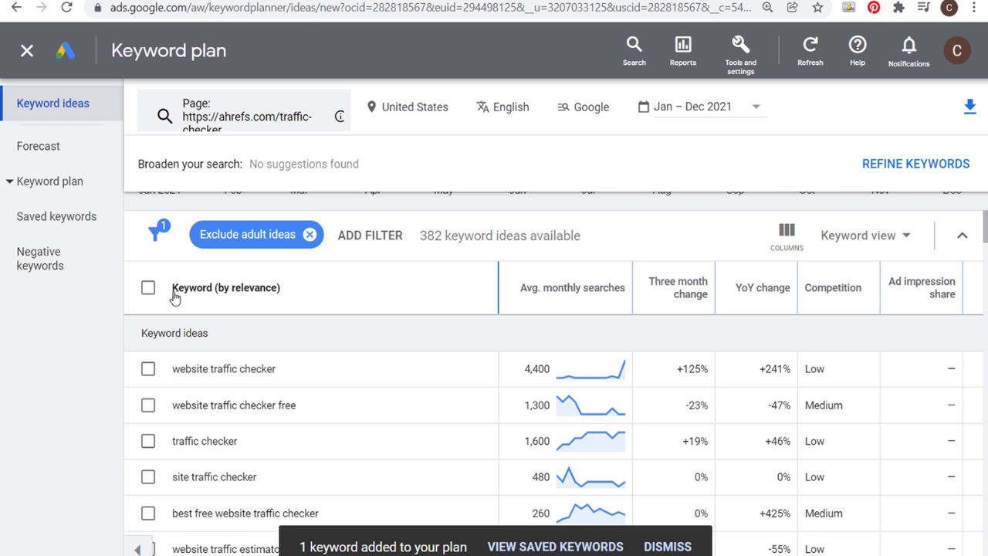
scroll(355, 414, "down", 1)
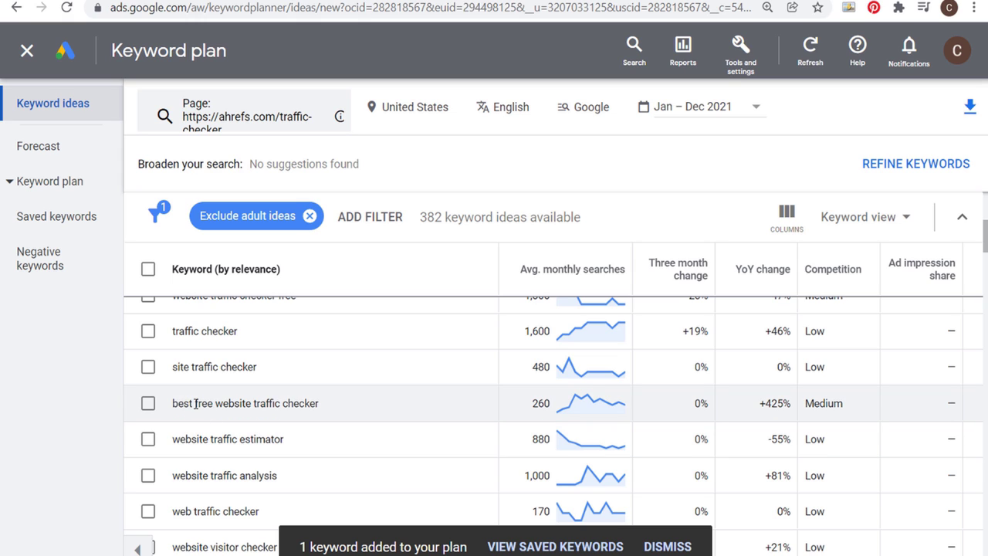
left_click_drag(194, 403, 270, 405)
left_click(222, 409)
double_click(201, 403)
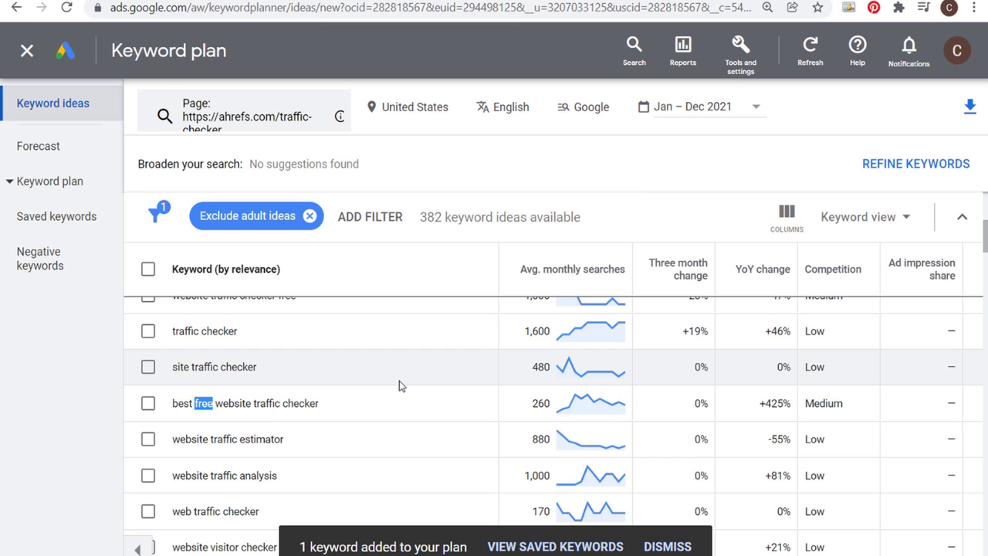
left_click_drag(190, 366, 236, 364)
left_click(324, 384)
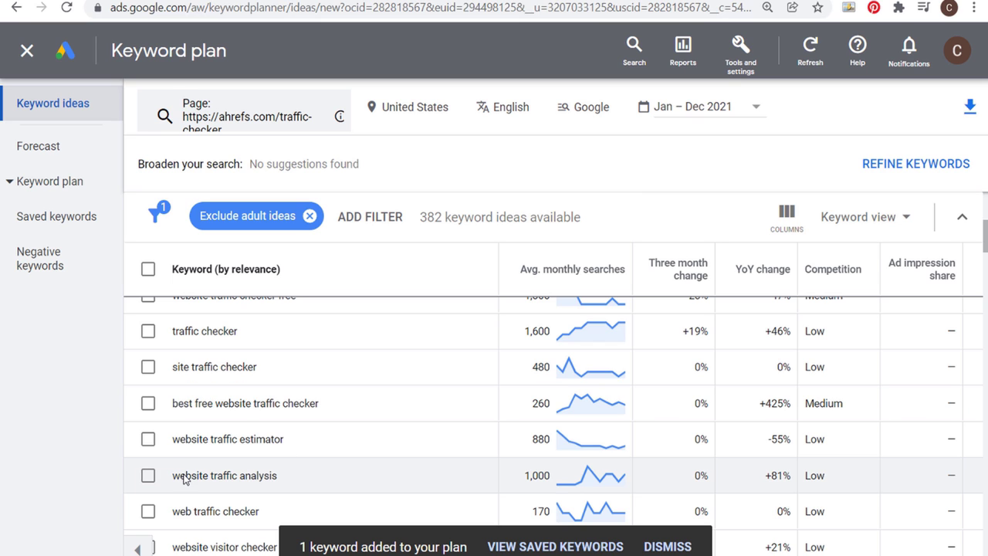
scroll(386, 430, "down", 2)
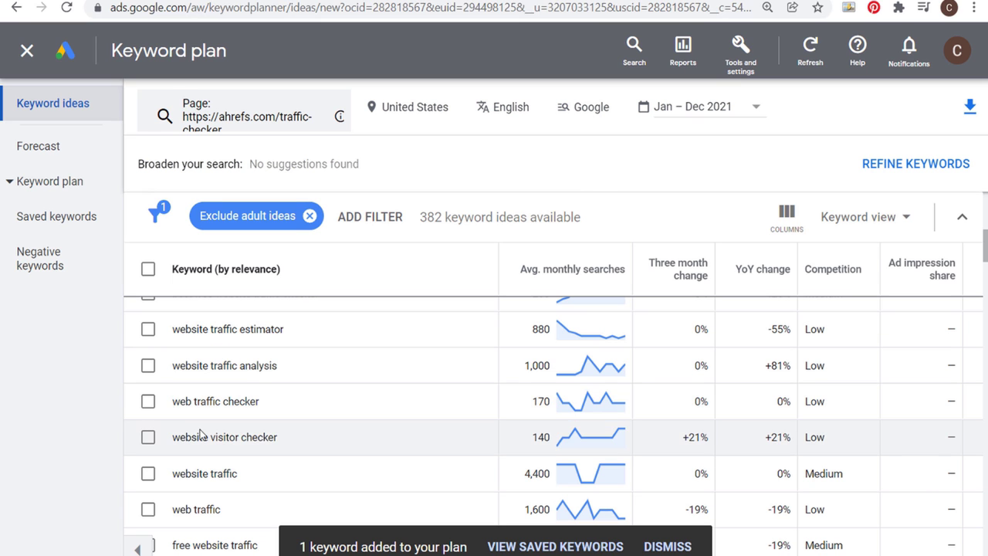
scroll(393, 401, "down", 6)
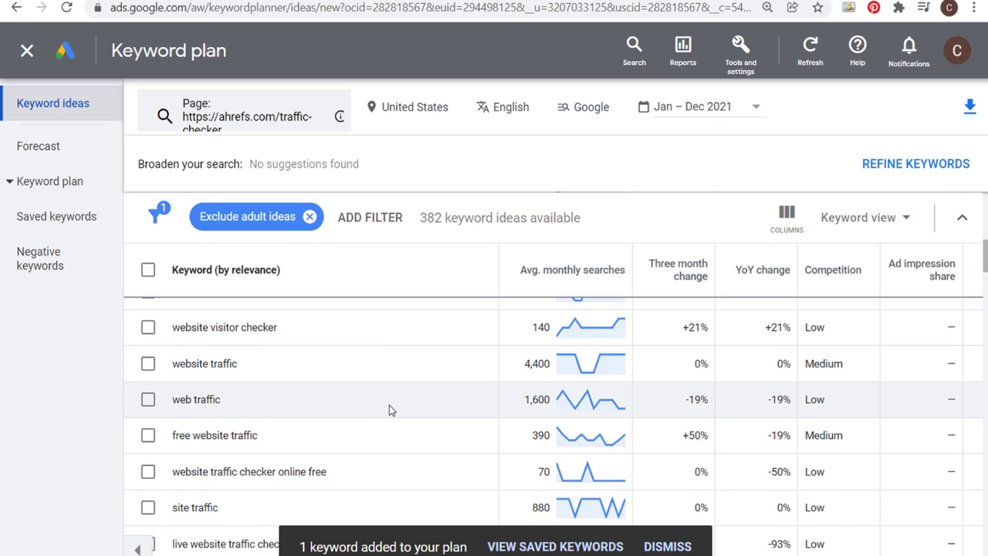
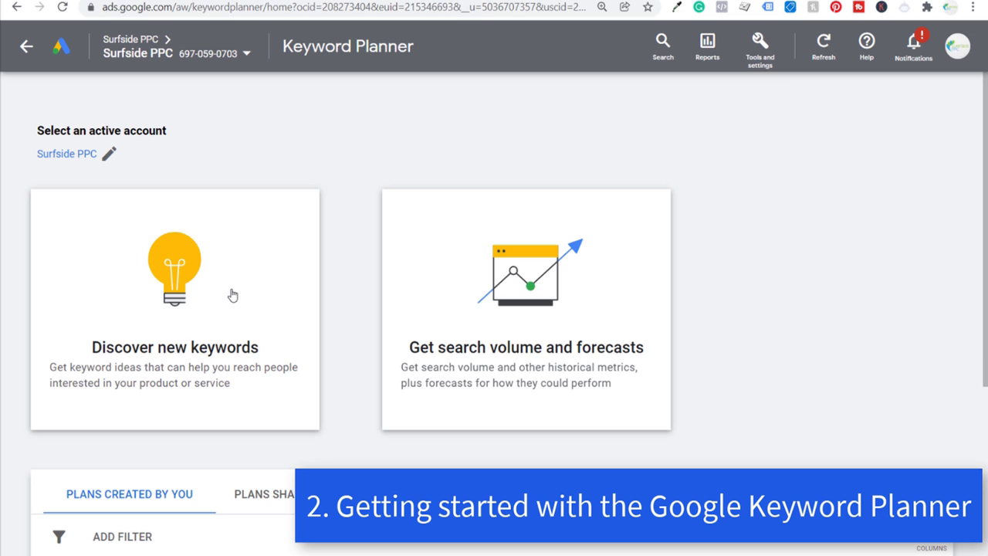
In Keyword Planner, discover new keywords starting from the keyword "keyword research".
left_click(232, 297)
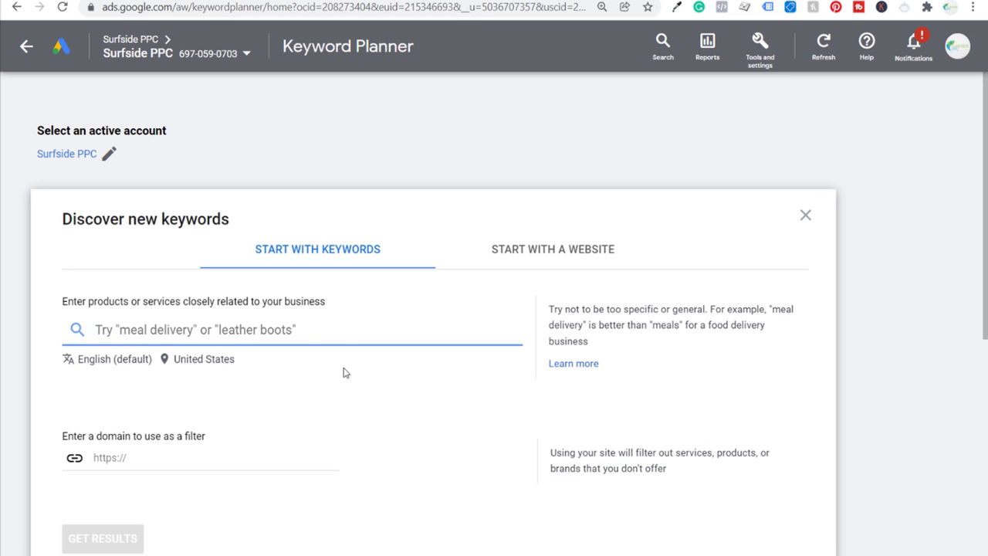
type("keyword ")
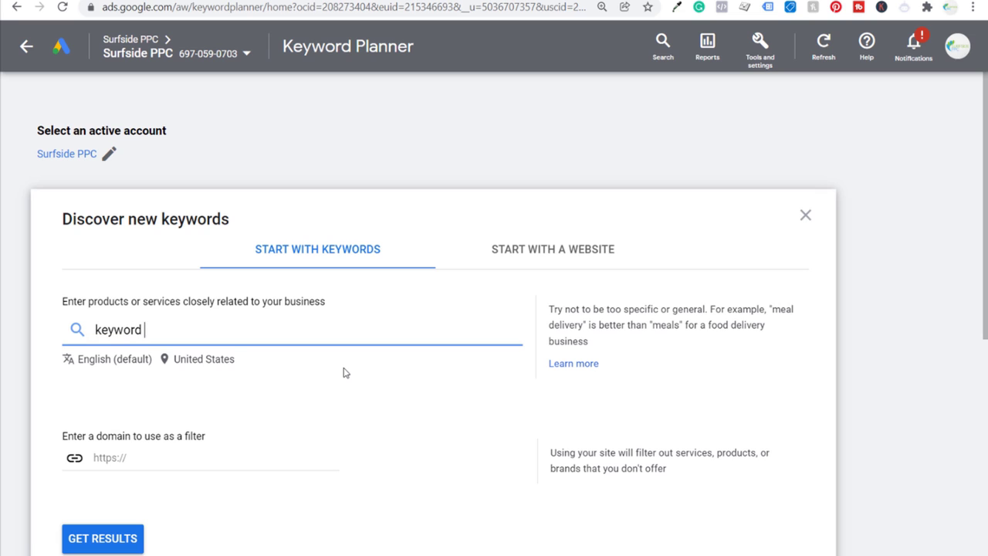
type("research")
key("Return")
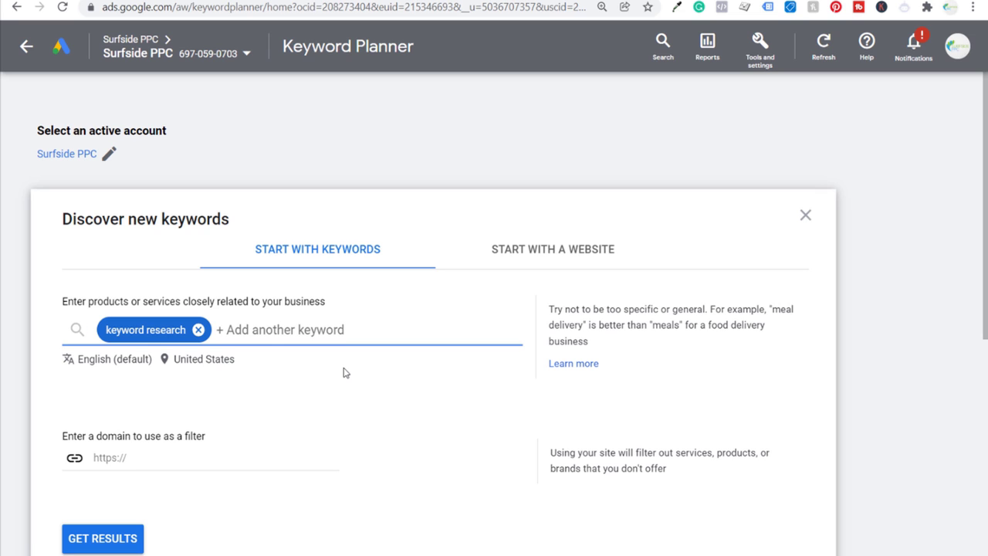
left_click(97, 539)
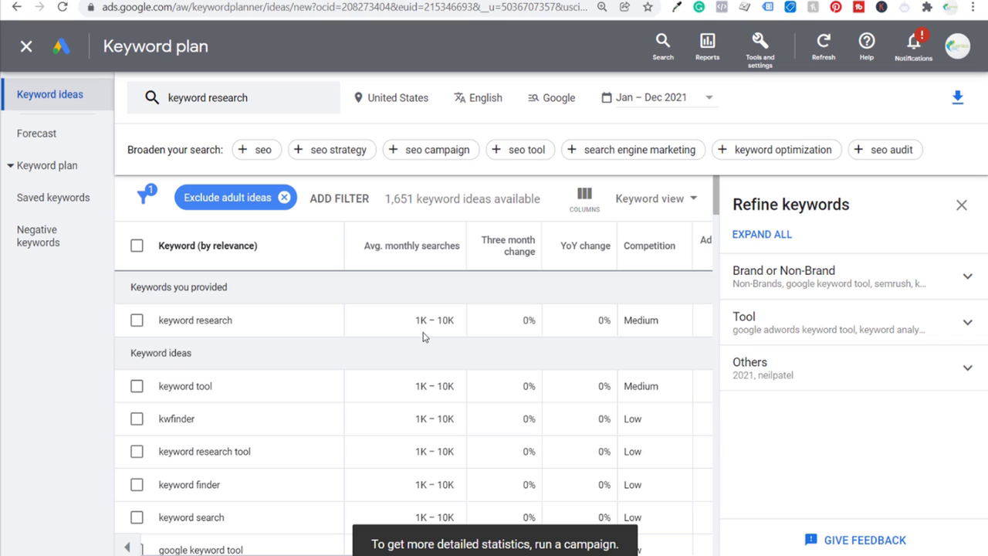
Examine the average monthly search ranges of the "keyword research" ideas, including the one for "soovle".
mouse_move(397, 259)
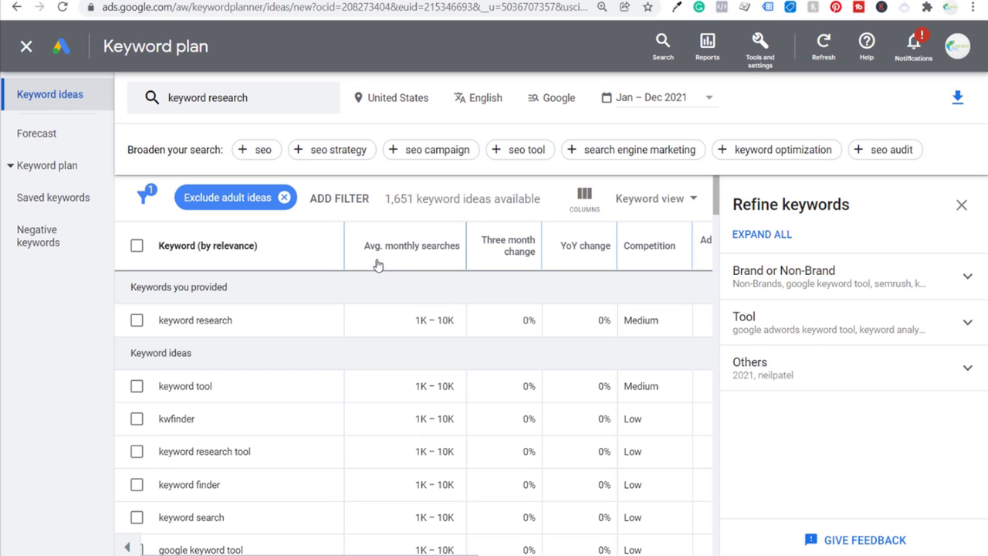
scroll(440, 372, "down", 3)
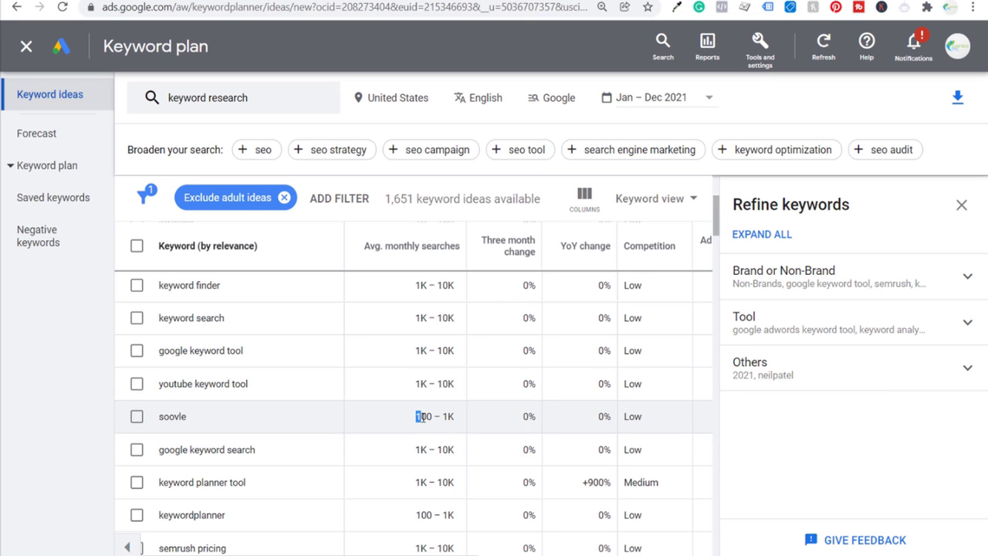
left_click_drag(422, 417, 433, 417)
left_click(447, 420)
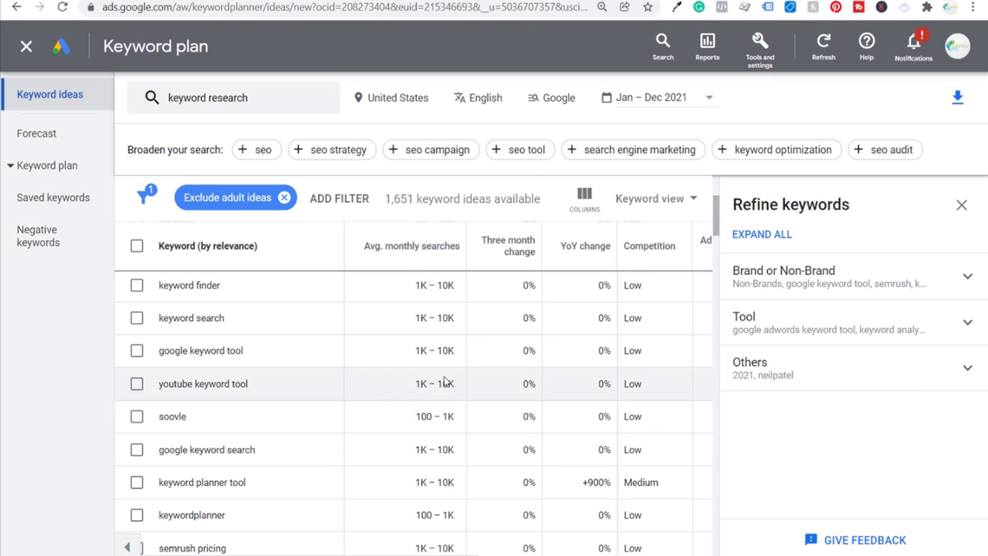
left_click_drag(203, 421, 158, 418)
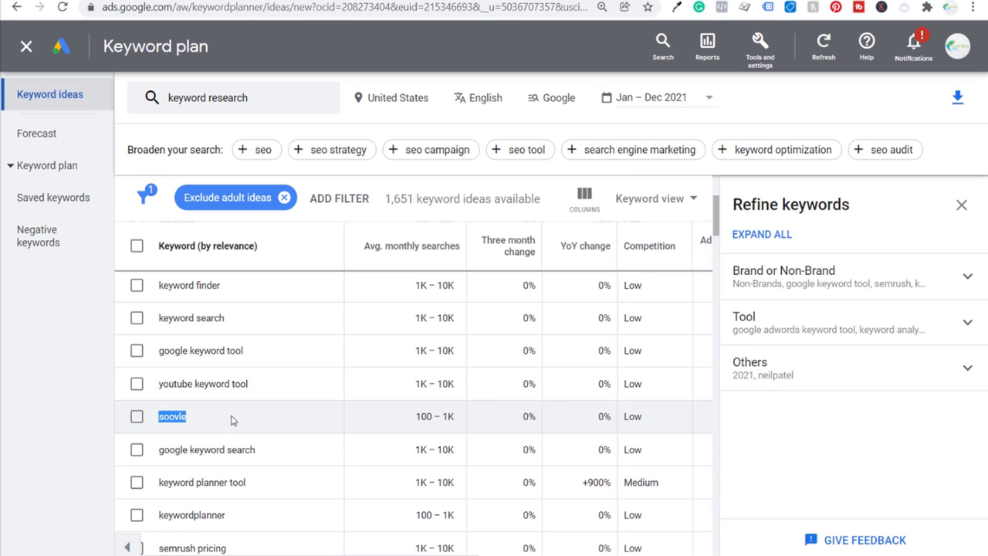
left_click(321, 385)
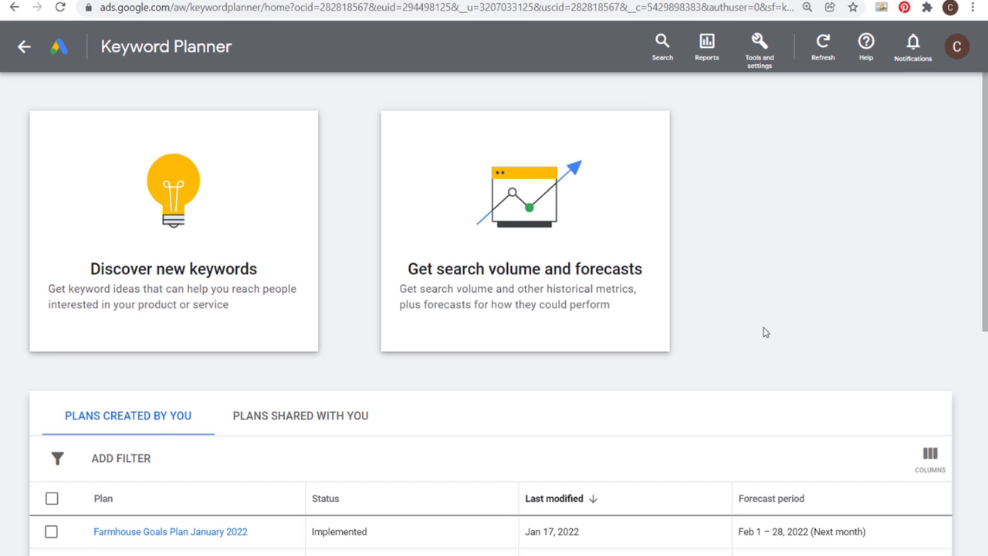
Locate Keyword Planner among the Google Ads planning tools, and open it from the public Keyword Planner page.
left_click(761, 46)
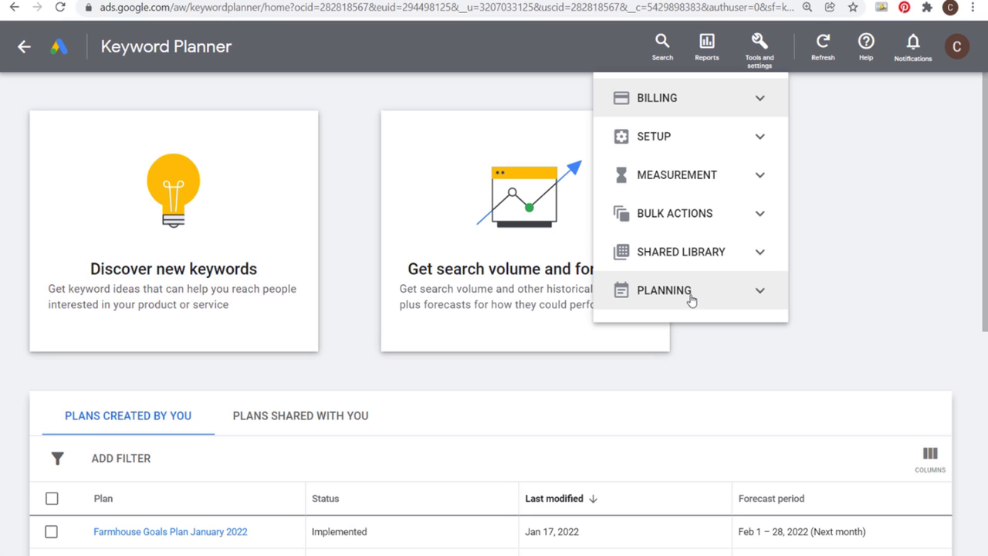
left_click(757, 297)
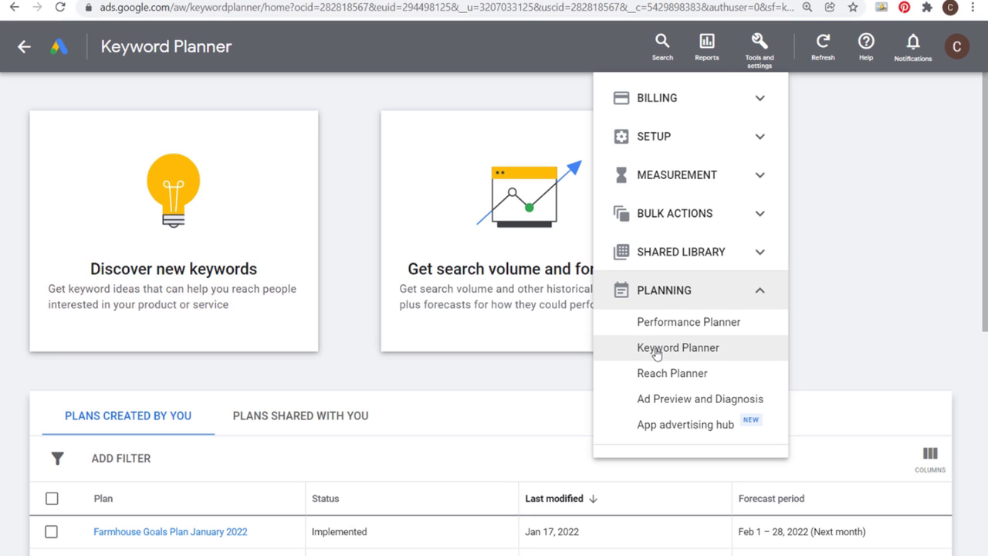
left_click(842, 288)
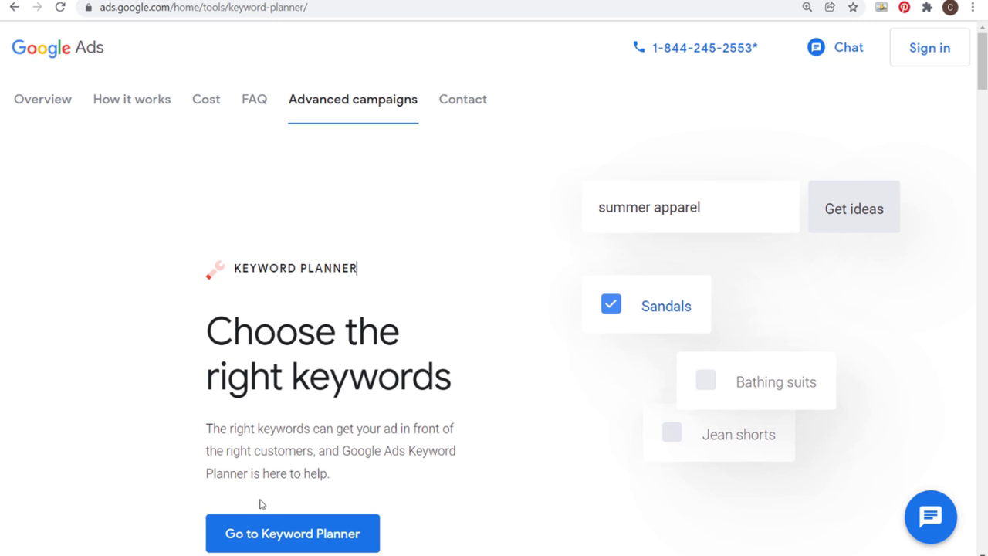
left_click(244, 542)
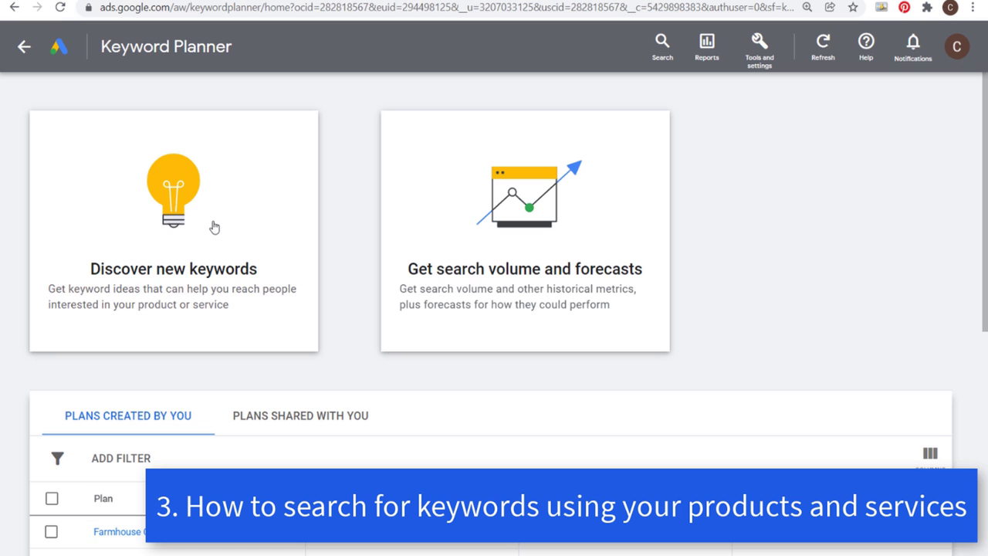
Open the form for discovering new keywords from products or services related to the business.
left_click(211, 224)
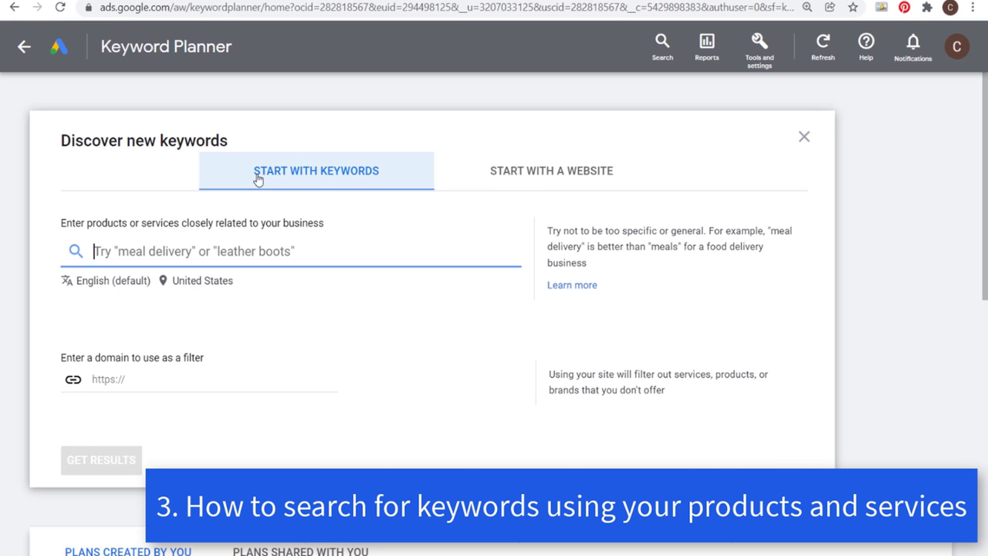
left_click_drag(62, 222, 324, 223)
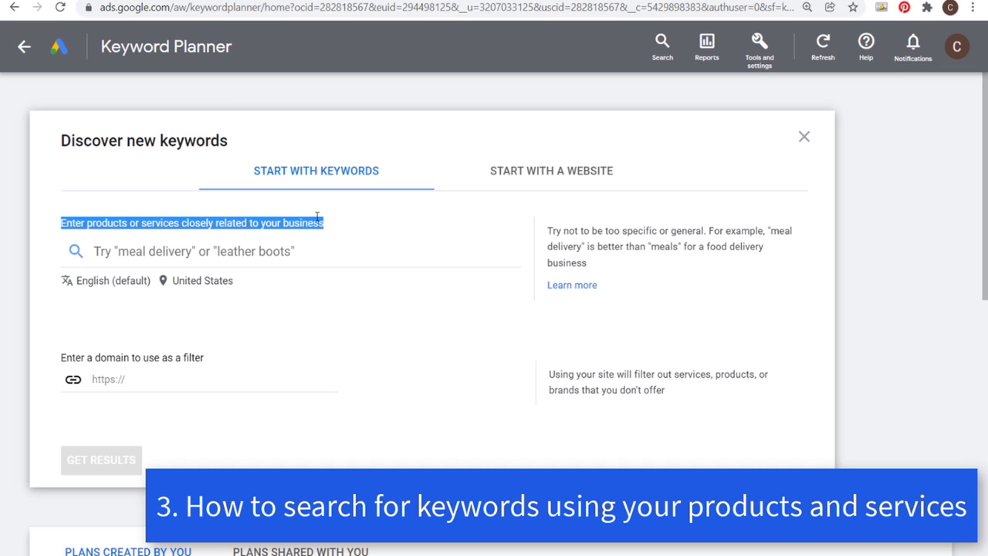
left_click(387, 228)
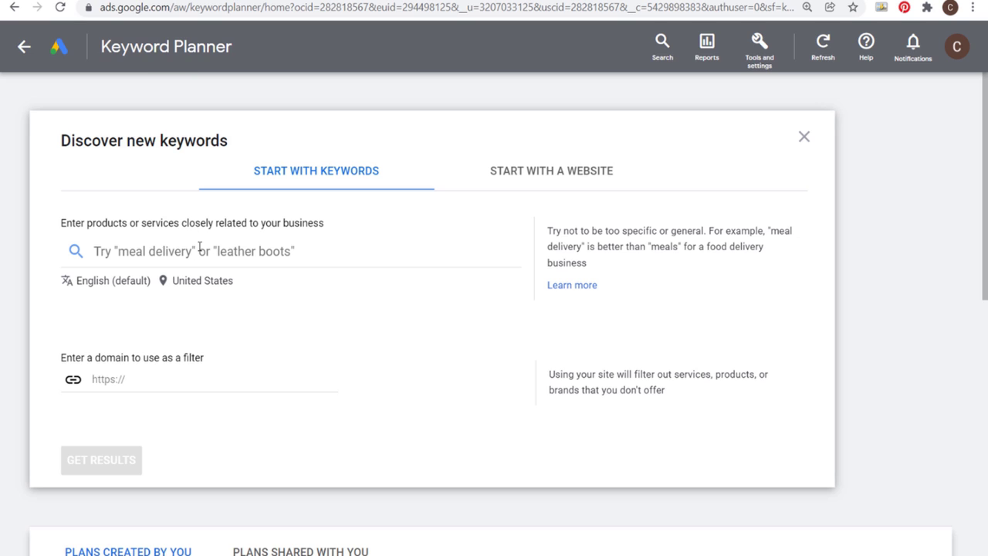
Enter the starting keywords farmhouse bedding, farmhouse quilts and farmhouse comforters.
left_click(199, 247)
type("farmhouse b")
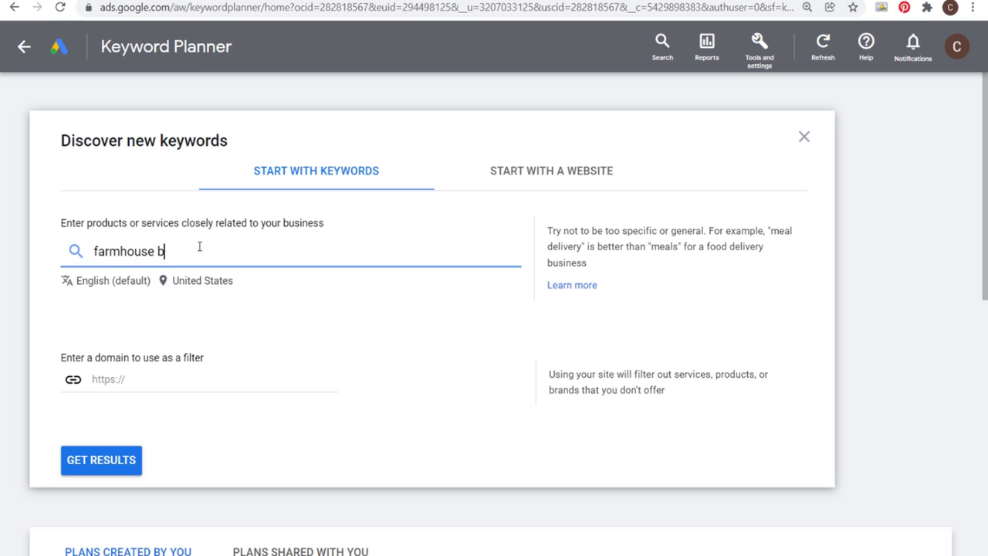
type("edding")
key("Return")
type("farmhous")
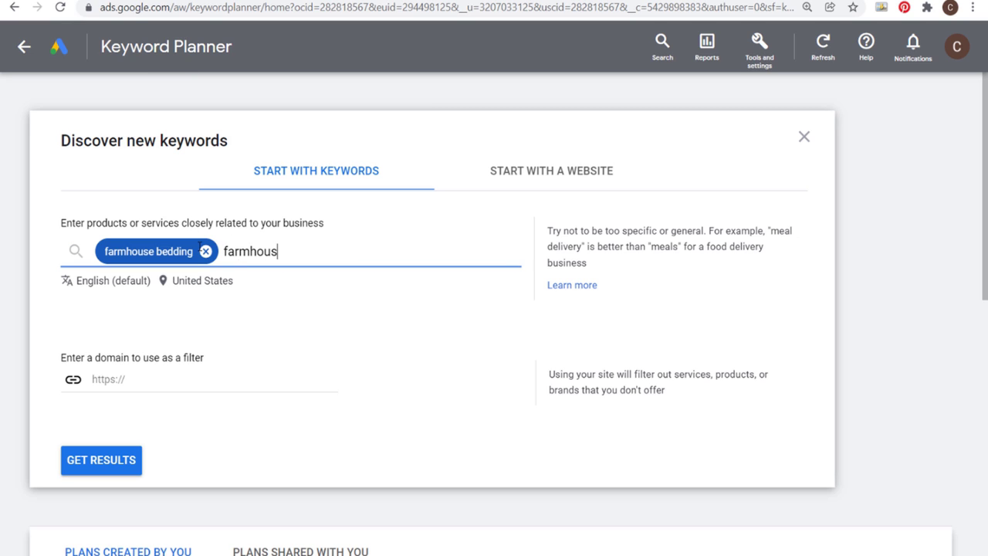
type("e quilts")
key("Return")
type("farmho")
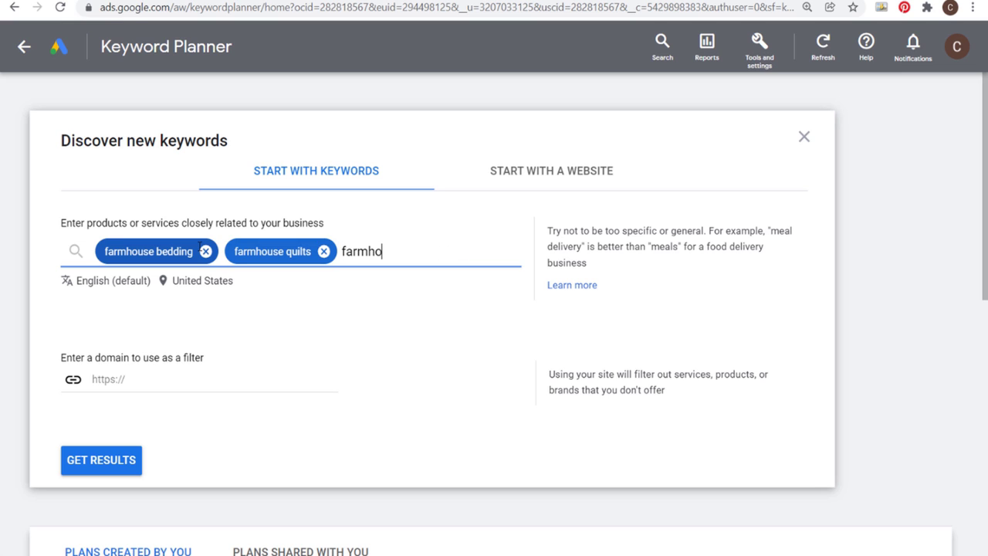
type("use comforters")
key("Return")
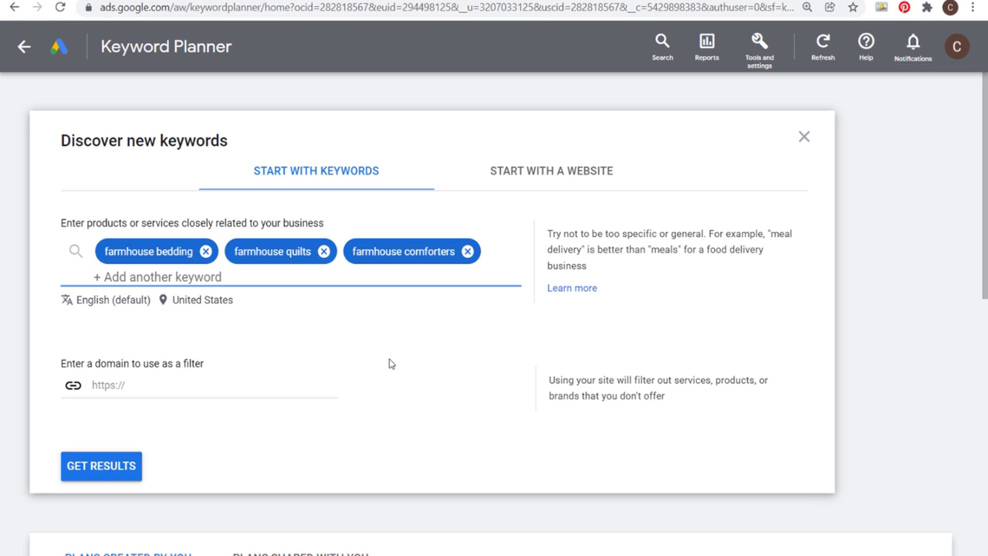
Remove all the bedding, quilts and comforters keywords, and view the options for starting with a website.
left_click(205, 251)
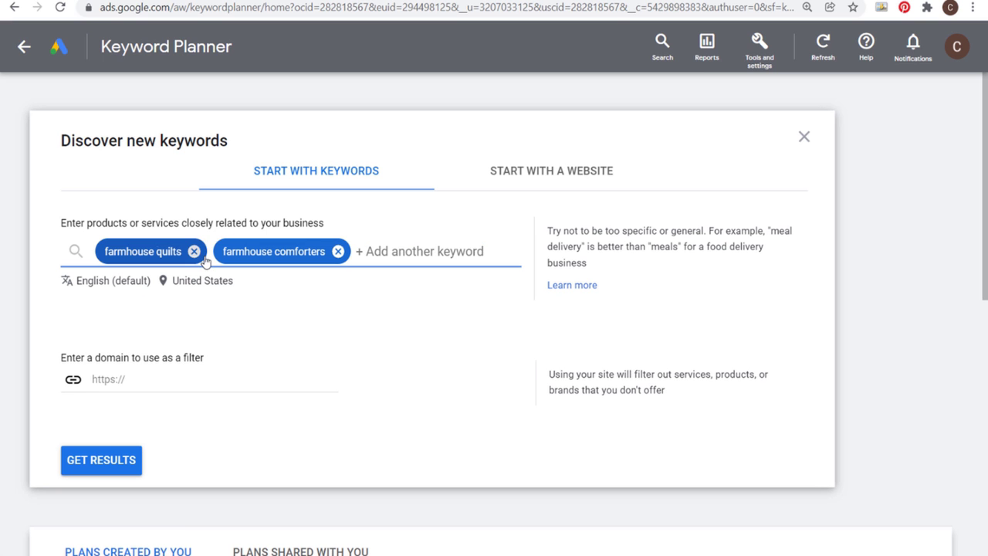
left_click(194, 250)
left_click(214, 255)
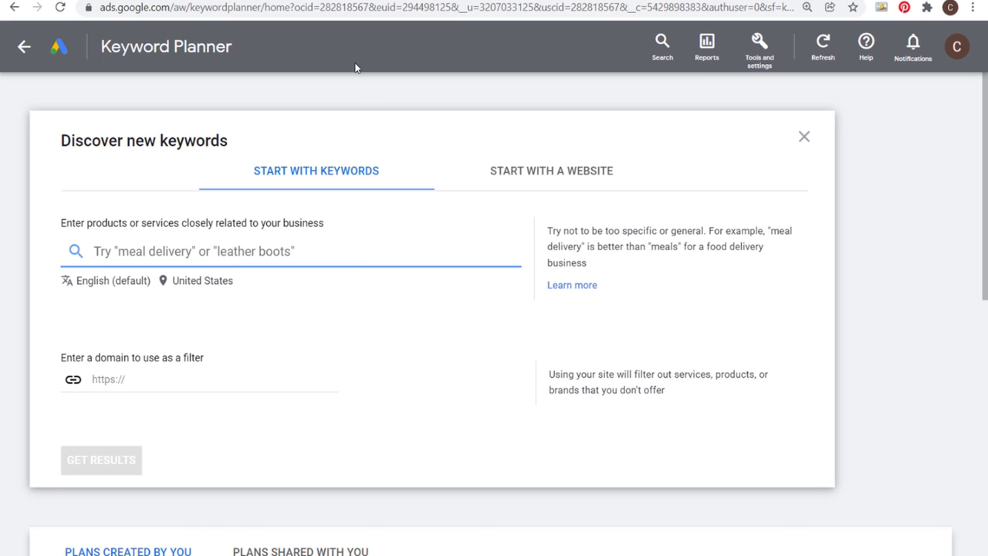
left_click(237, 4)
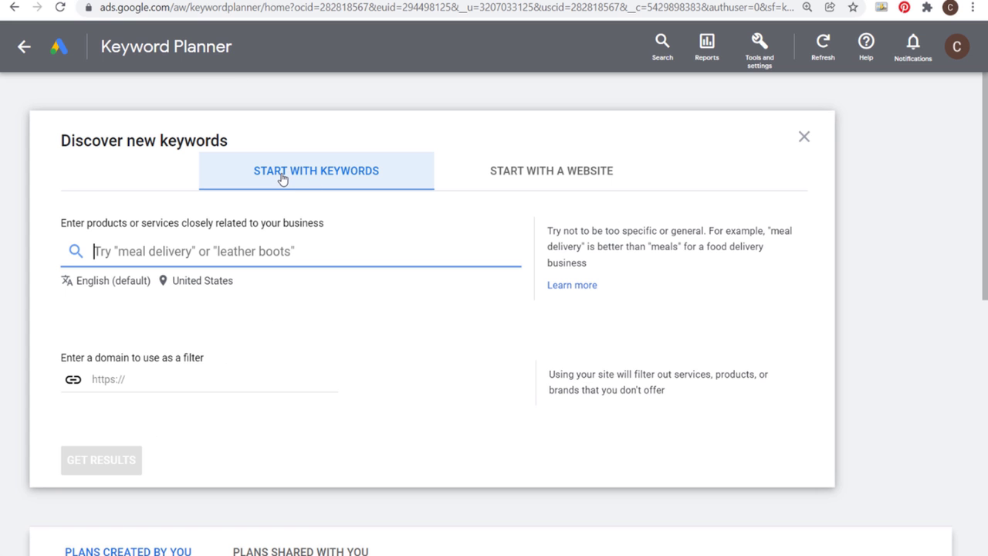
left_click(517, 180)
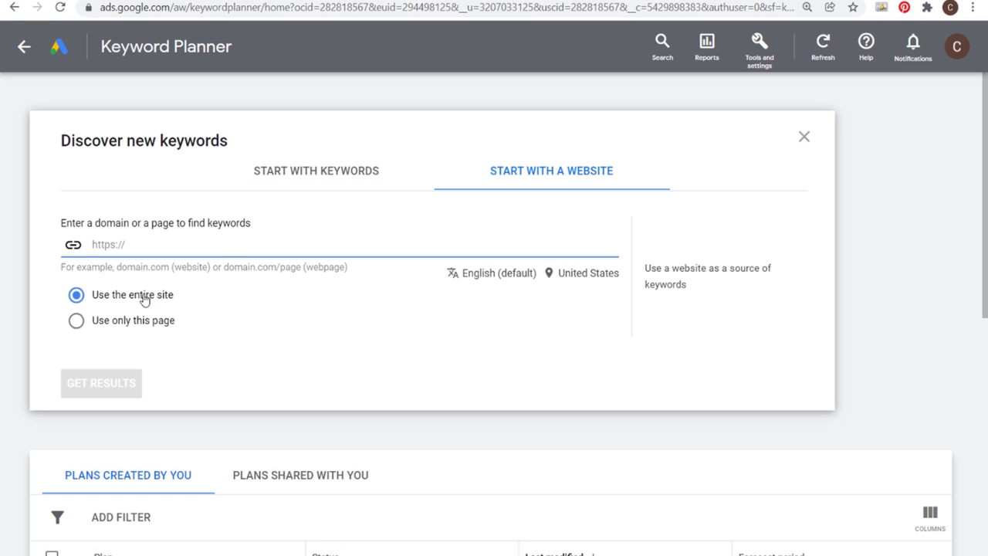
Start with keywords: farmhouse furniture, tables, chairs and sofas, plus farmhouse bedroom, living room, outdoor, accent and dining room furniture.
left_click(378, 185)
type("farmhouse furniut")
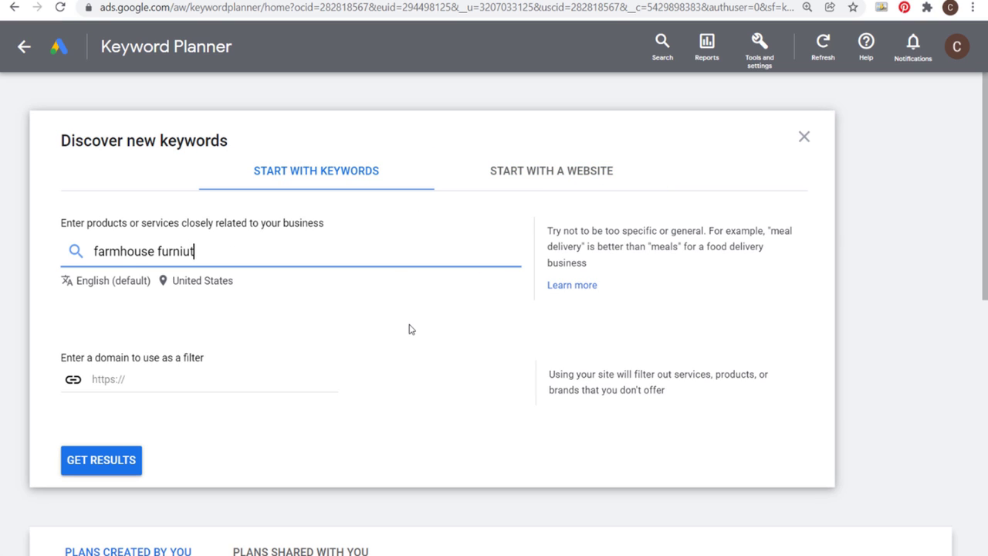
key("Return")
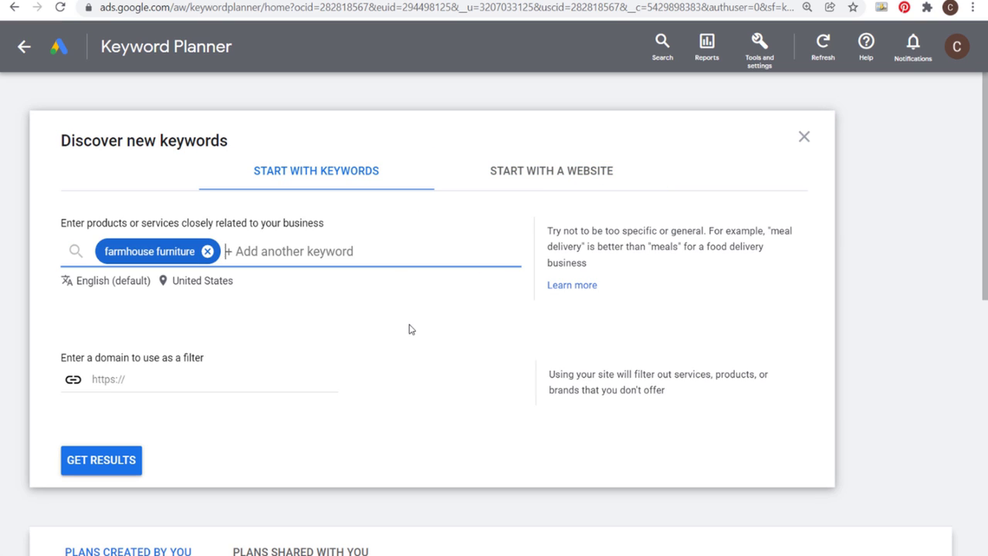
type("farmhouse tab")
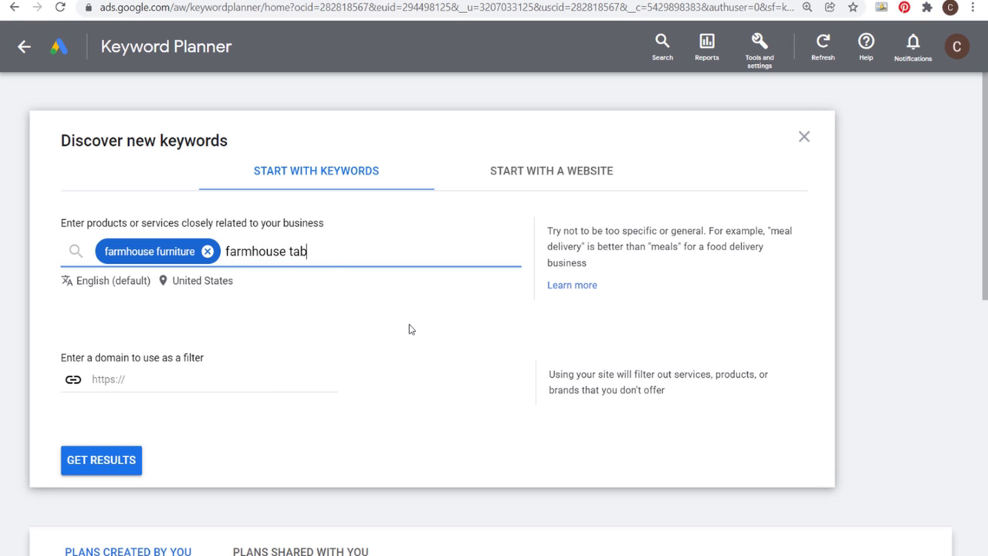
type("les")
key("Return")
type("farmho")
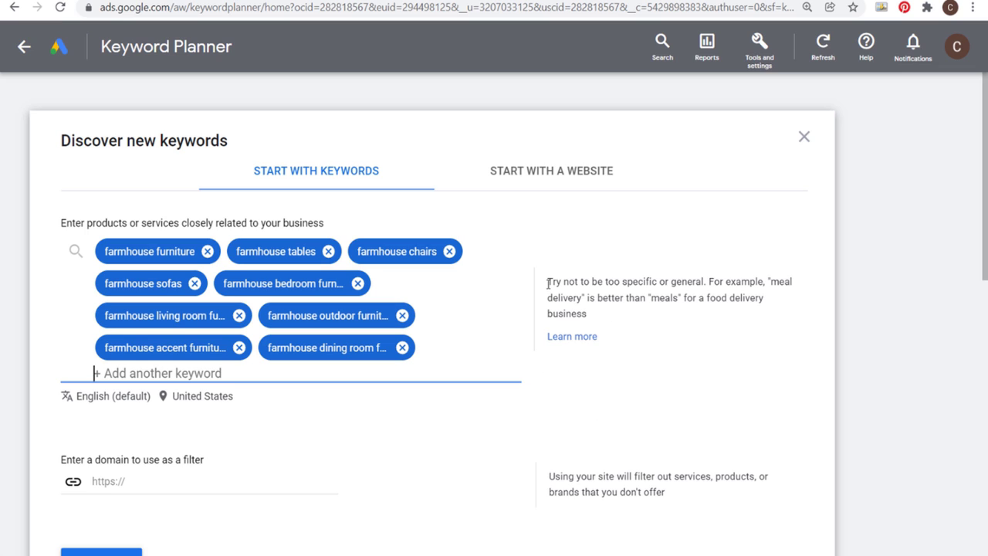
Read the advice on how specific keywords should be, and get the results for the farmhouse furniture keywords.
left_click_drag(549, 283, 667, 285)
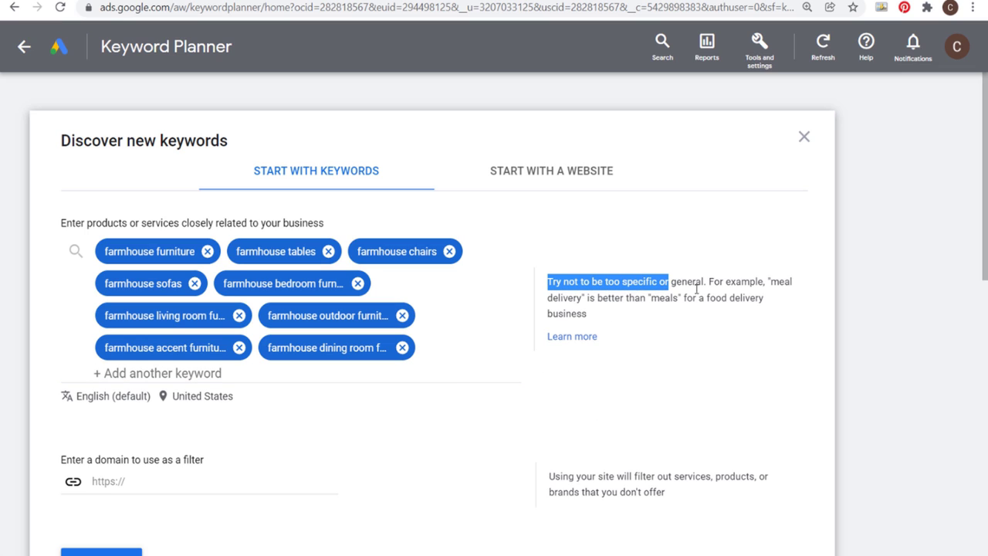
left_click(704, 285)
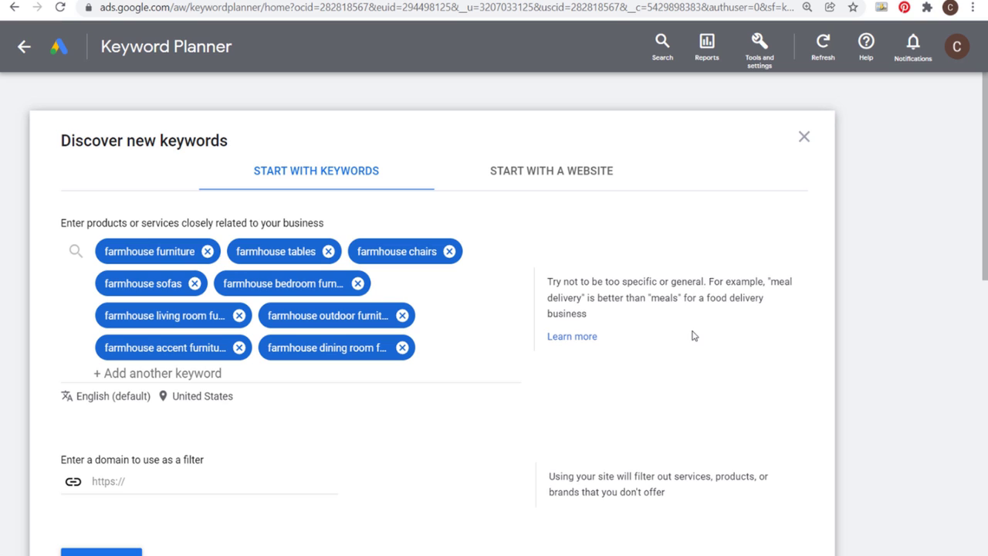
scroll(683, 328, "down", 2)
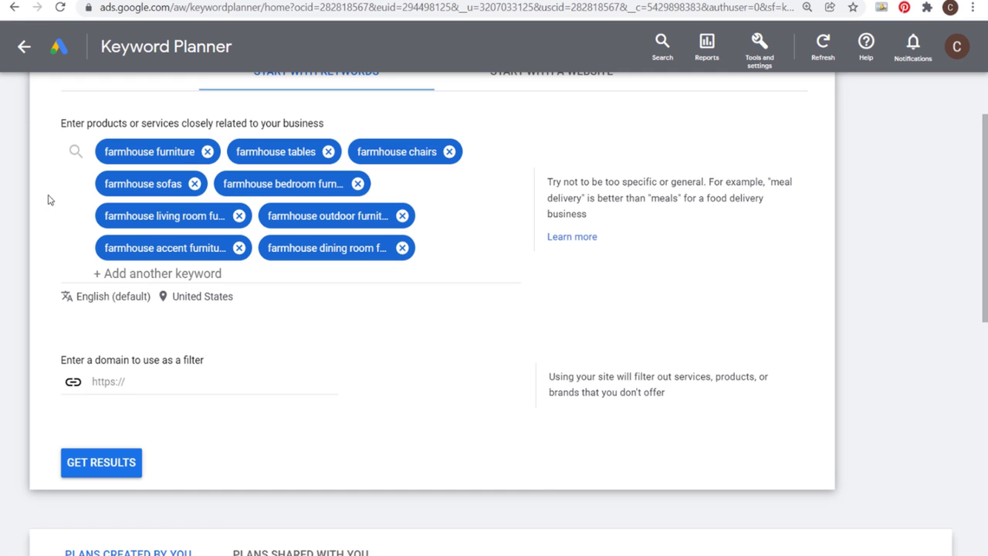
left_click(111, 466)
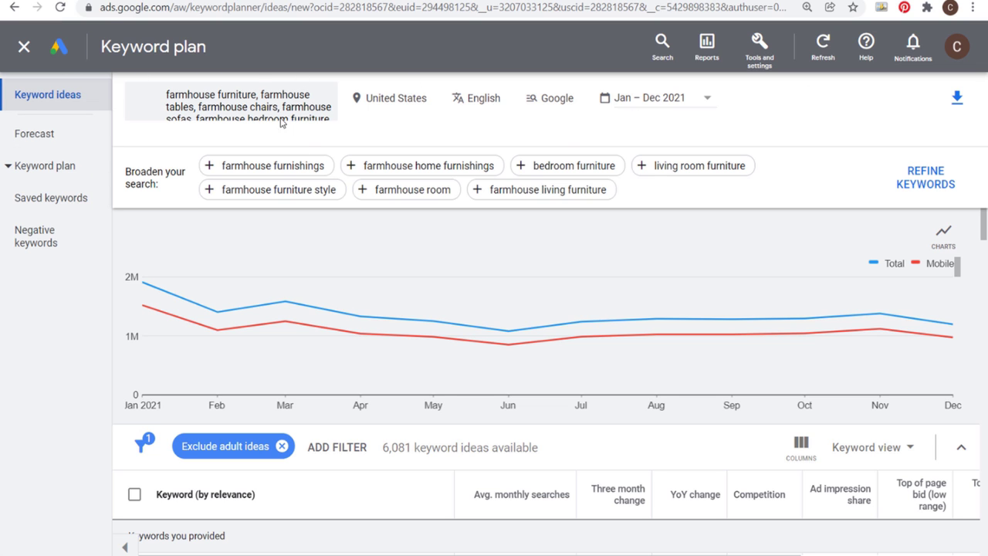
Examine the search volumes and bids of the farmhouse furniture keywords and the related keyword ideas.
scroll(509, 336, "down", 3)
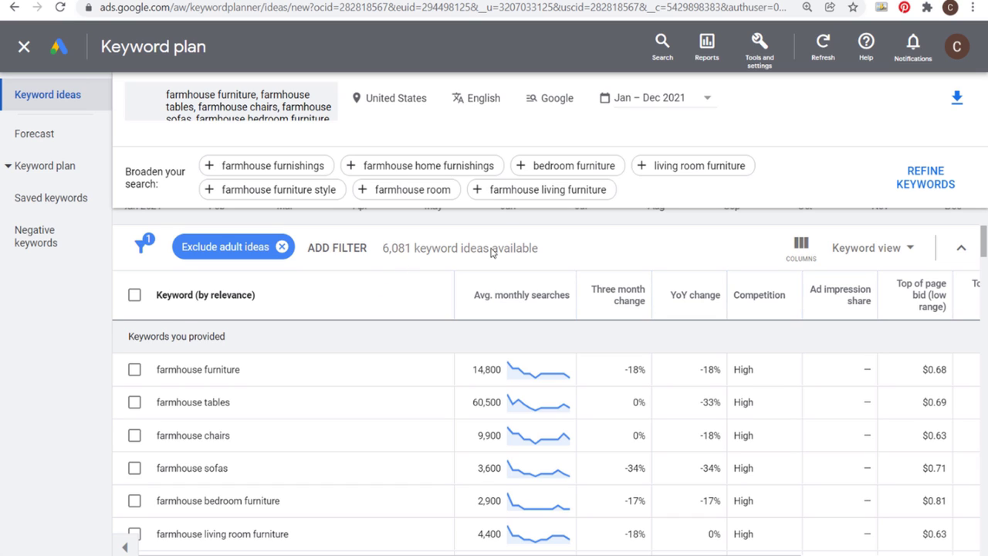
scroll(342, 371, "down", 5)
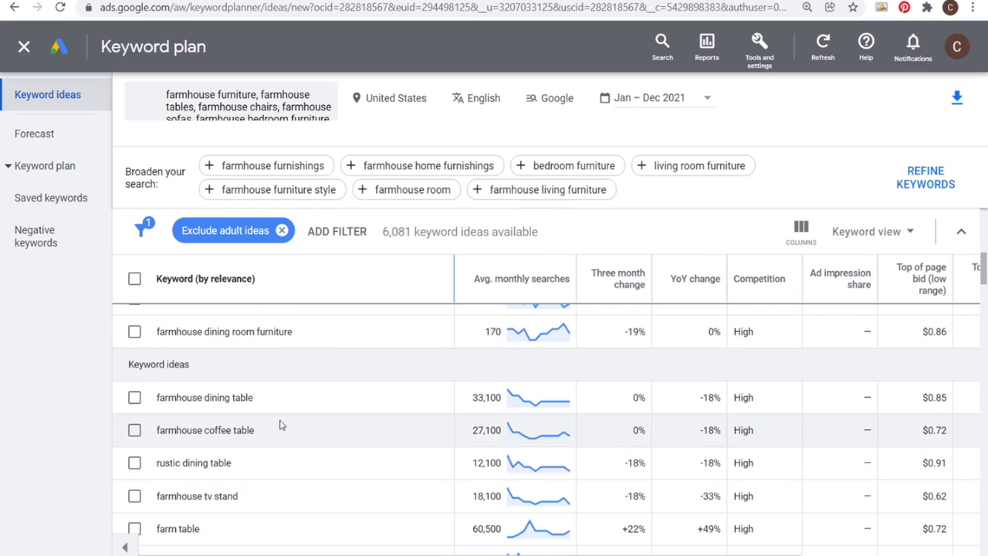
scroll(315, 429, "down", 10)
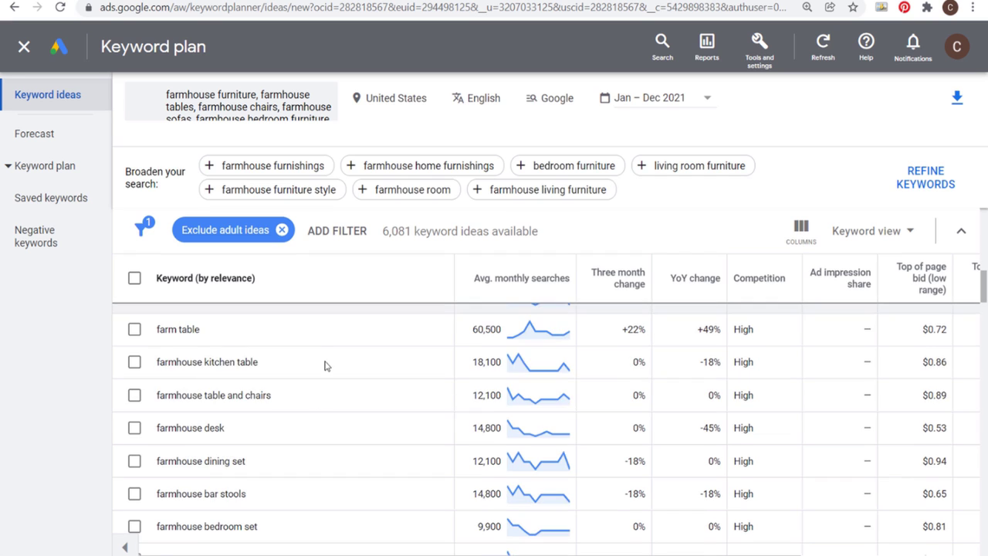
Browse further down the farmhouse furniture keyword ideas to see which products and variations they cover.
scroll(335, 376, "down", 5)
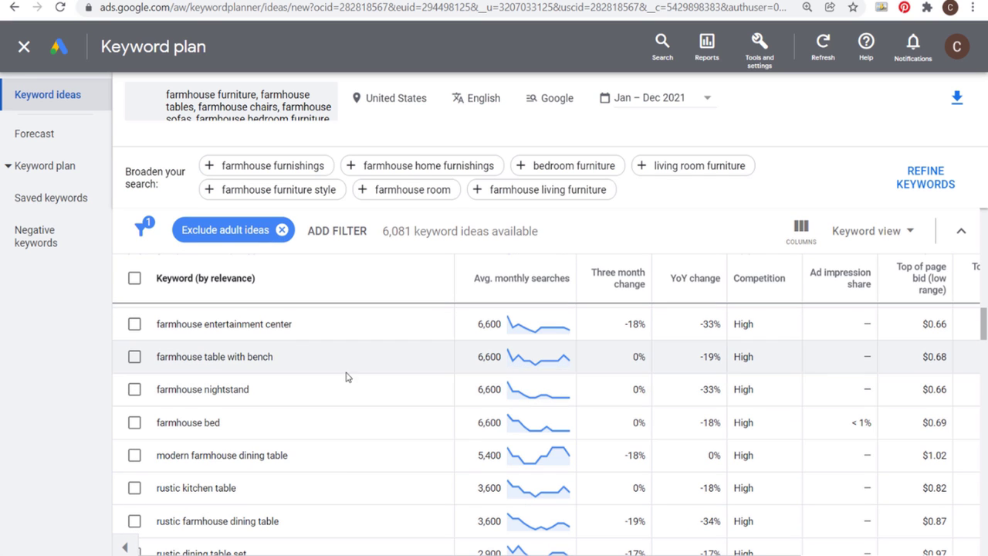
scroll(344, 416, "down", 5)
scroll(335, 451, "down", 7)
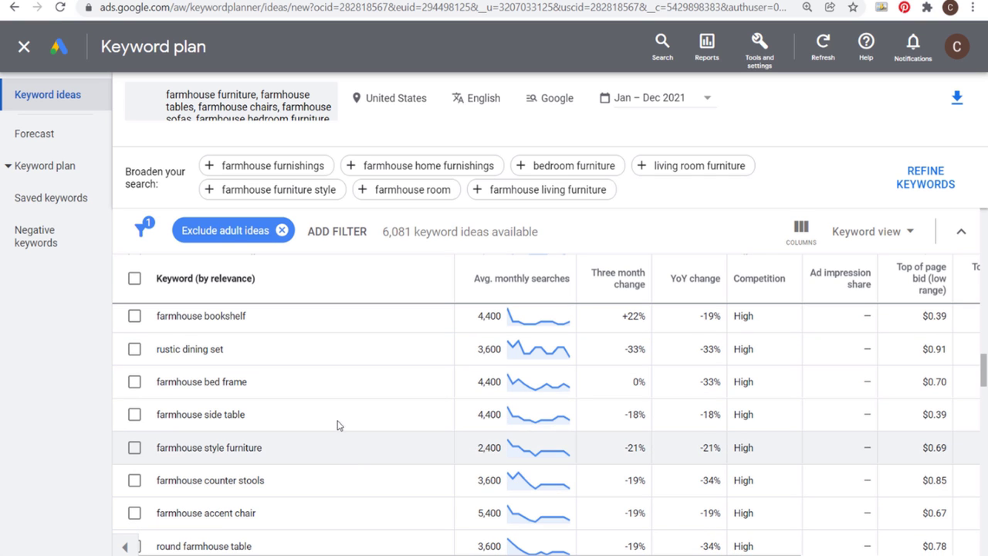
scroll(311, 443, "down", 3)
scroll(315, 439, "down", 5)
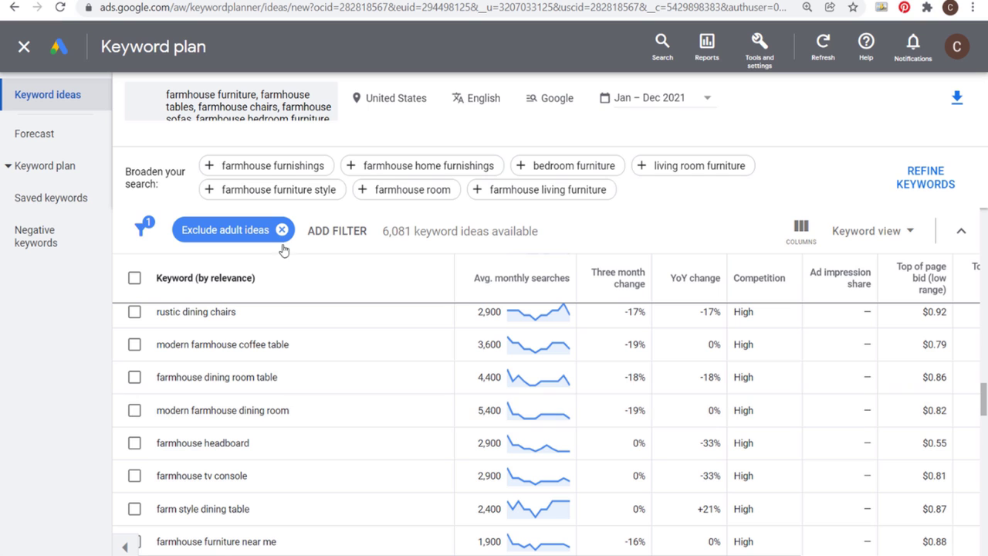
Start with a website instead and get keyword ideas from the entire site farmhousegoals.com.
left_click(261, 105)
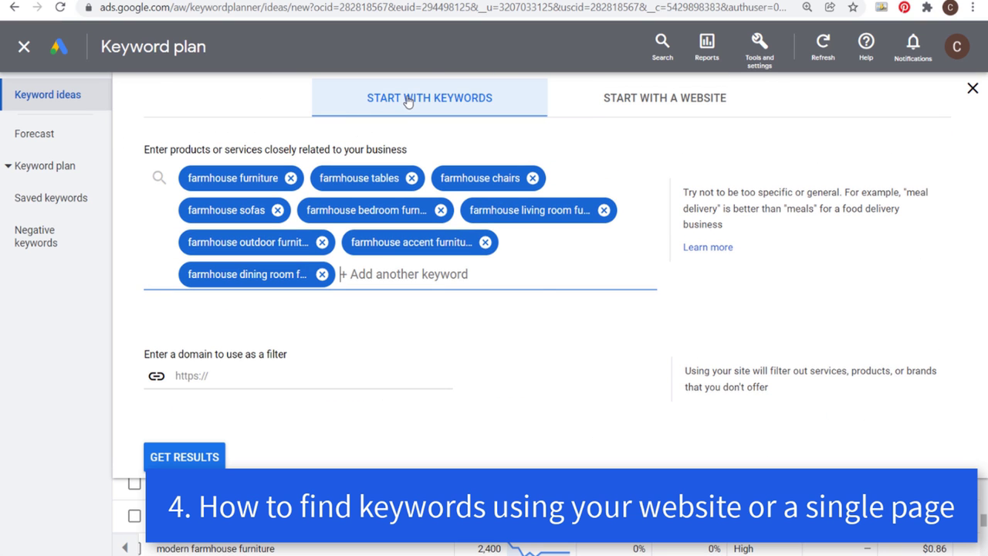
left_click(700, 106)
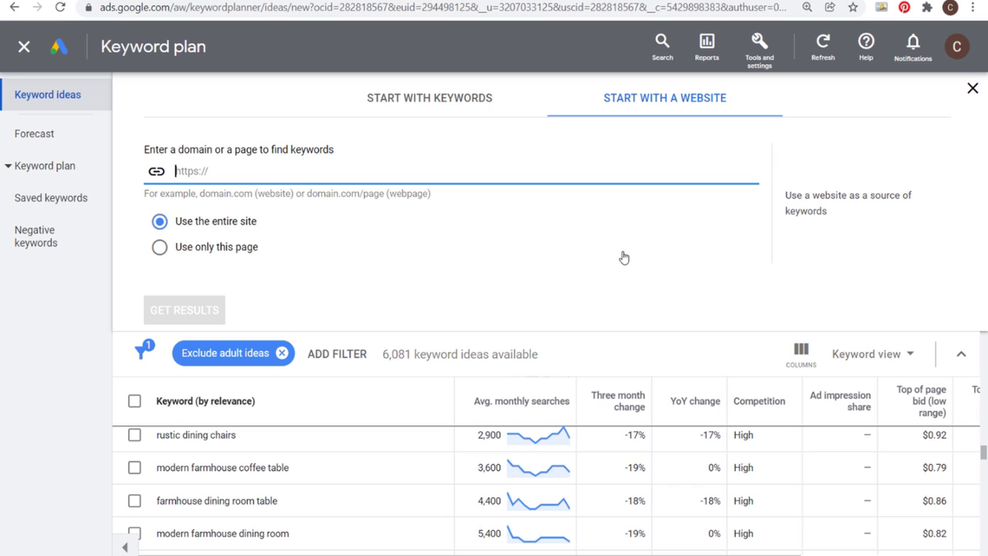
type("farmhousegoals.com")
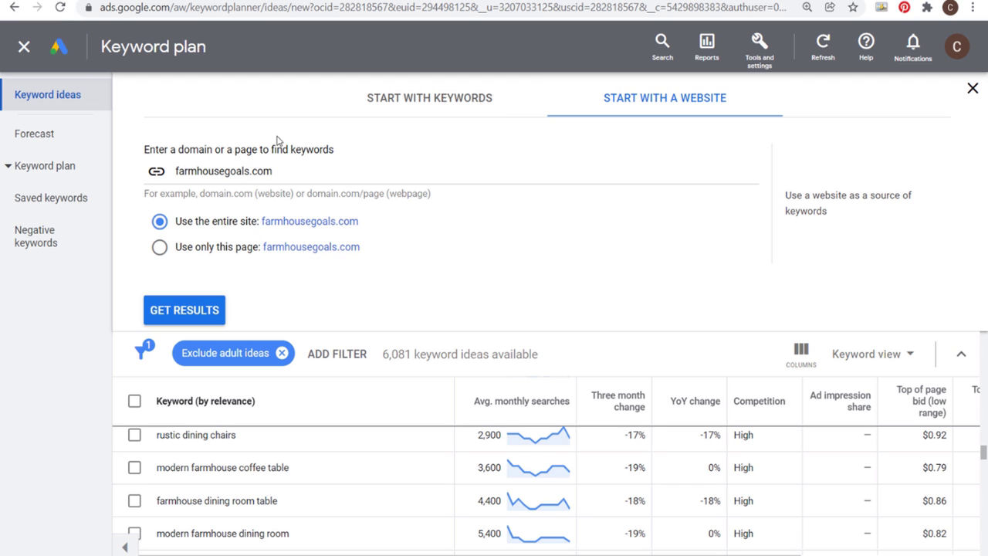
left_click(189, 311)
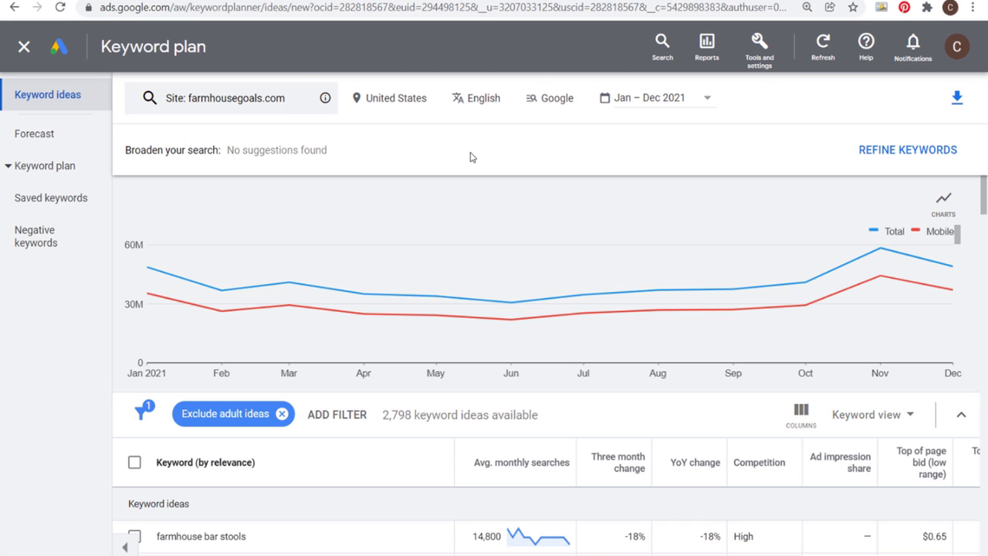
Browse the keyword ideas for the farmhousegoals.com site and highlight the farmhouse tv stand keyword.
scroll(561, 382, "down", 3)
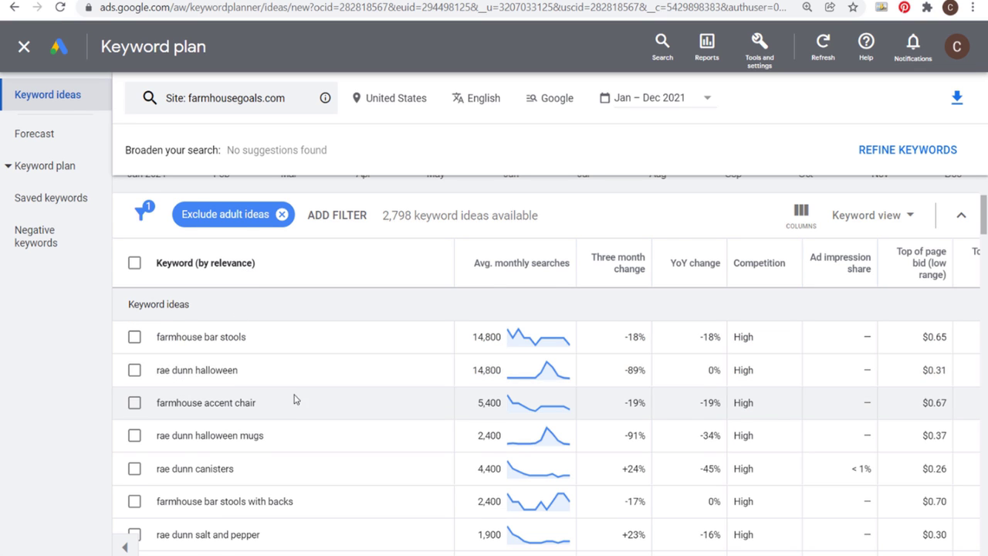
scroll(297, 390, "down", 5)
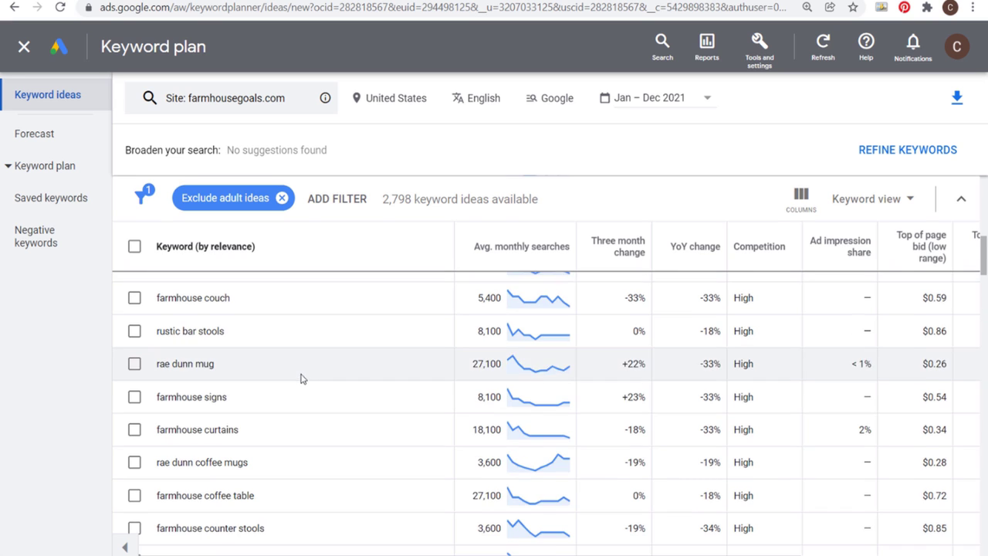
scroll(302, 378, "down", 4)
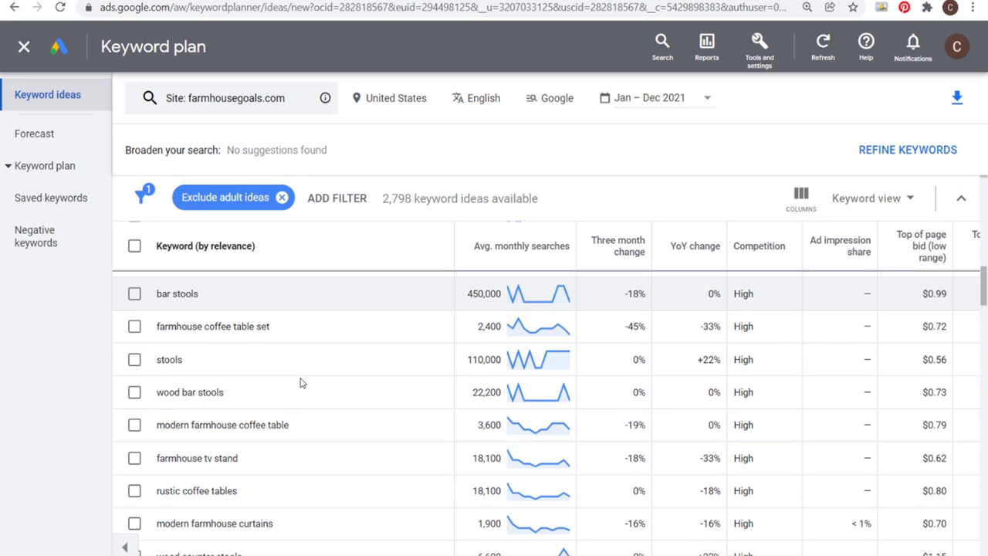
scroll(302, 383, "down", 1)
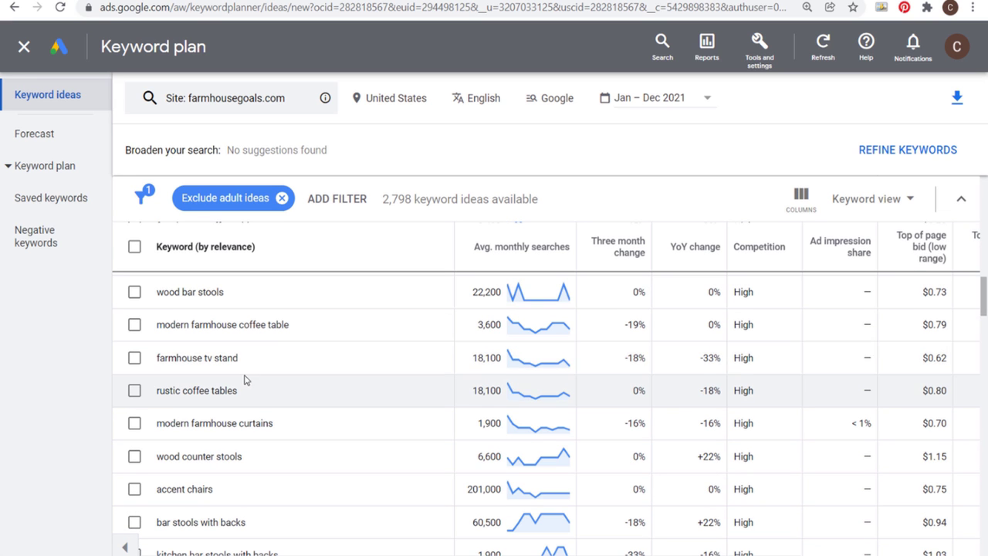
left_click_drag(157, 358, 256, 371)
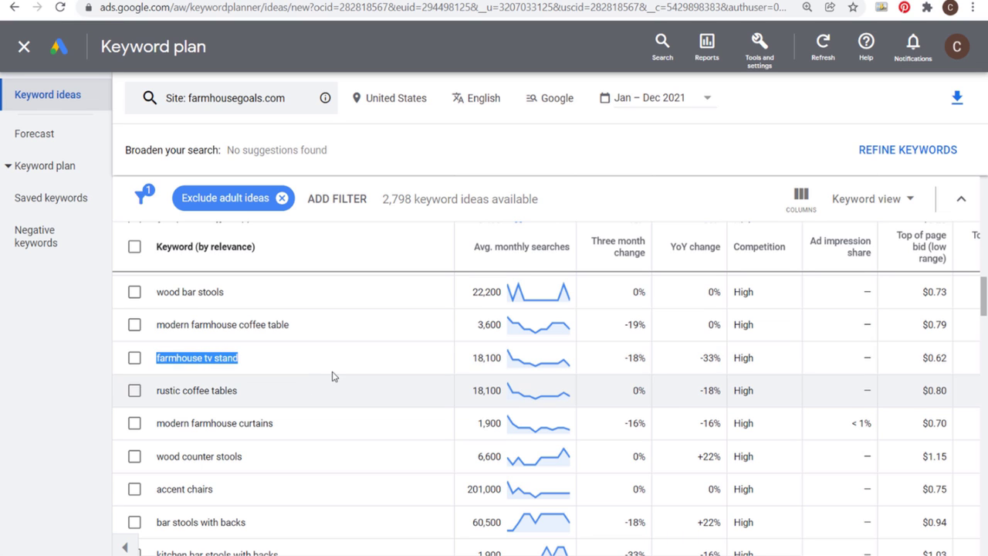
left_click(339, 348)
scroll(324, 407, "up", 1)
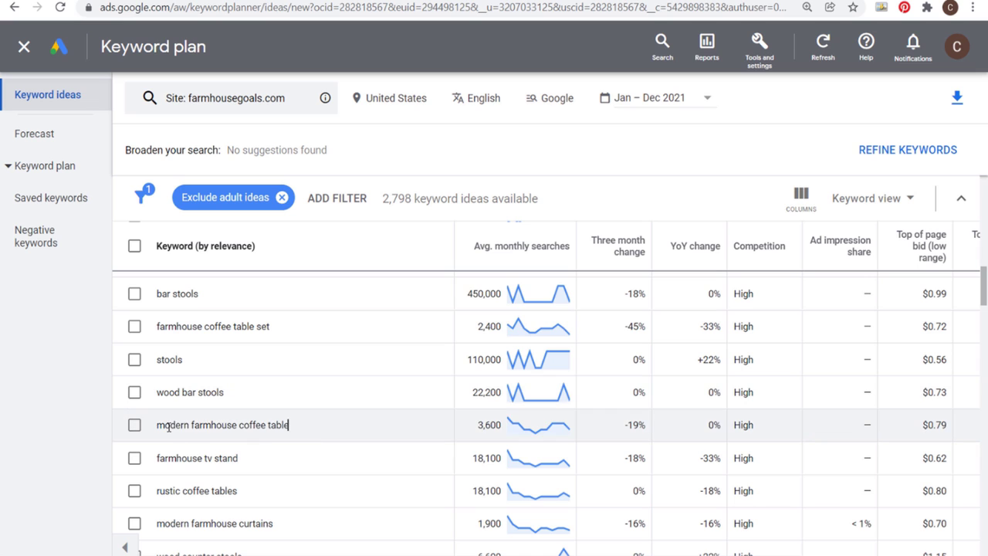
Highlight modern farmhouse coffee table, farmhouse coffee table set and bar stools to compare specific and general keyword ideas.
left_click_drag(168, 424, 309, 431)
left_click(241, 378)
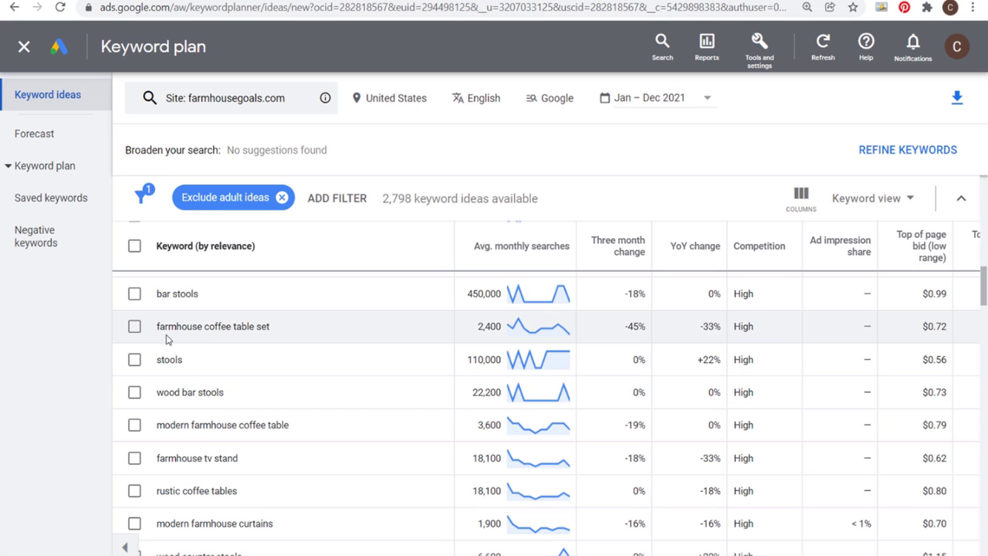
left_click_drag(165, 334, 292, 333)
left_click(301, 332)
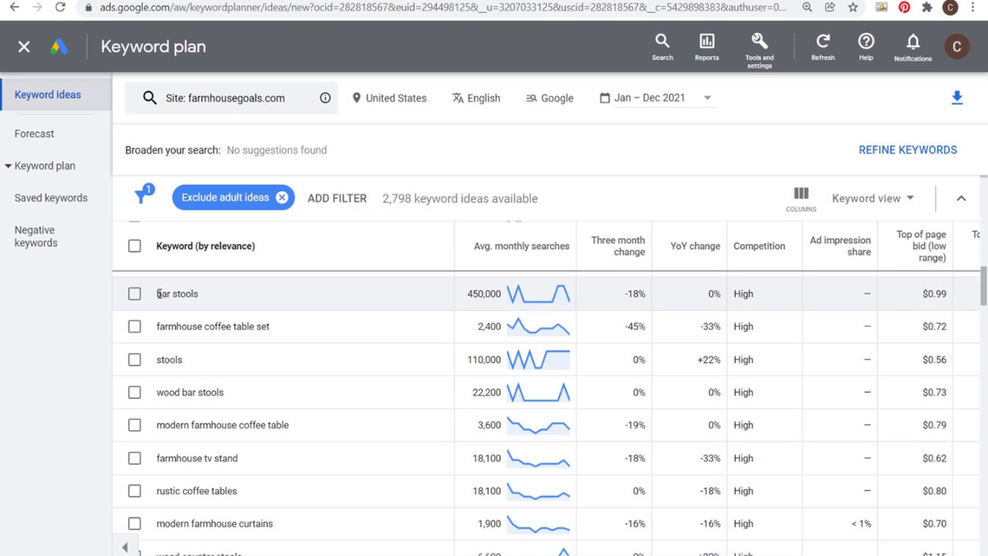
left_click_drag(159, 294, 195, 293)
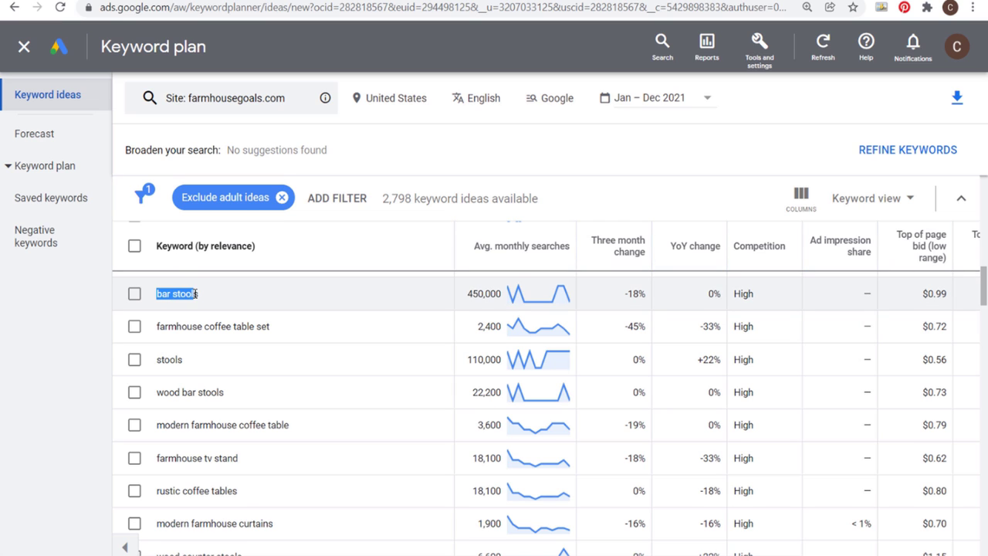
left_click(237, 302)
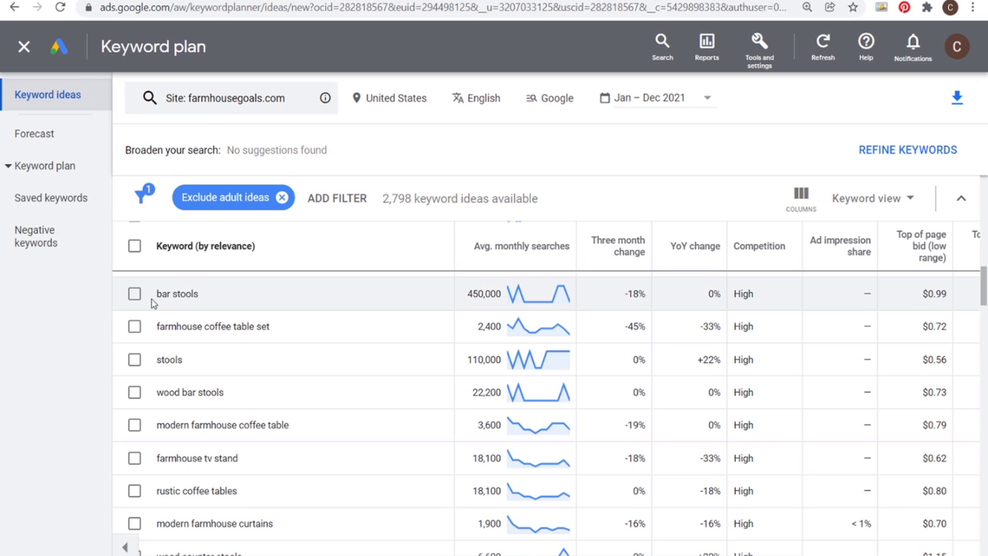
left_click_drag(157, 294, 201, 294)
left_click(211, 300)
Sort the farmhousegoals.com keyword ideas by average monthly searches, highest first.
scroll(335, 379, "down", 5)
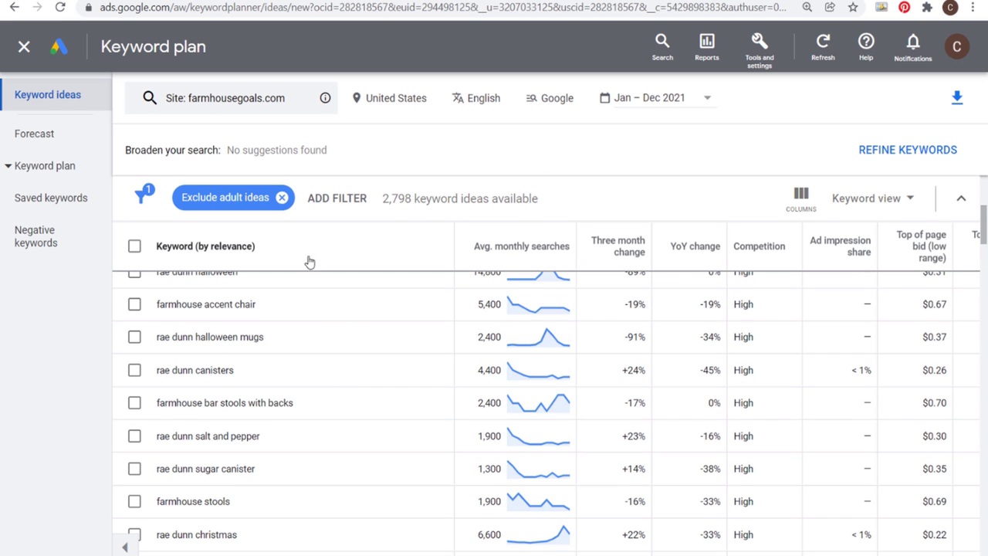
scroll(401, 357, "up", 2)
left_click(494, 264)
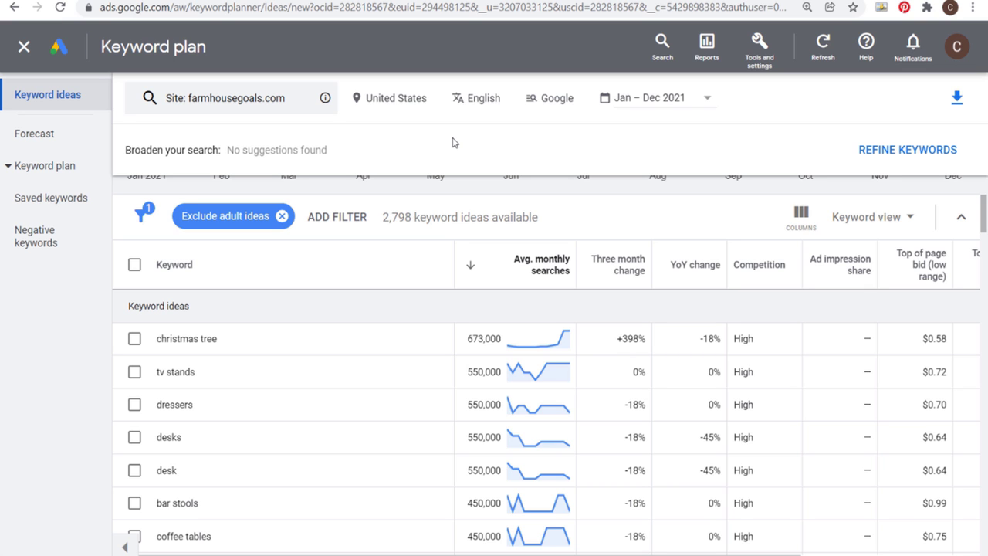
Reopen the search settings and clear the farmhousegoals.com domain.
left_click(287, 103)
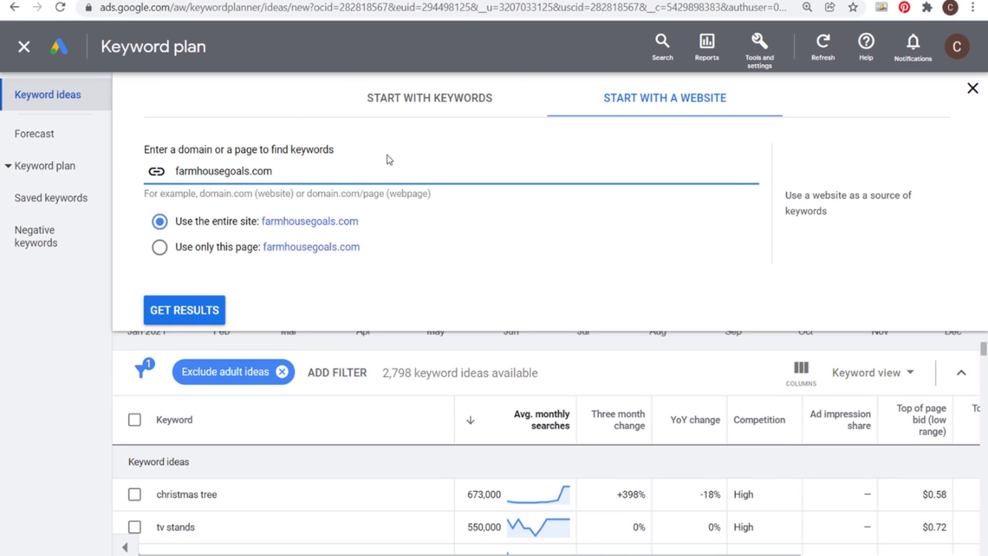
key("ctrl+a")
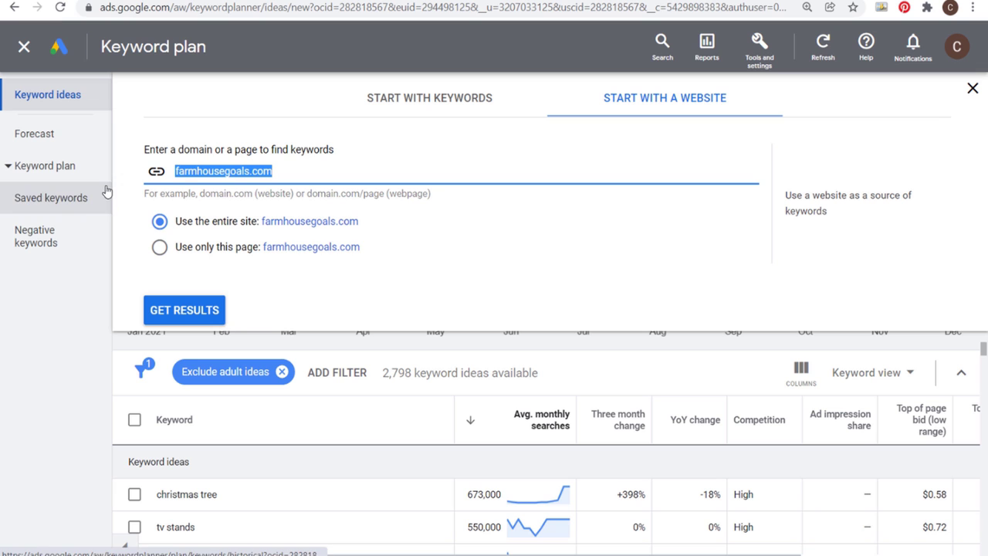
key("BackSpace")
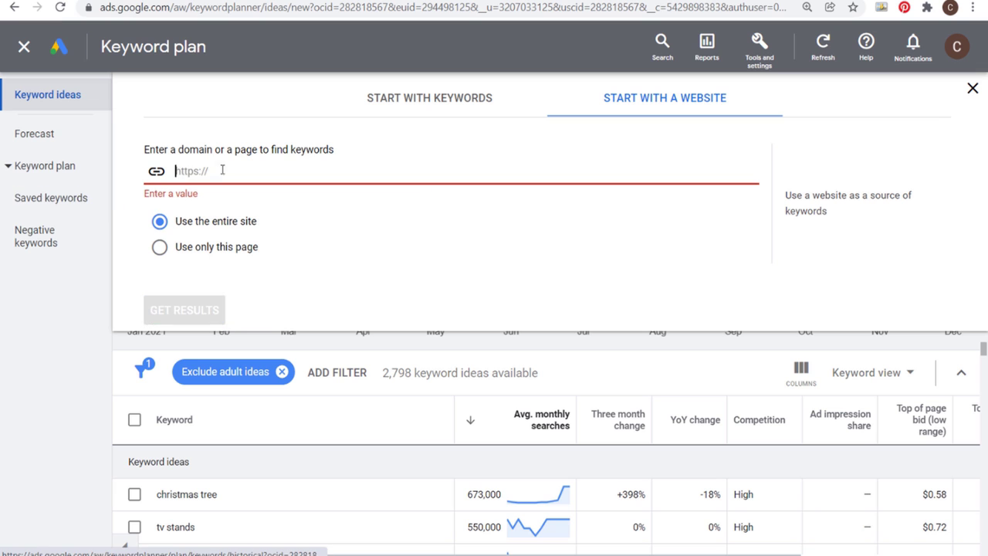
Start with the keywords farmhouse furniture, farmhouse tables, farmhouse chairs and farmhouse sofas, and get the results.
left_click(459, 104)
type("farmh")
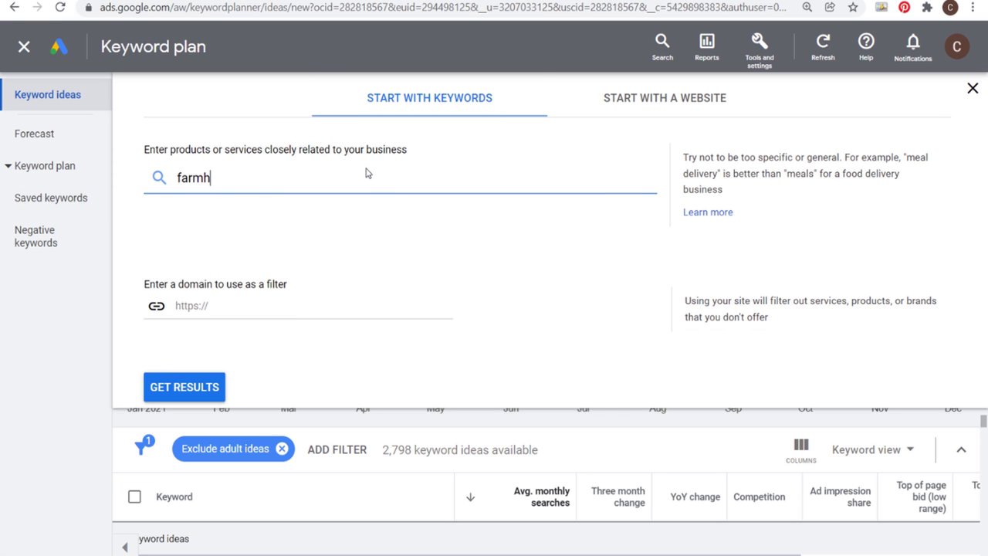
type("ouse furniture")
key("Return")
type("farmhouse tables")
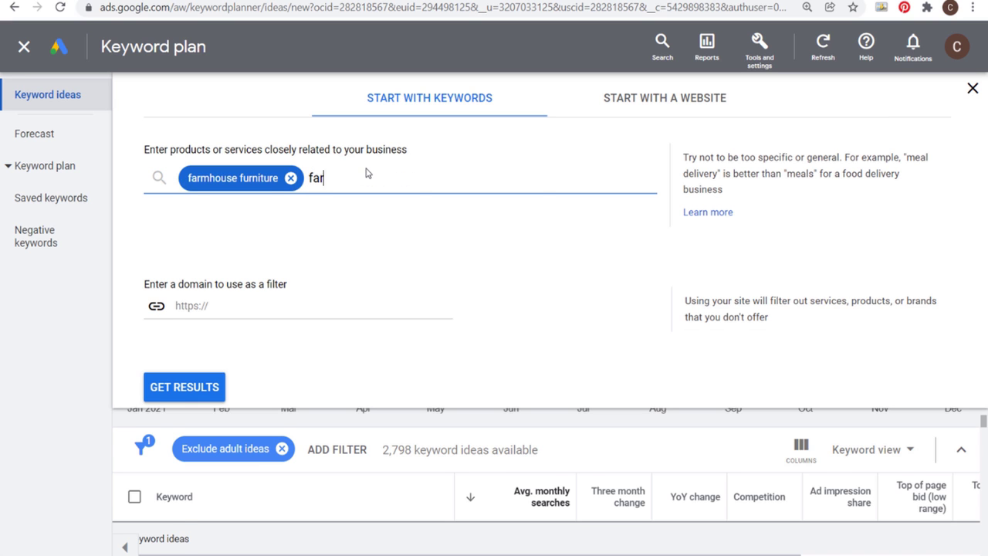
key("Return")
type("farmhouse chairs")
key("Return")
type("farmhouse sofas")
key("Return")
left_click(183, 393)
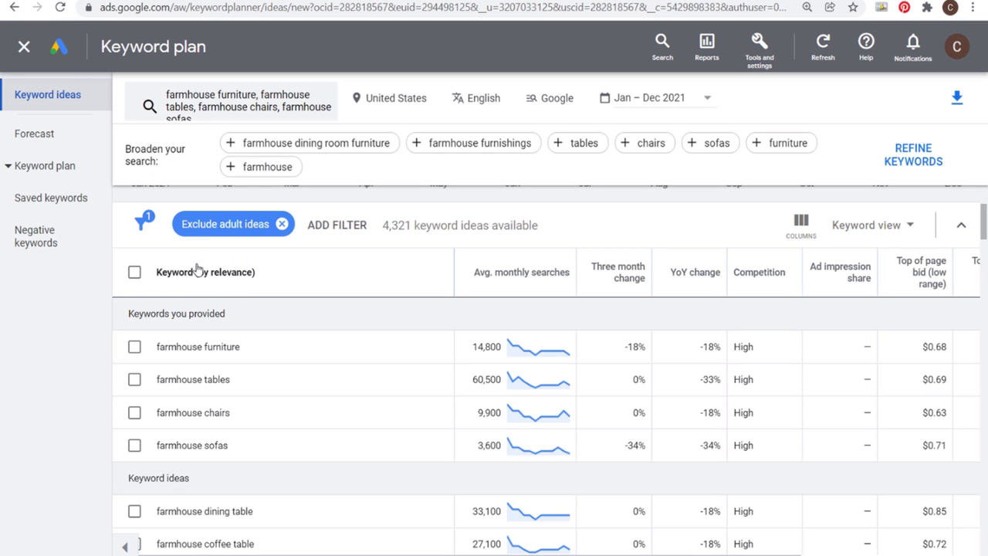
Examine the search volume, change, competition, top of page bid and account status columns for the keyword ideas.
scroll(270, 409, "down", 4)
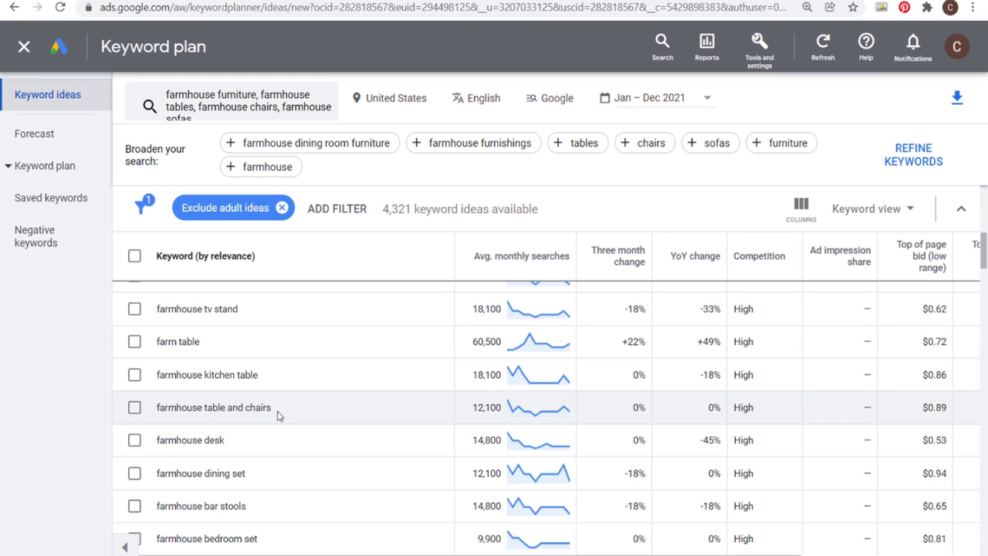
scroll(298, 363, "up", 1)
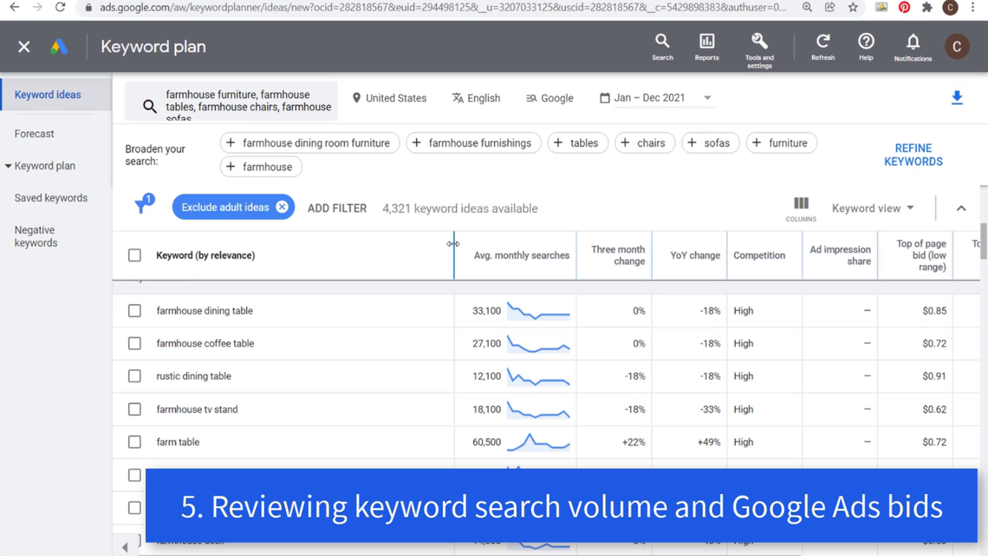
mouse_move(613, 256)
left_click_drag(690, 549, 842, 552)
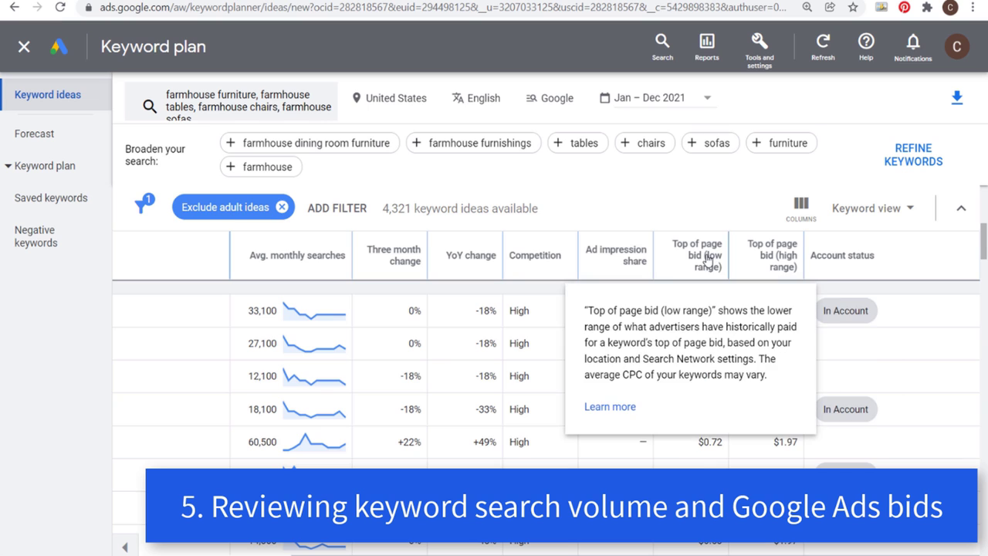
mouse_move(869, 256)
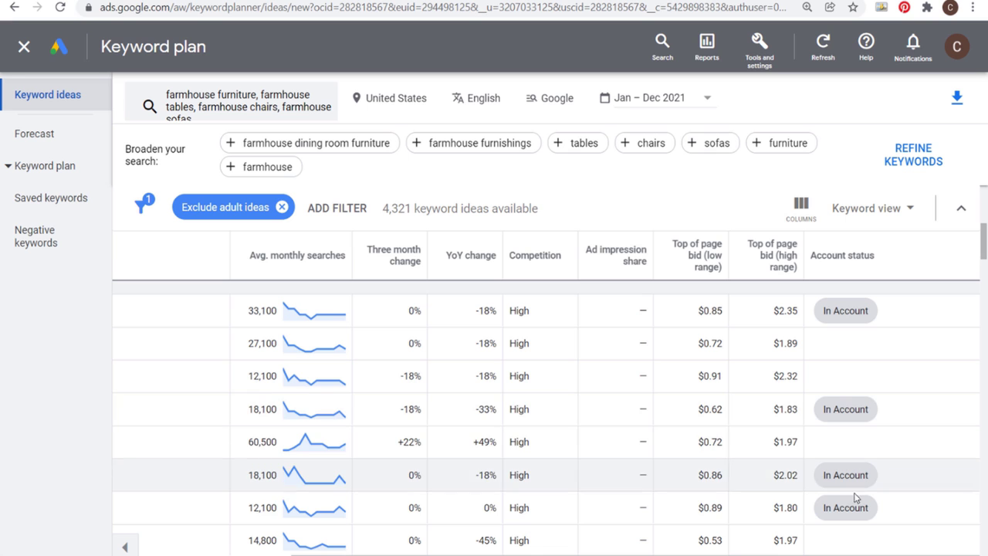
scroll(855, 428, "up", 3)
scroll(592, 402, "left", 3)
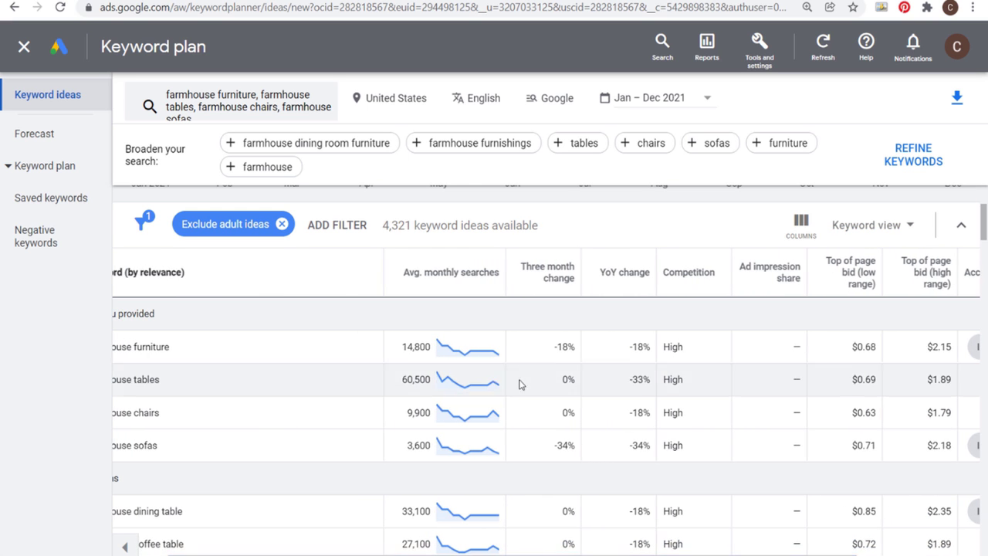
View the search volume chart and set the date range to all available data.
scroll(432, 330, "up", 1)
scroll(430, 334, "up", 1)
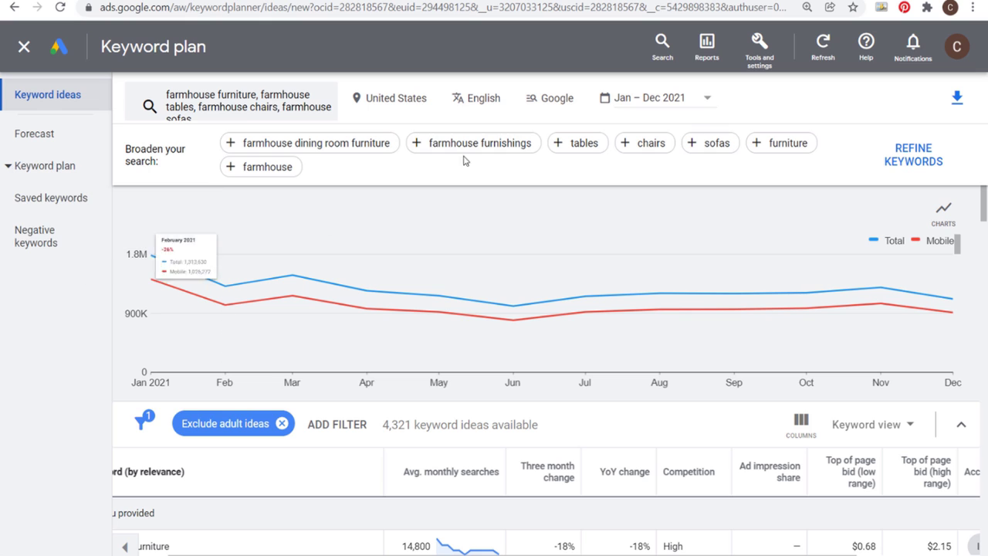
left_click(668, 104)
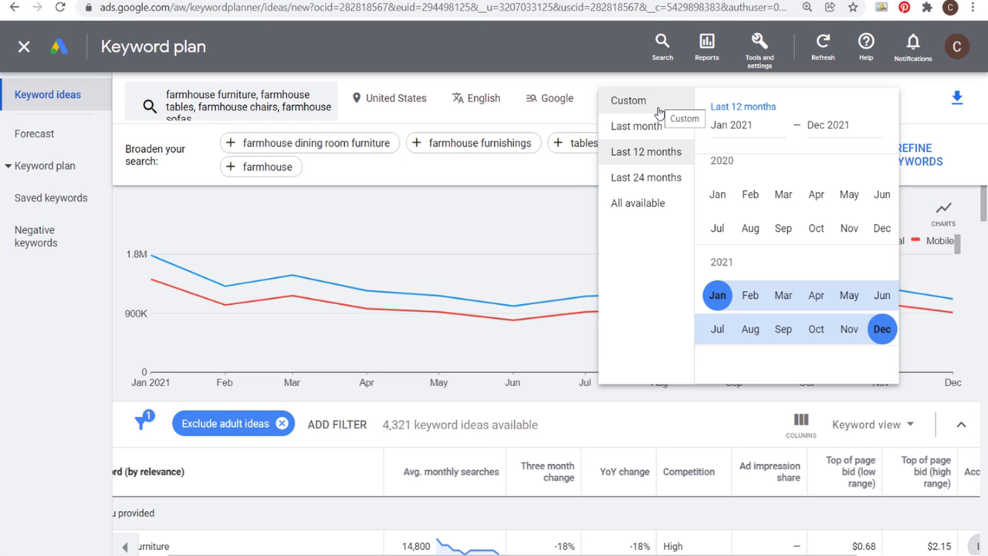
left_click(618, 203)
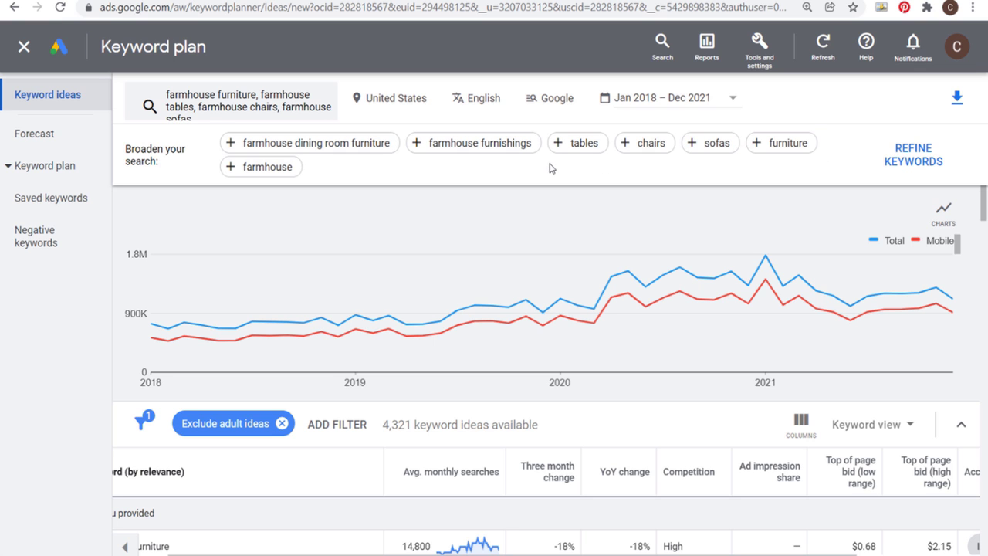
Examine the search trends since January 2018 in the chart and for each provided keyword.
scroll(620, 220, "down", 2)
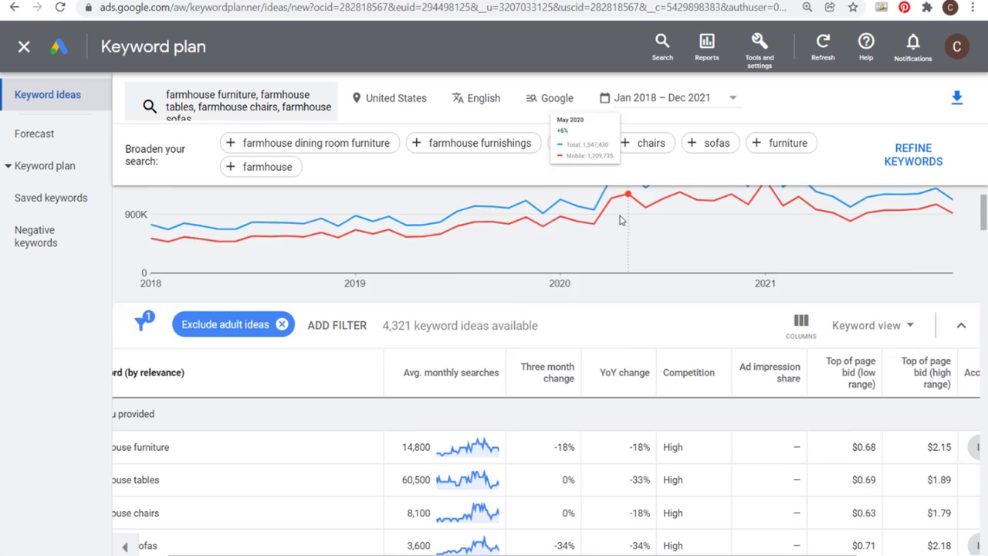
scroll(620, 220, "down", 4)
scroll(566, 335, "up", 2)
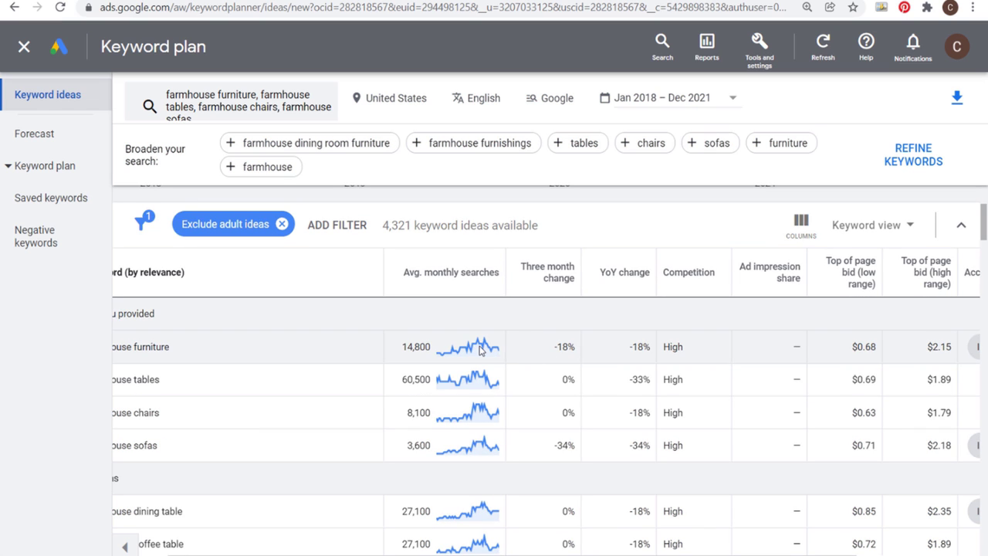
Examine the trend lines, competition, ad impression share and top of page bid columns for the provided keywords and keyword ideas.
mouse_move(479, 349)
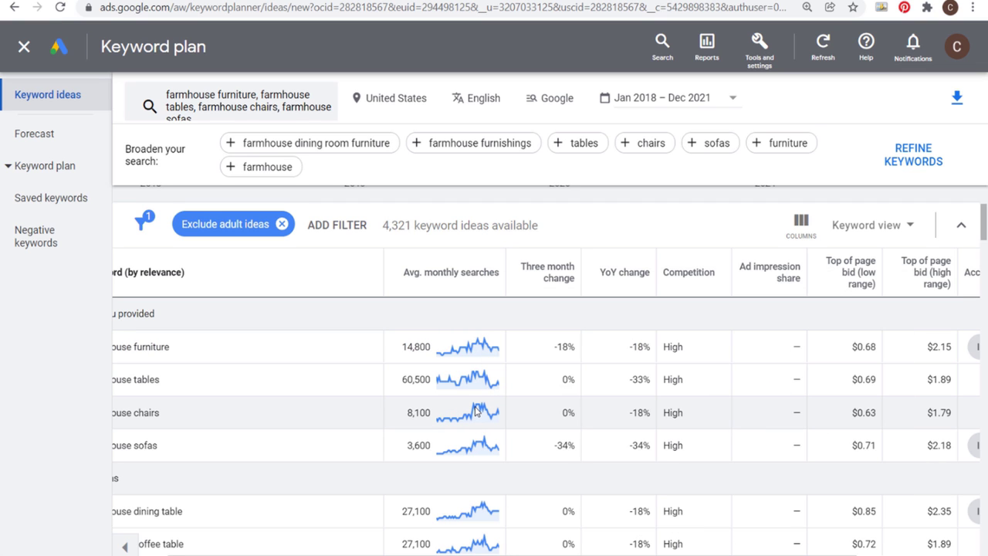
mouse_move(474, 412)
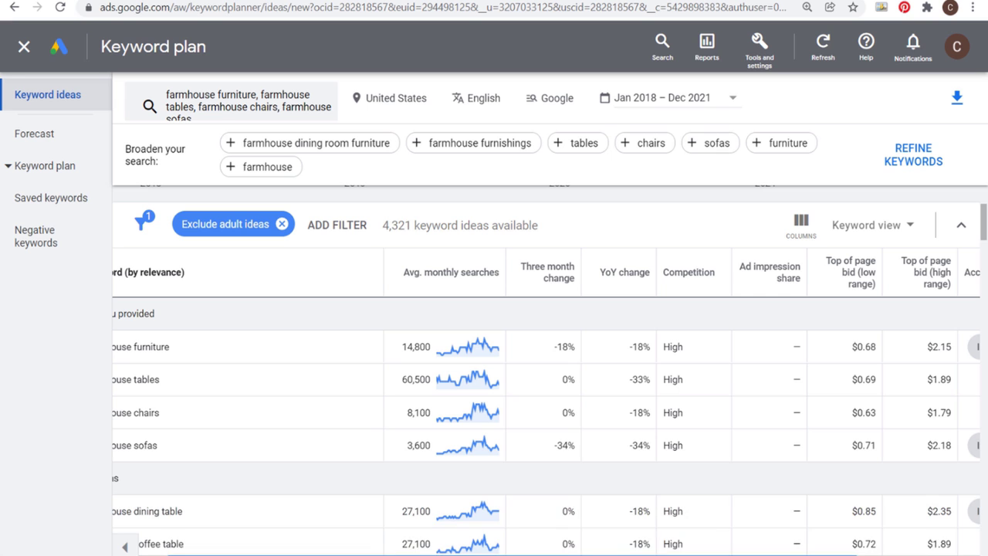
scroll(607, 347, "right", 4)
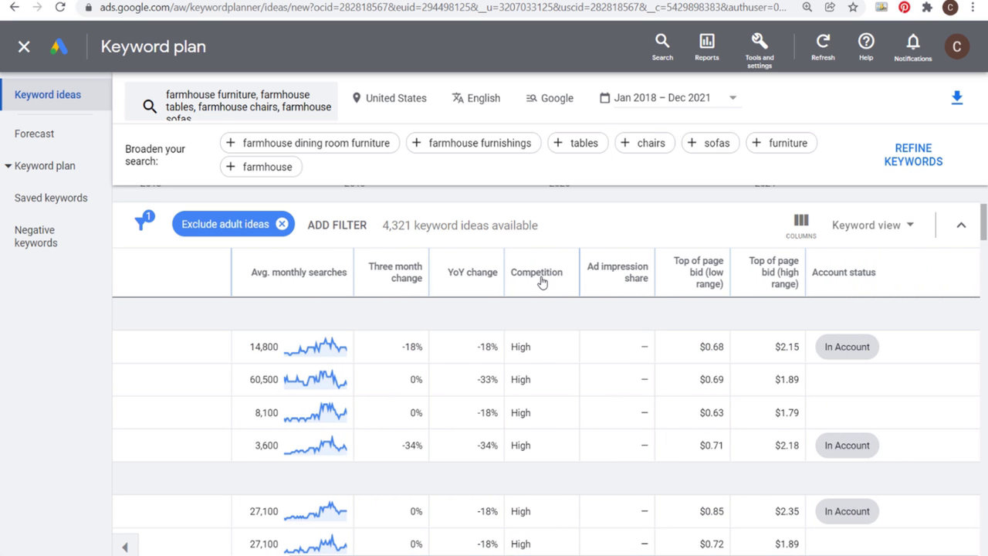
scroll(604, 366, "down", 3)
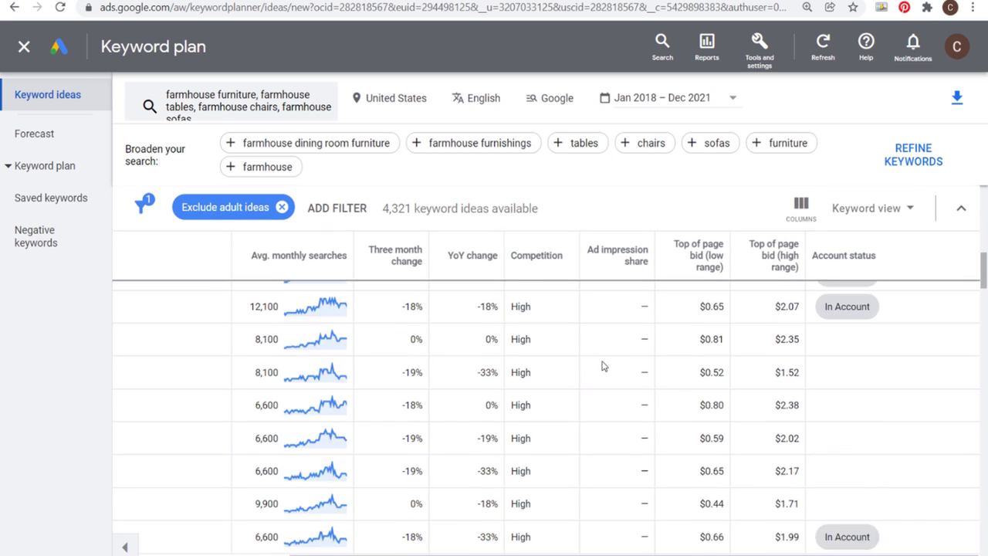
scroll(603, 366, "down", 6)
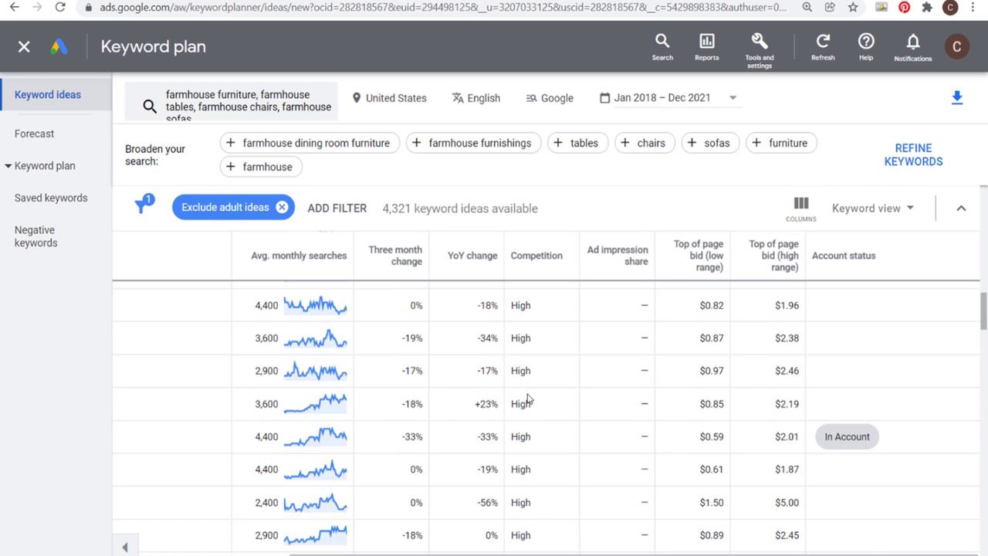
scroll(528, 398, "up", 10)
scroll(610, 396, "down", 2)
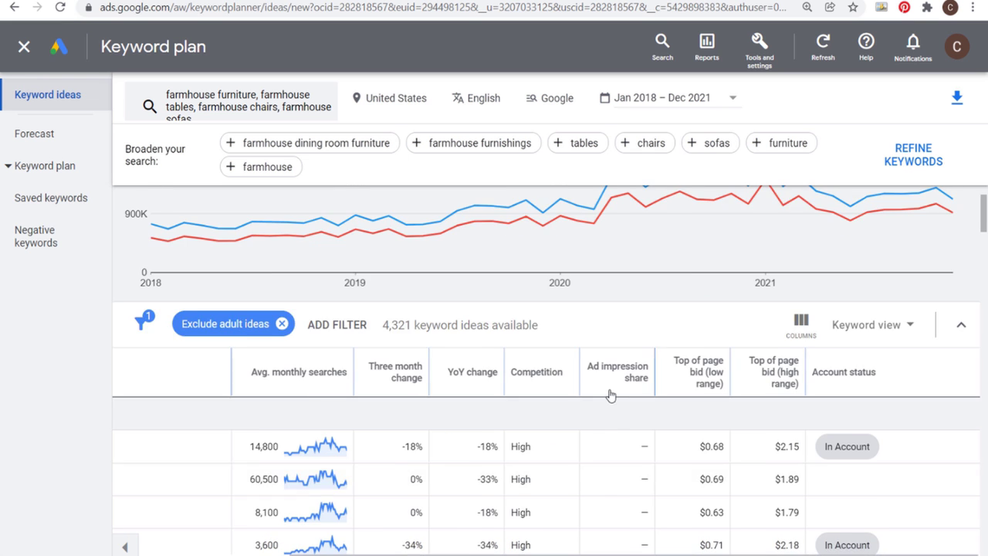
scroll(609, 395, "down", 2)
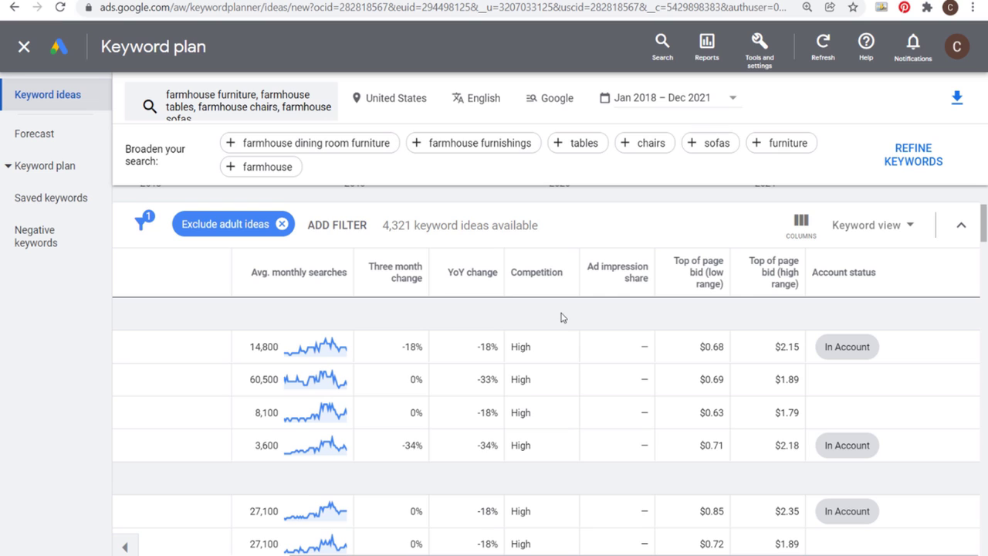
mouse_move(539, 277)
mouse_move(776, 276)
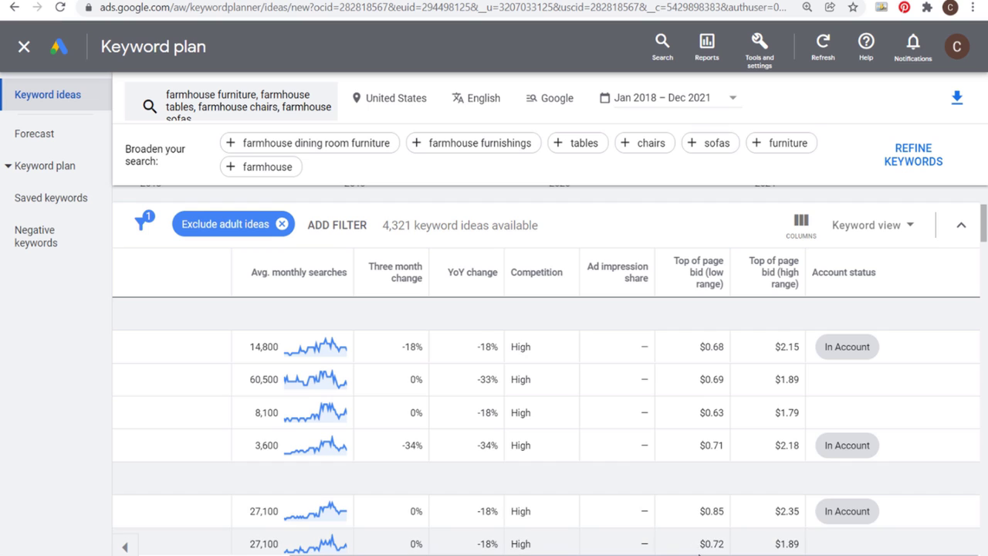
Switch the keyword ideas to Grouped view and expand the Bookshelf group.
left_click(863, 224)
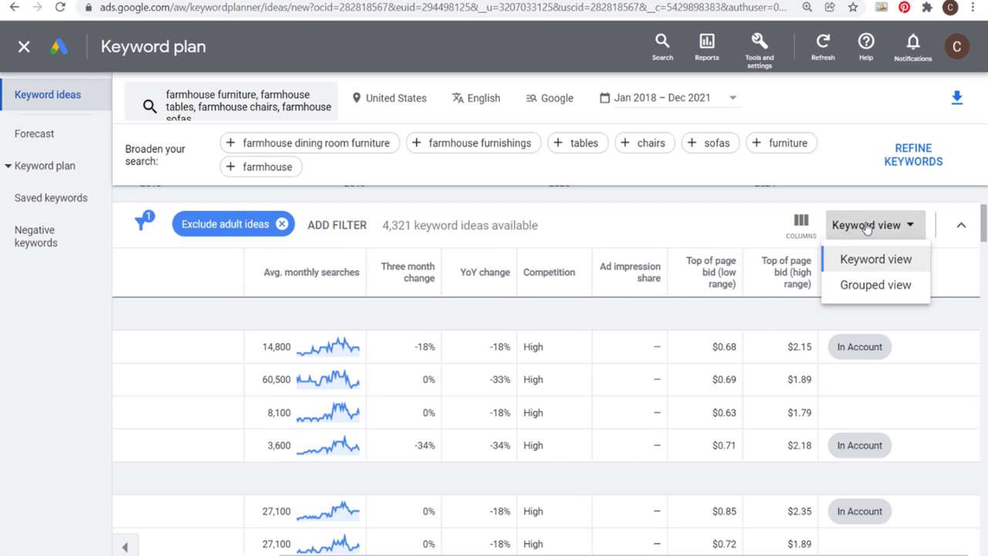
left_click(880, 286)
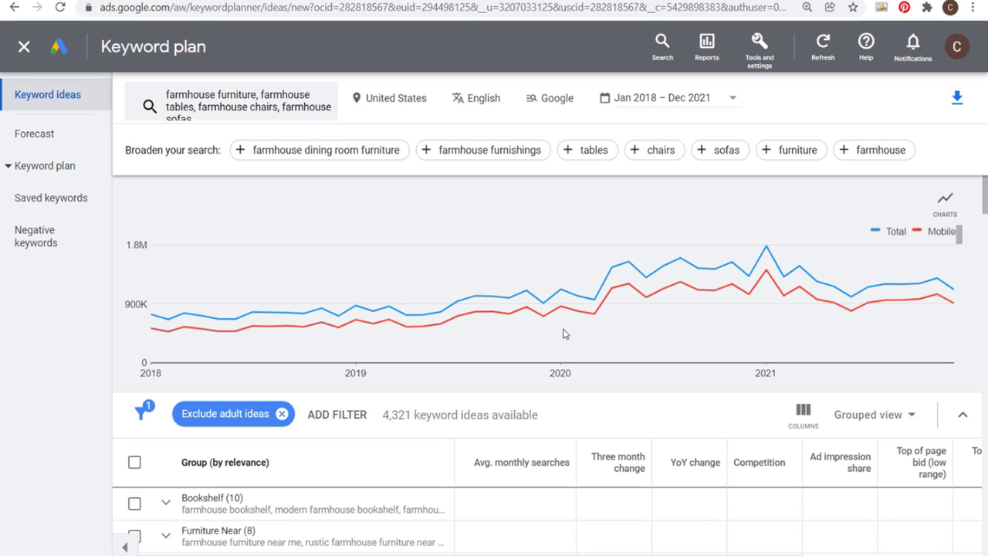
scroll(569, 335, "down", 3)
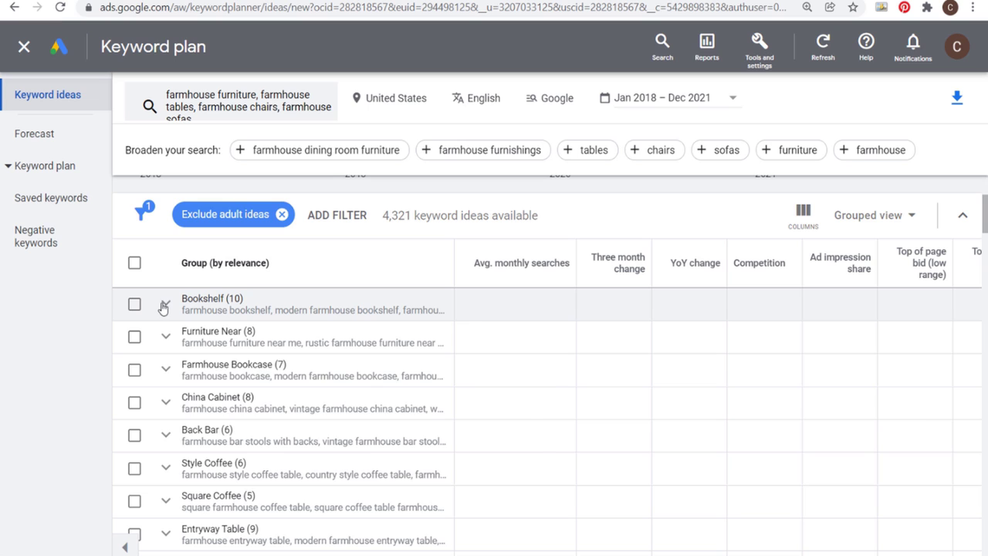
left_click(164, 303)
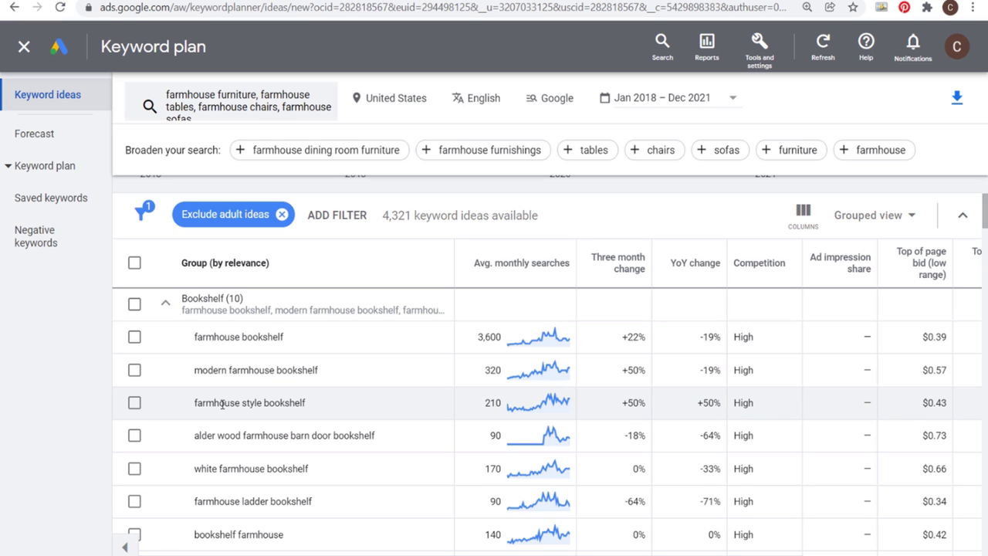
Examine the keywords in the Bookshelf group, such as farmhouse bookshelf, modern farmhouse bookshelf and white farmhouse bookshelf.
left_click_drag(193, 468, 322, 476)
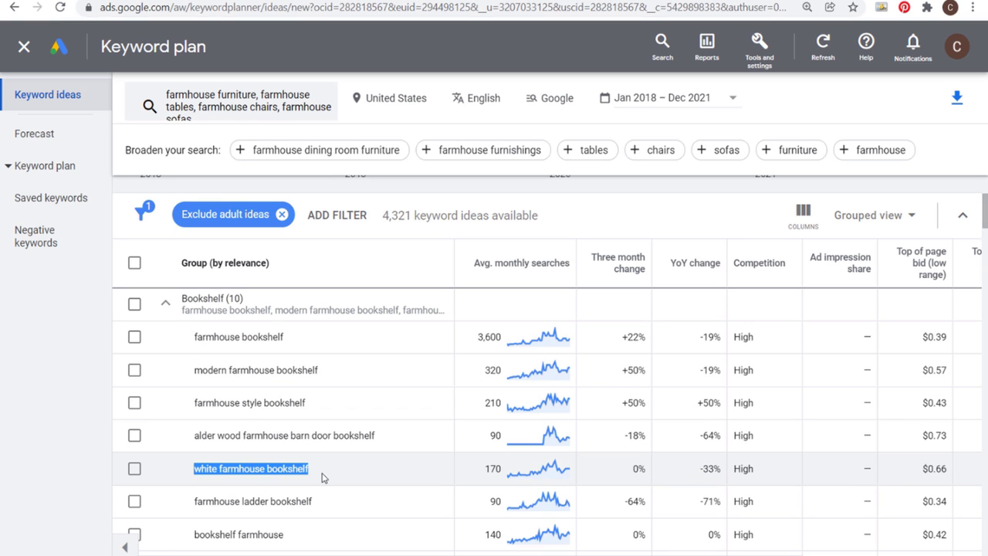
left_click_drag(193, 339, 306, 347)
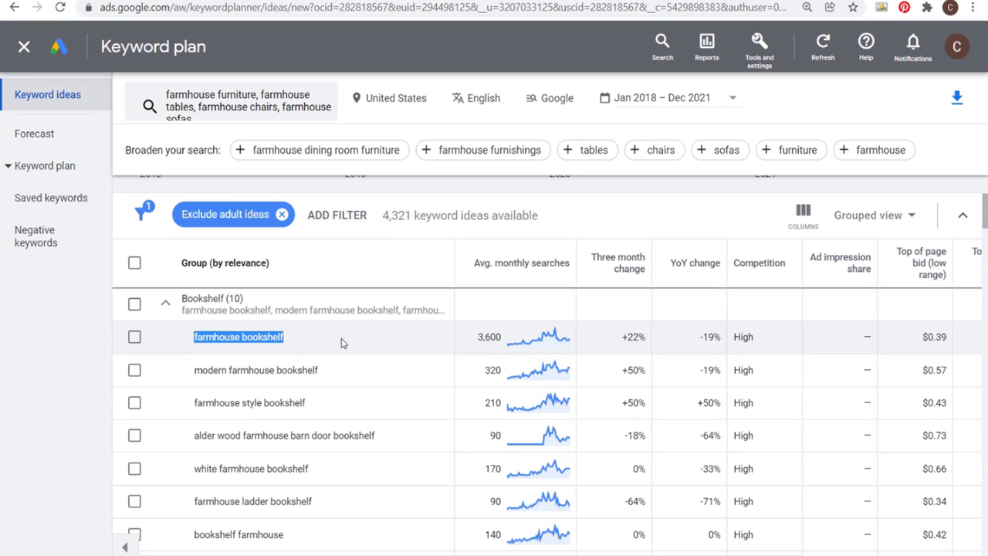
left_click(224, 337)
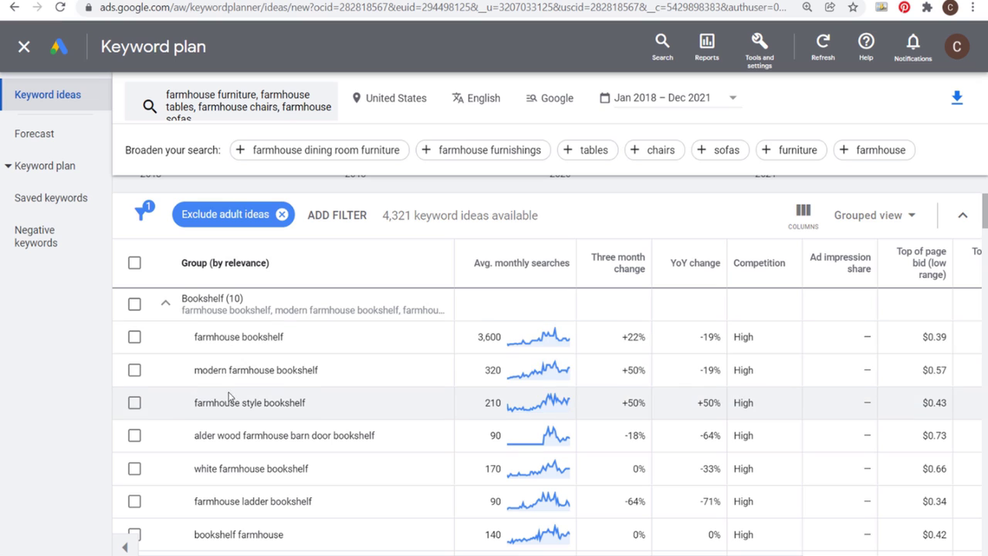
left_click_drag(194, 370, 335, 380)
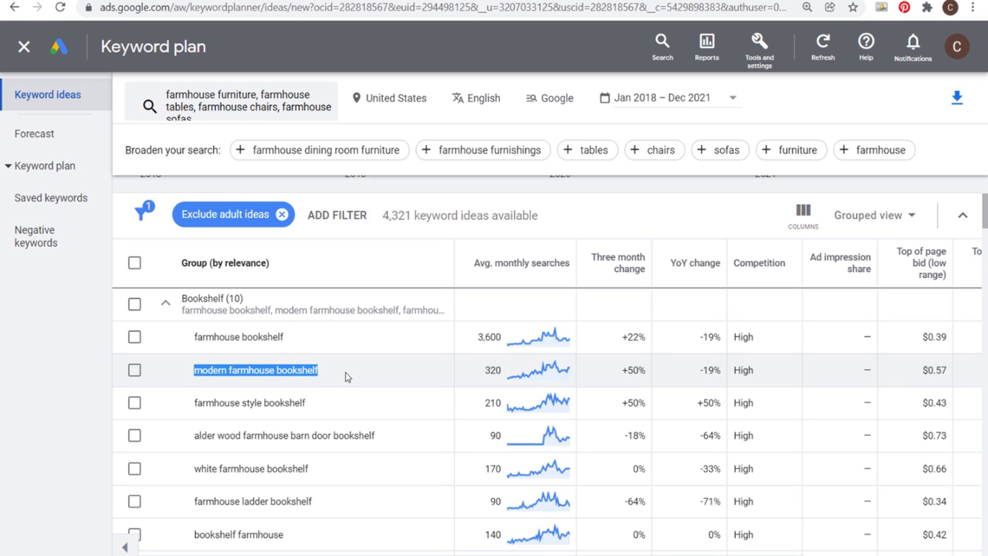
left_click(309, 373)
scroll(332, 416, "down", 2)
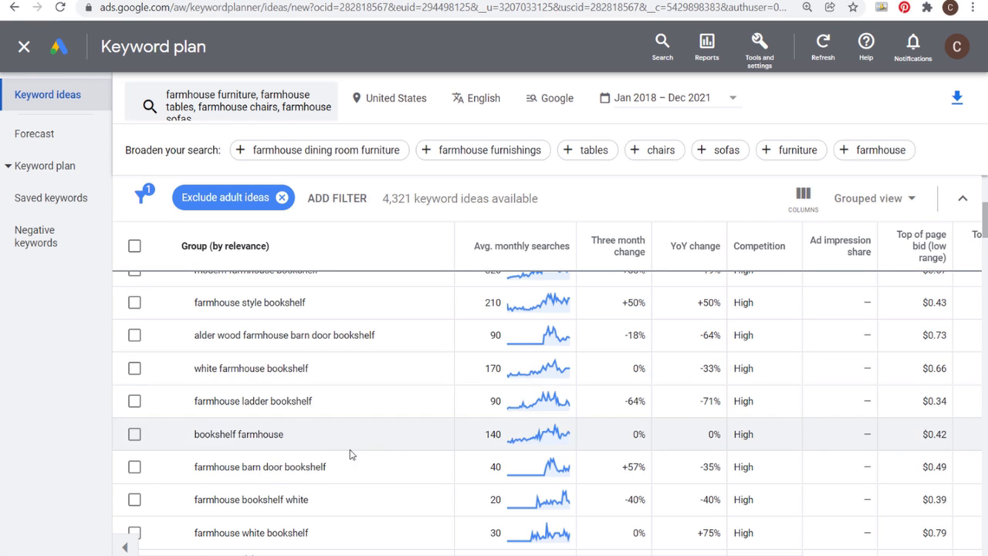
left_click_drag(194, 369, 345, 372)
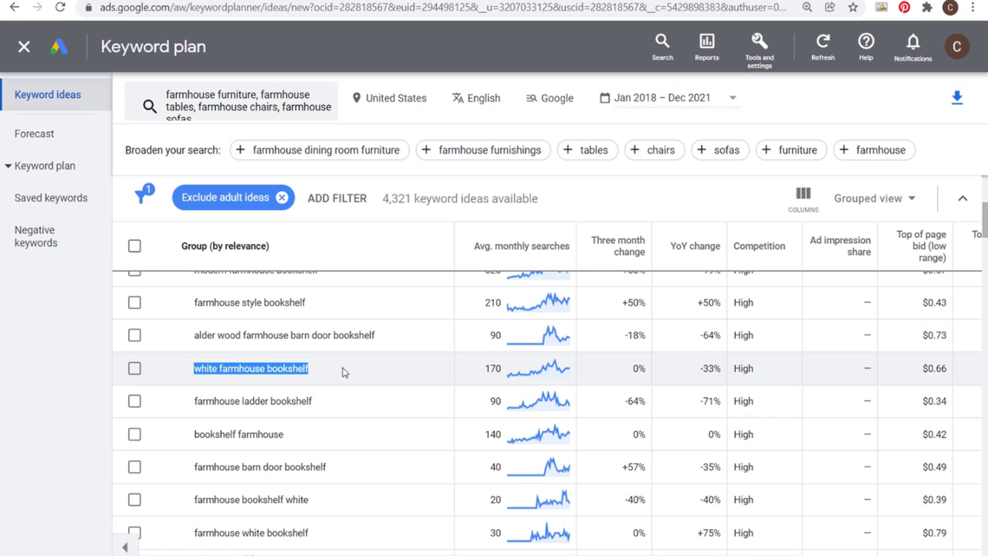
left_click(289, 369)
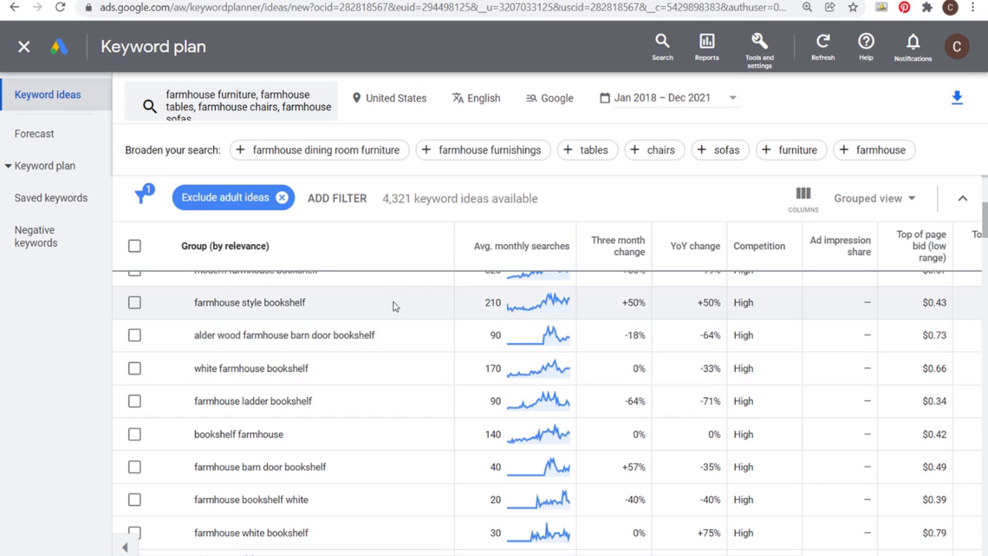
scroll(393, 306, "up", 2)
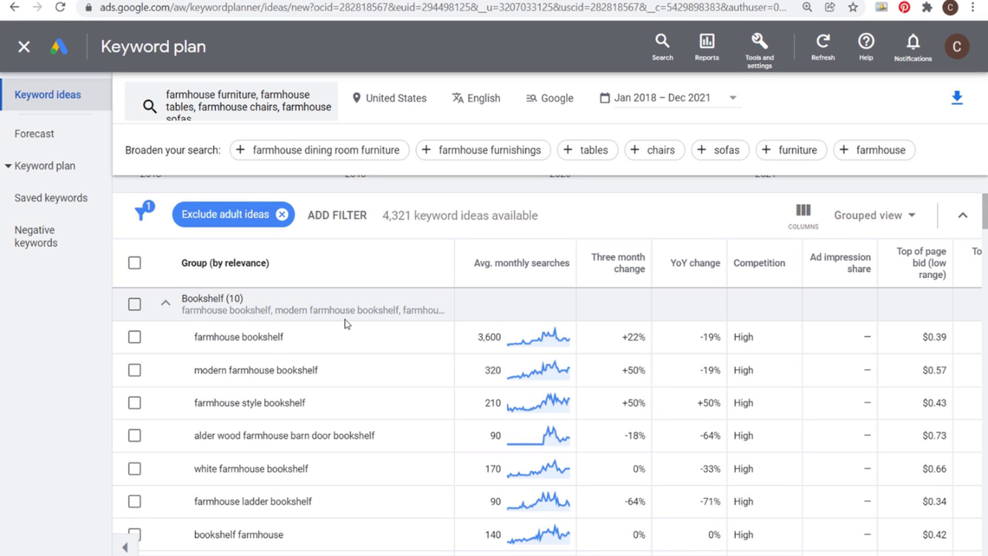
Collapse the Bookshelf group and switch the keyword ideas back to Keyword view.
left_click(165, 303)
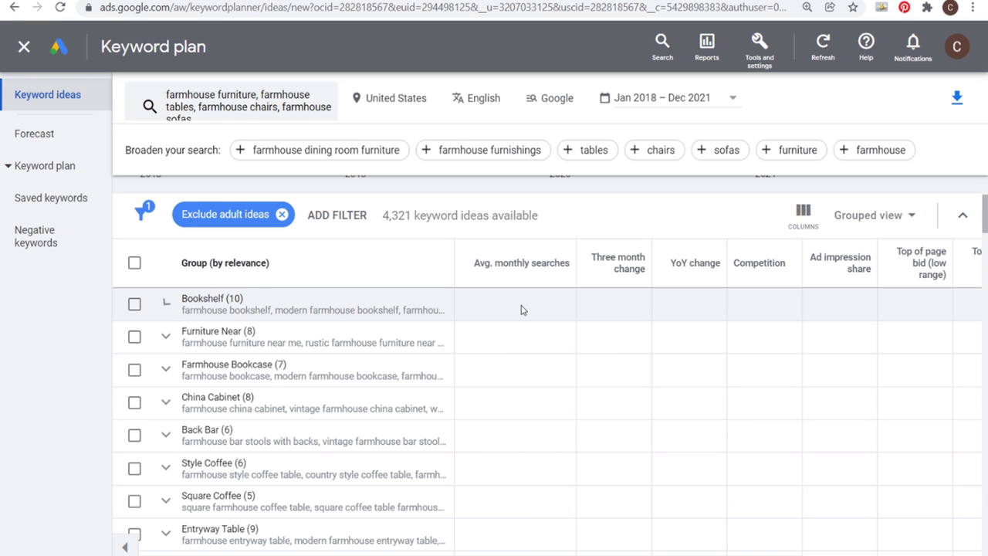
left_click(850, 224)
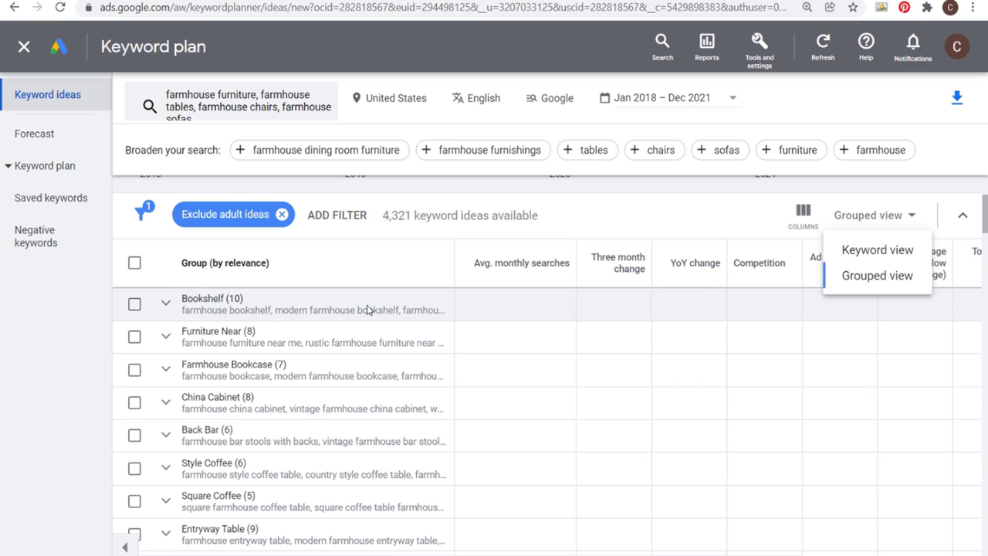
left_click(832, 253)
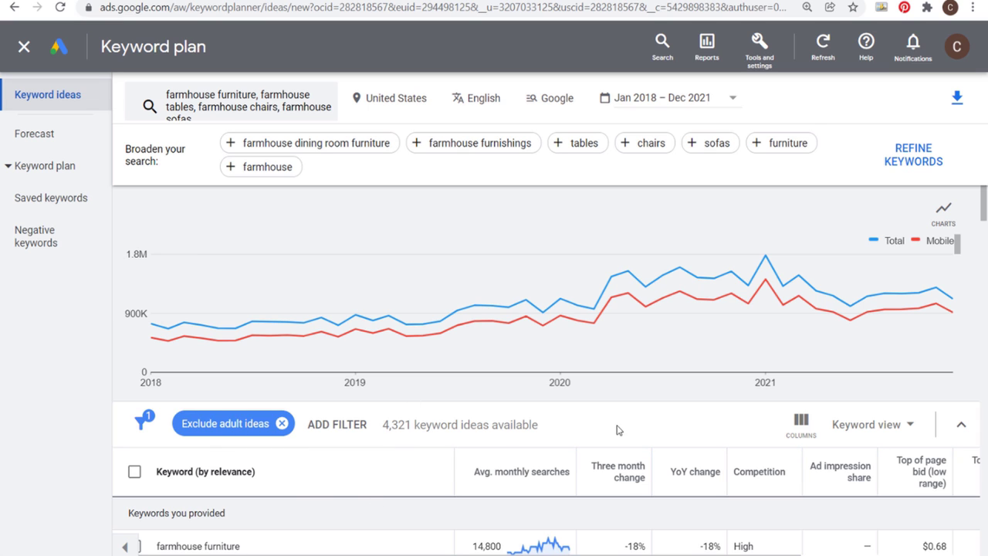
Open Refine keywords, expand the Furniture category and show its full list of furniture types.
left_click(923, 158)
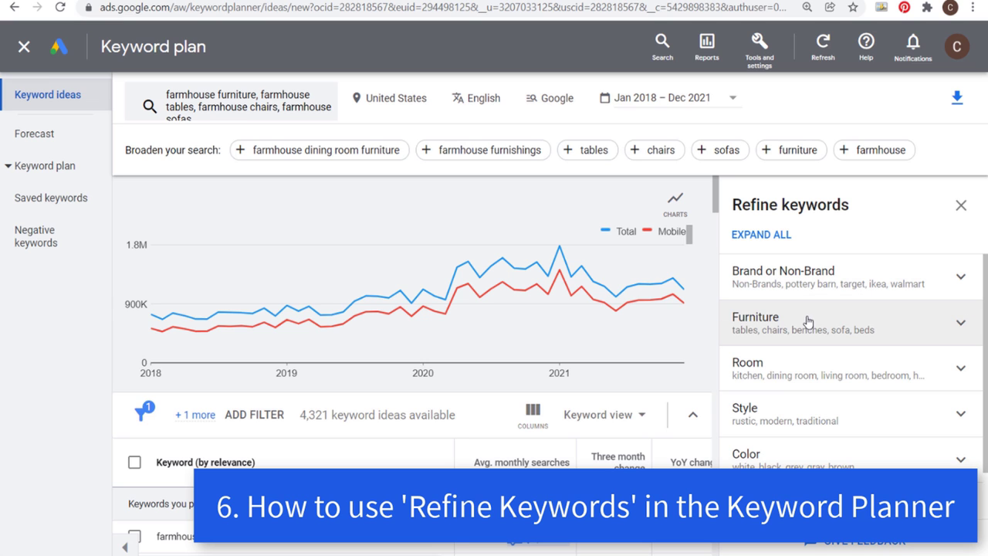
left_click(892, 320)
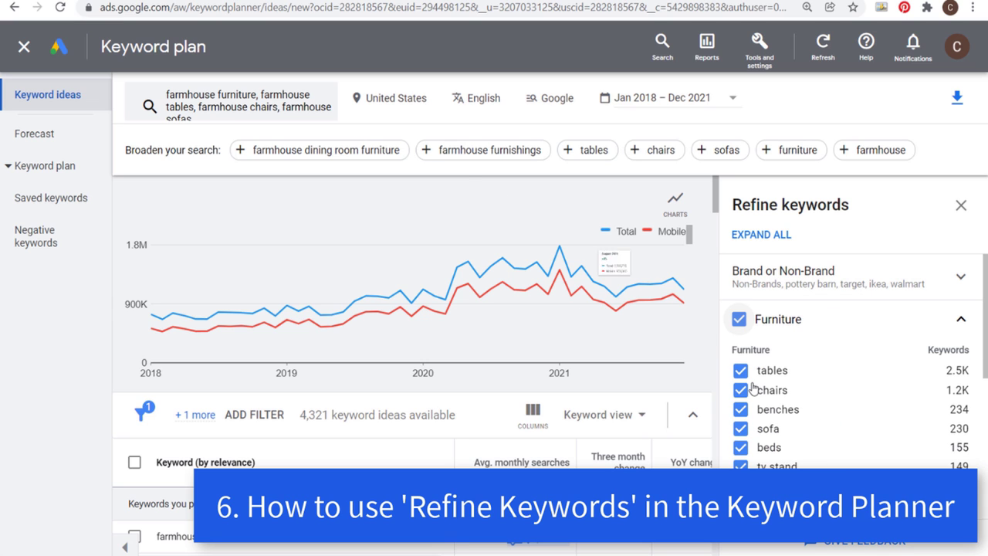
scroll(867, 396, "down", 2)
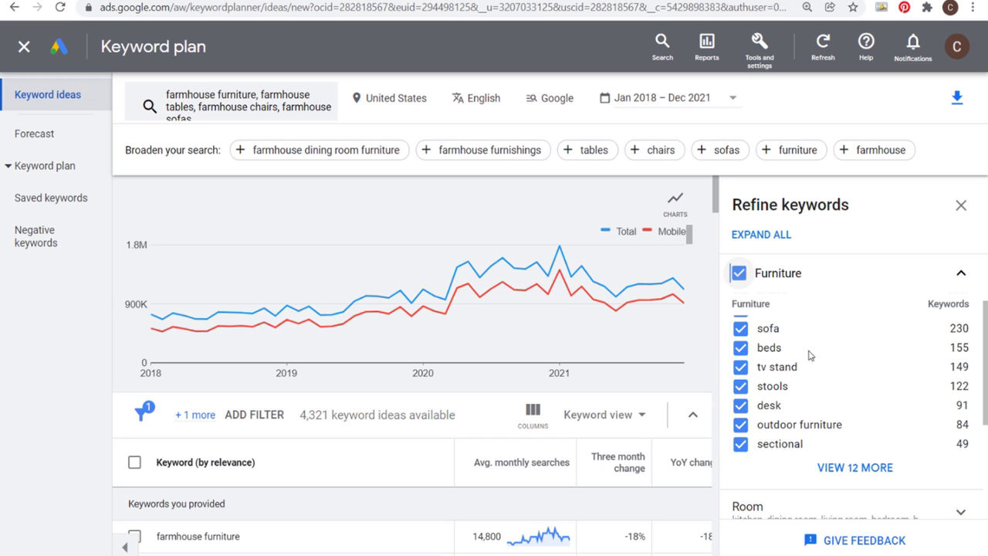
left_click(871, 469)
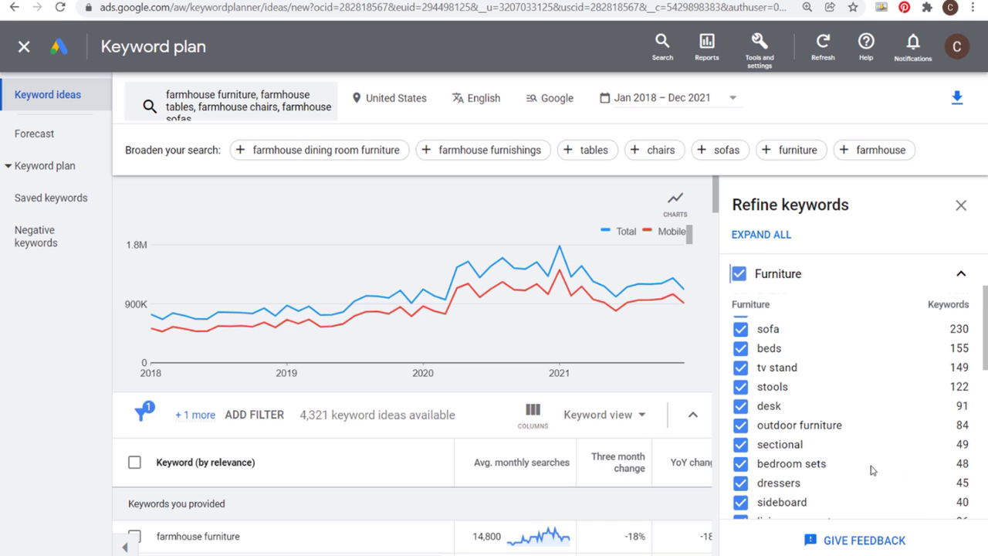
Review the furniture types through wardrobe and Other, and collapse the Furniture category.
scroll(842, 401, "down", 2)
scroll(781, 380, "down", 2)
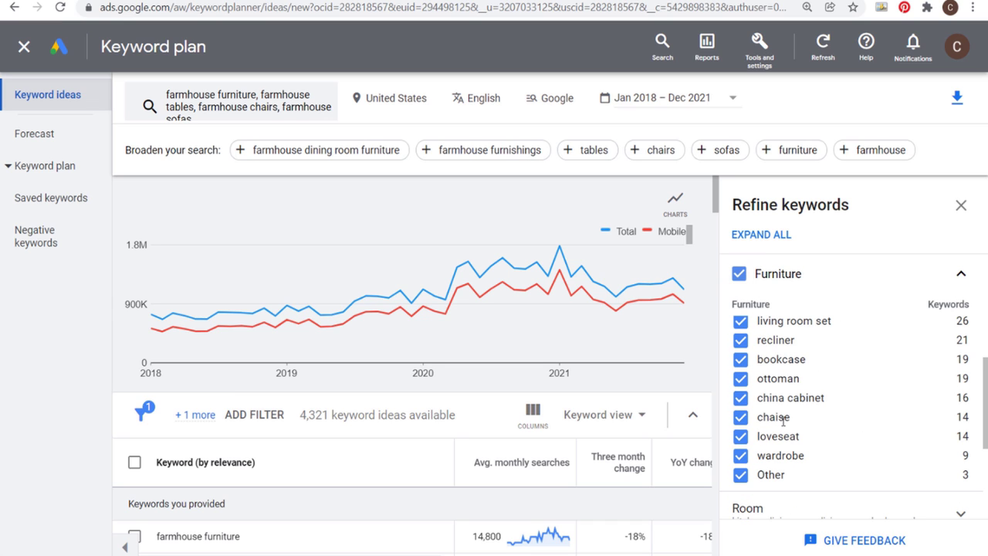
left_click_drag(803, 455, 758, 456)
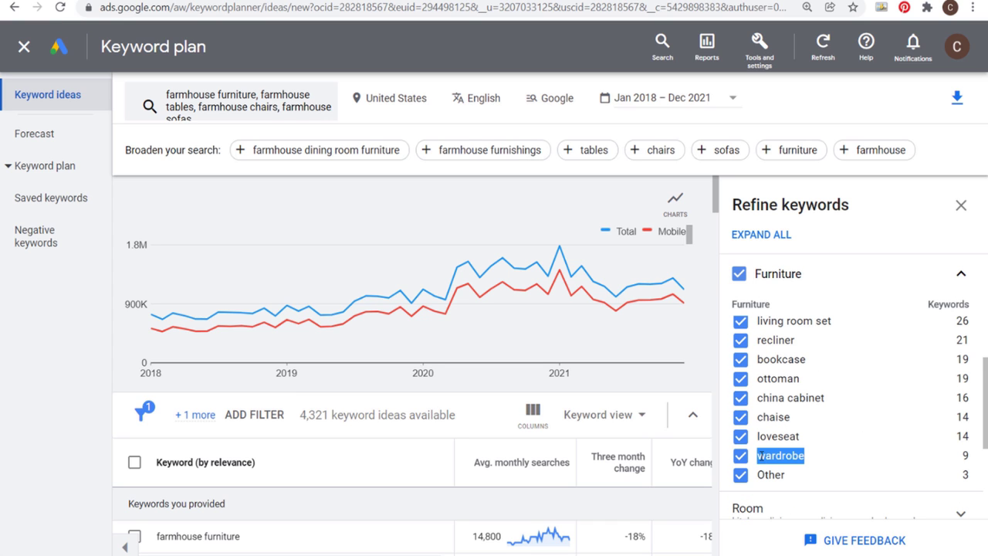
left_click(827, 463)
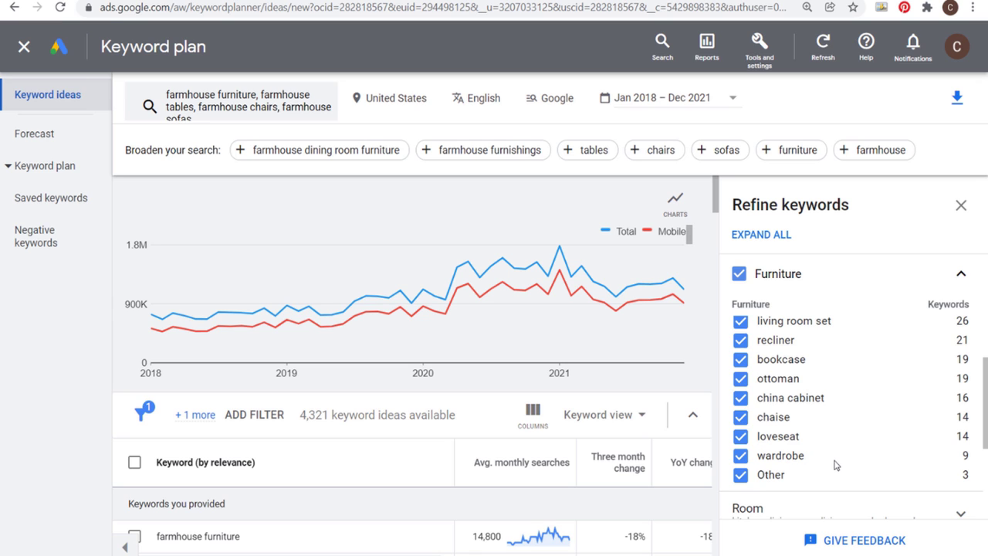
scroll(814, 393, "up", 4)
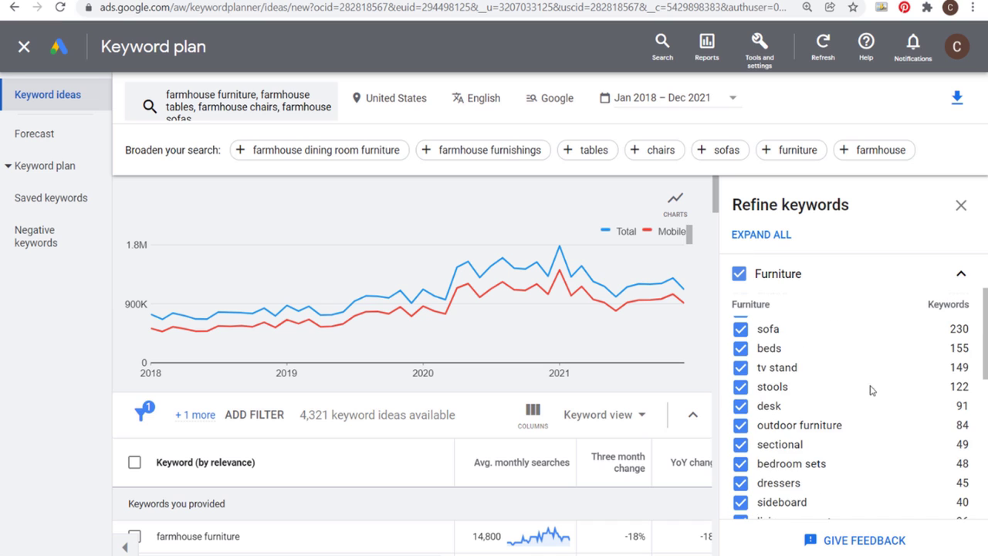
scroll(870, 388, "up", 3)
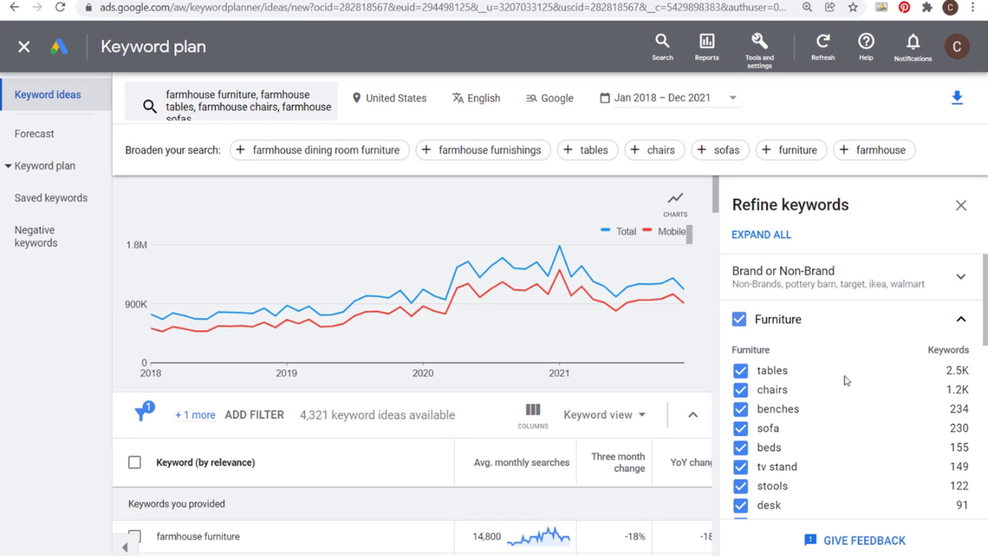
left_click(959, 318)
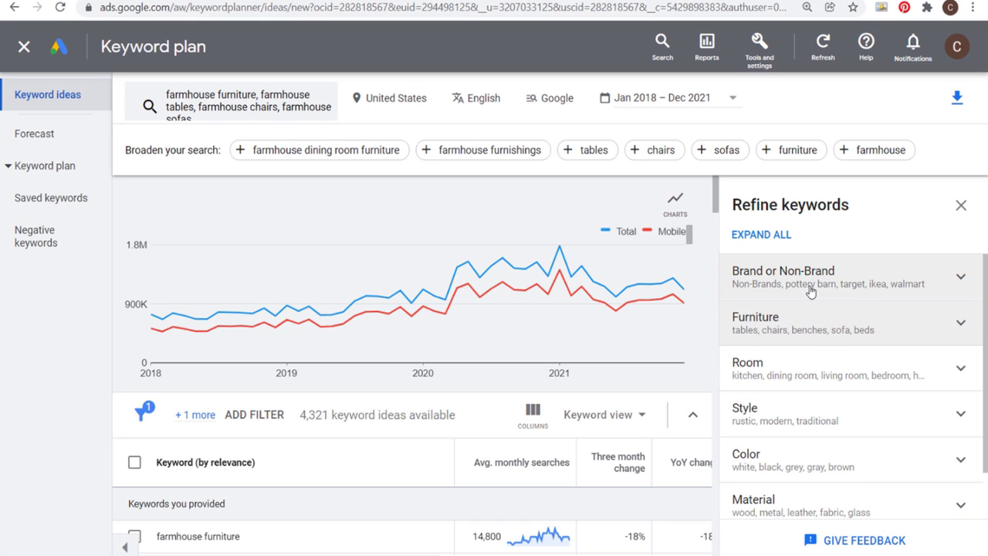
Expand the Brand or Non-Brand category and exclude all Store keywords, such as pottery barn, target and ikea.
left_click(897, 280)
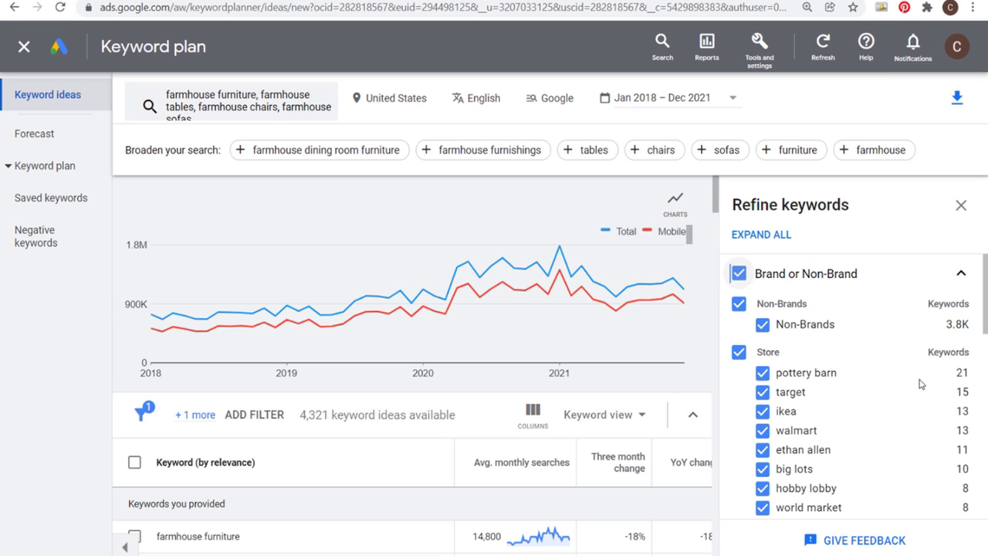
left_click_drag(986, 289, 986, 301)
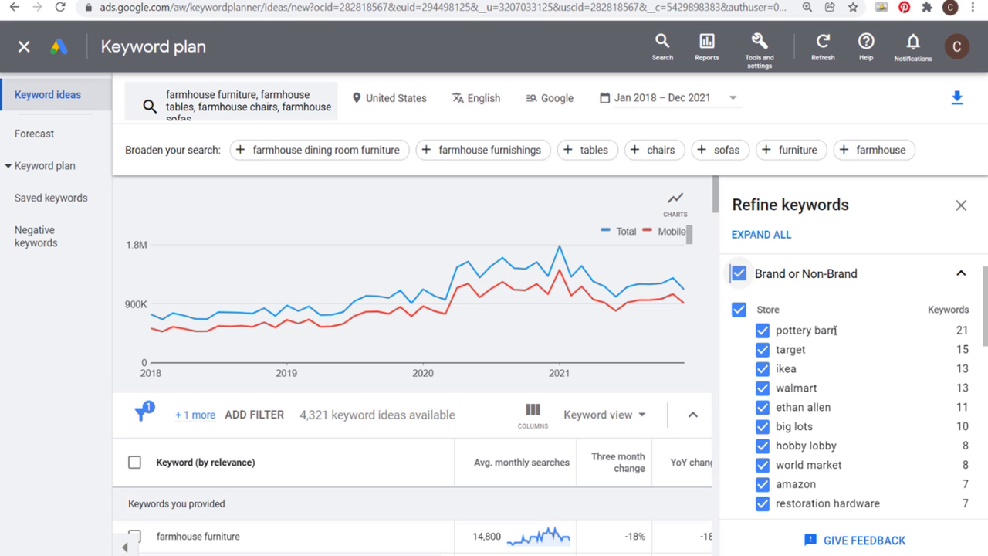
left_click(739, 310)
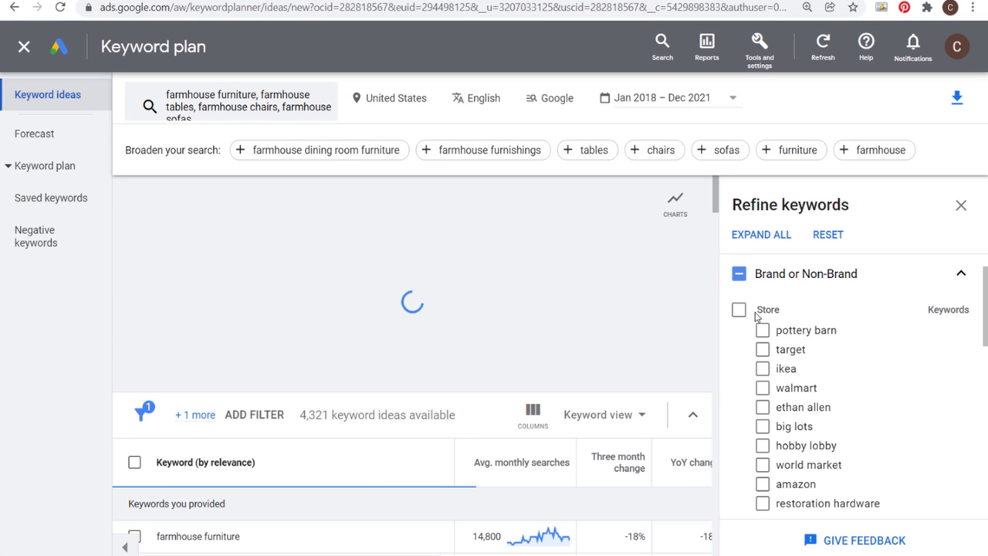
Review the Other Brands list, such as wayfair and walker edison, and exclude all Other Brands keywords.
scroll(883, 382, "down", 5)
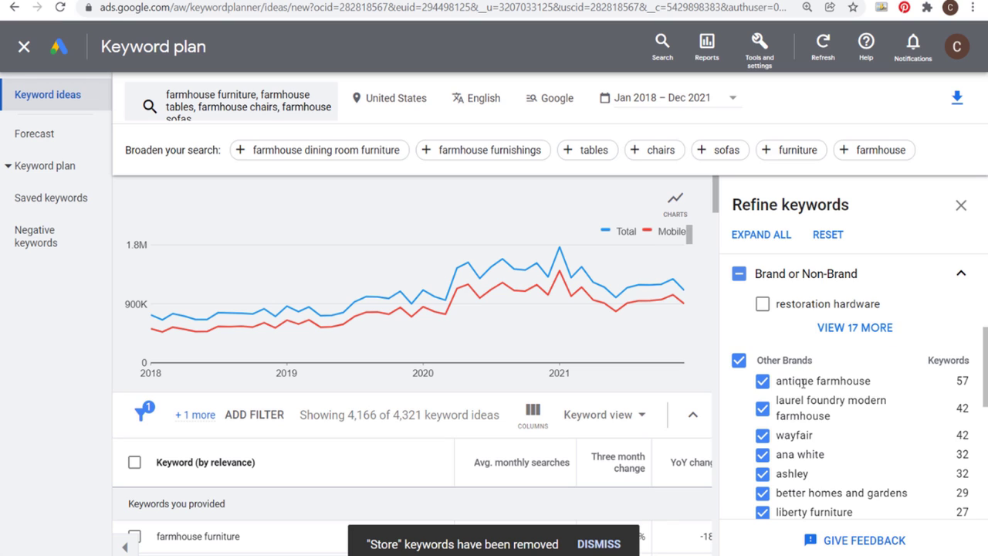
scroll(845, 424, "down", 2)
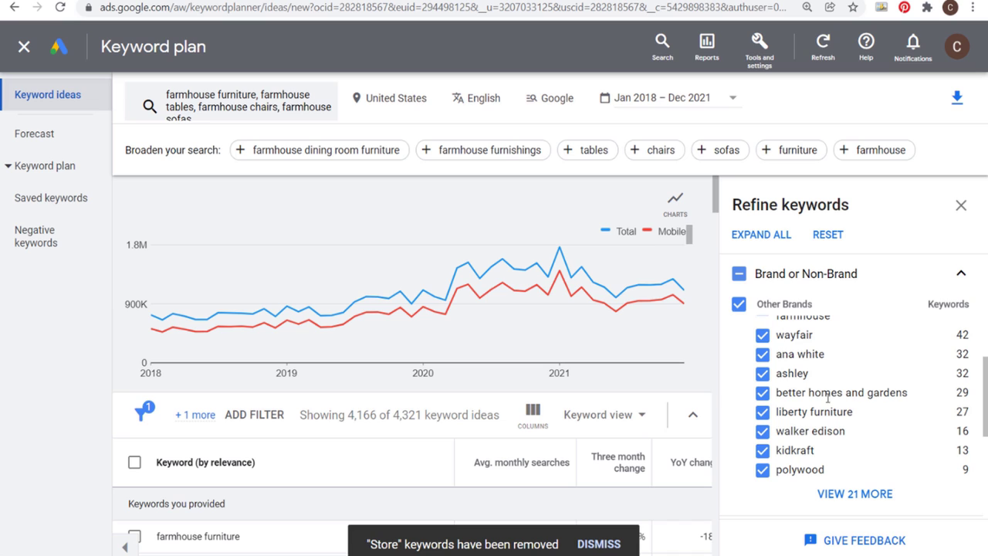
left_click_drag(847, 431, 779, 432)
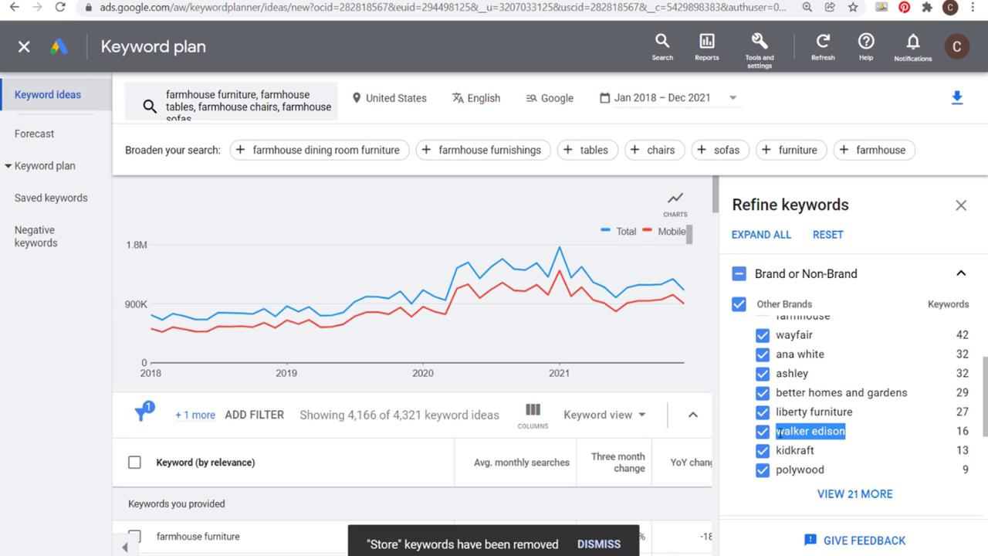
left_click(792, 432)
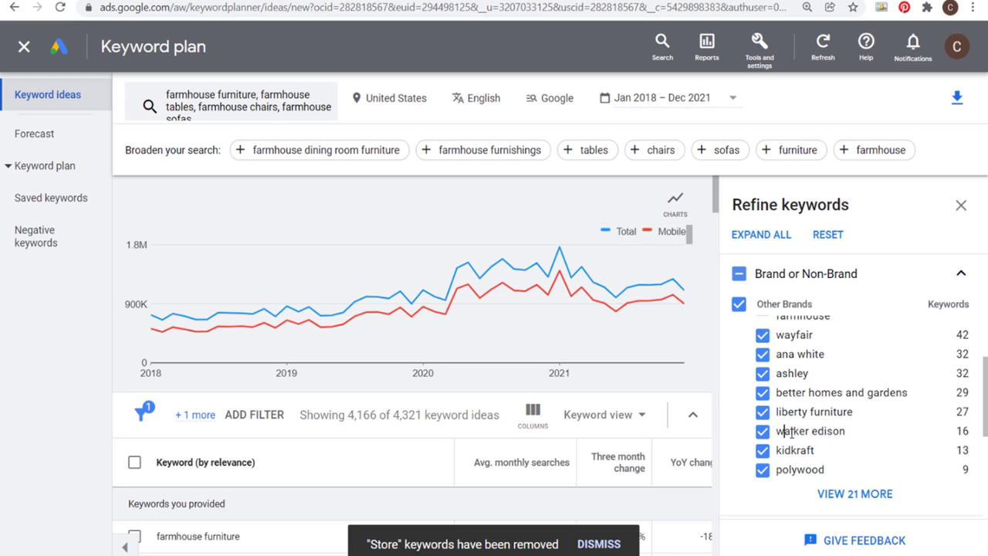
scroll(835, 429, "up", 2)
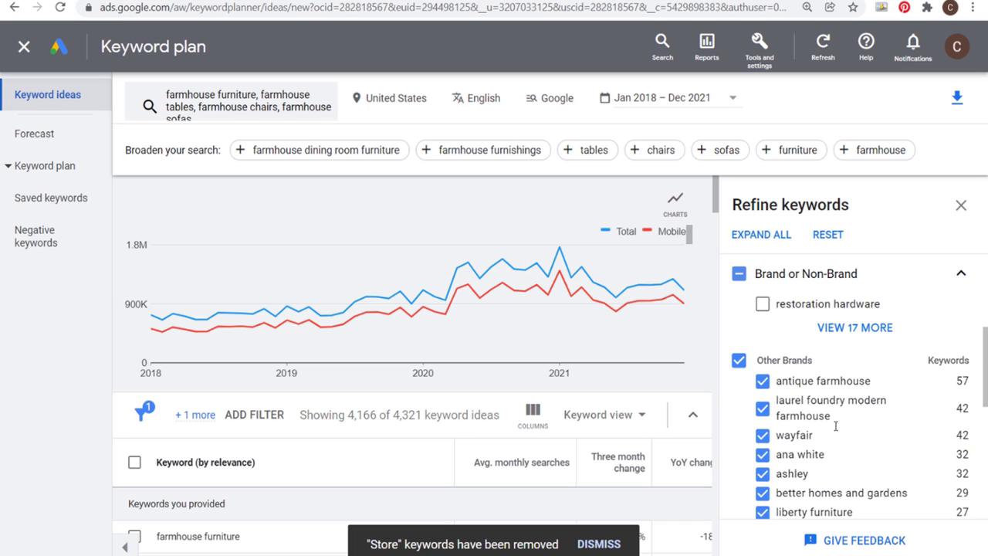
left_click(738, 363)
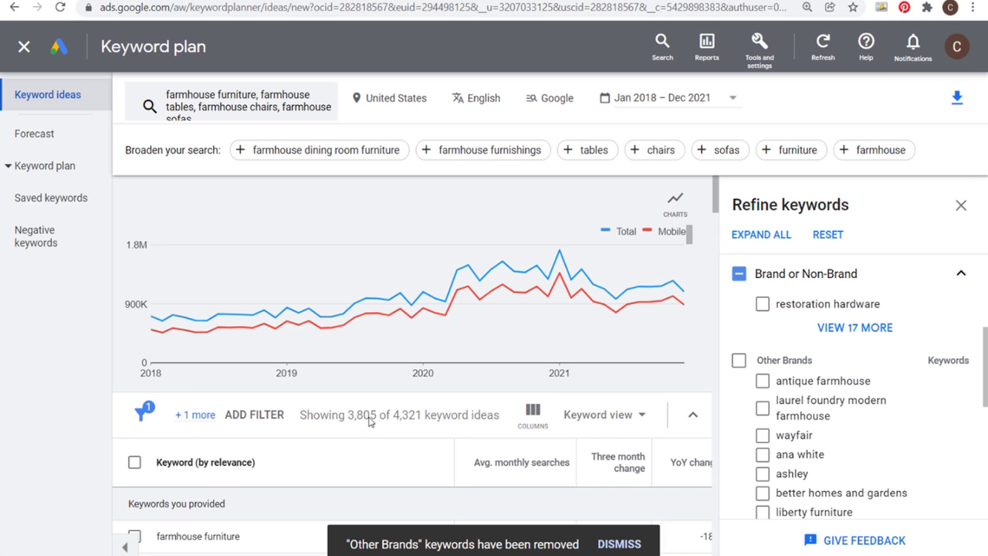
Expand the Room category, review its rooms from kitchen to Other, and collapse it again.
scroll(886, 405, "down", 5)
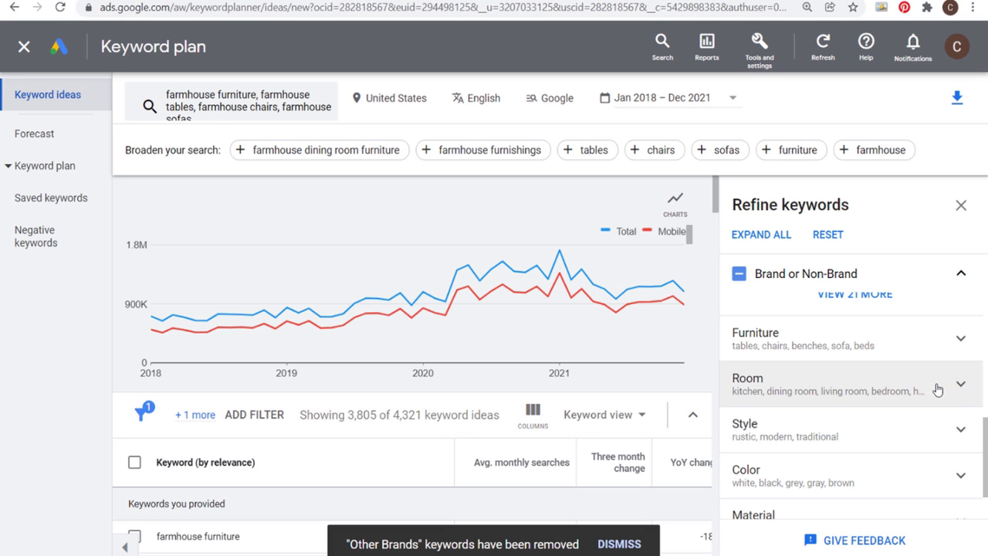
left_click(927, 392)
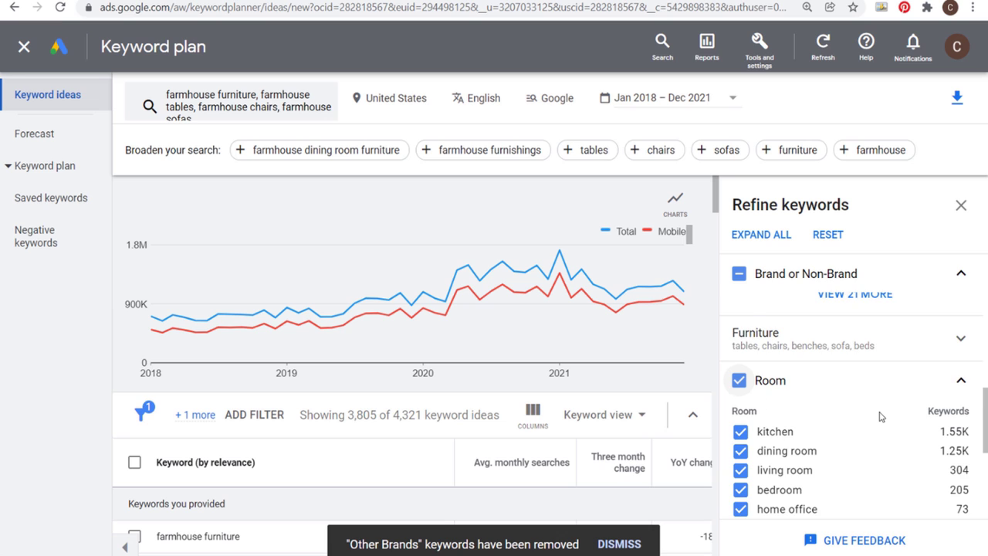
scroll(879, 414, "down", 1)
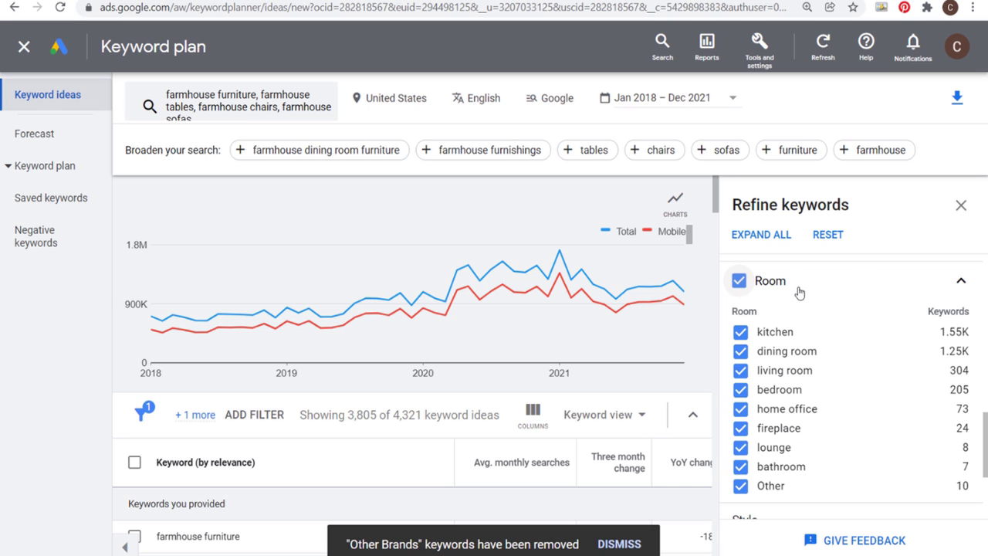
left_click(867, 281)
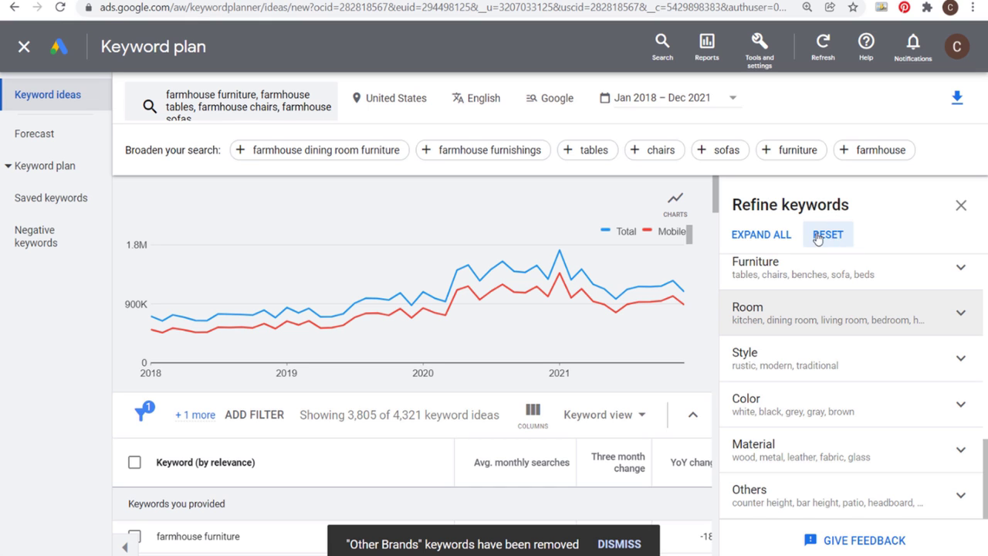
Expand all refinement categories to review the Material and Others keywords, and close Refine keywords.
left_click(761, 241)
scroll(846, 386, "down", 15)
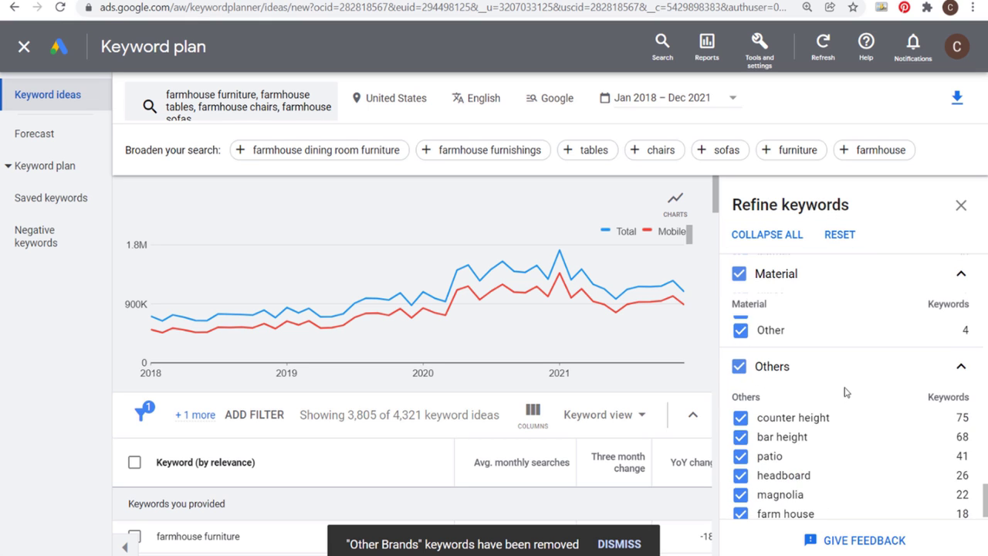
scroll(849, 351, "up", 3)
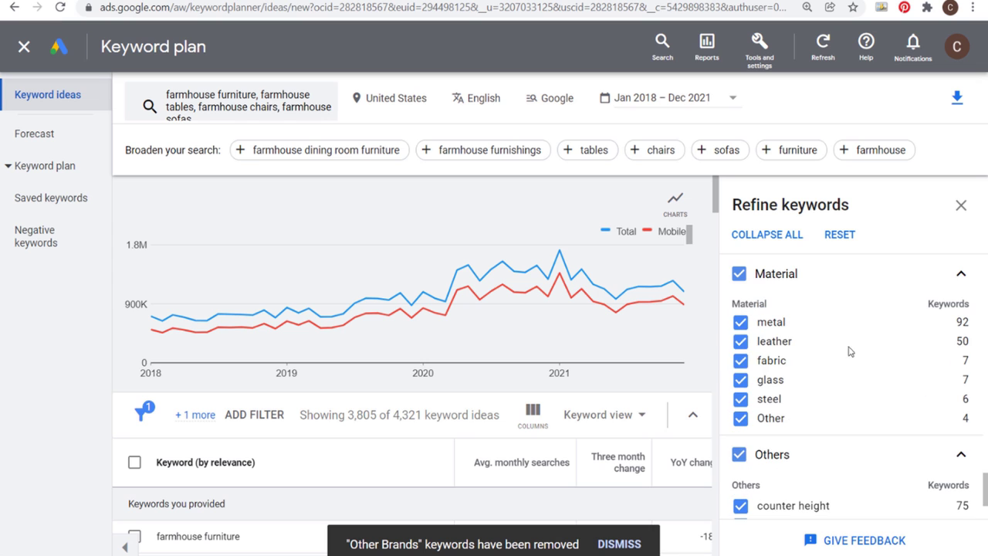
left_click(961, 205)
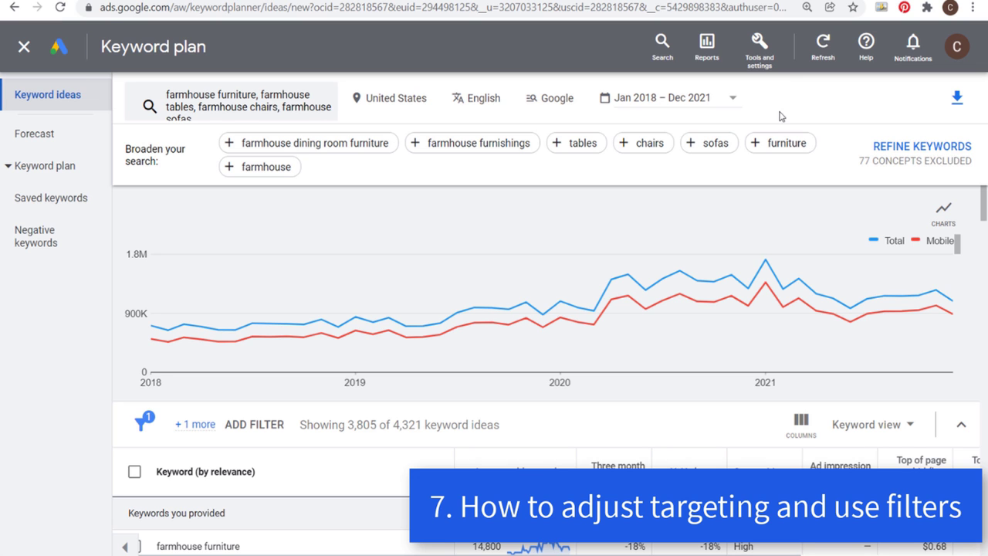
Open the location targeting, remove all targeted locations and look up texas and los angeles as possible targets.
left_click(401, 100)
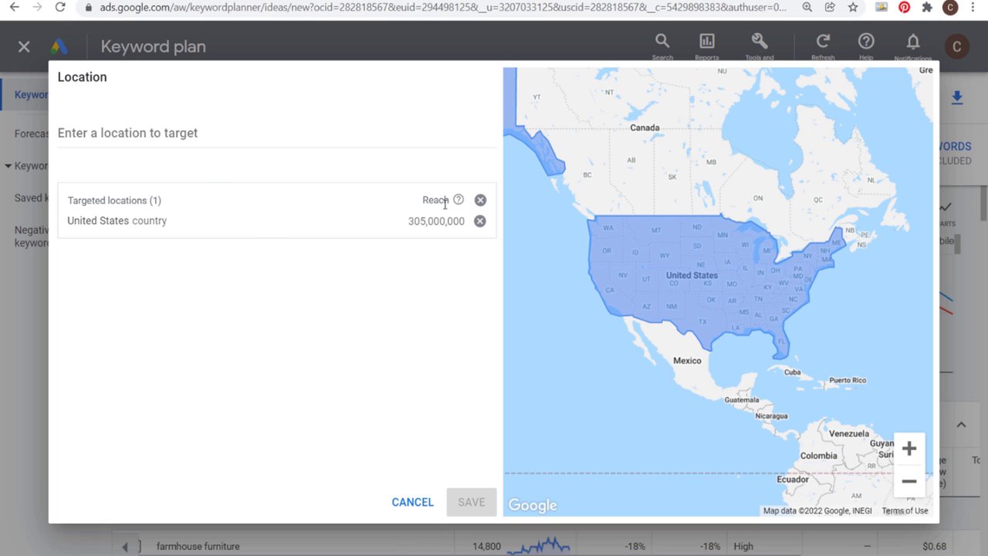
left_click(480, 200)
left_click(188, 138)
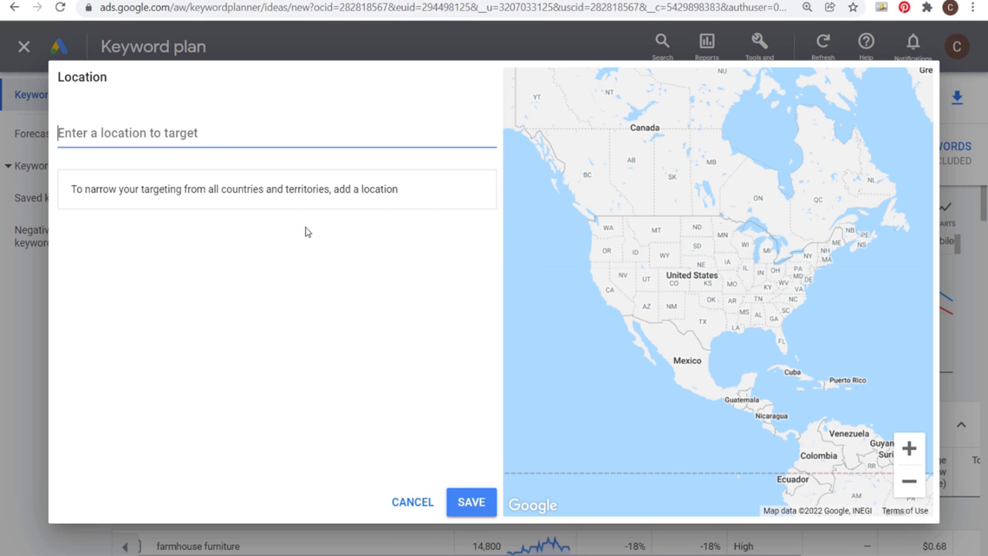
type("texas")
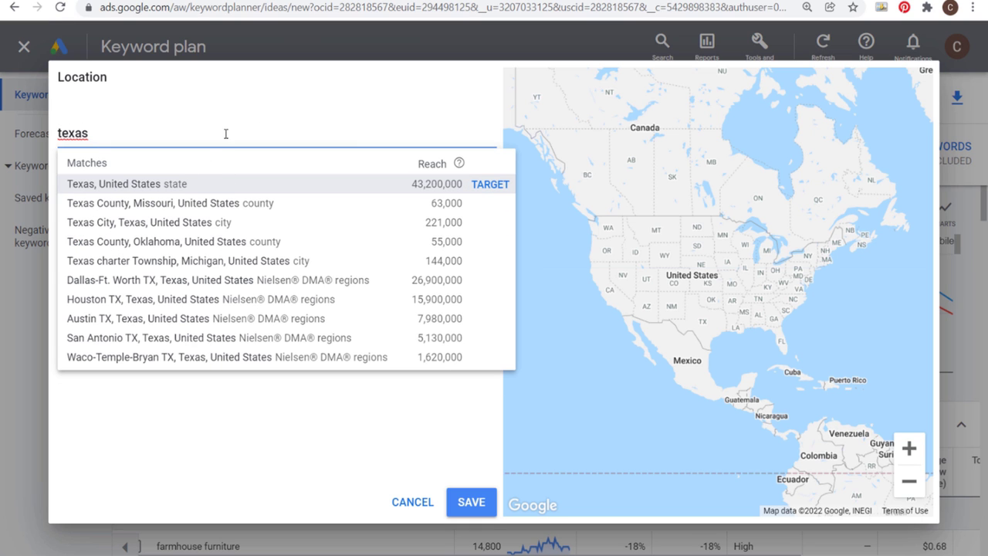
left_click_drag(226, 134, 51, 134)
type("los angeles")
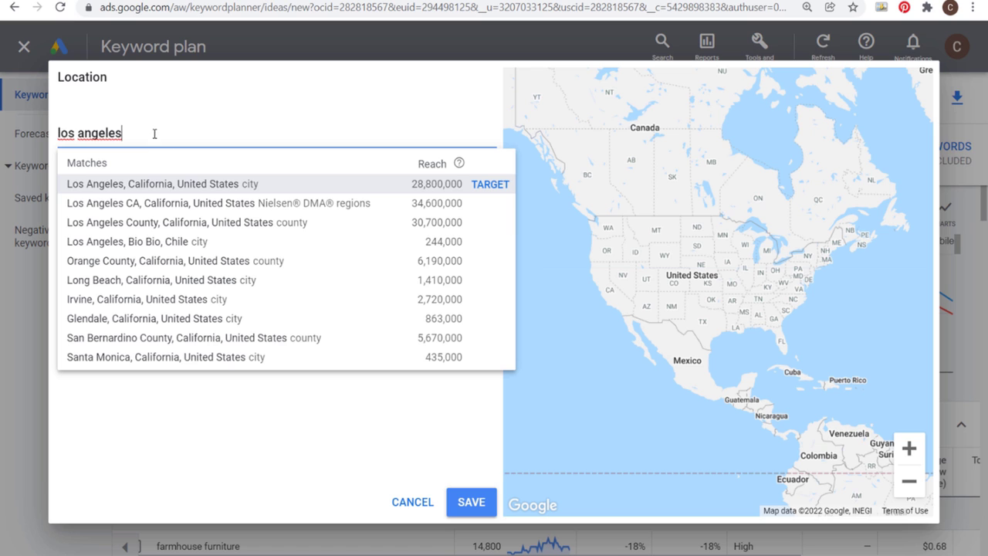
Find United States in the location search, target the country again and cancel the location dialog.
left_click_drag(154, 133, 56, 132)
type("united states")
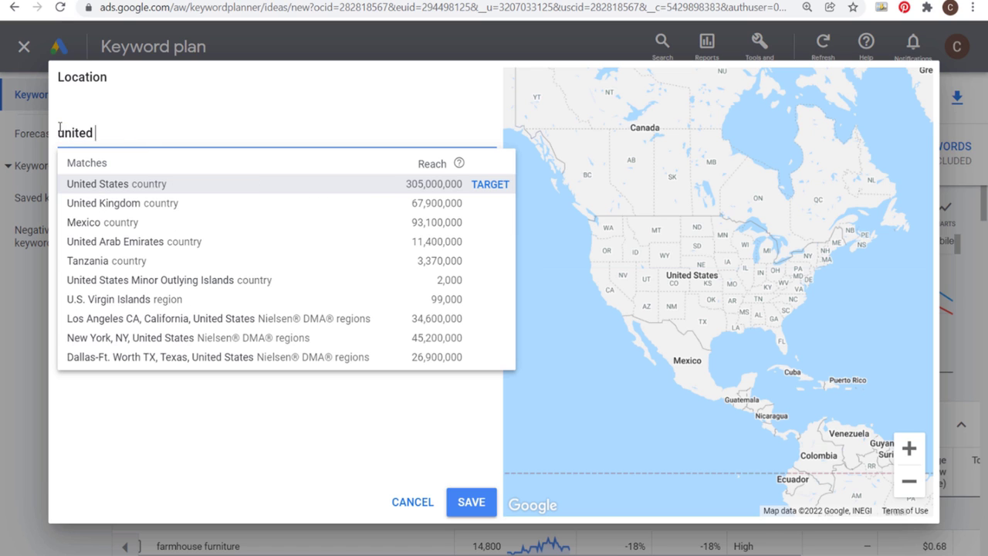
left_click(495, 185)
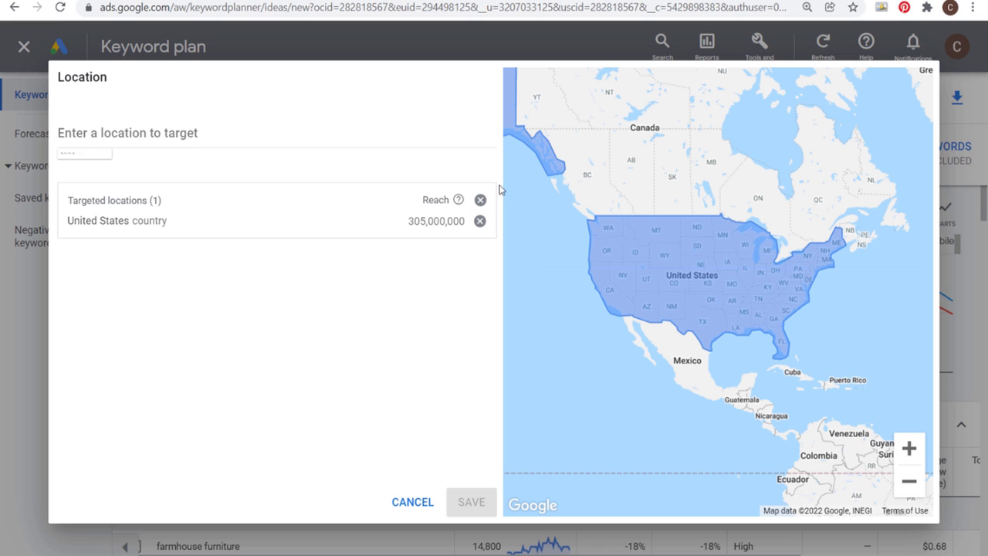
left_click(405, 502)
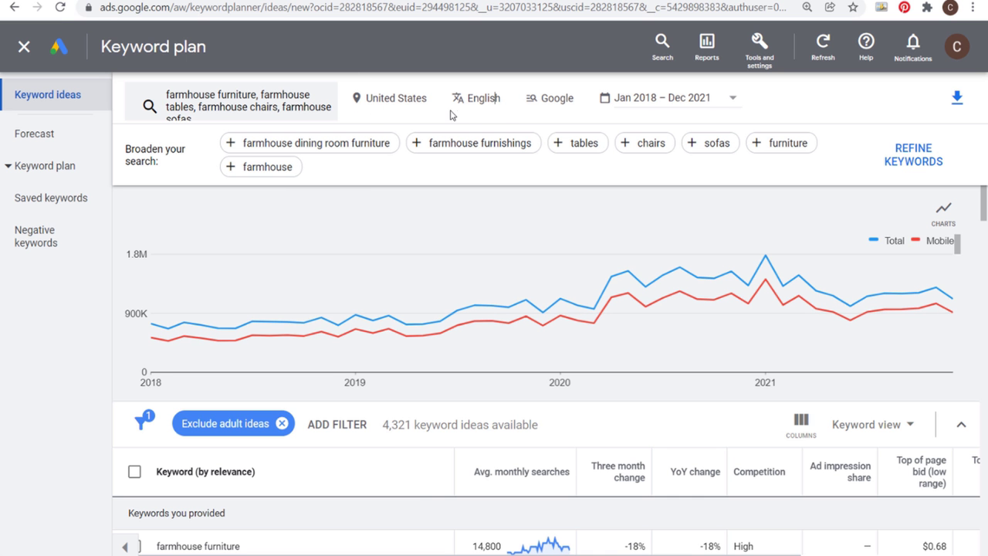
Review the available targeting languages and keep English selected.
left_click(474, 98)
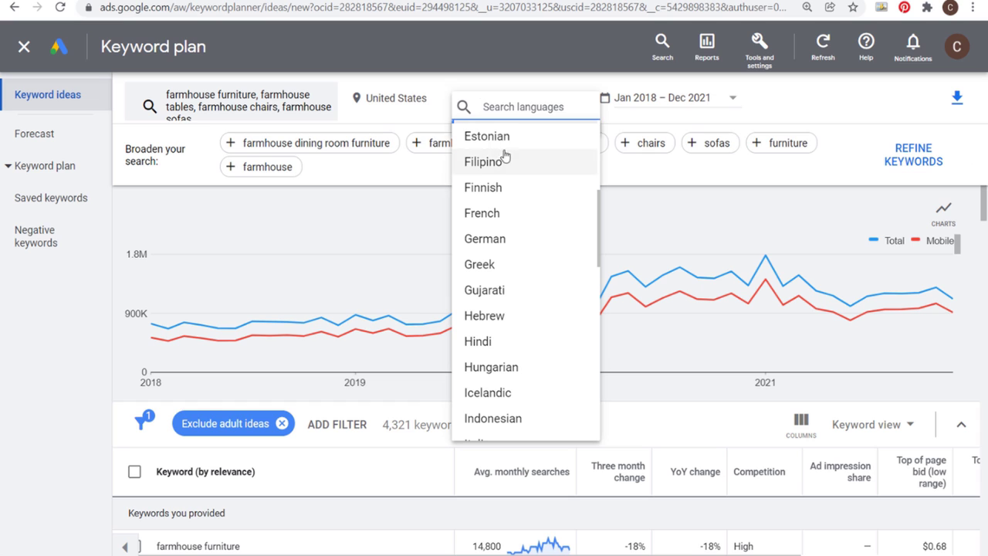
scroll(509, 219, "down", 1)
scroll(513, 217, "down", 1)
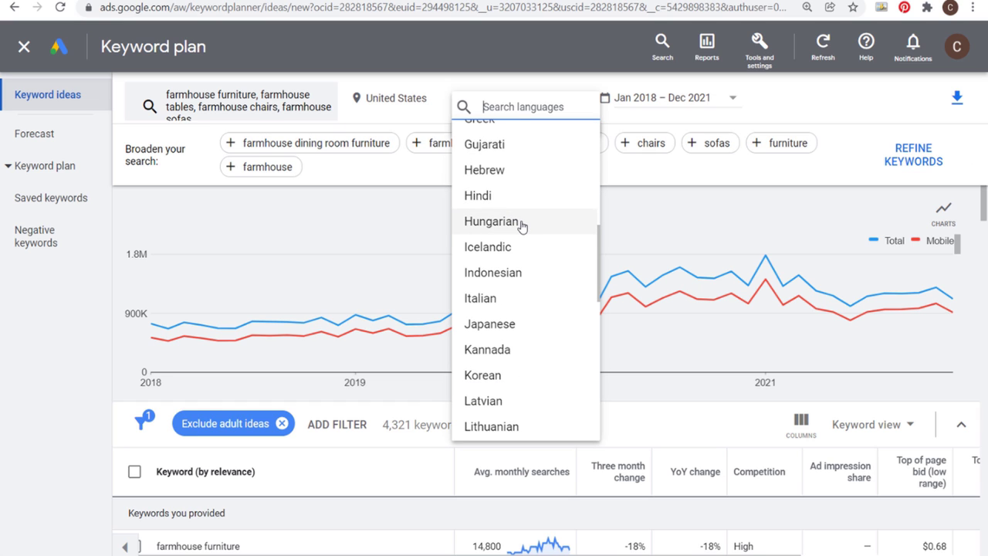
scroll(522, 230, "up", 3)
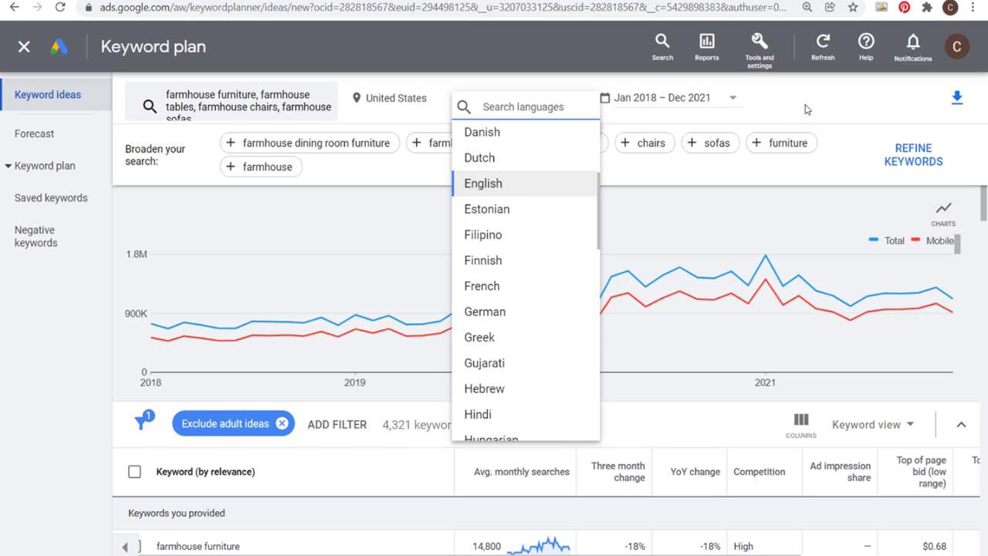
left_click(513, 193)
Check the search network options without changing them, and set the date range to Last 12 months.
left_click(548, 98)
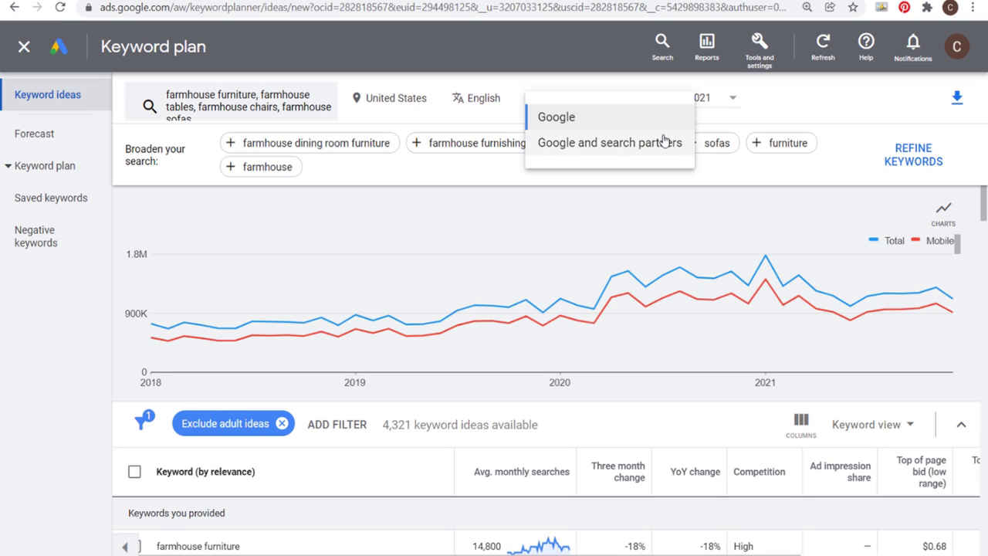
left_click(829, 102)
left_click(732, 98)
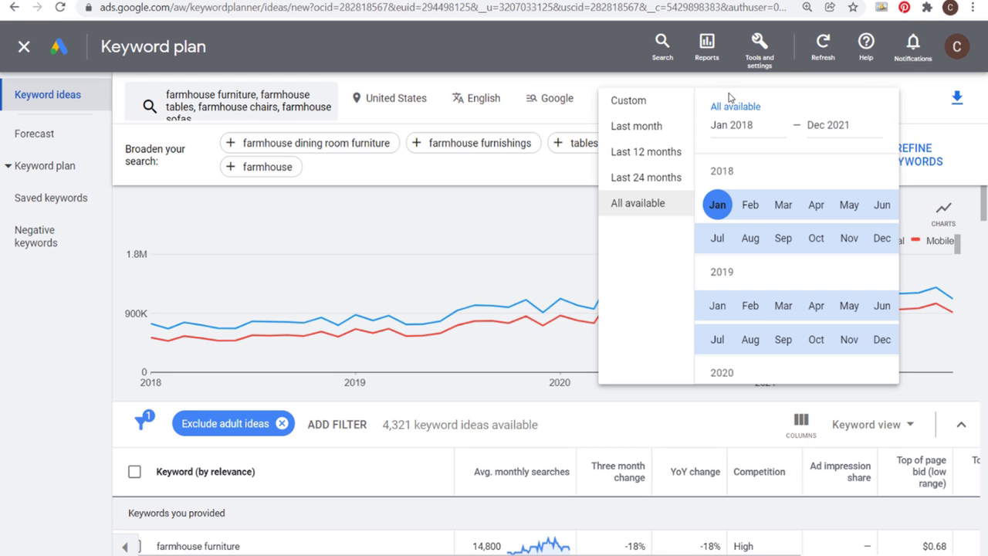
left_click(659, 155)
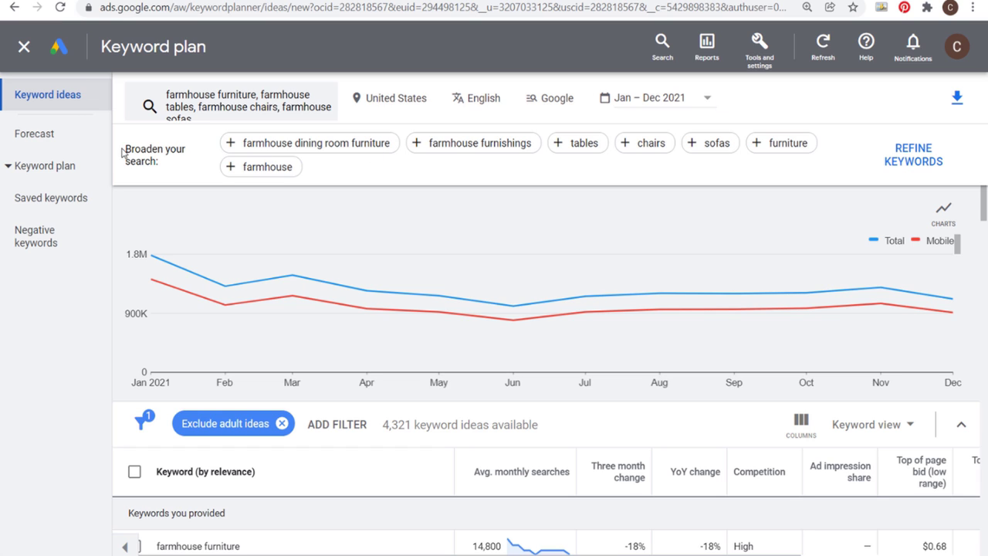
left_click_drag(121, 154, 187, 150)
left_click(181, 166)
Add a keyword text-match filter that keeps only ideas containing farmhouse, rustic.
scroll(569, 254, "down", 1)
scroll(682, 321, "down", 1)
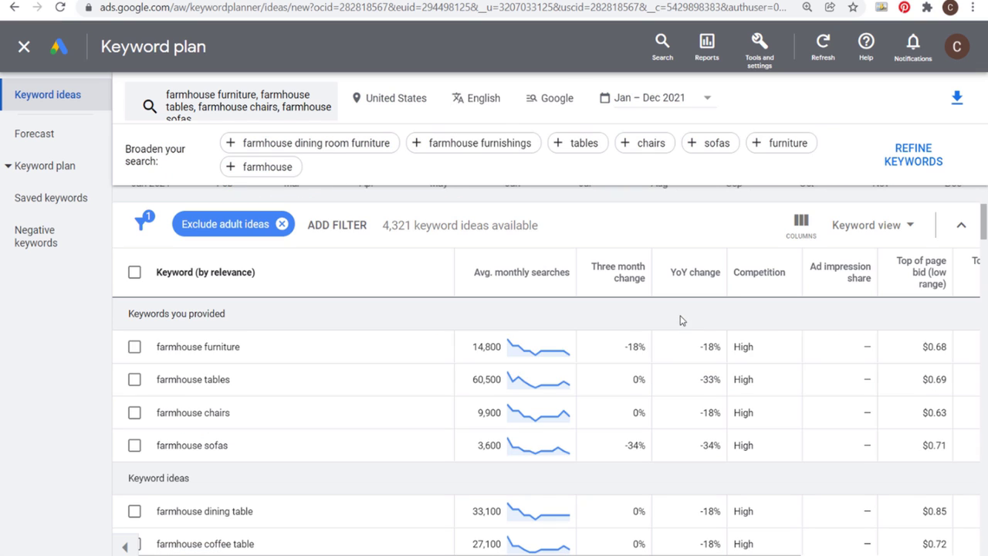
left_click(331, 226)
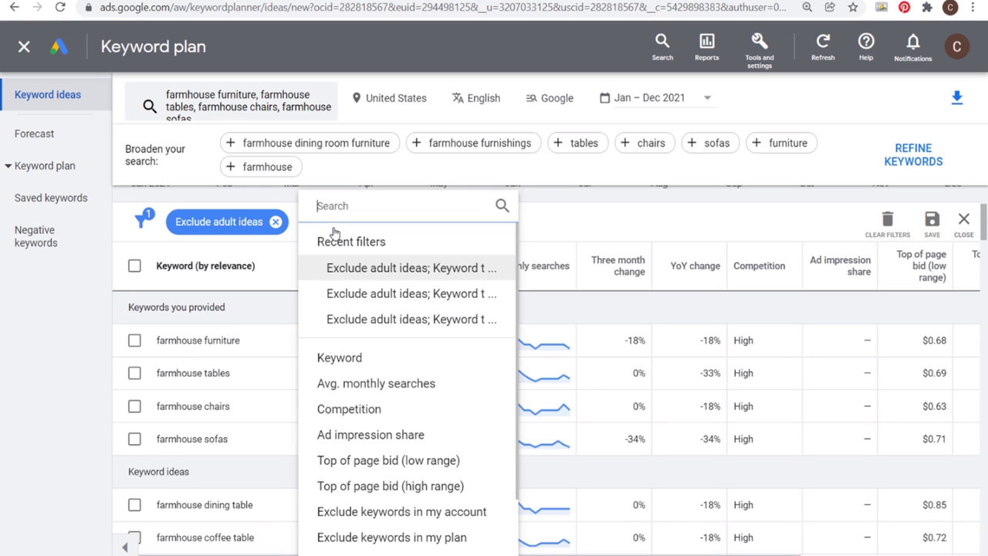
left_click(325, 358)
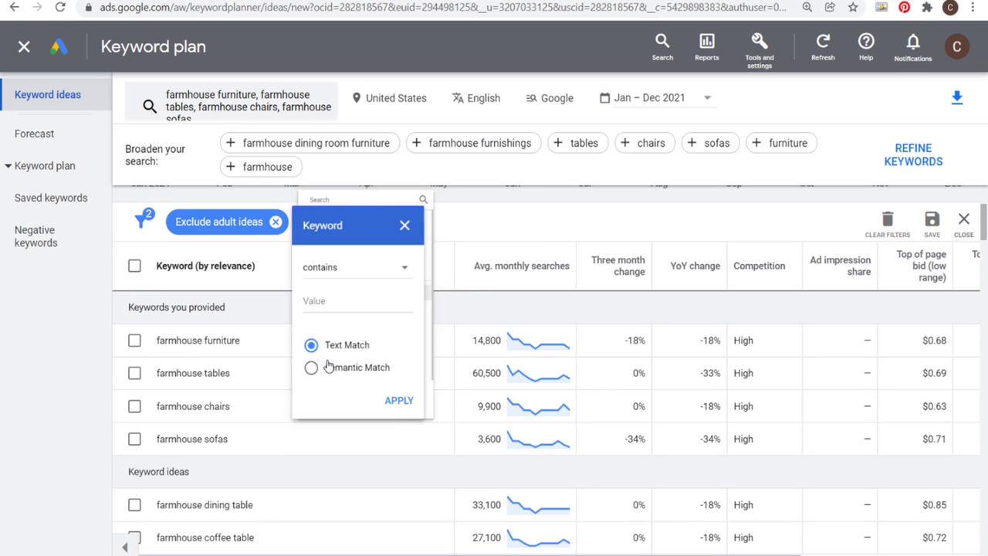
left_click(383, 283)
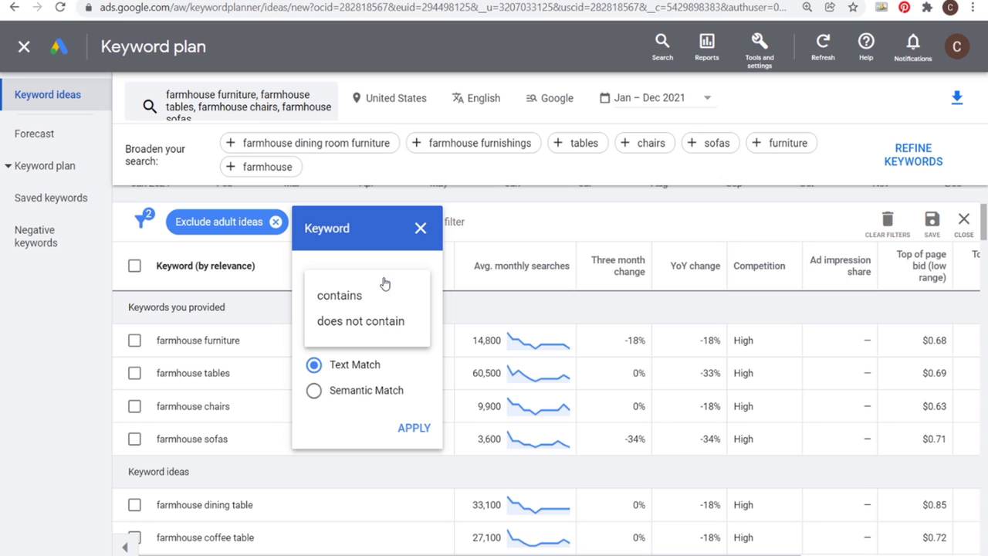
left_click(359, 322)
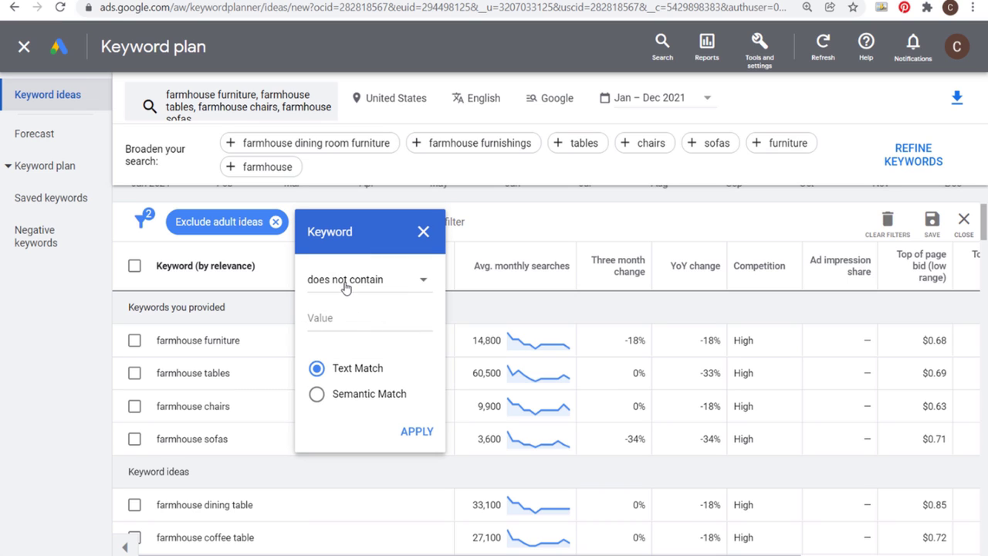
left_click(358, 283)
left_click(353, 299)
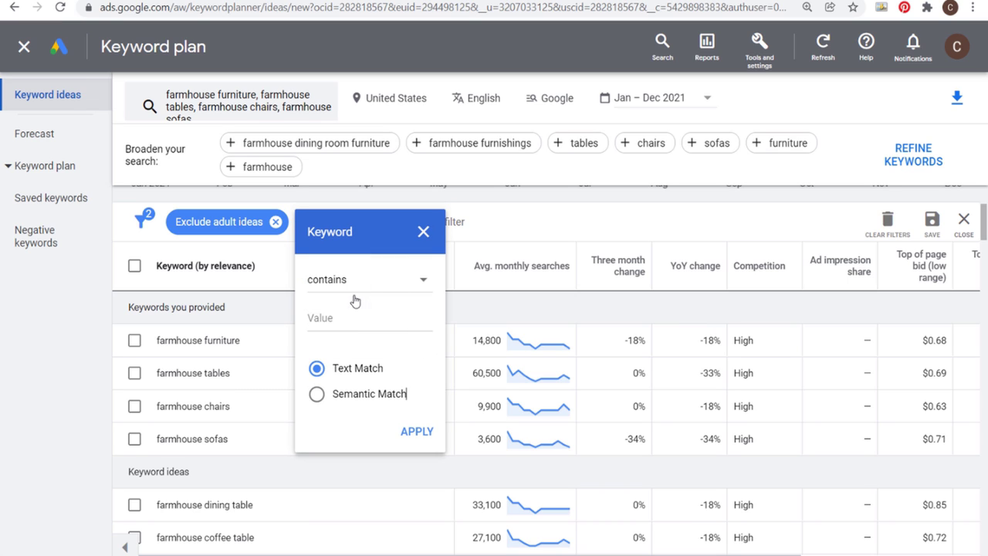
type("f")
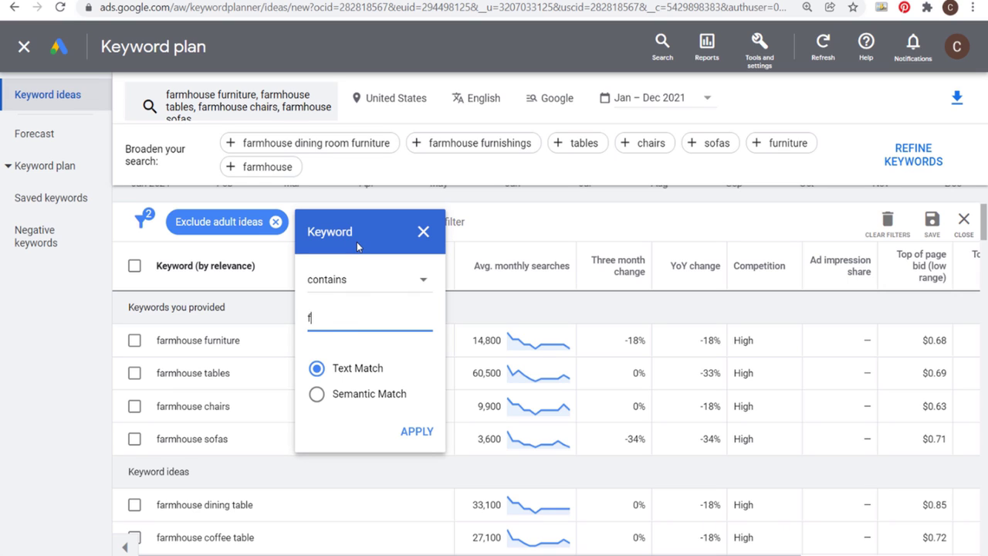
type("armhouse, rustic")
left_click(406, 429)
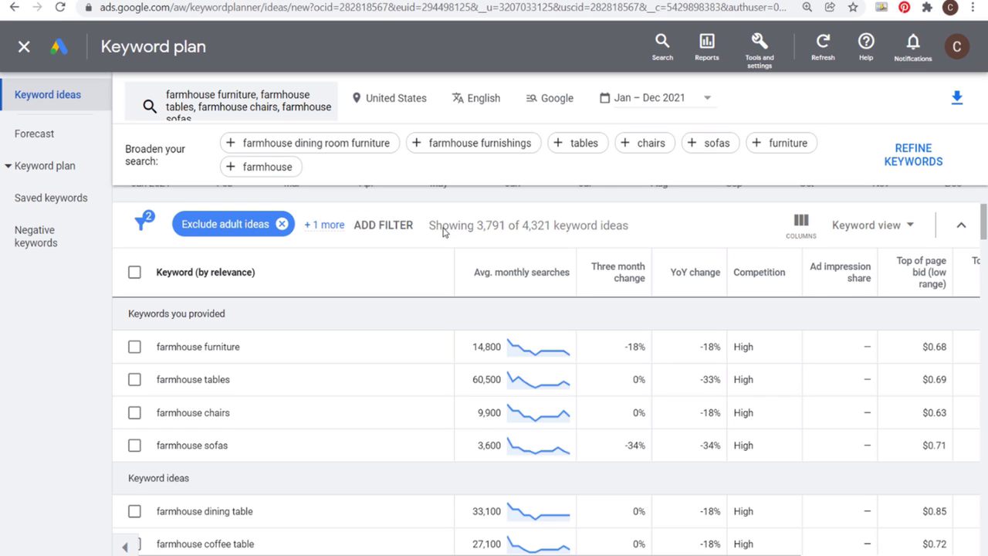
Start a second keyword text filter set to does not contain, with the value cheap.
left_click(391, 225)
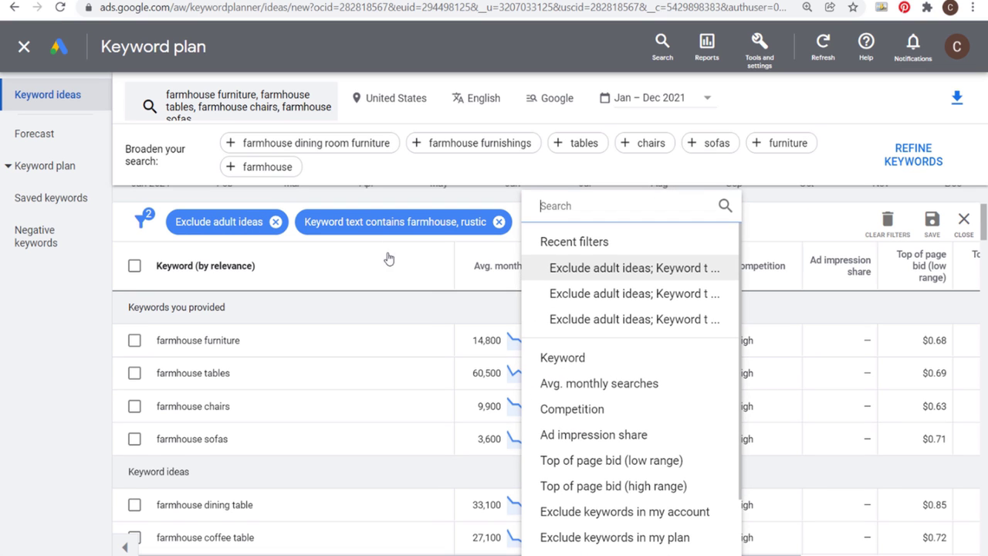
left_click(552, 360)
left_click(595, 287)
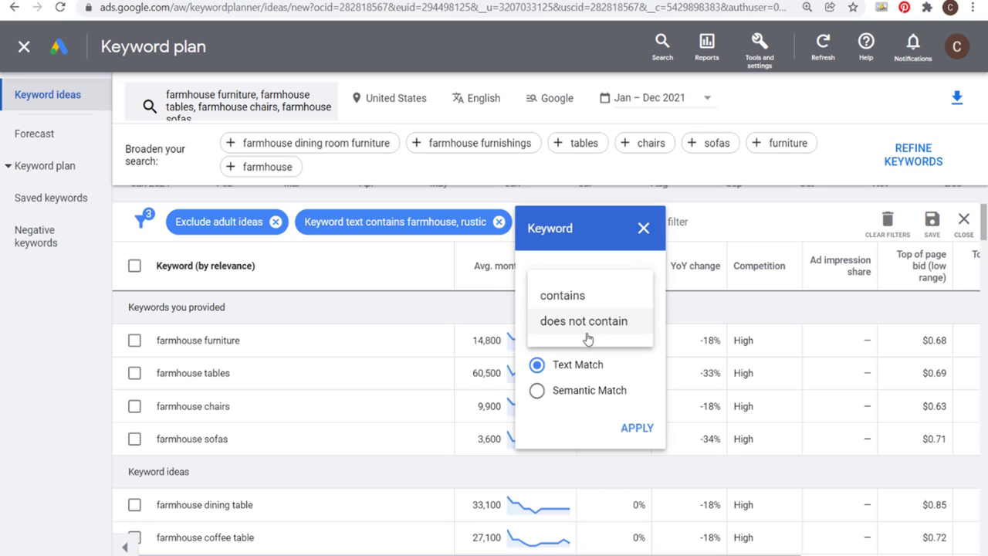
left_click(587, 336)
left_click(589, 321)
type("che")
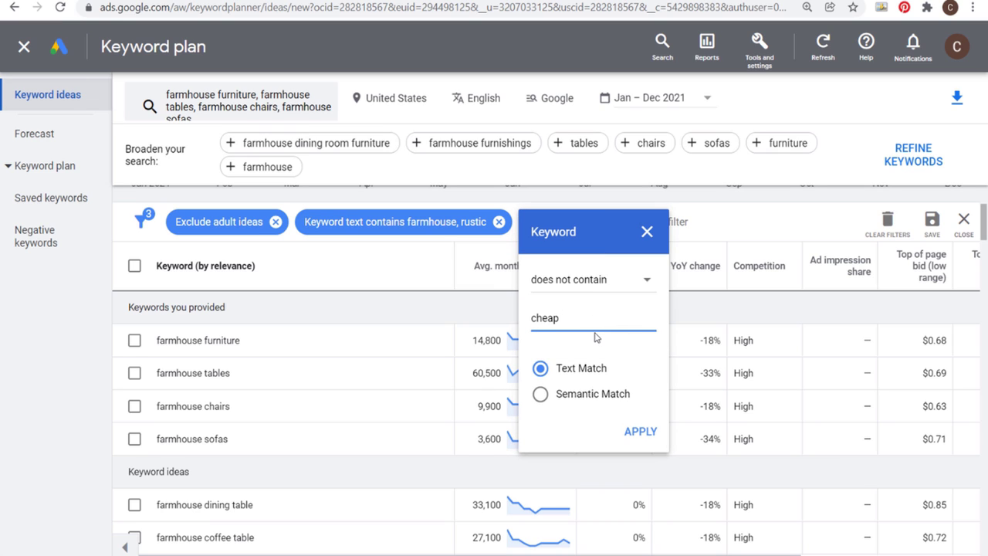
type("ap")
Replace the excluded term with near me and apply the does-not-contain filter.
left_click_drag(577, 319, 515, 317)
type("fr")
key("BackSpace")
key("BackSpace")
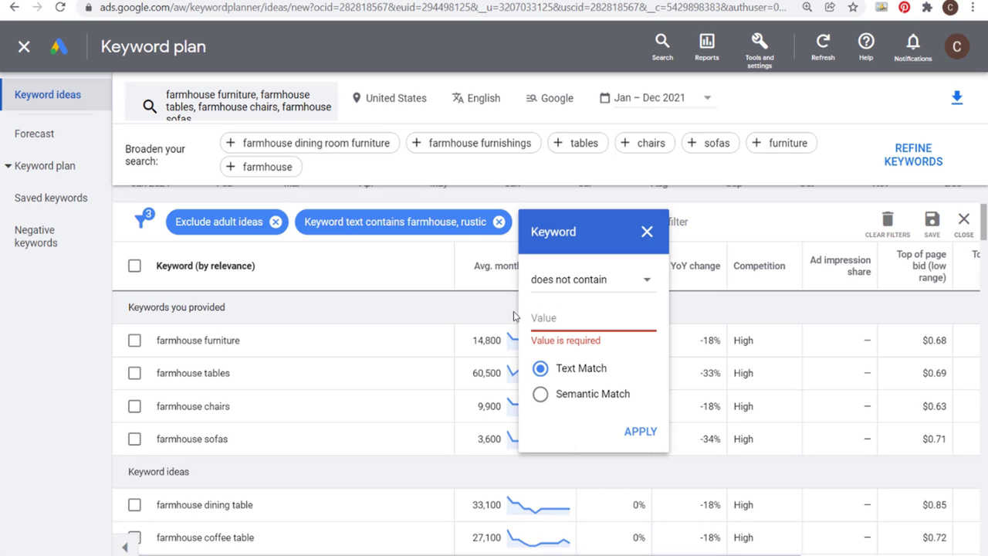
type("near me")
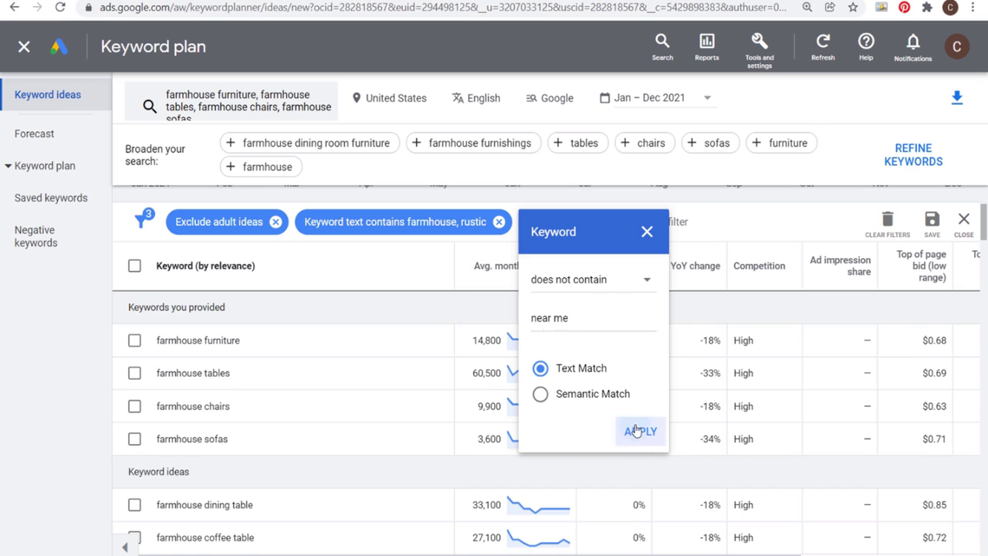
left_click(635, 431)
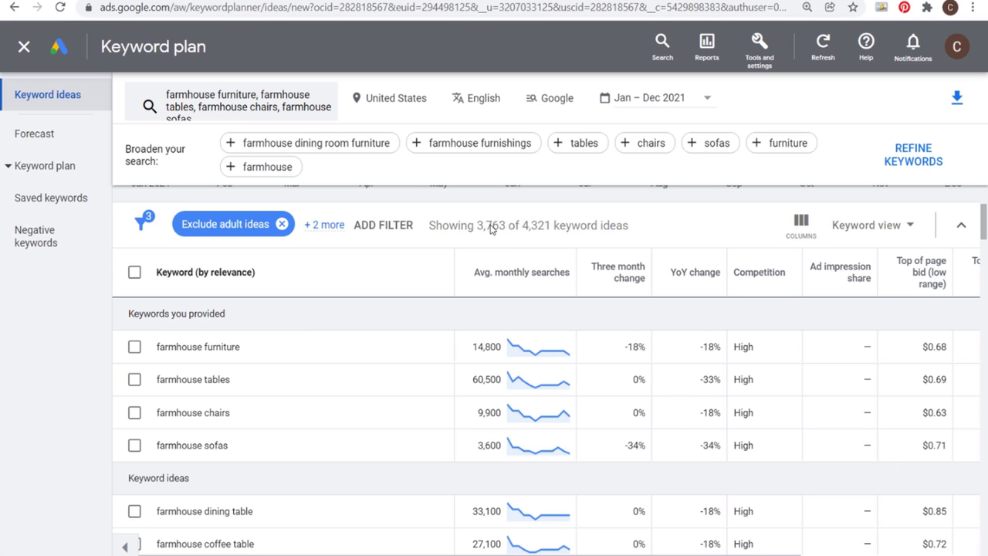
View the levels offered by the Competition filter, dismiss it unapplied and reopen the list of available filters.
left_click(381, 224)
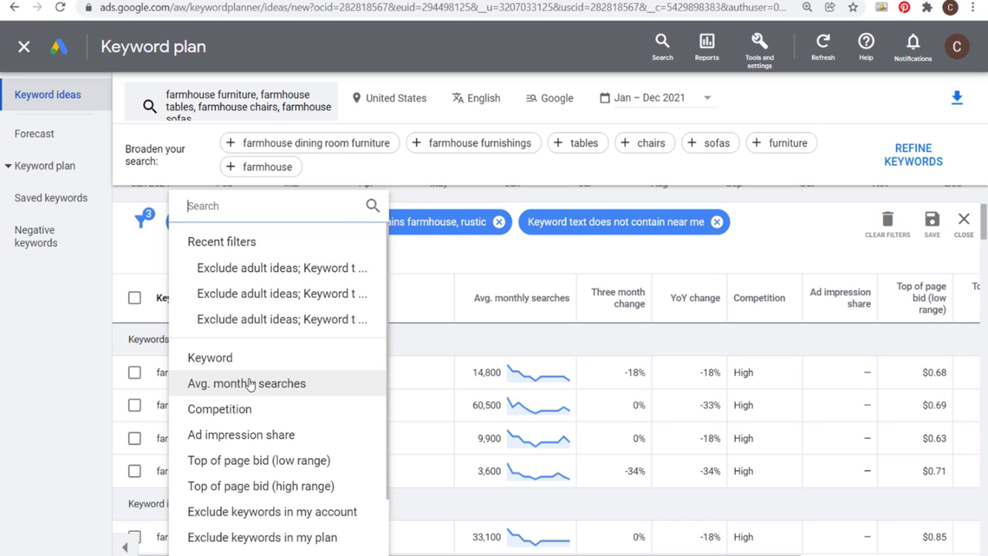
left_click(268, 417)
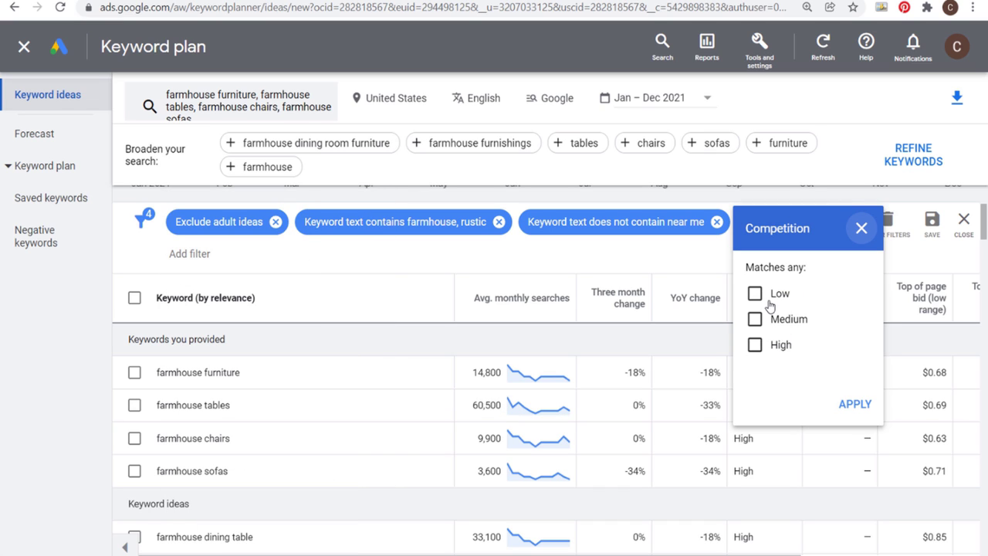
left_click(861, 230)
left_click(774, 245)
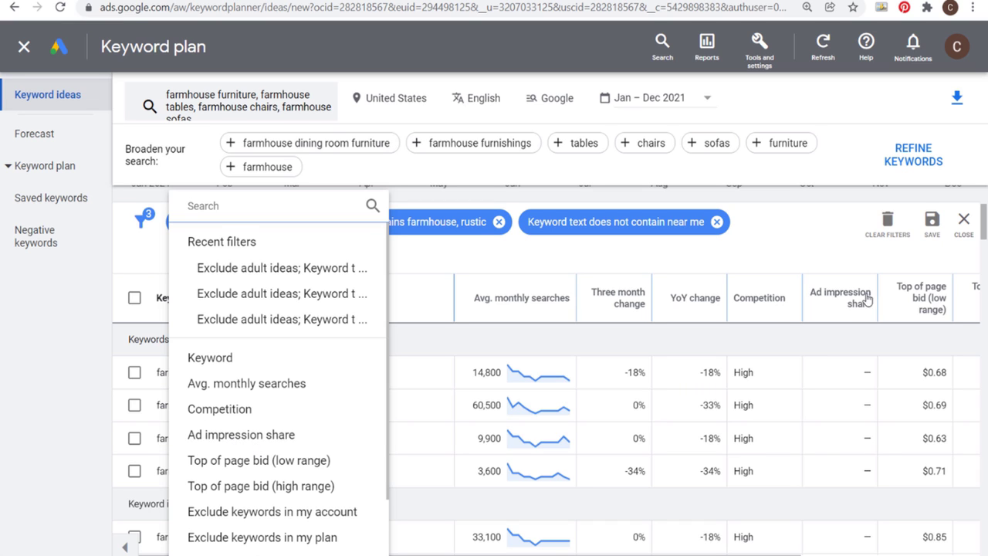
Examine the ad impression share values down the keyword list, and view the low-range top of page bid filter without applying it.
mouse_move(867, 301)
scroll(839, 312, "up", 1)
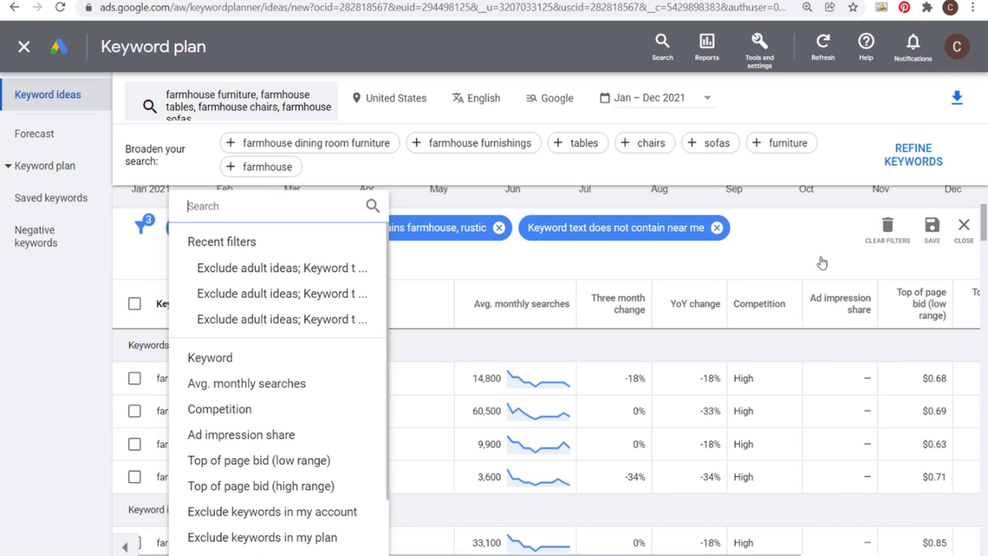
scroll(842, 433, "down", 3)
scroll(844, 426, "down", 8)
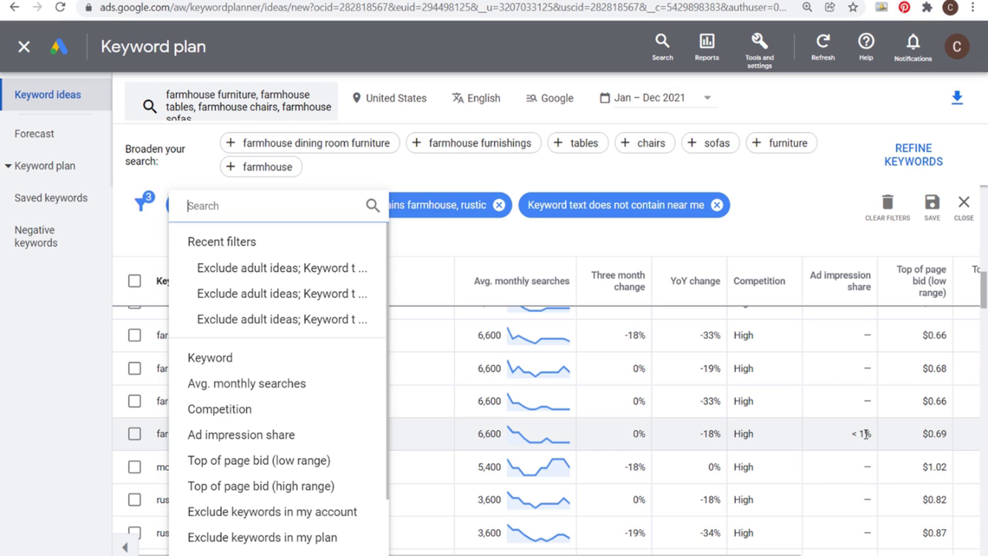
scroll(865, 433, "up", 3)
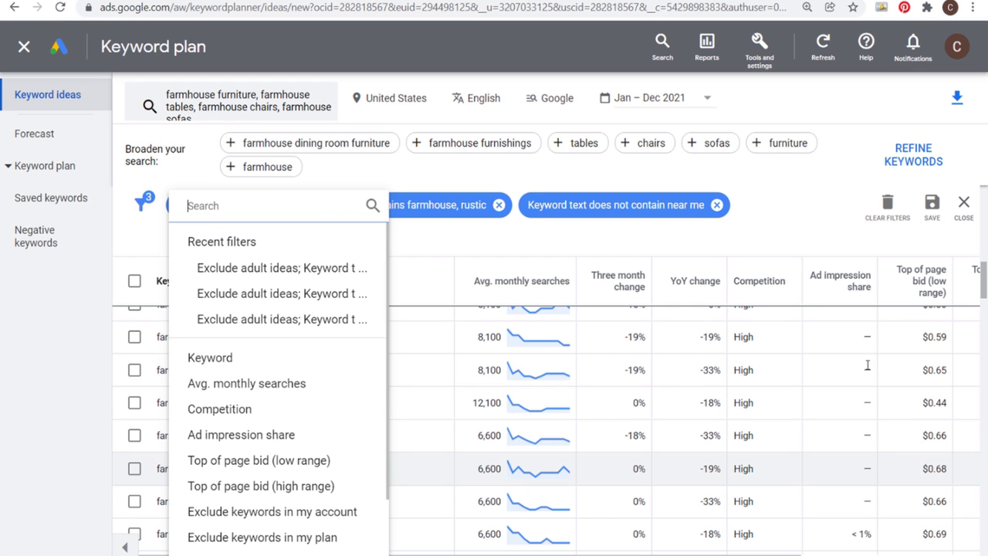
scroll(861, 372, "up", 5)
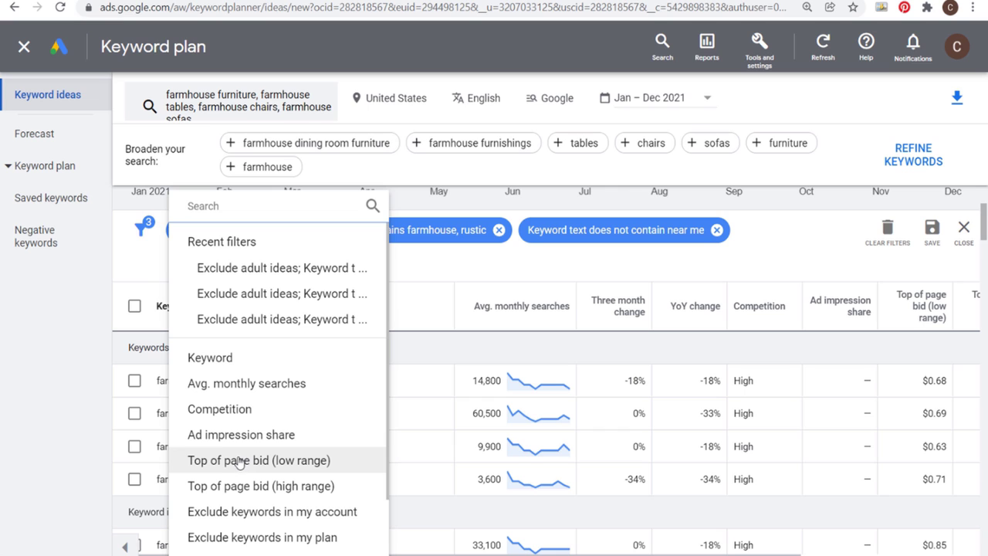
left_click(215, 464)
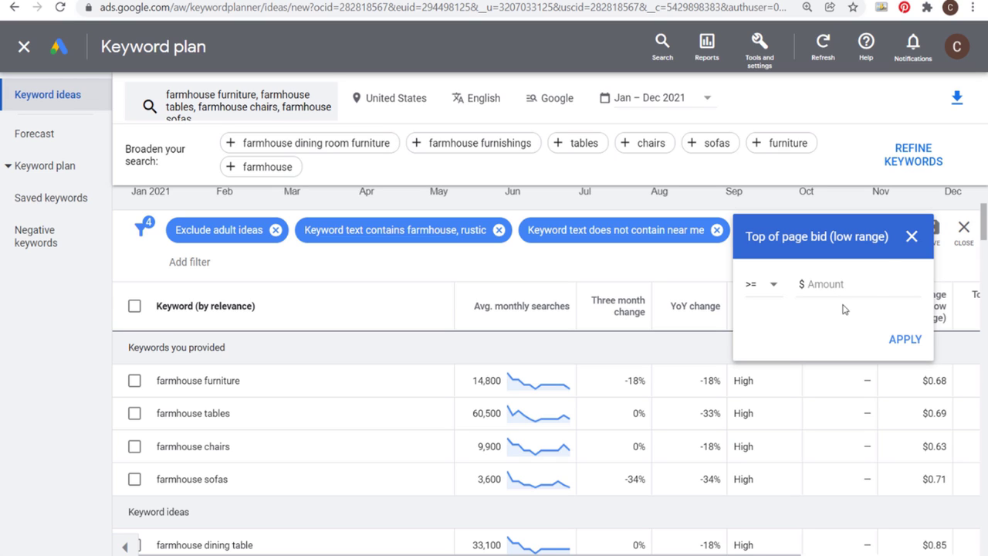
left_click(912, 236)
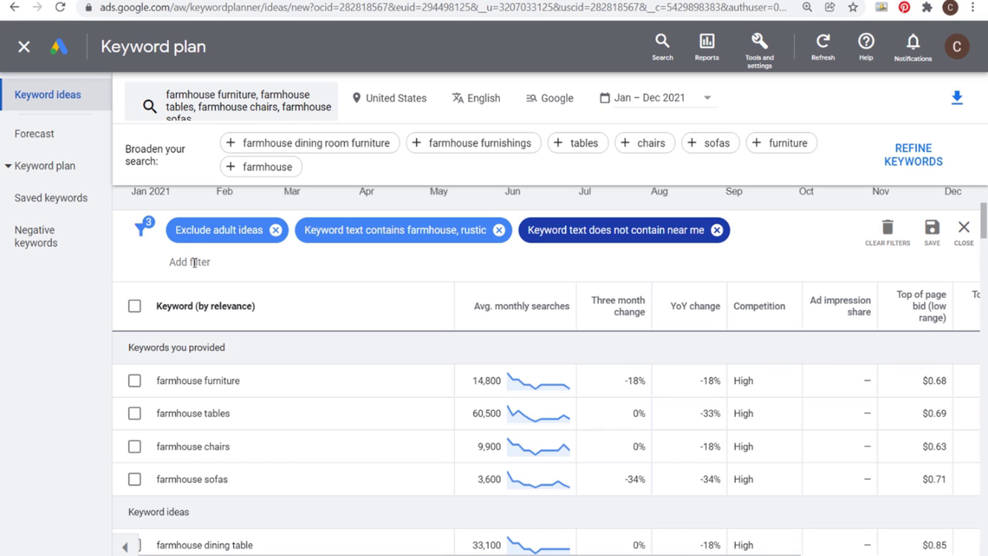
Try an average monthly searches filter of >= 100 and discard it without applying.
left_click(193, 263)
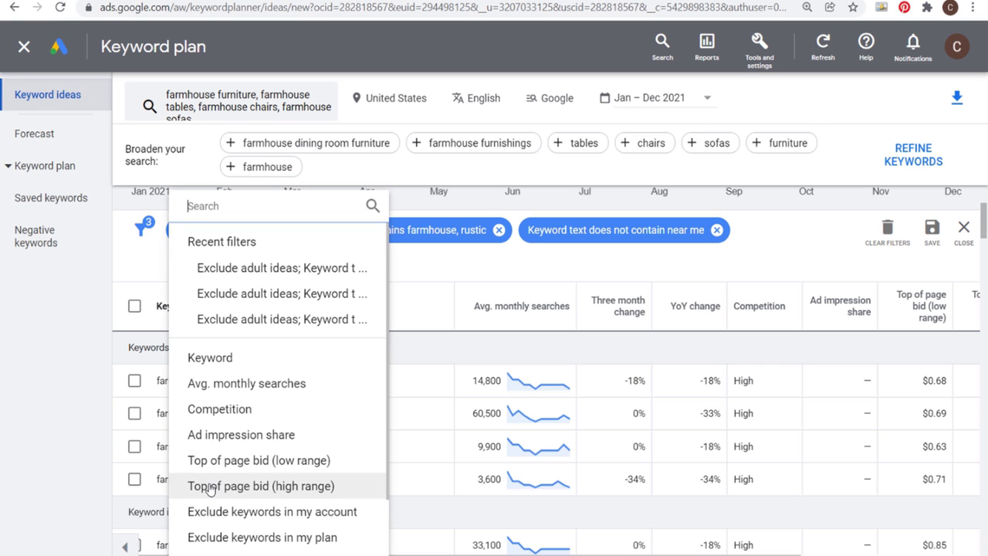
left_click(223, 383)
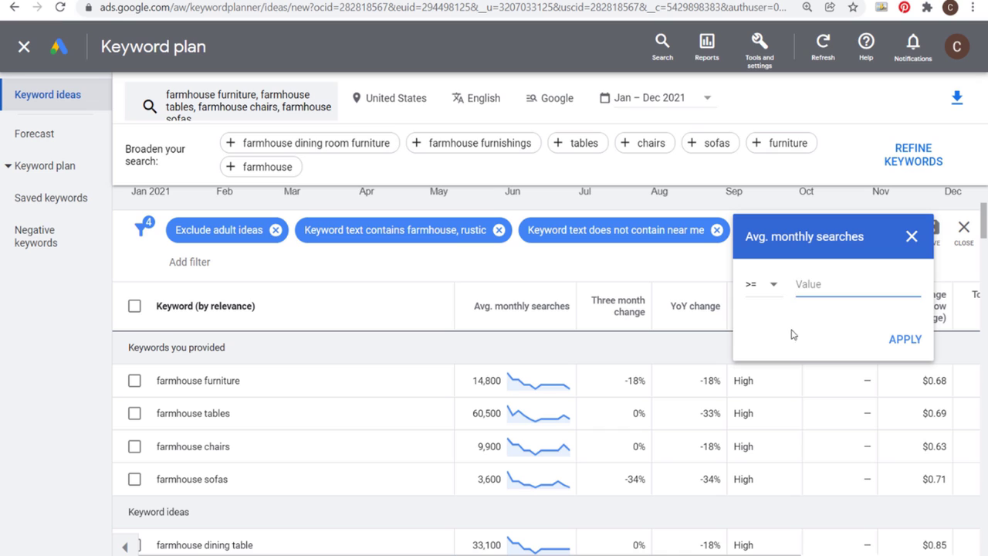
left_click(768, 287)
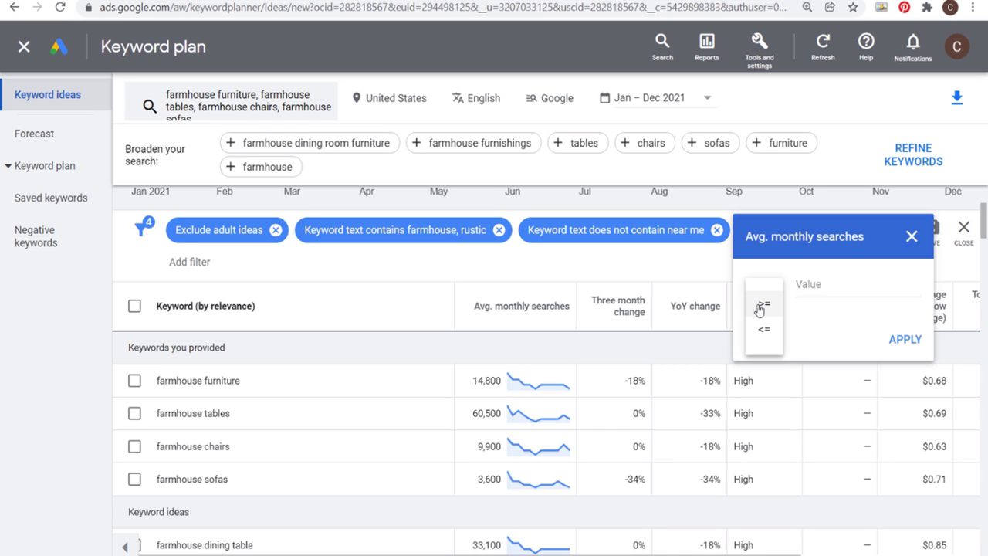
left_click(760, 306)
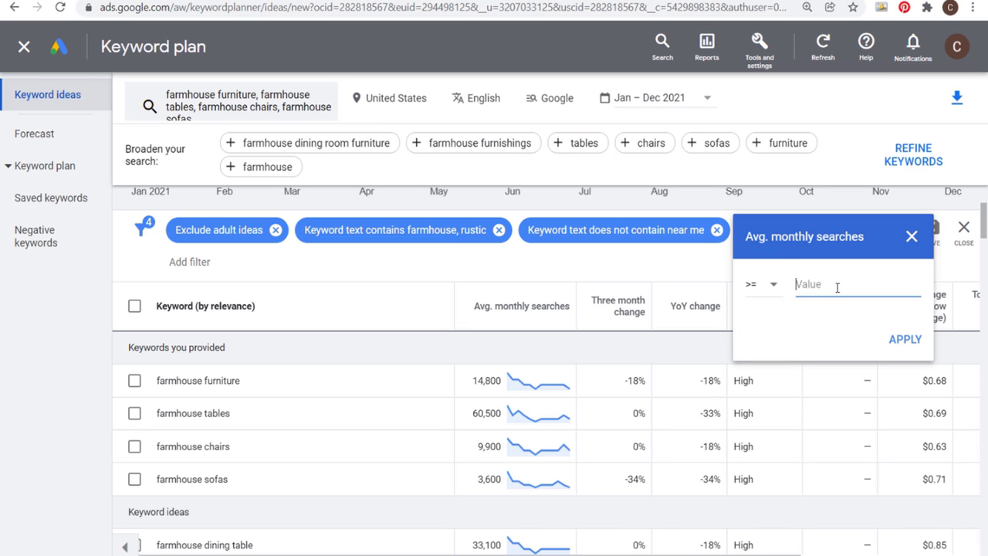
type("100")
left_click(840, 329)
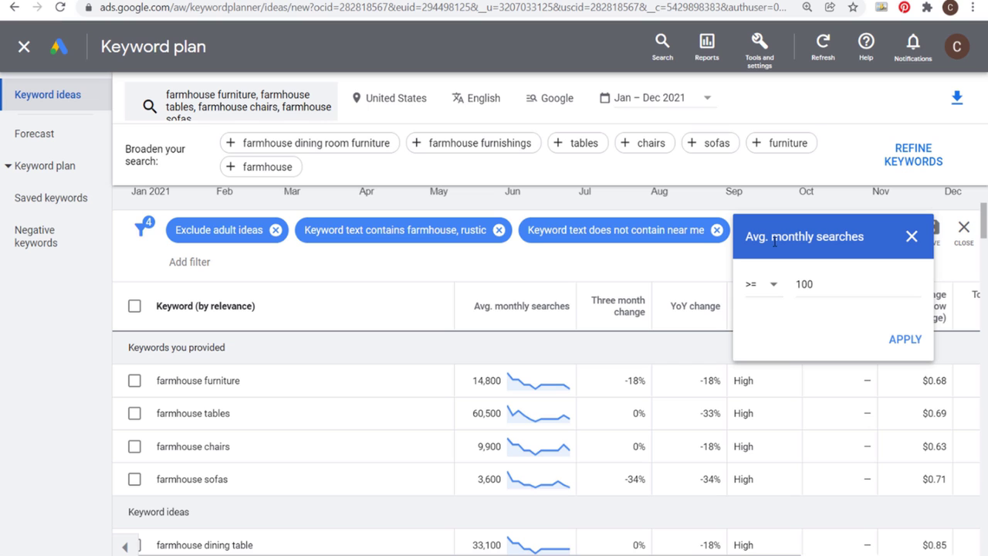
left_click(912, 236)
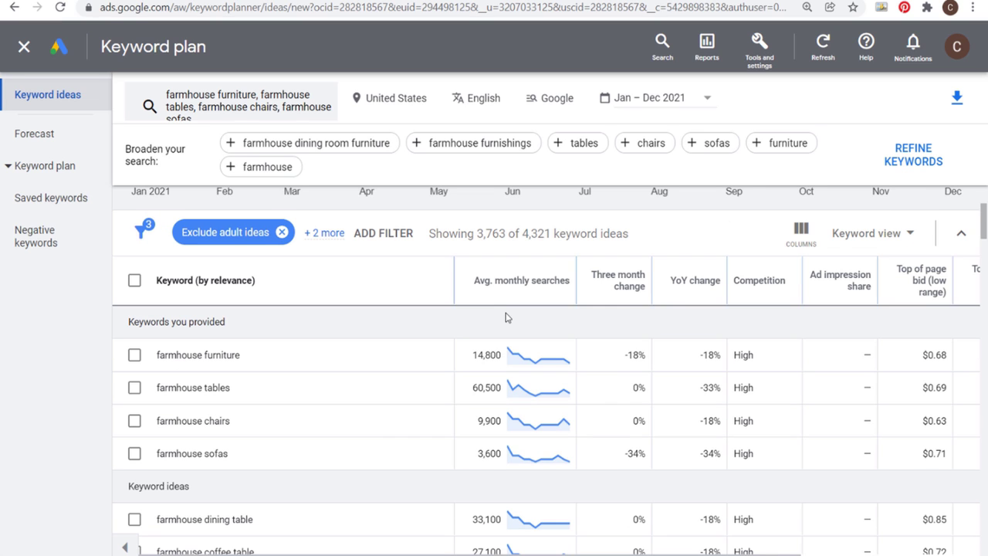
Sort the keywords by average monthly searches in ascending order and examine the lowest-volume ideas.
left_click(506, 279)
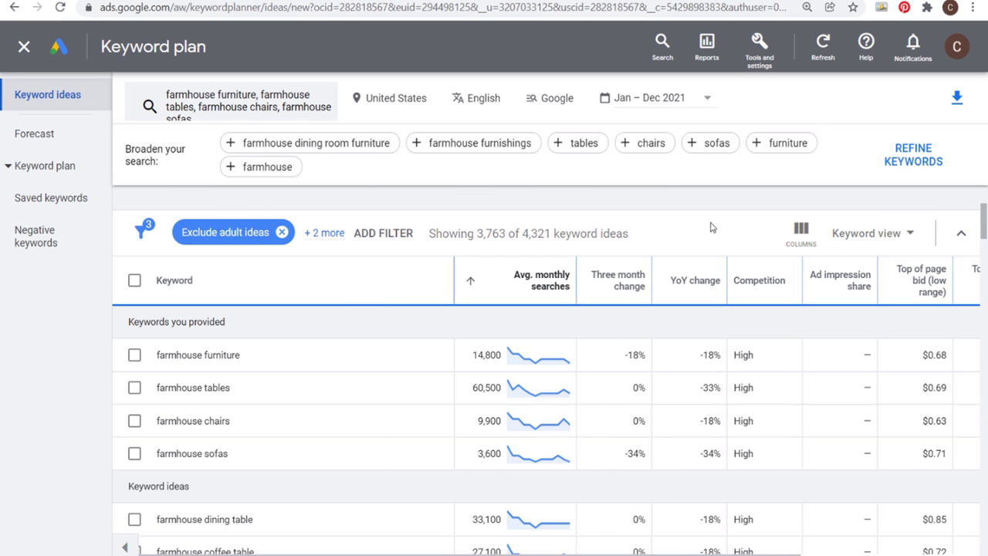
scroll(296, 357, "down", 2)
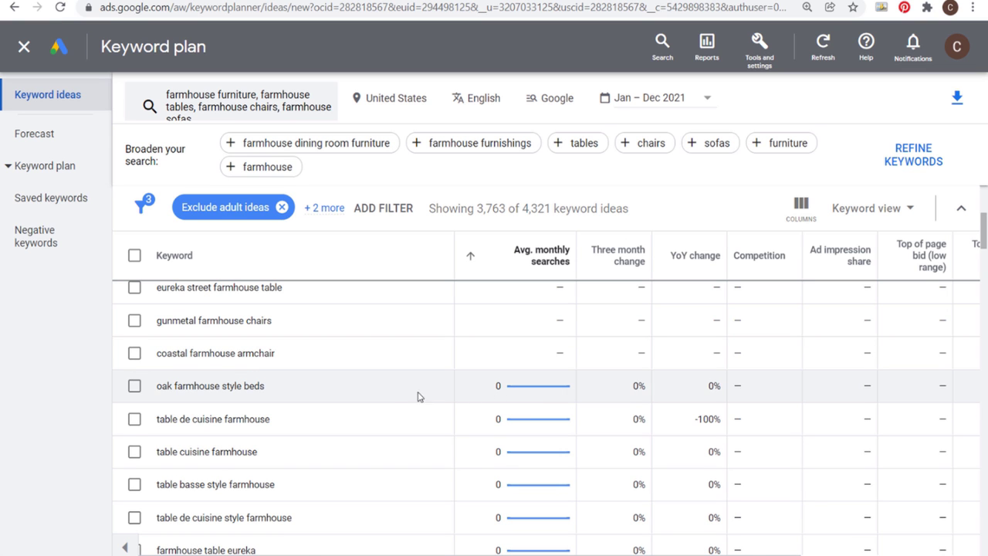
scroll(417, 396, "down", 2)
left_click_drag(157, 353, 315, 360)
left_click(186, 417)
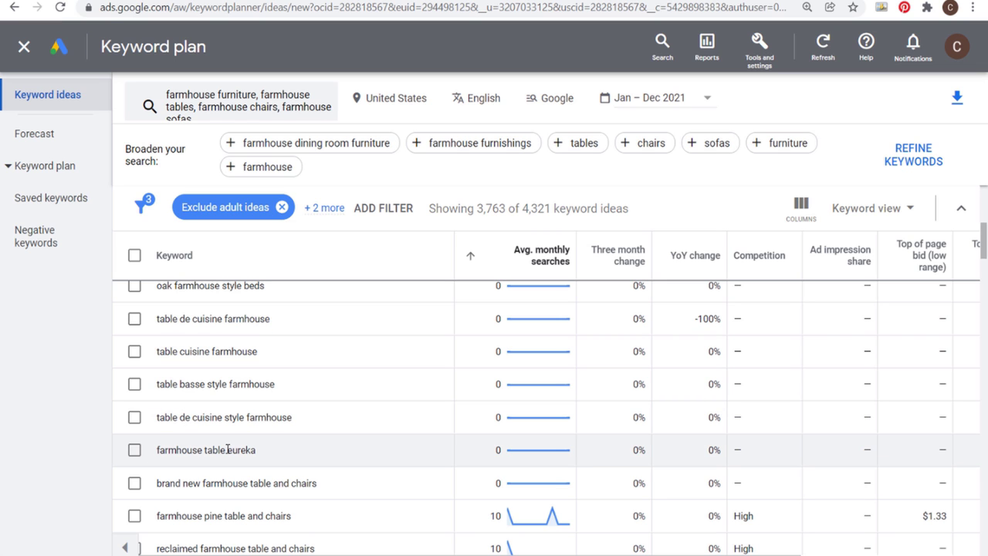
left_click(312, 450)
scroll(342, 426, "down", 1)
scroll(340, 413, "up", 1)
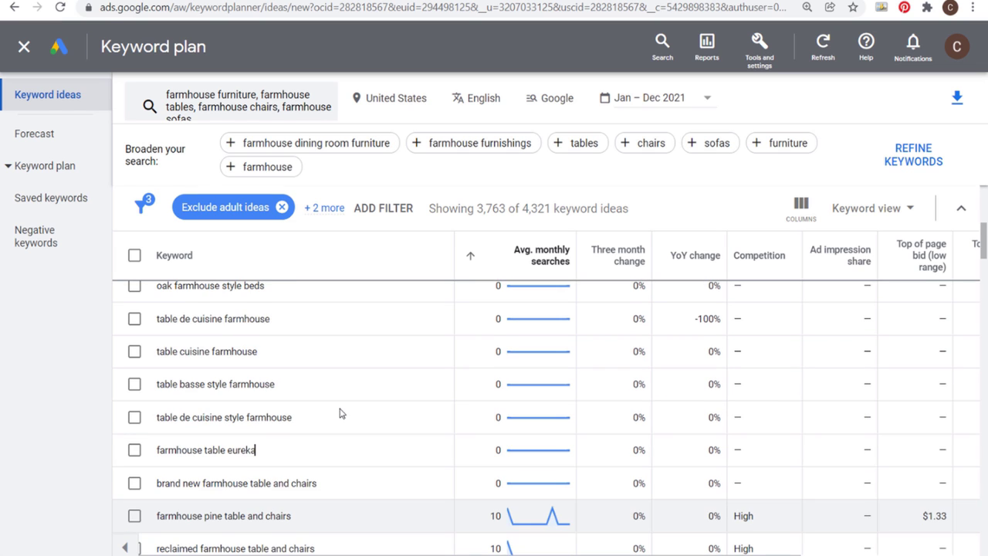
Sort the keywords by average monthly searches in descending order and return to the start of the list.
scroll(355, 386, "up", 1)
left_click(473, 258)
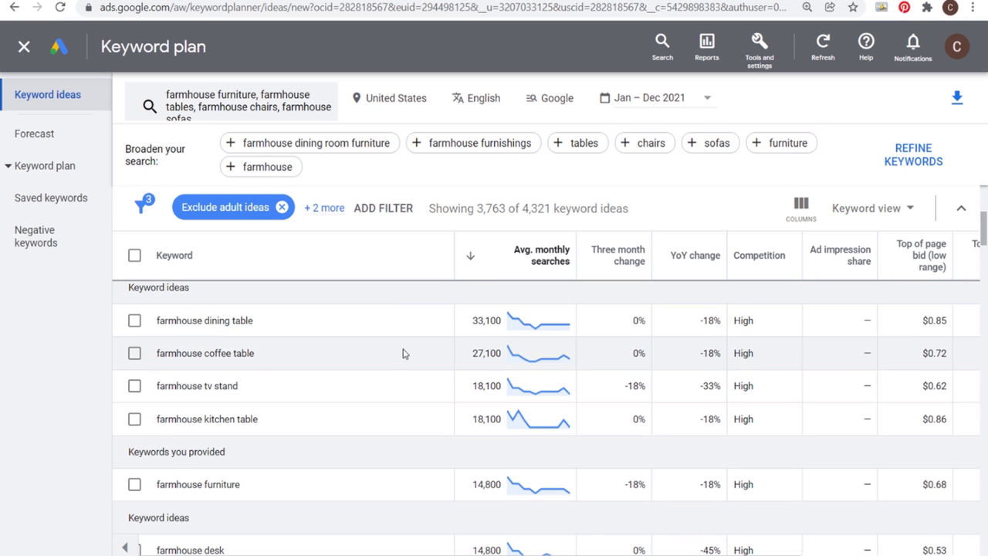
scroll(486, 278, "up", 2)
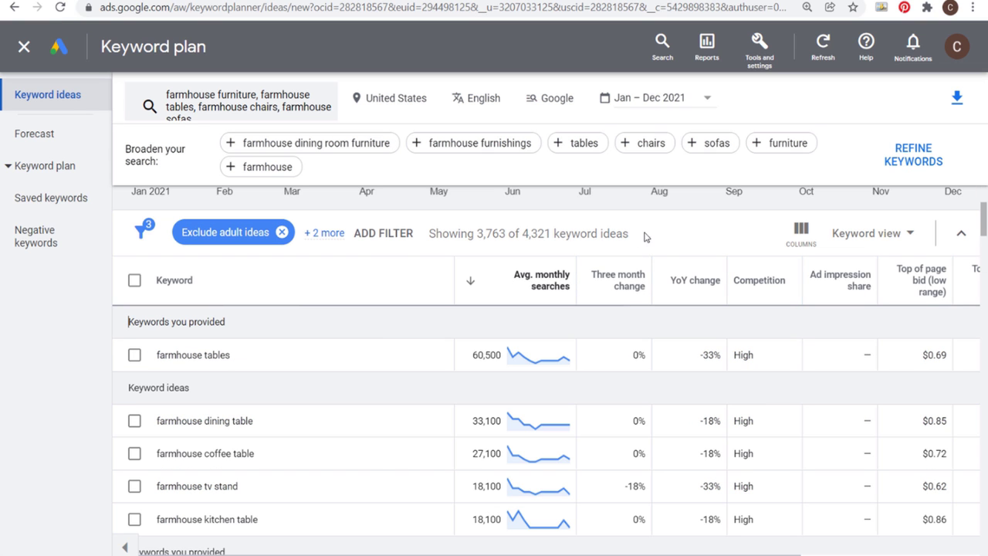
Filter the keyword ideas to average monthly searches of >= 100.
left_click(386, 233)
left_click(282, 381)
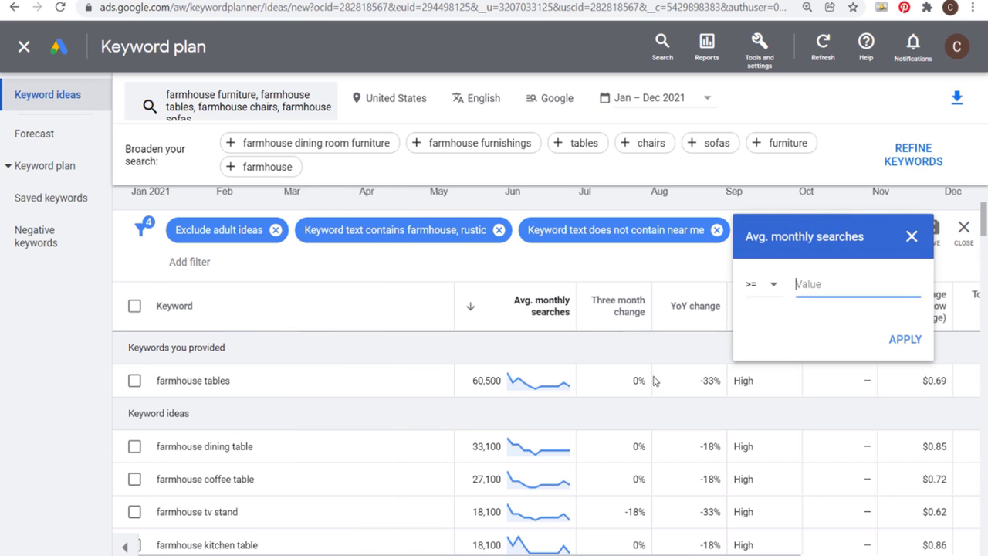
type("100")
left_click(907, 345)
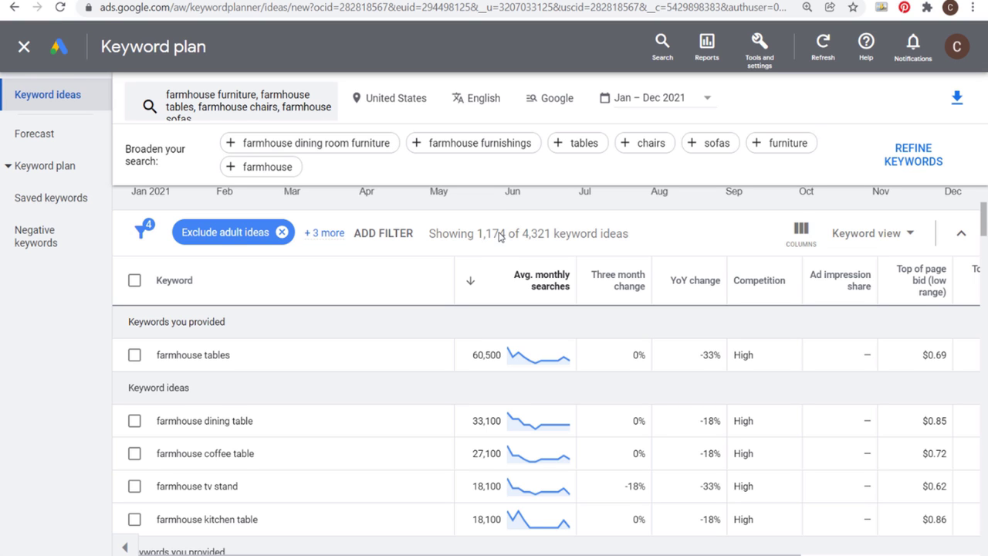
Try an additional average monthly searches filter of <= 1000 and discard it without applying.
left_click(384, 234)
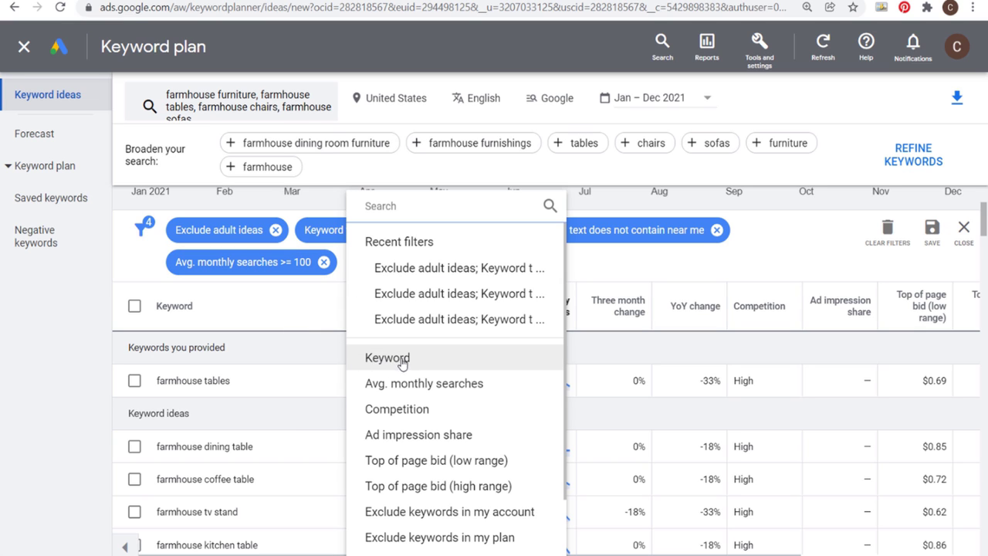
left_click(416, 383)
left_click(375, 318)
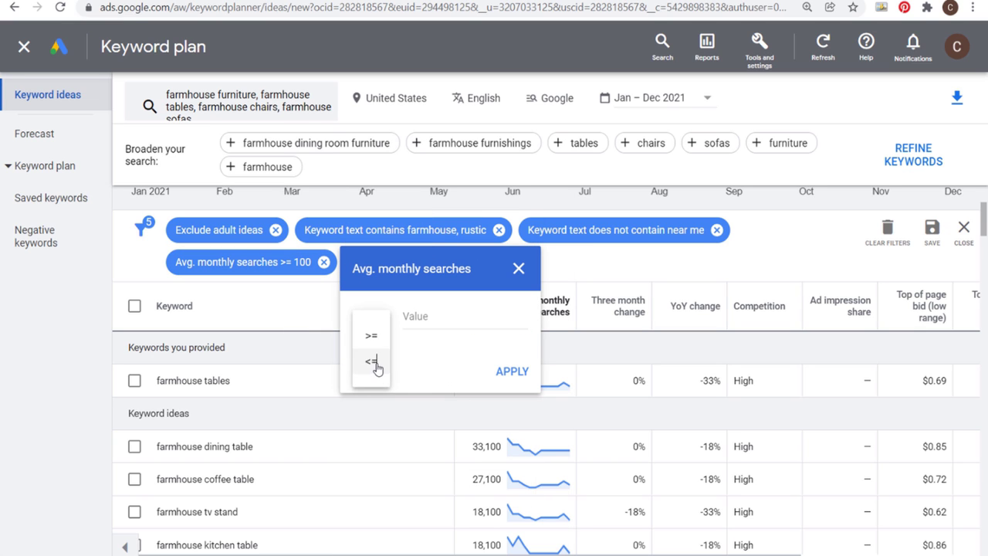
left_click(374, 363)
left_click(451, 316)
type("1000")
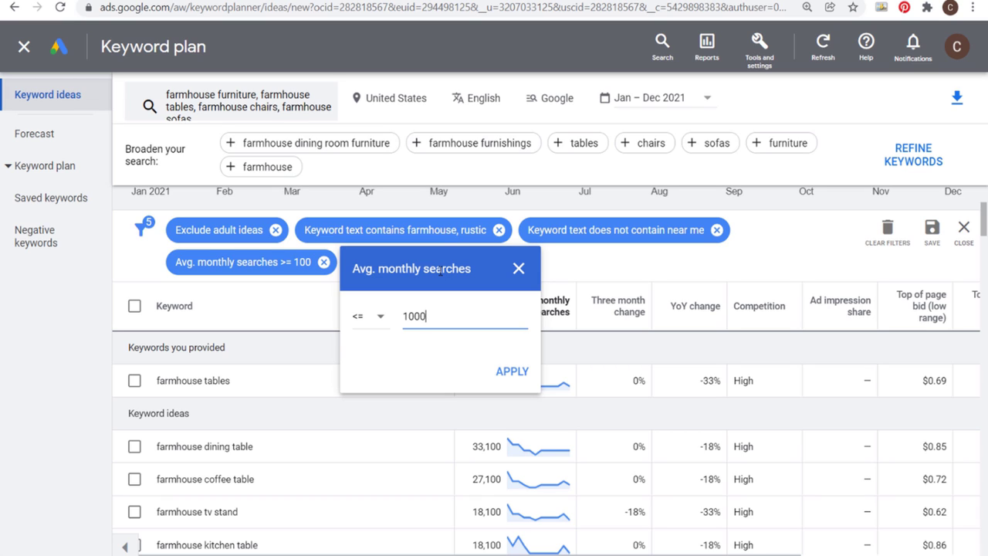
left_click(518, 268)
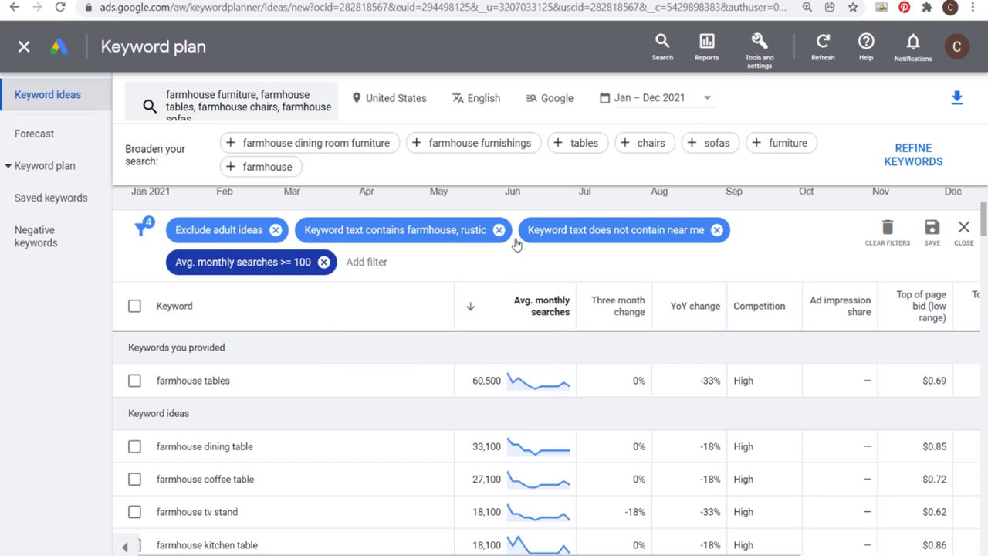
left_click(831, 165)
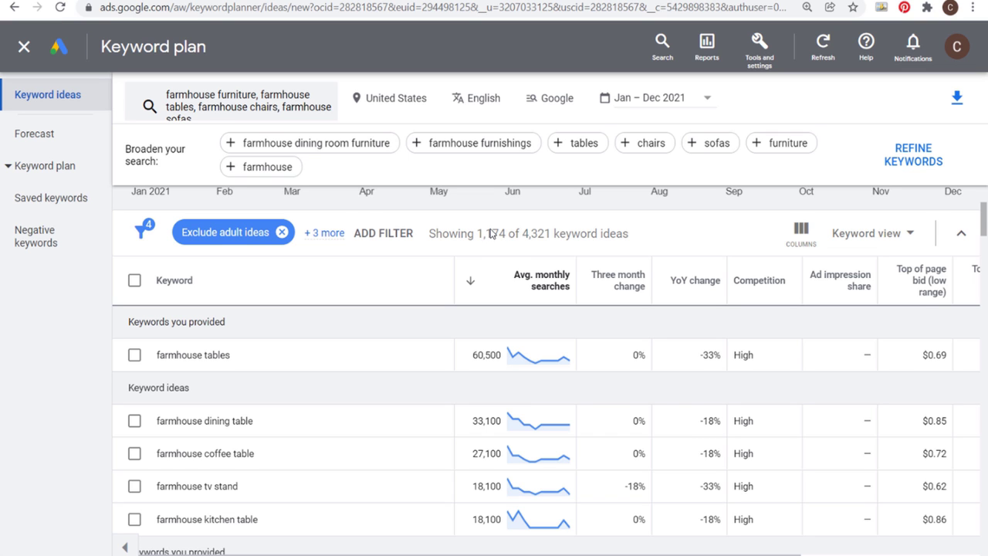
View the Google Sheets download options for the filtered keyword ideas and cancel the download.
scroll(374, 402, "down", 10)
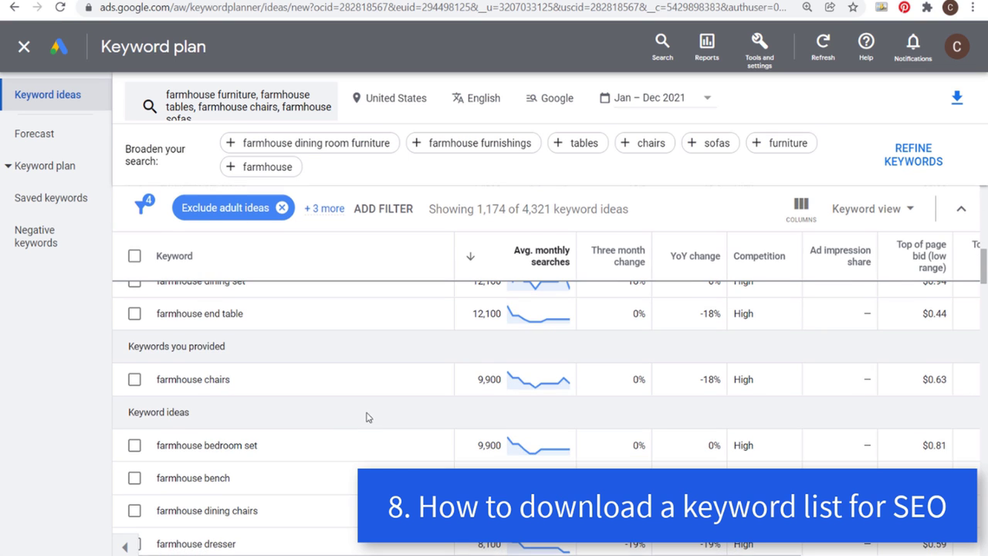
scroll(363, 426, "up", 5)
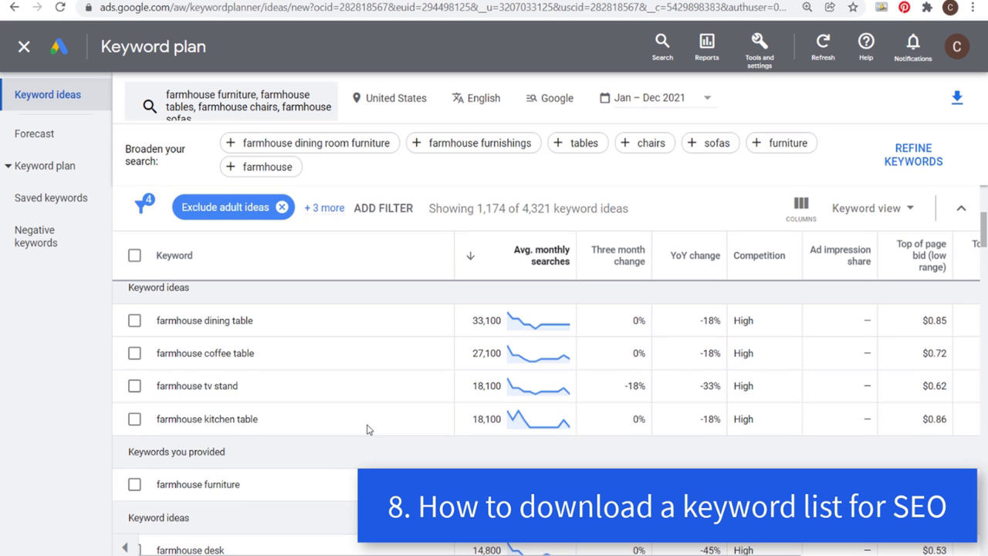
left_click(955, 99)
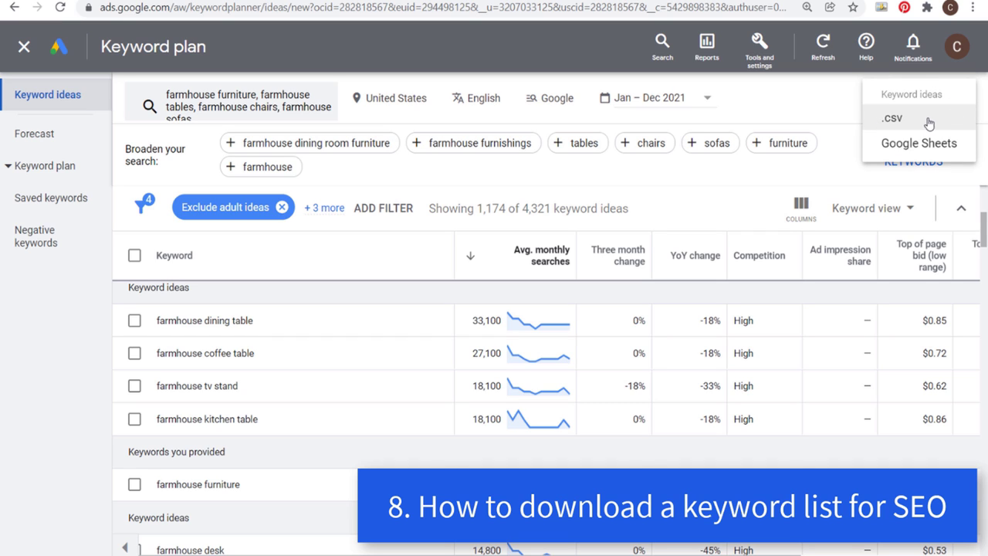
left_click(894, 147)
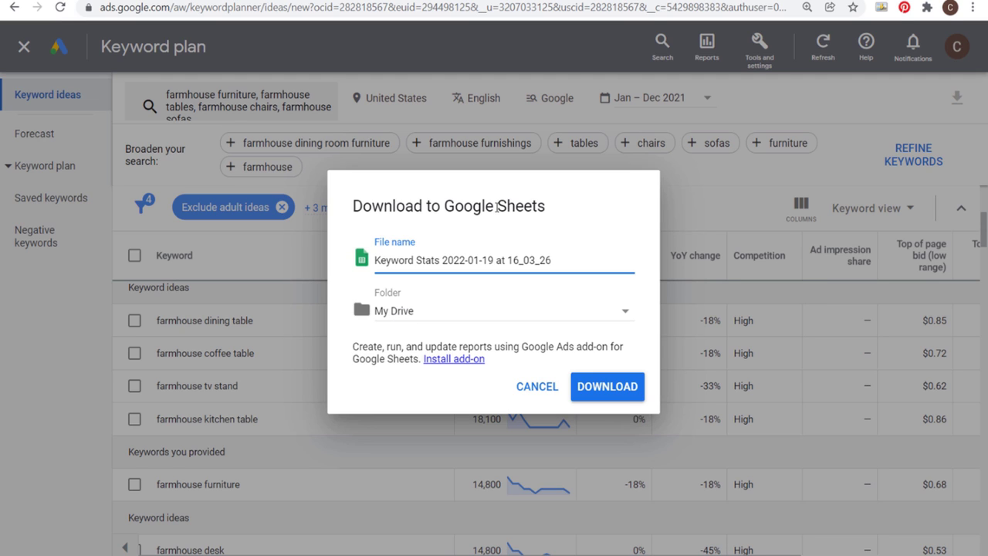
left_click(545, 395)
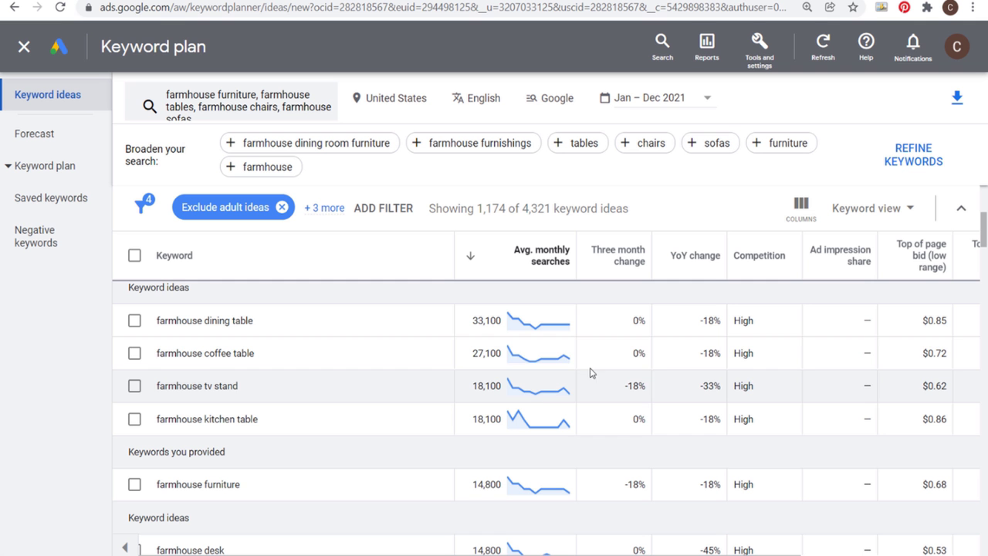
Download the filtered keyword ideas as a .csv file and switch to it in Excel.
left_click(958, 97)
left_click(923, 121)
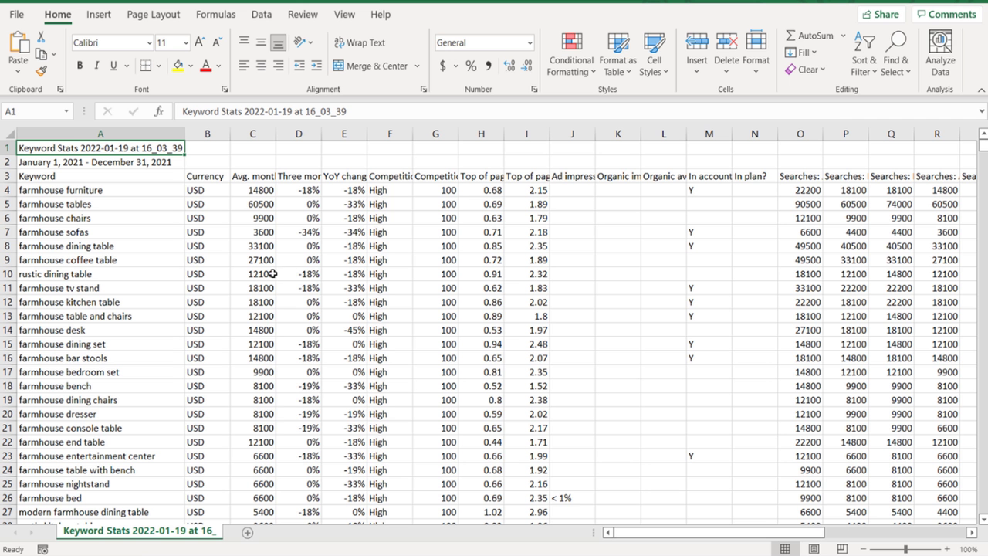
Examine the keyword and average monthly searches columns of the exported list and return to its first rows.
left_click_drag(54, 191, 70, 386)
scroll(77, 377, "down", 3)
scroll(77, 377, "down", 5)
left_click_drag(258, 185, 280, 402)
scroll(280, 402, "up", 4)
scroll(317, 328, "up", 4)
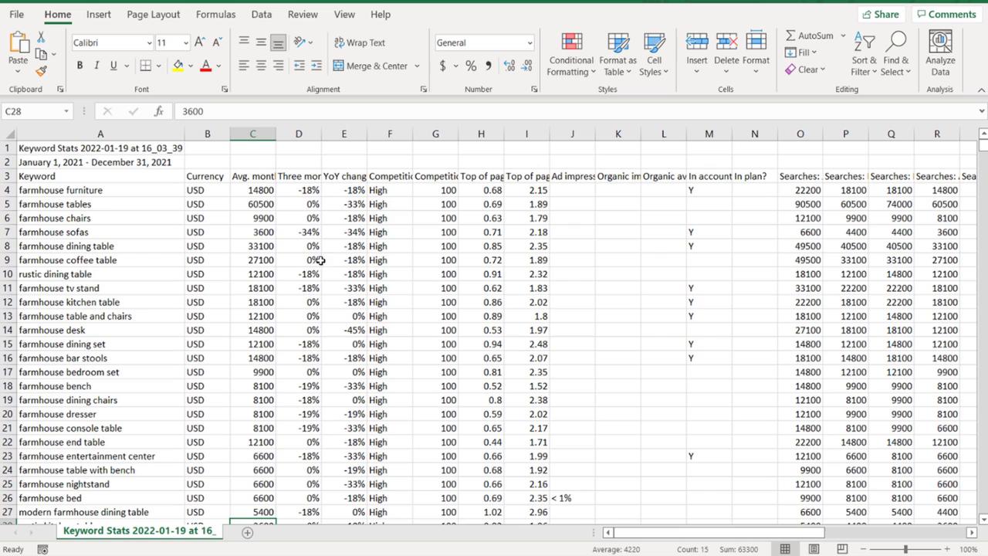
Check the three month and YoY change headers, and widen columns O and P to fit their January and February 2021 search headers.
left_click(301, 177)
left_click(334, 179)
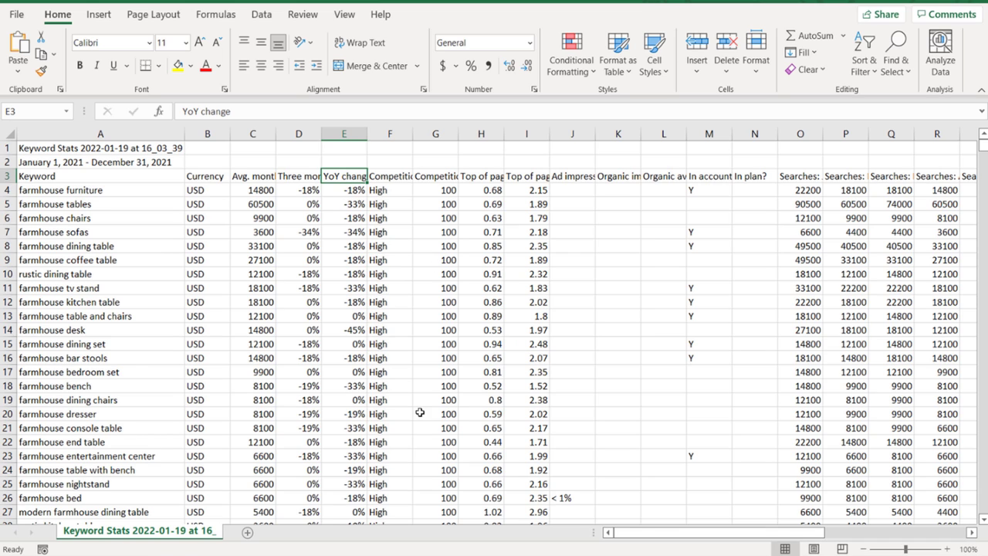
double_click(822, 134)
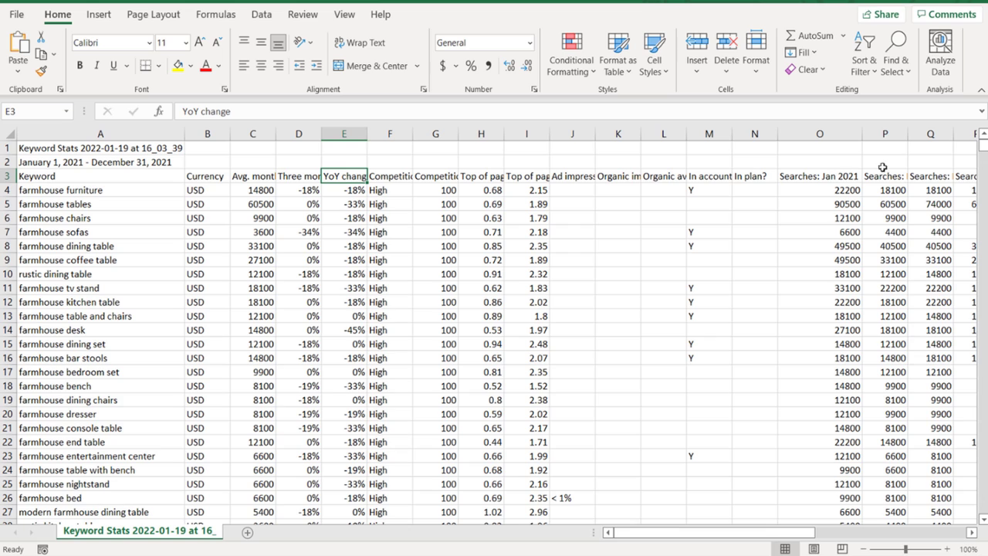
double_click(908, 134)
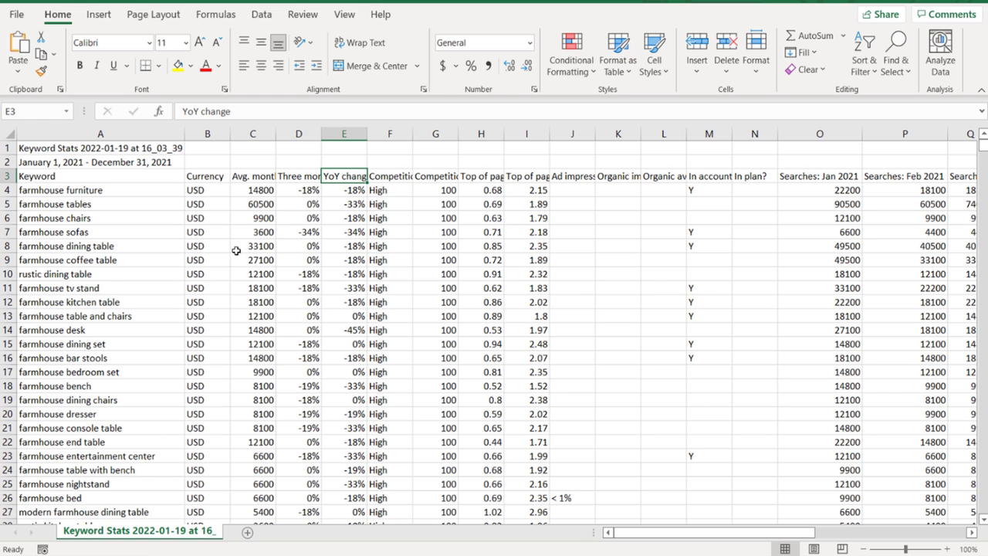
Examine keywords around rows 289 to 315, including farmhouse filing cabinet, trunk coffee table, style cabinets and twin bed with its search volume.
scroll(224, 340, "down", 20)
scroll(237, 367, "down", 20)
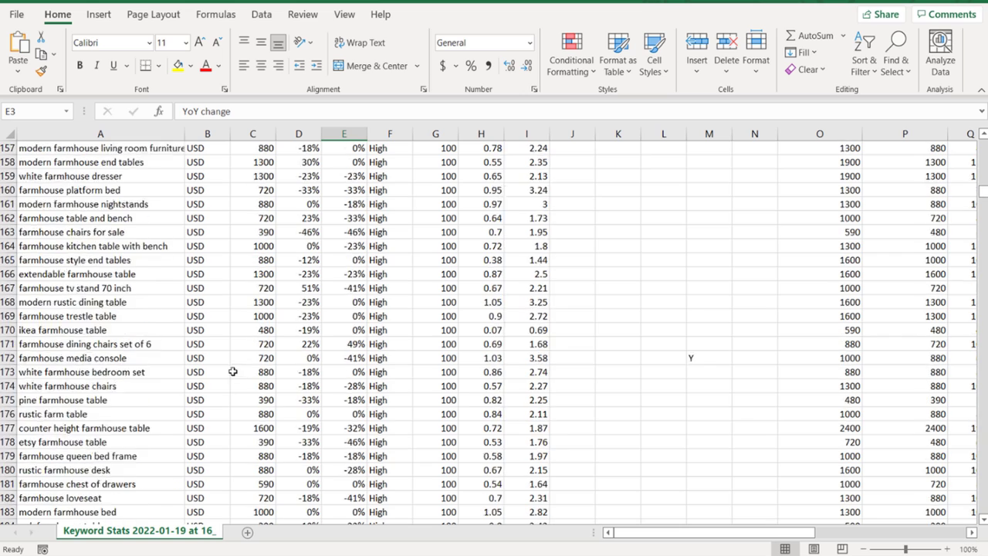
scroll(250, 337, "down", 6)
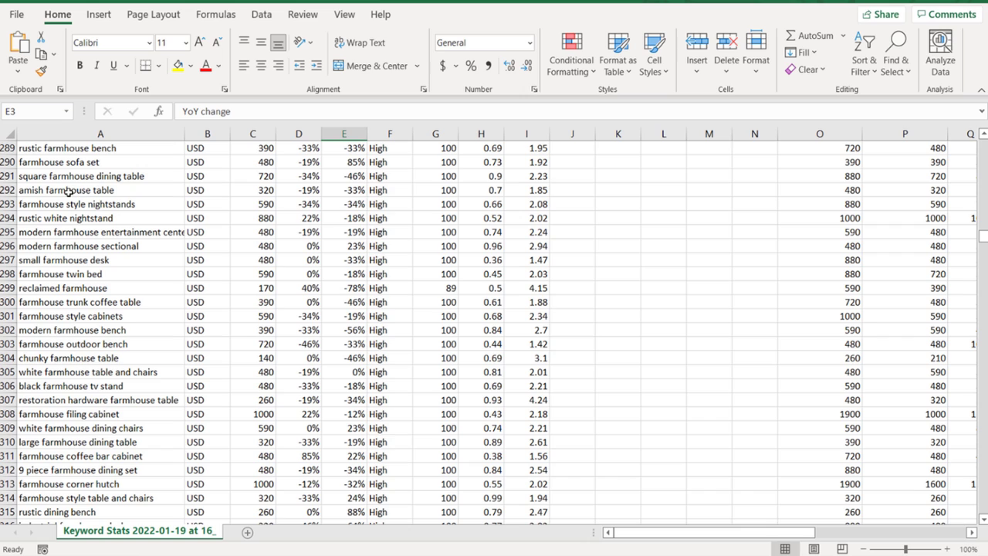
left_click(47, 415)
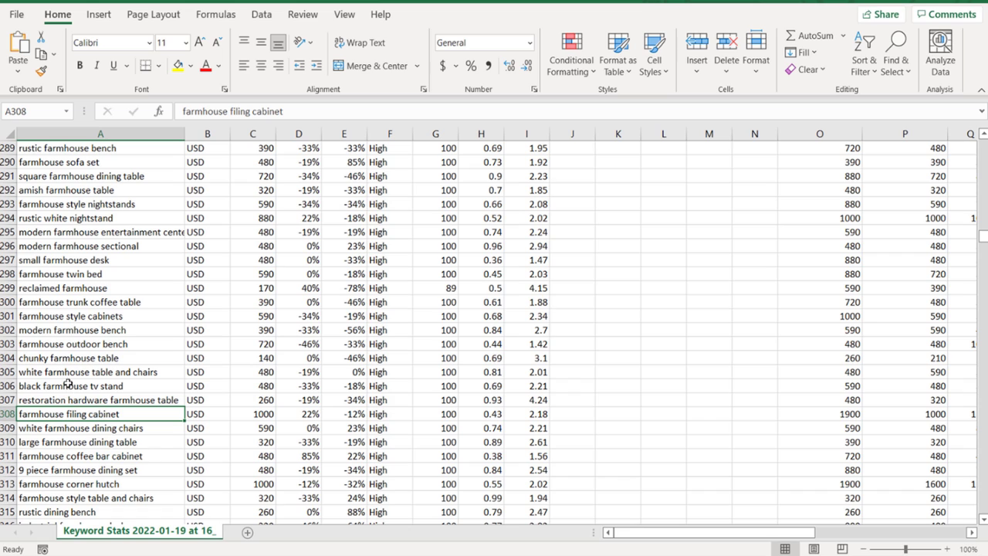
left_click(51, 305)
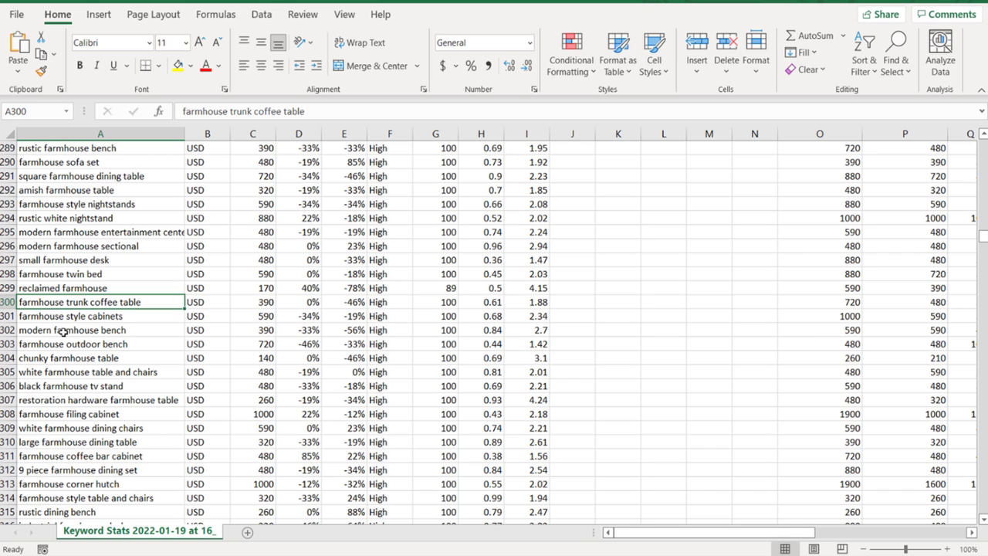
left_click(112, 315)
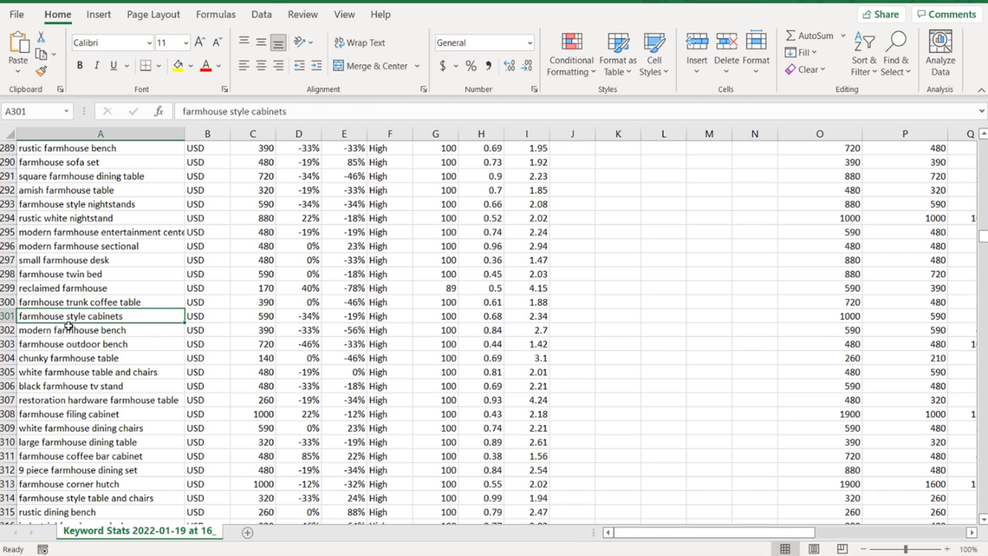
left_click(91, 274)
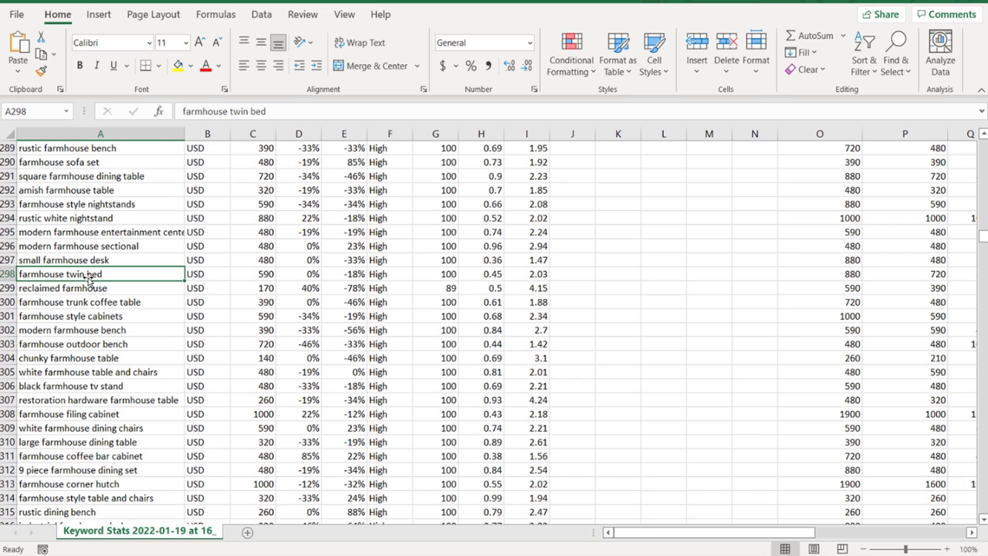
left_click(253, 273)
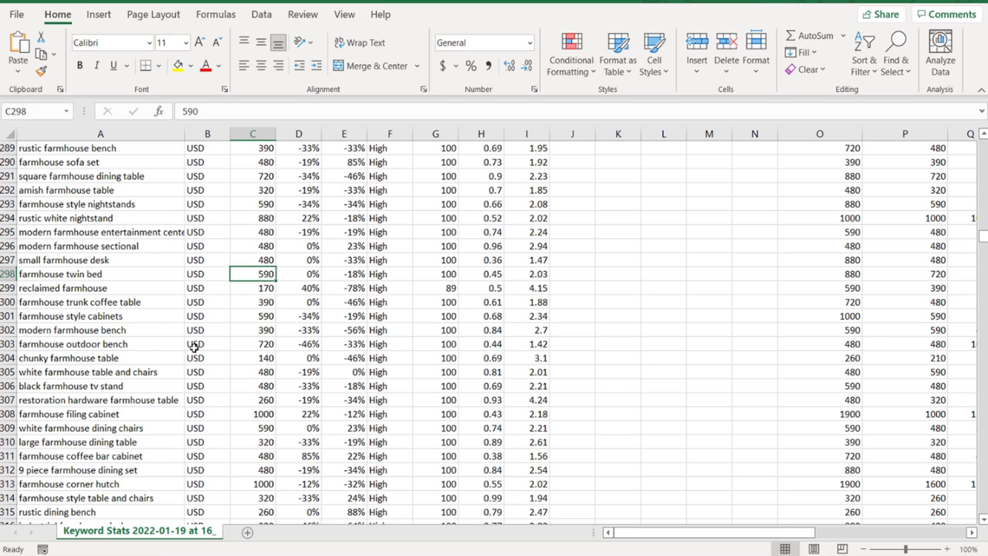
Examine keywords around rows 325 to 351, including farmhouse linen cabinet, farmhouse display cabinet and rustic farmhouse entryway bench.
scroll(115, 296, "down", 5)
scroll(109, 267, "down", 7)
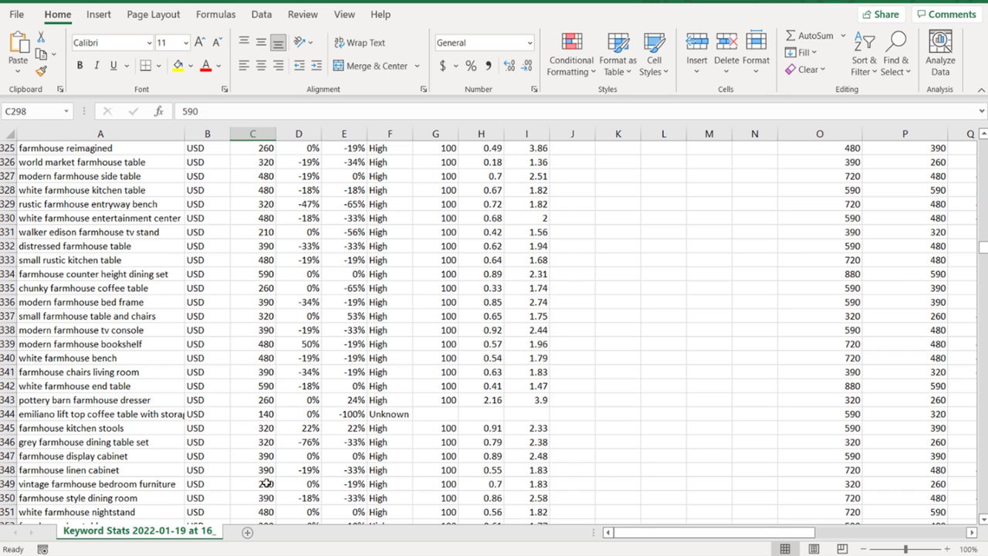
left_click_drag(265, 470, 135, 466)
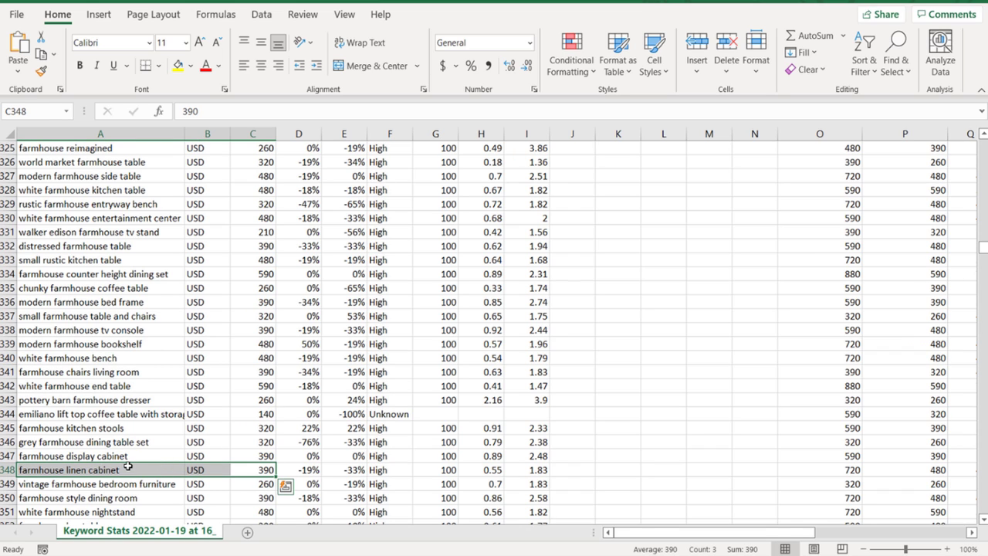
left_click(72, 457)
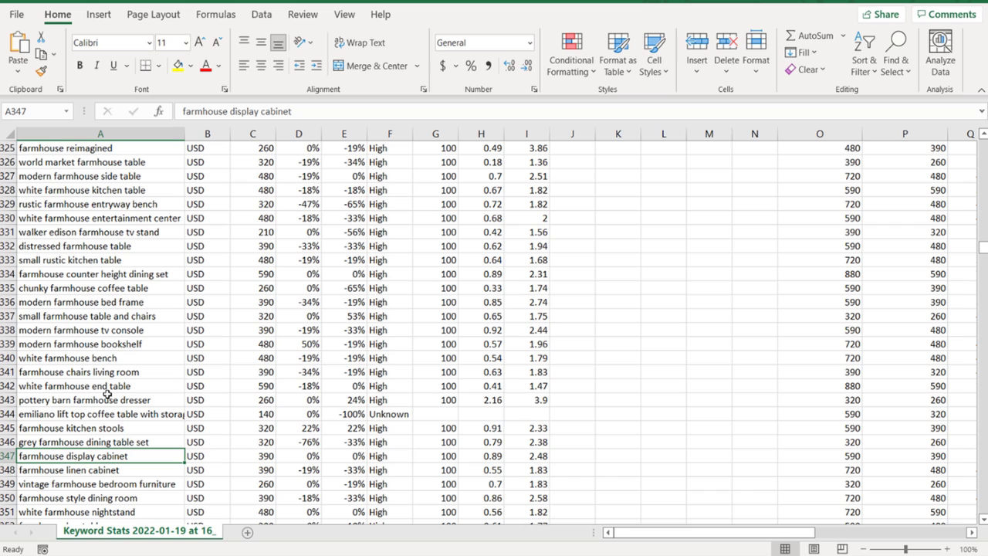
left_click(44, 204)
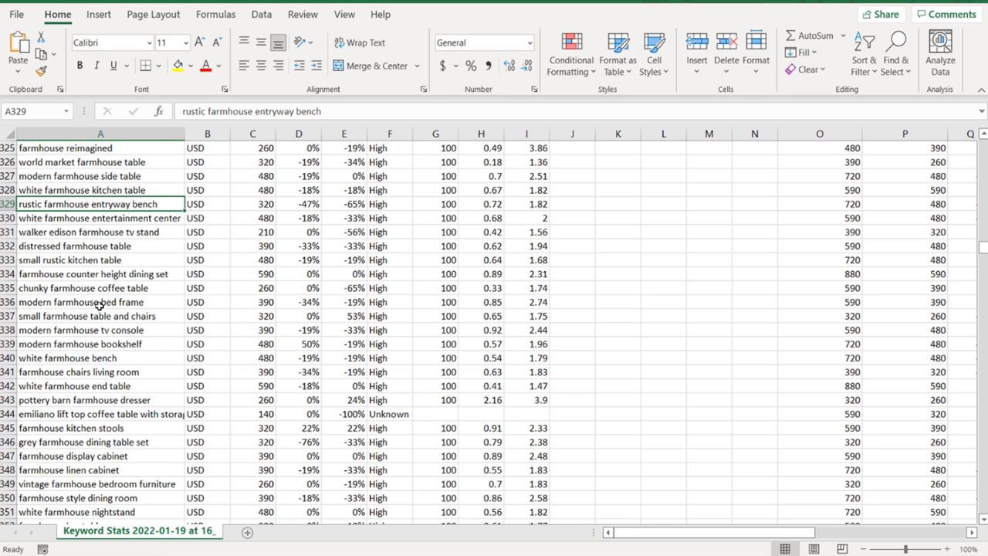
Examine farmhouse bar table, chest, liquor cabinet and white farmhouse cabinet, and continue through the keywords down to about row 495.
scroll(100, 301, "down", 2)
scroll(105, 301, "down", 3)
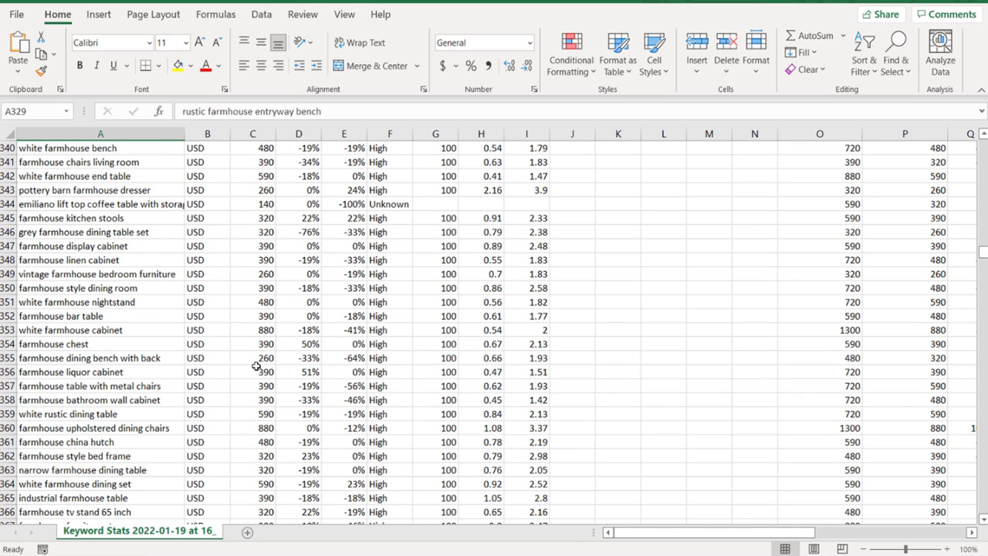
left_click(113, 316)
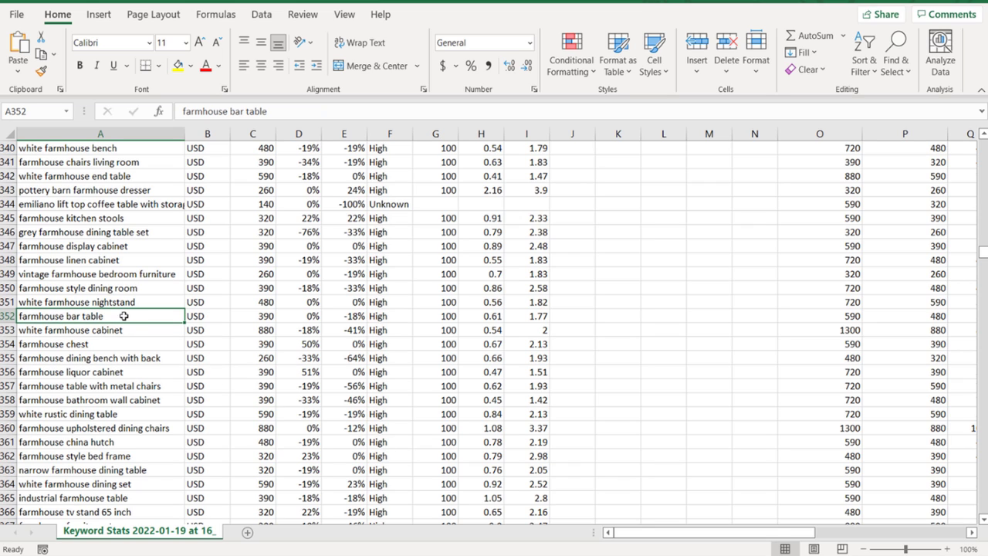
left_click(111, 344)
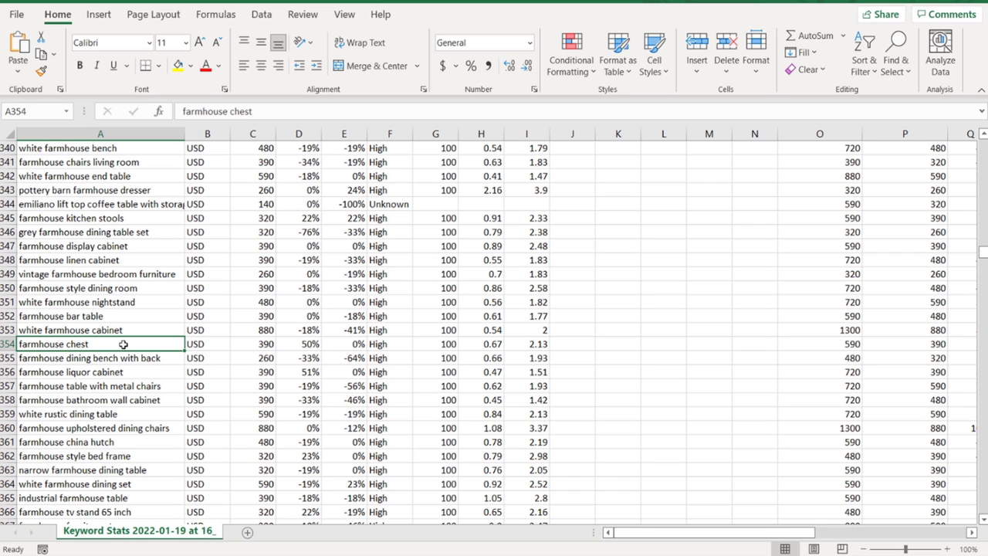
left_click(136, 372)
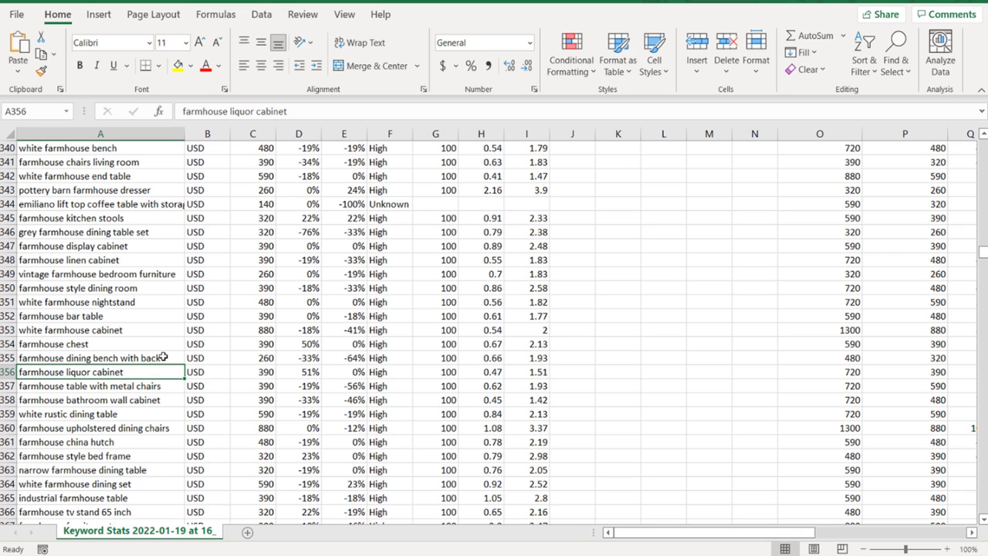
left_click(134, 333)
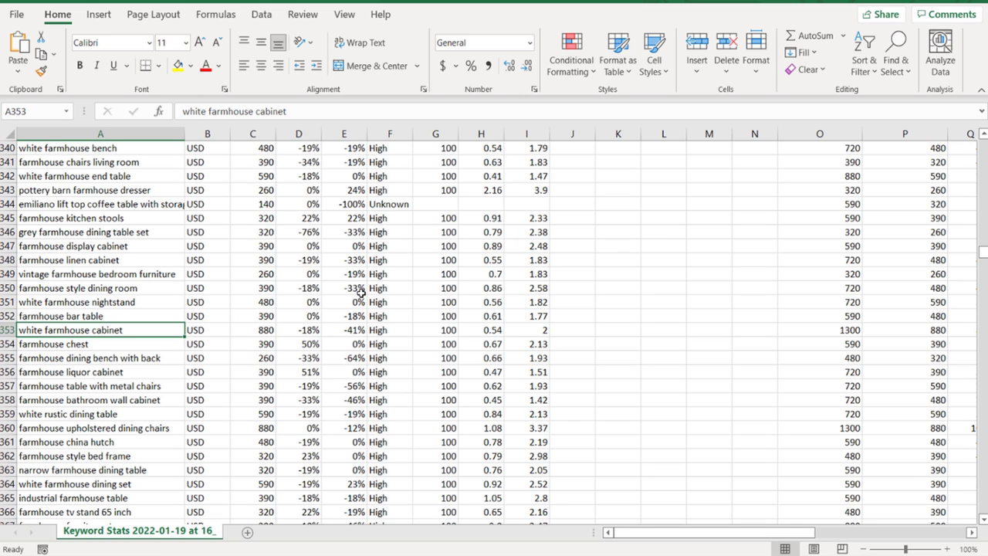
scroll(163, 367, "down", 18)
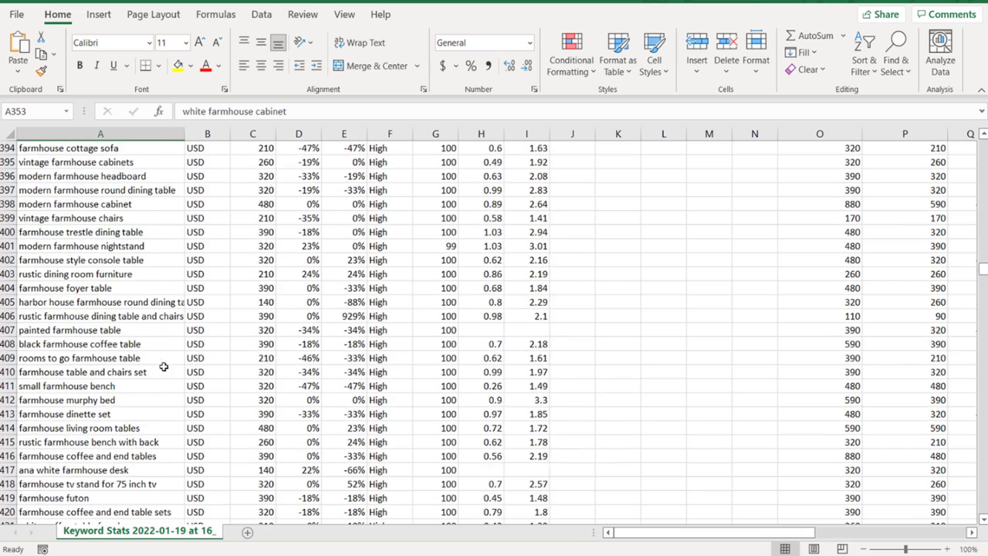
scroll(163, 366, "down", 20)
scroll(155, 375, "down", 5)
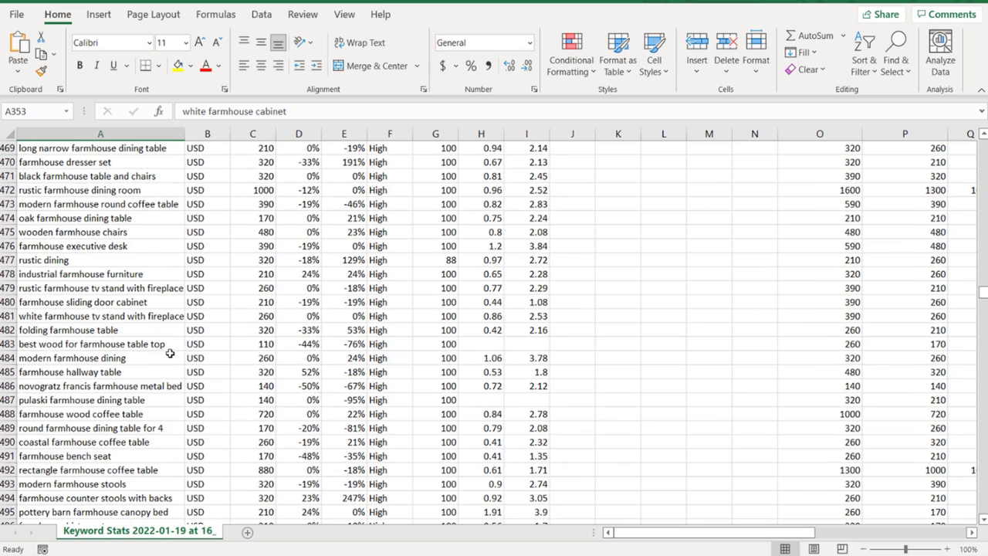
Examine the farmhouse keywords further down the sheet, around rows 491 to 517.
scroll(131, 320, "down", 7)
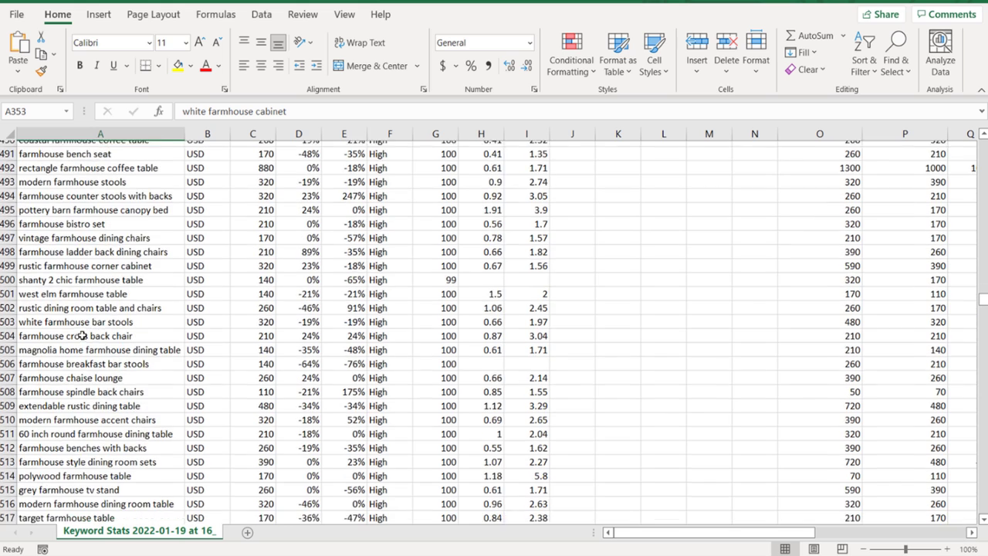
scroll(82, 336, "down", 3)
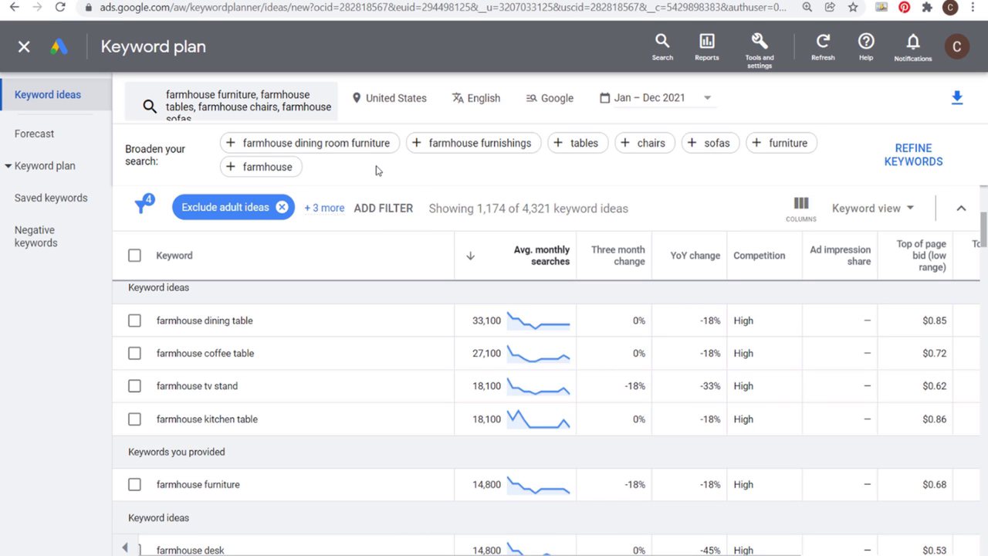
Switch to Keyword Planner, replace the search keywords with farmhouse coffee tables, get the results and look at round farmhouse coffee table.
left_click(240, 113)
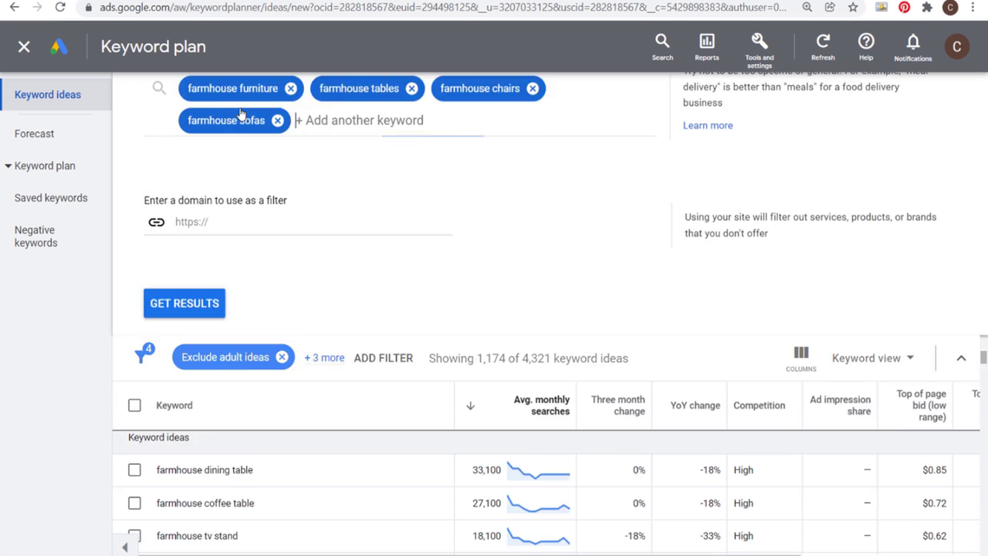
left_click(290, 178)
left_click(281, 179)
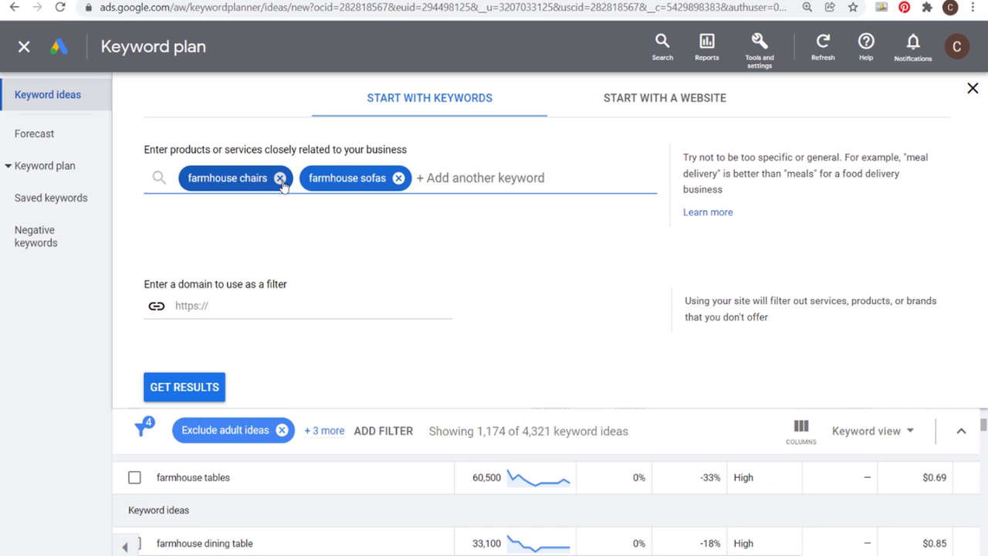
left_click(281, 179)
left_click(280, 179)
type("f")
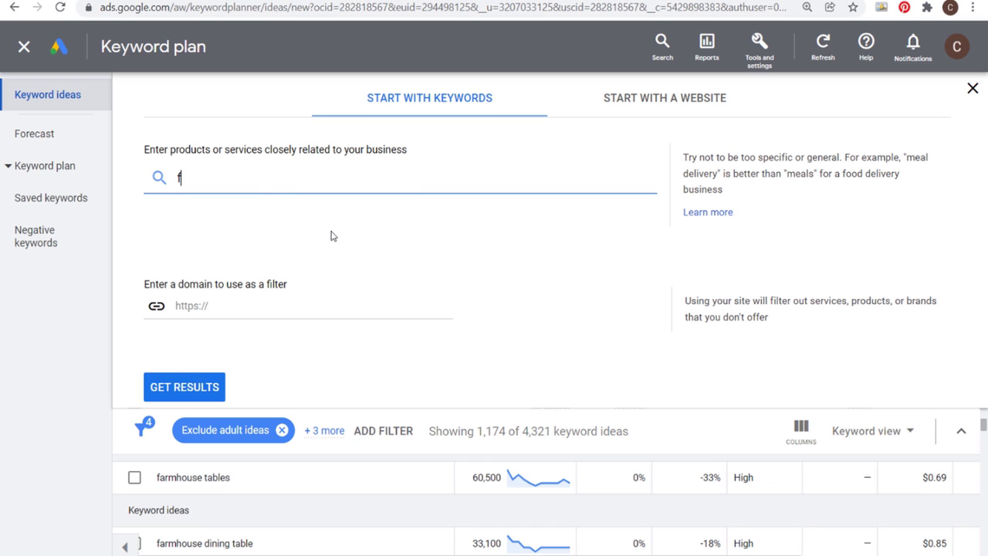
type("armhouse coffe")
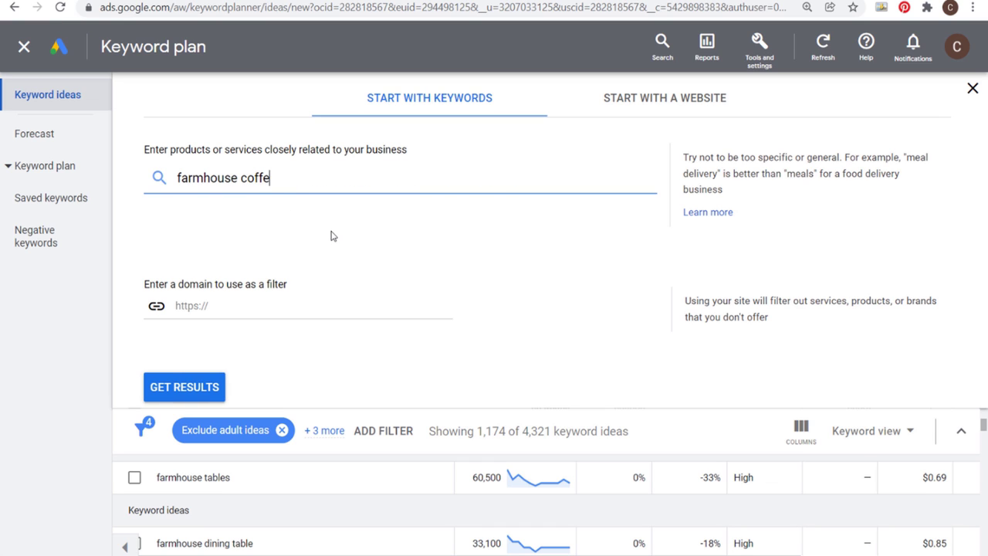
type("e tables")
key("Return")
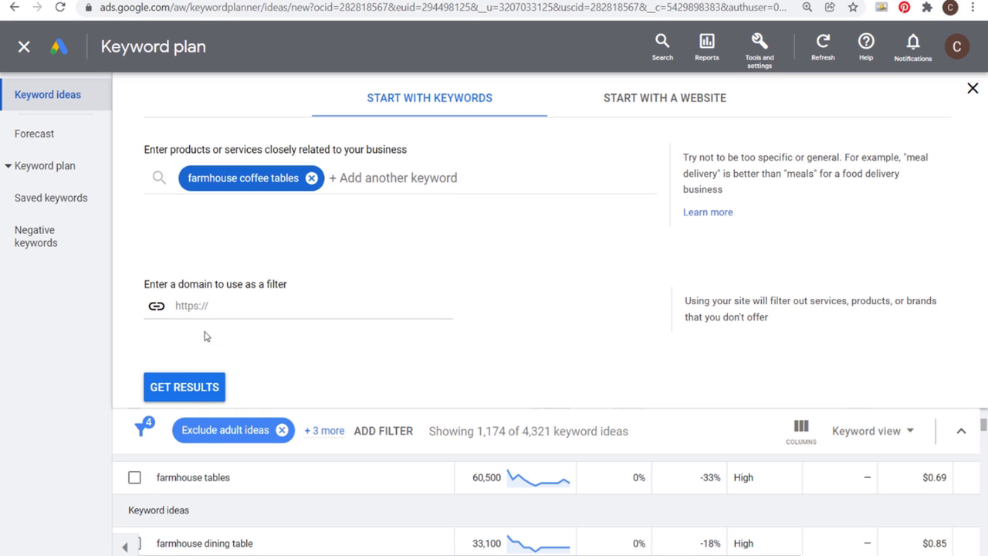
left_click(184, 388)
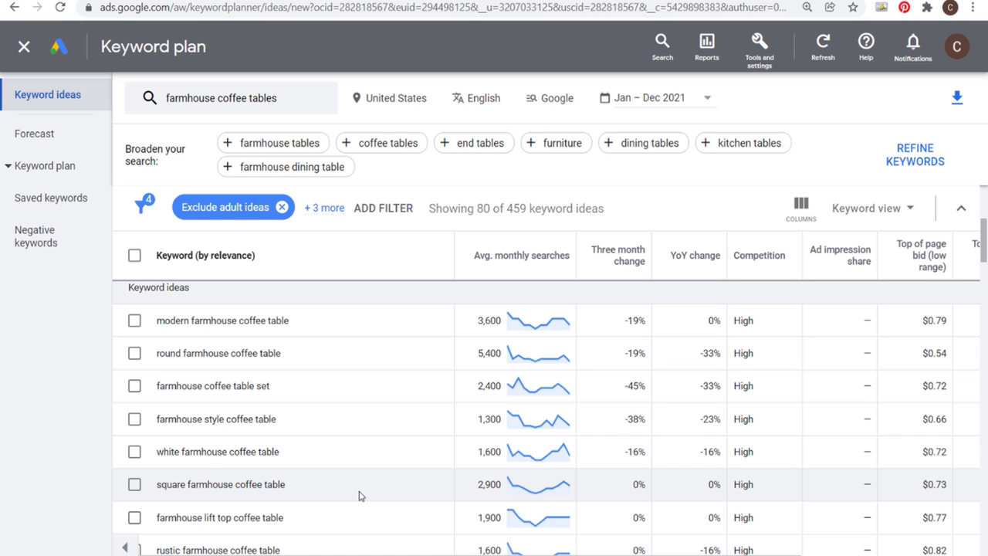
left_click_drag(280, 353, 162, 351)
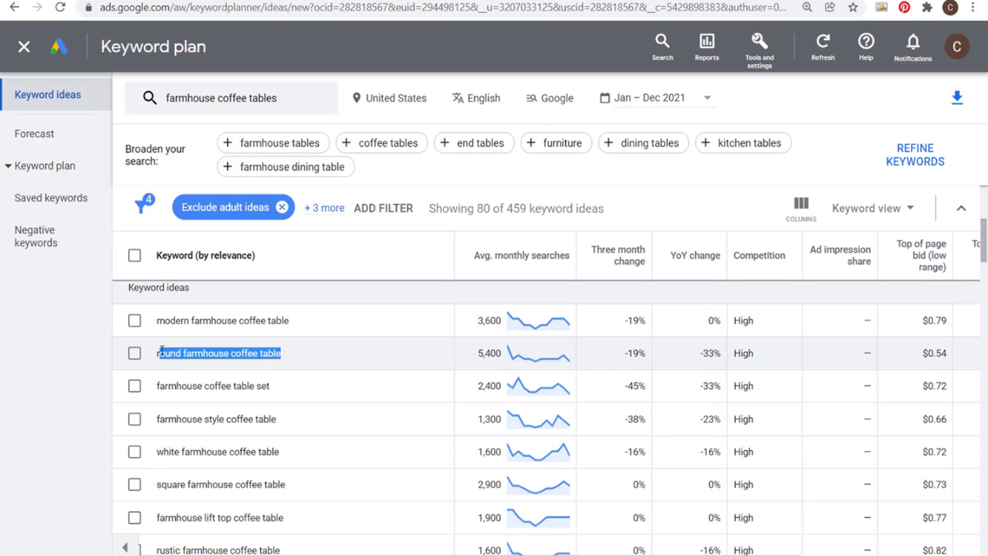
left_click(193, 359)
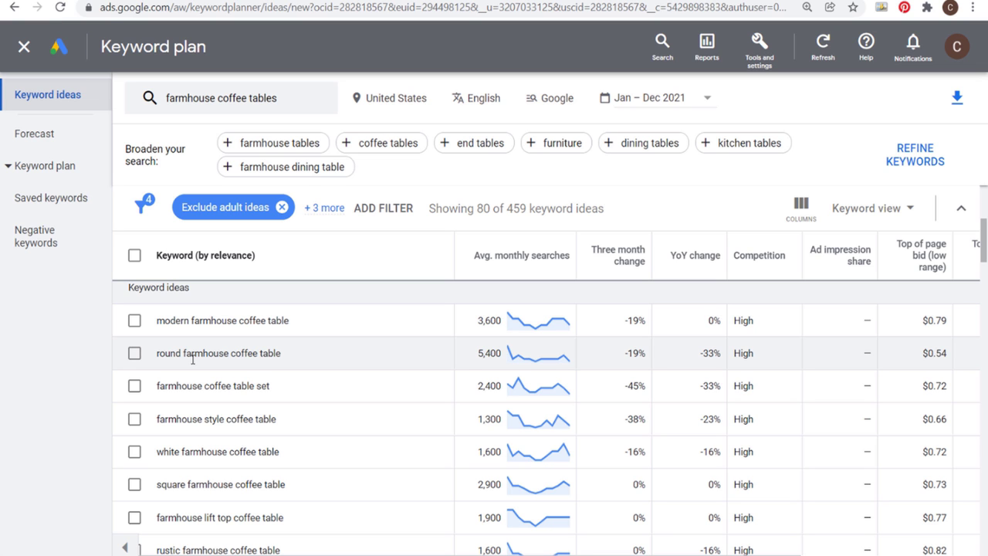
Remove farmhouse coffee tables from the search and look at the option to start with a website.
left_click(292, 102)
left_click(309, 179)
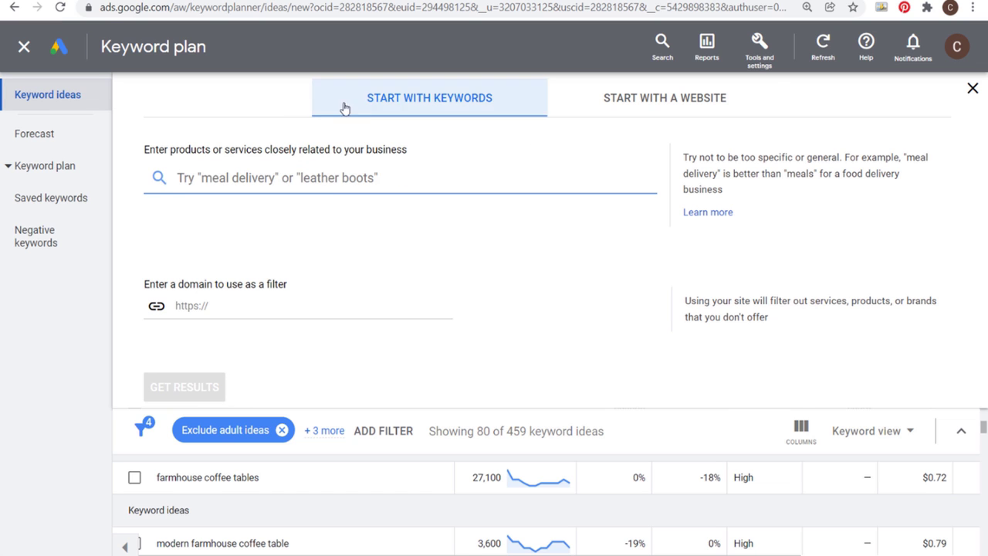
left_click(640, 99)
left_click(213, 248)
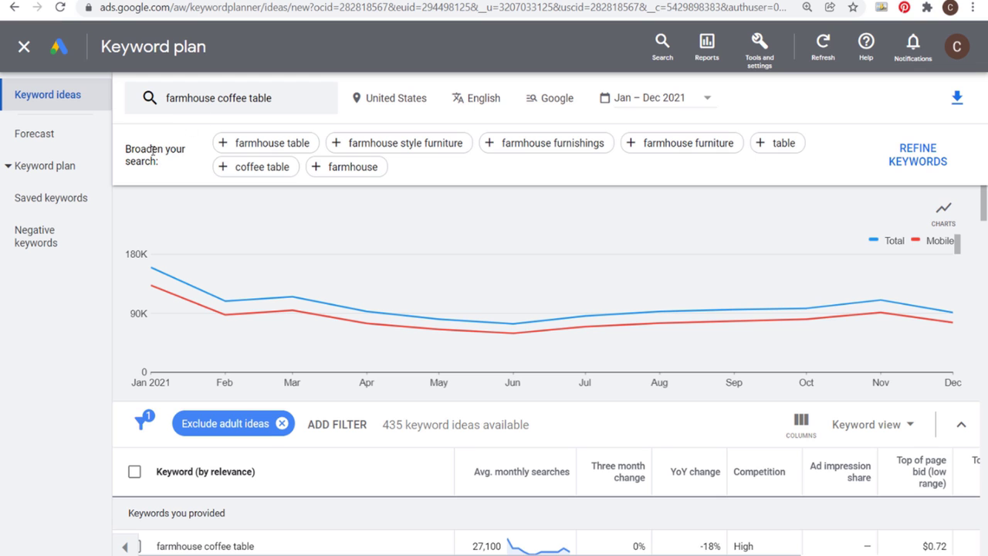
Add farmhouse table, farmhouse chairs and farmhouse furniture to the farmhouse coffee table search and get the keyword ideas.
left_click(227, 143)
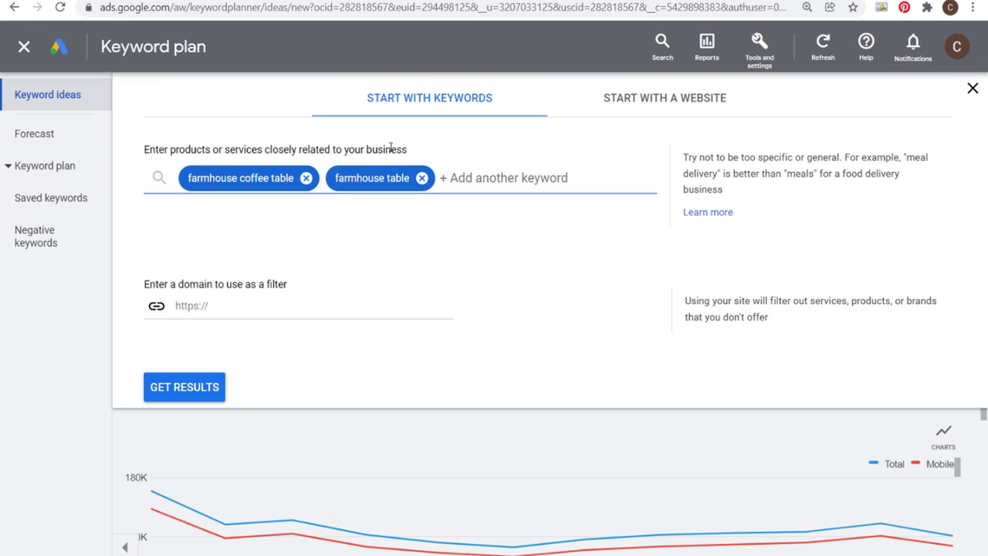
type("farmhouse chairs")
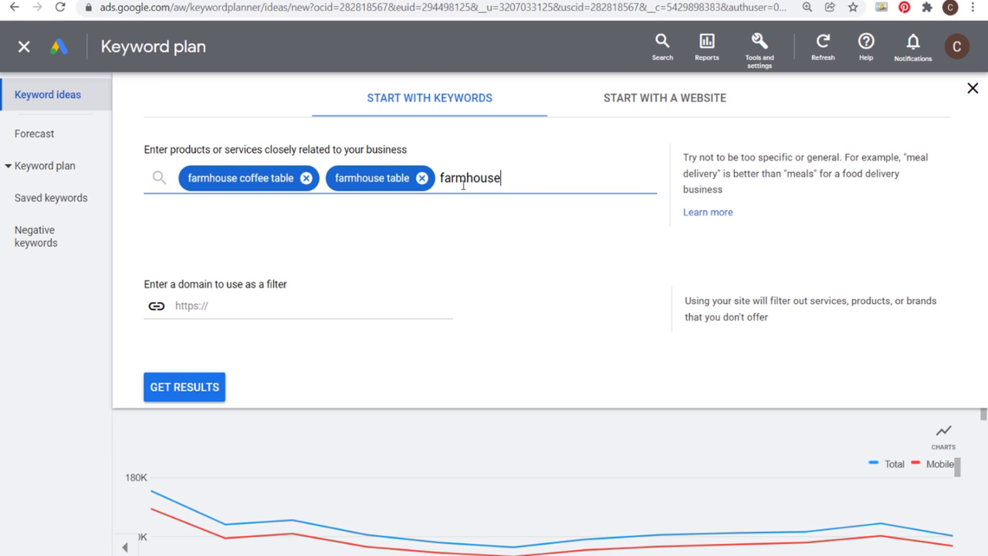
key("Return")
type("farmhouse furniture")
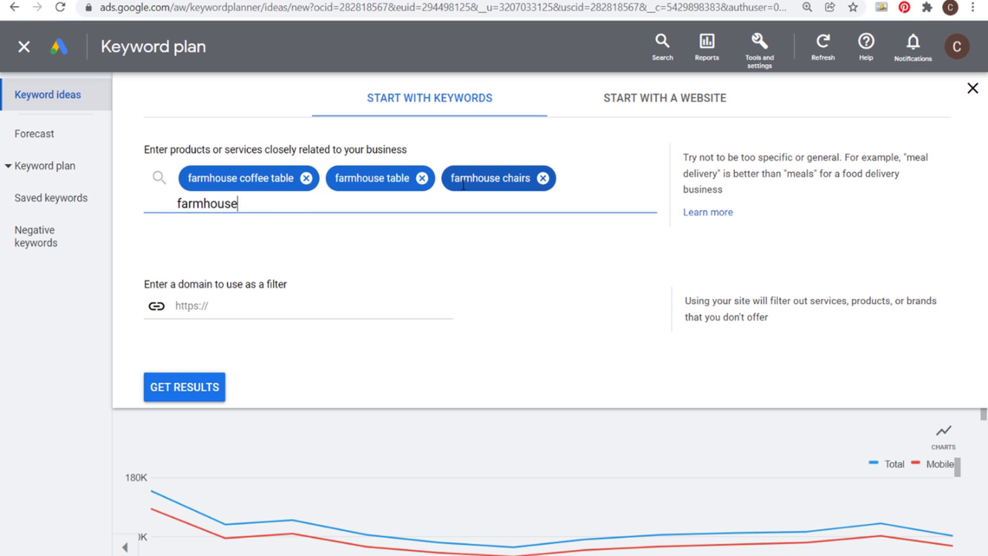
key("Return")
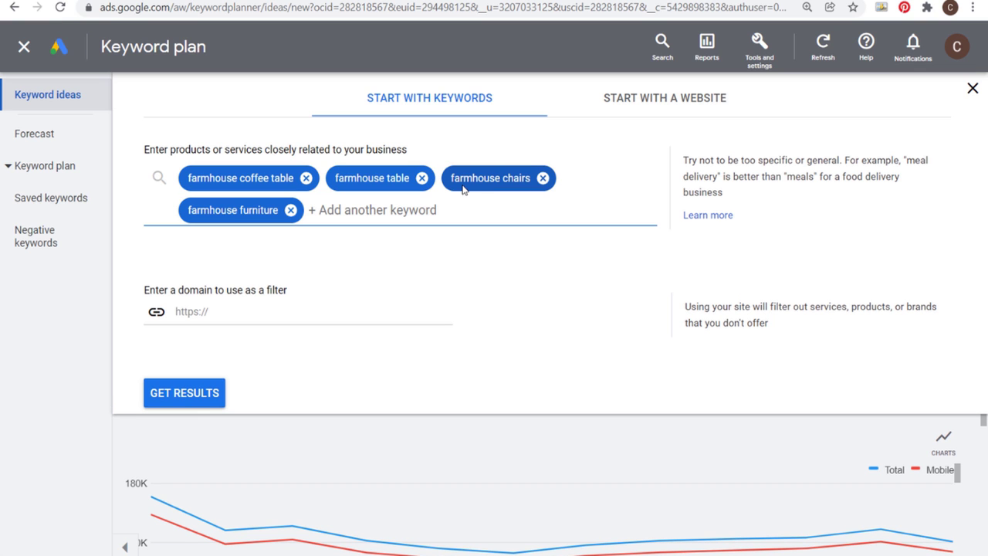
left_click(190, 394)
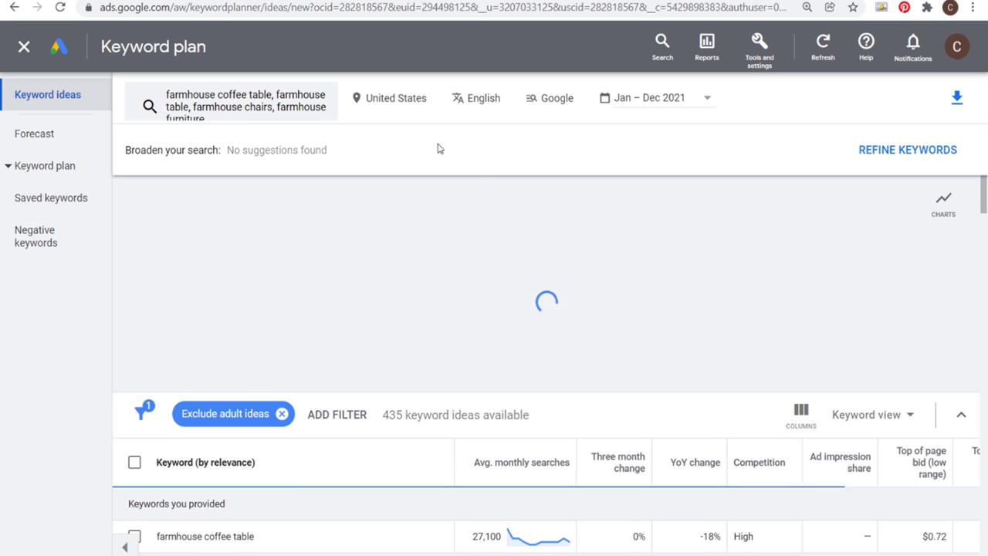
scroll(617, 424, "down", 1)
scroll(616, 424, "down", 1)
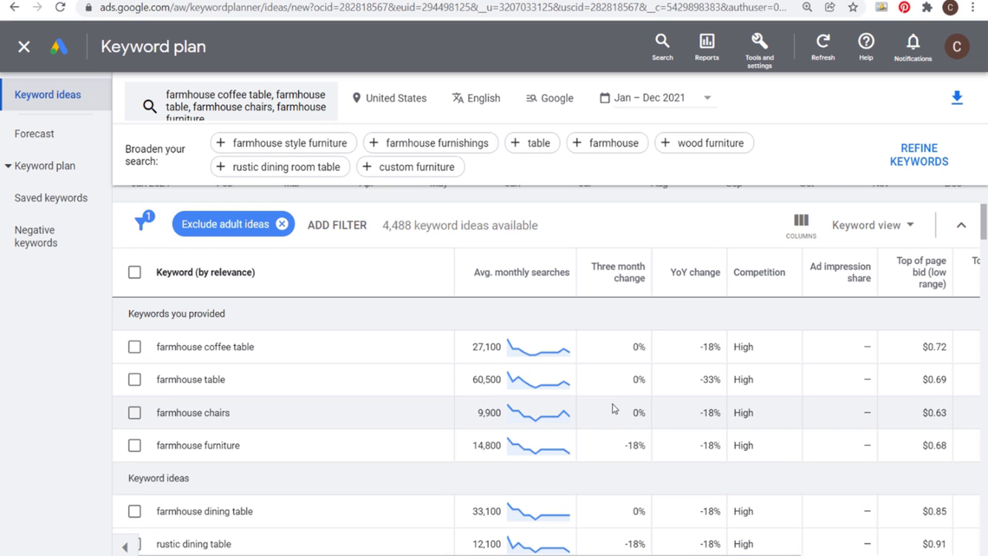
Select the farmhouse coffee table keyword and check the existing campaigns available for it, keeping Plan as the destination.
left_click(135, 349)
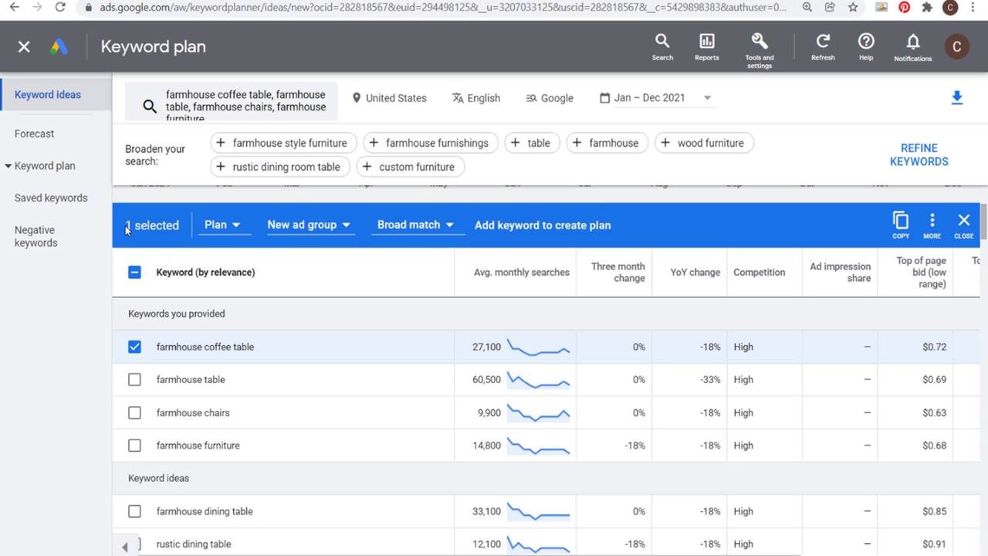
left_click(234, 227)
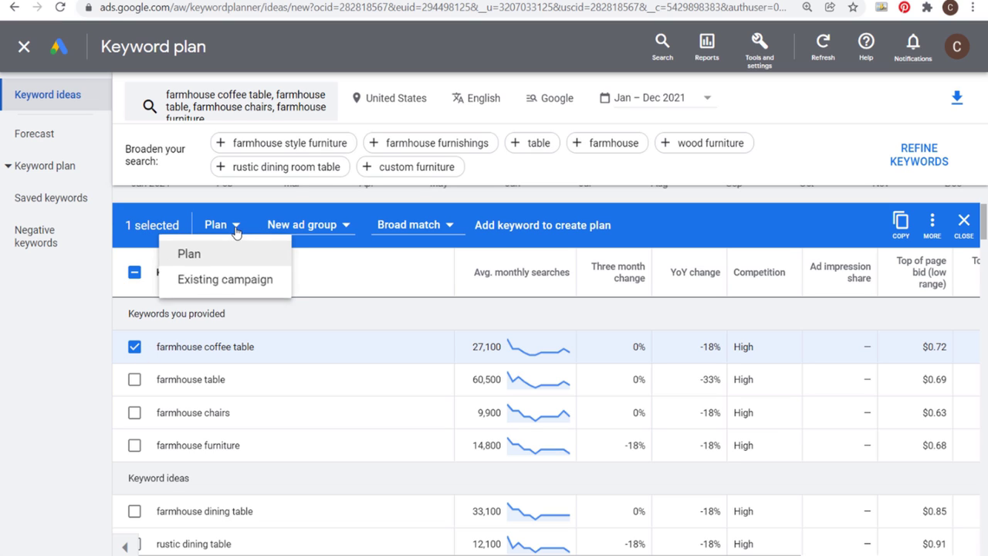
left_click(215, 281)
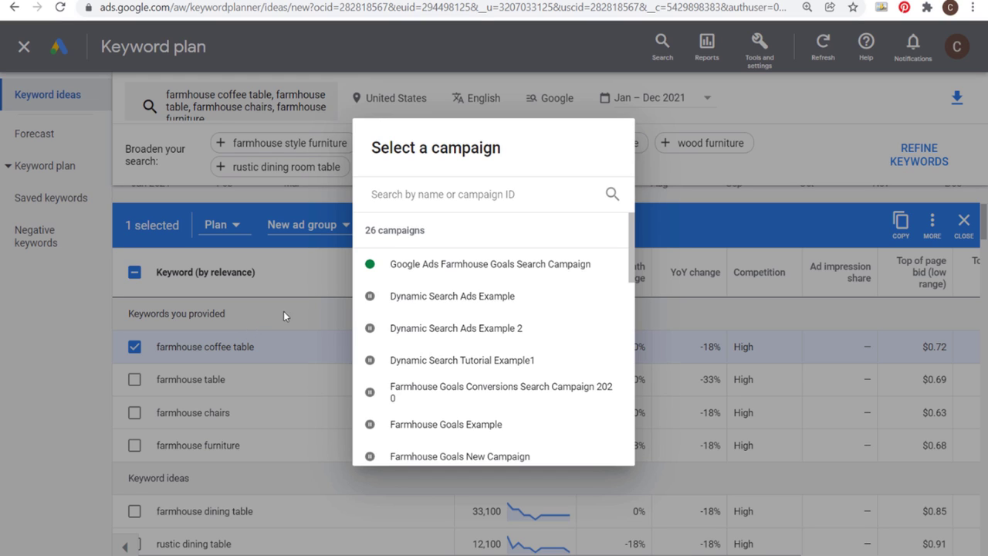
left_click(325, 273)
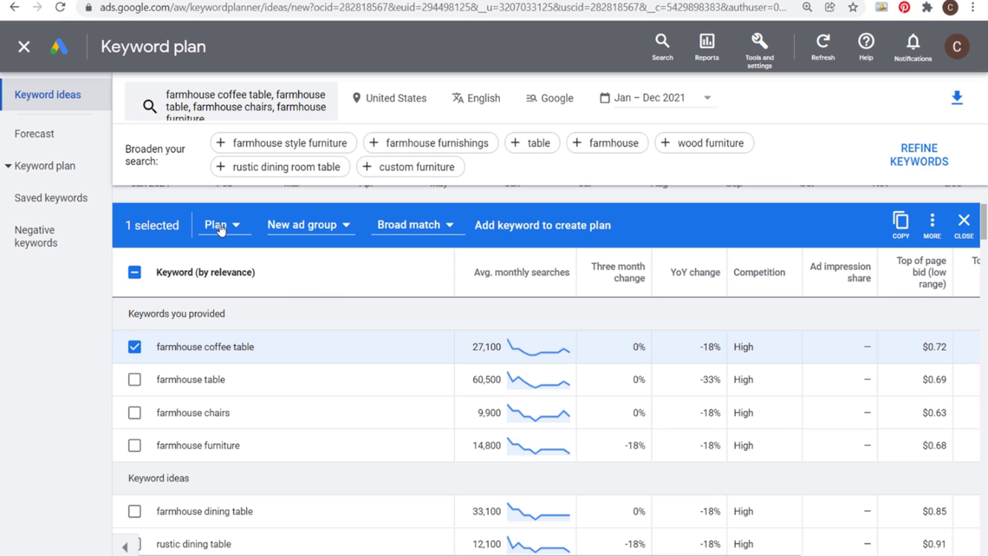
Create a new ad group named Farmhouse Coffee Tables for the selected keyword.
left_click(316, 227)
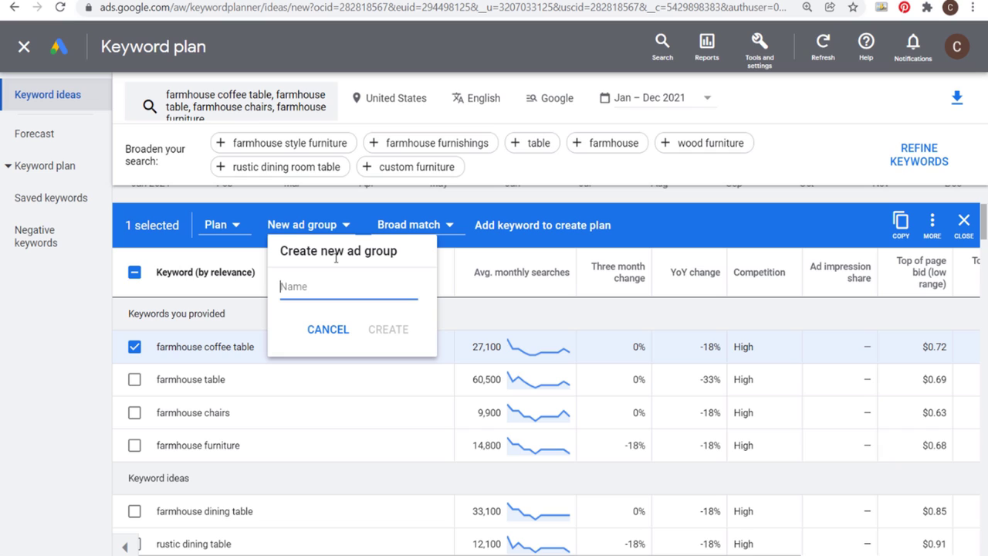
type("Farmhouse Coffe")
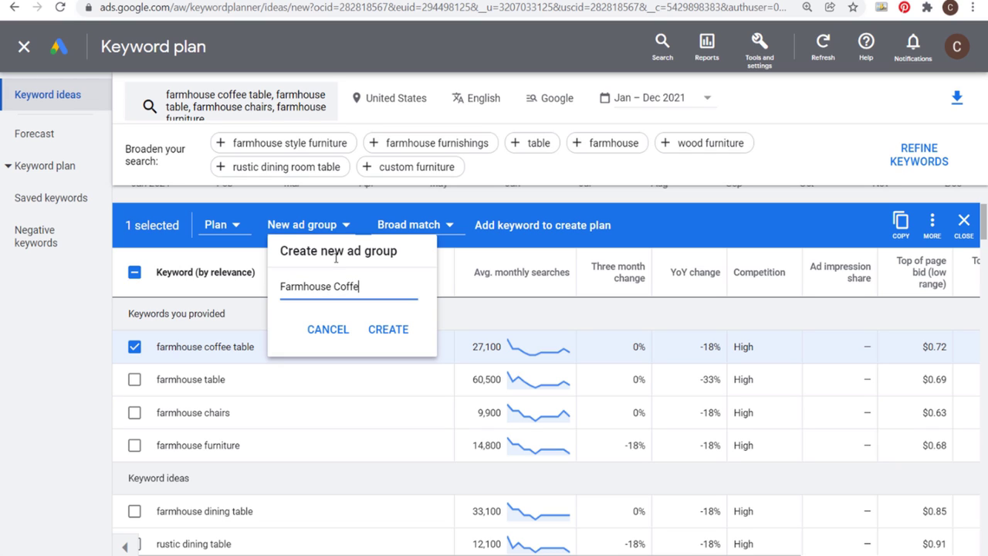
type("e Table")
left_click_drag(399, 251, 347, 251)
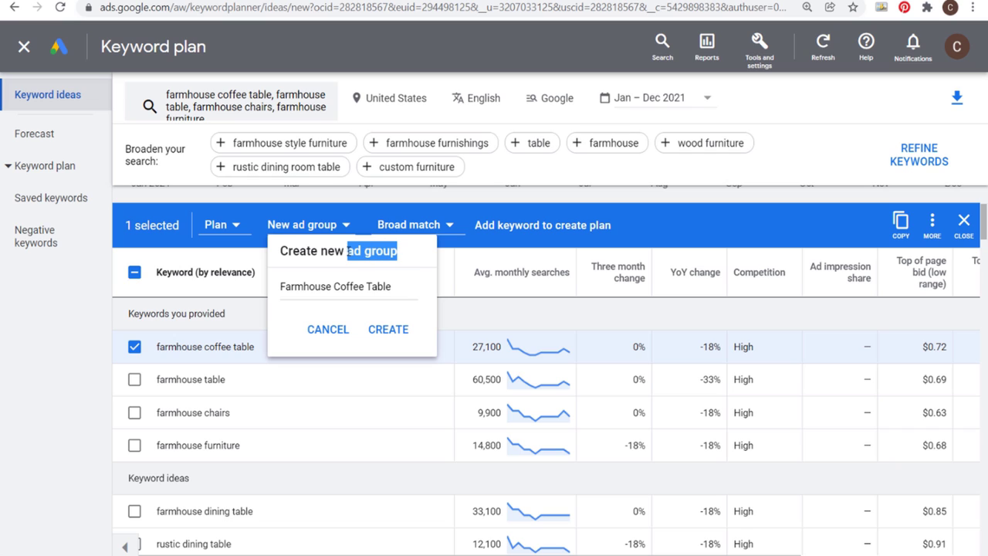
left_click(361, 250)
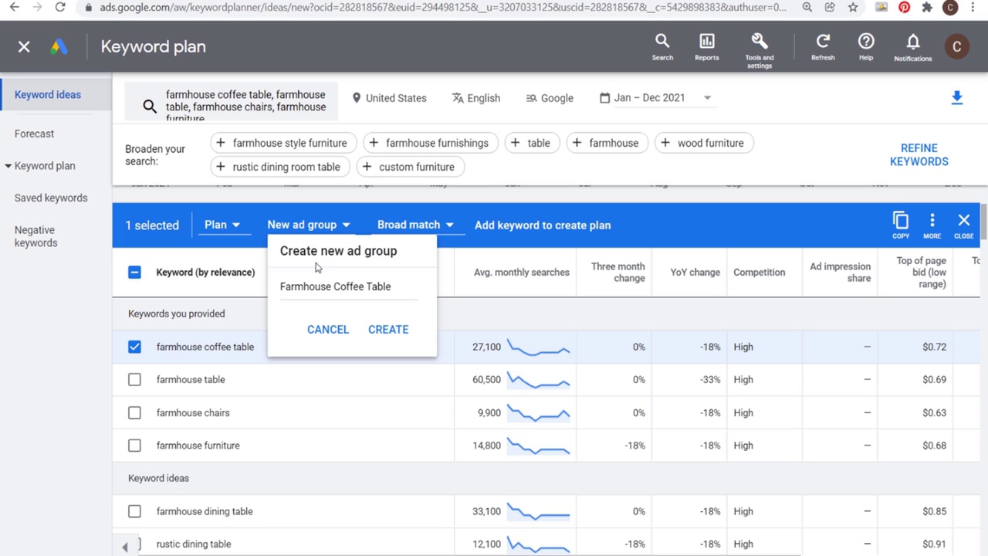
left_click(401, 291)
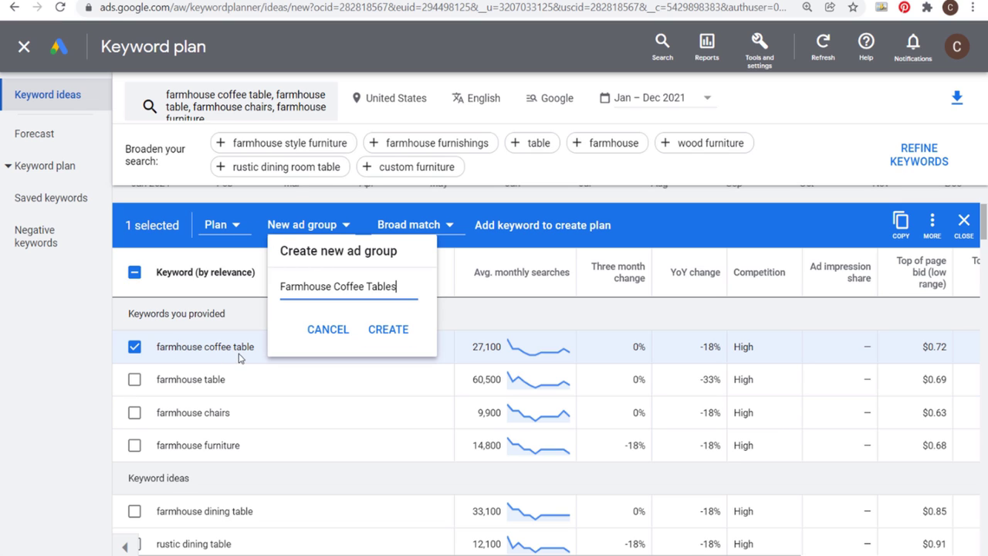
left_click(386, 329)
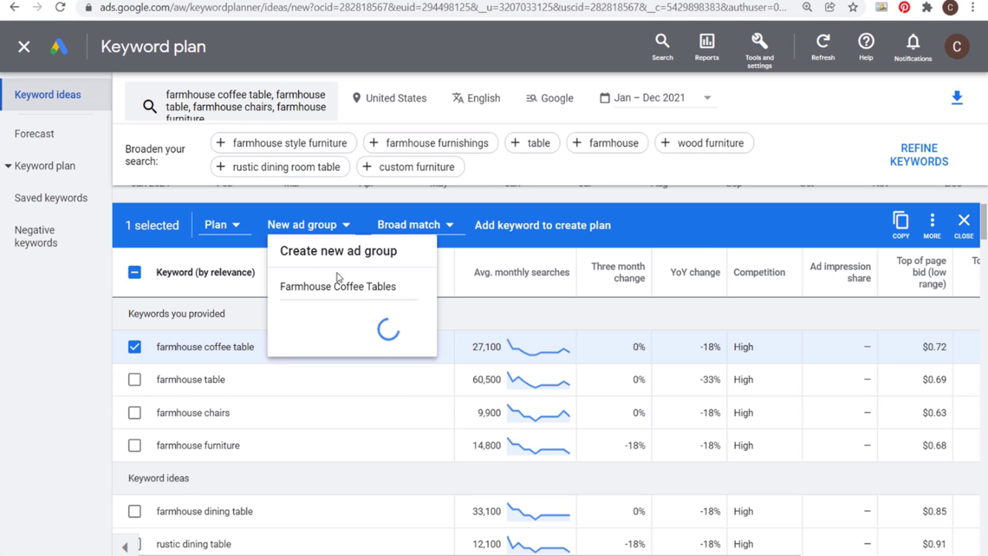
Set the match type to Phrase match and add the selected farmhouse coffee table keyword to the plan.
left_click(468, 225)
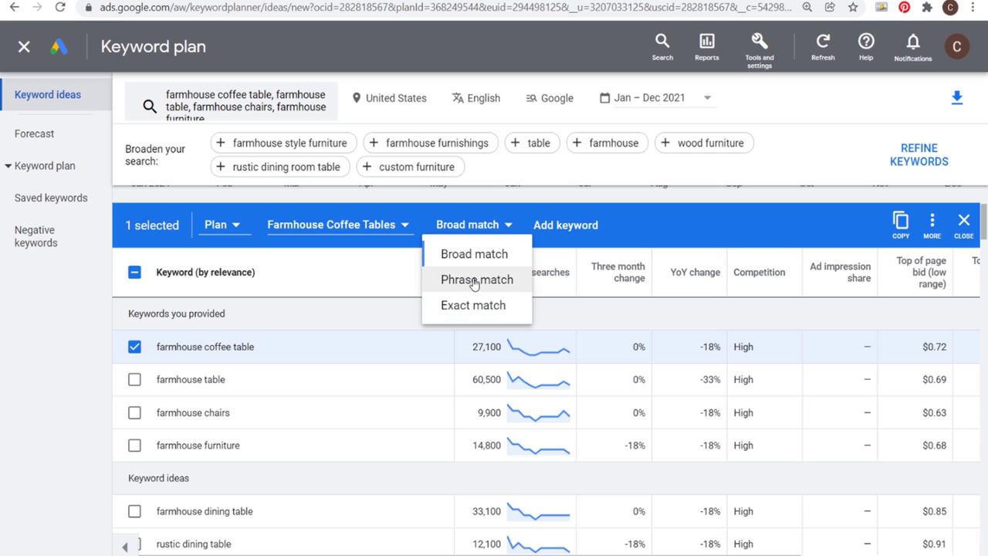
left_click(473, 284)
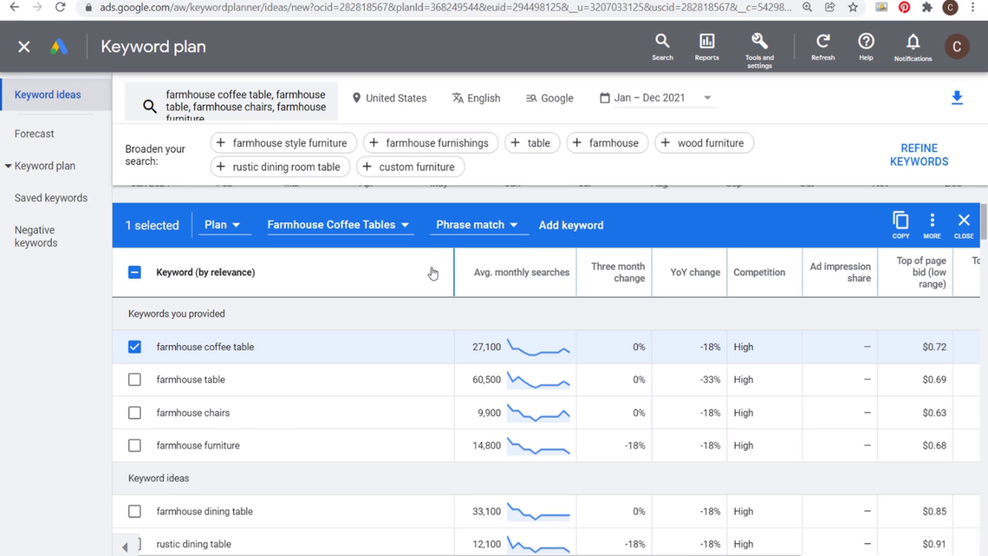
left_click(467, 232)
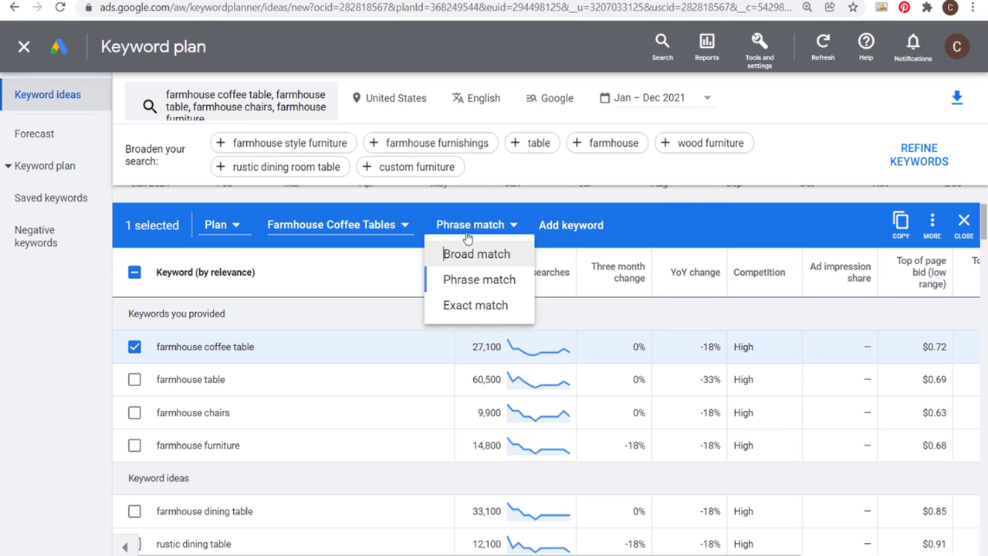
left_click(476, 286)
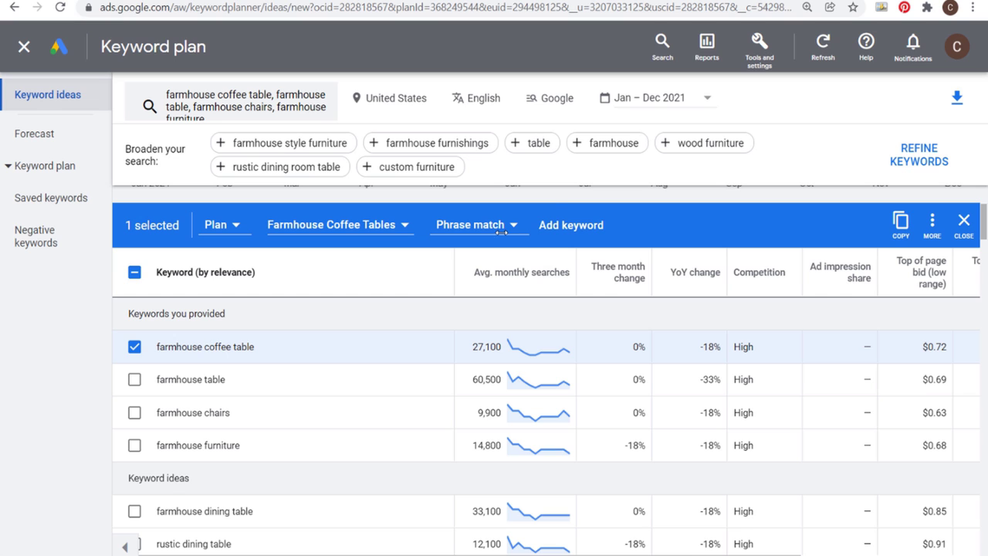
left_click(573, 230)
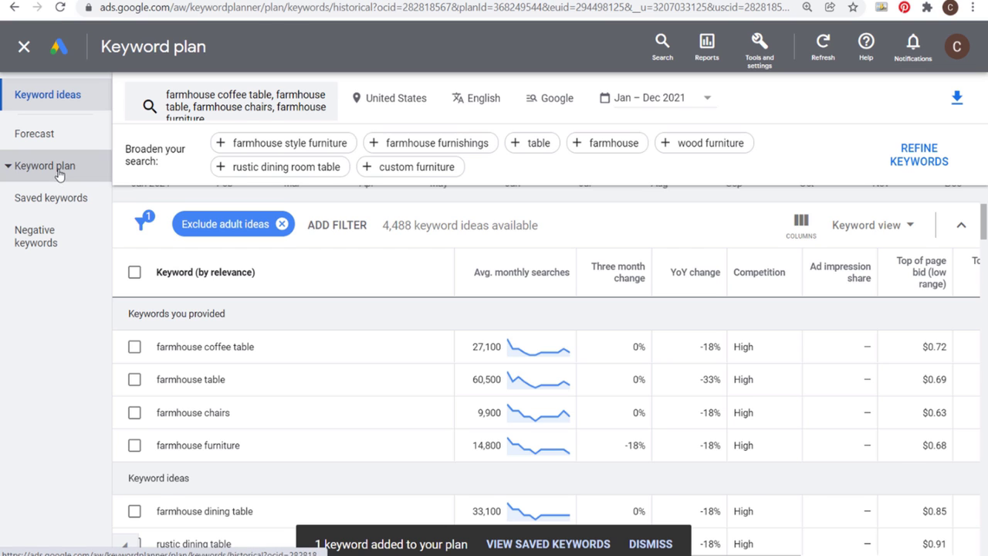
Open the plan's saved keywords and check the entry and search trend for farmhouse coffee table.
left_click(48, 197)
scroll(260, 417, "down", 1)
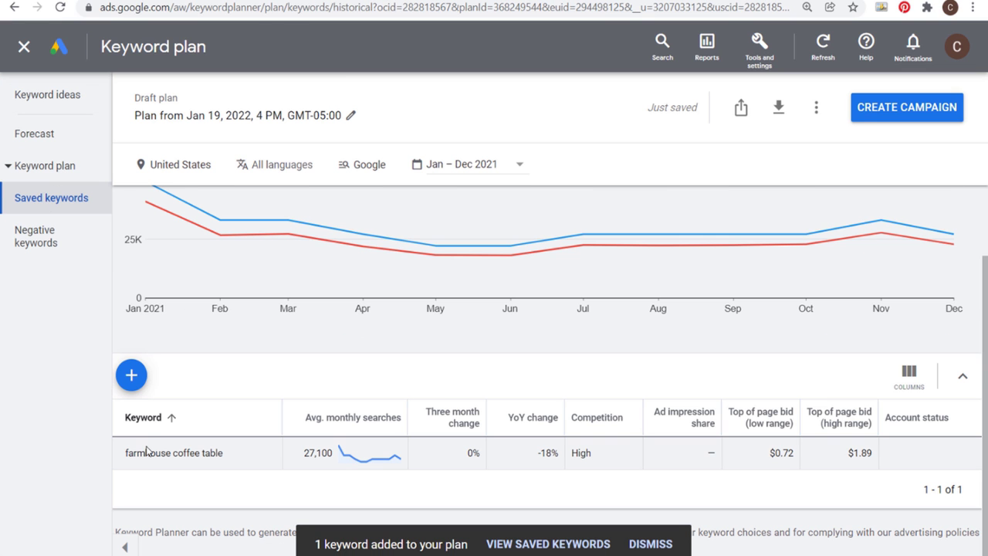
scroll(242, 353, "up", 2)
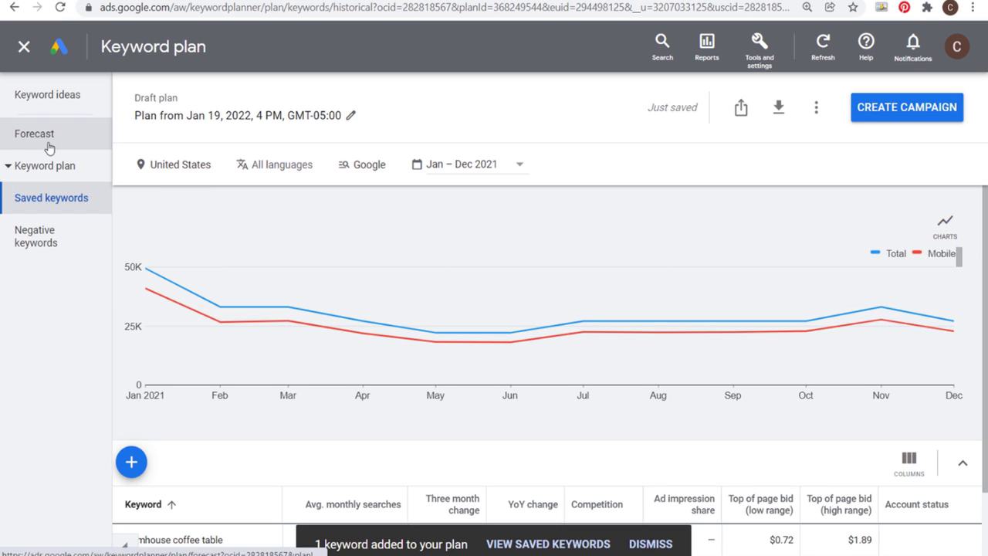
From the keyword ideas, add the farmhouse table keyword to the plan as Phrase match in a new ad group named Farmhouse Tables.
left_click(65, 103)
scroll(340, 362, "down", 4)
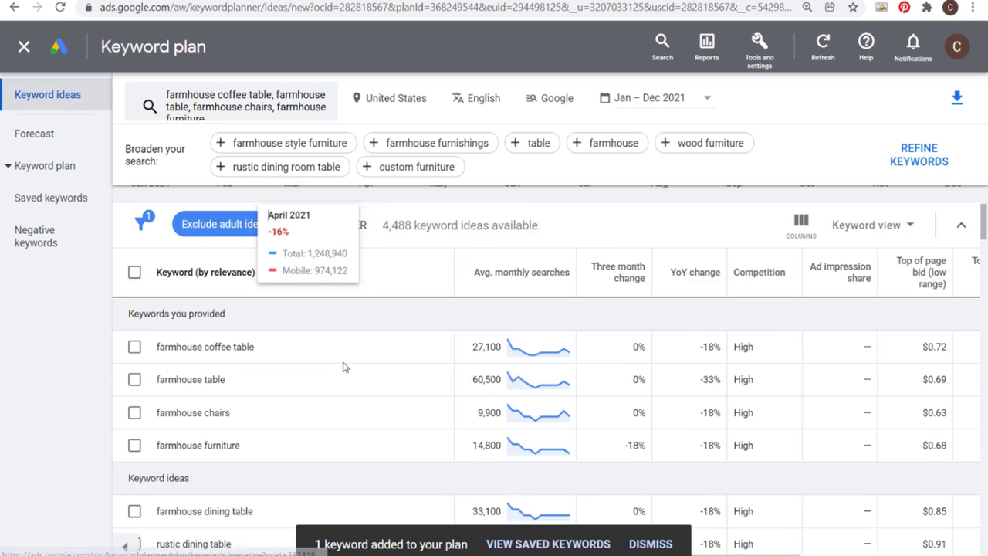
scroll(317, 330, "up", 1)
left_click(134, 379)
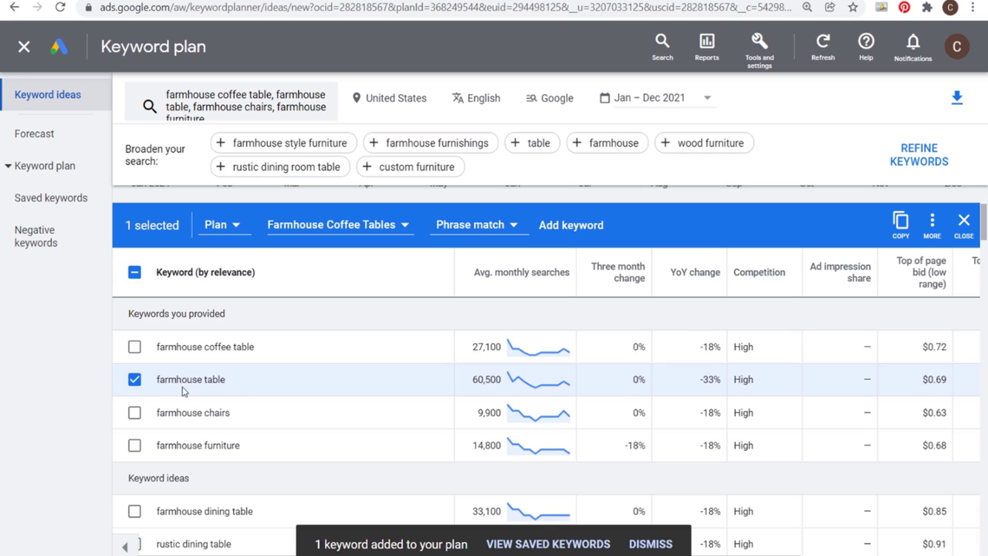
left_click(332, 225)
left_click(342, 293)
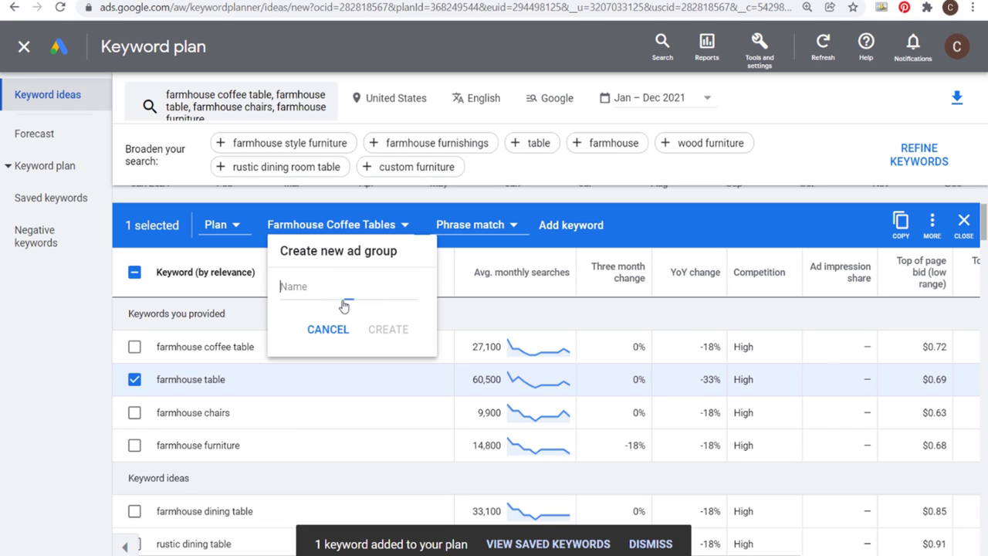
type("Farmhous")
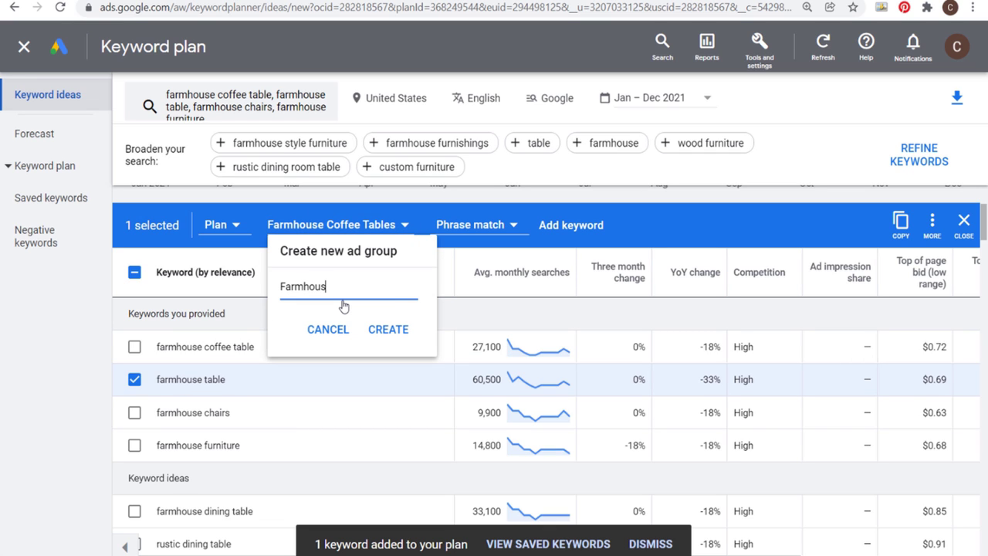
type("e Tables")
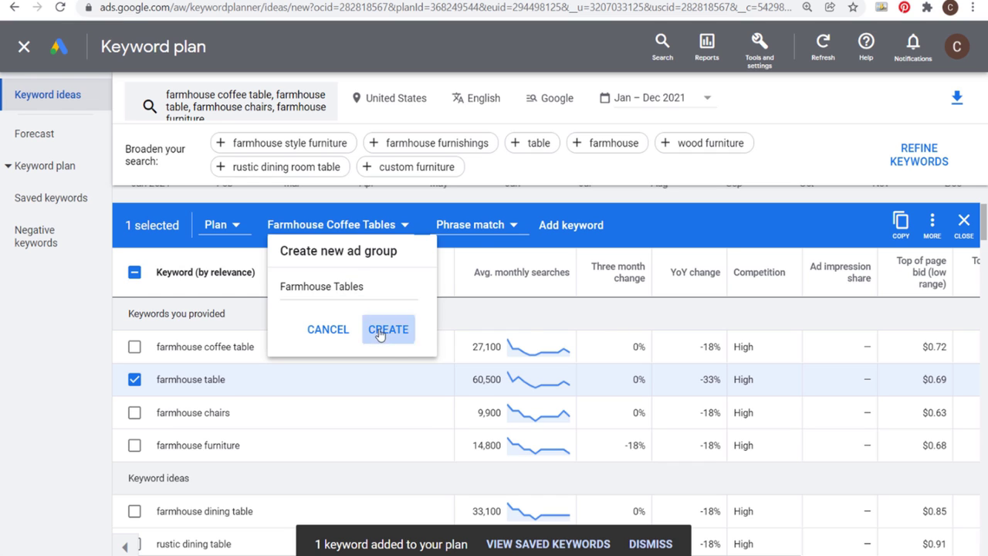
left_click(381, 332)
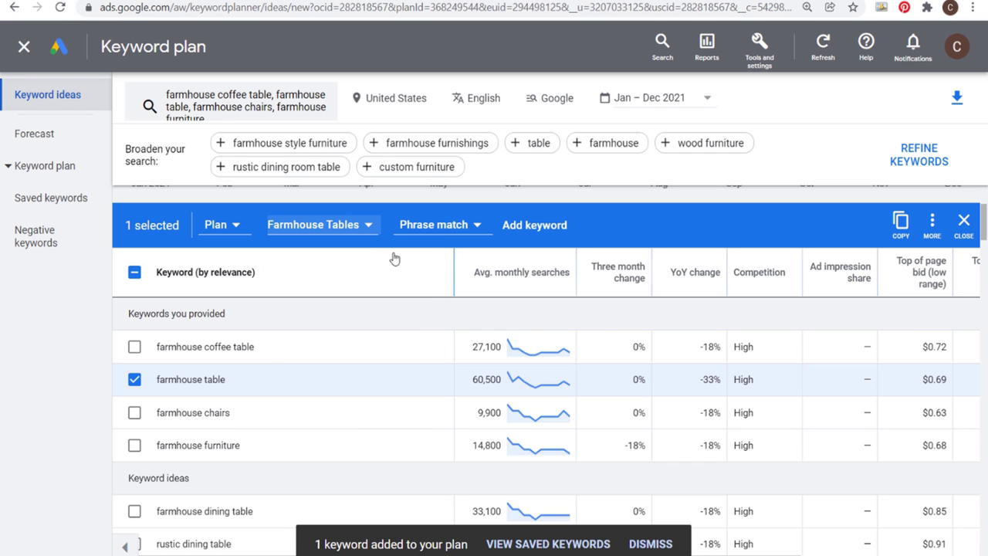
left_click(514, 224)
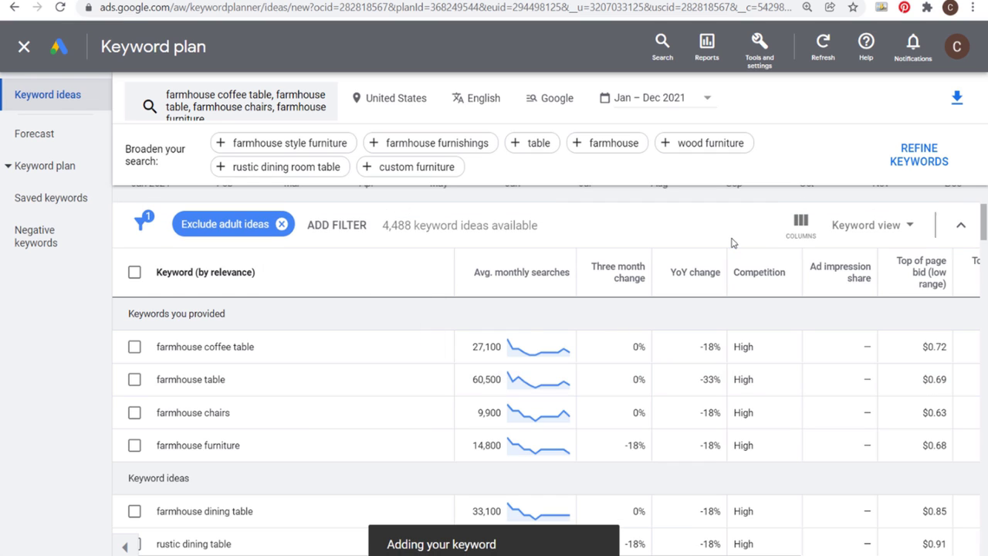
Select the farmhouse chairs keyword and create a new ad group named Farmhouse Chairs for it.
left_click(134, 413)
left_click(287, 228)
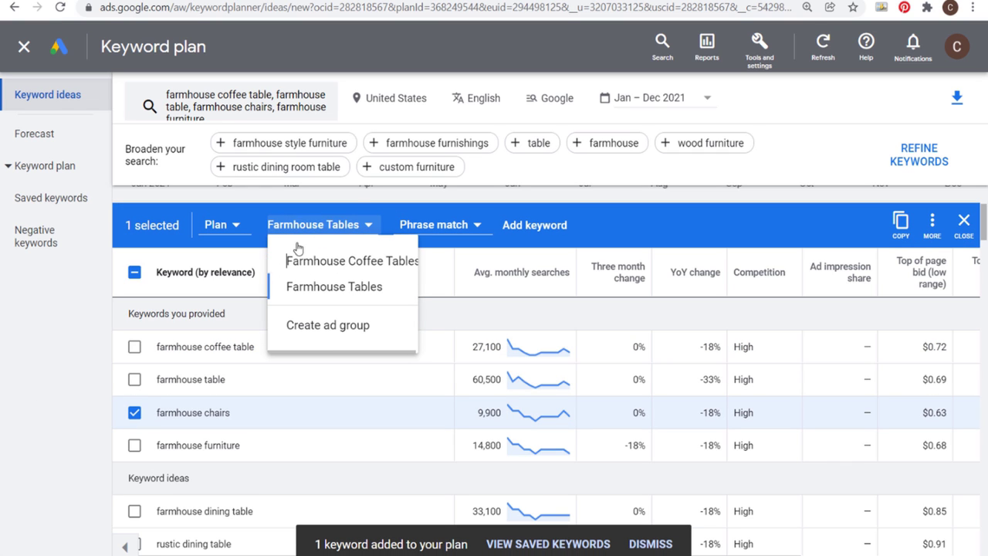
left_click(332, 327)
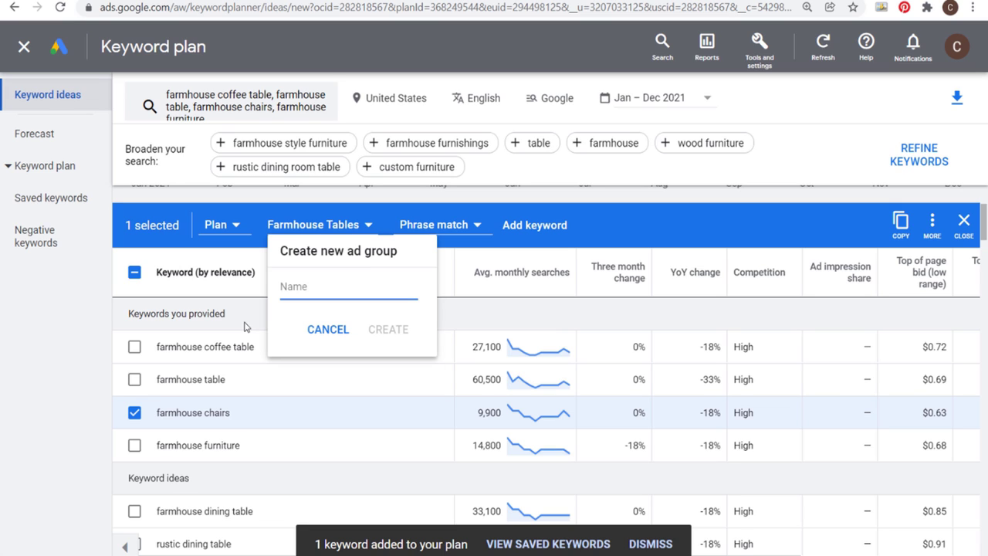
type("Farmhouse Chai")
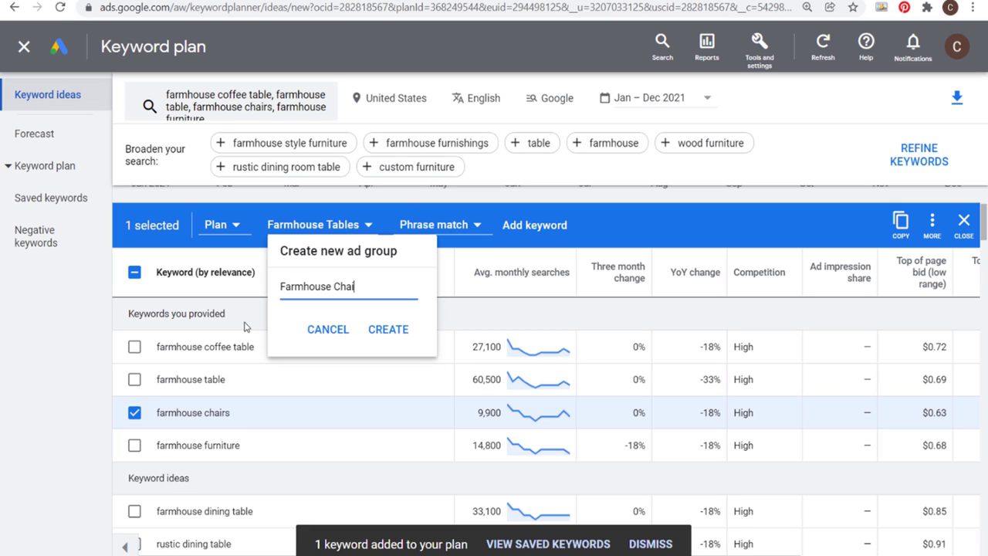
type("rs")
left_click(388, 329)
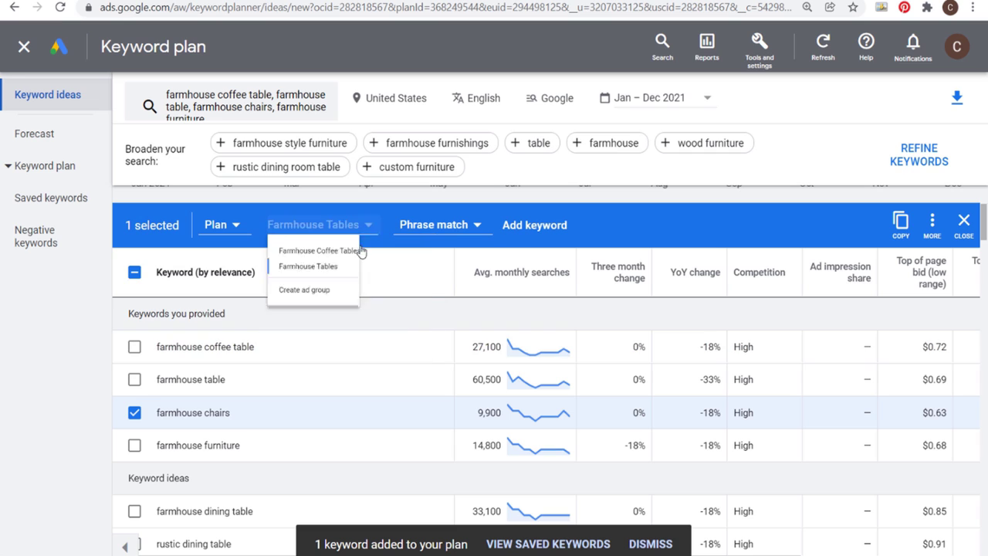
Set the match type to Exact match and add the farmhouse chairs keyword to the plan in the Farmhouse Chairs ad group.
left_click(430, 222)
left_click(443, 304)
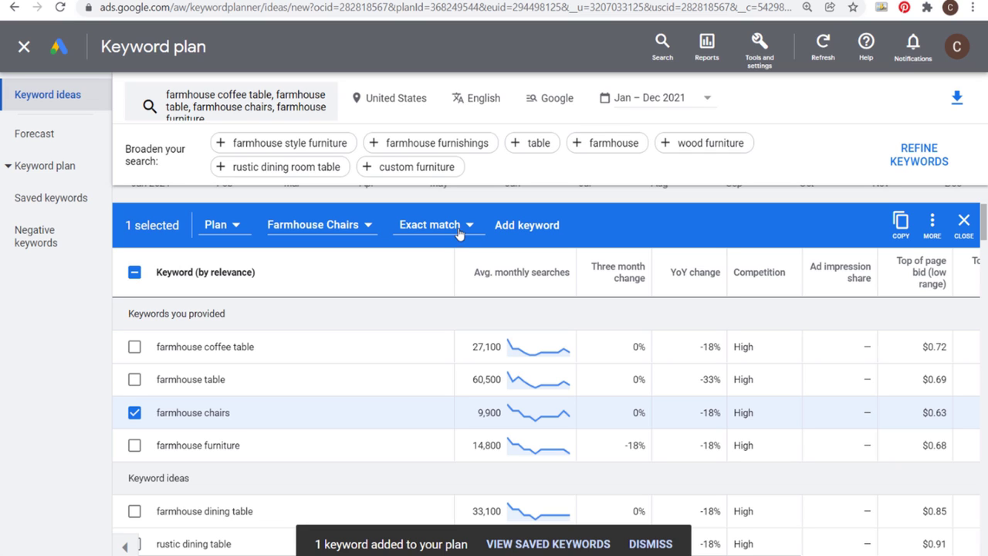
scroll(404, 376, "down", 4)
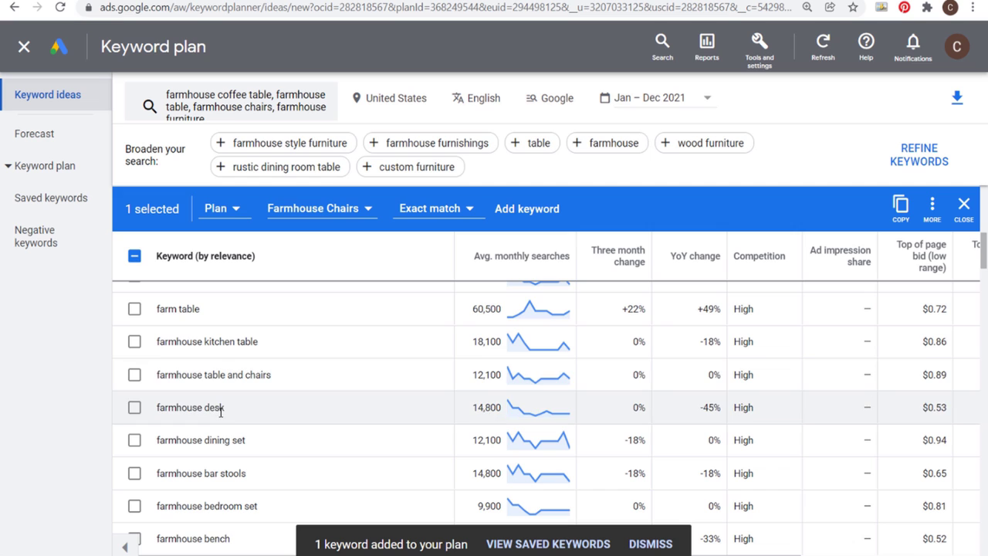
scroll(226, 411, "up", 3)
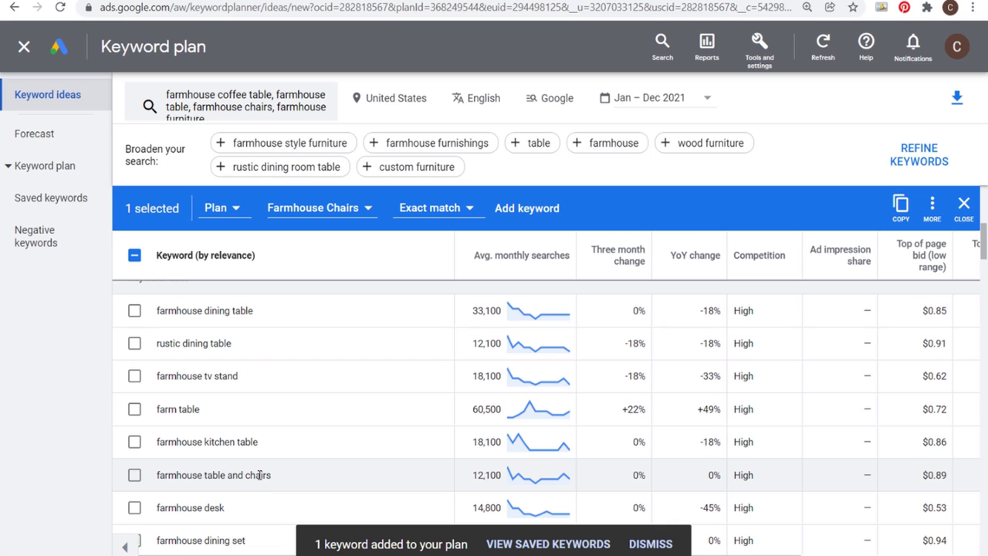
scroll(309, 457, "up", 5)
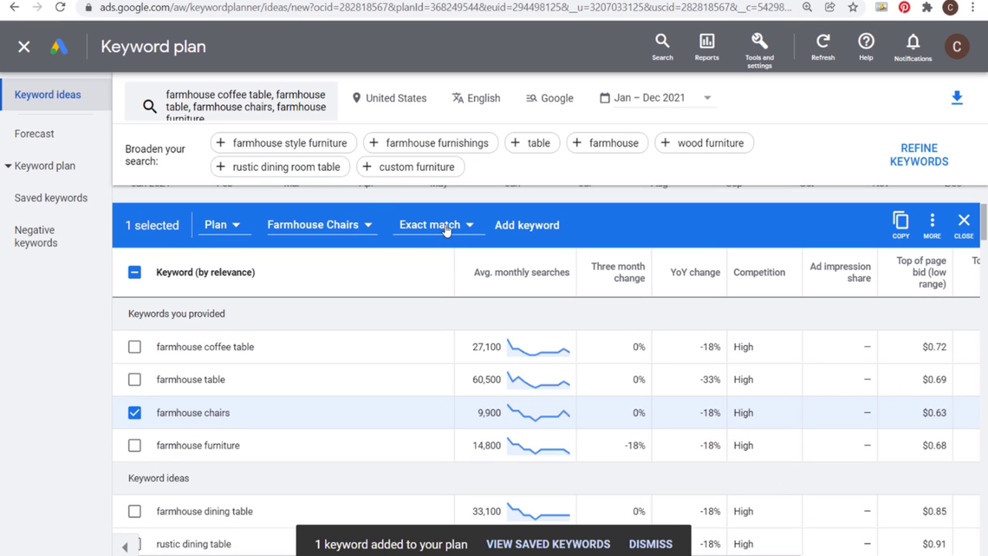
left_click(297, 225)
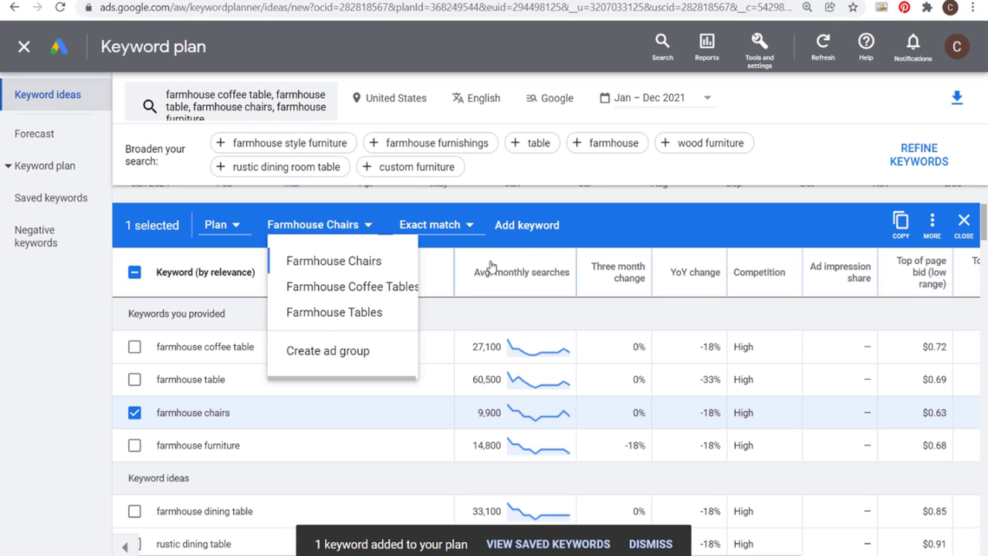
left_click(535, 230)
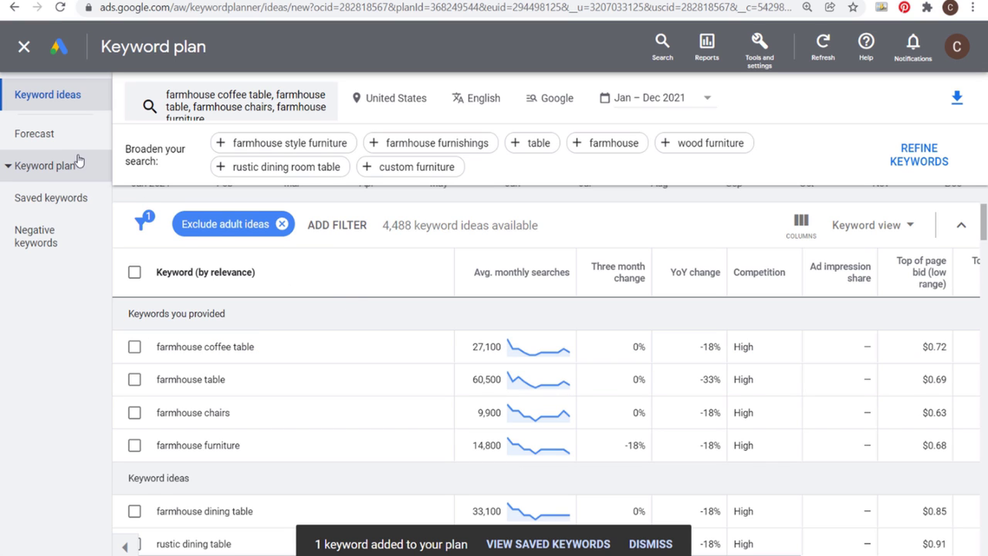
Open the plan's forecast, review the bid strategy options and apply Maximize clicks.
left_click(50, 143)
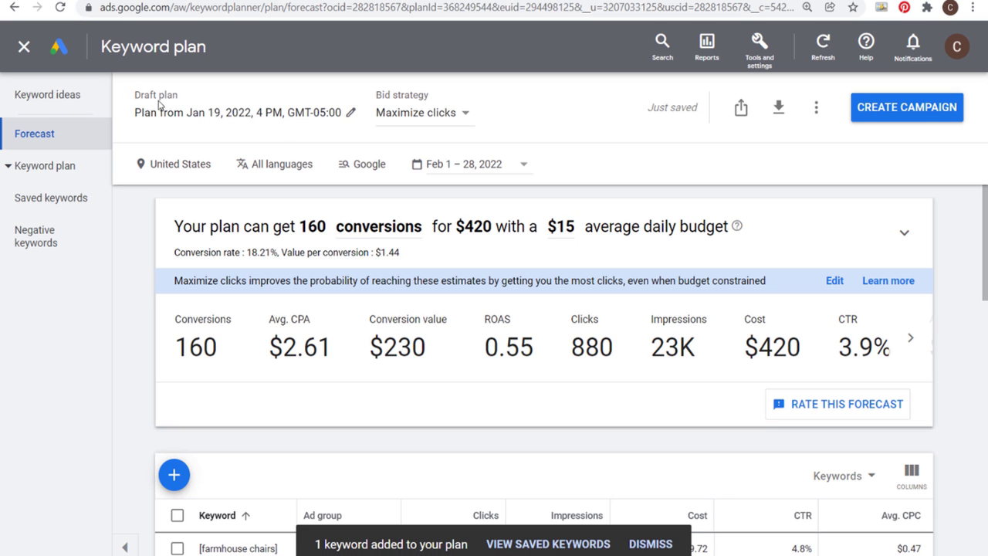
left_click(413, 113)
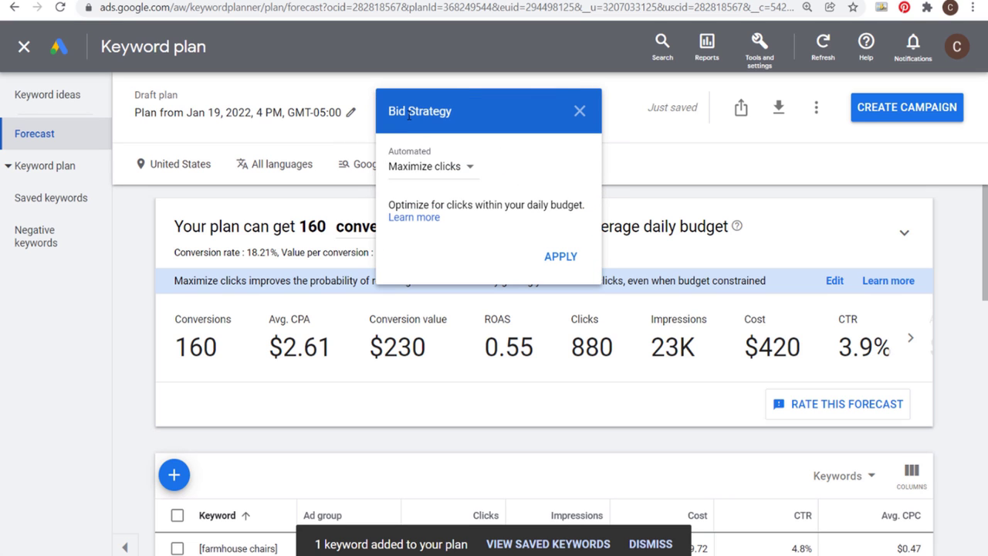
left_click(410, 168)
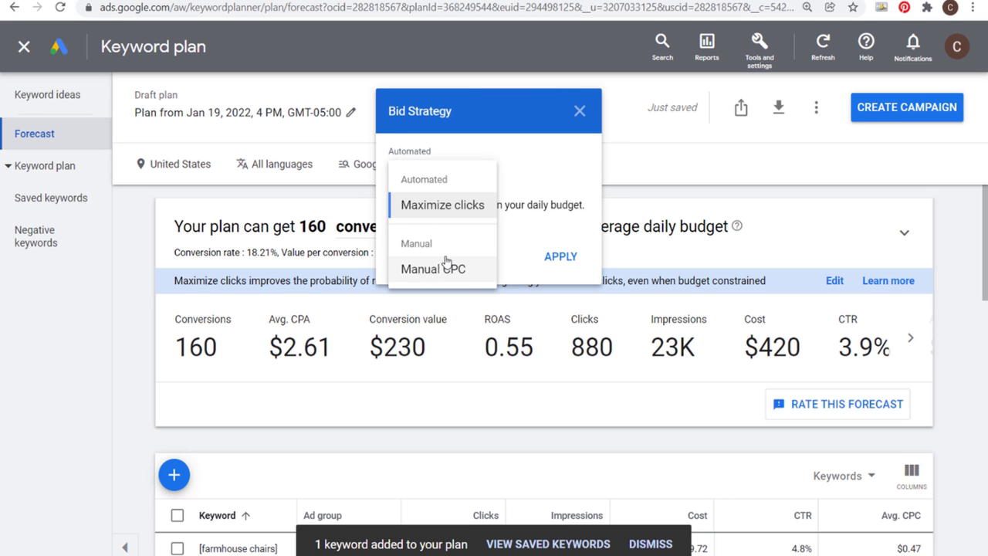
left_click(464, 210)
left_click(546, 260)
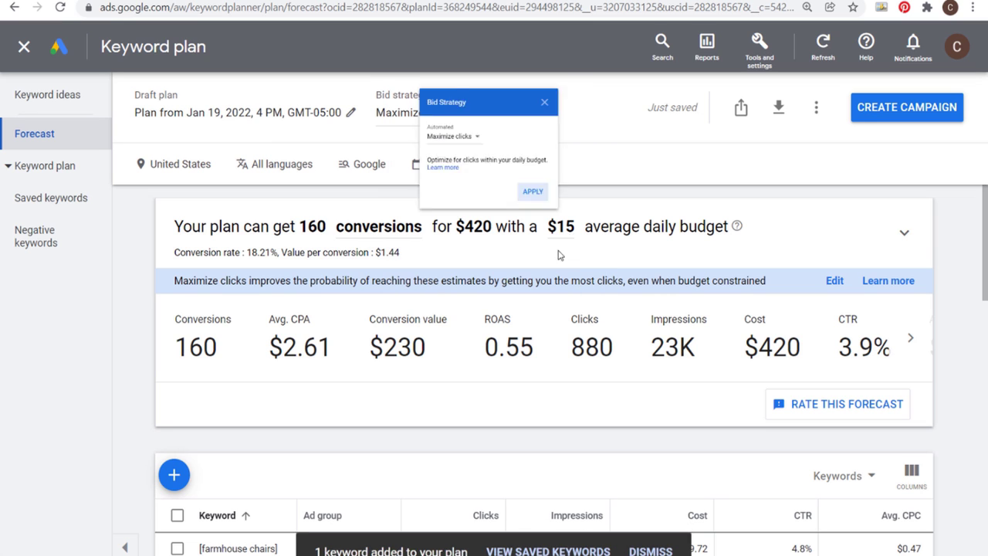
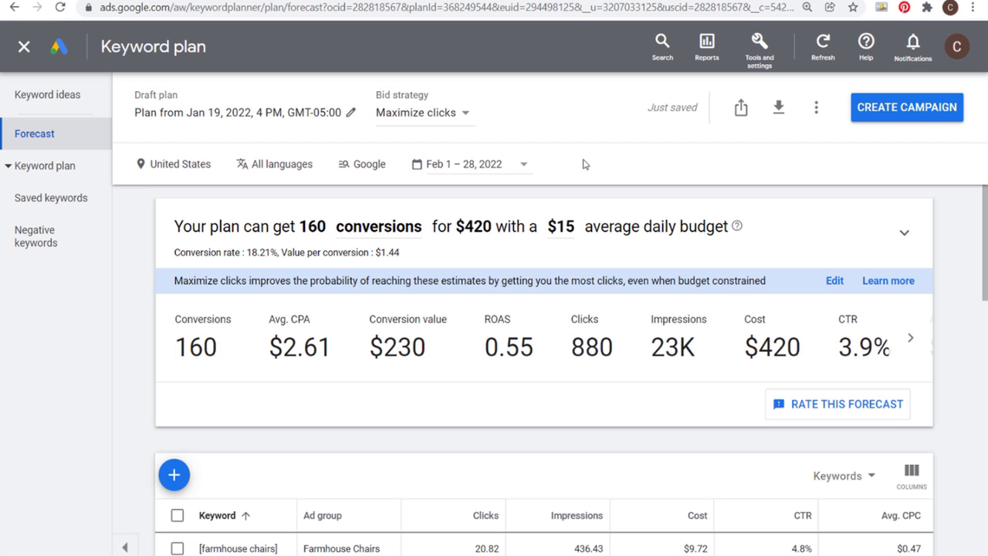
Set the forecast's expected conversion rate to 5% and value per conversion to $25, and save them.
scroll(545, 298, "down", 3)
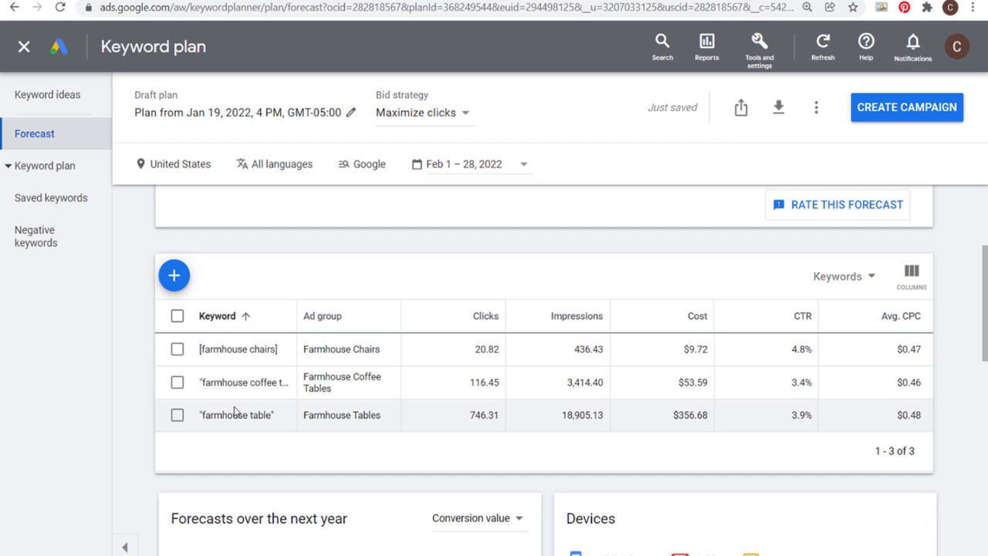
scroll(425, 346, "up", 3)
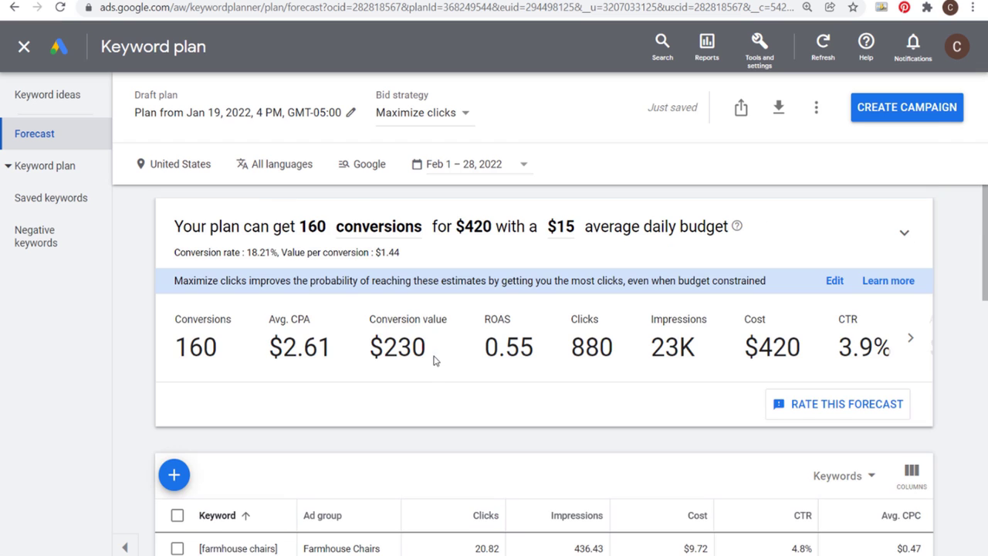
left_click(395, 255)
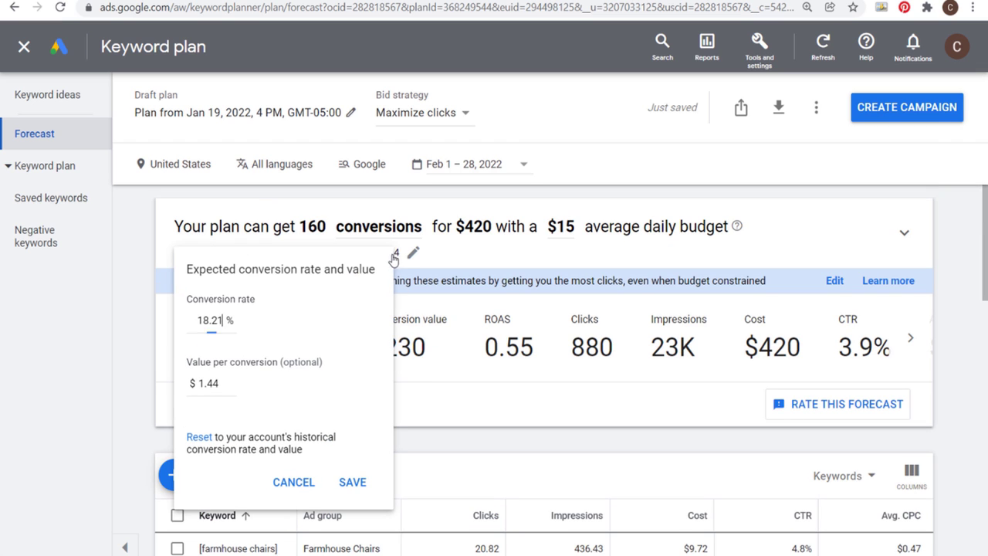
double_click(214, 319)
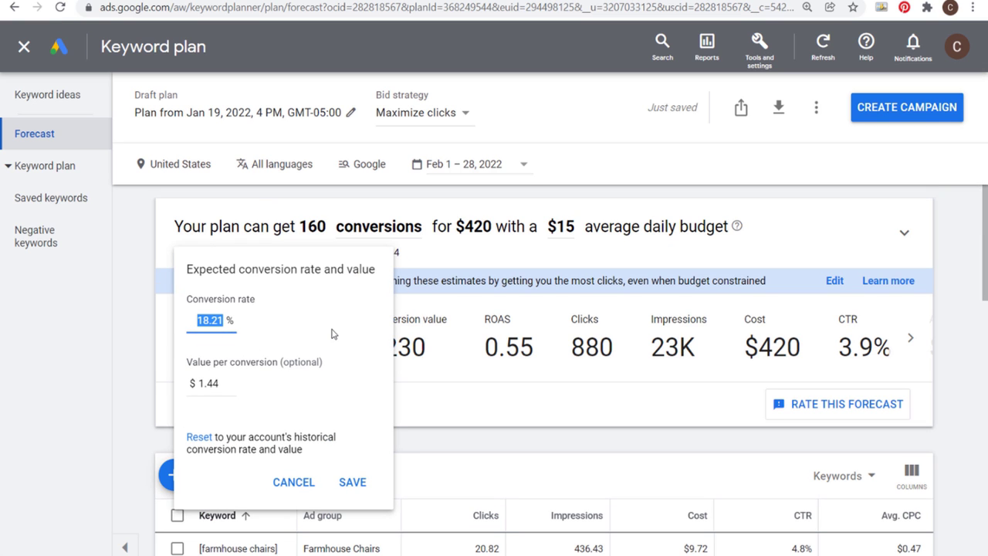
type("5")
key("Tab")
key("Tab")
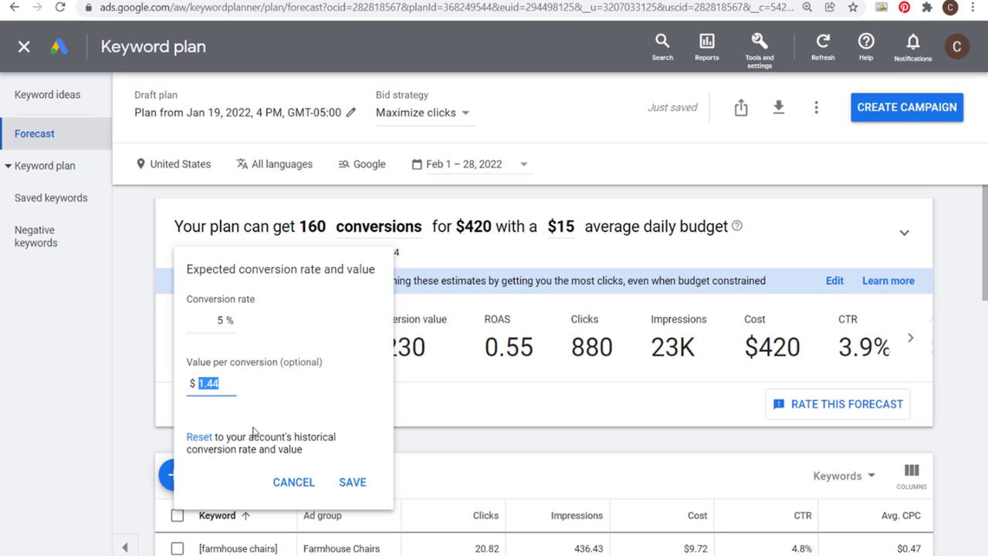
type("25")
key("Tab")
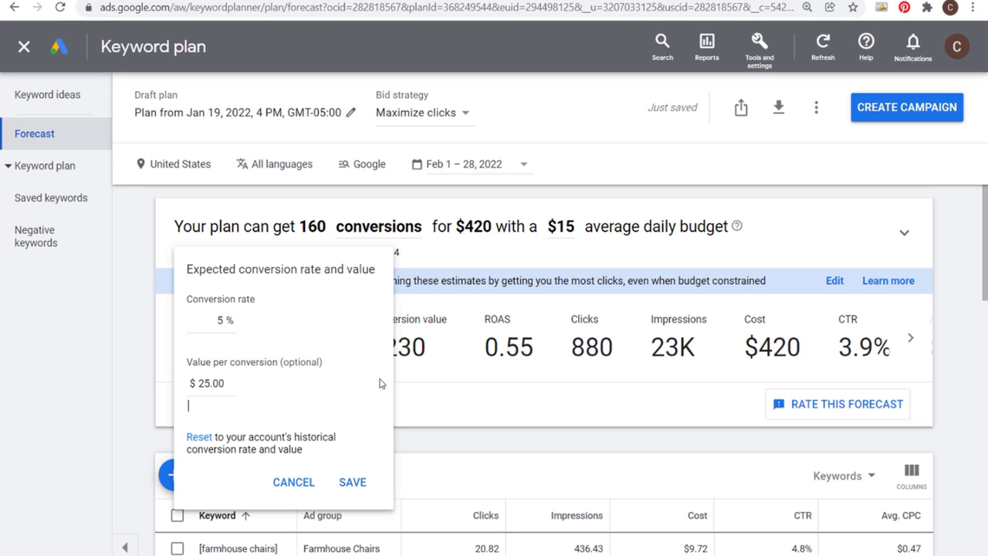
left_click(352, 483)
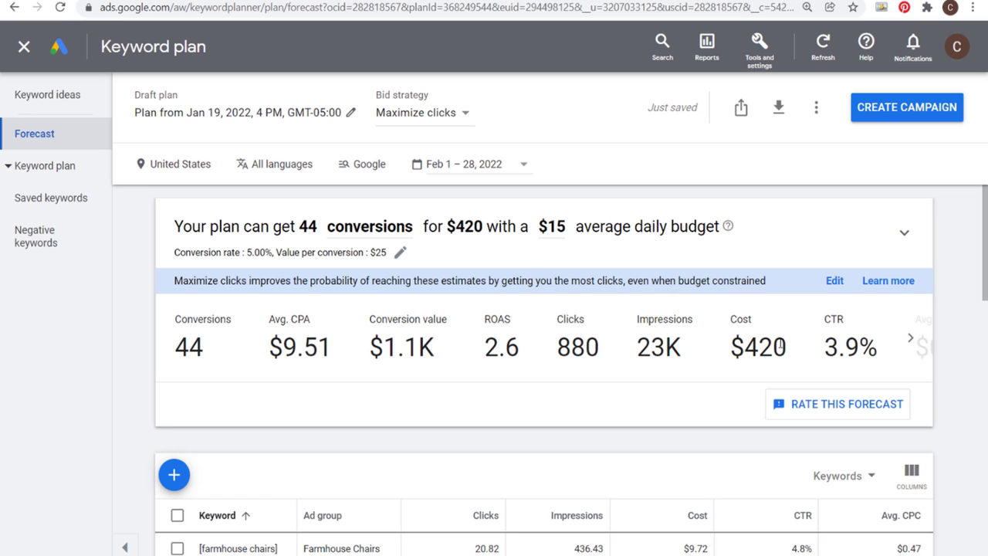
Examine the forecast's cost, clicks, CTR, conversion value, ROAS and average CPA figures.
left_click_drag(787, 348, 730, 348)
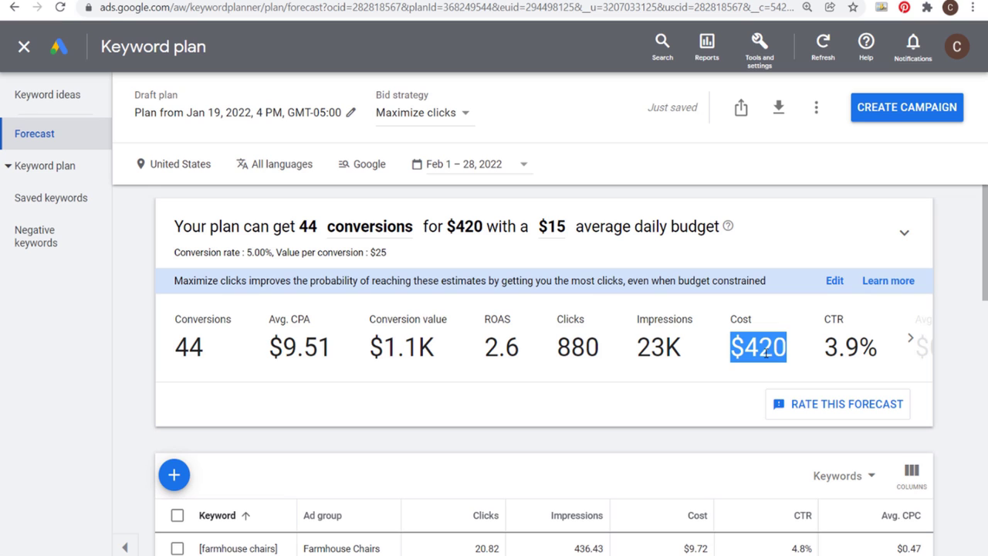
left_click(599, 347)
left_click_drag(599, 347, 559, 349)
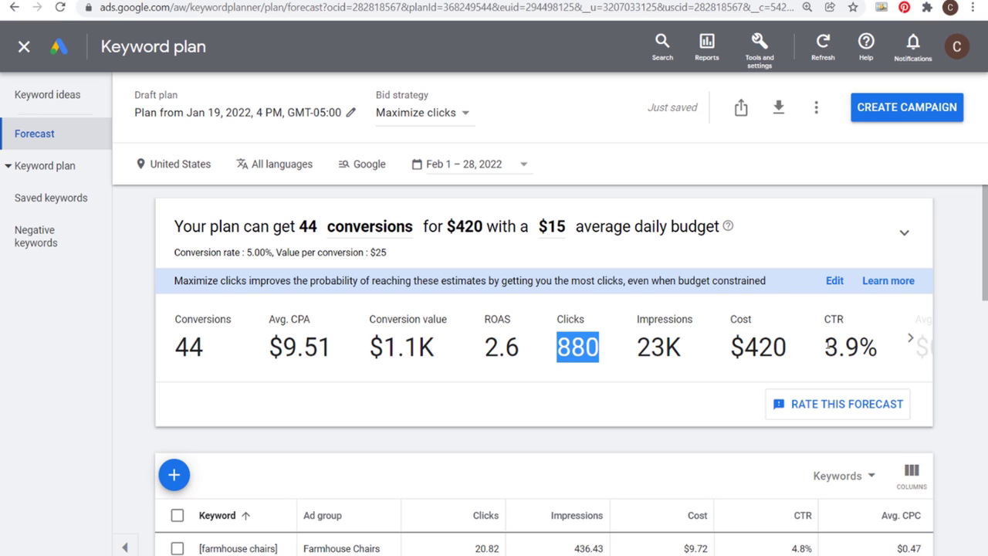
left_click_drag(828, 347, 878, 348)
left_click(529, 359)
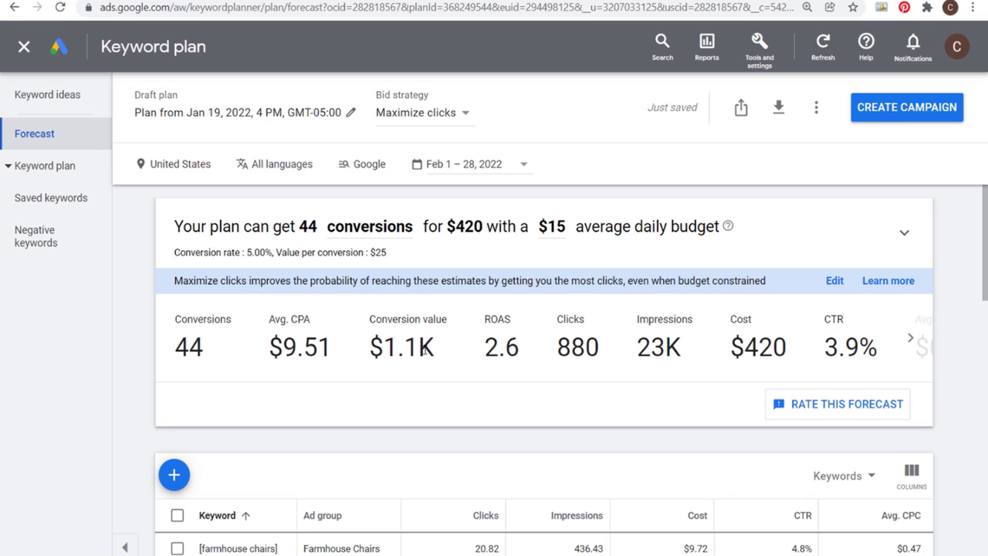
left_click_drag(437, 347, 369, 354)
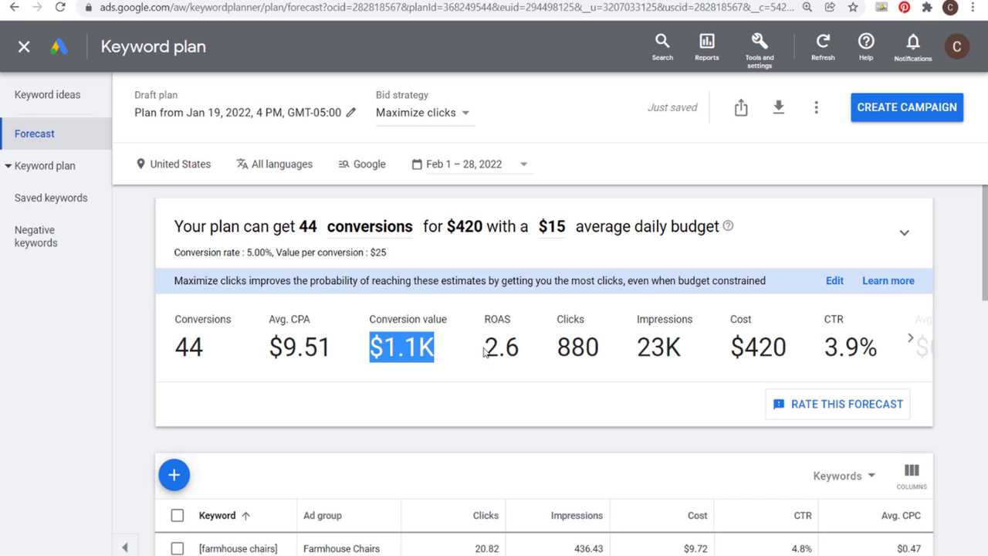
left_click_drag(485, 348, 544, 356)
left_click(533, 356)
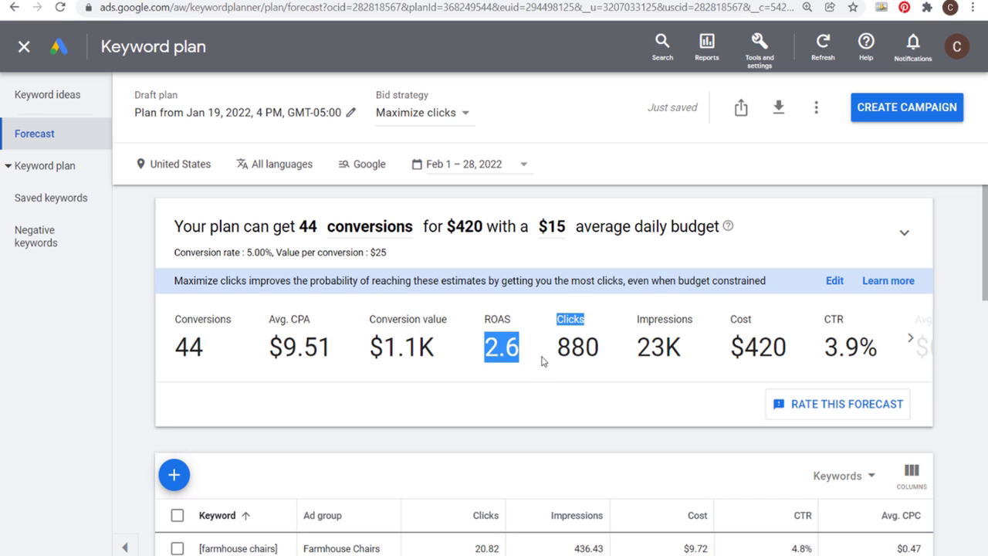
left_click(409, 359)
left_click_drag(332, 347, 271, 348)
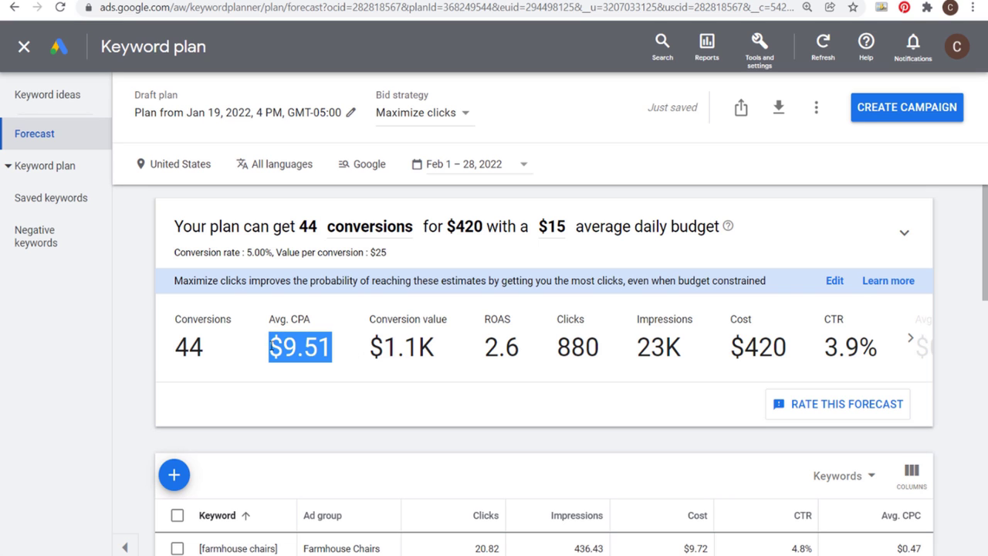
Set the forecast's expected conversion rate to 2% and value per conversion to $15, and save them.
left_click(291, 347)
left_click(363, 254)
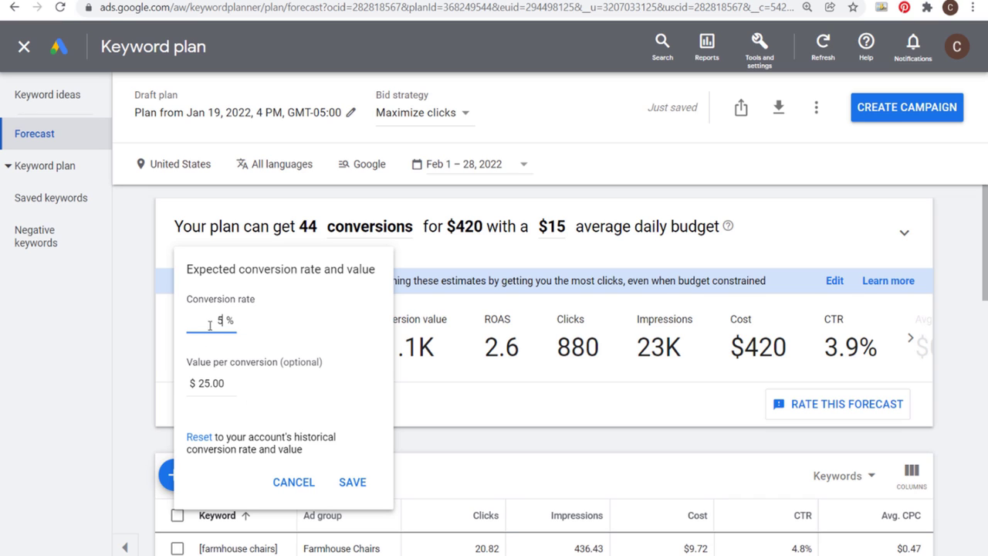
left_click_drag(207, 320, 245, 326)
left_click_drag(220, 384, 188, 386)
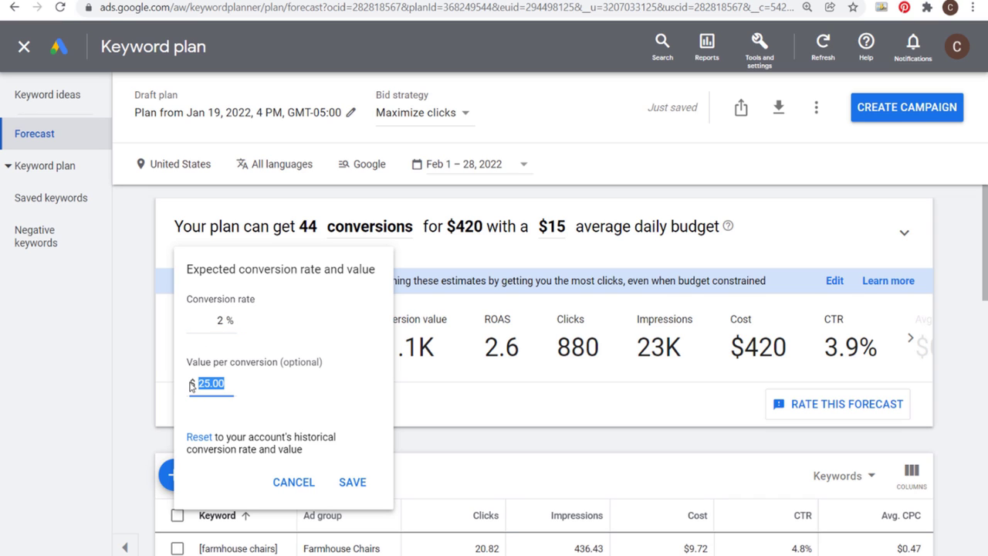
type("15")
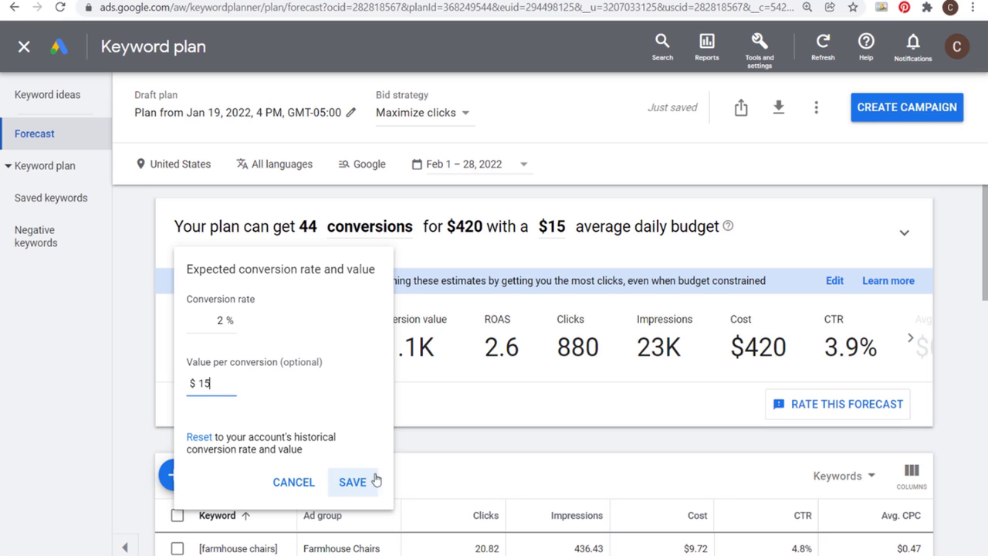
left_click(369, 481)
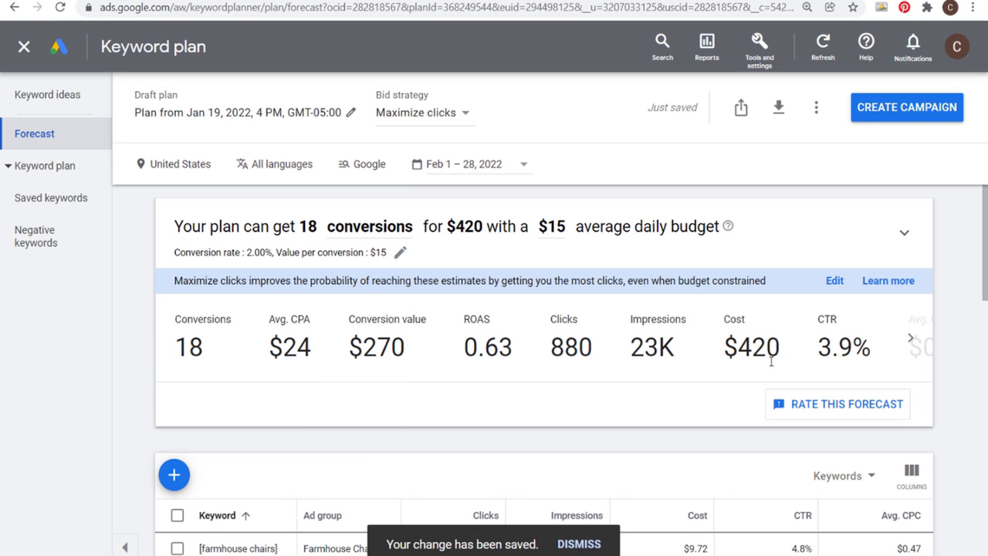
Compare the forecast's cost with its conversion value and switch the bid strategy to Manual CPC.
left_click_drag(780, 352, 734, 353)
left_click_drag(410, 355, 363, 353)
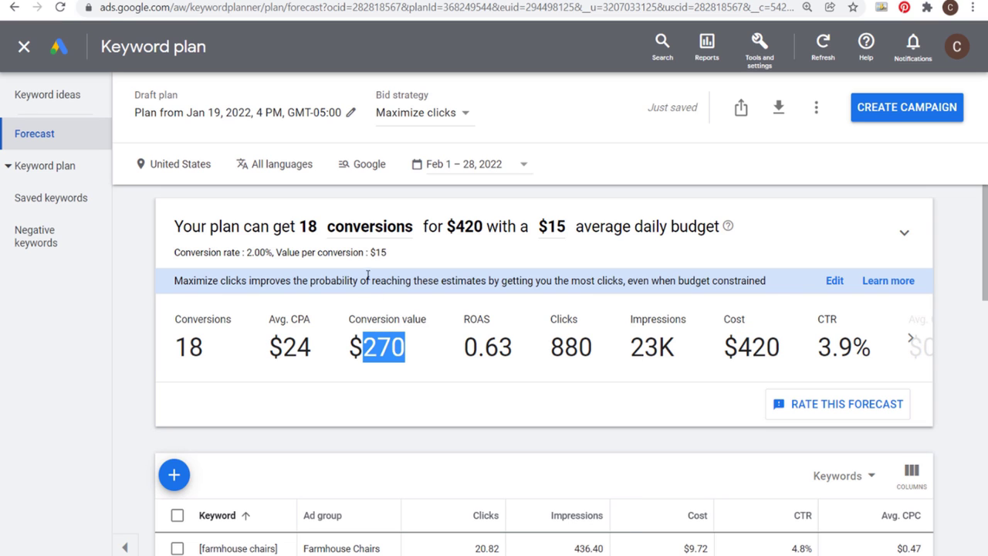
mouse_move(330, 262)
mouse_move(283, 249)
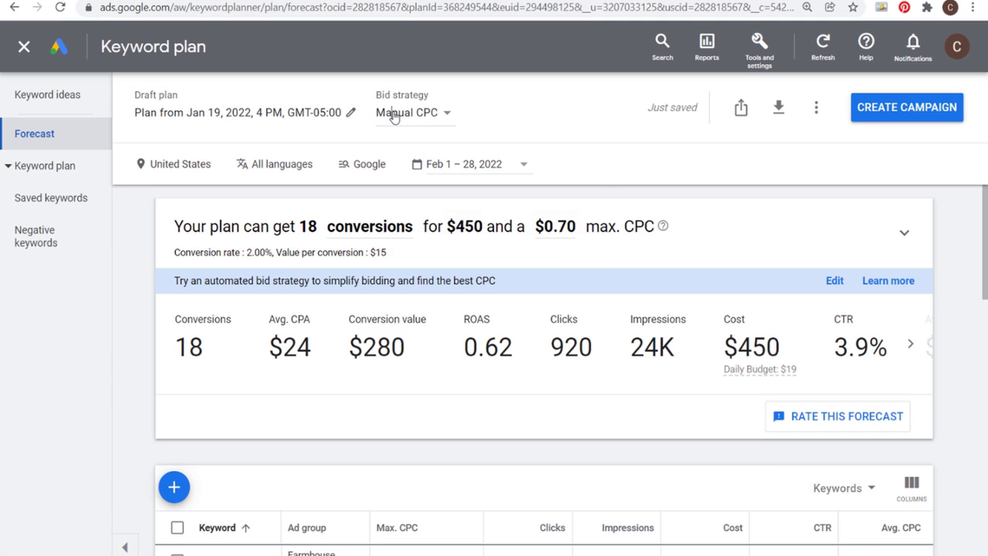
left_click(394, 114)
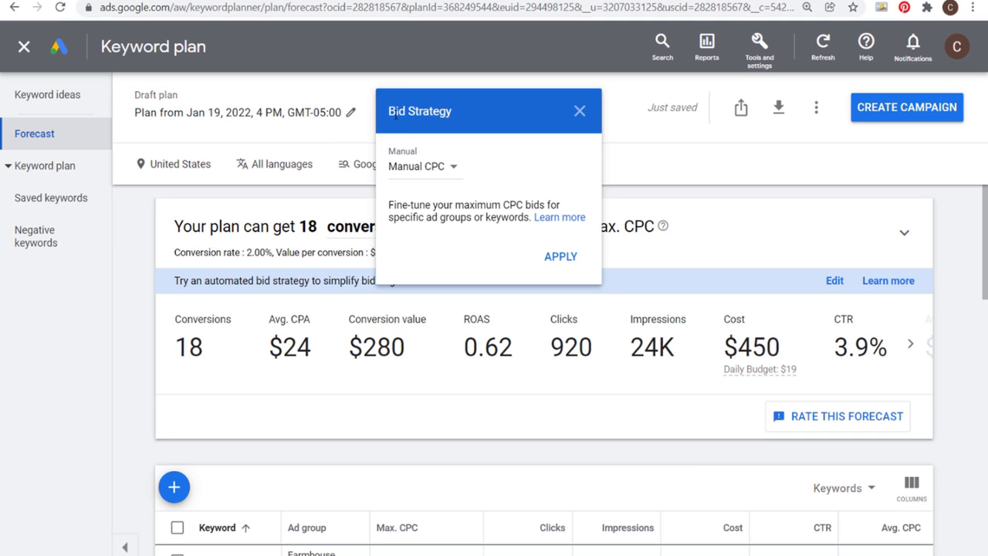
left_click(579, 113)
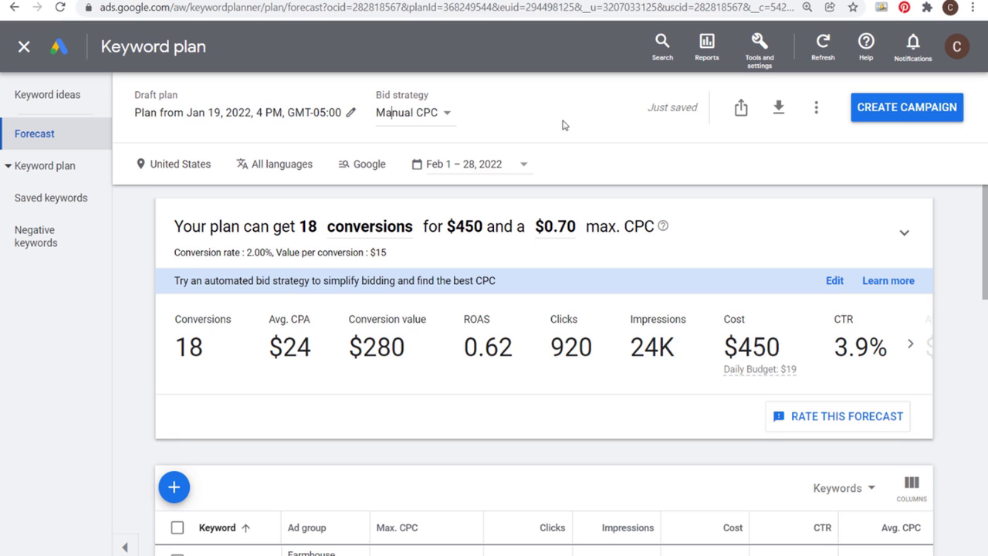
Expand the conversions forecast chart and try points along its curve, settling on a max. CPC of $1.62.
left_click(562, 226)
left_click(611, 226)
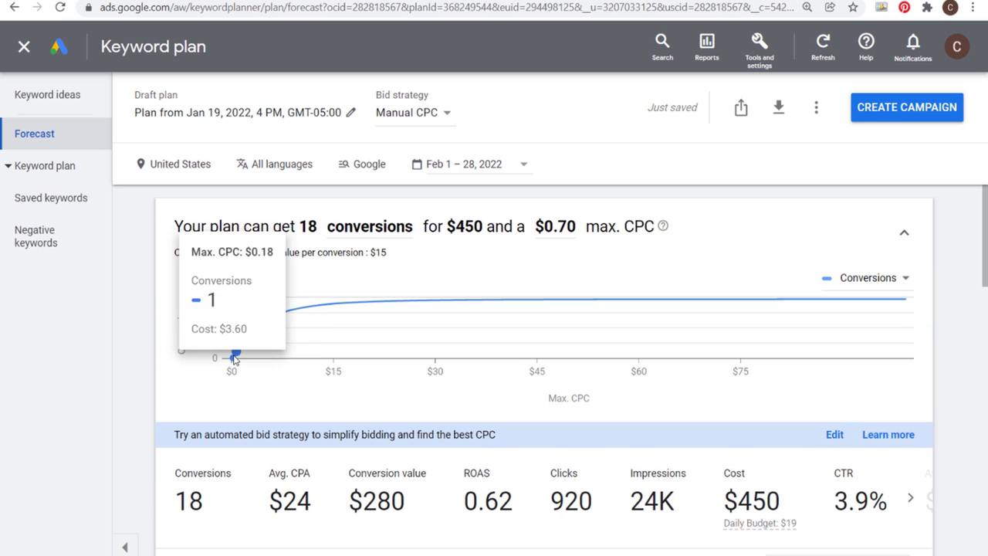
left_click_drag(233, 352, 253, 349)
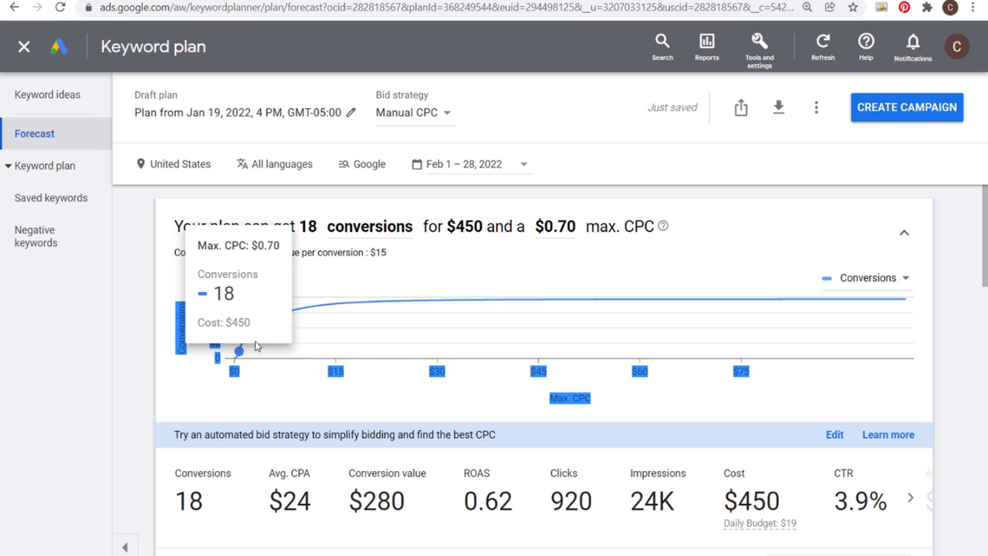
left_click(252, 347)
left_click(266, 317)
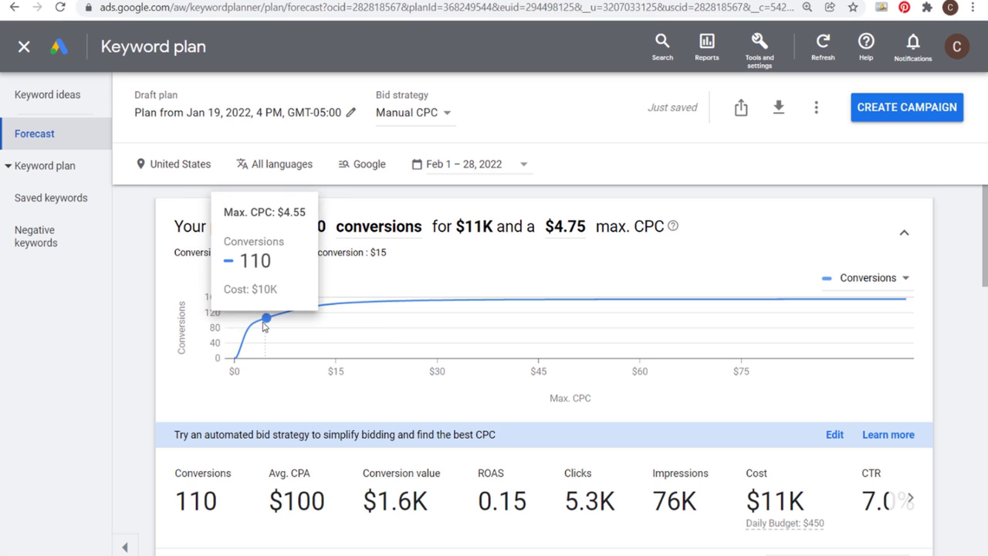
left_click(250, 332)
left_click(247, 341)
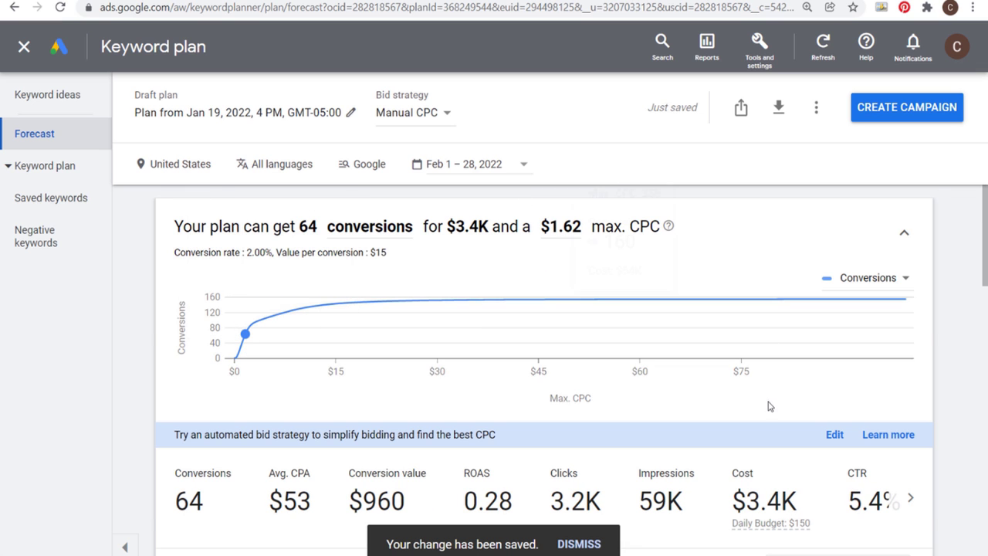
Compare the cost with the conversion value in the forecast for the $1.62 max. CPC.
scroll(768, 405, "down", 2)
left_click_drag(801, 402, 745, 402)
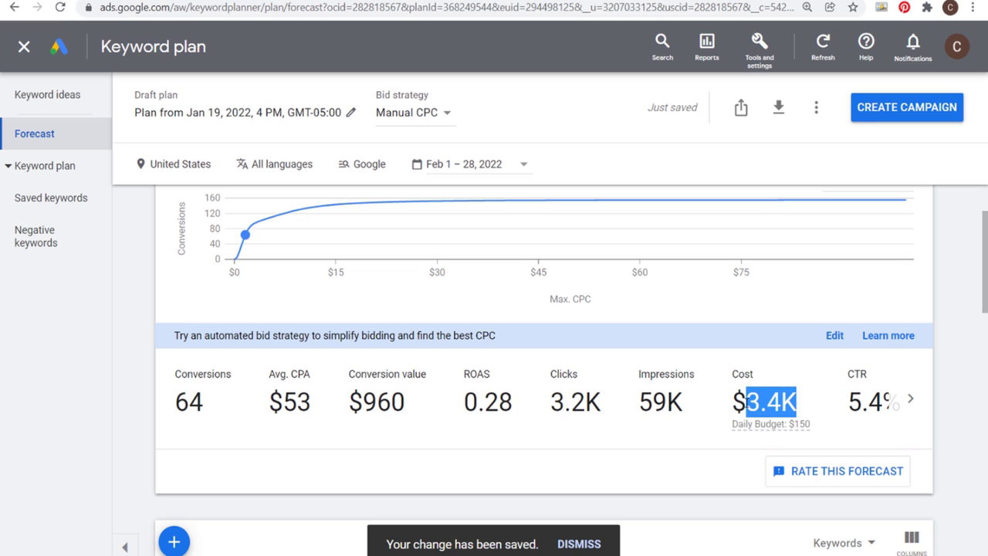
left_click_drag(405, 407, 332, 418)
left_click(396, 406)
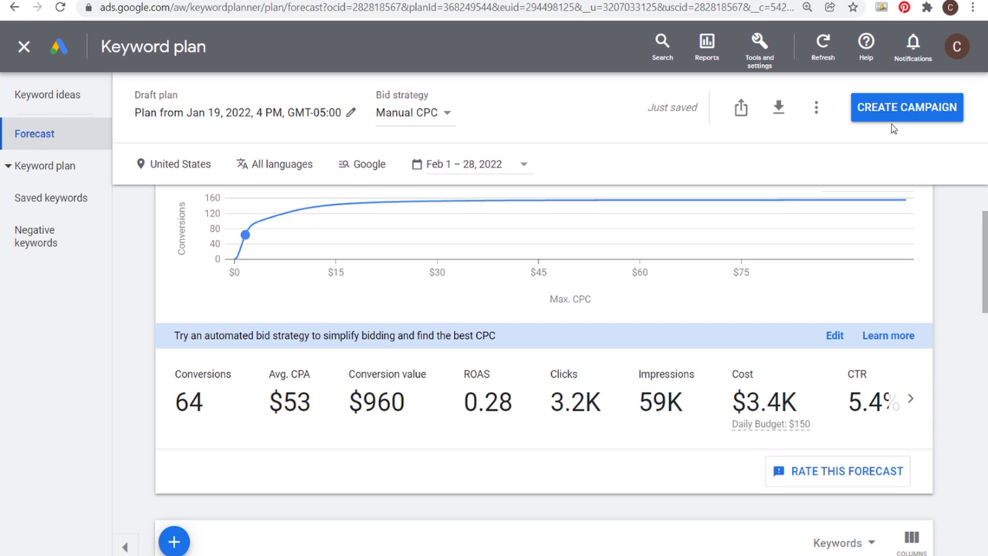
Try a custom average daily budget of $10.00 for a new campaign from the plan, and cancel the creation.
left_click(914, 113)
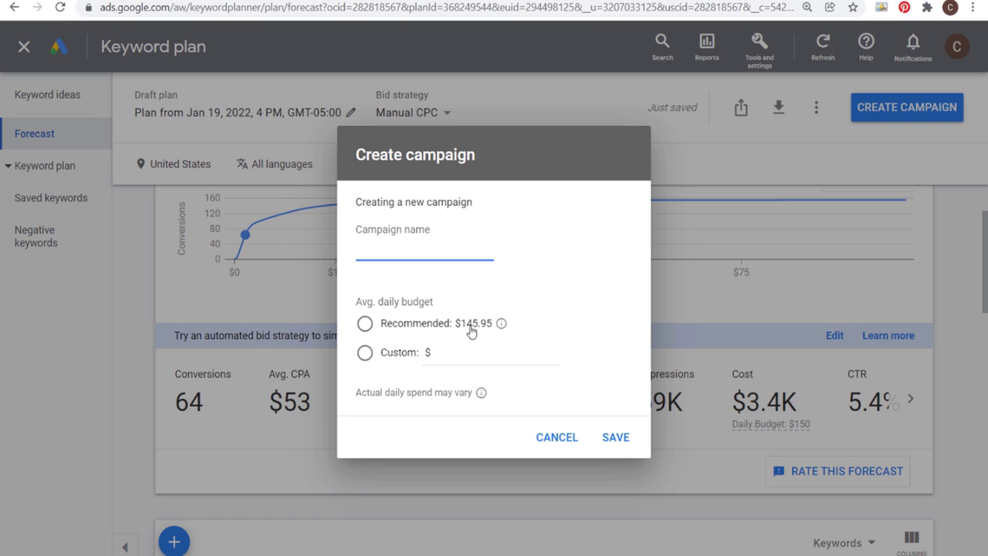
left_click(366, 354)
left_click(501, 355)
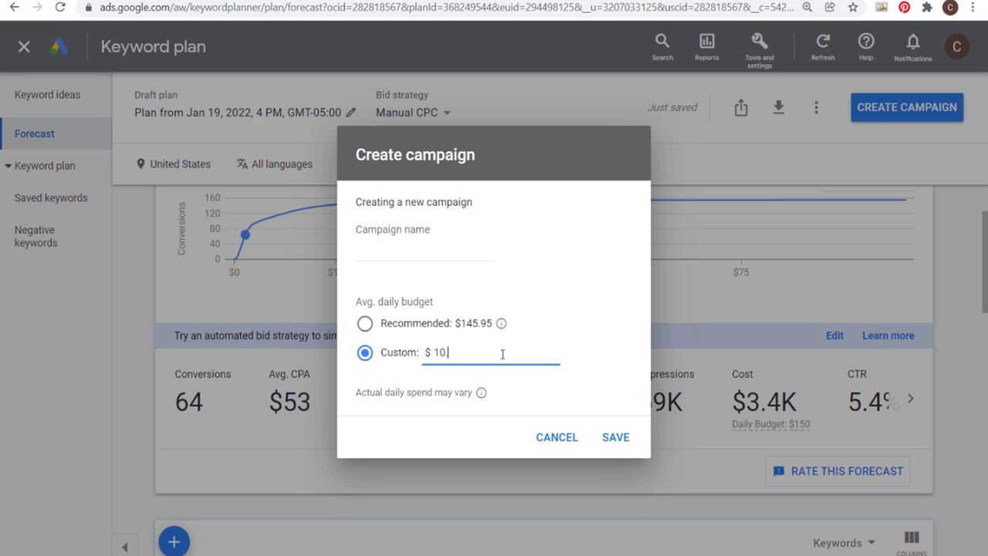
type("10.00")
left_click(544, 438)
Leave the plan's forecast and go back to the Keyword Planner start page.
left_click(759, 40)
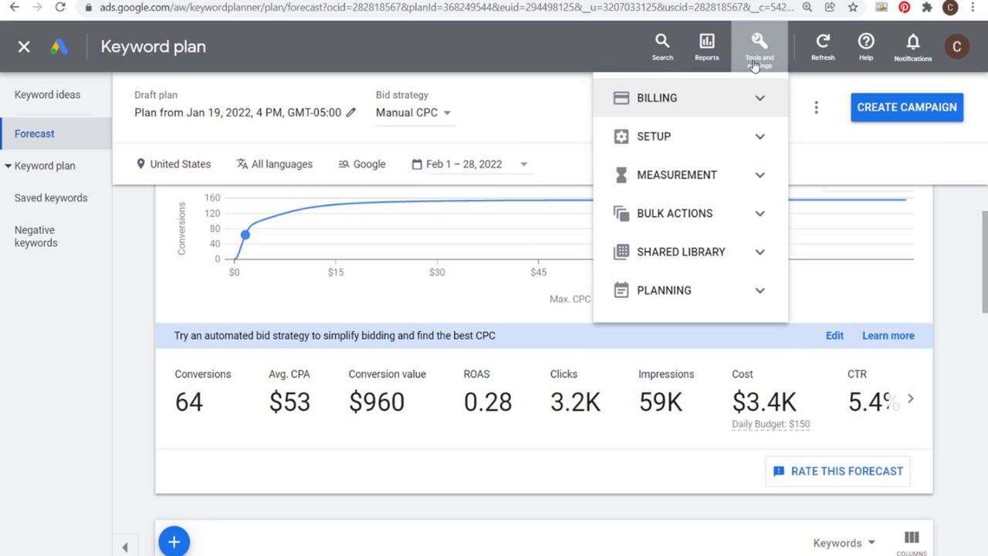
left_click(759, 287)
left_click(721, 348)
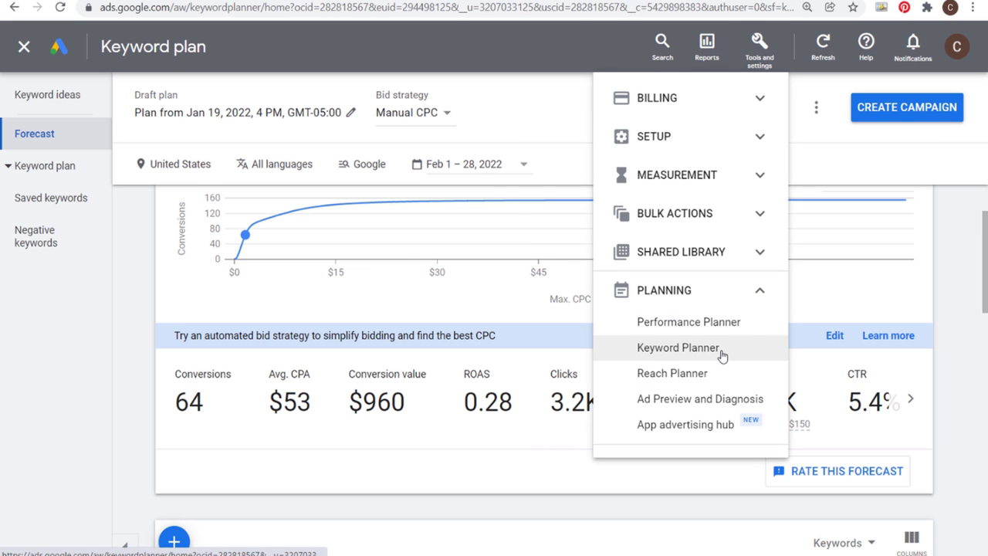
Examine the list of plans created by you, comparing their status, last modified dates and forecast periods.
scroll(468, 393, "down", 3)
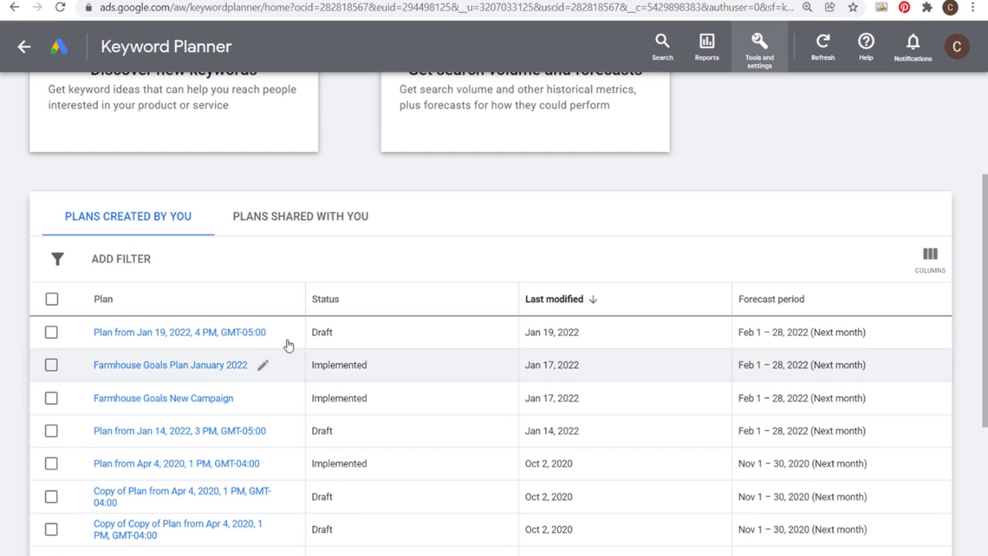
left_click_drag(600, 336, 538, 333)
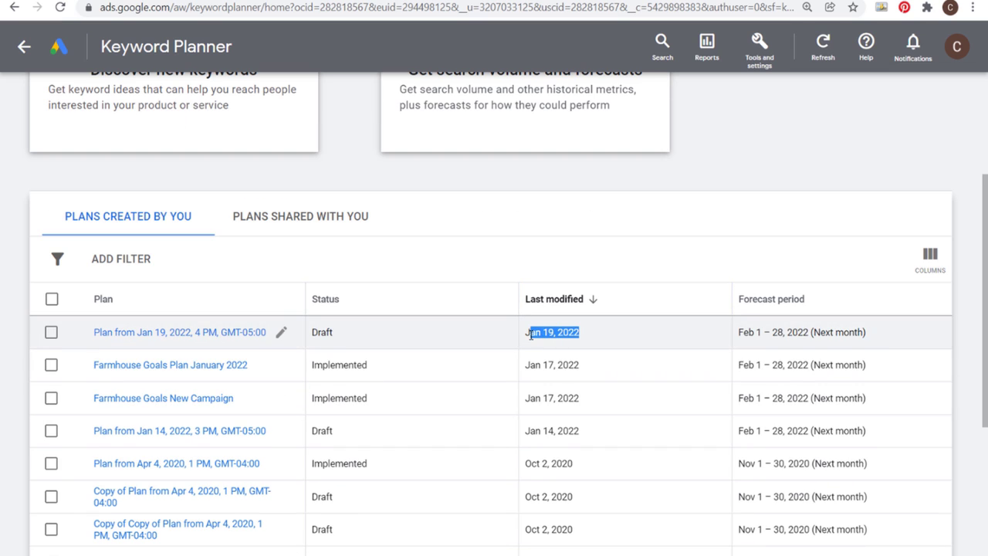
left_click(584, 363)
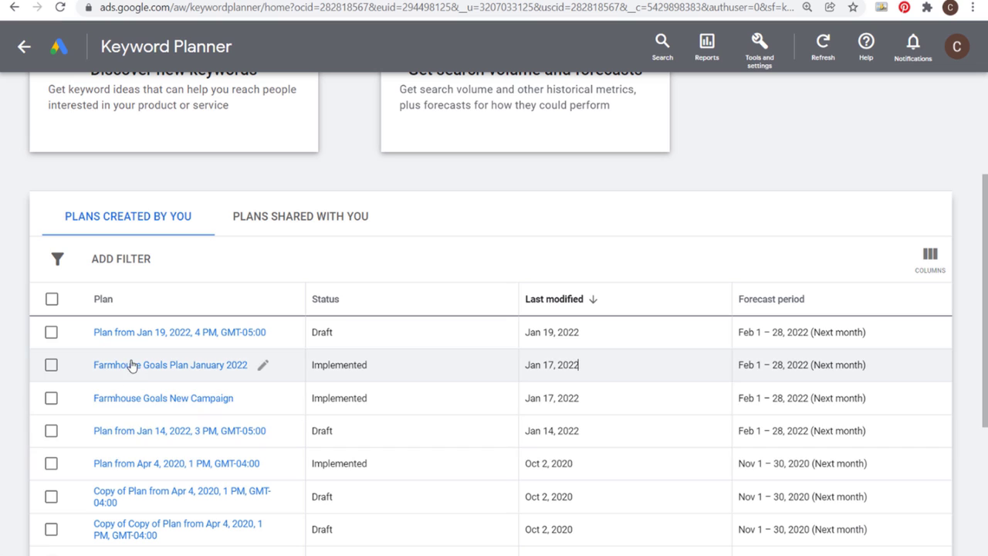
left_click_drag(596, 371, 529, 365)
left_click(542, 369)
left_click(554, 376)
scroll(557, 382, "down", 2)
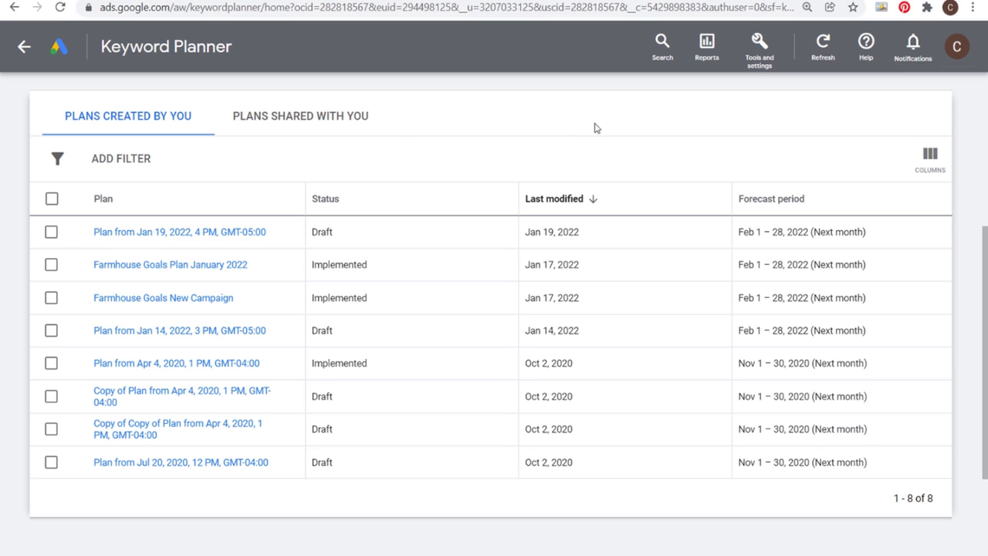
scroll(618, 162, "up", 3)
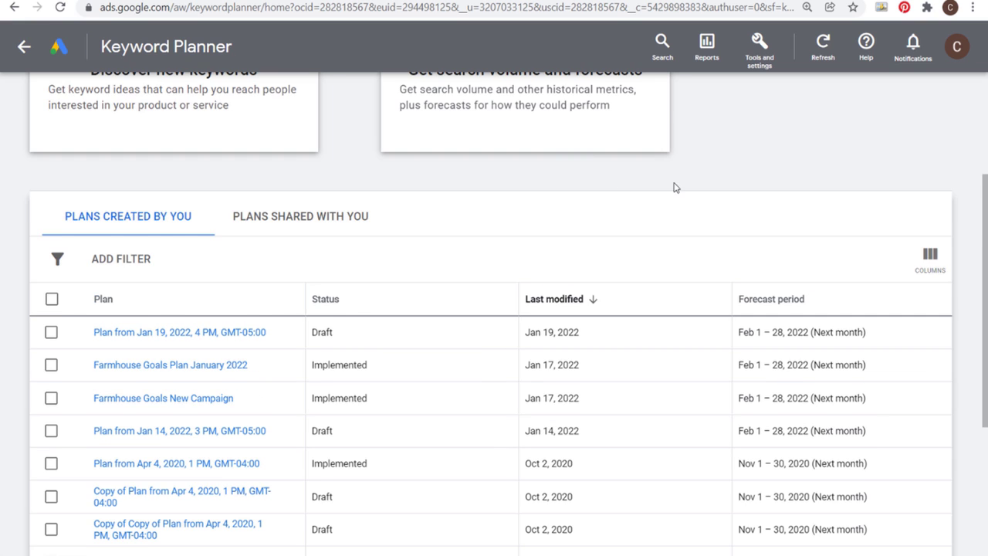
scroll(703, 199, "up", 1)
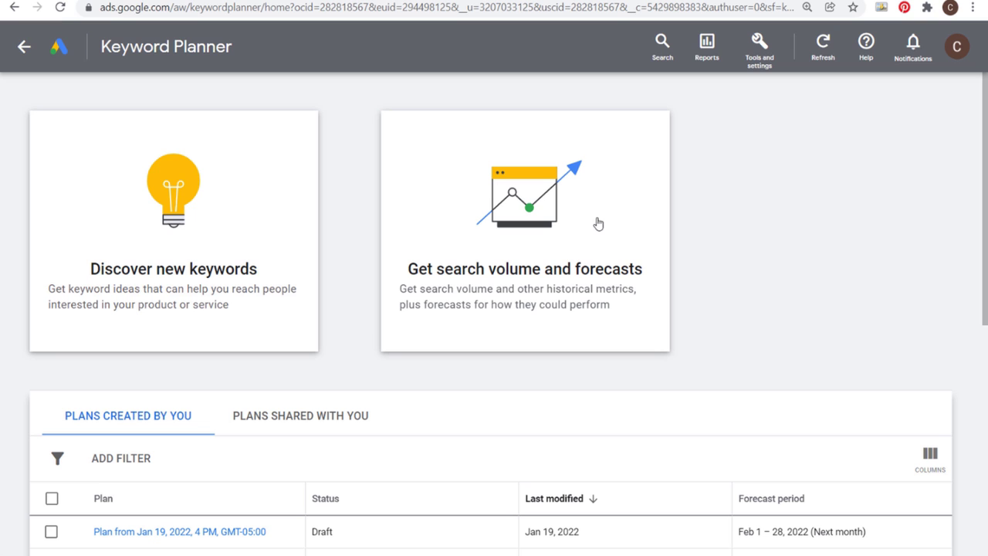
scroll(156, 285, "down", 2)
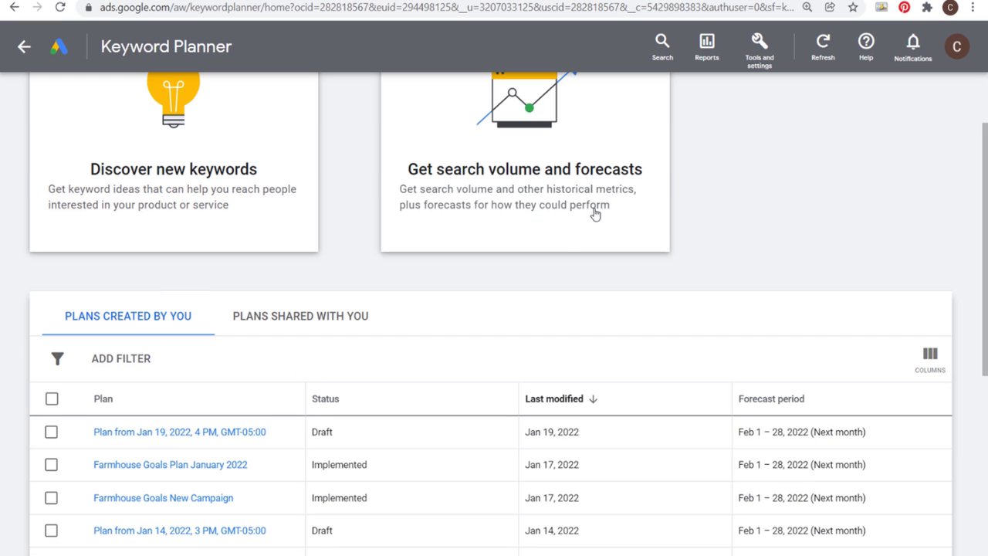
scroll(776, 185, "up", 2)
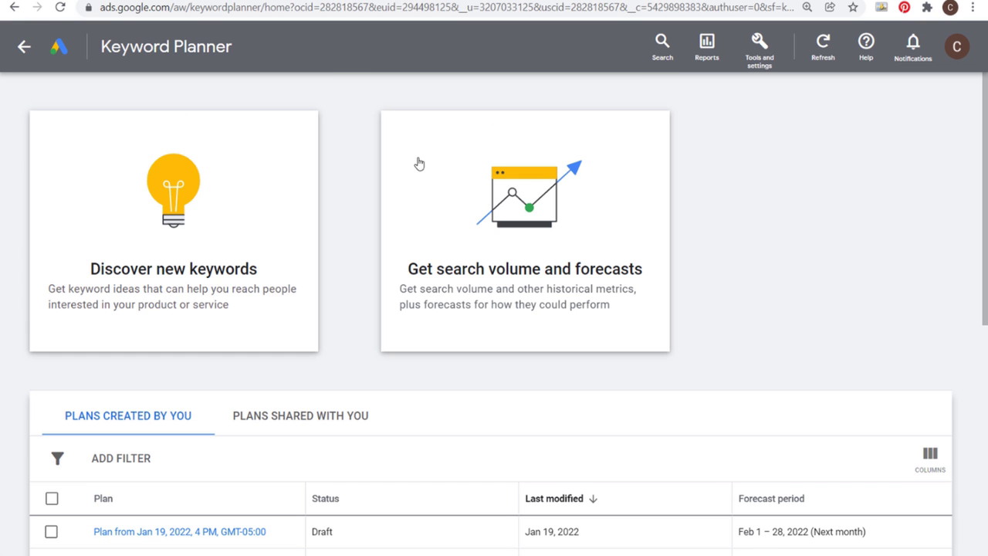
Start discovering new keywords, and switch to the Advance Auto Parts website to browse its Brakes, Steering & Suspension categories.
left_click(233, 207)
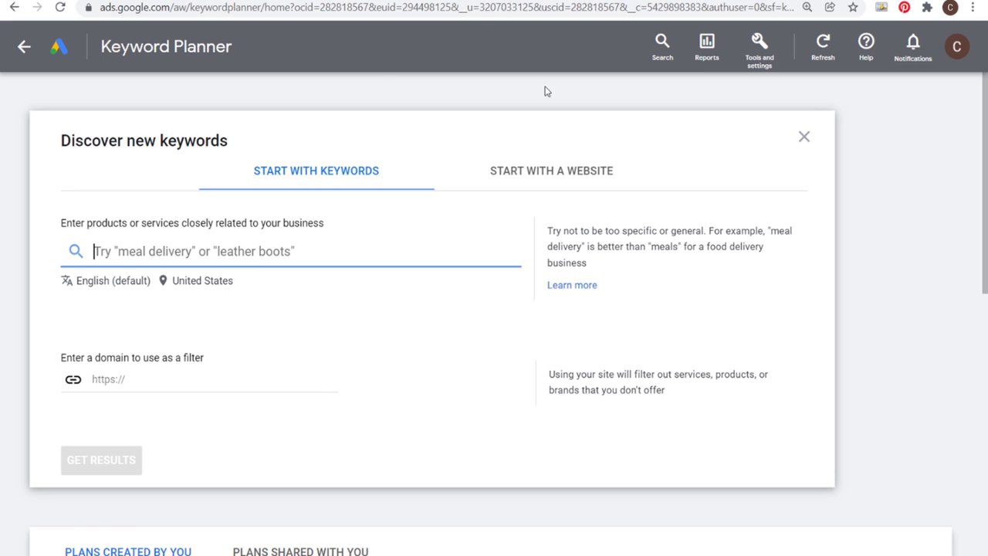
left_click(512, 2)
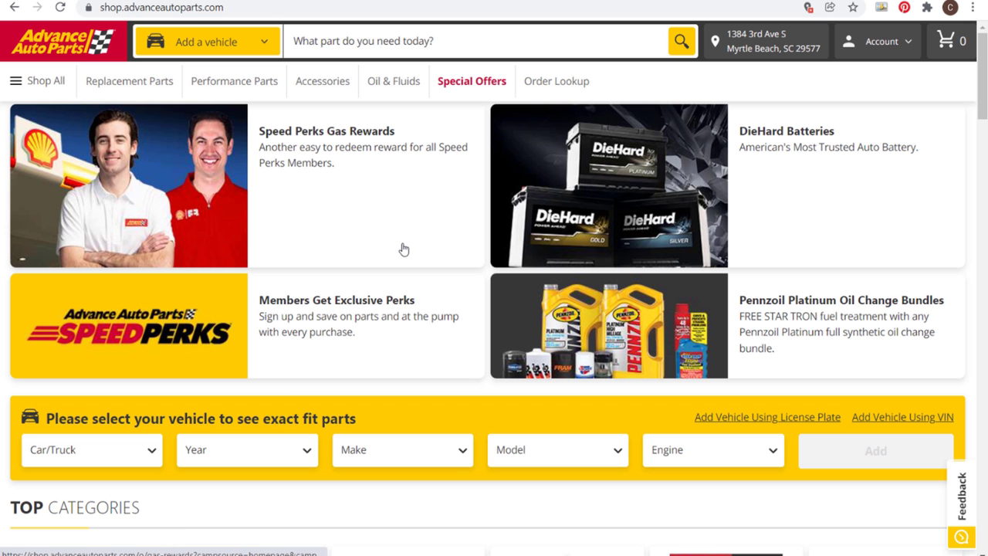
left_click(39, 81)
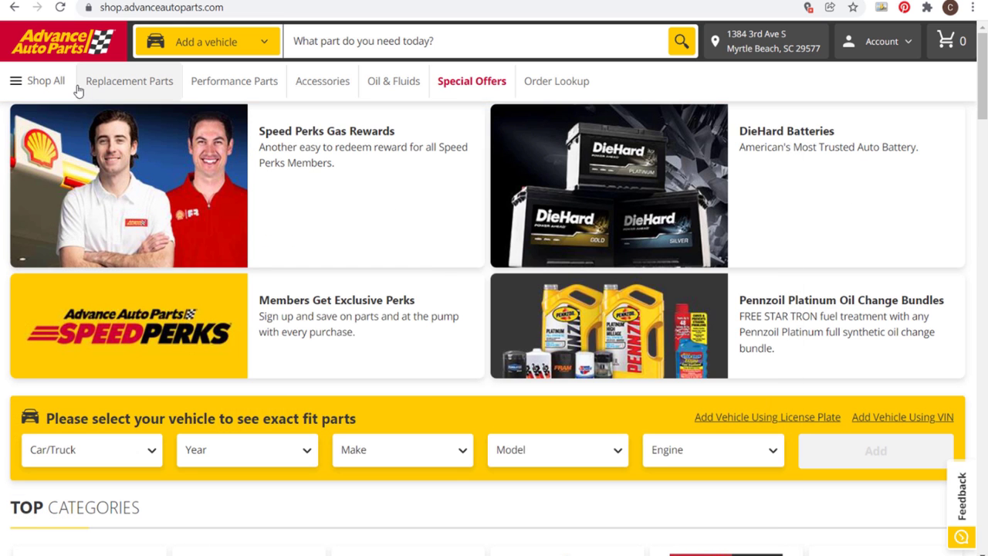
left_click(41, 84)
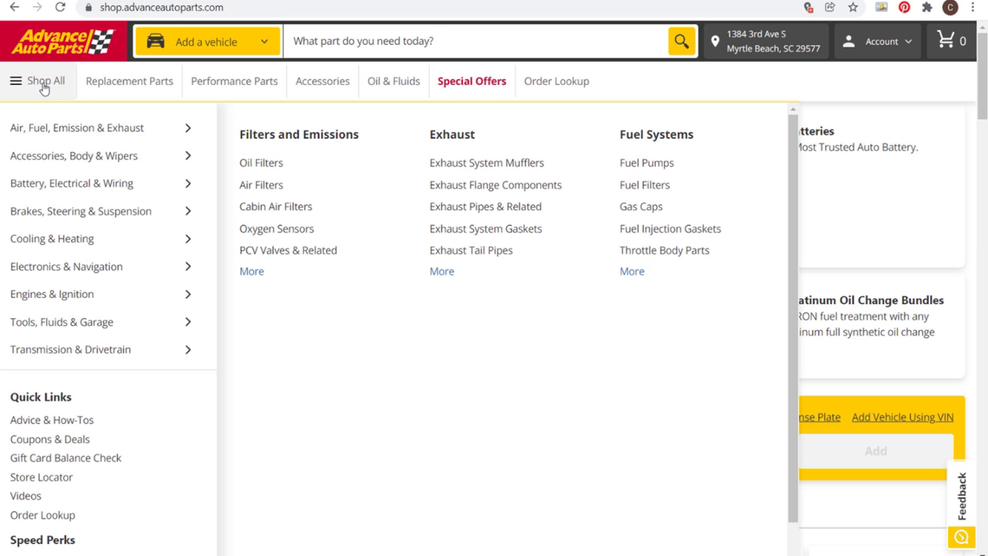
mouse_move(82, 219)
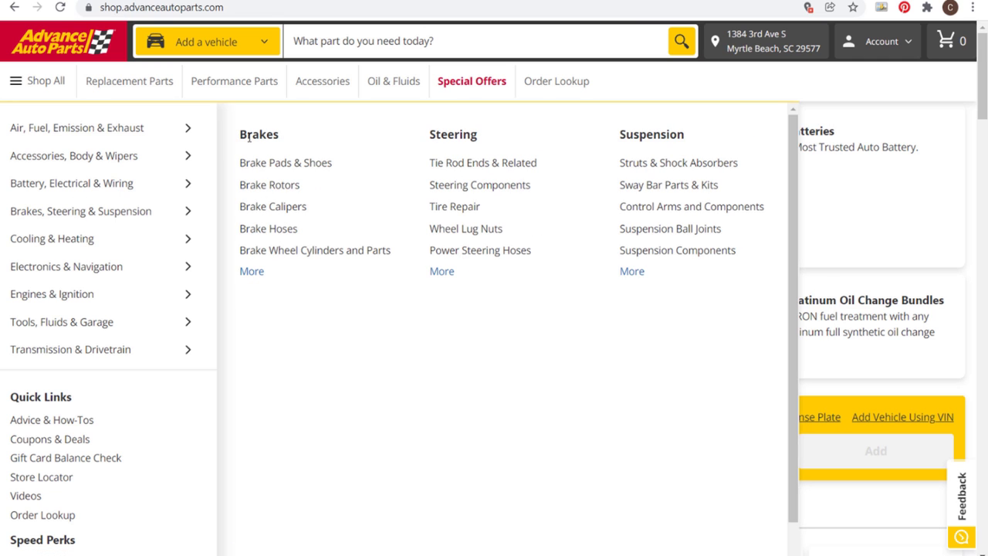
left_click(245, 273)
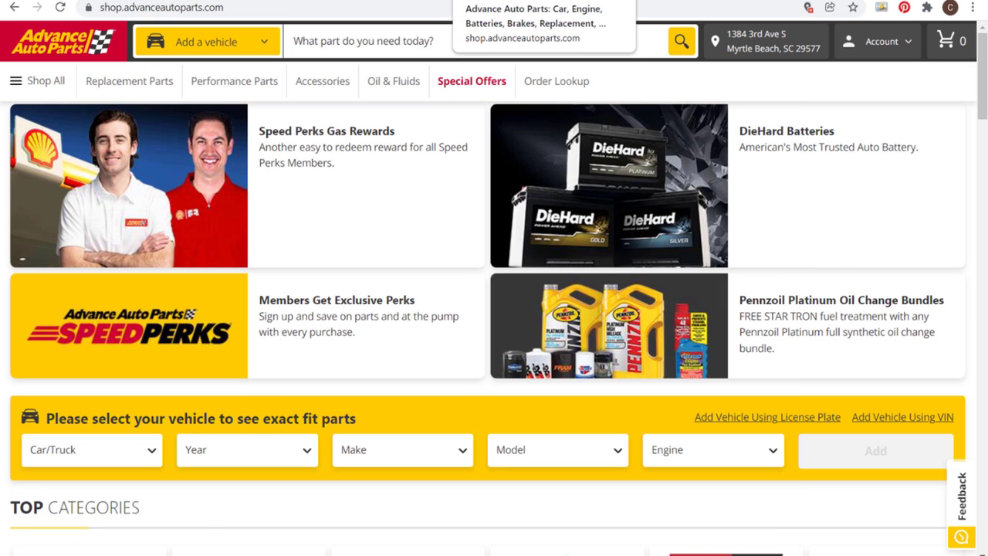
Look through the site's full category list, comparing the subcategories of Cooling & Heating, Accessories, Body & Wipers and neighbouring departments.
mouse_move(44, 85)
mouse_move(52, 231)
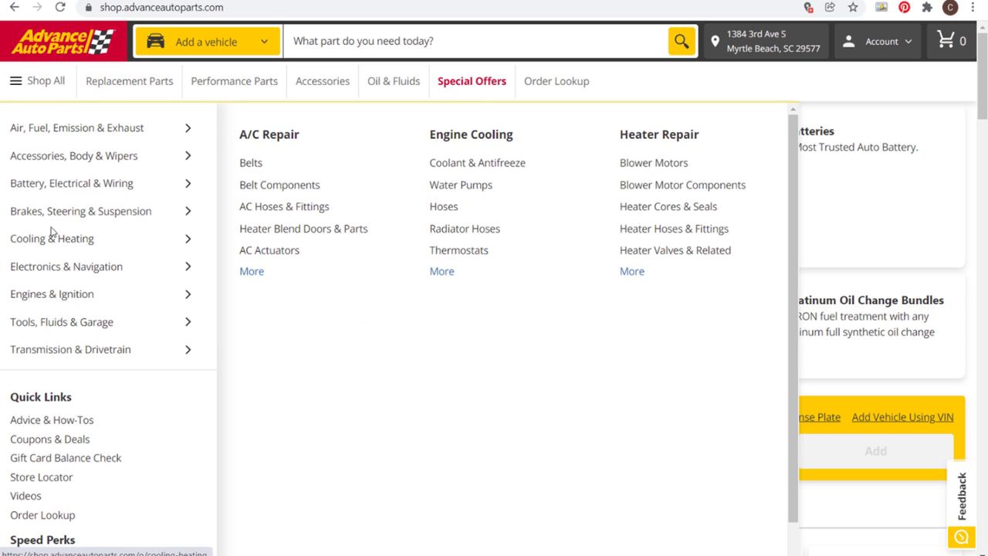
mouse_move(52, 193)
mouse_move(43, 157)
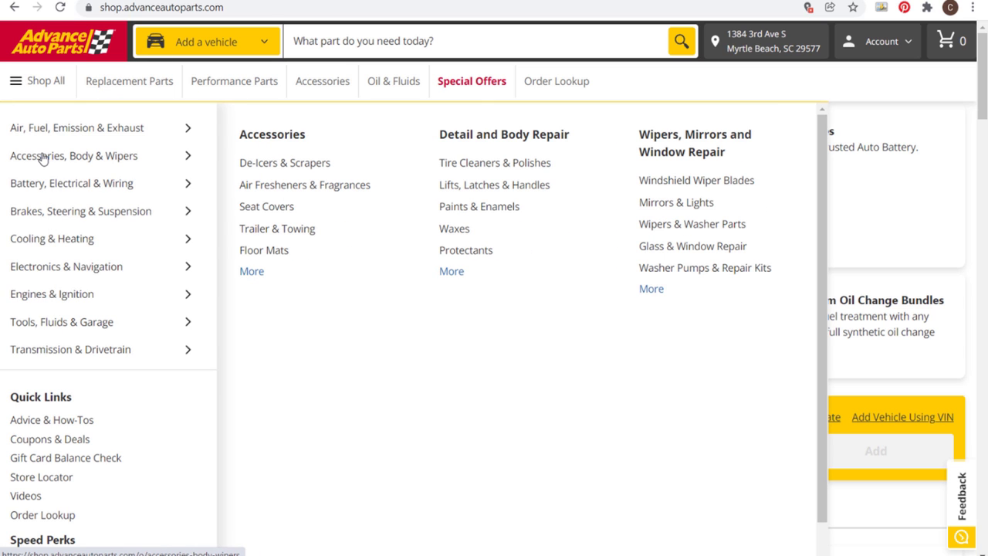
mouse_move(61, 136)
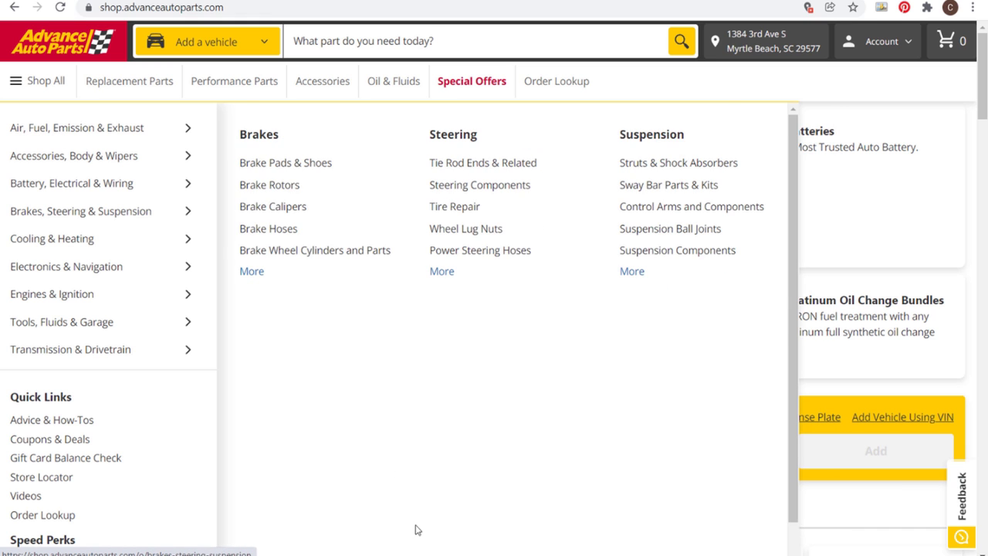
Switch to the Keyword Stats spreadsheet in Excel and look through its farmhouse furniture keywords with their search volume, competition and bid figures.
mouse_move(423, 552)
left_click(500, 510)
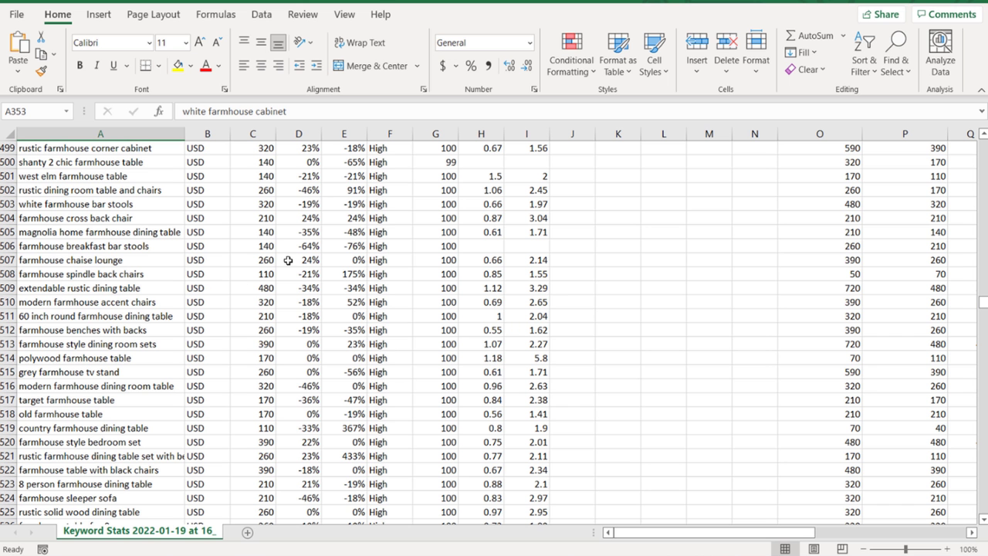
scroll(320, 300, "down", 15)
scroll(347, 293, "down", 8)
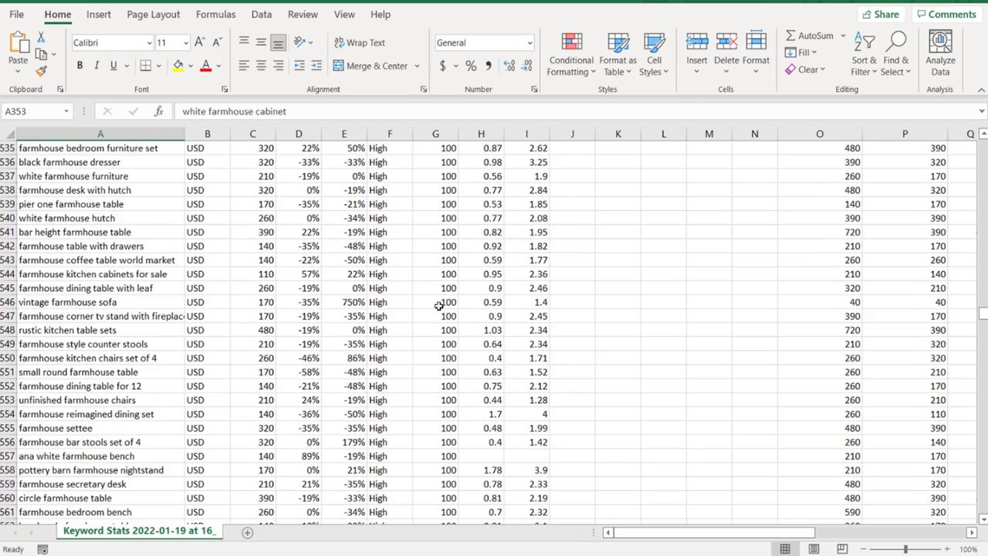
scroll(463, 324, "up", 5)
scroll(494, 324, "up", 3)
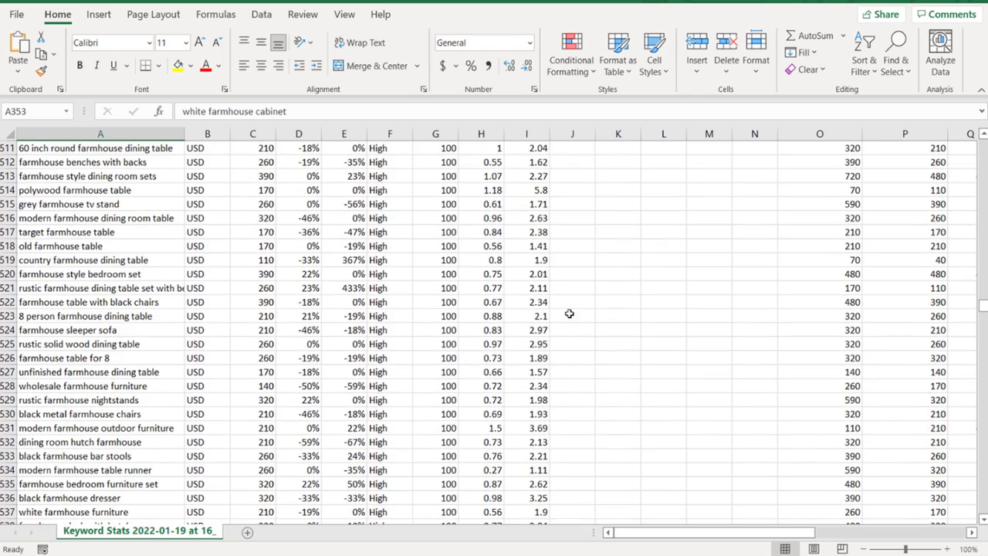
scroll(575, 311, "up", 4)
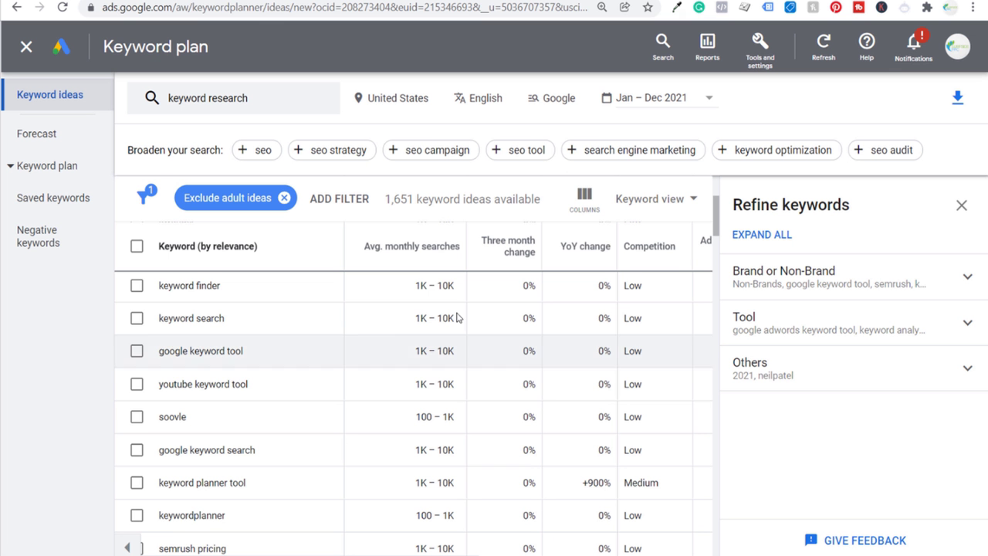
Look through the Keyword Planner ideas for "keyword research", comparing their average monthly searches, changes and competition.
scroll(442, 325, "down", 10)
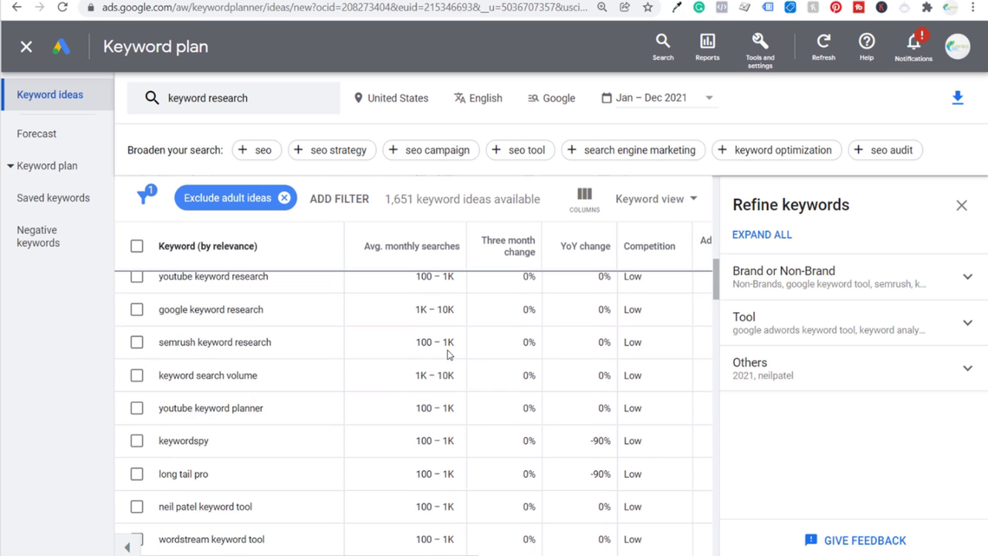
scroll(442, 325, "down", 15)
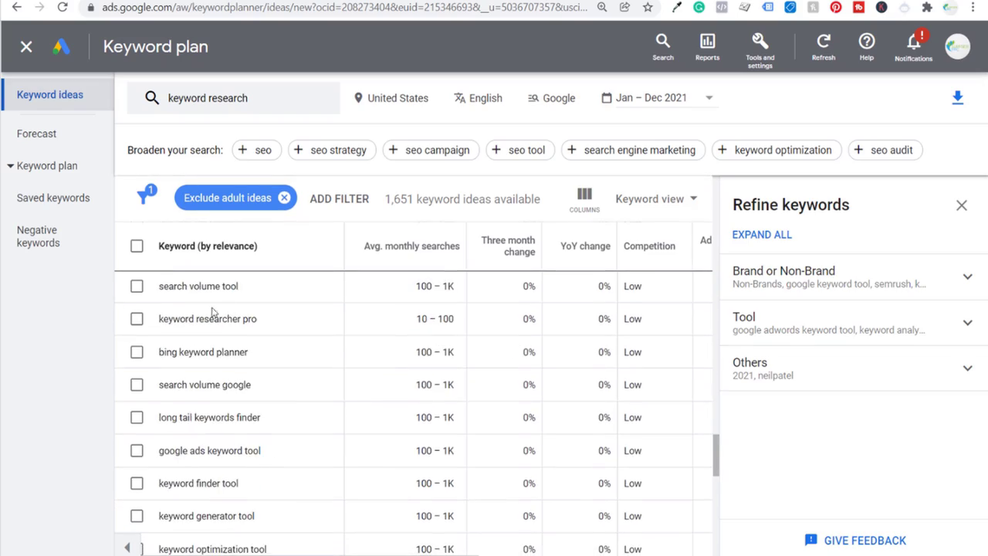
scroll(201, 339, "down", 3)
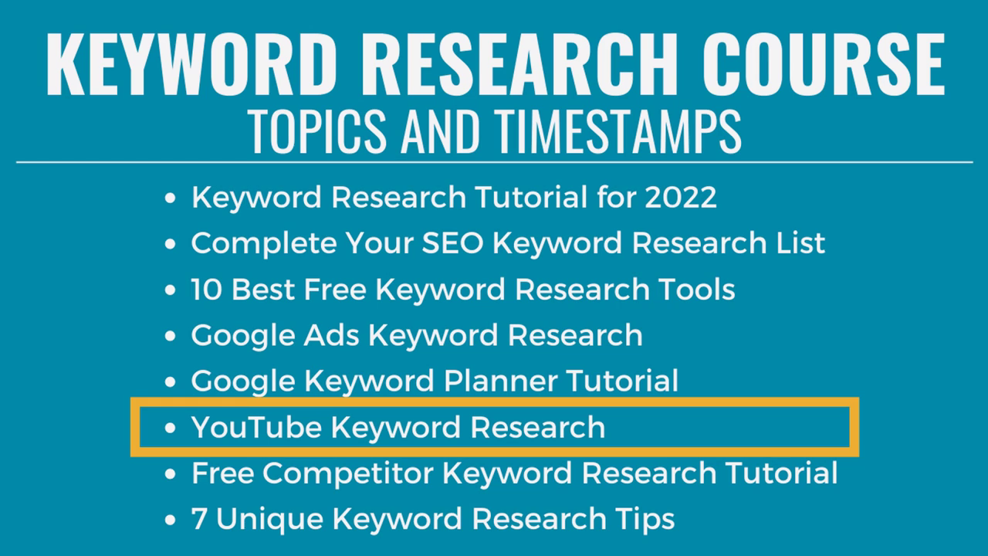
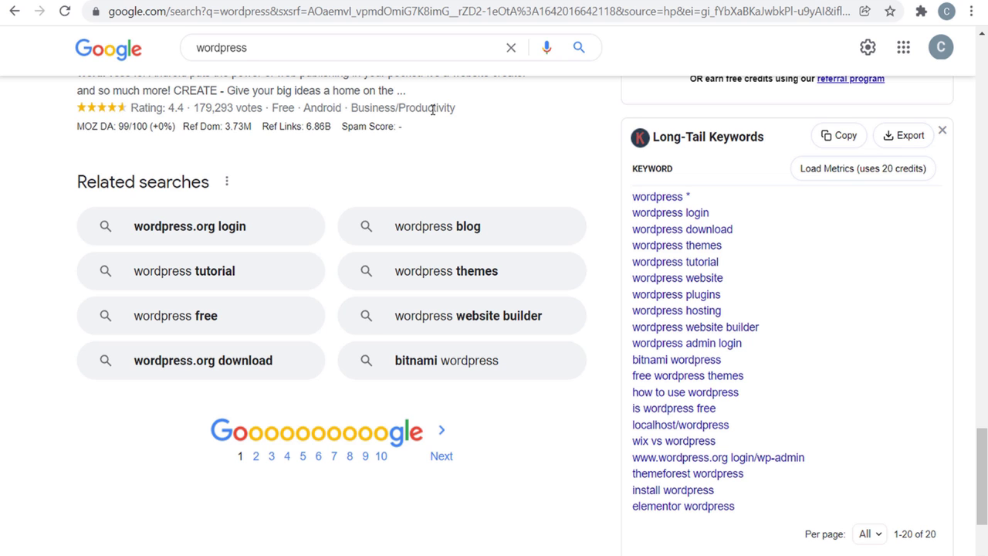
Find YouTube keywords for "wordpress" from the YouTube search results and examine the suggested keyword list.
key("alt+Left")
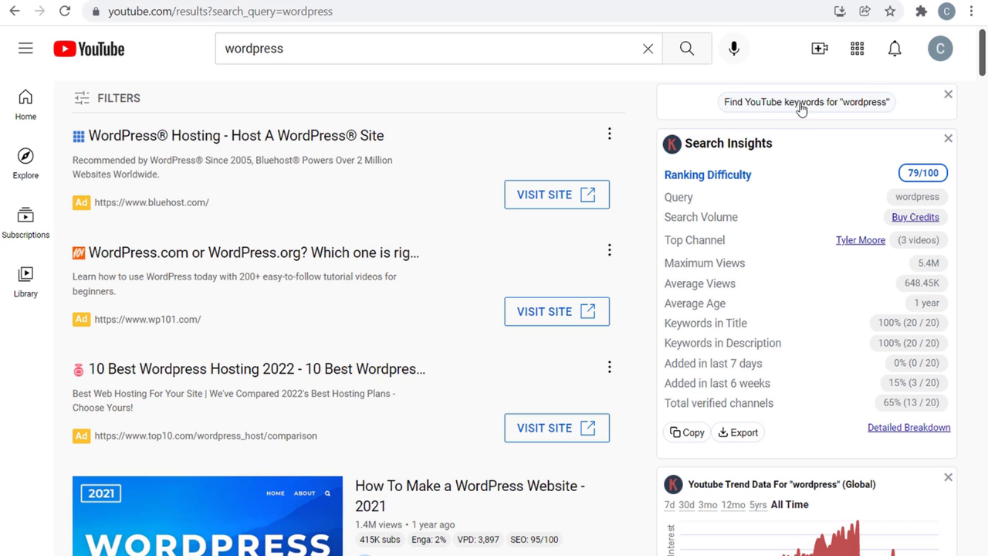
left_click(828, 110)
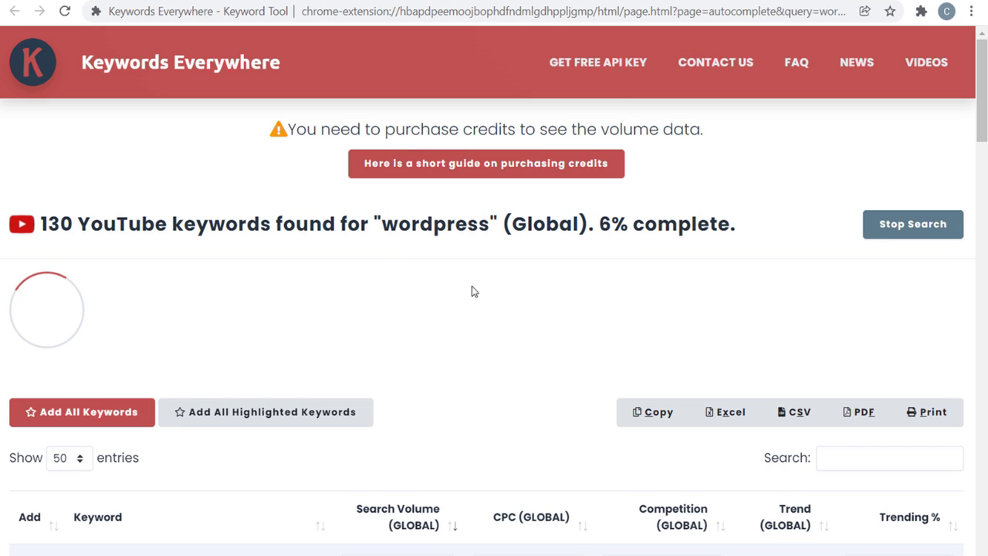
scroll(470, 257, "down", 1)
scroll(469, 257, "down", 5)
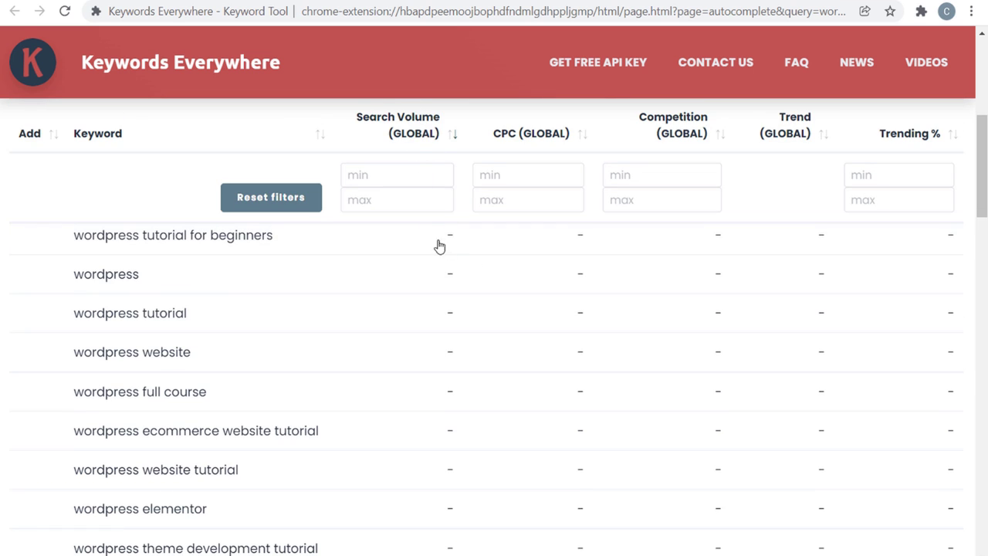
scroll(328, 355, "up", 1)
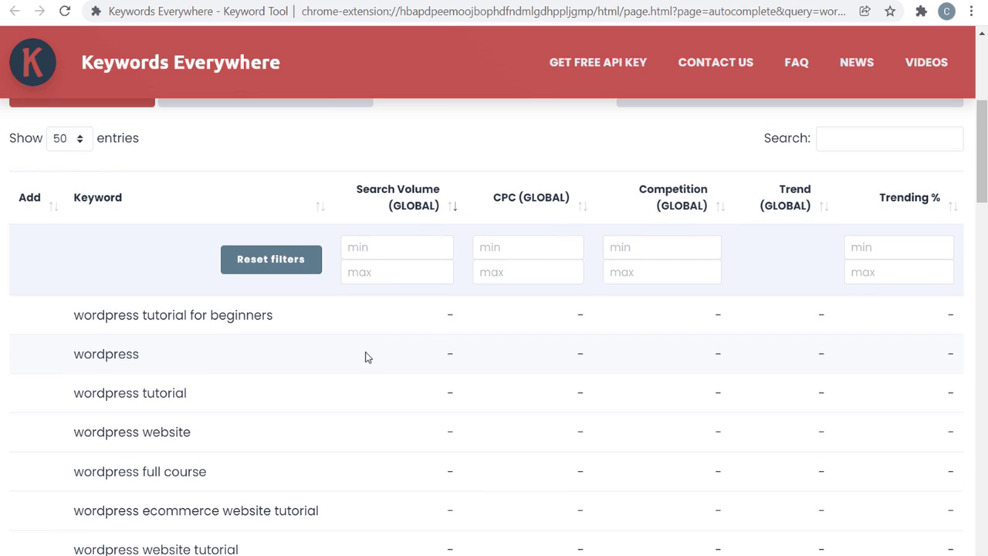
scroll(485, 355, "down", 1)
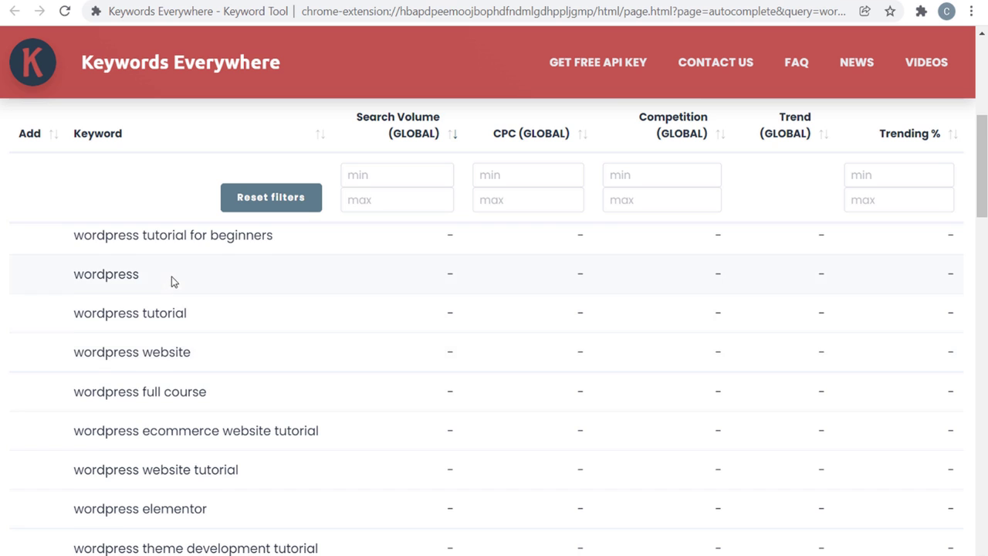
scroll(181, 278, "down", 1)
scroll(216, 308, "up", 1)
scroll(386, 306, "down", 1)
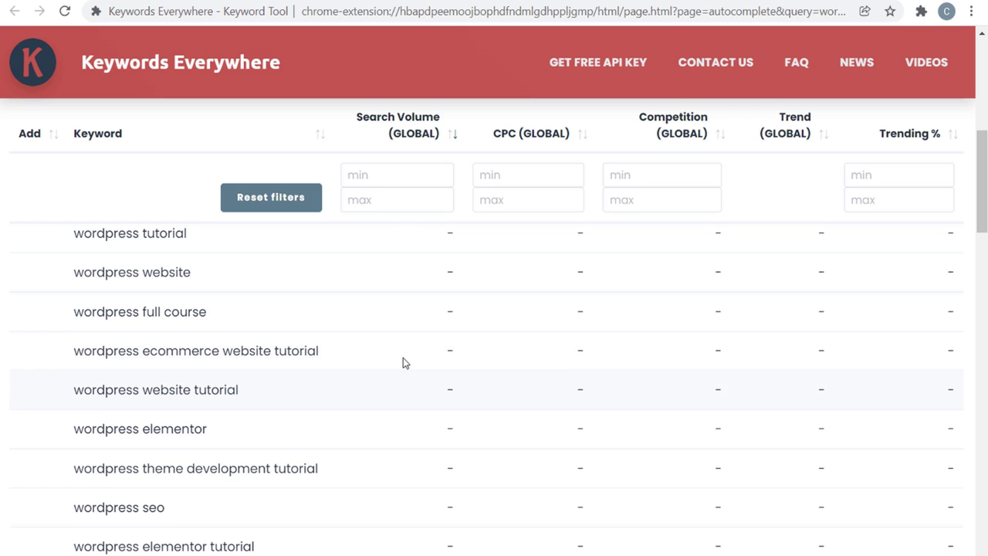
scroll(403, 357, "down", 1)
scroll(159, 312, "down", 2)
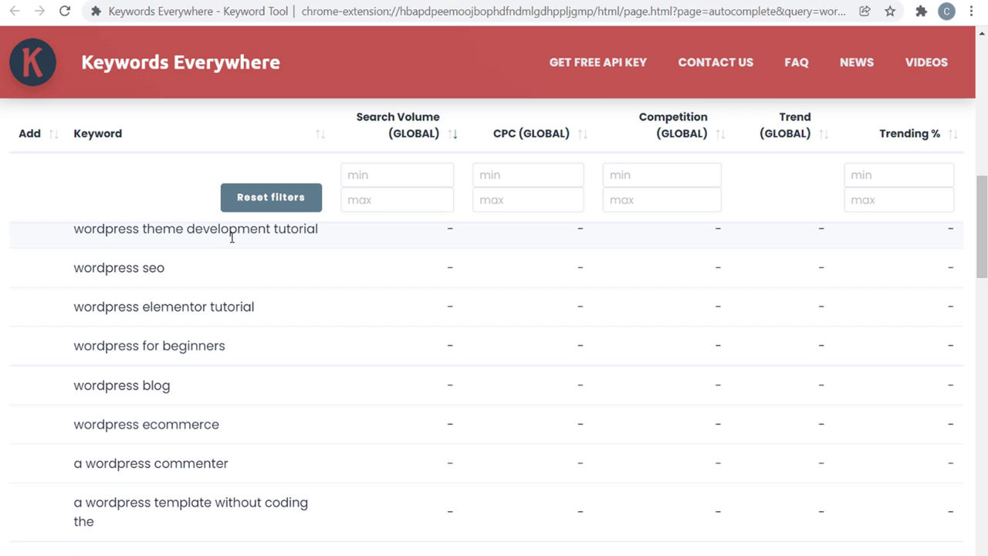
scroll(351, 328, "down", 4)
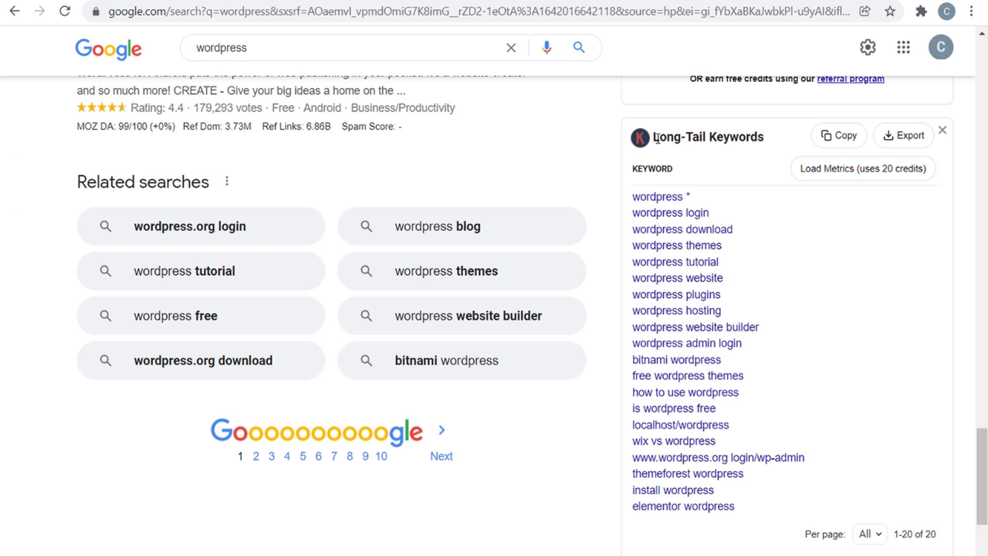
Extract the keywords of the "horror" subreddit with the Reddit Keyword Research Tool on the Keyworddit page.
left_click(698, 247)
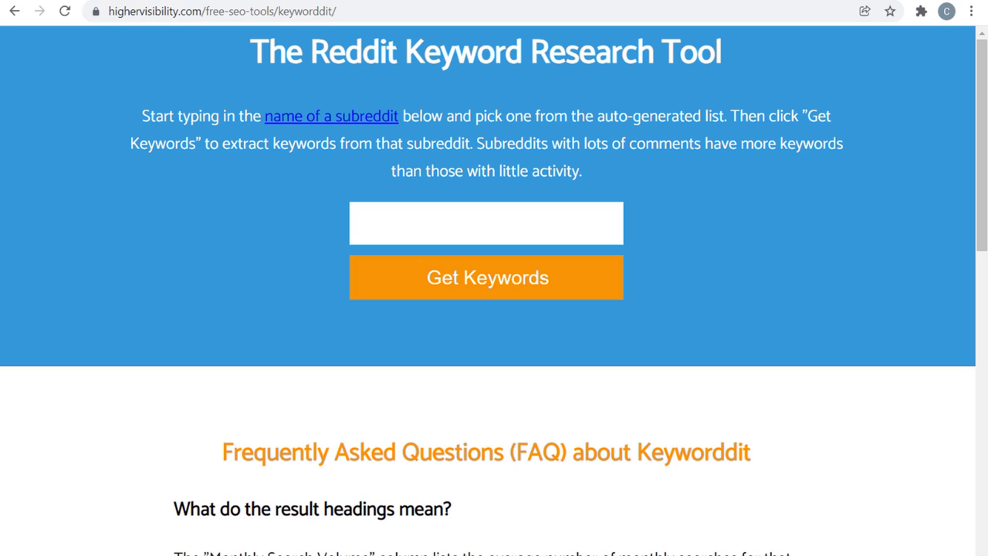
left_click_drag(312, 46, 697, 52)
left_click(698, 53)
left_click(510, 221)
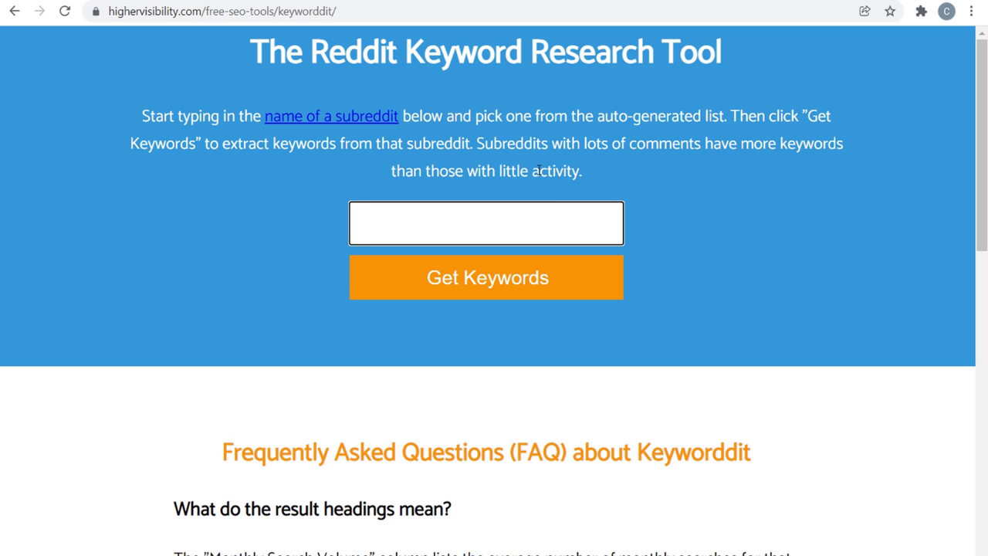
type("horror")
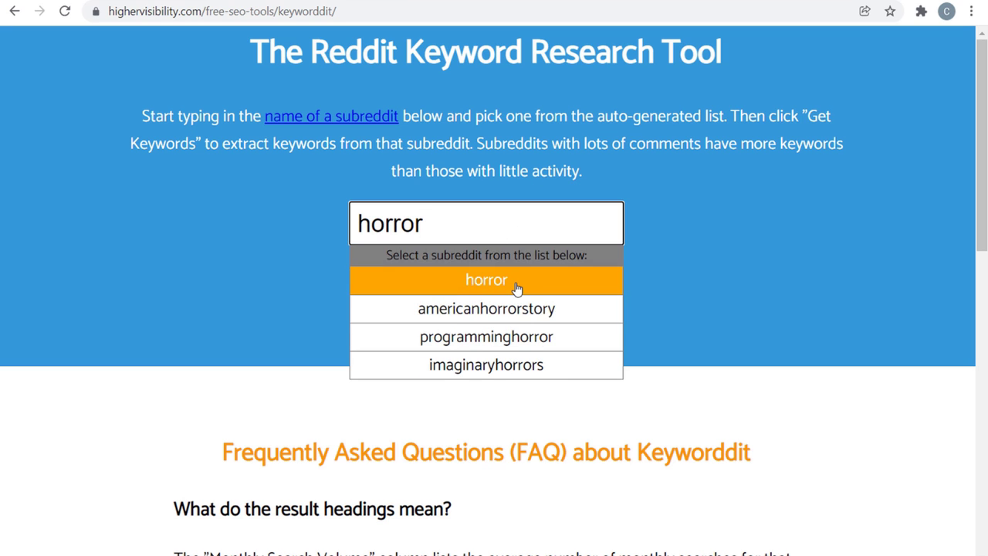
left_click(516, 288)
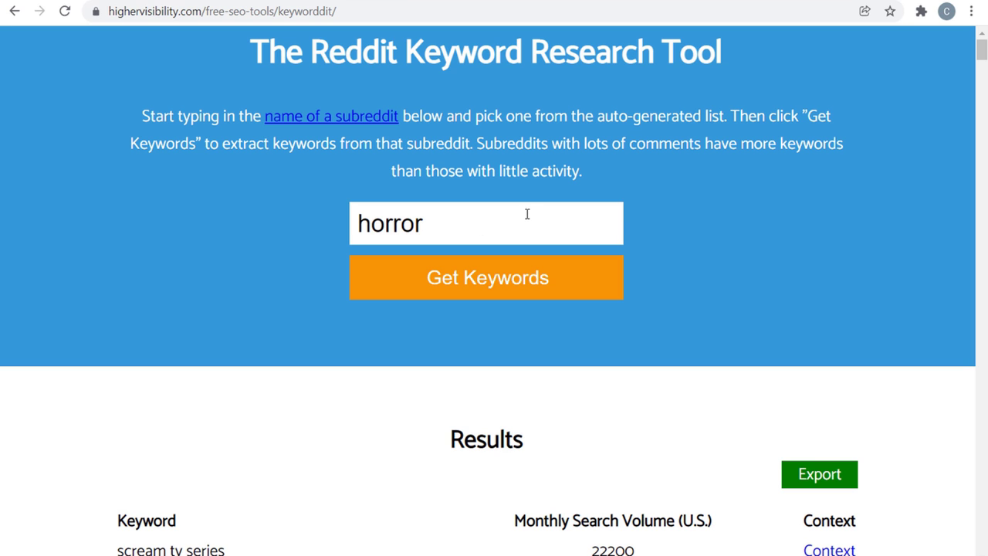
Examine the horror subreddit's keywords and their monthly U.S. search volumes, from the highest volumes down to the low ones.
scroll(646, 188, "down", 3)
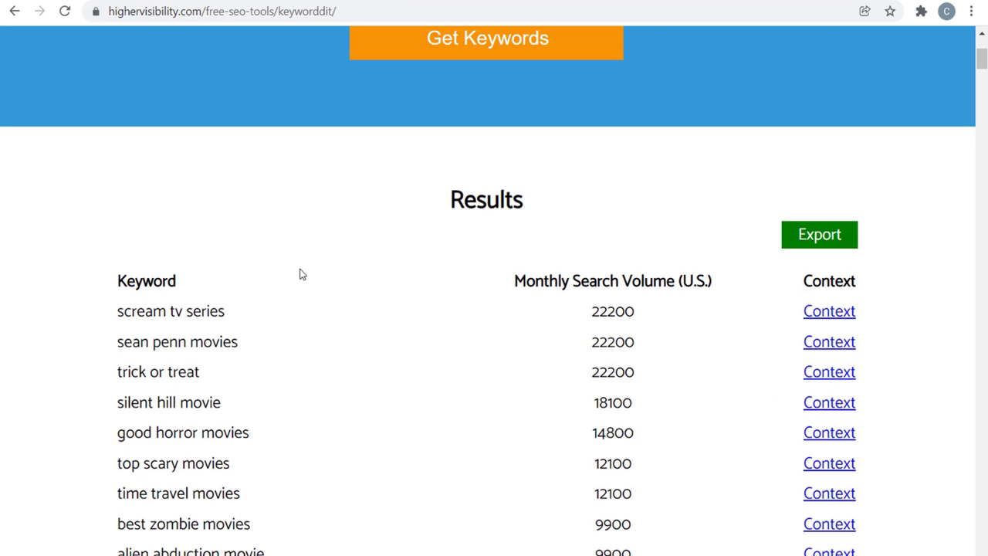
scroll(294, 286, "down", 1)
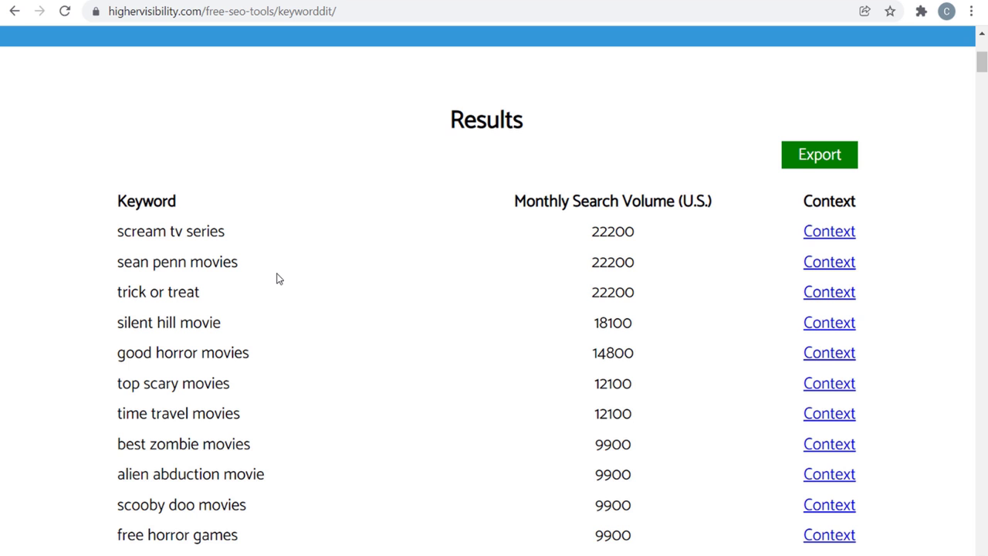
scroll(332, 232, "down", 3)
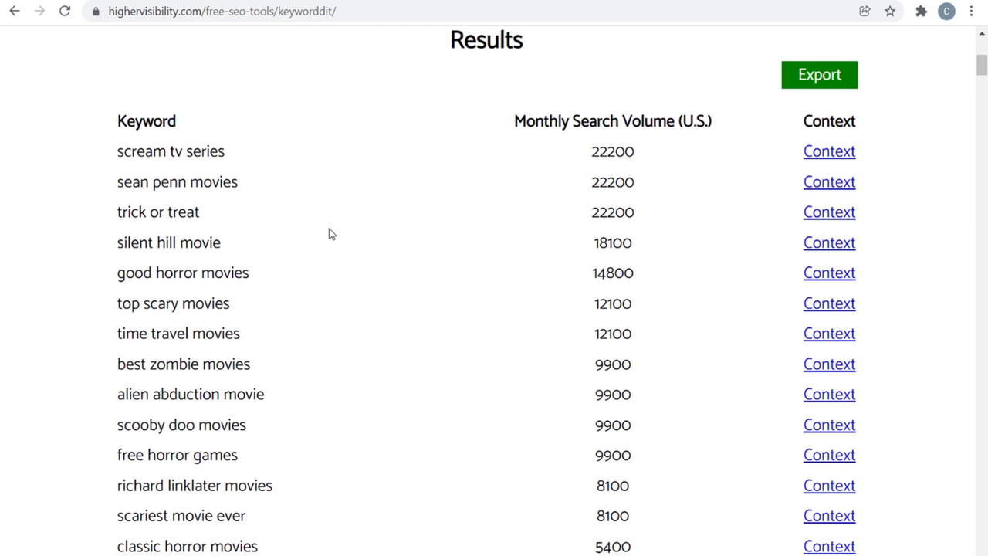
scroll(367, 245, "down", 2)
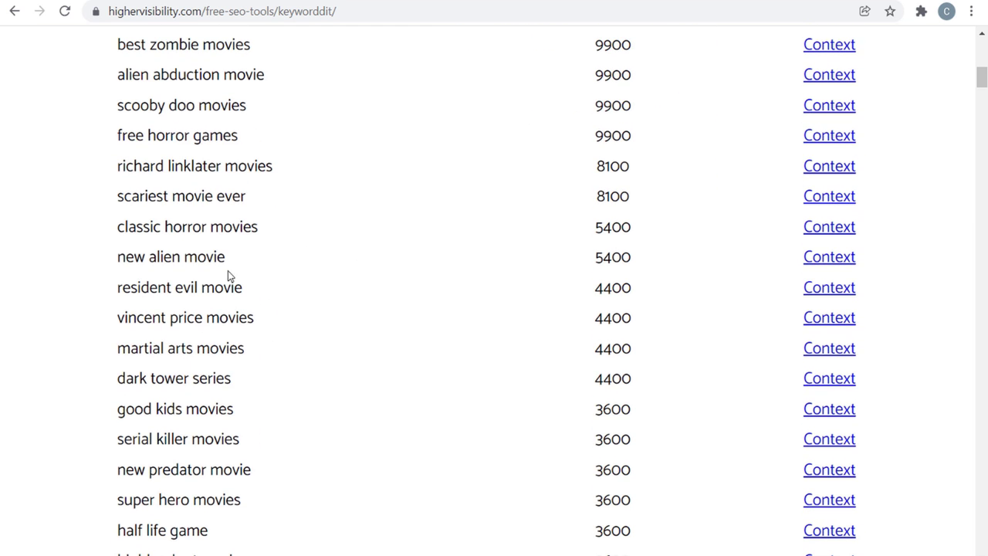
left_click(231, 266, "shift")
left_click(139, 258)
scroll(366, 267, "down", 1)
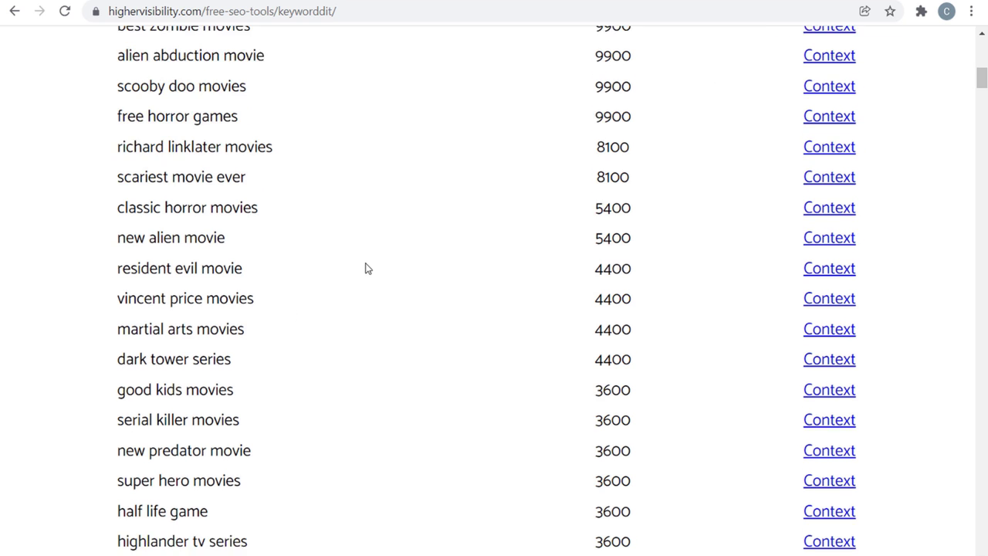
scroll(393, 226, "down", 2)
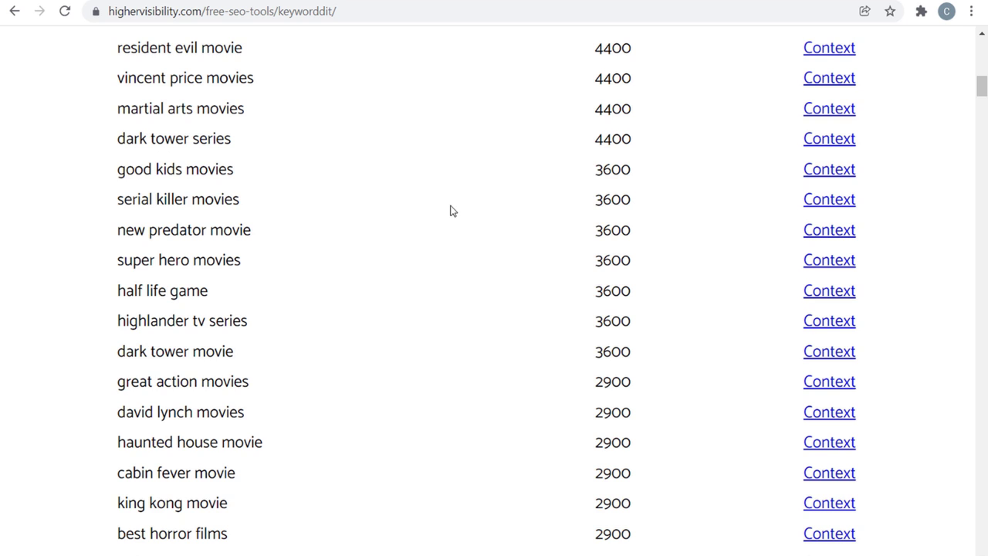
scroll(448, 207, "down", 1)
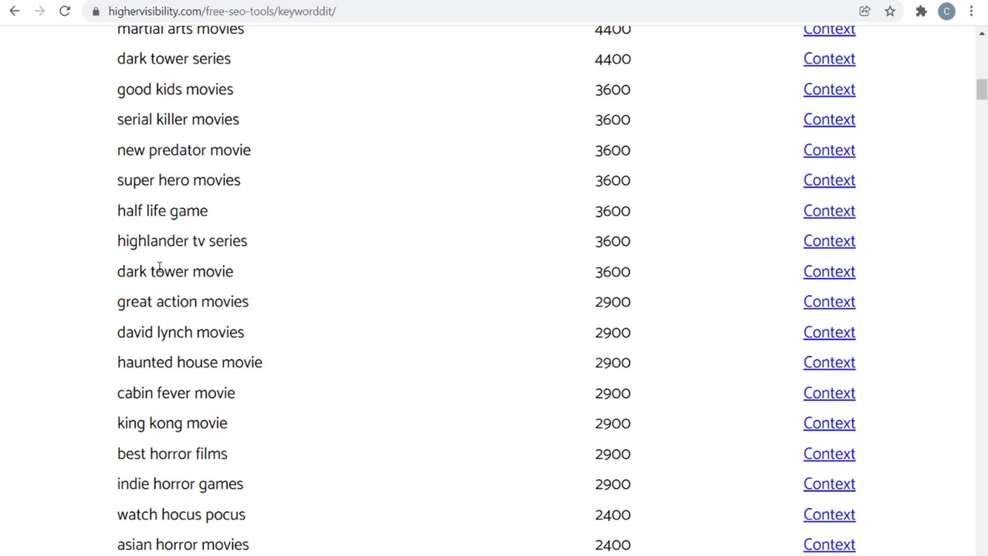
scroll(404, 316, "down", 2)
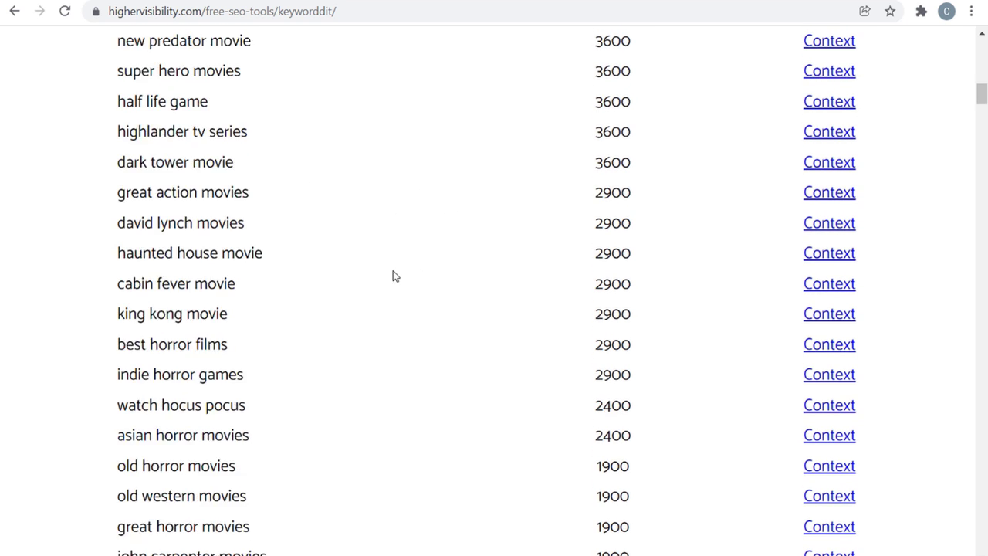
scroll(407, 255, "down", 1)
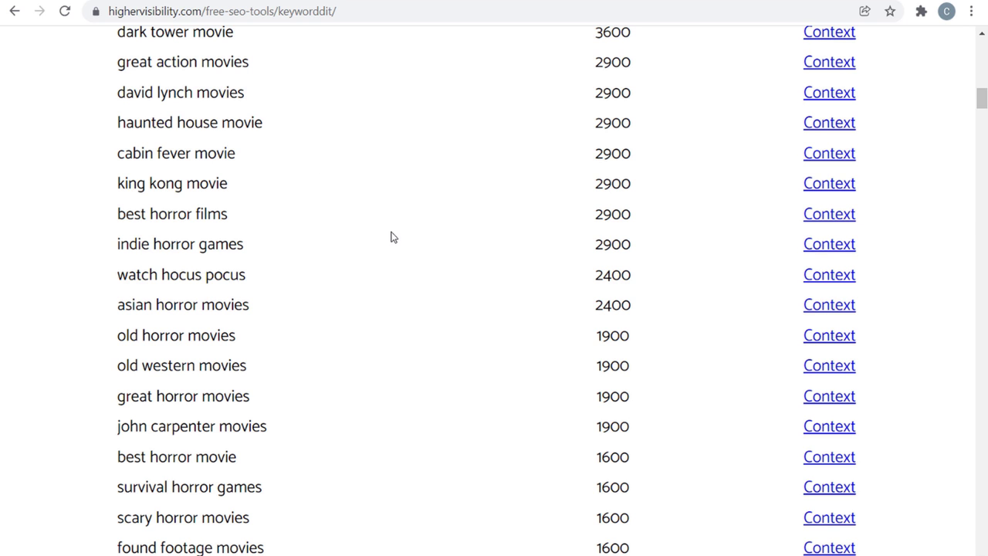
scroll(390, 243, "down", 6)
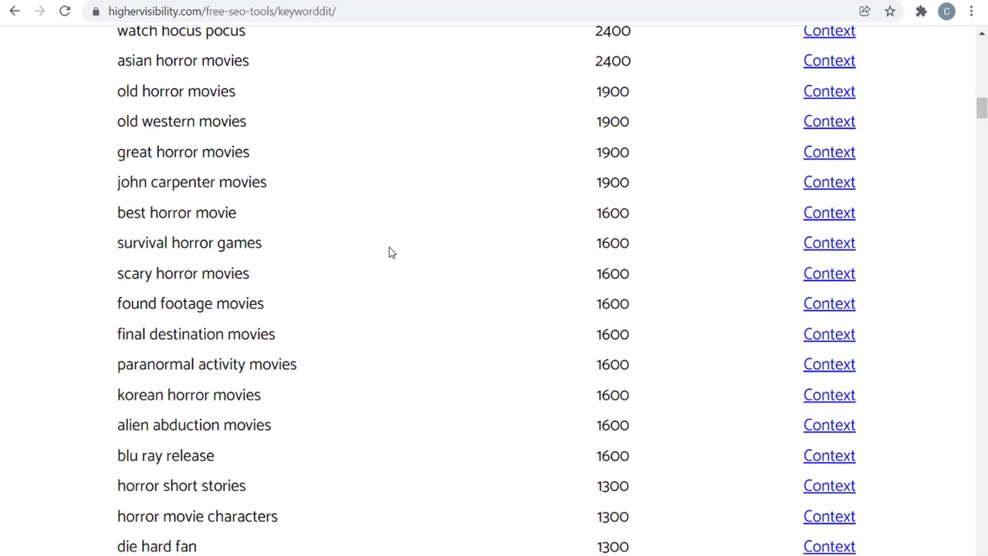
scroll(394, 246, "down", 2)
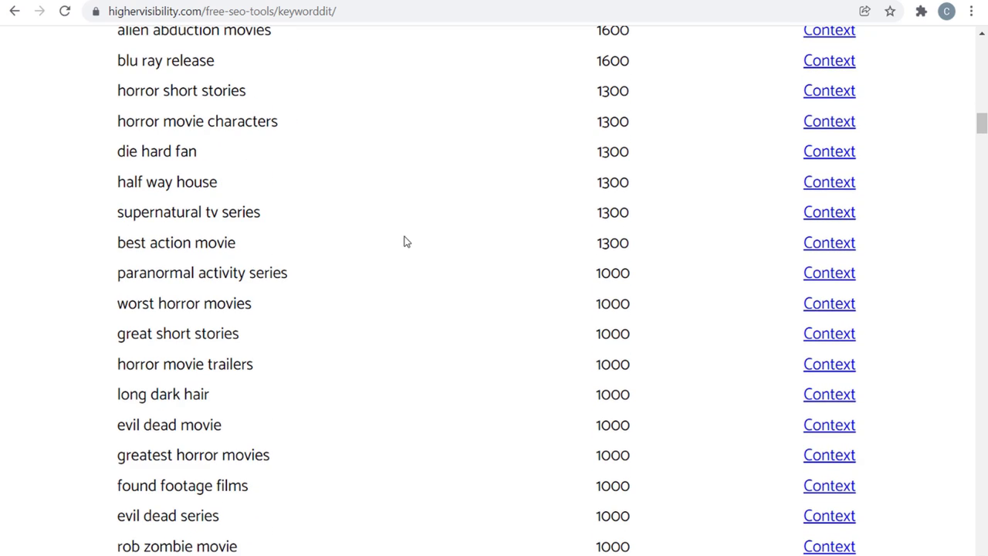
scroll(413, 228, "down", 13)
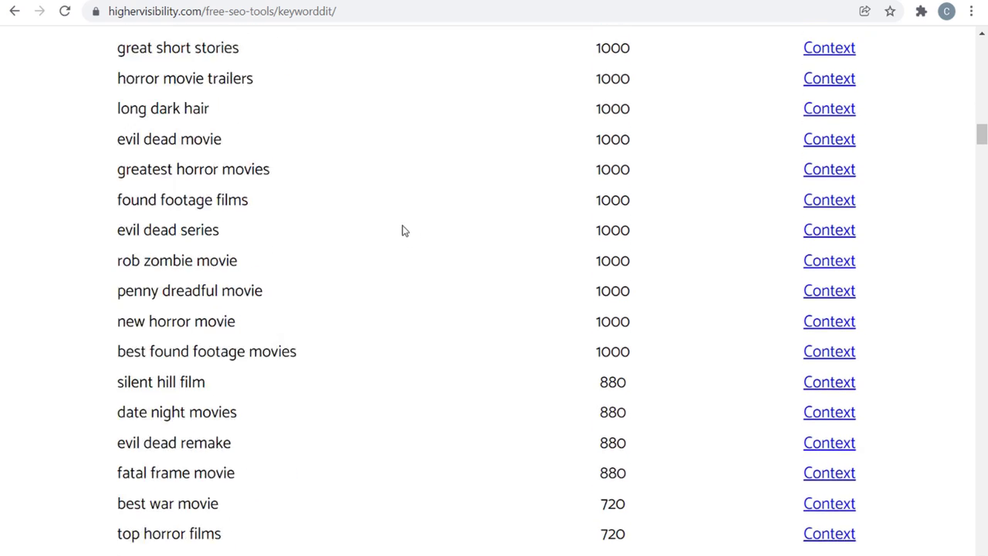
scroll(428, 231, "down", 20)
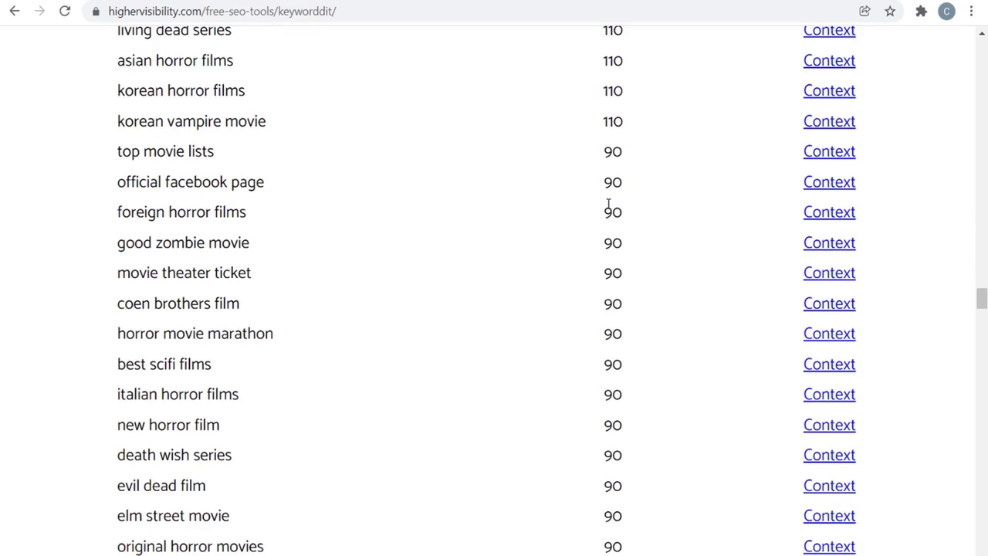
Go back to the mid-volume horror keywords and examine "top horror films" and "horror comedy movies".
scroll(610, 193, "up", 8)
scroll(616, 193, "up", 20)
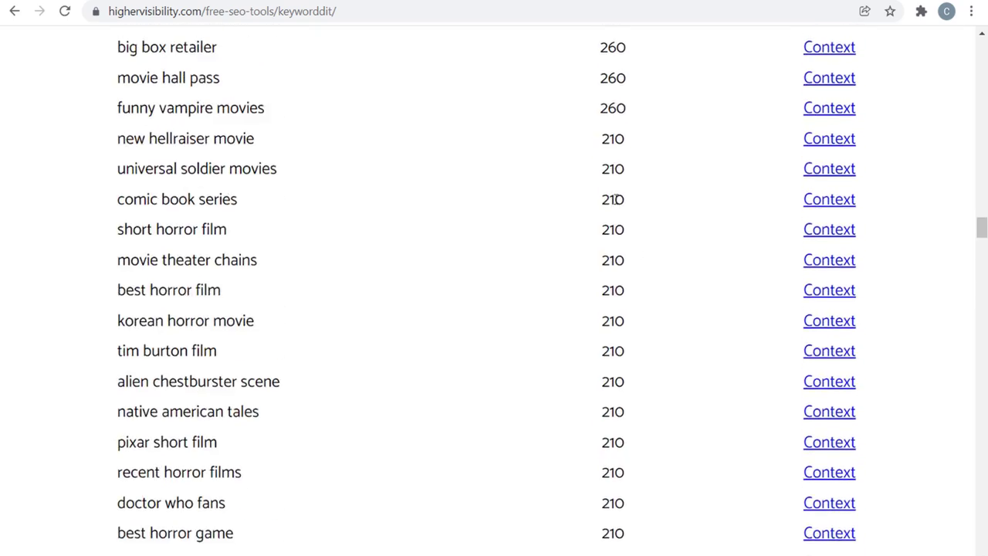
scroll(615, 207, "up", 6)
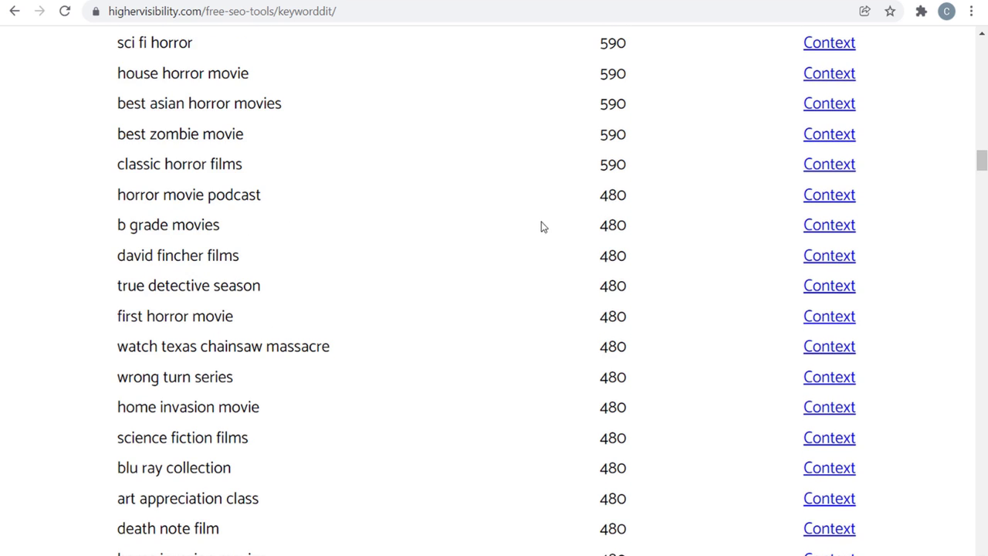
scroll(536, 225, "up", 3)
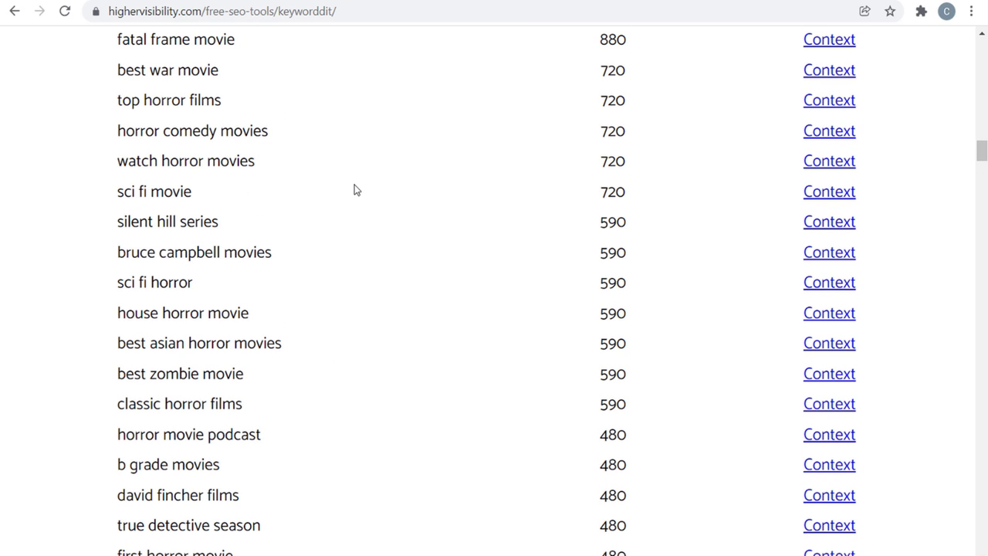
scroll(255, 106, "up", 1)
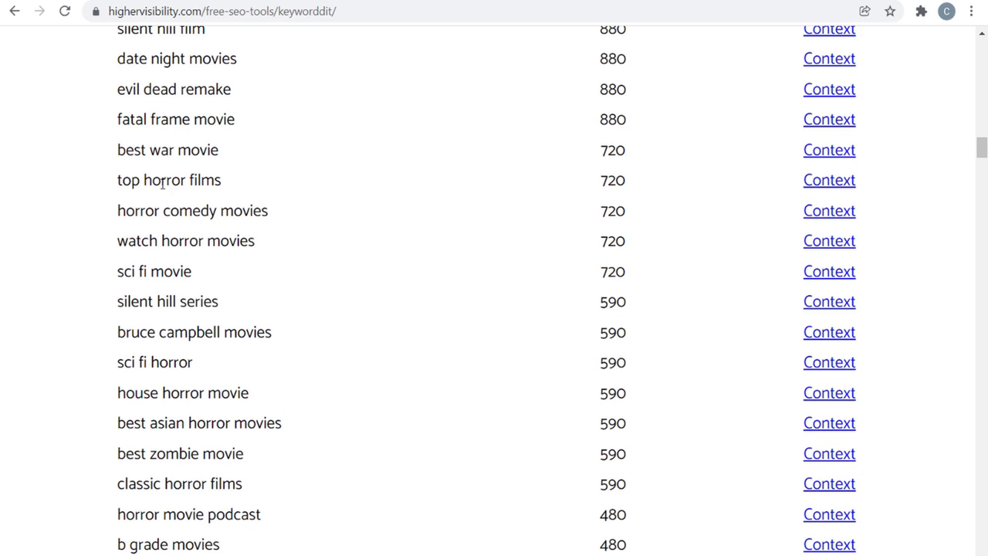
left_click_drag(136, 183, 249, 188)
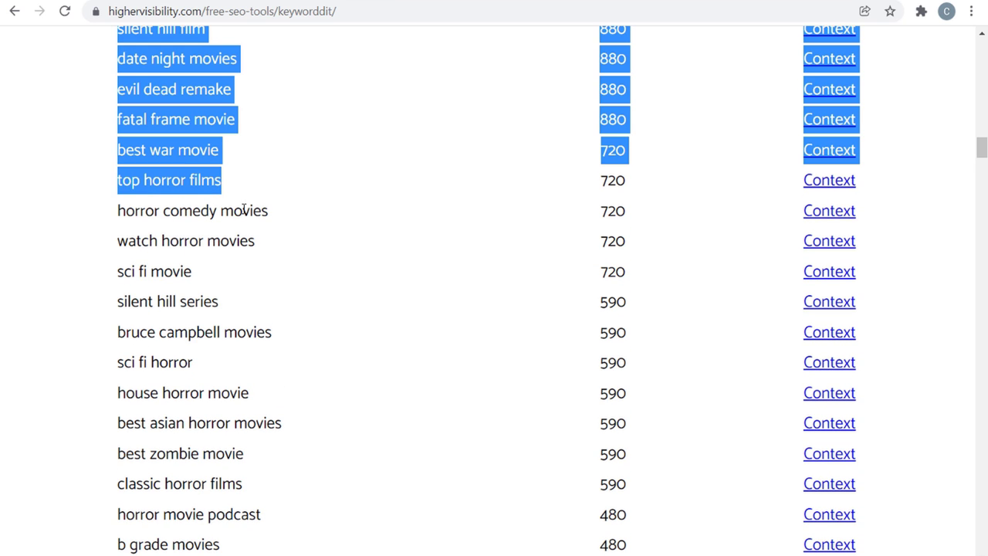
left_click(119, 210)
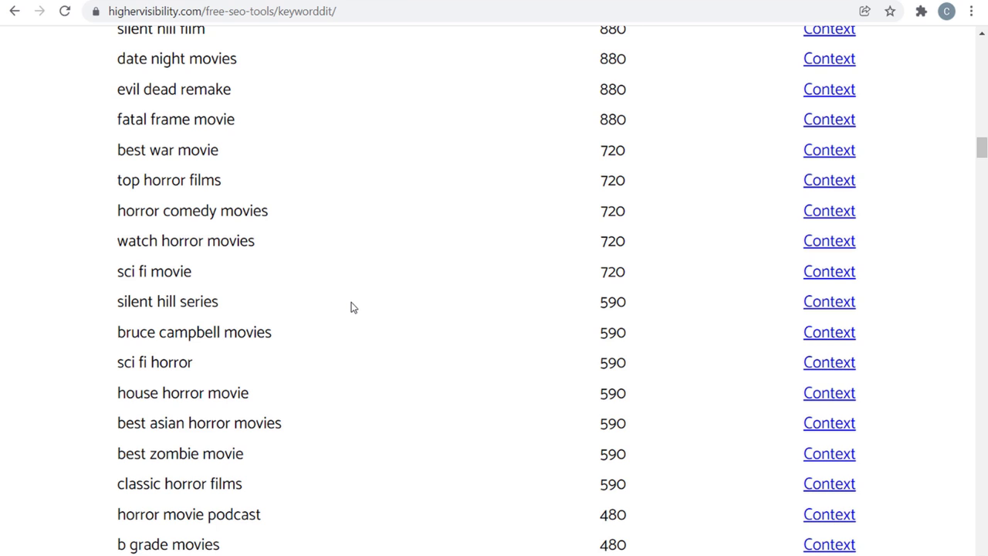
Extract the keywords of the "nintendoswitch" subreddit and review the highest-volume results.
scroll(362, 133, "up", 15)
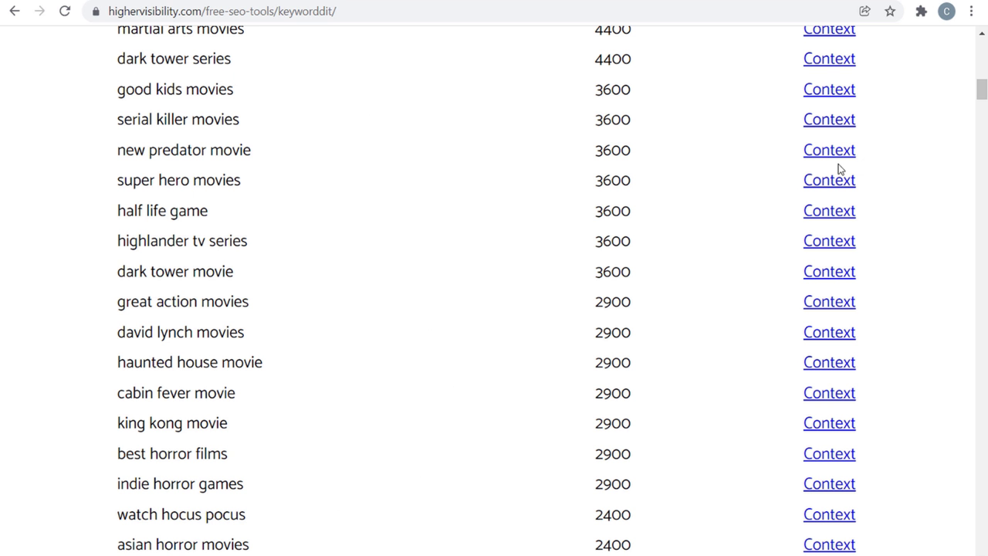
left_click_drag(980, 84, 980, 55)
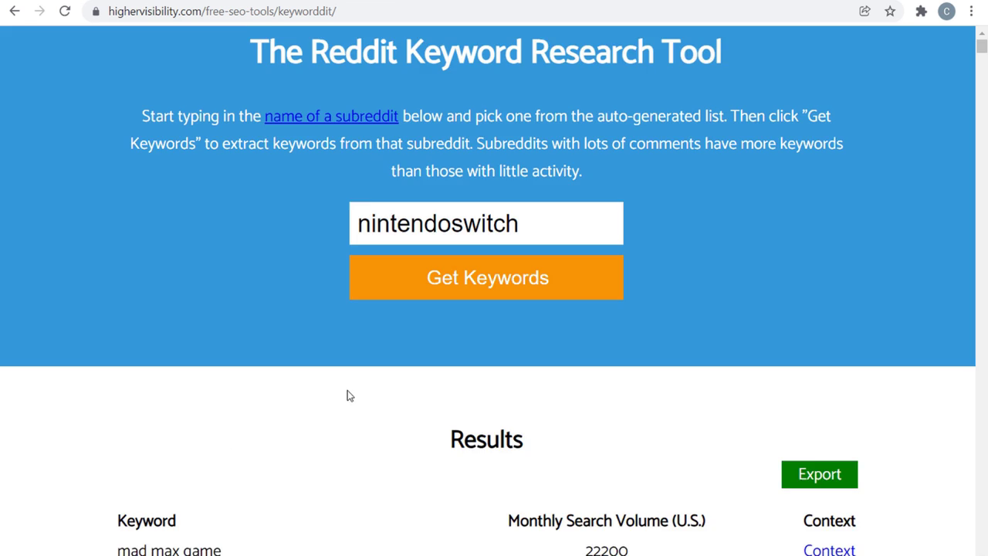
scroll(346, 394, "down", 5)
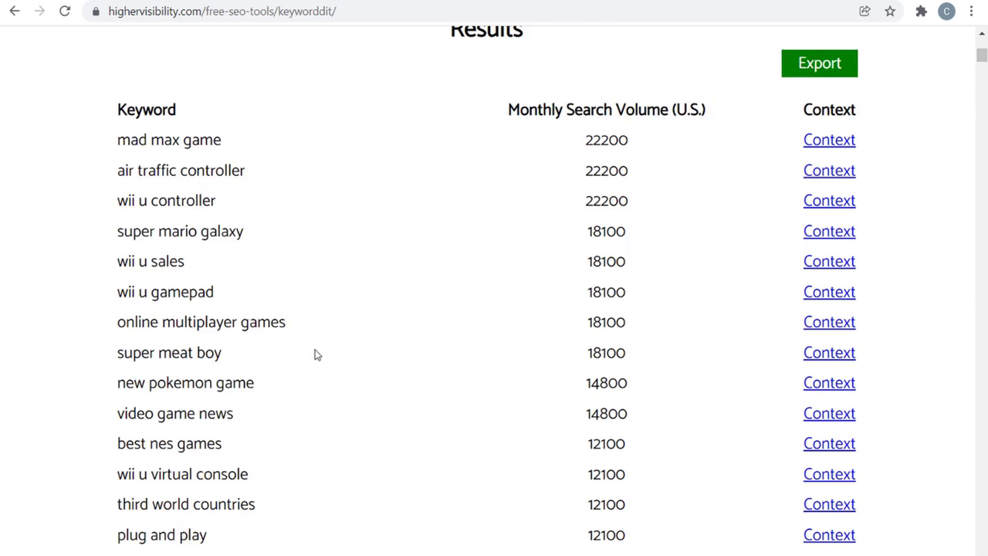
scroll(316, 354, "down", 1)
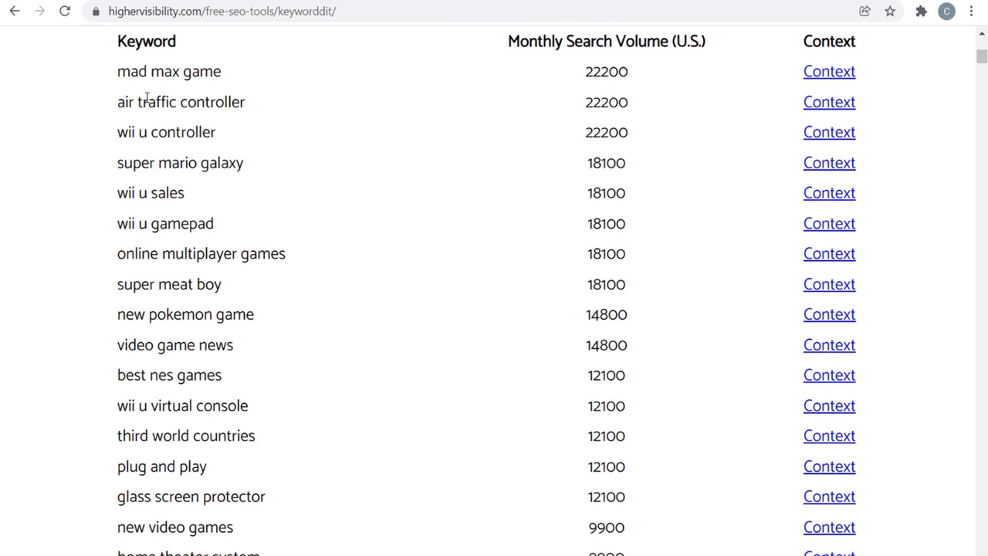
Examine the lower-volume keywords further down the nintendoswitch subreddit's keyword list.
scroll(337, 154, "down", 8)
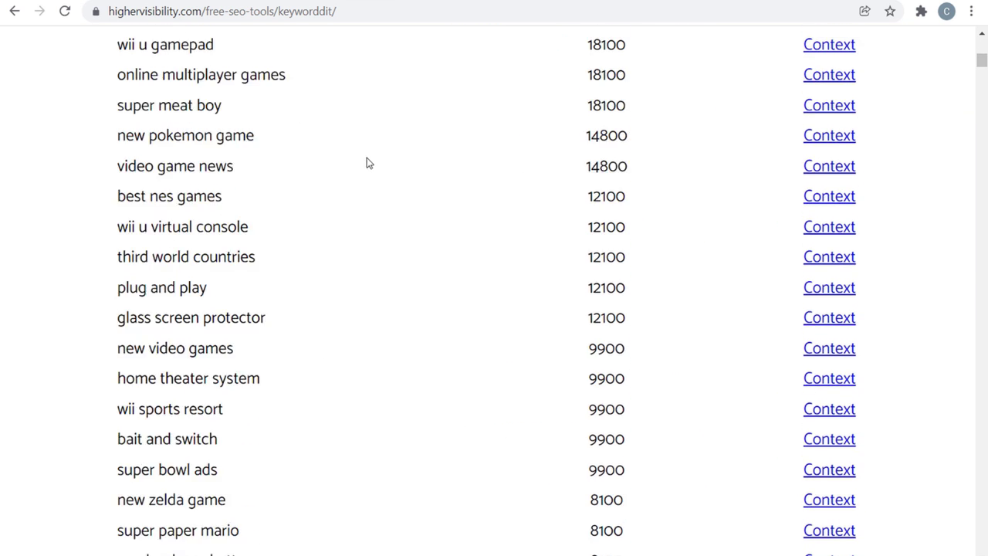
scroll(379, 160, "down", 3)
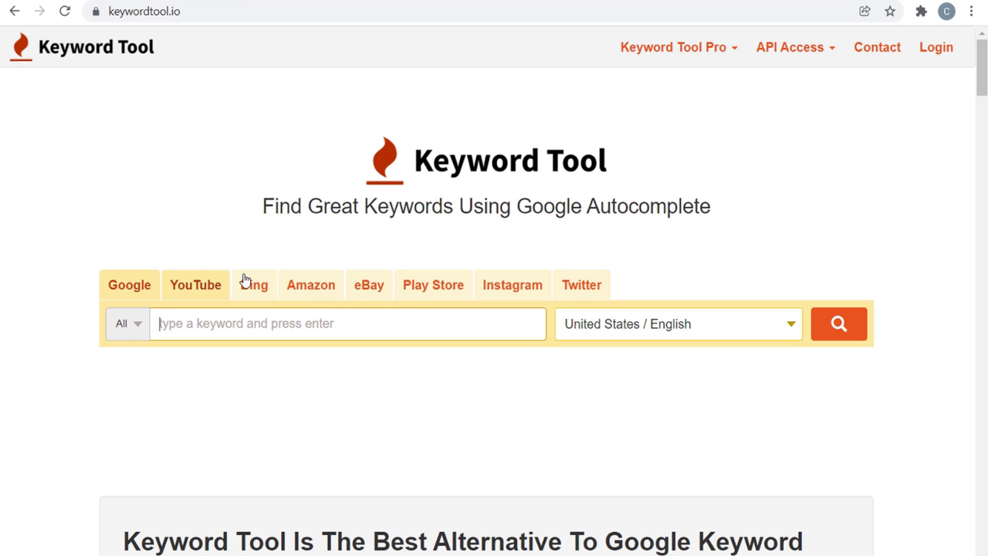
Search Keyword Tool's YouTube keyword suggestions for "wordpress" with United States / English as the locale.
left_click(206, 288)
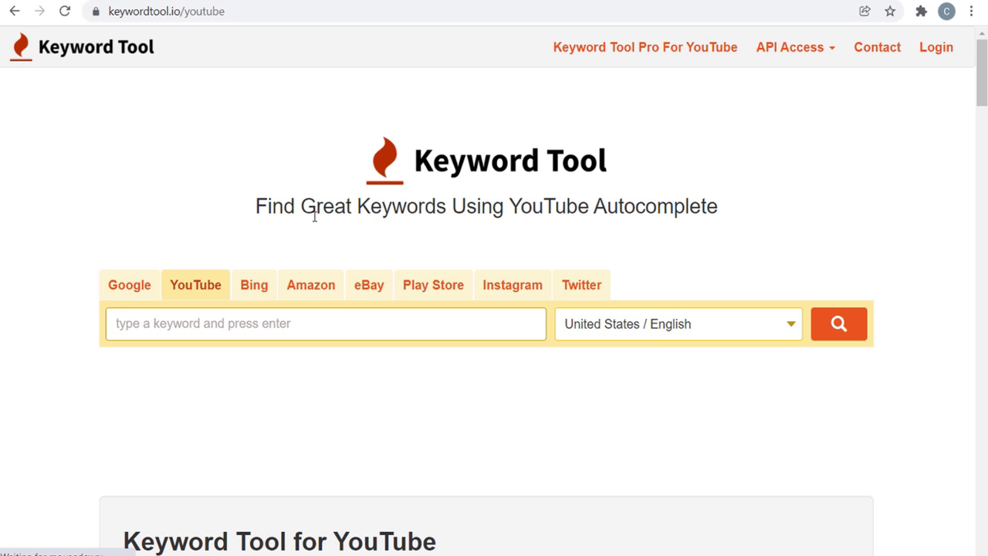
type("wordpress")
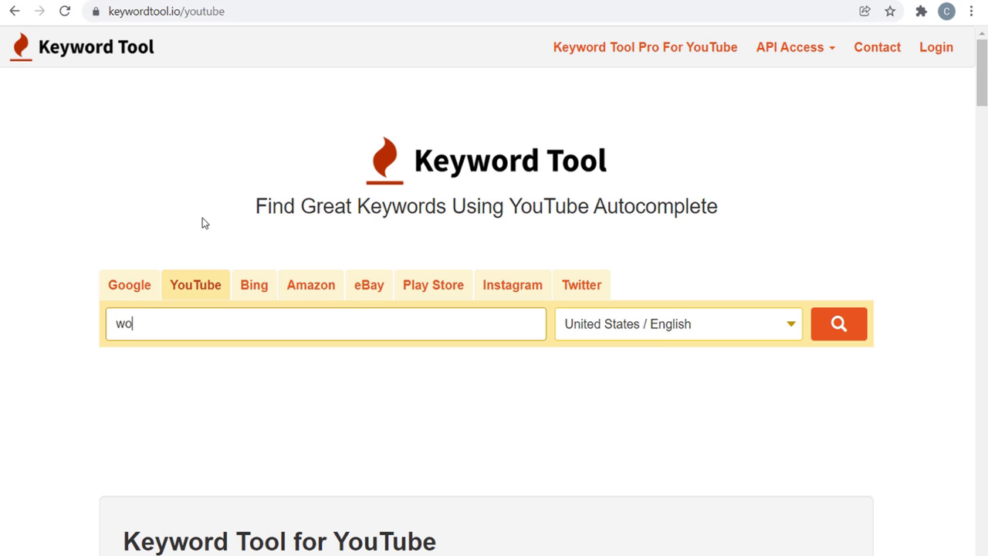
left_click(849, 327)
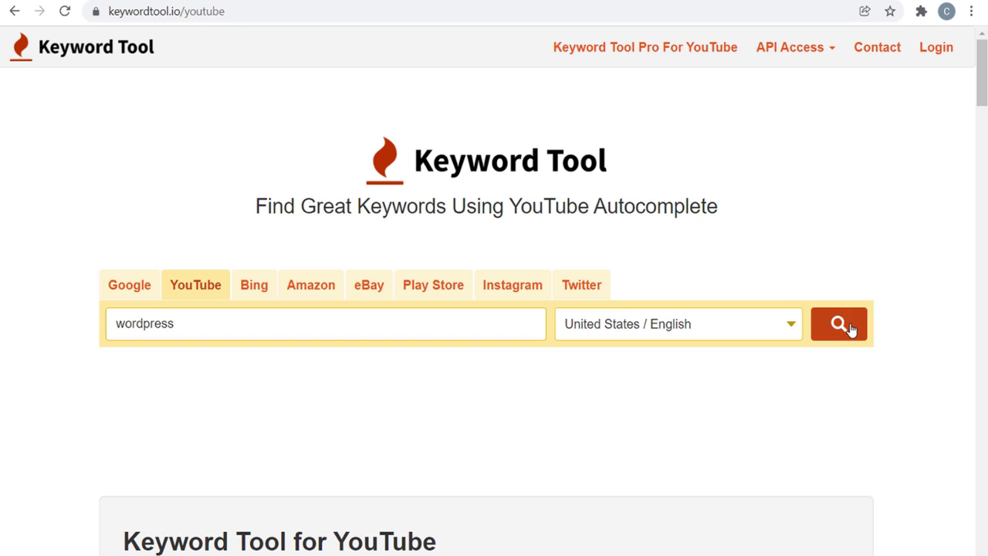
Examine the number of unique "wordpress" keywords found and read through the YouTube keyword suggestions, including those for blog, basics and backup.
scroll(239, 219, "down", 1)
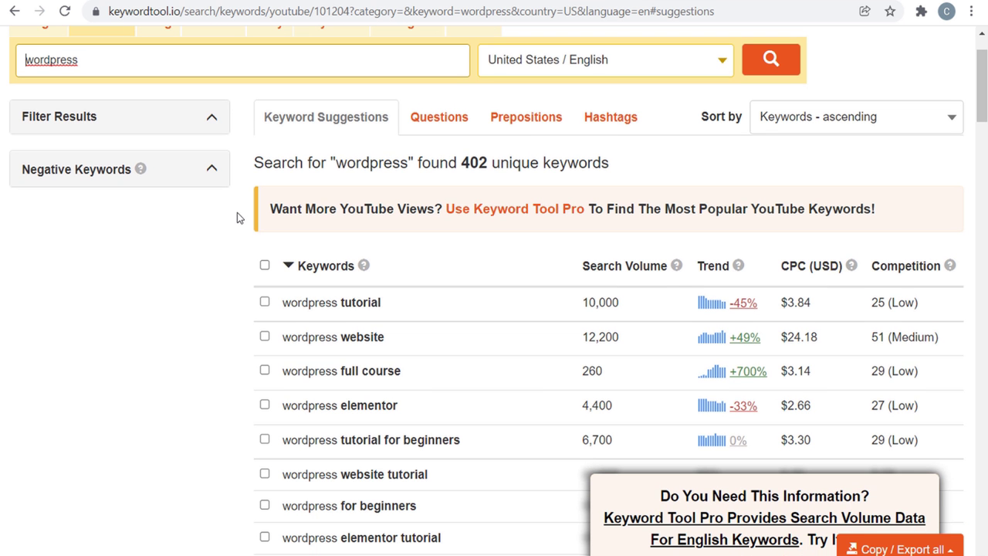
left_click_drag(463, 162, 575, 162)
left_click(642, 161)
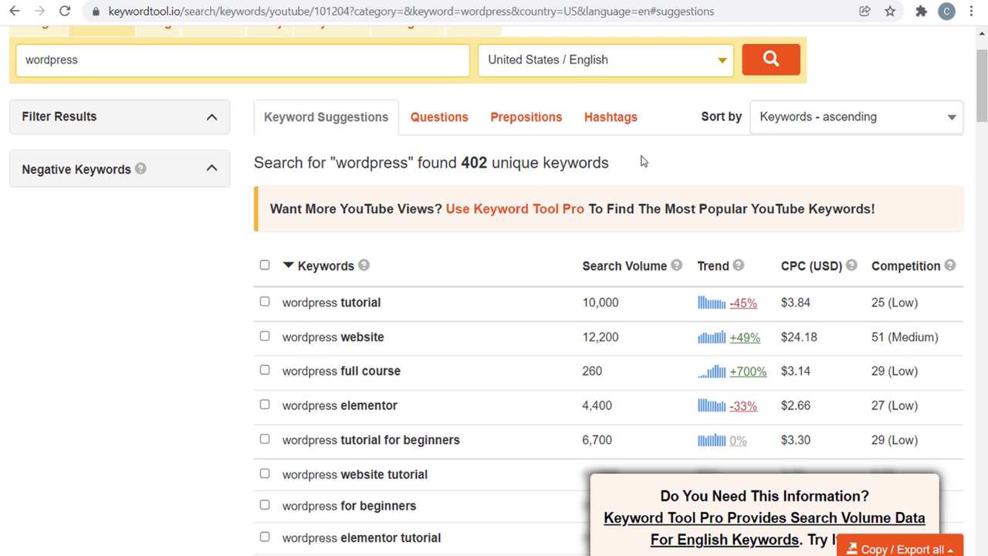
scroll(216, 301, "down", 2)
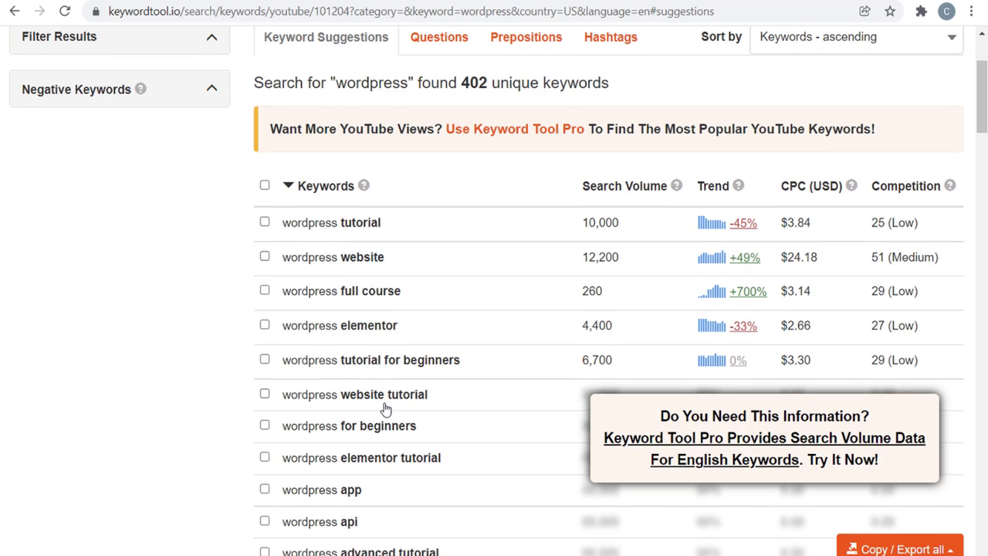
scroll(178, 301, "down", 2)
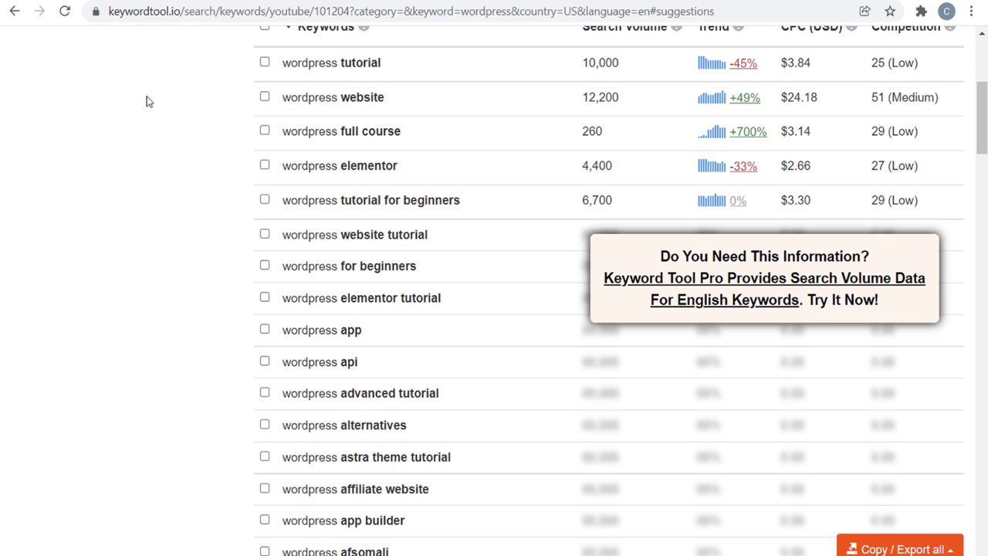
scroll(141, 147, "down", 3)
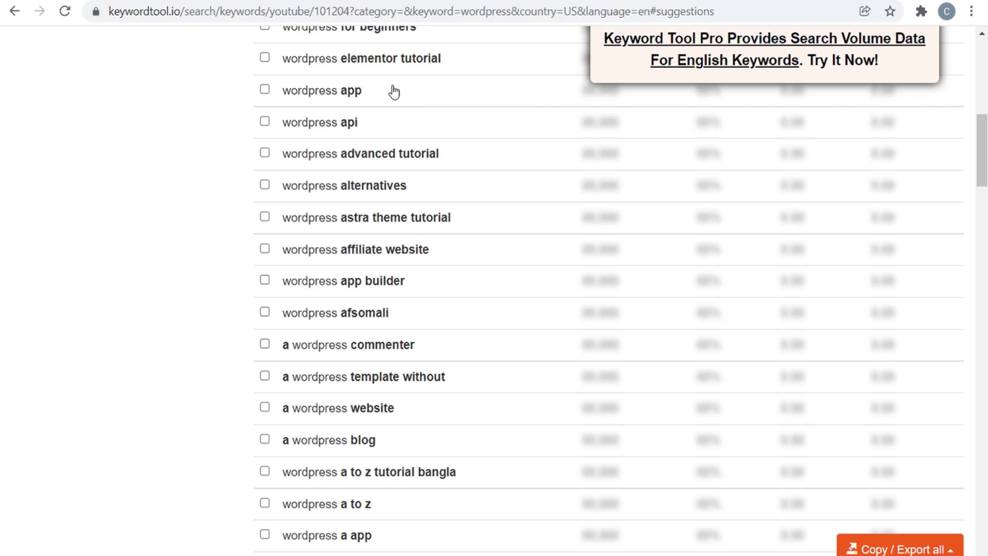
scroll(226, 153, "down", 1)
scroll(232, 159, "down", 5)
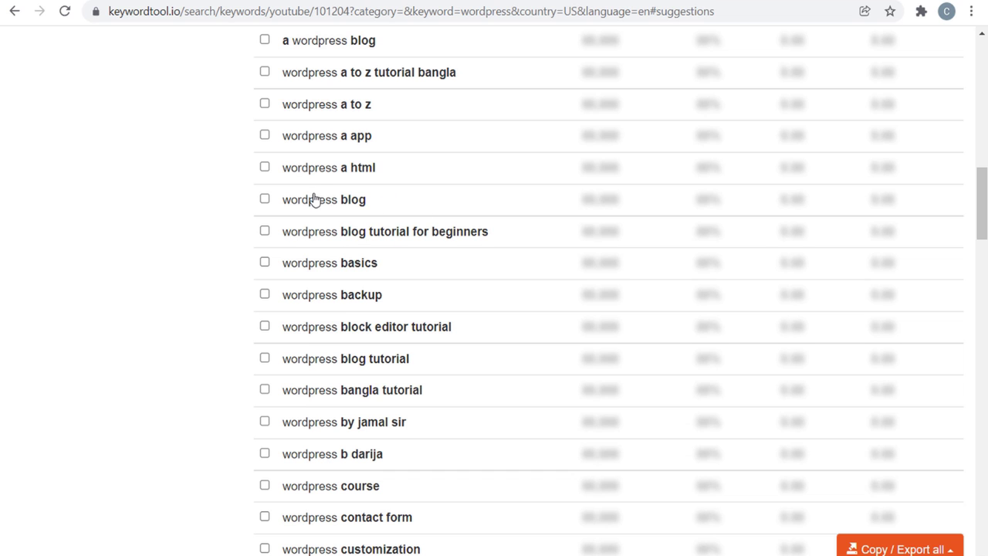
scroll(193, 216, "down", 1)
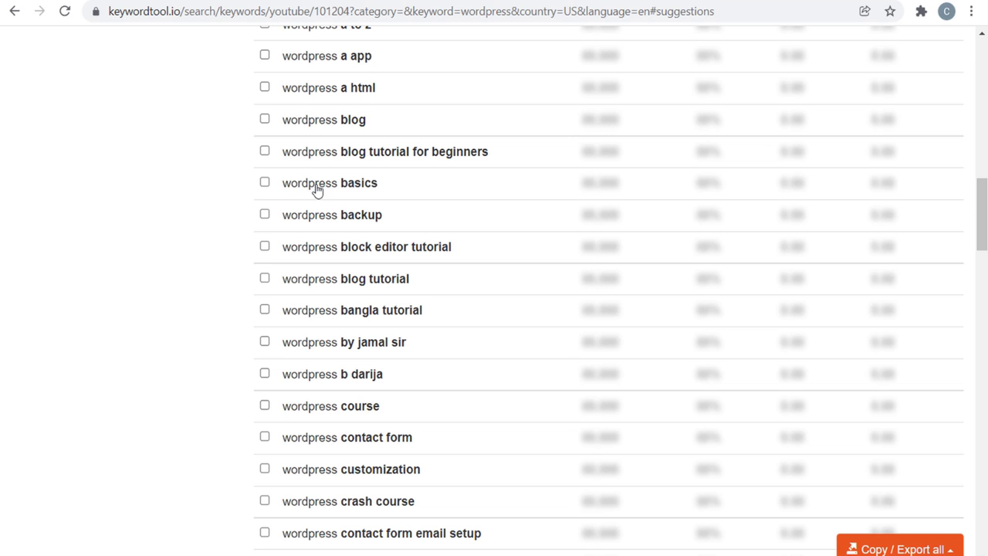
Switch to the Excel keyword list and enter "wordpress basics" in A5 and "wordpress backup" in A6.
left_click(680, 555)
left_click(122, 227)
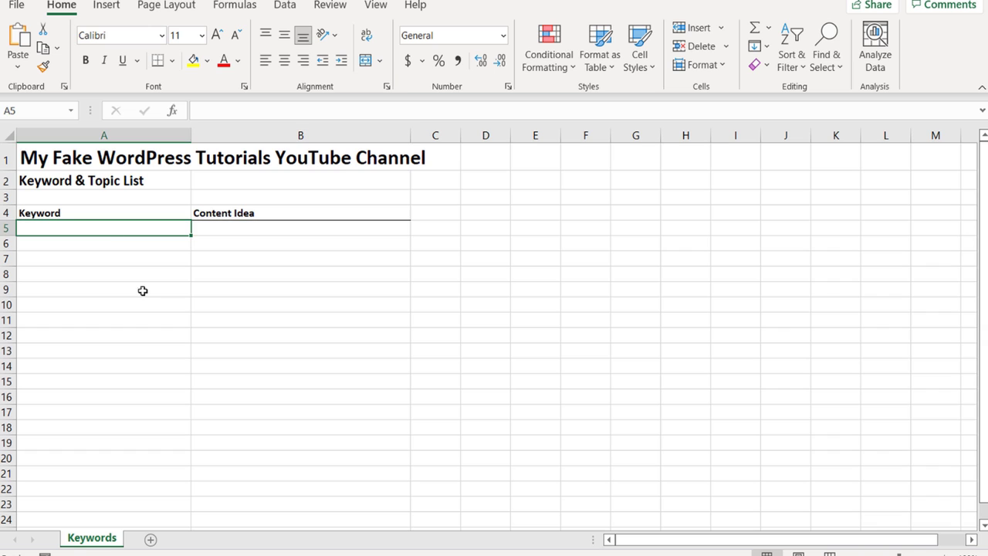
type("wordpress basics")
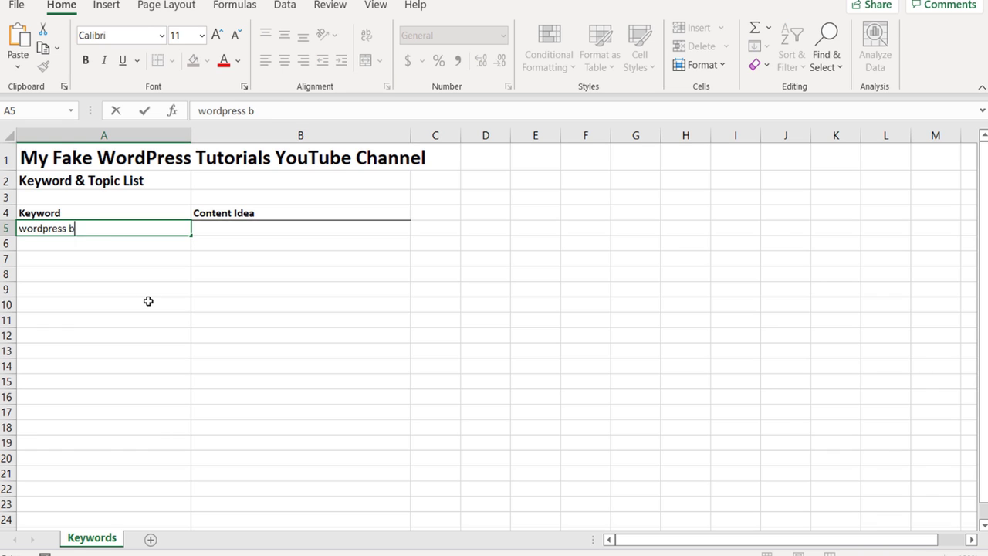
key("Return")
type("wordpress backup")
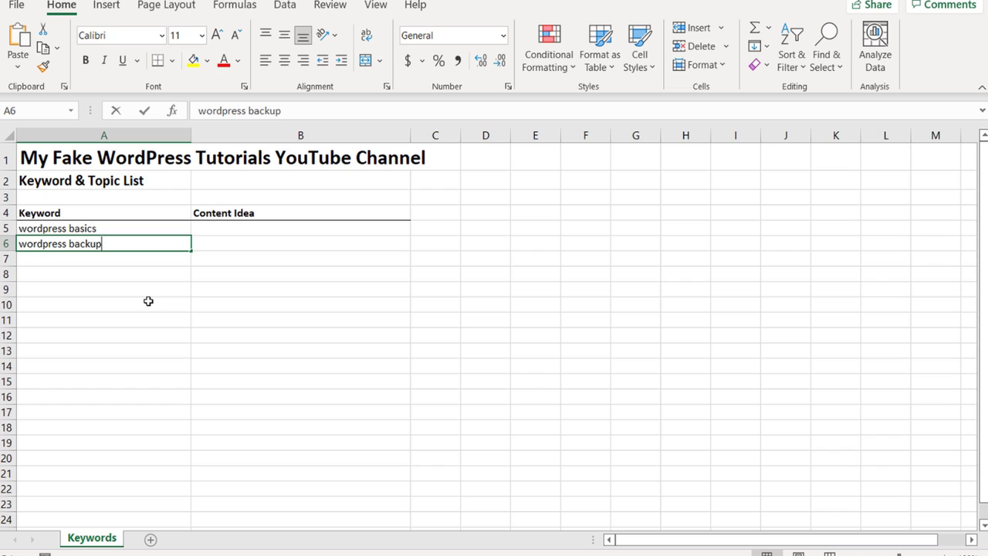
key("Return")
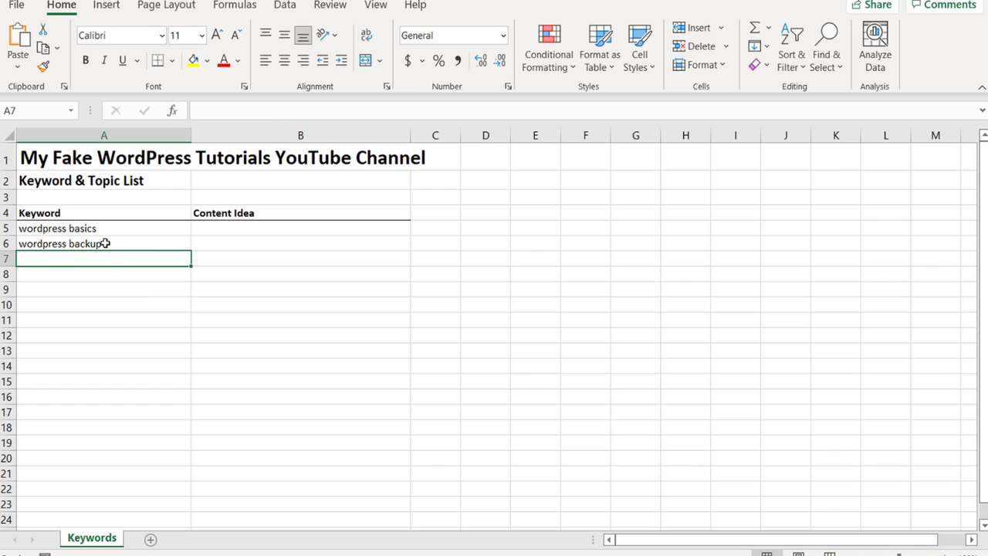
Enter the content idea "how to backup your wordpress website" in B6 beside the backup keyword.
left_click(213, 245)
type("h")
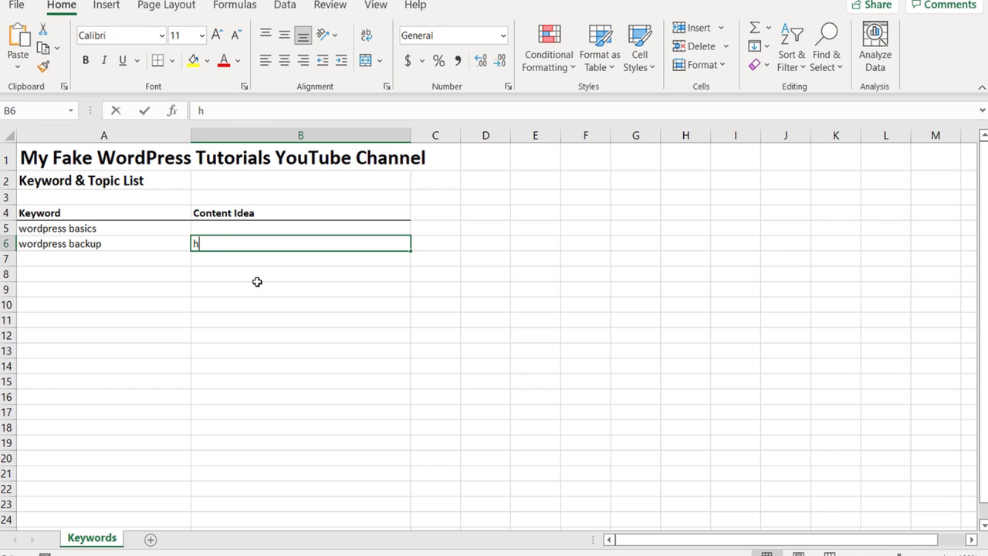
type("ow to backup your w")
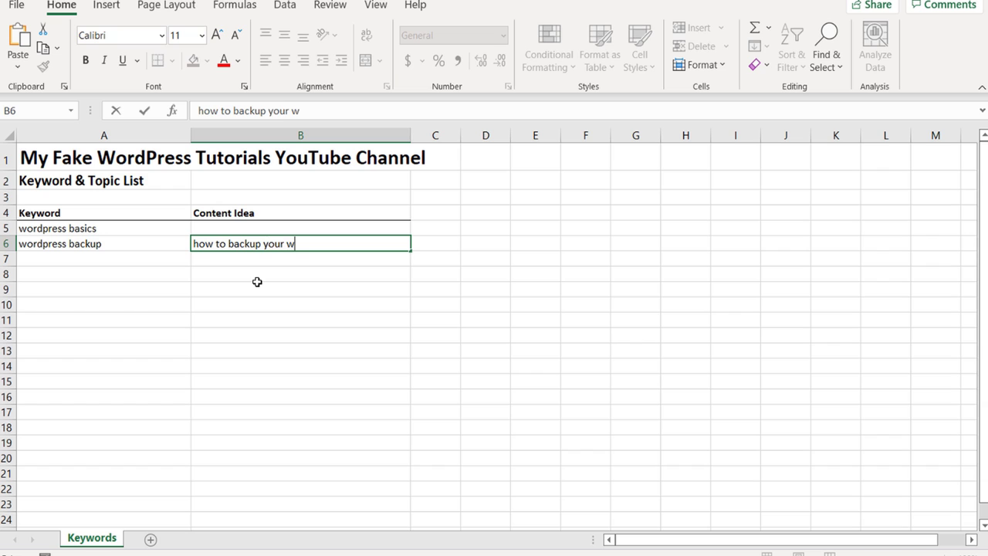
type("ordpress website")
key("Return")
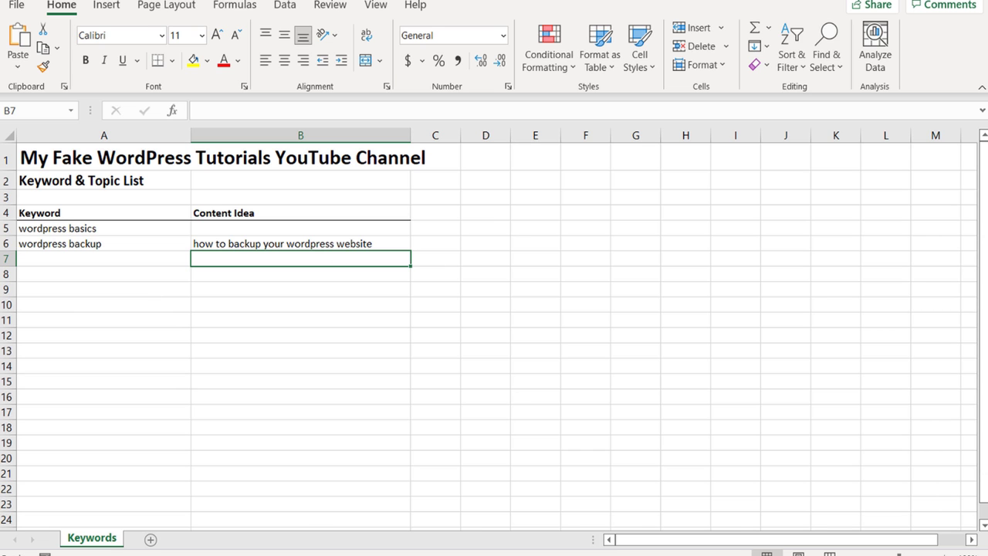
Check further keyword suggestions in the browser and add "wordpress contact form" to cell A7 of the Excel keyword list.
key("alt+Tab")
scroll(249, 319, "down", 4)
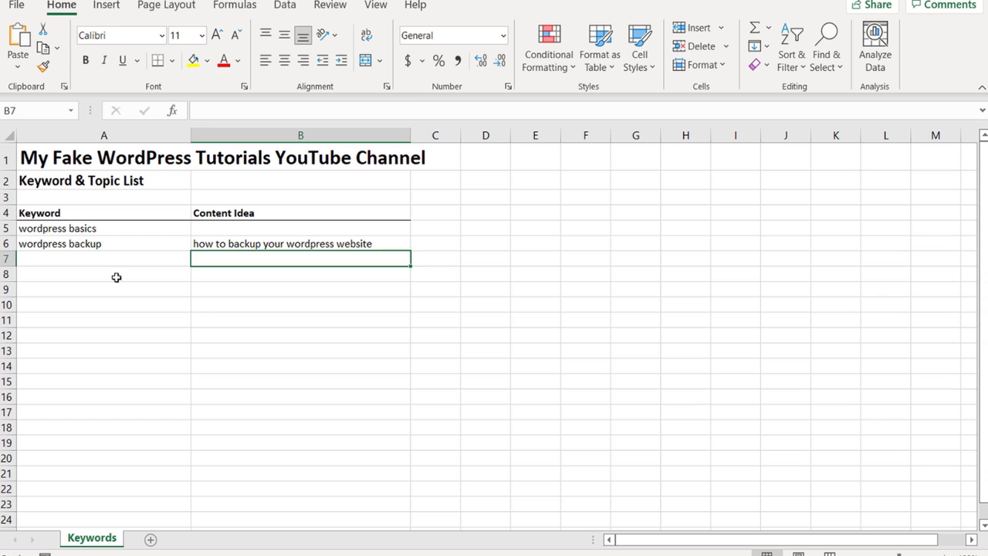
left_click(116, 261)
type("wordpr")
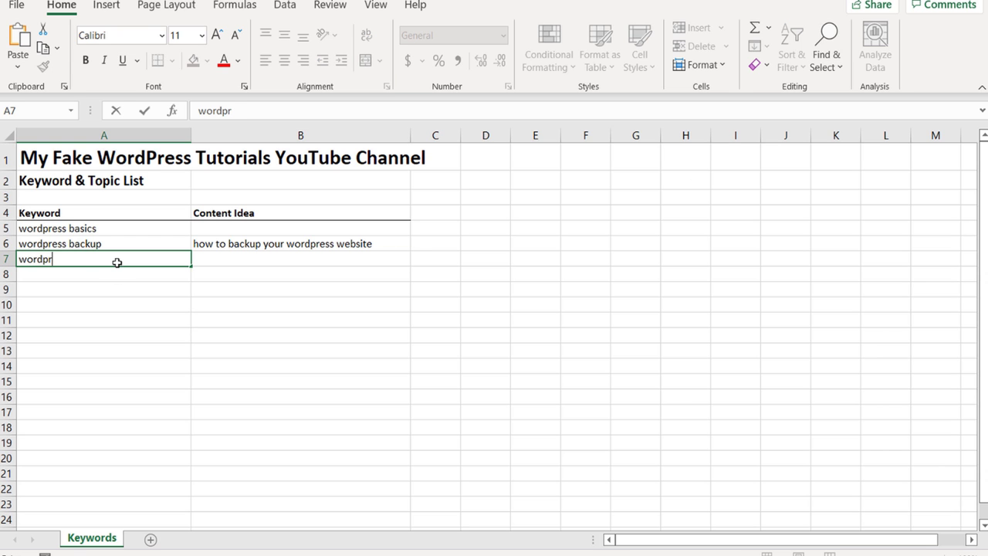
type("ess contact form")
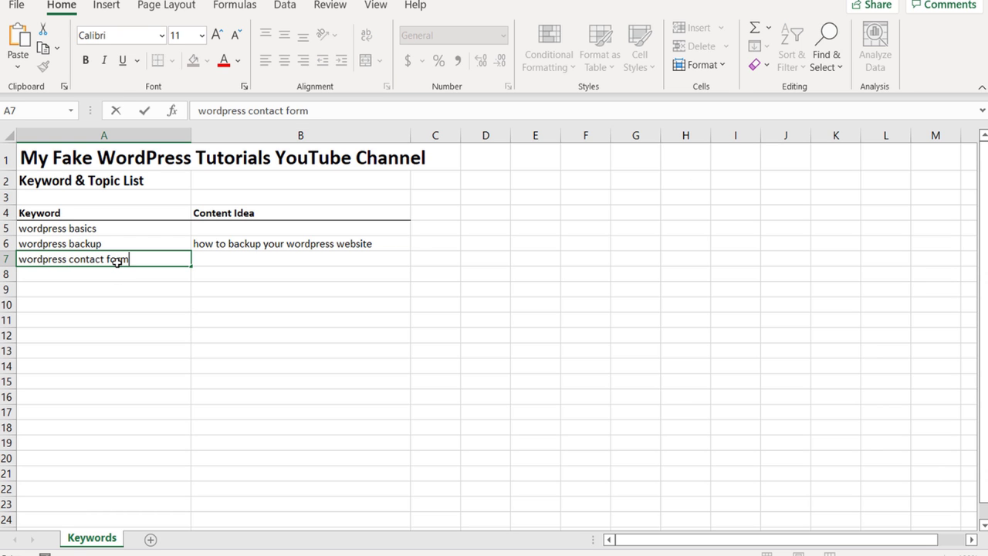
Enter the content idea "best contact form plugin for wordpress" in B7 beside the contact form keyword.
left_click(288, 259)
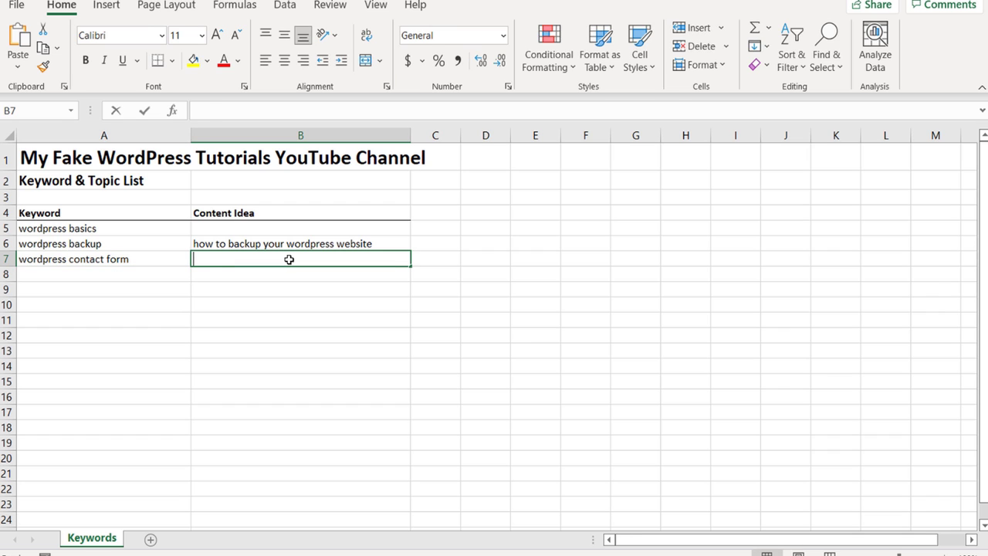
type("best contact form ")
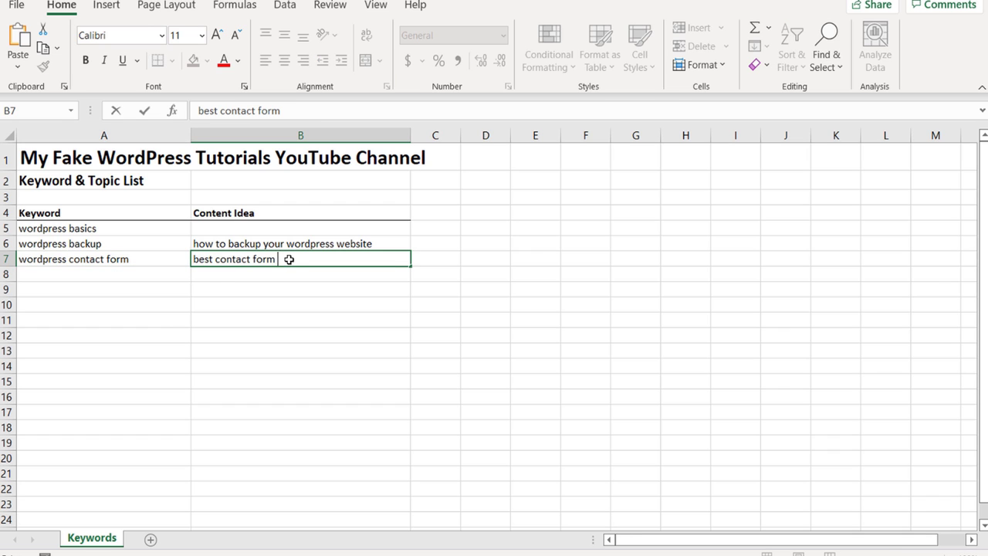
type("plugin for wordpres")
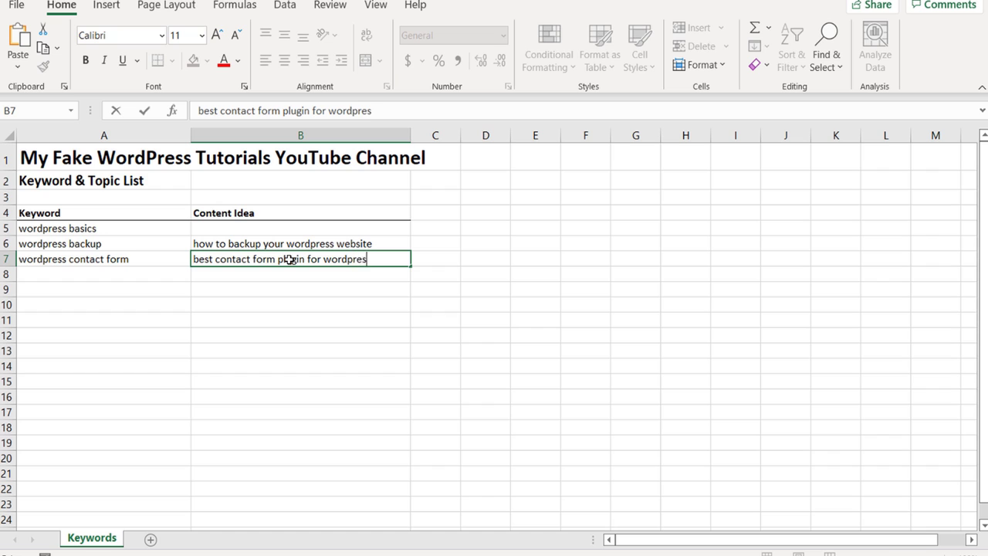
type("s")
left_click(367, 321)
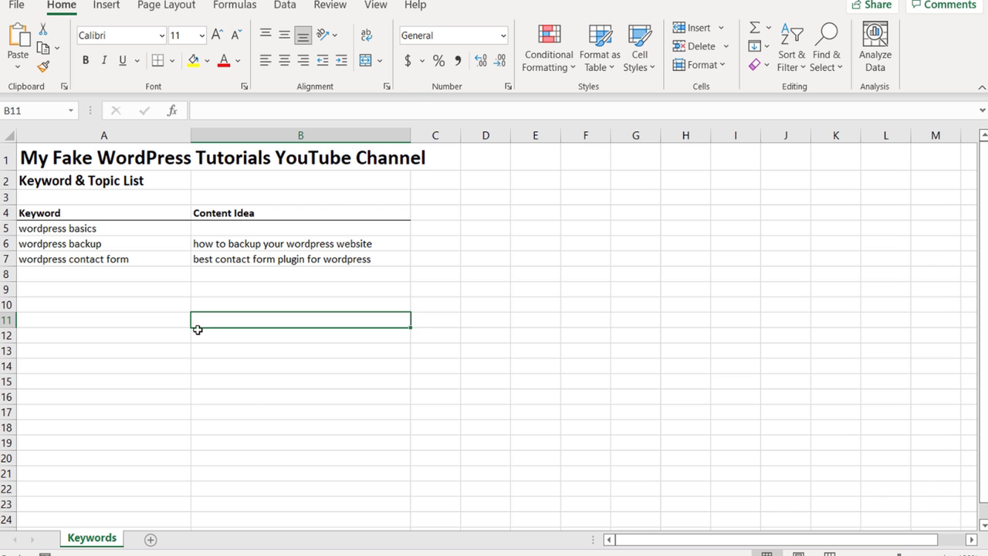
left_click(113, 228)
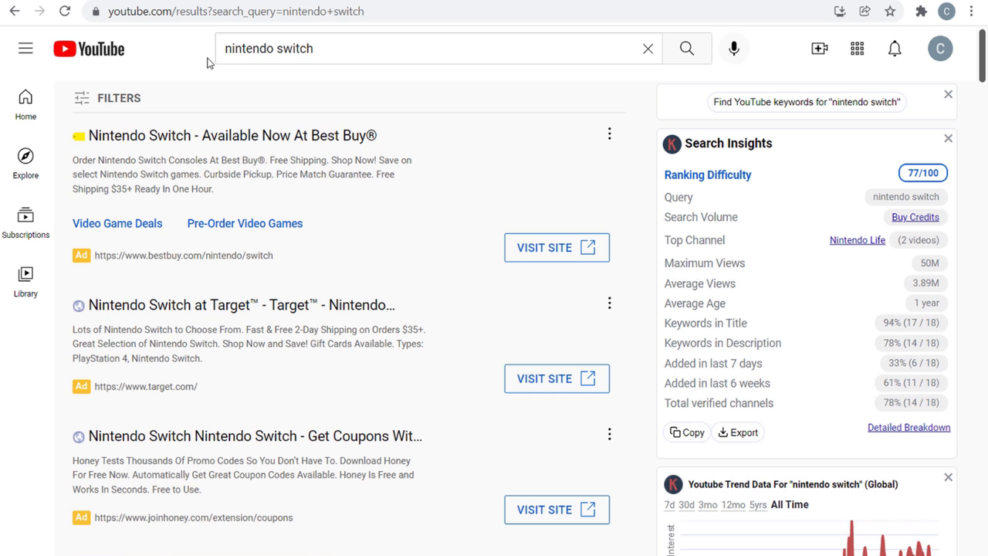
Examine the YouTube results for "nintendo switch", comparing video titles, views, upload ages and channel sizes alongside the Keywords Everywhere keyword lists.
scroll(640, 217, "down", 5)
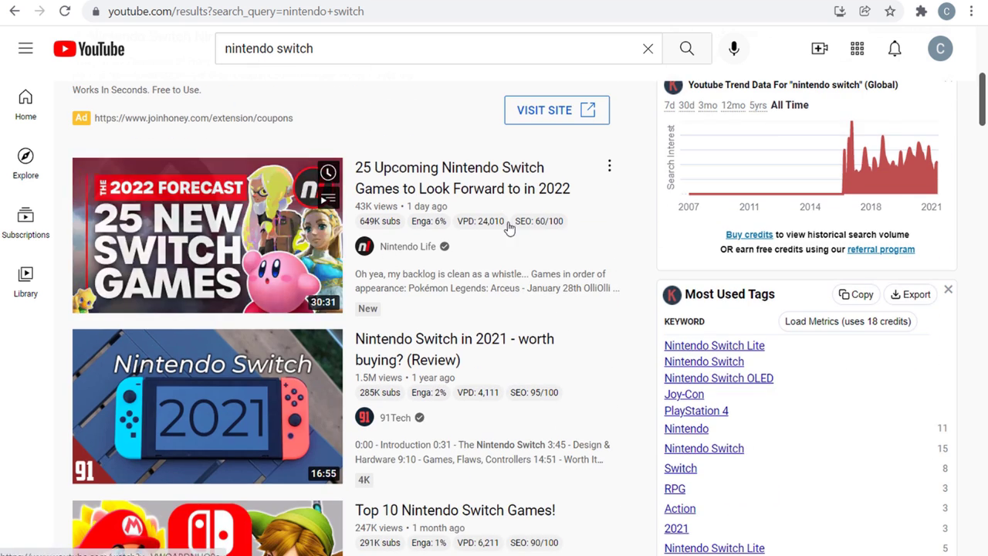
scroll(587, 236, "down", 2)
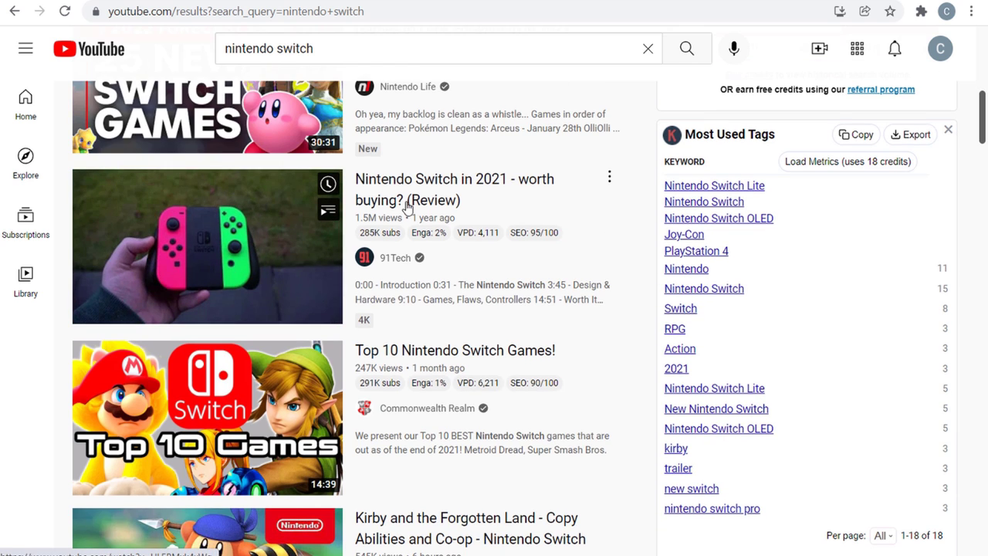
scroll(562, 247, "down", 3)
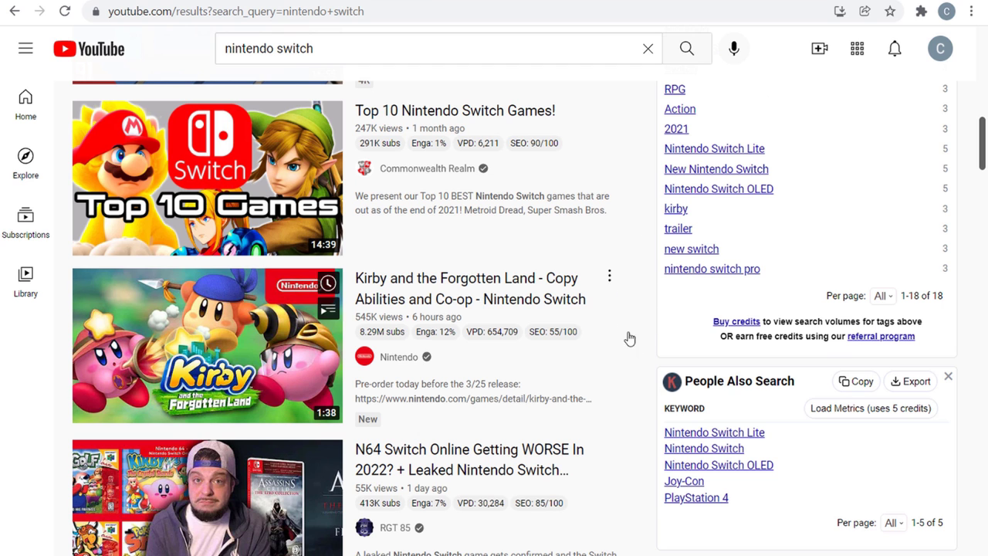
scroll(631, 332, "down", 3)
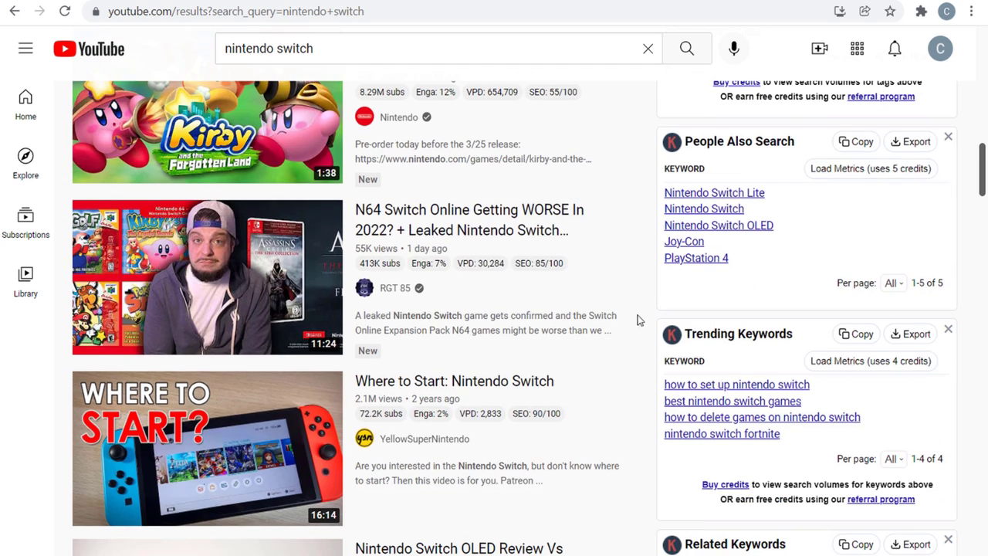
mouse_move(585, 463)
mouse_move(376, 402)
scroll(623, 417, "down", 6)
scroll(785, 434, "down", 1)
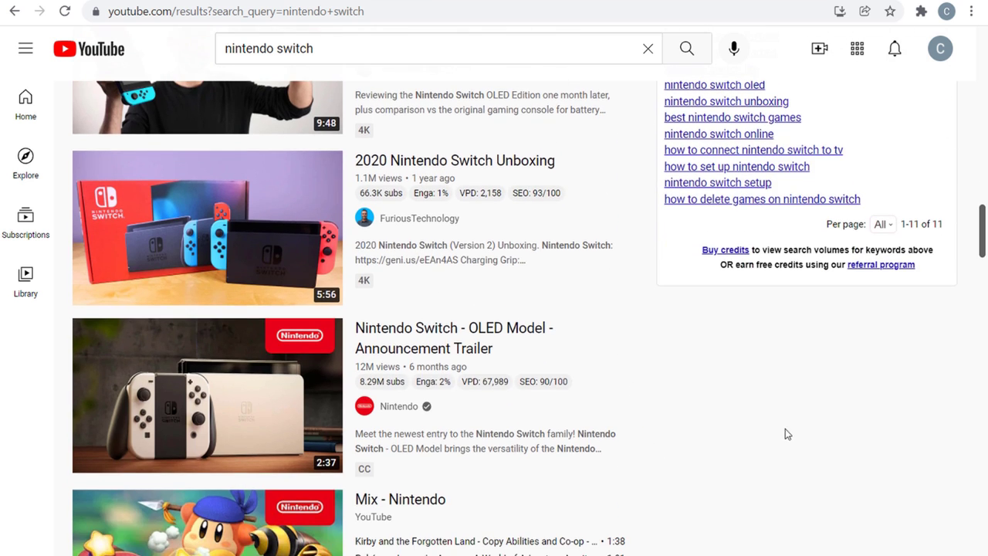
scroll(752, 409, "down", 1)
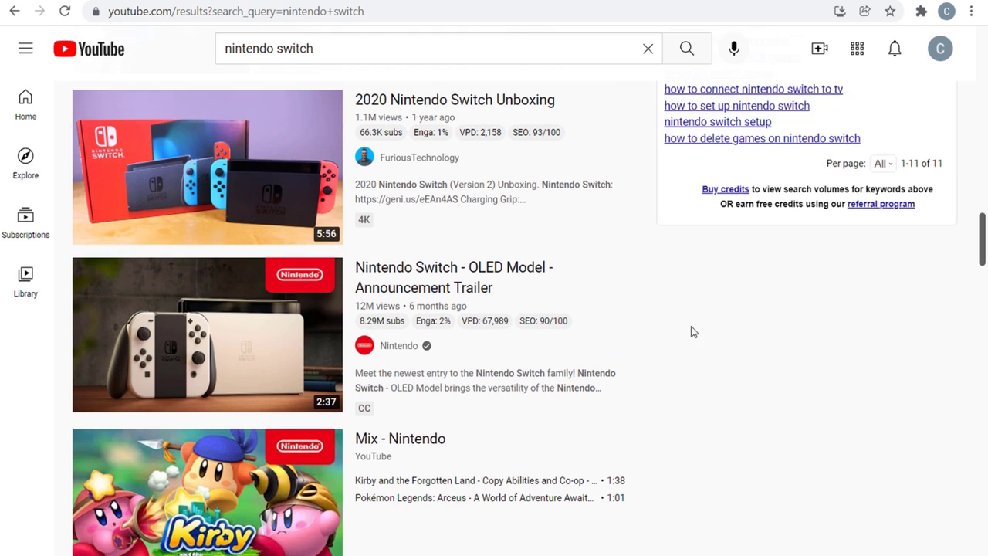
scroll(693, 332, "up", 1)
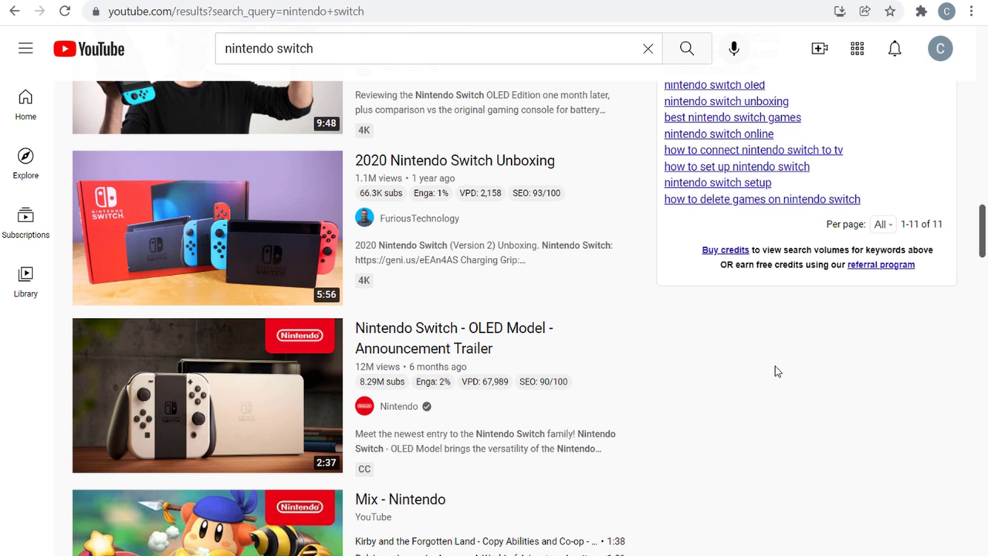
scroll(788, 373, "down", 2)
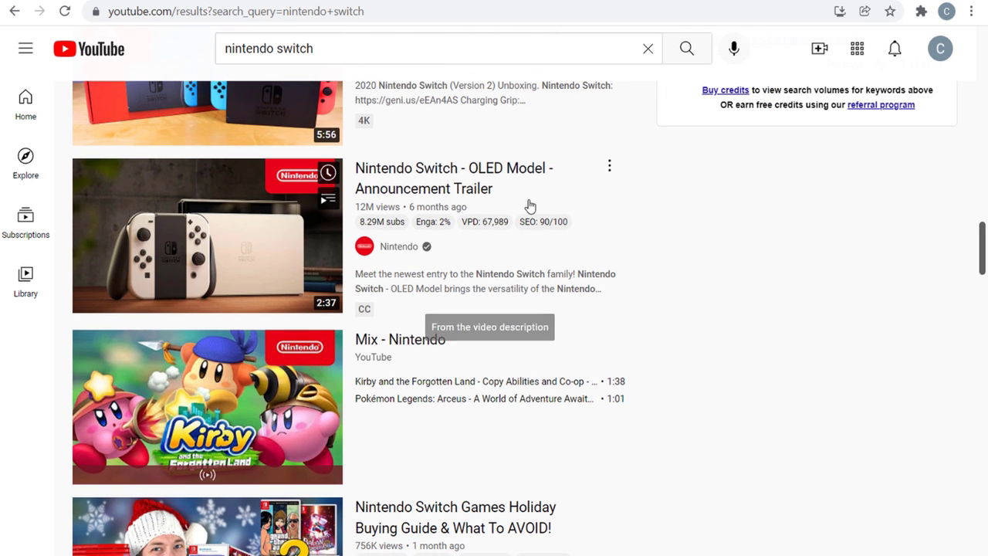
Look further down the YouTube results for "nintendo switch", checking recent uploads and smaller channels, and return to the start of the results.
scroll(717, 286, "up", 1)
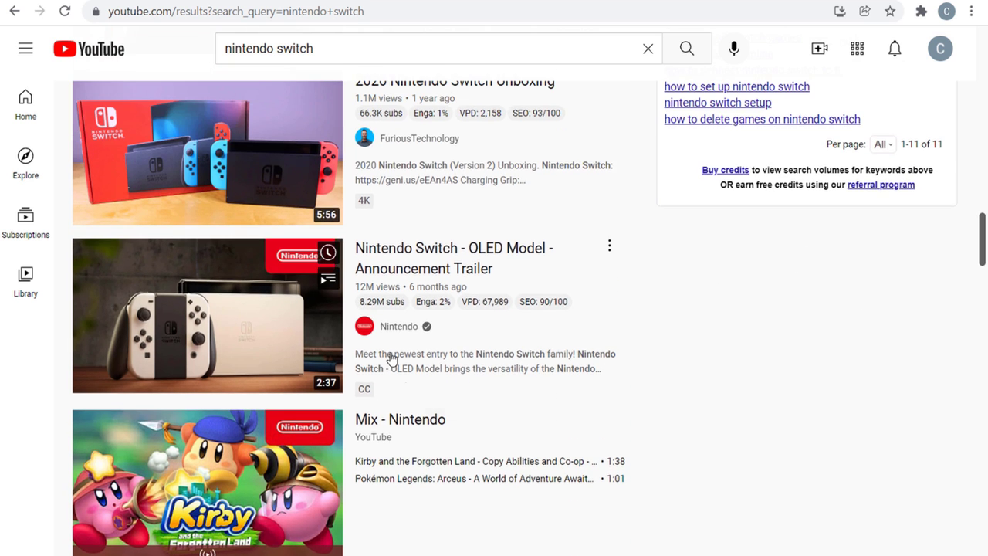
scroll(822, 337, "down", 4)
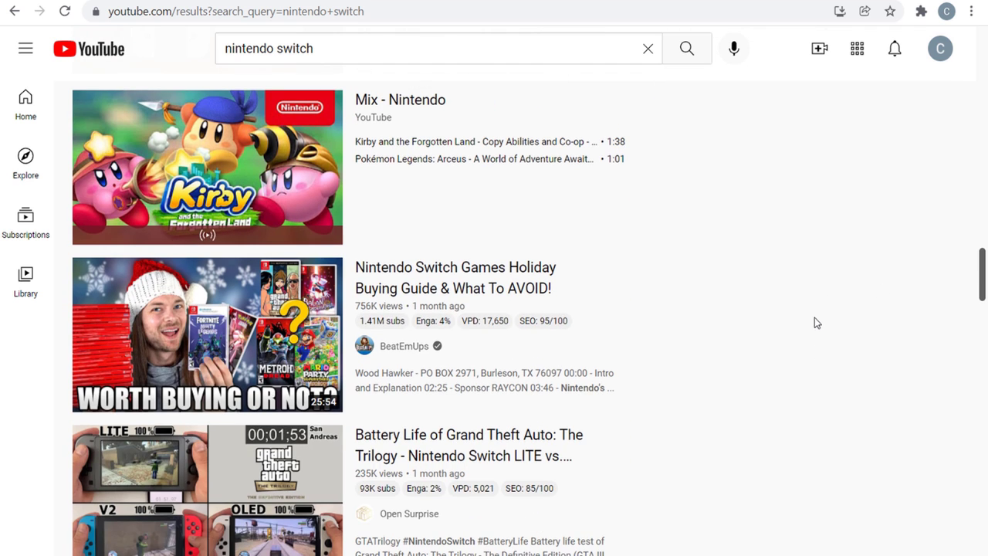
scroll(795, 293, "down", 3)
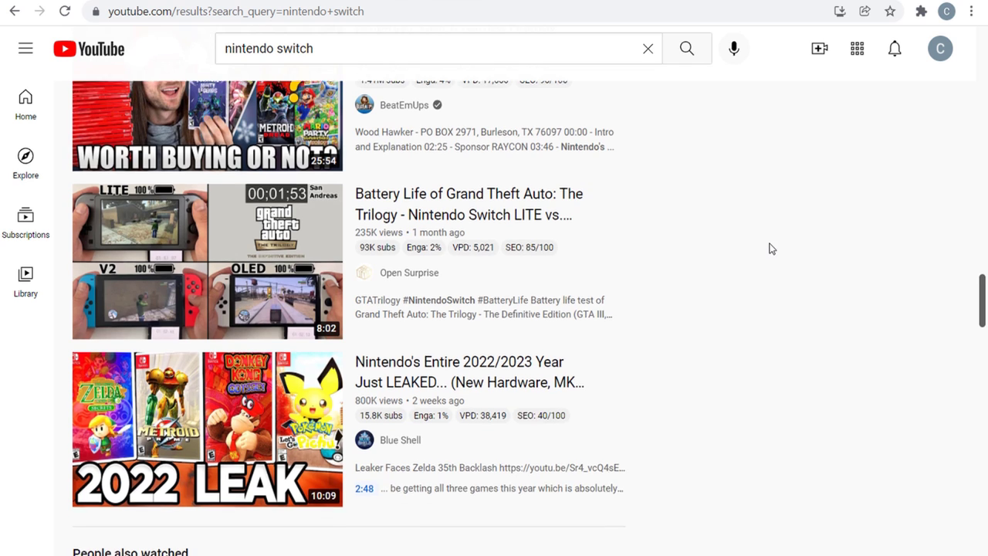
scroll(741, 241, "down", 5)
scroll(683, 259, "down", 6)
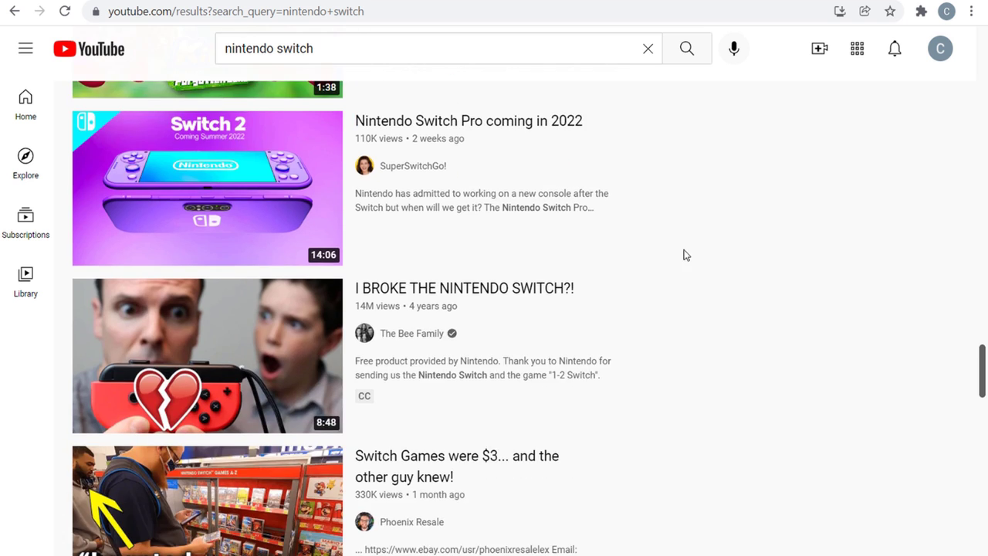
scroll(718, 251, "down", 10)
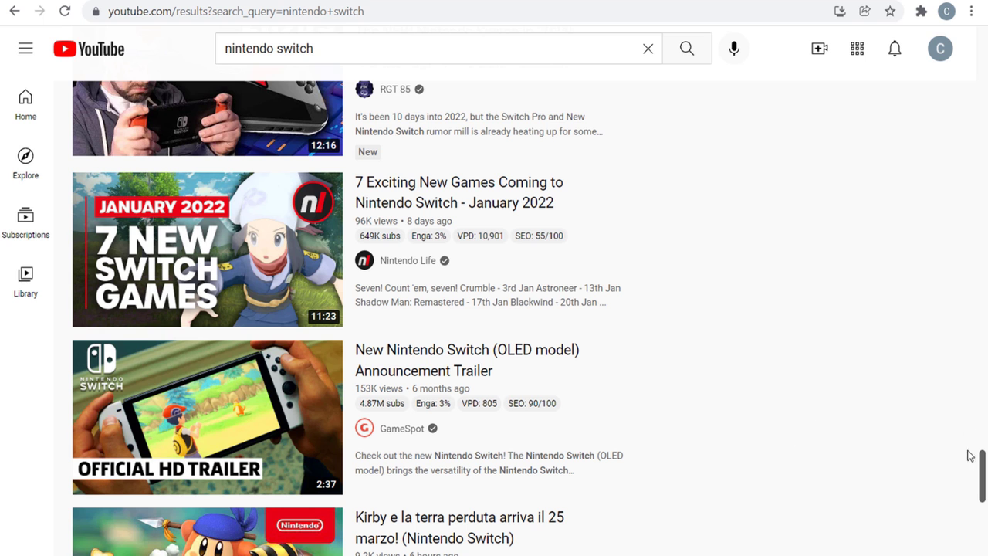
left_click_drag(982, 463, 981, 208)
left_click_drag(981, 145, 981, 46)
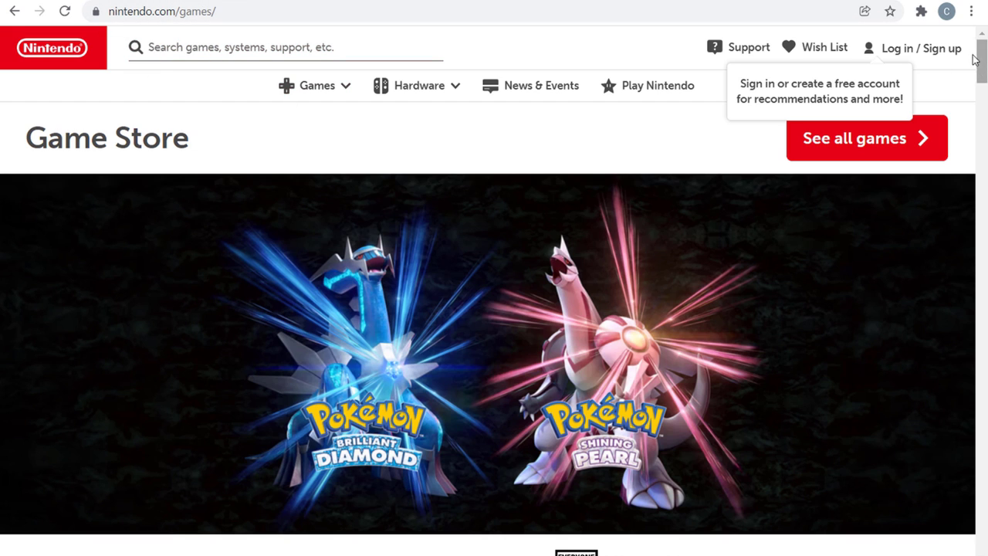
Check the Nintendo Switch best sellers in Nintendo's game store and search YouTube for "nintendo switch mario kart 8 deluxe".
left_click_drag(982, 61, 983, 108)
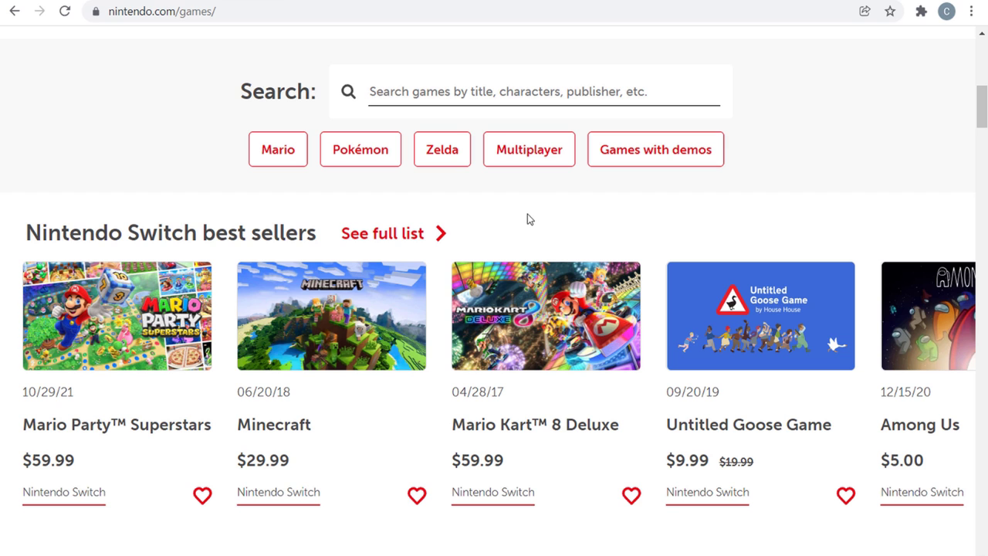
left_click(511, 11)
type("youtube.com")
key("Return")
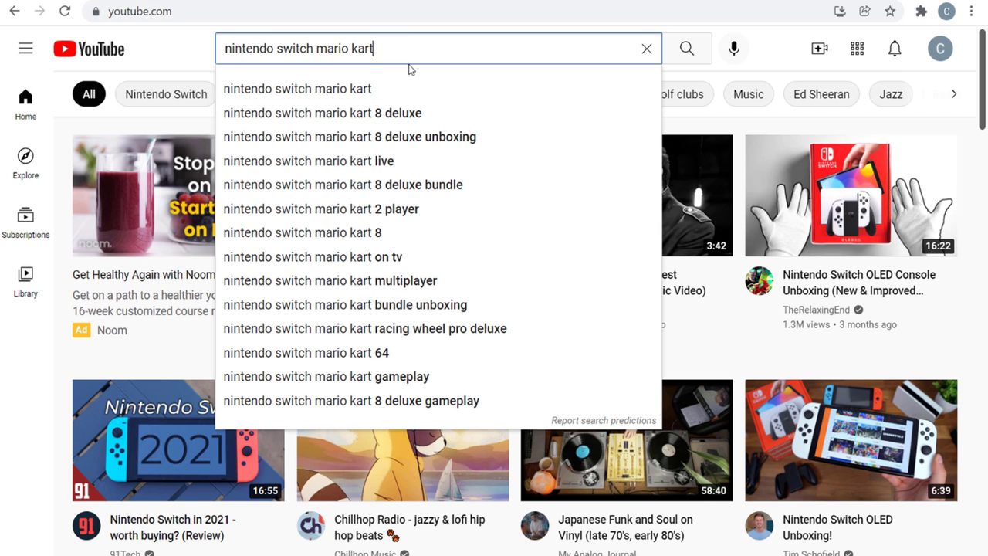
type("deluxe")
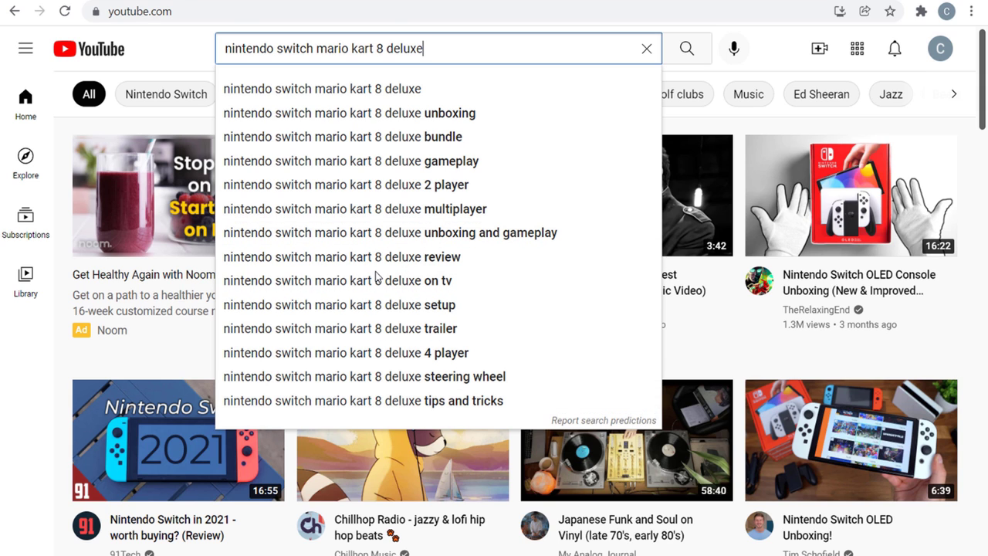
key("Return")
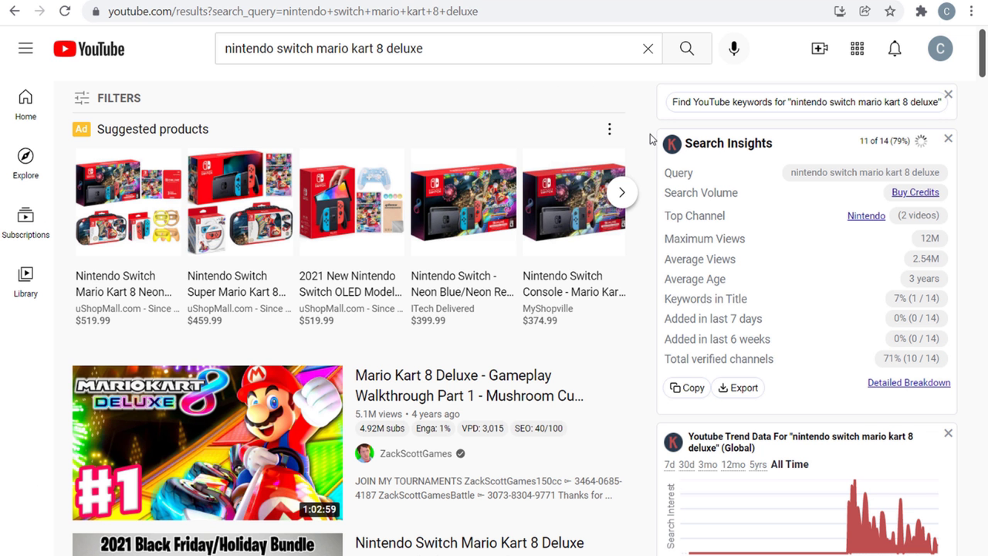
Examine the Mario Kart 8 Deluxe results for video titles, content angles, views, upload ages, channel sizes and most used tags.
scroll(644, 120, "down", 3)
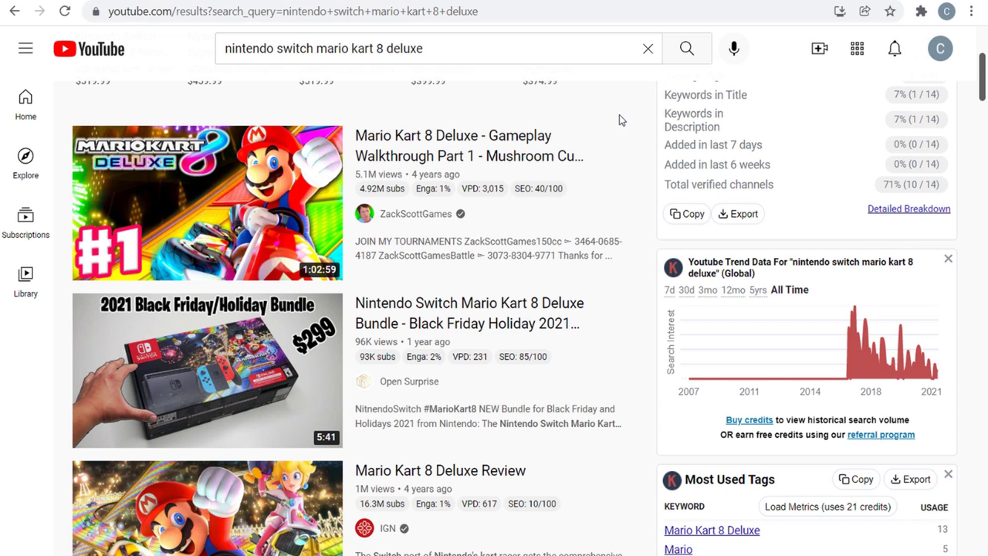
mouse_move(481, 132)
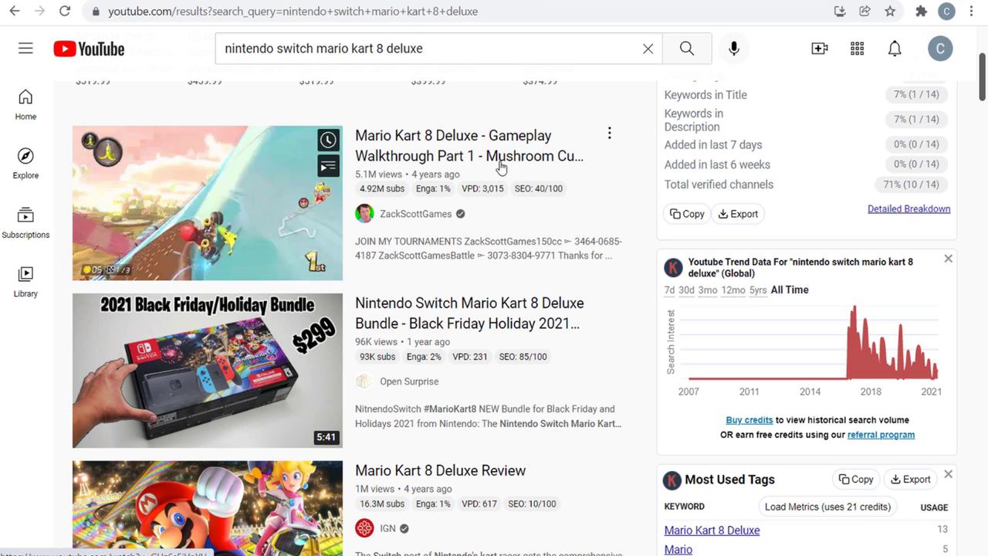
mouse_move(571, 265)
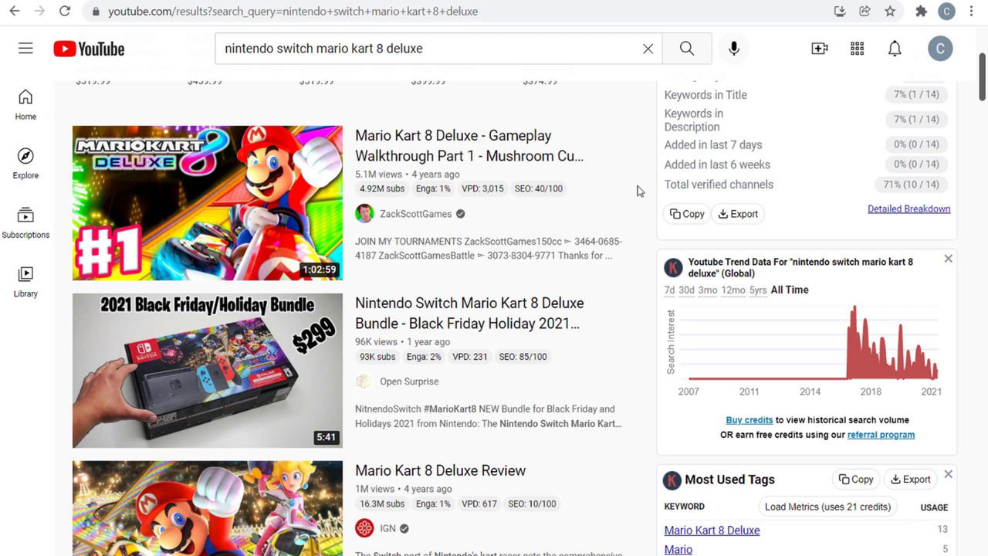
scroll(638, 188, "down", 1)
mouse_move(537, 242)
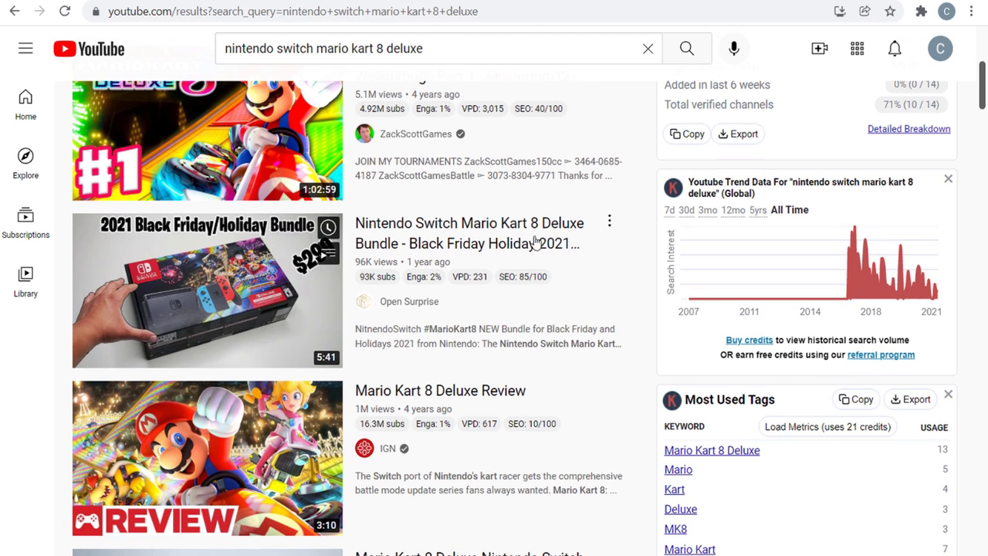
scroll(626, 293, "down", 3)
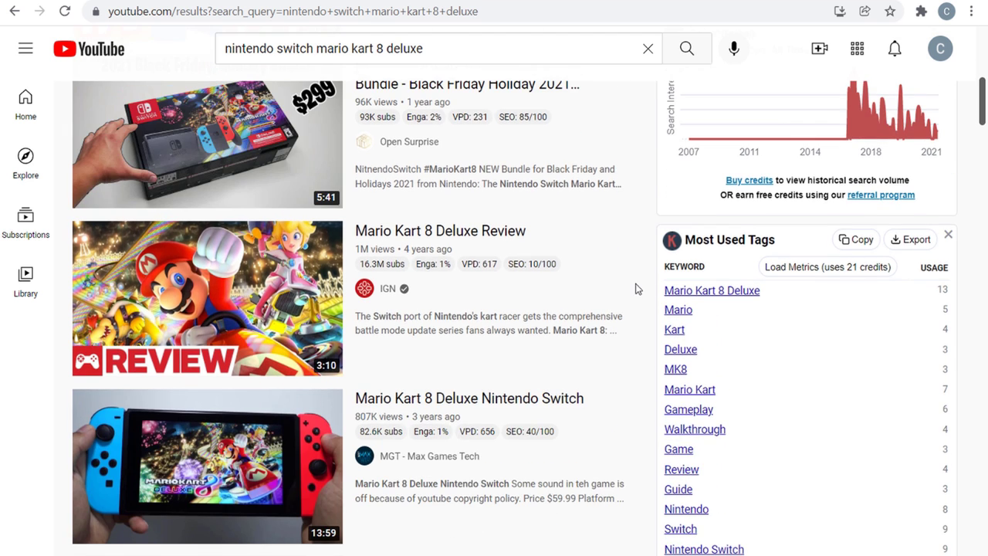
scroll(640, 296, "down", 1)
scroll(645, 324, "down", 1)
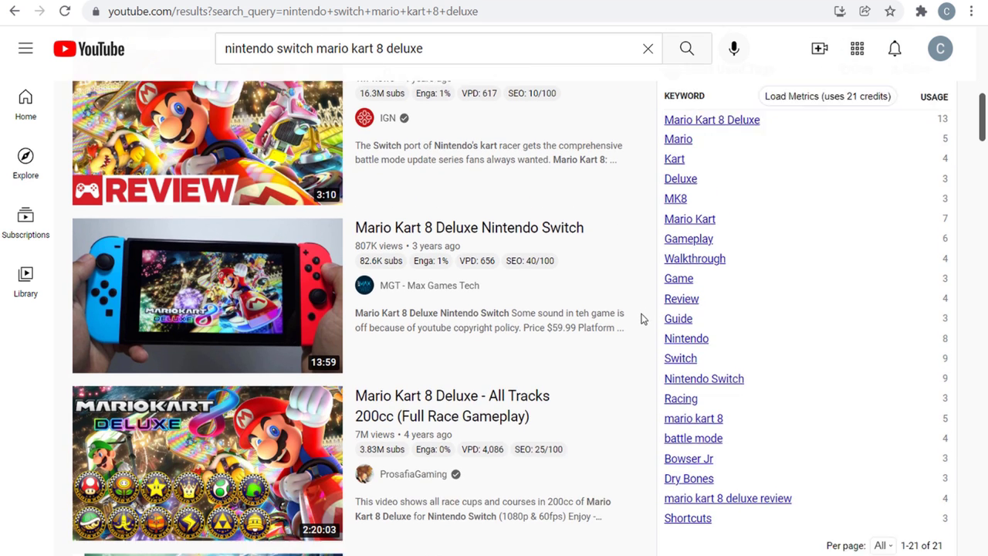
mouse_move(370, 185)
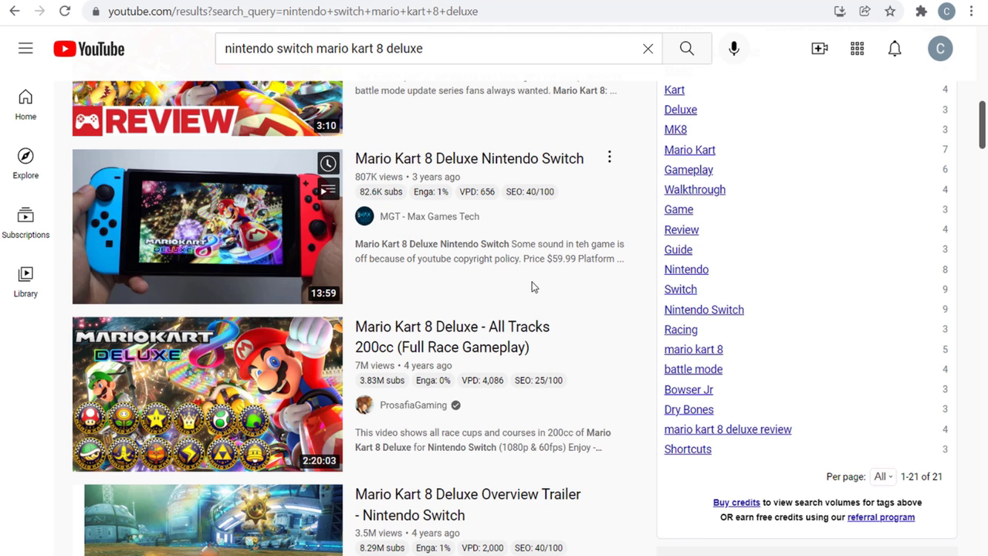
scroll(628, 280, "down", 1)
scroll(627, 280, "down", 1)
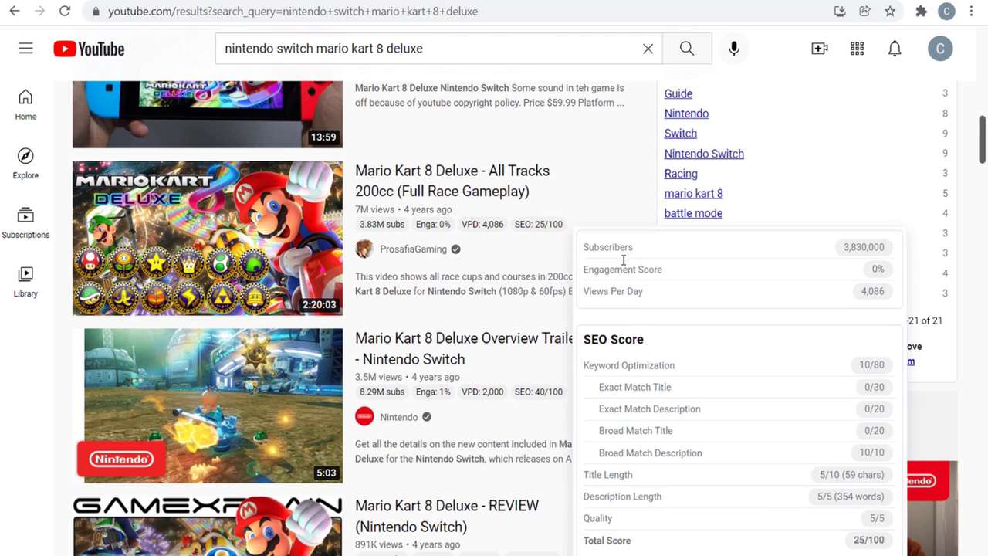
mouse_move(492, 181)
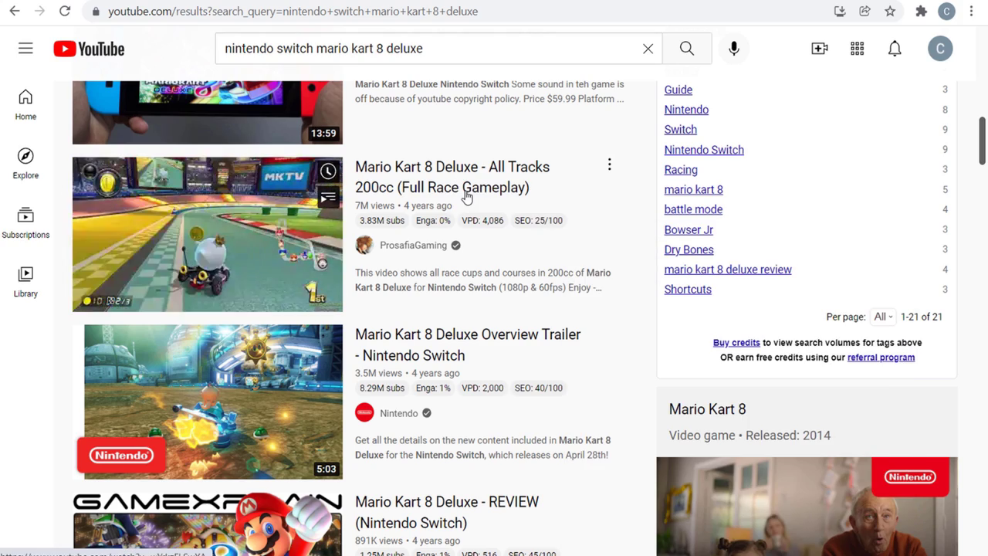
scroll(628, 250, "down", 5)
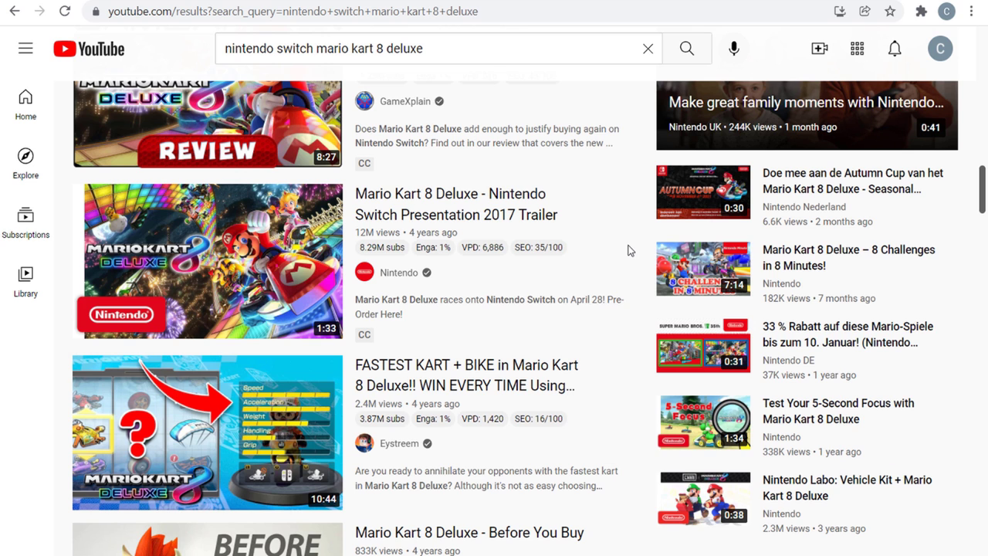
scroll(628, 249, "down", 1)
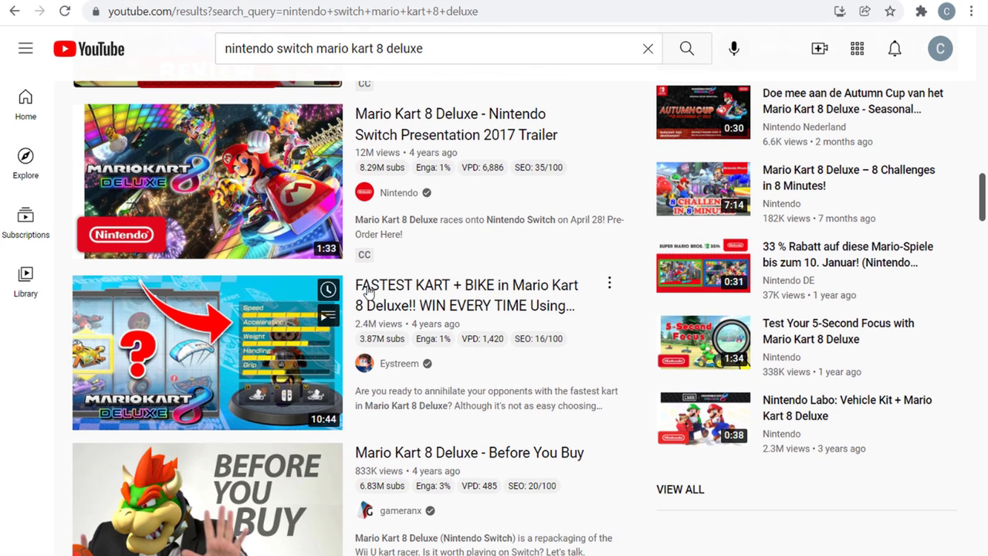
mouse_move(402, 287)
scroll(626, 347, "down", 2)
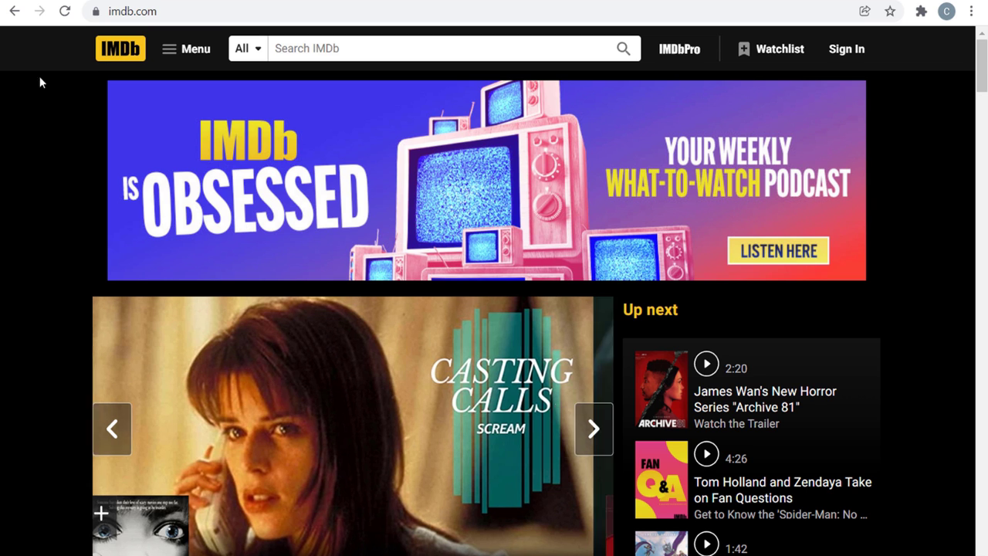
Browse IMDb movies by genre, open the Horror genre and look through its most popular titles.
left_click(185, 48)
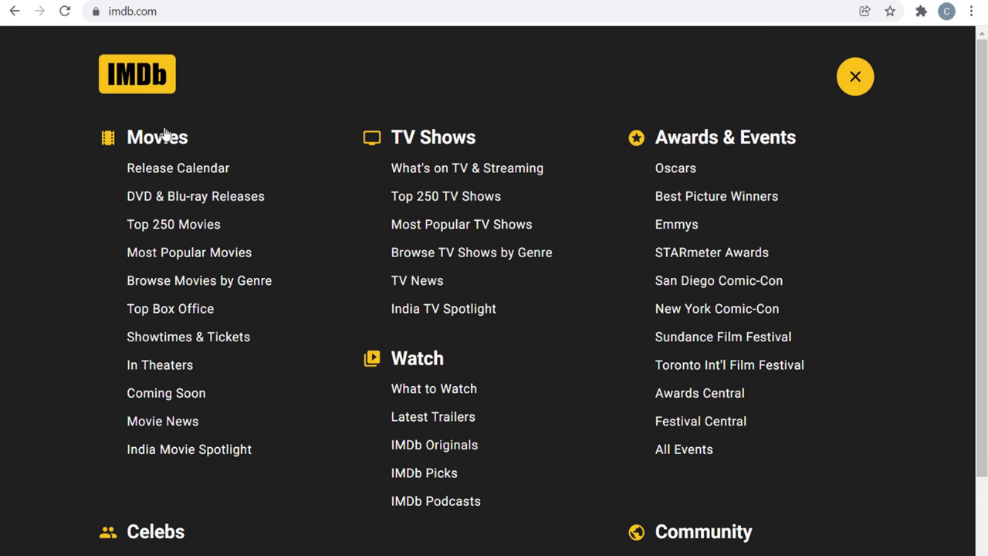
left_click(168, 284)
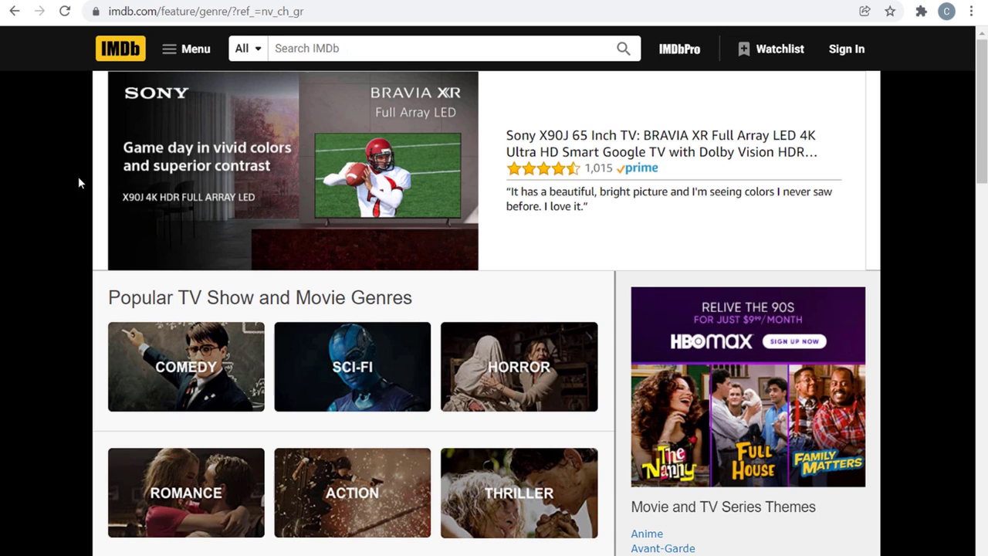
scroll(79, 181, "down", 1)
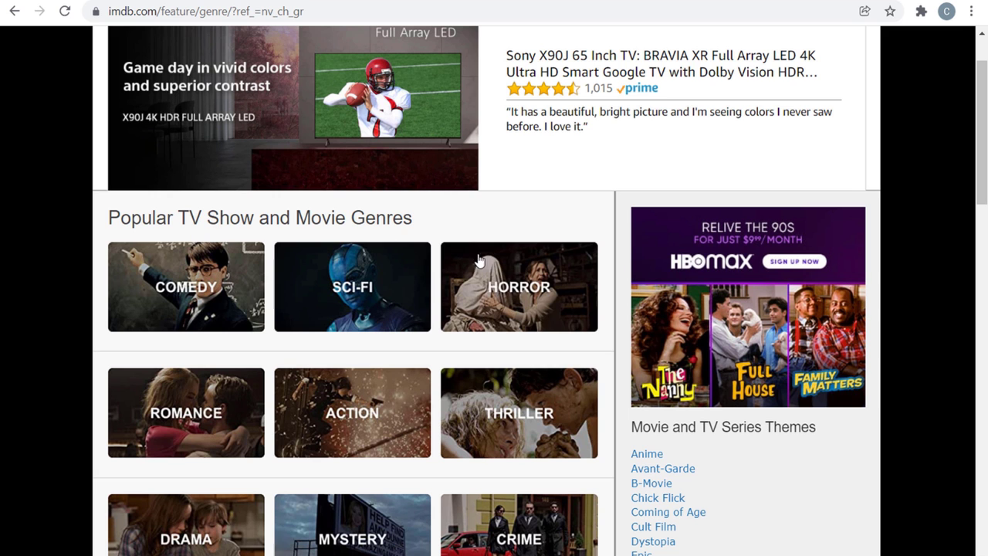
left_click(490, 286)
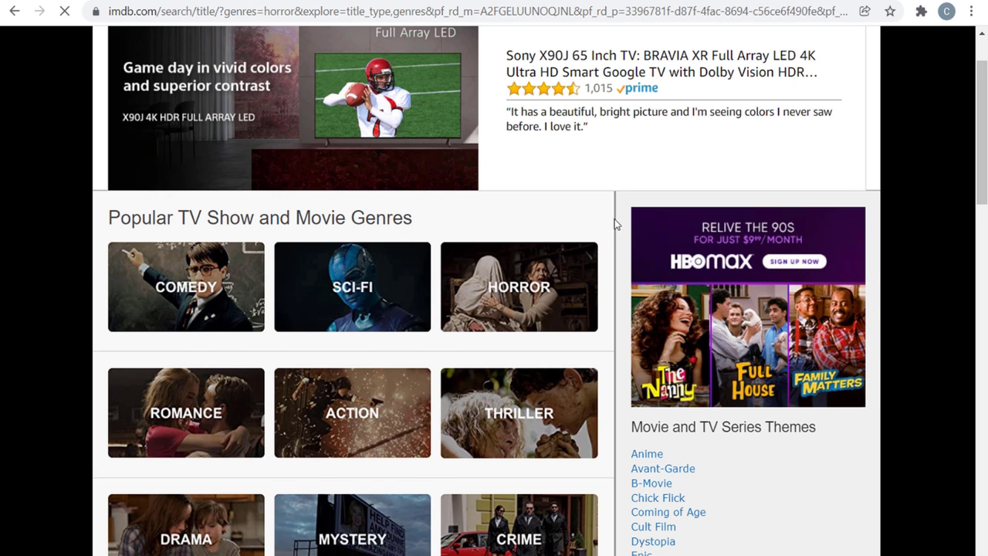
scroll(108, 331, "down", 6)
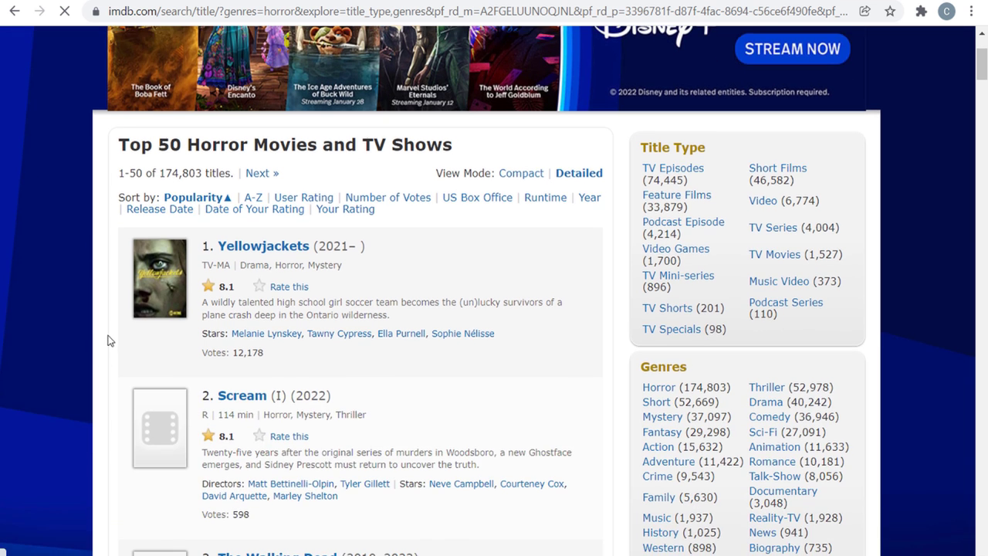
scroll(117, 307, "down", 2)
scroll(122, 307, "up", 3)
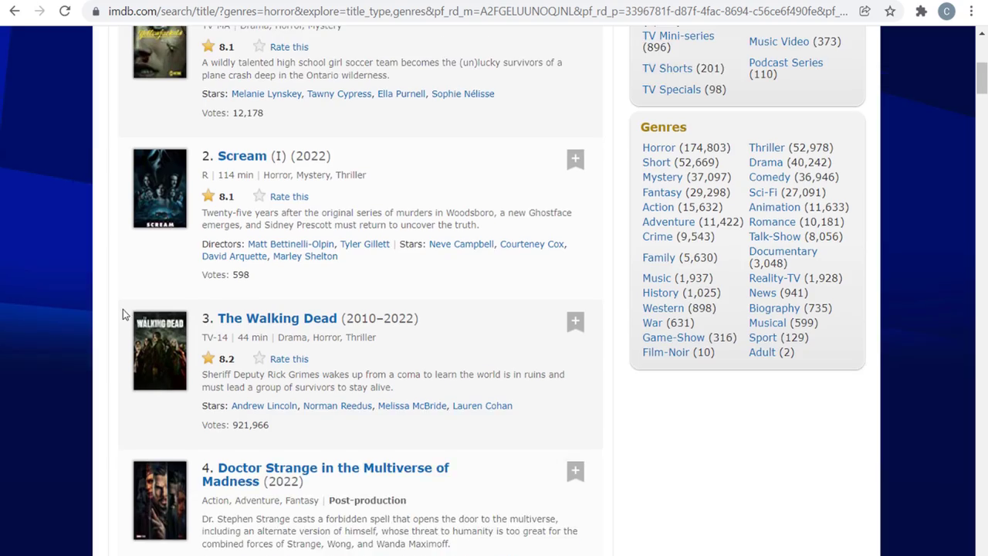
scroll(130, 277, "down", 2)
scroll(118, 241, "down", 2)
scroll(115, 236, "up", 8)
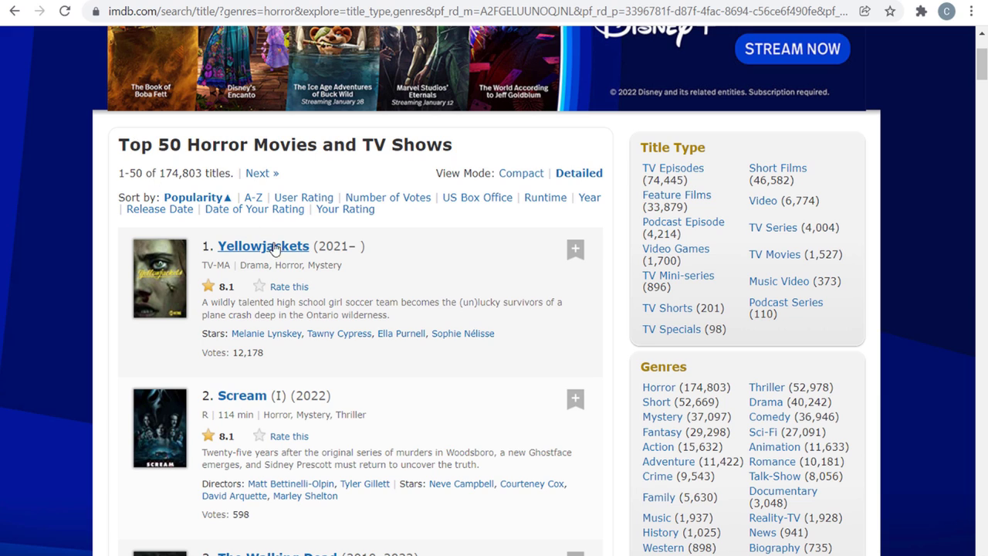
Sort the horror titles by number of votes in descending order and review the leading entries.
left_click(394, 202)
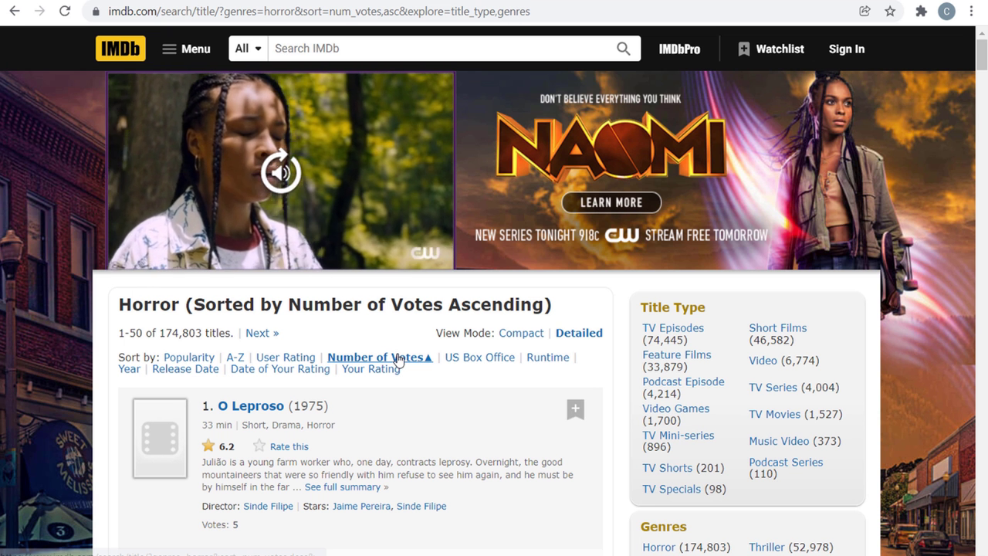
left_click(398, 357)
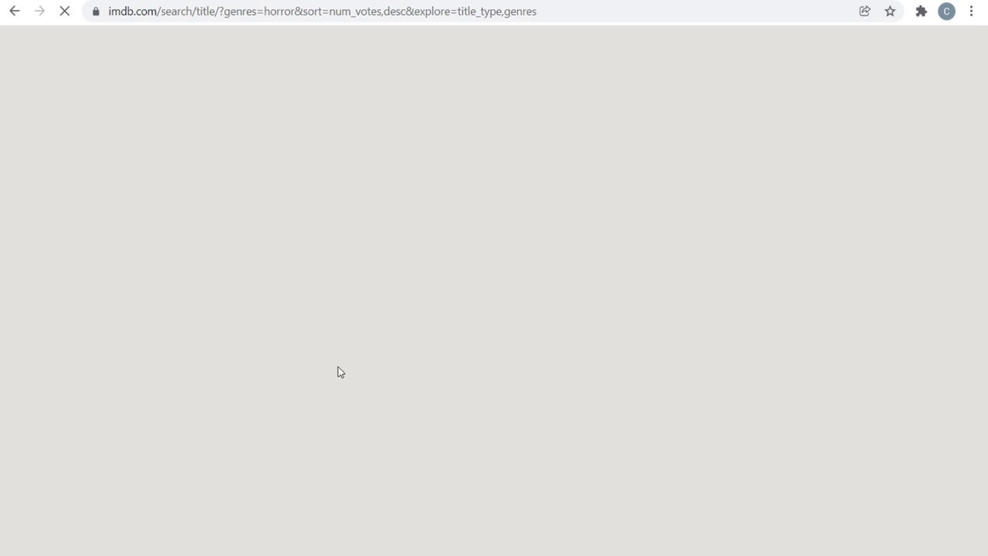
scroll(301, 319, "down", 2)
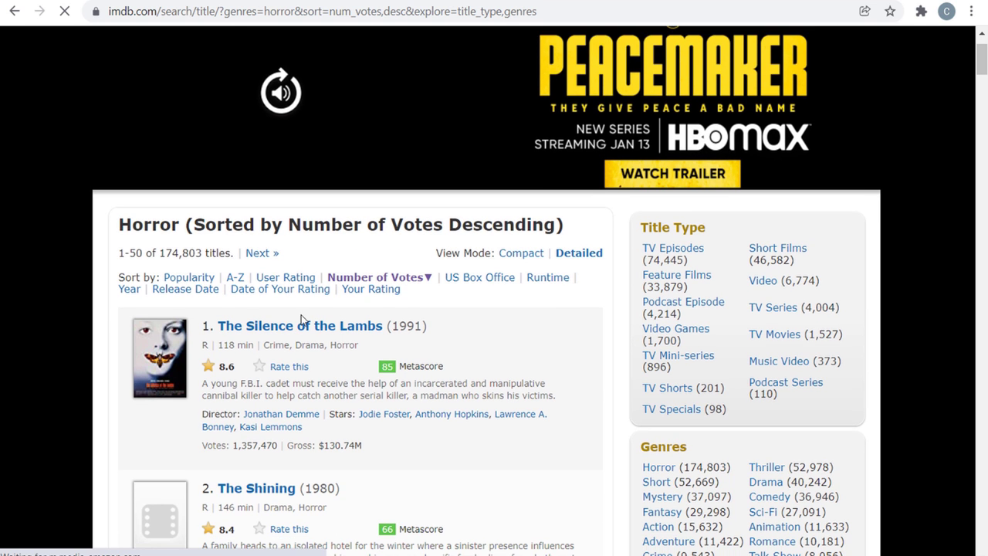
scroll(182, 294, "down", 6)
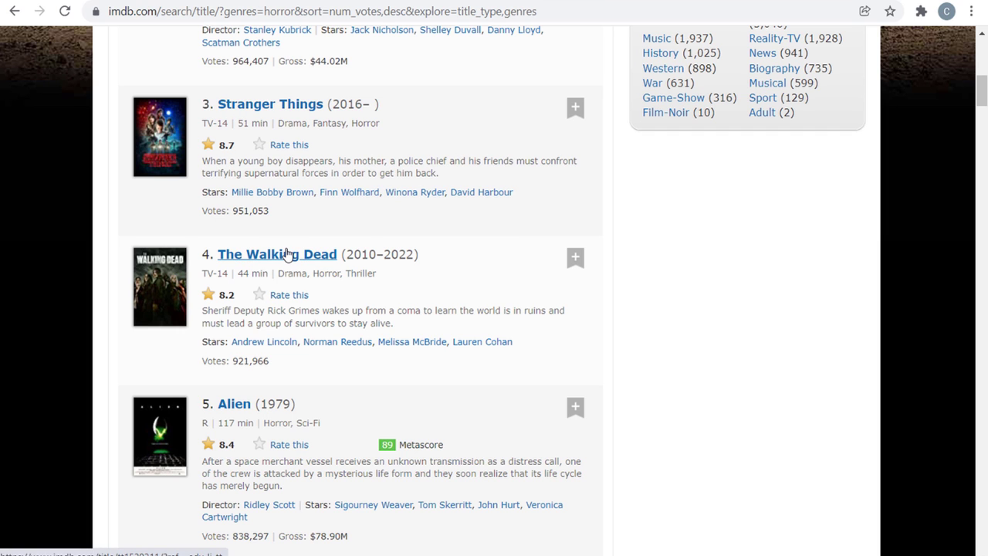
scroll(732, 331, "up", 5)
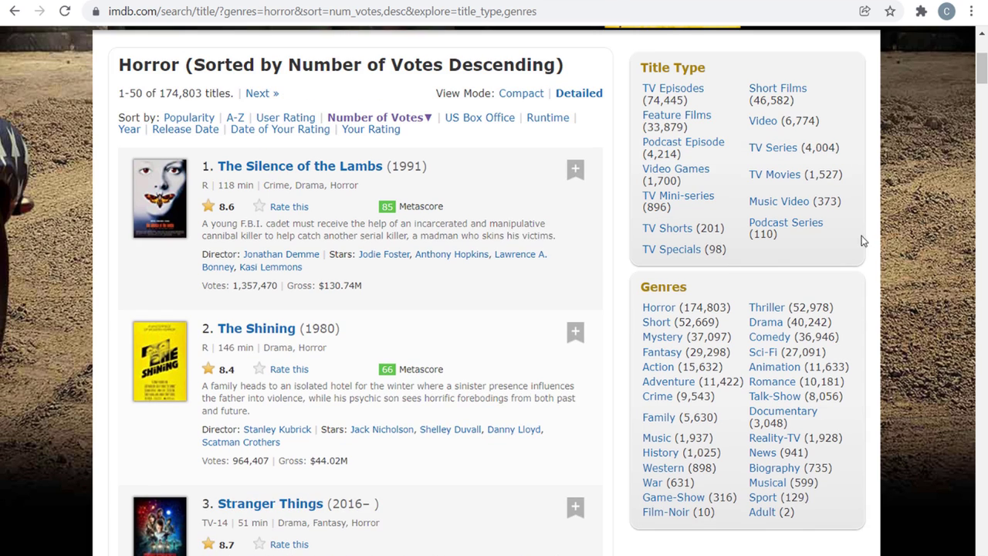
scroll(864, 242, "up", 2)
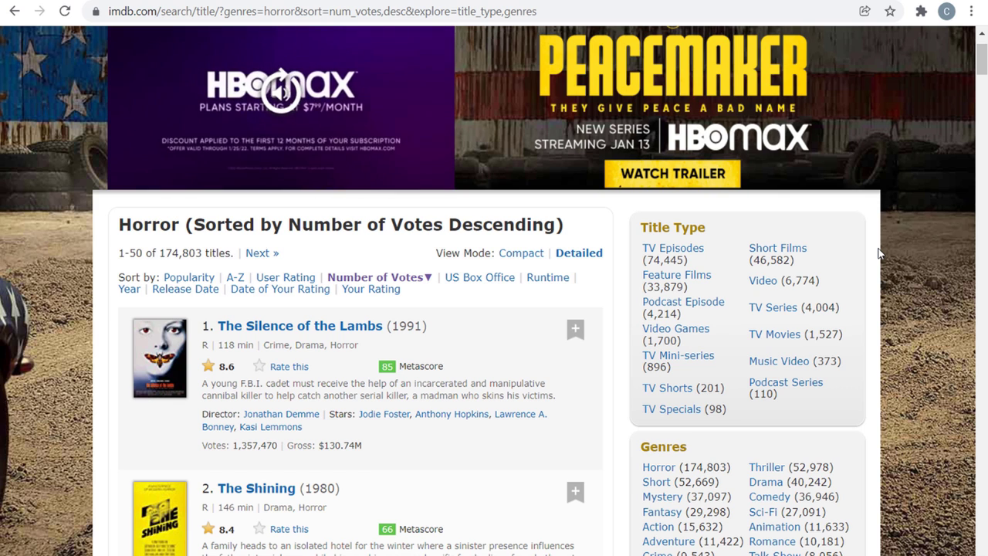
Sort the horror titles by US box office in descending order and review the highest-grossing entries.
left_click(474, 283)
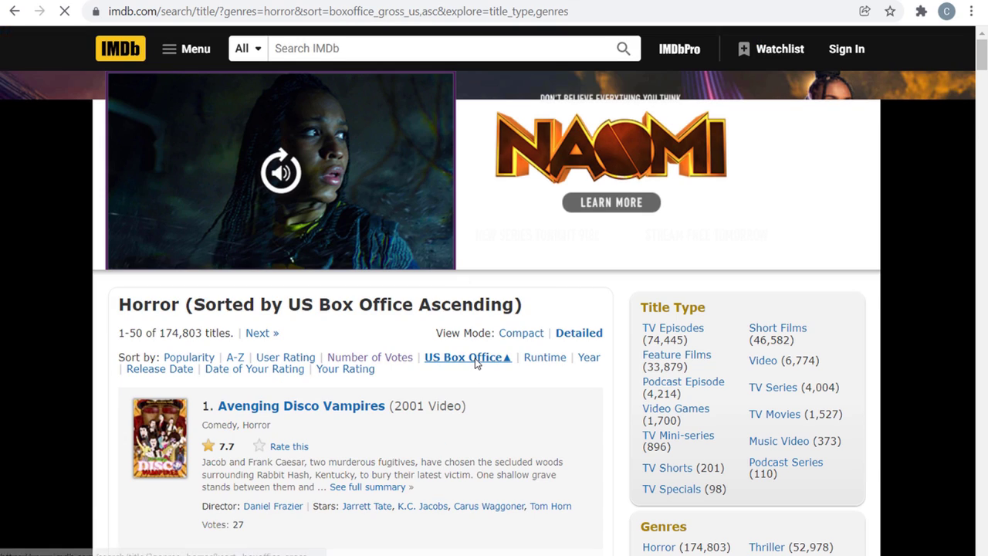
left_click(475, 360)
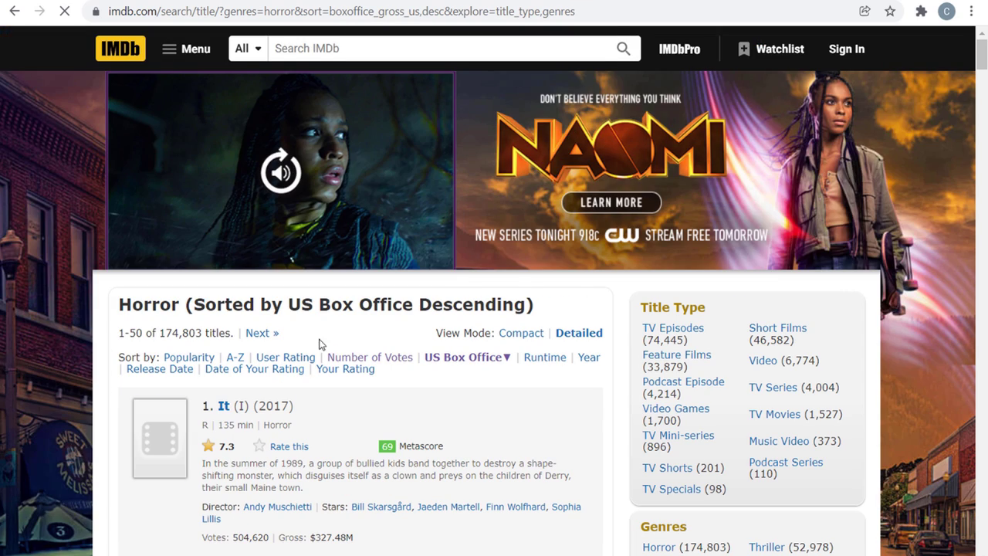
scroll(94, 328, "down", 1)
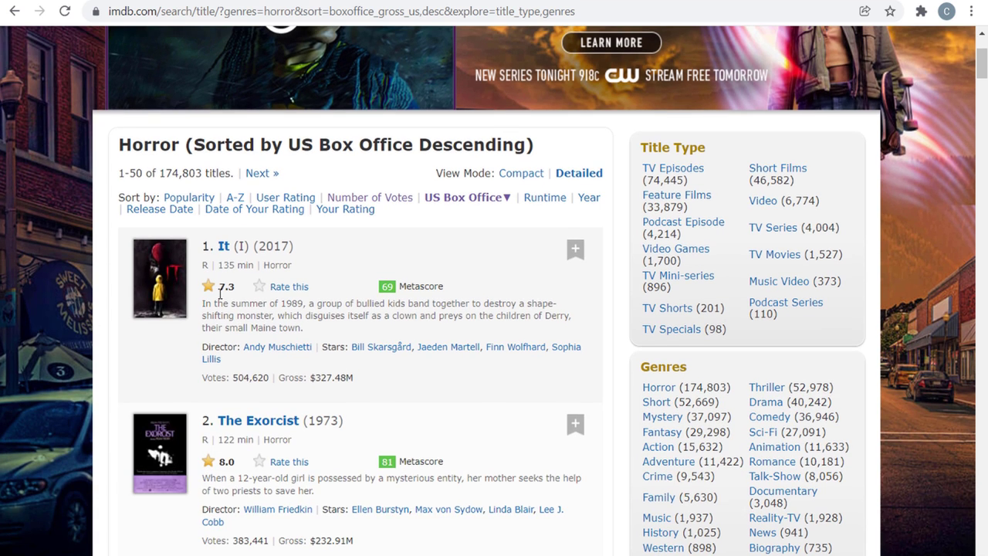
scroll(221, 294, "down", 4)
scroll(248, 258, "down", 2)
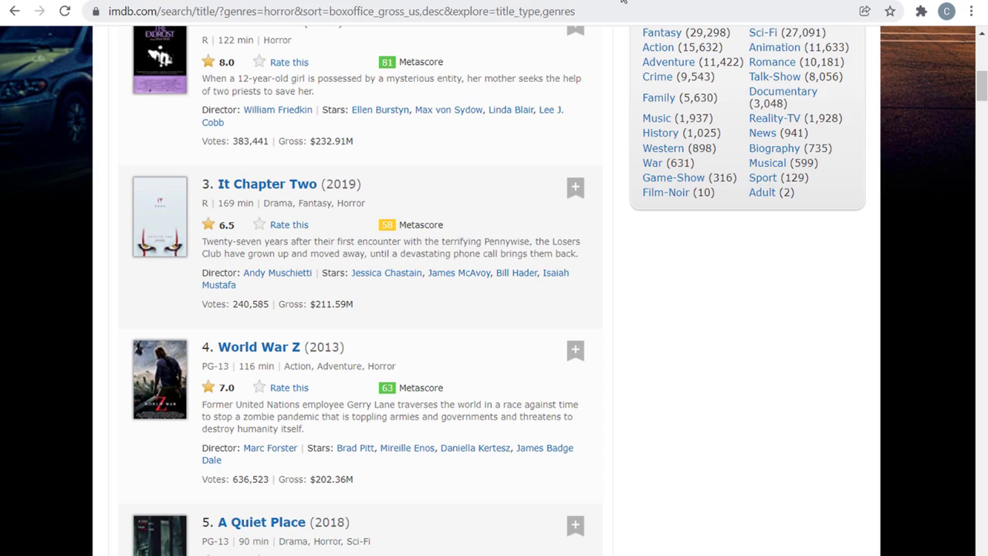
Switch to WordPress.org, open its Learn section and look over the workshops, lesson plans and recent courses.
left_click(624, 1)
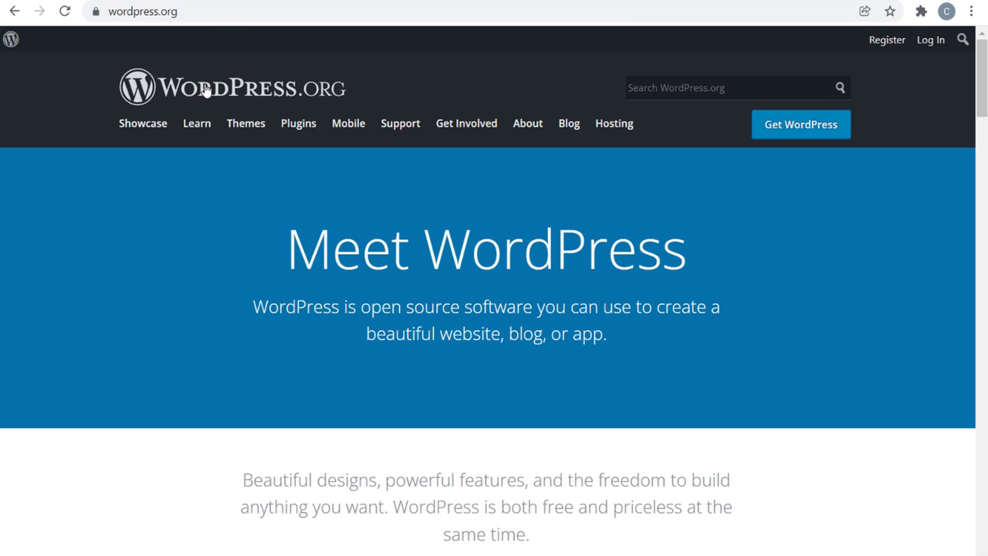
left_click(196, 124)
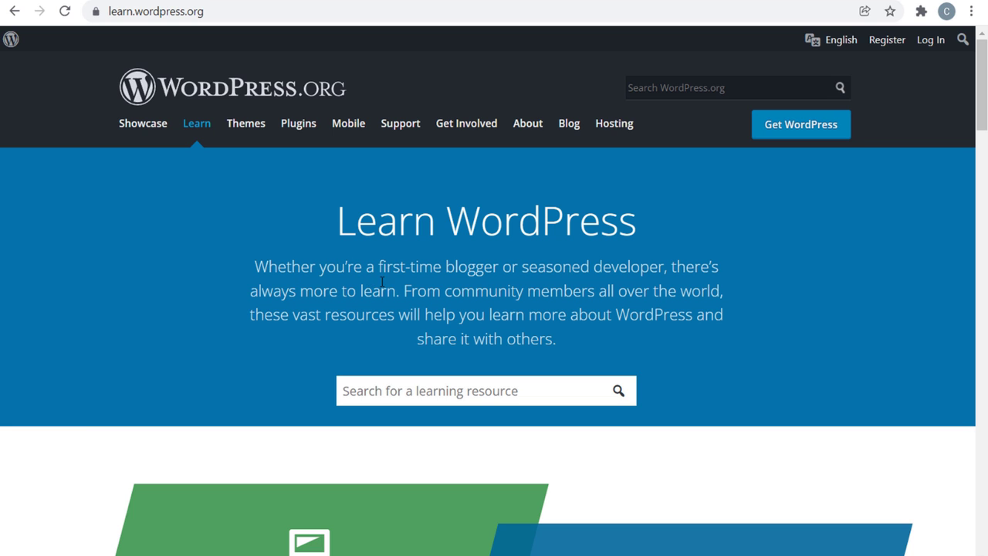
scroll(810, 249, "down", 3)
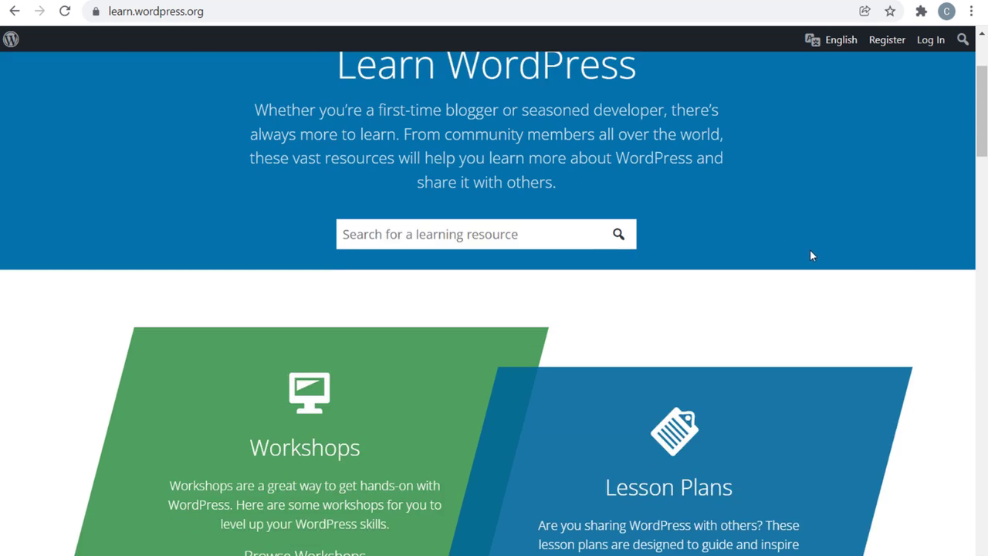
scroll(873, 255, "down", 2)
scroll(638, 285, "down", 4)
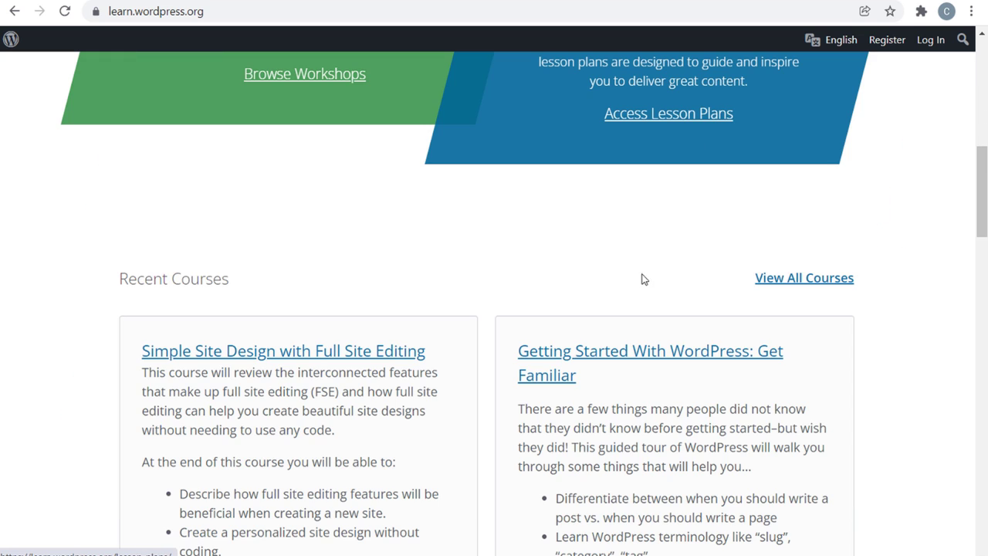
scroll(679, 267, "up", 4)
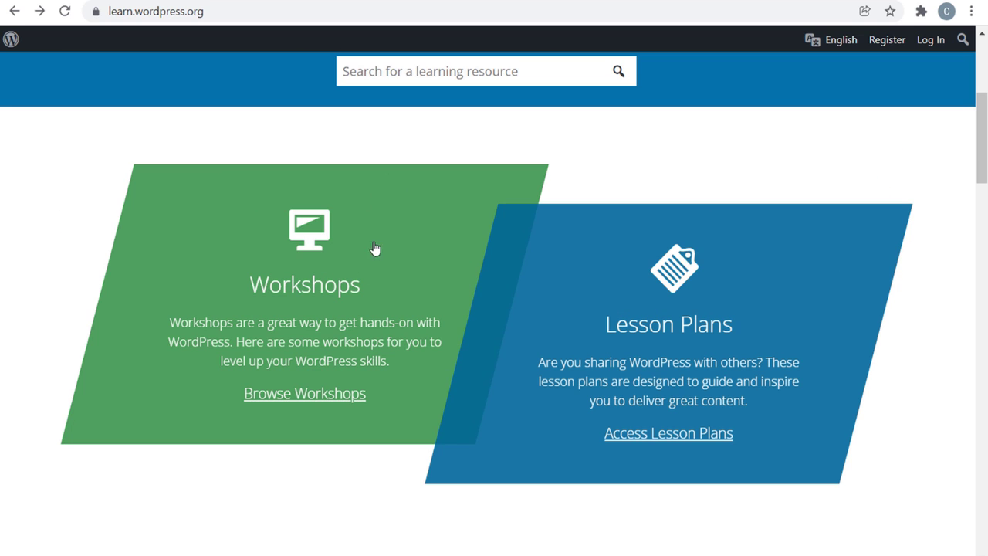
Open the WordPress Workshops and look through the workshop titles on pages 1 and 2 for content ideas.
left_click(306, 284)
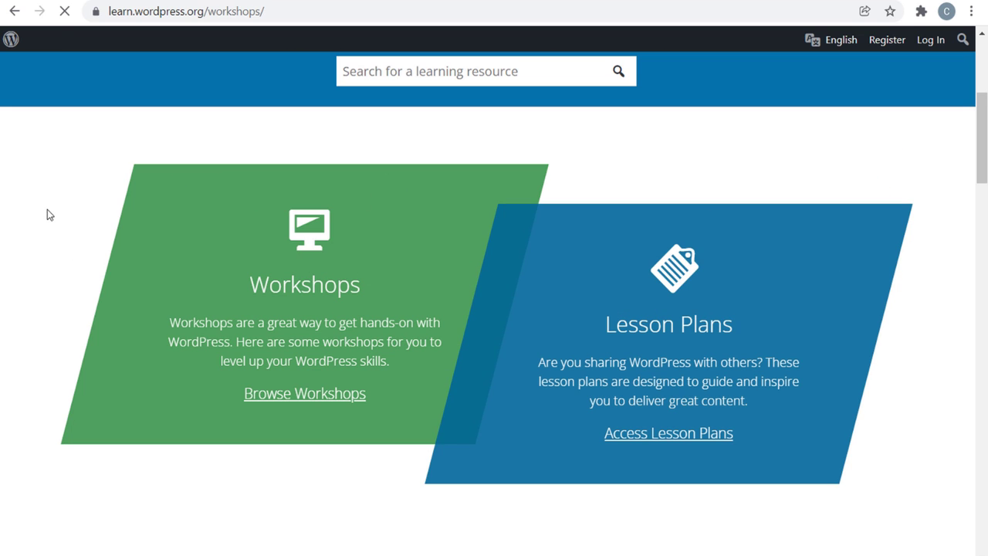
scroll(54, 272, "down", 4)
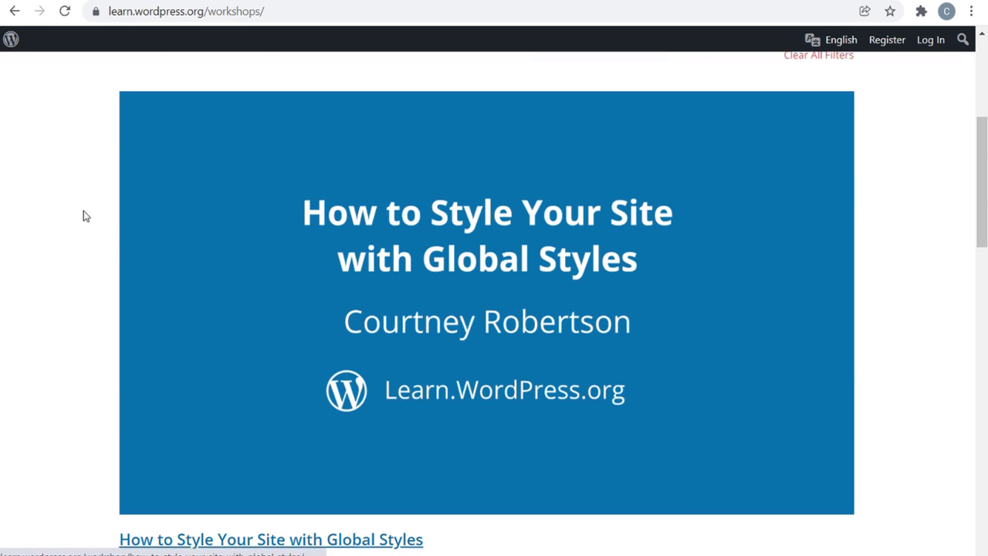
scroll(38, 197, "down", 3)
scroll(30, 177, "down", 3)
scroll(116, 193, "down", 1)
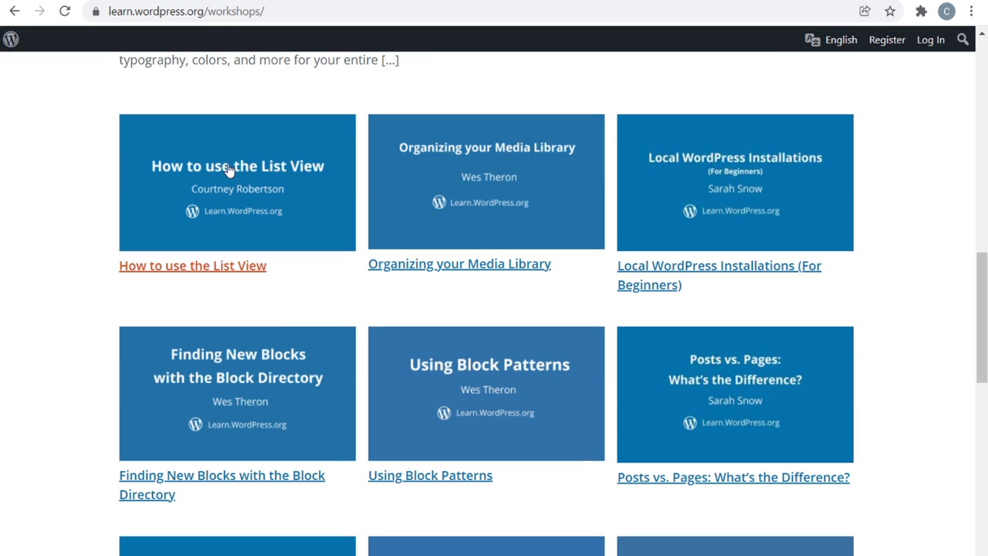
scroll(865, 224, "down", 2)
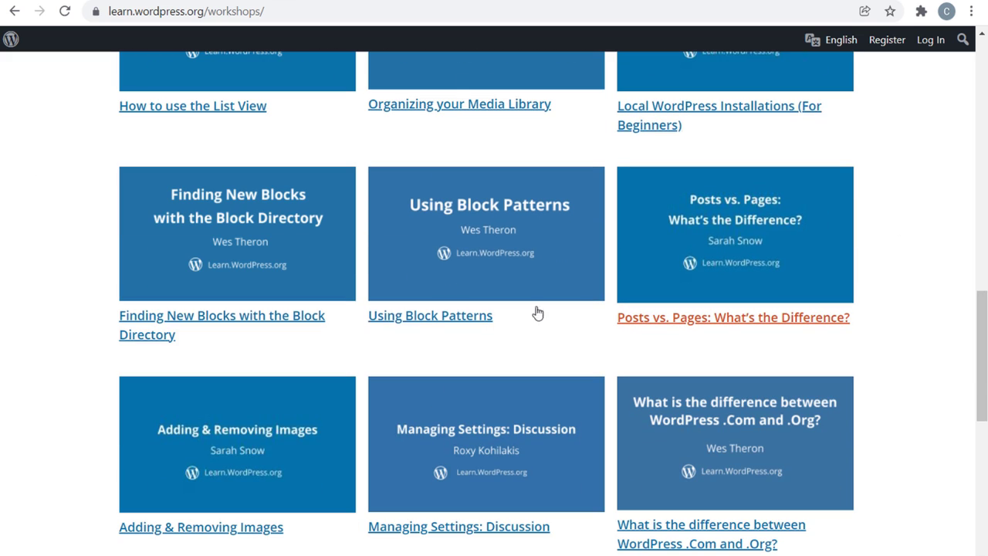
scroll(39, 239, "down", 3)
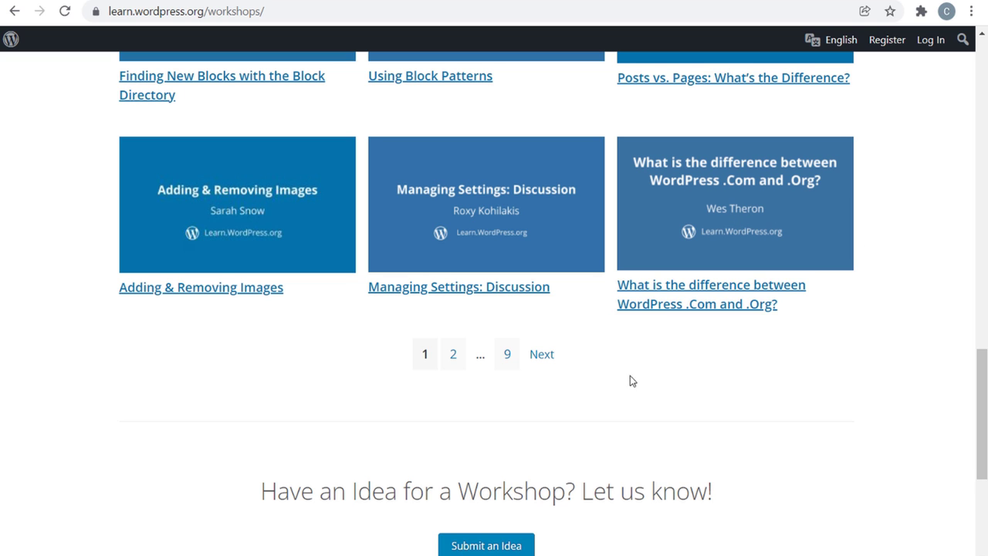
left_click(453, 357)
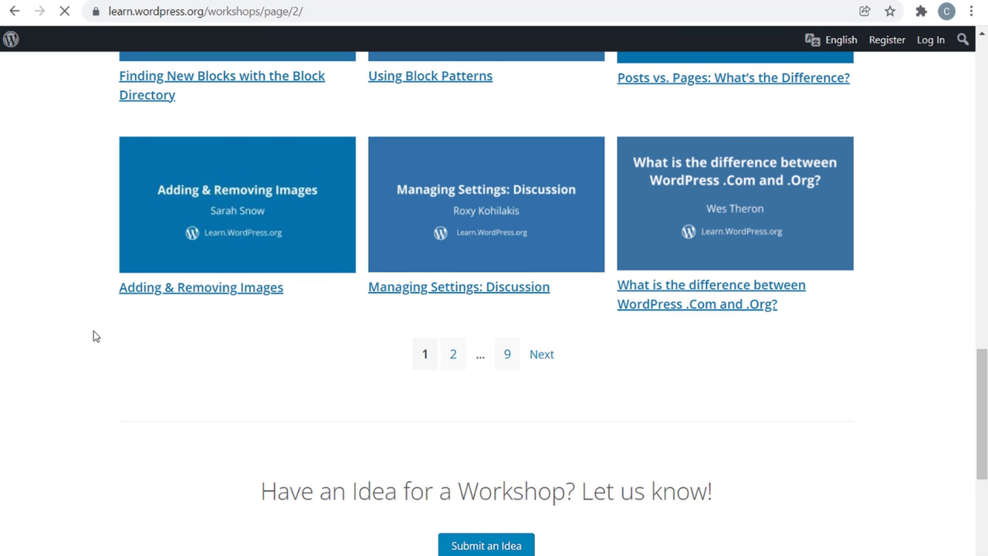
scroll(62, 296, "down", 4)
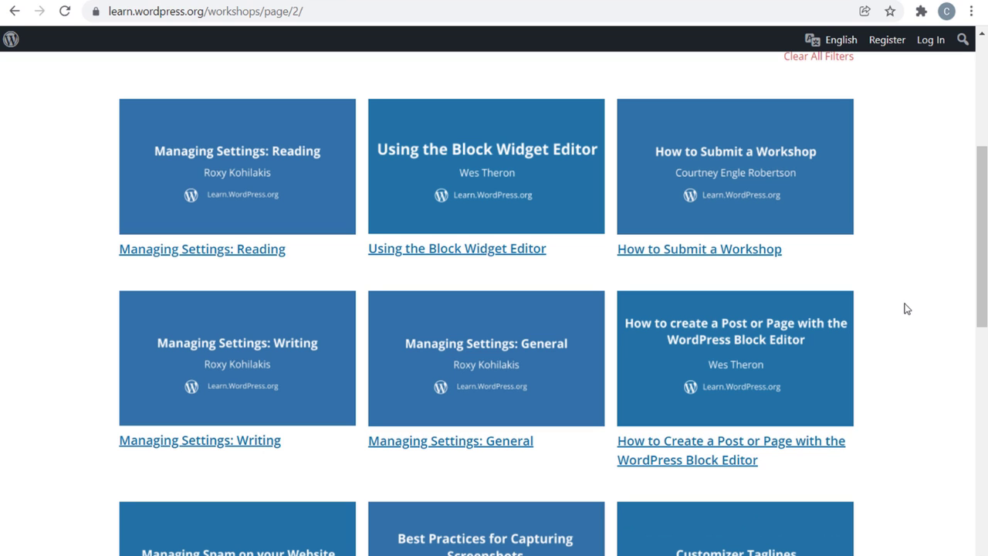
Switch to Google Ads Help and examine the help topics under Explore features.
left_click(692, 1)
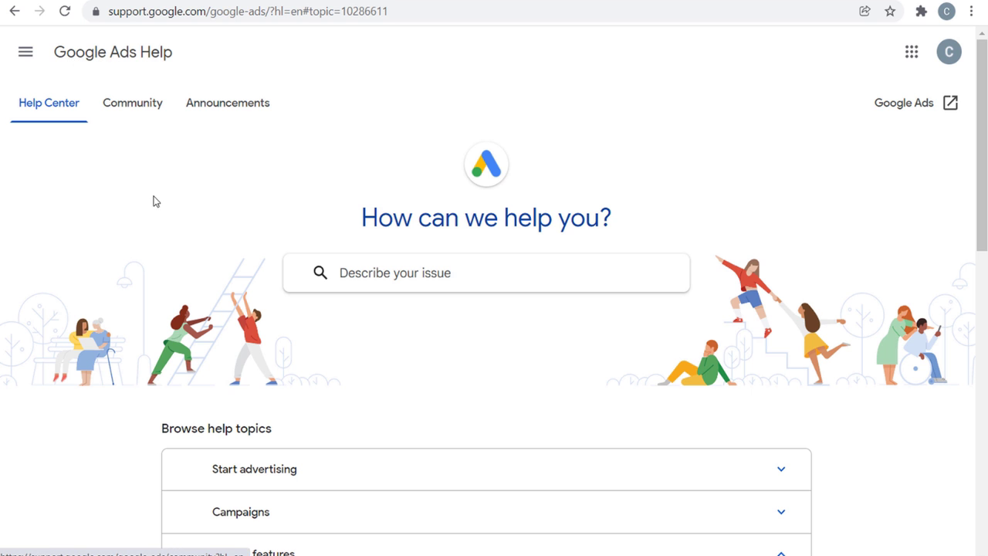
scroll(73, 243, "down", 3)
scroll(51, 203, "down", 1)
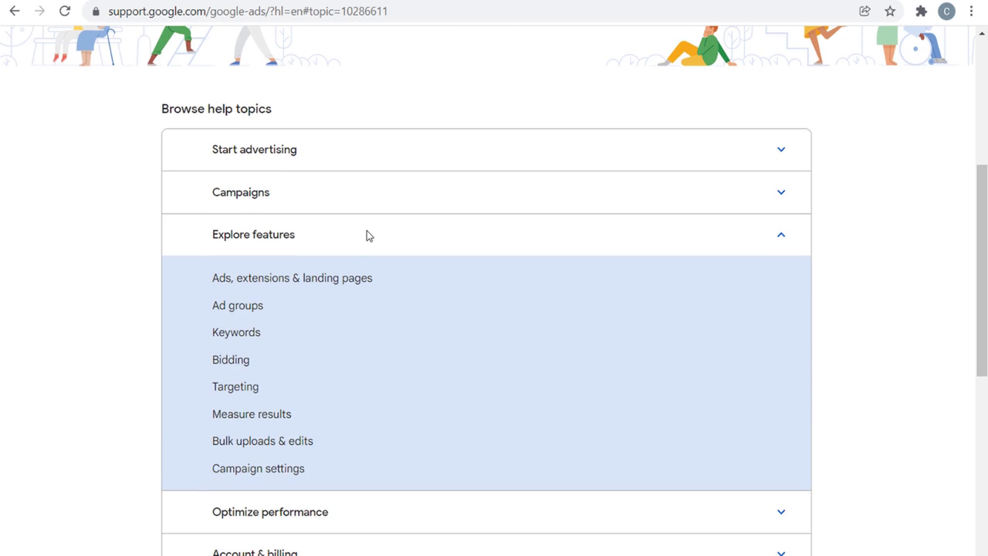
left_click(781, 237)
left_click(782, 237)
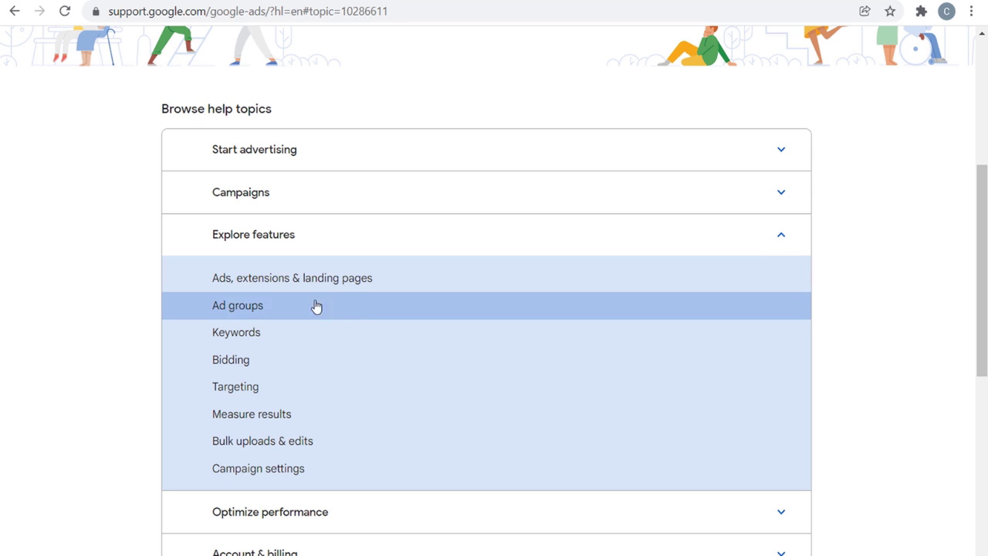
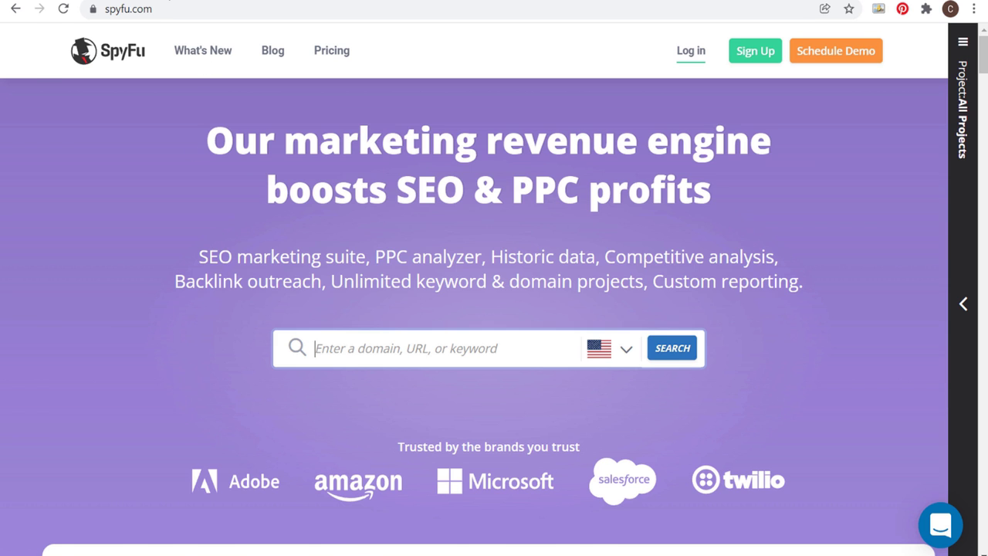
Switch to Moz's True Competitor tool and check how many free queries are available.
left_click(169, 2)
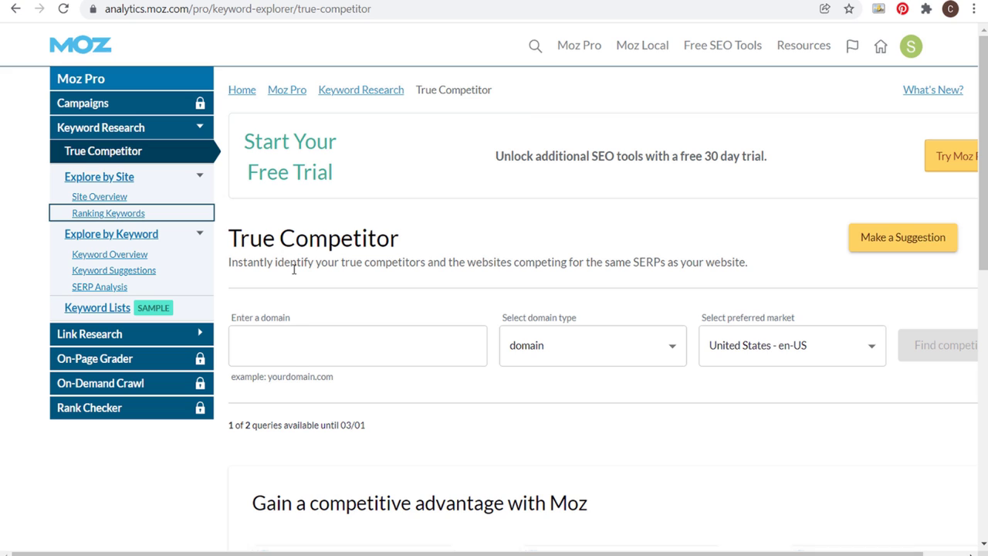
left_click_drag(230, 428, 374, 435)
left_click(392, 427)
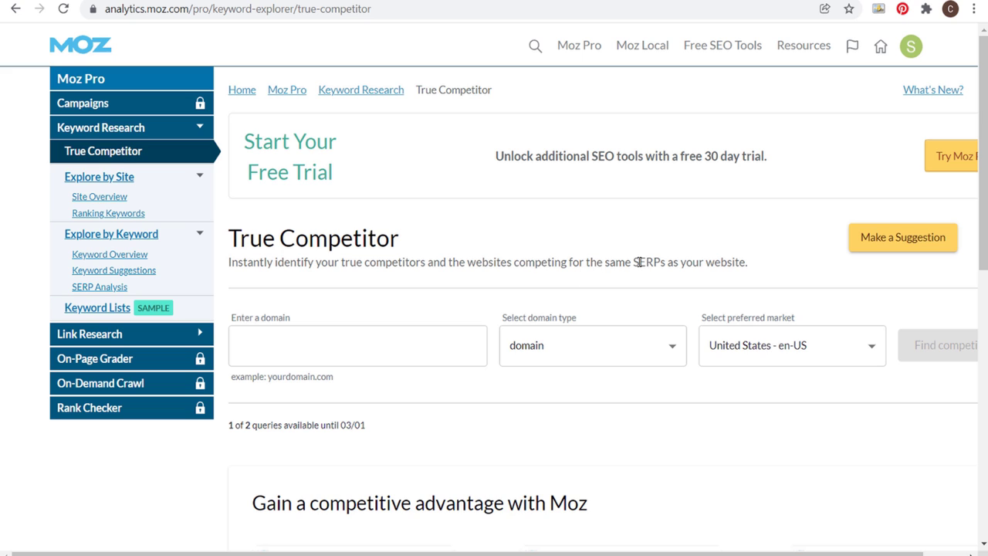
Find the competitors of the domain farmhousegoals.com in the United States - en-US market.
left_click(251, 344)
type("farmhousegoals.com")
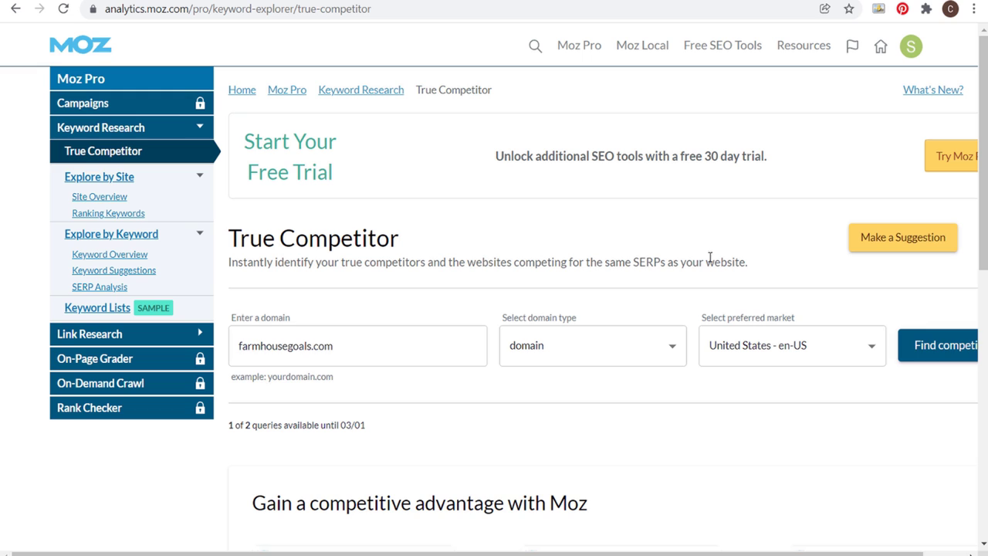
left_click(939, 347)
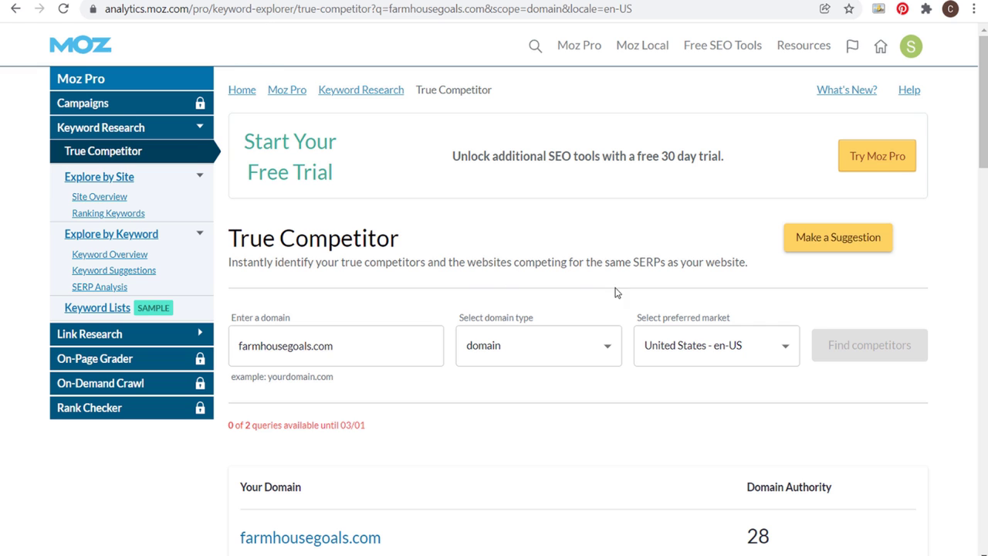
Examine the top 25 competitors of farmhousegoals.com for domain authority, overlap and rivalry.
scroll(475, 287, "down", 3)
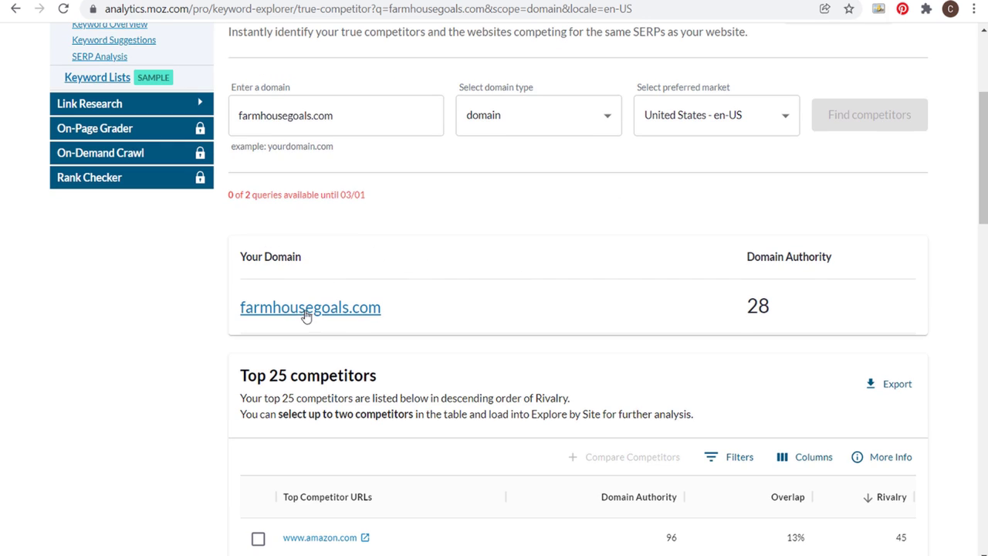
scroll(218, 356, "down", 4)
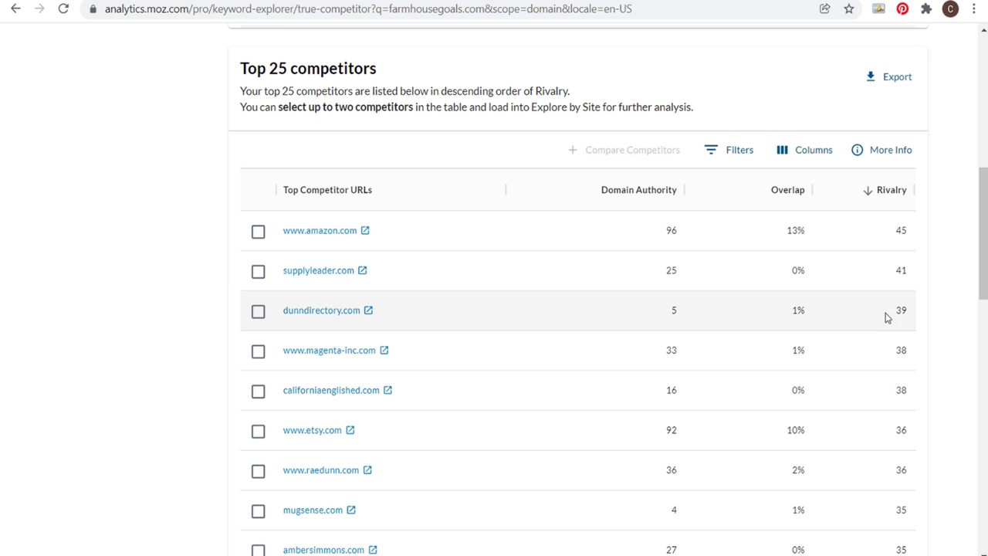
scroll(688, 288, "down", 2)
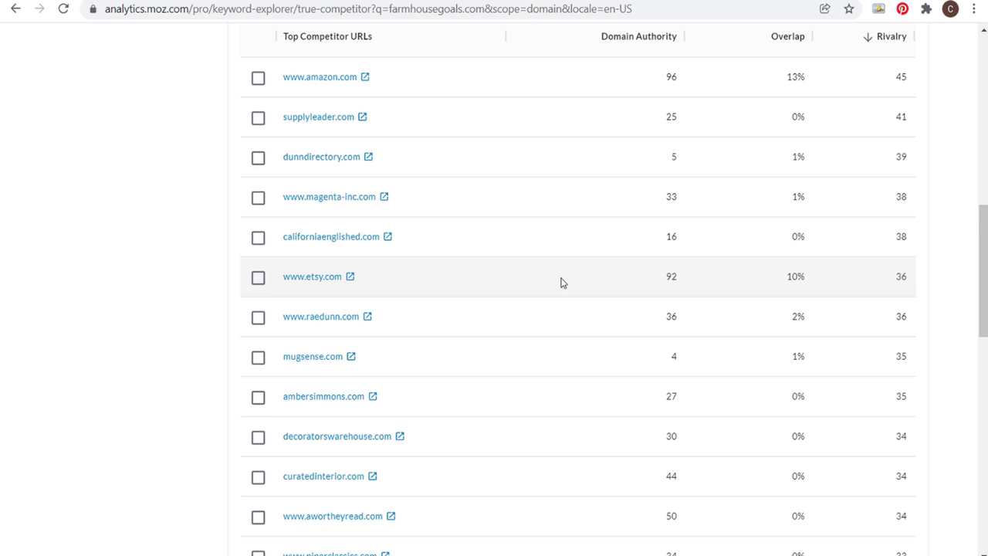
scroll(567, 287, "down", 1)
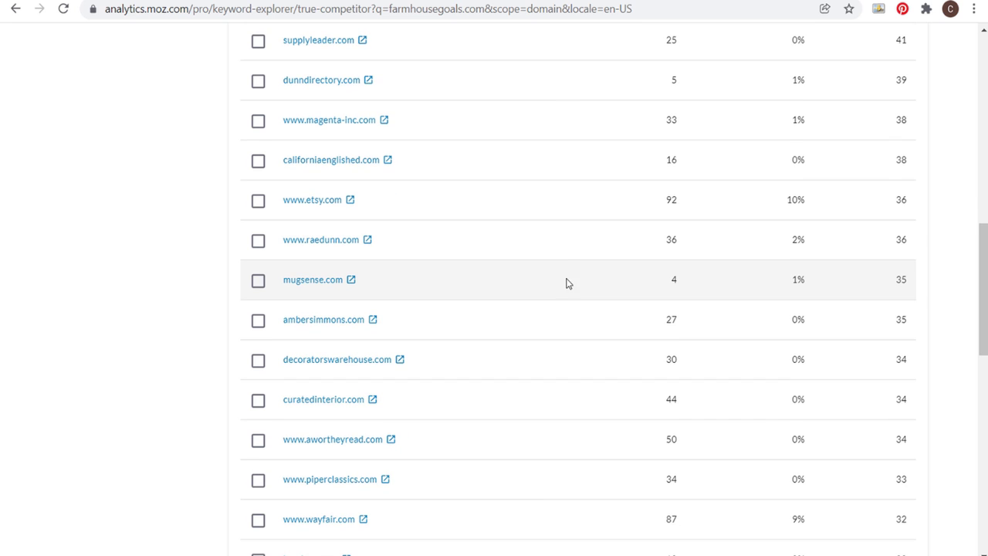
scroll(566, 286, "down", 2)
scroll(568, 297, "down", 3)
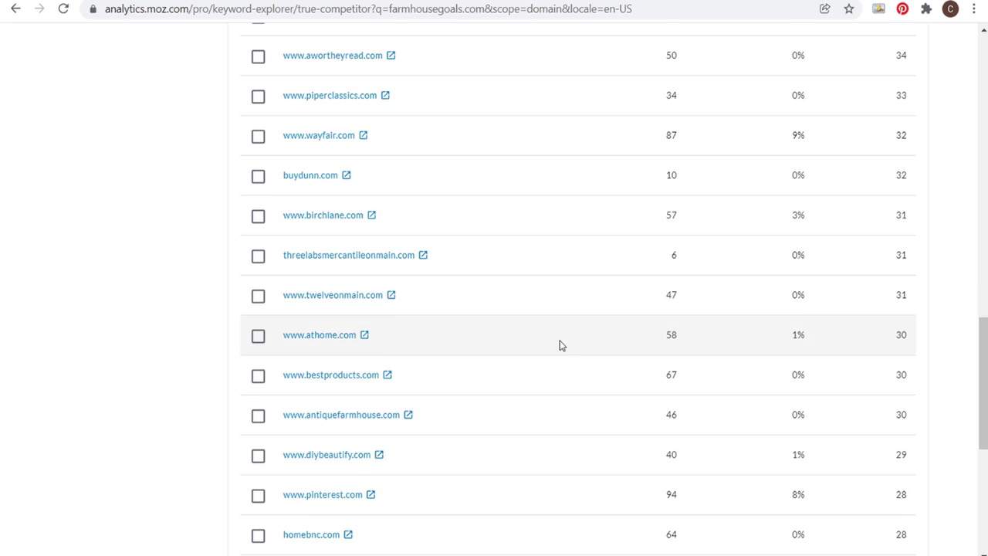
scroll(694, 388, "up", 9)
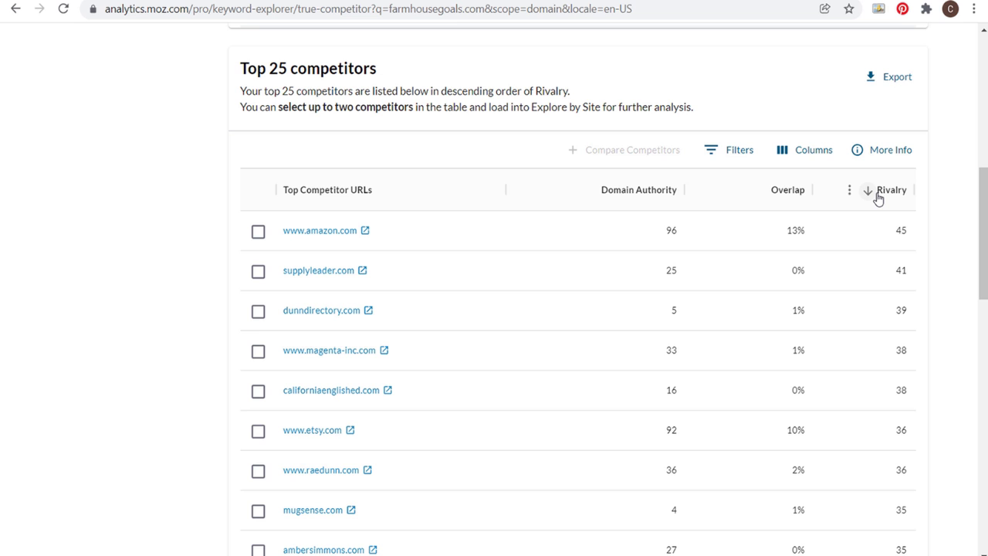
scroll(721, 271, "down", 8)
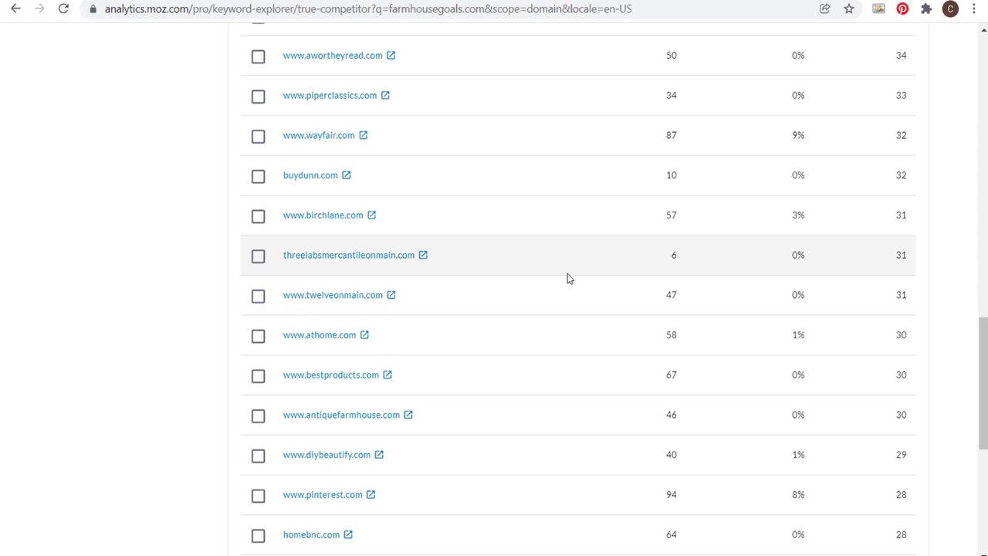
scroll(558, 257, "up", 8)
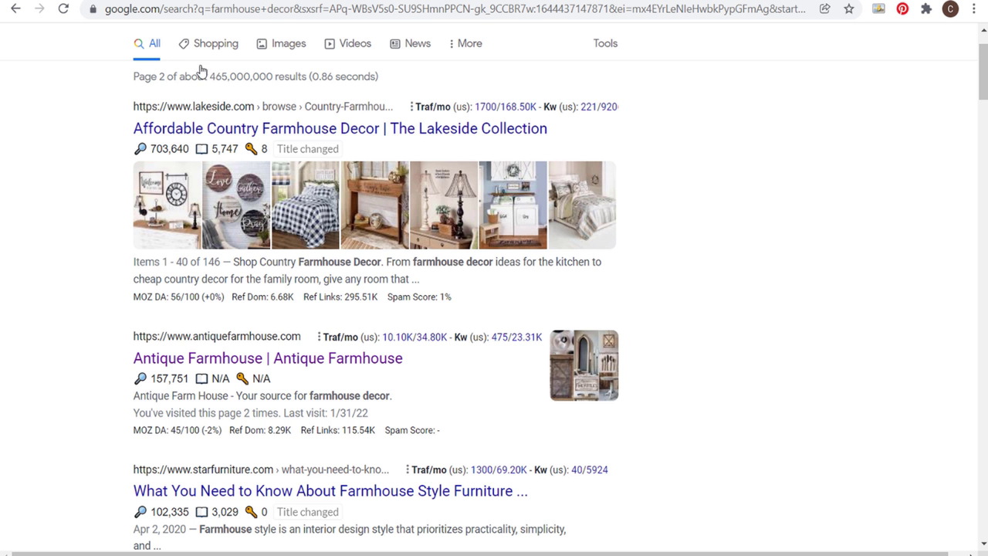
Check page 2 of Google's "farmhouse decor" results against Moz's competitor list, and switch to the Keywords Everywhere website.
scroll(82, 158, "up", 1)
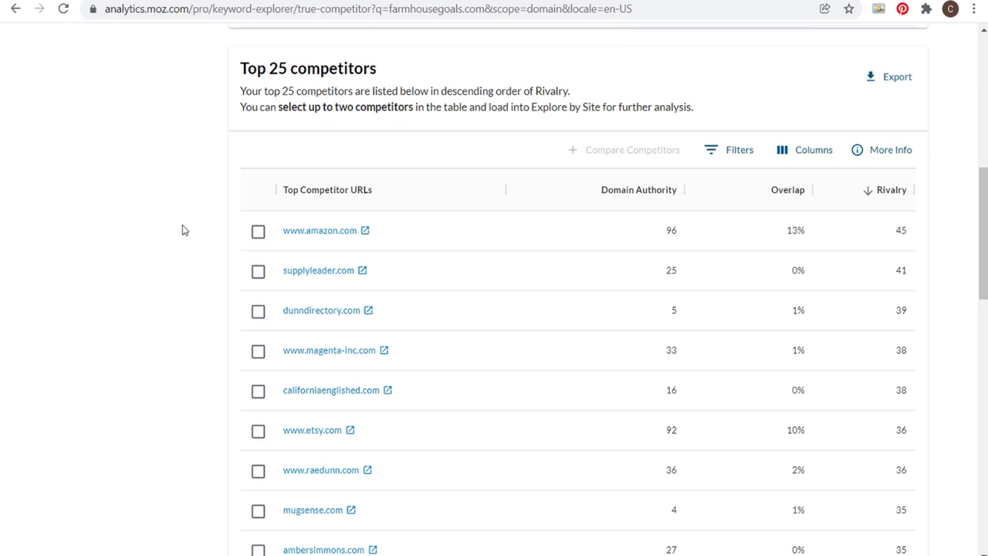
scroll(194, 306, "down", 4)
scroll(194, 306, "down", 5)
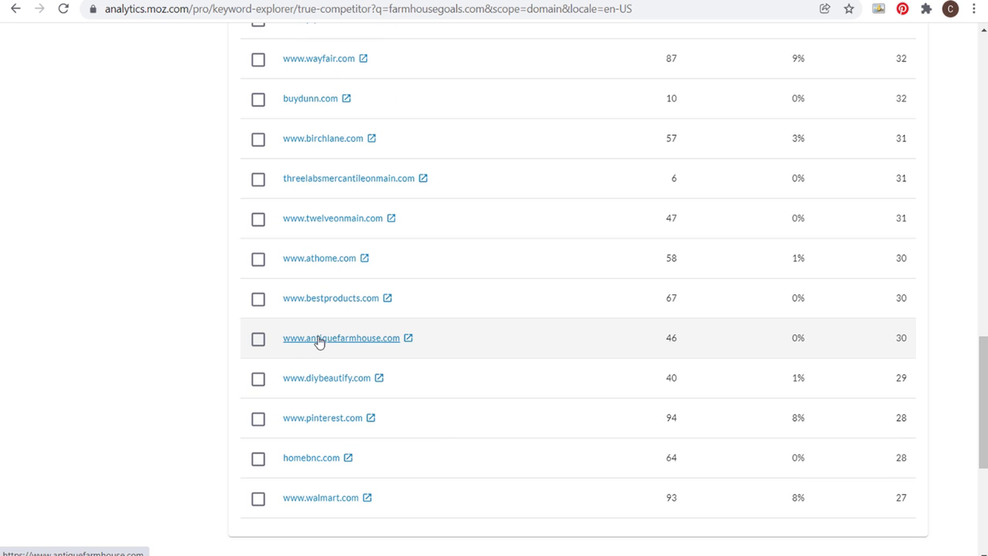
left_click(214, 2)
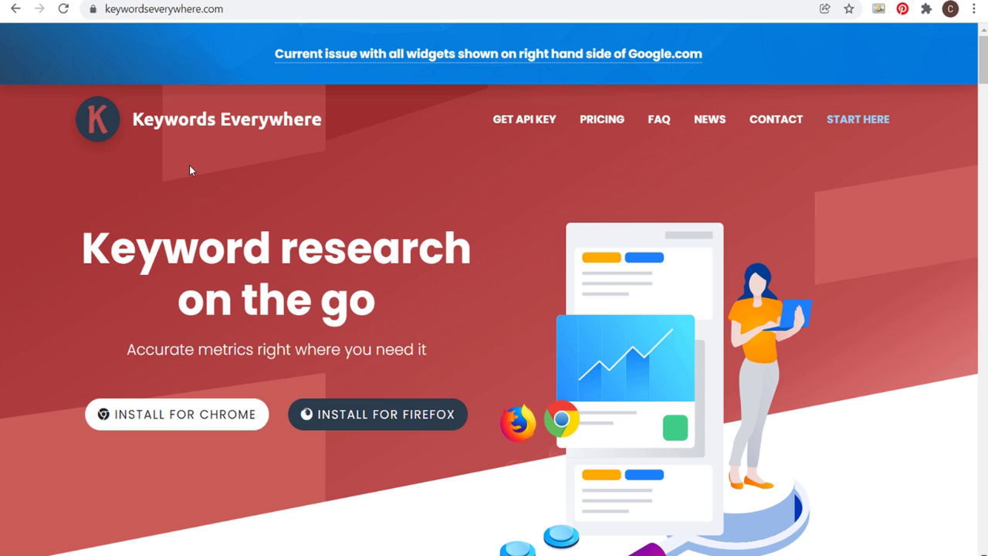
key("alt+Left")
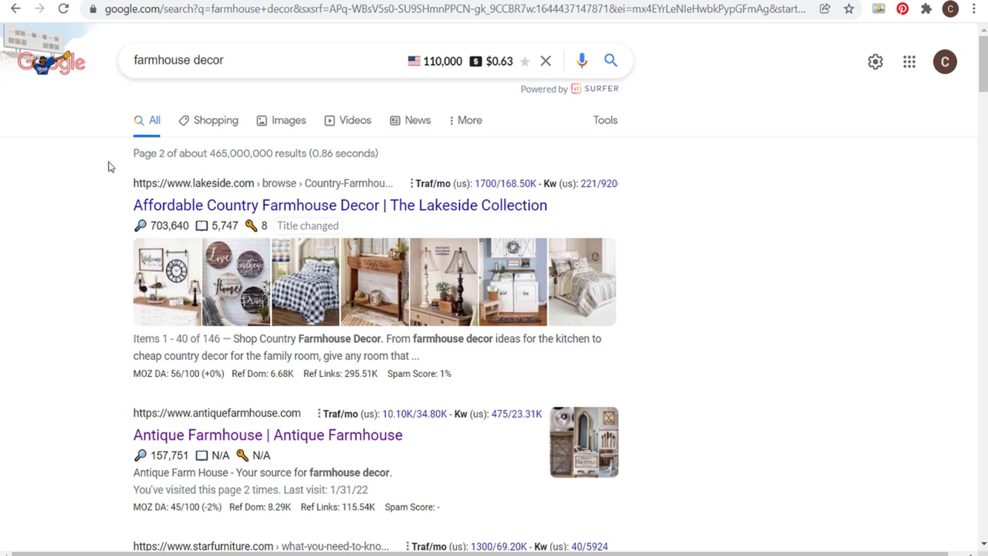
scroll(92, 258, "down", 2)
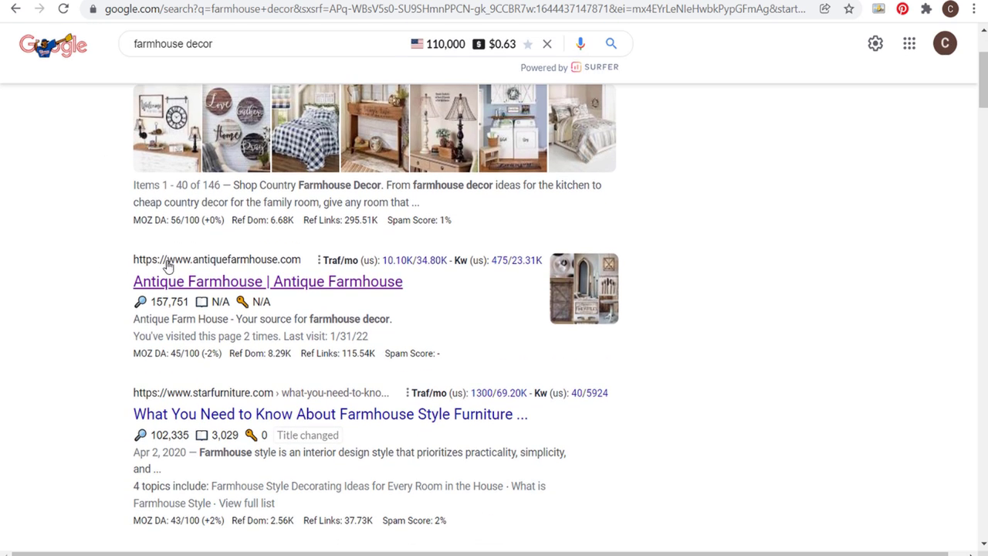
mouse_move(396, 265)
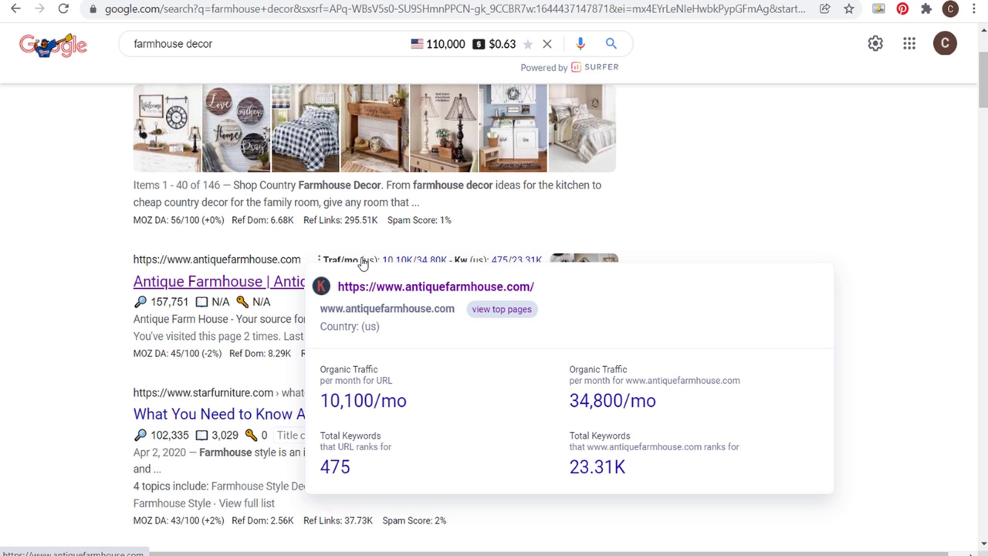
left_click(502, 309)
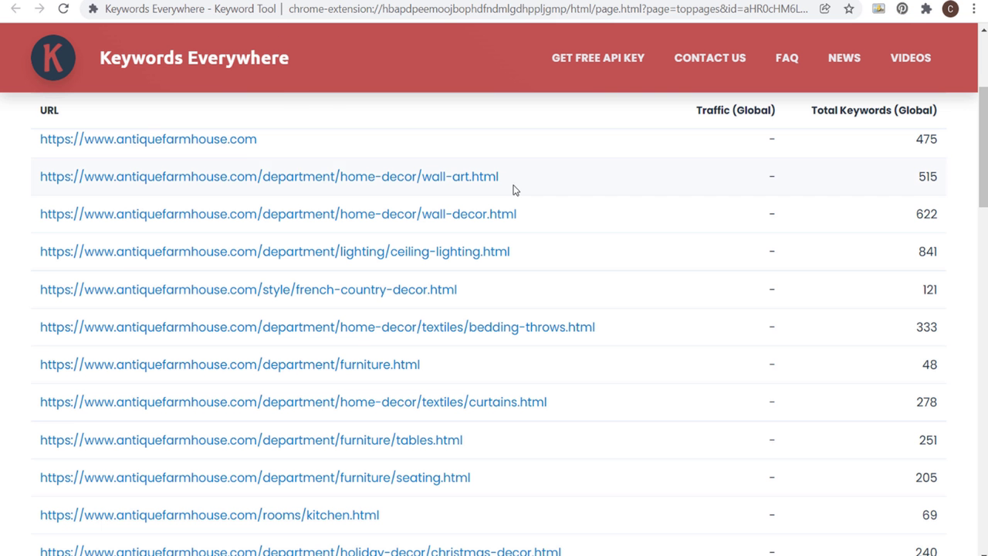
scroll(253, 270, "up", 3)
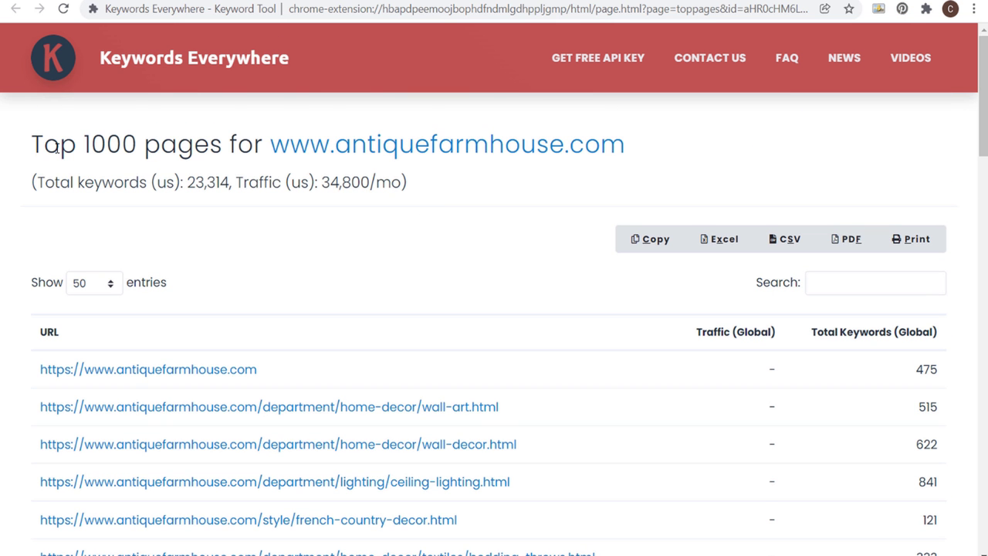
left_click_drag(58, 148, 179, 147)
left_click(196, 146)
scroll(518, 258, "down", 3)
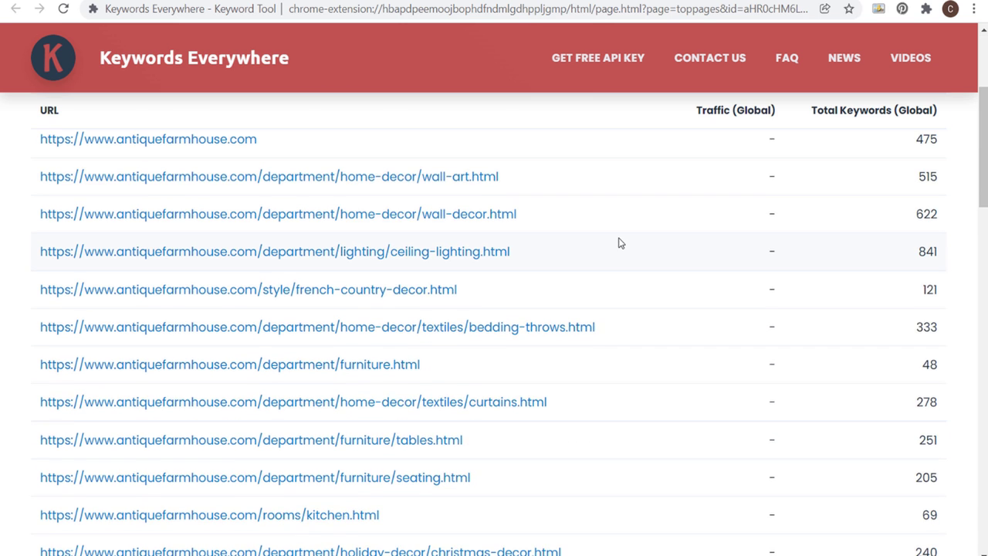
scroll(619, 244, "down", 2)
scroll(618, 286, "down", 1)
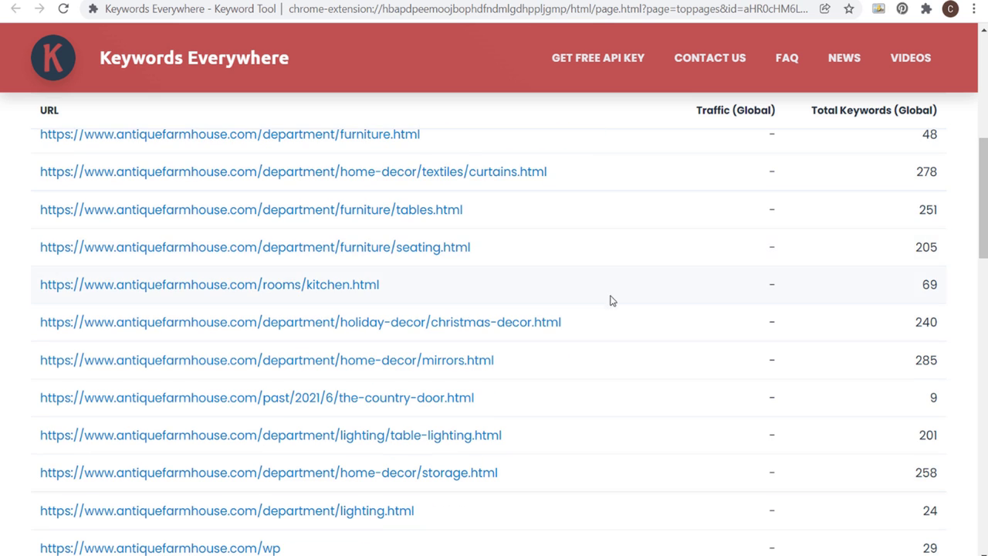
scroll(655, 293, "down", 1)
scroll(906, 209, "up", 5)
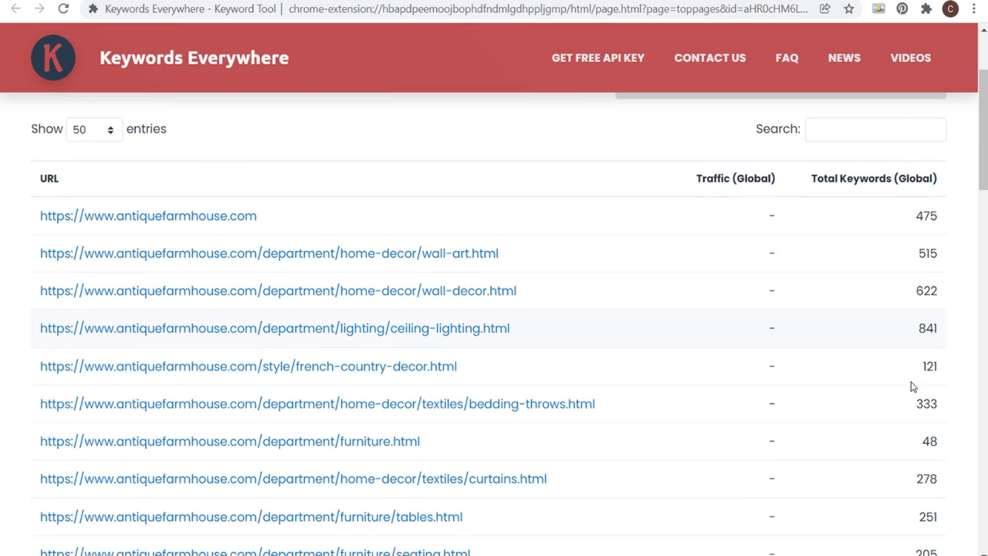
scroll(926, 284, "down", 5)
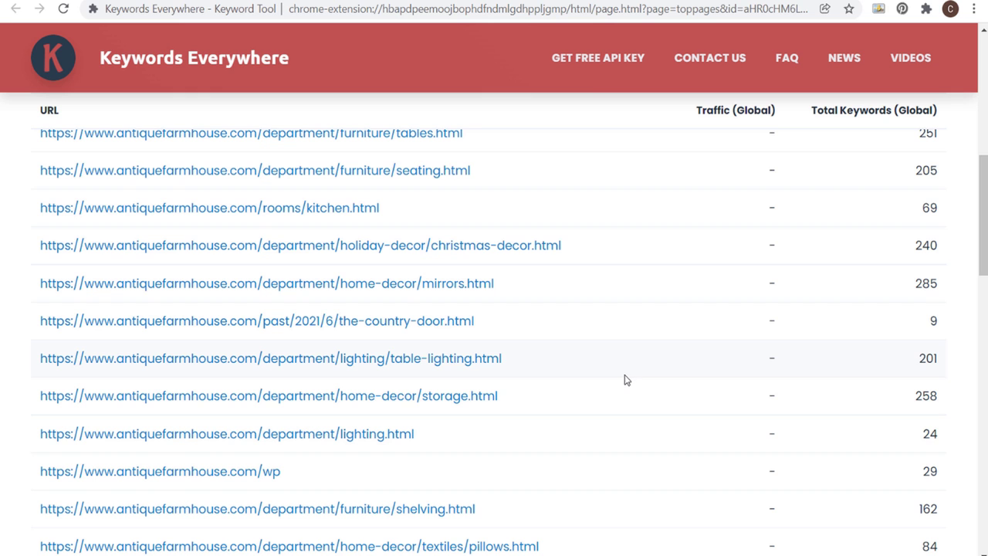
scroll(627, 380, "down", 2)
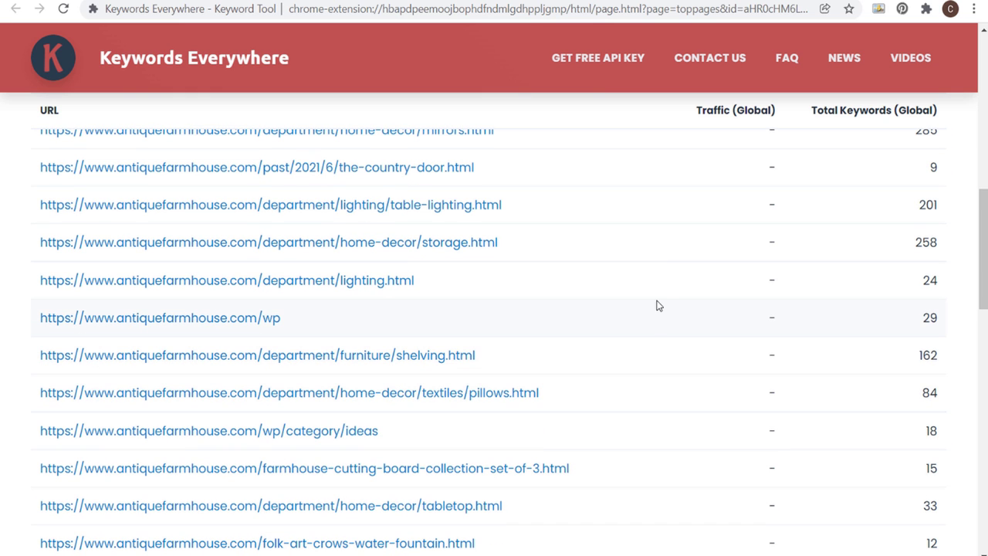
Switch to Ubersuggest and review the traffic overview for antiquefarmhouse.com, including its traffic, keyword rankings and top SEO pages.
left_click(381, 2)
scroll(286, 220, "up", 5)
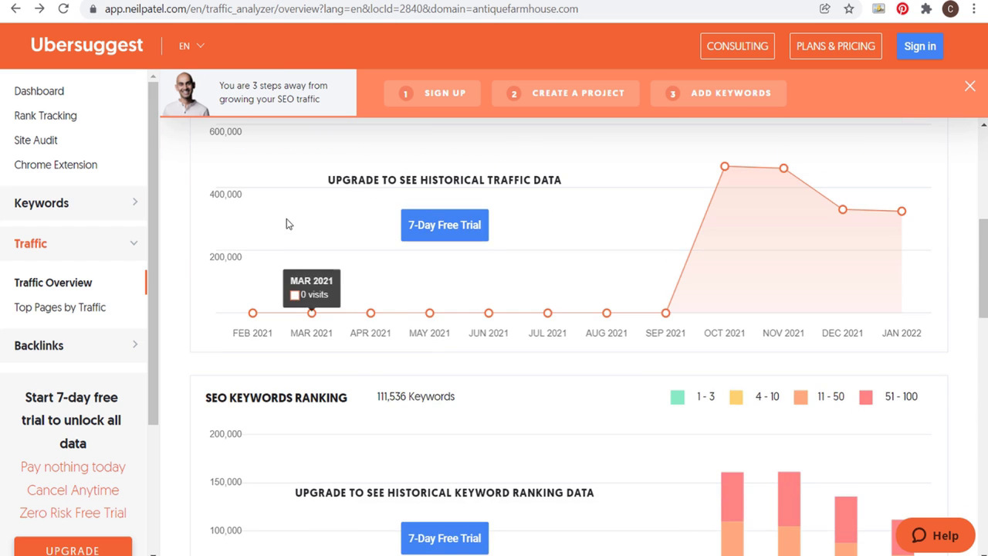
scroll(287, 224, "up", 5)
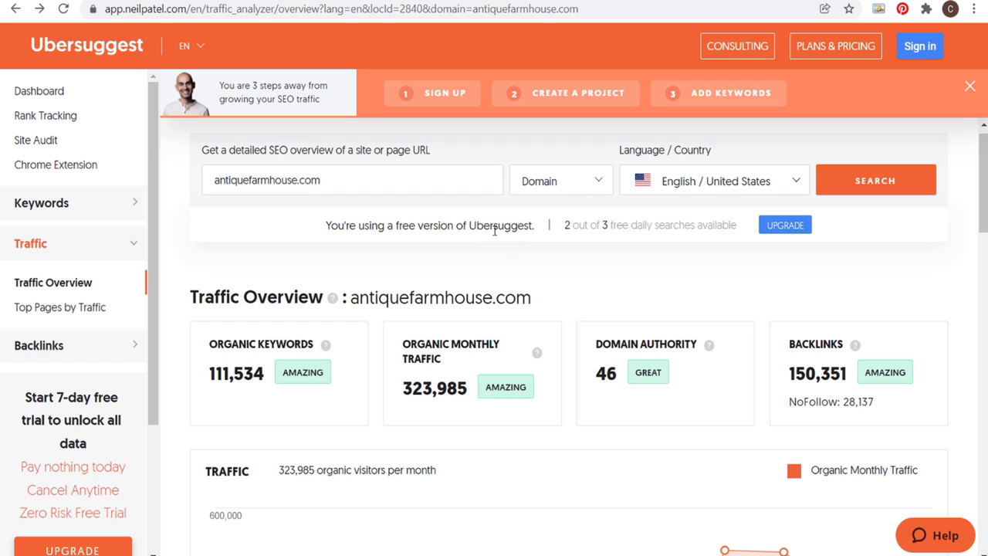
scroll(494, 230, "down", 3)
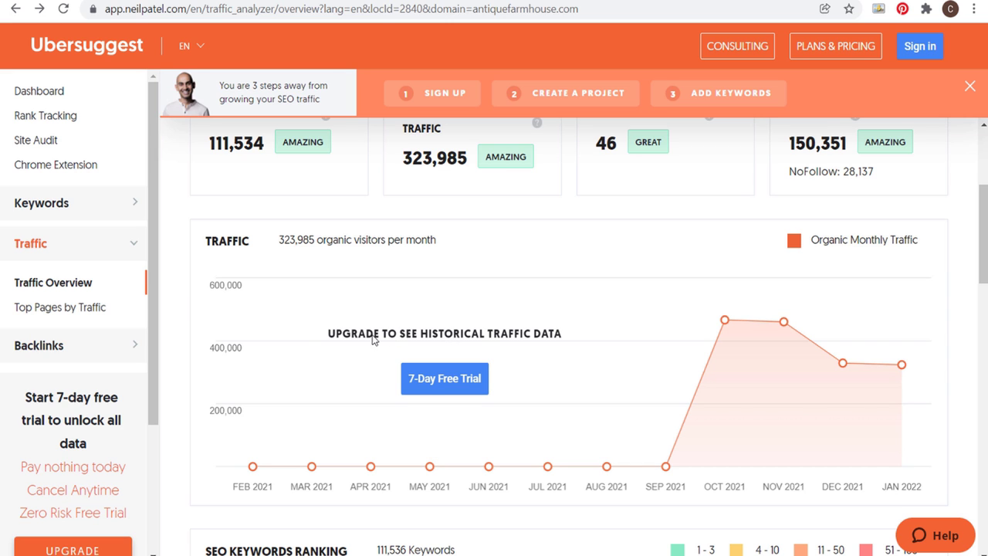
scroll(177, 255, "down", 7)
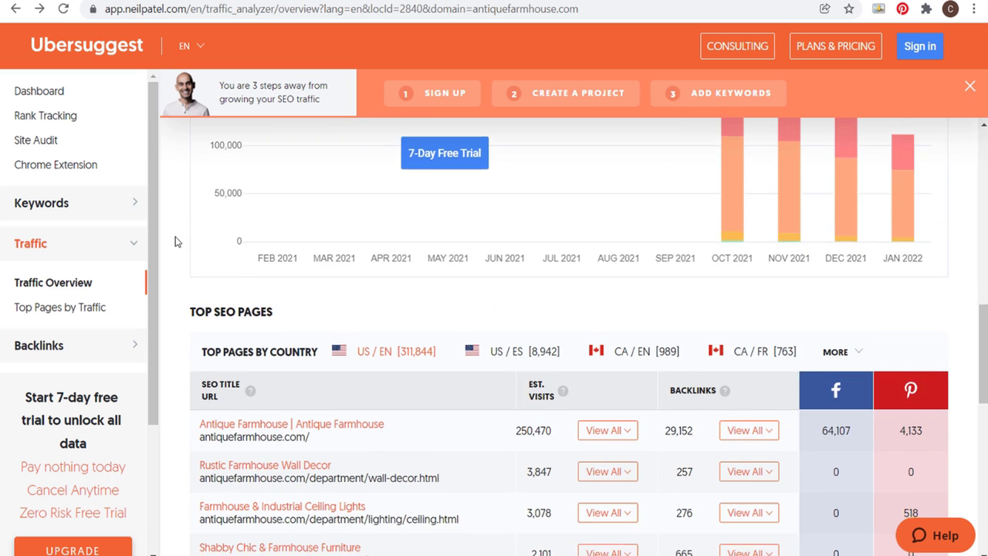
scroll(176, 241, "down", 2)
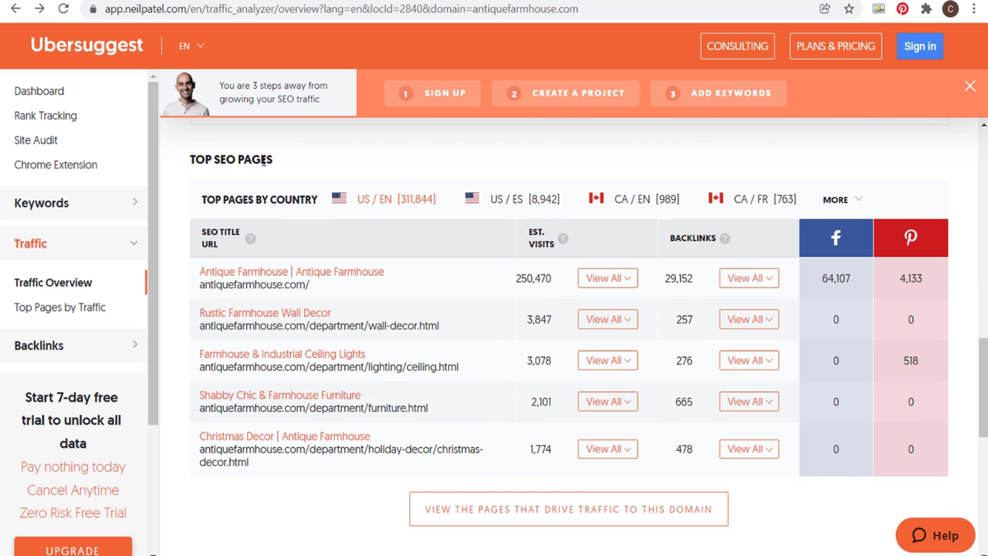
Open the full list of pages that drive traffic to antiquefarmhouse.com and examine their estimated visits and backlinks.
scroll(352, 302, "down", 2)
left_click(545, 430)
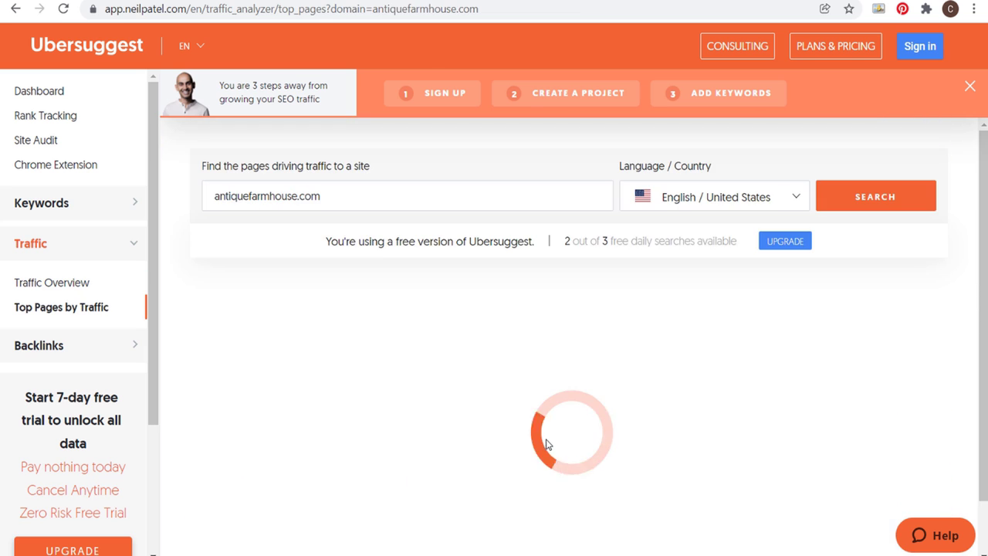
scroll(540, 406, "down", 3)
scroll(509, 308, "down", 2)
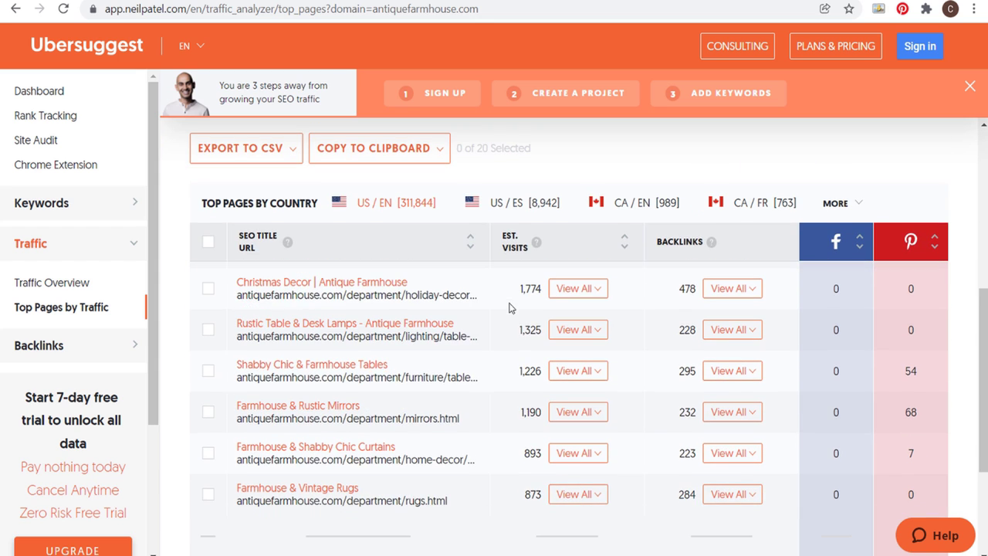
scroll(525, 329, "up", 2)
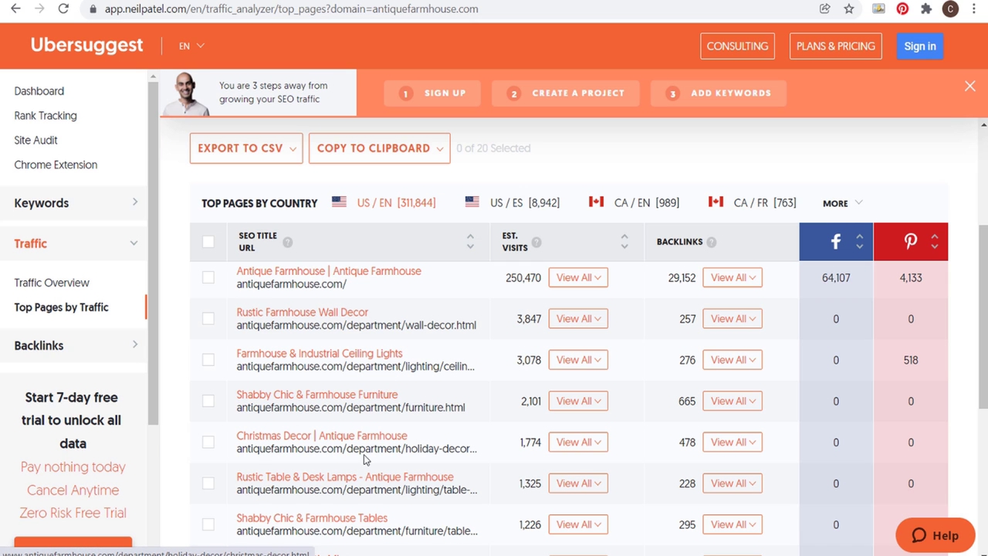
scroll(401, 414, "down", 1)
scroll(401, 414, "down", 2)
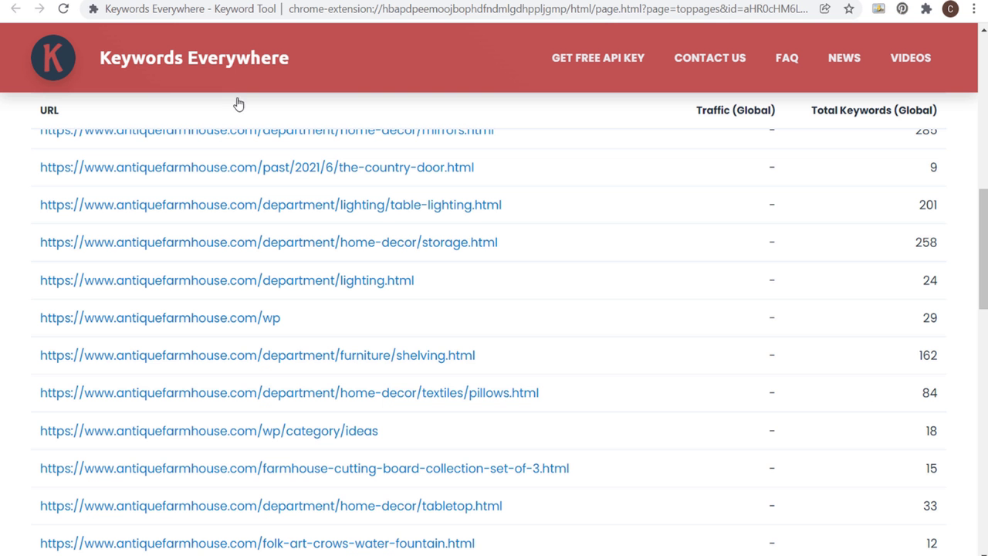
Compare the Keywords Everywhere top pages report for antiquefarmhouse.com with Ubersuggest's top pages by traffic.
scroll(228, 139, "up", 4)
scroll(151, 170, "up", 1)
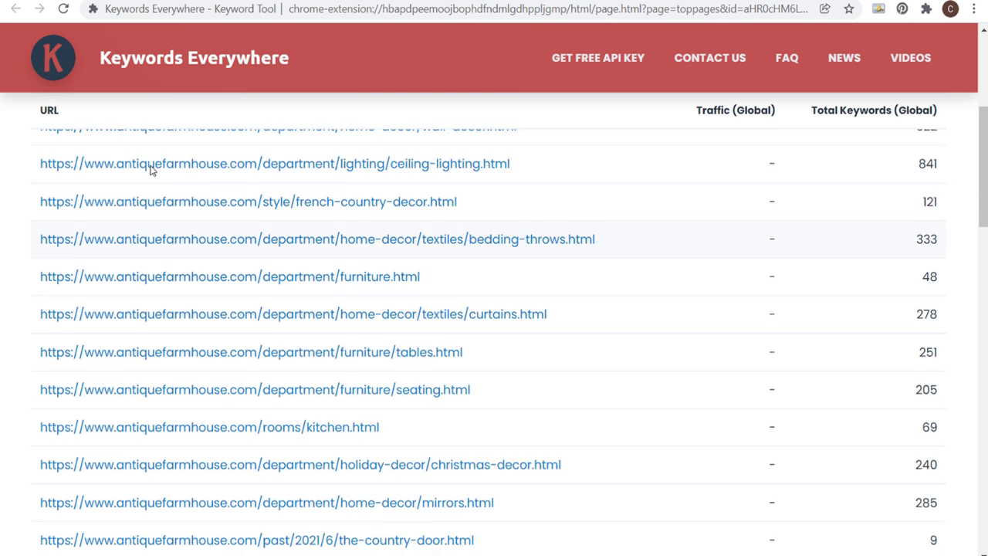
scroll(151, 170, "up", 4)
left_click(195, 143)
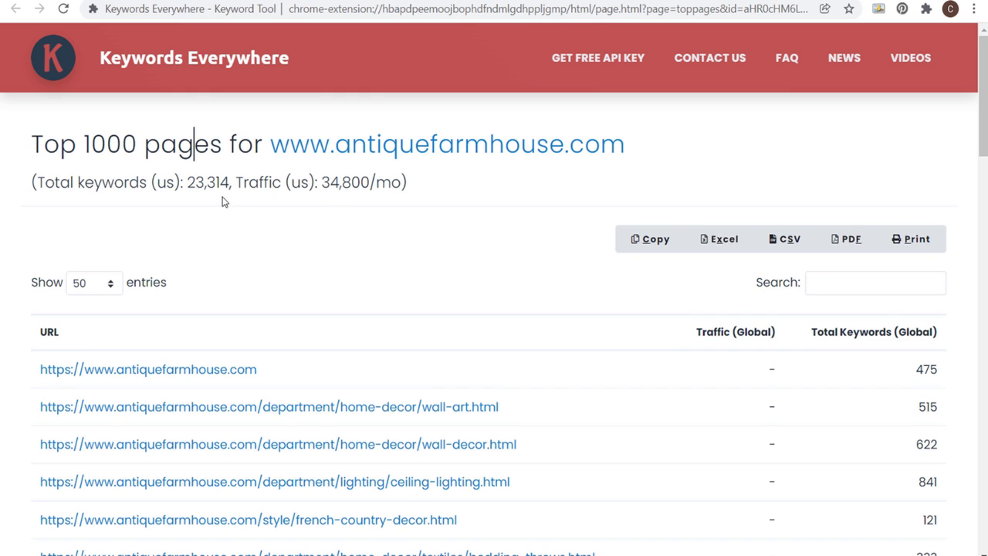
scroll(560, 239, "down", 3)
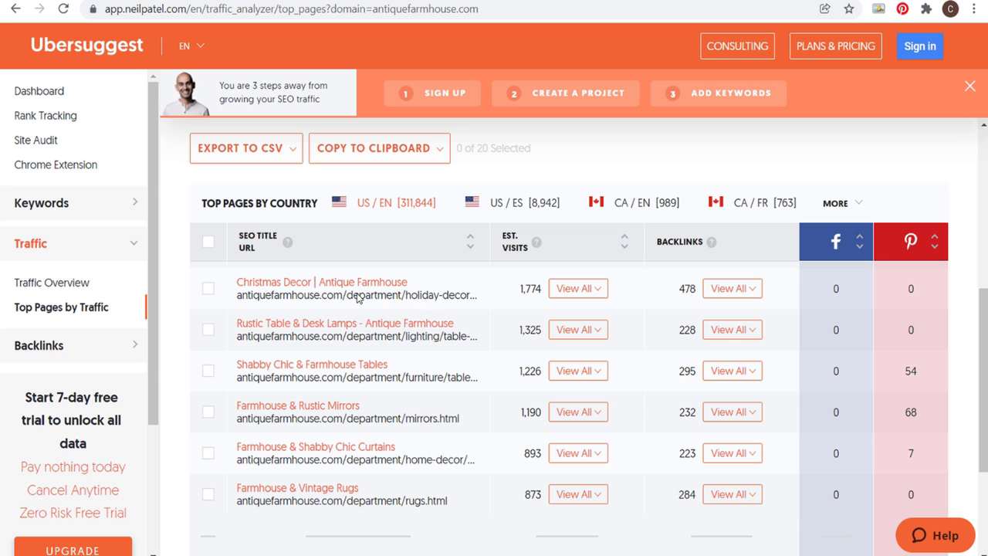
scroll(358, 298, "up", 2)
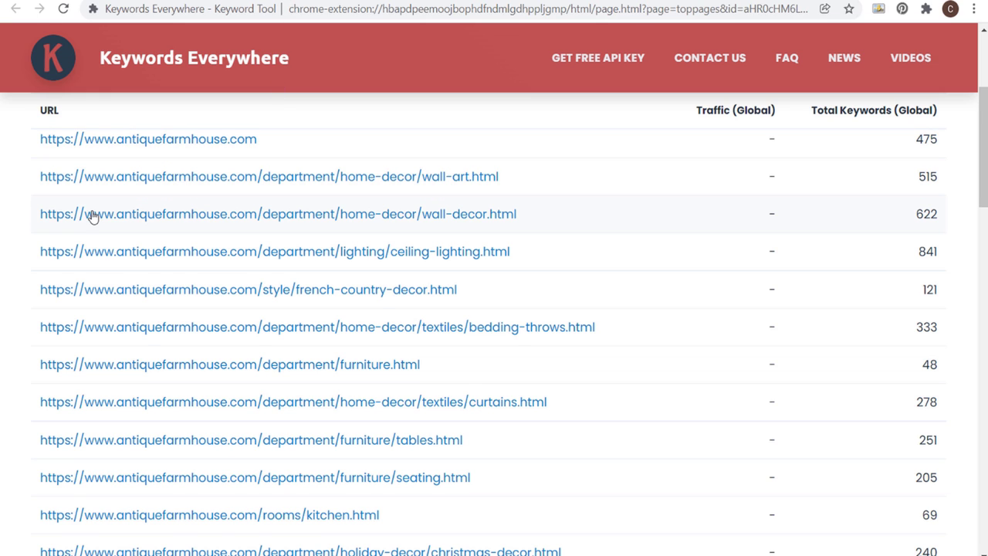
Open the ranking keywords for antiquefarmhouse.com's home-decor/wall-decor.html page and review the keywords and their SERP positions.
left_click(387, 220)
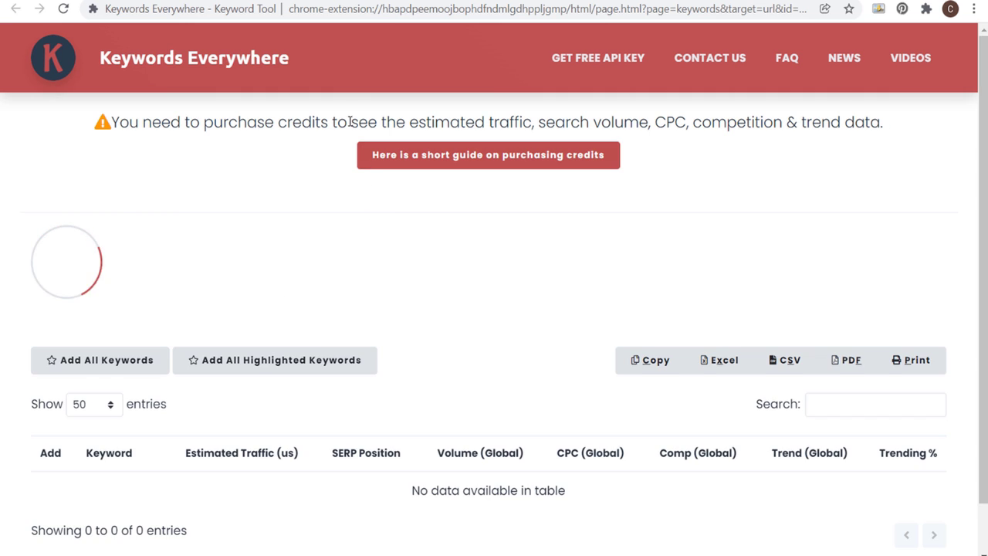
scroll(454, 330, "down", 10)
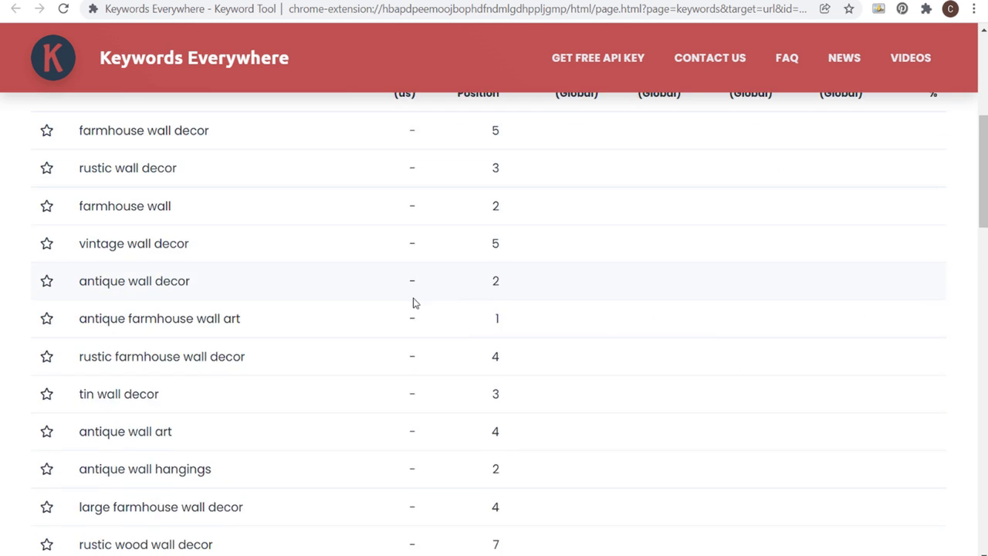
scroll(199, 255, "down", 8)
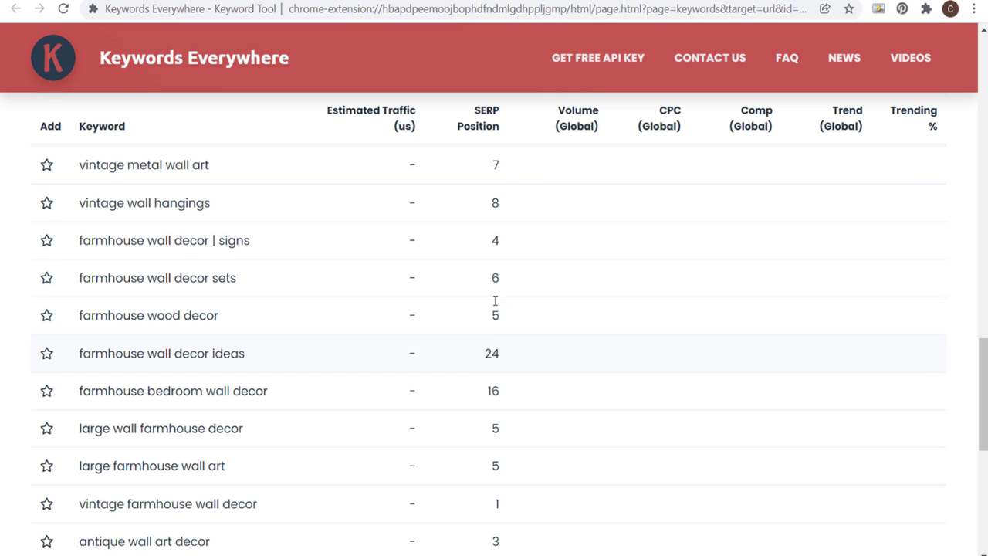
scroll(492, 117, "down", 6)
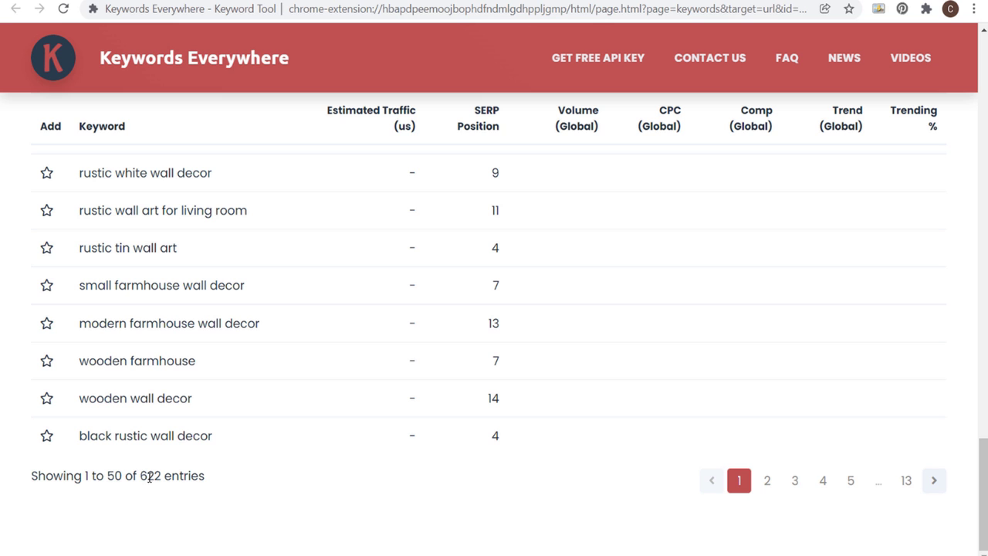
scroll(188, 363, "up", 14)
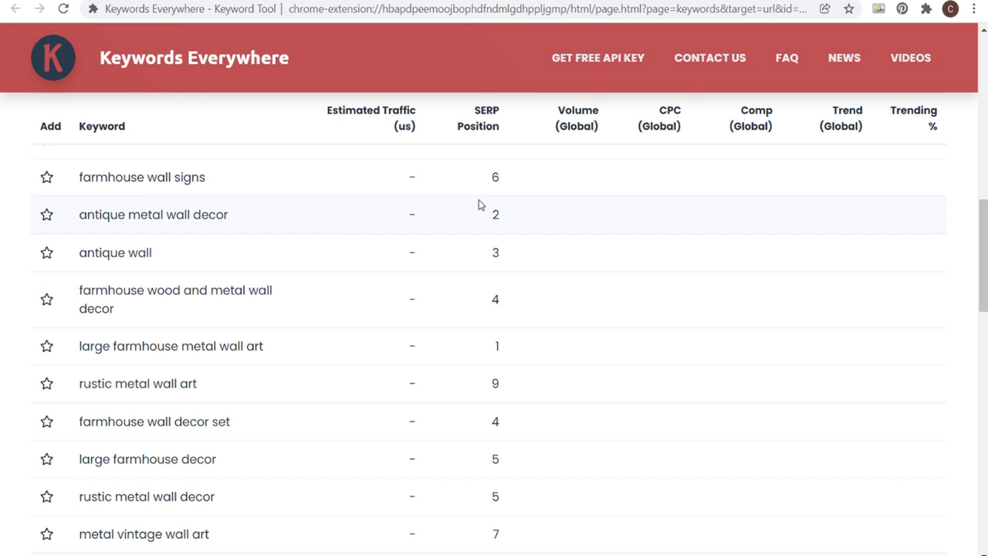
Switch to the farmhousegoals.com shop page and look over its product categories and the kinds of new content that can be created.
left_click(717, 2)
scroll(864, 241, "down", 8)
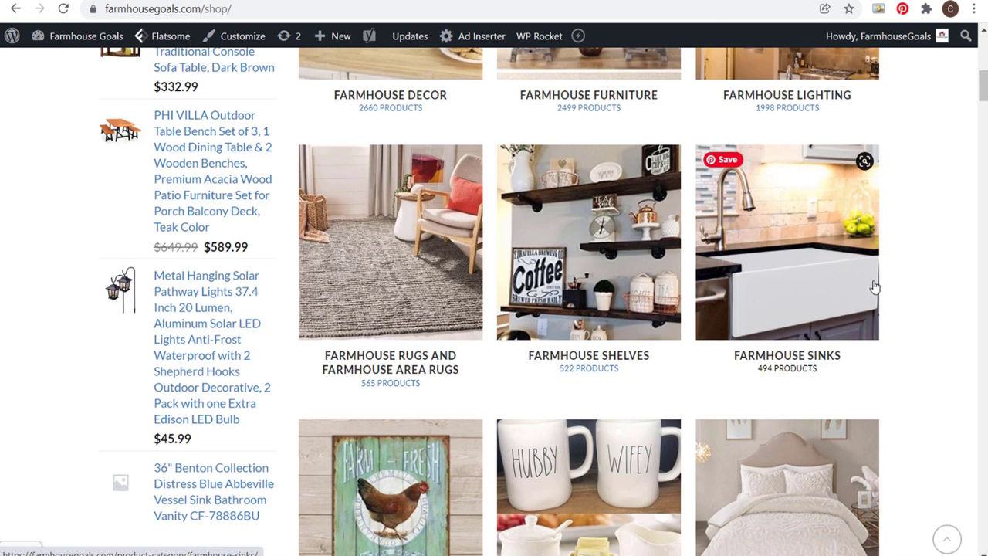
scroll(880, 247, "down", 2)
scroll(876, 234, "down", 1)
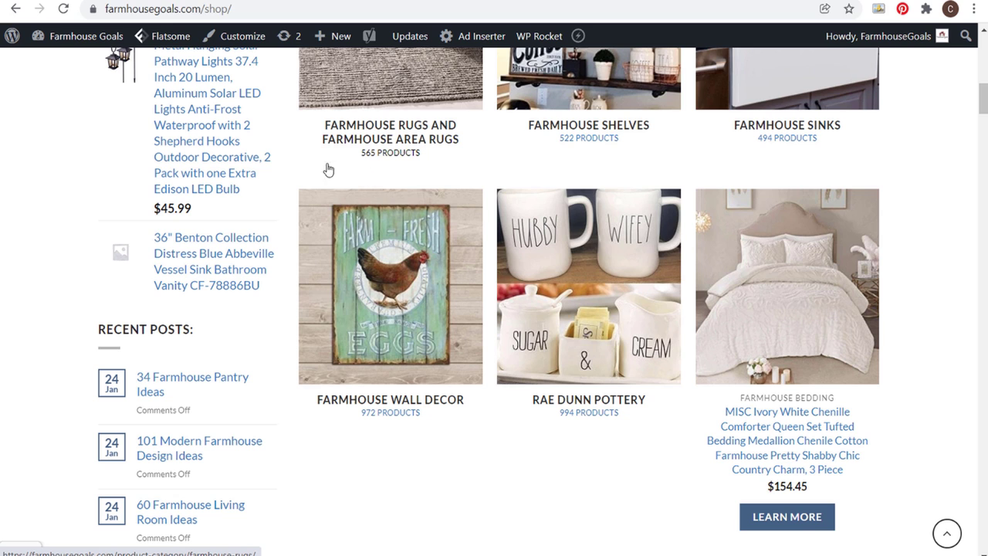
mouse_move(322, 45)
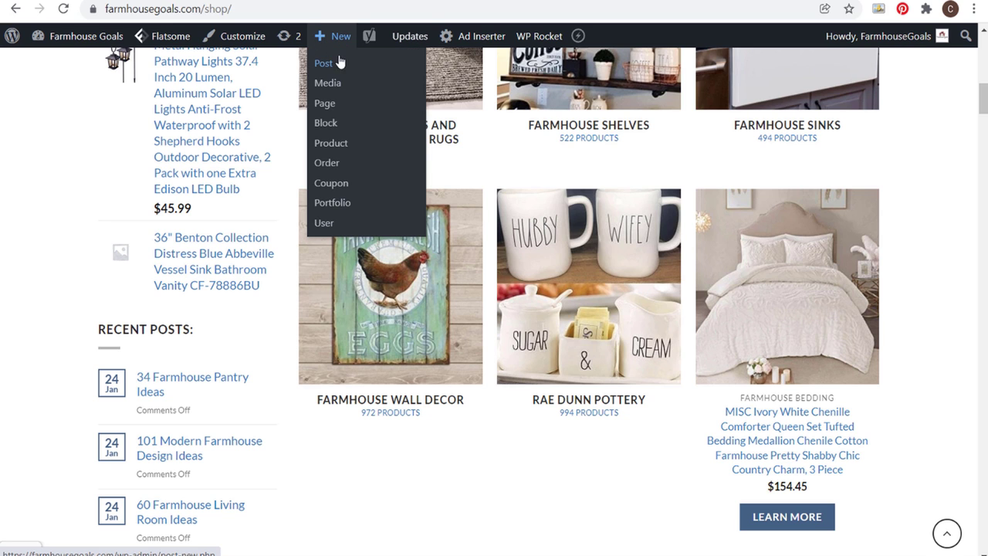
Switch to SE Ranking's Competitor Analysis Tool and review the antiquefarmhouse.com overview of domain trust, organic traffic, paid traffic and backlinks.
key("ctrl+Tab")
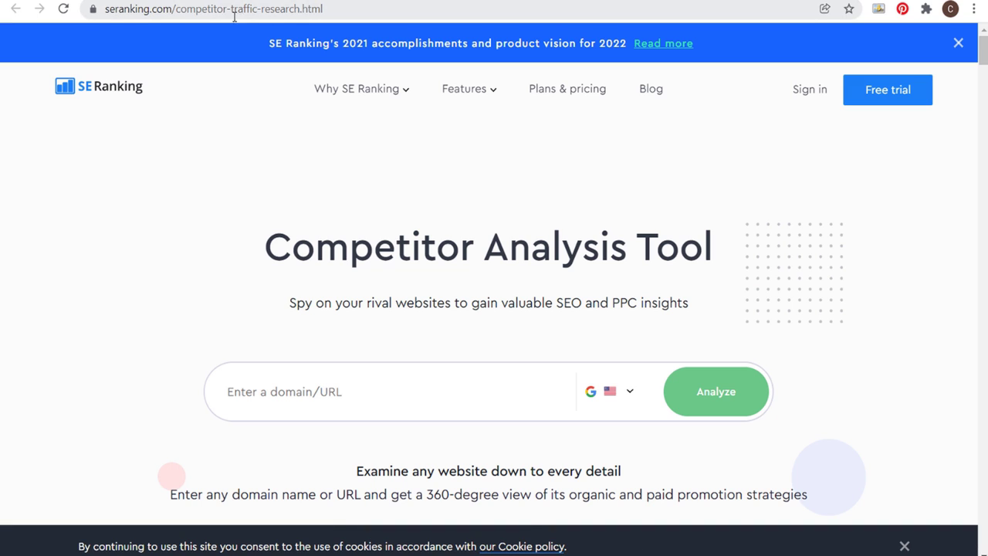
left_click_drag(174, 9, 337, 9)
left_click(342, 9)
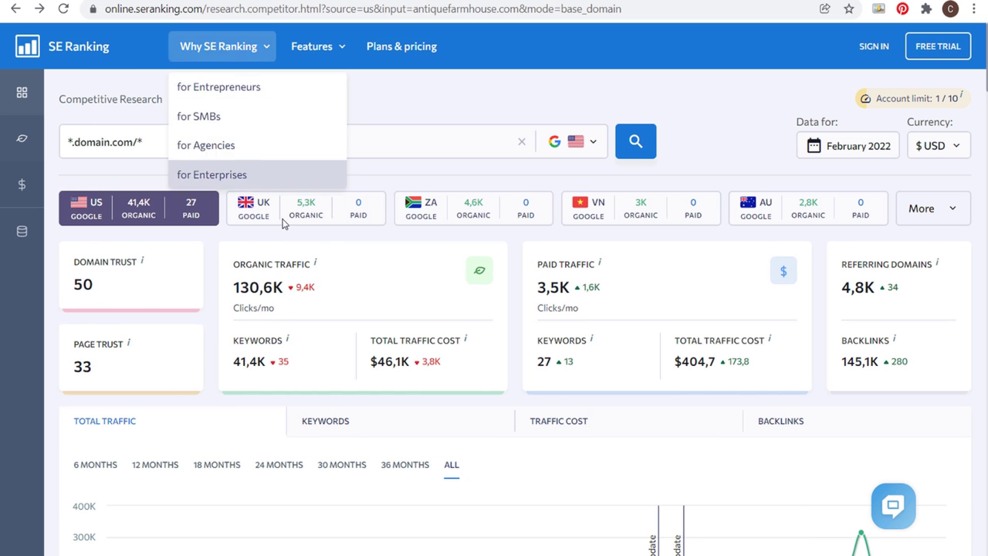
mouse_move(144, 263)
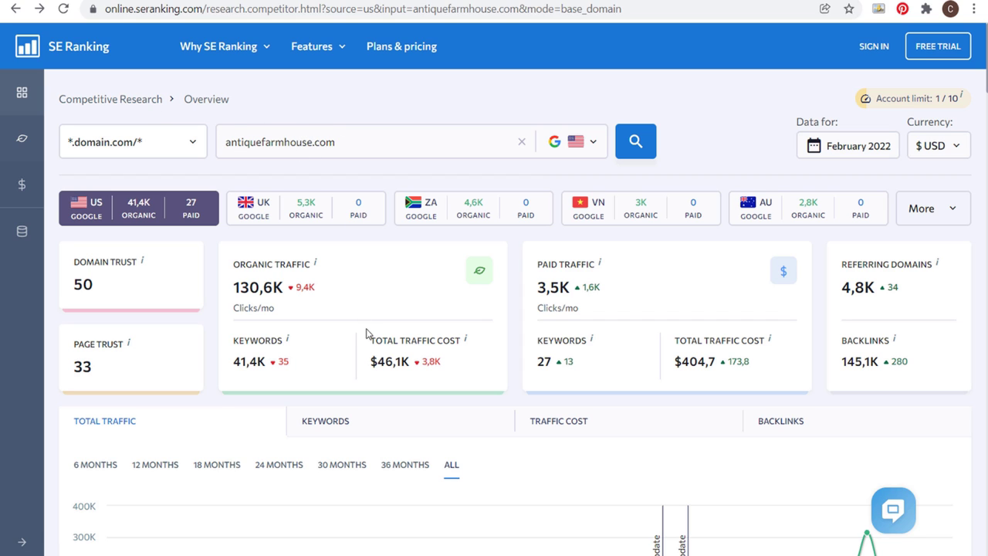
scroll(503, 364, "down", 1)
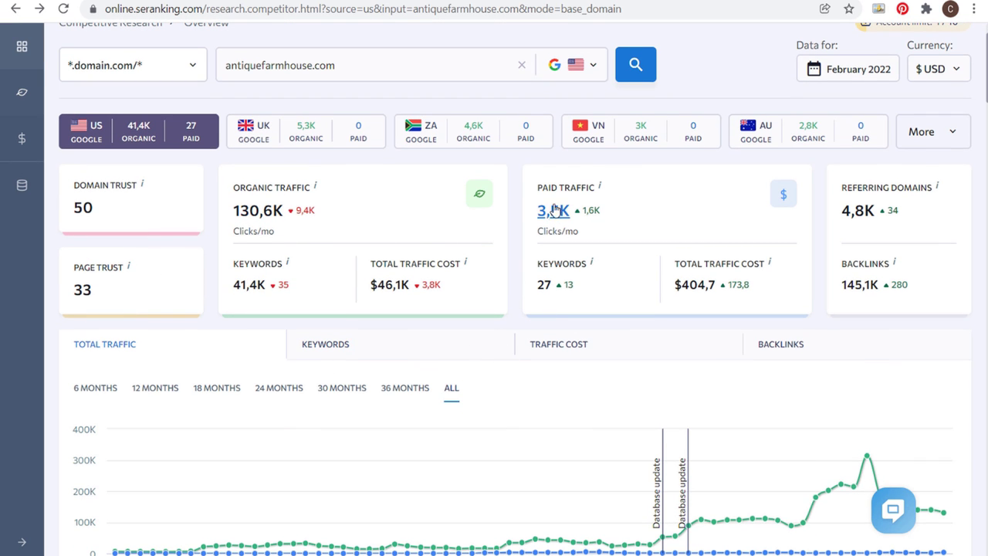
Examine antiquefarmhouse.com's organic keywords, their ranking distribution, the SERP features and the organic competitors in the SE Ranking overview.
scroll(259, 243, "down", 6)
scroll(258, 243, "down", 3)
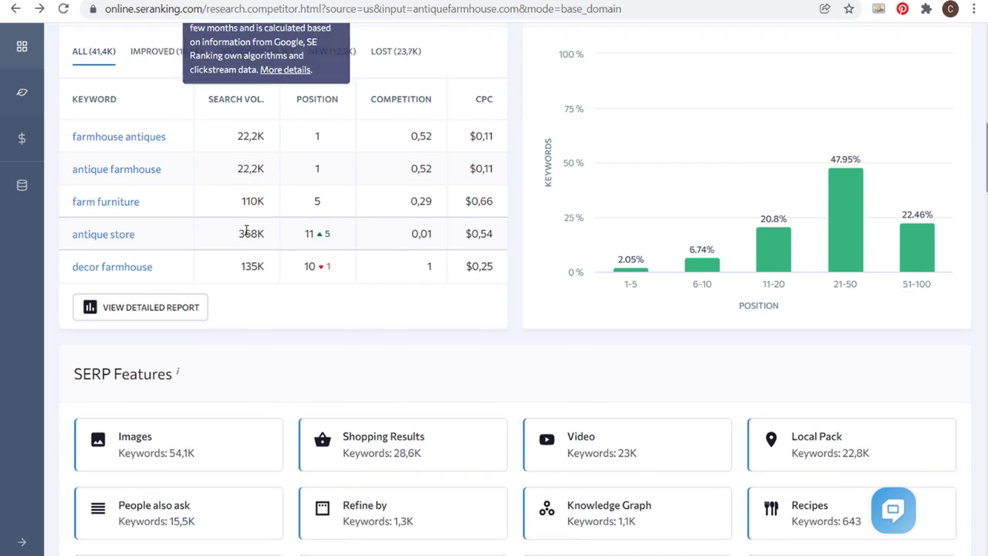
scroll(256, 353, "up", 1)
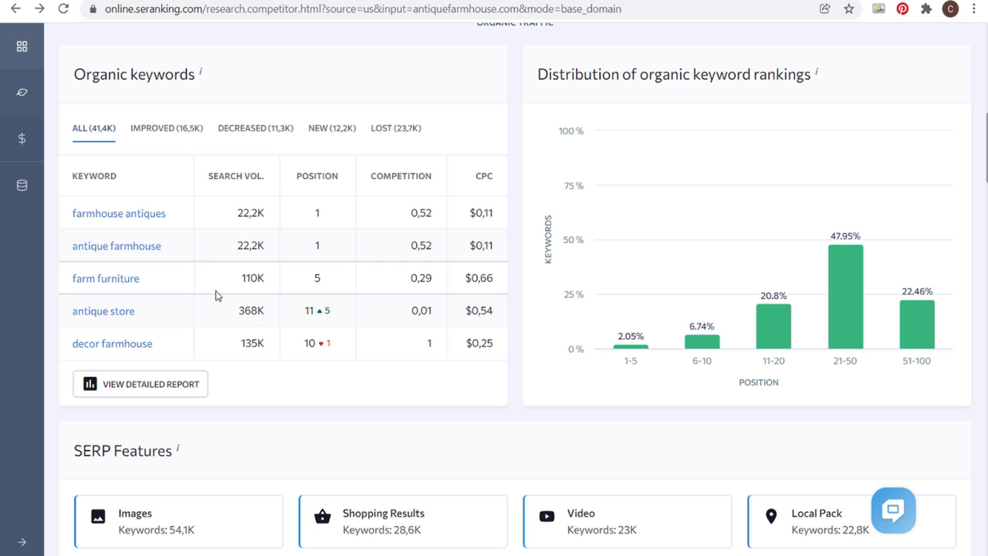
scroll(278, 396, "down", 6)
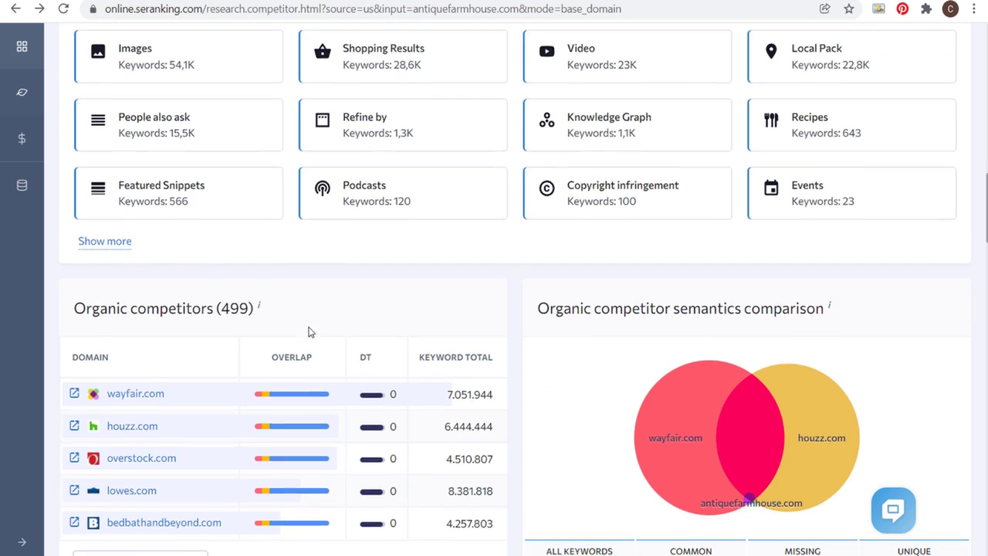
scroll(310, 332, "down", 2)
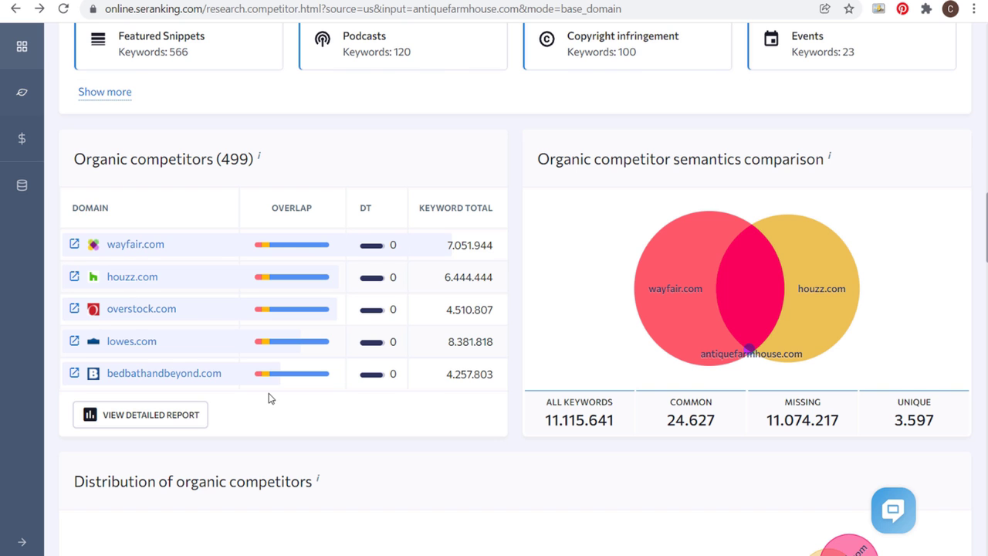
Find the top pages in organic search for antiquefarmhouse.com and look at their traffic share and traffic.
scroll(309, 331, "down", 3)
scroll(310, 332, "down", 5)
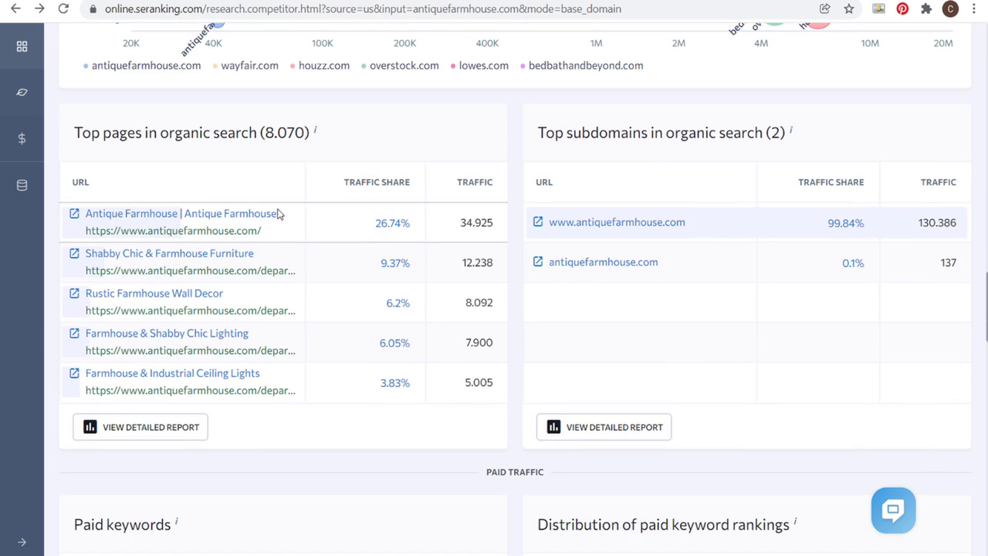
left_click_drag(93, 133, 274, 136)
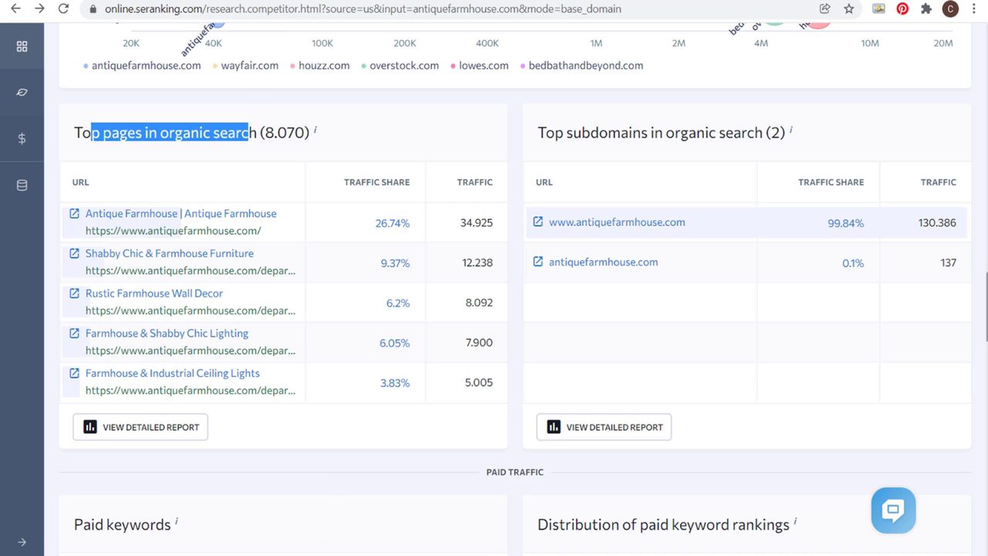
Switch from the SE Ranking report to the Ahrefs home page and look it over.
left_click(136, 3)
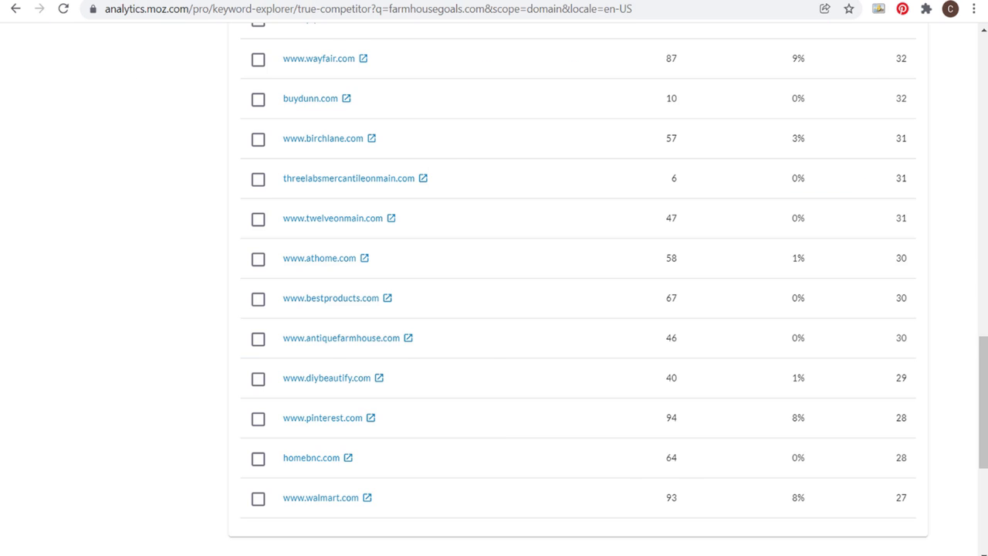
key("ctrl+Tab")
key("ctrl+Tab")
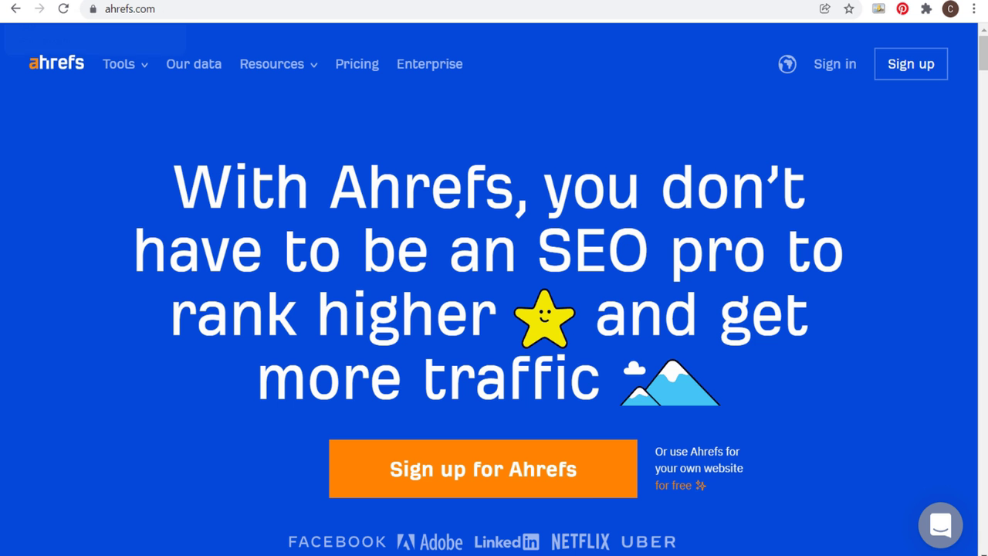
Switch to BuzzSumo's Content Analyzer for antiquefarmhouse.com and review its most engaged content across the social networks.
key("ctrl+Tab")
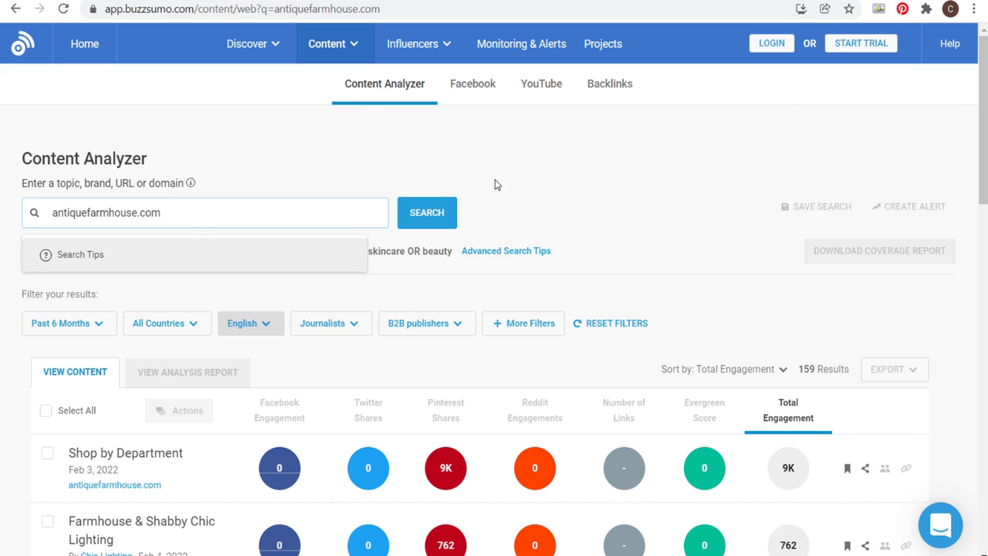
scroll(540, 193, "down", 3)
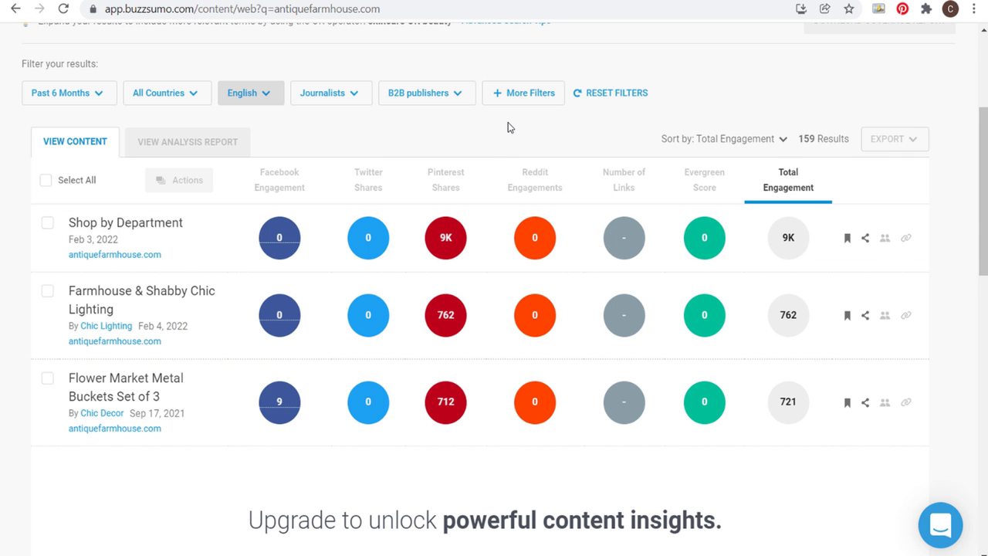
scroll(507, 127, "up", 2)
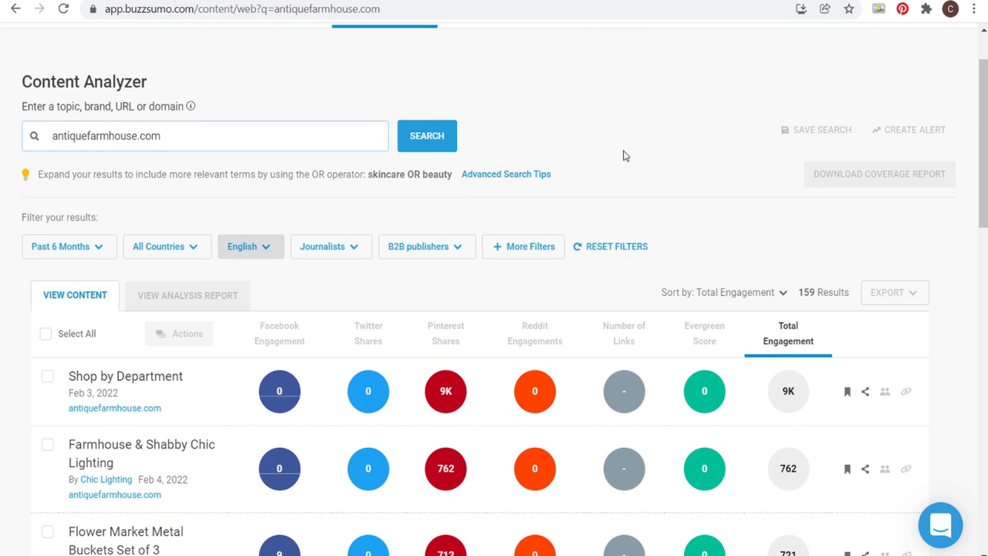
scroll(625, 156, "up", 1)
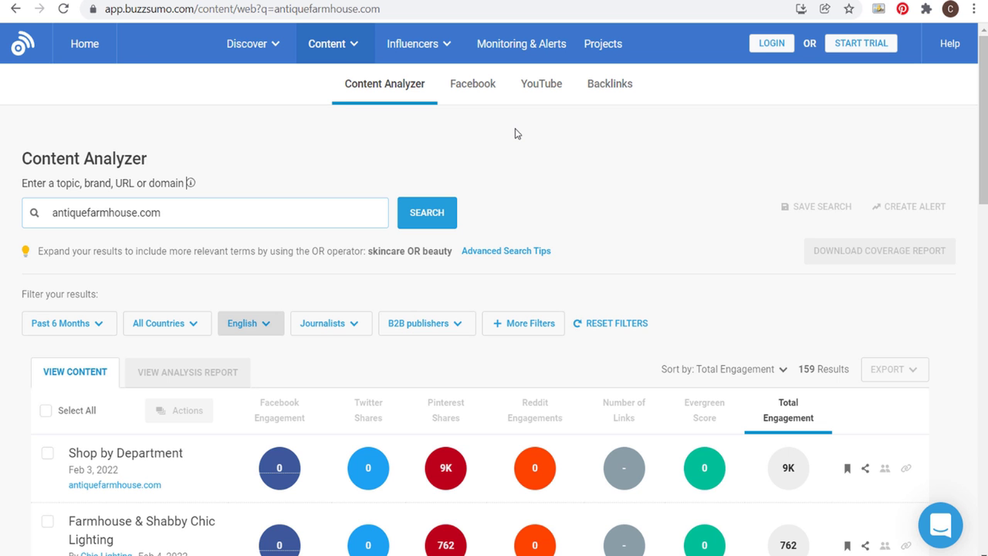
scroll(649, 169, "down", 4)
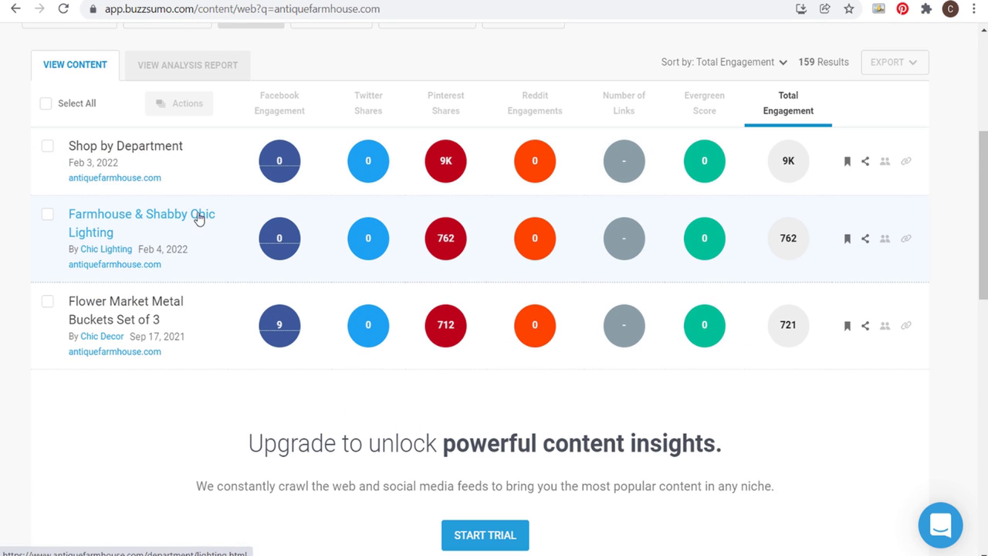
scroll(198, 218, "down", 10)
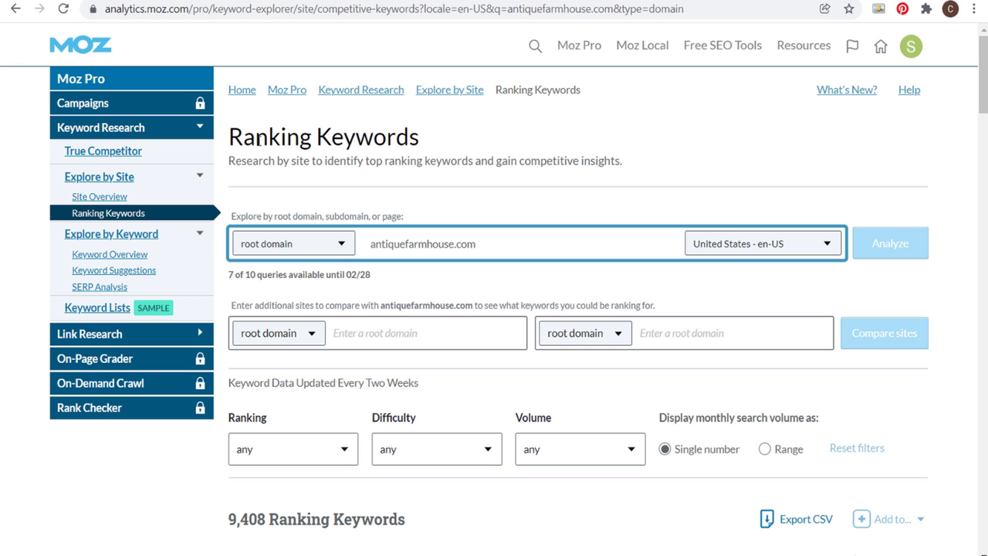
Check the remaining query allowance and the number of ranking keywords for antiquefarmhouse.com in Moz's Ranking Keywords report.
left_click_drag(228, 275, 370, 277)
left_click(406, 284)
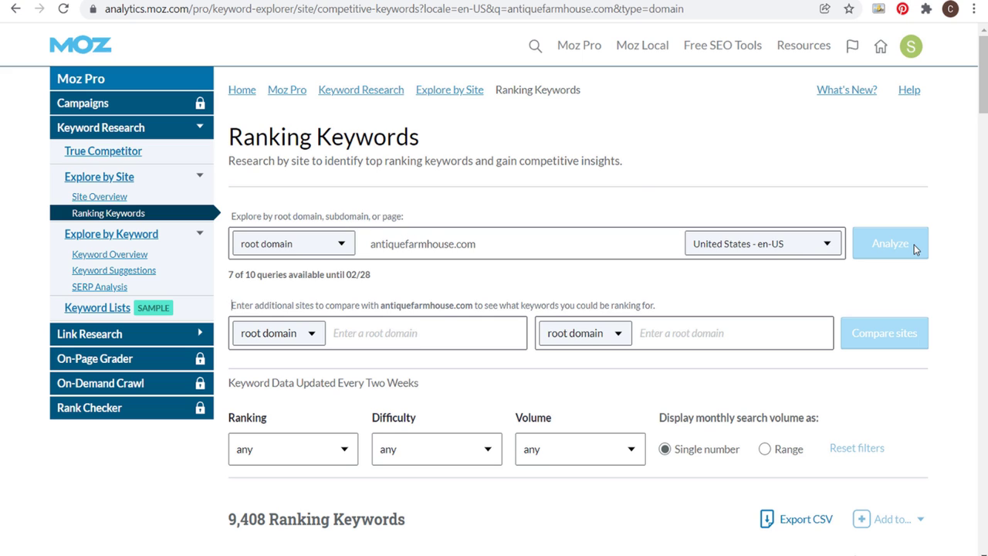
scroll(154, 209, "down", 5)
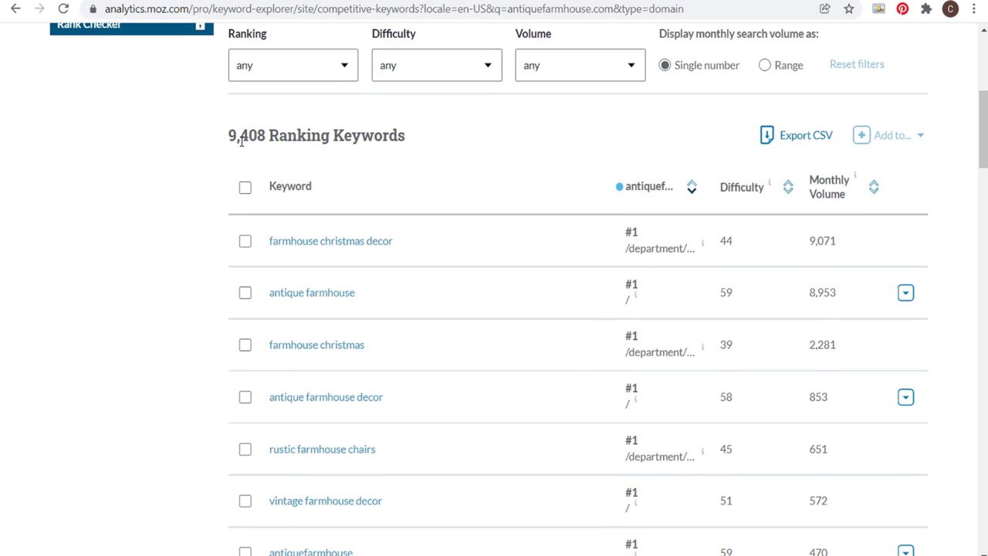
left_click_drag(237, 135, 452, 139)
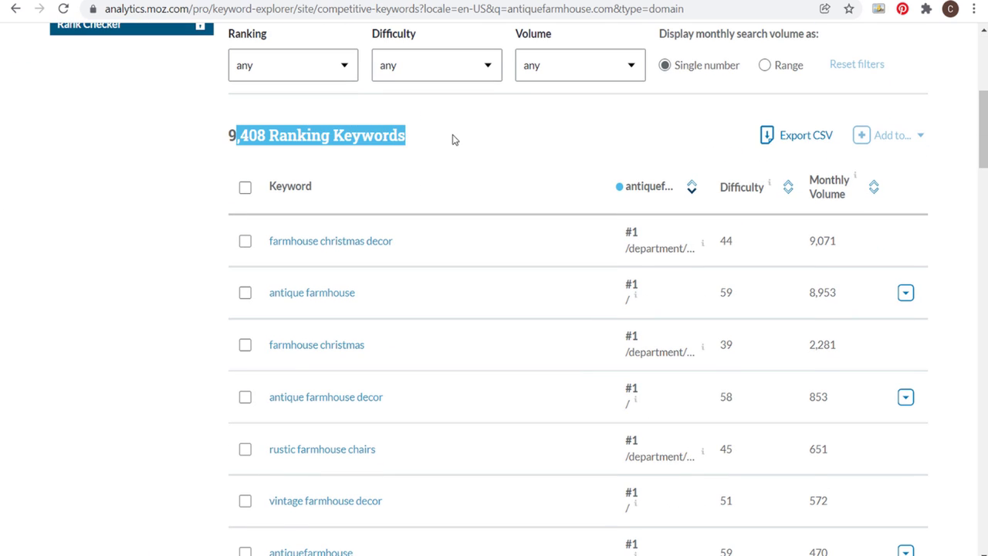
left_click(494, 150)
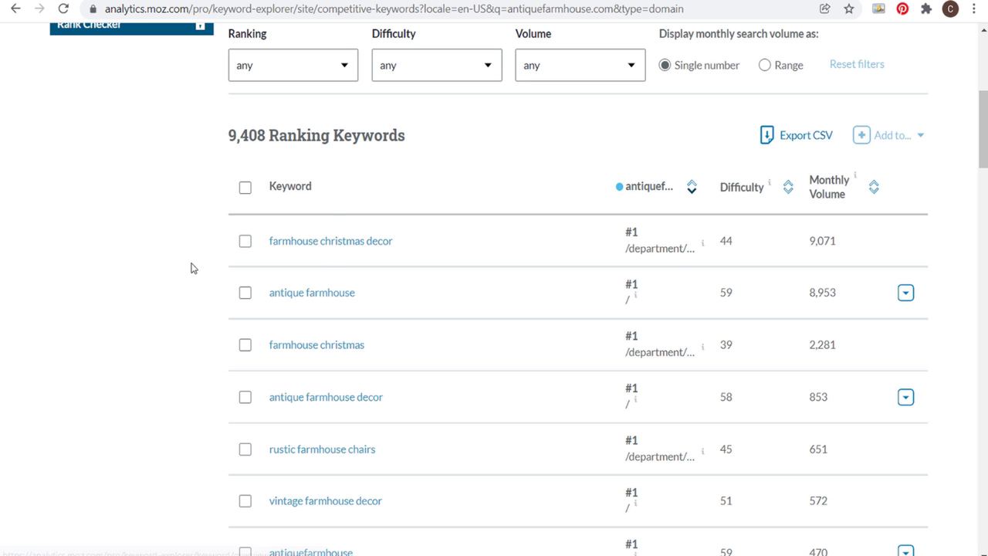
Read through the first page of antiquefarmhouse.com's ranking keywords and check how many keywords and result pages are listed.
scroll(280, 260, "down", 20)
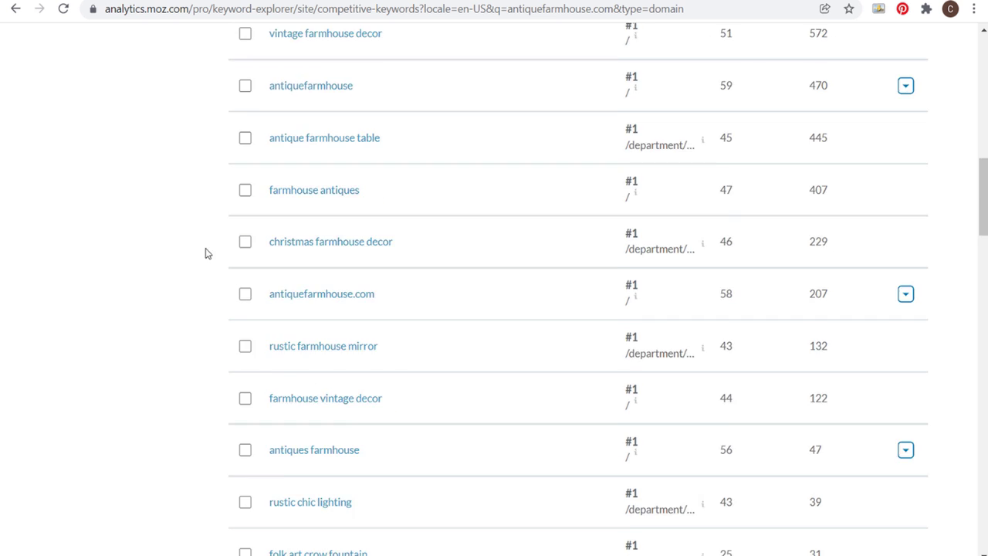
scroll(521, 370, "up", 6)
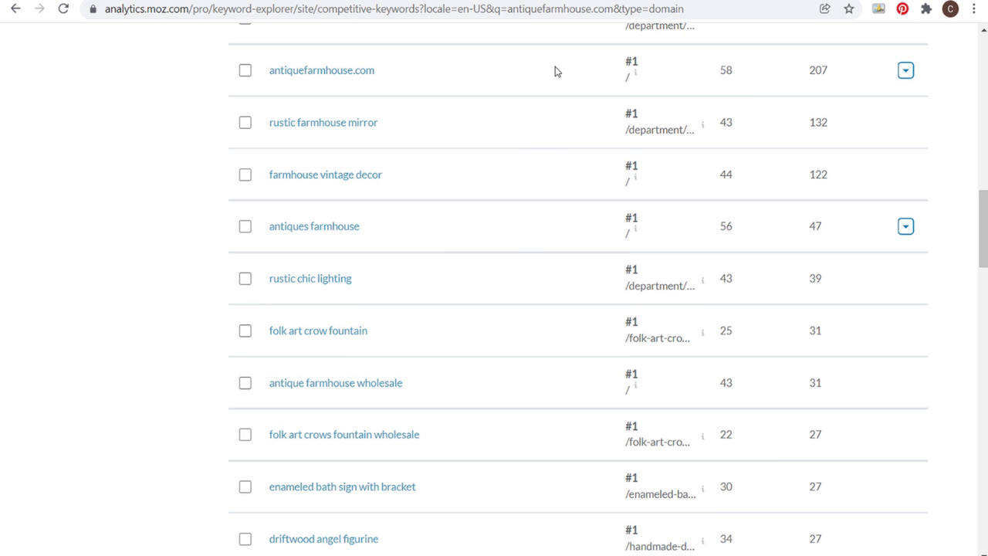
scroll(479, 193, "down", 11)
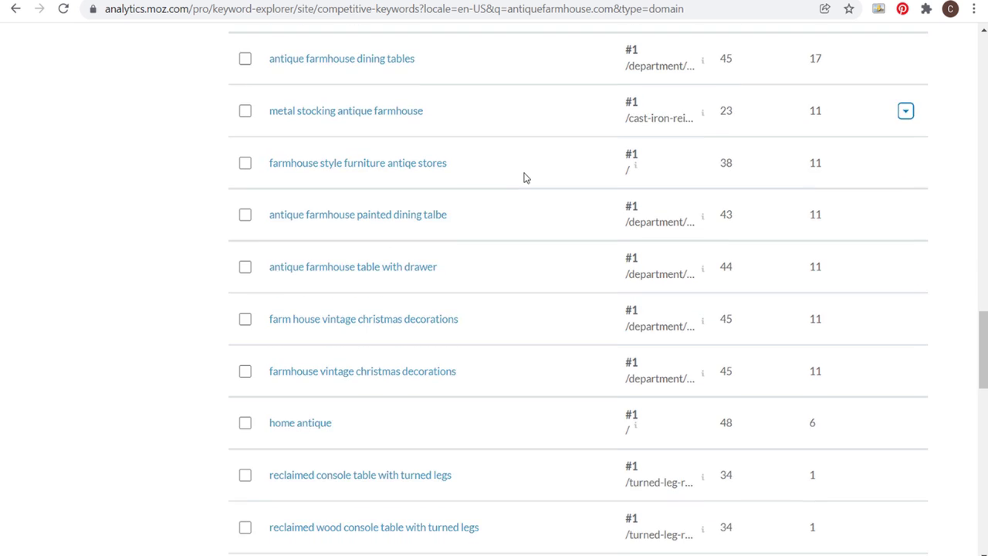
scroll(529, 166, "down", 7)
scroll(603, 182, "down", 3)
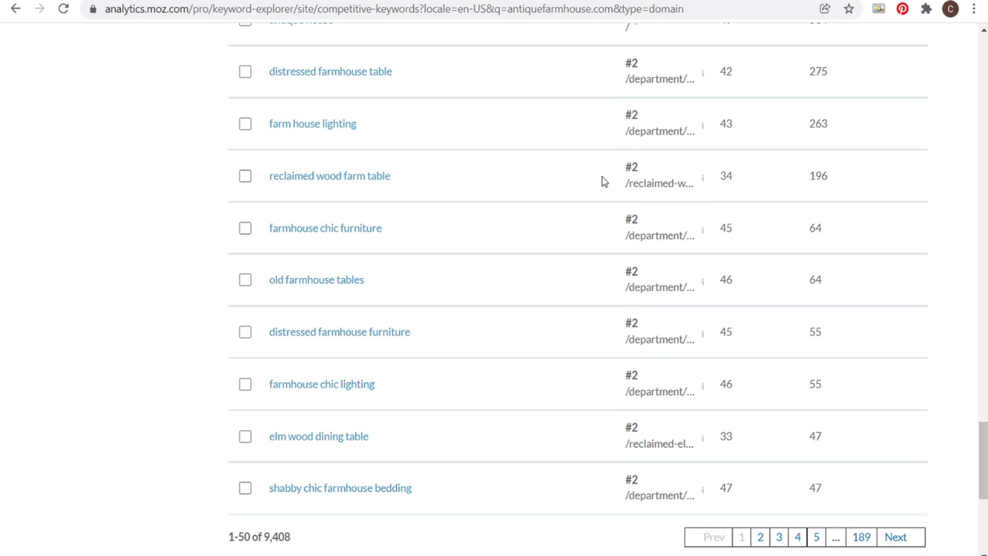
scroll(603, 182, "down", 3)
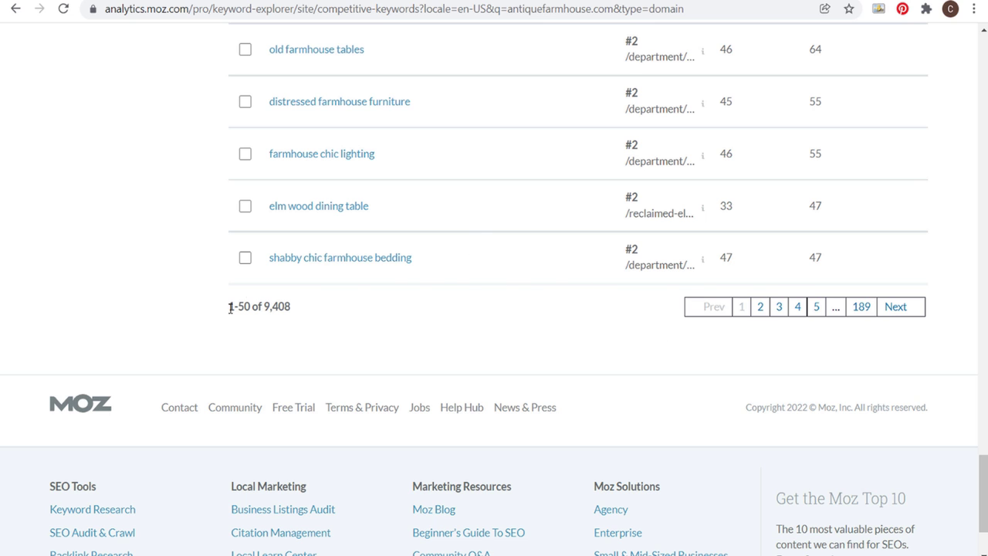
left_click_drag(230, 306, 306, 309)
left_click(331, 311)
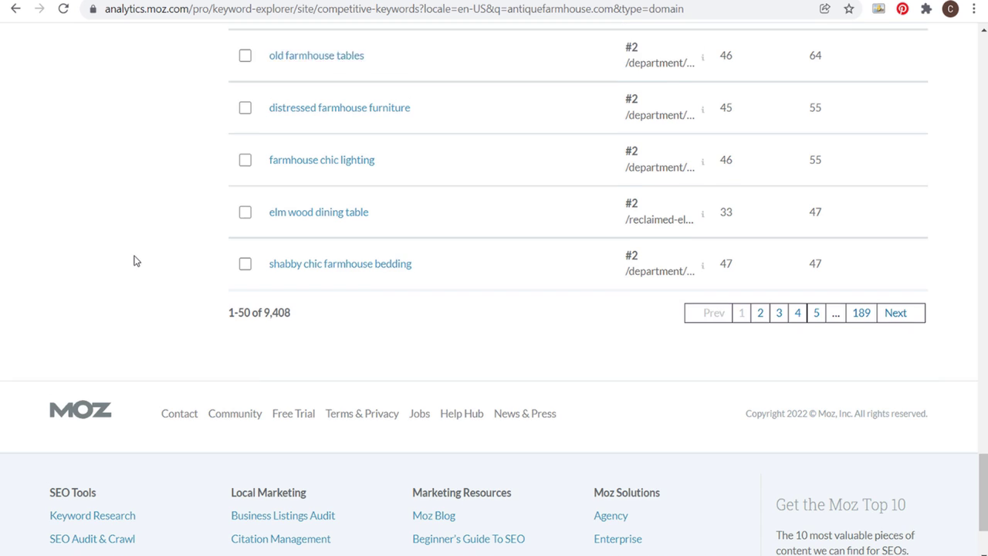
Return to the start of the ranking keywords list and compare the keywords' monthly search volumes down the page.
scroll(203, 201, "up", 8)
scroll(204, 199, "up", 2)
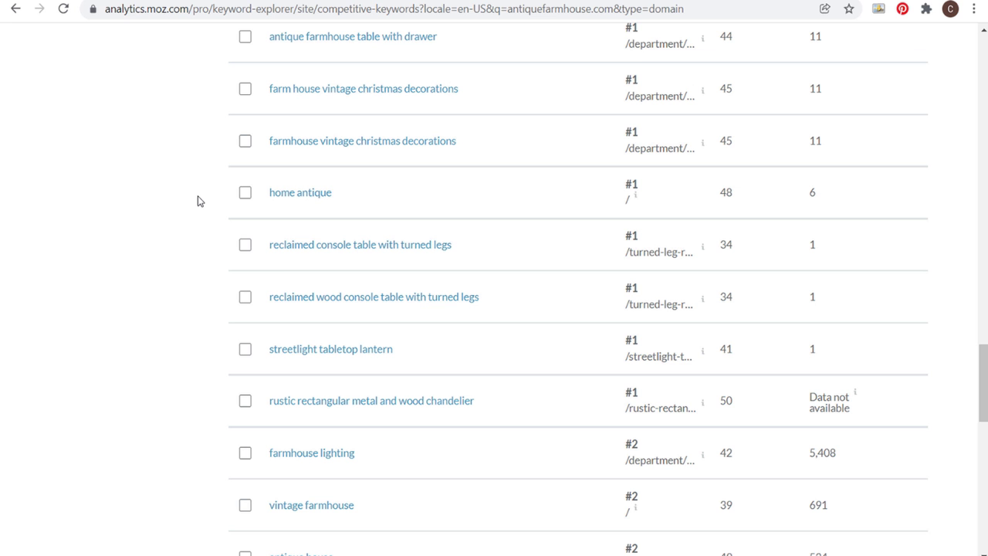
scroll(199, 198, "up", 17)
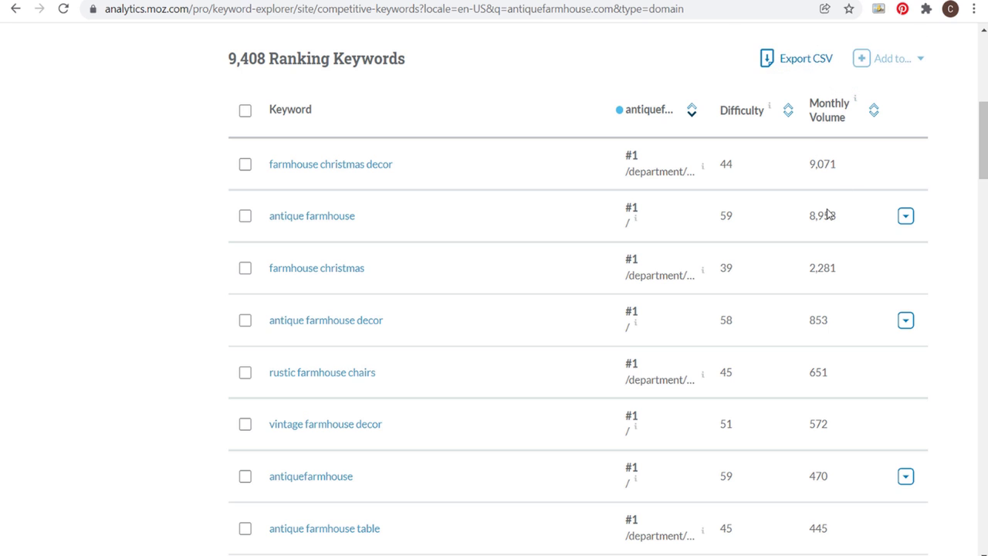
scroll(822, 214, "down", 1)
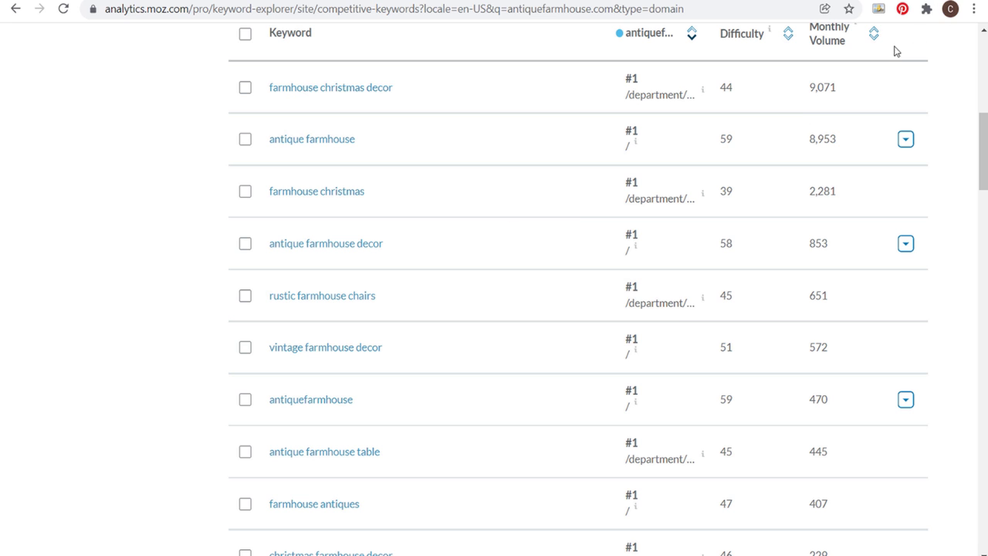
scroll(841, 147, "down", 7)
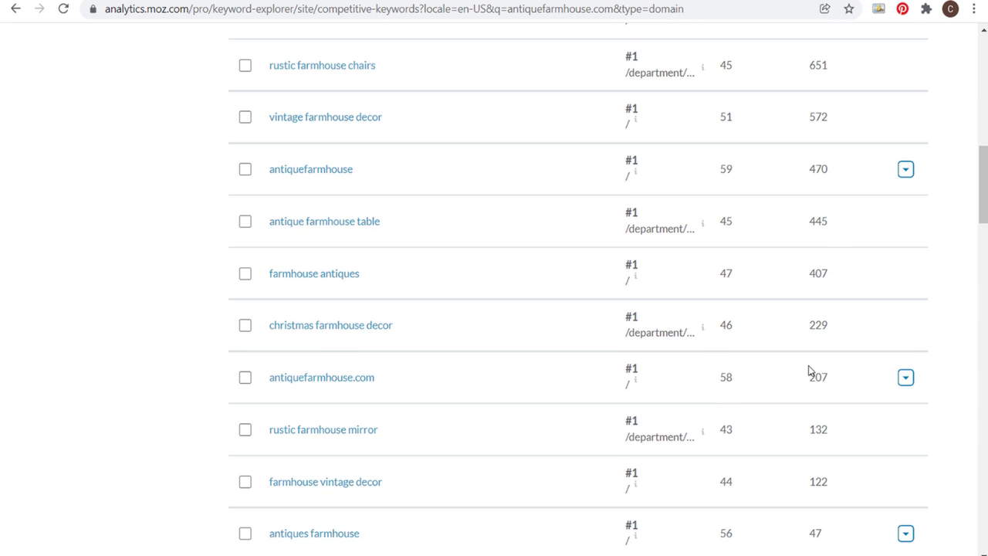
scroll(829, 358, "down", 8)
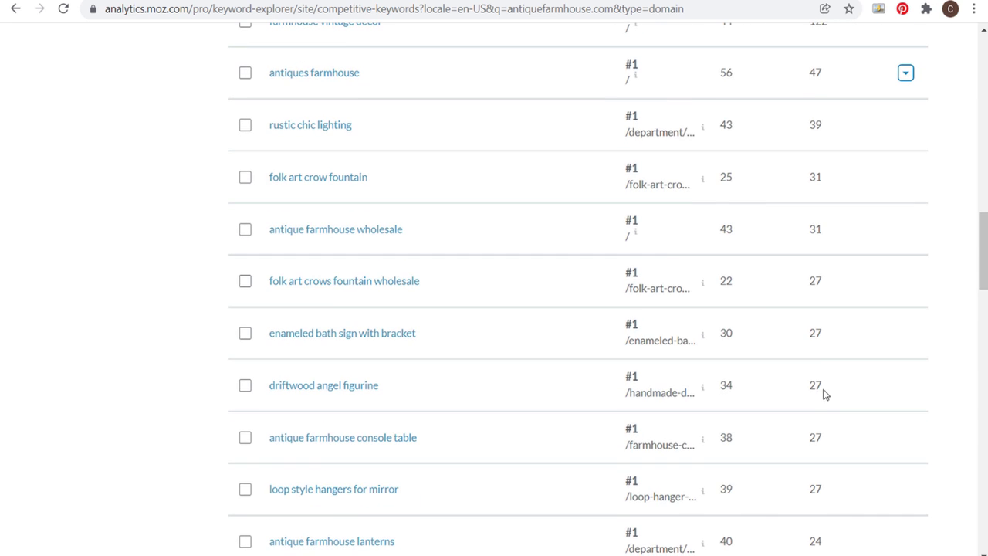
scroll(810, 378, "down", 4)
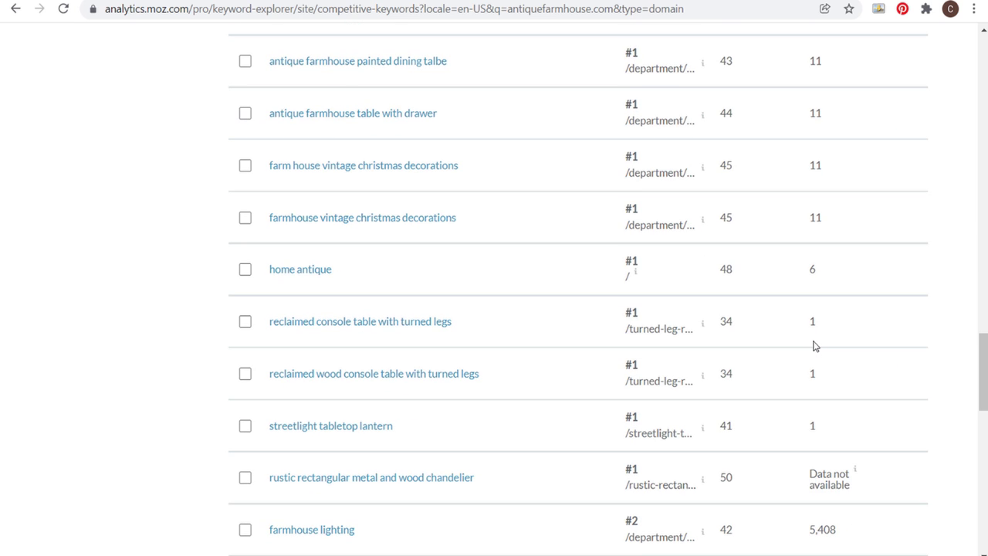
scroll(825, 332, "down", 4)
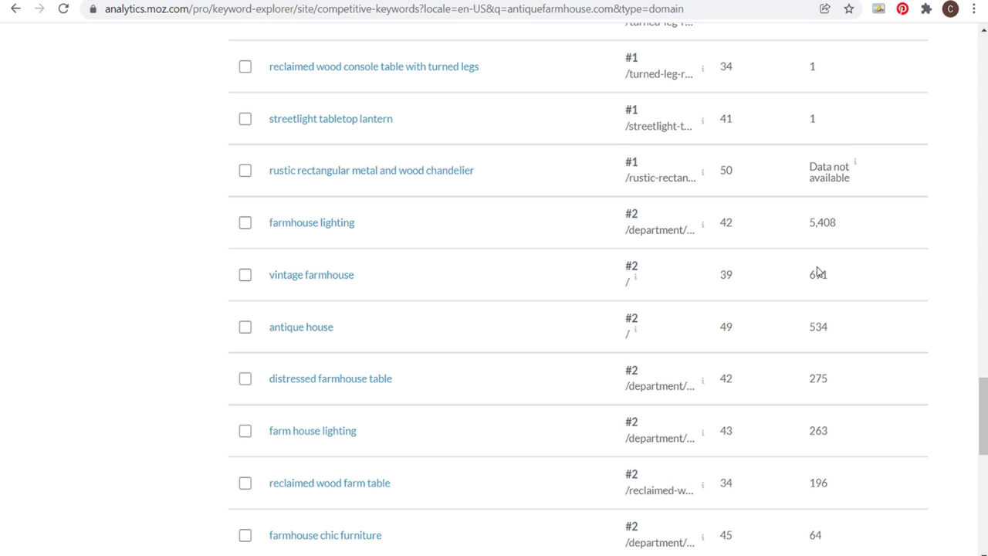
Read through the remaining ranking keywords on the first page of antiquefarmhouse.com's Moz list and return to its start.
scroll(846, 324, "down", 1)
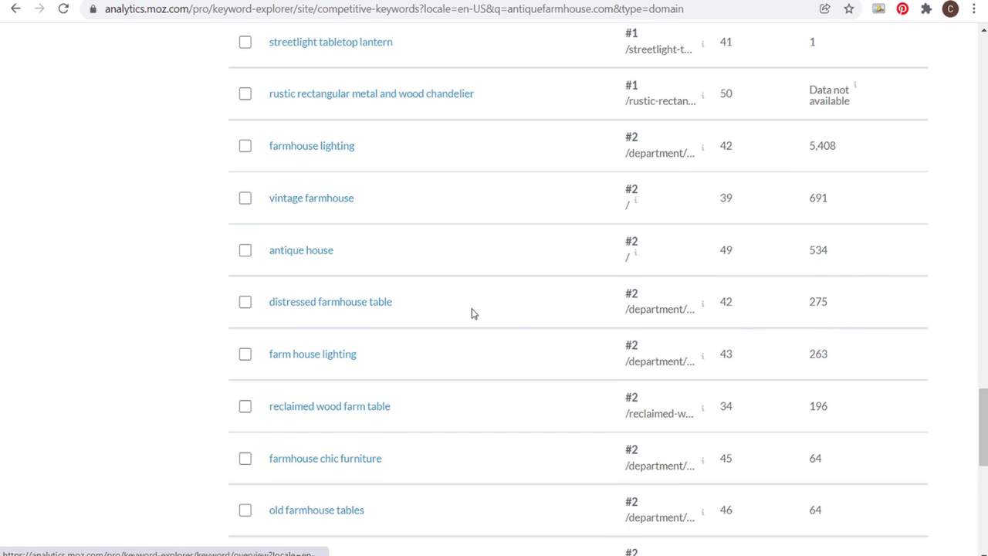
scroll(479, 321, "down", 2)
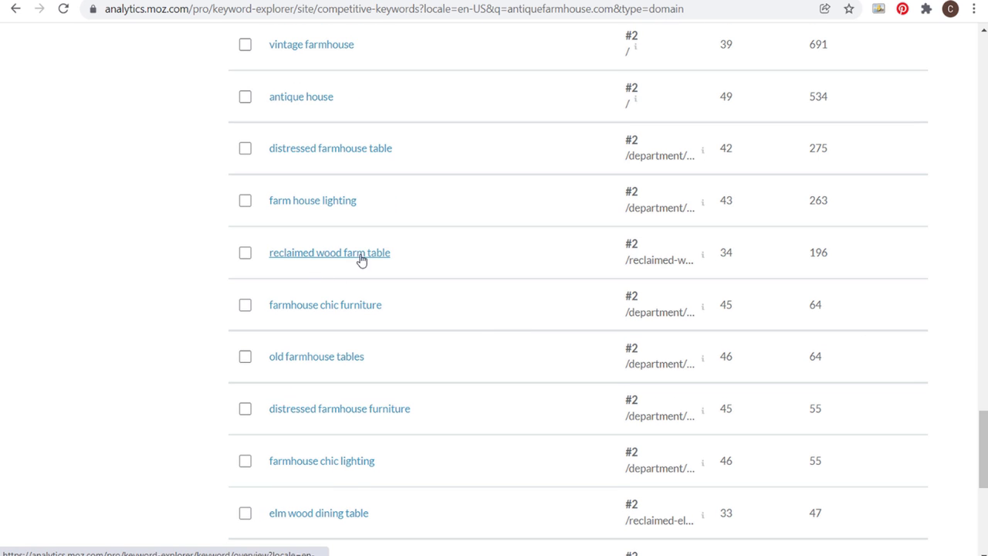
scroll(151, 268, "down", 2)
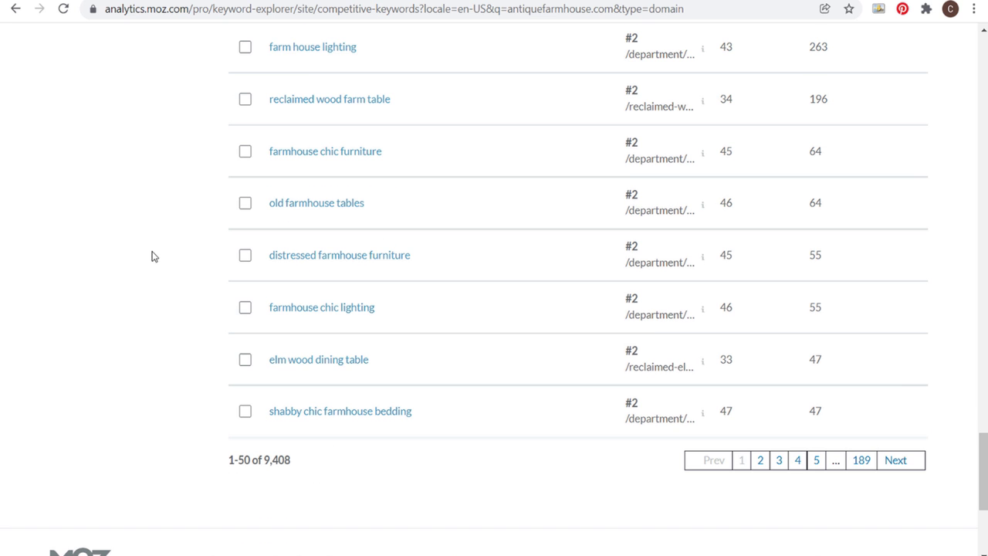
scroll(247, 131, "up", 20)
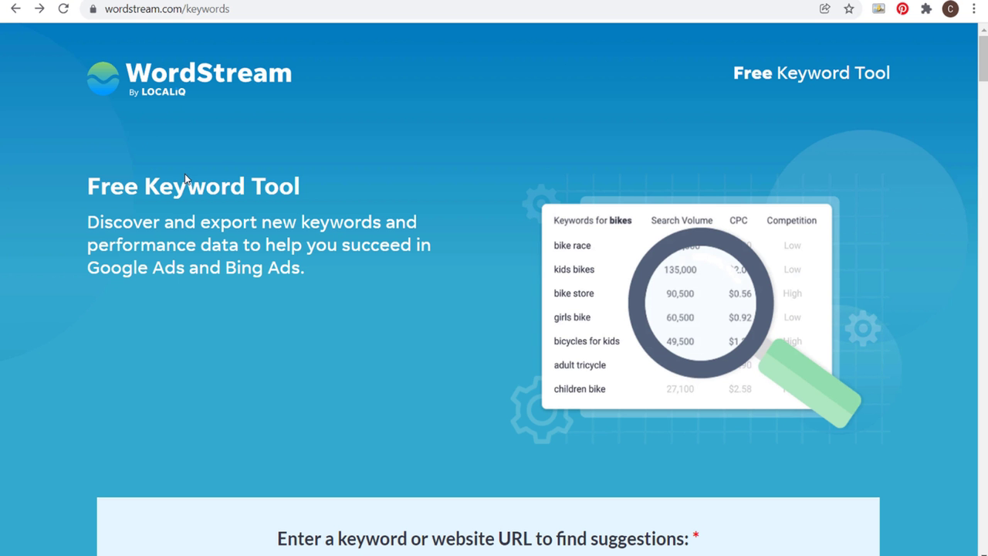
Switch to WordStream's Free Keyword Tool and read its description and the prompt for entering a keyword or website URL.
scroll(371, 159, "down", 4)
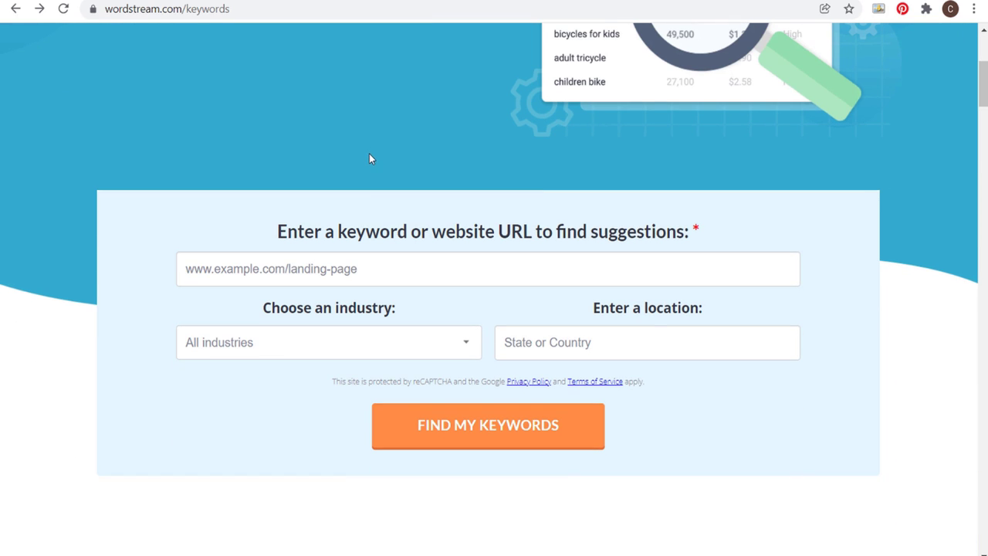
left_click_drag(291, 234, 554, 231)
left_click(633, 228)
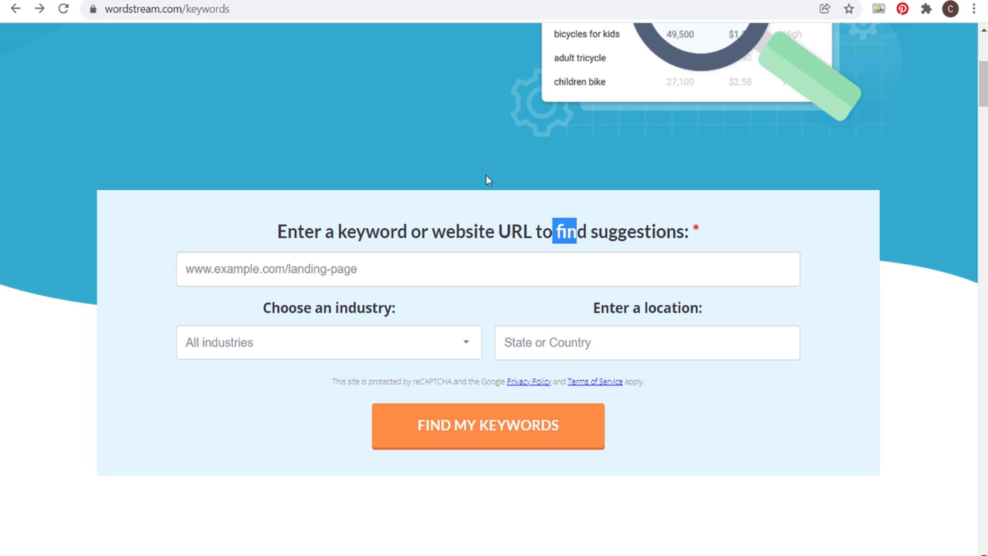
scroll(469, 174, "up", 4)
left_click_drag(113, 267, 210, 269)
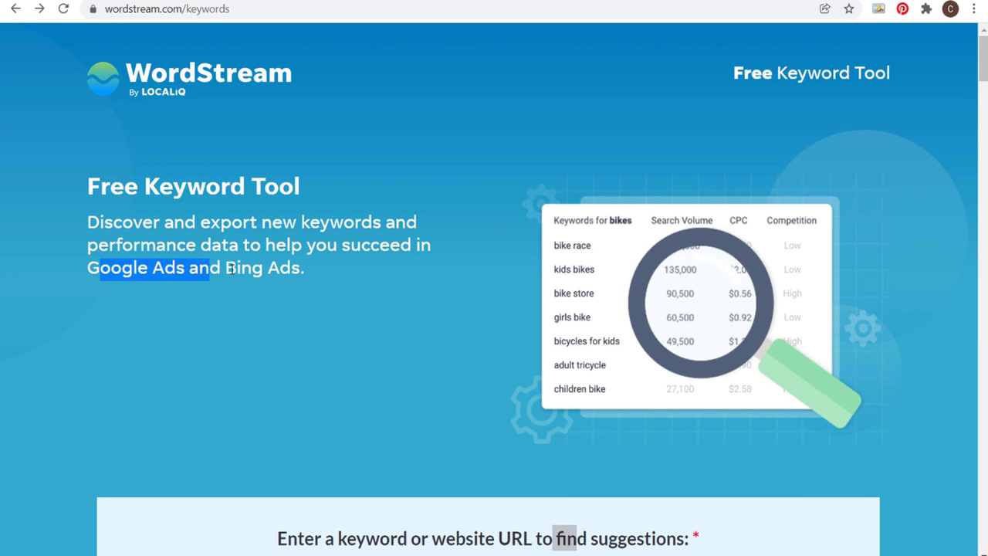
left_click(254, 270)
Find keyword suggestions for antiquefarmhouse.com with WordStream's Free Keyword Tool.
scroll(292, 283, "down", 4)
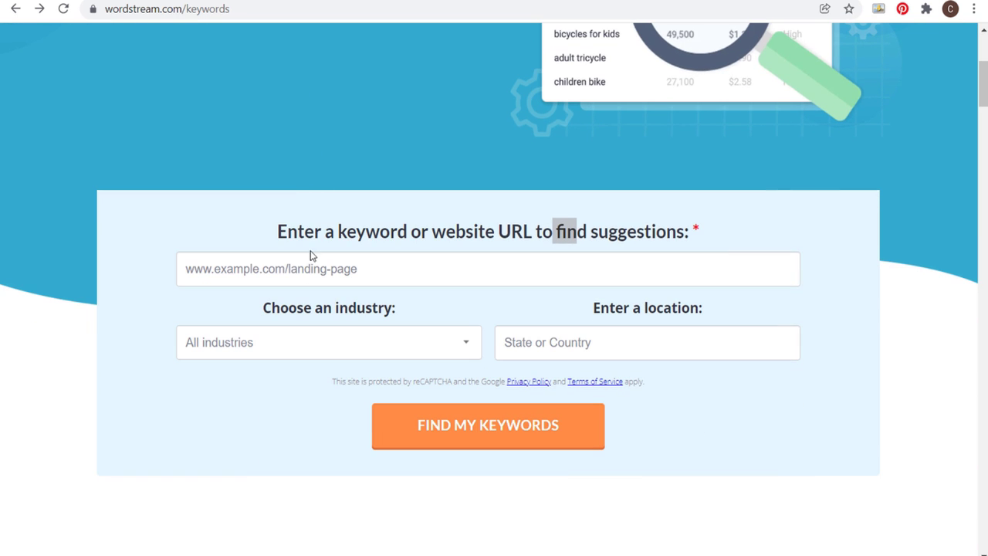
left_click(316, 269)
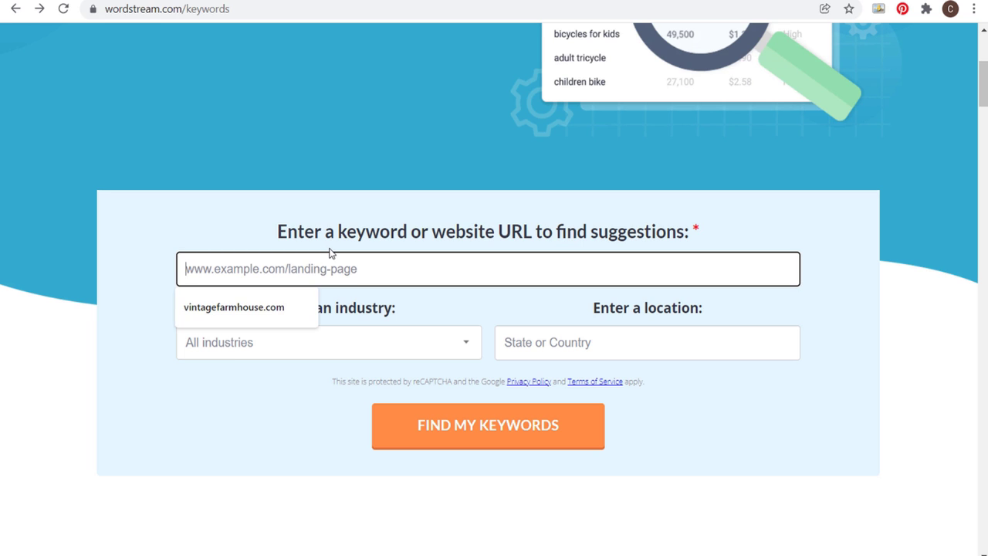
type("antiquefarmhouse.c")
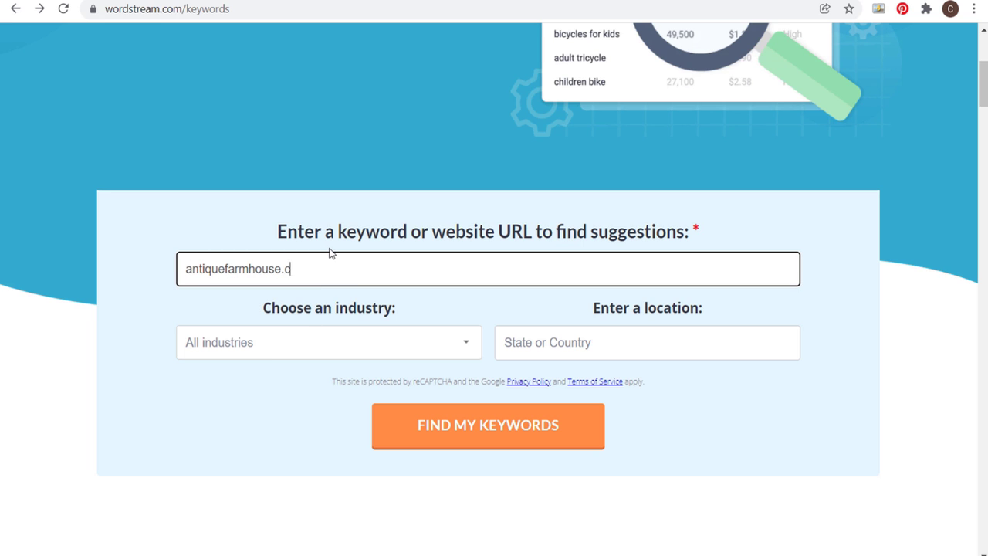
type("om")
left_click(420, 423)
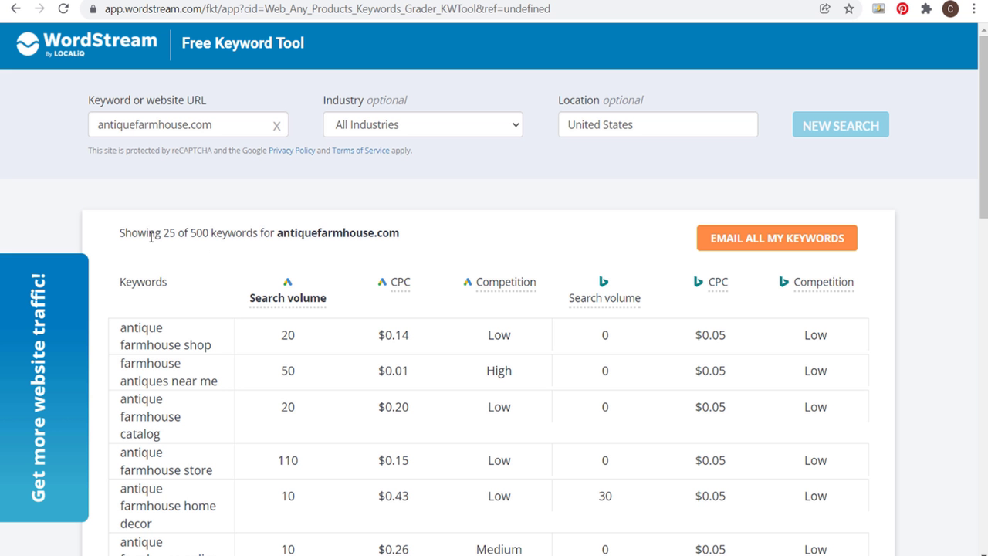
Compare Google and Bing search volume, CPC and competition for the suggested keywords, and view the form for emailing the full list.
left_click_drag(149, 232, 191, 235)
left_click(191, 235)
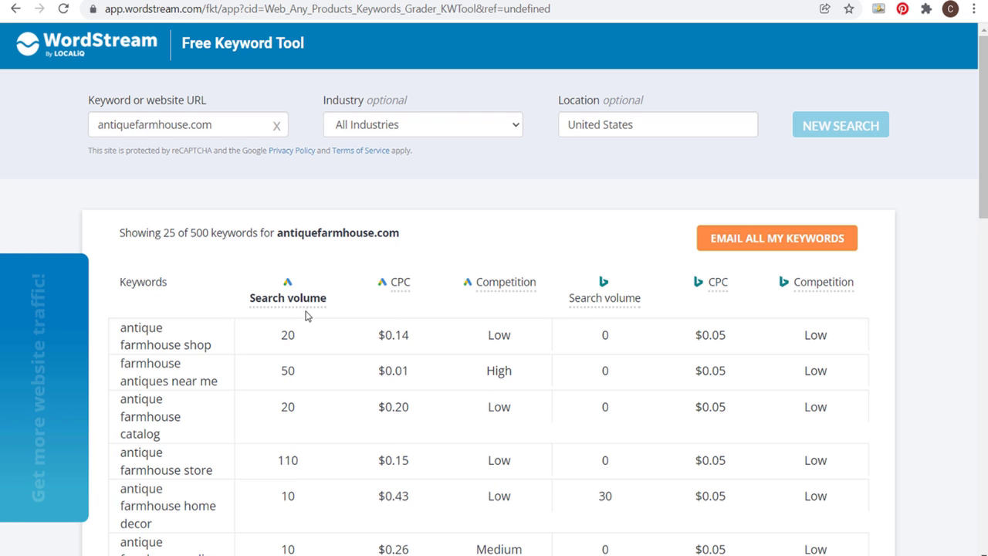
scroll(303, 308, "down", 3)
scroll(282, 363, "down", 3)
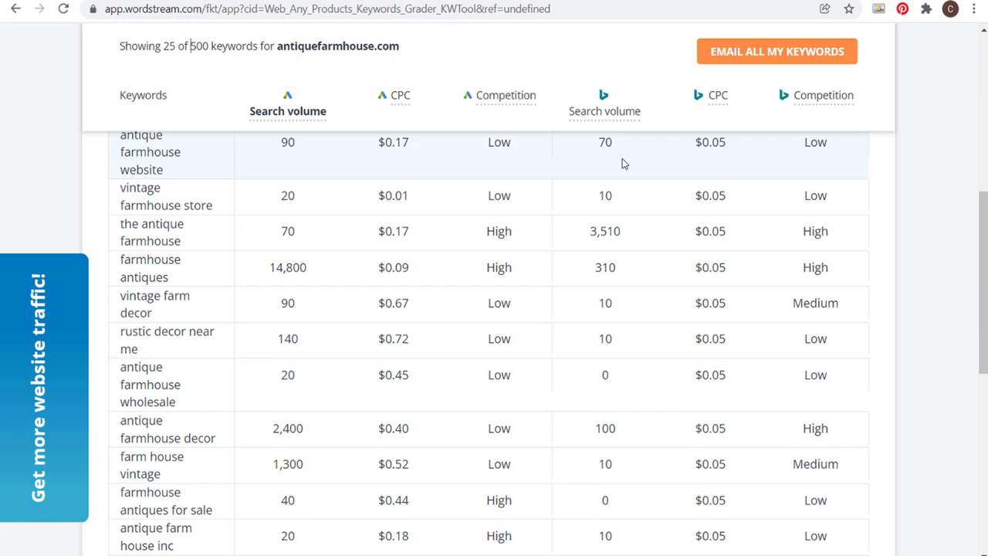
mouse_move(487, 108)
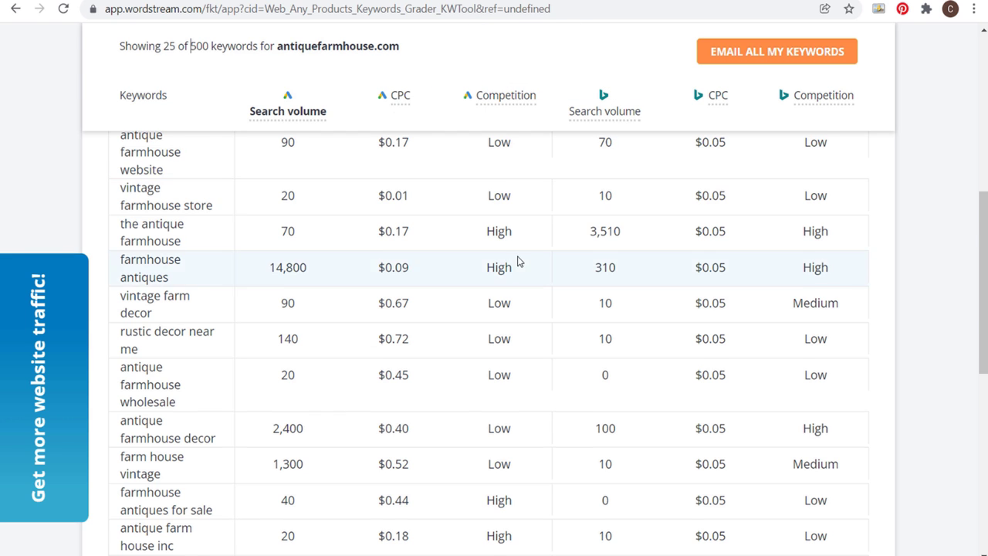
scroll(514, 262, "down", 5)
scroll(518, 271, "up", 7)
scroll(510, 275, "up", 4)
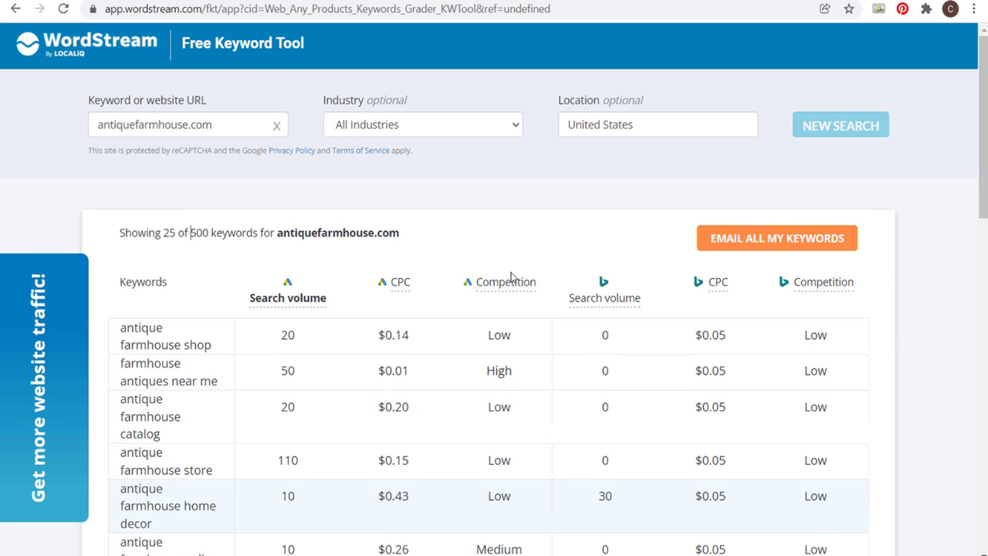
left_click(770, 240)
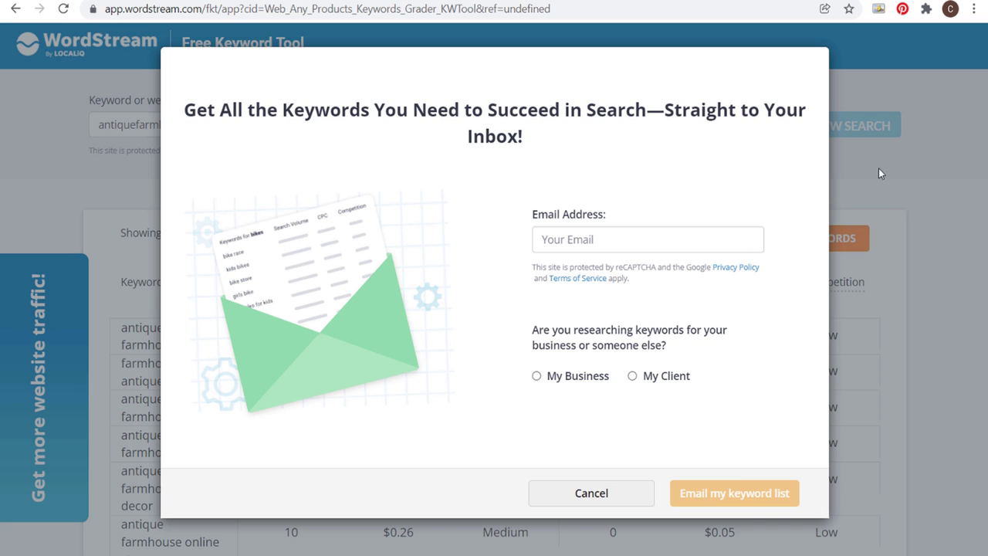
left_click(912, 192)
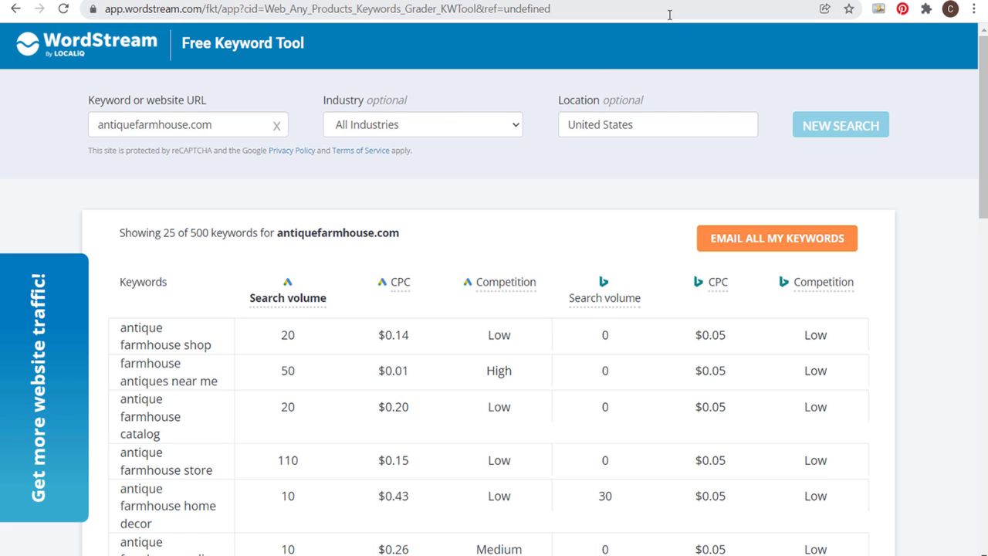
Switch to Microsoft Advertising's Keyword planner and request new keyword suggestions for the landing page antiquefarmhouse.com, using the entire site.
left_click(641, 0)
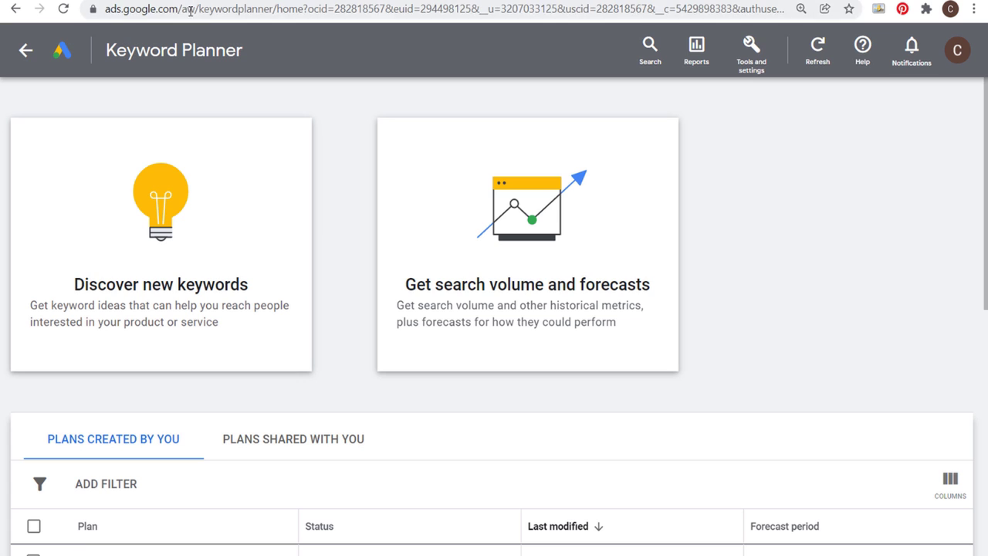
key("ctrl+Tab")
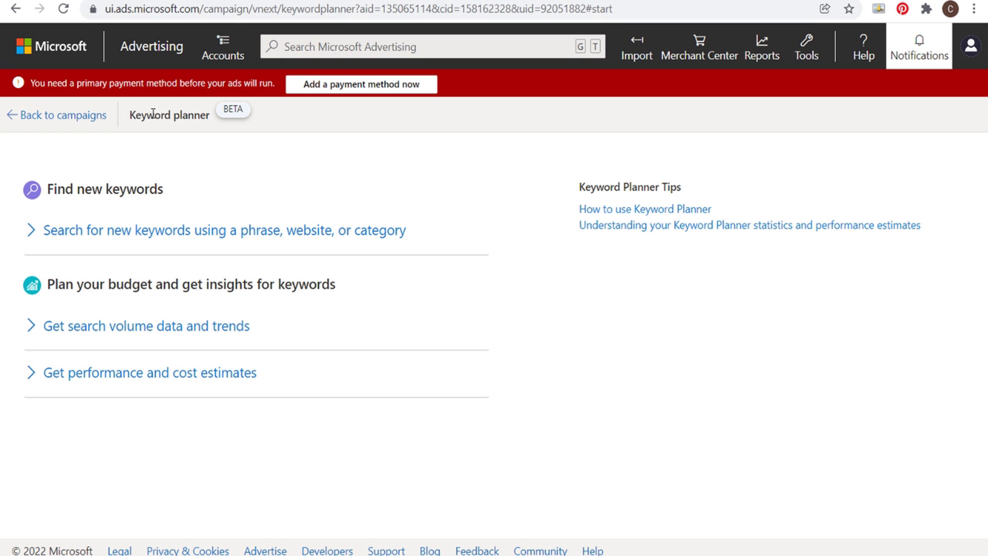
left_click(306, 230)
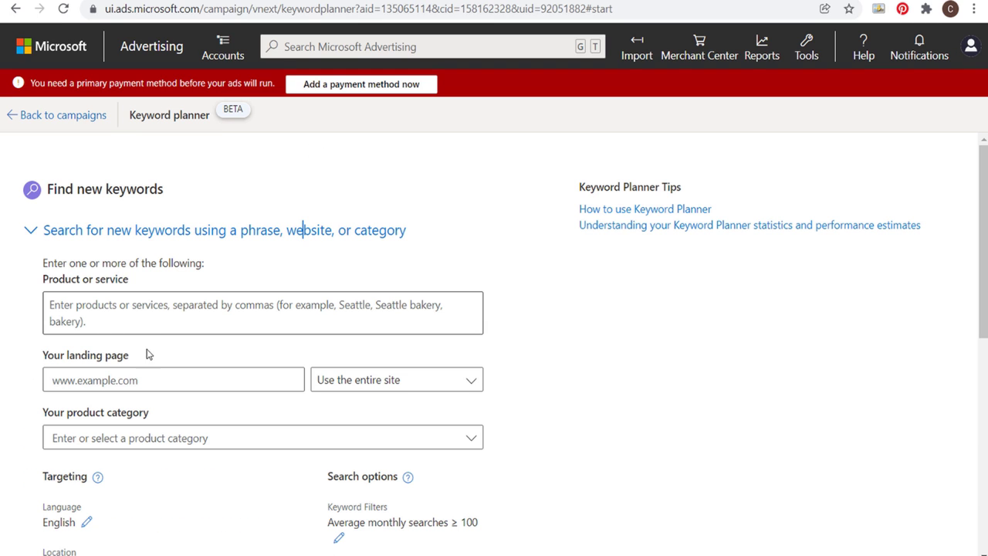
left_click(143, 381)
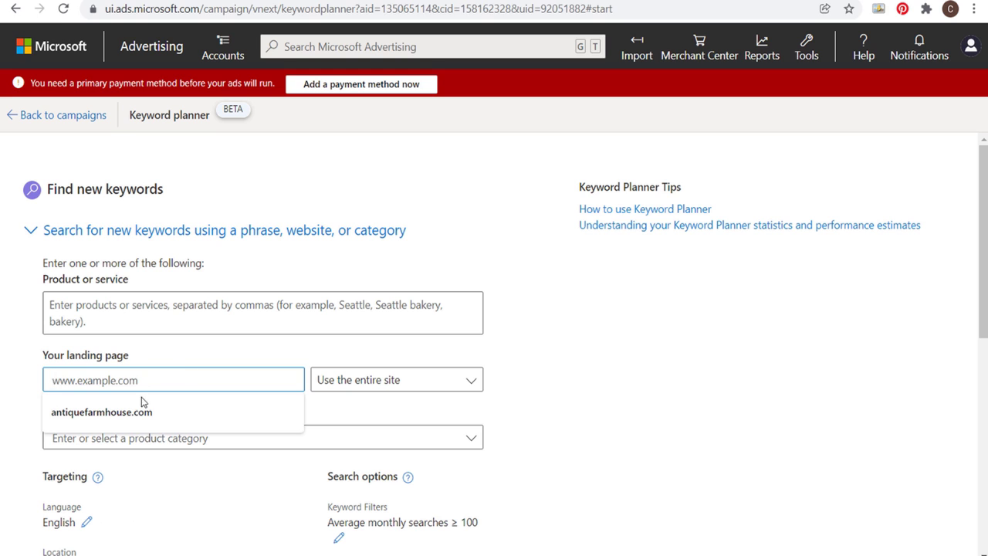
left_click(125, 413)
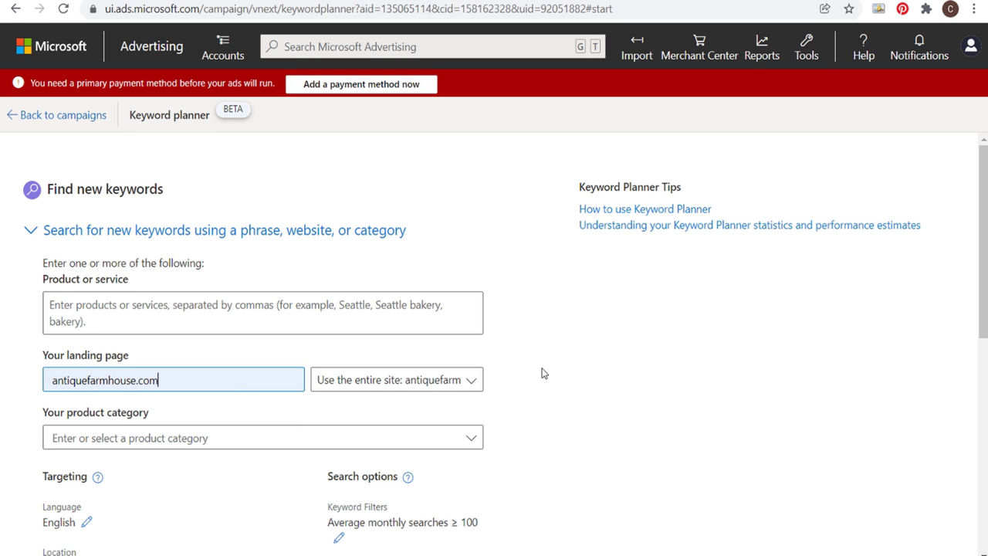
scroll(544, 363, "down", 5)
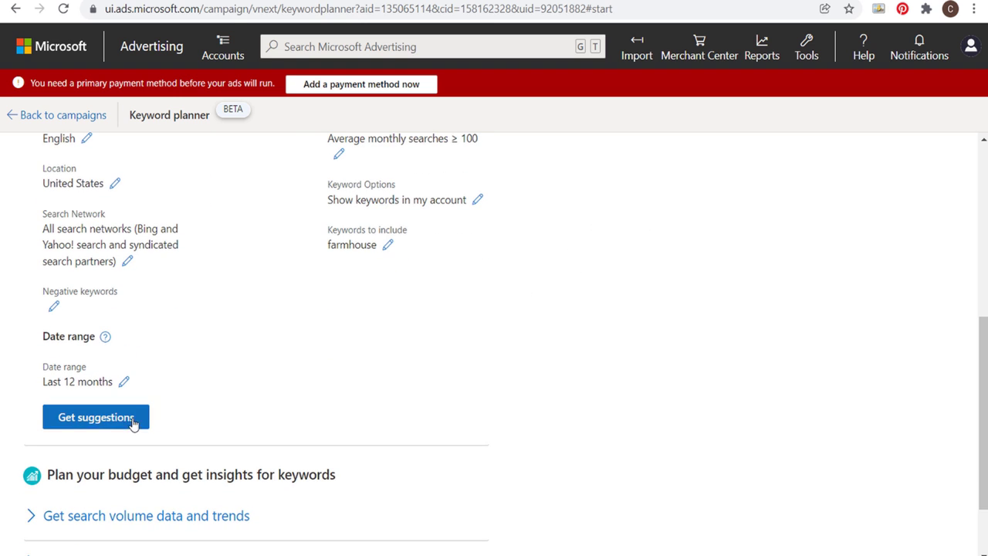
left_click(112, 416)
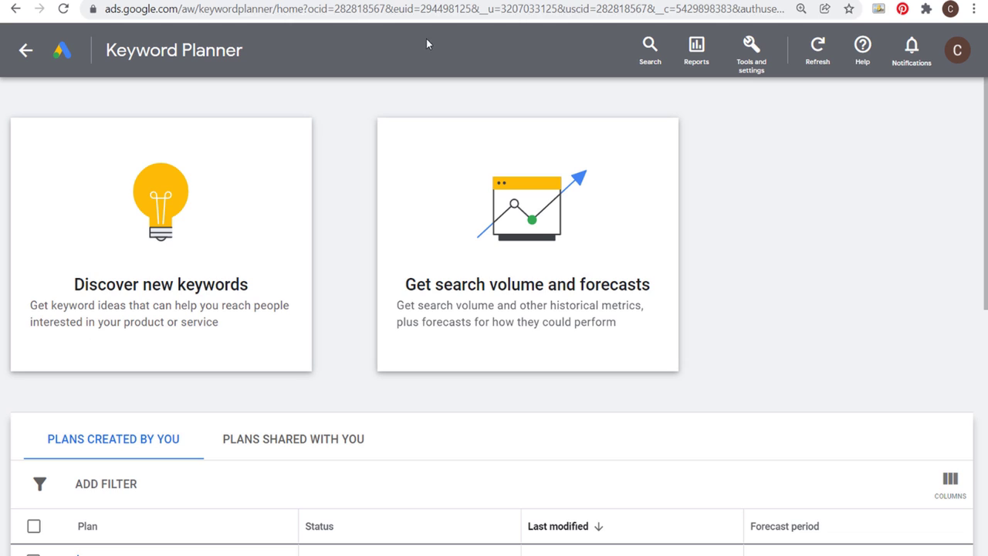
In Google Ads Keyword Planner, start discovering new keywords from the website antiquefarmhouse.com and review the entire-site and single-page options.
left_click(204, 213)
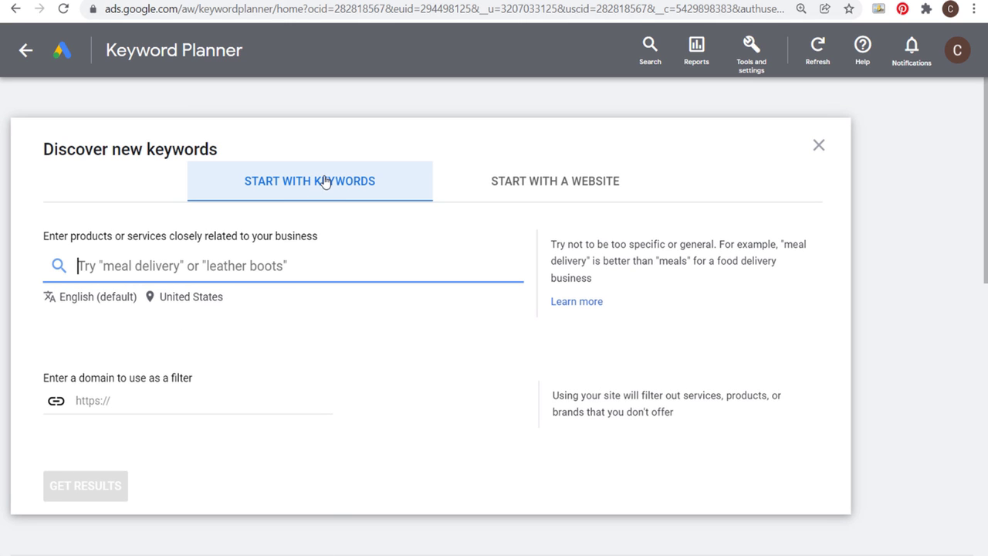
left_click(481, 189)
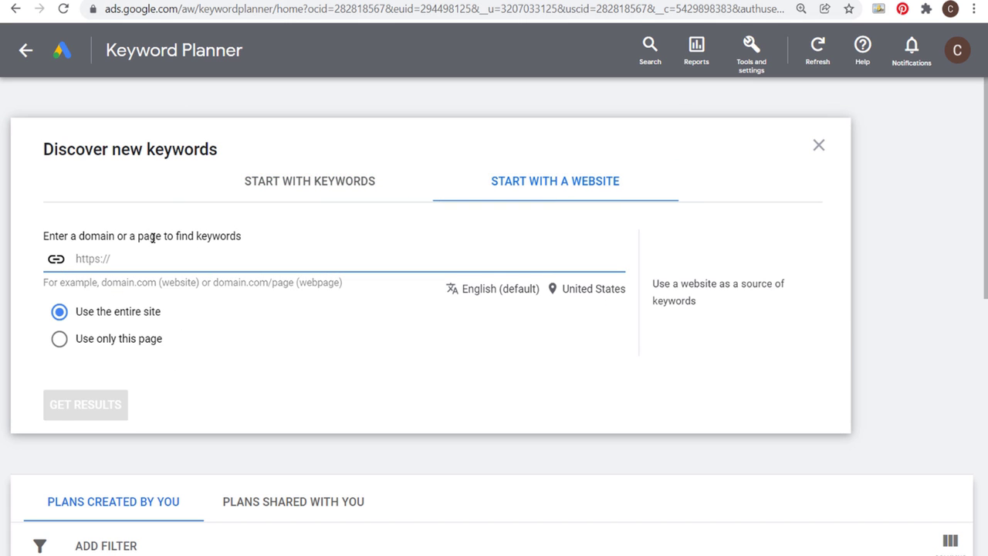
type("antiquefa")
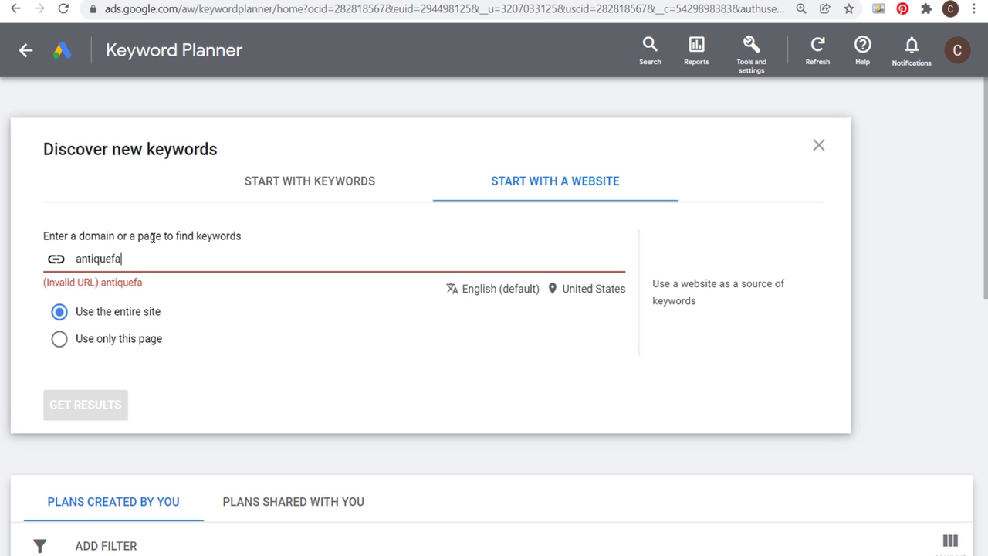
type("rmhouse.com")
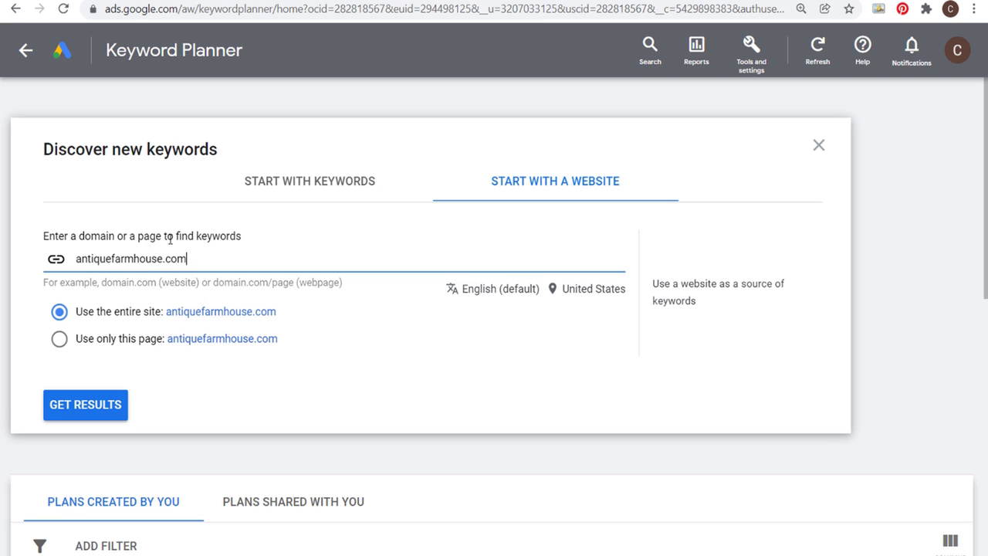
left_click_drag(119, 311, 96, 353)
left_click(373, 328)
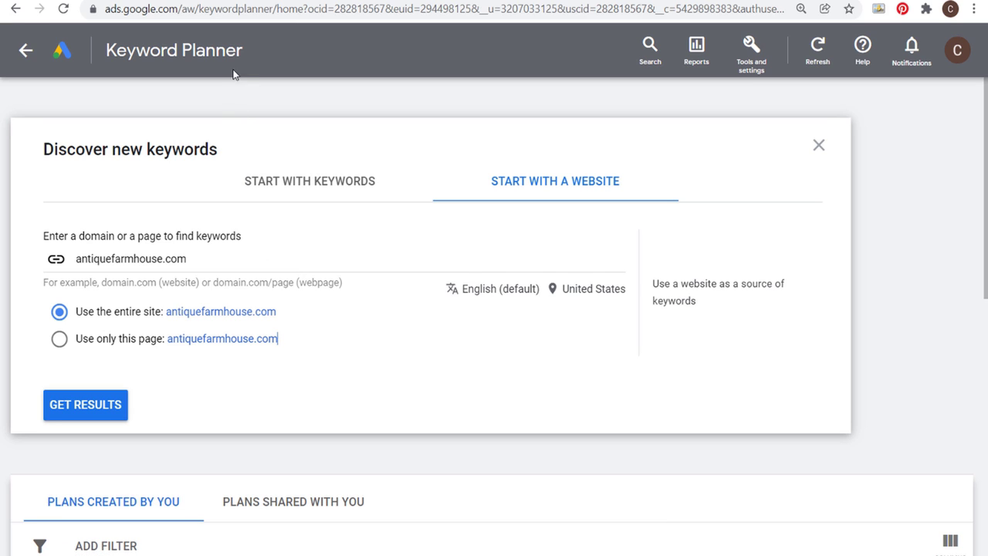
Switch to the Keywords Everywhere top pages report and copy the link address of antiquefarmhouse.com's home-decor/wall-decor.html page.
left_click(232, 0)
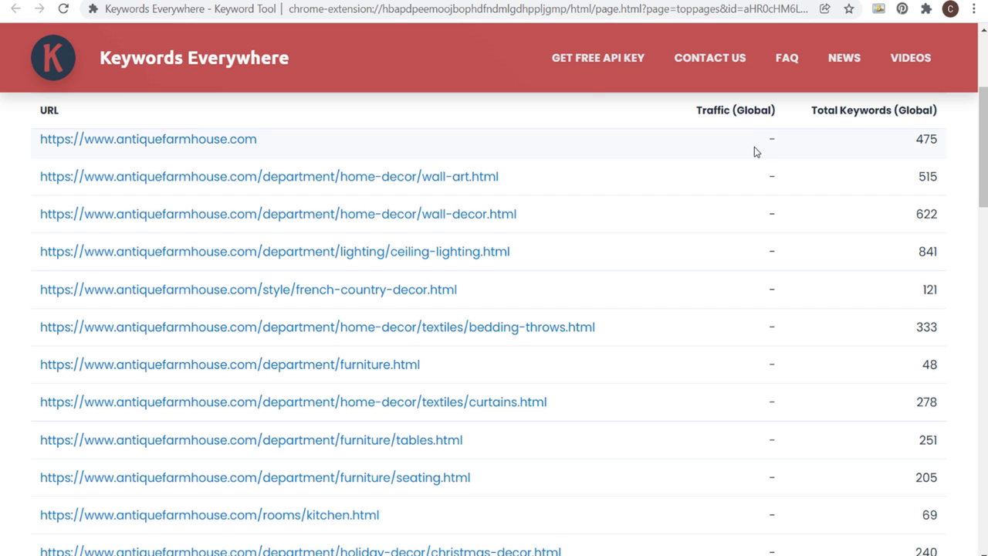
right_click(368, 218)
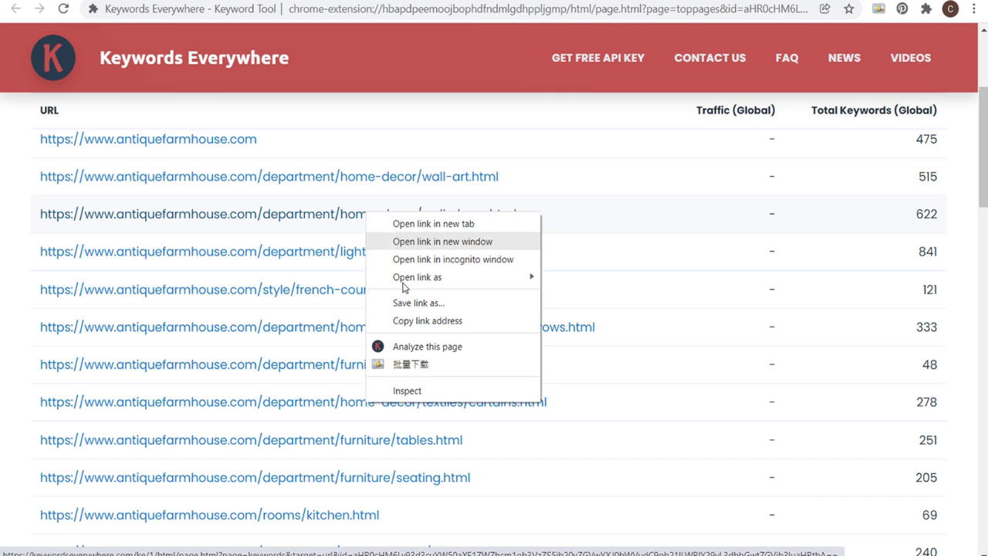
left_click(417, 327)
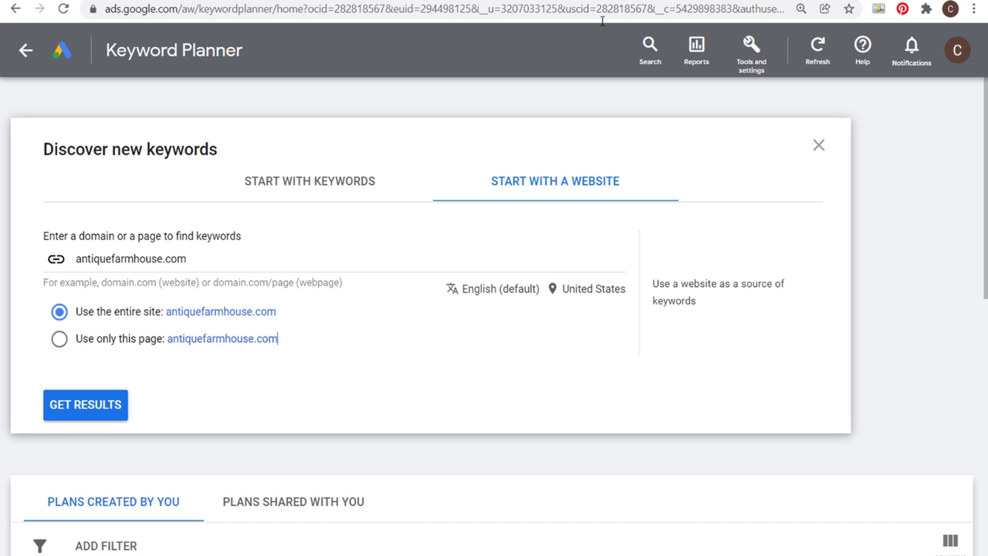
Return to Google Keyword Planner, replace the domain with the copied wall-decor.html URL, and get keyword ideas using only that page.
left_click(213, 260)
key("ctrl+a")
key("ctrl+v")
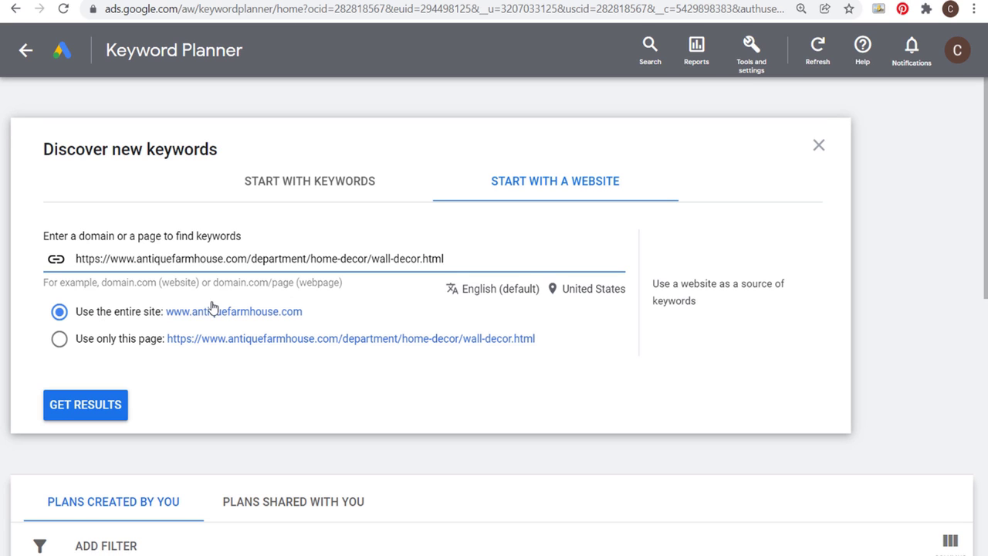
left_click(59, 344)
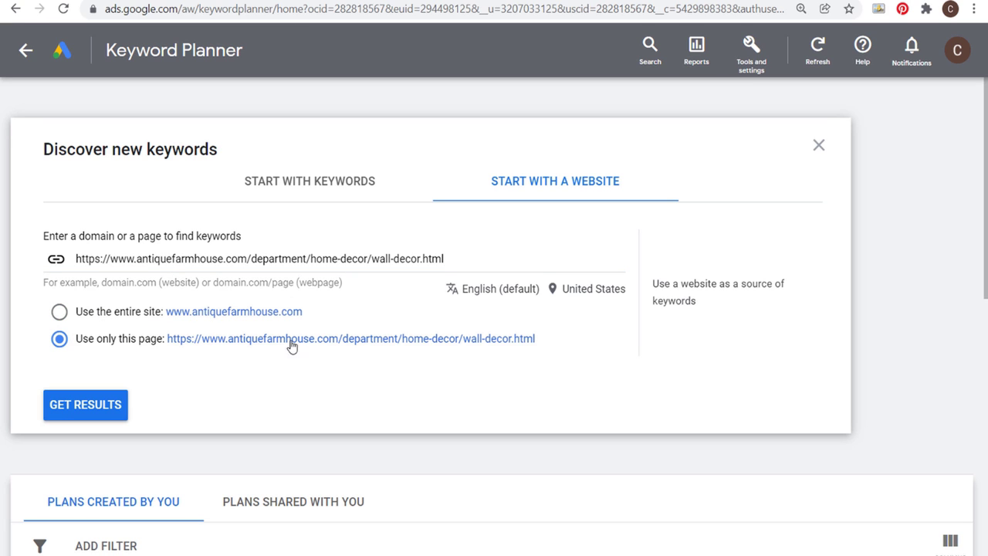
left_click(95, 415)
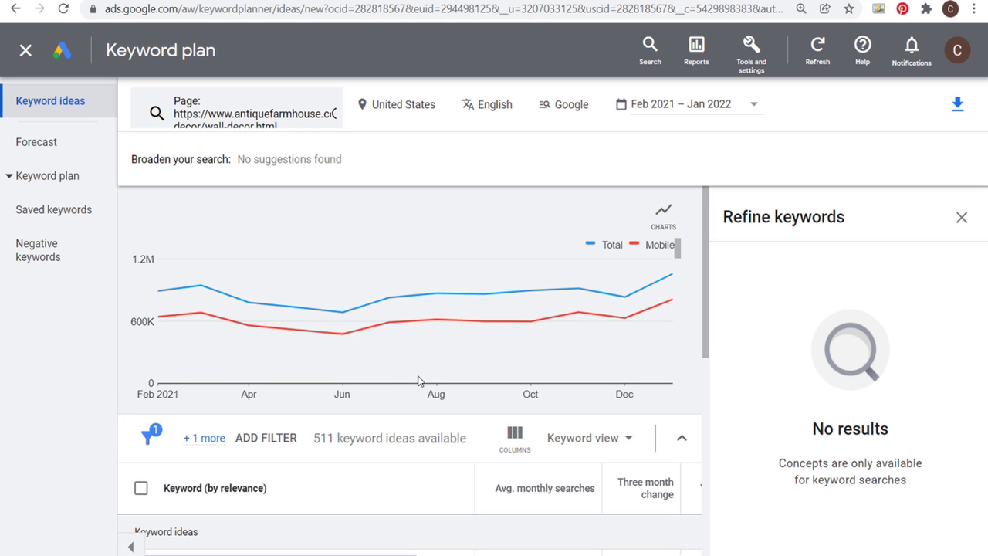
Review the keyword ideas for the wall-decor.html page and filter them to keyword text containing "farmhouse".
scroll(425, 398, "down", 5)
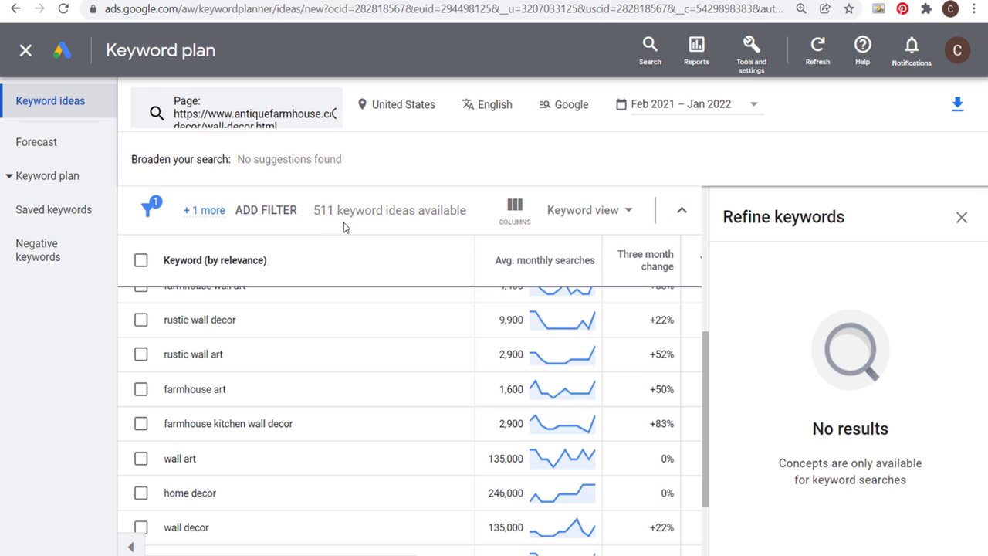
scroll(336, 218, "up", 3)
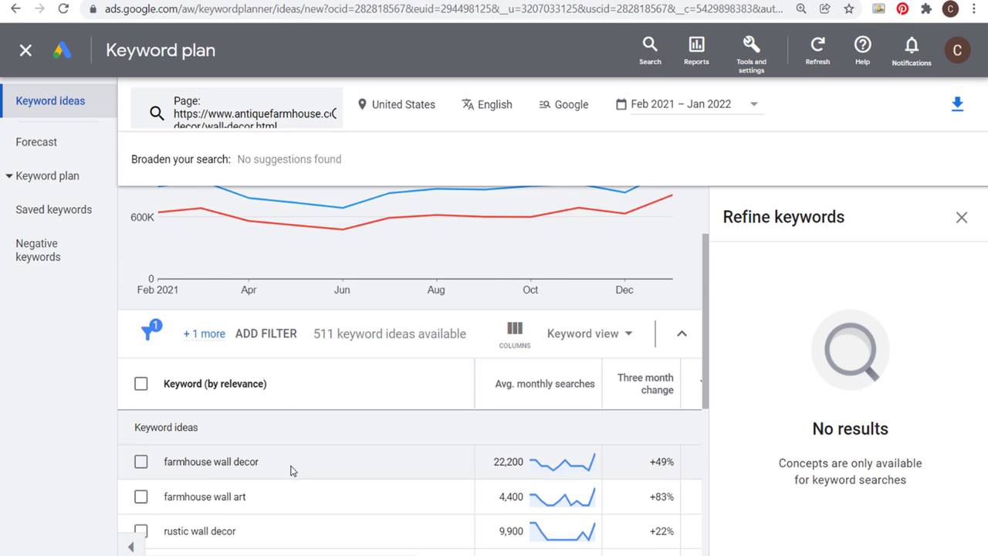
scroll(292, 455, "down", 1)
scroll(313, 384, "down", 3)
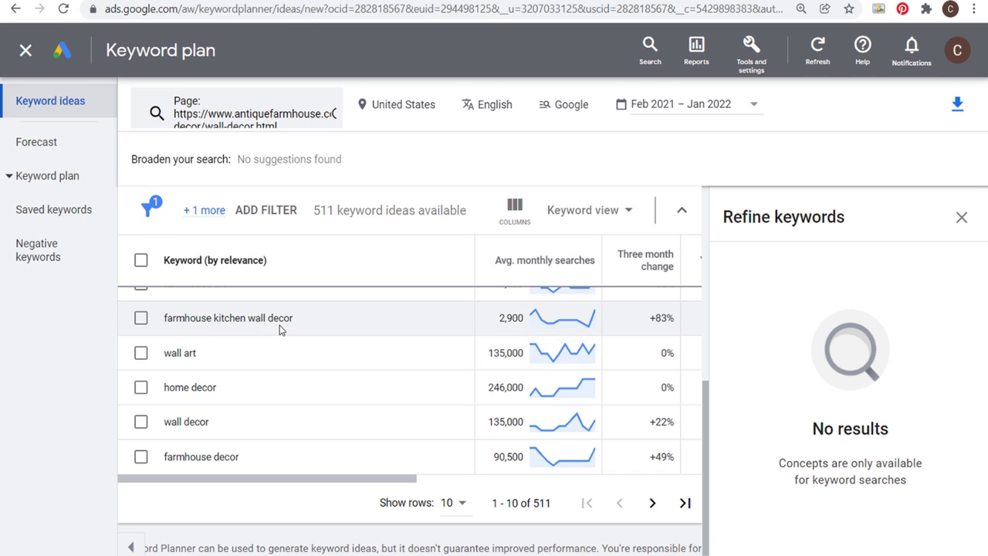
scroll(278, 348, "up", 5)
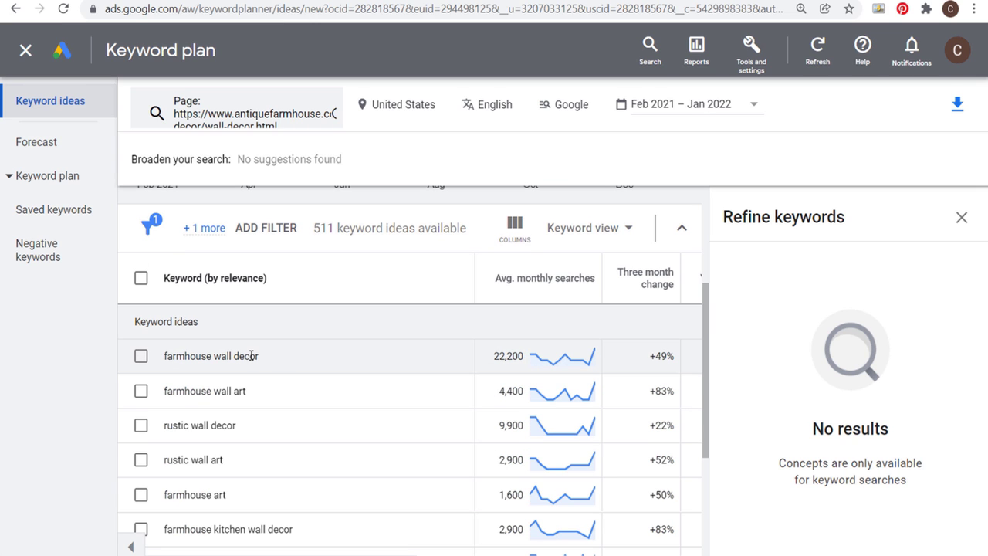
left_click(278, 230)
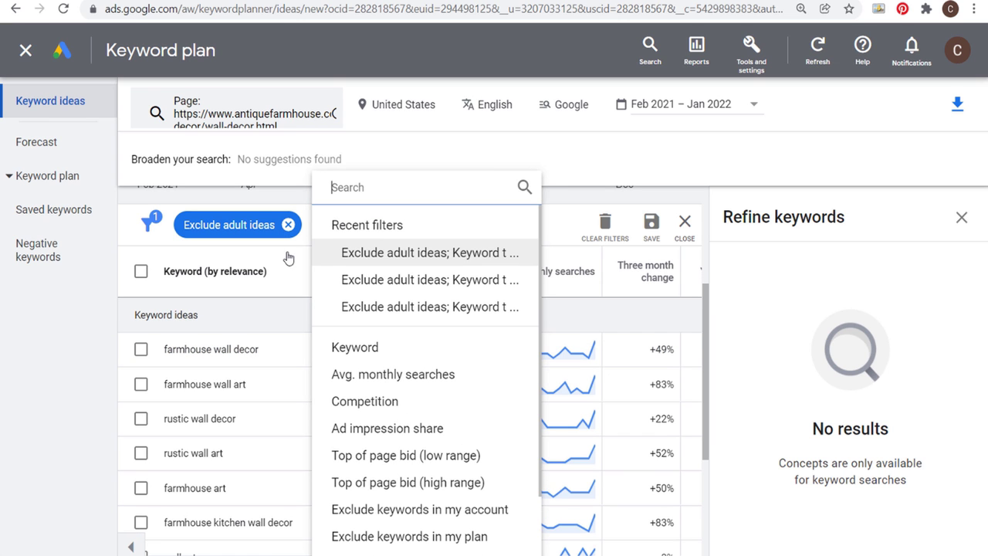
left_click(355, 348)
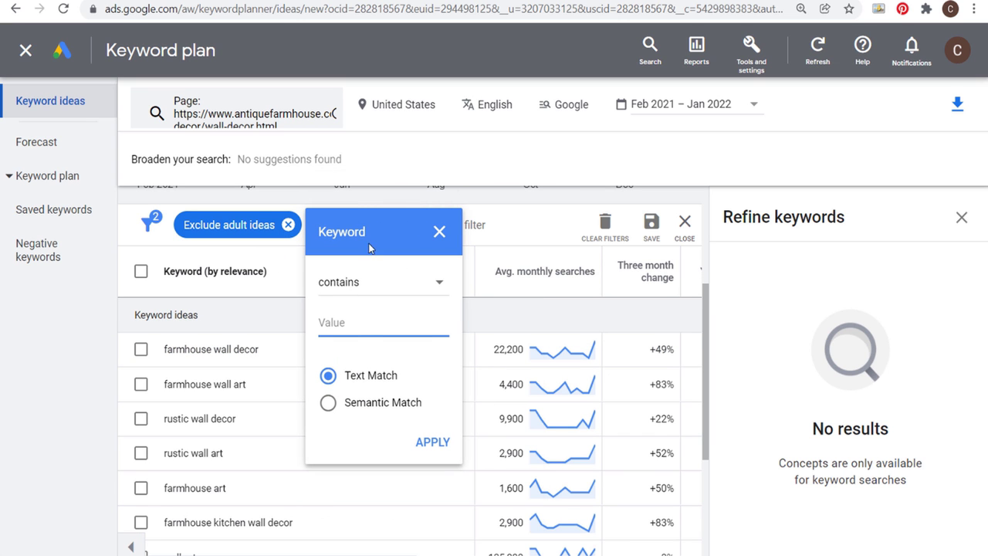
type("farmhouse")
left_click(421, 441)
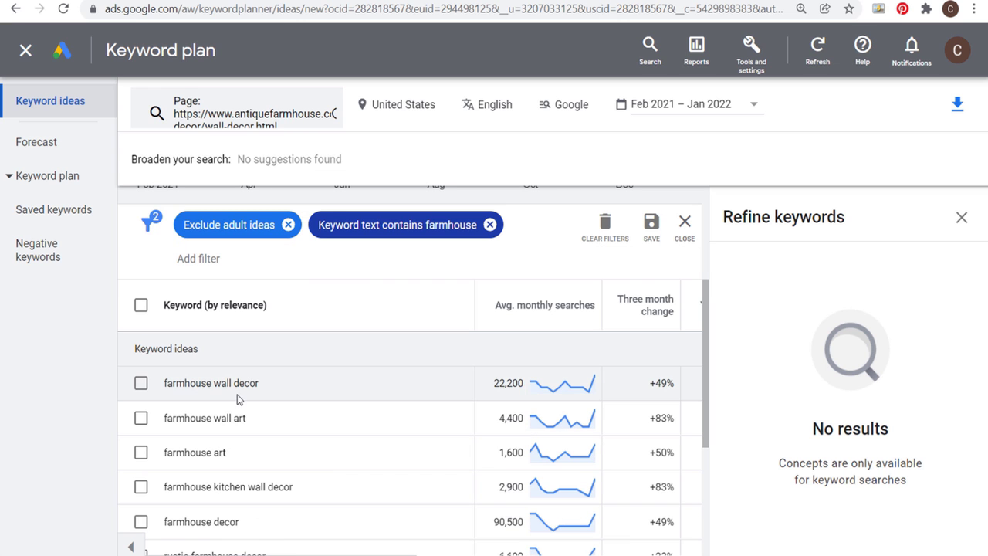
Add a filter limiting the keyword ideas to average monthly searches of at least 50.
left_click(203, 257)
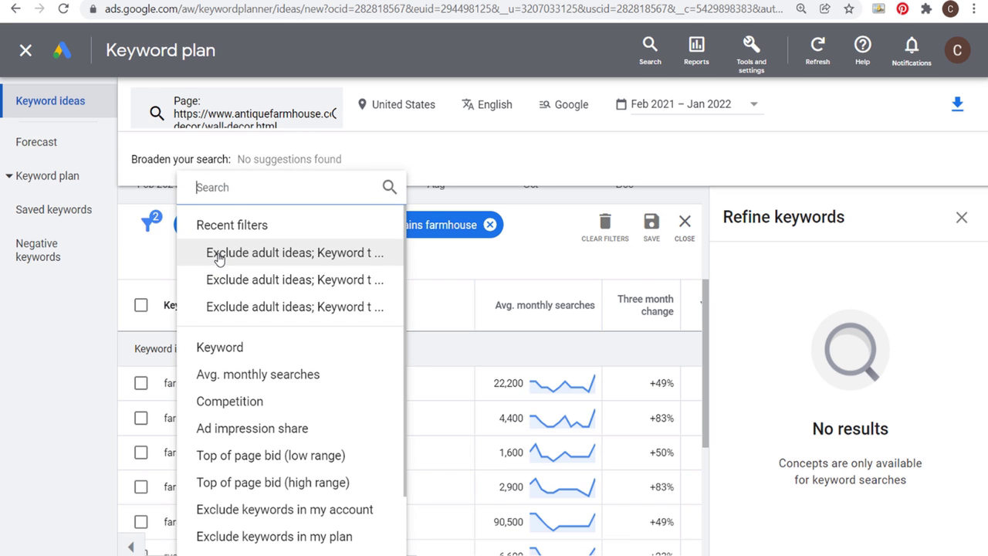
left_click(244, 373)
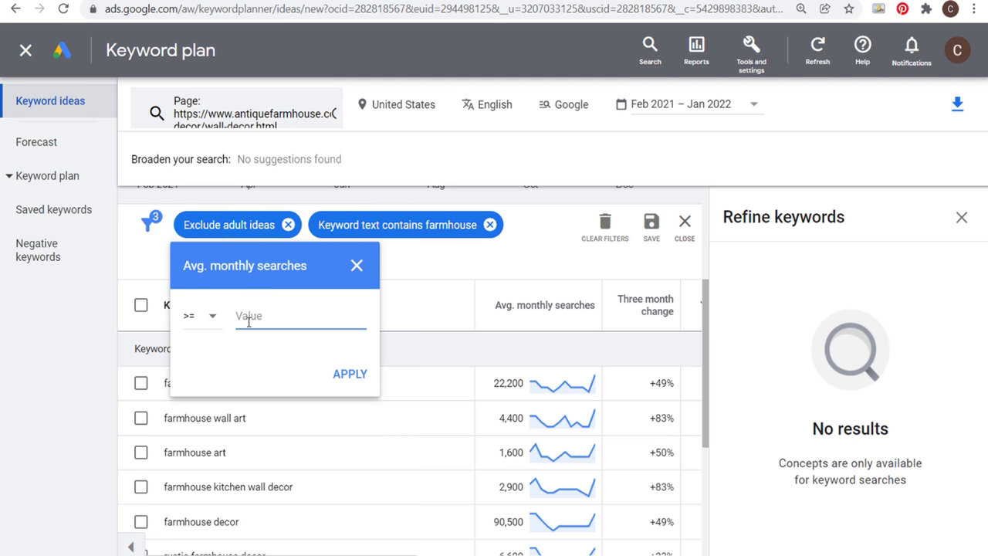
type("50")
left_click(344, 374)
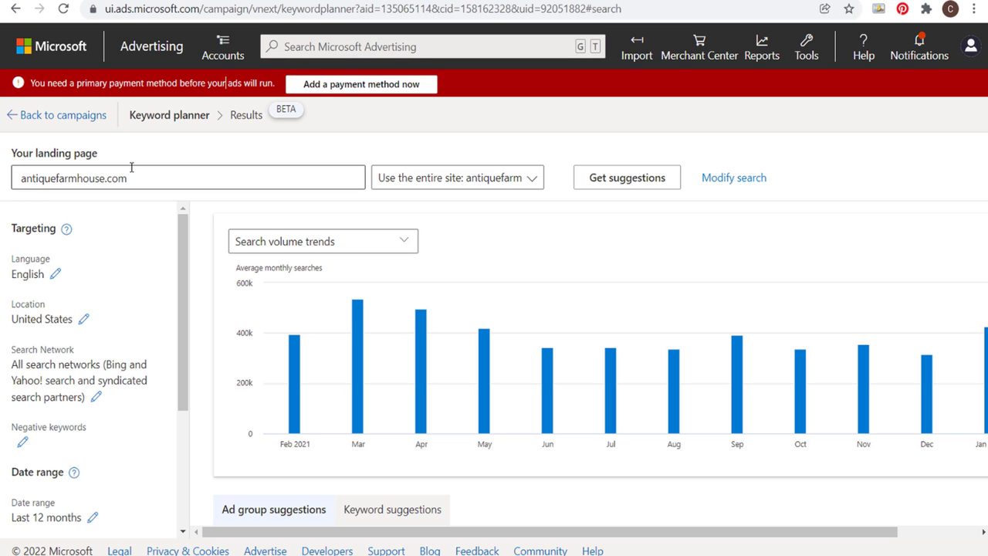
In Microsoft Advertising's Keyword planner, review the ad group suggestions for antiquefarmhouse.com, open the Farmhouse Plan group, and return to all suggestions.
scroll(478, 220, "down", 3)
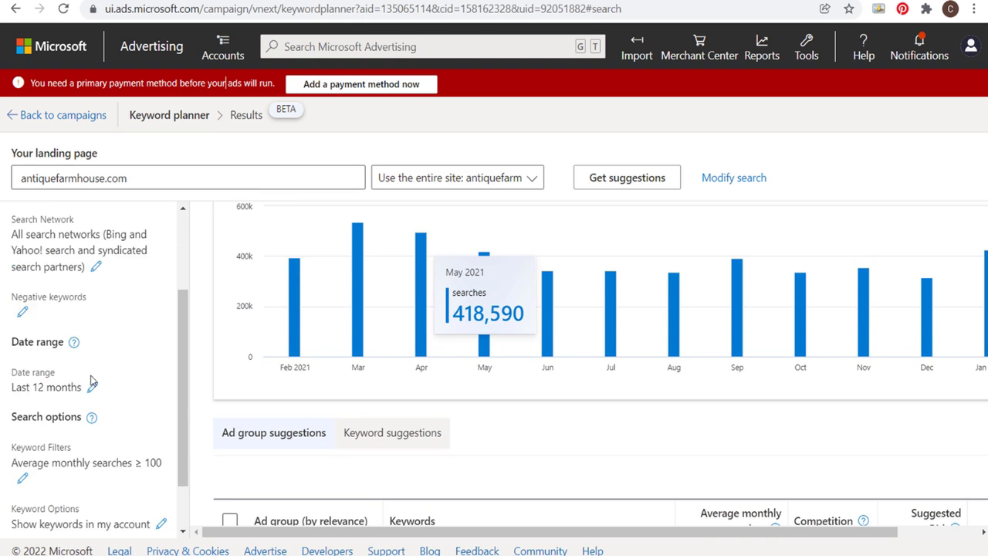
scroll(537, 389, "down", 3)
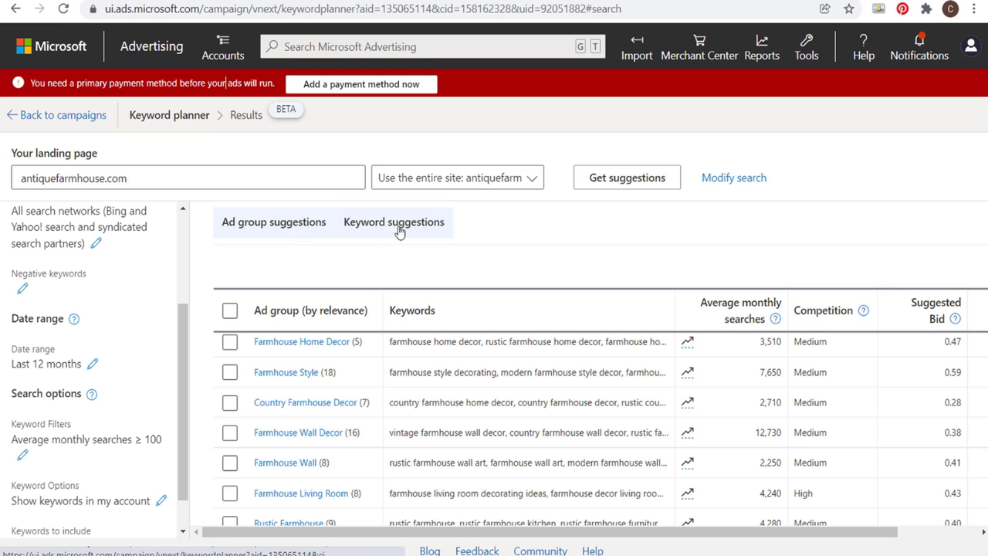
scroll(360, 397, "up", 2)
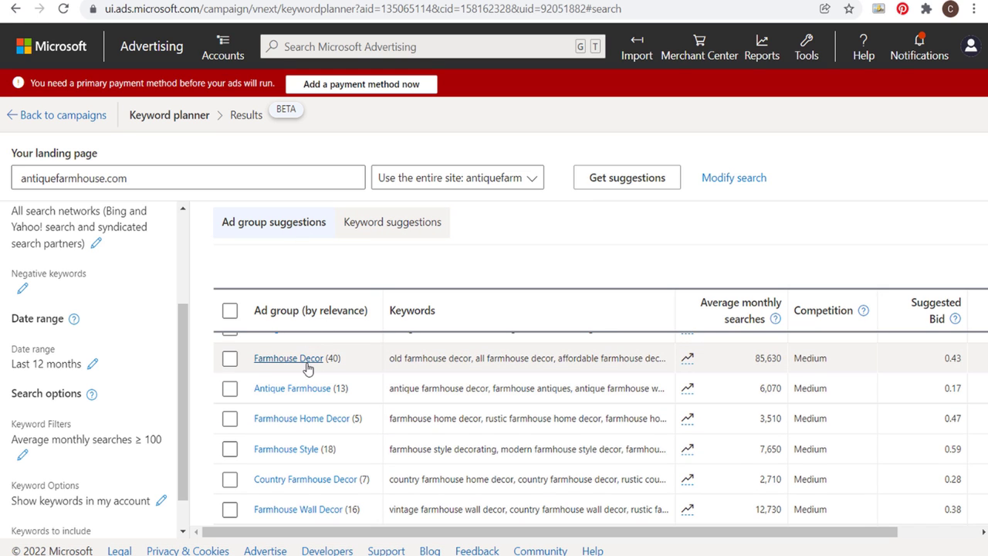
scroll(282, 440, "down", 5)
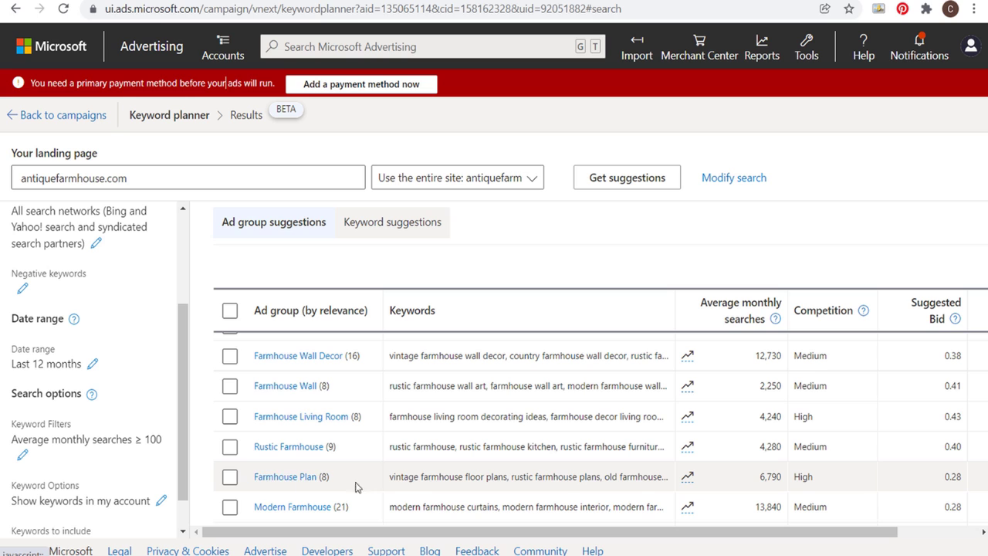
left_click(292, 477)
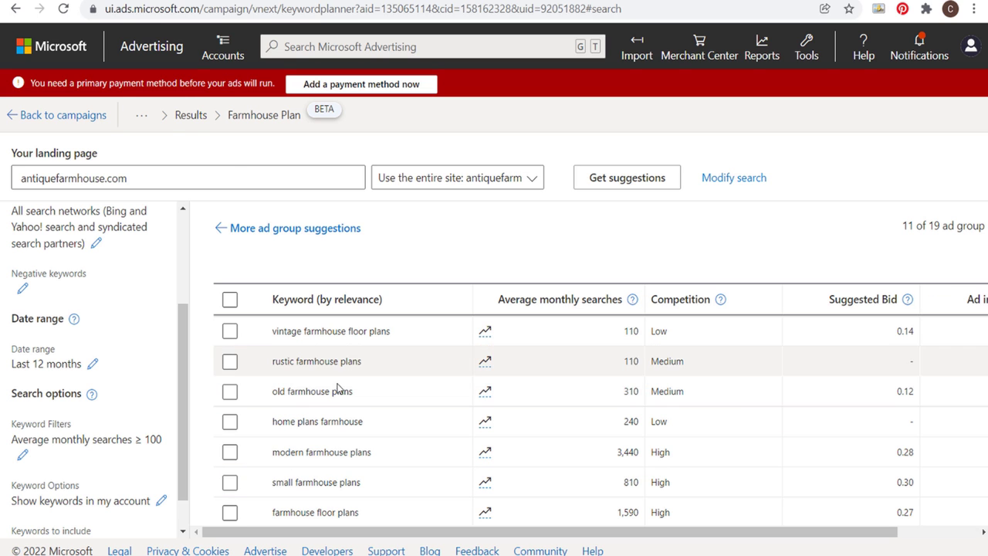
left_click(293, 228)
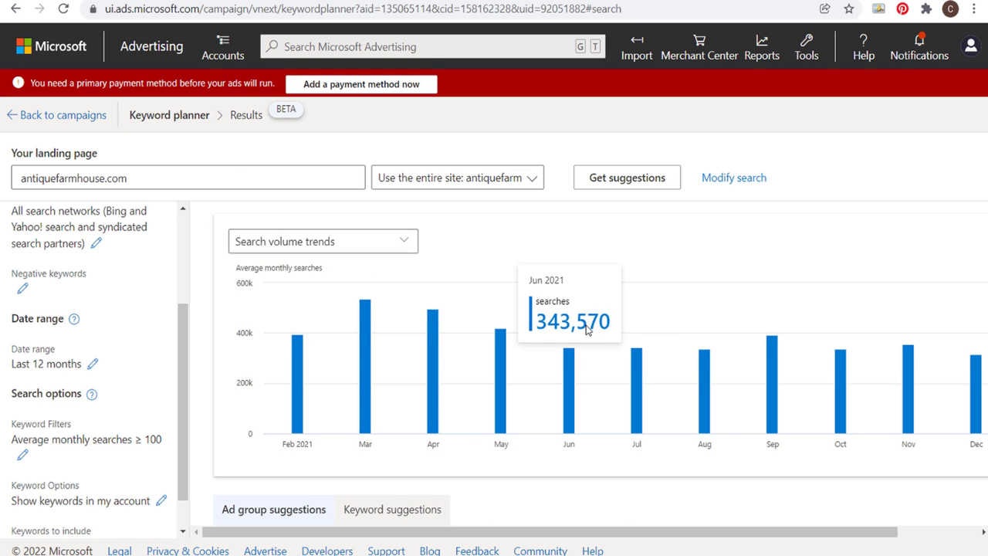
Show the individual keyword suggestions and inspect the keyword filter options, closing them without changes.
scroll(552, 357, "down", 2)
left_click(386, 356)
scroll(386, 356, "down", 1)
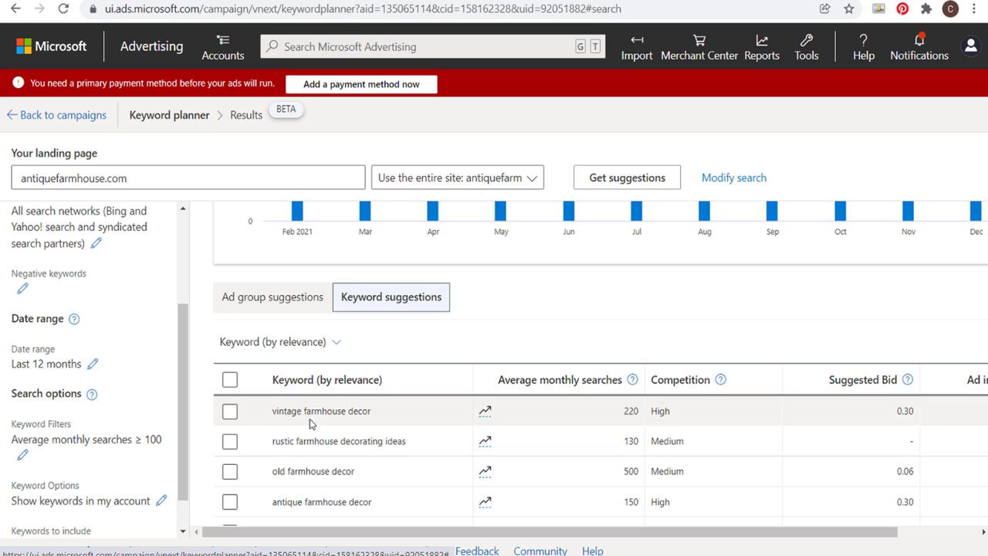
scroll(310, 386, "down", 1)
scroll(311, 386, "down", 1)
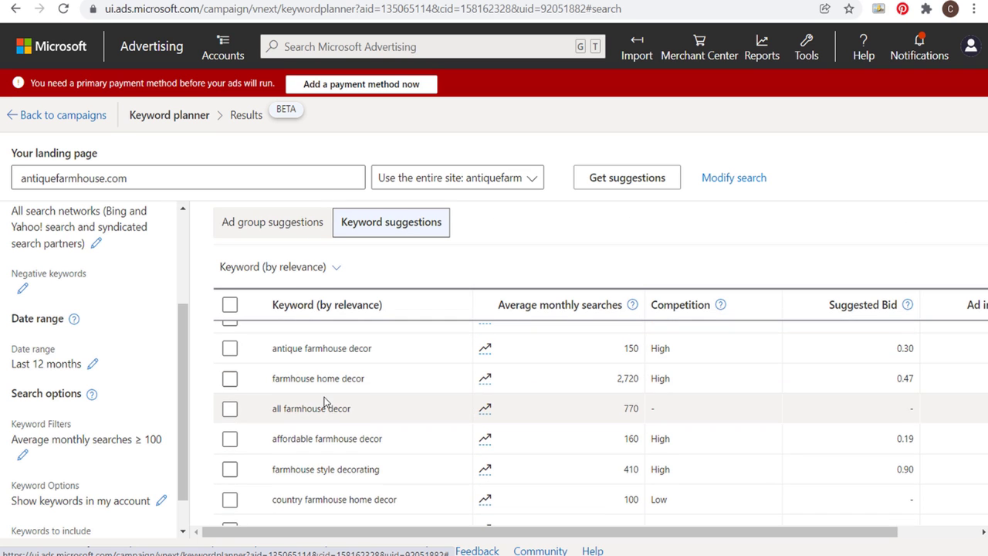
scroll(55, 439, "down", 1)
left_click(93, 407)
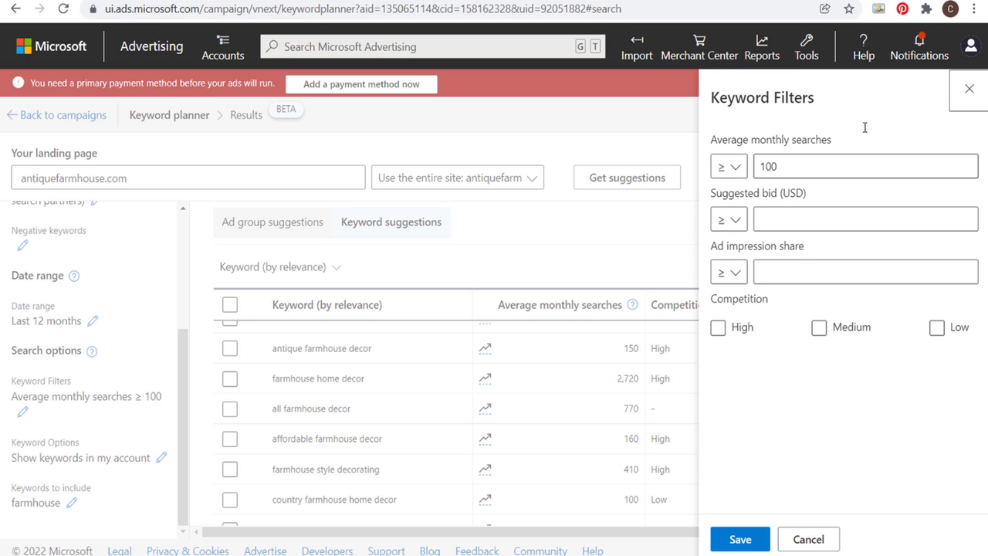
left_click(966, 91)
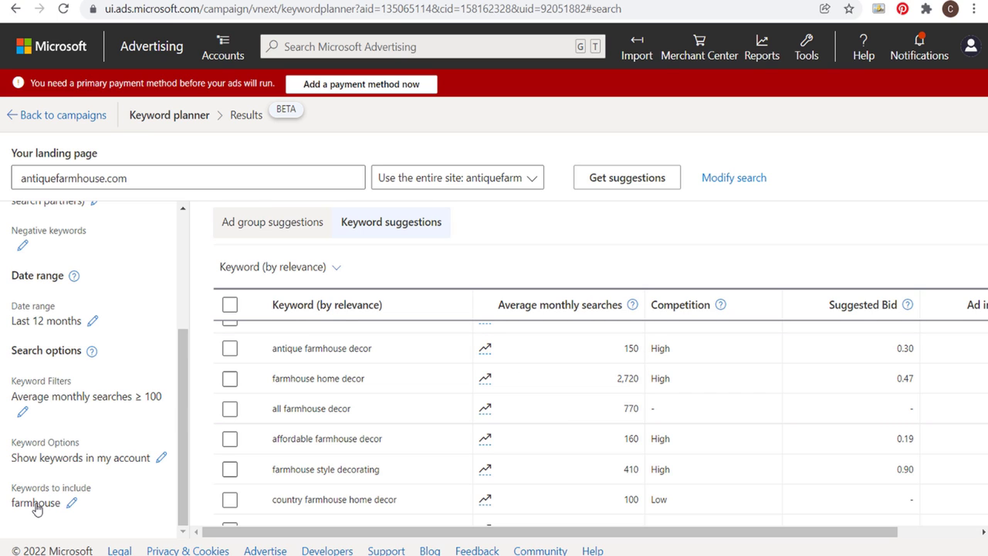
Set the keyword suggestions table to show 100 rows and review the longer list.
scroll(340, 394, "down", 5)
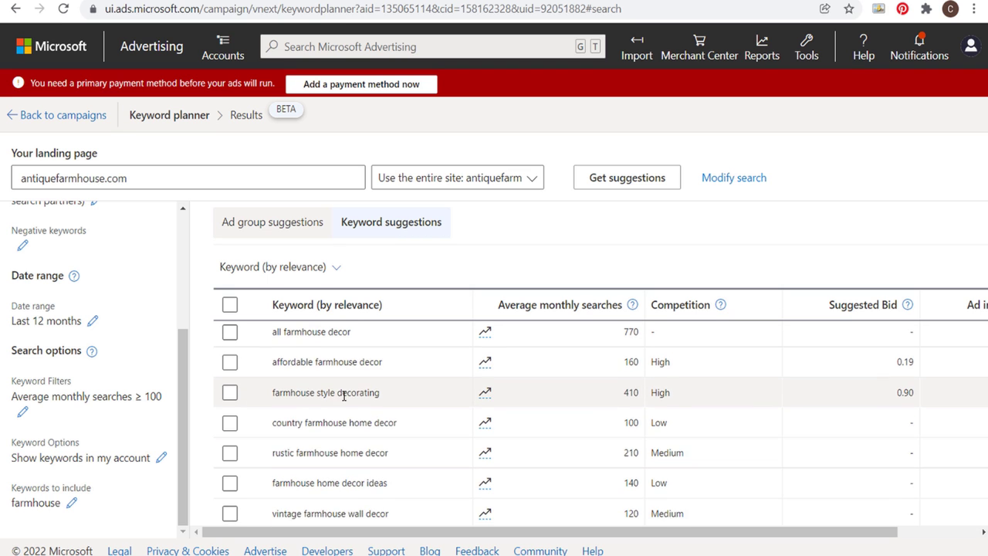
scroll(362, 386, "down", 5)
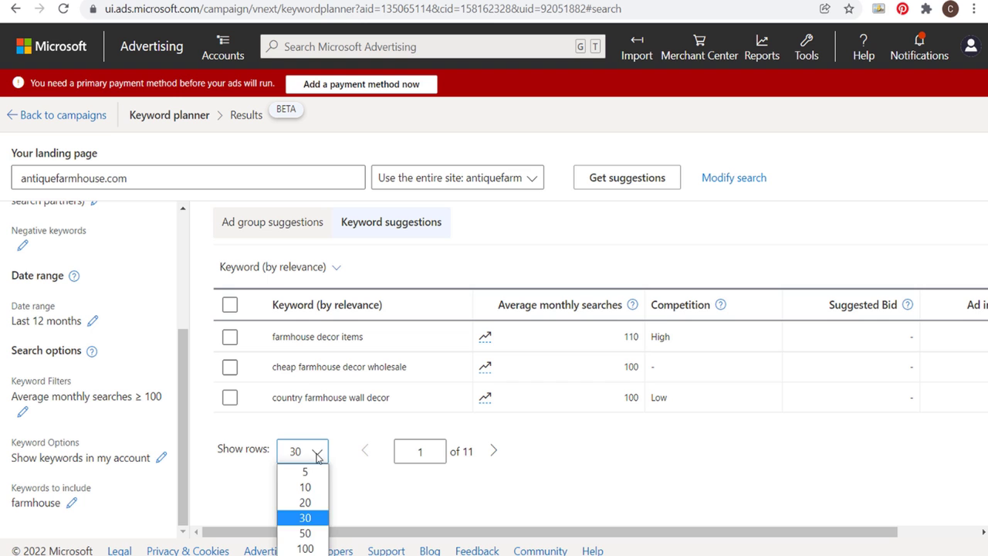
left_click(312, 547)
scroll(360, 410, "down", 5)
scroll(360, 411, "down", 6)
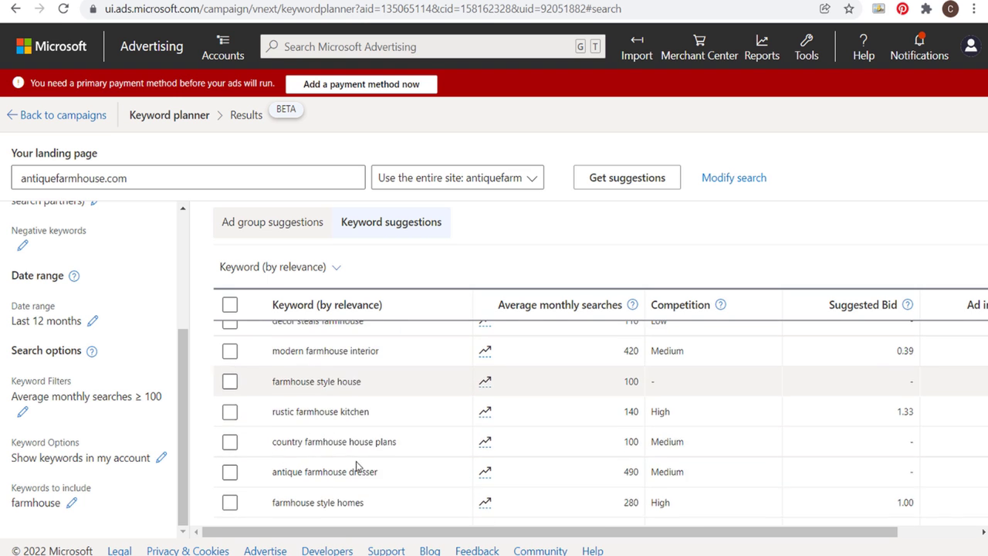
scroll(379, 459, "up", 8)
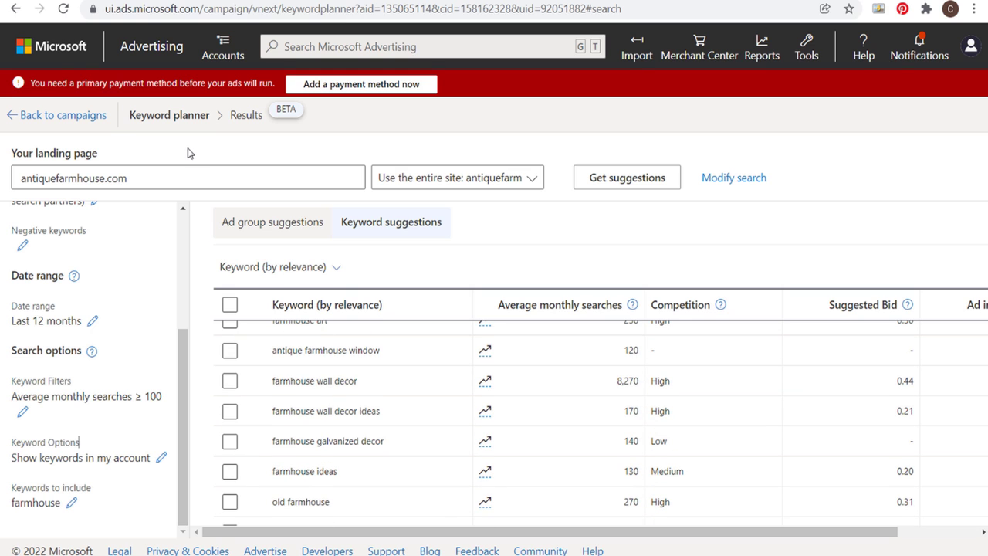
Switch to Moz's True Competitor report and review the query allowance and top 25 competitors for farmhousegoals.com.
mouse_move(223, 47)
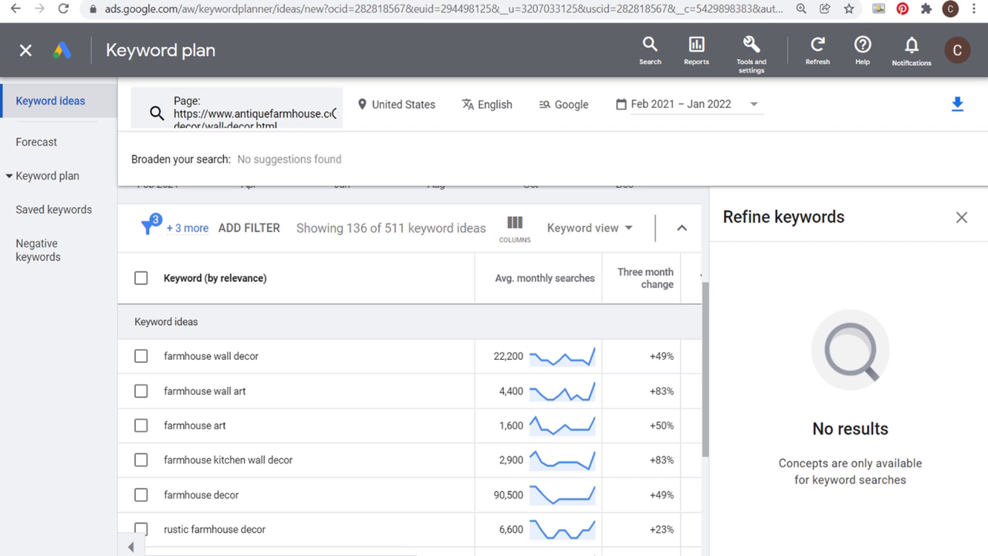
left_click(242, 116)
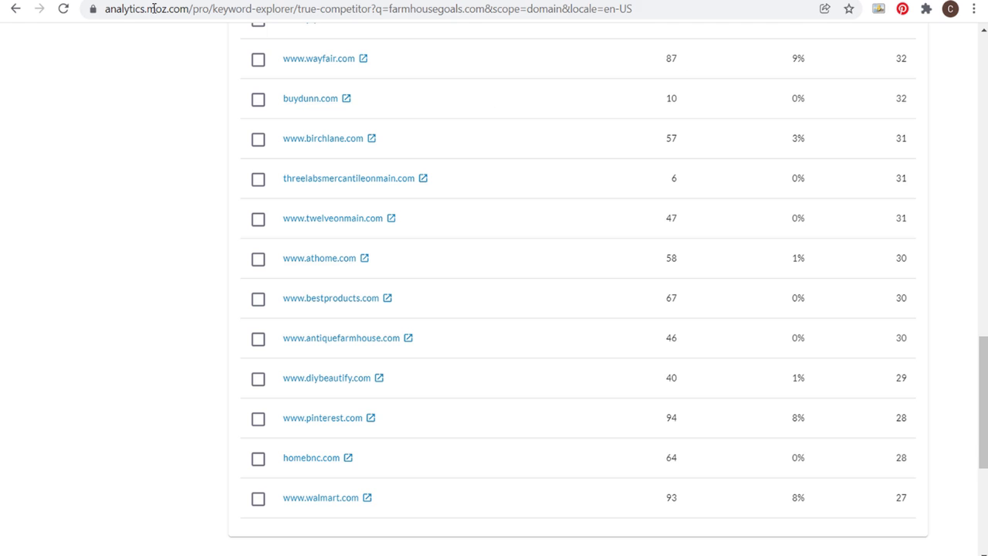
scroll(185, 132, "up", 15)
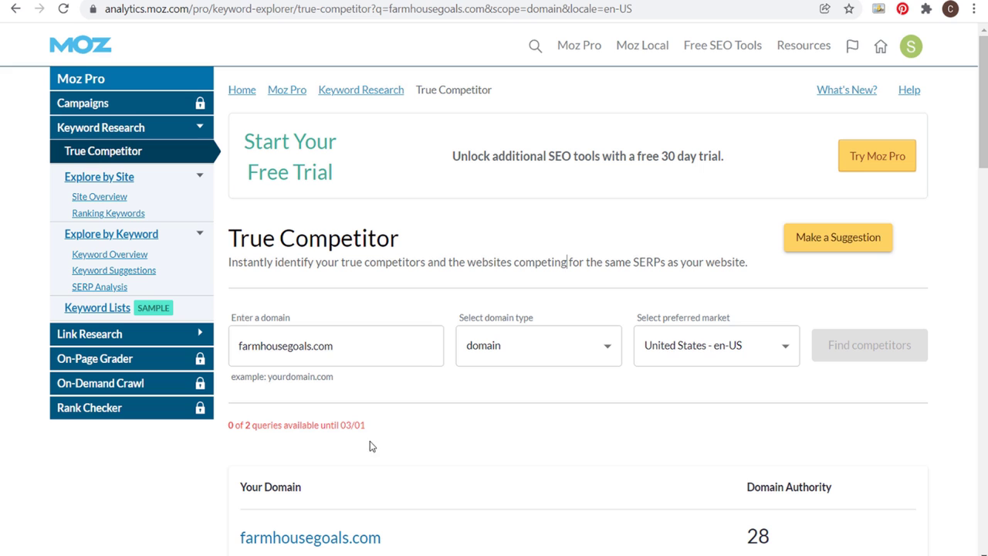
left_click_drag(397, 425, 365, 426)
left_click(262, 435)
left_click(393, 425)
scroll(452, 441, "down", 5)
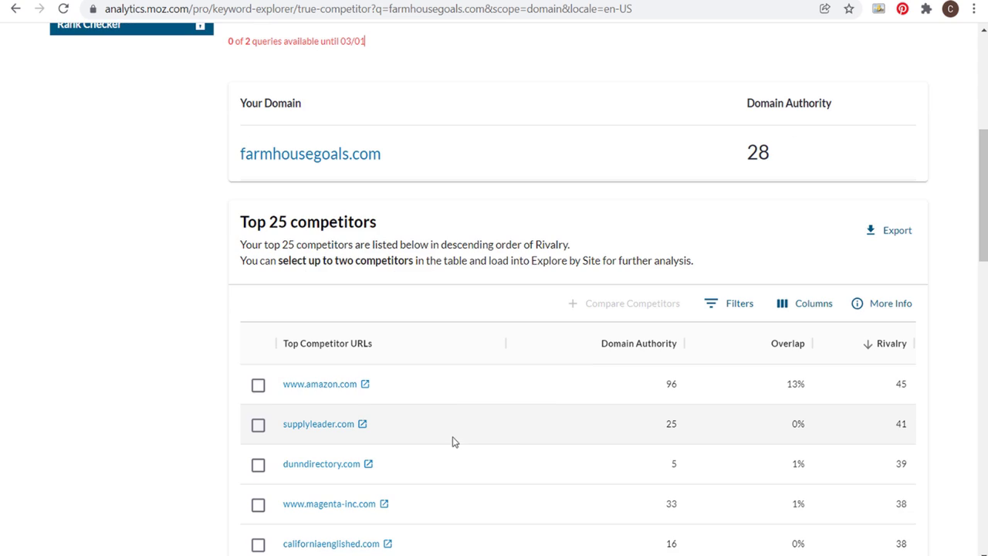
scroll(390, 178, "up", 1)
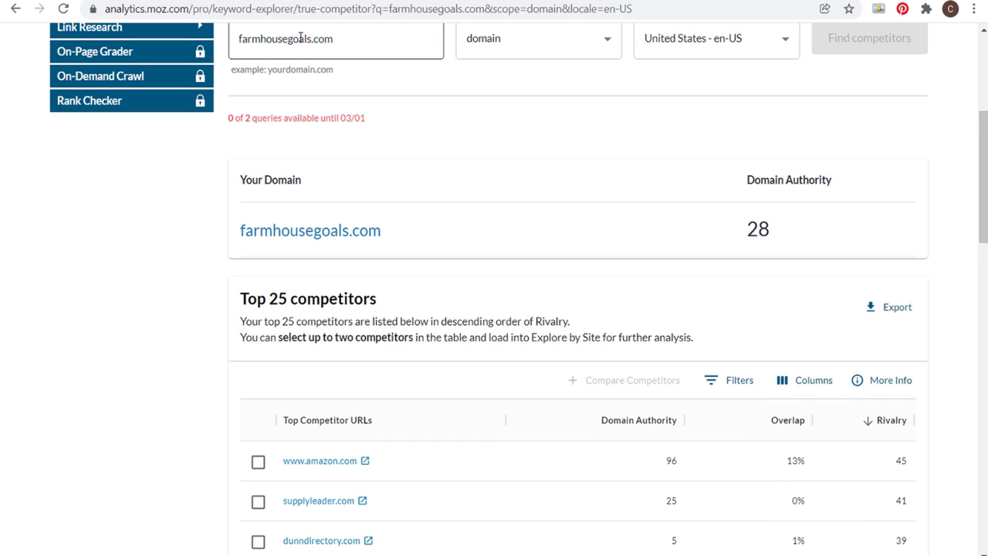
scroll(158, 263, "down", 3)
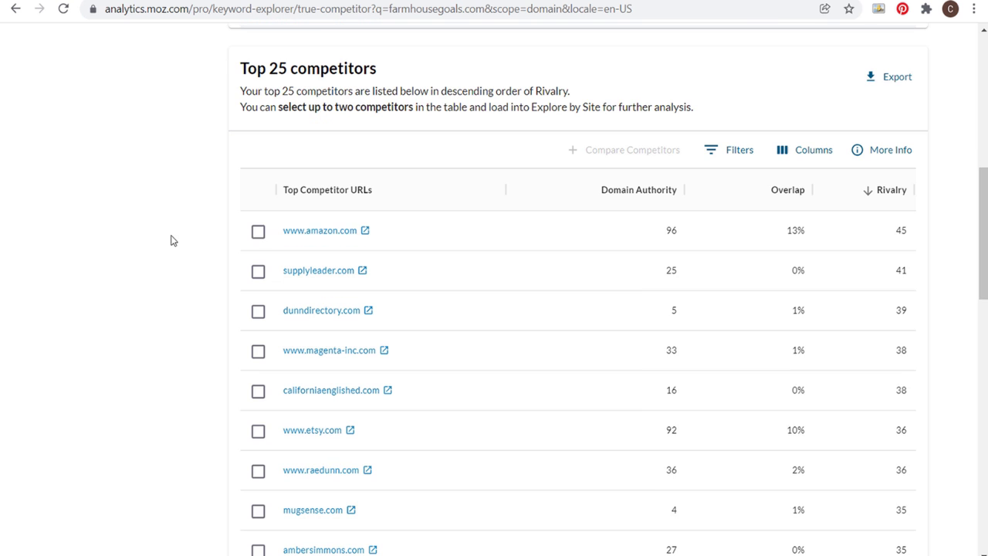
scroll(199, 200, "down", 4)
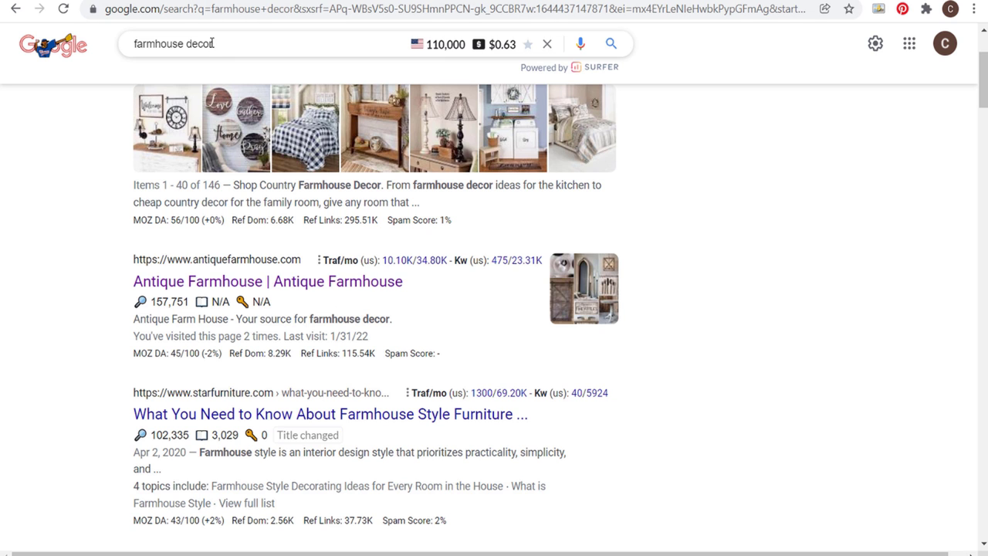
In the Google results for "farmhouse decor", check antiquefarmhouse.com's Keywords Everywhere traffic details and open its top pages report.
scroll(212, 43, "up", 3)
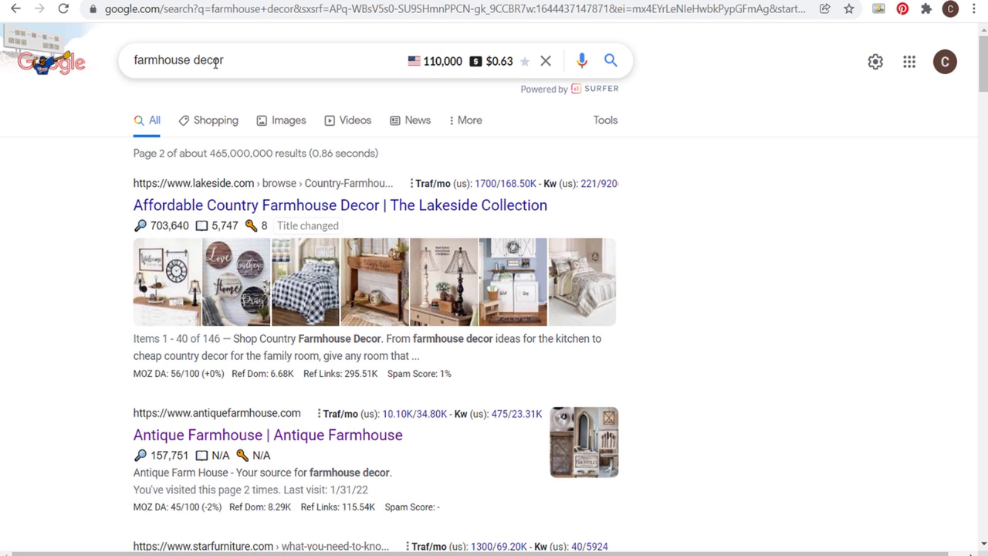
scroll(124, 270, "down", 2)
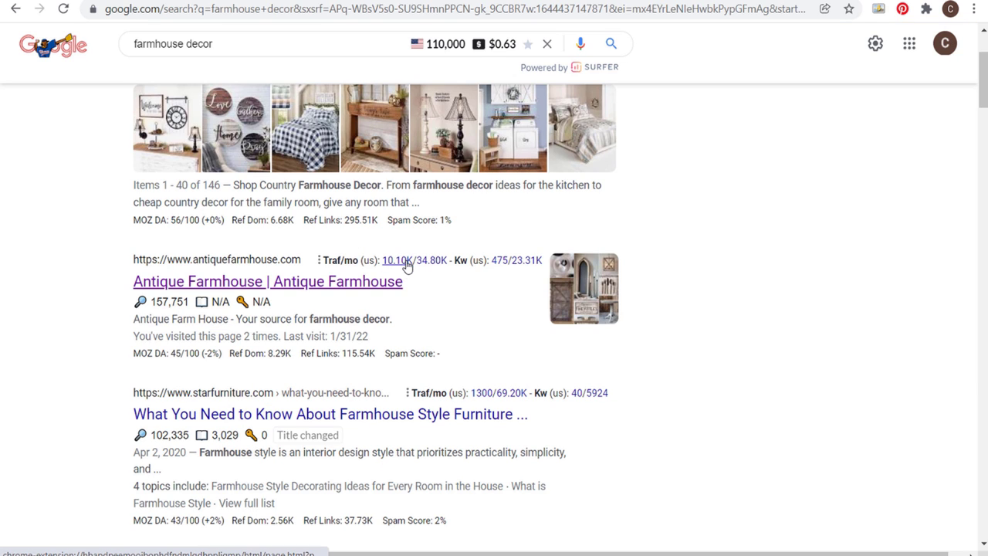
left_click(403, 261)
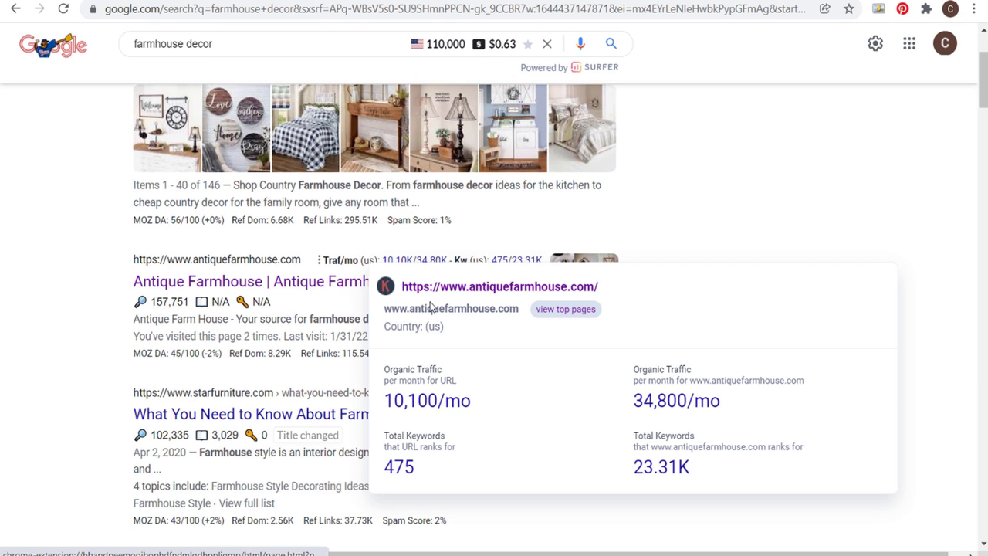
left_click(572, 309)
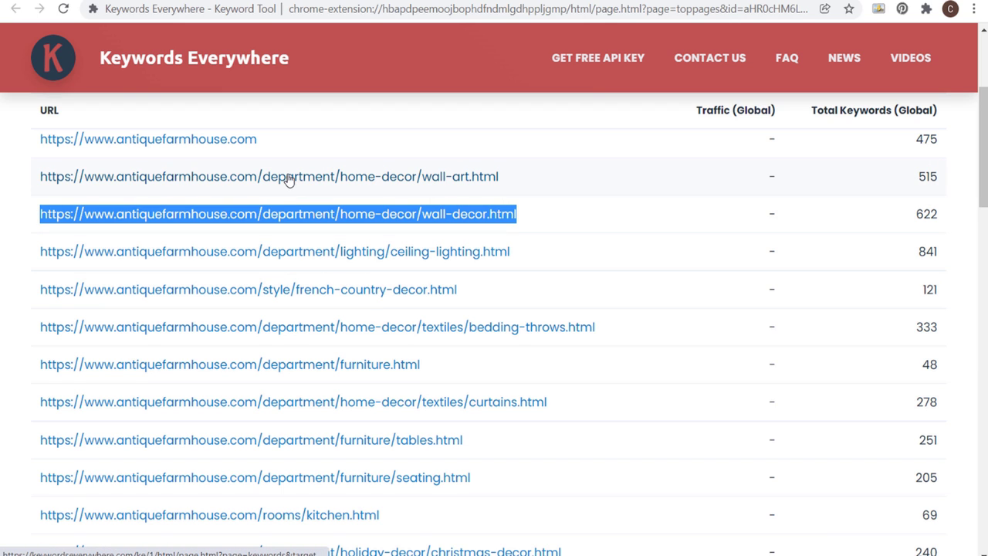
Switch to Ubersuggest and review the Top Pages by Traffic report for antiquefarmhouse.com.
left_click(324, 7)
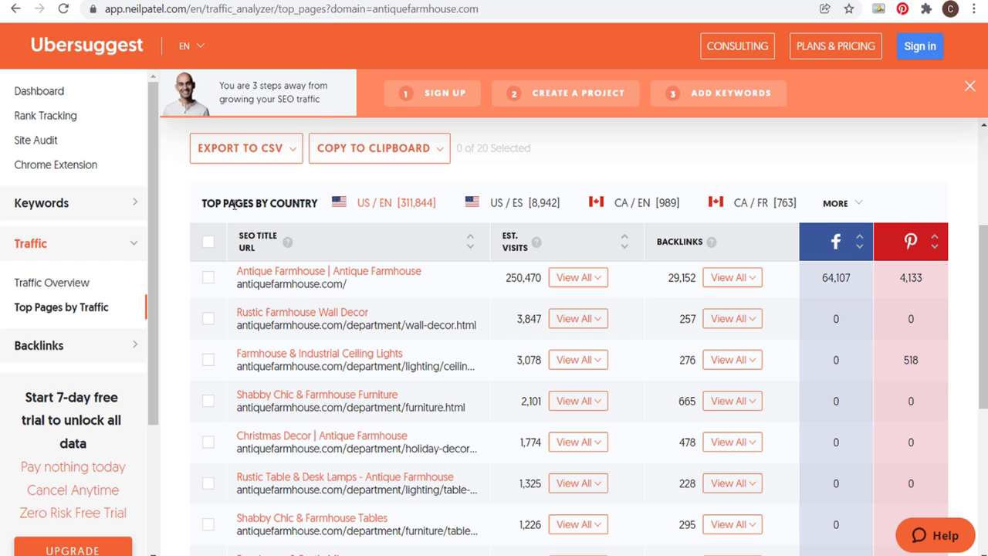
scroll(371, 320, "down", 9)
scroll(432, 301, "up", 12)
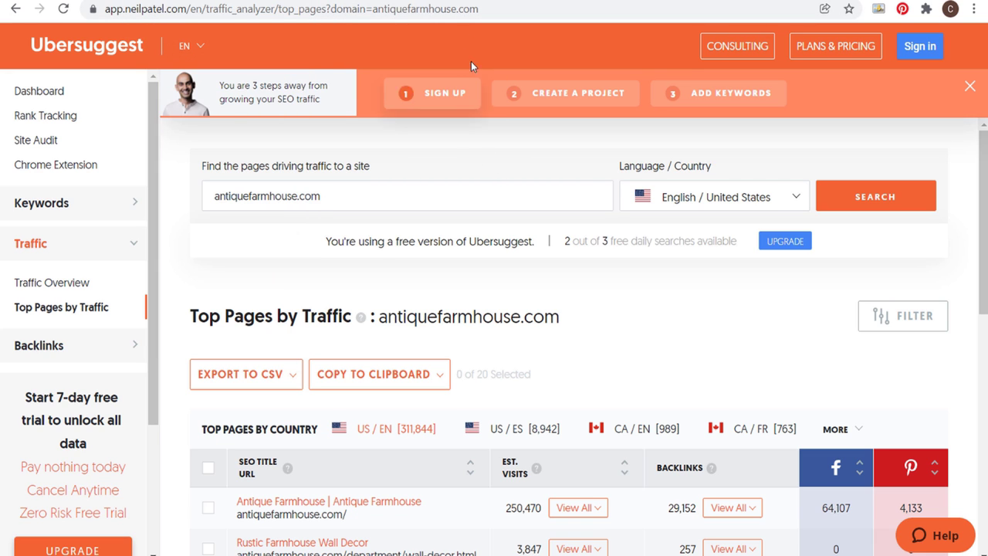
Show the Similarweb home page and switch to BuzzSumo to review antiquefarmhouse.com's content engagement.
left_click(435, 2)
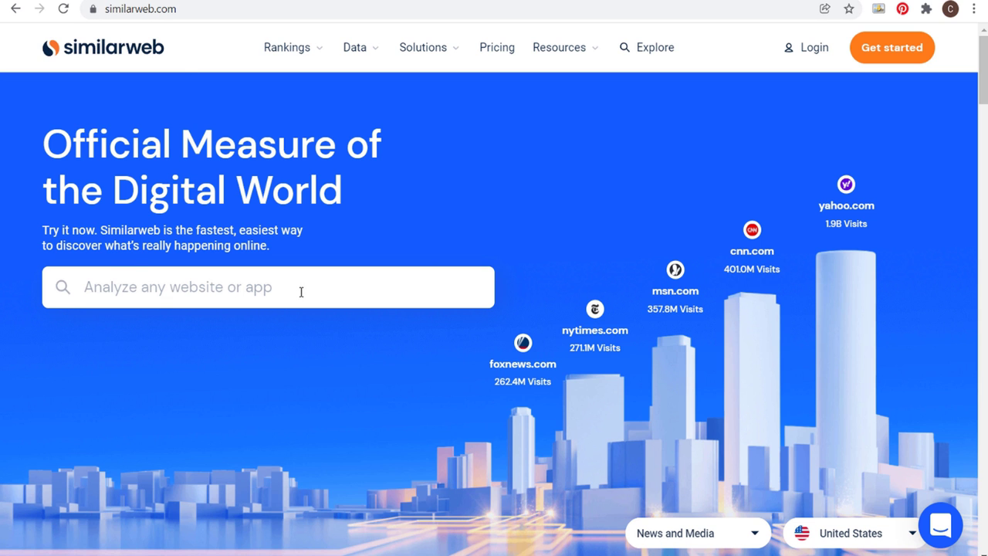
left_click(613, 3)
scroll(205, 115, "up", 3)
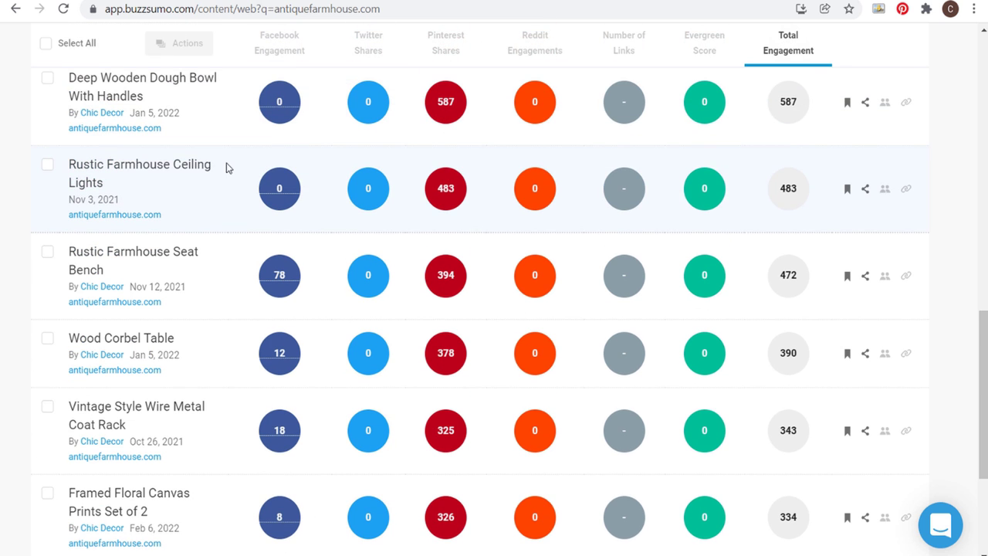
Switch to Moz's Ranking Keywords report for antiquefarmhouse.com and review the ranking keyword list.
left_click(558, 2)
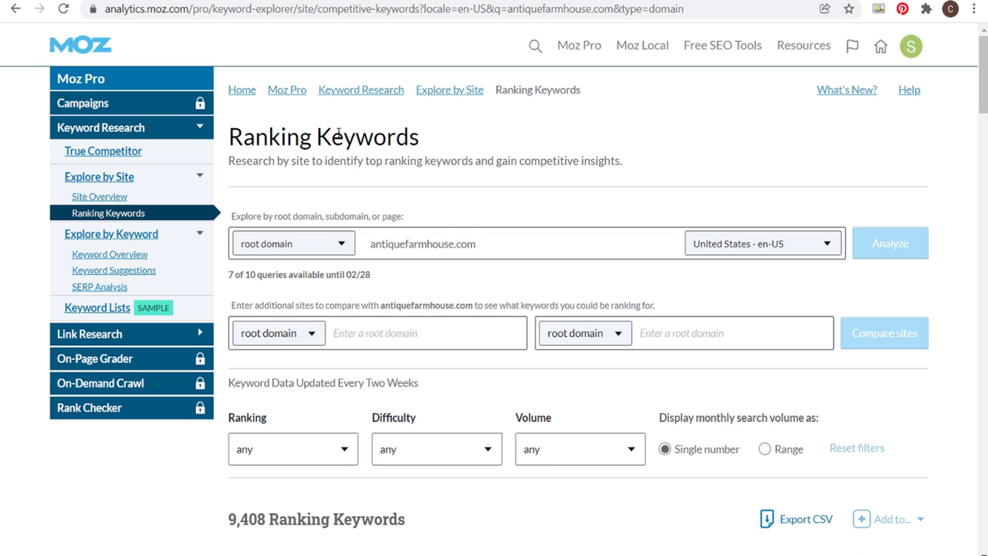
scroll(507, 209, "down", 4)
scroll(283, 245, "down", 3)
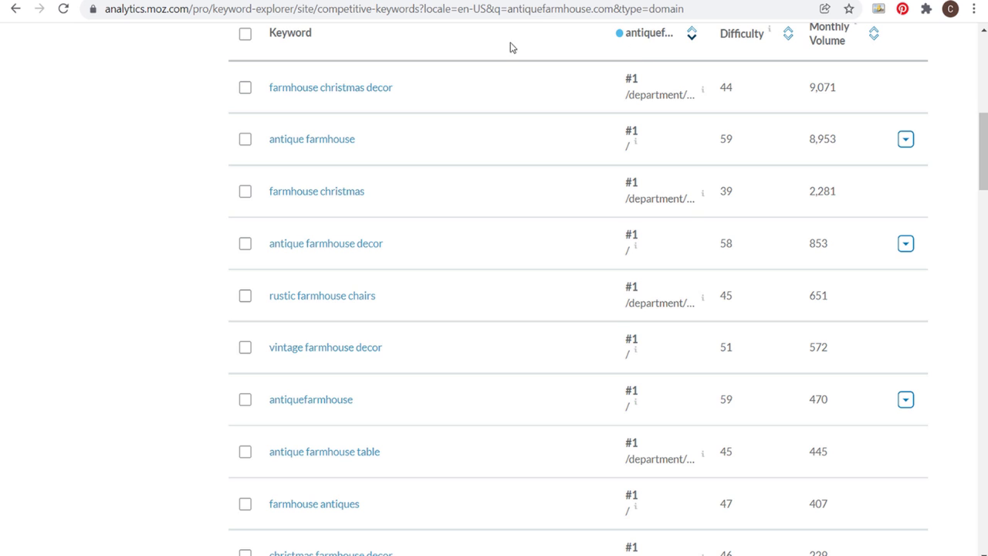
scroll(154, 146, "up", 5)
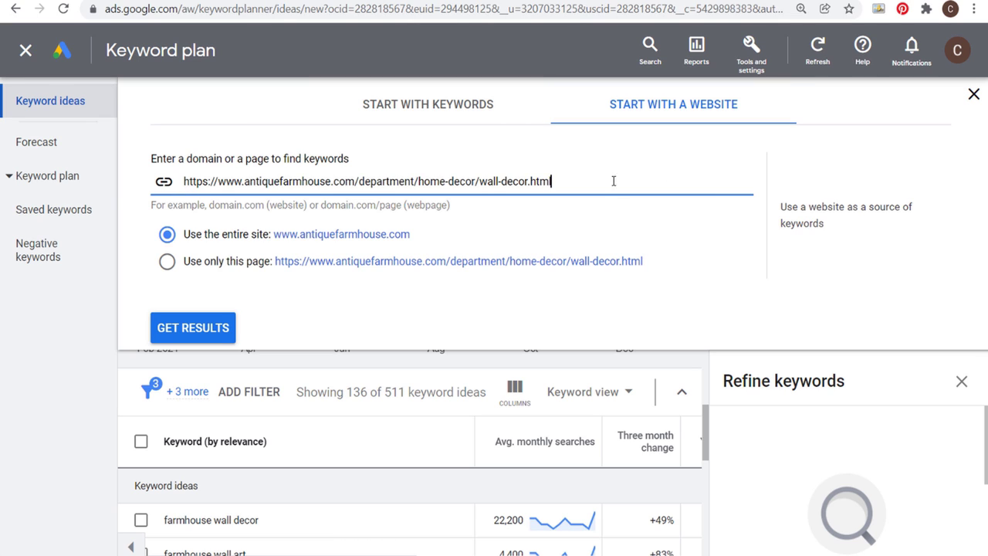
In Google Keyword Planner, compare the page-only and entire-site options for the wall-decor page, close the search form and check the download formats.
left_click(172, 263)
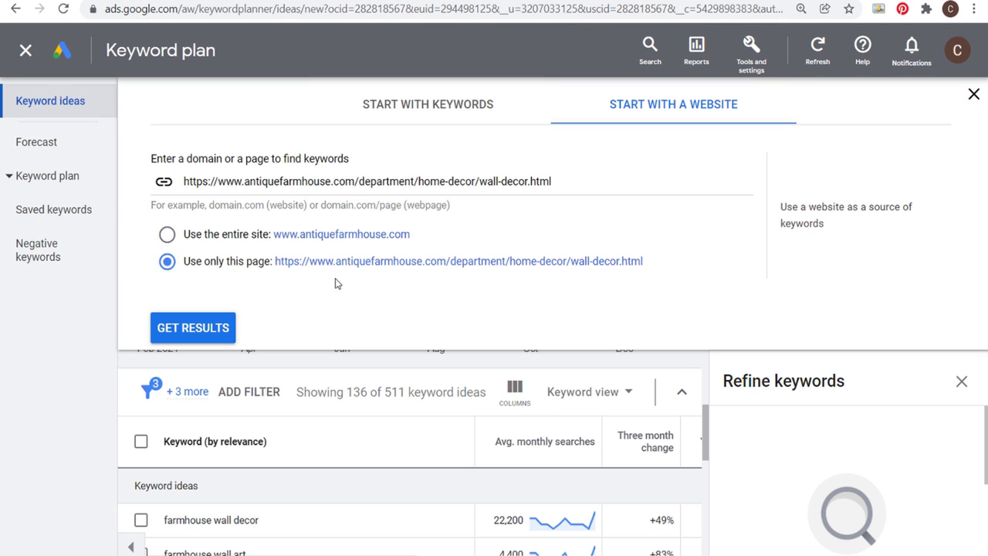
left_click(211, 235)
left_click(973, 94)
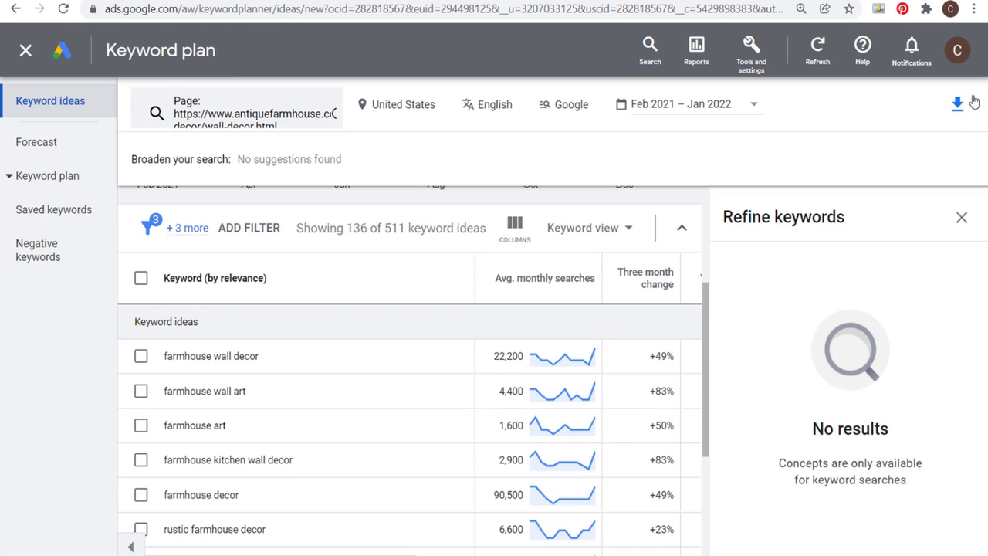
left_click(958, 103)
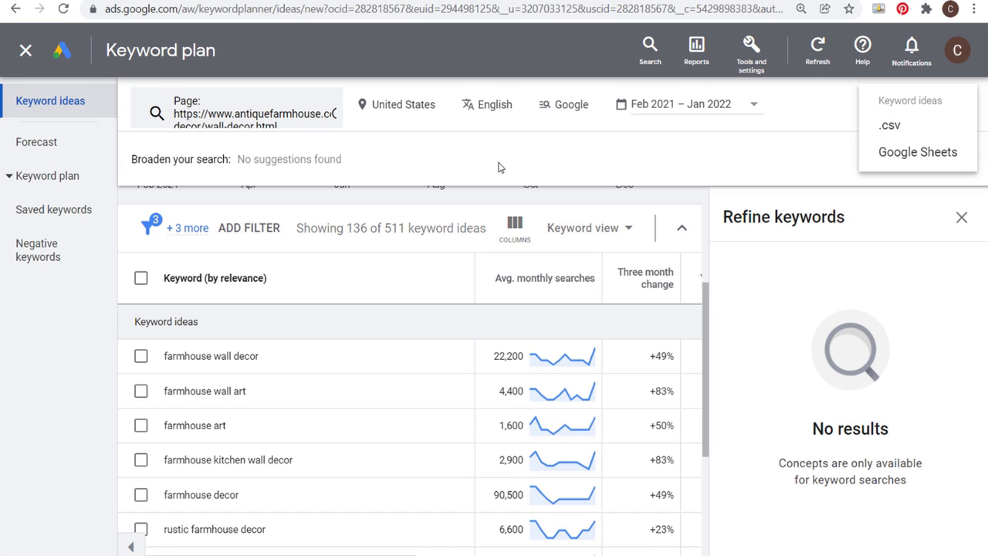
left_click(730, 165)
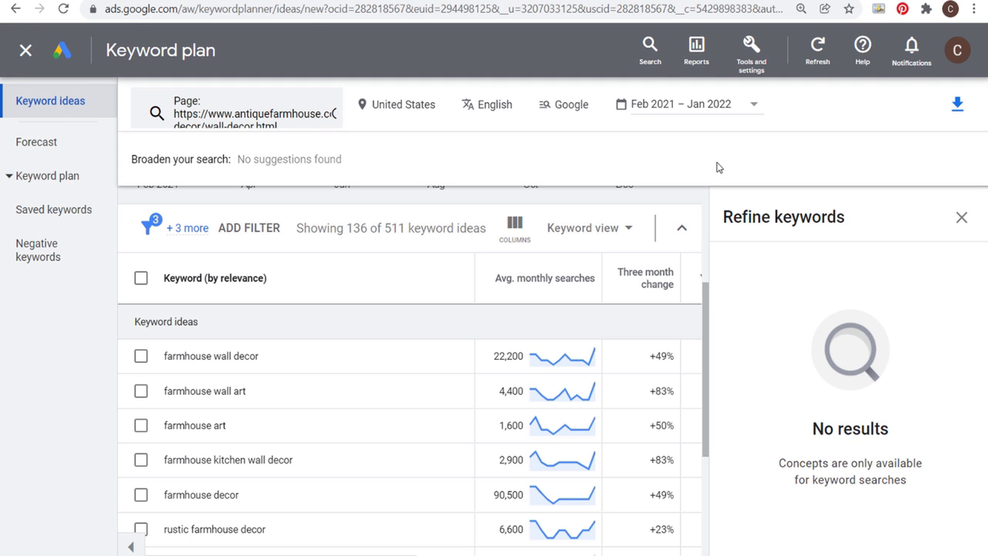
Review the wall-decor page's keyword ideas, highlighting "farmhouse kitchen wall decor", "farmhouse wall decor", "farmhouse wall art" and "farmhouse art".
scroll(338, 440, "down", 3)
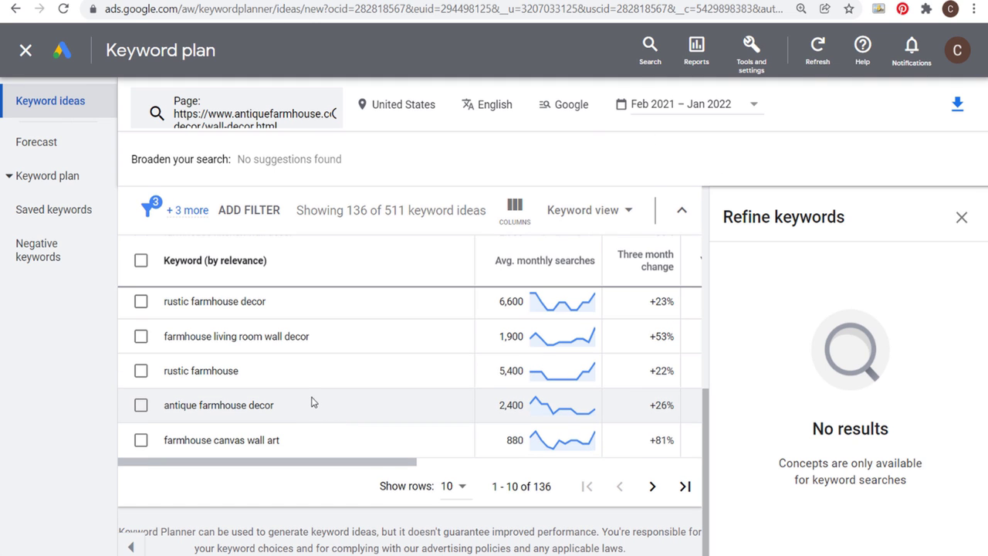
scroll(316, 409, "up", 3)
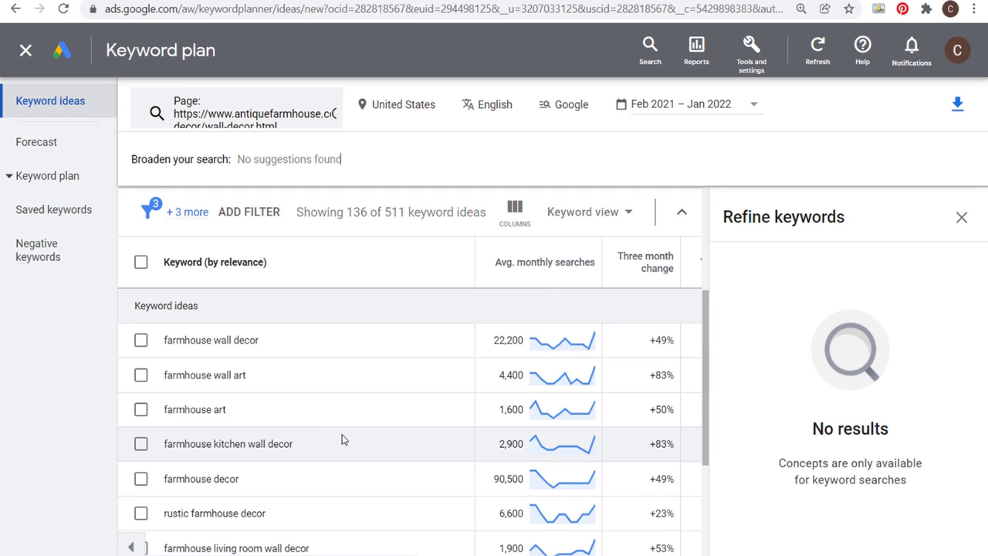
left_click_drag(329, 458, 183, 444)
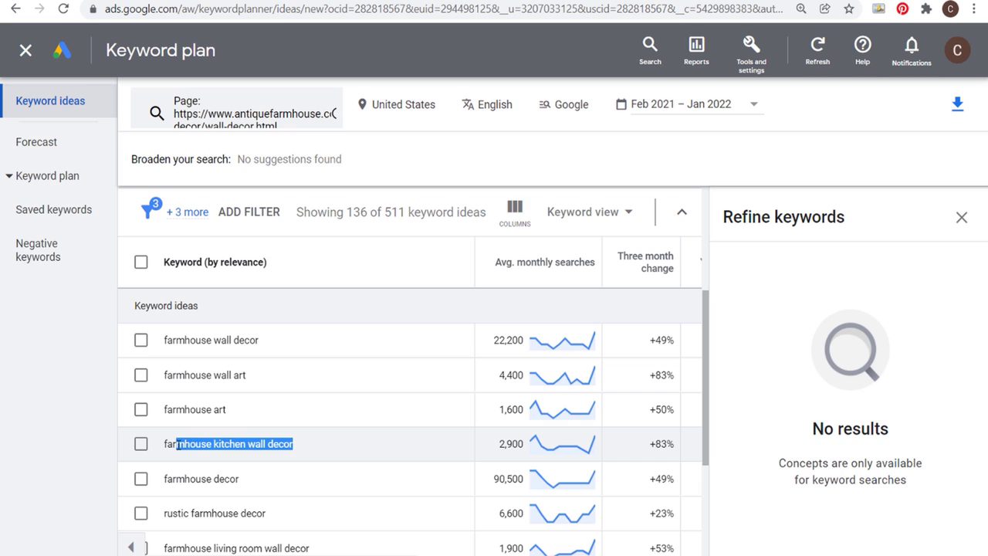
left_click(188, 447)
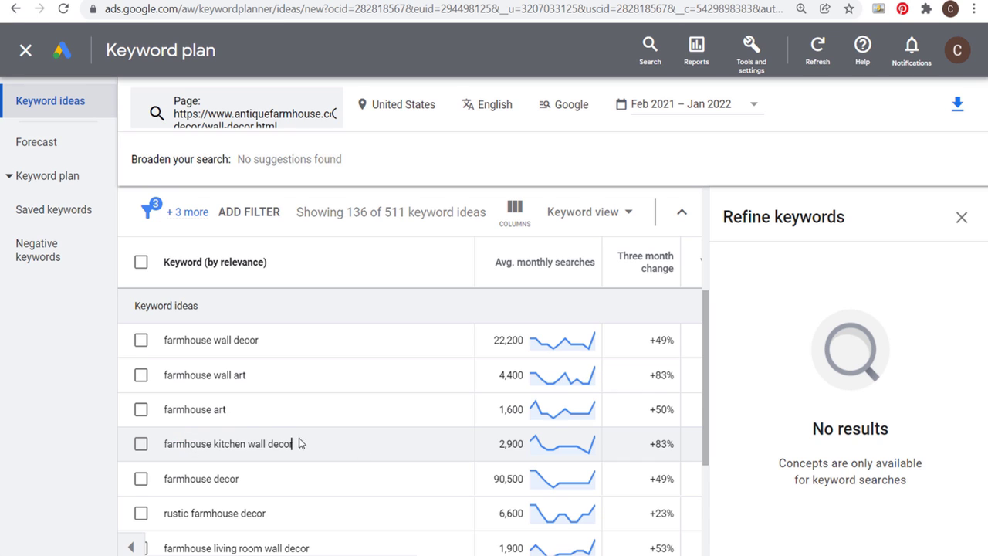
left_click_drag(301, 443, 186, 438)
left_click(242, 375)
left_click_drag(259, 341, 176, 368)
left_click_drag(247, 375, 164, 375)
left_click_drag(226, 409, 177, 405)
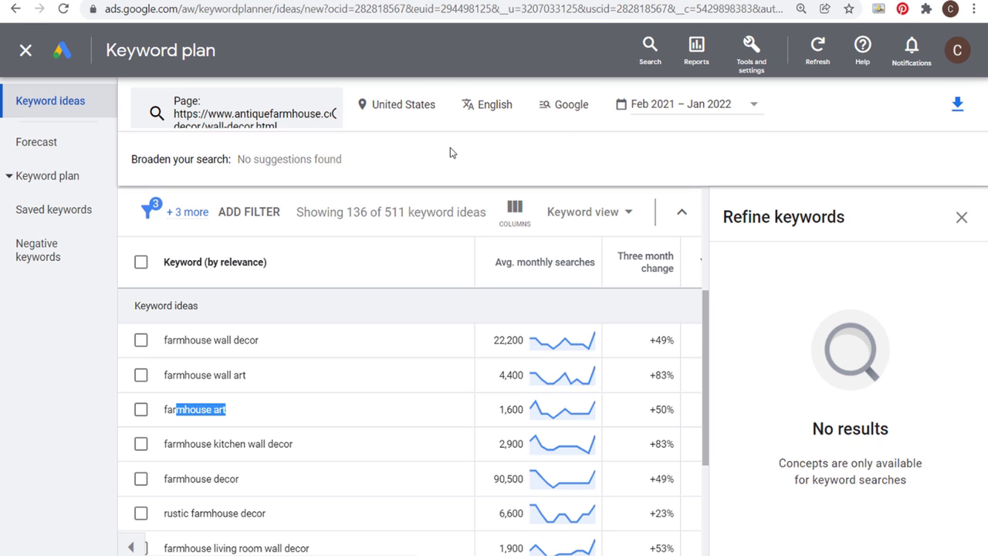
Show the Semrush and Ahrefs home pages and return to Moz's True Competitor list for farmhousegoals.com.
left_click(16, 8)
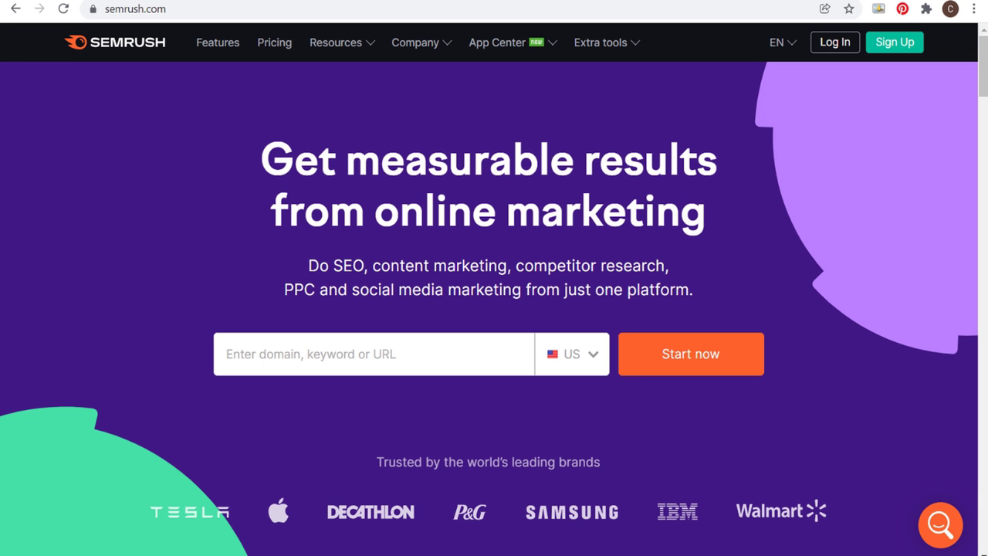
left_click(15, 9)
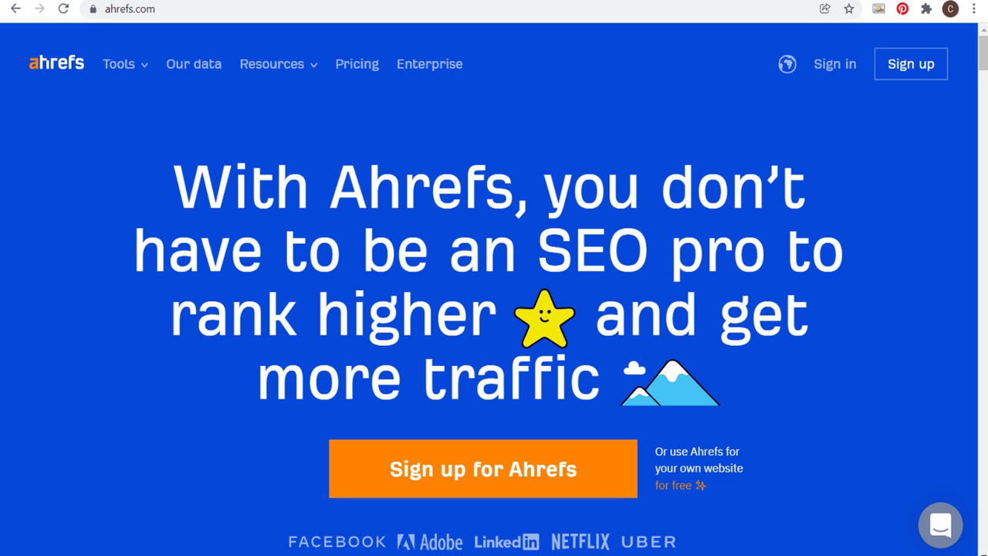
left_click(16, 9)
left_click(15, 8)
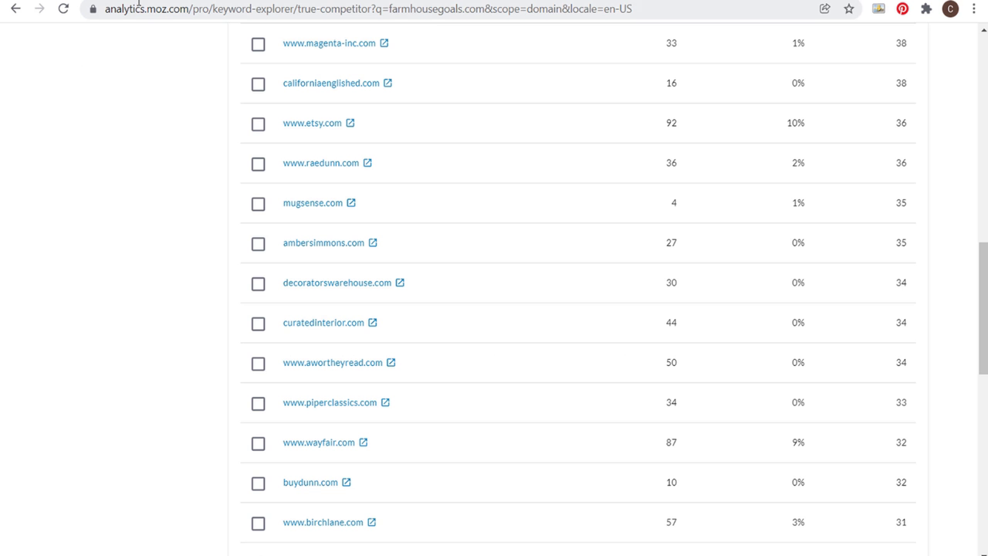
scroll(155, 66, "up", 10)
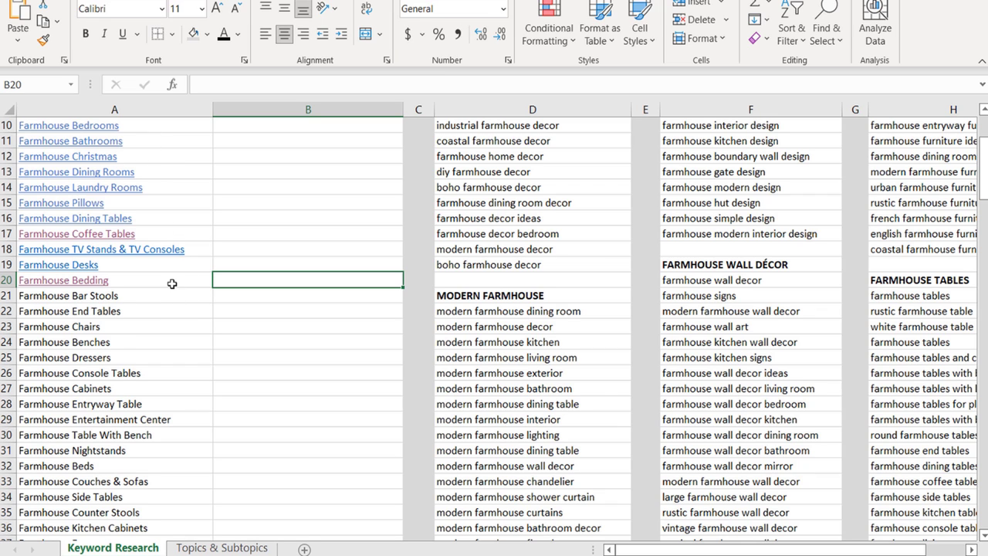
Select the Farmhouse Bedding topic in the keyword research spreadsheet, switch to the Google results for "farmhouse bedding" and review the ranking pages.
left_click(168, 281)
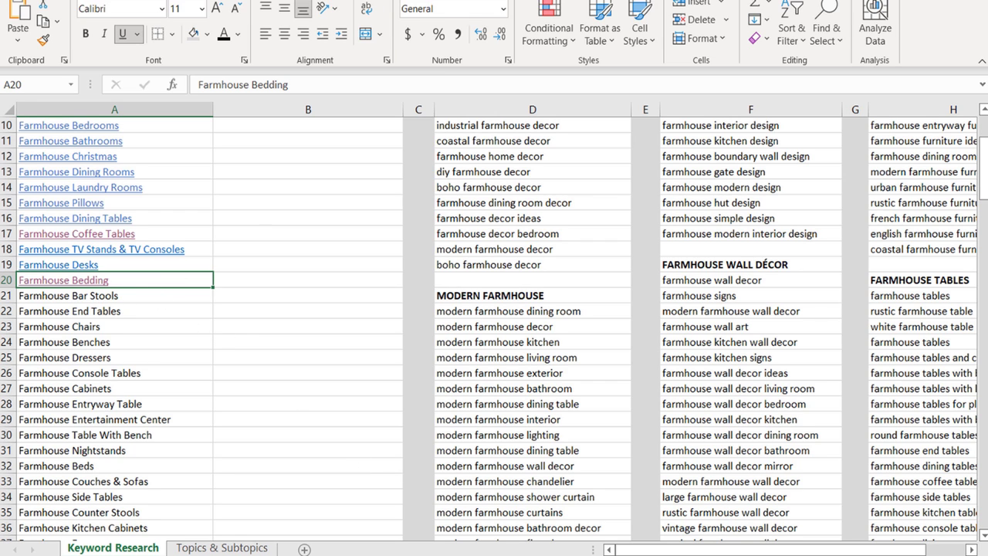
key("alt+Tab")
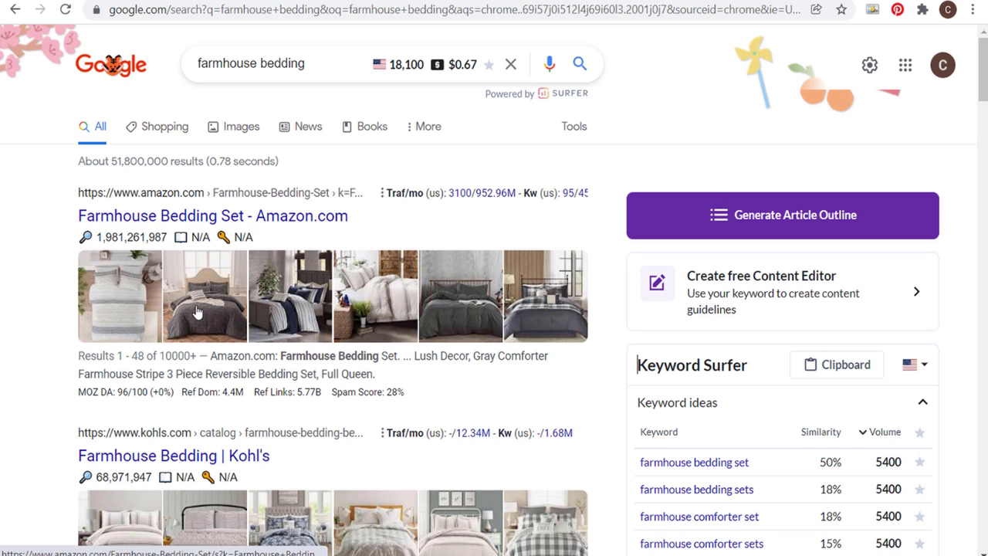
scroll(116, 278, "down", 6)
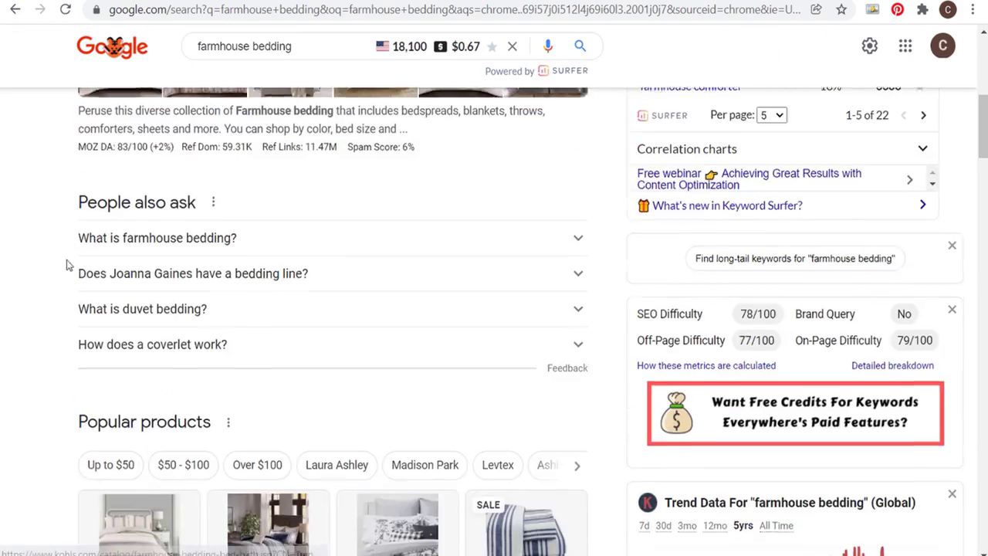
scroll(67, 262, "down", 7)
scroll(47, 251, "down", 5)
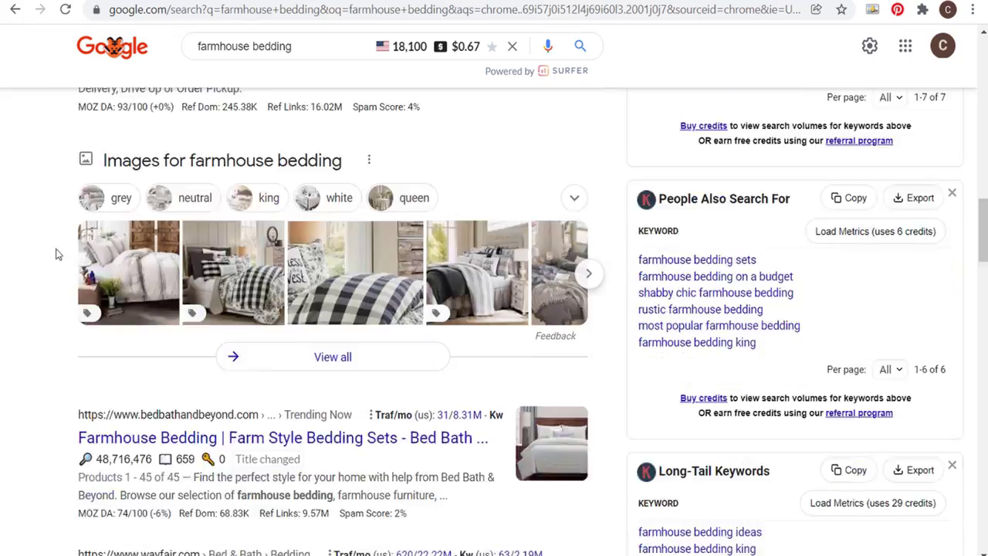
scroll(55, 253, "down", 2)
scroll(38, 297, "down", 3)
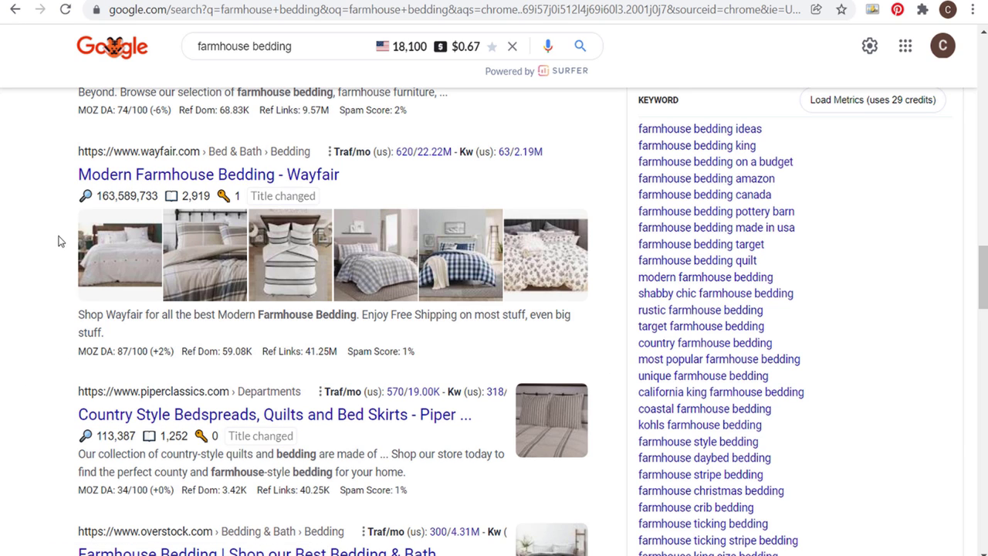
scroll(56, 217, "up", 2)
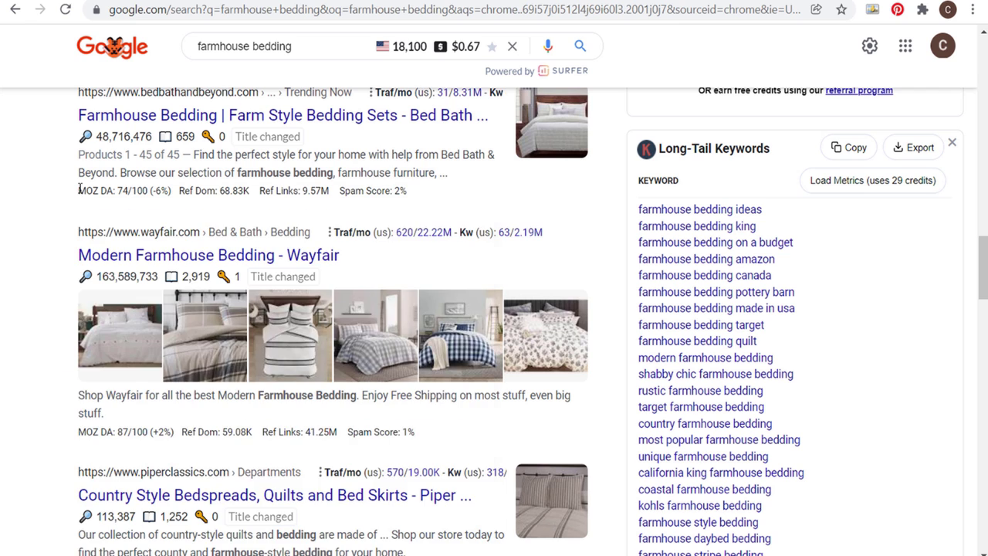
Review the Google results for "types of flowers", examining the featured snippet lists, related questions and ranking pages.
mouse_move(78, 190)
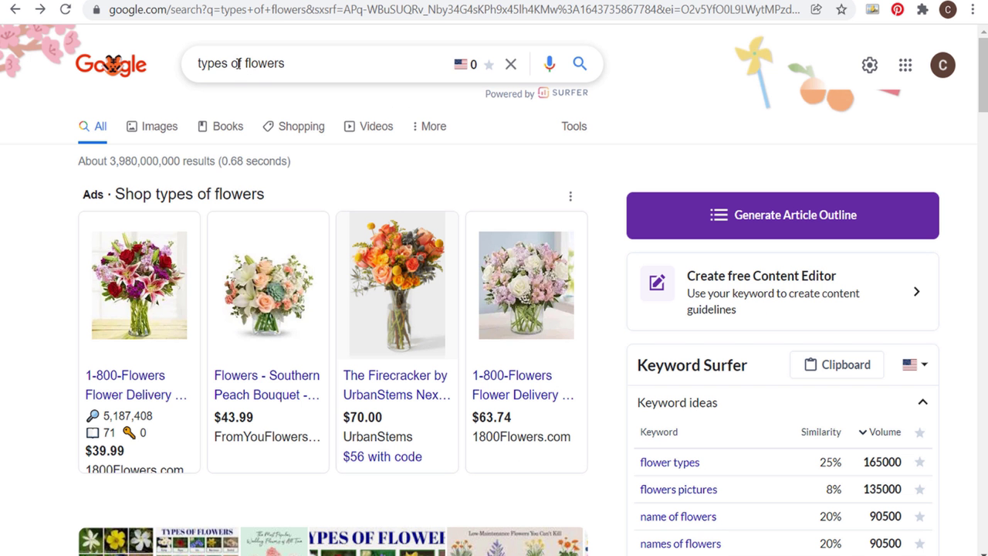
scroll(42, 243, "down", 7)
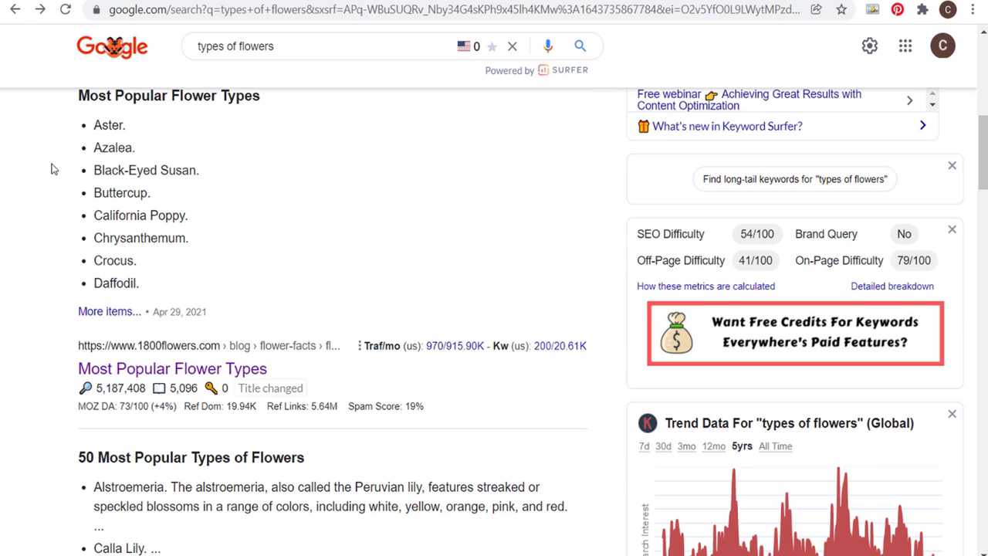
scroll(54, 182, "down", 3)
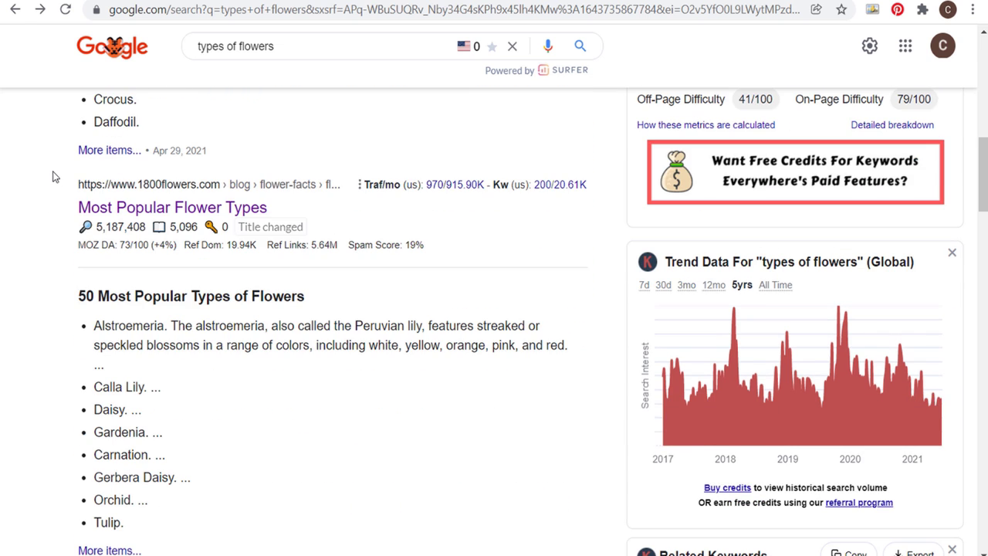
scroll(49, 165, "down", 2)
scroll(49, 170, "up", 1)
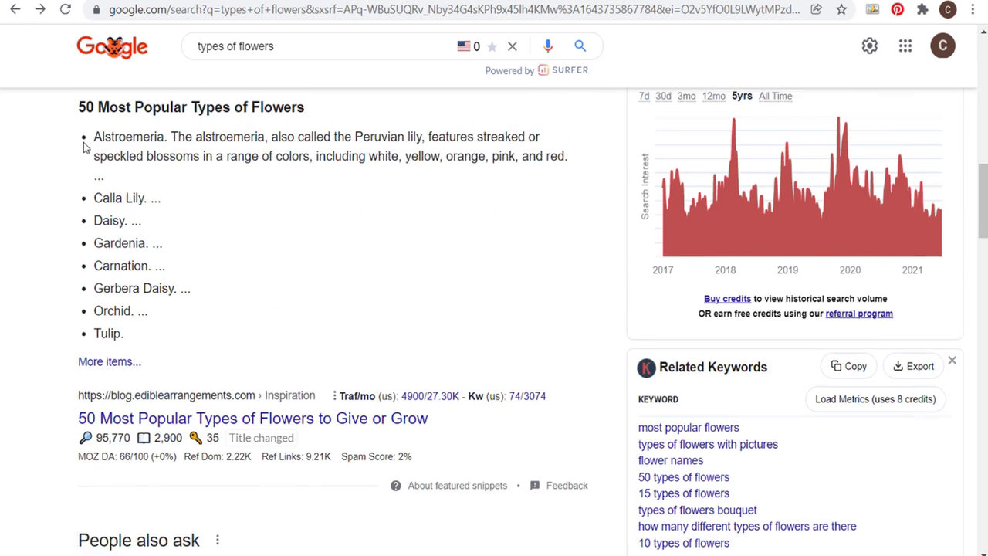
left_click_drag(108, 136, 249, 136)
left_click(290, 137)
scroll(11, 237, "down", 7)
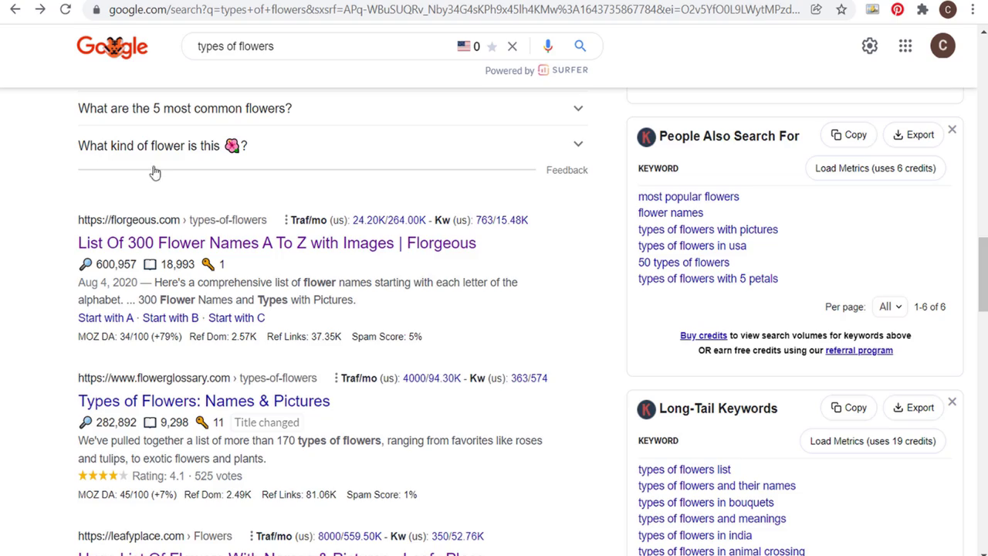
scroll(606, 270, "up", 3)
scroll(605, 270, "up", 12)
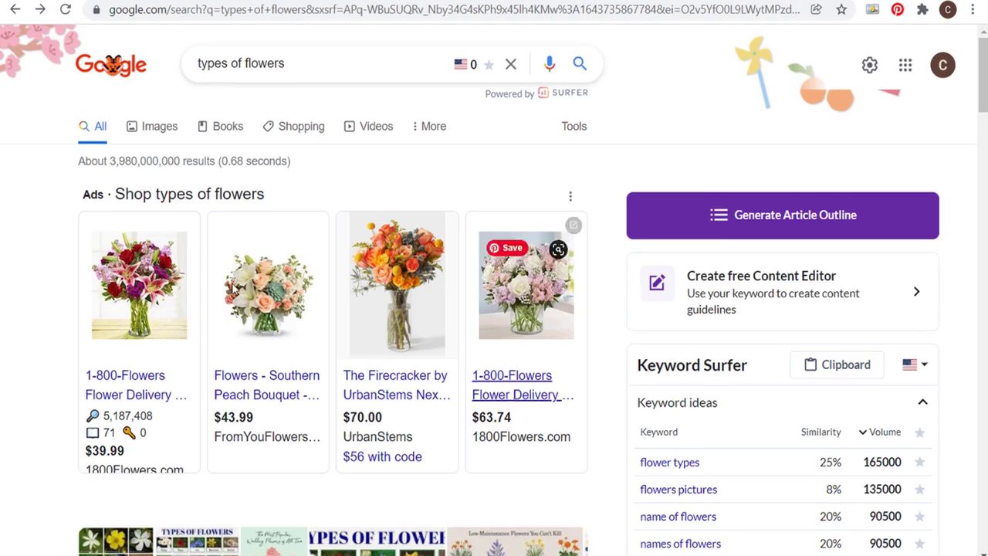
Compare the word counts of the 1800flowers.com, ediblearrangements.com and florgeous.com results for "types of flowers".
scroll(66, 214, "down", 10)
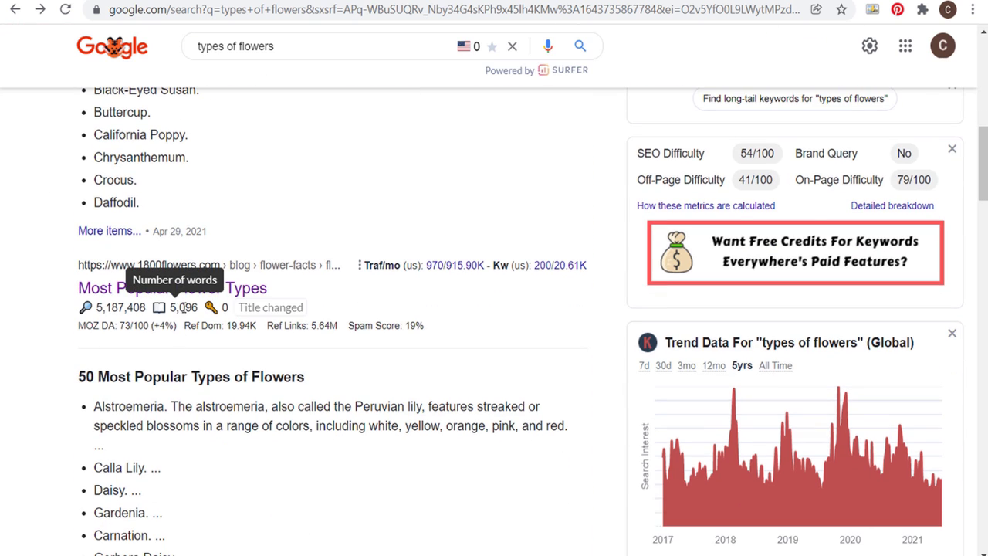
scroll(46, 273, "down", 5)
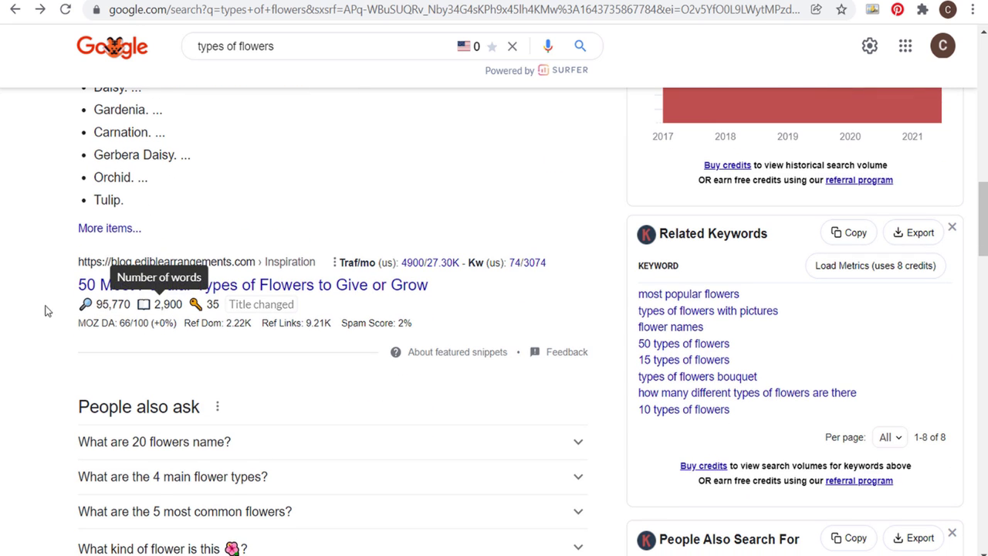
scroll(35, 289, "down", 4)
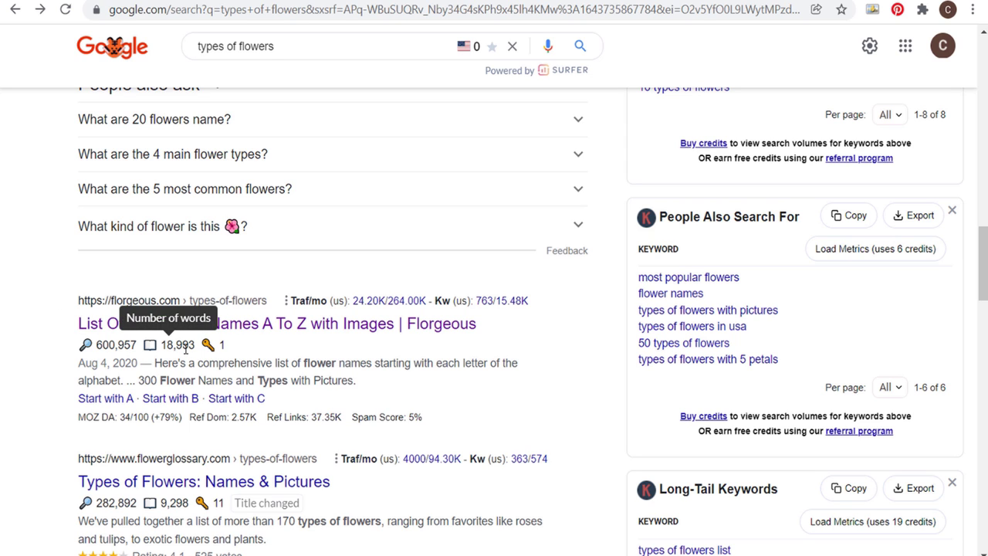
Finish reviewing the "types of flowers" results, switch to the Google results for "best travel backpack" and examine the ranking pages' word counts.
scroll(47, 261, "up", 4)
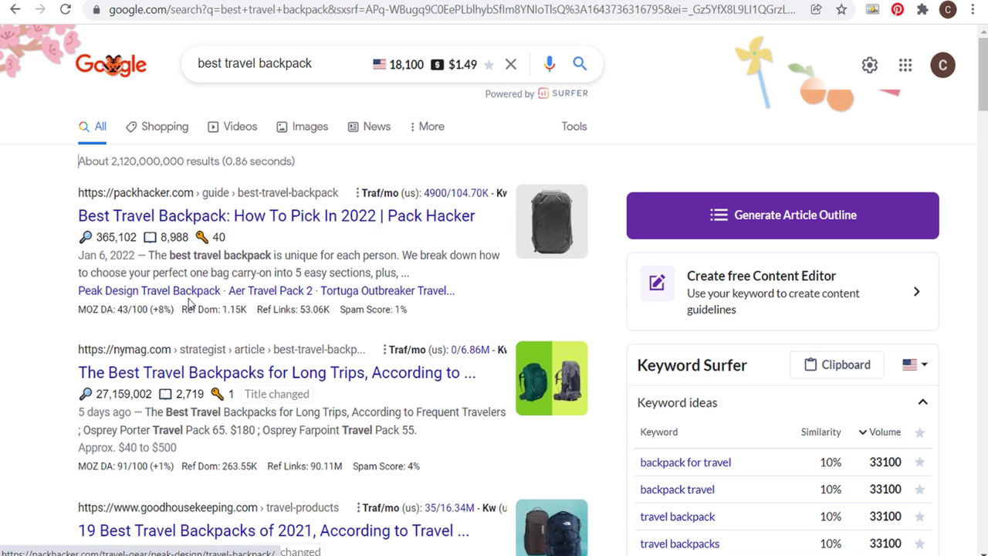
scroll(56, 309, "down", 3)
scroll(55, 309, "down", 2)
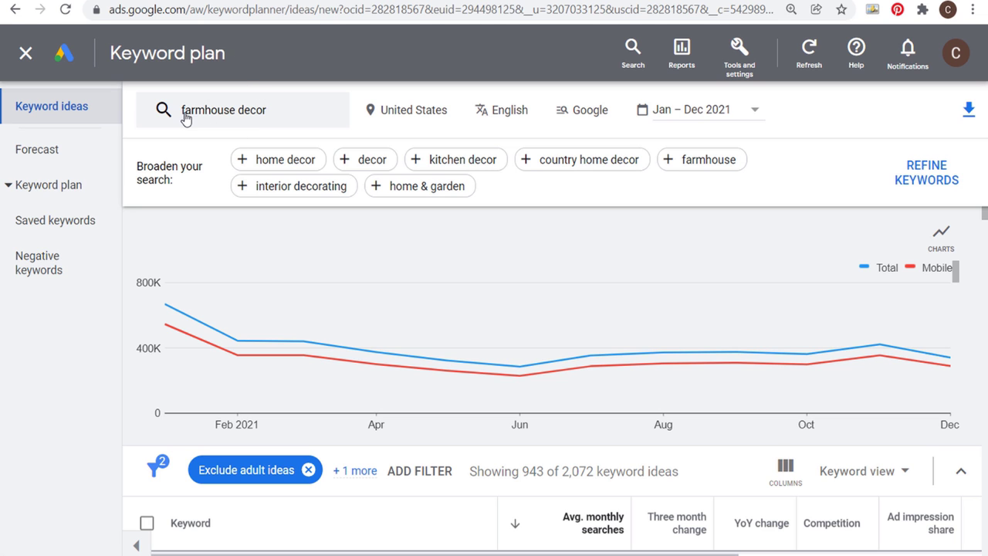
Switch to Google Keyword Planner and examine the "farmhouse decor" keyword ideas, from high-volume terms to those with few monthly searches.
scroll(367, 272, "down", 3)
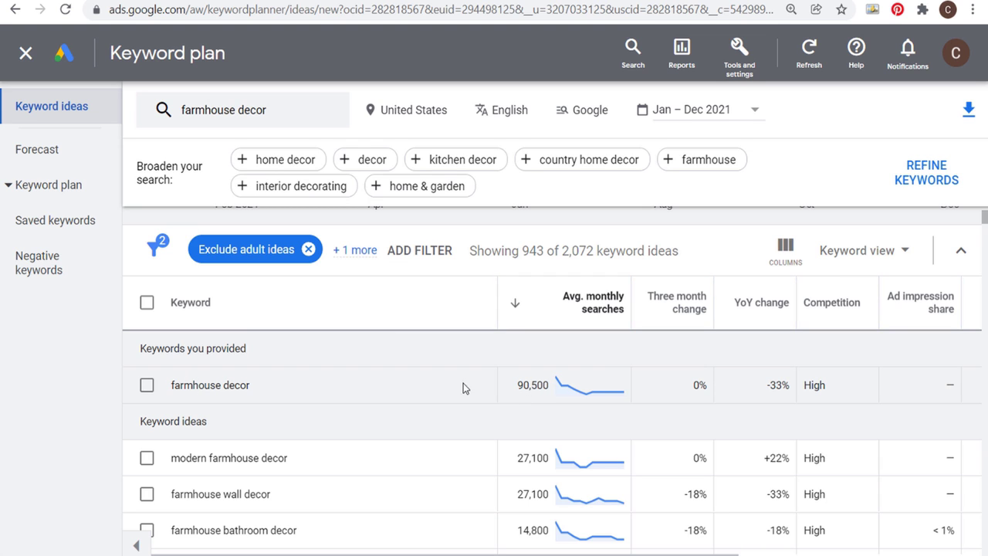
scroll(380, 436, "down", 2)
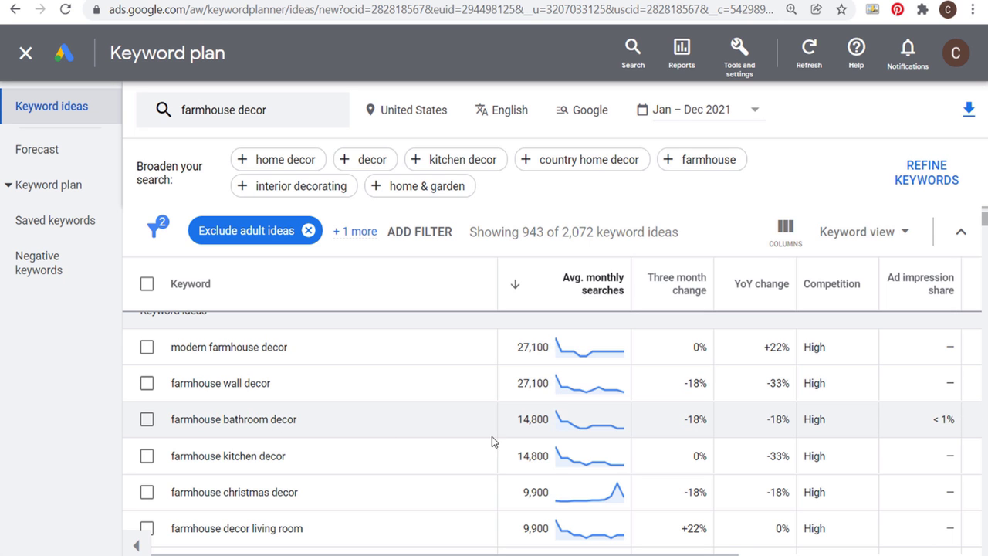
scroll(388, 399, "down", 5)
scroll(399, 407, "down", 15)
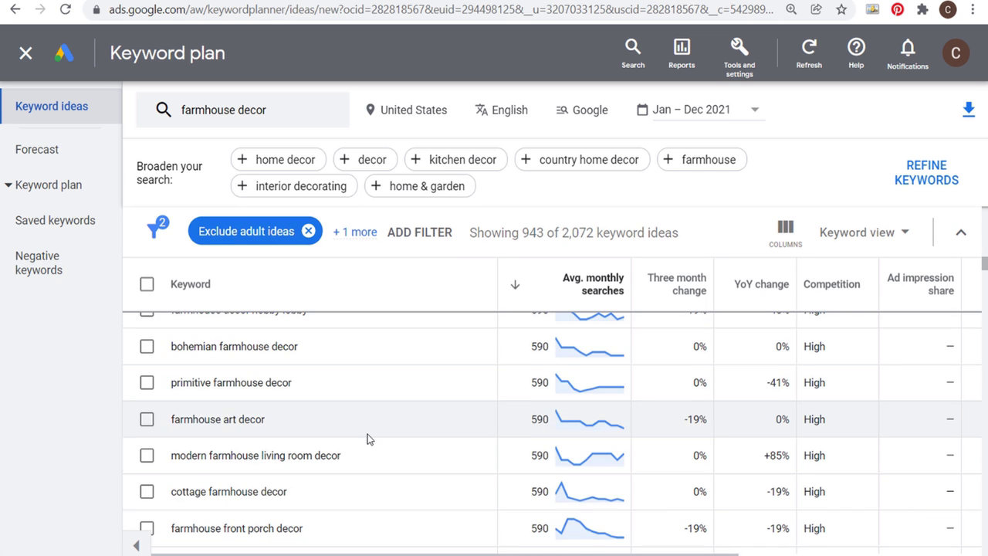
scroll(396, 428, "down", 10)
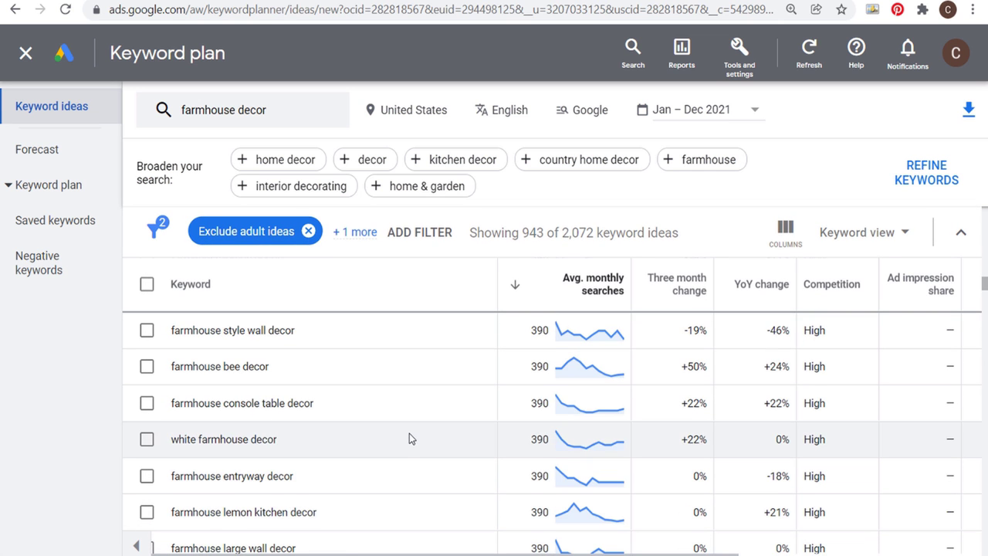
scroll(409, 433, "down", 3)
scroll(409, 408, "down", 2)
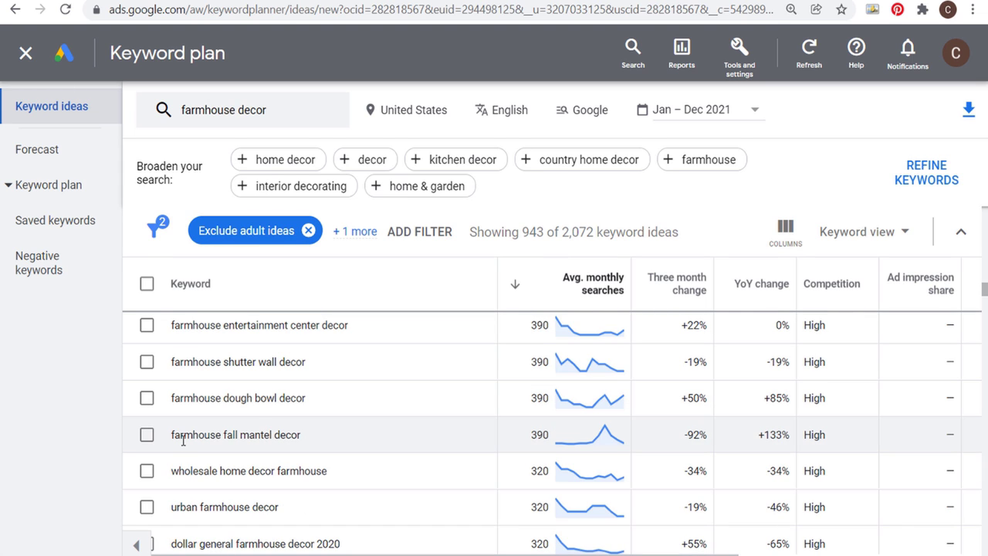
Highlight low-volume subtopic ideas such as farmhouse fall mantel decor, farmhouse shutter wall decor, farmhouse entryway decor and farmhouse lemon kitchen decor.
left_click_drag(183, 435, 294, 437)
left_click(352, 438)
left_click_drag(184, 361, 292, 380)
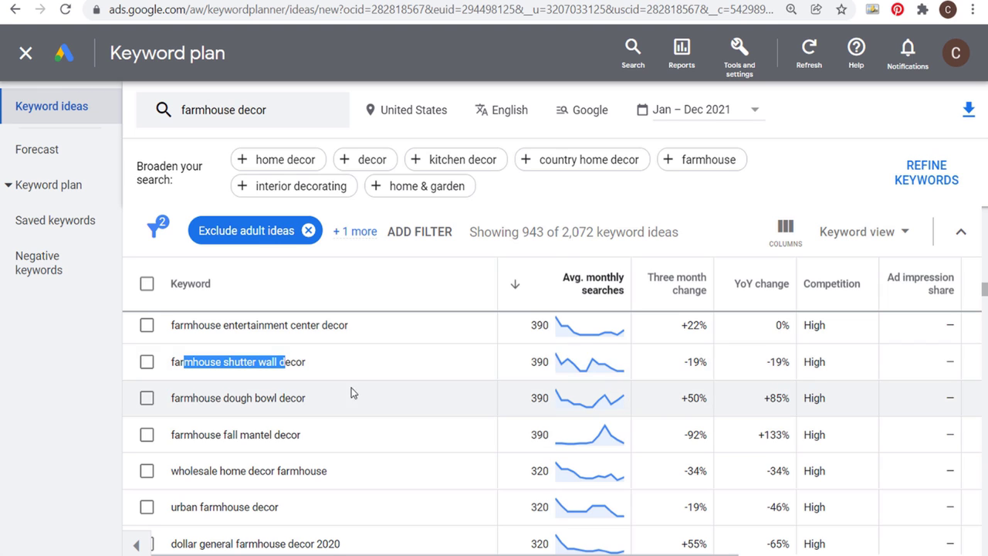
scroll(386, 377, "up", 2)
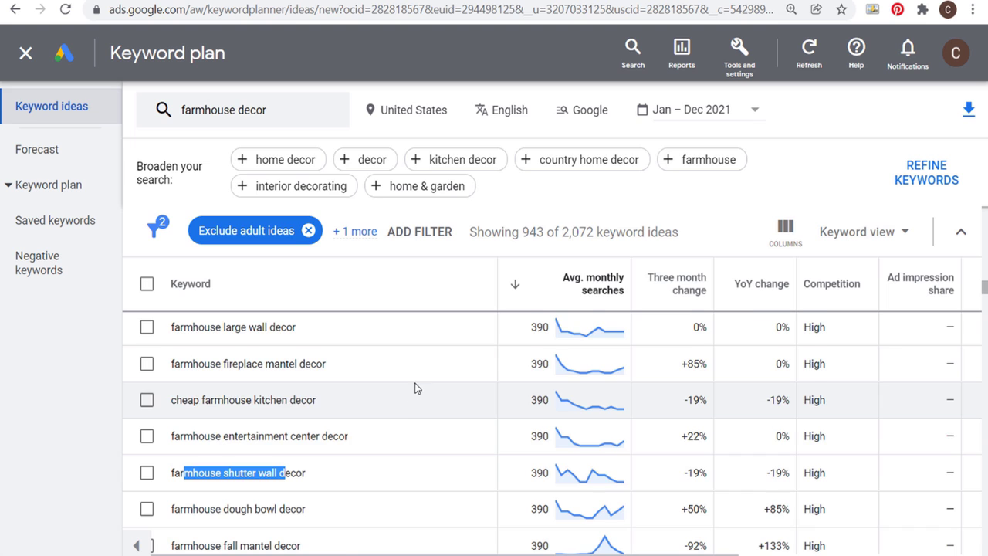
scroll(415, 388, "up", 2)
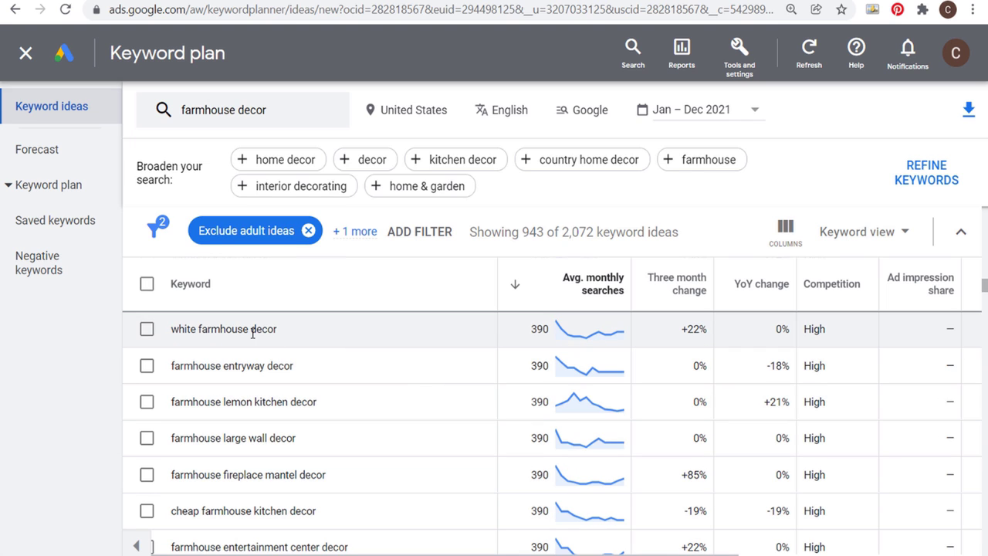
left_click_drag(183, 366, 331, 368)
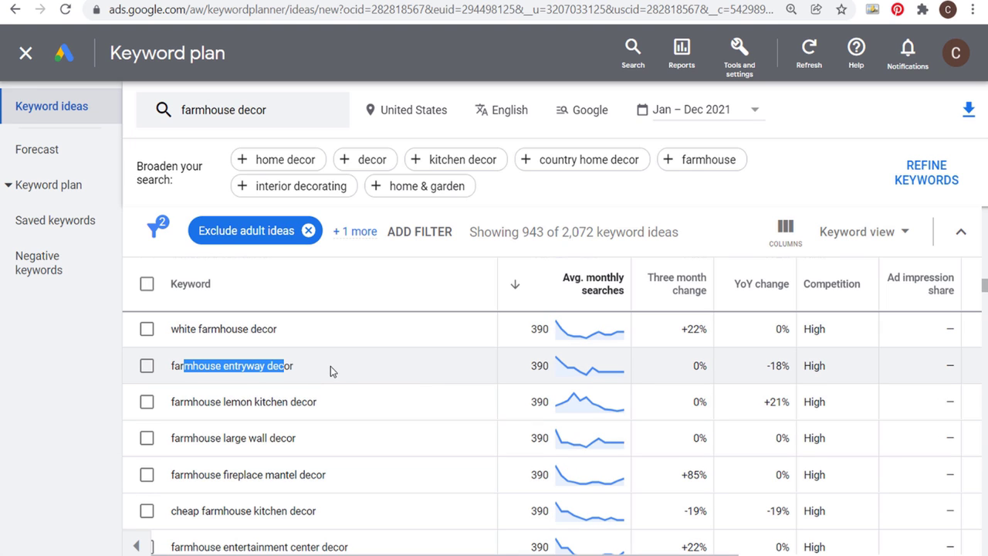
left_click(198, 400)
left_click_drag(198, 400, 301, 401)
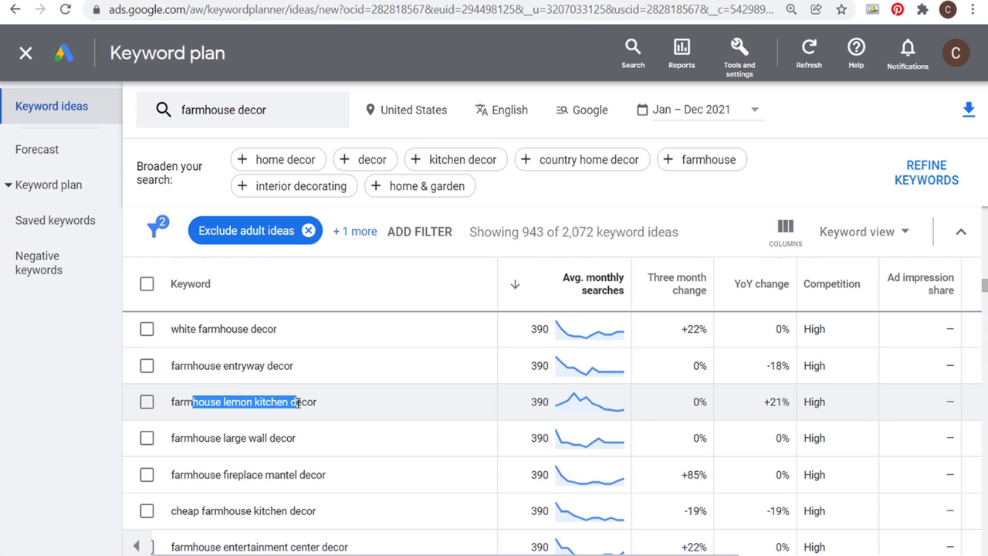
left_click(347, 407)
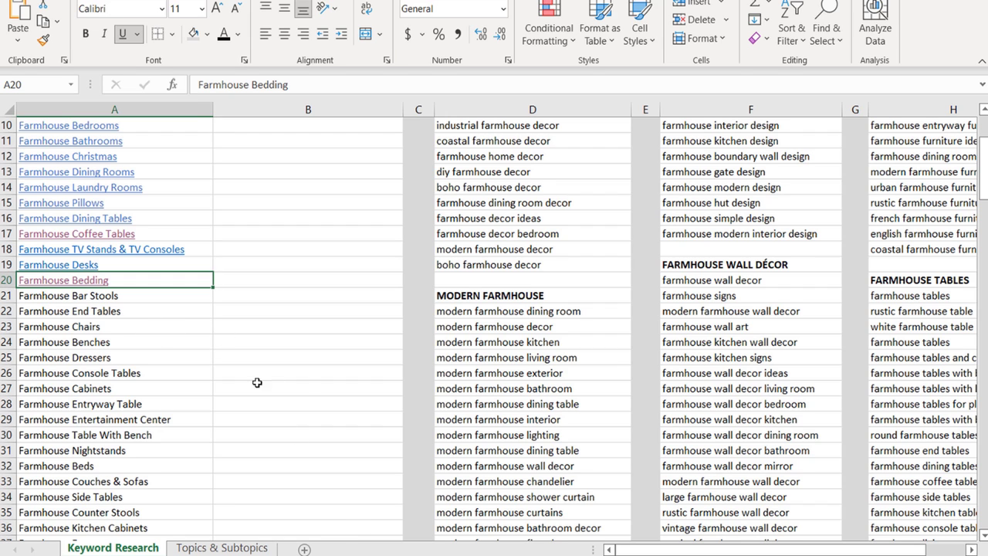
Select the Farmhouse Bar Stools topic in the keyword spreadsheet, switch to the matching farmhousegoals.com shop category page and review its products.
left_click(255, 386)
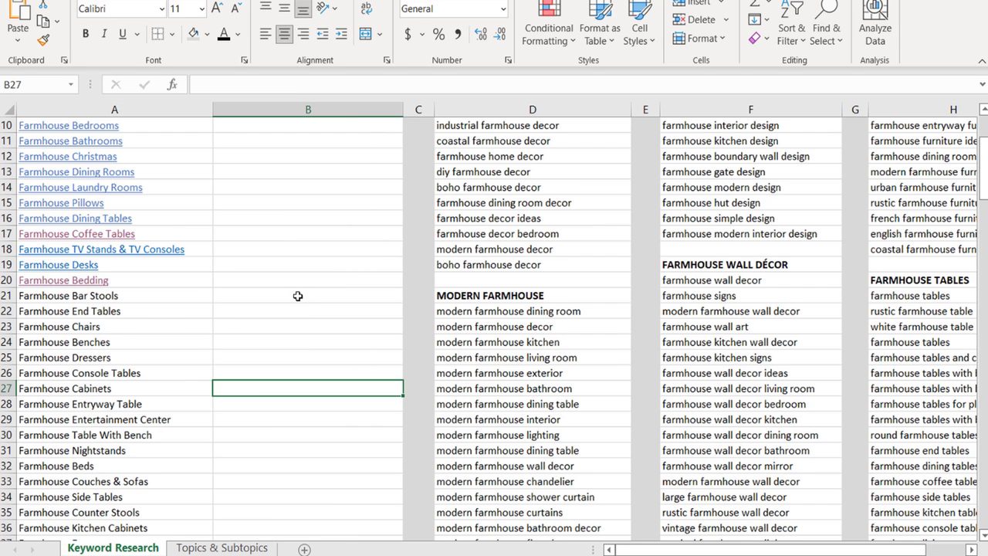
left_click(144, 300)
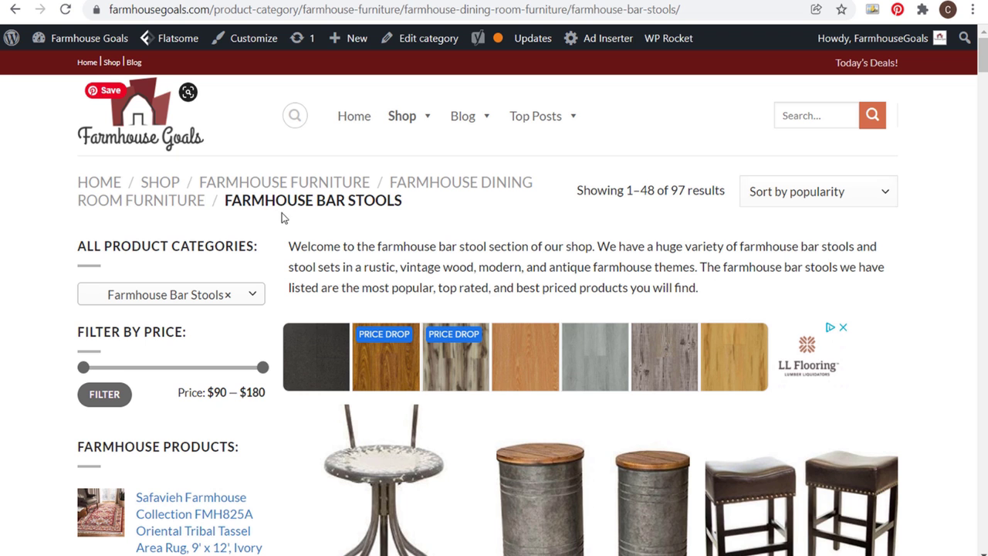
scroll(674, 243, "down", 4)
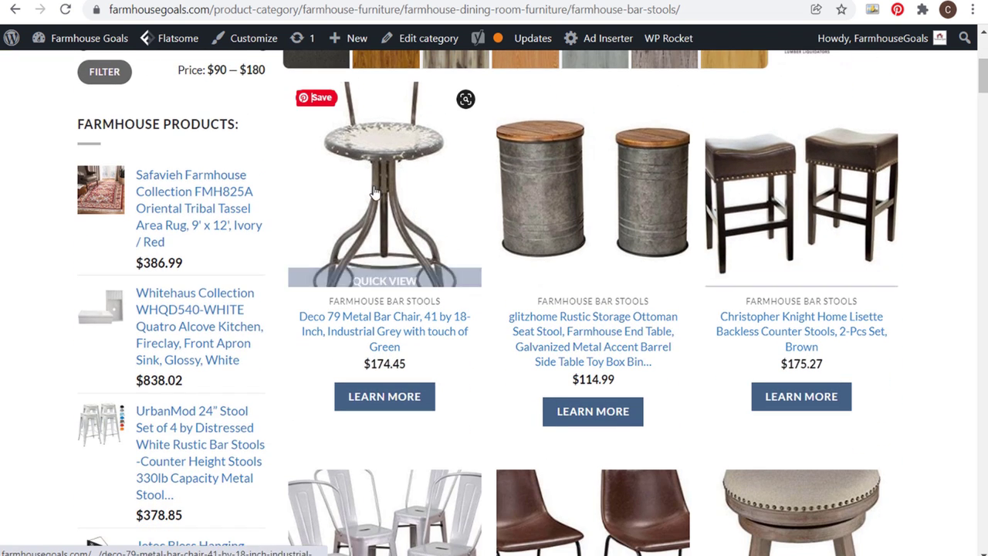
scroll(802, 192, "down", 1)
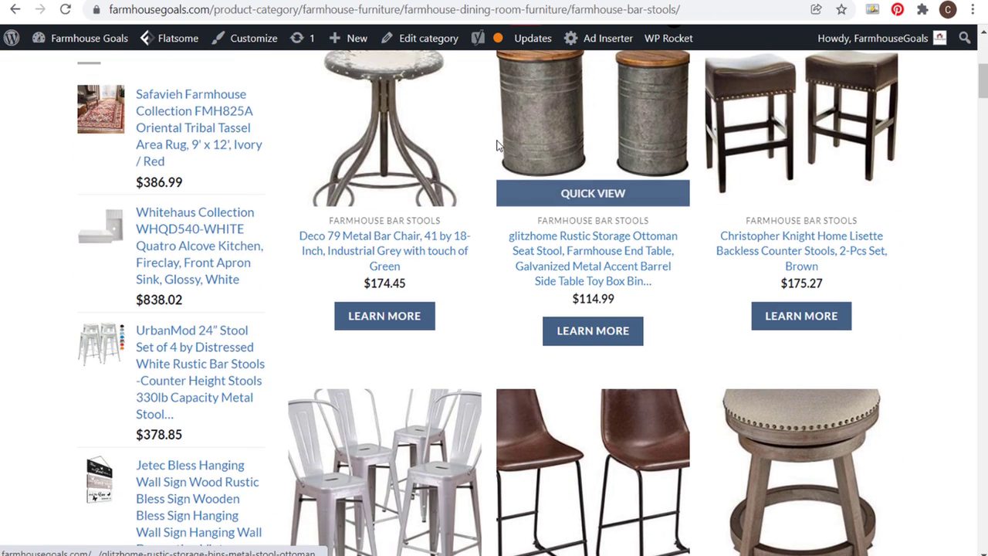
Copy the Farmhouse Bar Stools category page URL and paste it into cell B21 beside the topic in the keyword spreadsheet.
left_click(294, 10)
key("ctrl+c")
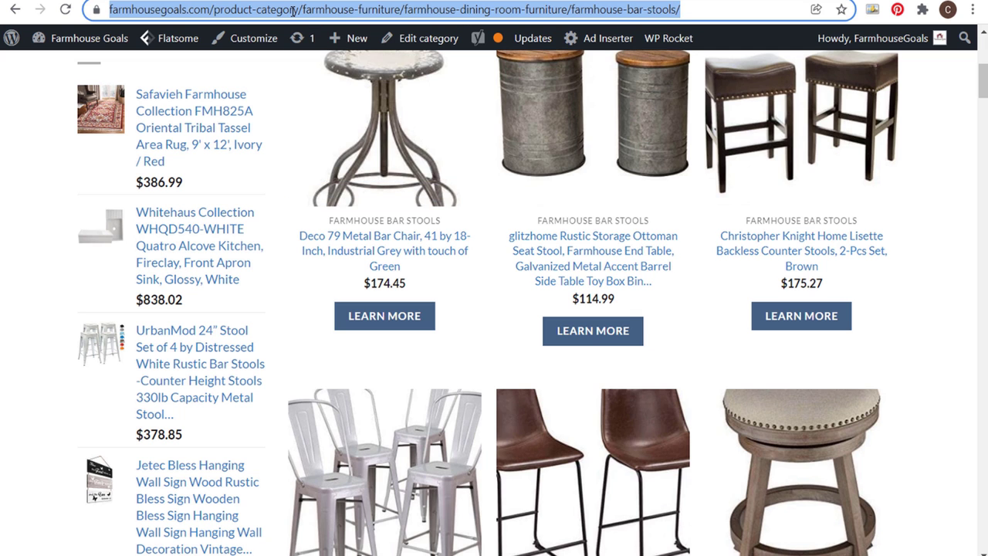
key("alt+Tab")
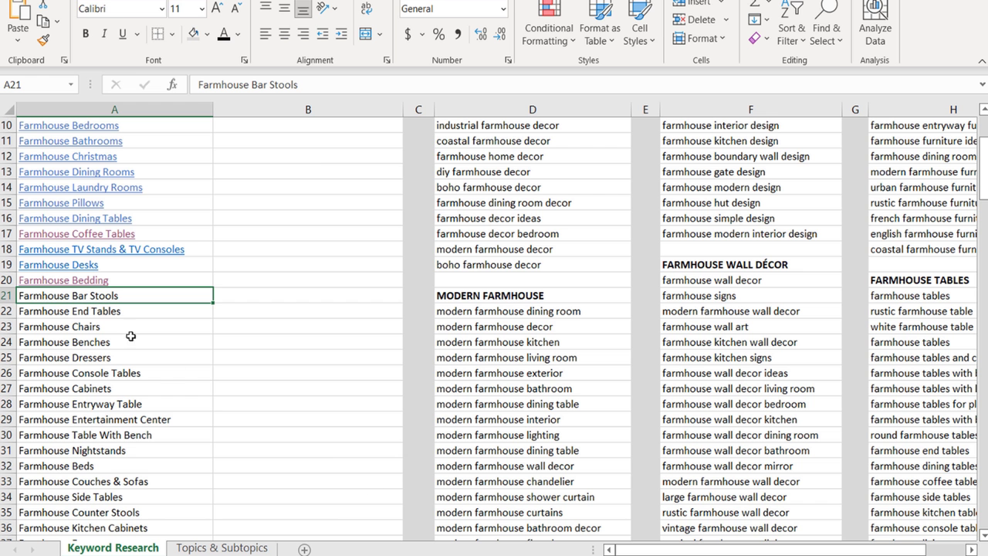
left_click(274, 296)
key("ctrl+v")
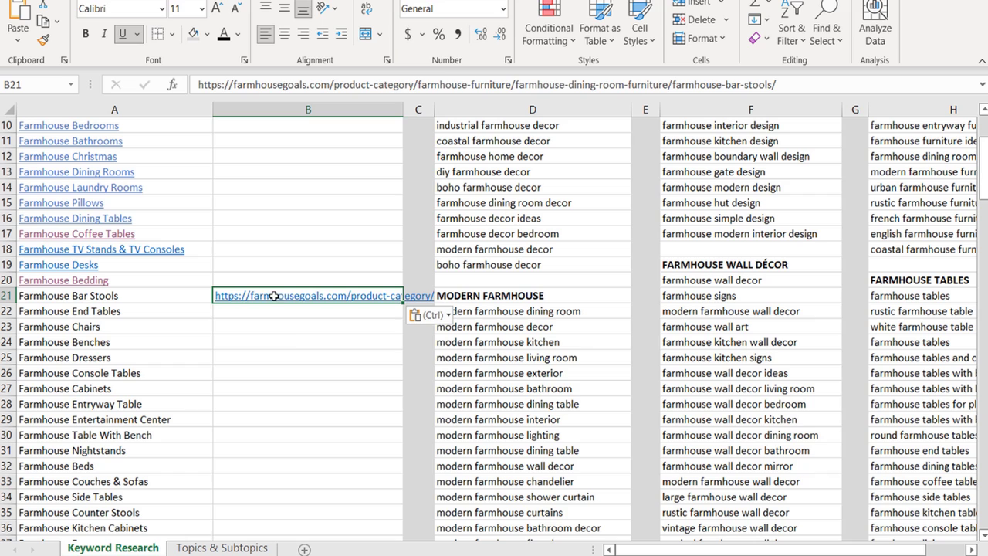
left_click(295, 349)
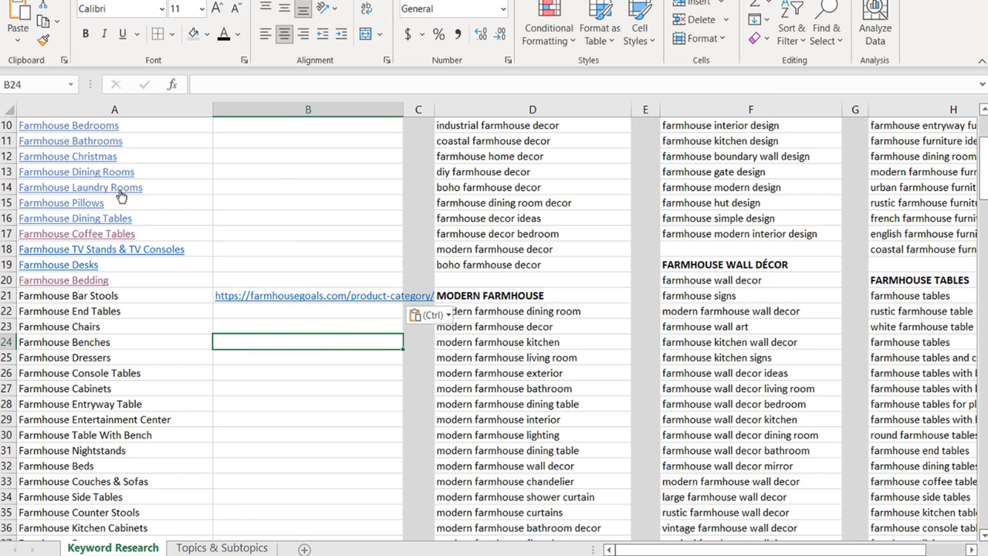
Review the topic list in column A and the keywords grouped under the FARMHOUSE WALL DÉCOR heading in column F.
scroll(124, 193, "down", 7)
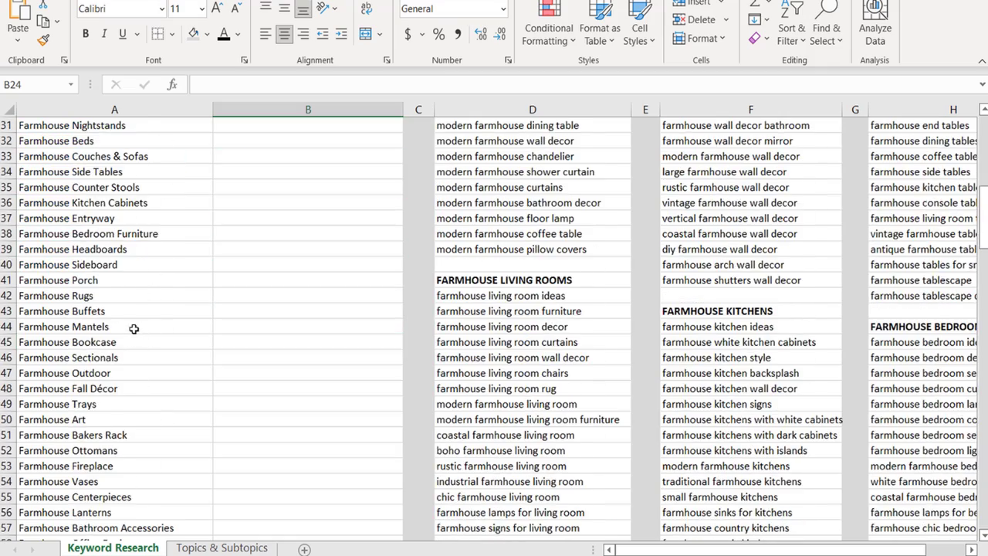
scroll(193, 317, "down", 1)
scroll(262, 297, "up", 7)
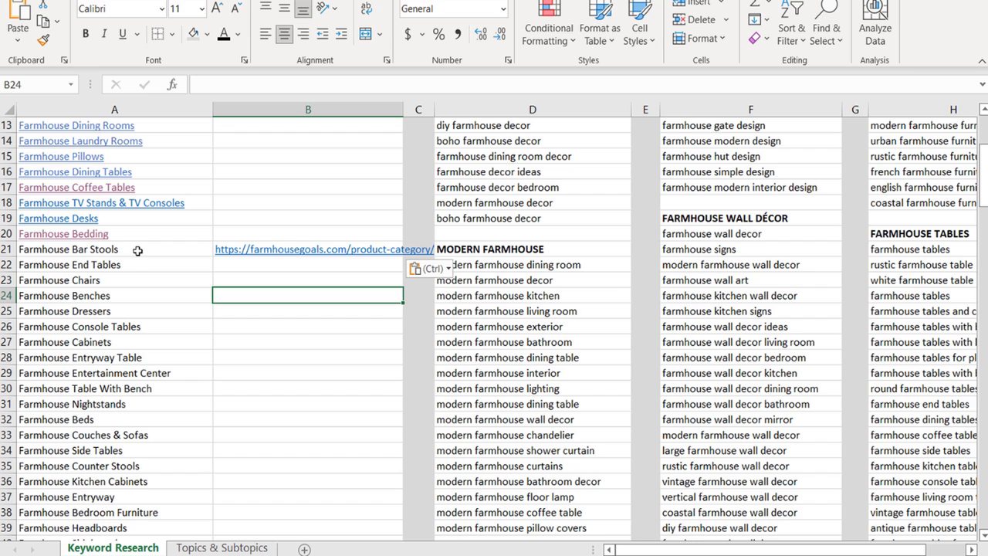
left_click_drag(721, 233, 717, 386)
left_click(695, 400)
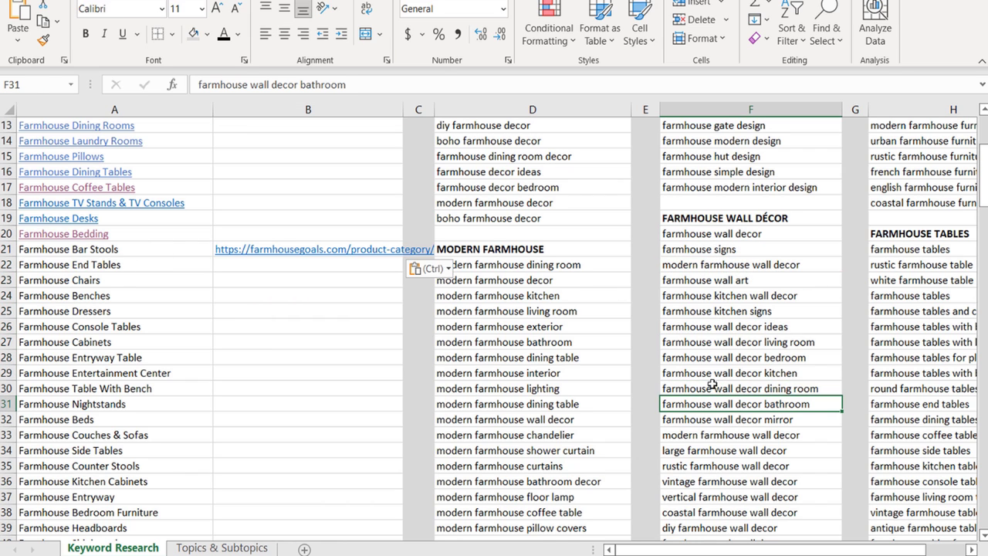
left_click(698, 373)
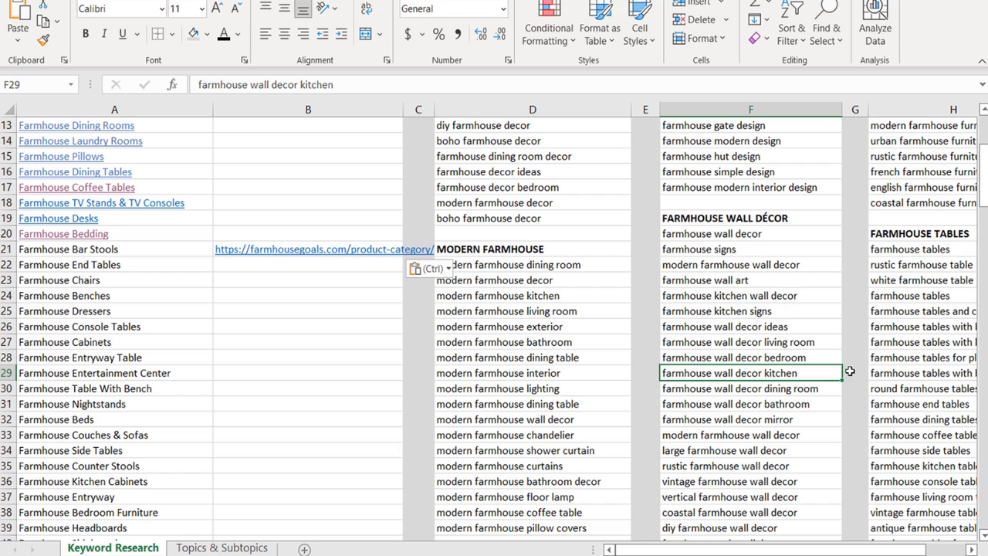
left_click(810, 220)
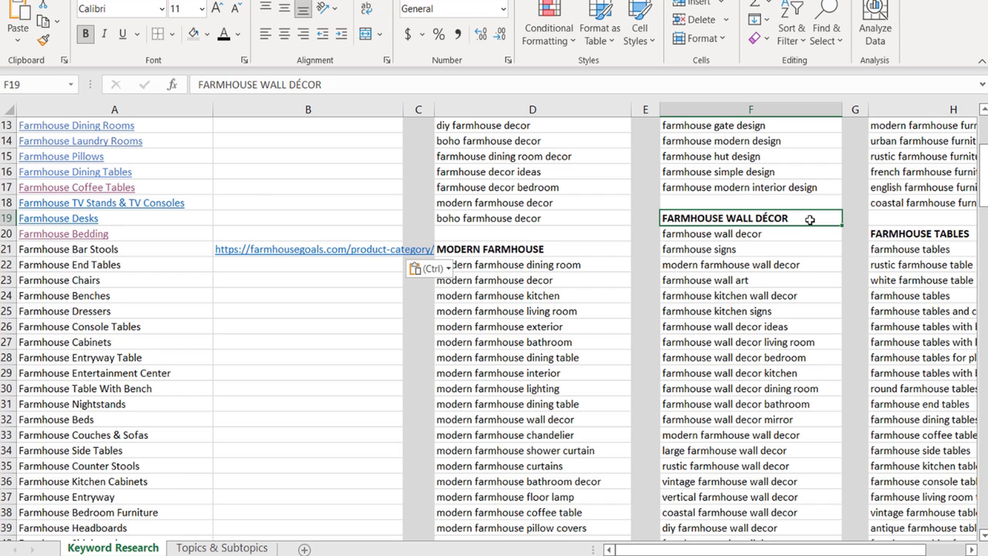
left_click(314, 357)
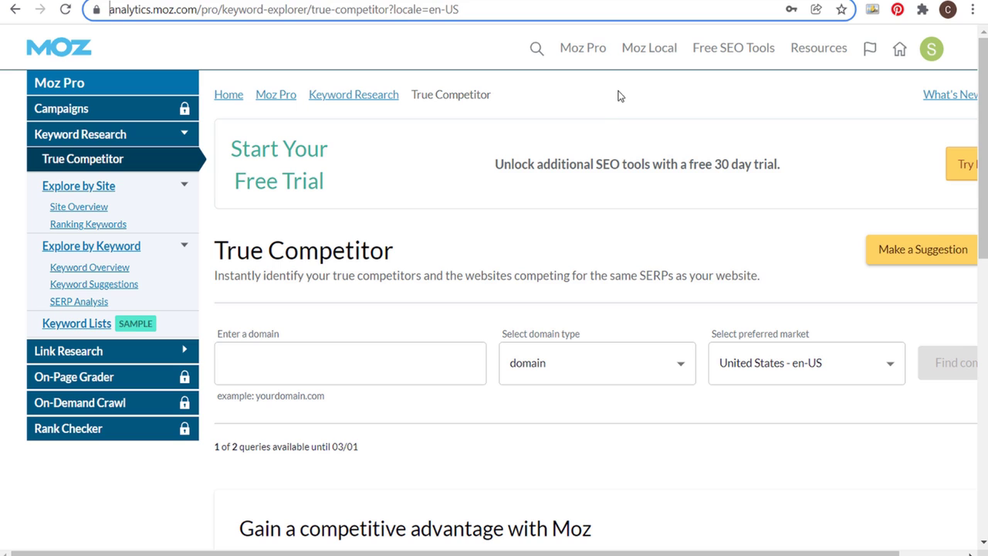
Check the remaining query allowance and the domain entry field on Moz's True Competitor page.
left_click_drag(214, 447, 275, 448)
left_click(308, 450)
left_click(380, 371)
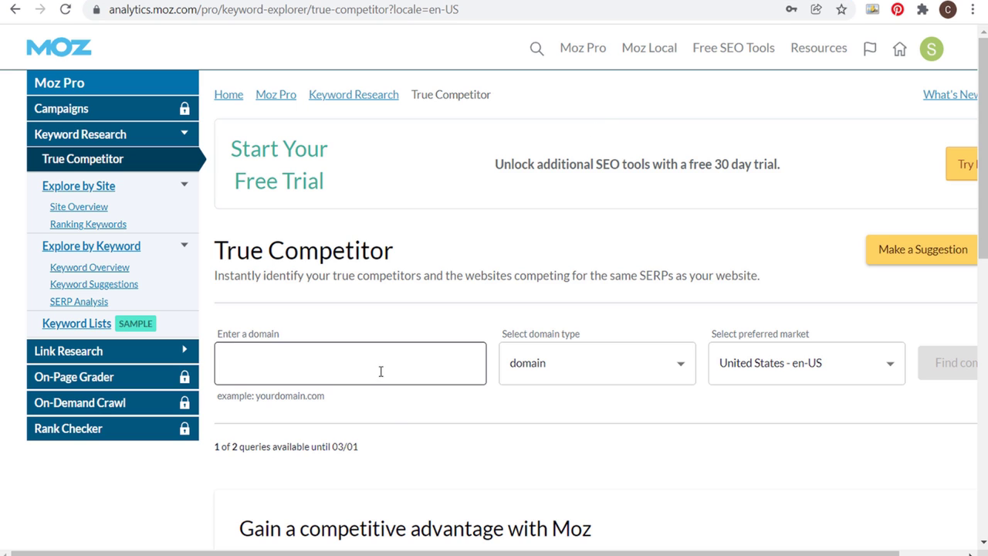
left_click(414, 337)
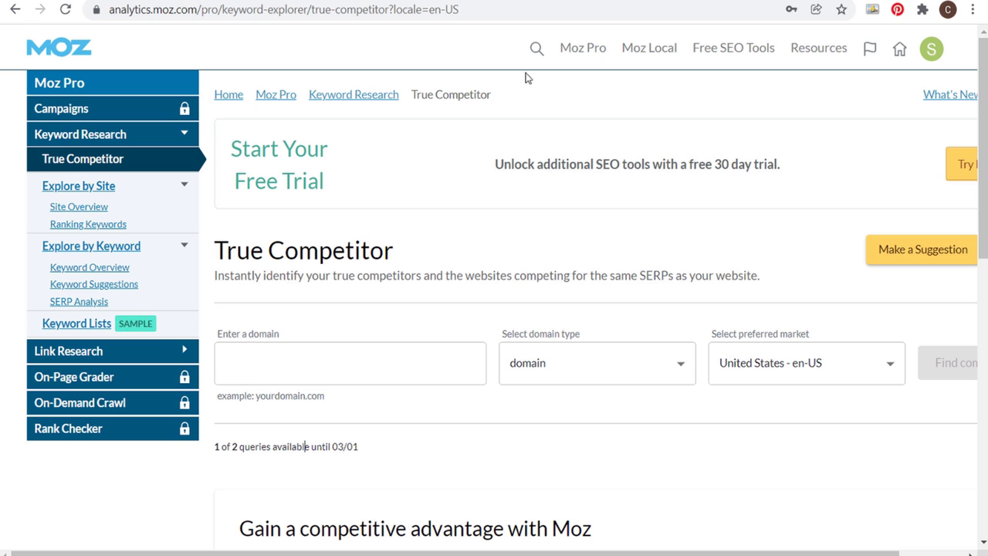
Switch to Keyword Planner and browse the keyword ideas for the competitor site antiquefarmhouse.com across their monthly search volumes.
left_click(662, 1)
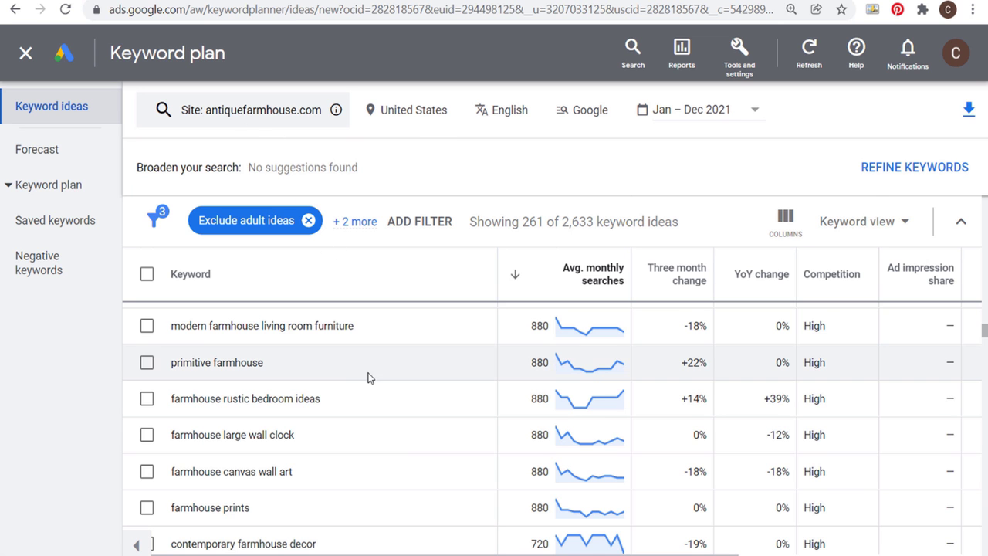
scroll(338, 339, "down", 5)
scroll(322, 350, "down", 10)
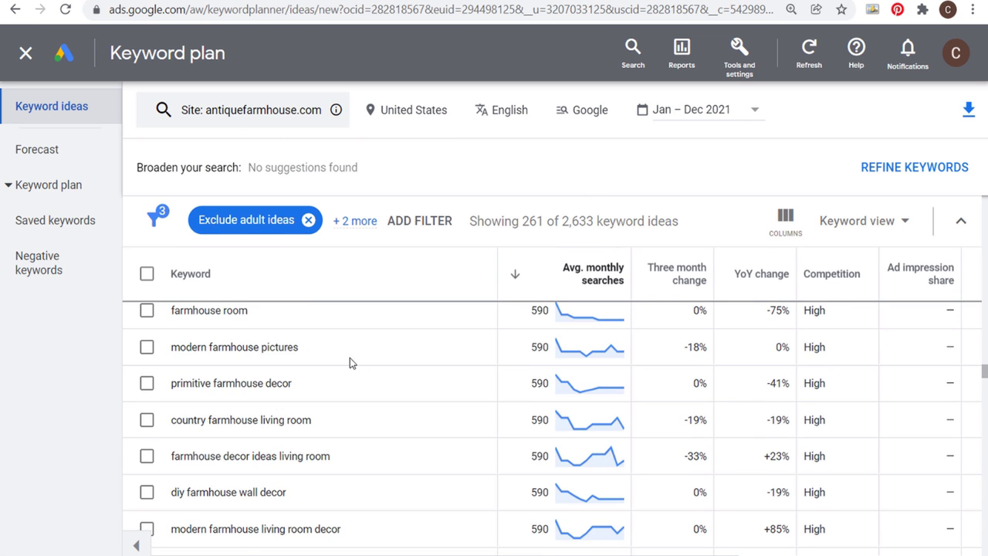
scroll(347, 370, "up", 15)
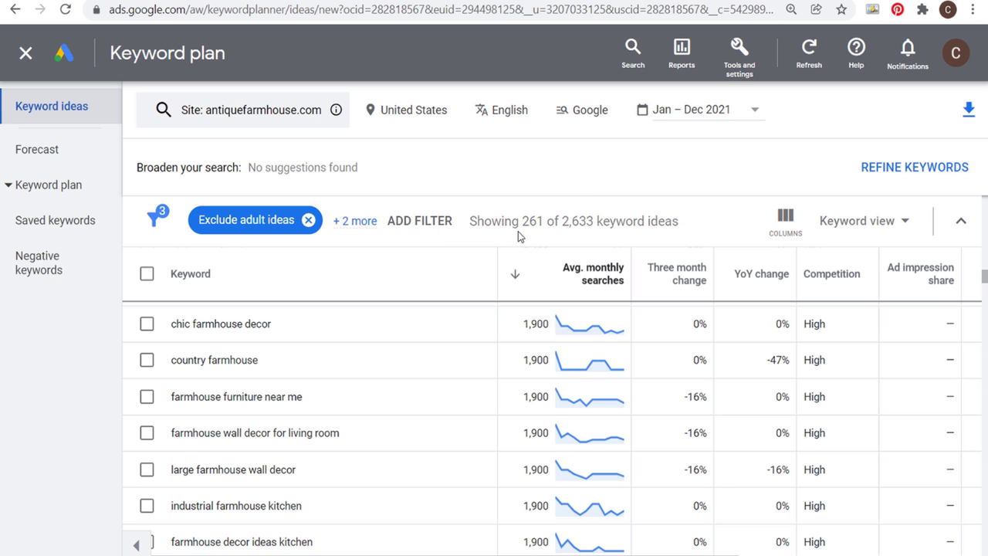
scroll(421, 331, "down", 3)
scroll(420, 330, "down", 10)
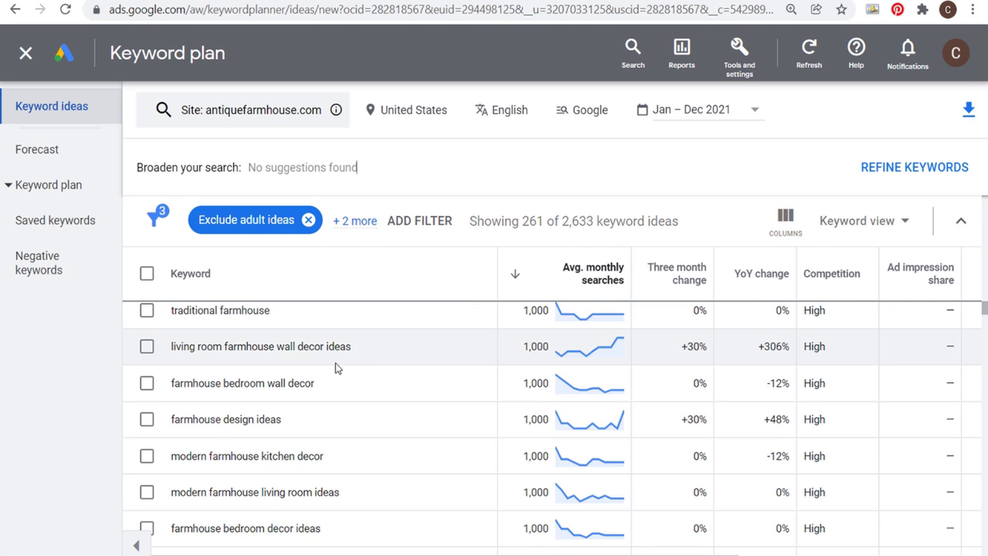
scroll(390, 418, "down", 3)
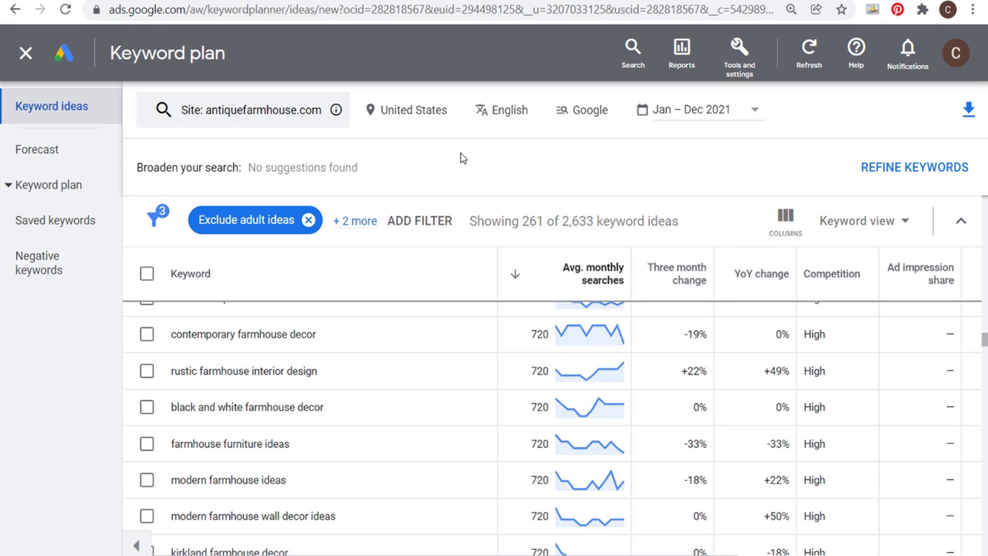
Open the Keyword Planner search entry and compare starting with keywords against starting with a website.
left_click(278, 112)
left_click(399, 111)
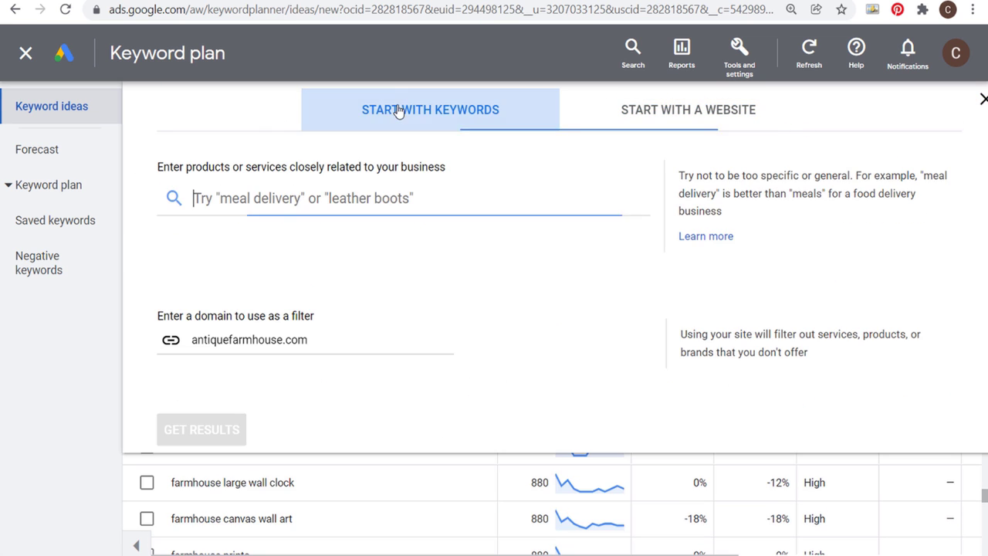
left_click(665, 121)
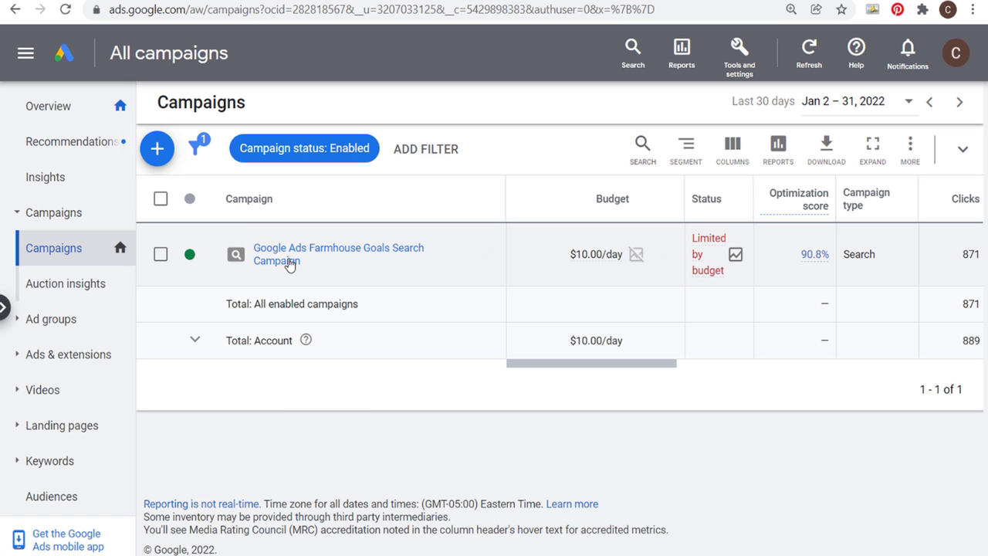
Open the search terms report for the Farmhouse Quilts ad group in the Google Ads Farmhouse Goals Search Campaign.
left_click(276, 255)
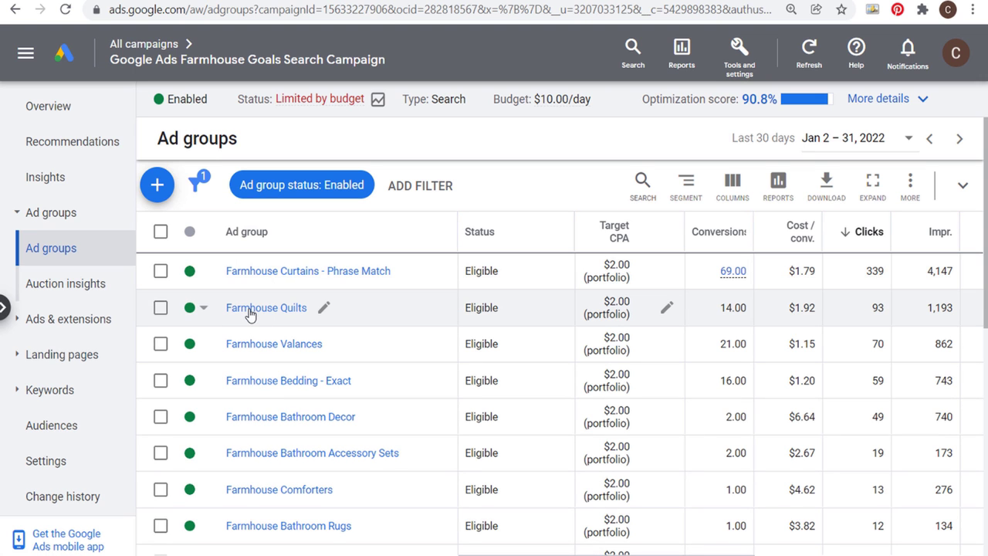
left_click(249, 309)
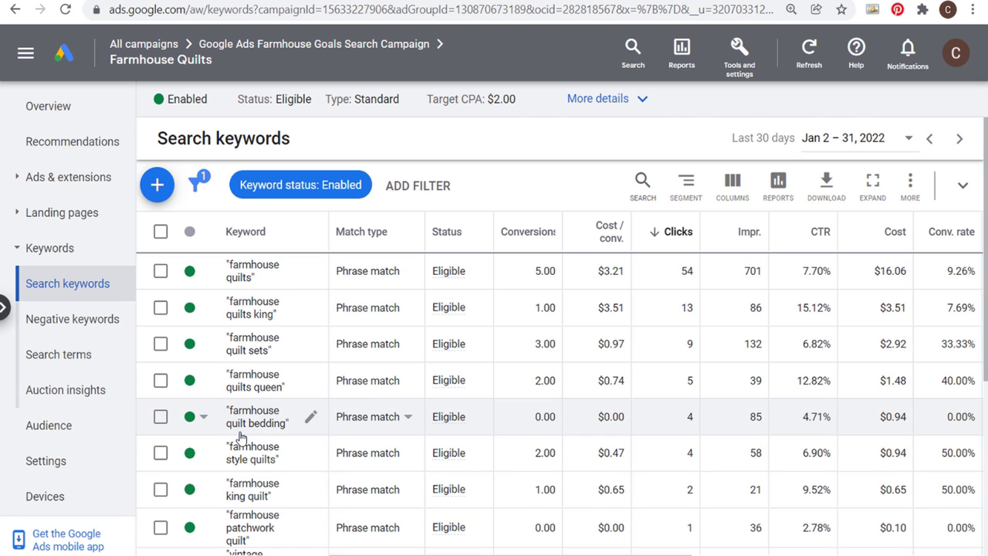
left_click(86, 355)
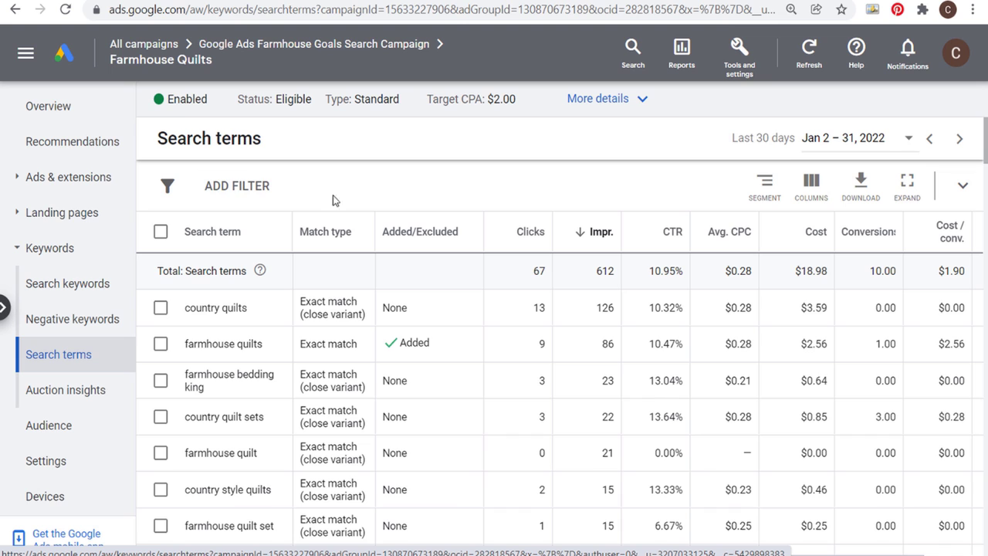
Examine the Farmhouse Quilts search terms with the most impressions, including feathered farm quilts, vintage farmhouse quilts and modern farmhouse quilts.
mouse_move(525, 236)
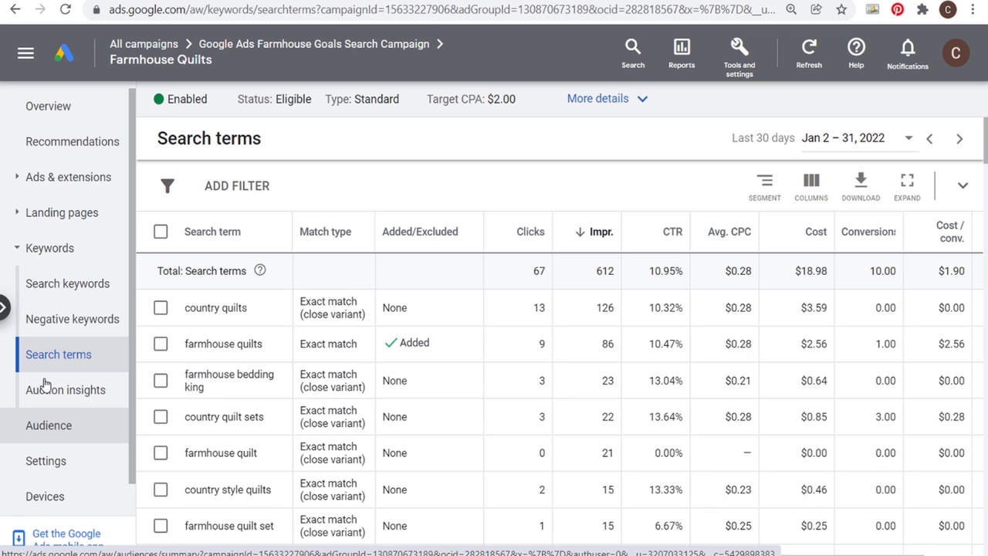
scroll(210, 321, "down", 3)
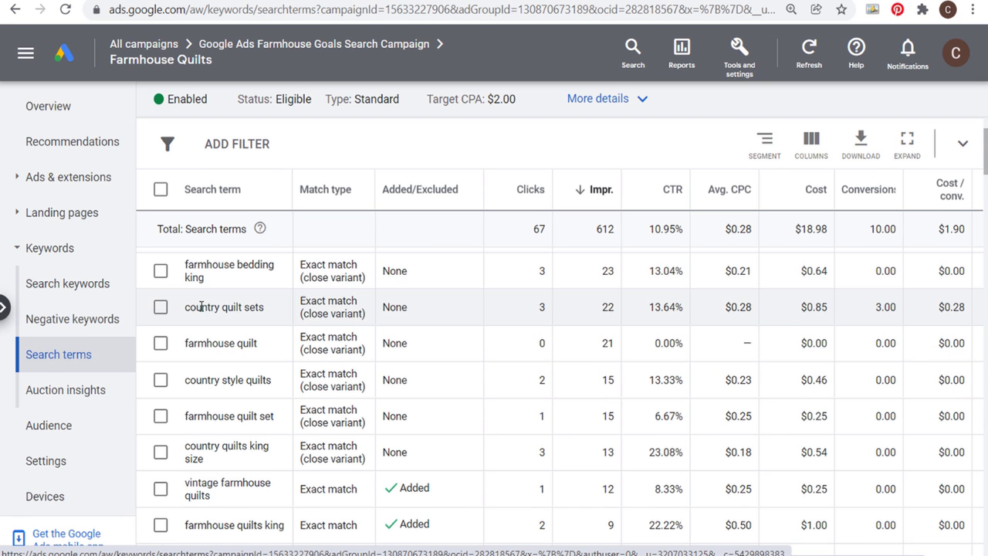
left_click_drag(210, 283, 186, 280)
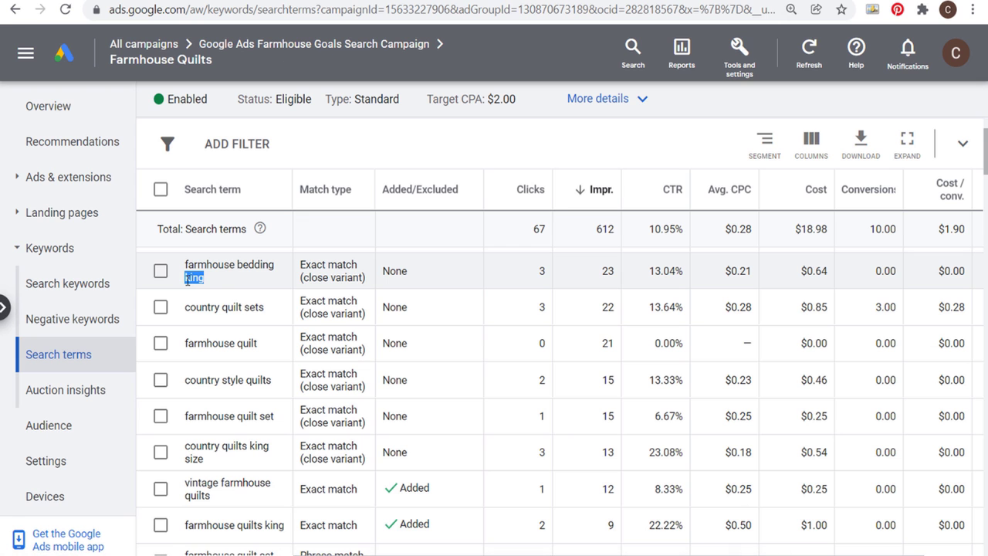
scroll(232, 433, "down", 8)
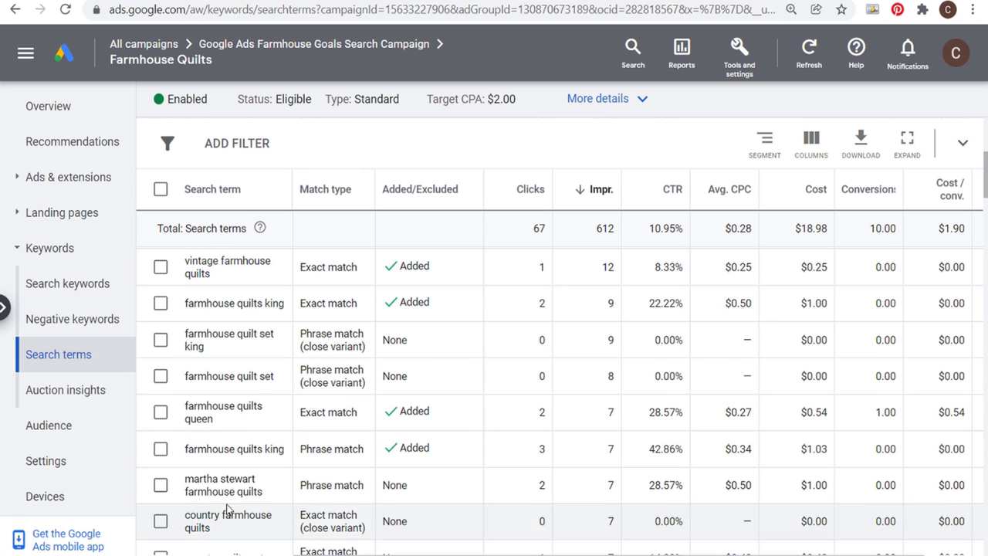
scroll(232, 401, "down", 3)
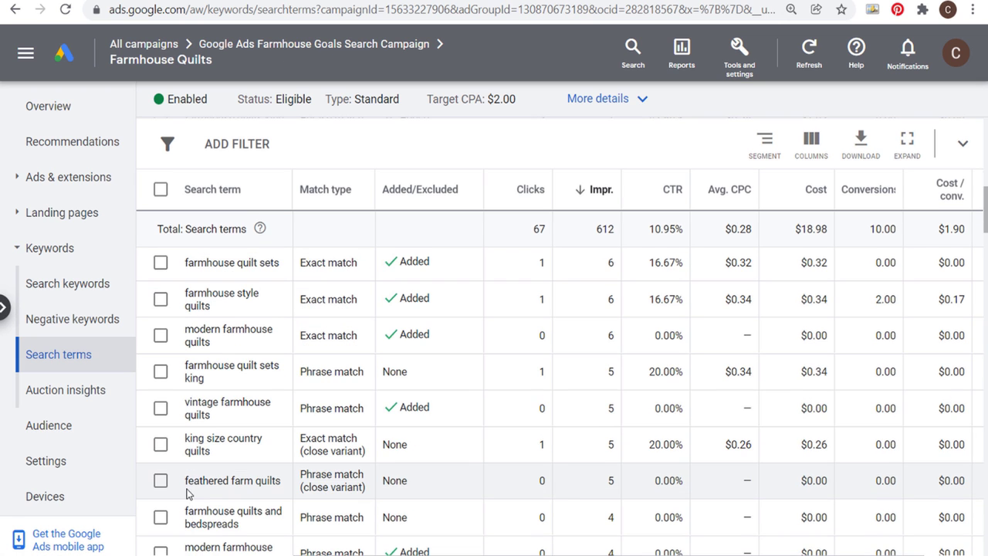
left_click_drag(185, 488, 278, 485)
left_click(270, 480)
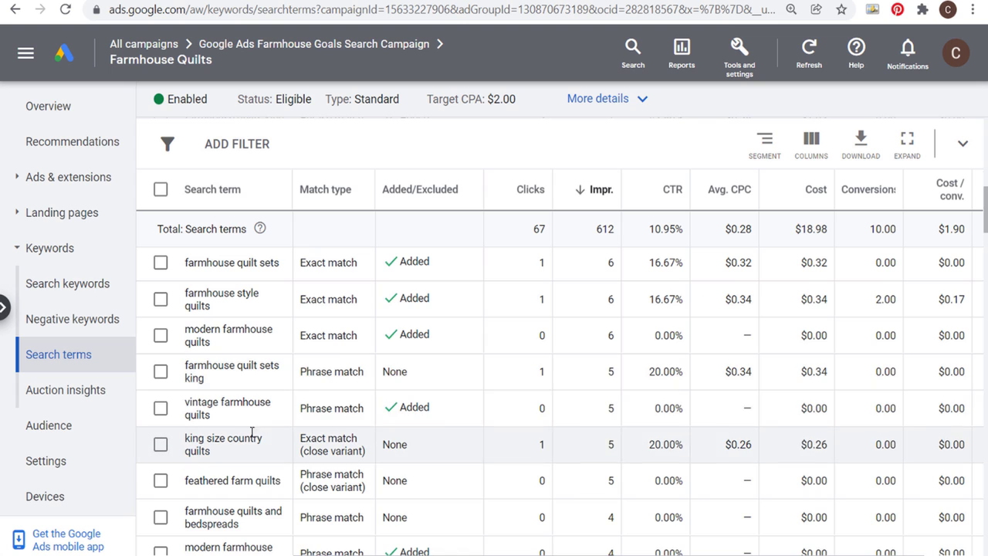
triple_click(202, 407)
left_click(251, 420)
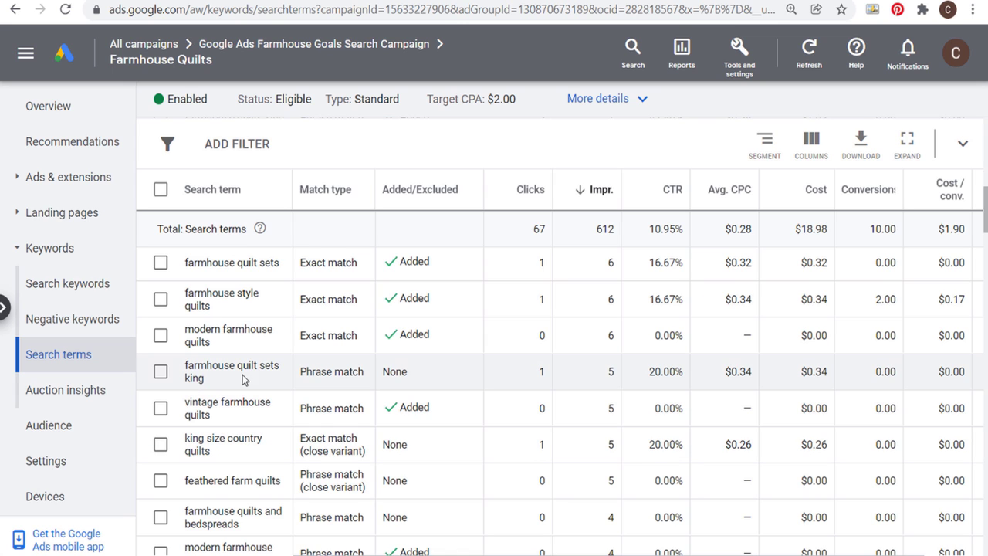
triple_click(206, 339)
Browse the lower-impression search terms for more keyword ideas, highlighting country patchwork quilts.
scroll(532, 381, "down", 4)
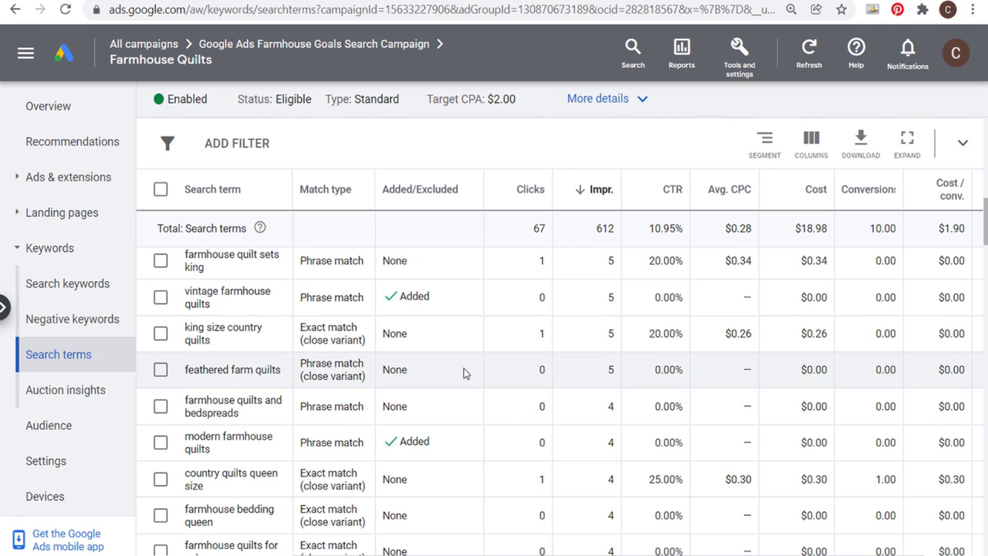
scroll(509, 378, "down", 2)
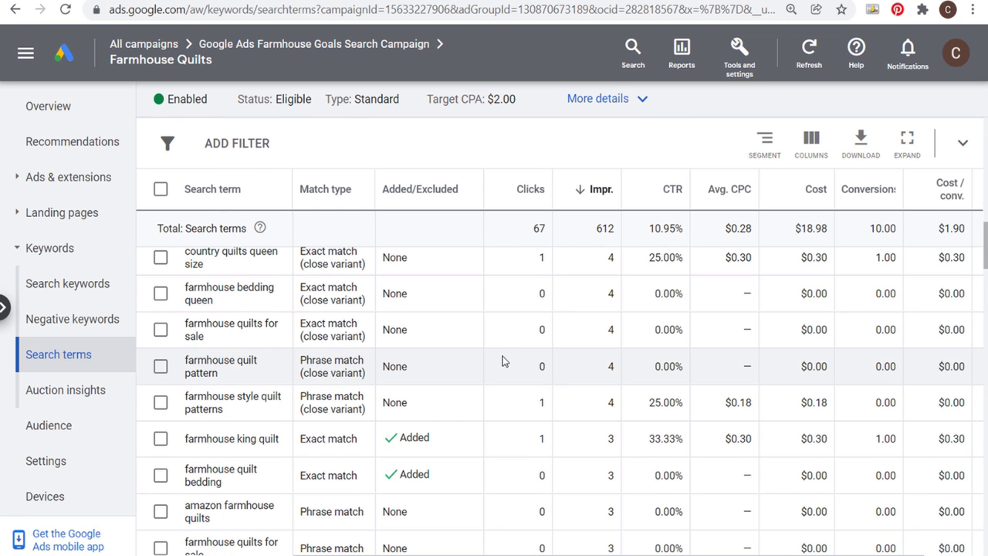
scroll(463, 351, "down", 2)
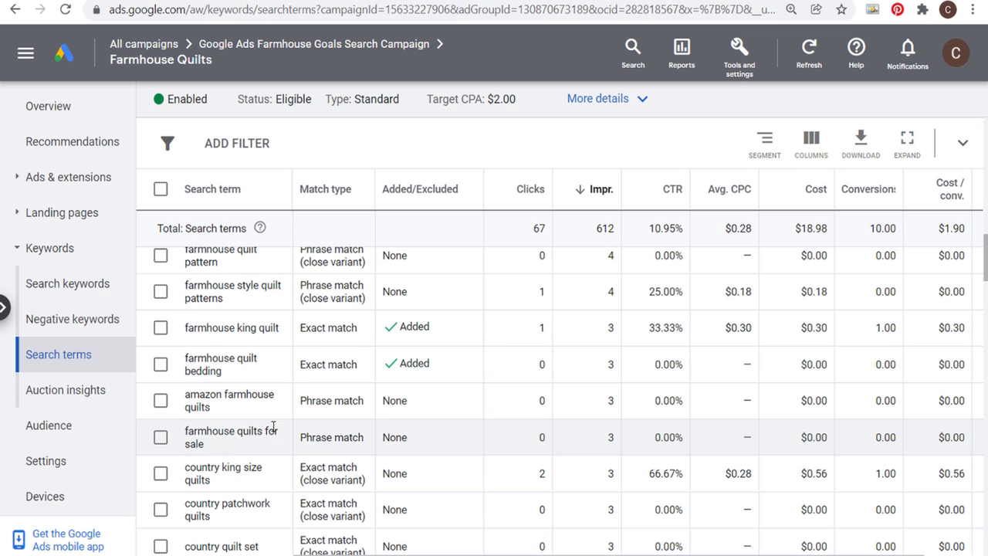
scroll(227, 463, "down", 2)
left_click_drag(187, 392, 294, 397)
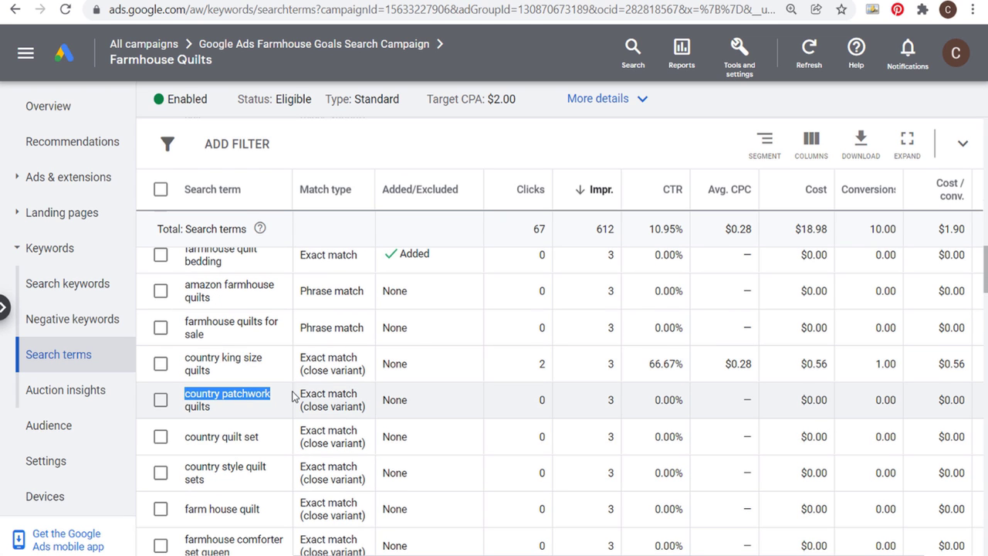
left_click(247, 407)
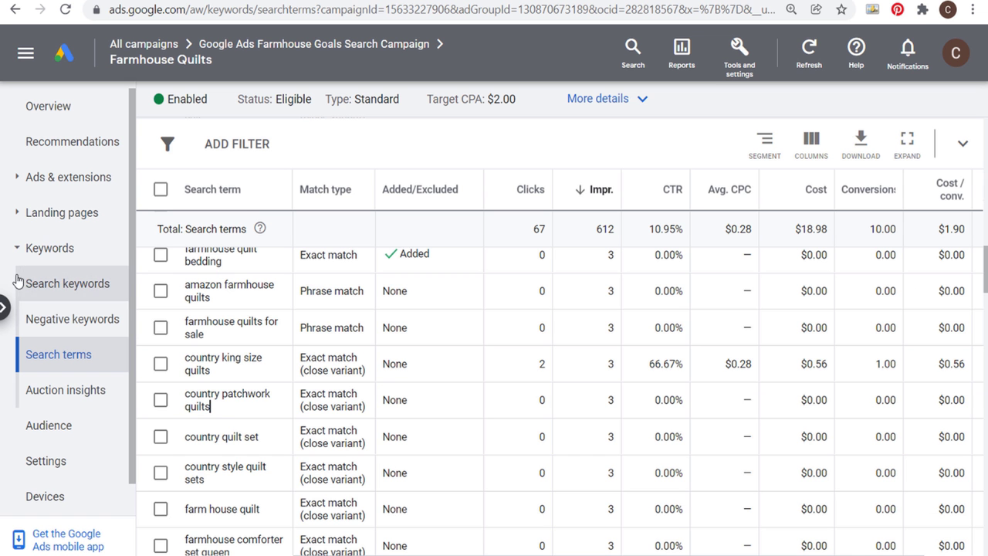
Review the ad group's search keywords for comparison and return to its search terms report.
left_click(69, 282)
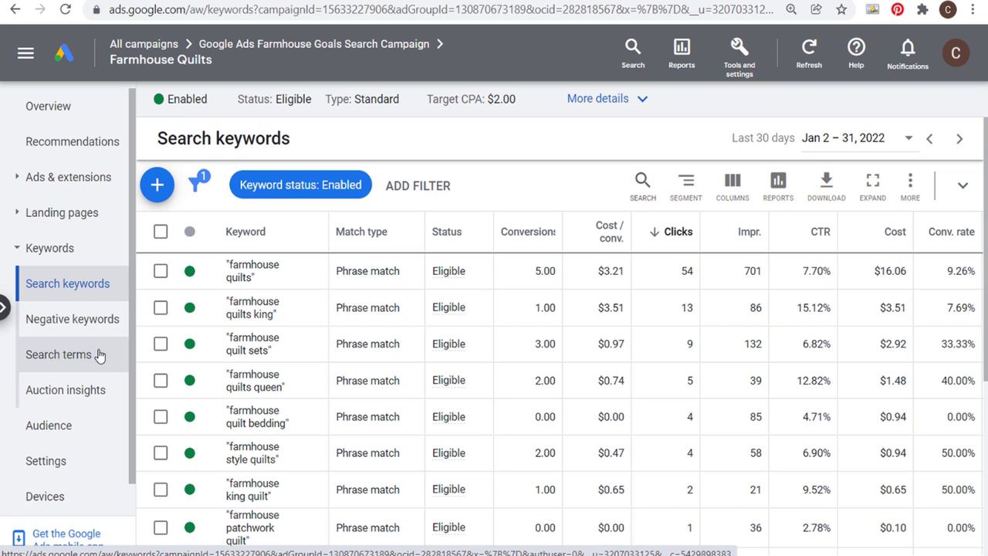
left_click(94, 355)
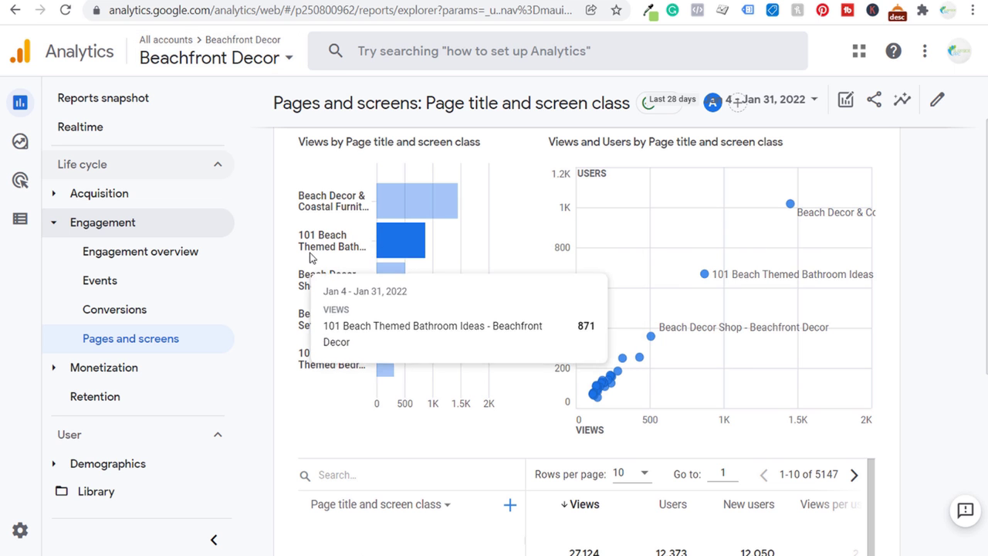
Examine Beachfront Decor's most viewed pages in the Google Analytics Pages and screens report, focusing on 101 Beach Themed Bathroom Ideas.
mouse_move(352, 359)
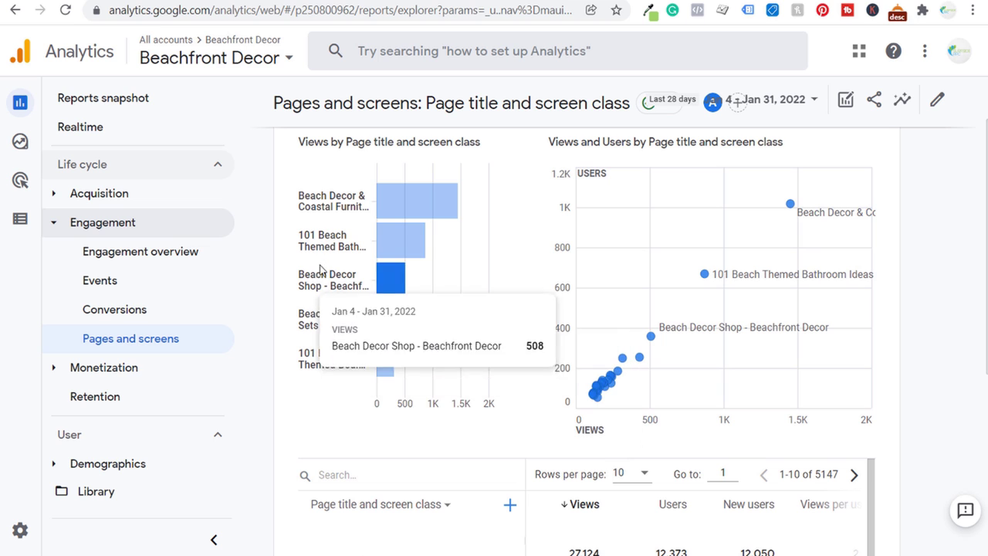
mouse_move(337, 244)
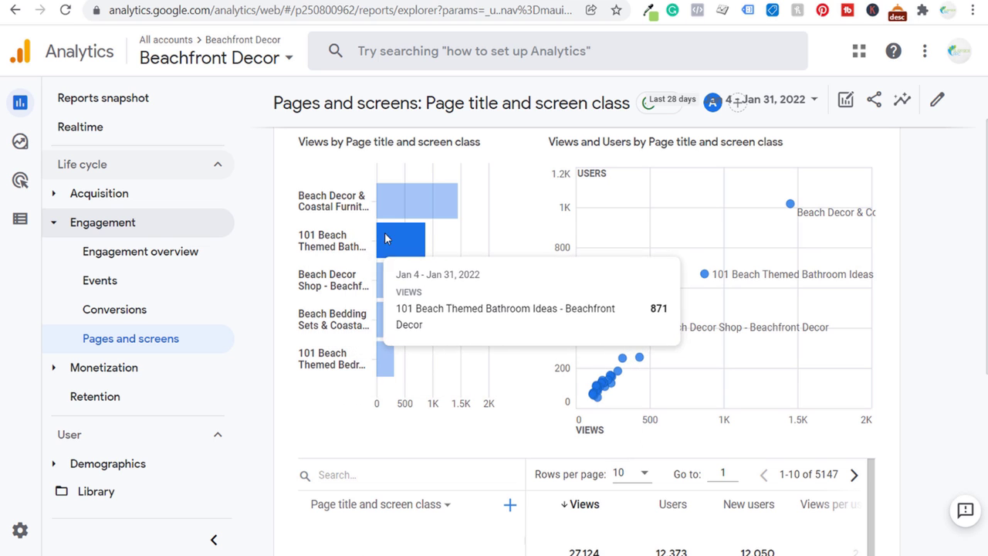
mouse_move(320, 353)
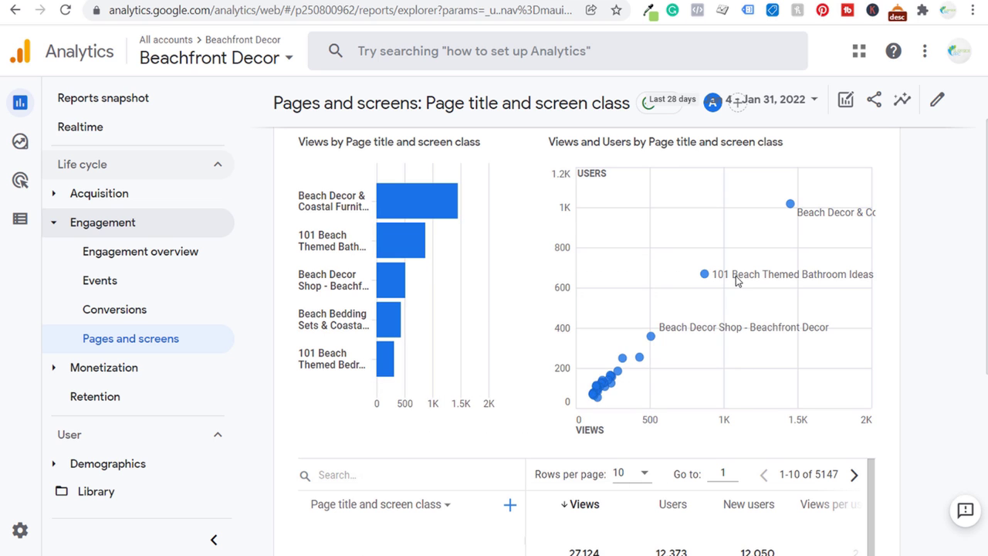
mouse_move(705, 273)
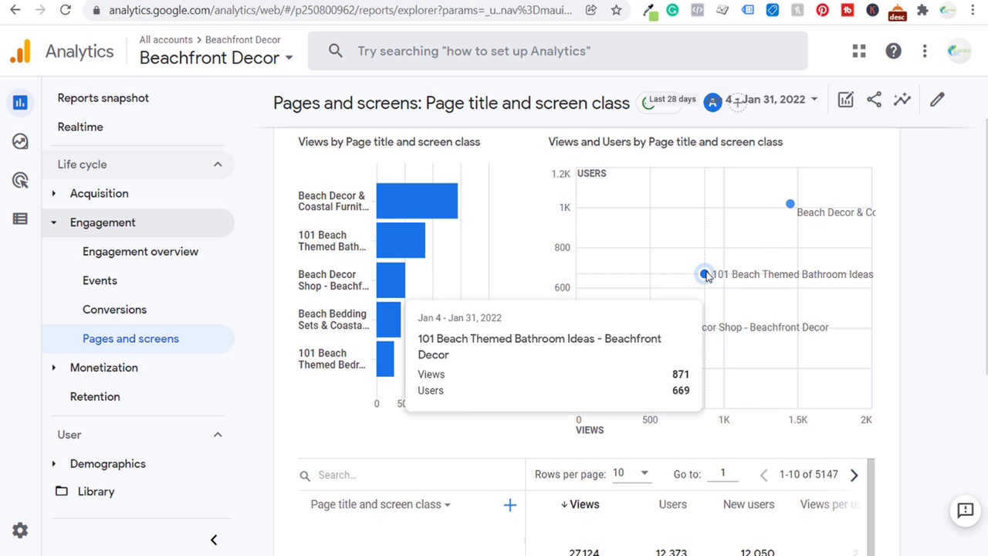
scroll(545, 298, "down", 3)
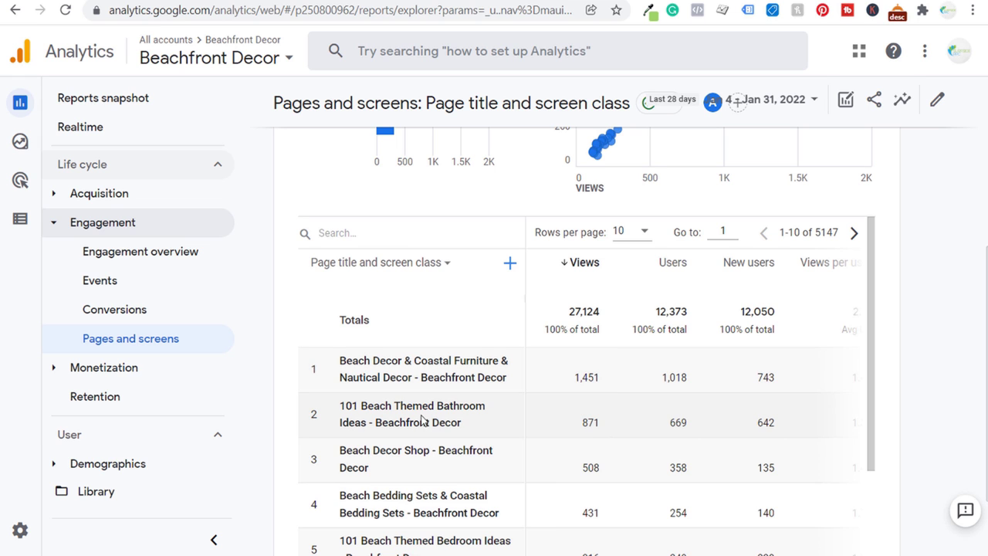
scroll(373, 406, "down", 1)
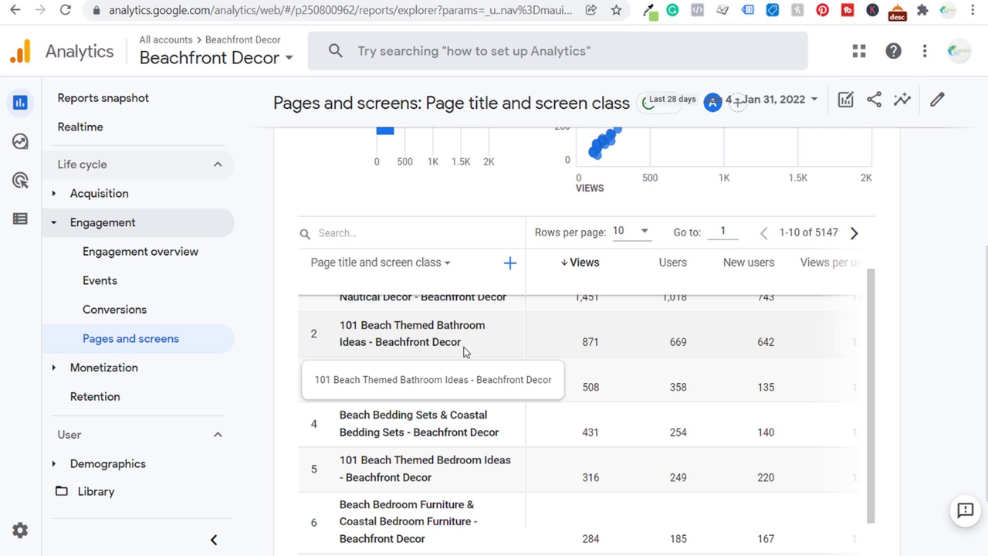
Switch to the keyword spreadsheet and review the column B cells for page URLs beside the farmhouse topics.
key("alt+Tab")
left_click(292, 358)
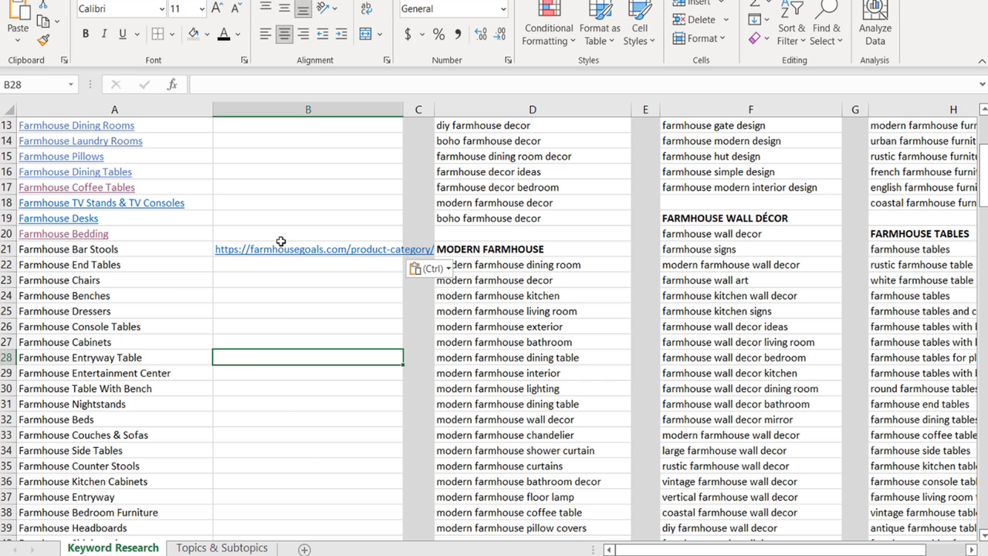
left_click_drag(288, 183, 293, 390)
left_click(293, 465)
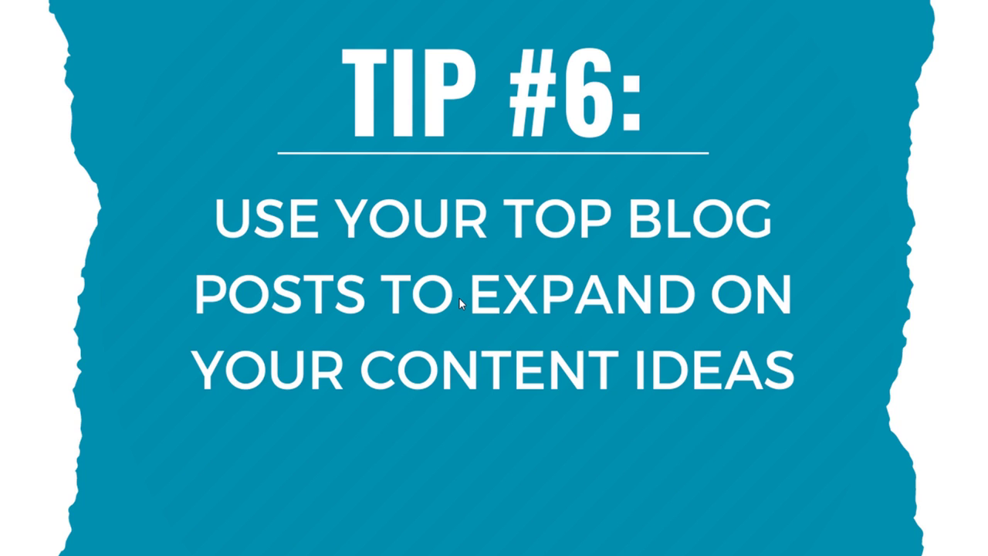
left_click(497, 391)
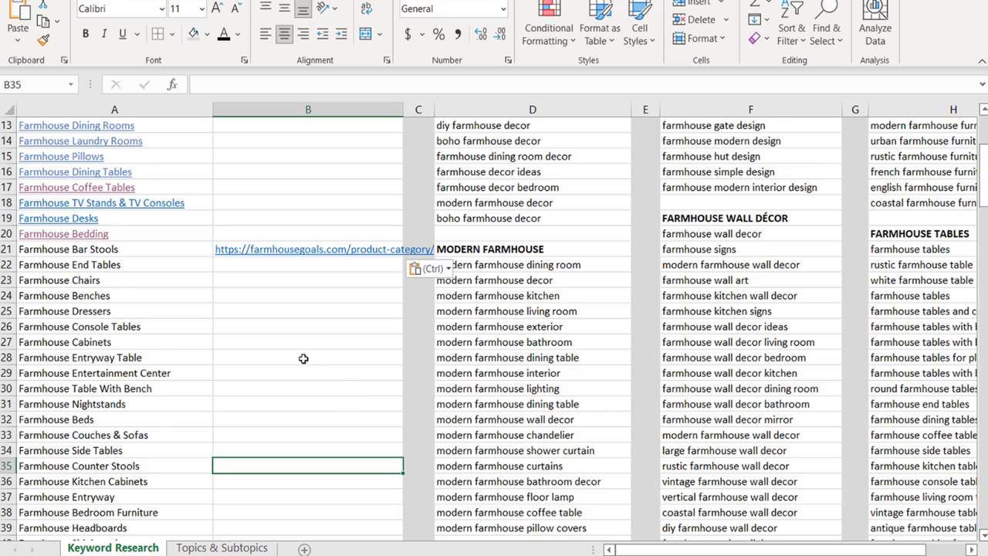
Browse the remaining topics in column A and highlight the Farmhouse Bedroom Furniture row across A38:B38.
scroll(304, 358, "down", 7)
scroll(244, 349, "down", 4)
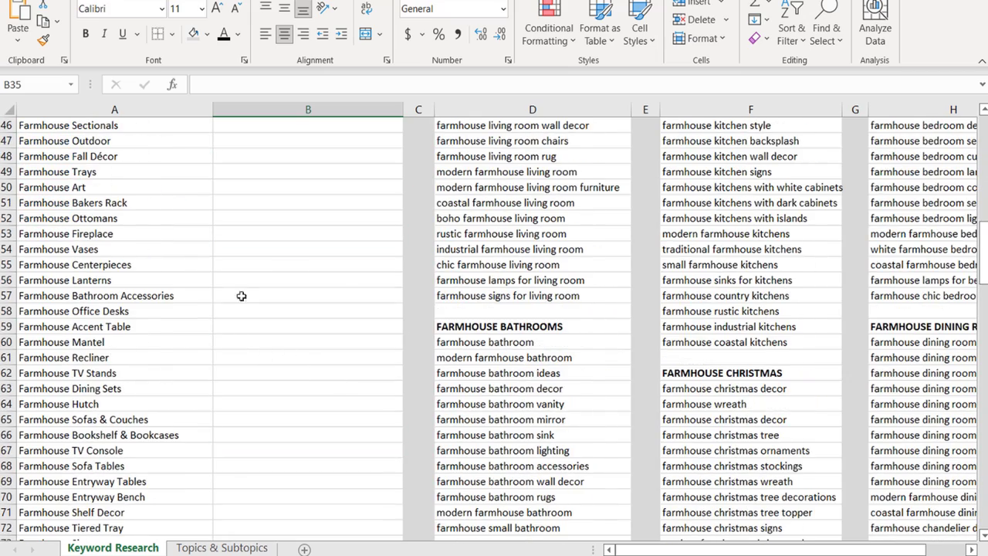
scroll(342, 275, "up", 5)
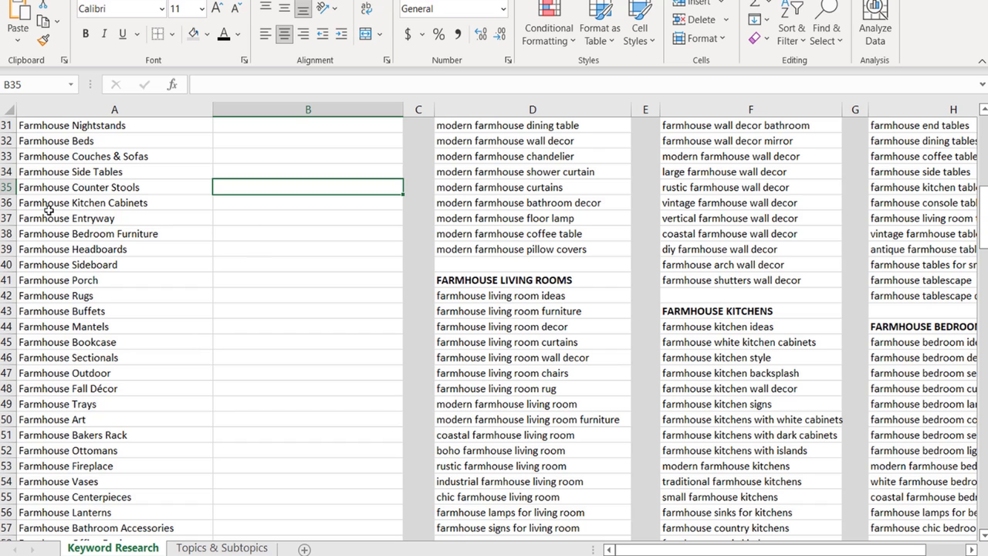
left_click_drag(41, 230, 227, 234)
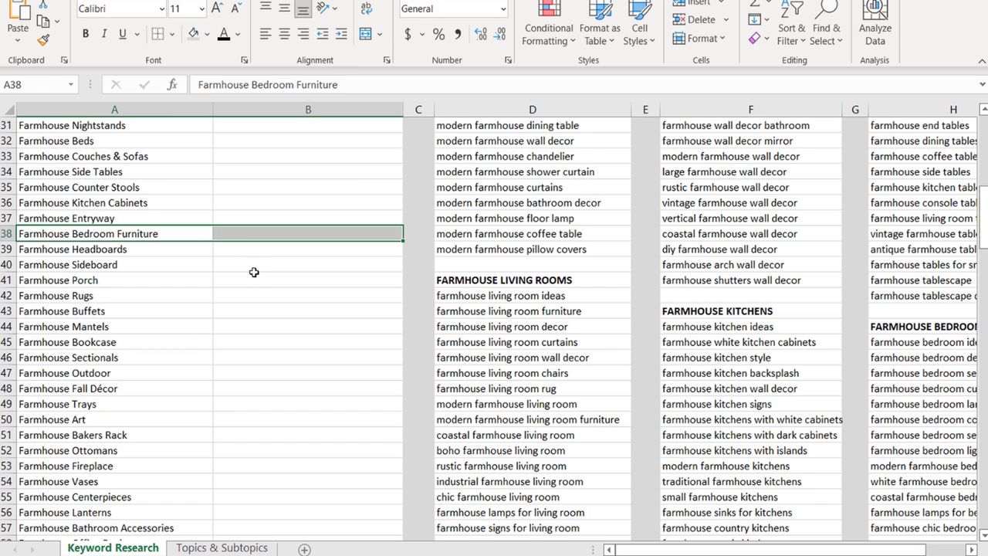
left_click(254, 276)
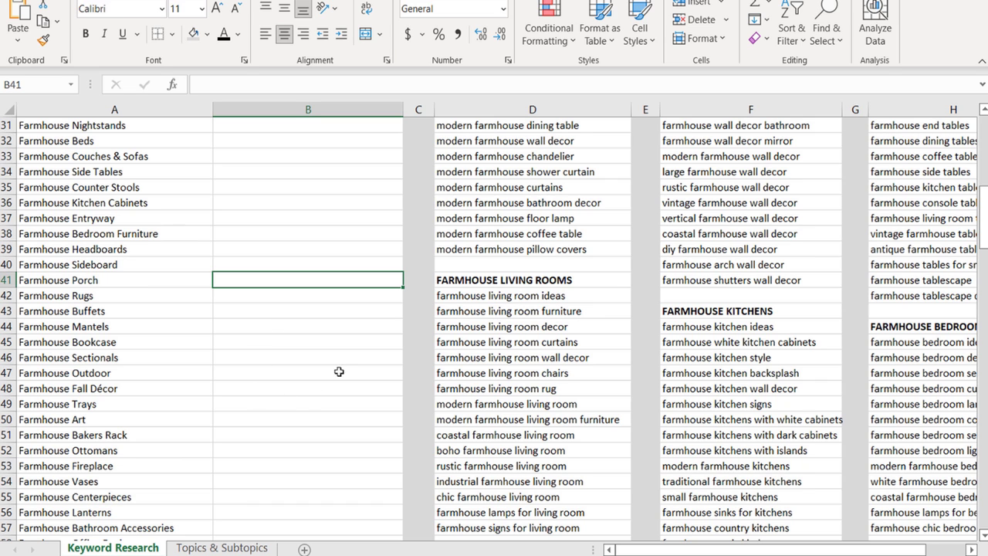
Return to Farmhouse Bar Stools in cell A21, and switch to its category page to examine the intro text and product listings.
scroll(280, 283, "up", 6)
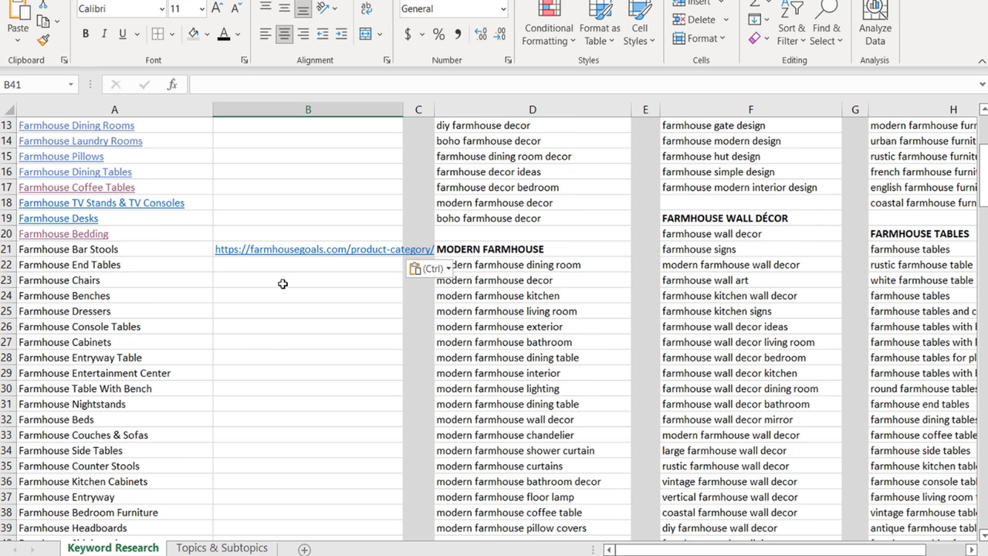
left_click(126, 255)
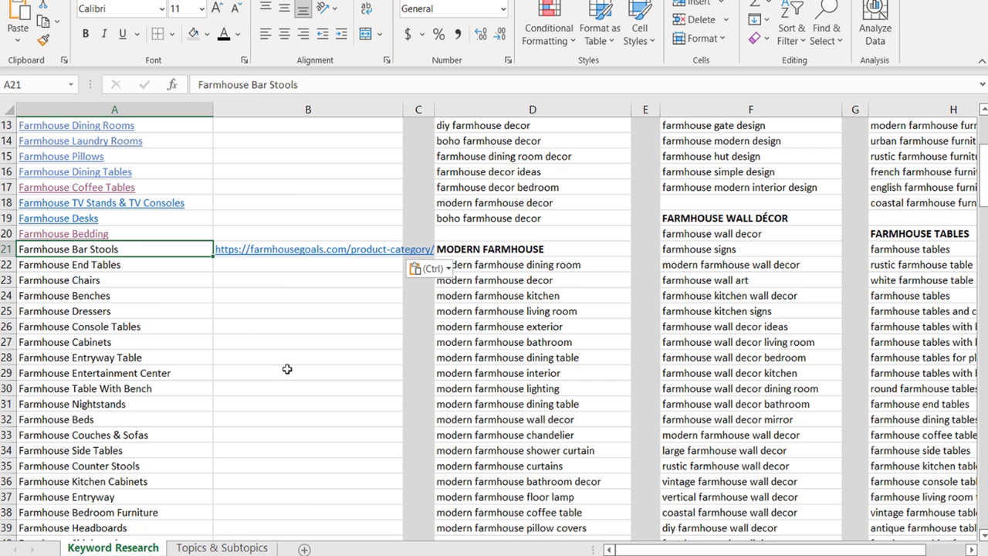
left_click(448, 540)
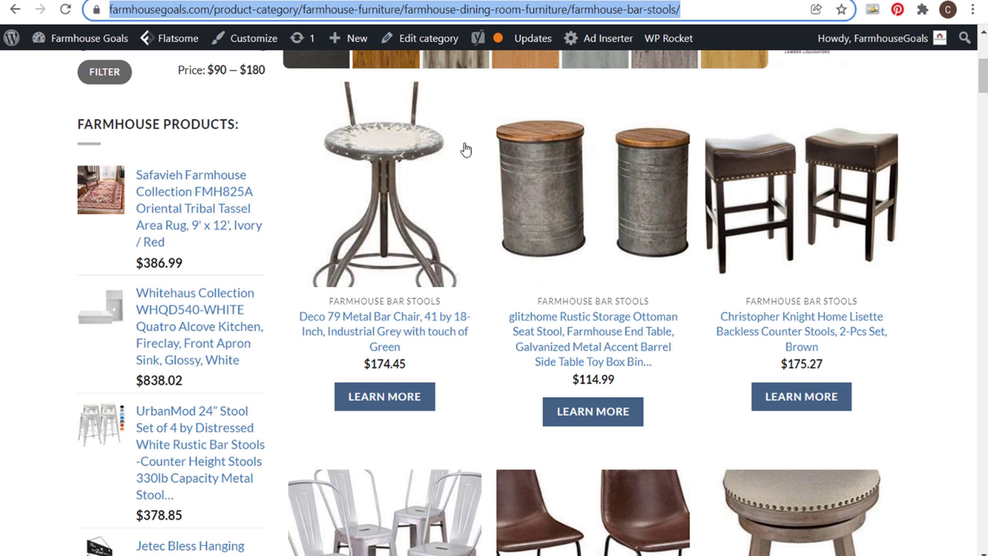
scroll(463, 150, "up", 5)
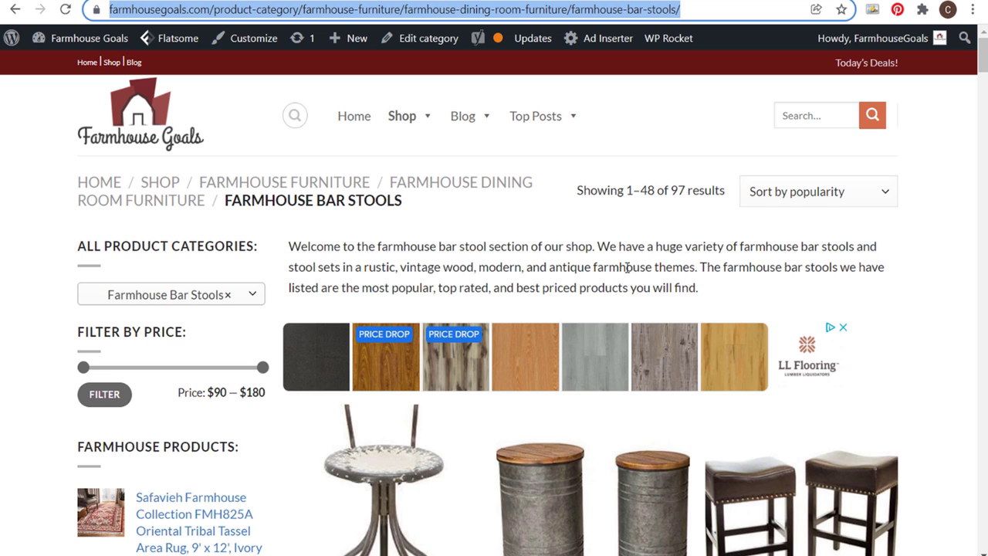
scroll(626, 267, "down", 4)
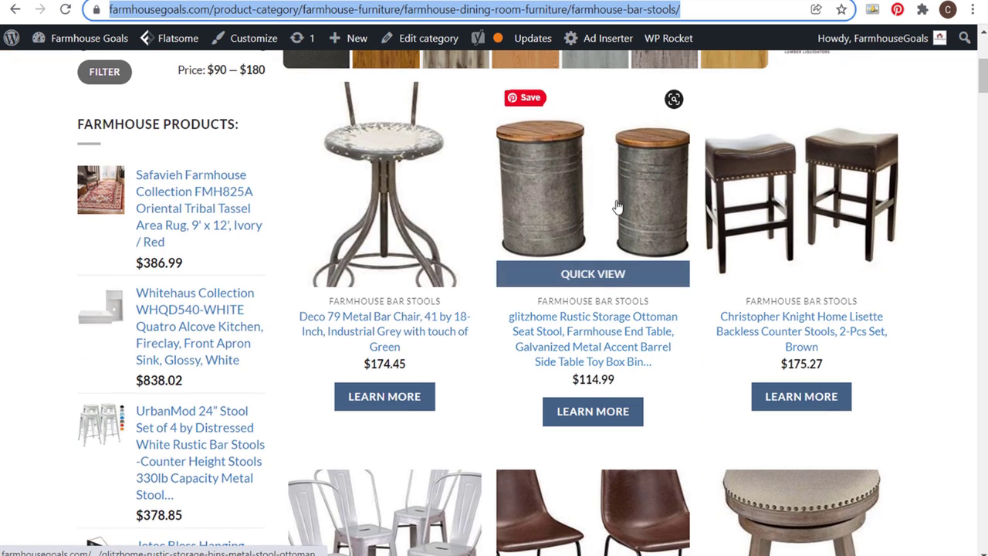